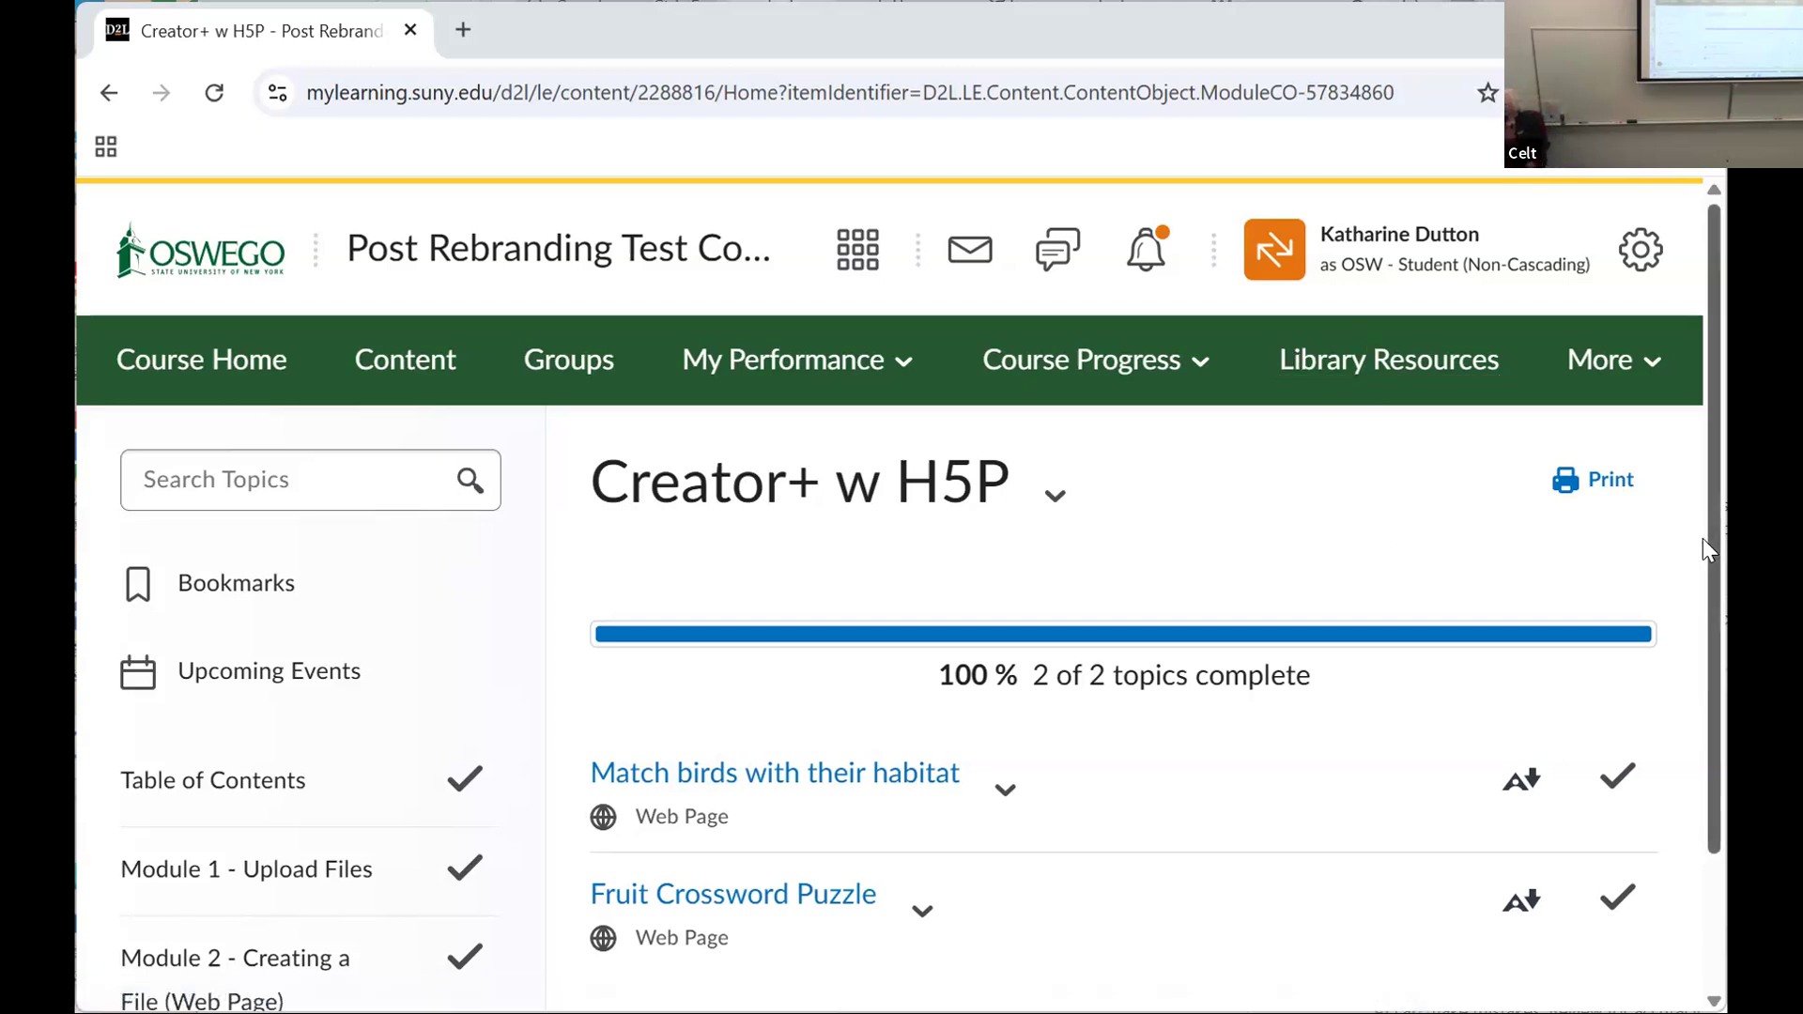
Step: Open the Match birds with their habitat activity and try pairing the winding marsh card with the bald eagle card
drag(1711, 543, 1710, 651)
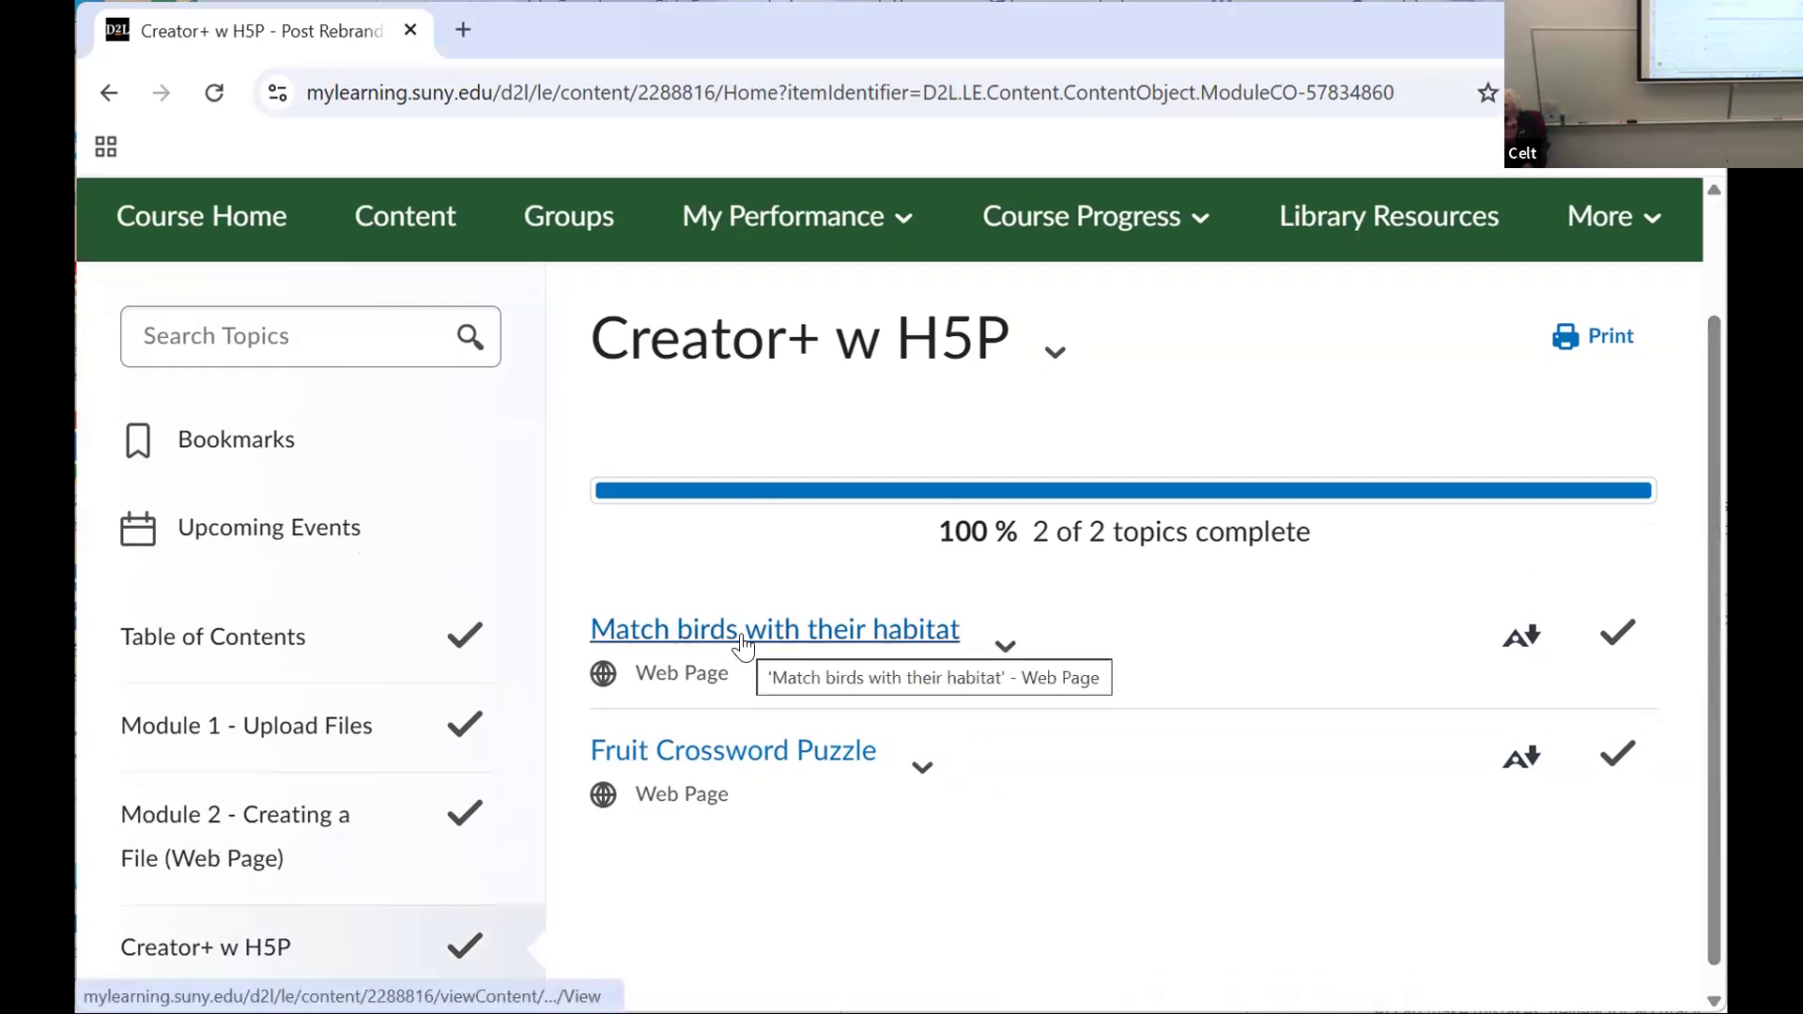
click(742, 647)
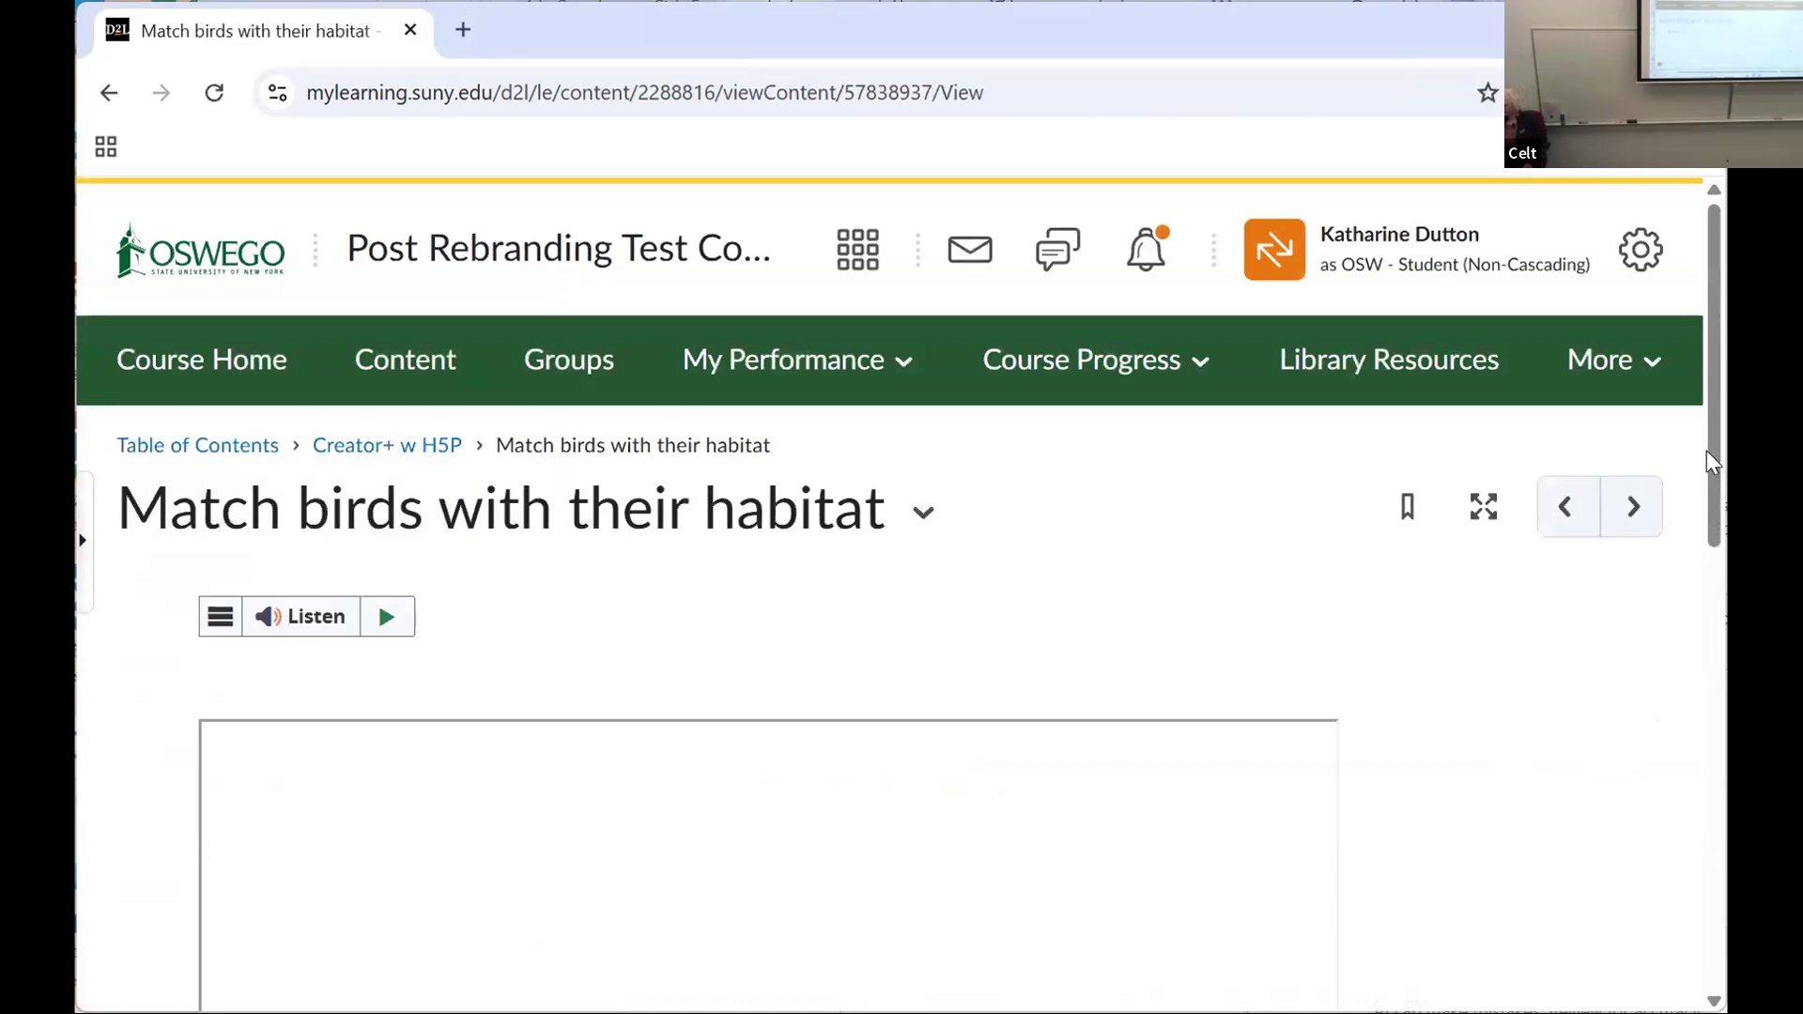
scroll(1715, 488, down, 7)
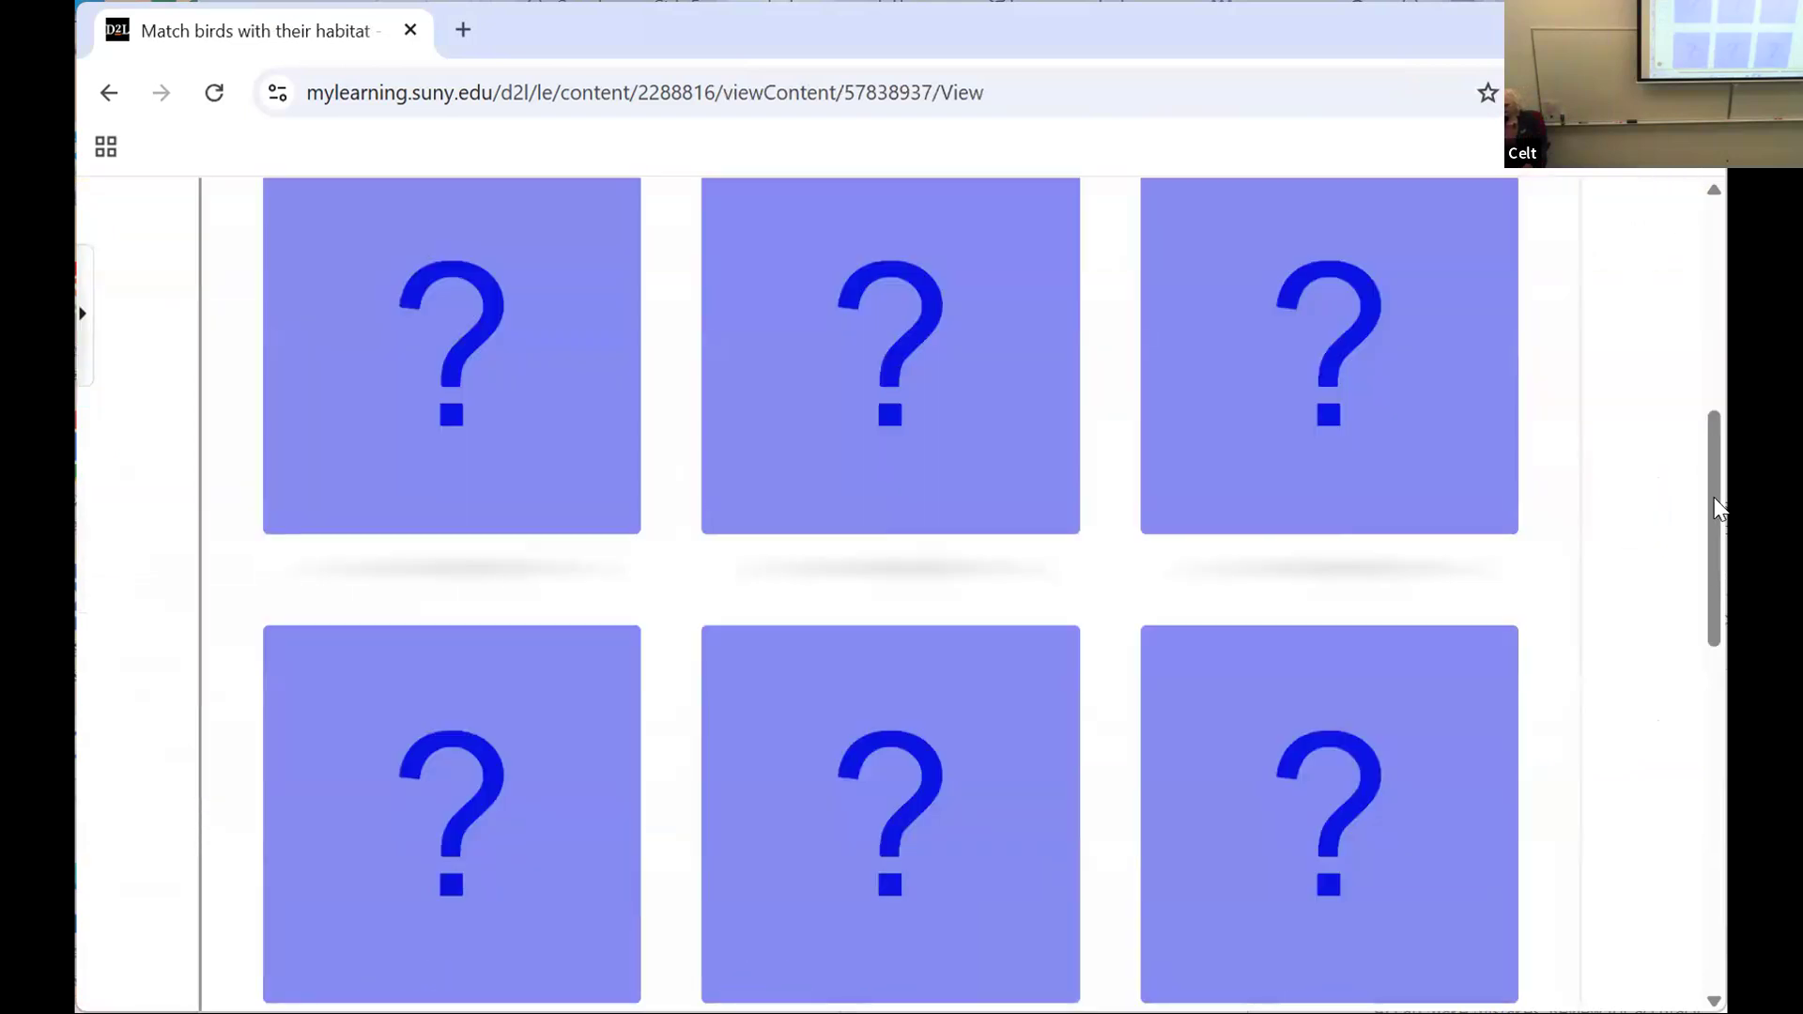
click(428, 329)
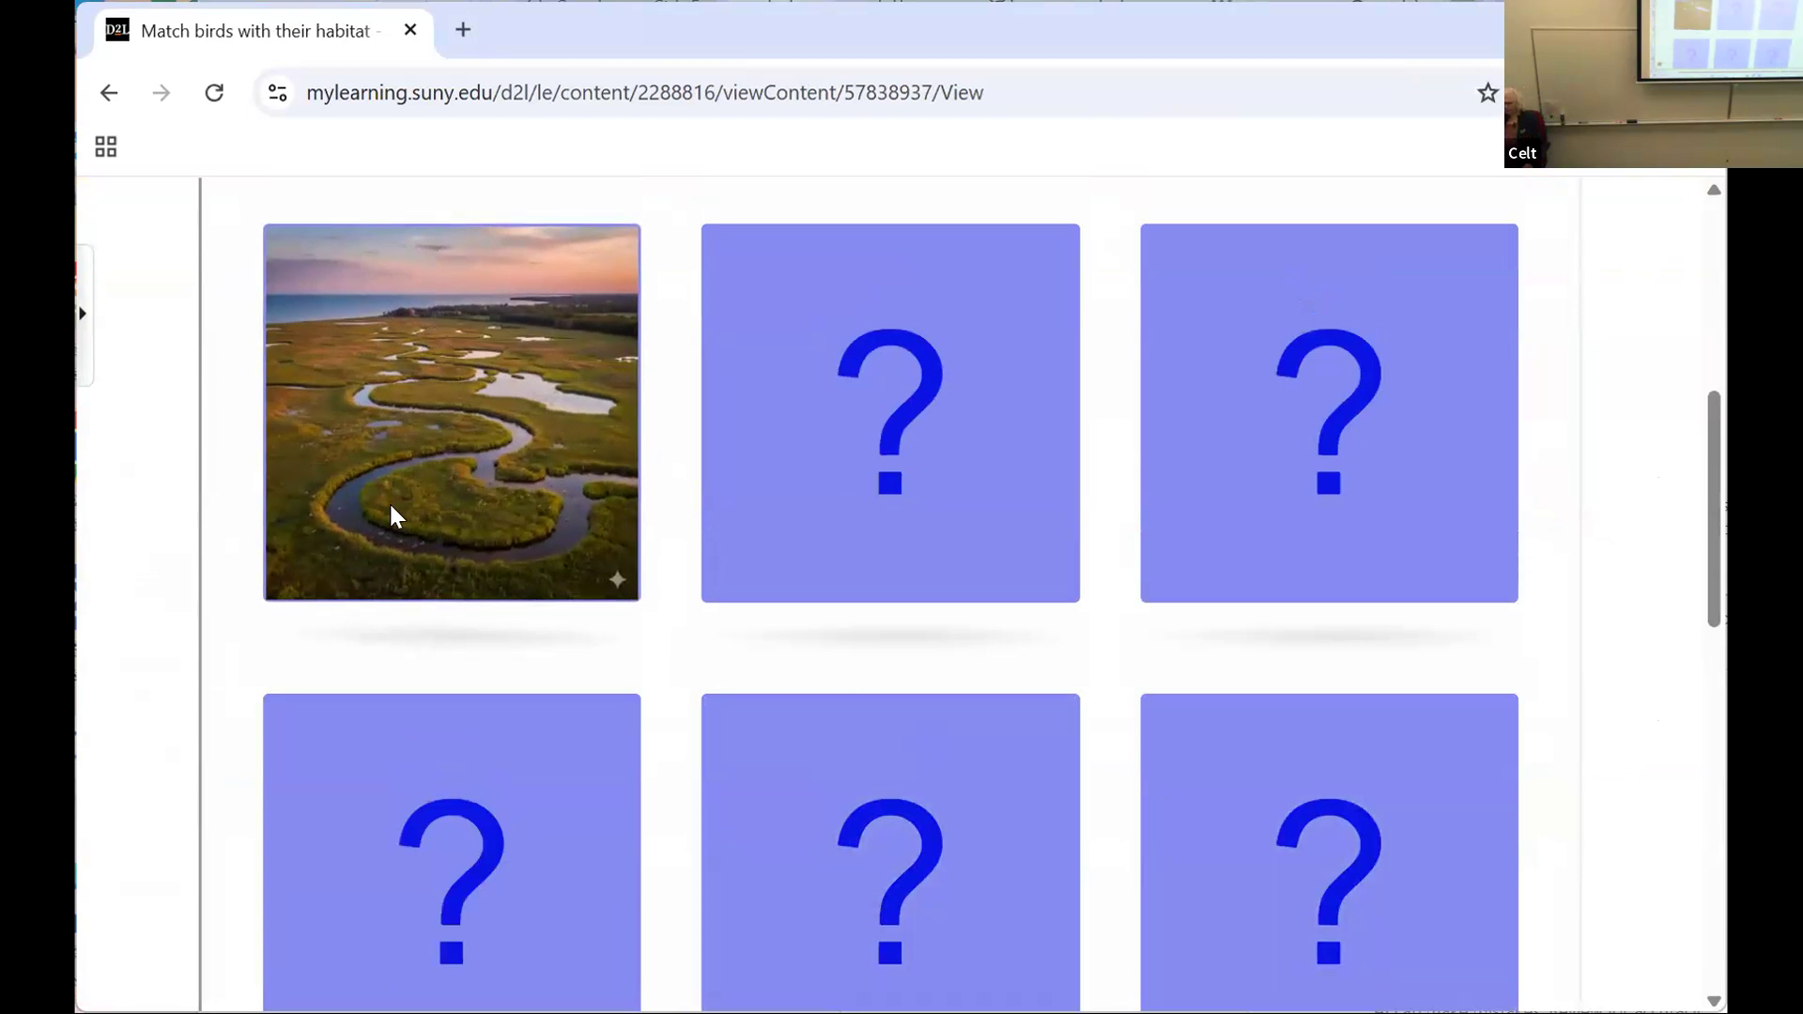
click(1337, 810)
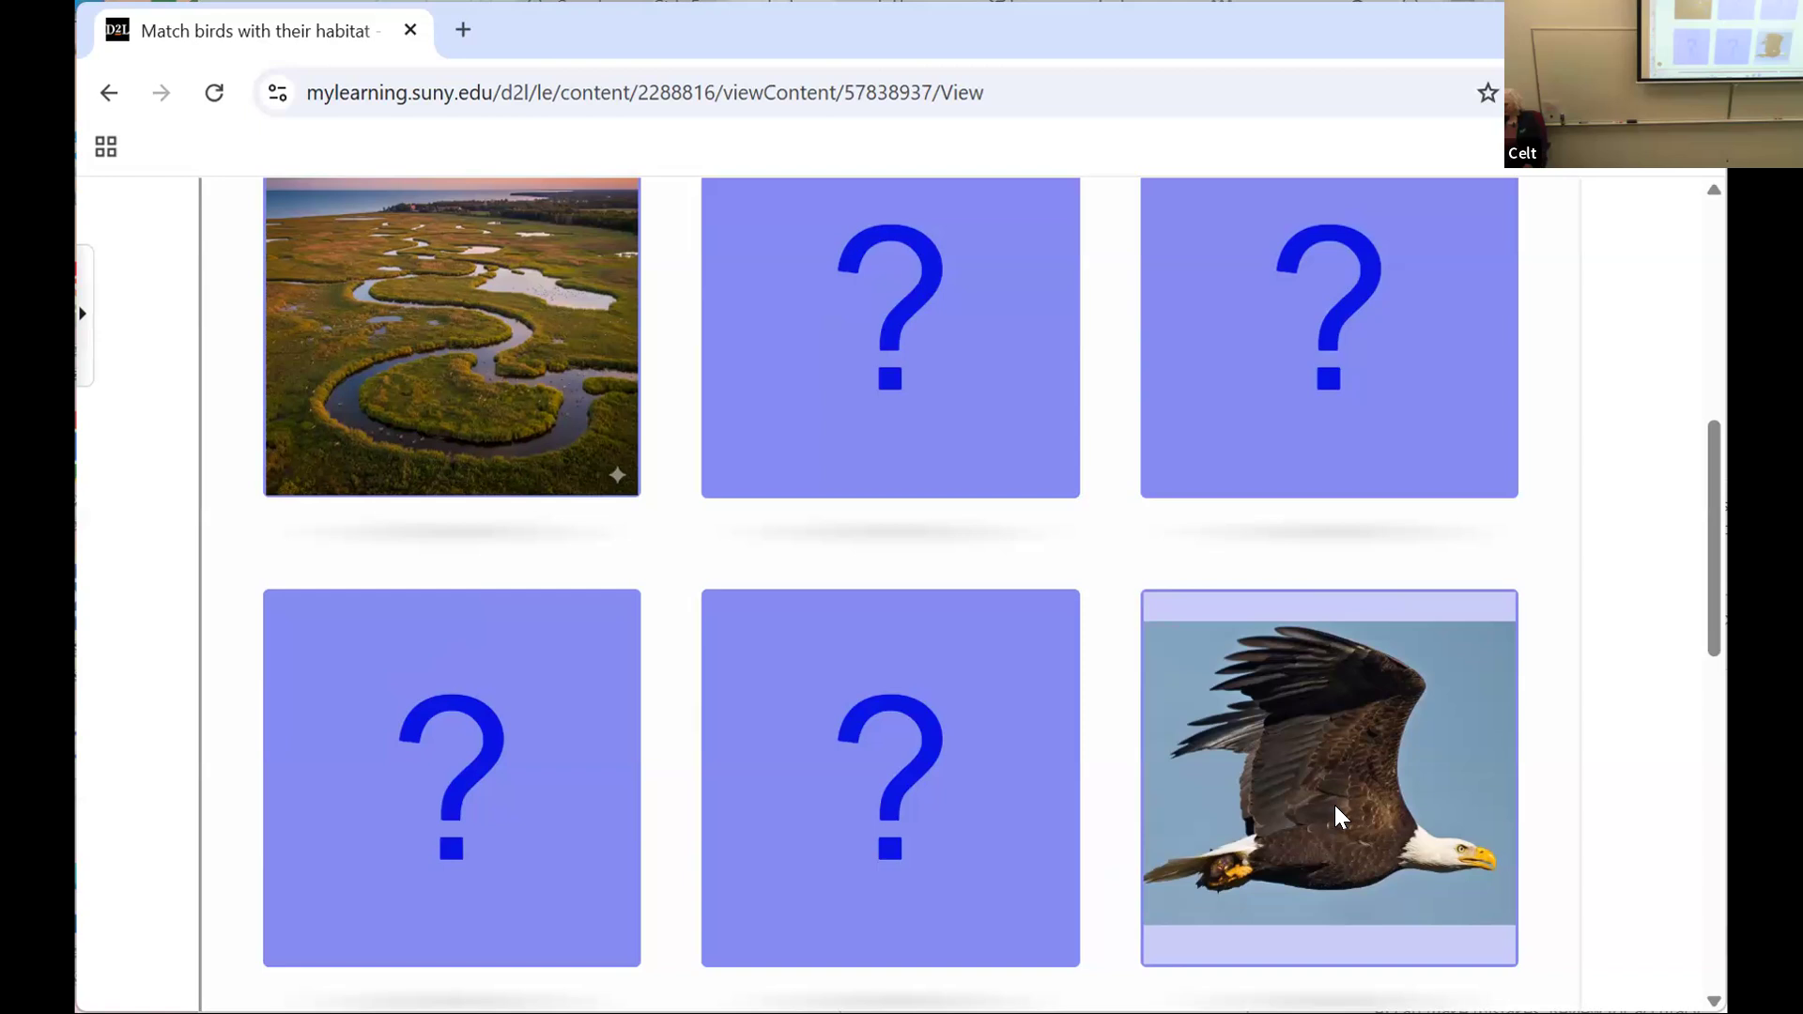
Step: Match the cornfield card with the American crow card, read the match description and close it
click(1366, 340)
click(902, 858)
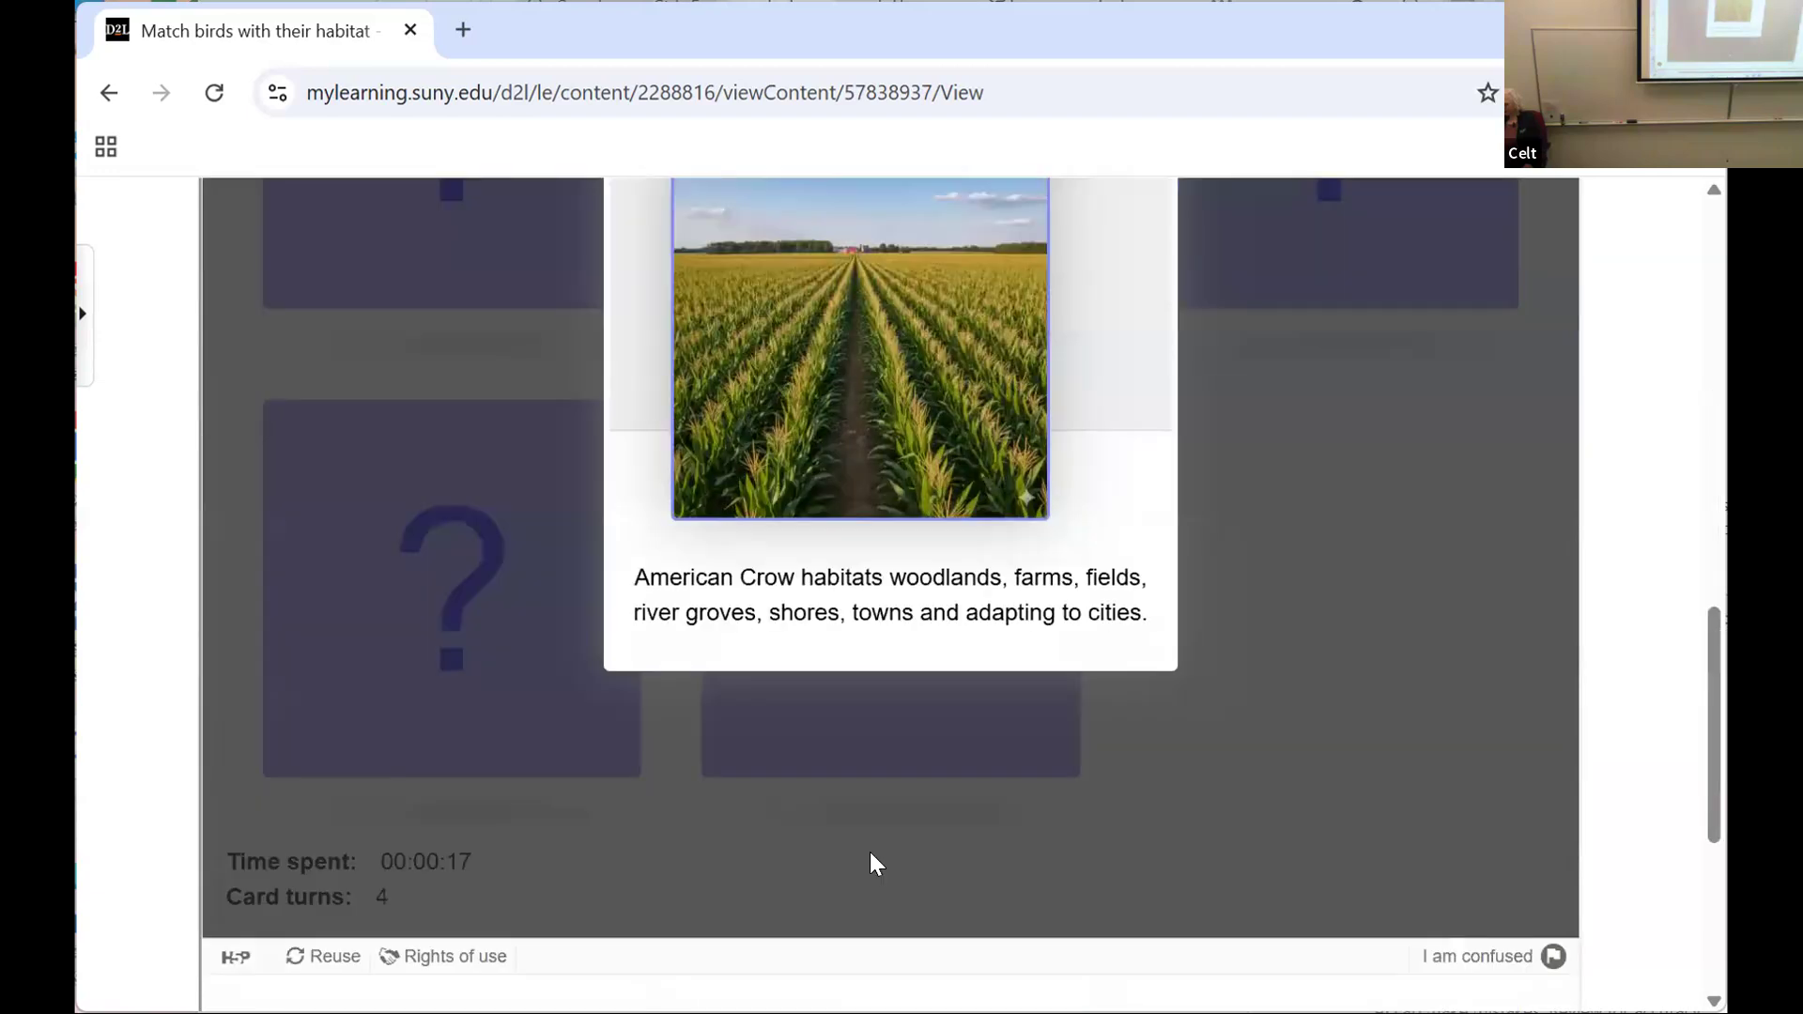
scroll(888, 826, up, 5)
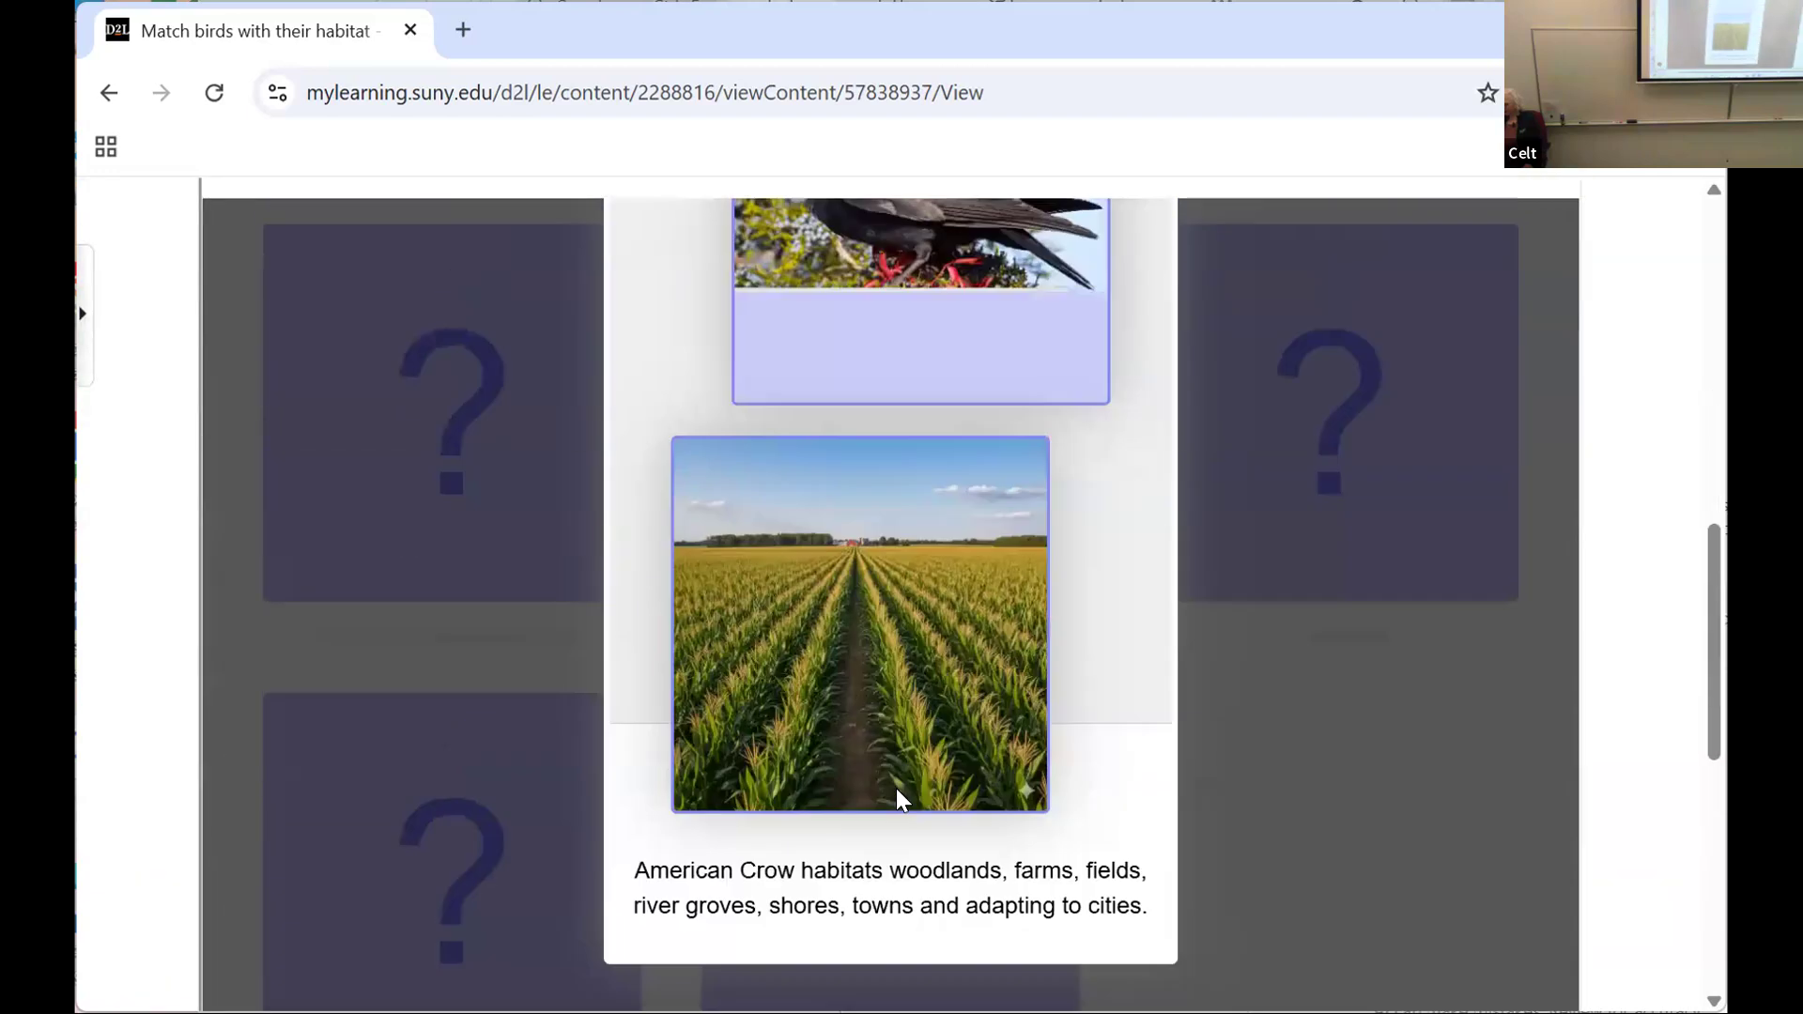
scroll(900, 787, up, 2)
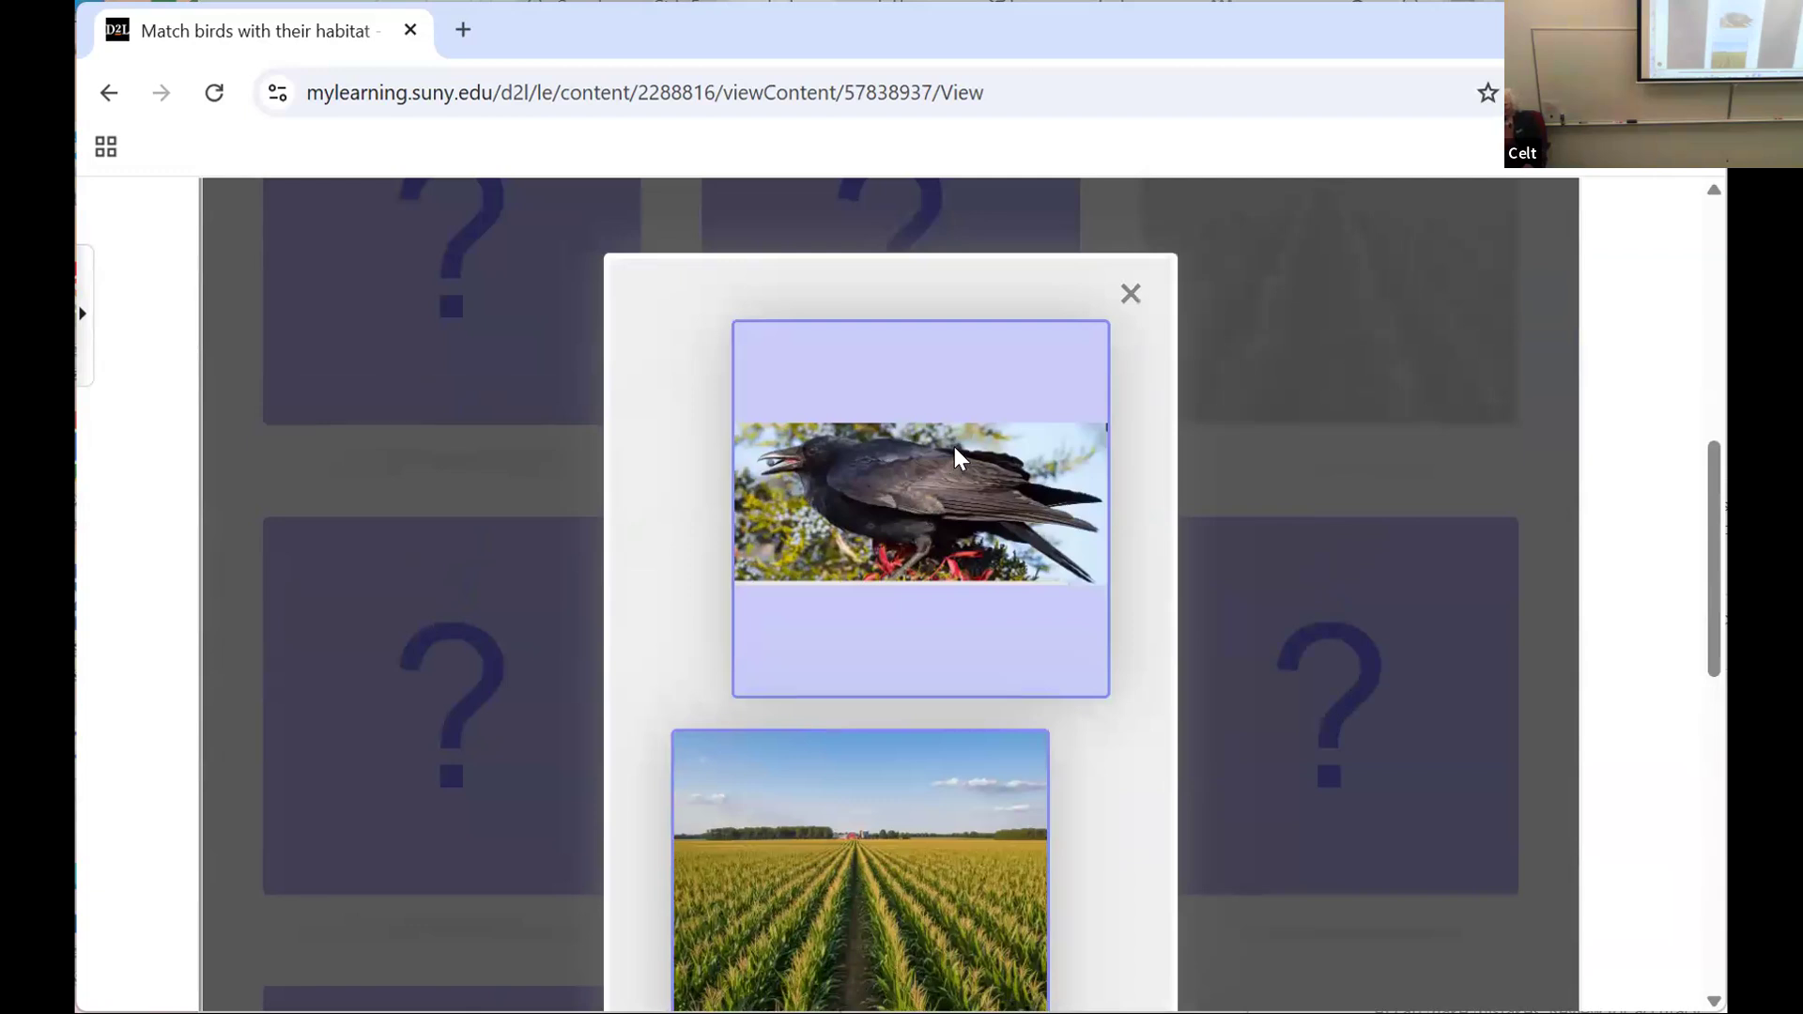
scroll(886, 798, down, 2)
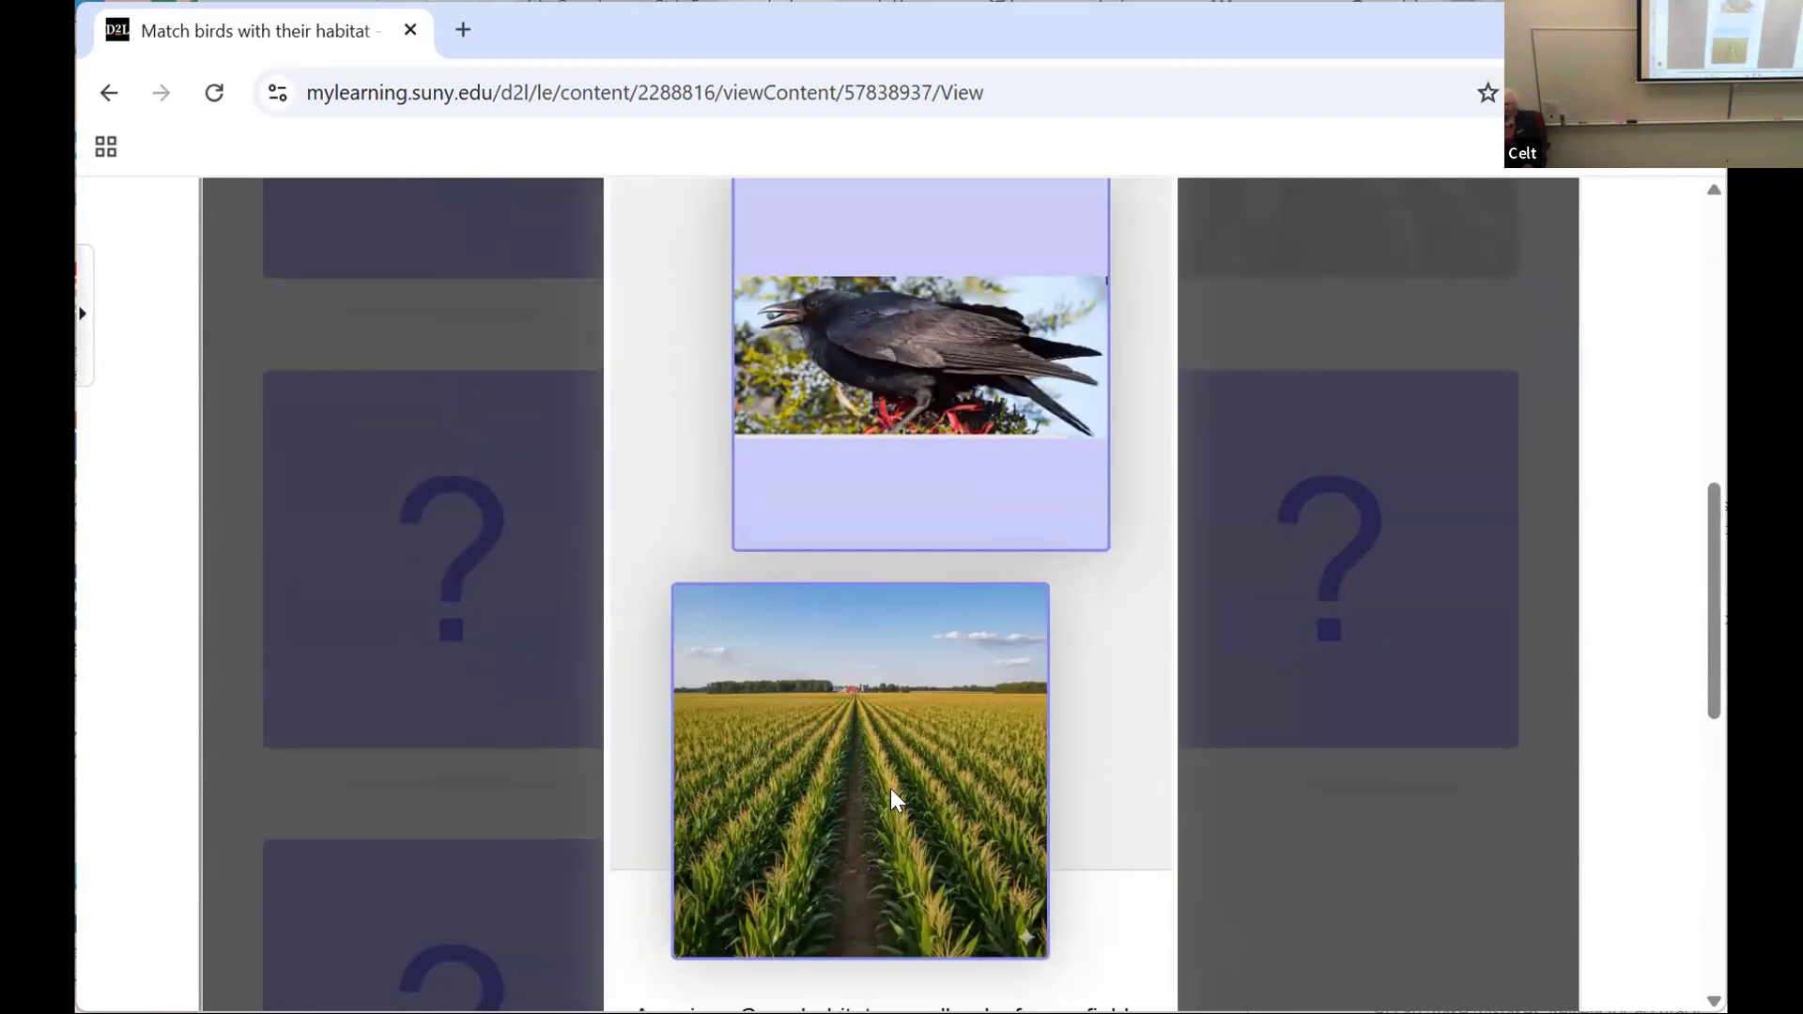
scroll(892, 785, up, 4)
click(1131, 441)
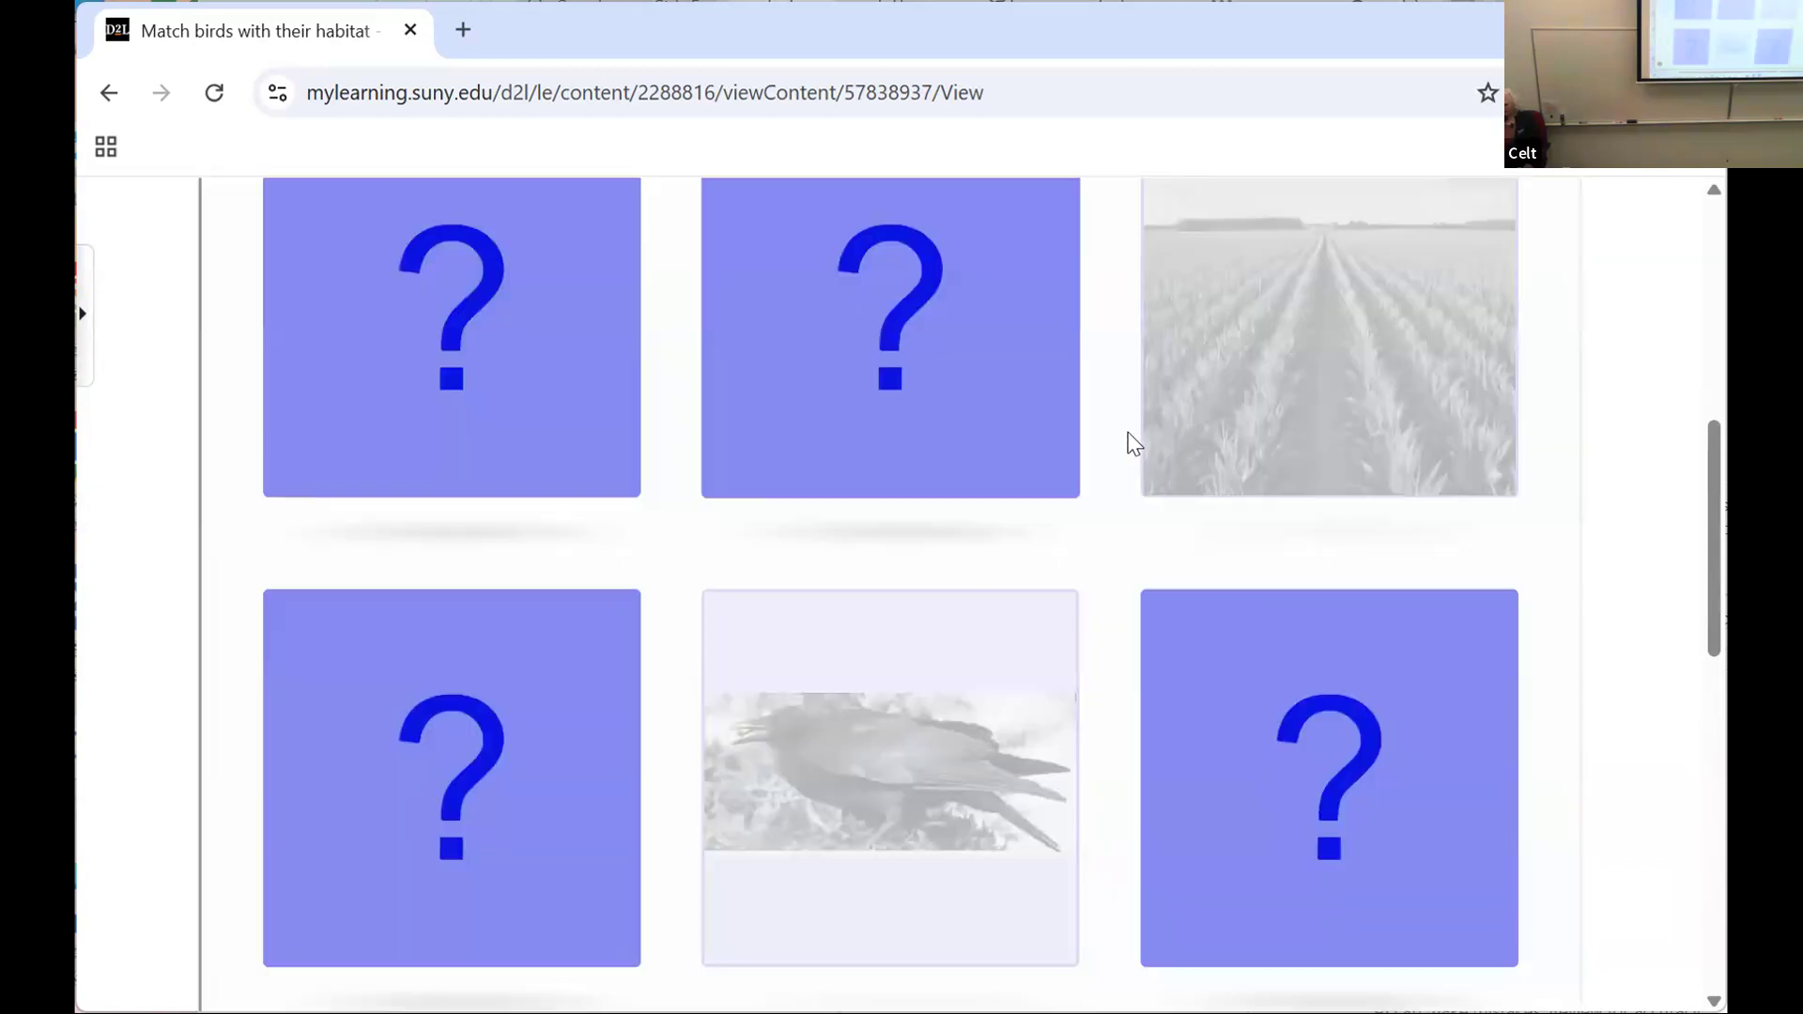
Step: Try the osprey card with the marsh card, match the osprey with the river estuary card instead, and close its description
click(841, 357)
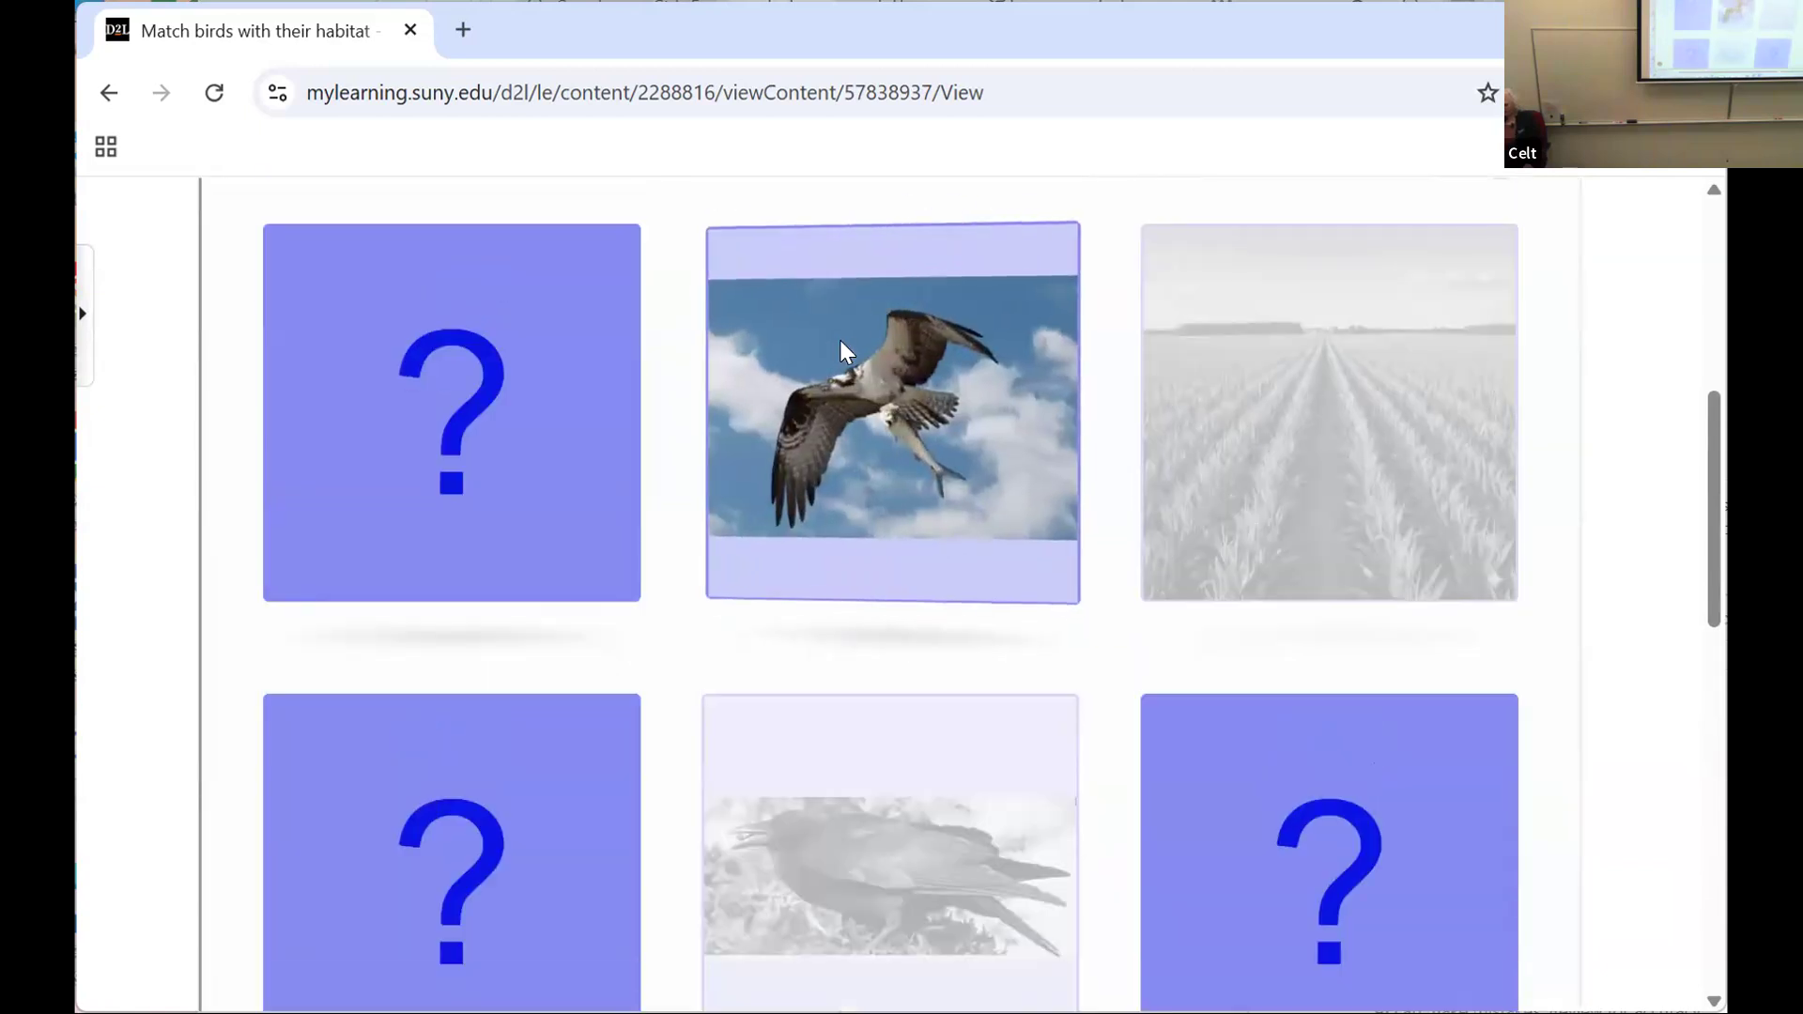
click(379, 429)
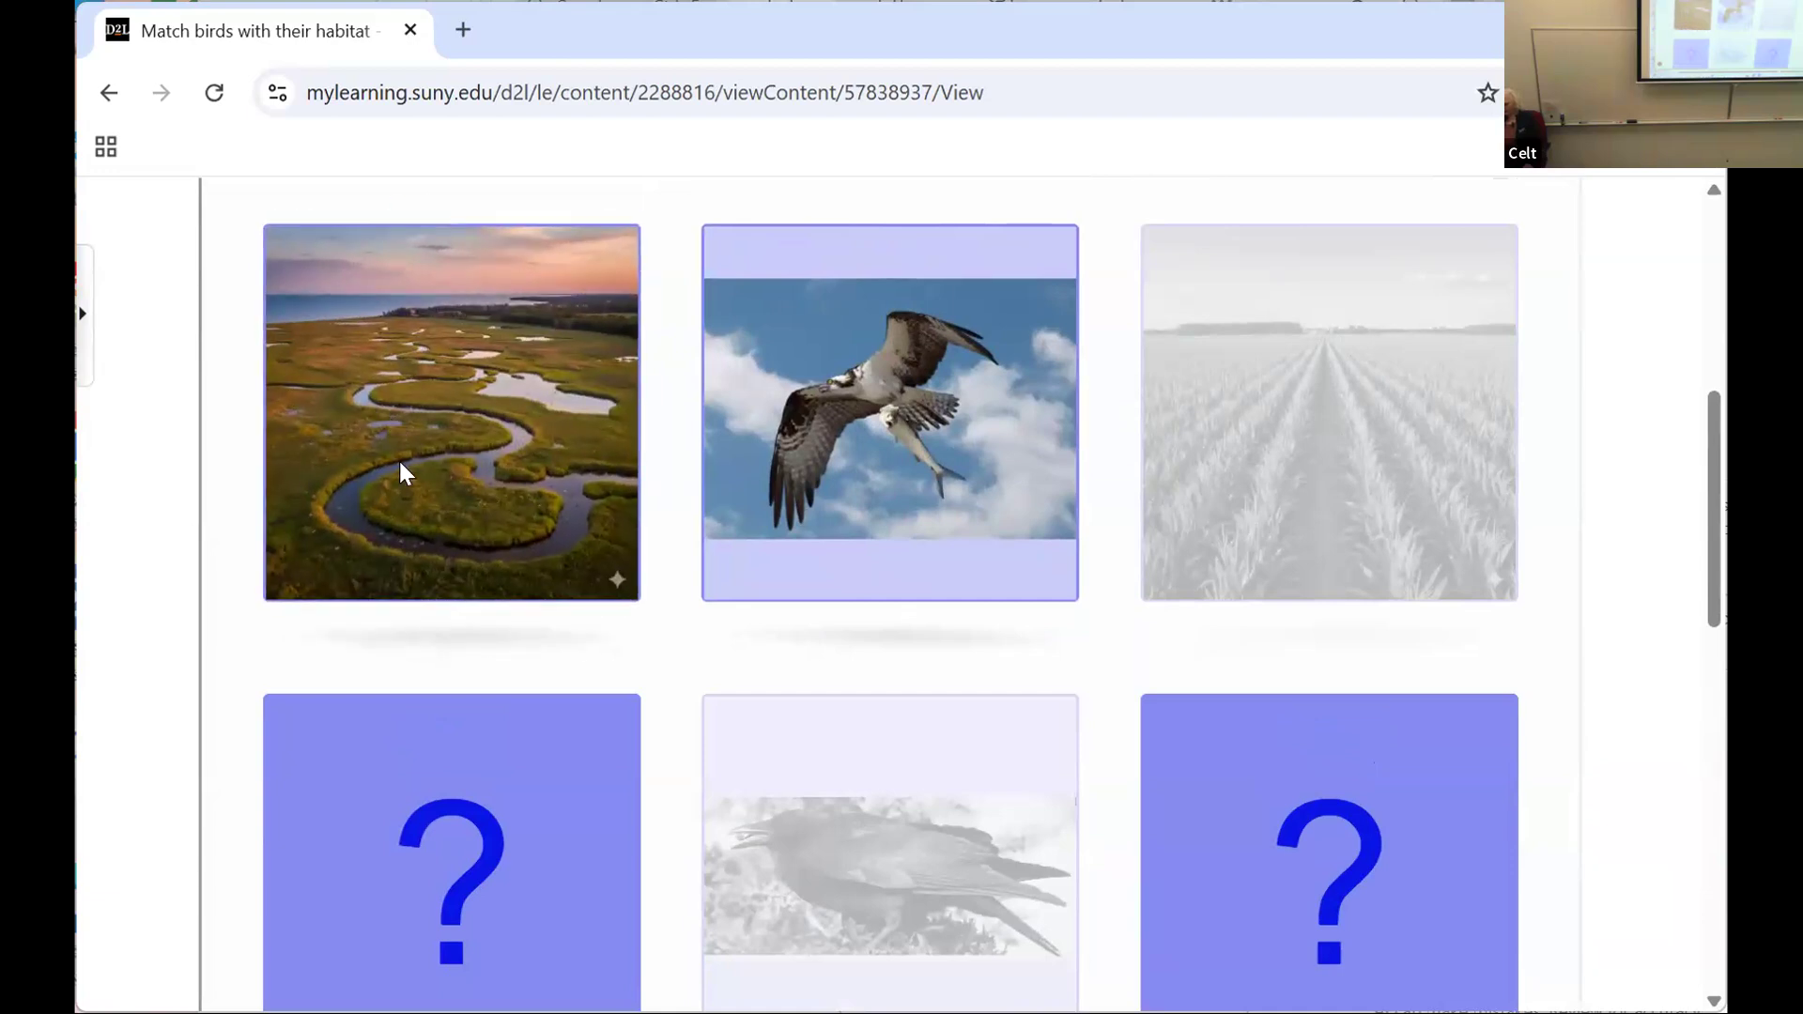
click(481, 798)
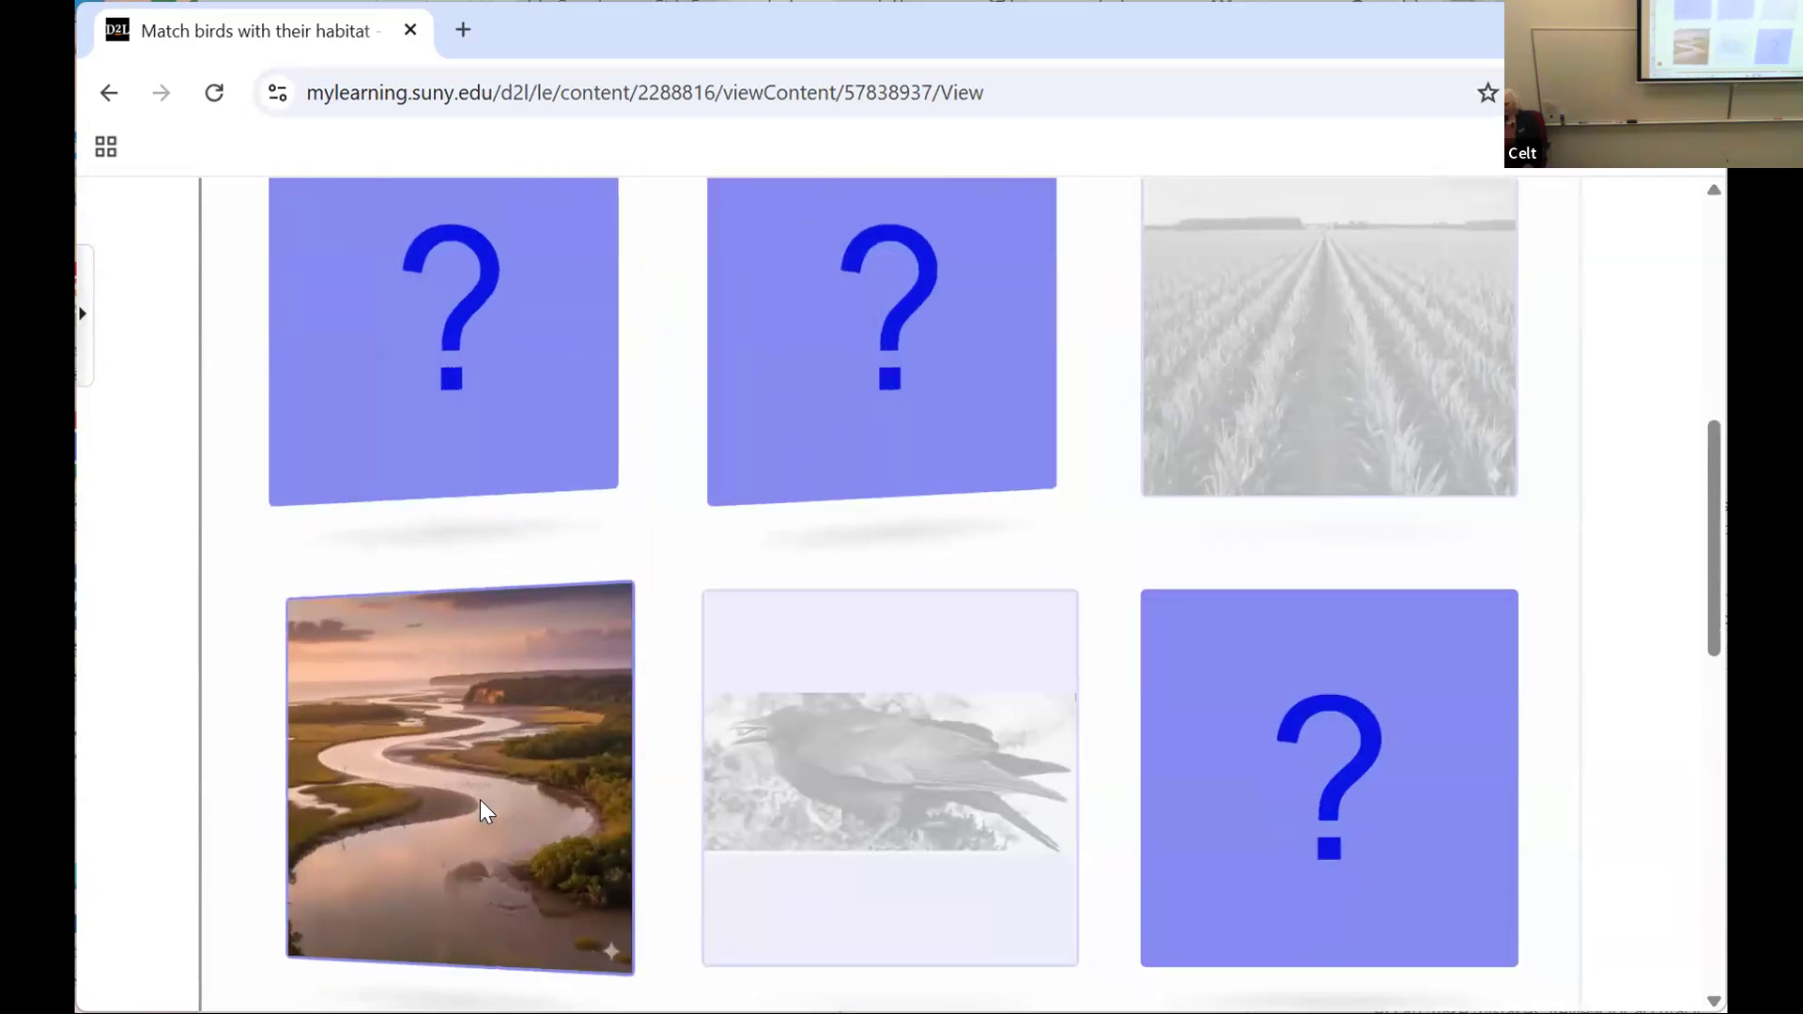
click(894, 353)
scroll(870, 508, down, 1)
scroll(872, 461, up, 4)
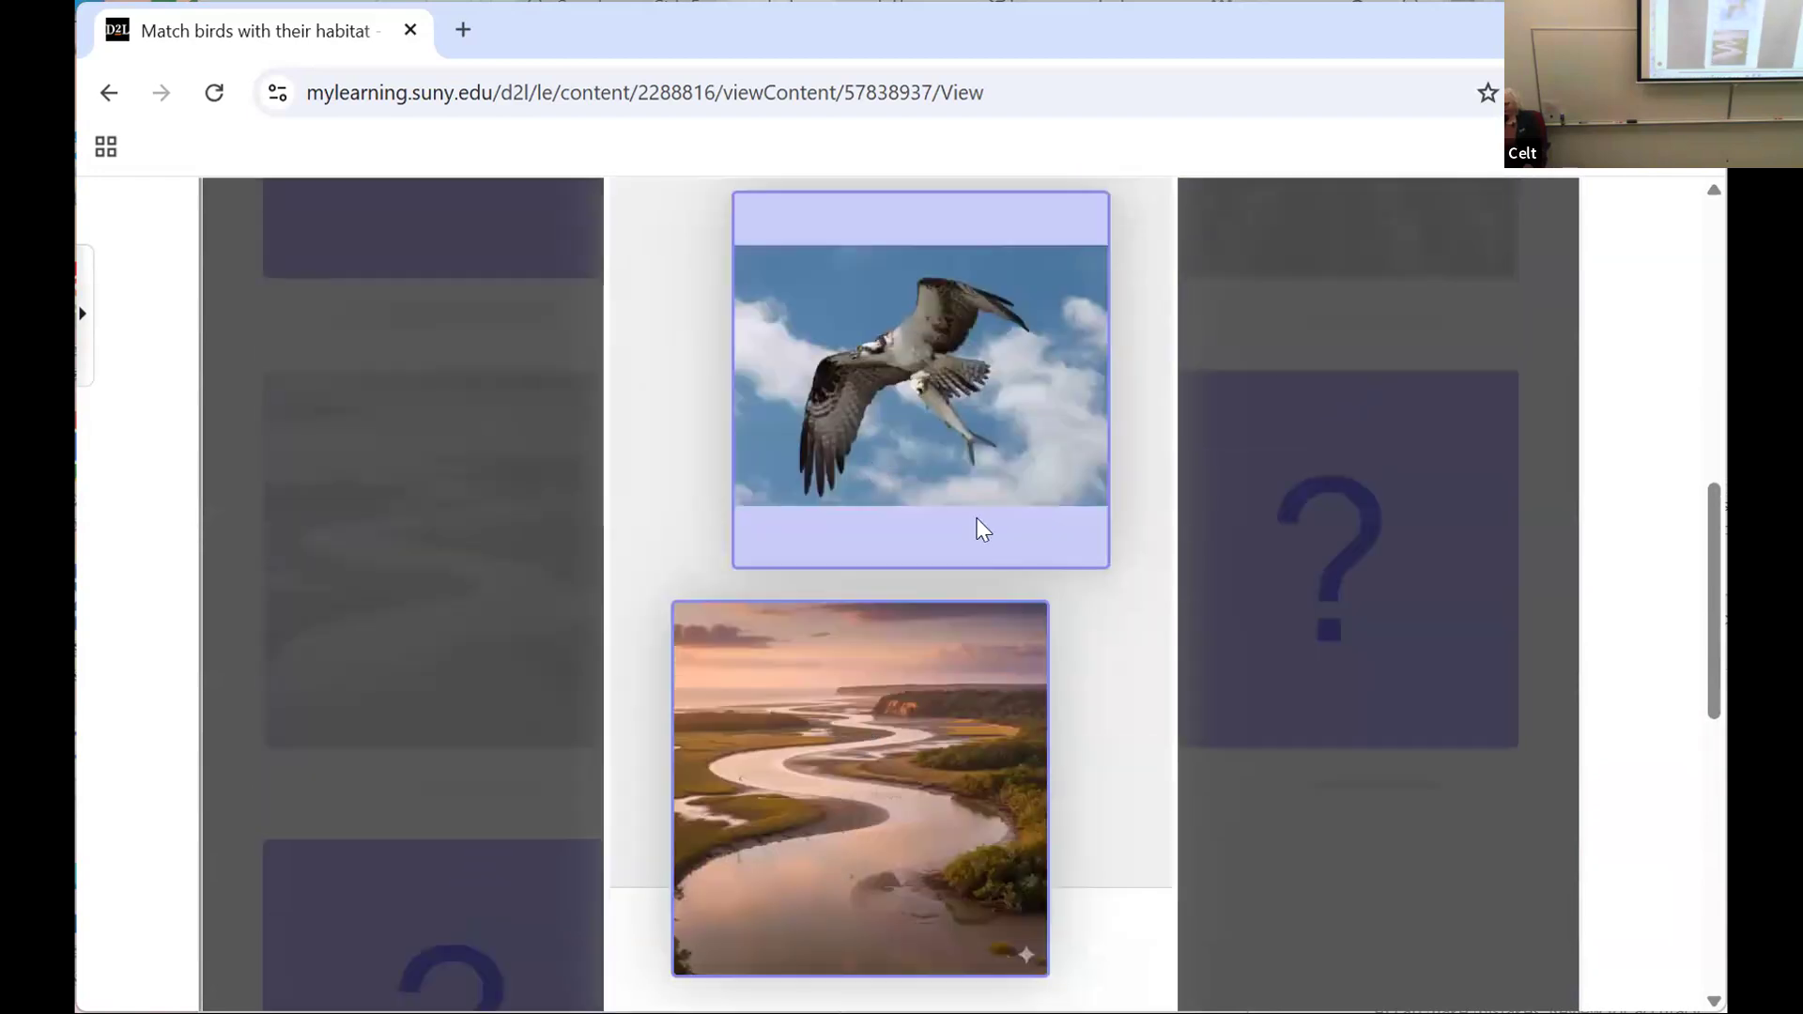
scroll(972, 526, up, 3)
scroll(961, 535, down, 5)
scroll(967, 549, down, 3)
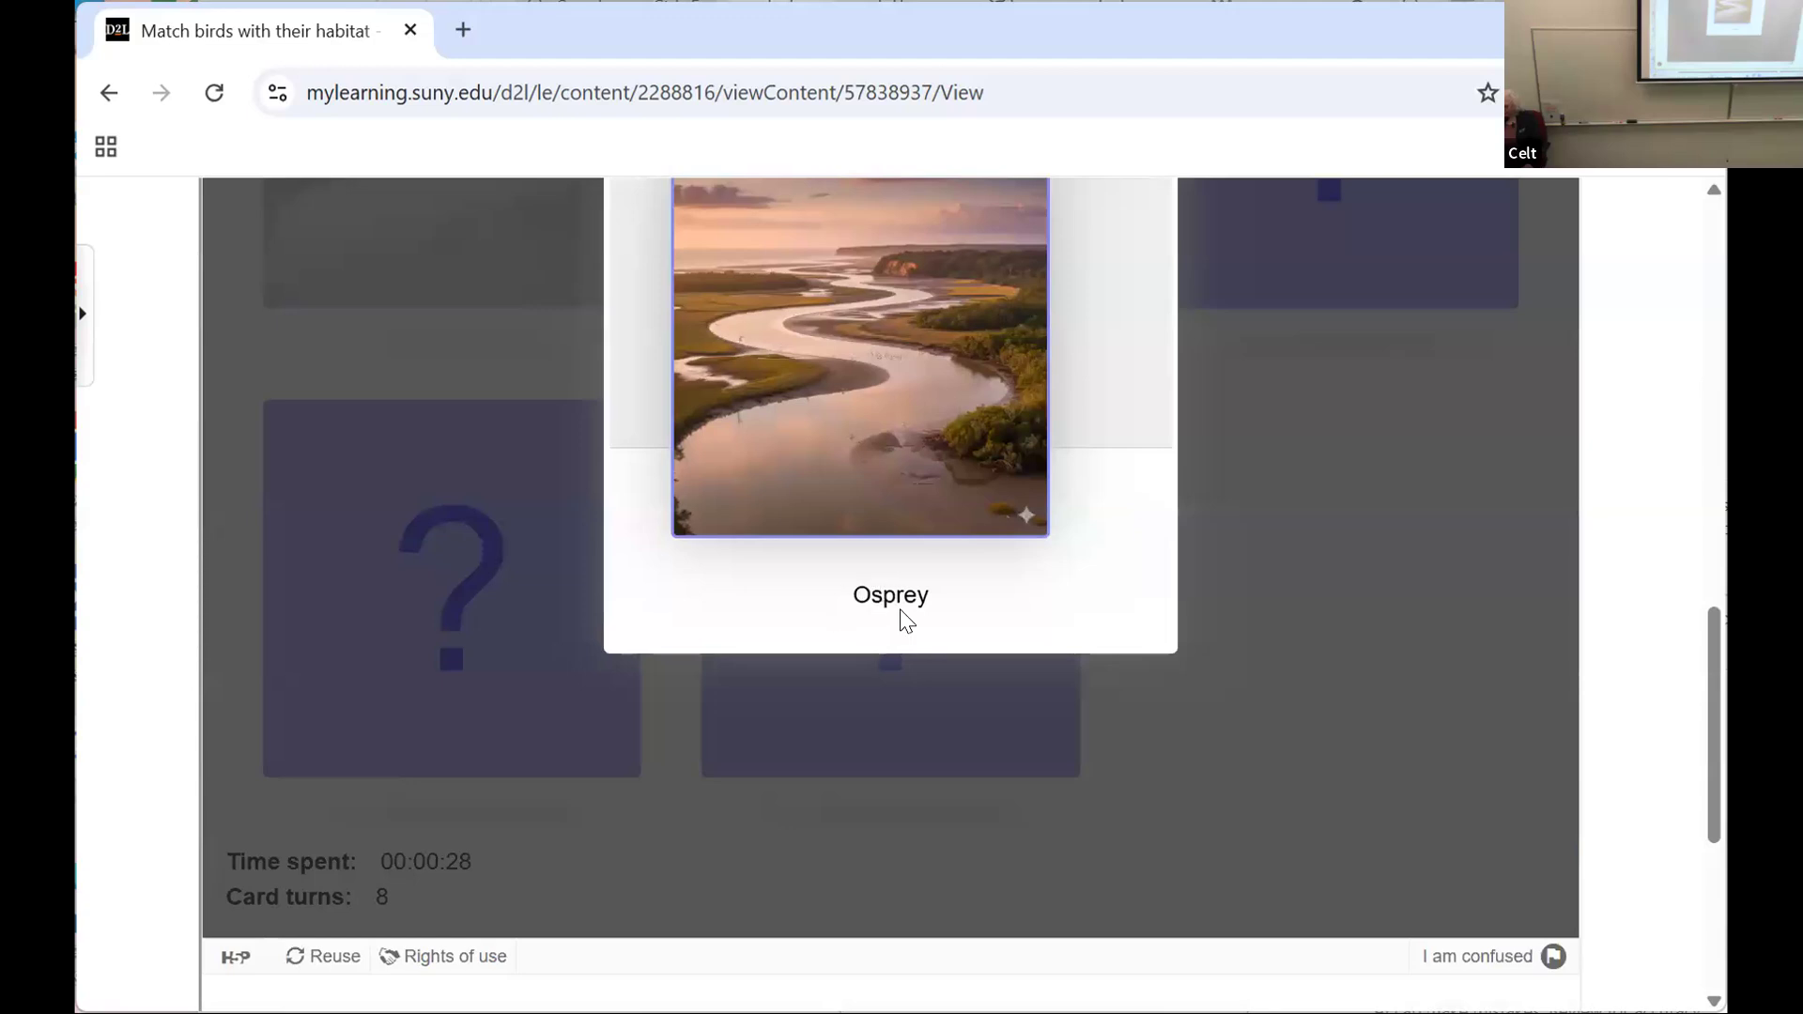
scroll(901, 611, up, 8)
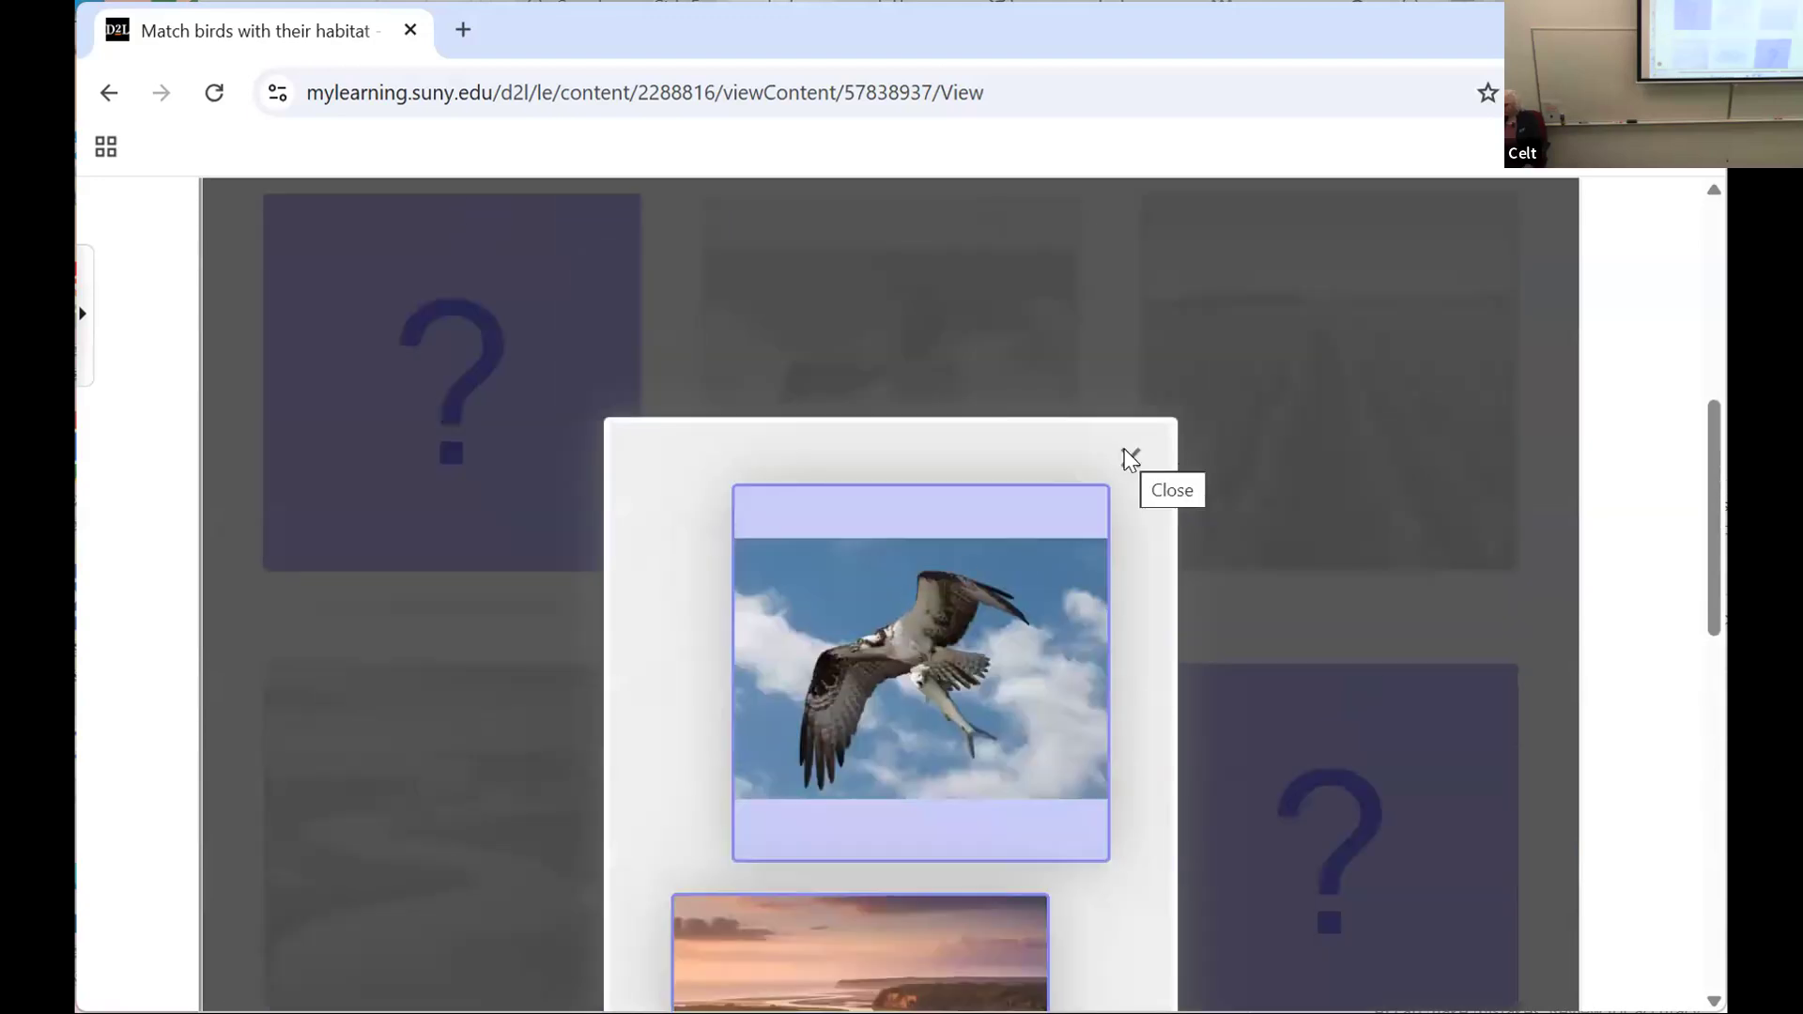
click(1128, 459)
Step: Try the marsh card with the bald eagle card, match the eagle with the mountain lake card instead, and close its description
click(415, 435)
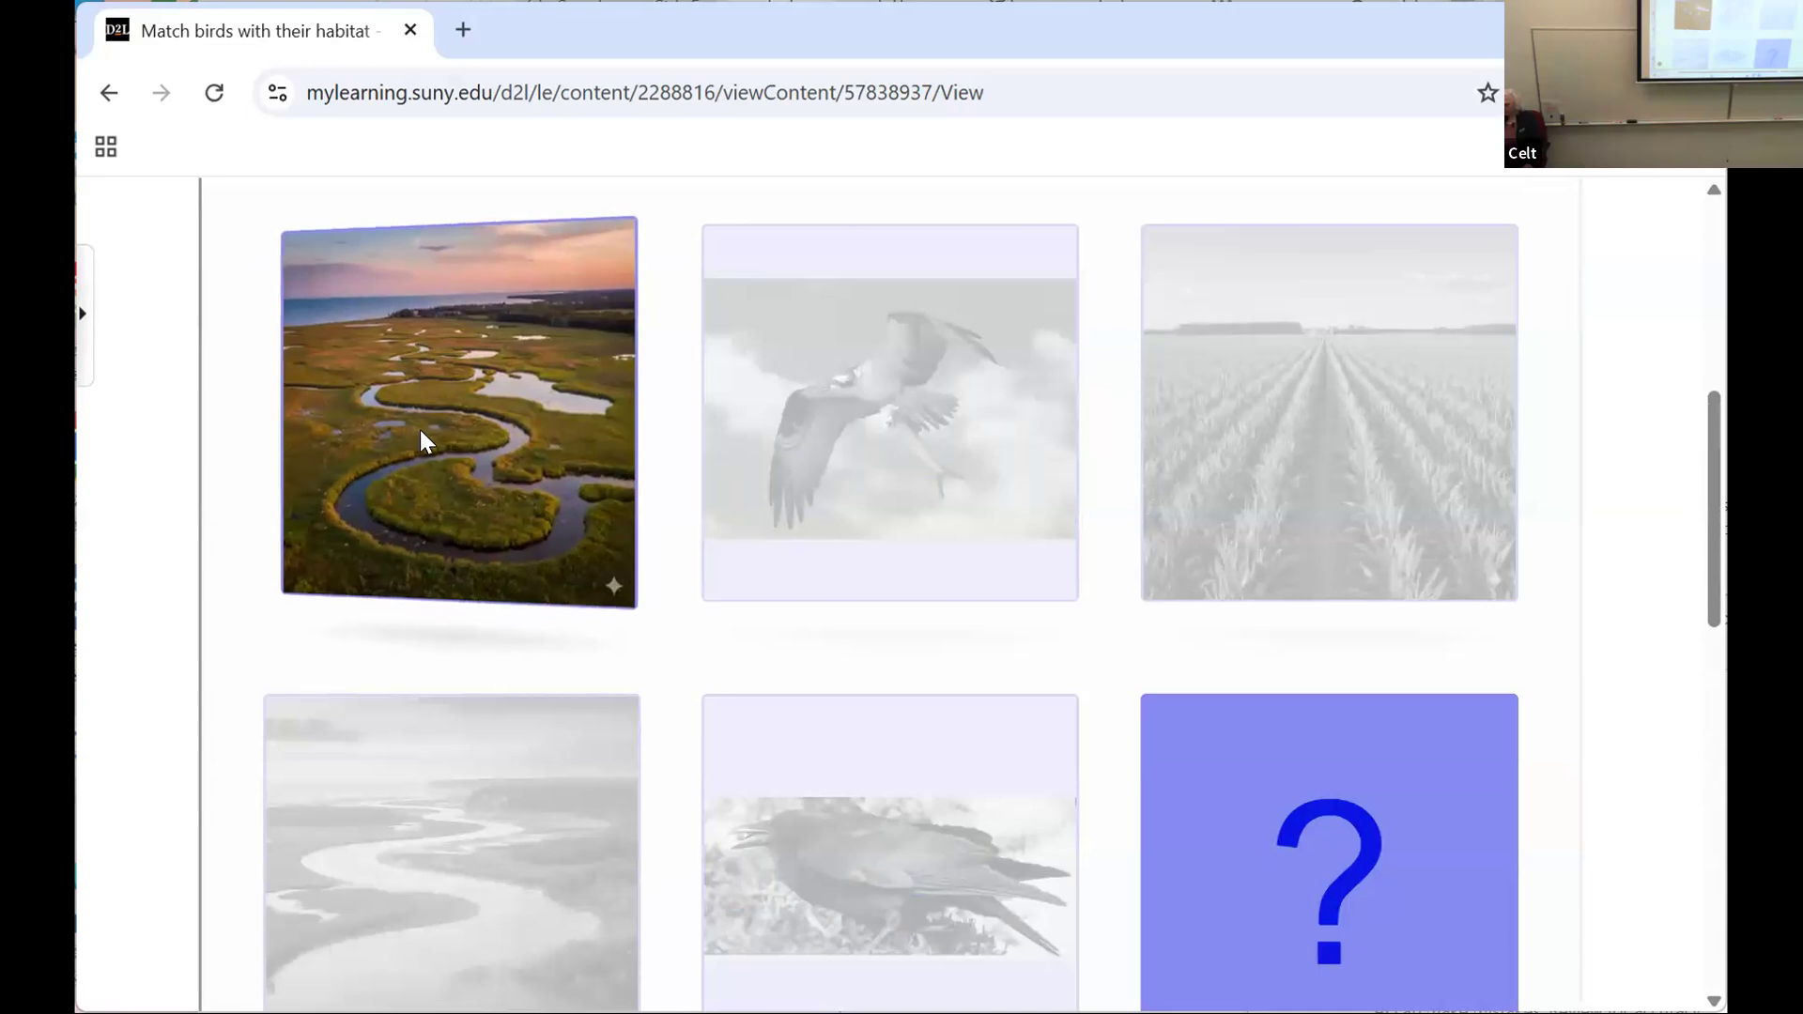
click(1261, 823)
scroll(1263, 809, up, 2)
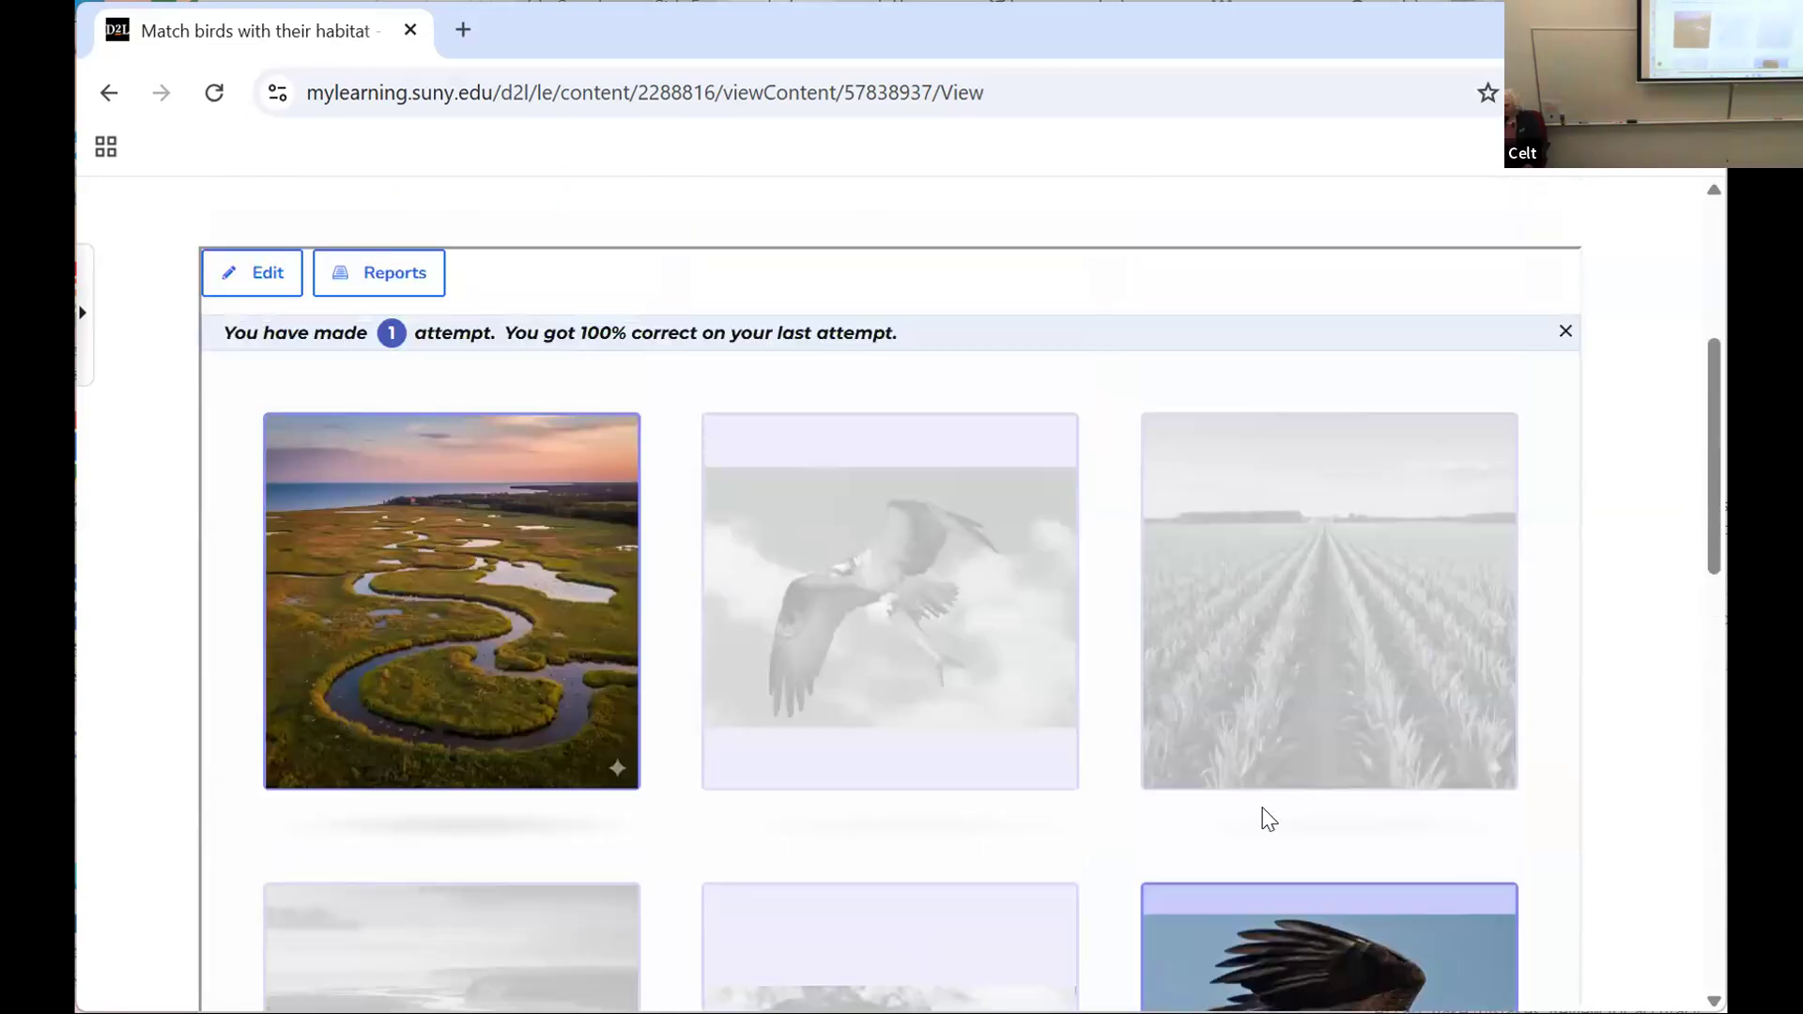
scroll(1252, 805, down, 3)
scroll(1257, 814, down, 3)
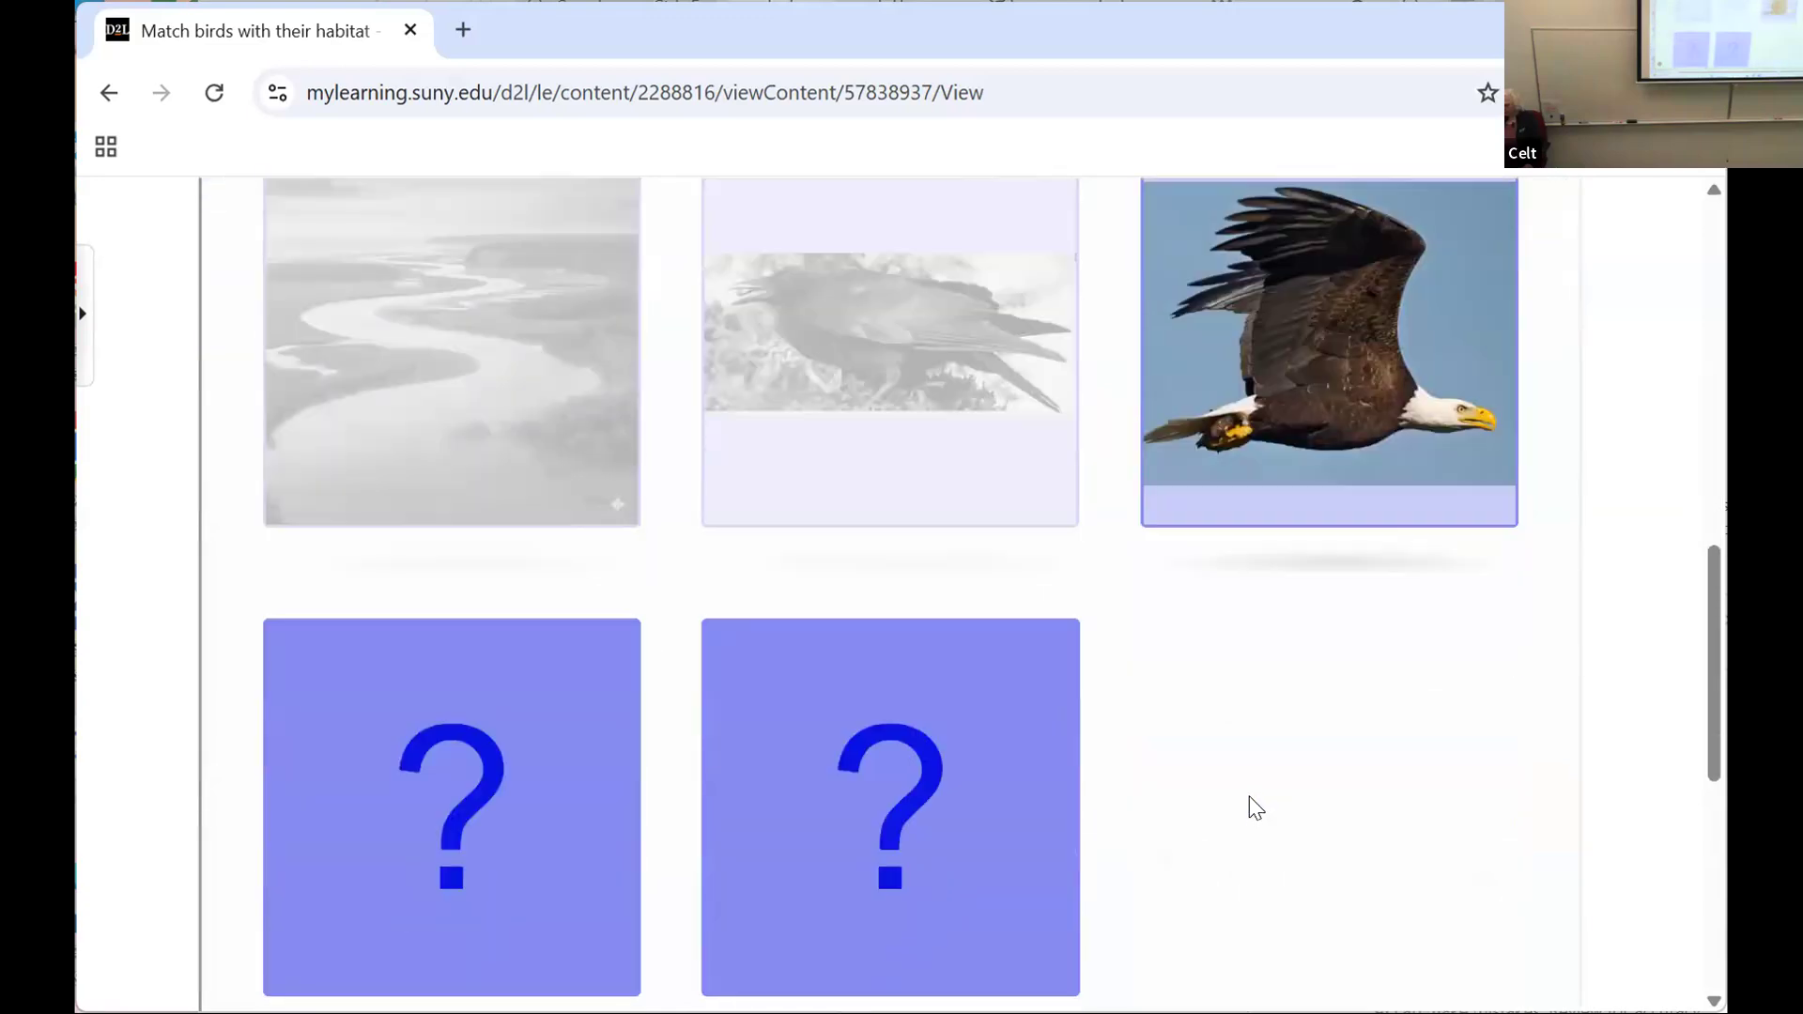
scroll(1248, 813, up, 3)
scroll(1243, 791, down, 5)
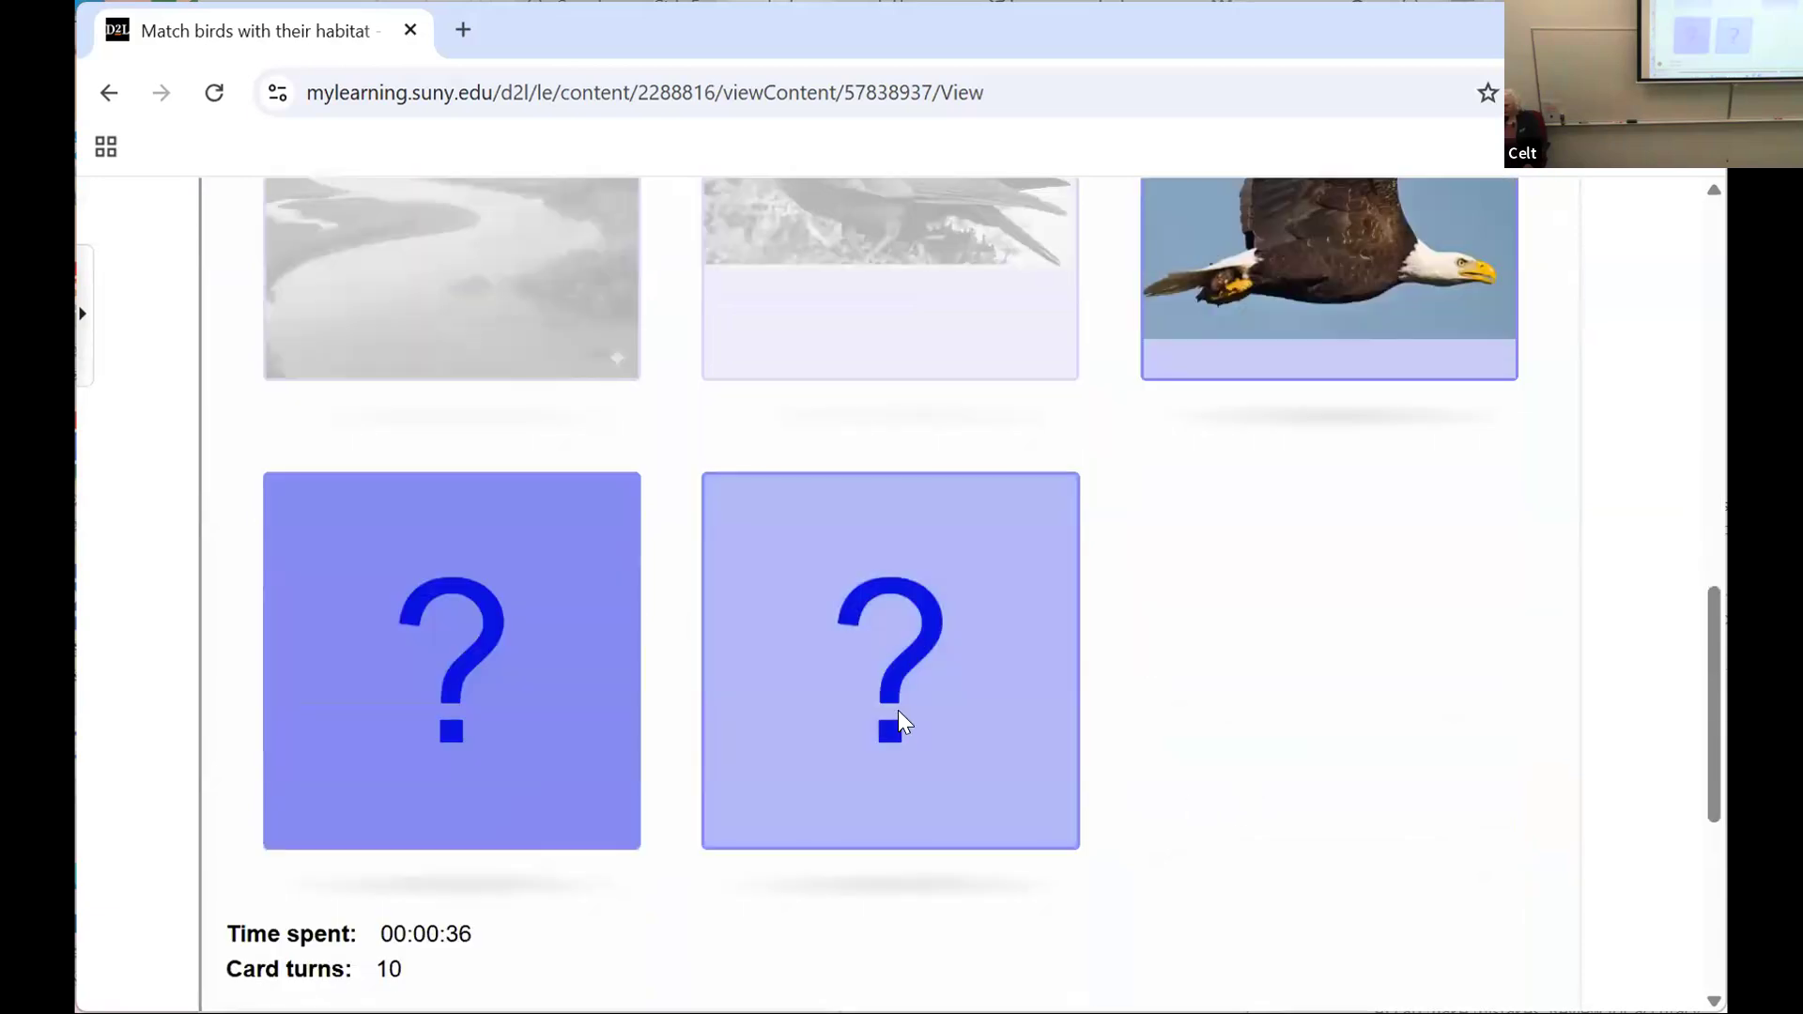
click(898, 712)
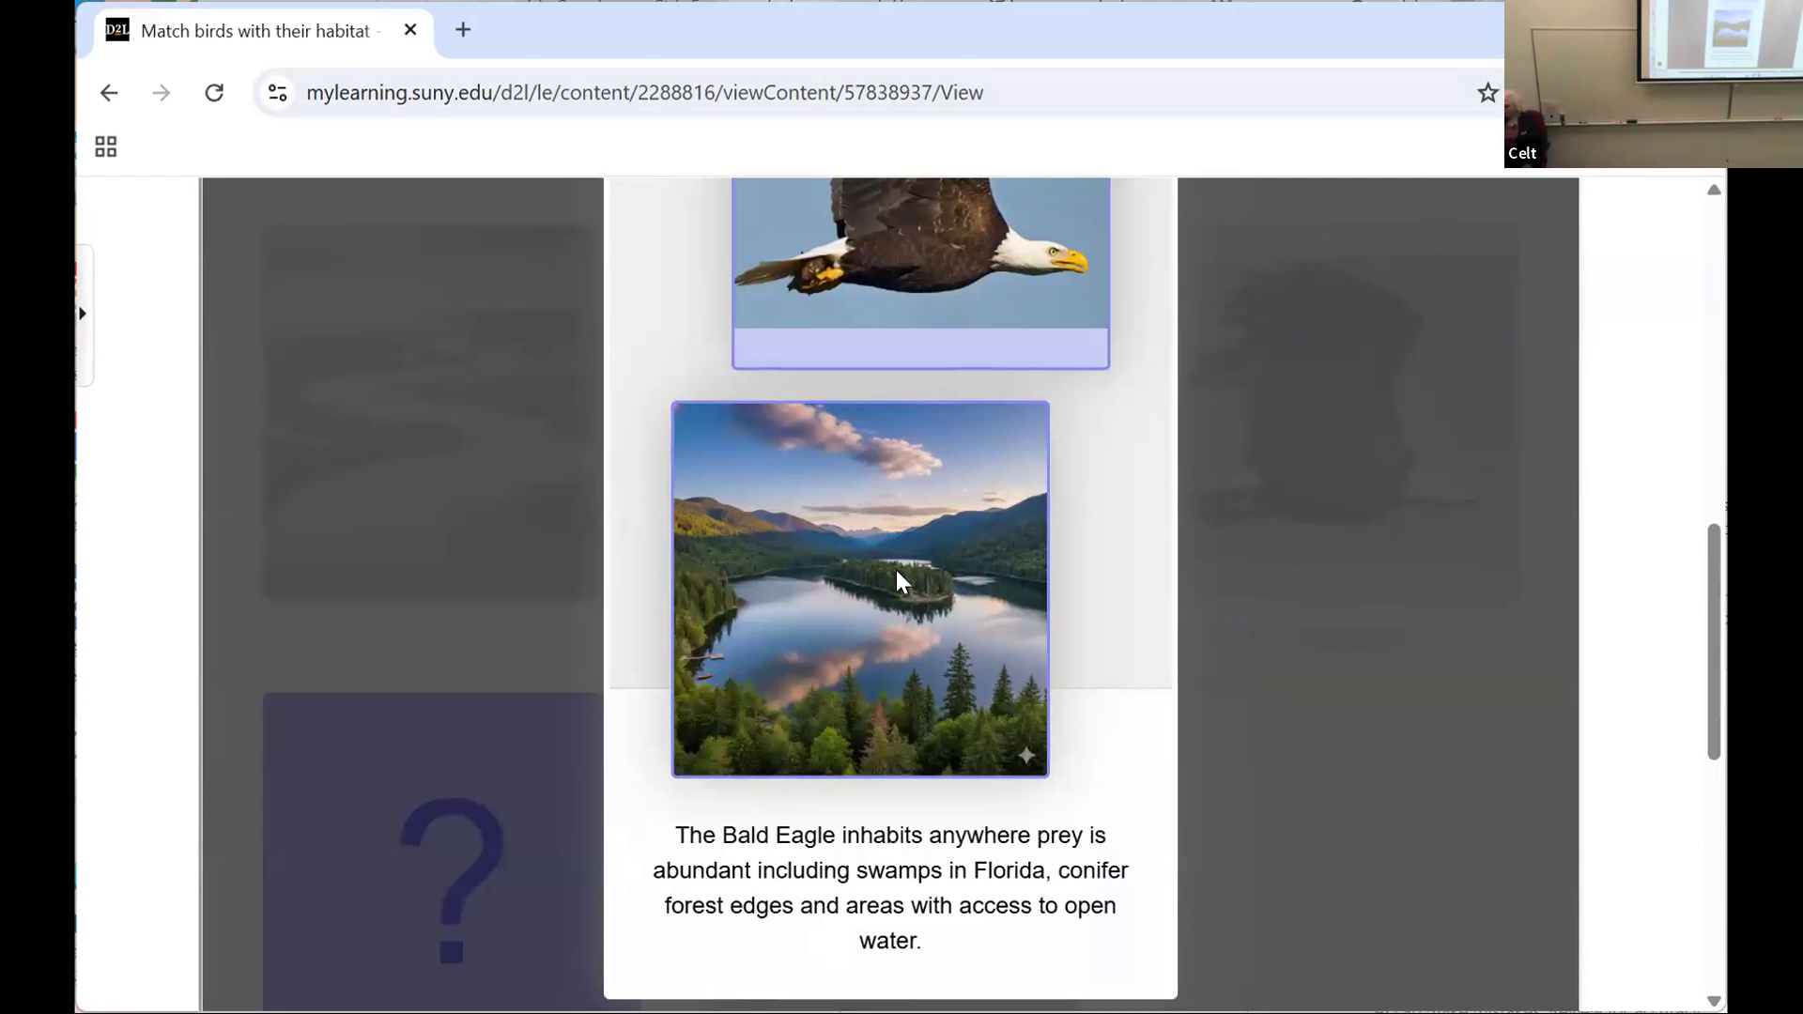
scroll(891, 543, up, 4)
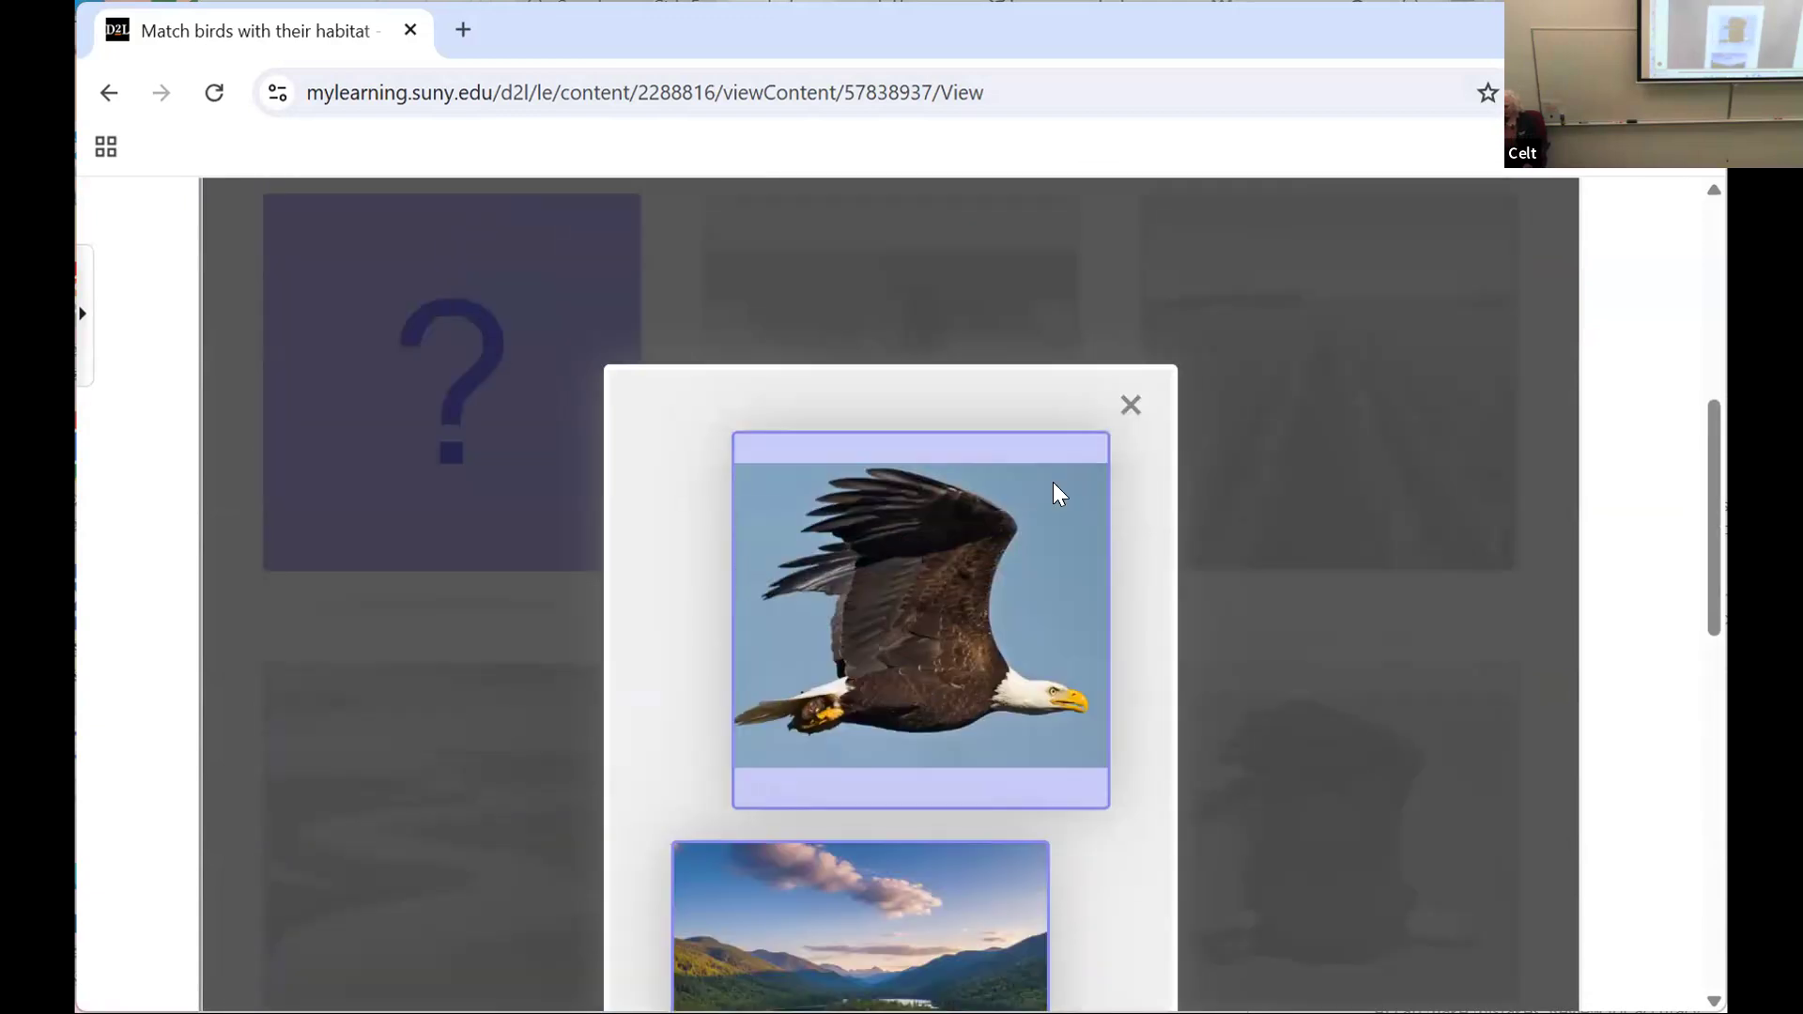
click(1132, 407)
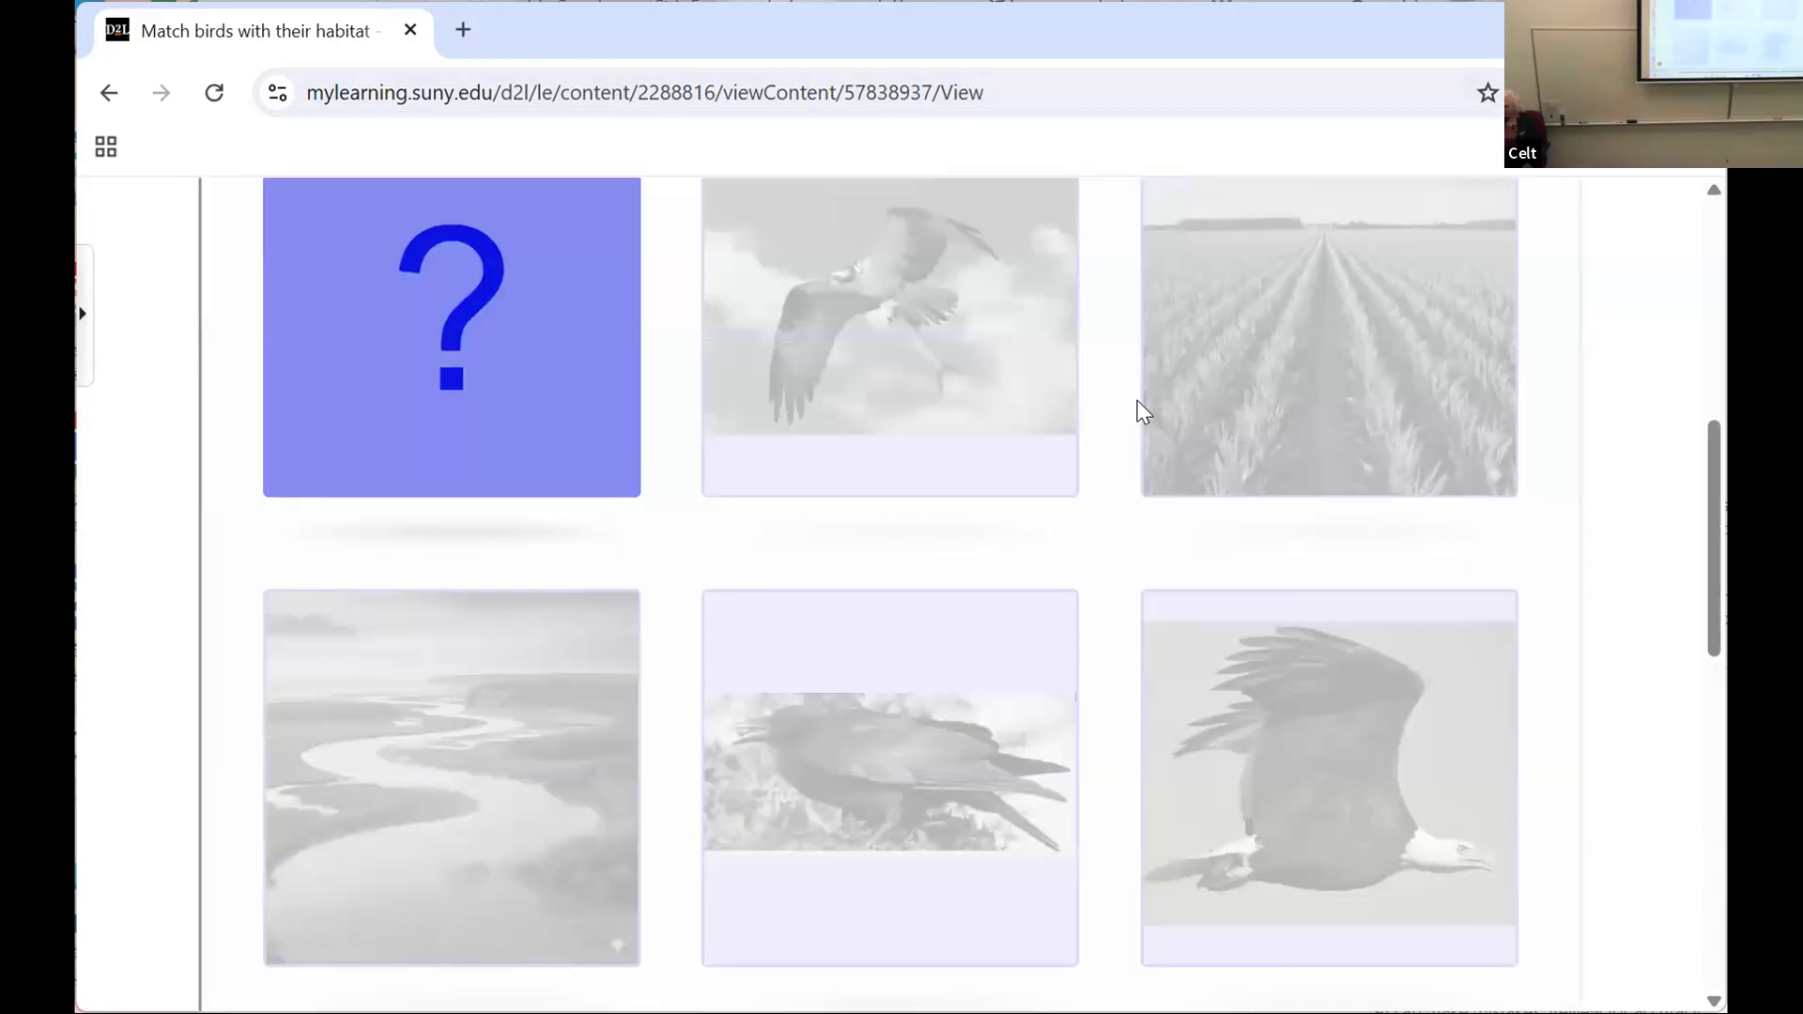
Step: Match the marsh card with the belted kingfisher card, read the match description and close it
click(287, 345)
scroll(671, 465, up, 6)
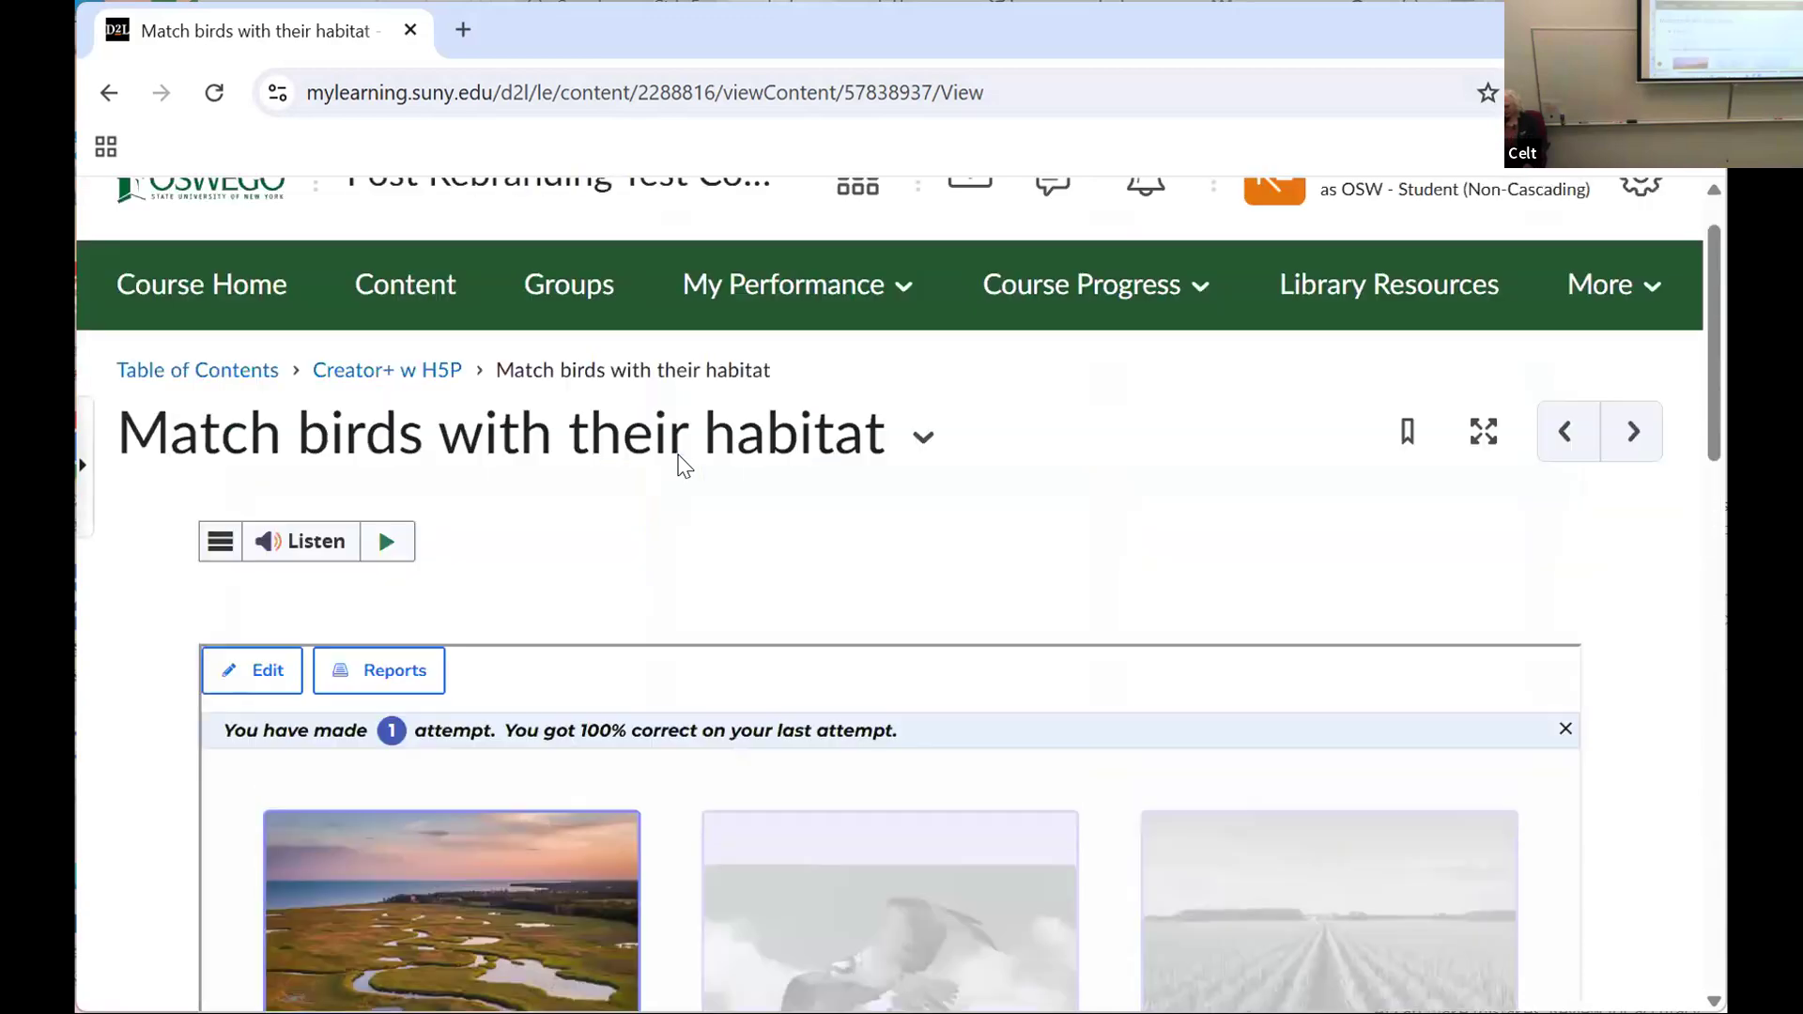
scroll(684, 468, down, 4)
scroll(683, 475, down, 8)
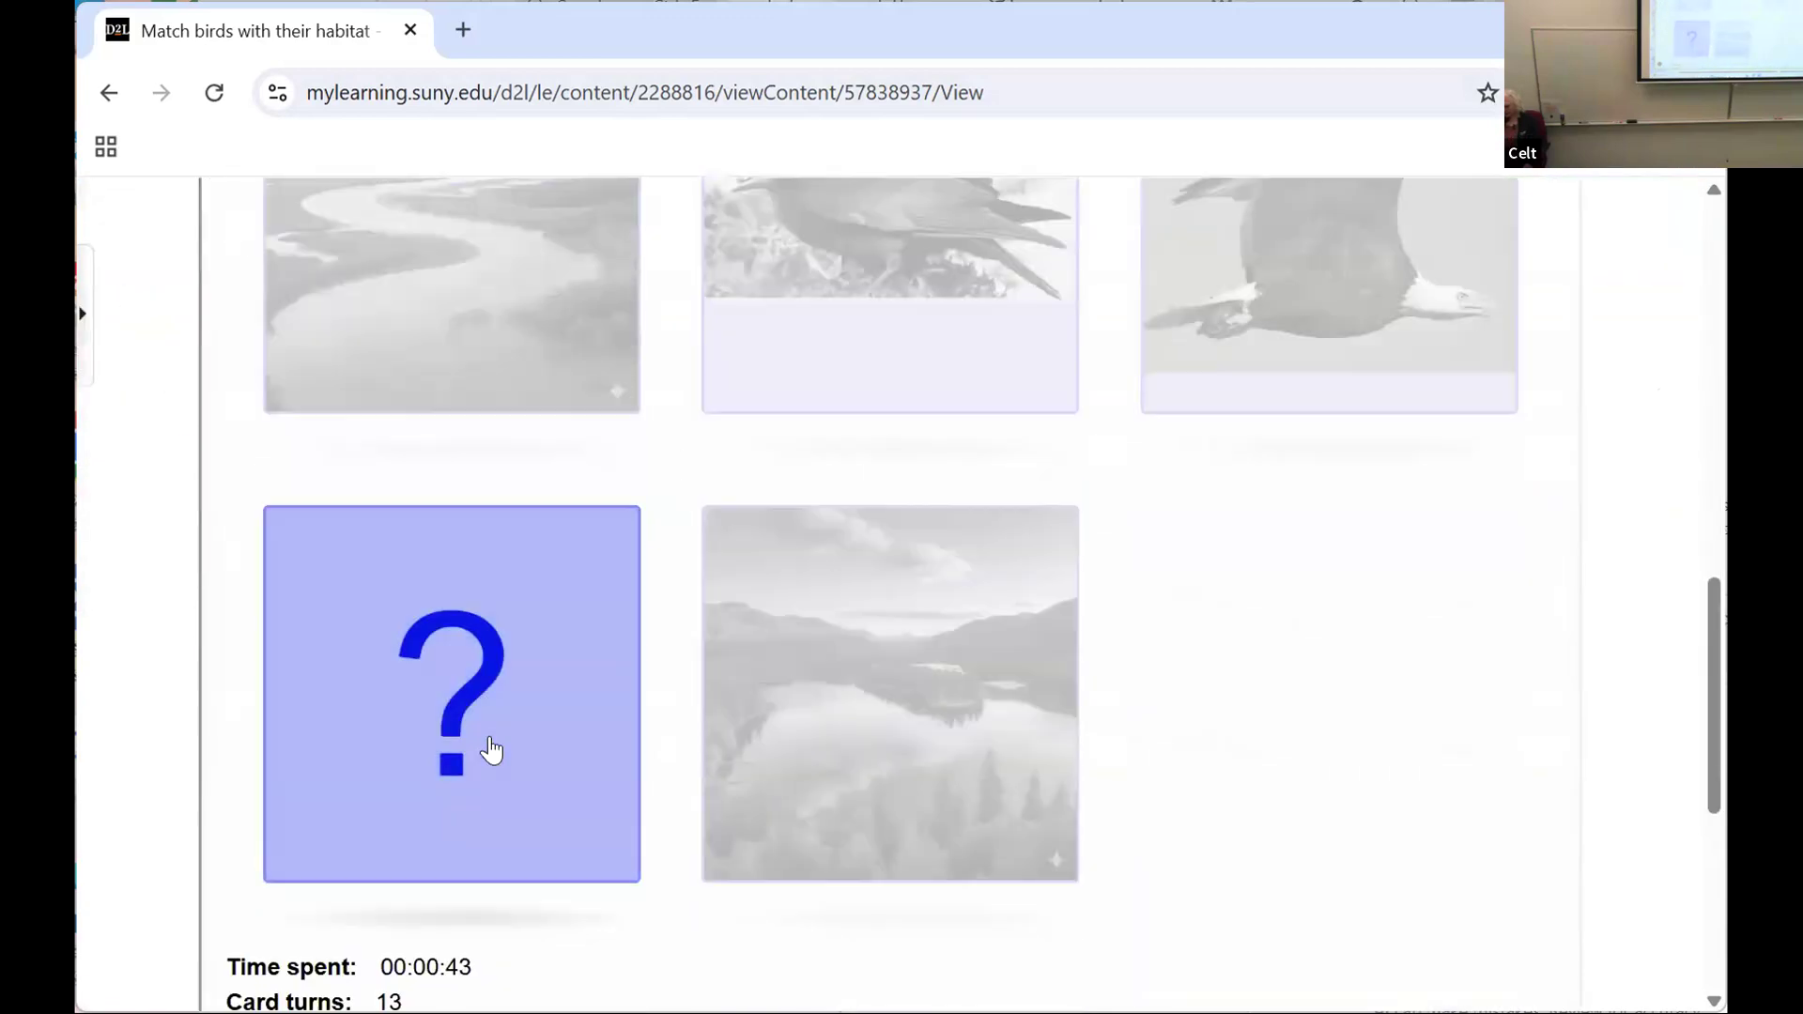
click(493, 749)
scroll(1097, 564, up, 5)
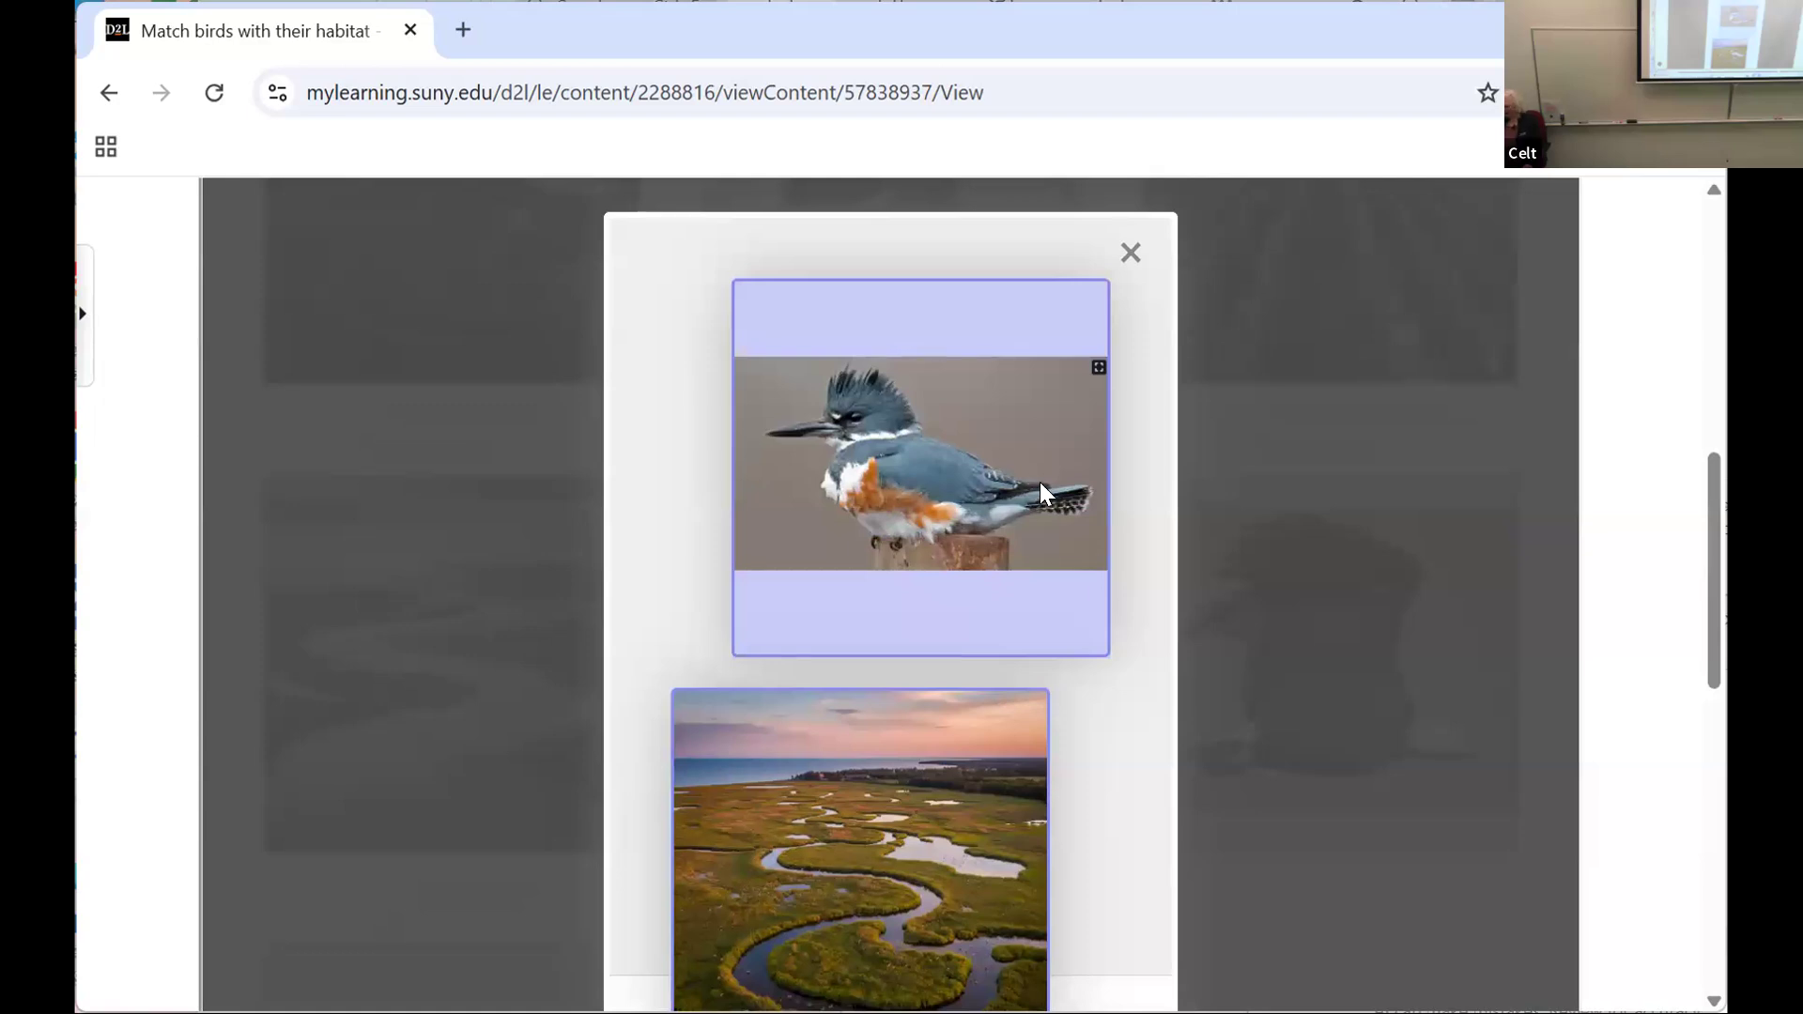
scroll(1039, 481, down, 2)
scroll(1039, 481, down, 2)
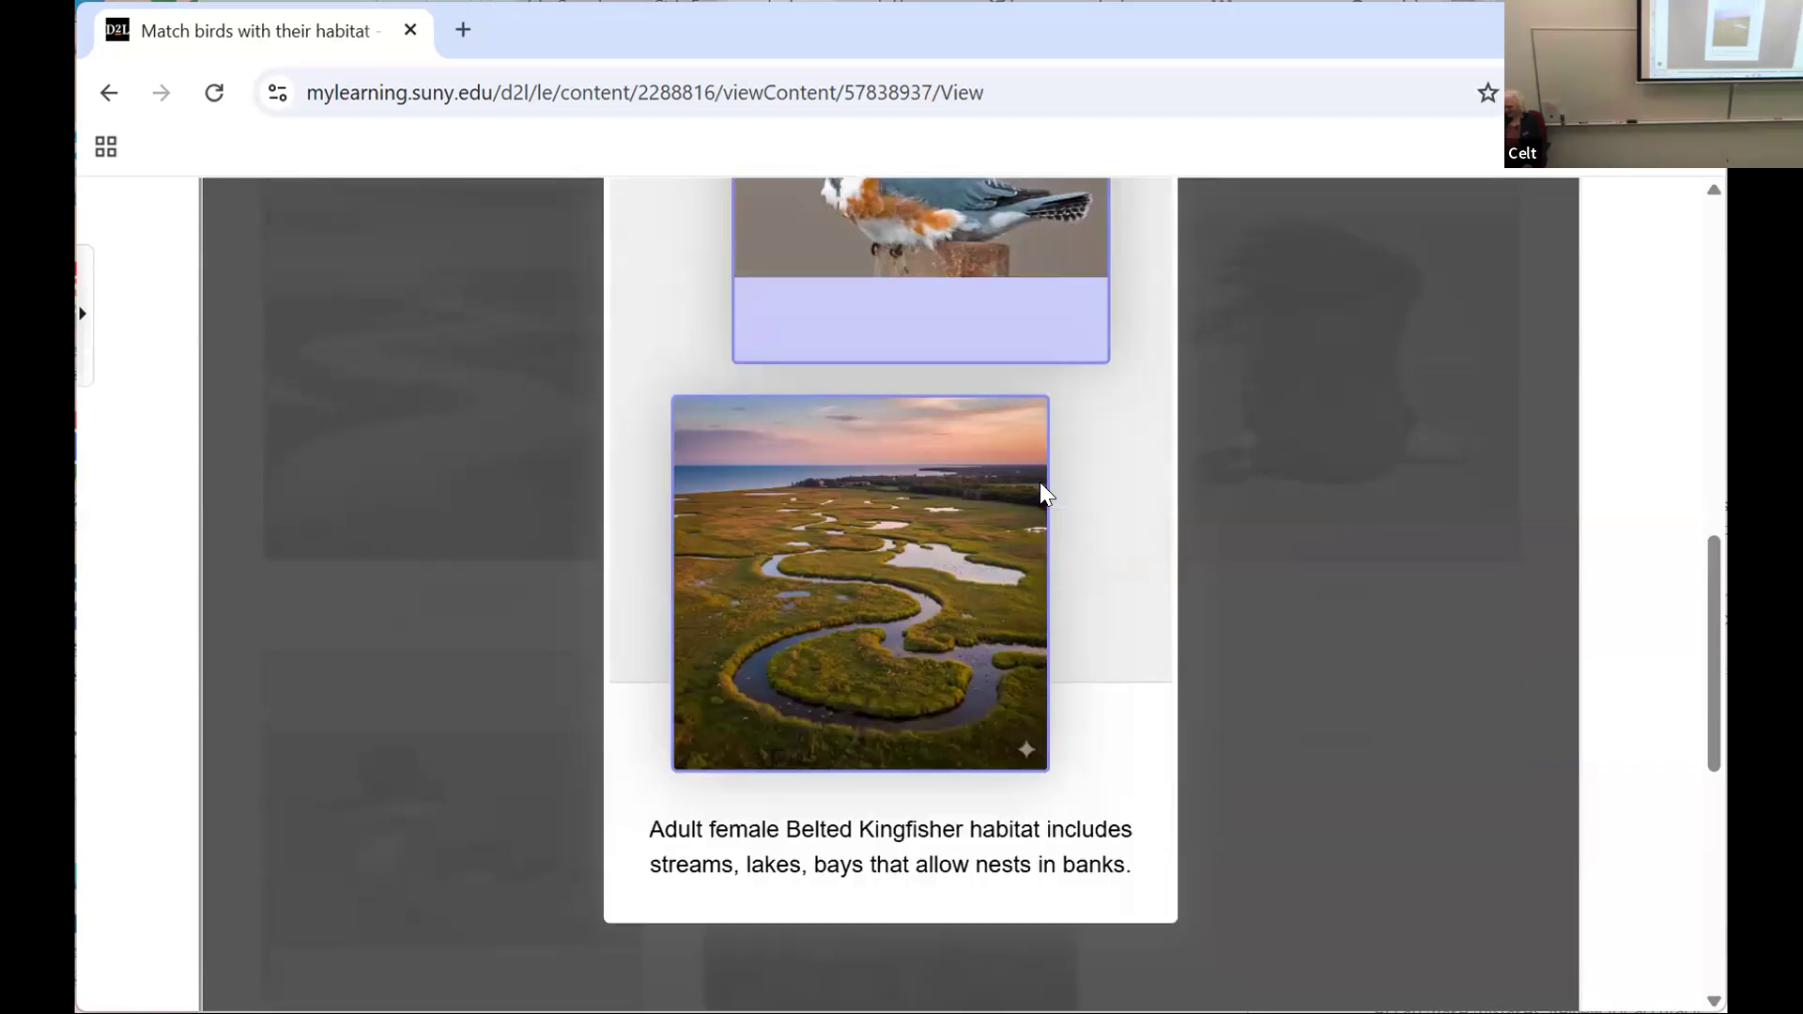
scroll(1039, 479, down, 2)
scroll(1326, 326, up, 5)
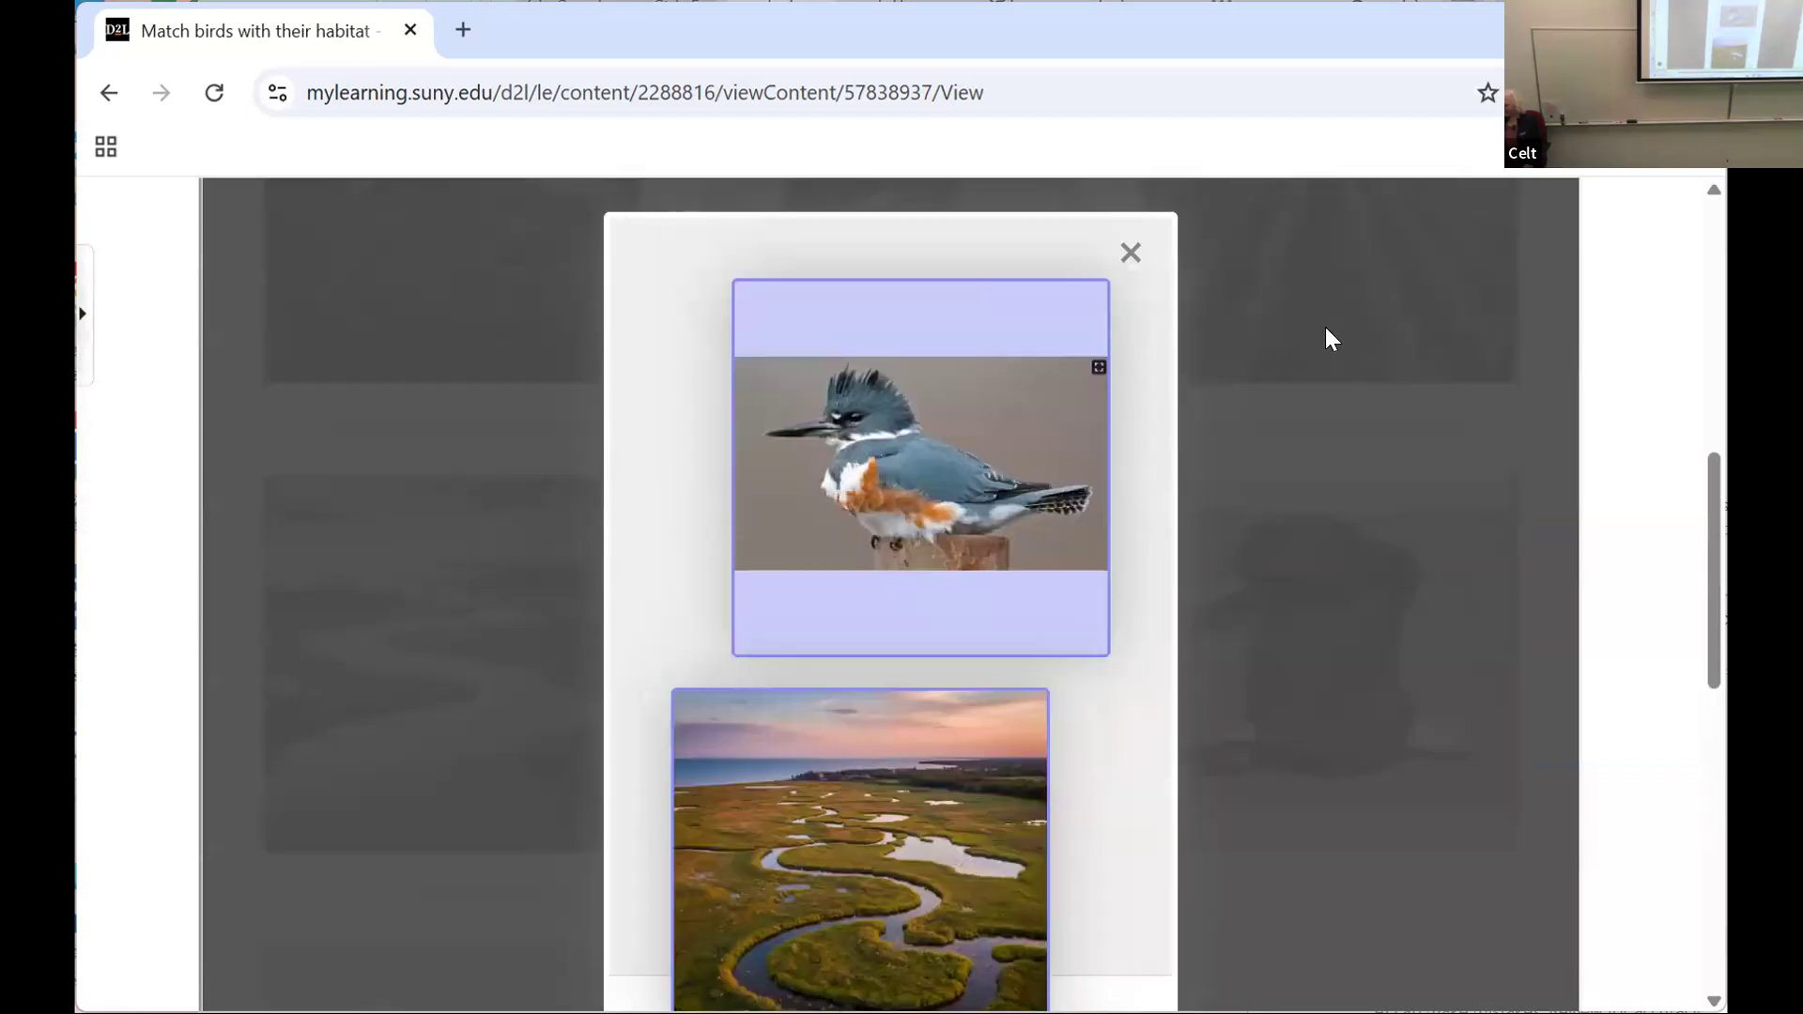
click(1113, 254)
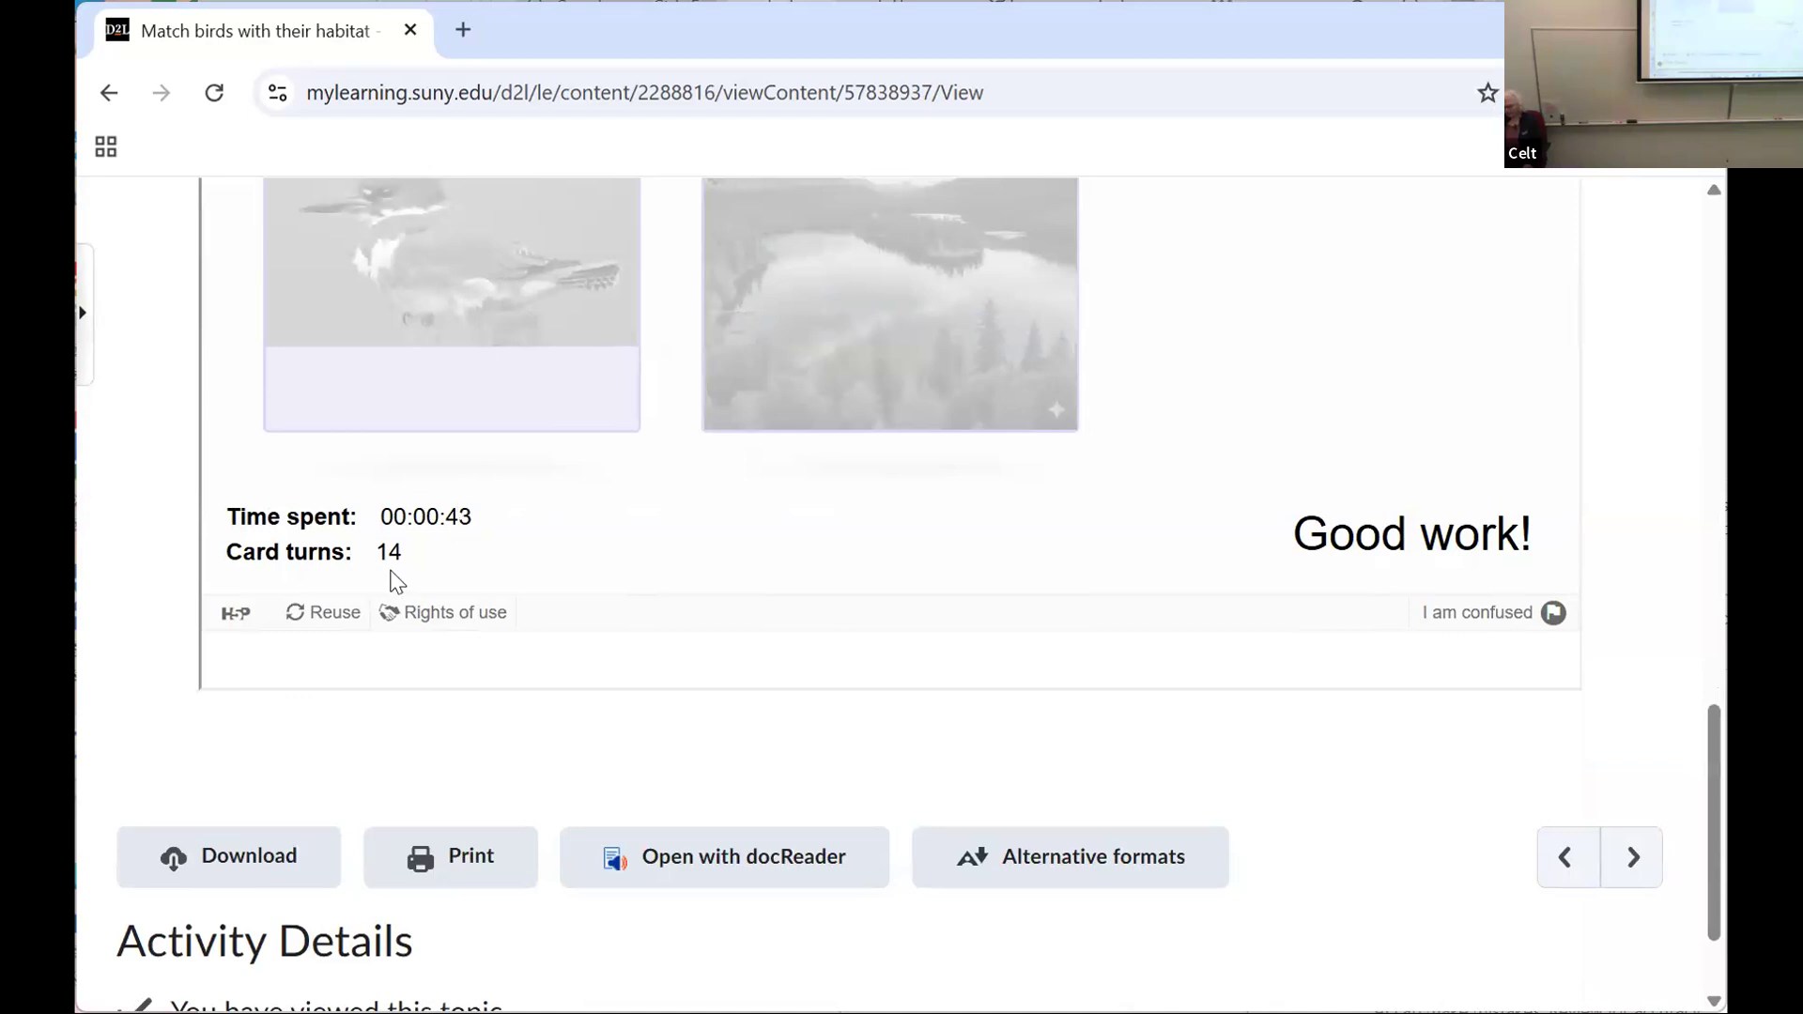
Step: Check the finished memory game's time spent and card turns, and open the next topic, Fruit Crossword Puzzle
scroll(392, 571, down, 2)
scroll(387, 560, up, 8)
scroll(385, 554, up, 10)
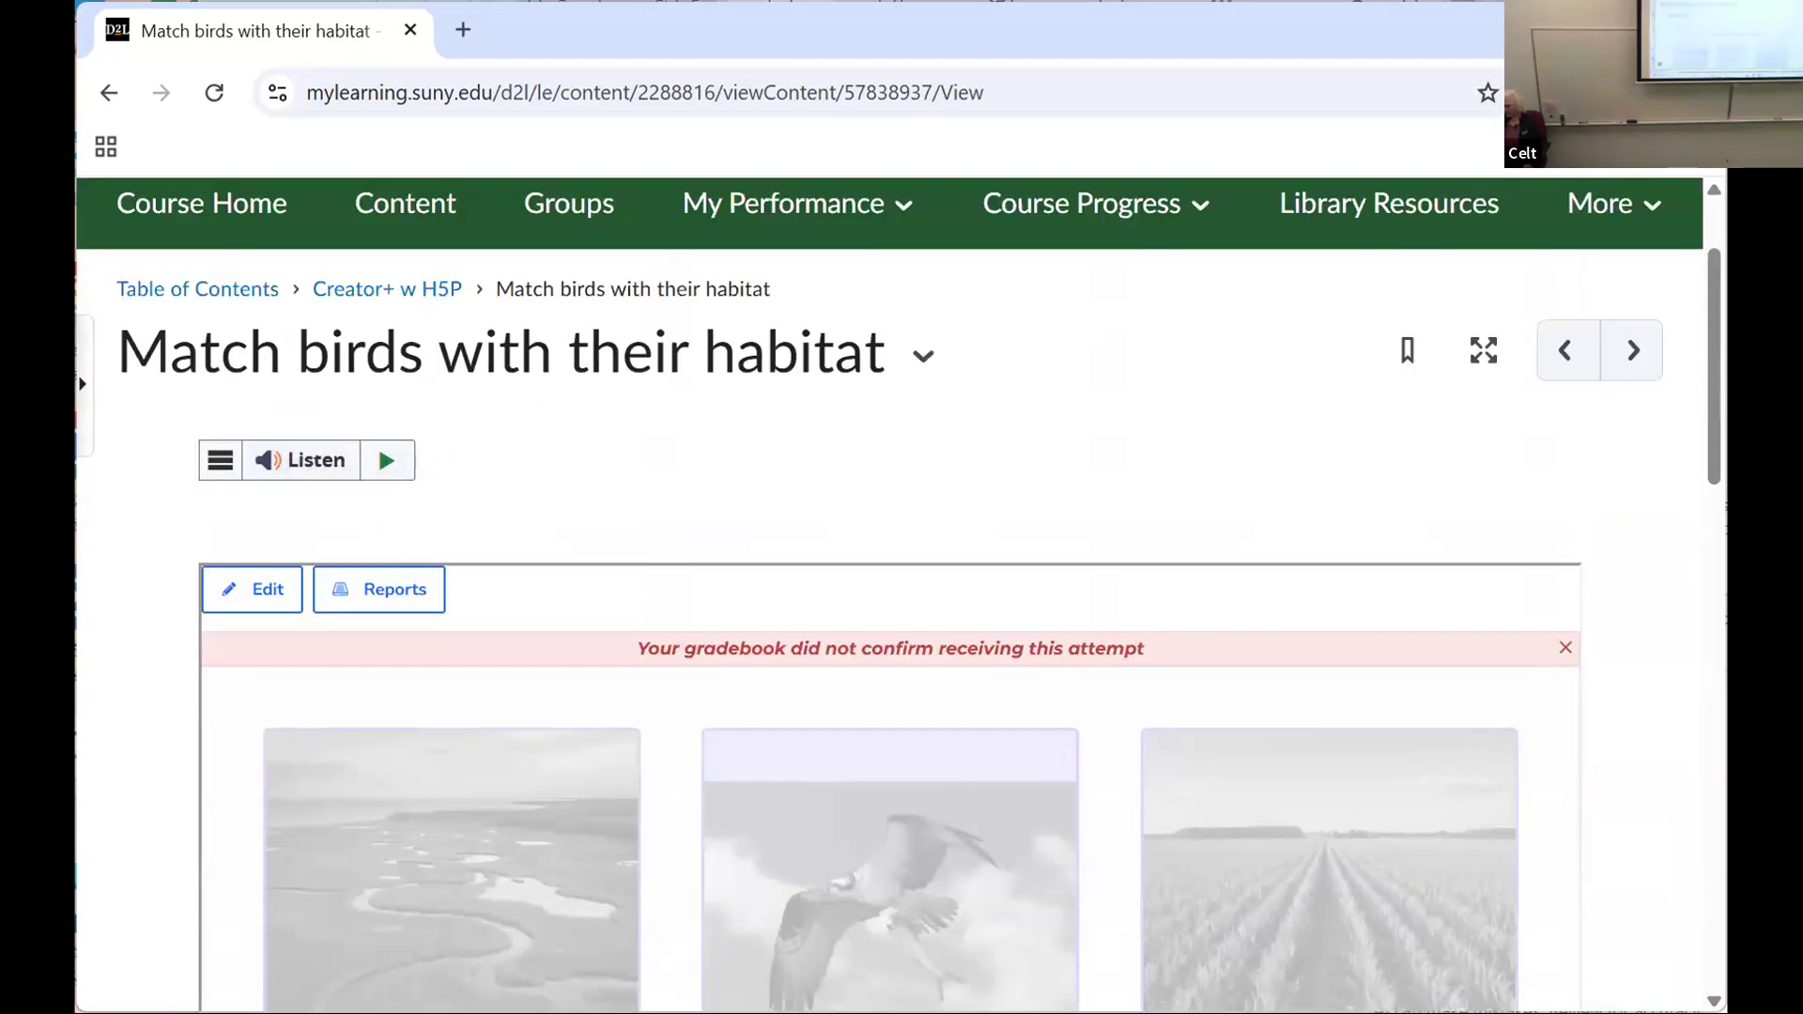
click(1629, 352)
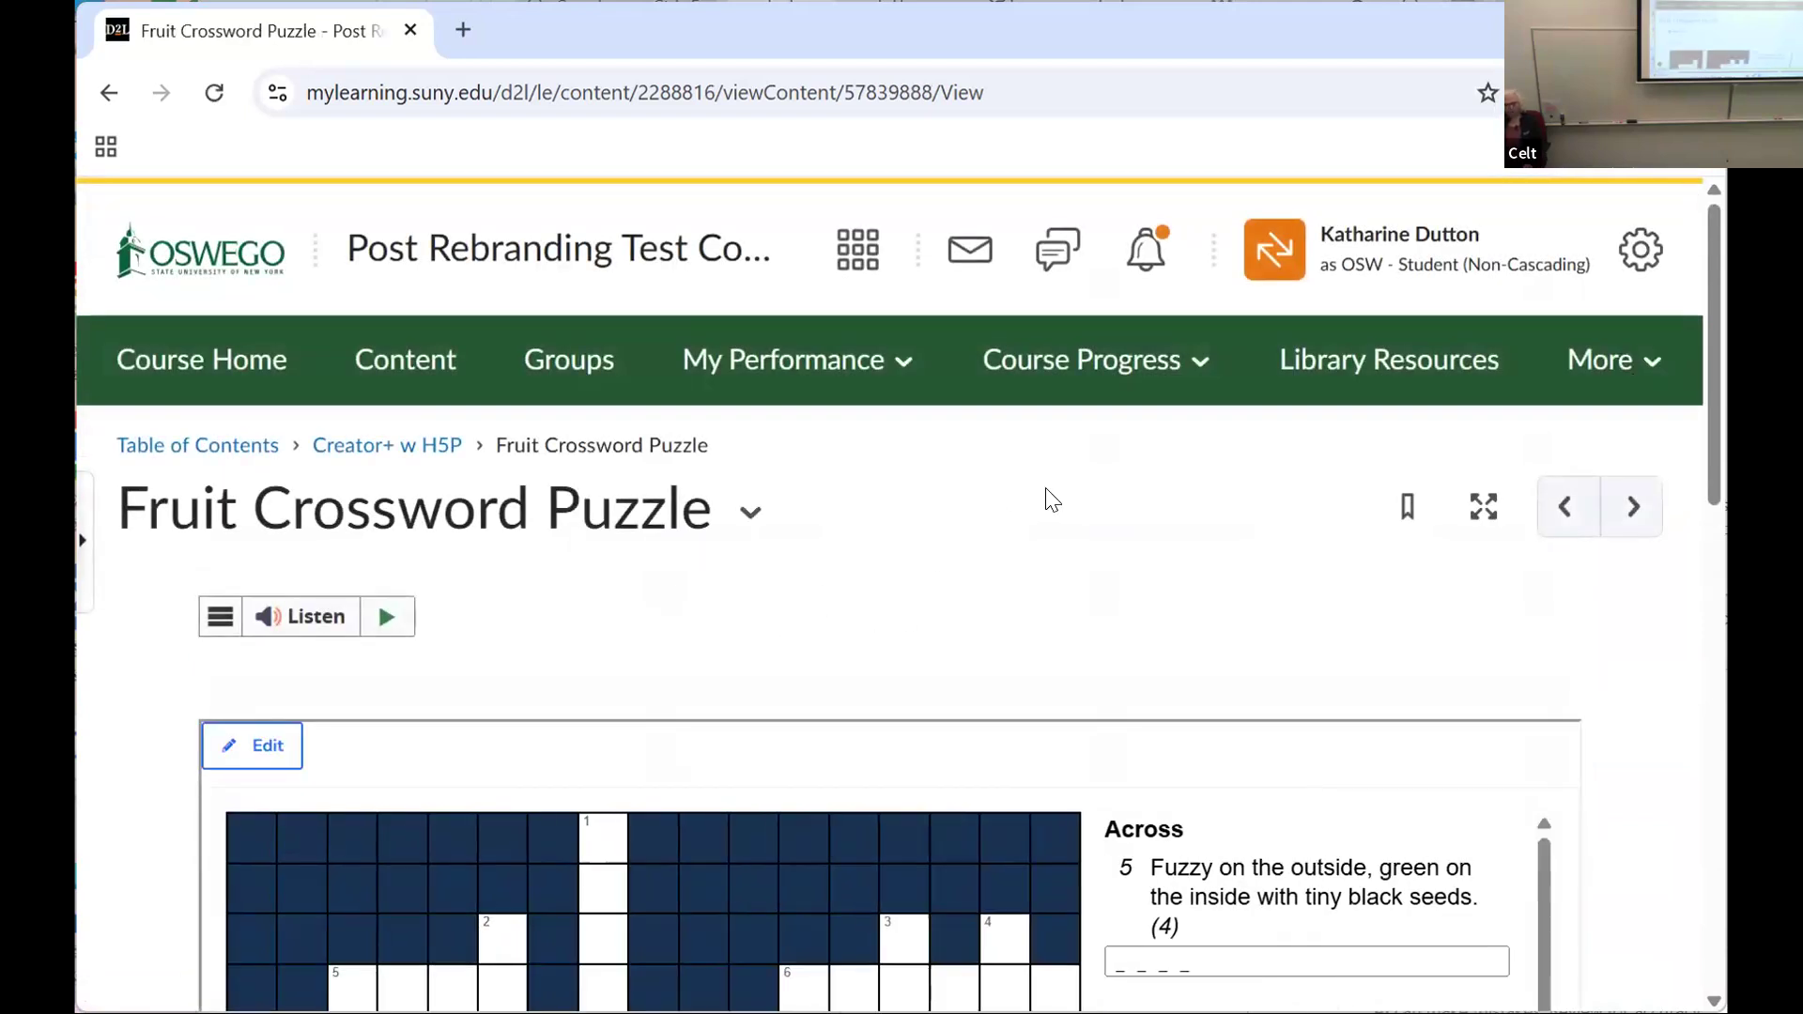
scroll(1023, 485, down, 6)
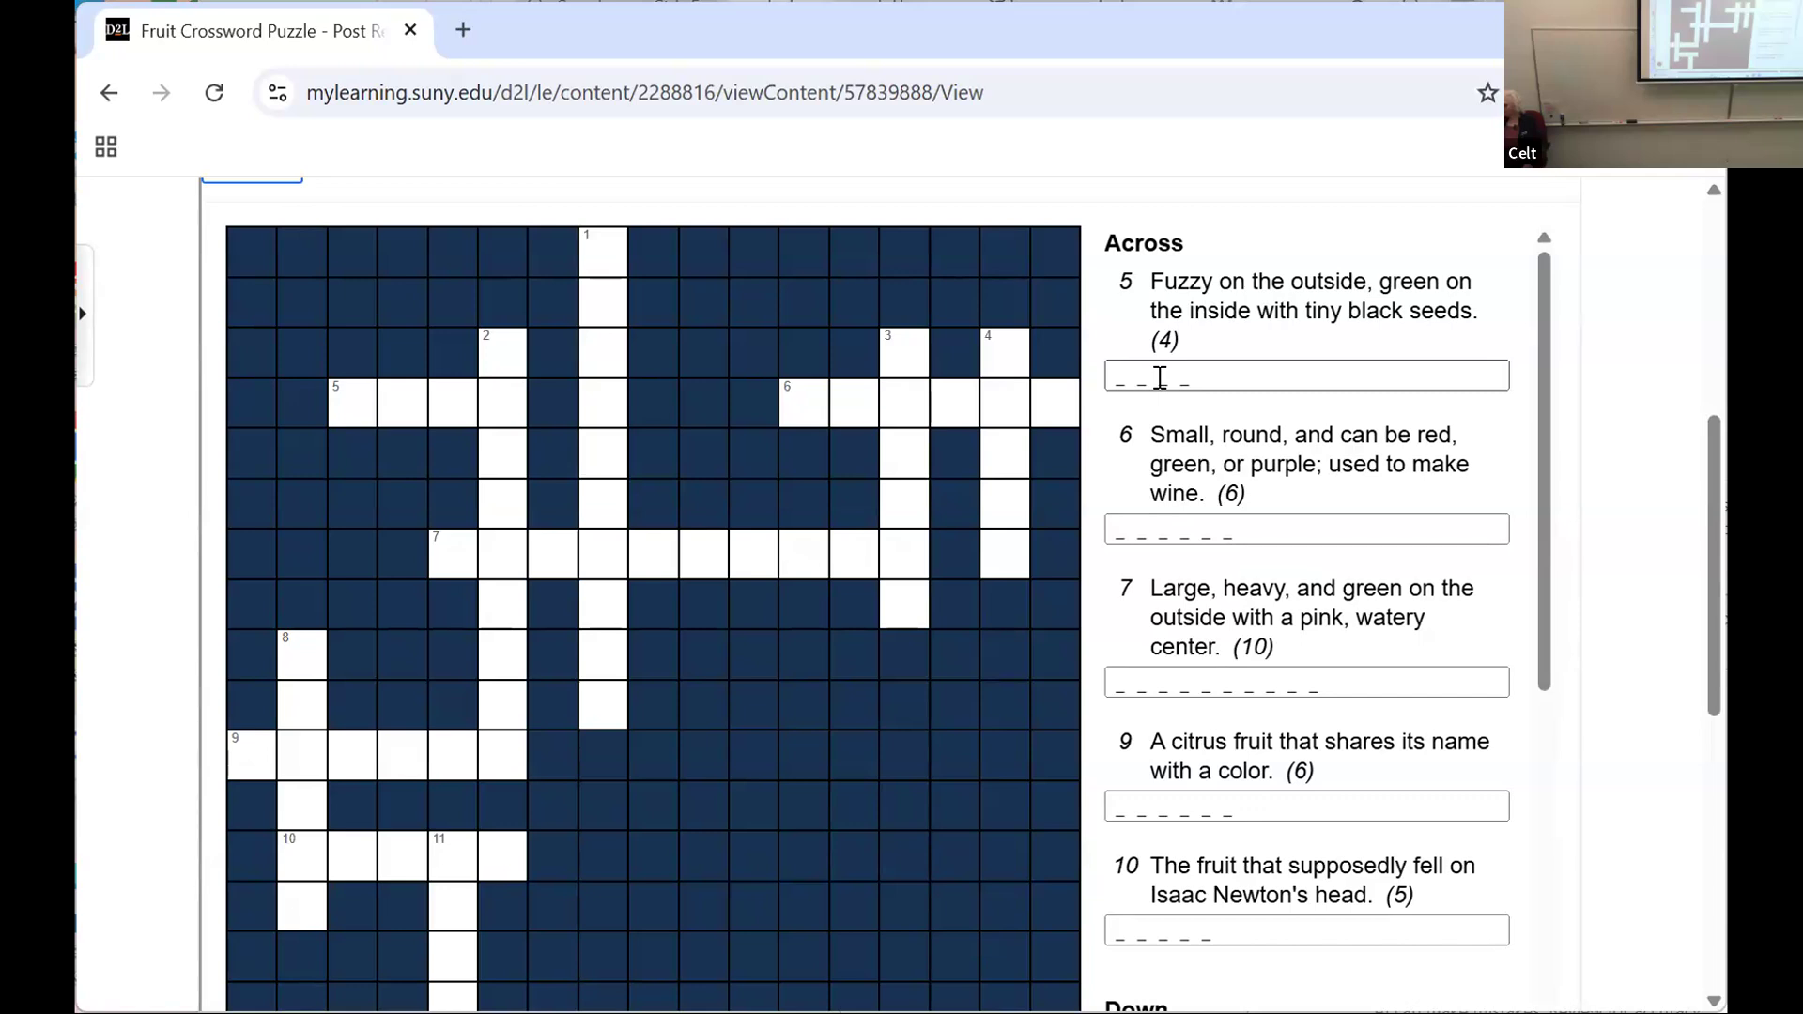
Step: Fill in 7 Across of the crossword with WATERMELON, correcting the mistyped letters
click(1181, 678)
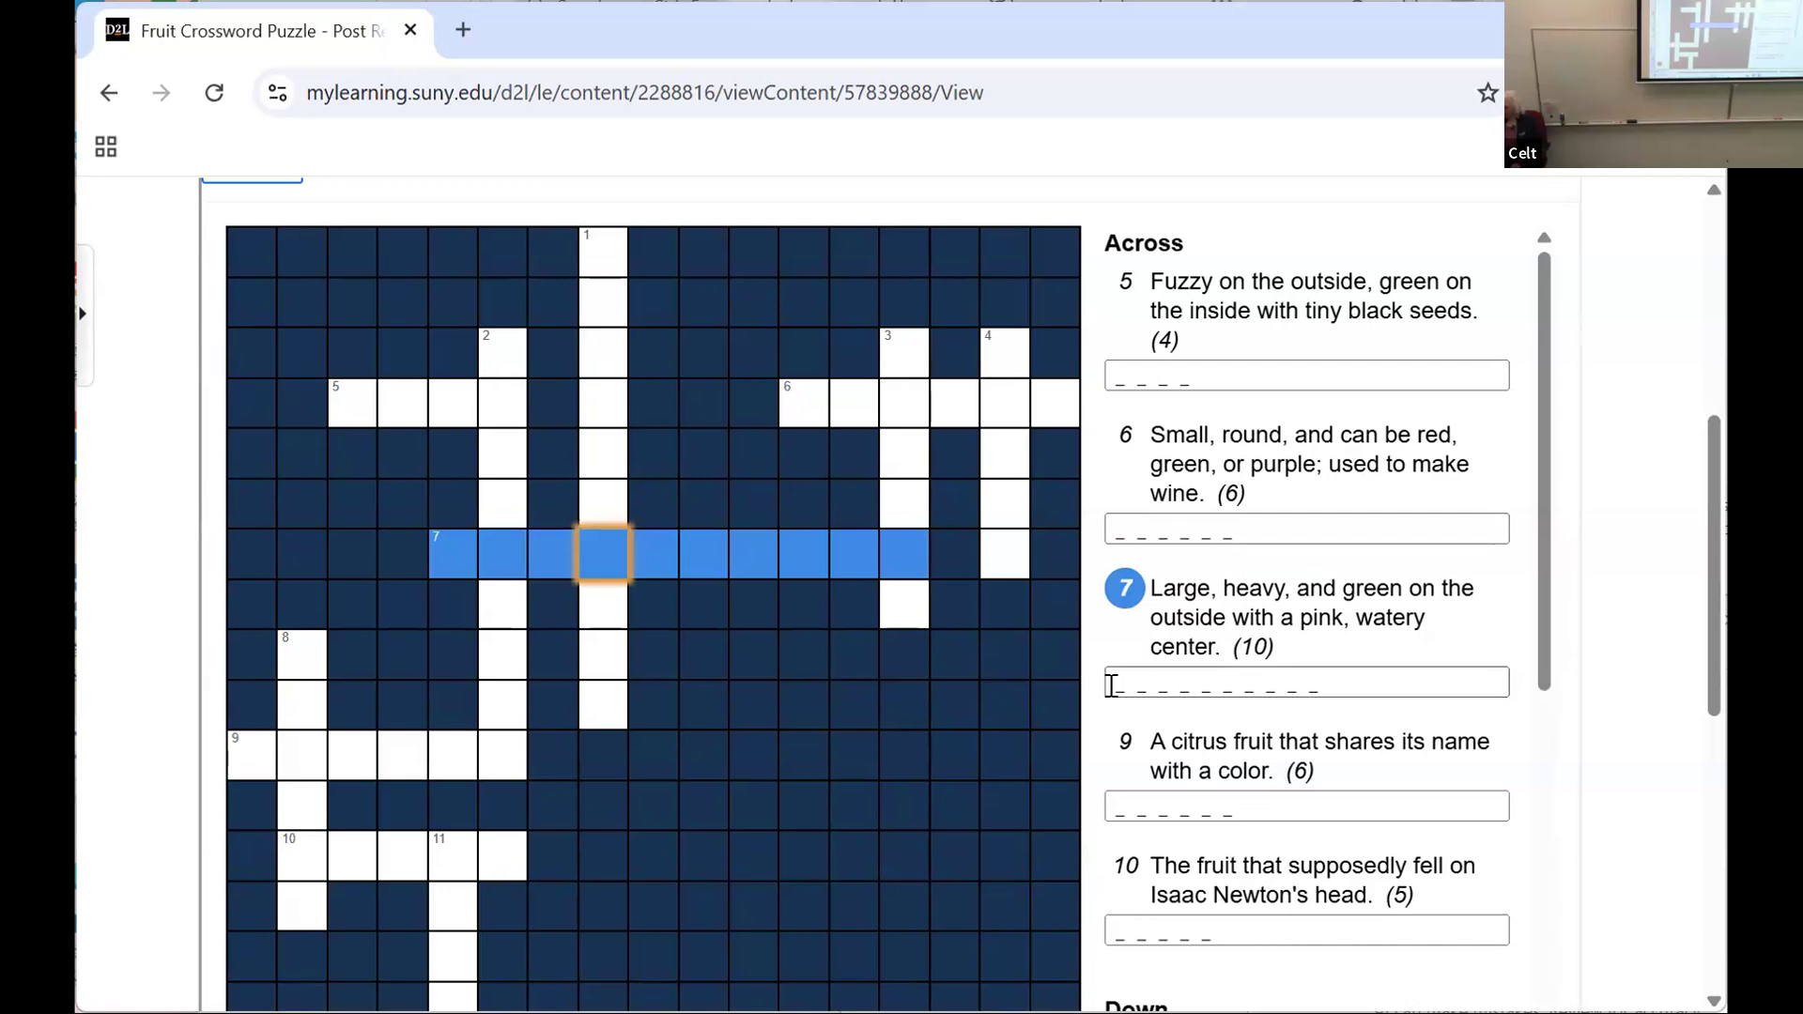
click(444, 543)
text(WAT)
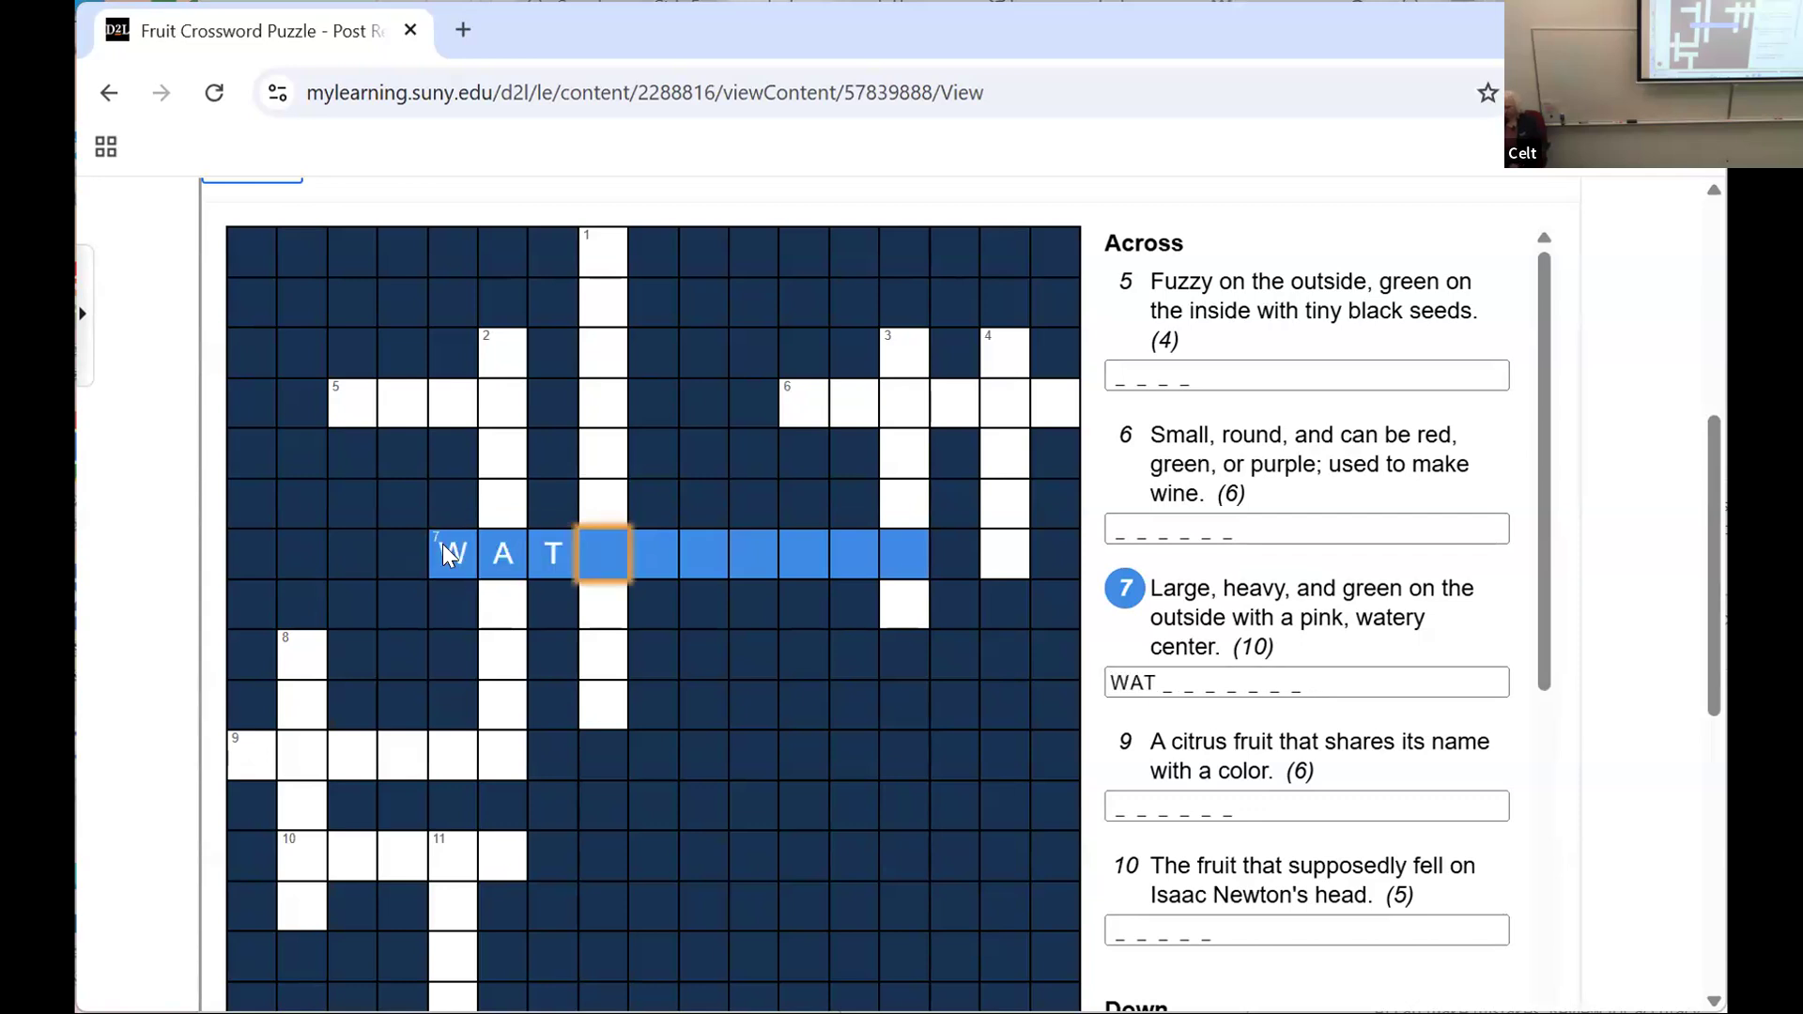
text(ERME;P)
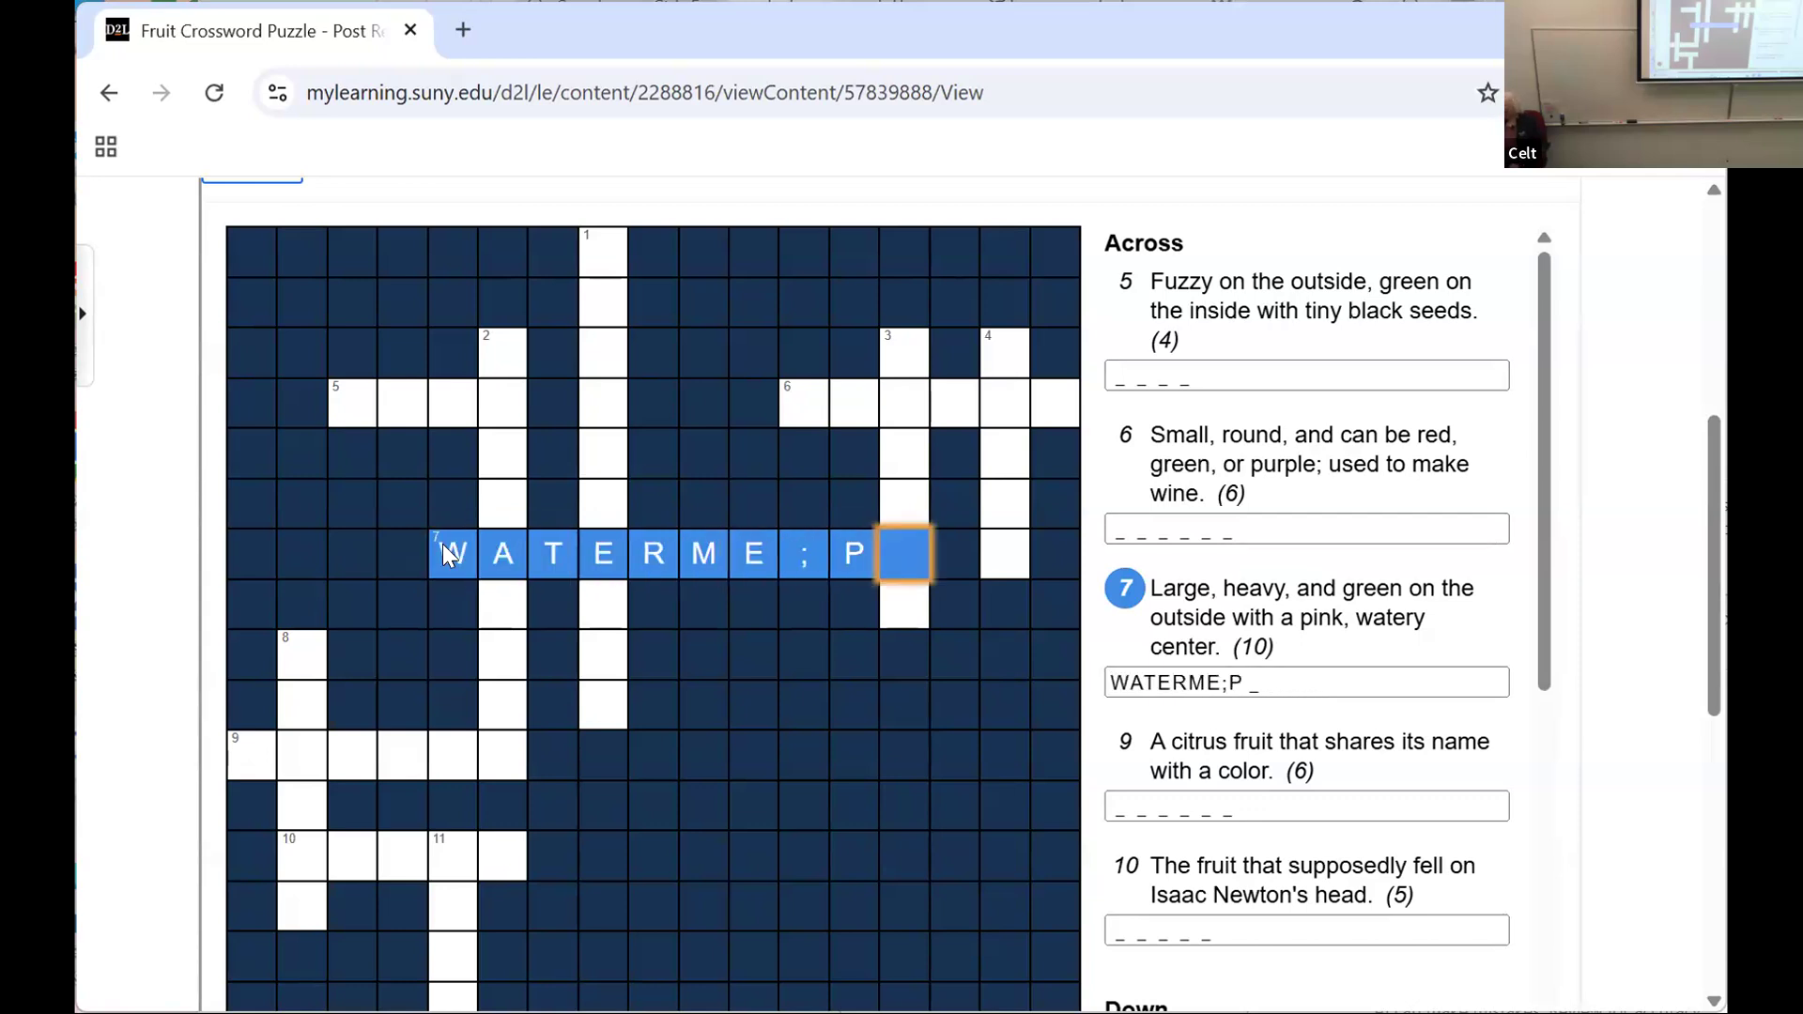
key(BackSpace)
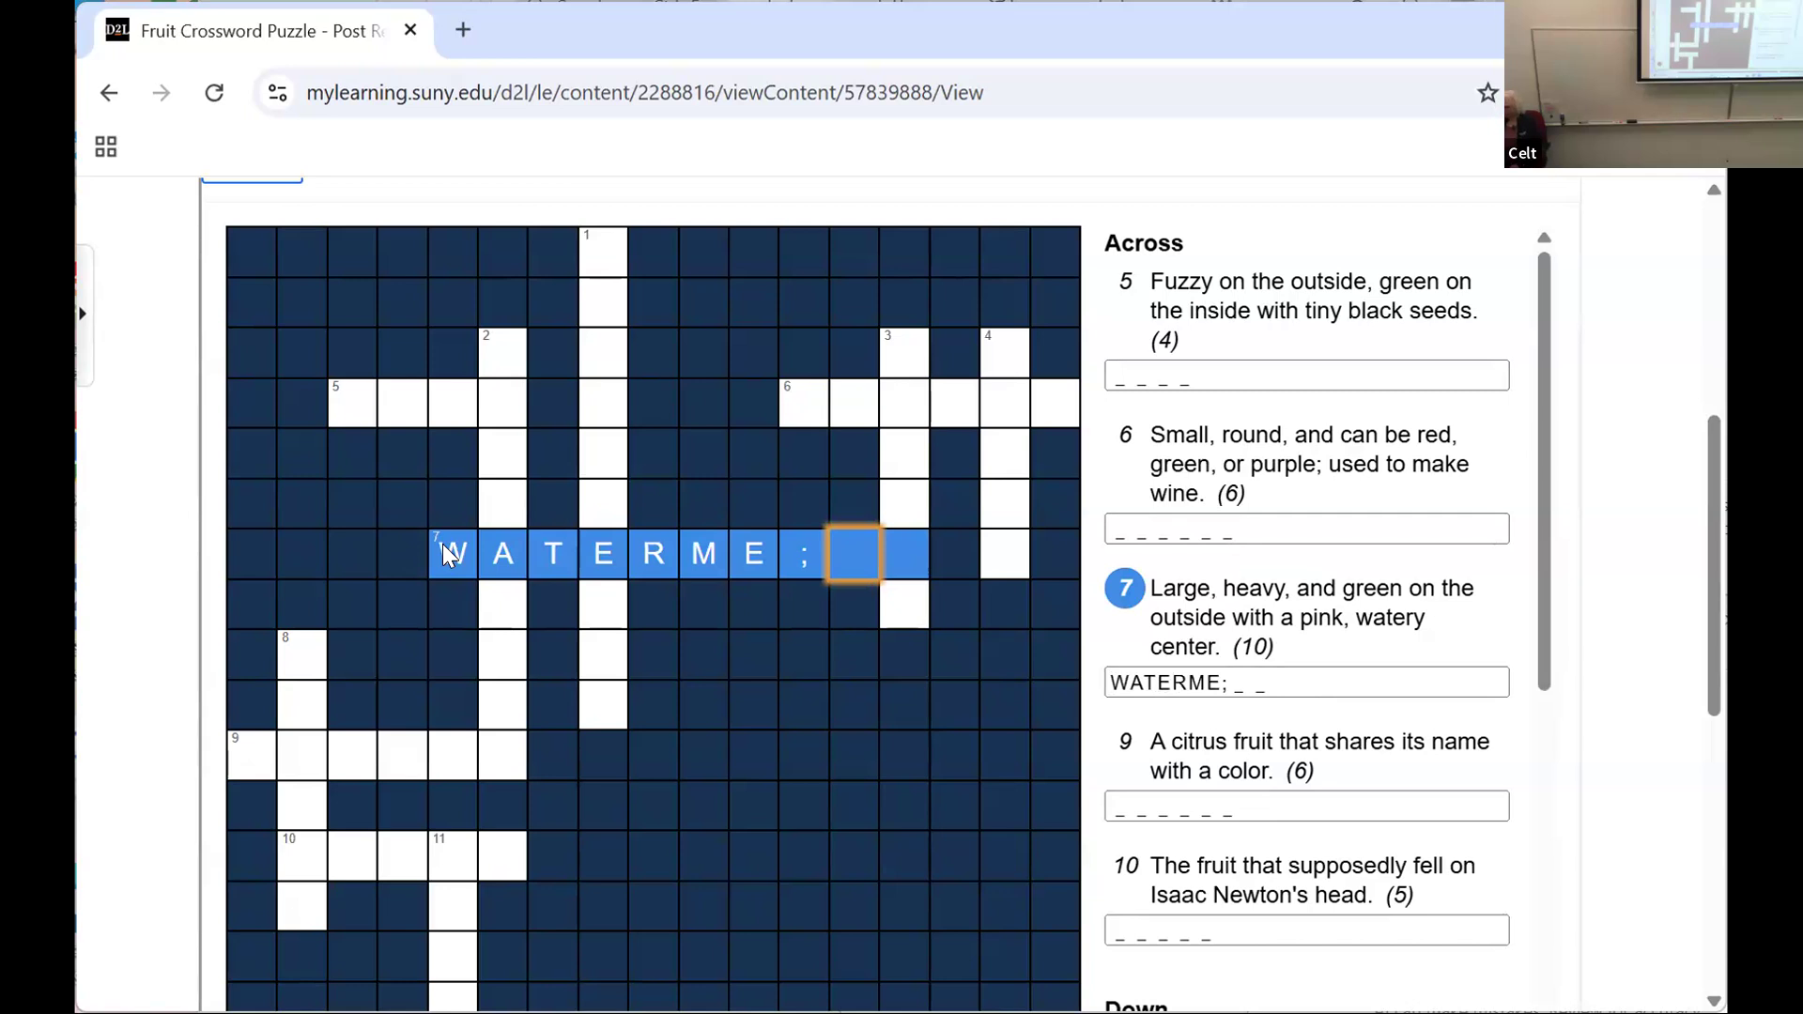
click(804, 545)
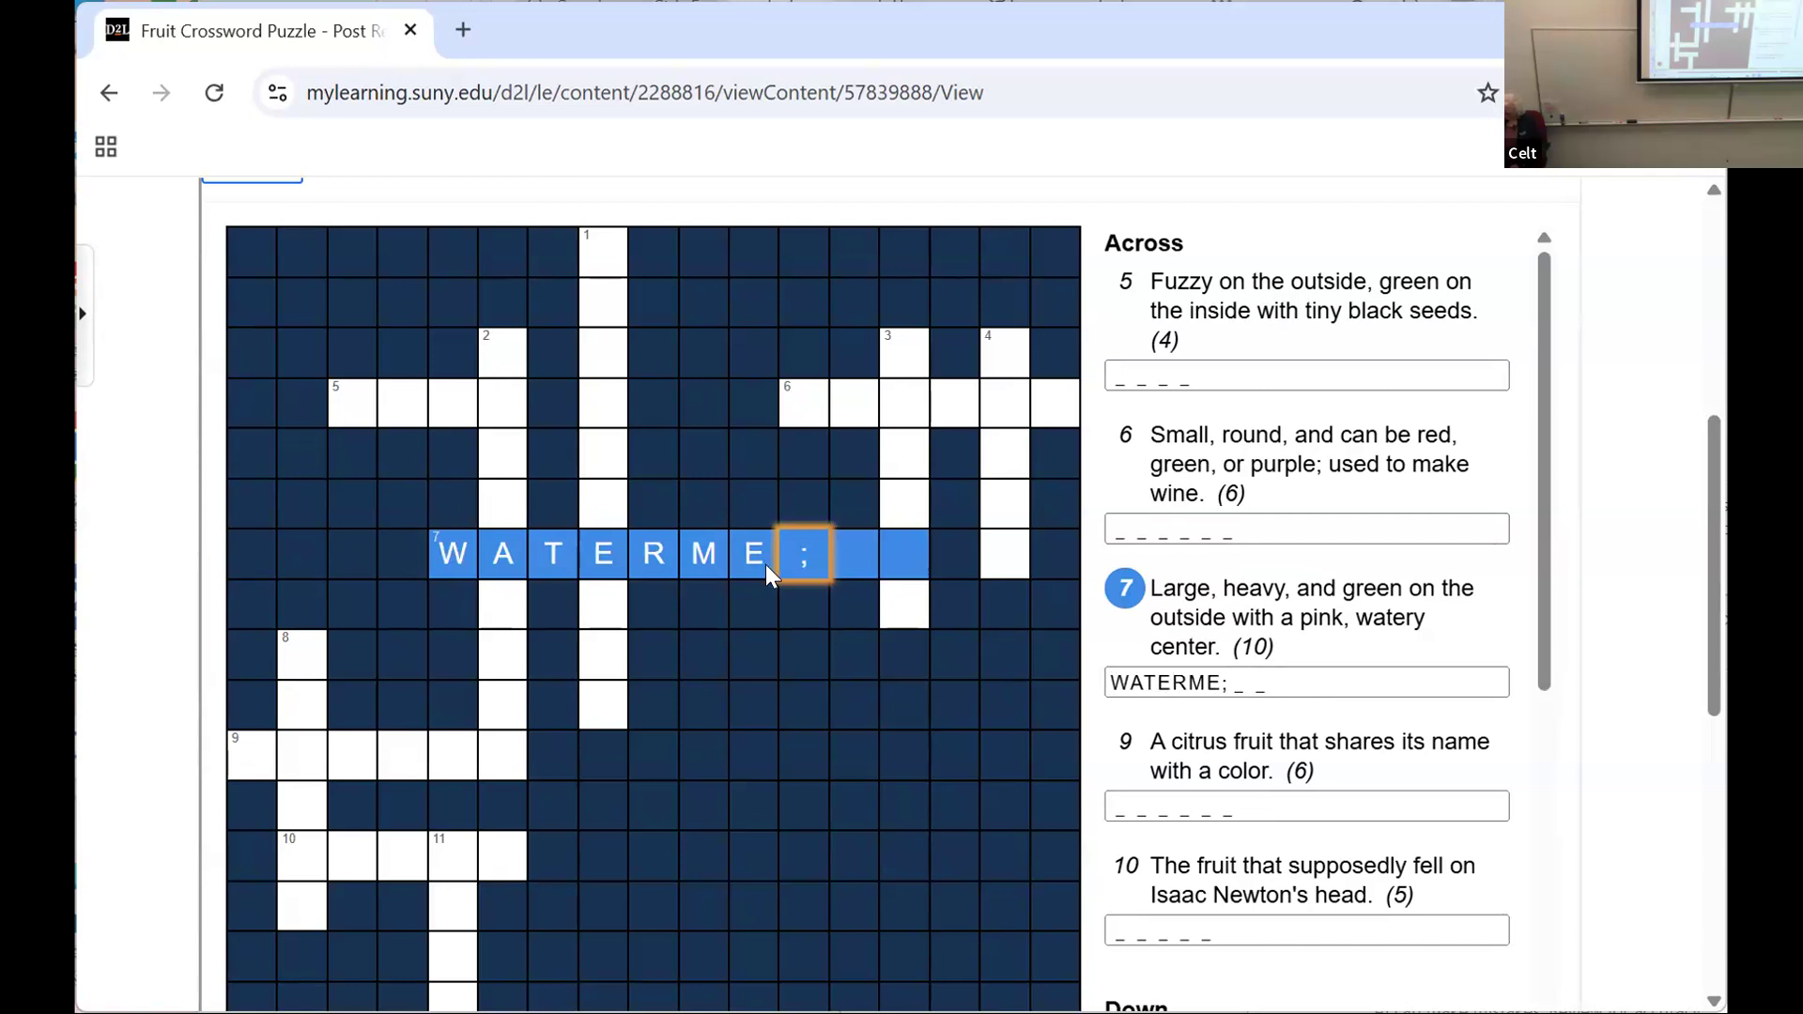
text(LOM)
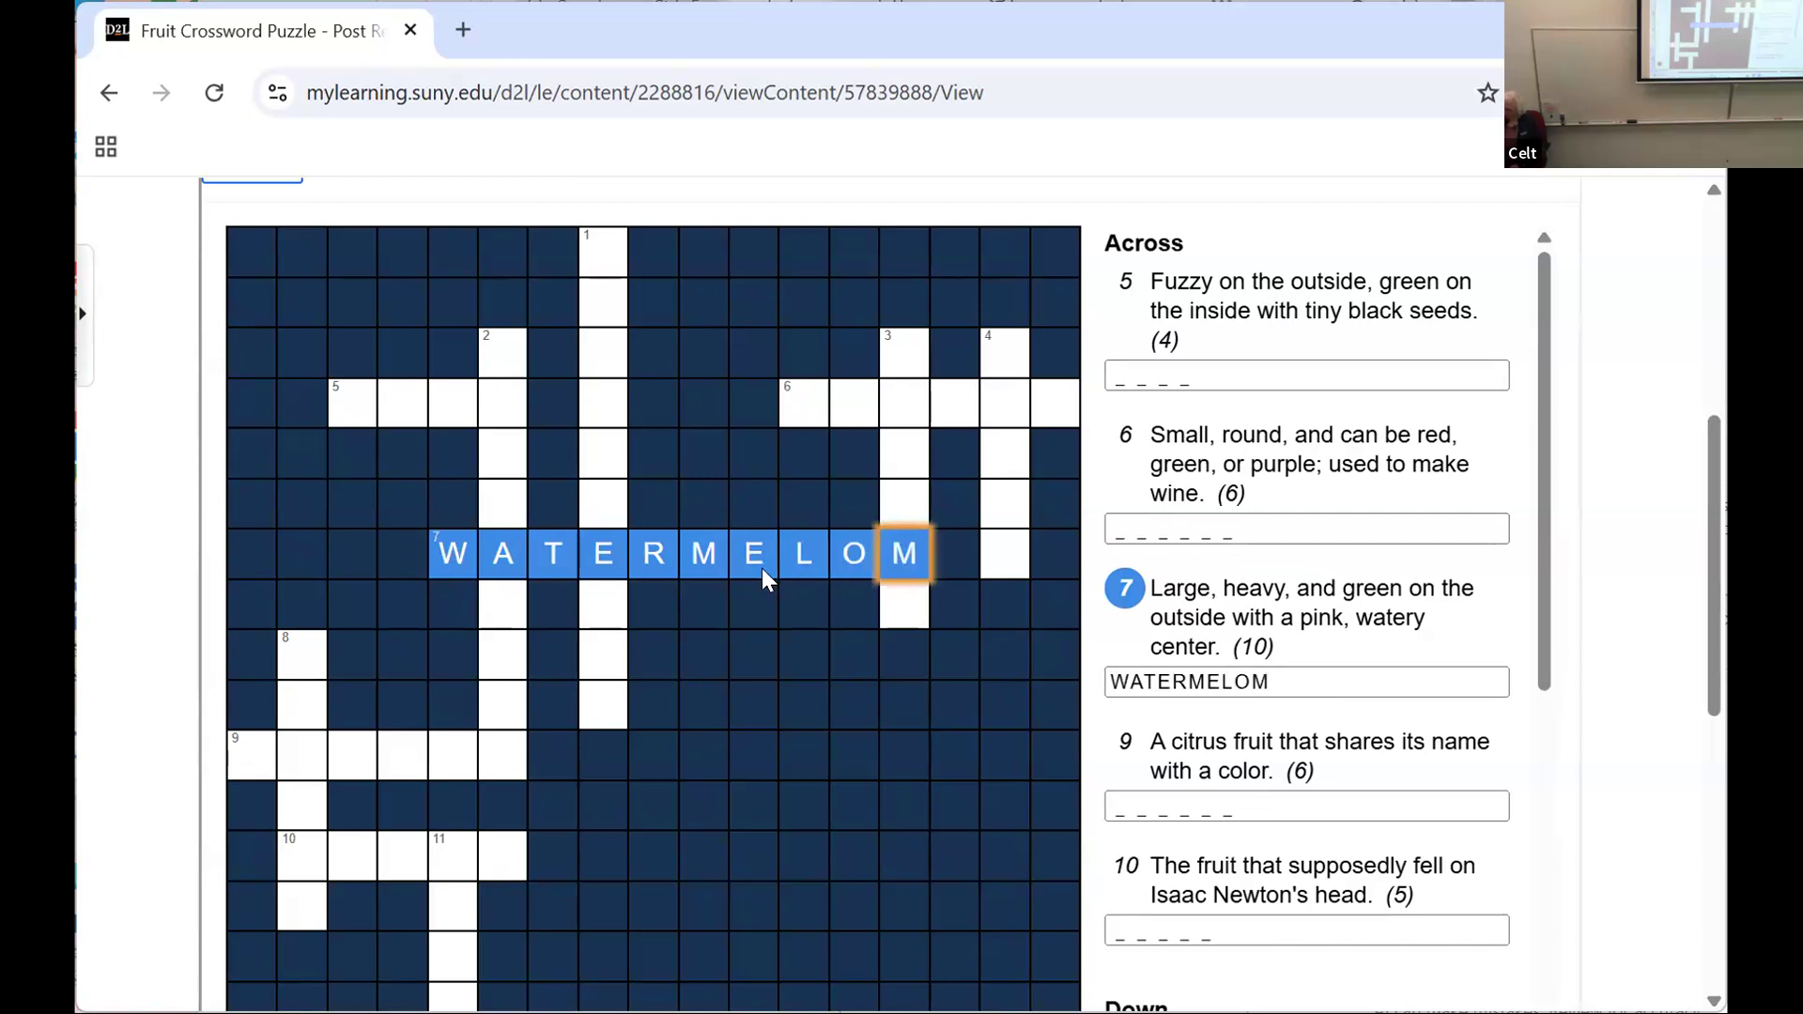
key(BackSpace)
text(N)
Step: Answer 9 Across with ORANGE and 10 Across with APPLE in the crossword
click(1146, 805)
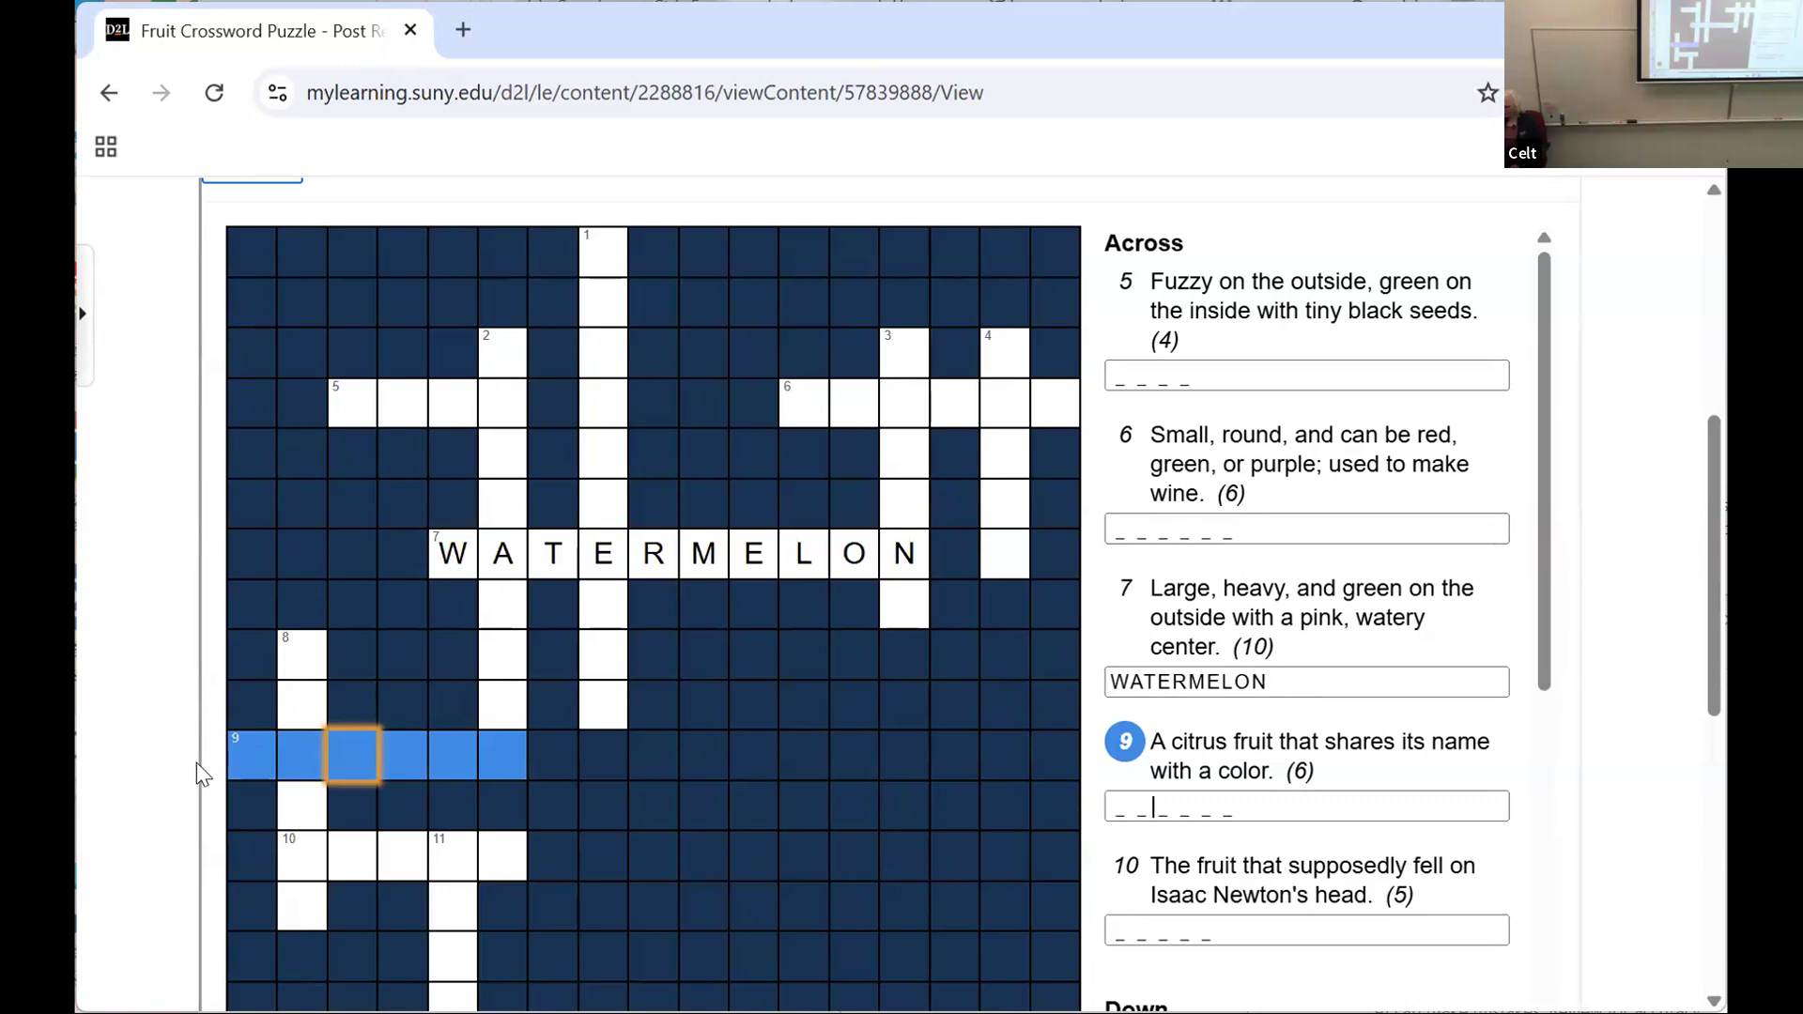
click(248, 751)
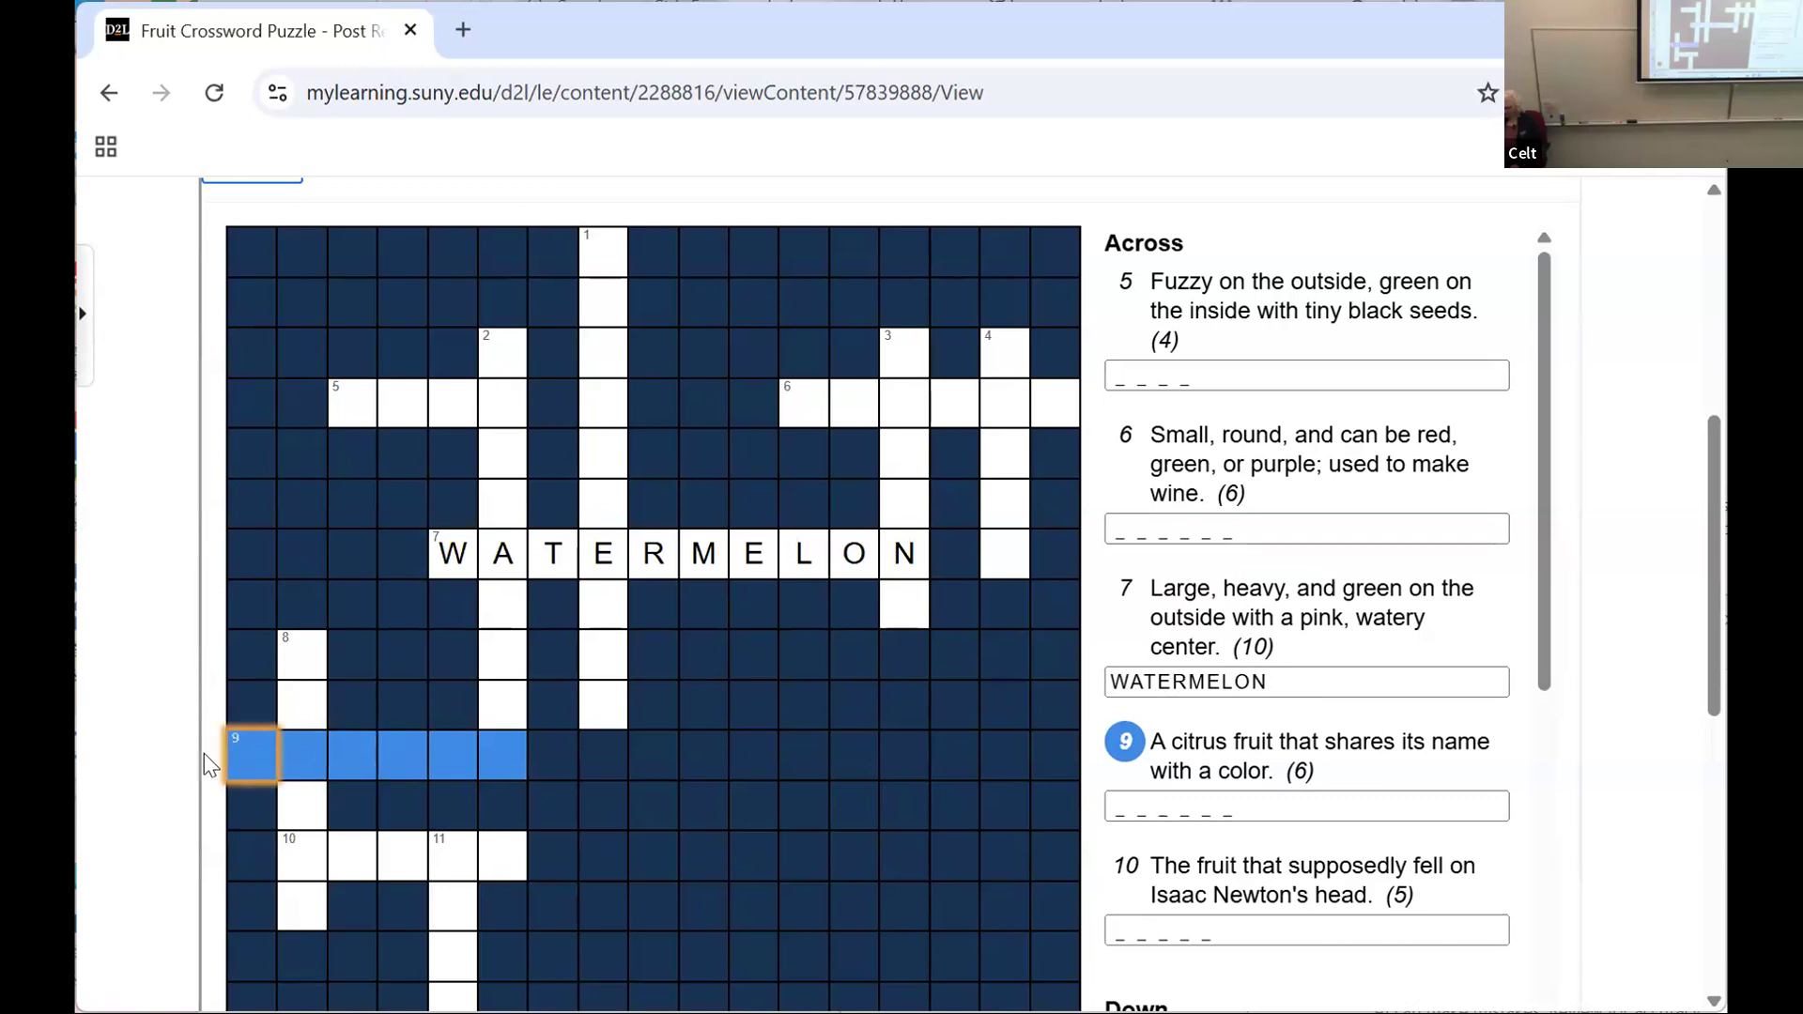
text(ORANGE)
click(1161, 938)
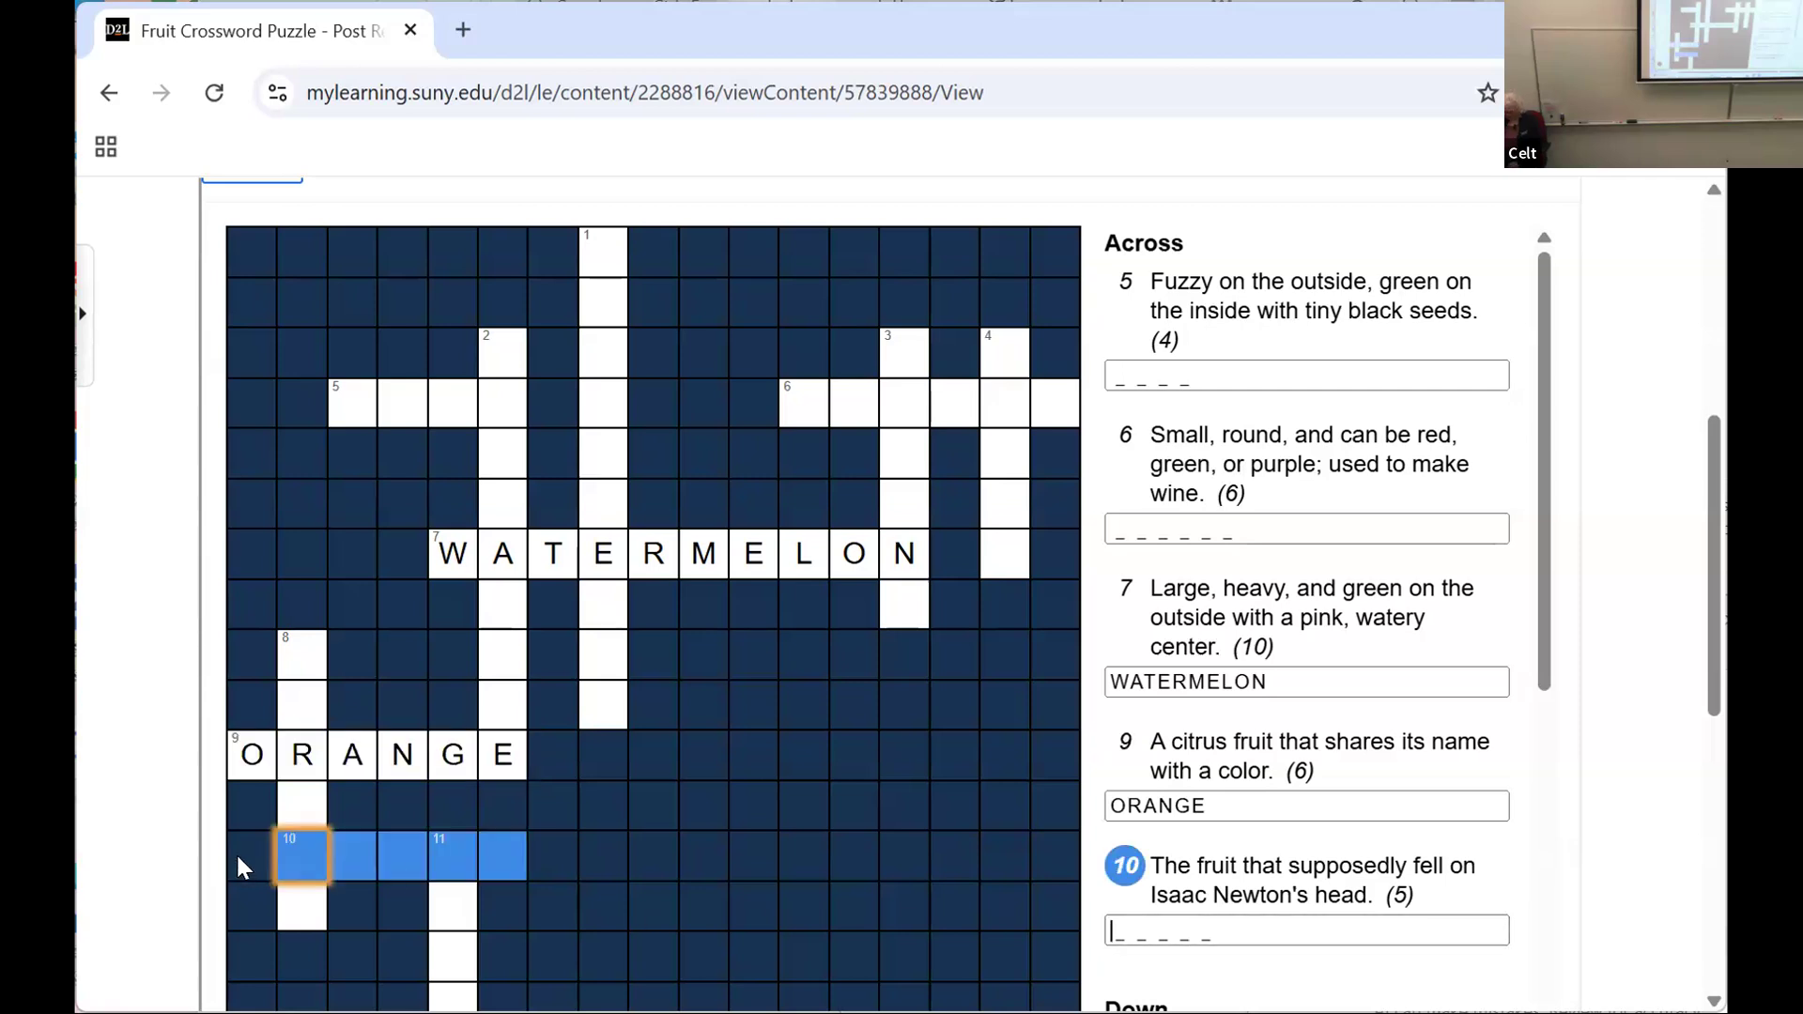
text(APPL)
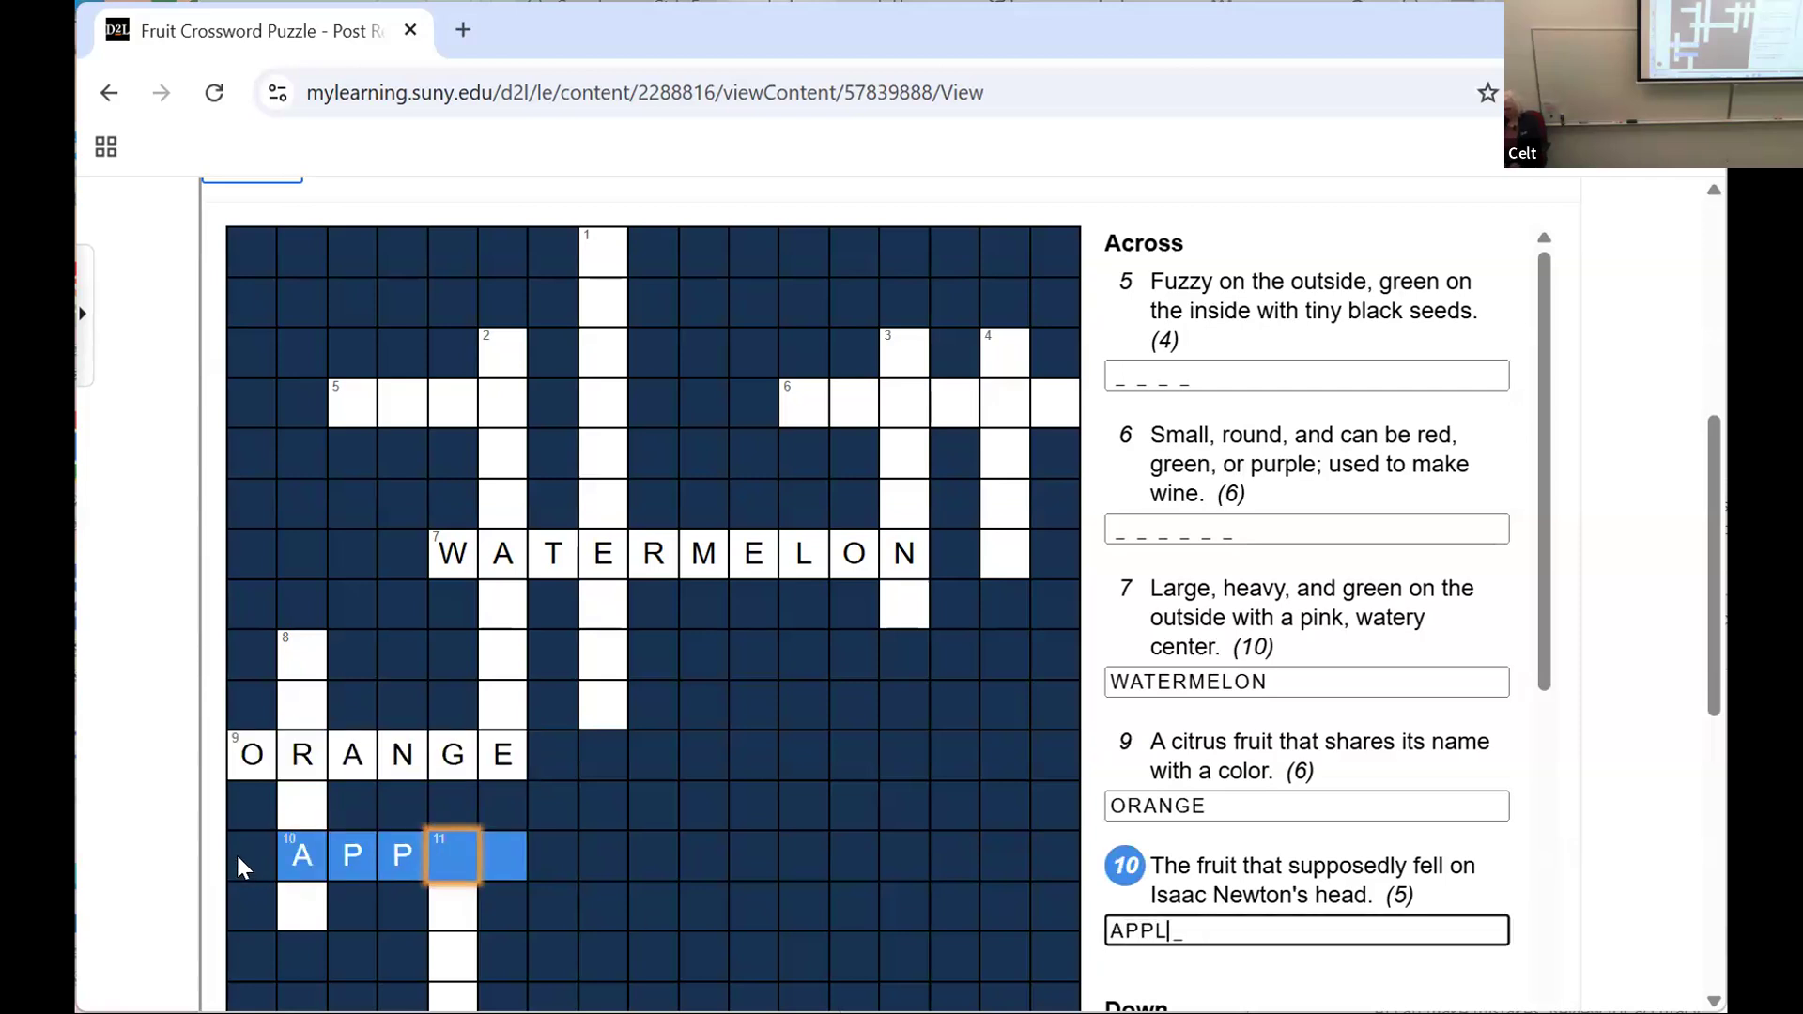
text(E)
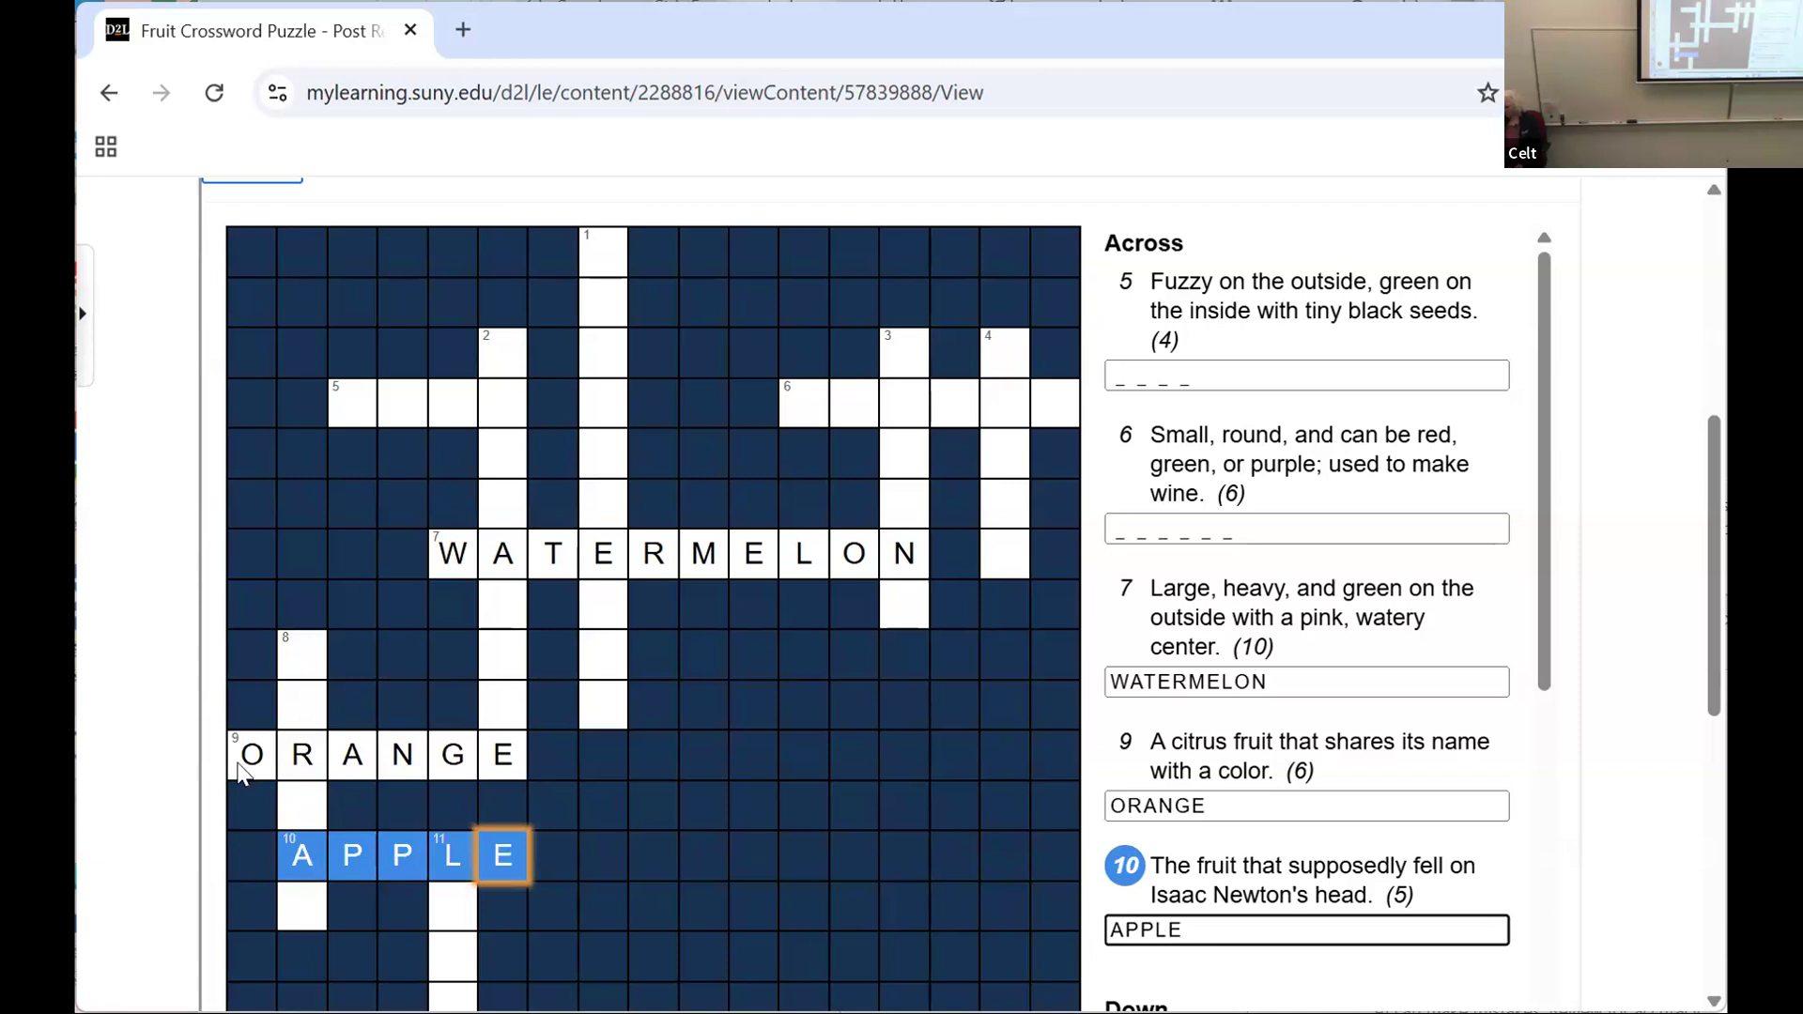
Step: Complete 11 Down as LEMON, starting from the L of APPLE
scroll(1719, 657, down, 3)
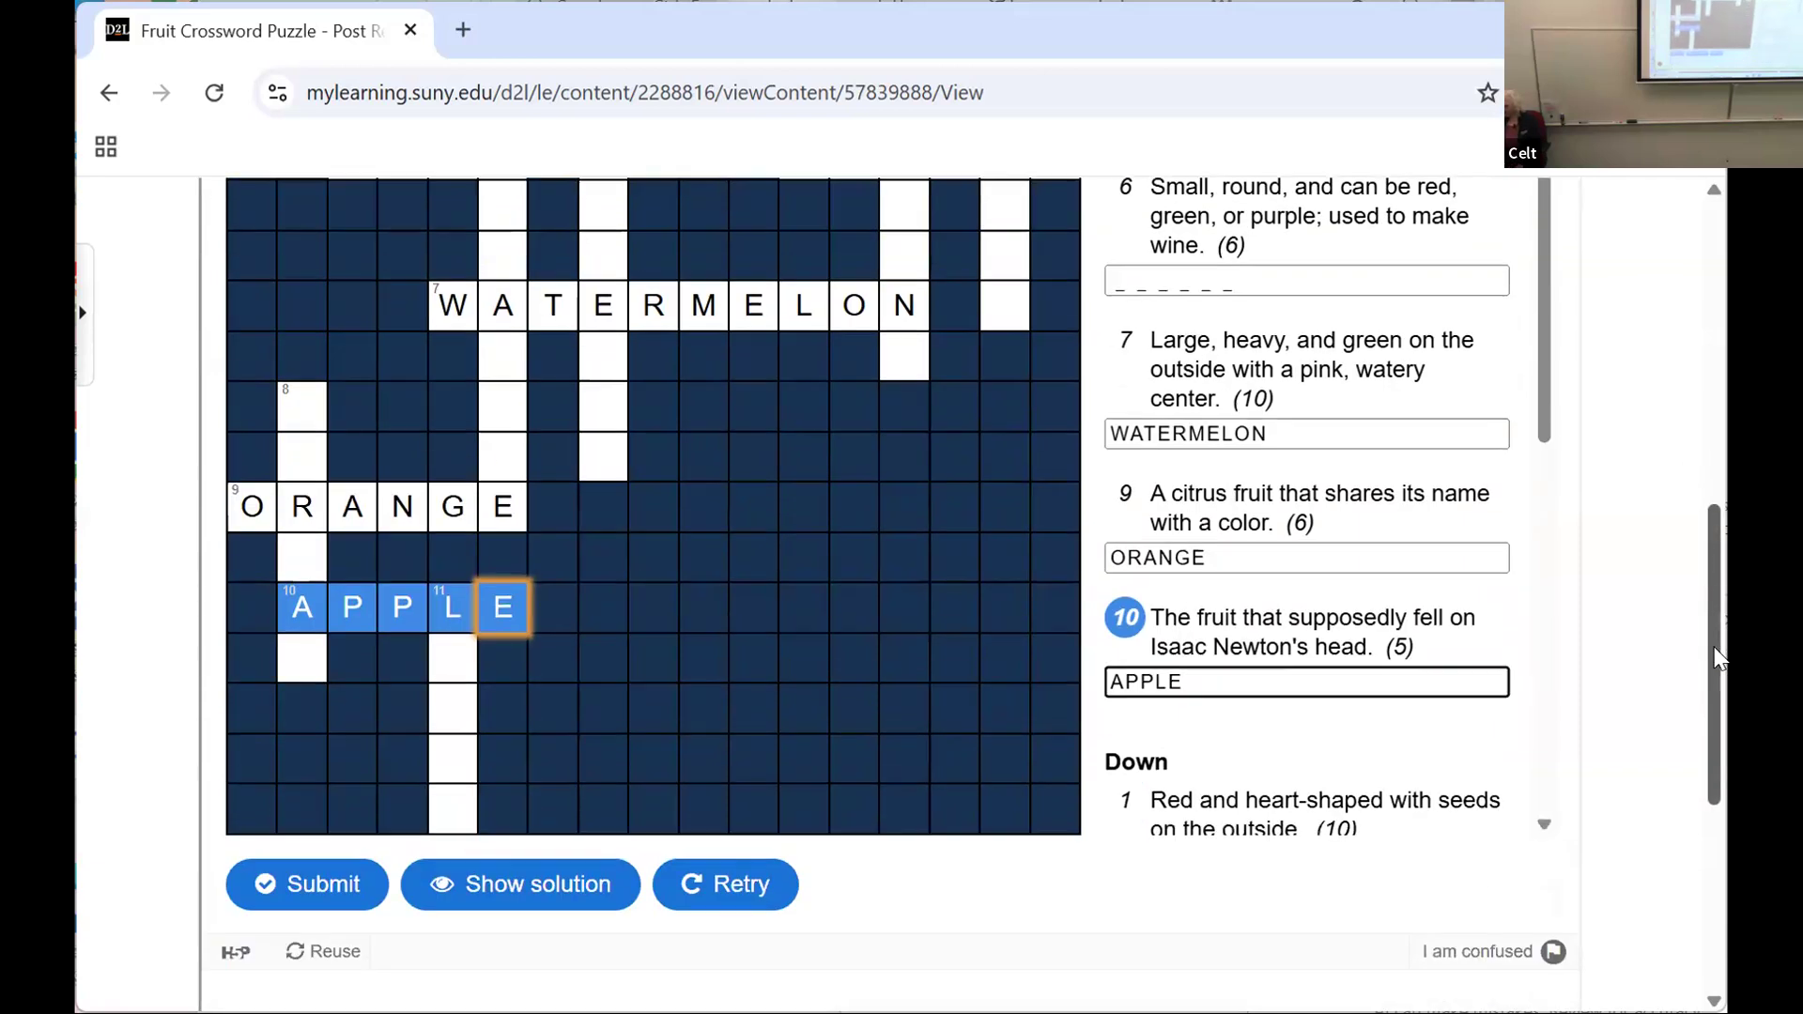
scroll(1719, 657, down, 2)
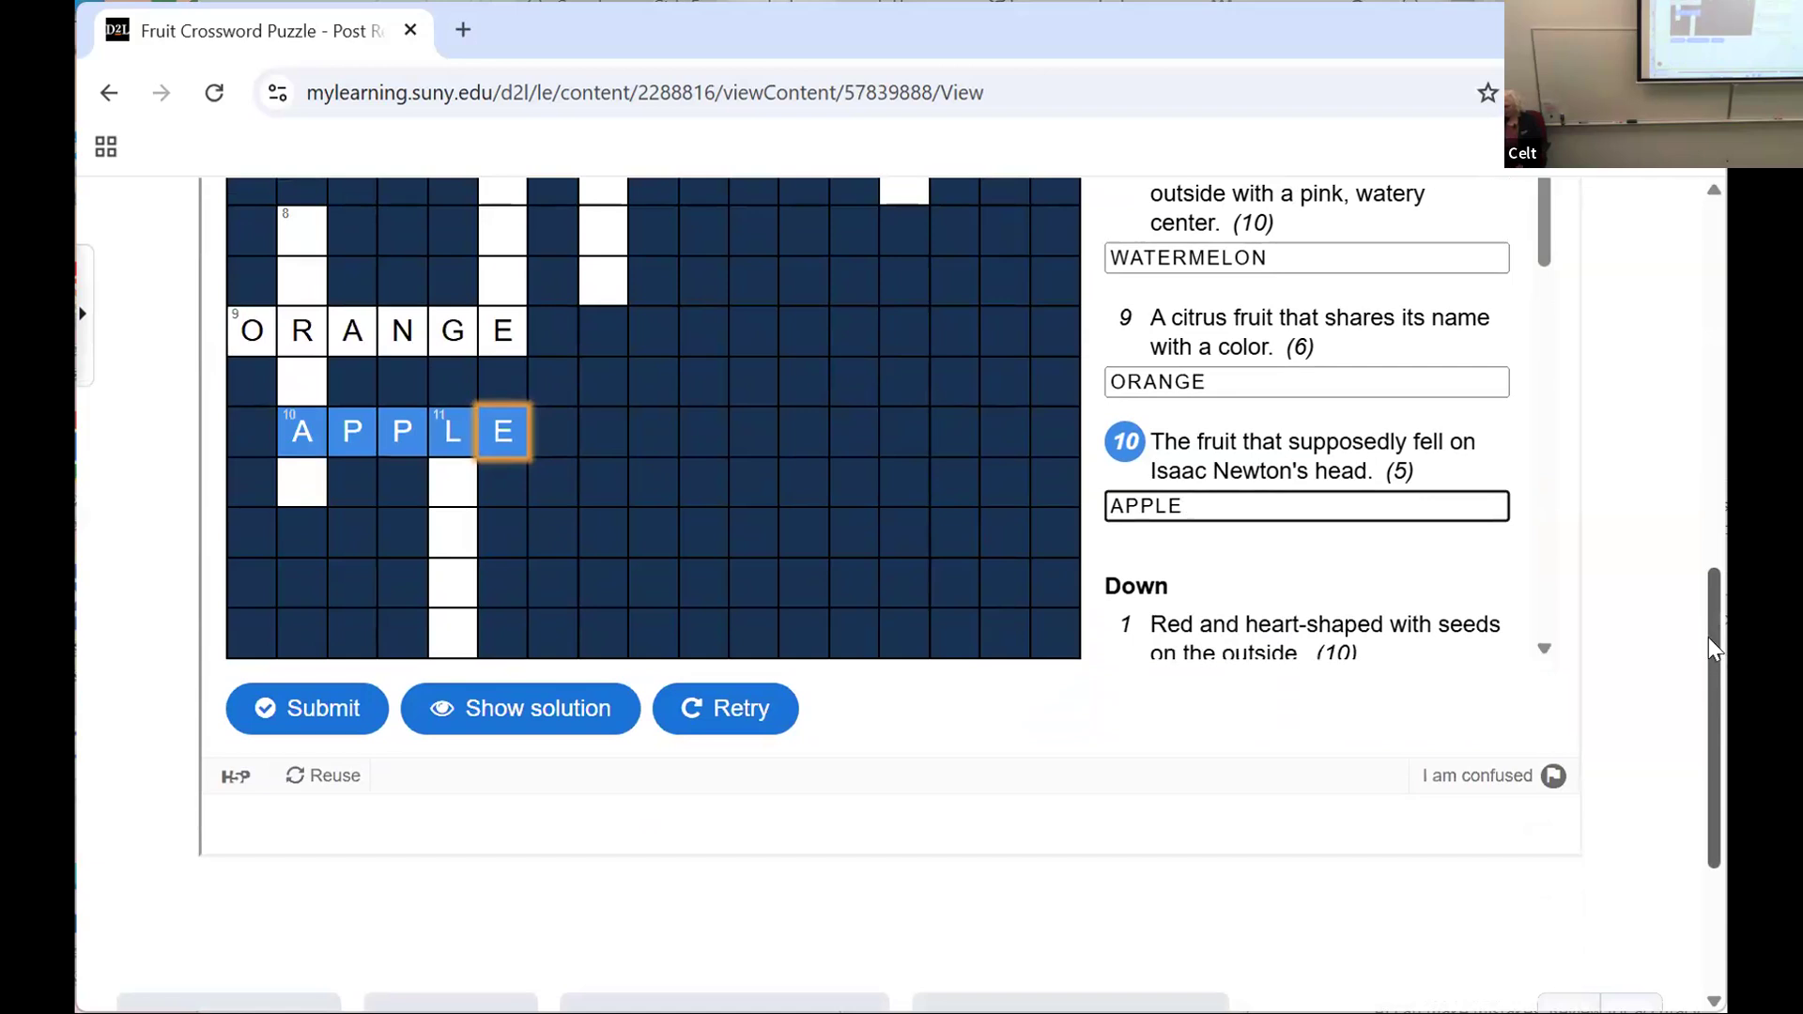
click(464, 485)
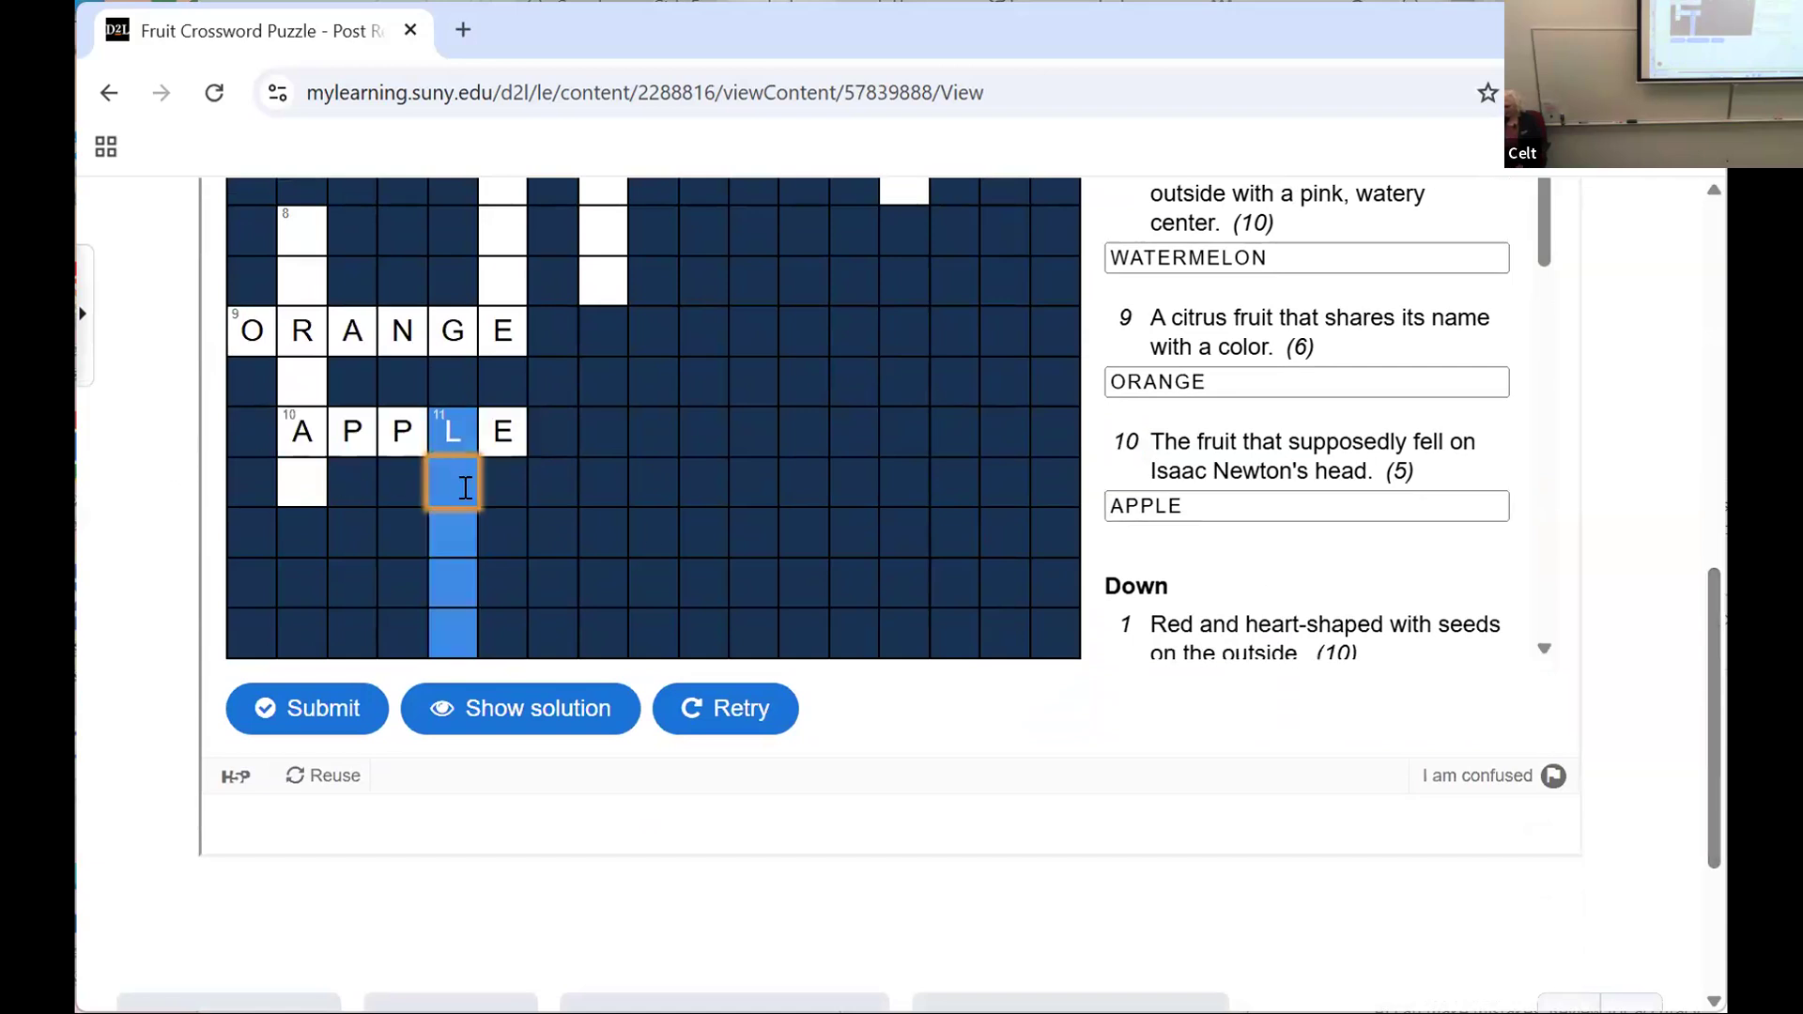
text(EMON)
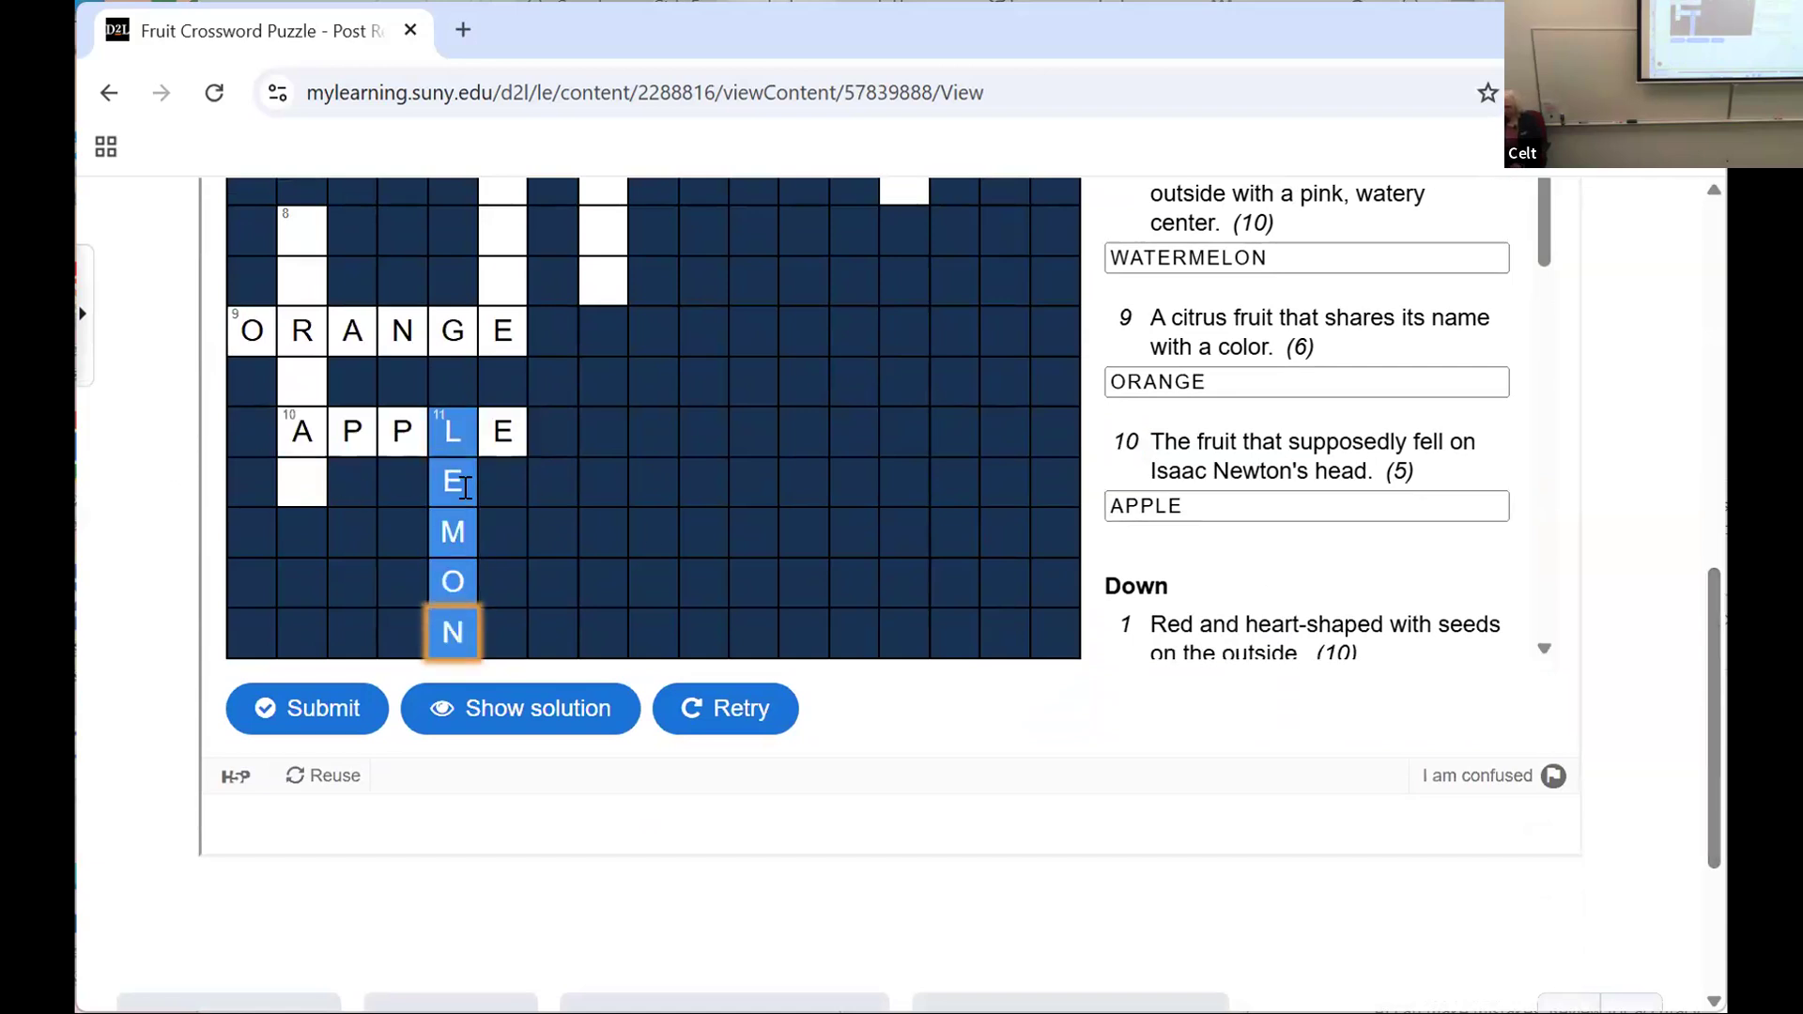
Step: Submit the partly filled crossword and review the score and the marked answers
drag(1717, 719, 1670, 569)
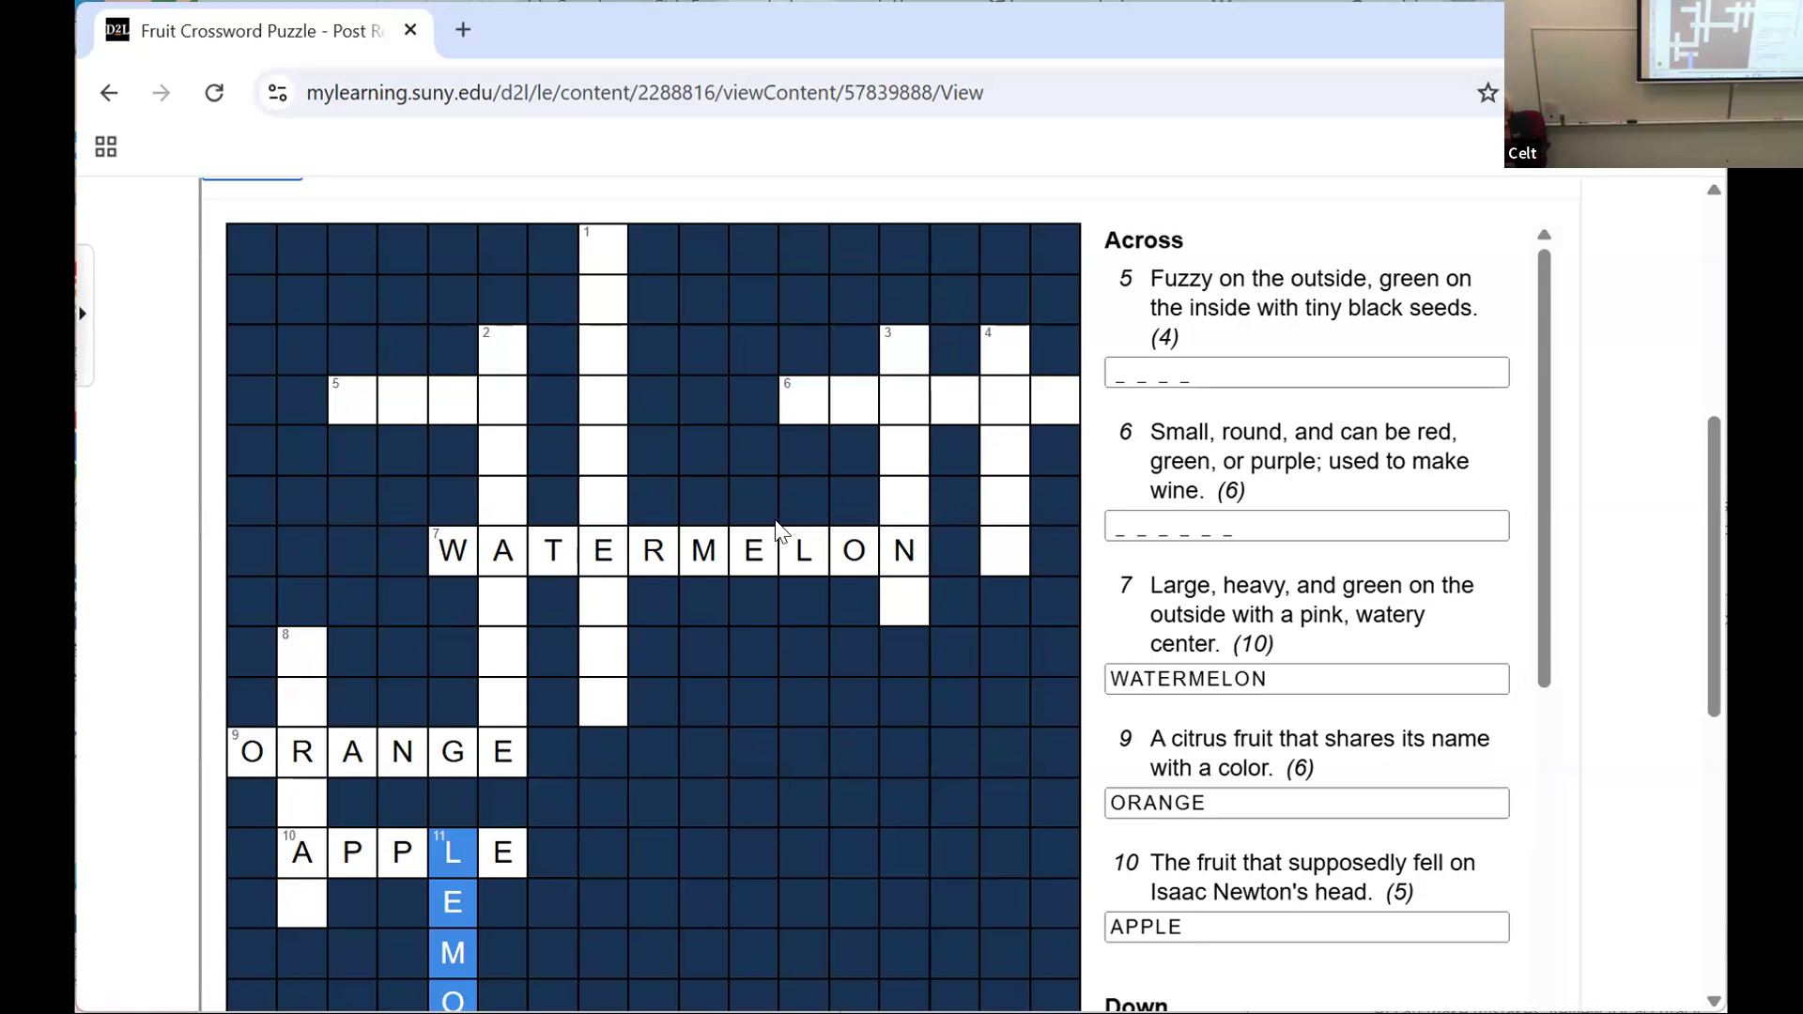
scroll(761, 497, down, 2)
scroll(758, 508, down, 2)
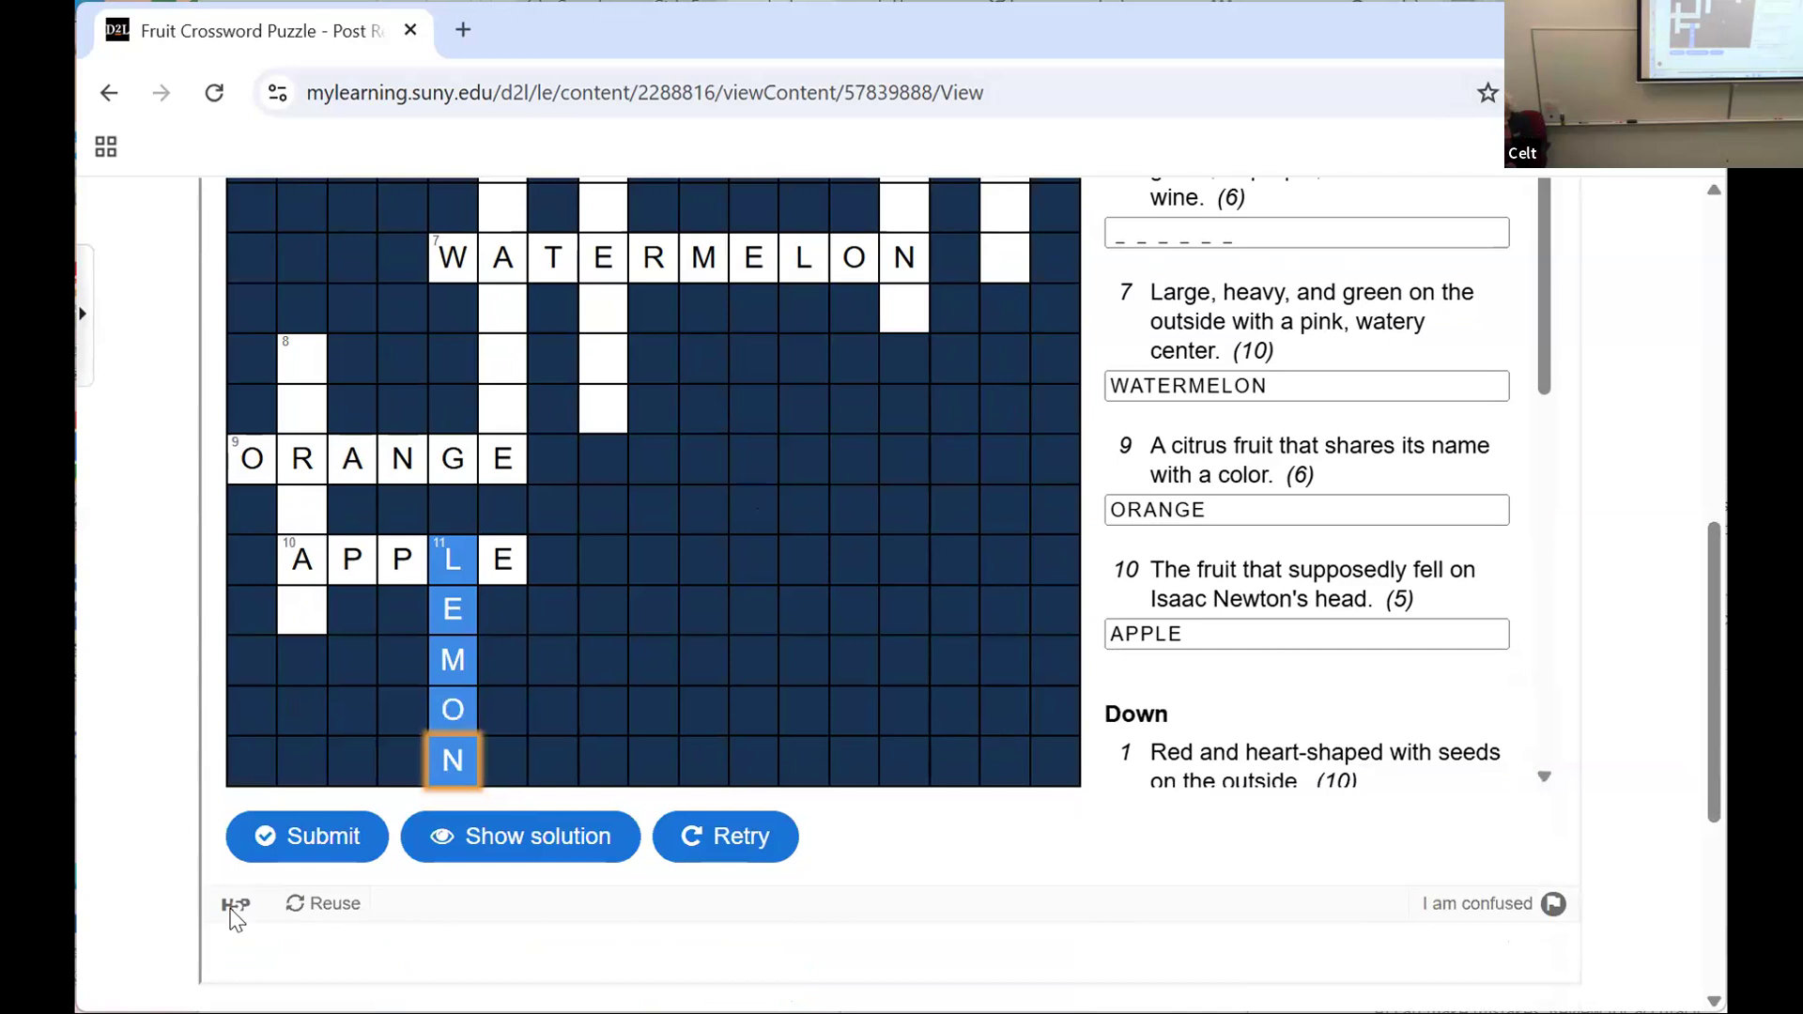
click(271, 836)
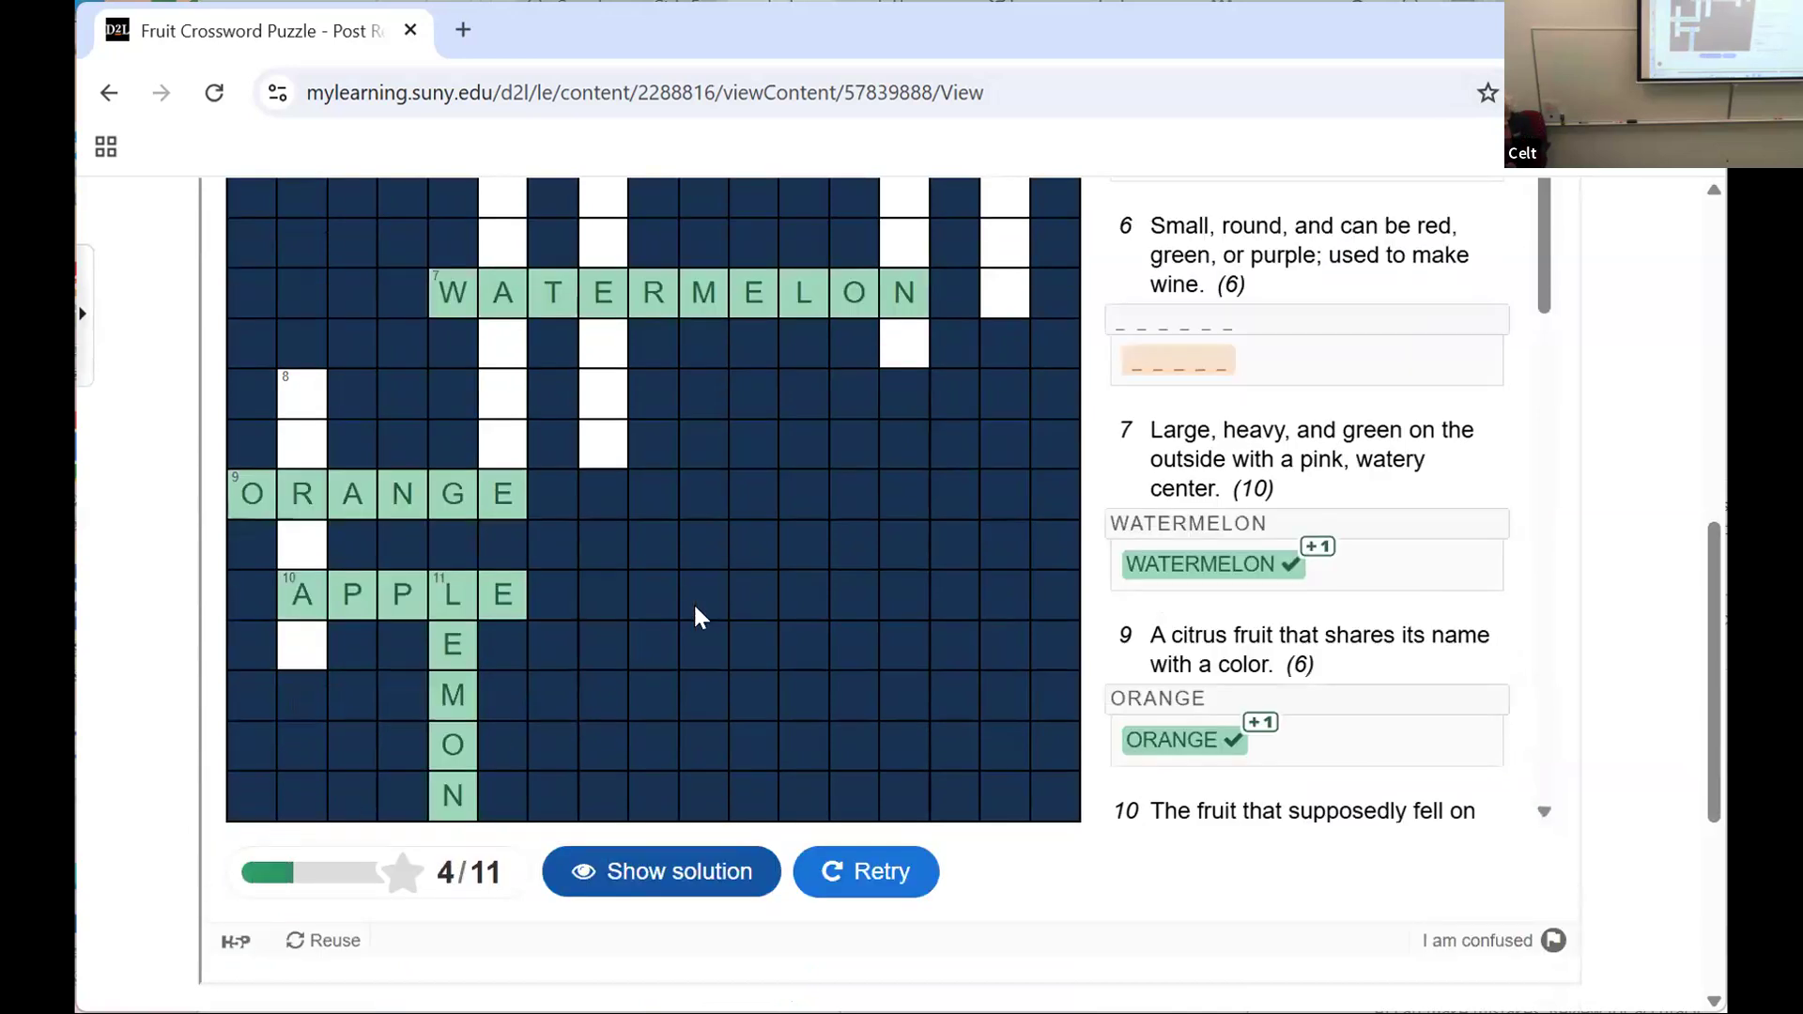
scroll(695, 606, up, 3)
scroll(695, 606, down, 7)
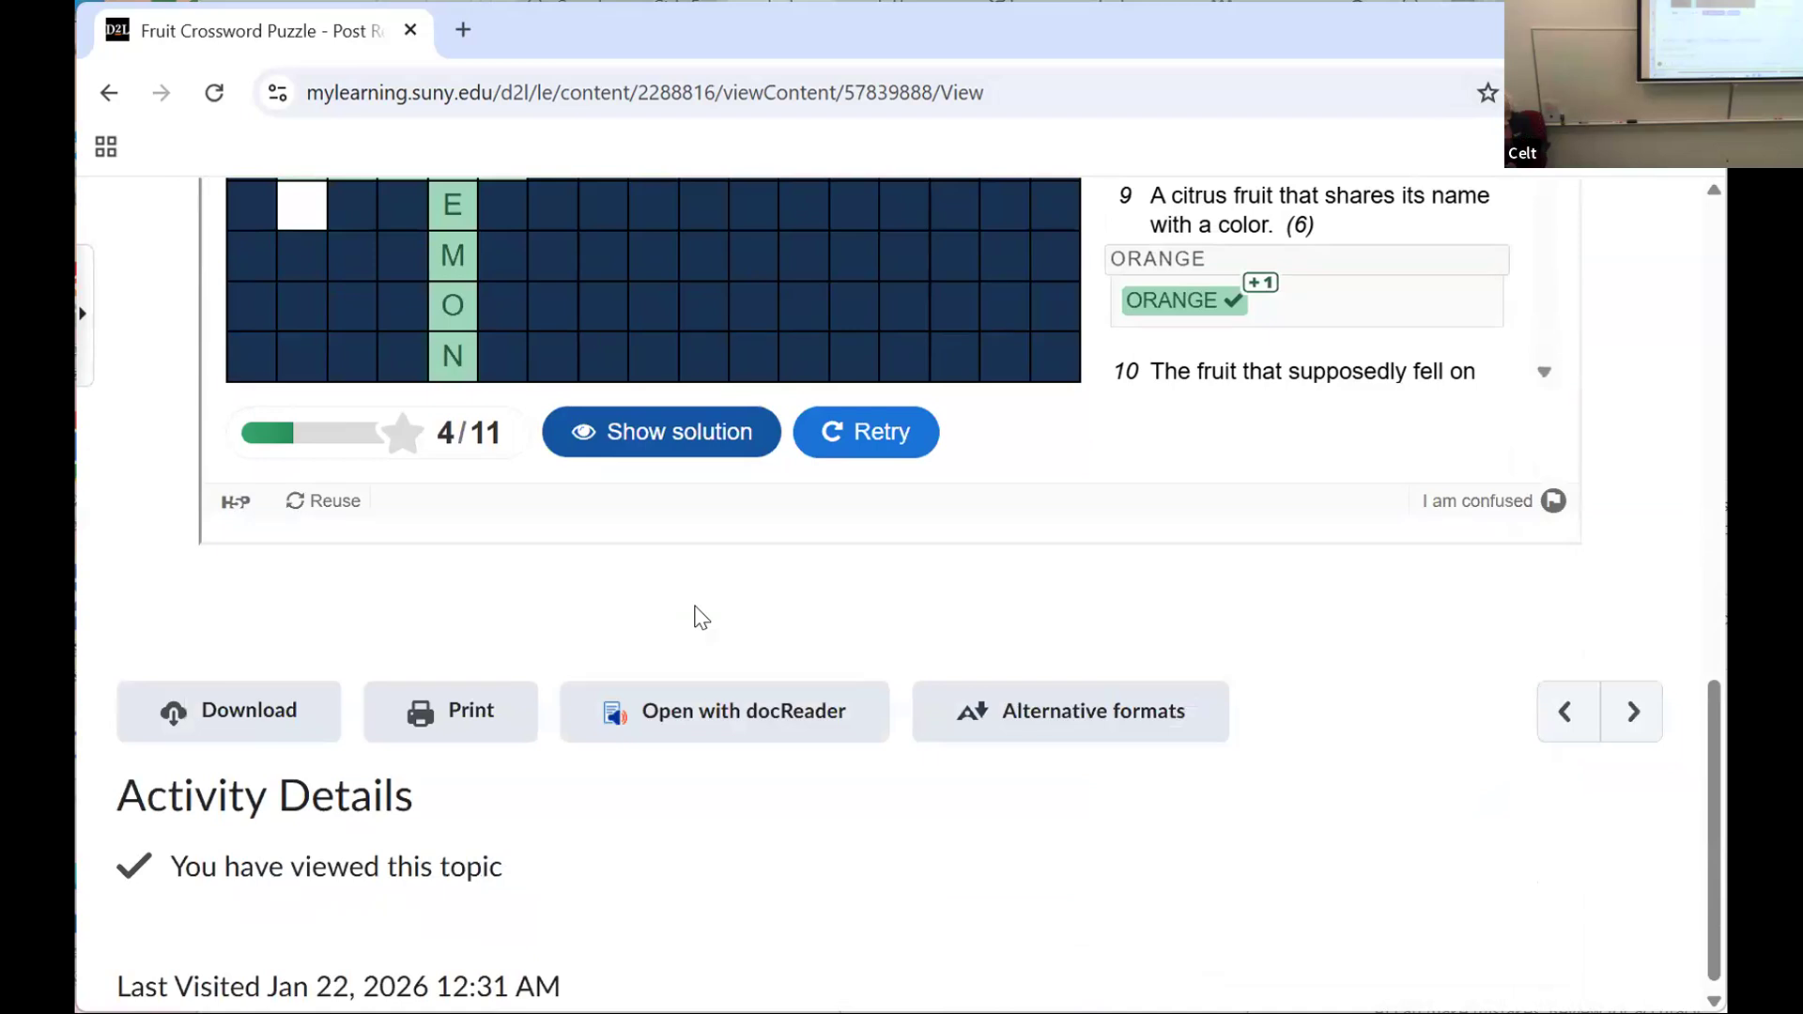
scroll(702, 617, up, 9)
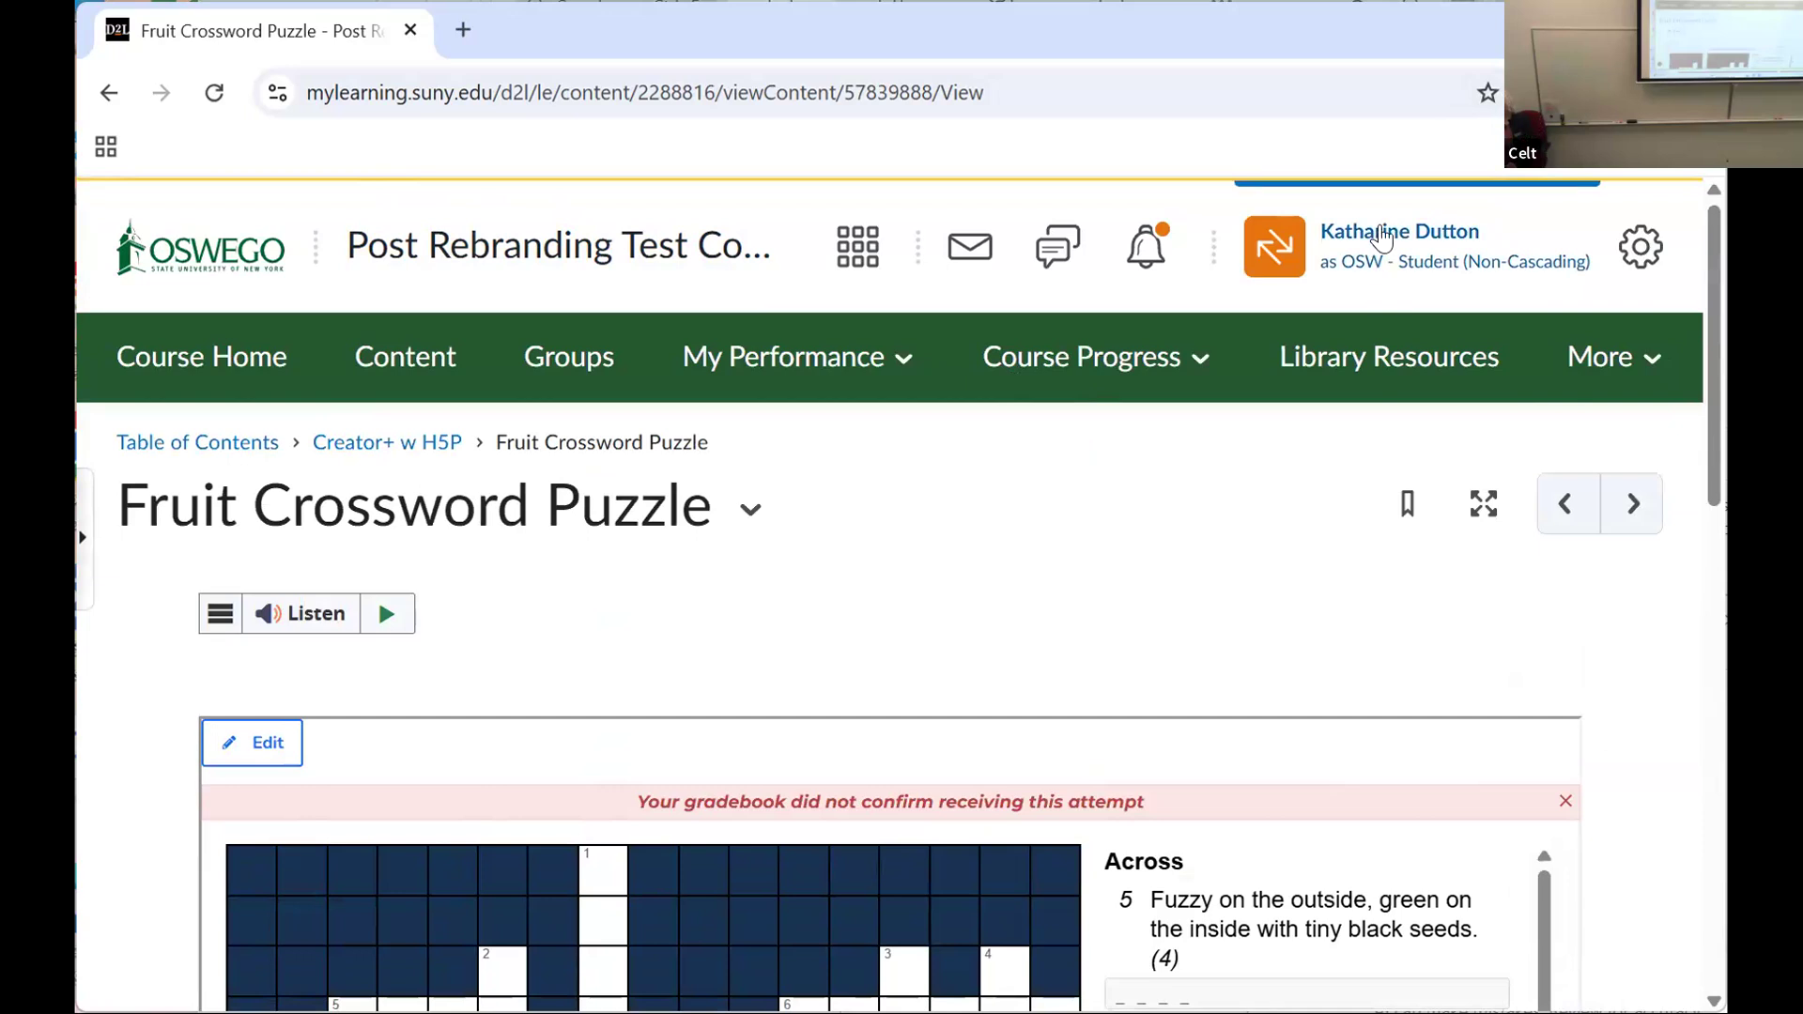
Step: Stop viewing the course in the student role and open the course content
click(1382, 238)
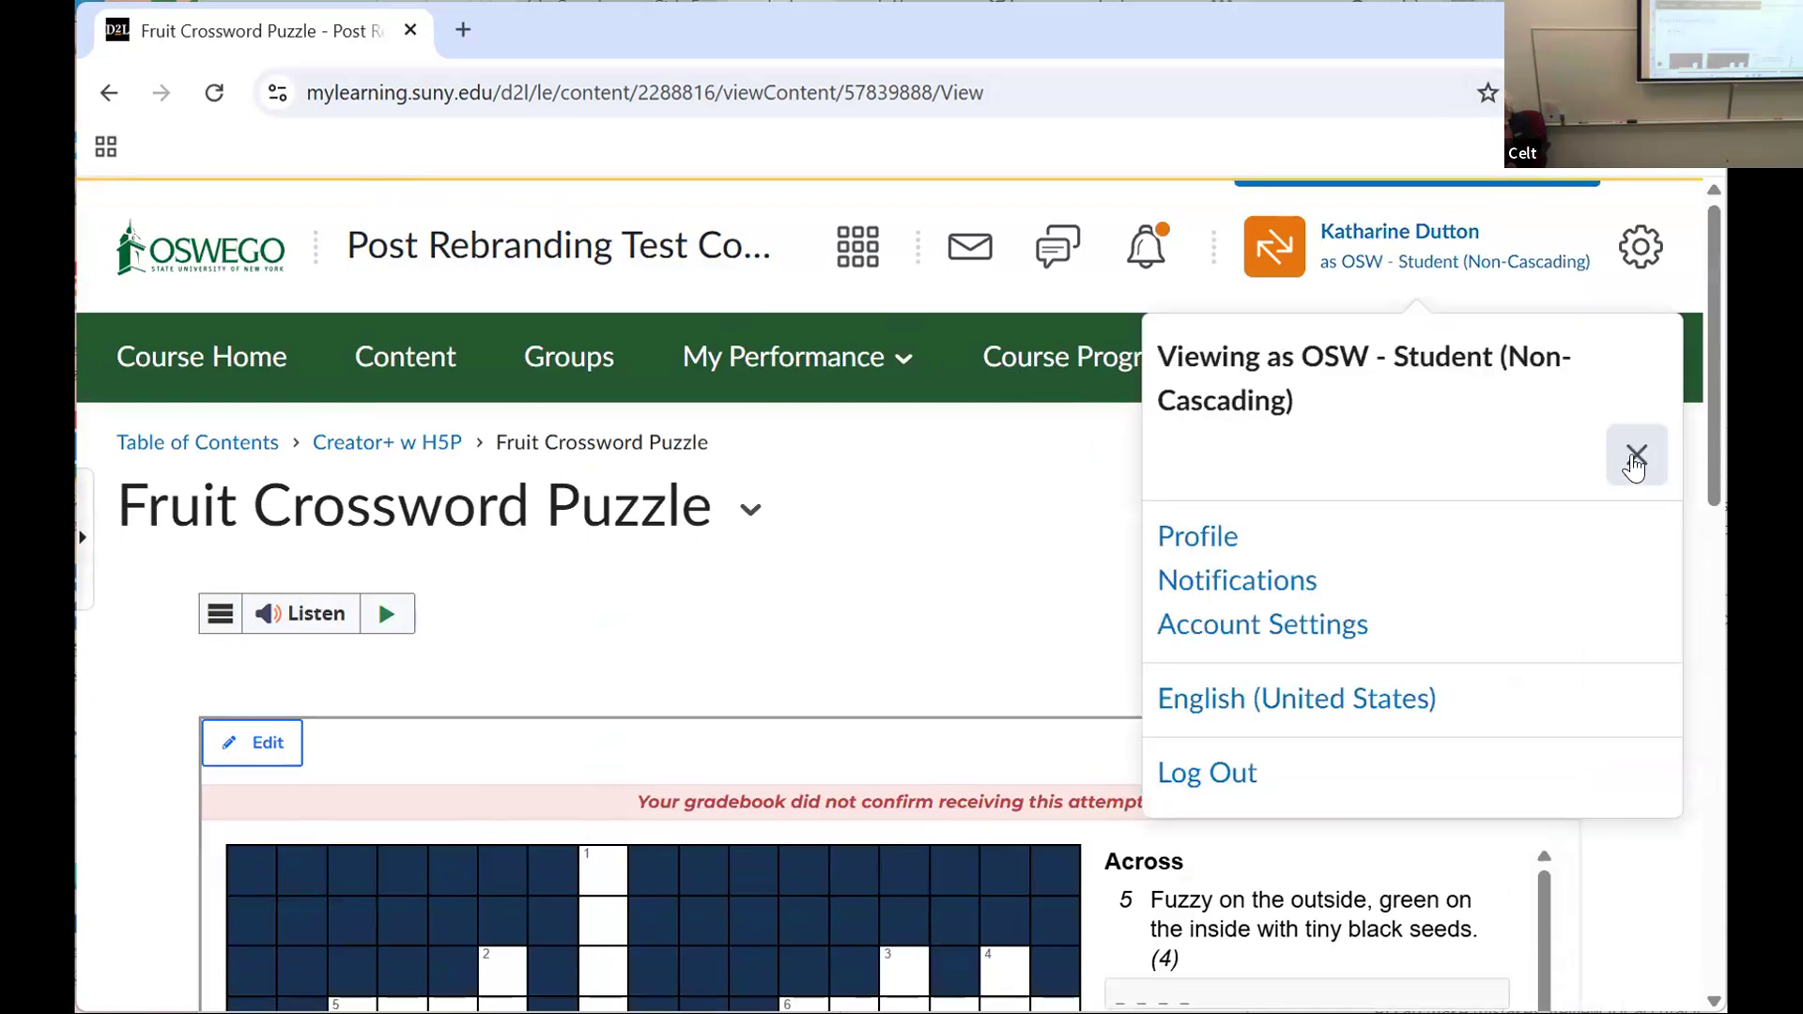
click(1635, 457)
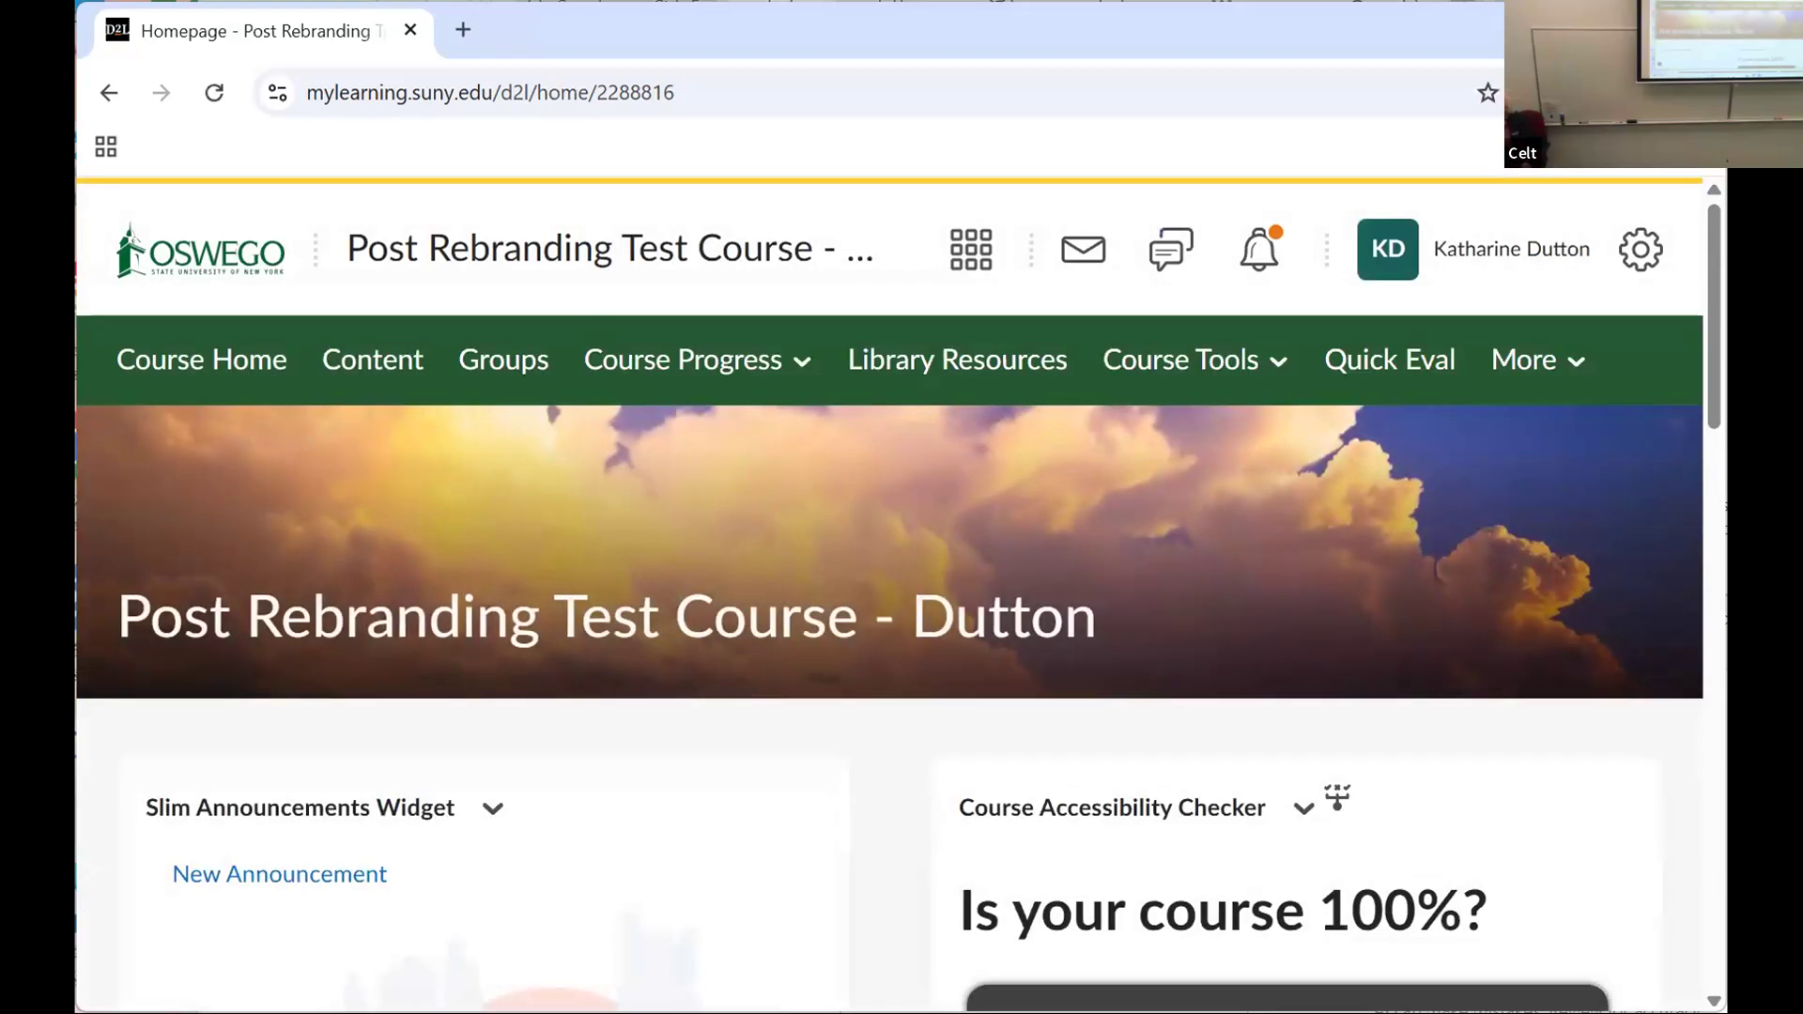
click(373, 362)
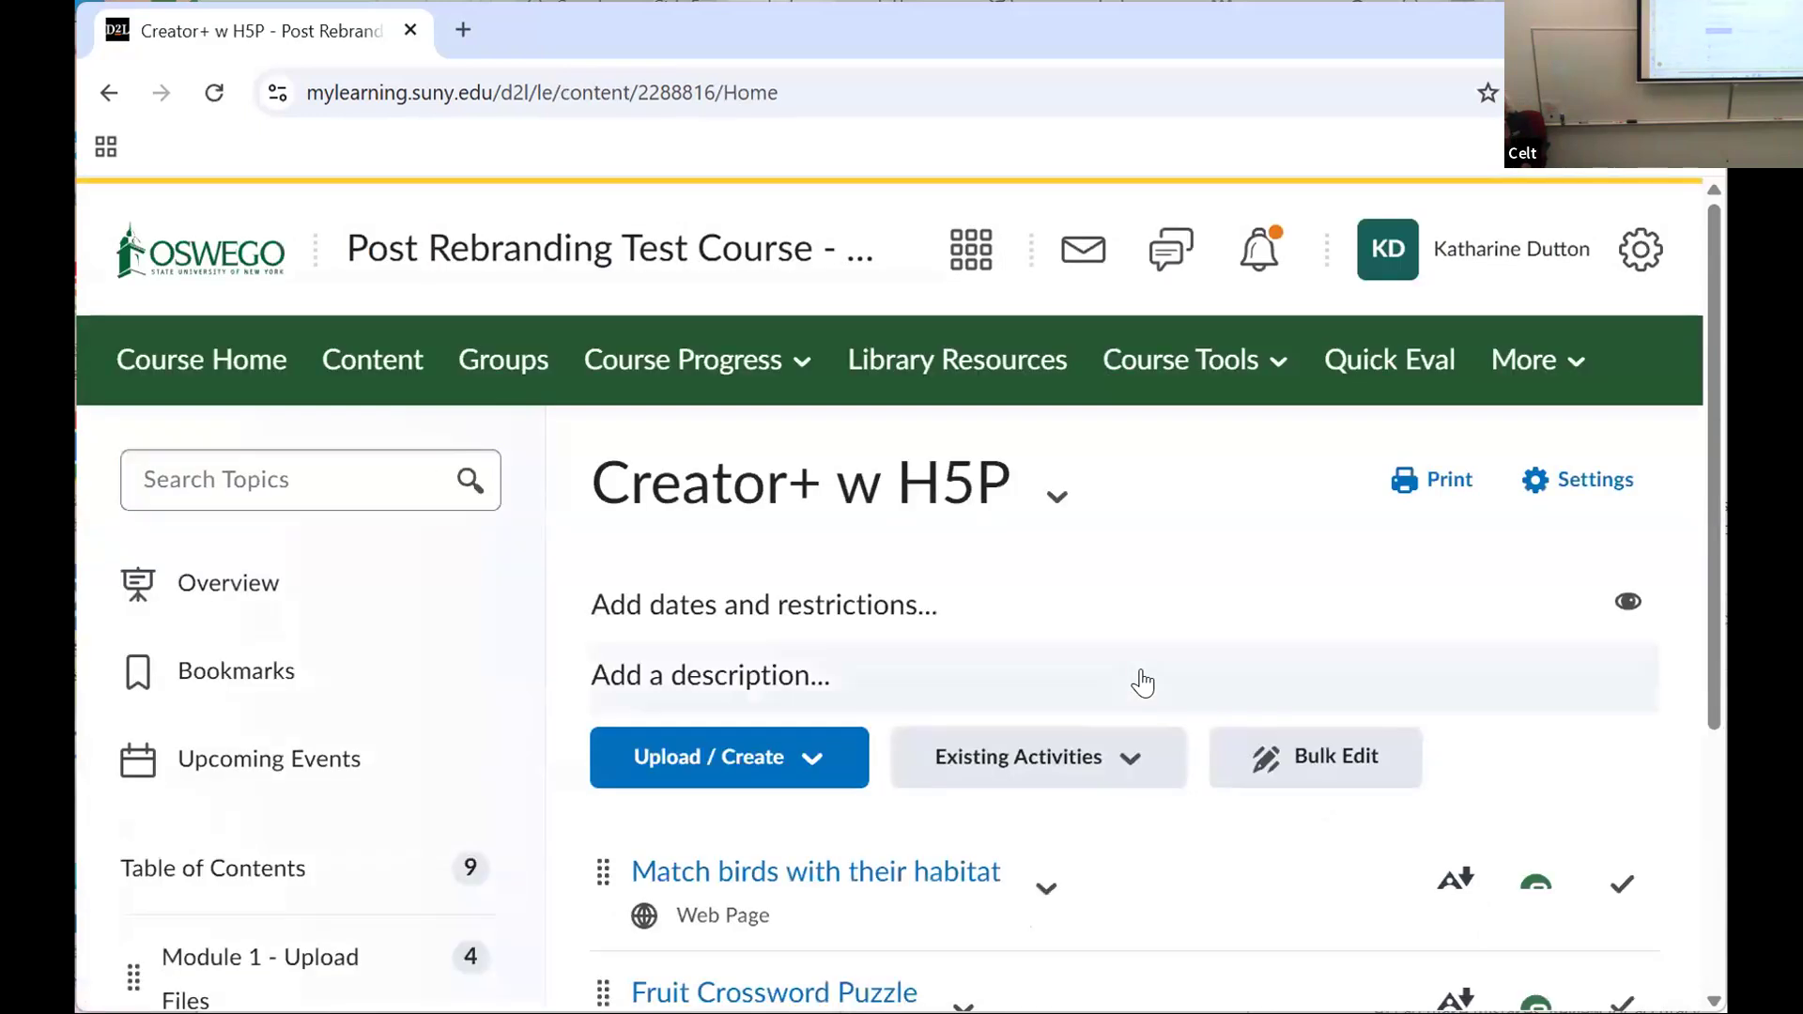
Step: Start creating a new file (web page) in the Creator+ w H5P module
scroll(778, 622, down, 1)
click(778, 622)
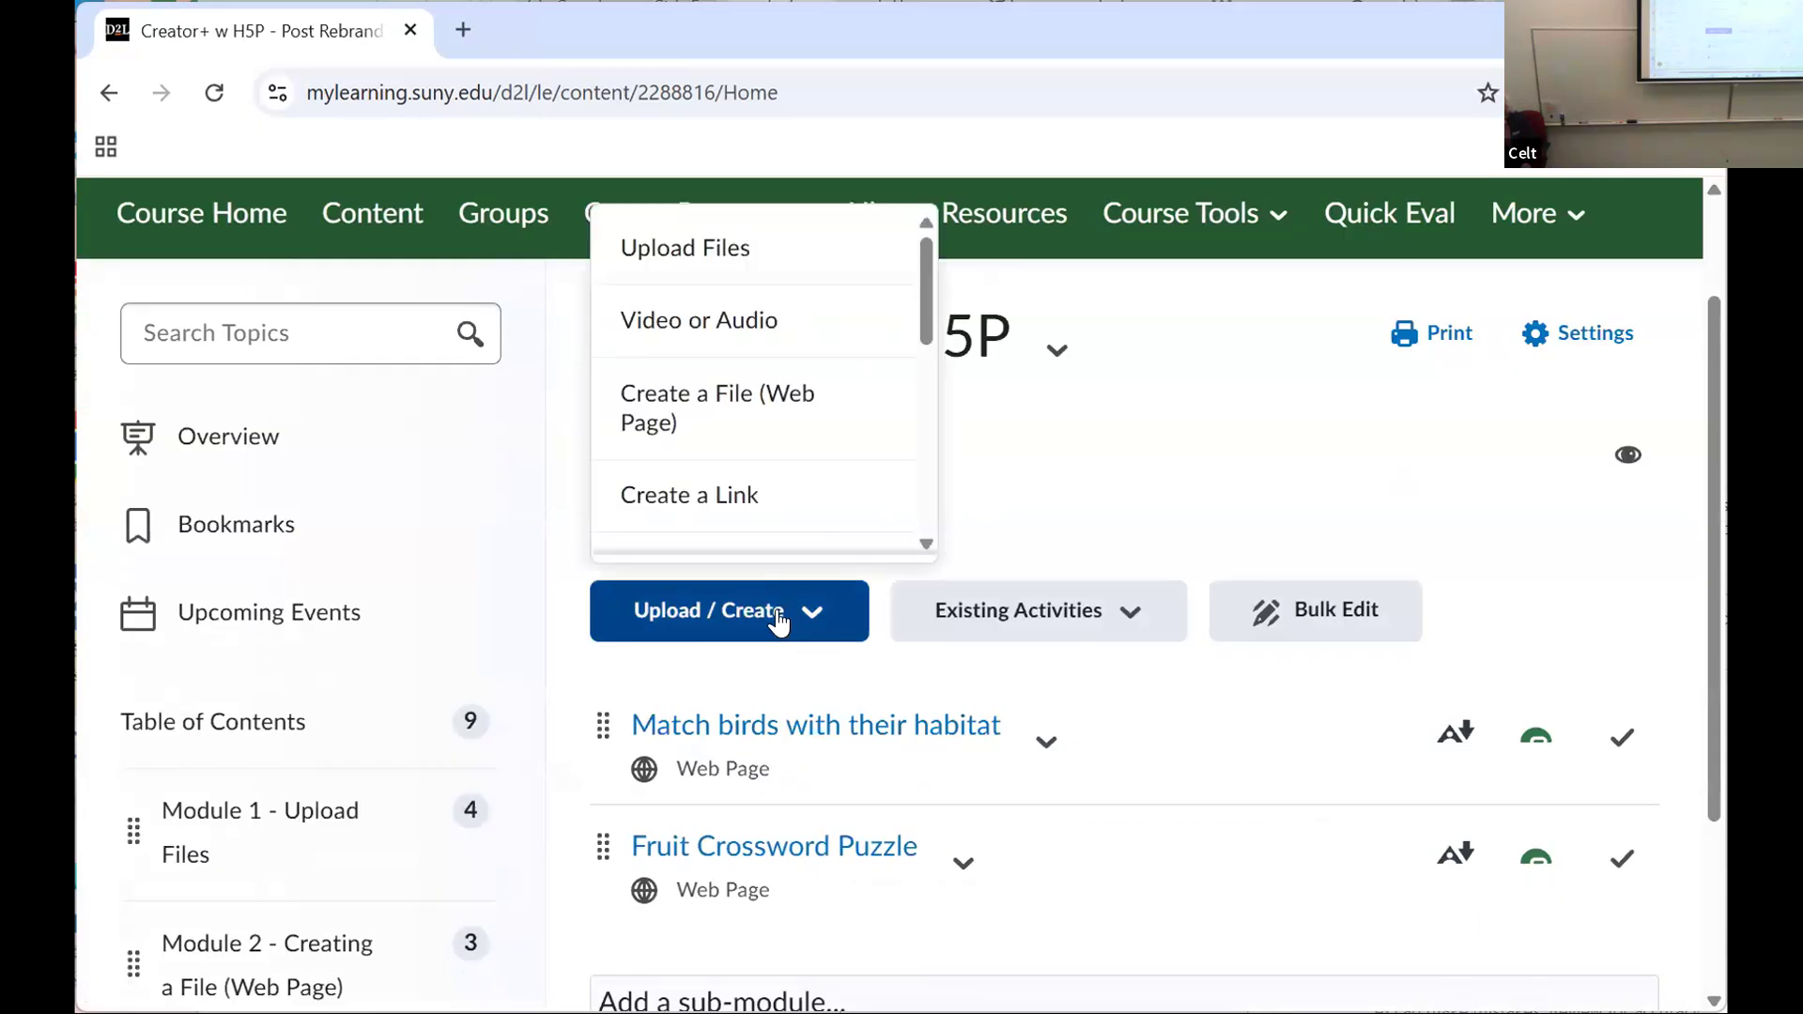
click(751, 414)
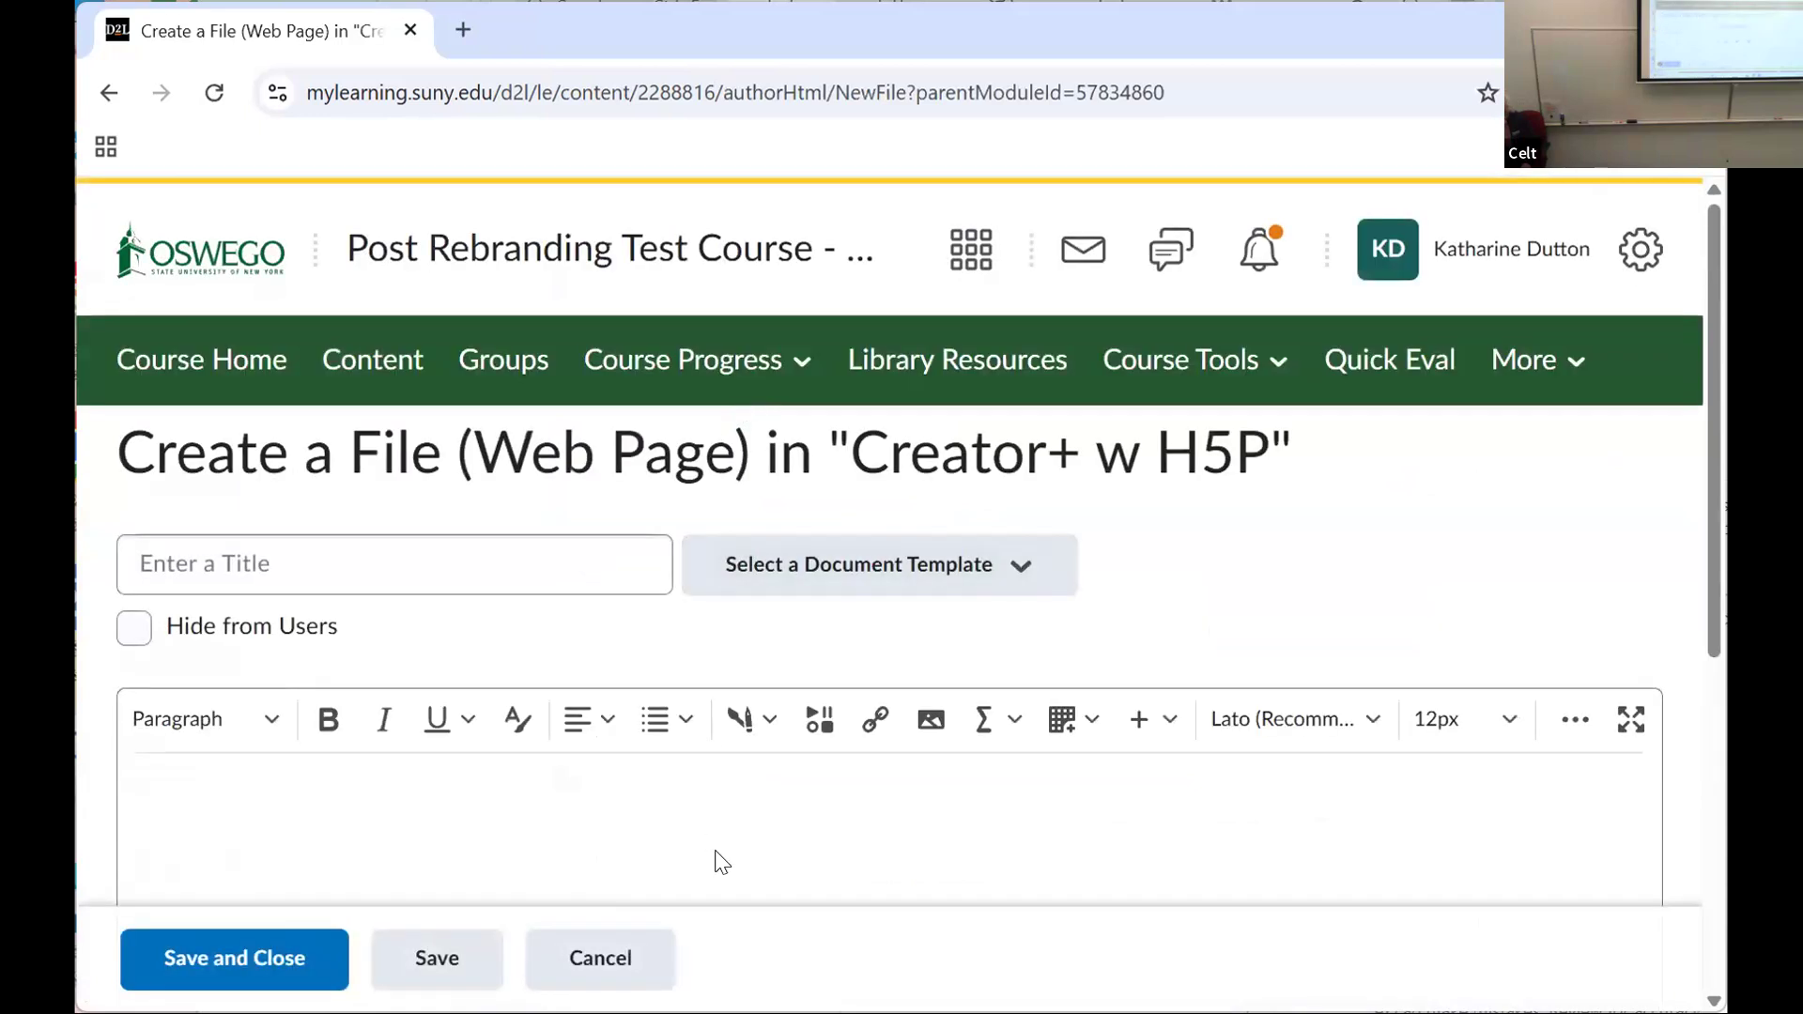
Step: Open the H5P Interactives from the page editor and choose Crossword under Assessments
click(754, 740)
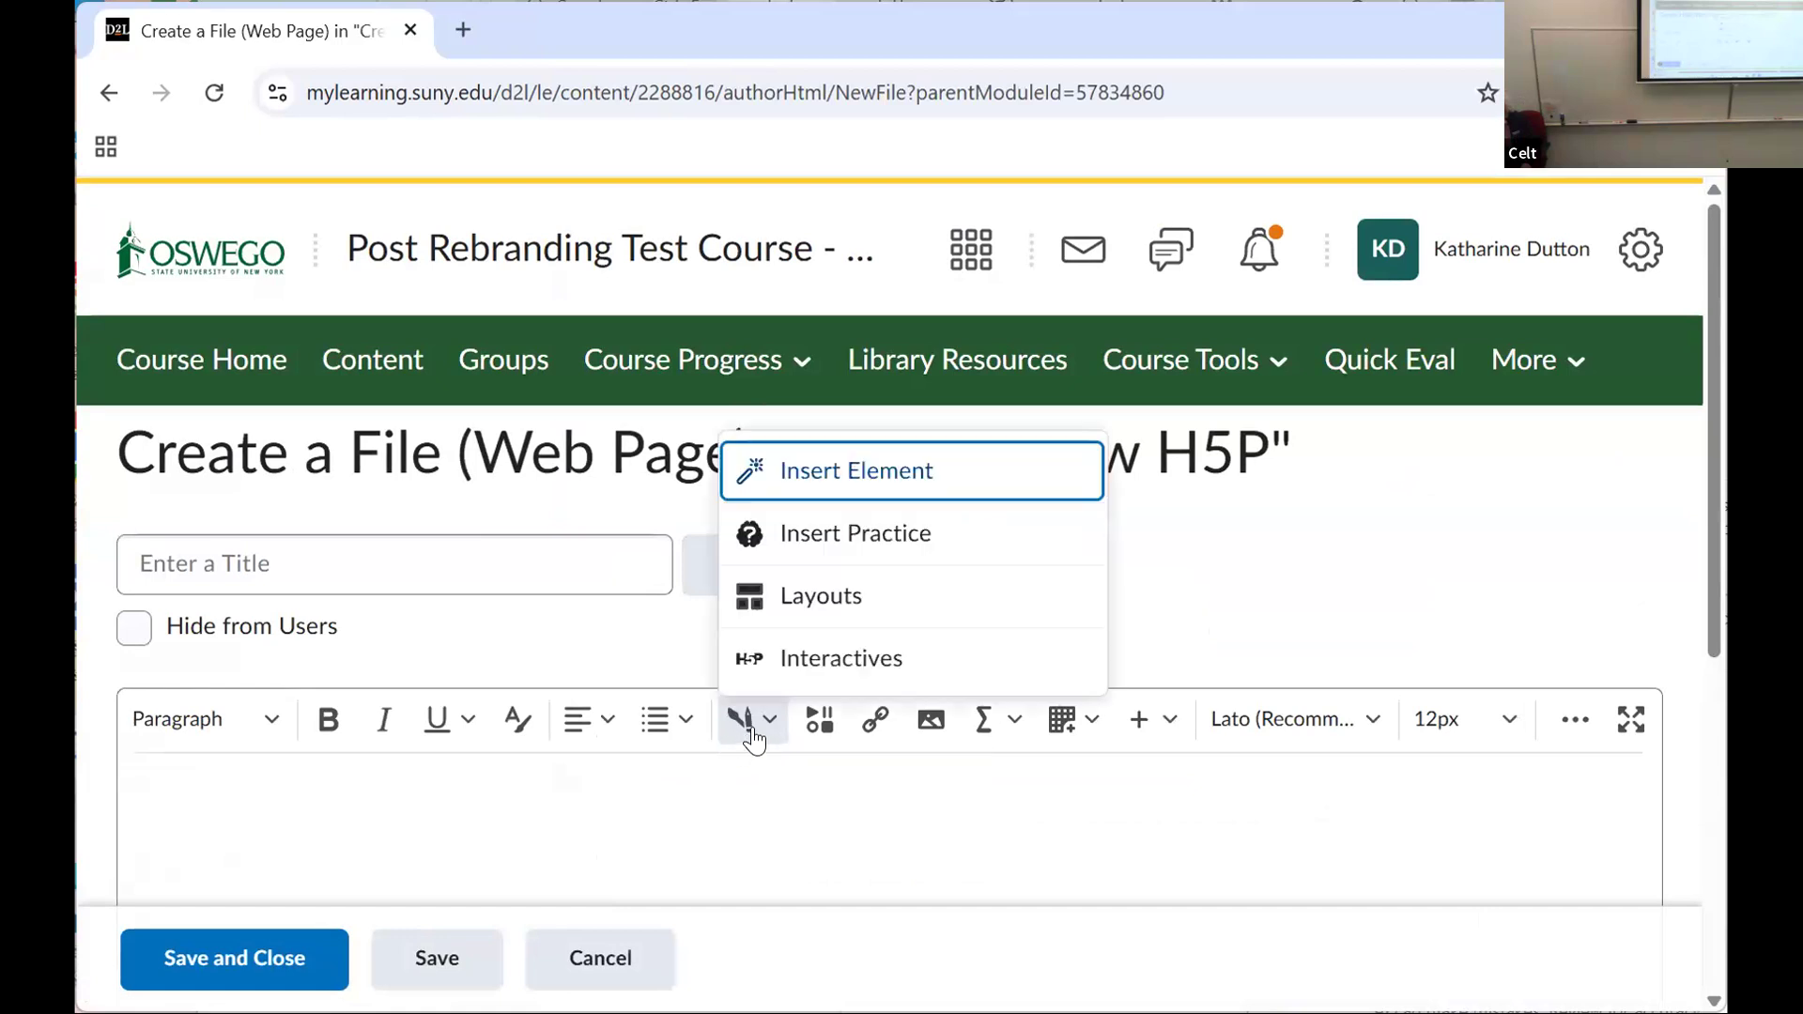
click(827, 669)
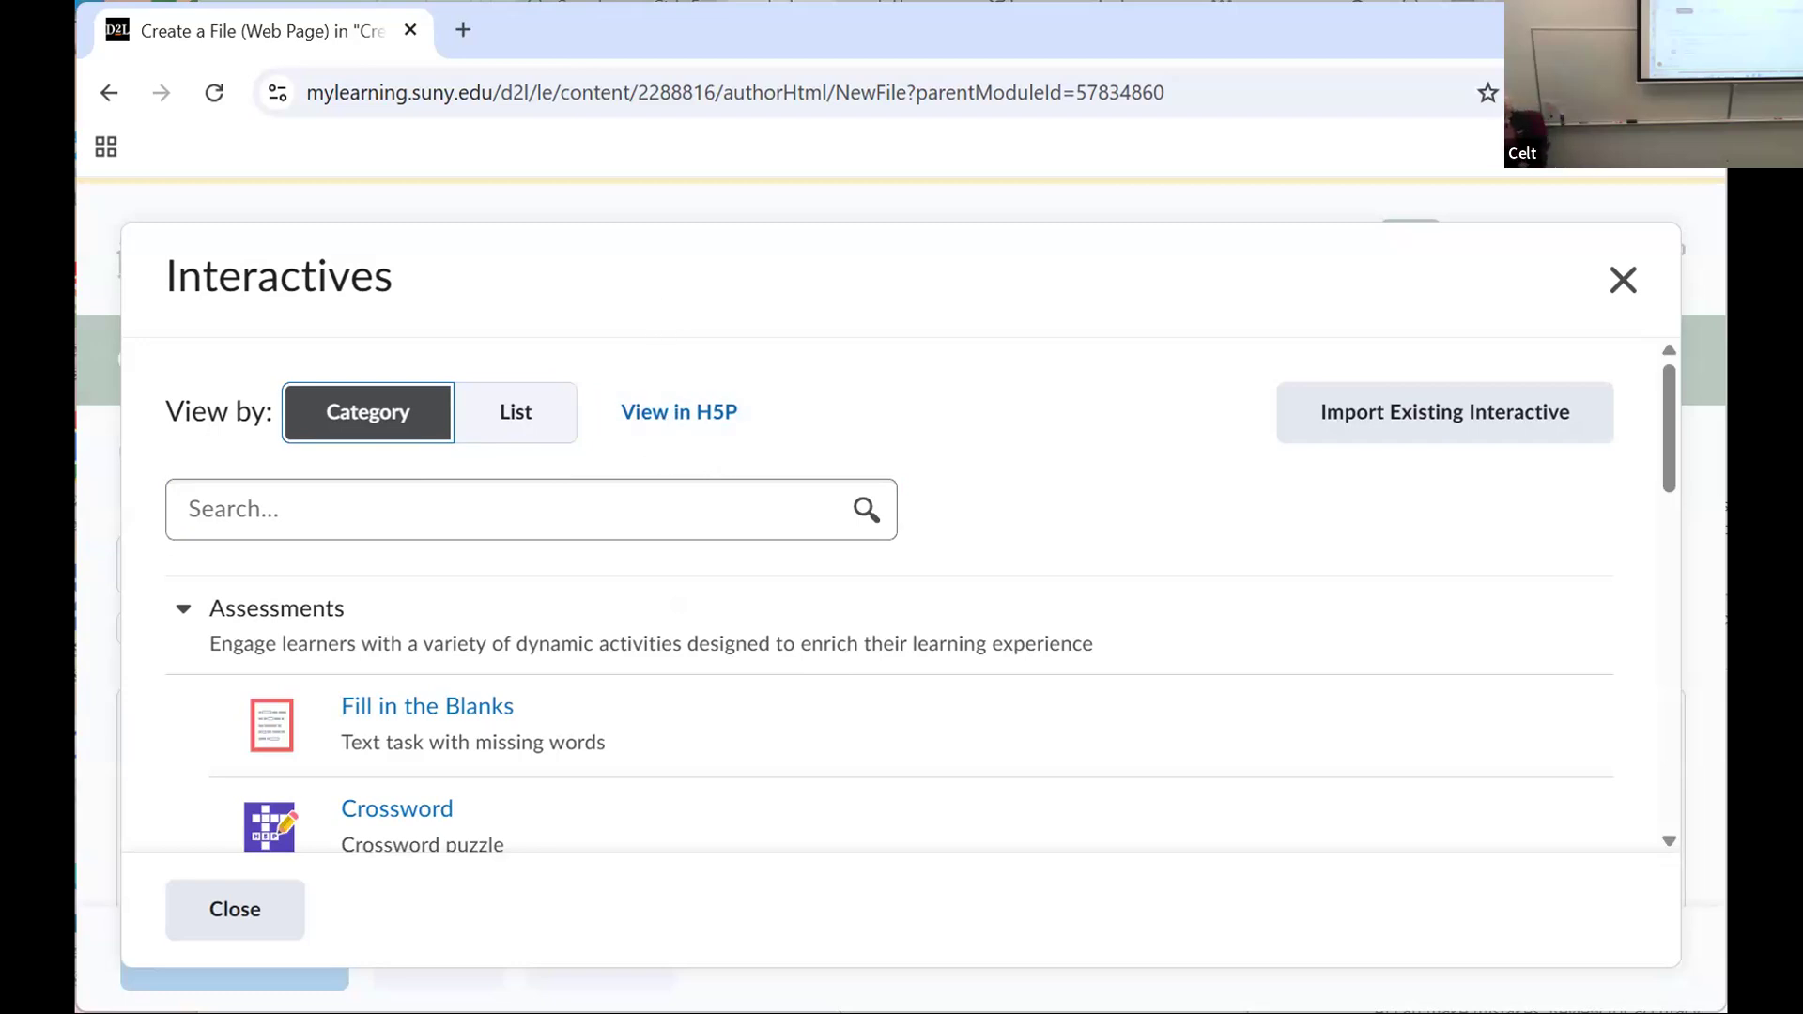
drag(1670, 460, 1631, 454)
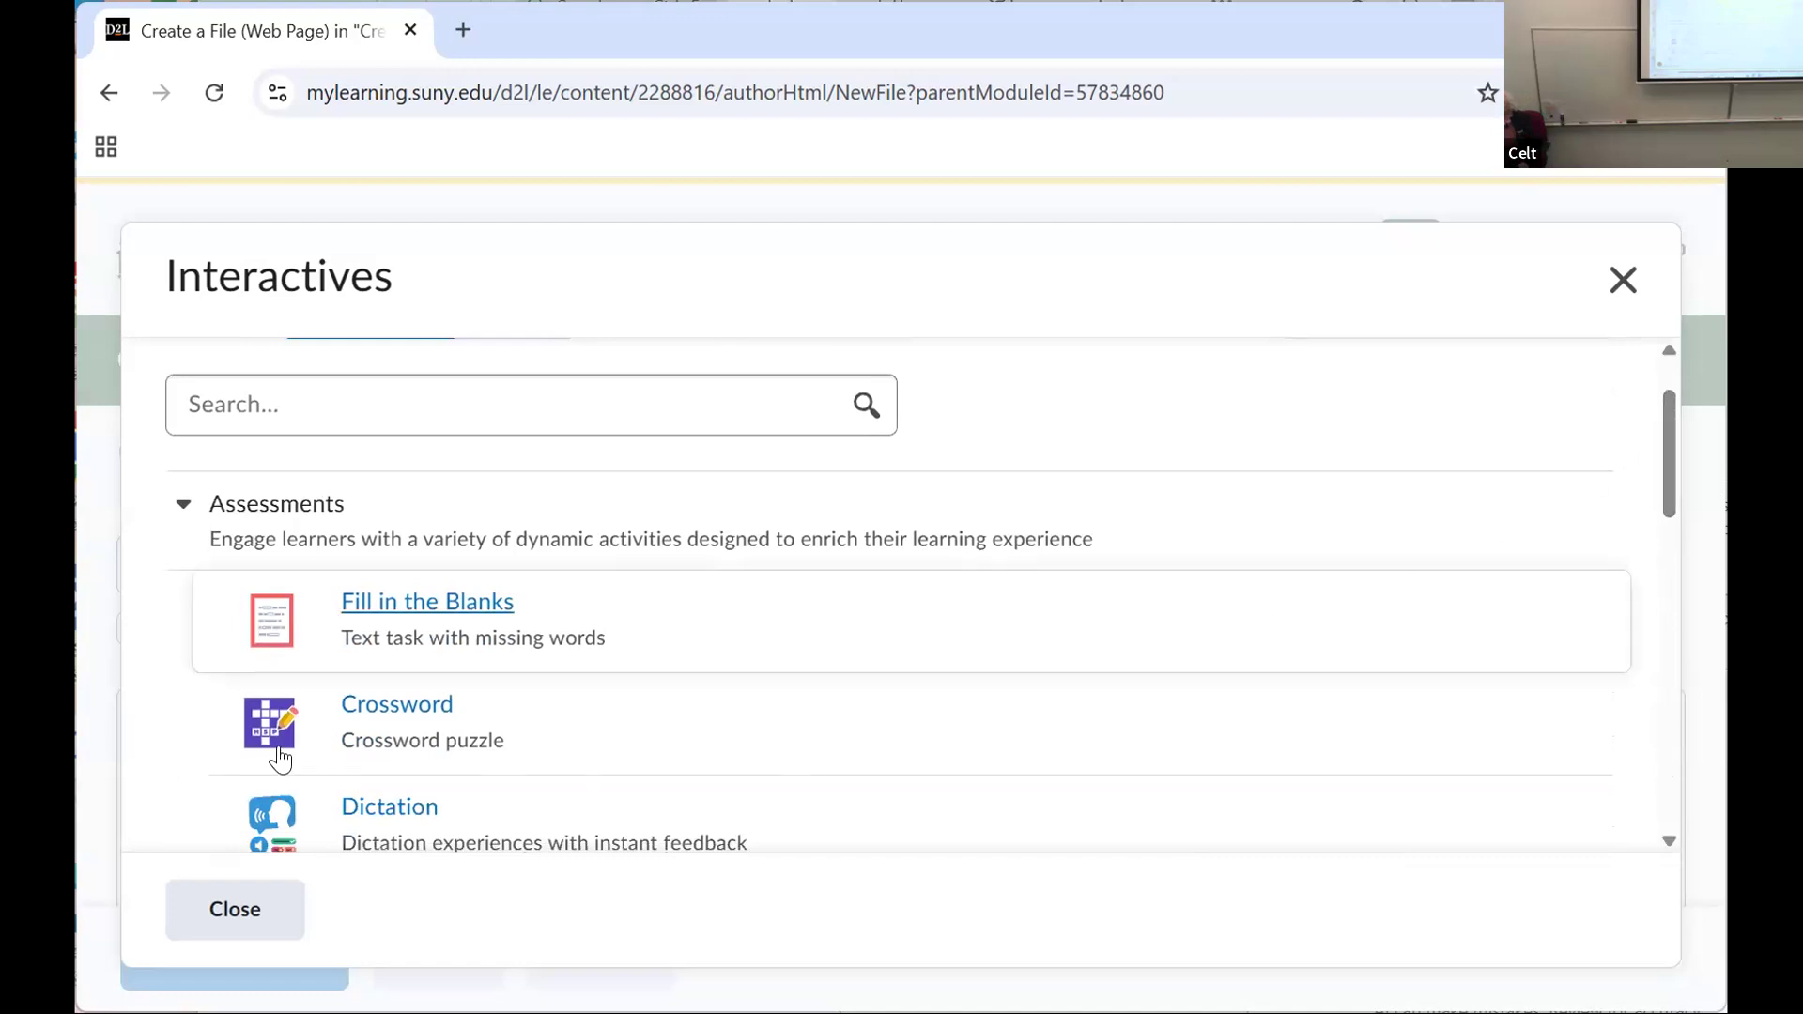
click(393, 707)
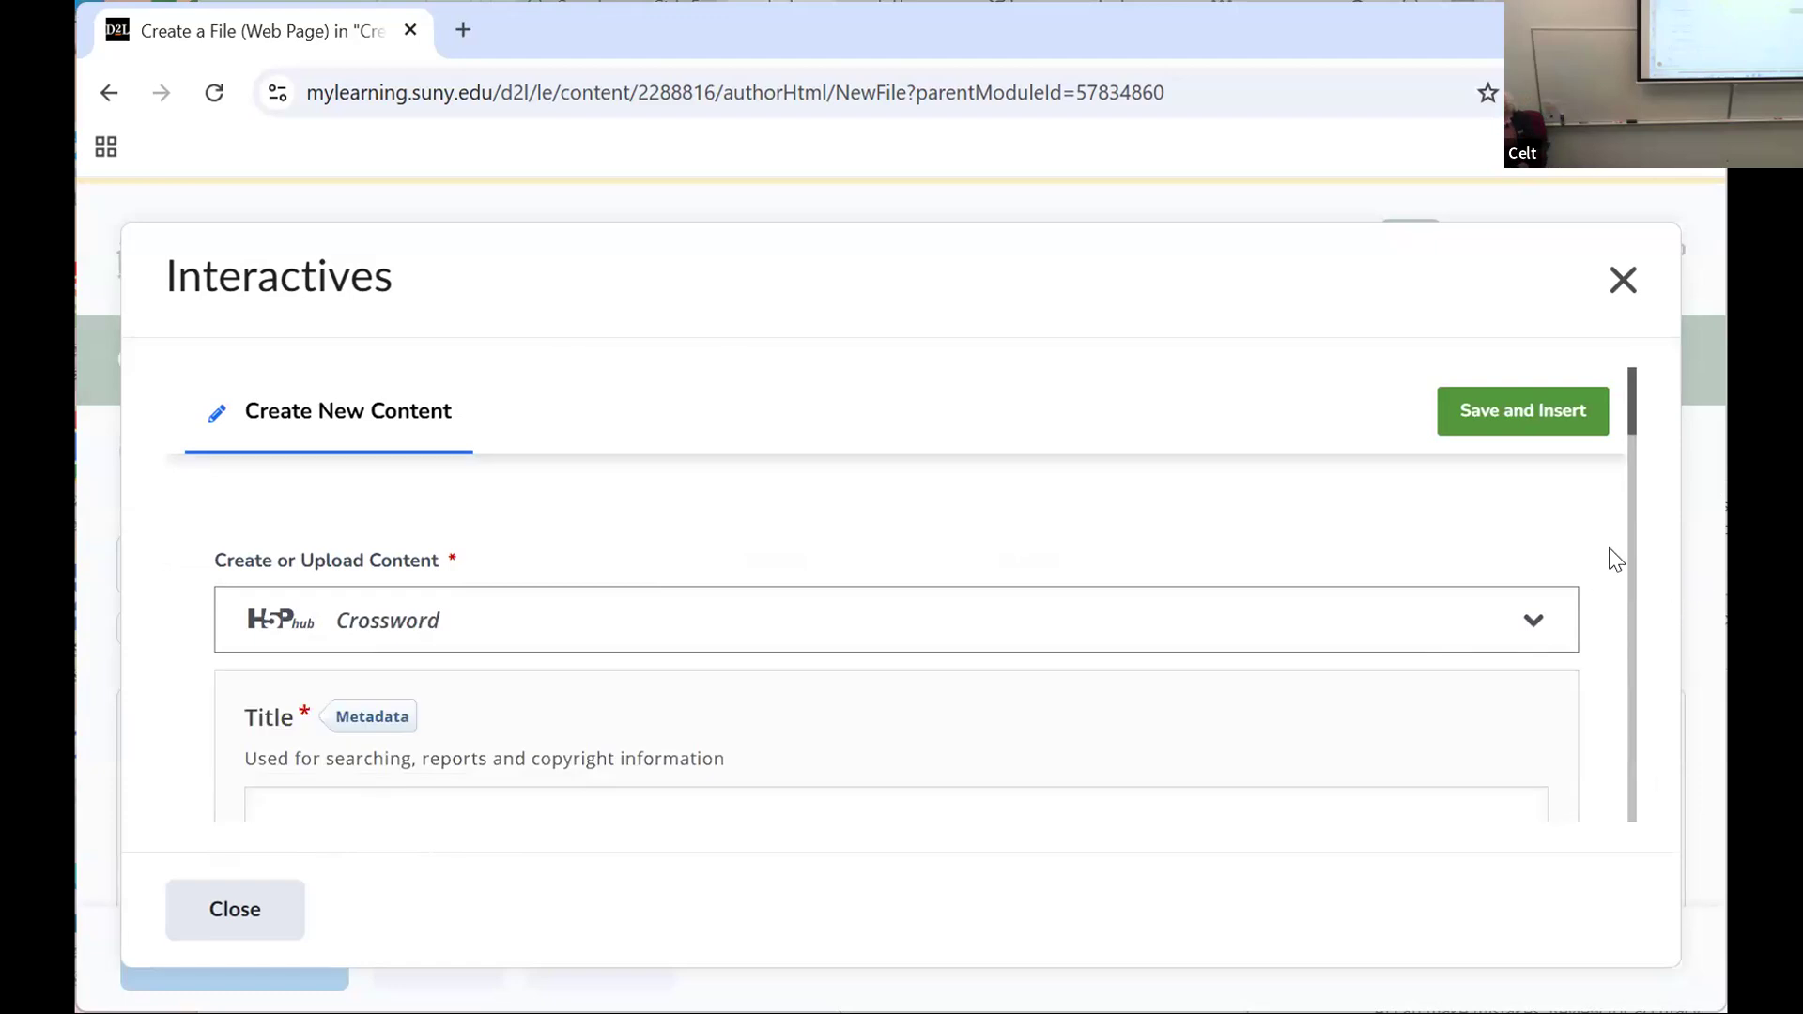
Step: Examine the crossword form's word, clue and answer fields, and close it without inserting anything
drag(1632, 398, 1630, 504)
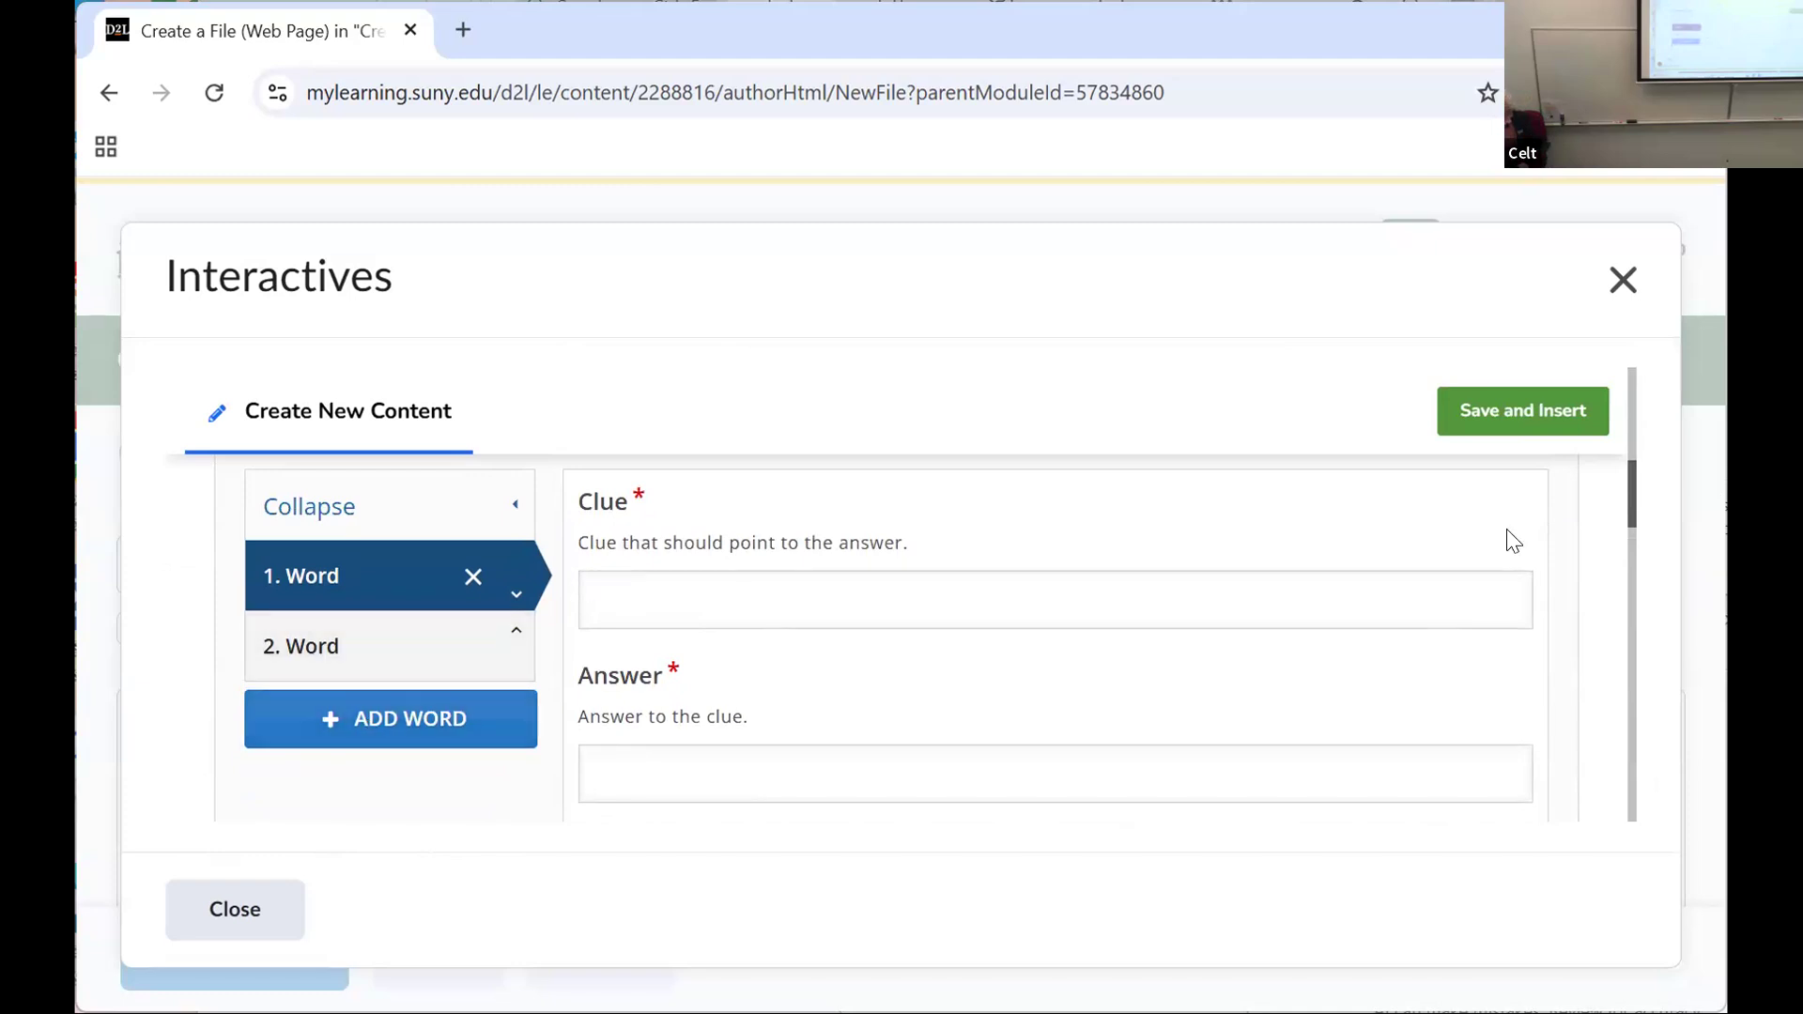
mouse_move(1630, 493)
mouse_down()
mouse_move(1630, 521)
mouse_move(1630, 474)
mouse_up()
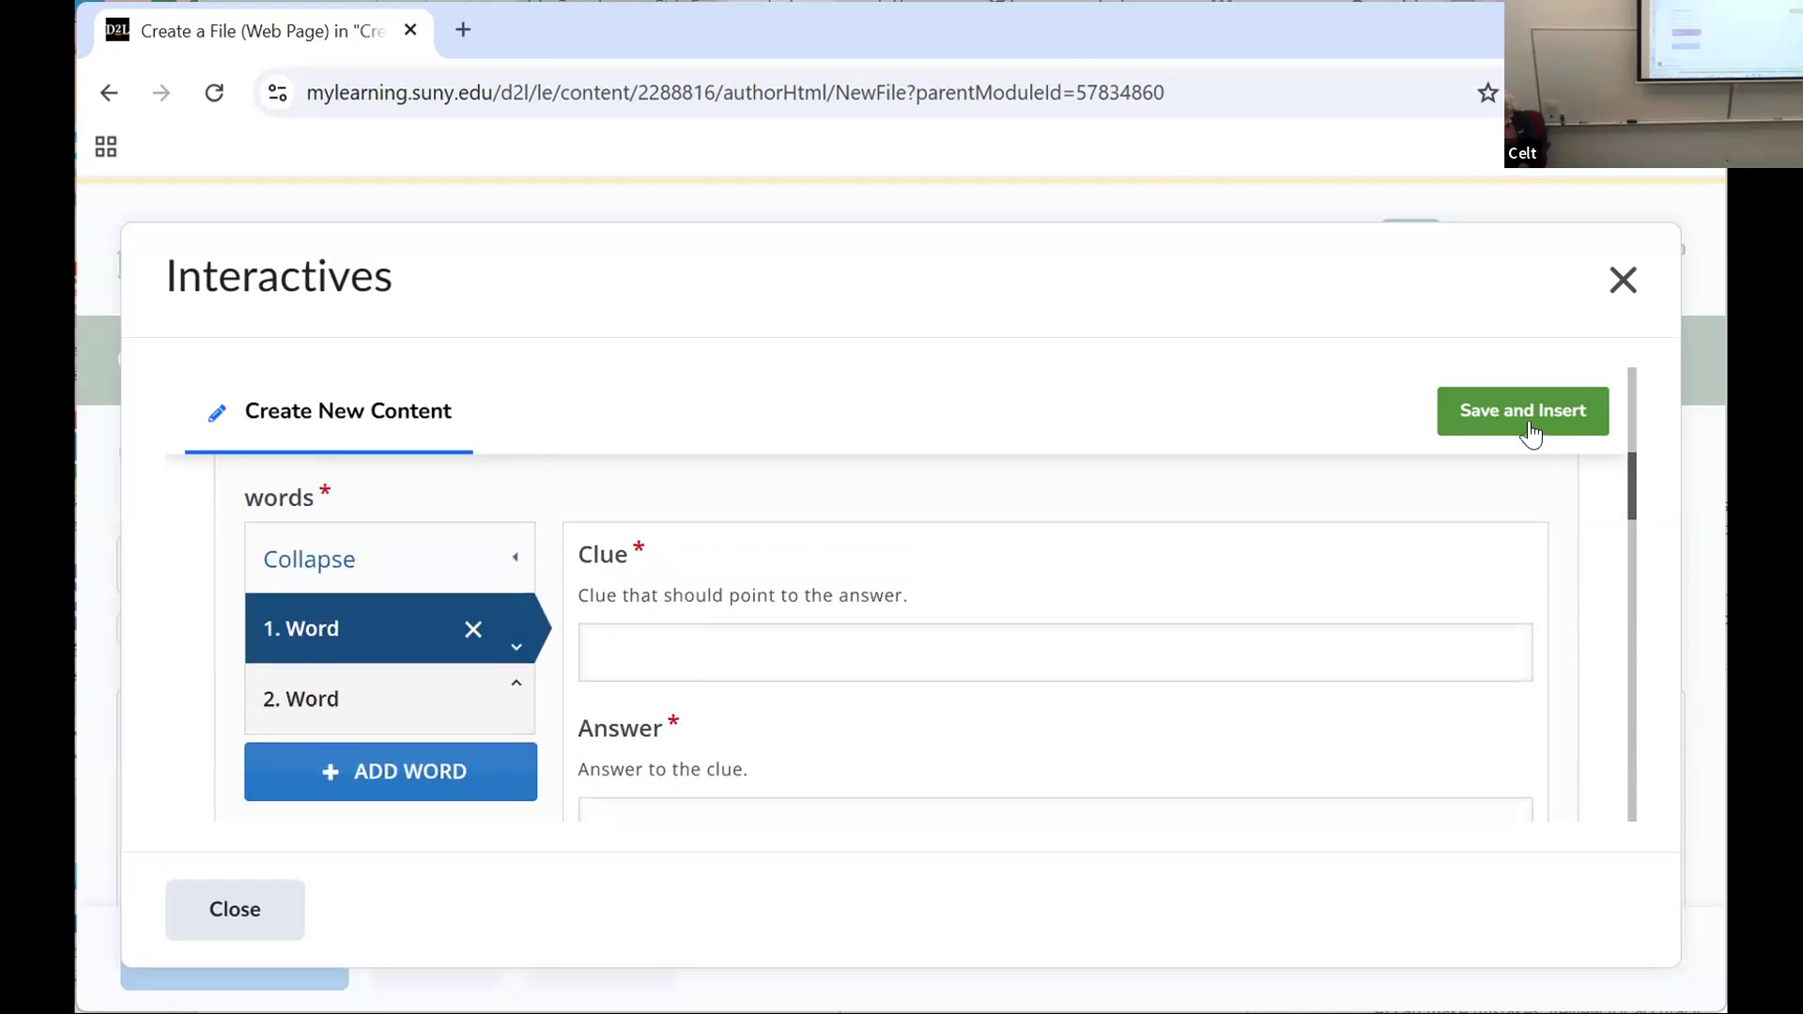
click(1621, 276)
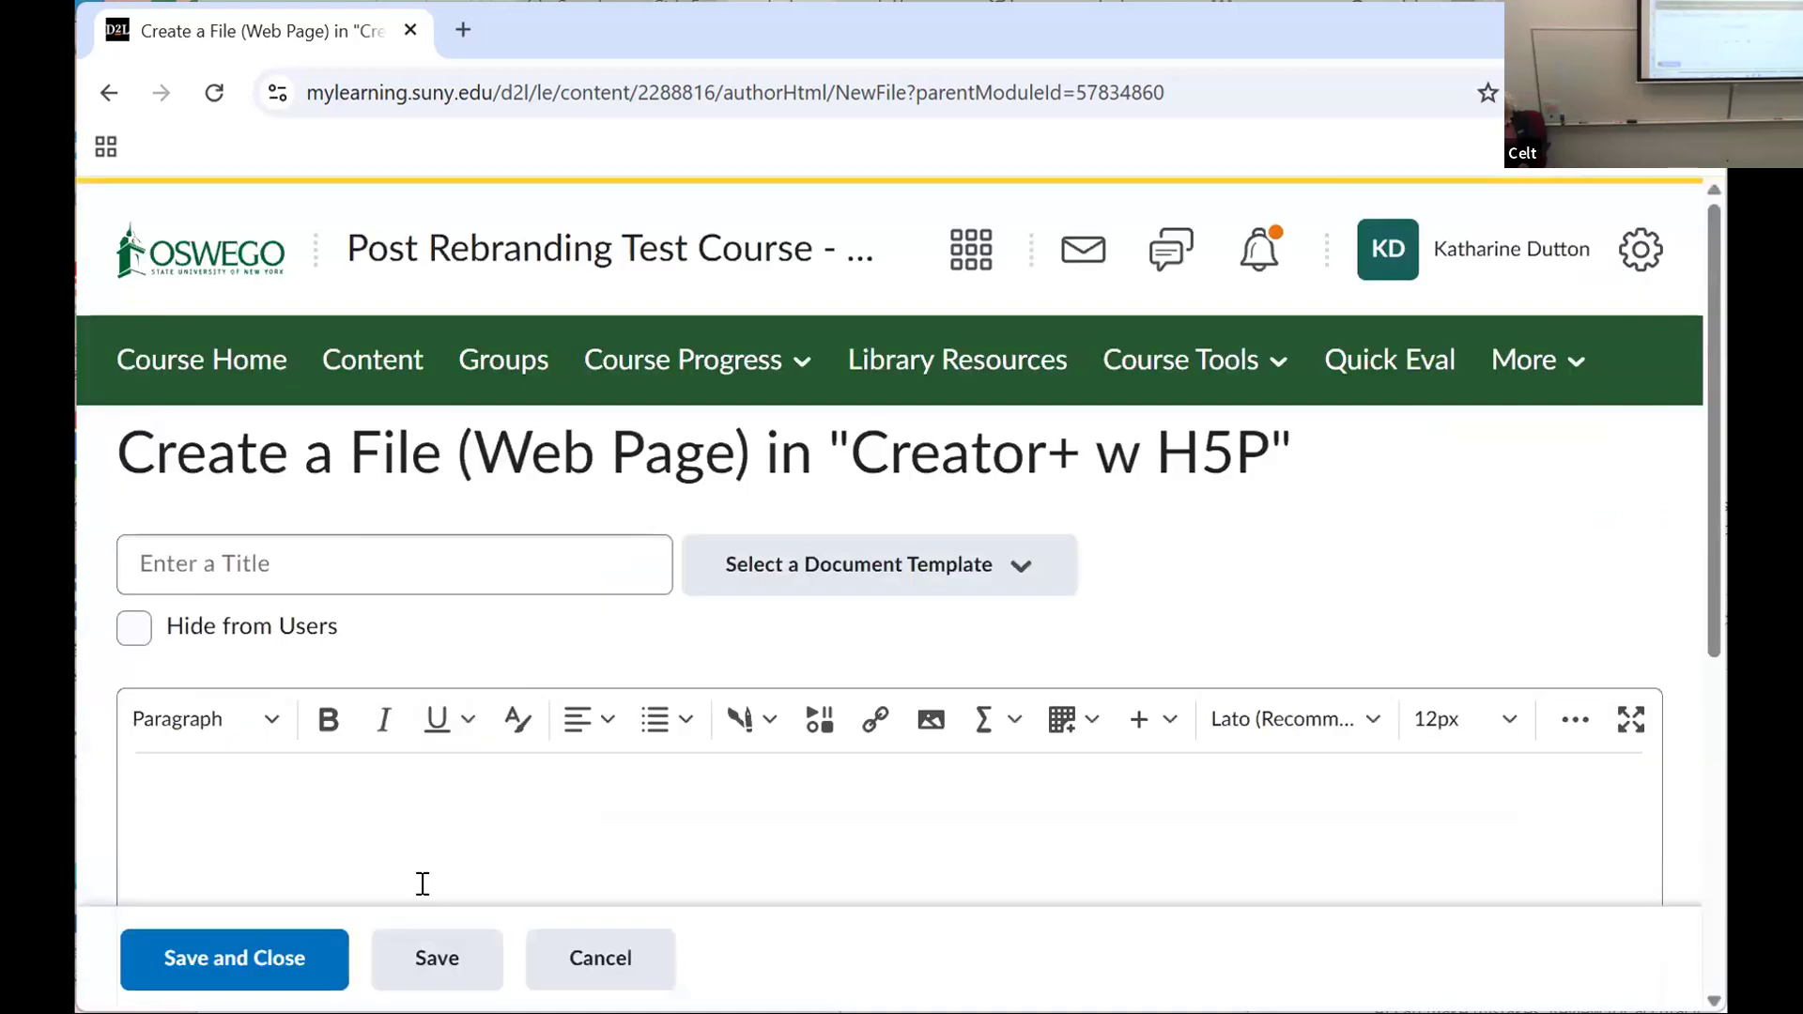
Step: Reopen the Interactives from the page editor and switch to the H5P view of the content types
click(751, 719)
click(788, 670)
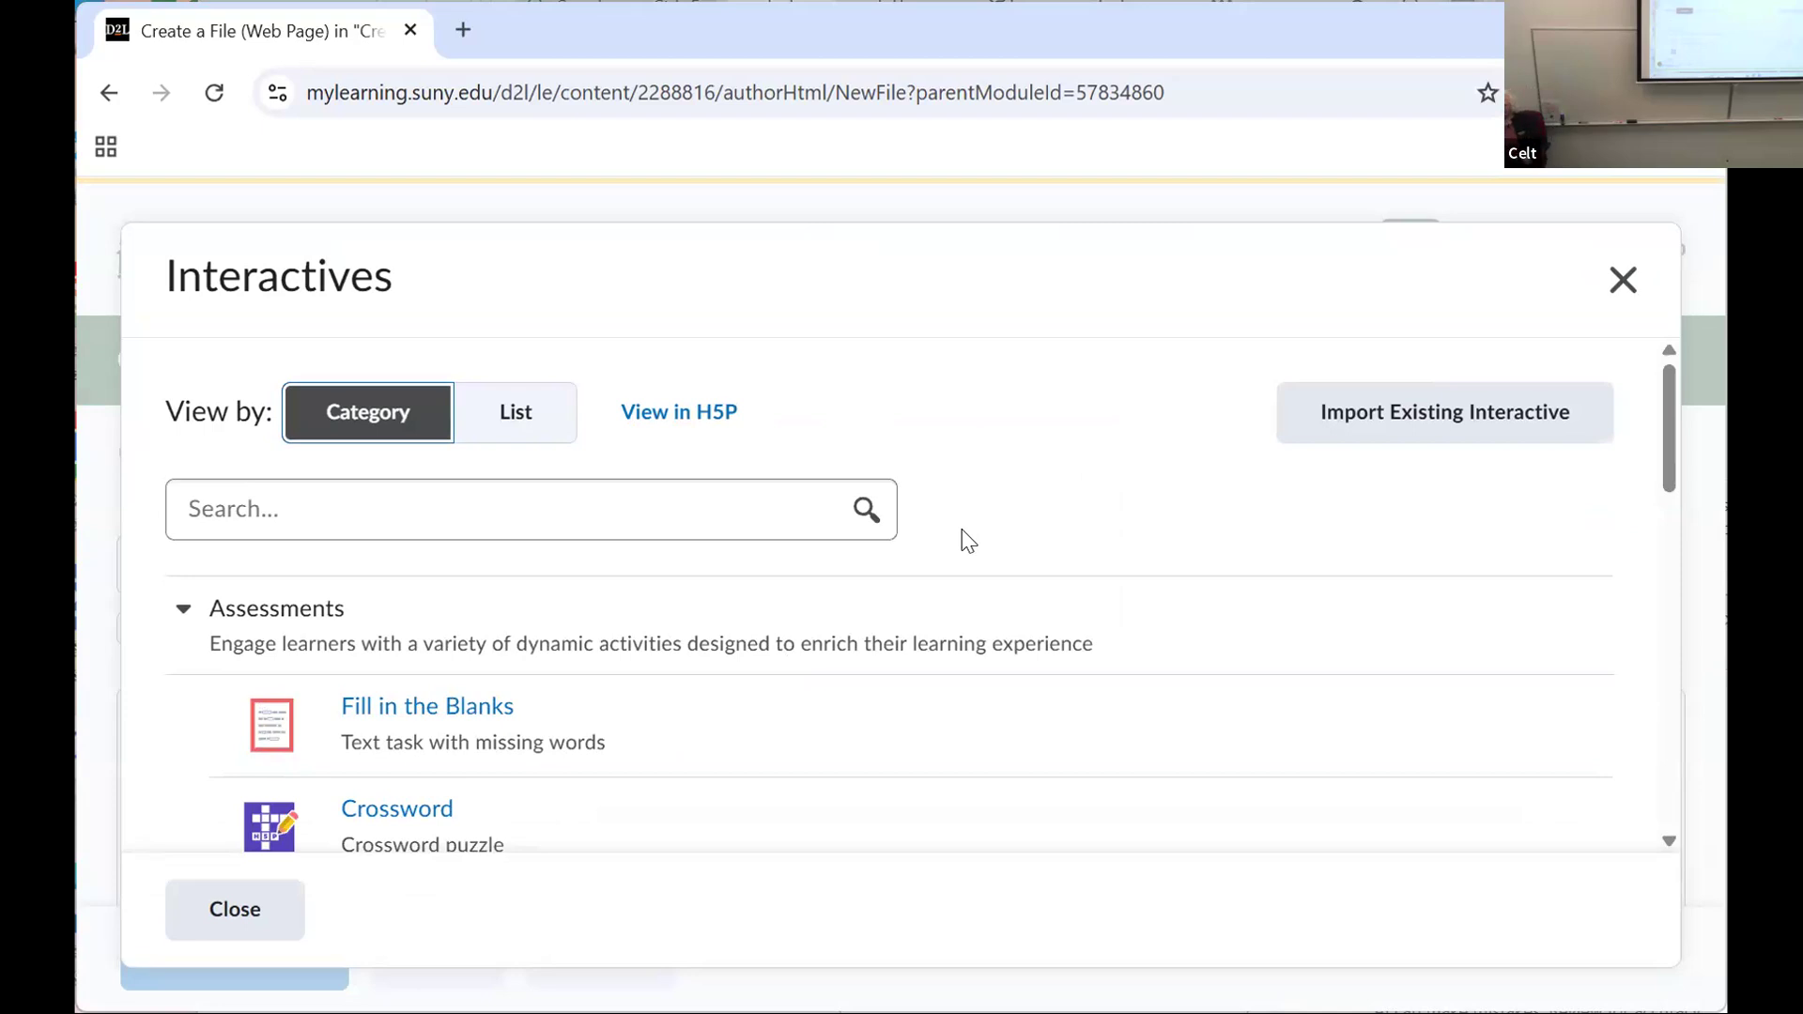
click(656, 410)
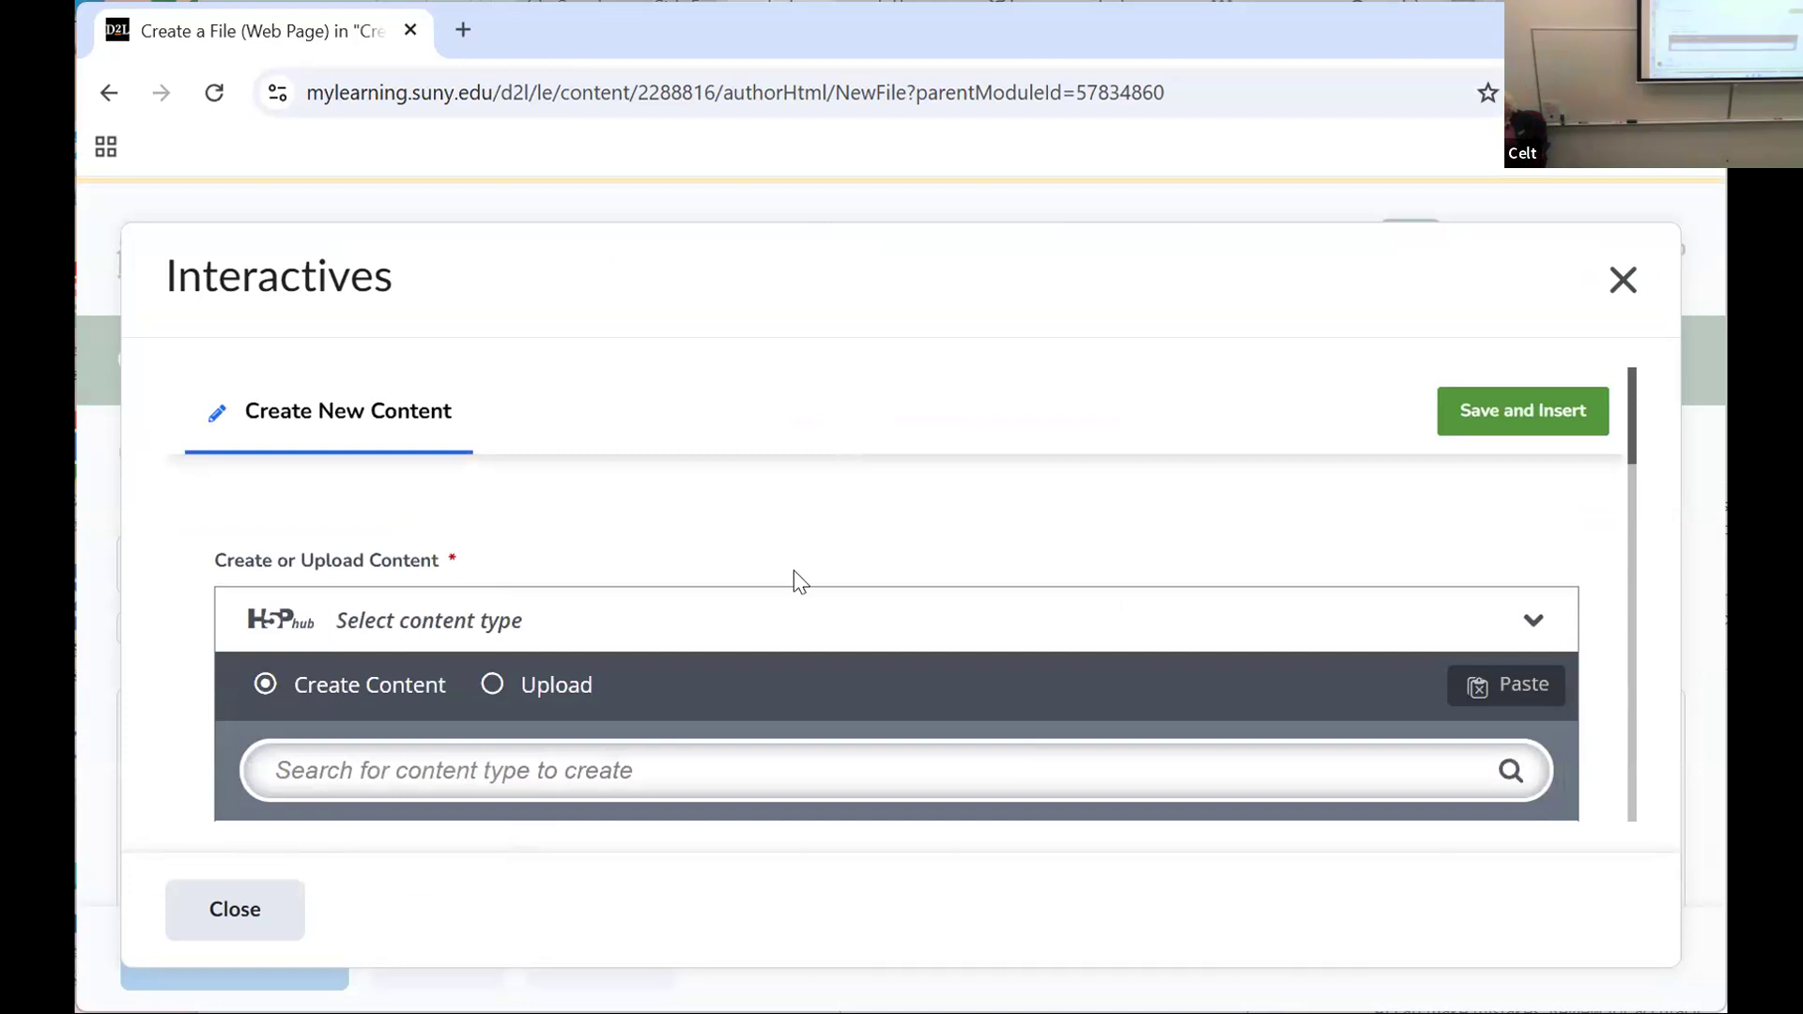
Step: Browse the H5P content types listed popular first, as far as Multimedia Choice
scroll(793, 569, down, 2)
scroll(795, 564, up, 2)
mouse_move(1630, 396)
mouse_down()
mouse_move(1630, 504)
mouse_move(1622, 423)
mouse_up()
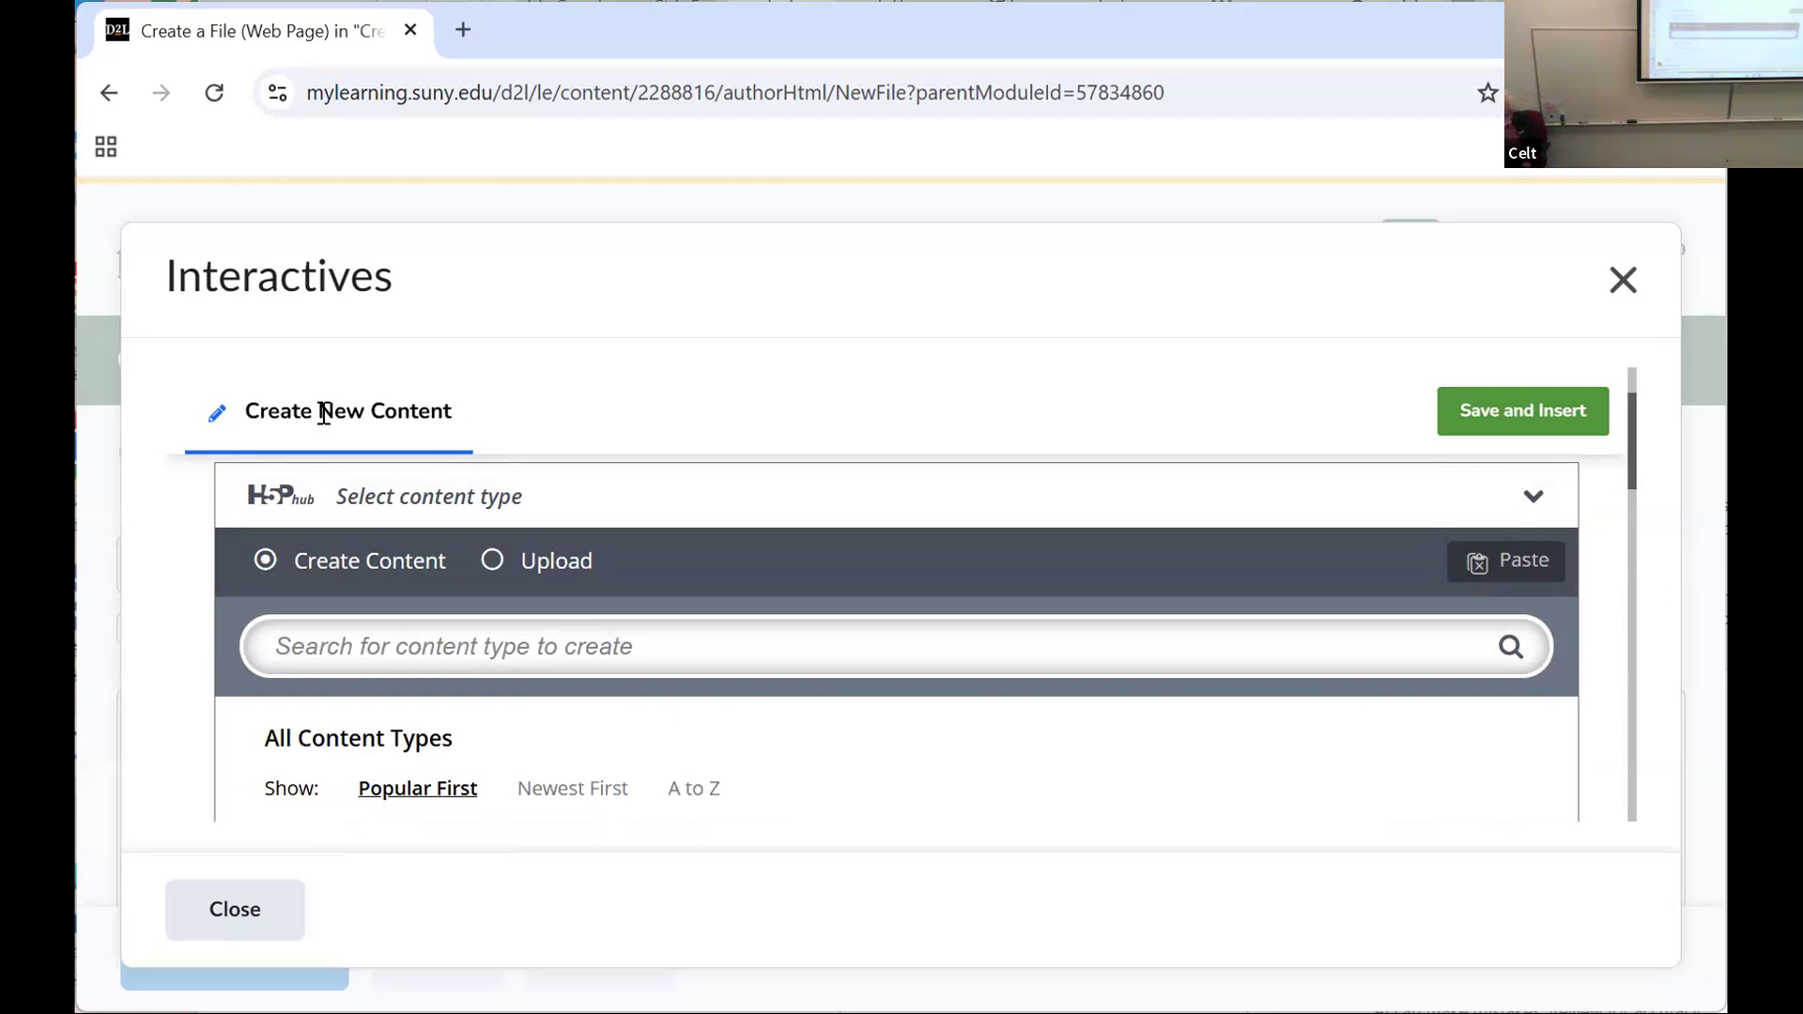
drag(1635, 489, 1631, 563)
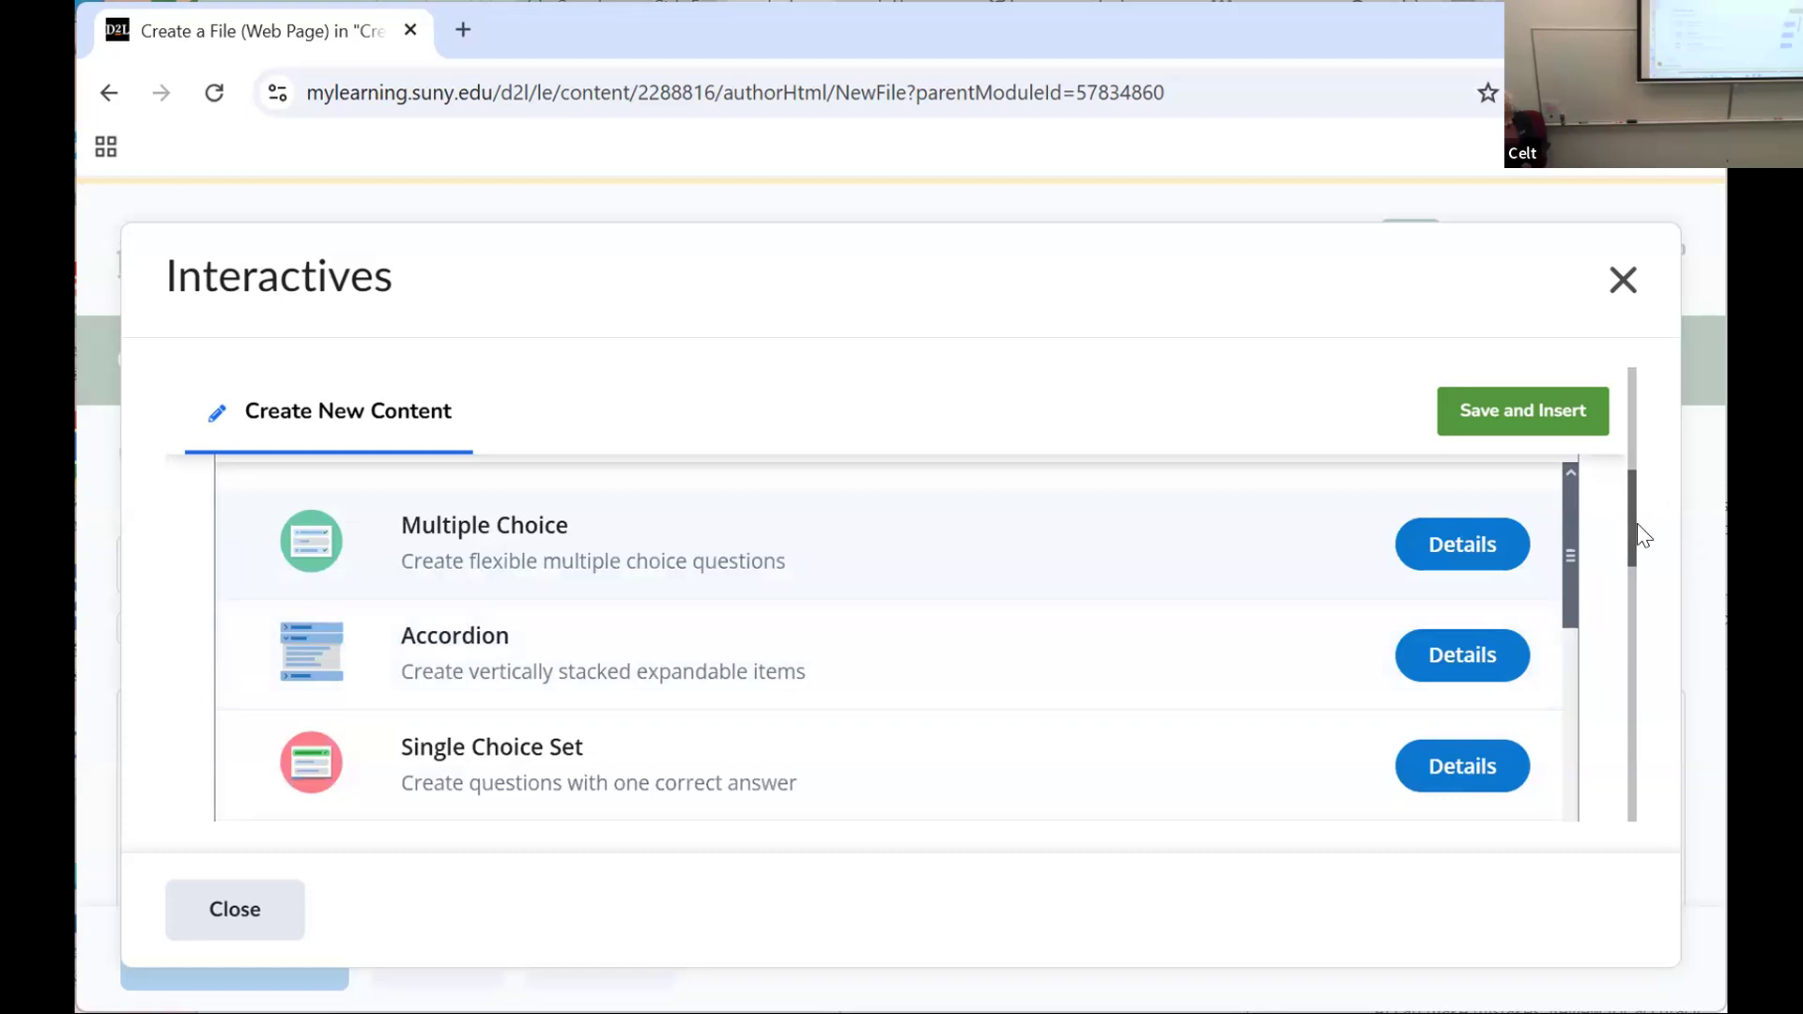
scroll(1566, 573, down, 3)
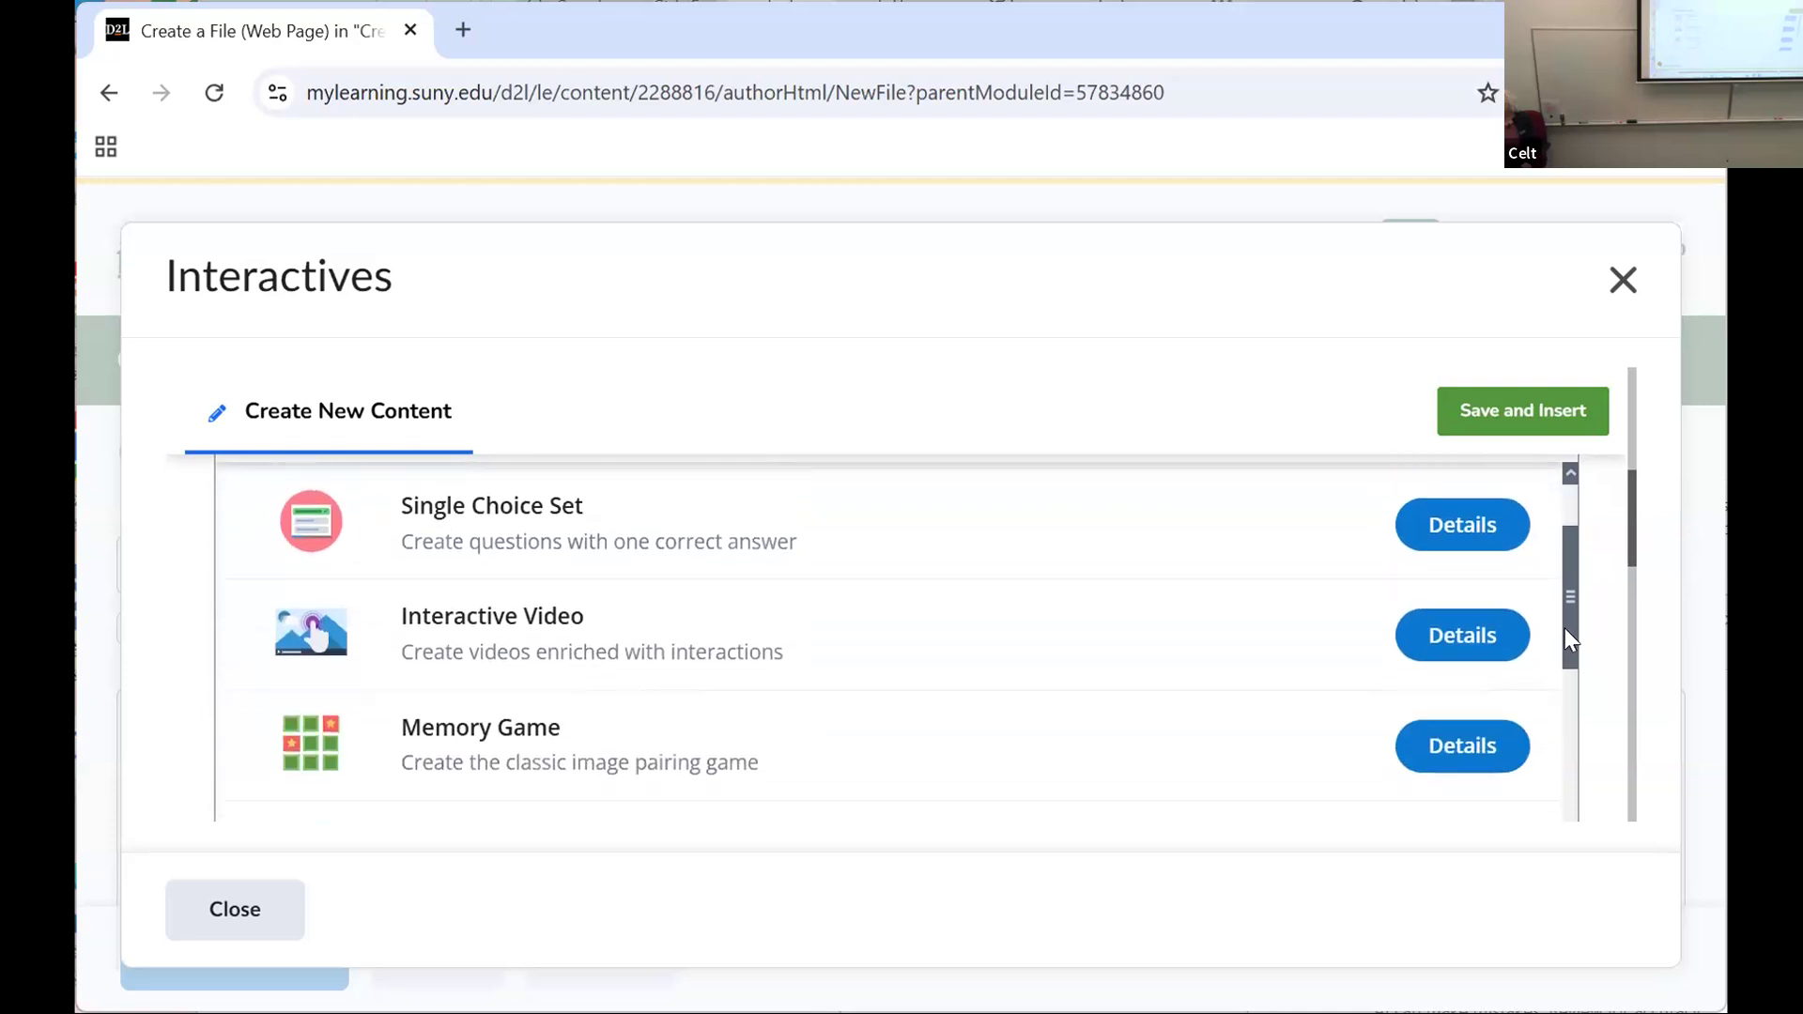
scroll(1565, 629, down, 1)
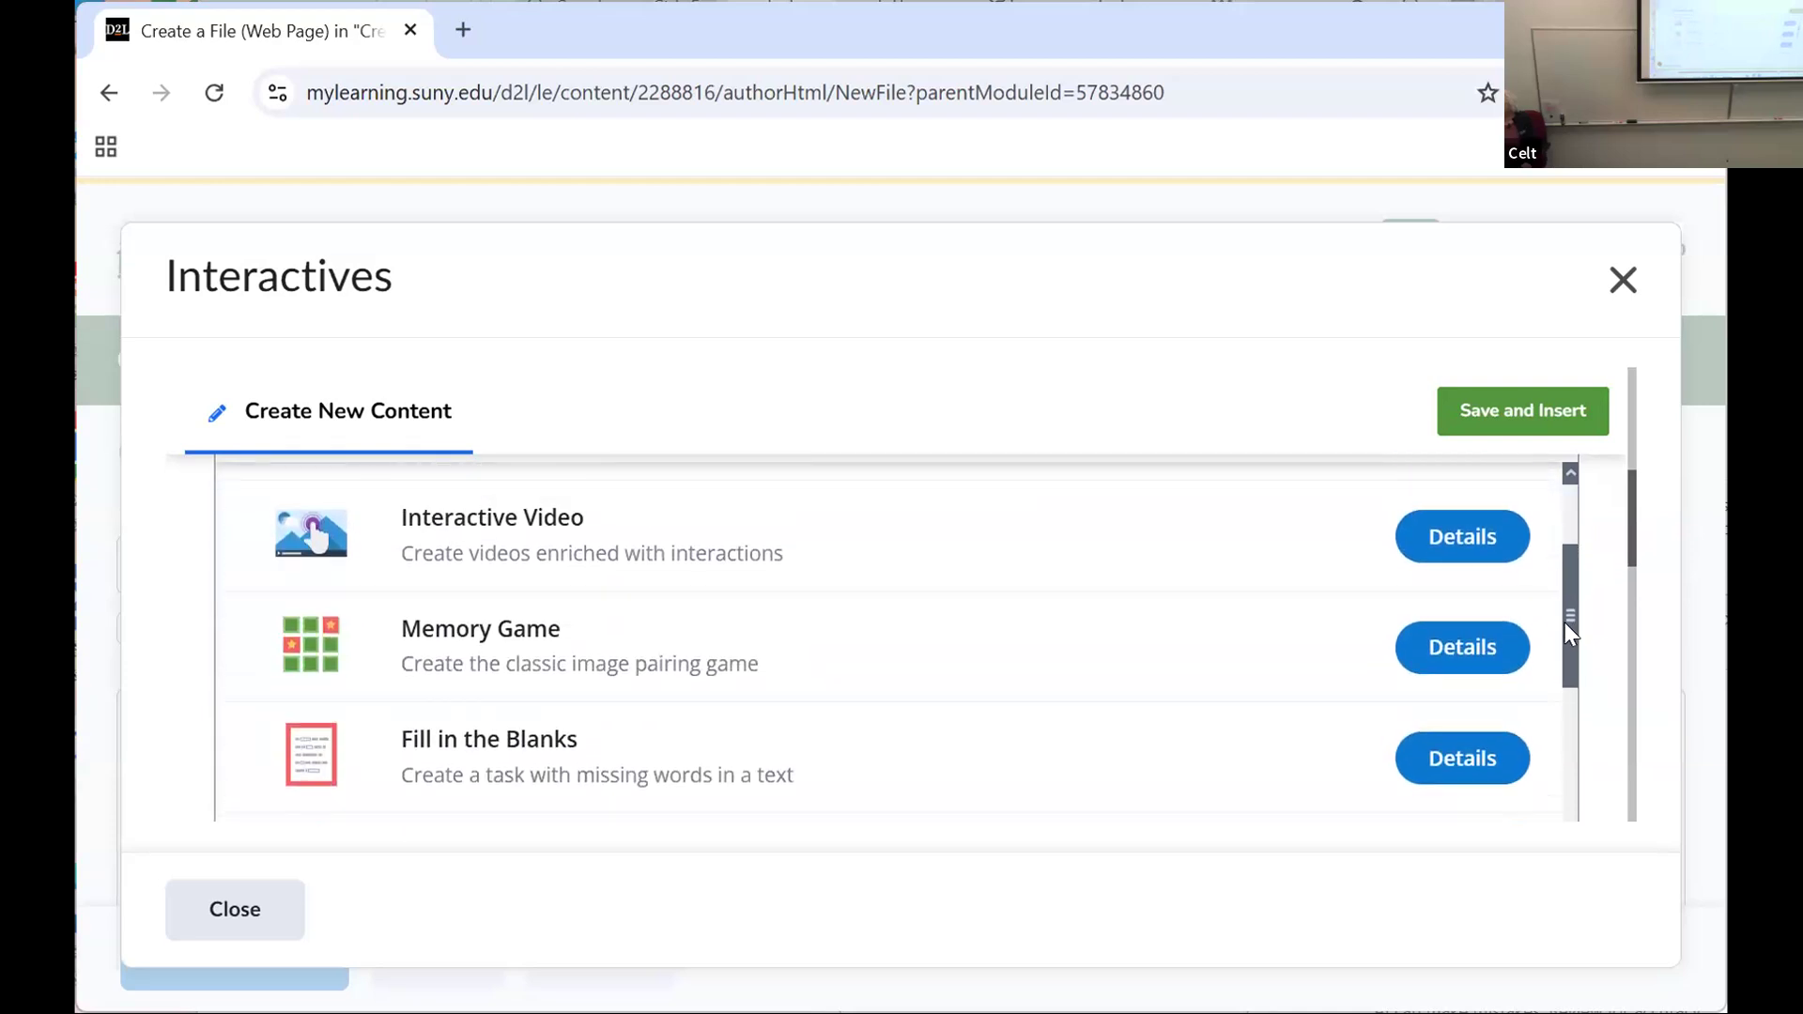
drag(1564, 623, 1563, 661)
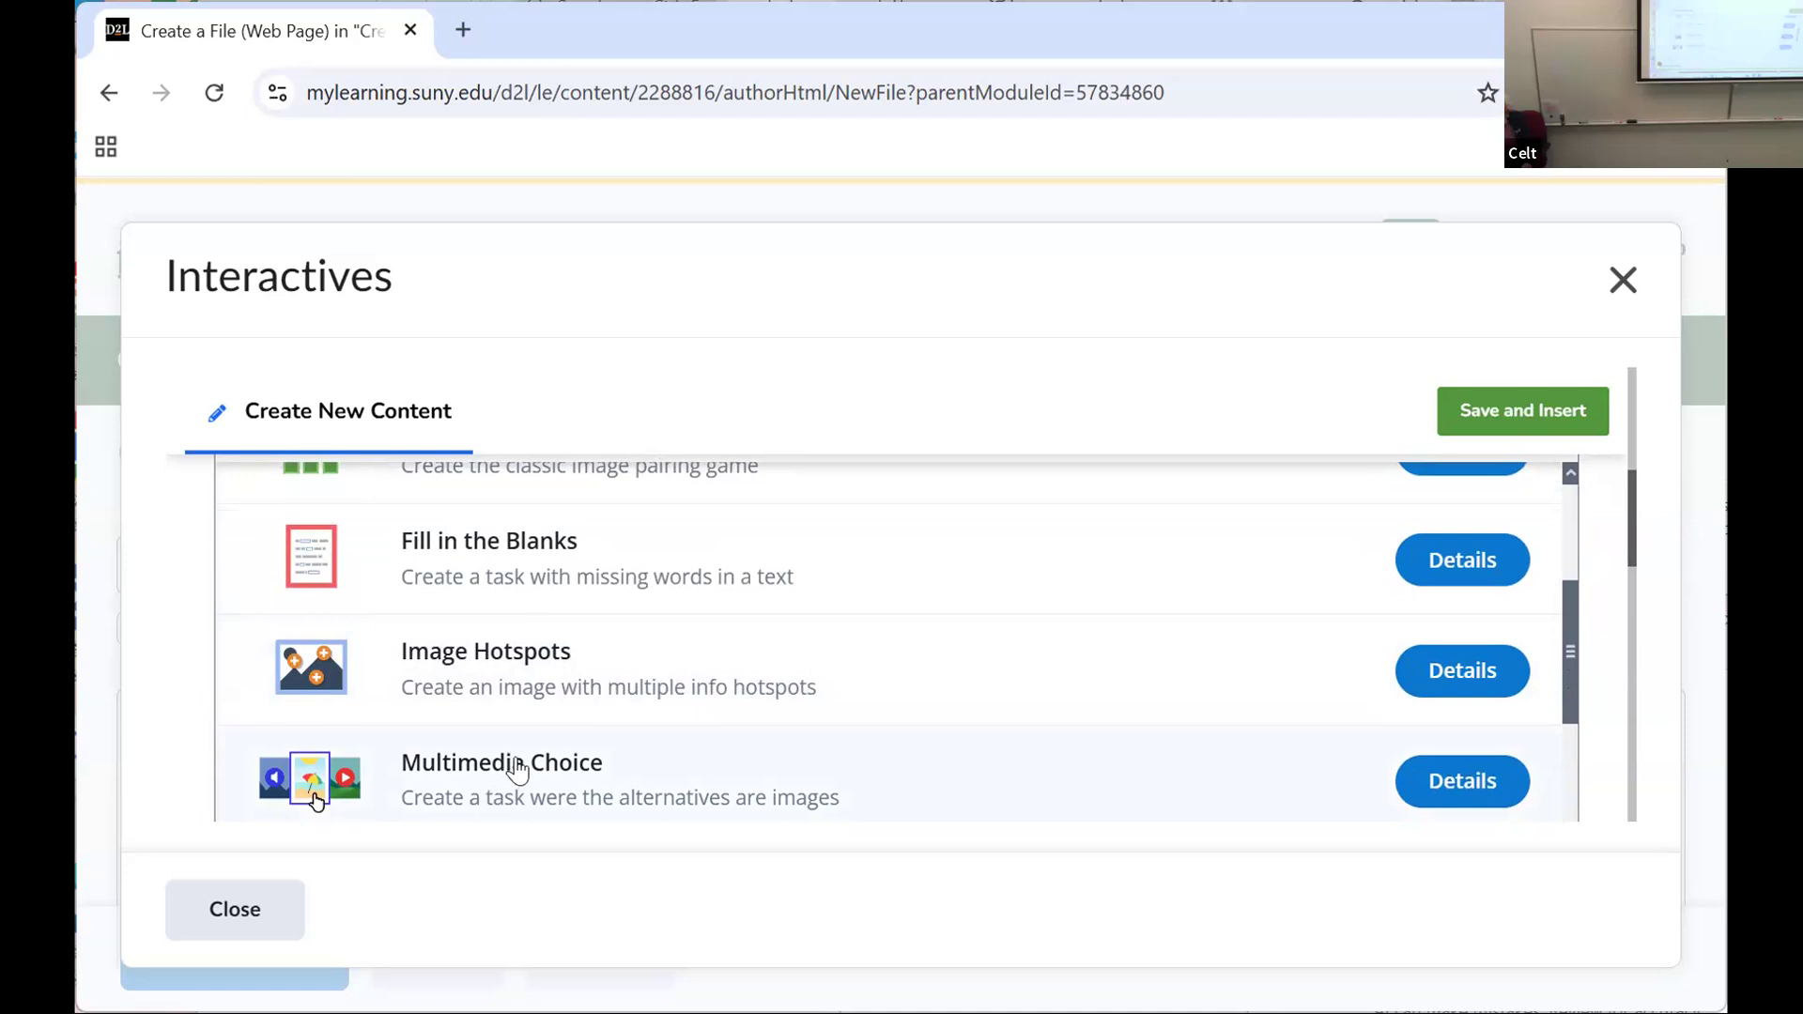
Step: Open the Multimedia Choice form, examine its question and option fields, and close it without inserting anything
click(518, 772)
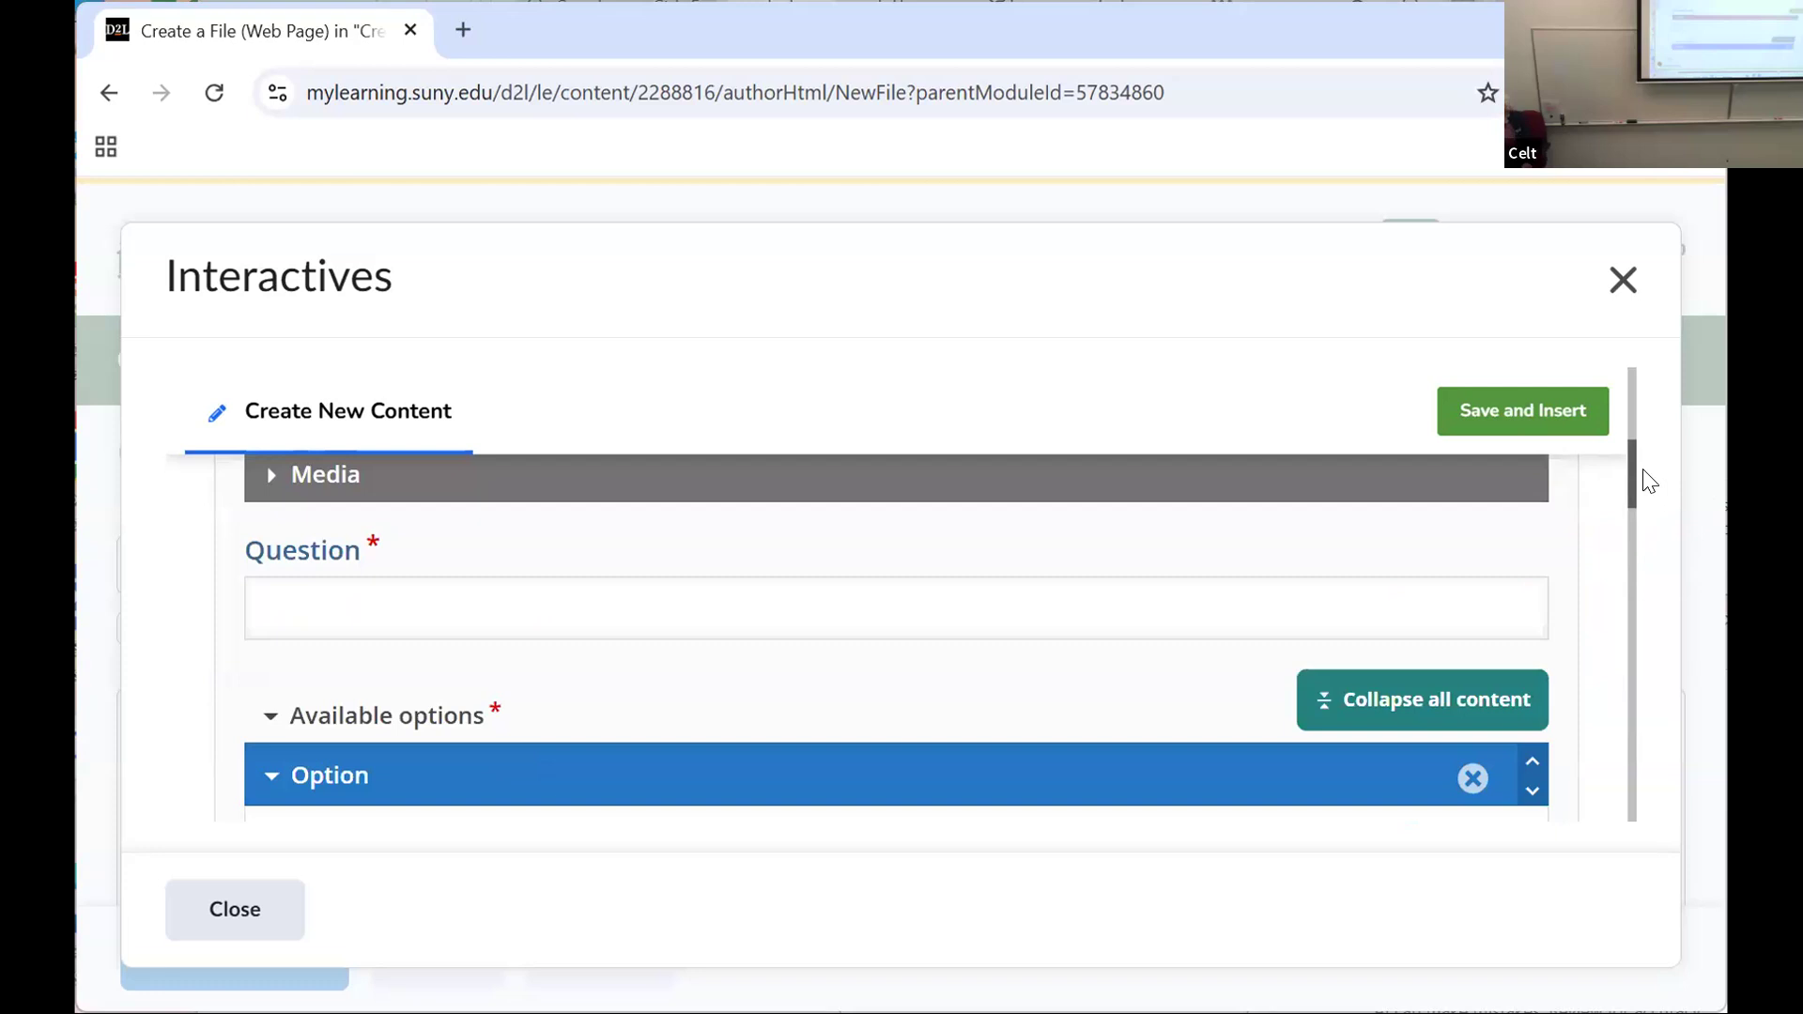
drag(1636, 478, 1681, 516)
click(242, 911)
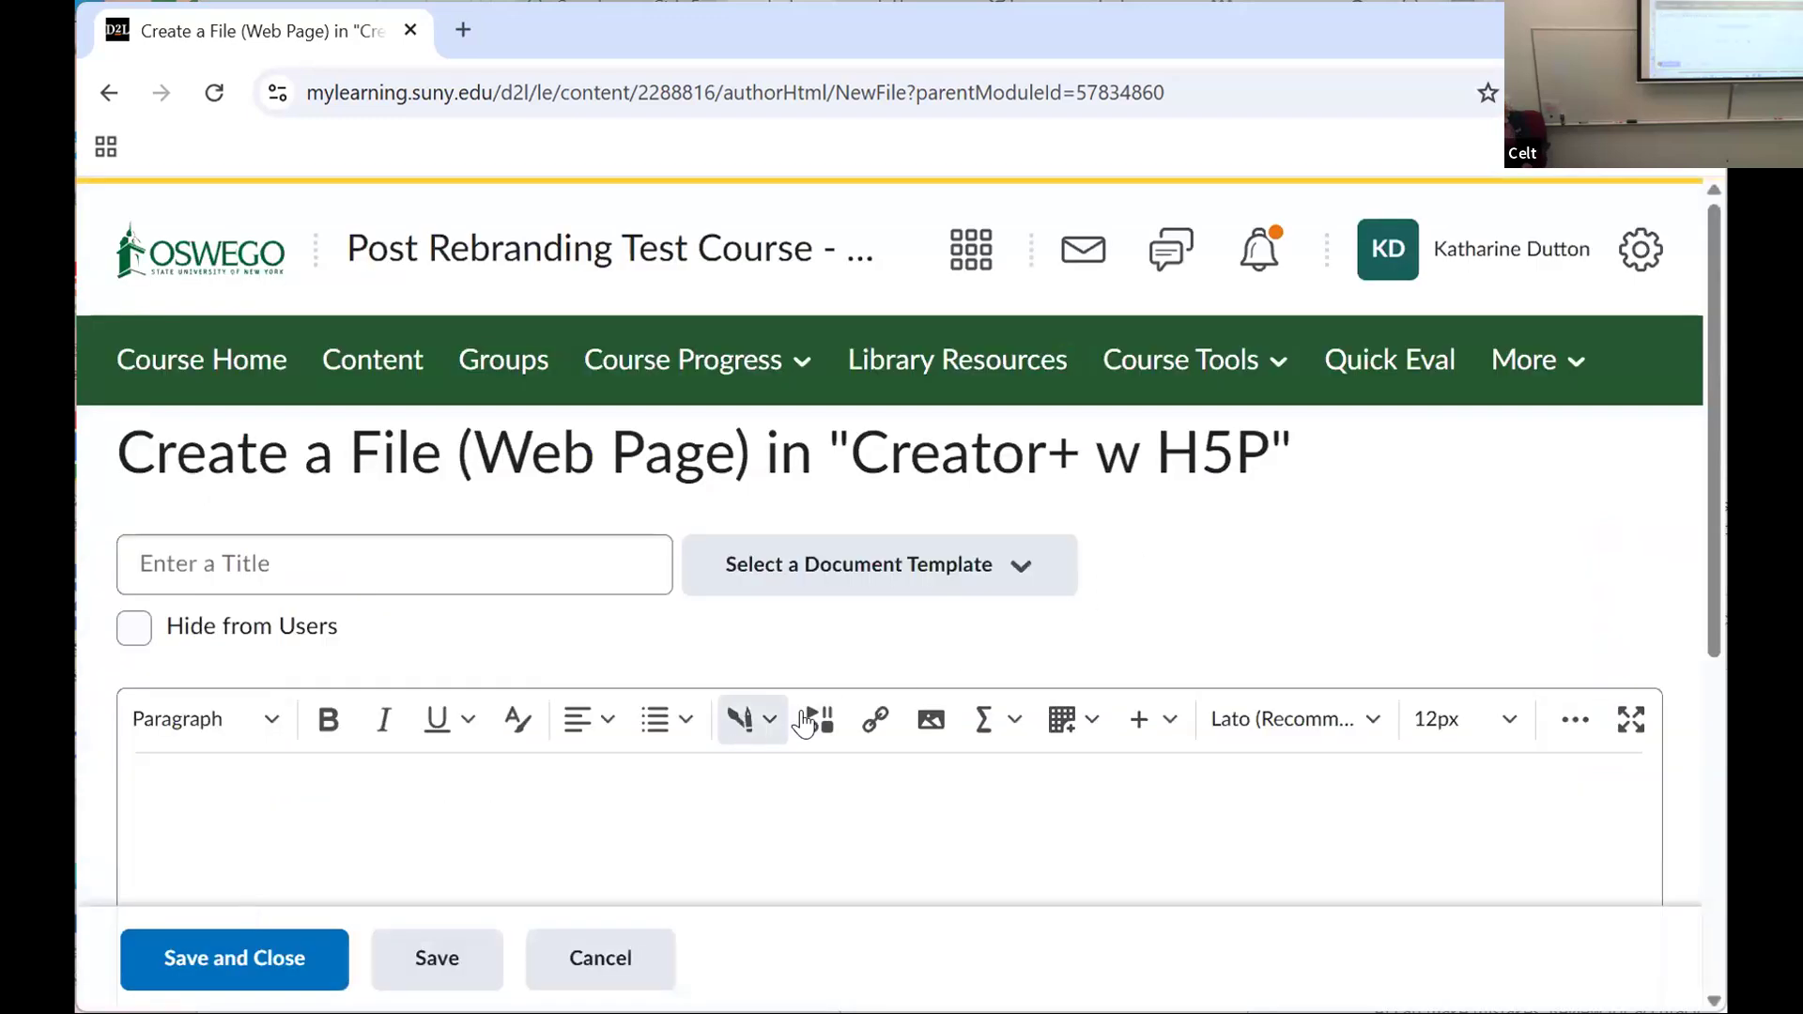
Step: Reopen the Interactives from the page editor in the H5P view and sort the content types from A to Z
click(744, 738)
click(785, 657)
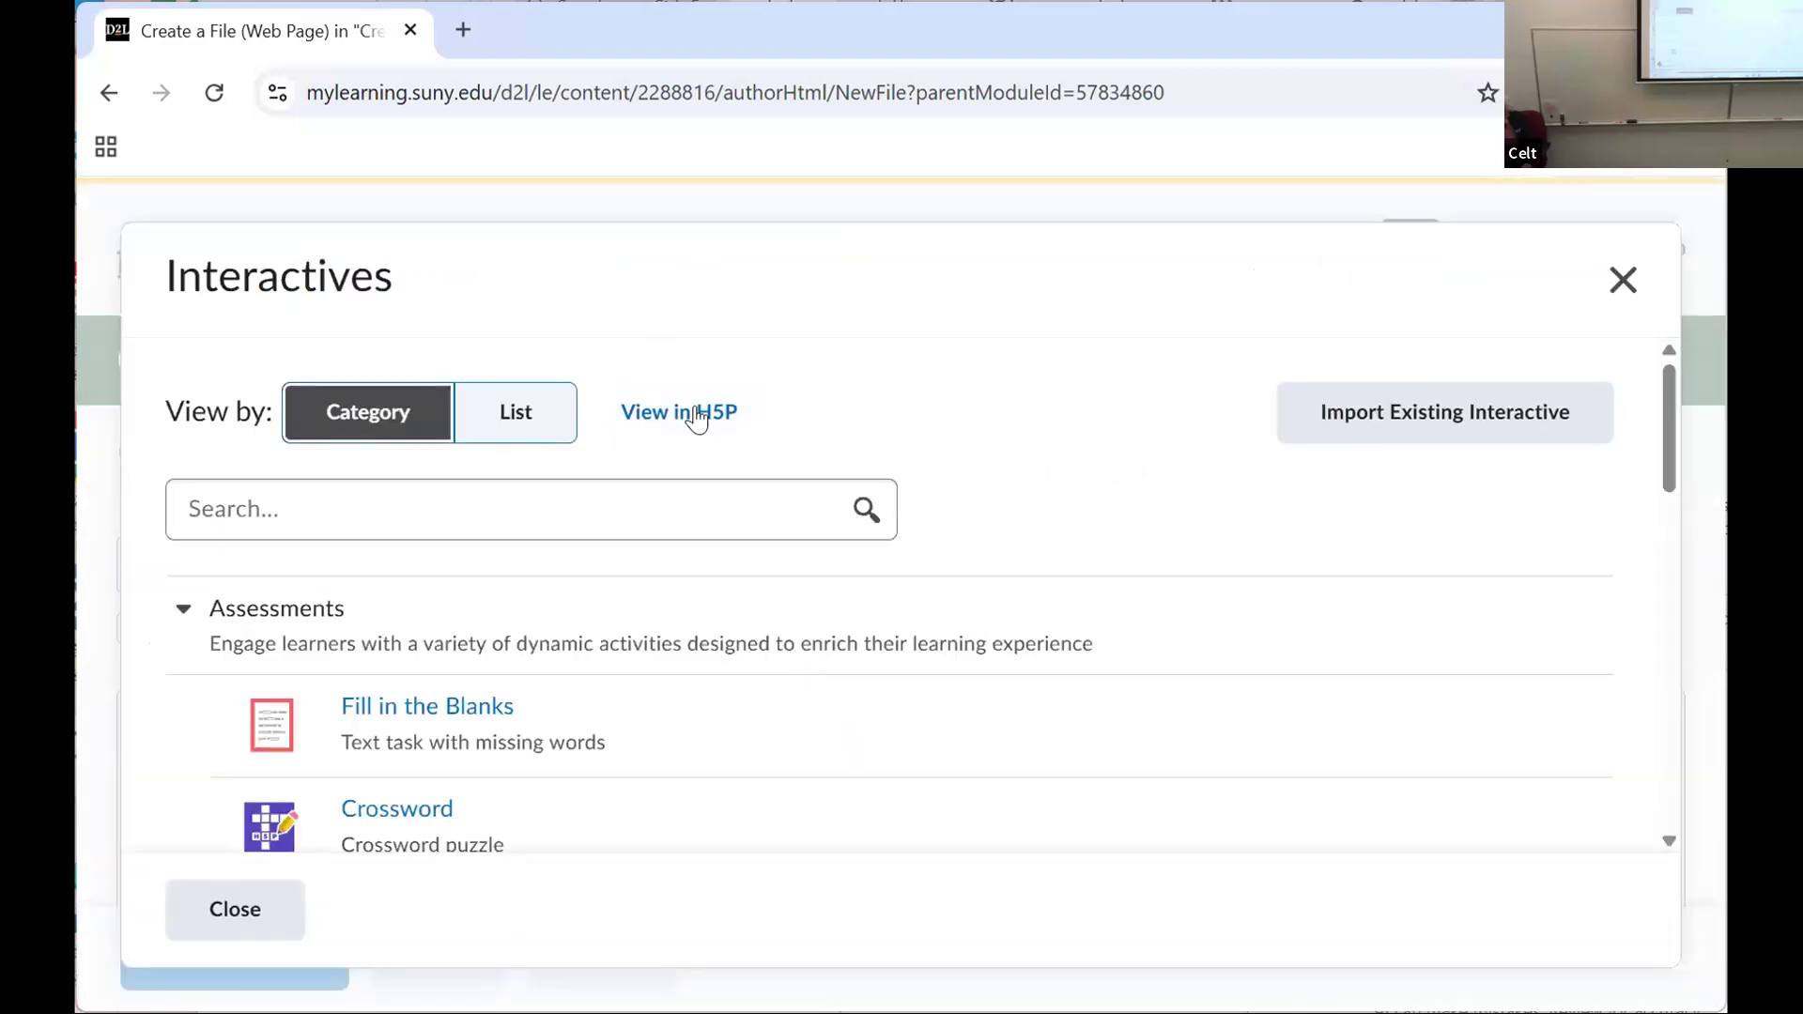
click(672, 423)
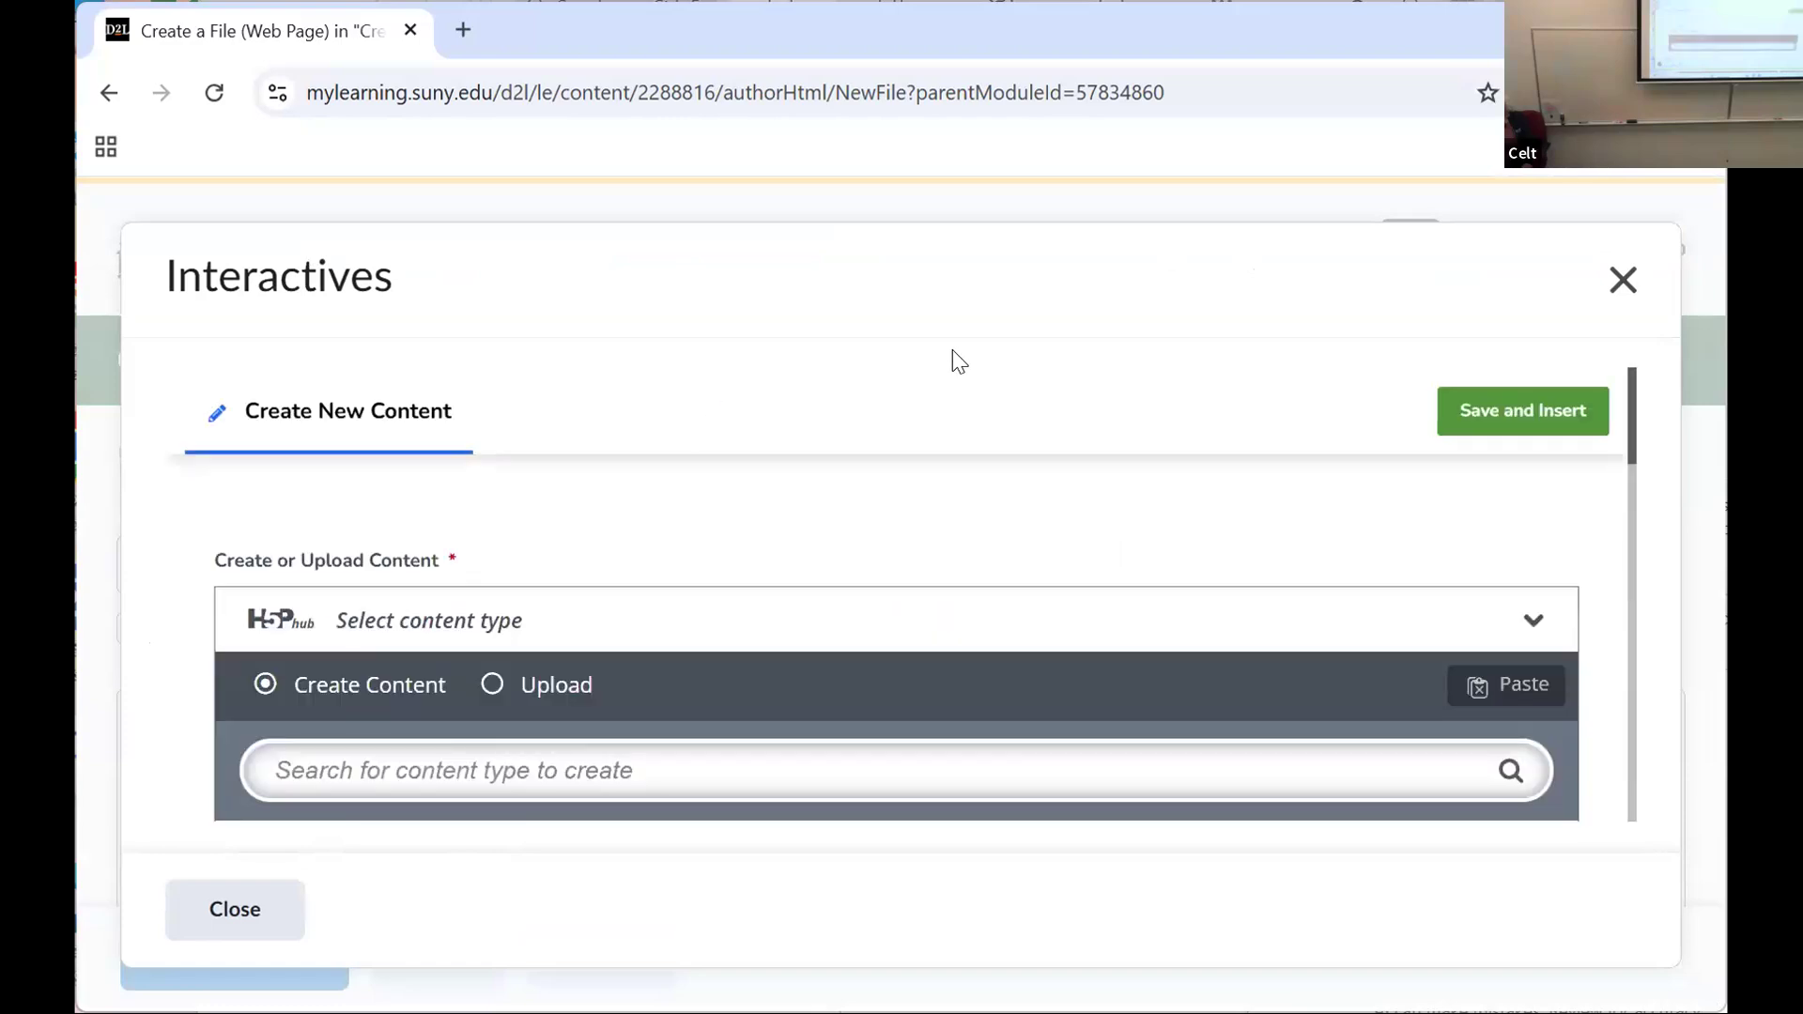
scroll(854, 610, down, 2)
scroll(851, 606, down, 3)
scroll(836, 604, up, 3)
scroll(803, 613, down, 2)
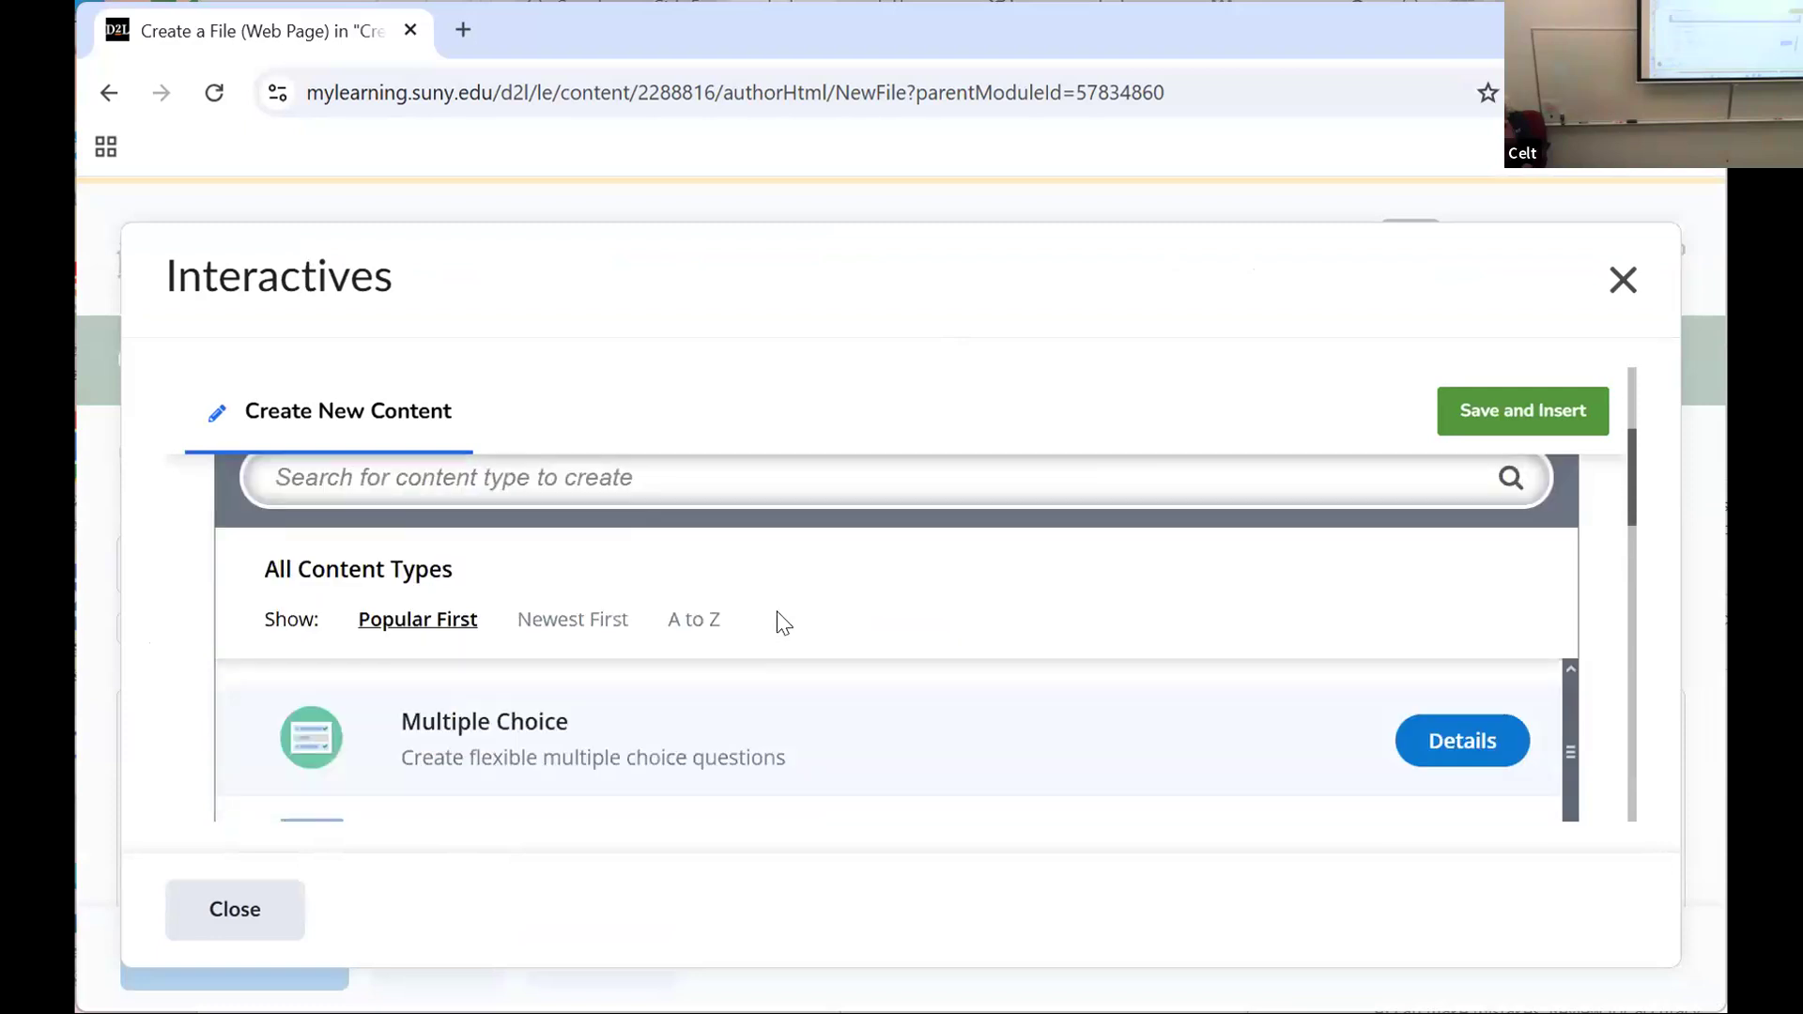
click(695, 622)
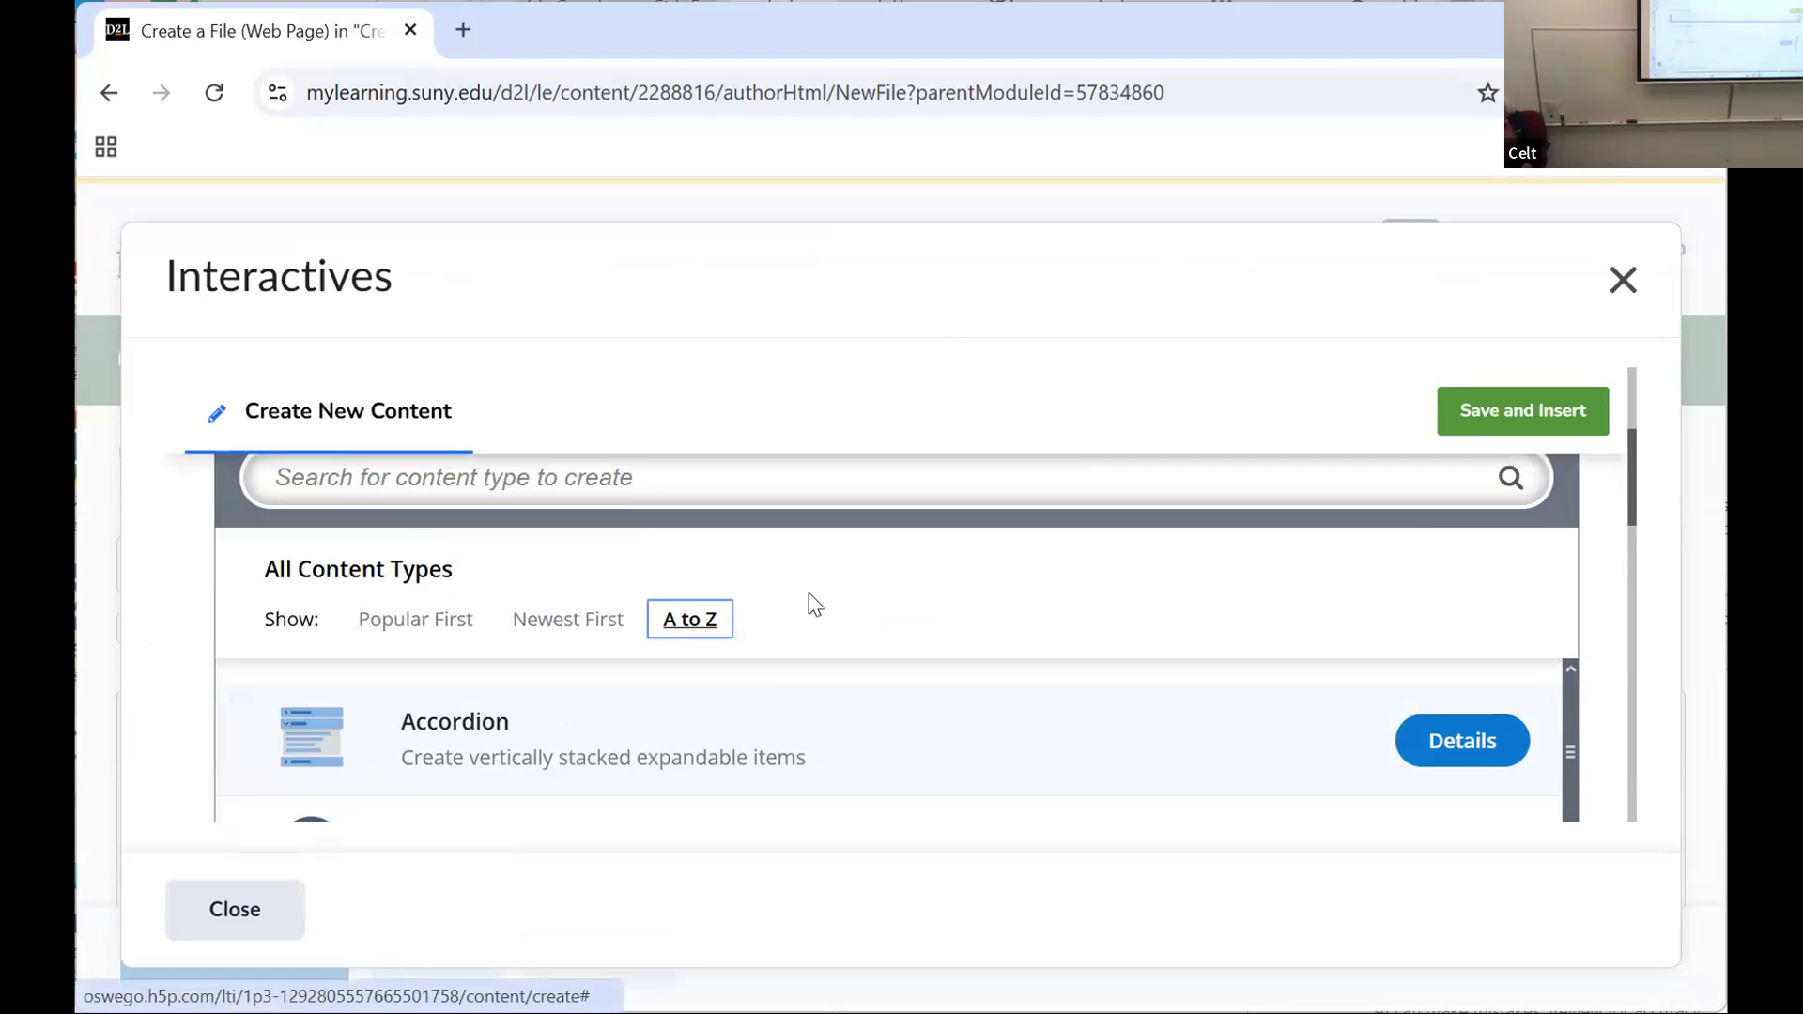
Step: View the details of the Accordion content type and close the Interactives without using it
scroll(808, 593, down, 1)
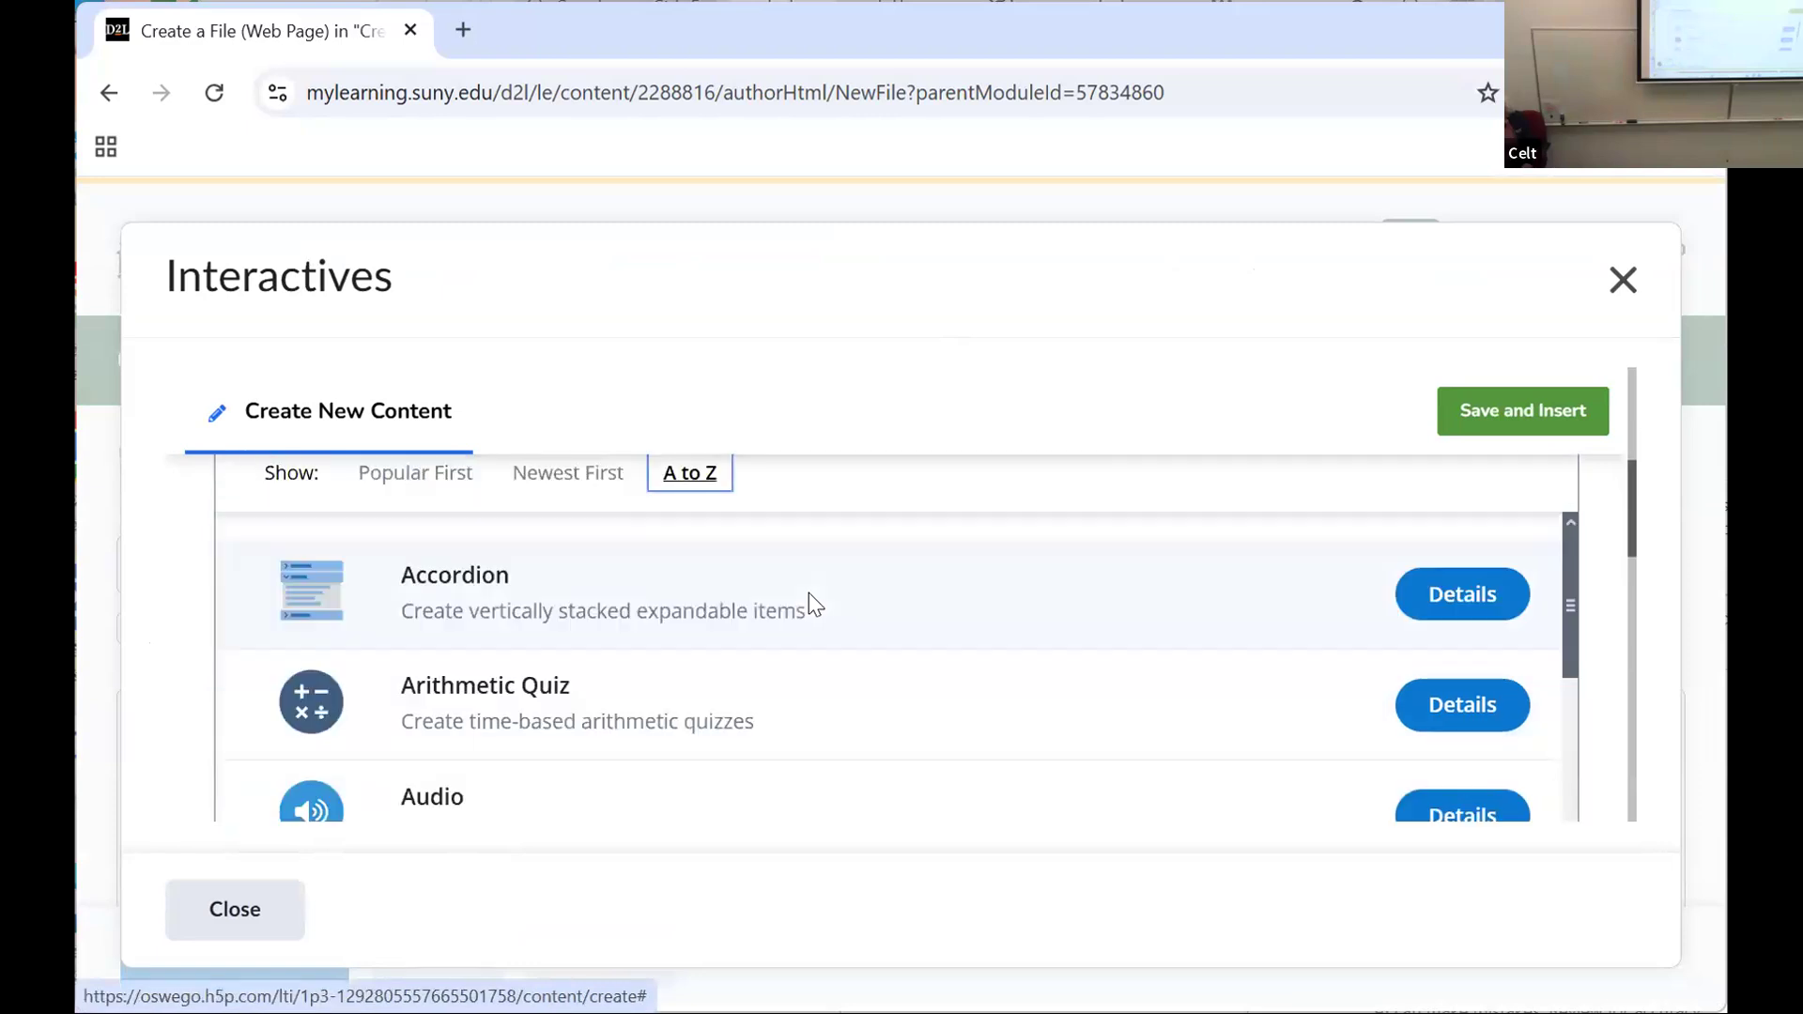
click(1445, 597)
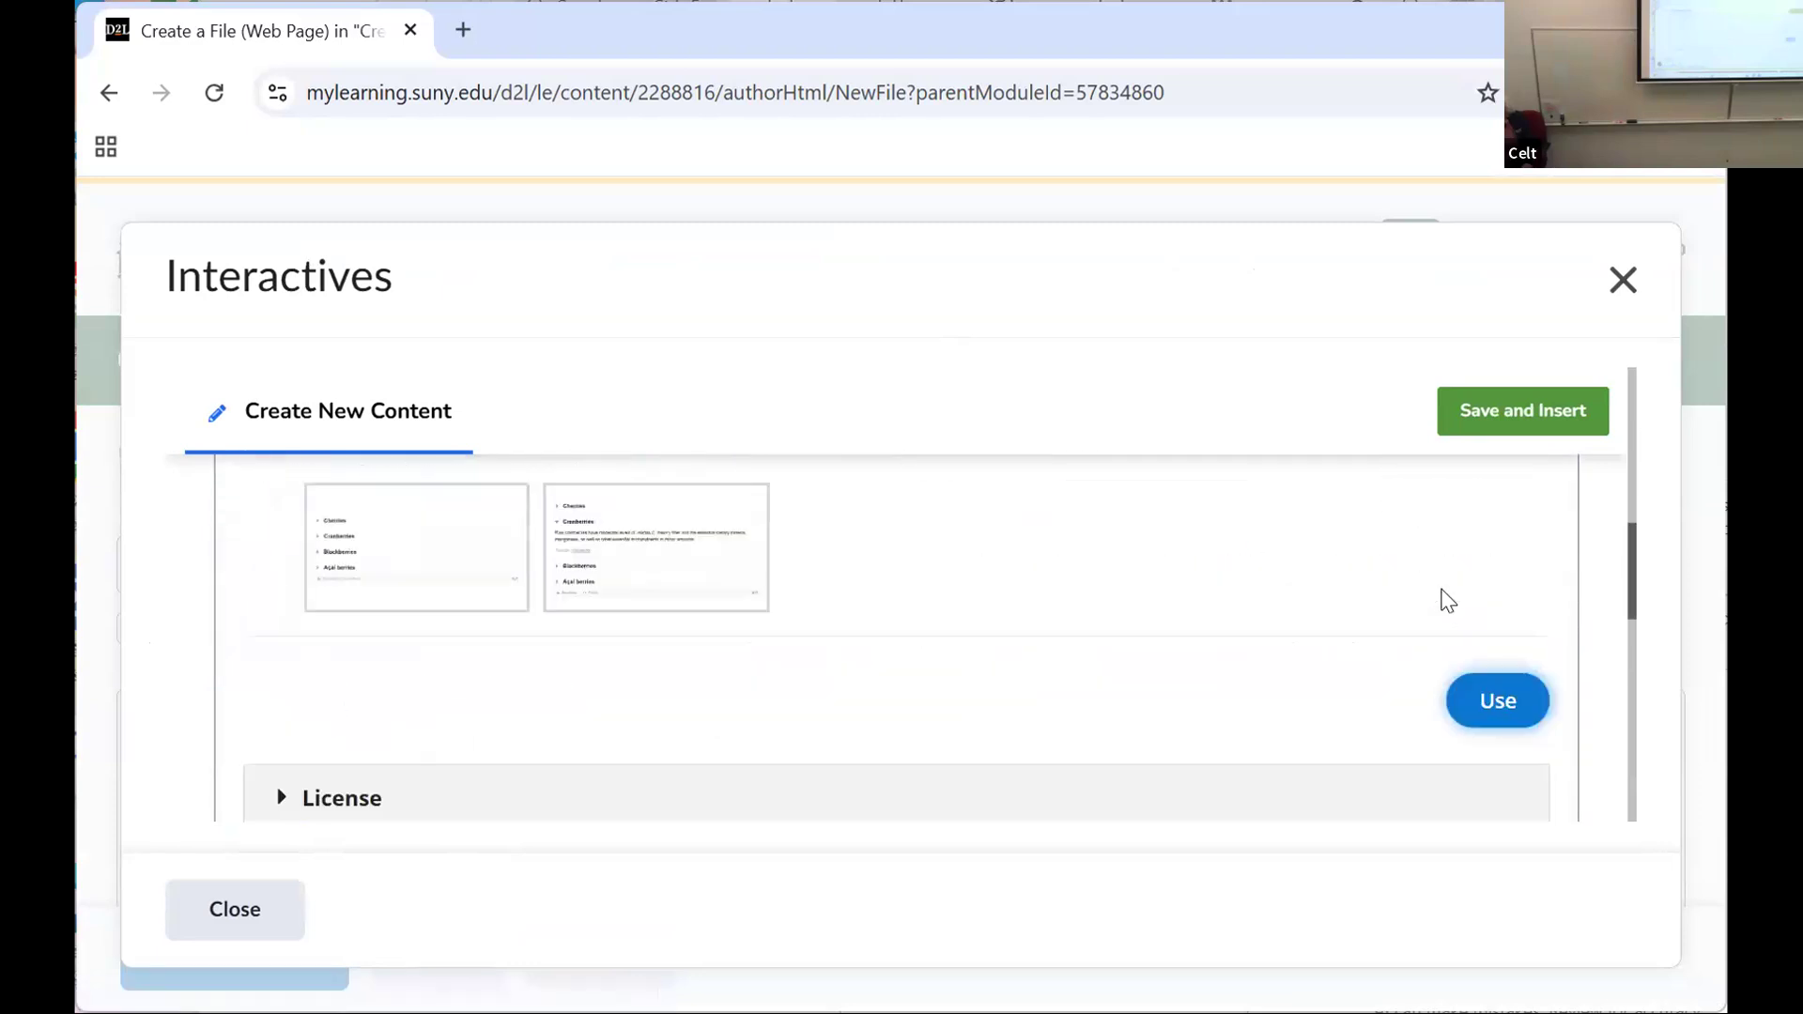
scroll(1086, 554, down, 2)
scroll(1084, 550, up, 2)
click(213, 907)
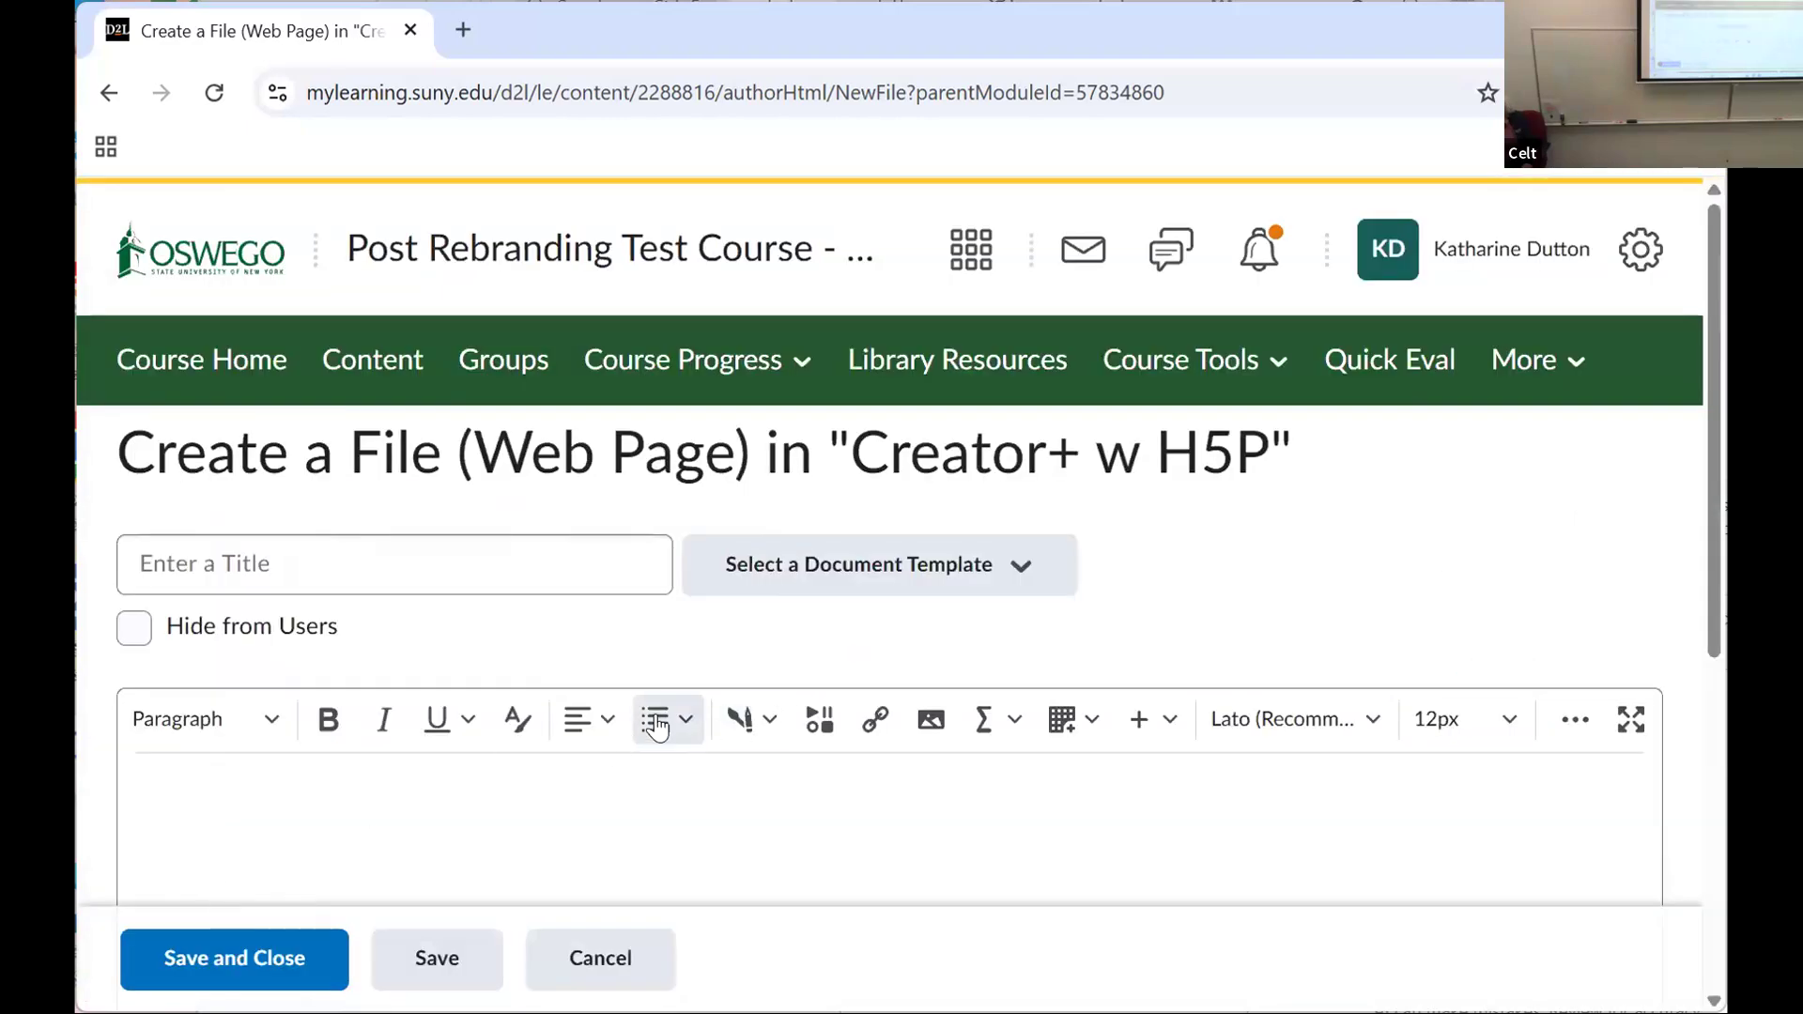
Step: Bring up the H5P view of the Interactives again and list the content types alphabetically
click(749, 725)
click(794, 657)
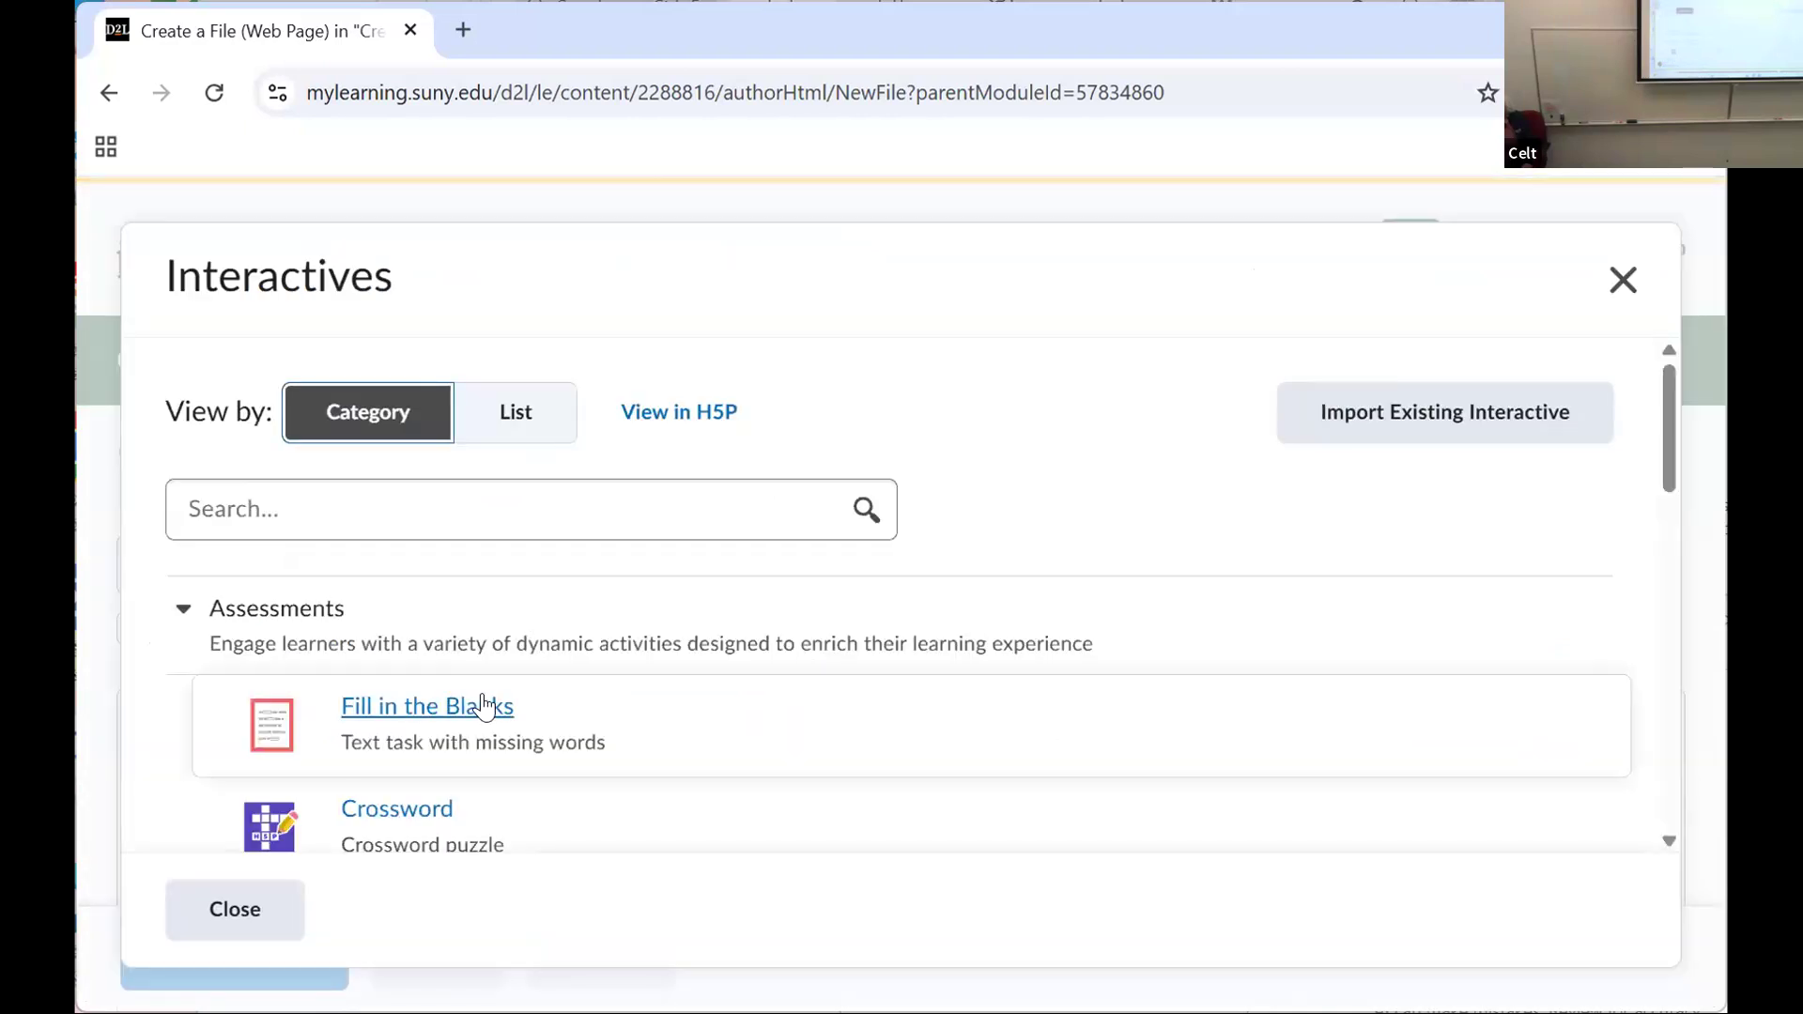
click(730, 431)
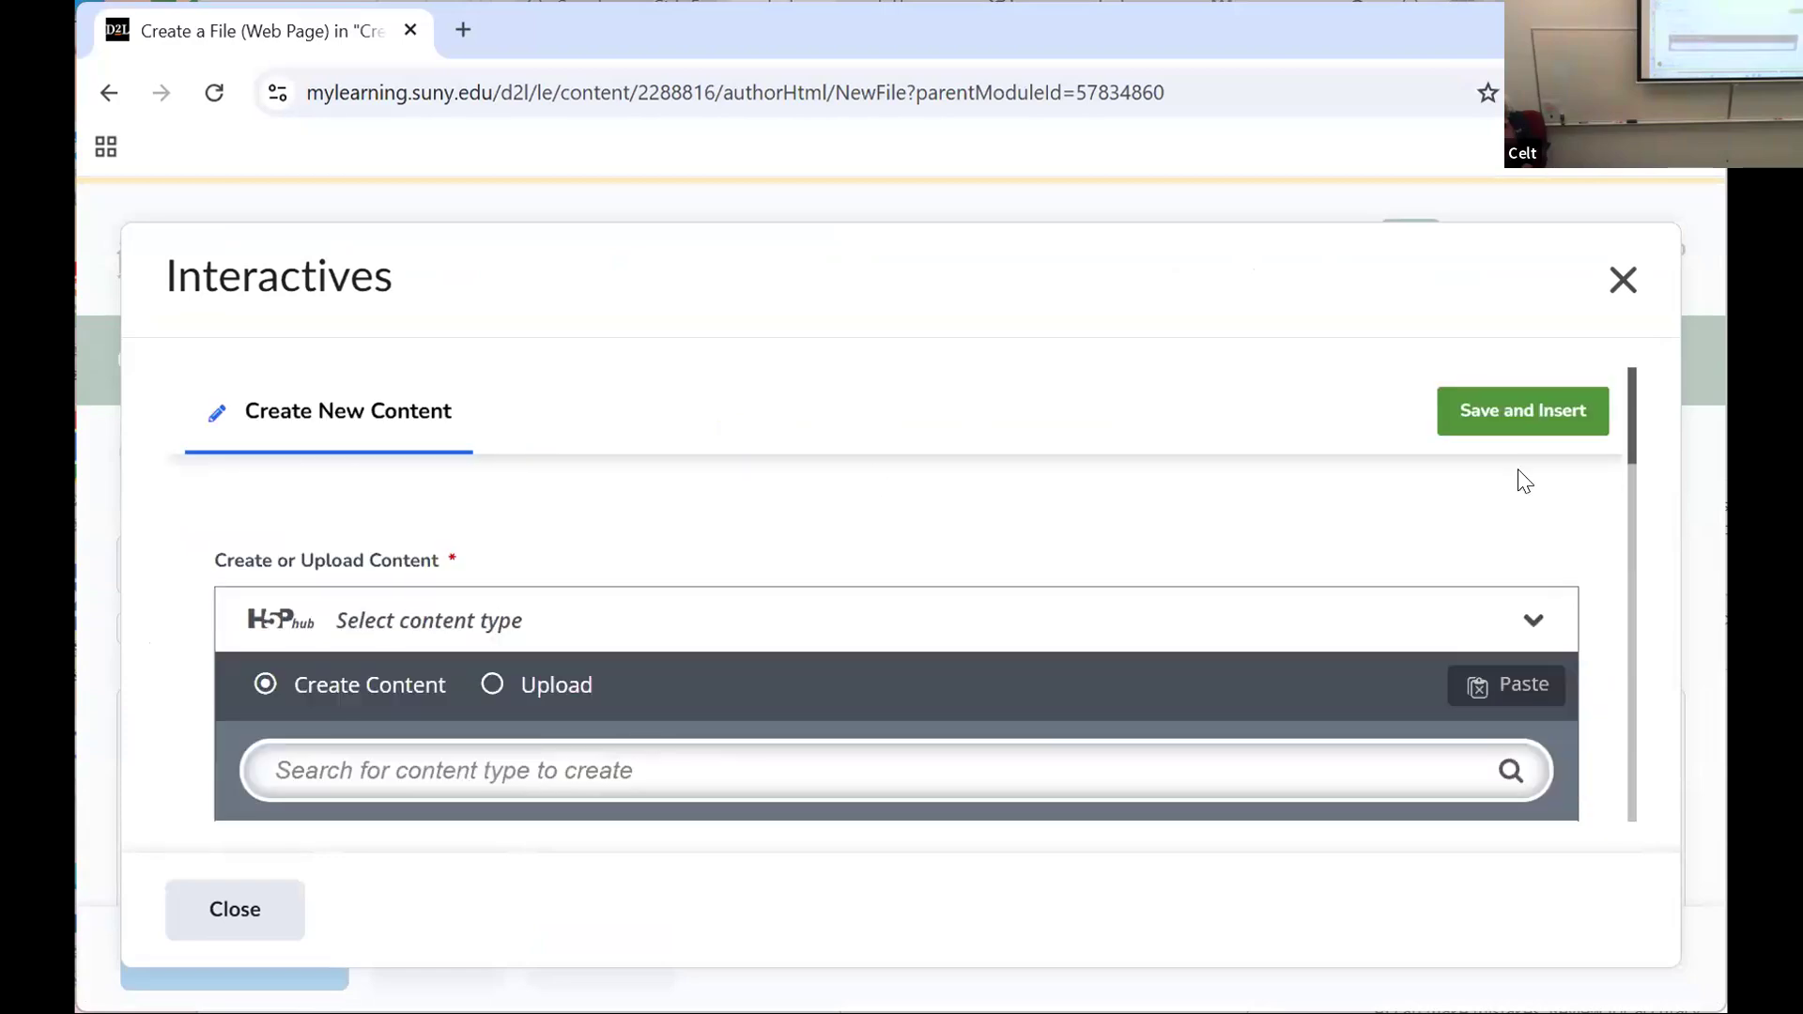
drag(1636, 436, 1635, 495)
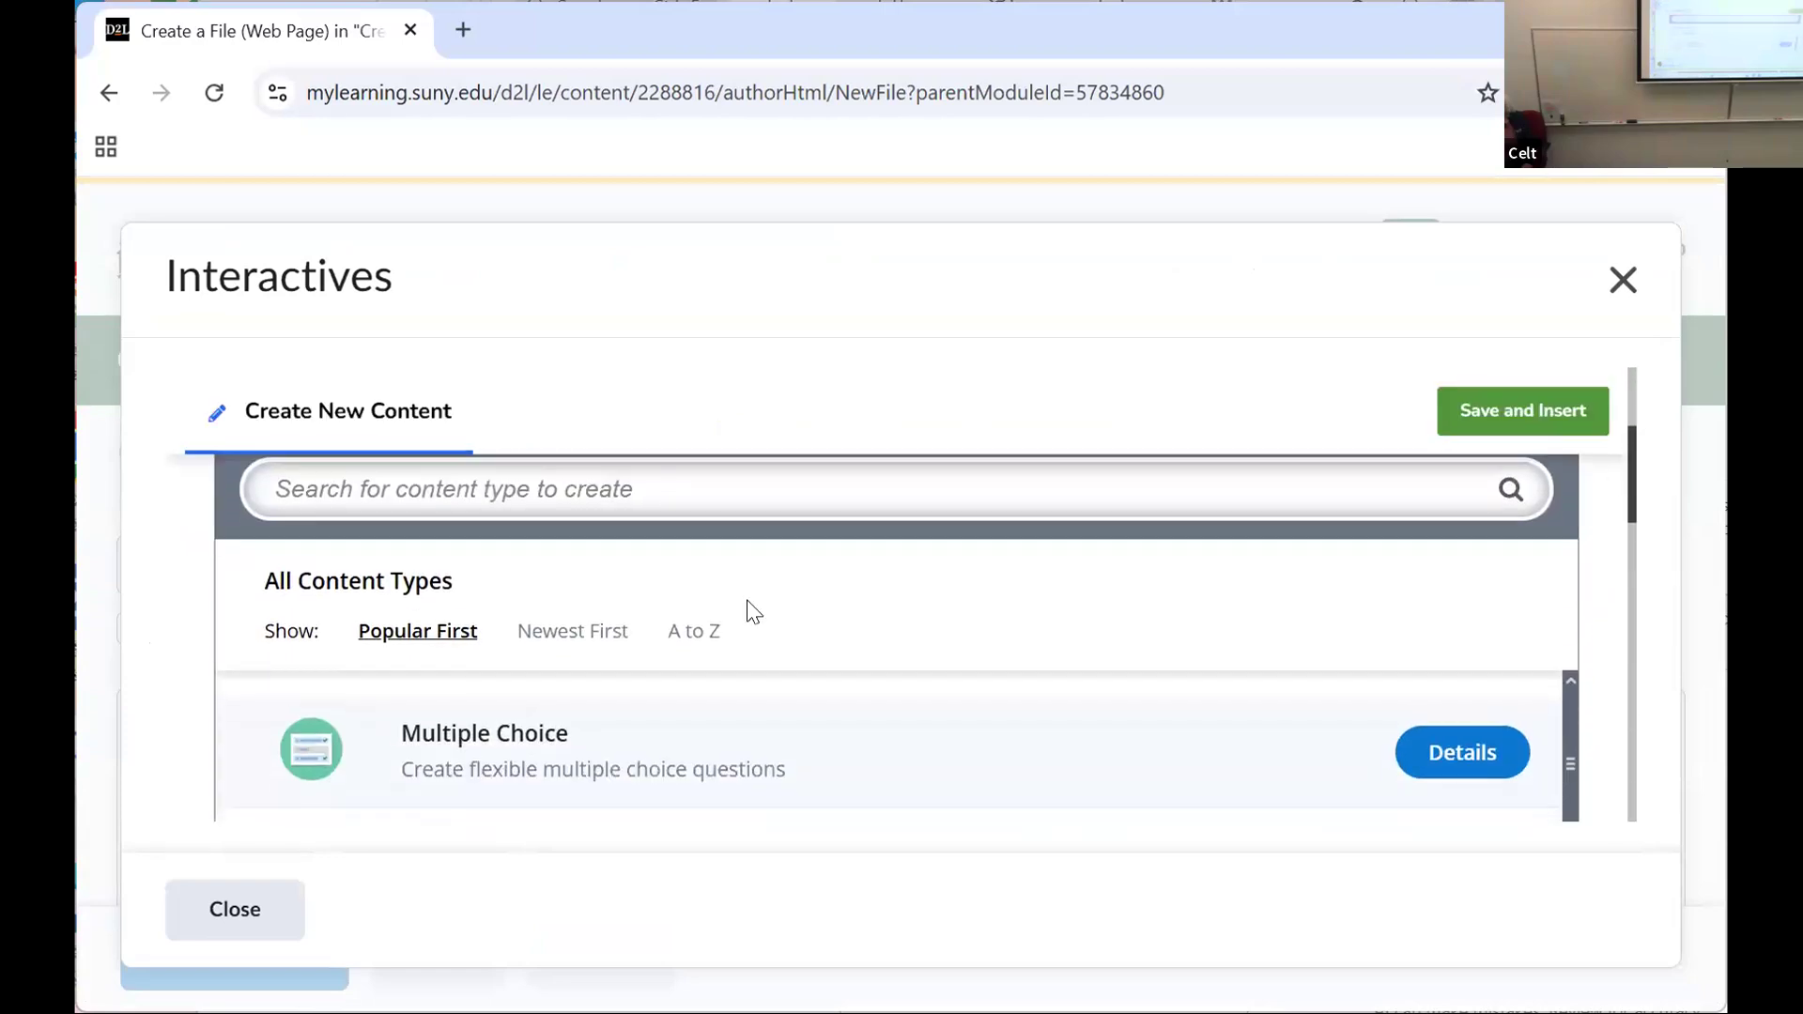
click(675, 638)
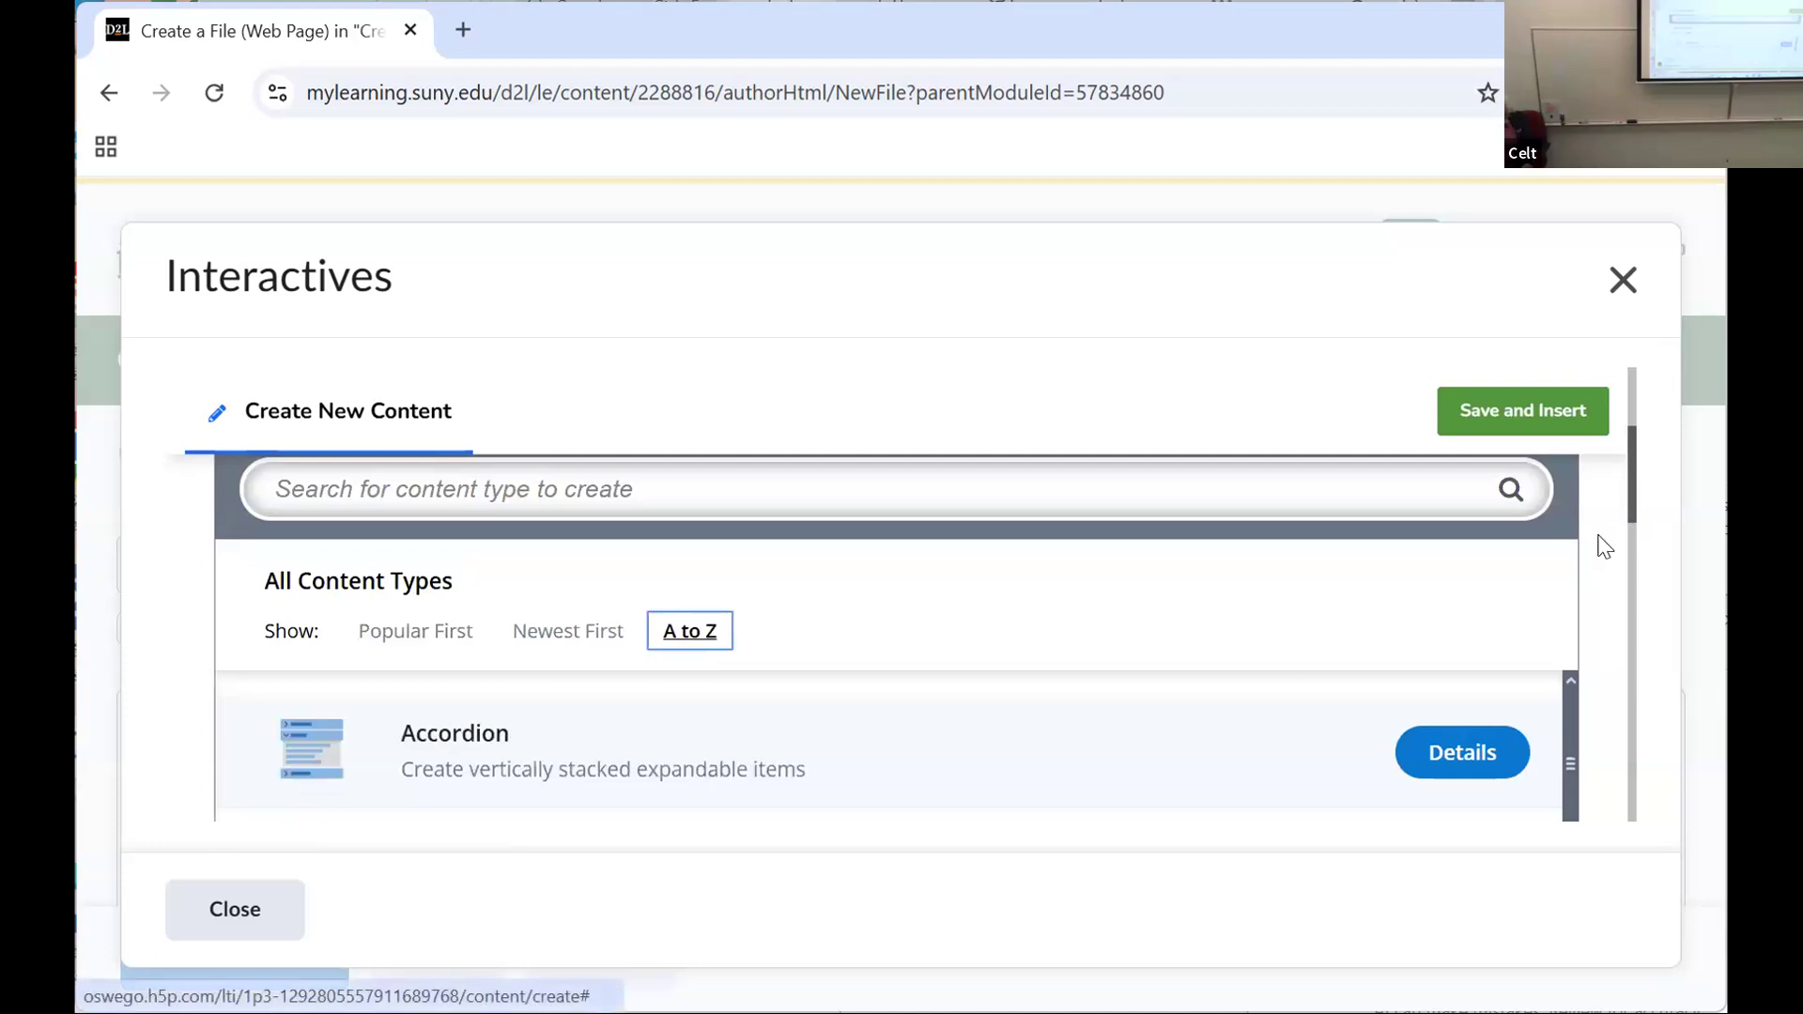
Step: Choose the Branching Scenario content type and open its editor in a new tab
drag(1639, 469, 1641, 586)
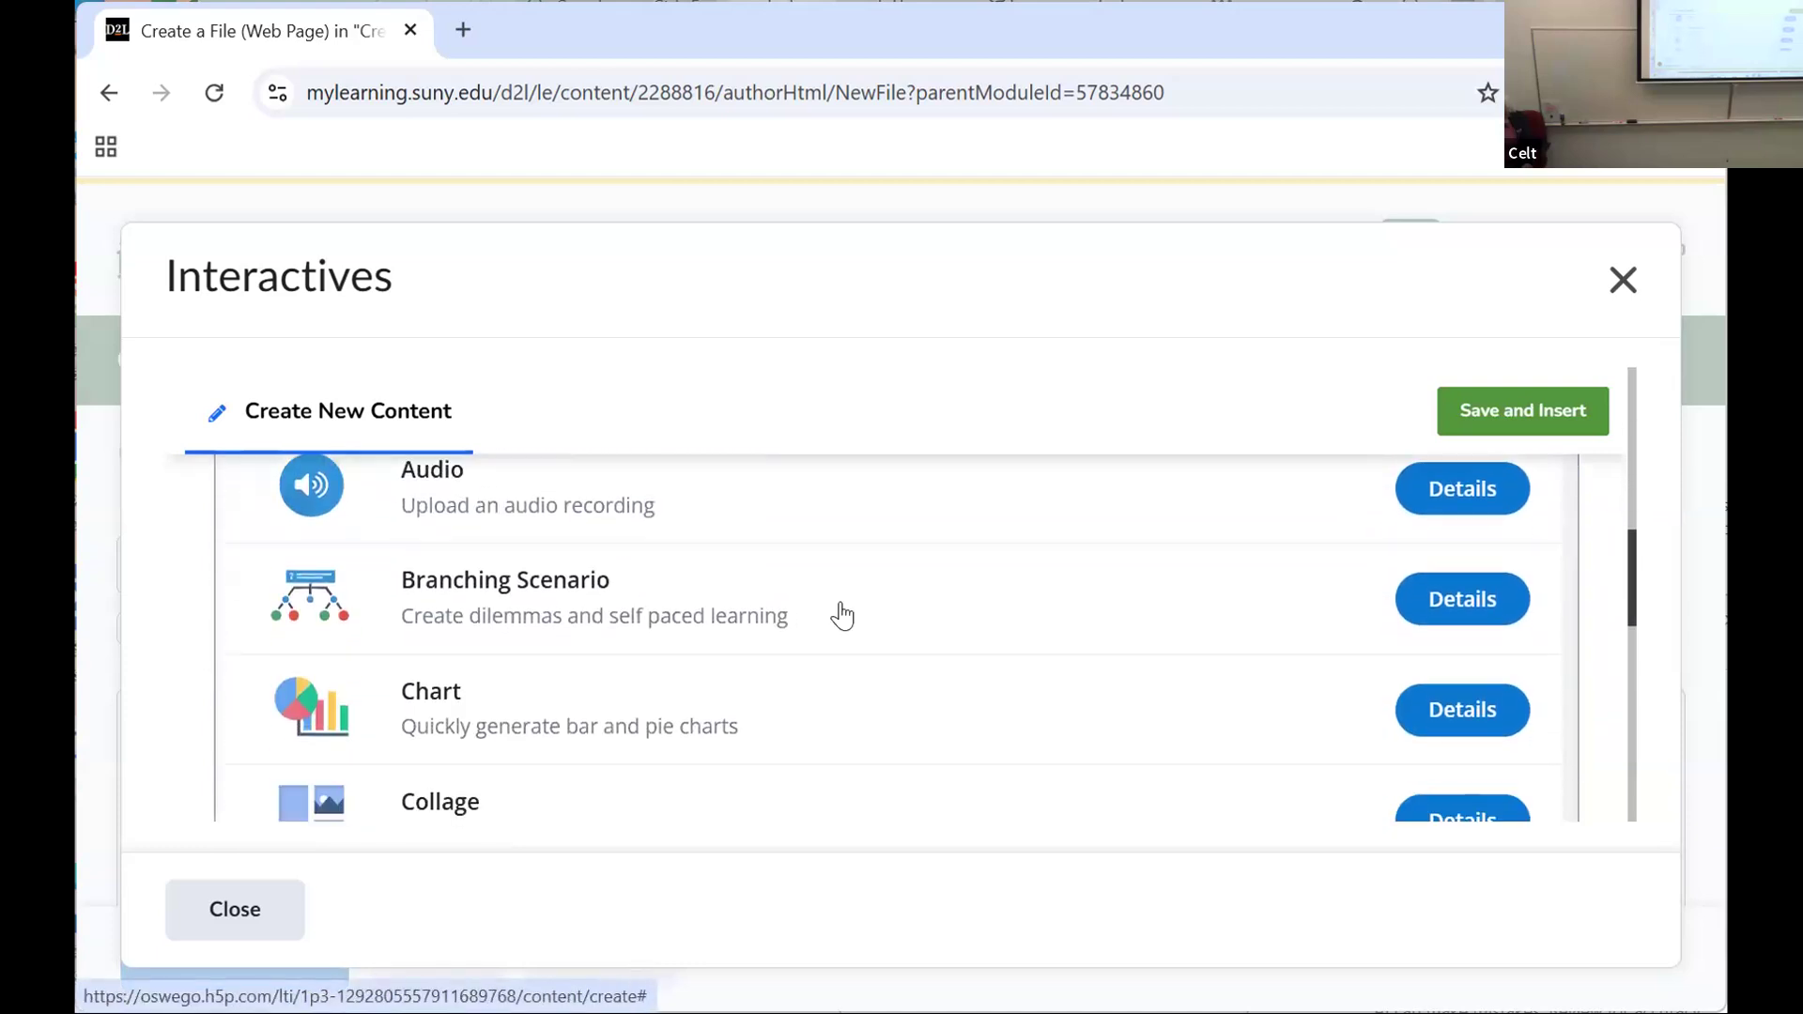
click(560, 581)
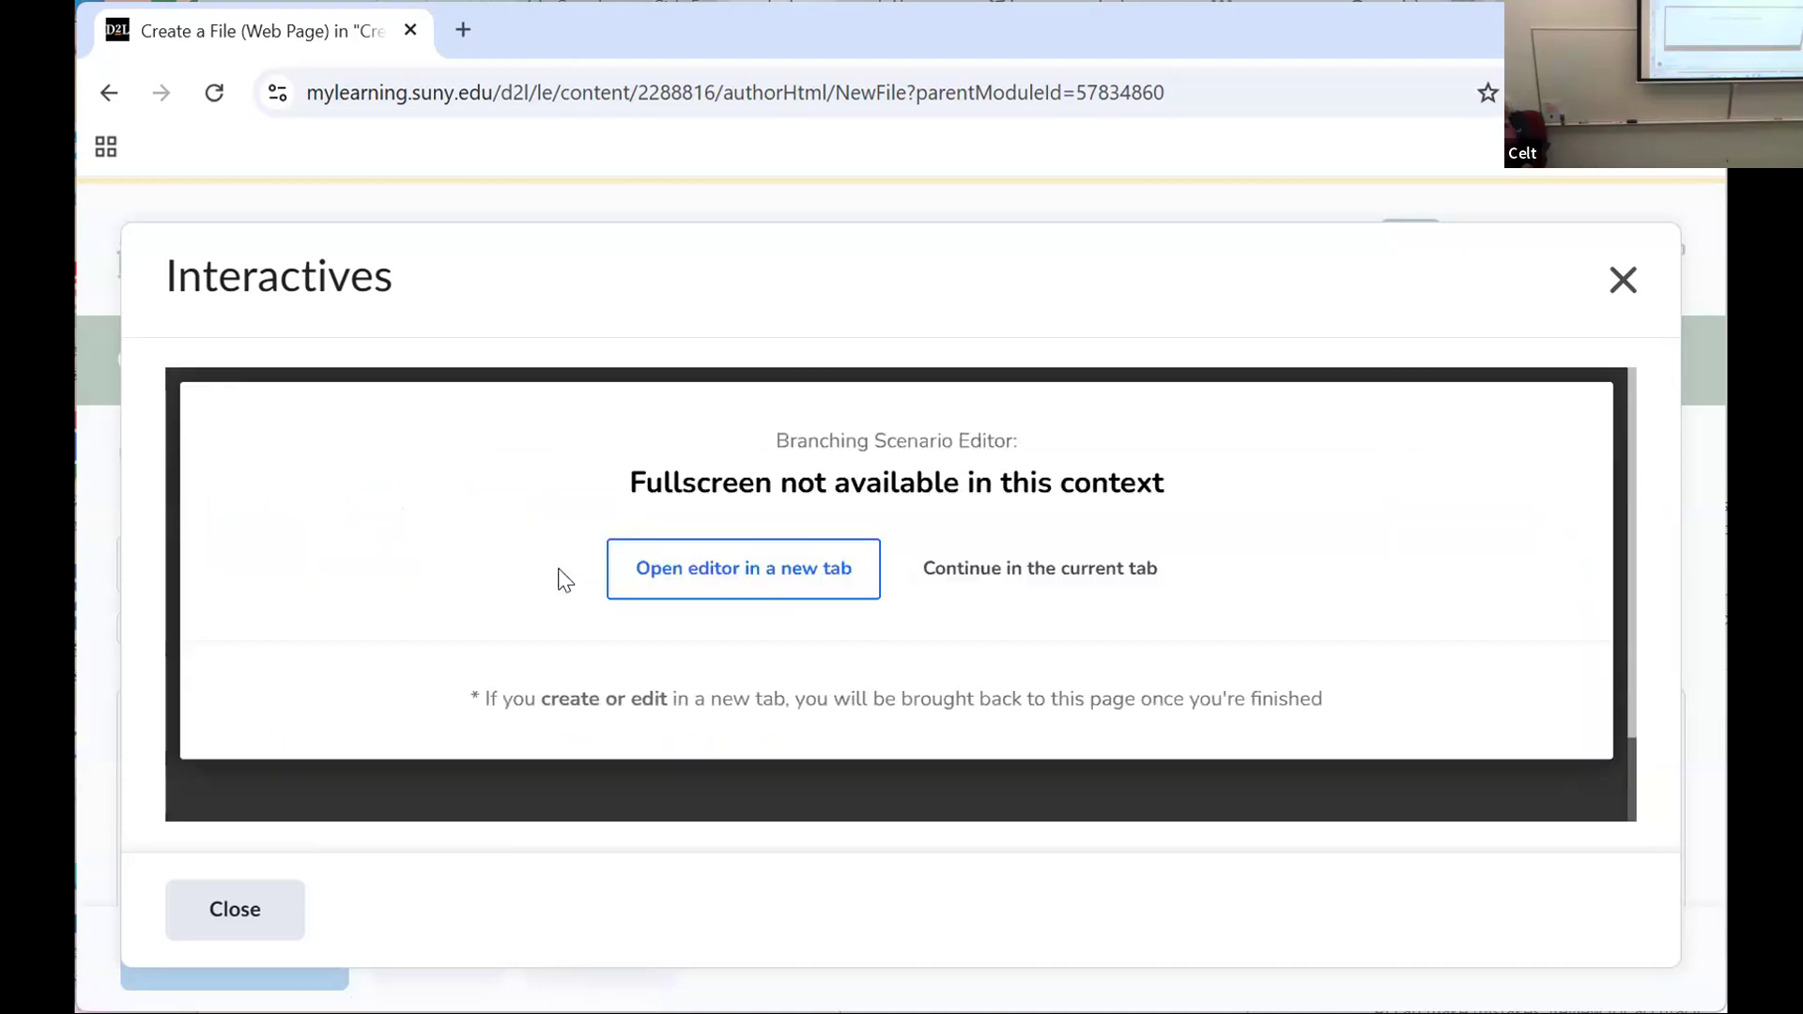
click(808, 563)
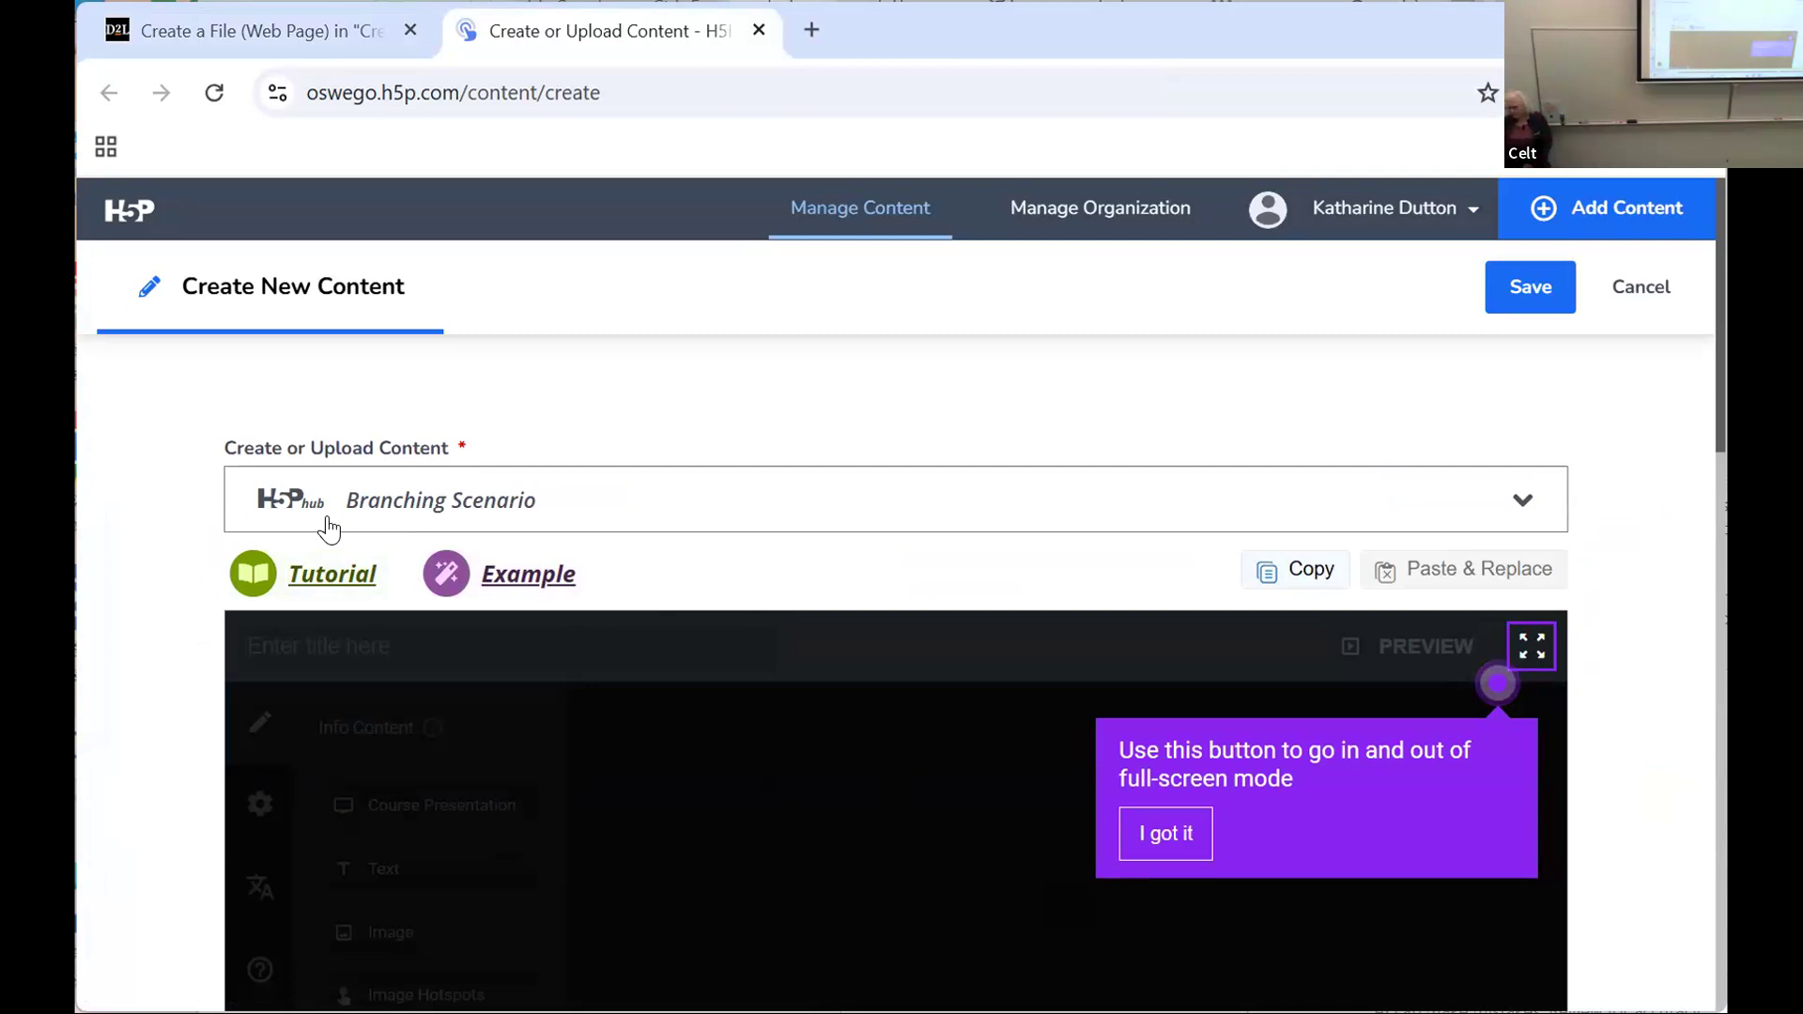
Step: Open the Branching Scenario example, start the Home Visit game, and examine its Introduction and How it works pages
click(523, 574)
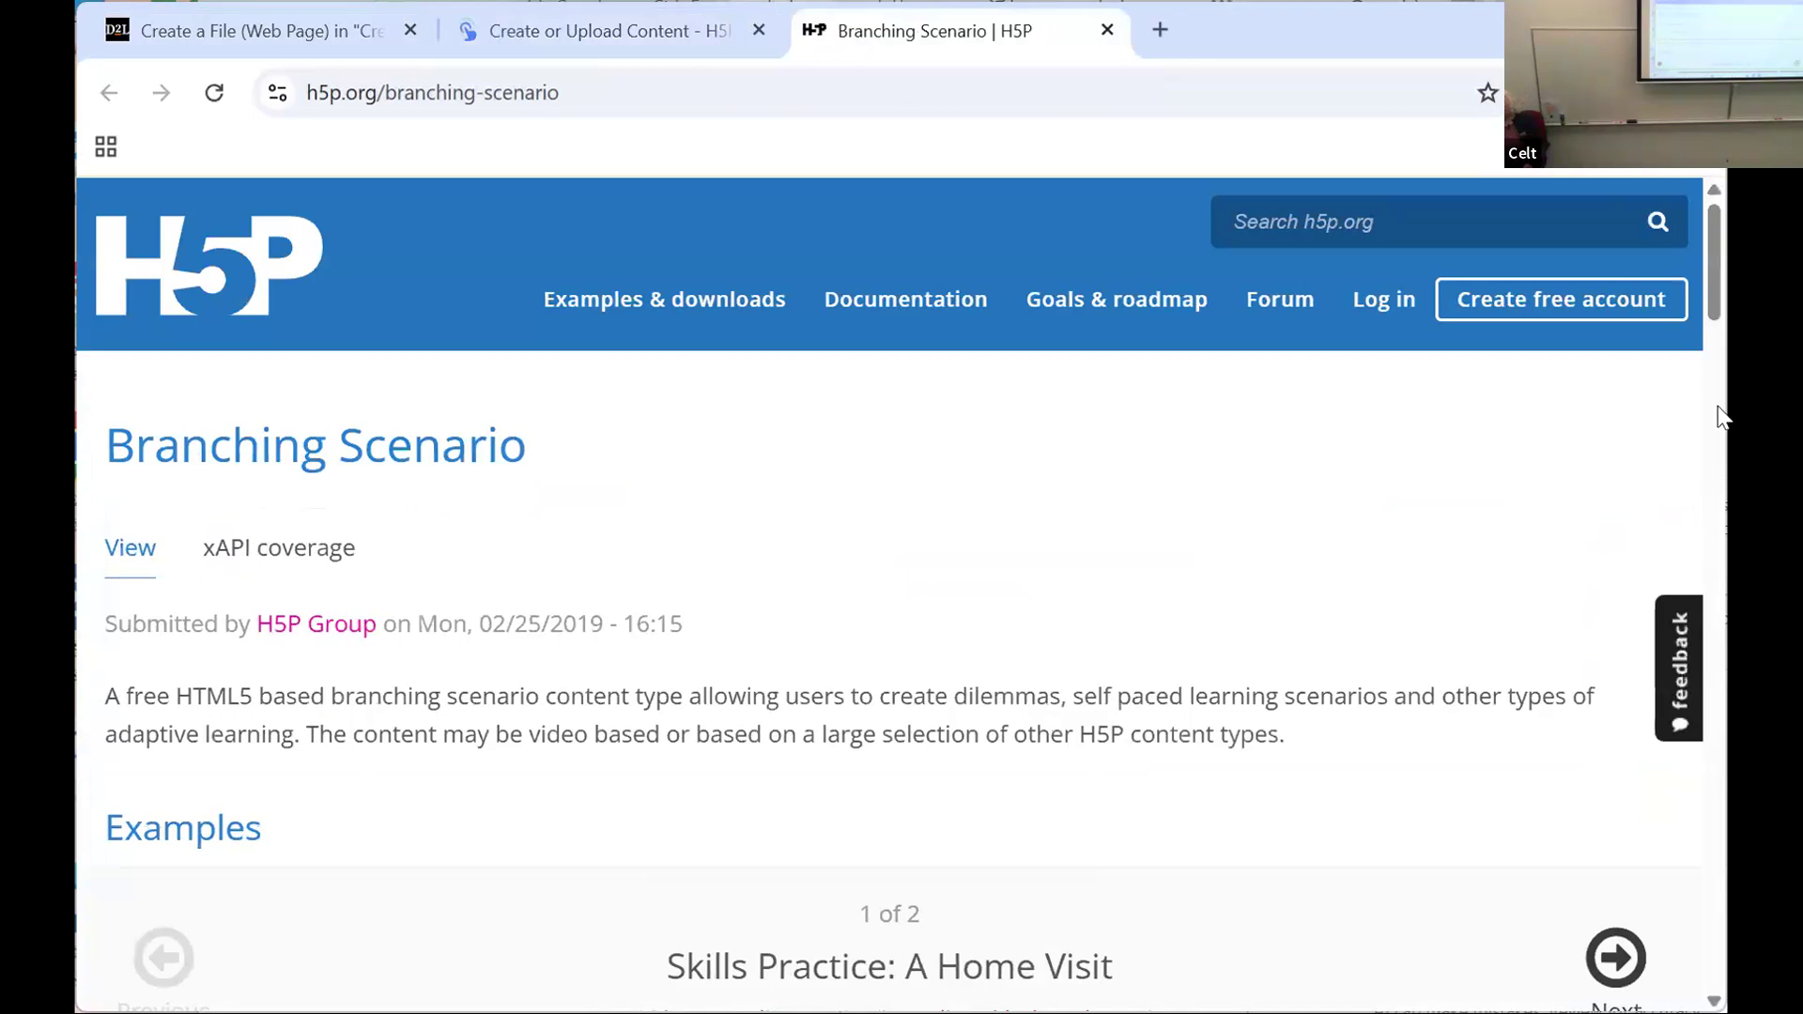
drag(1716, 297, 1728, 428)
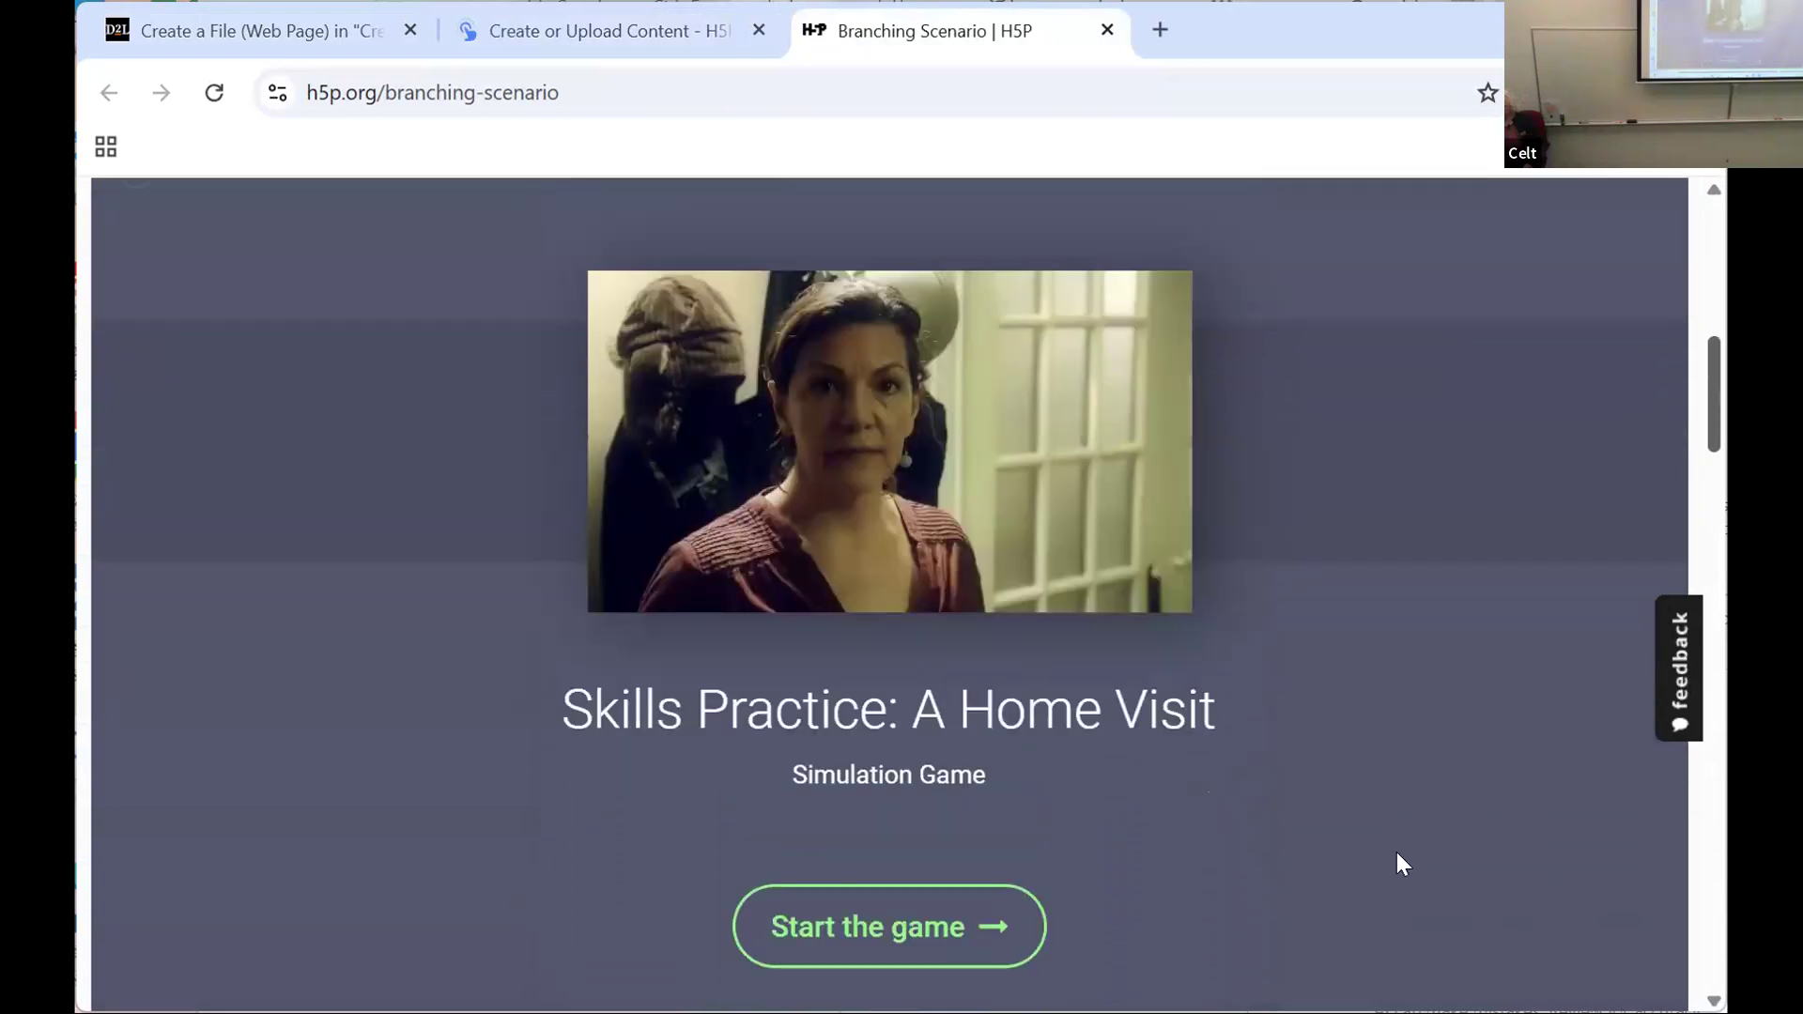
click(872, 928)
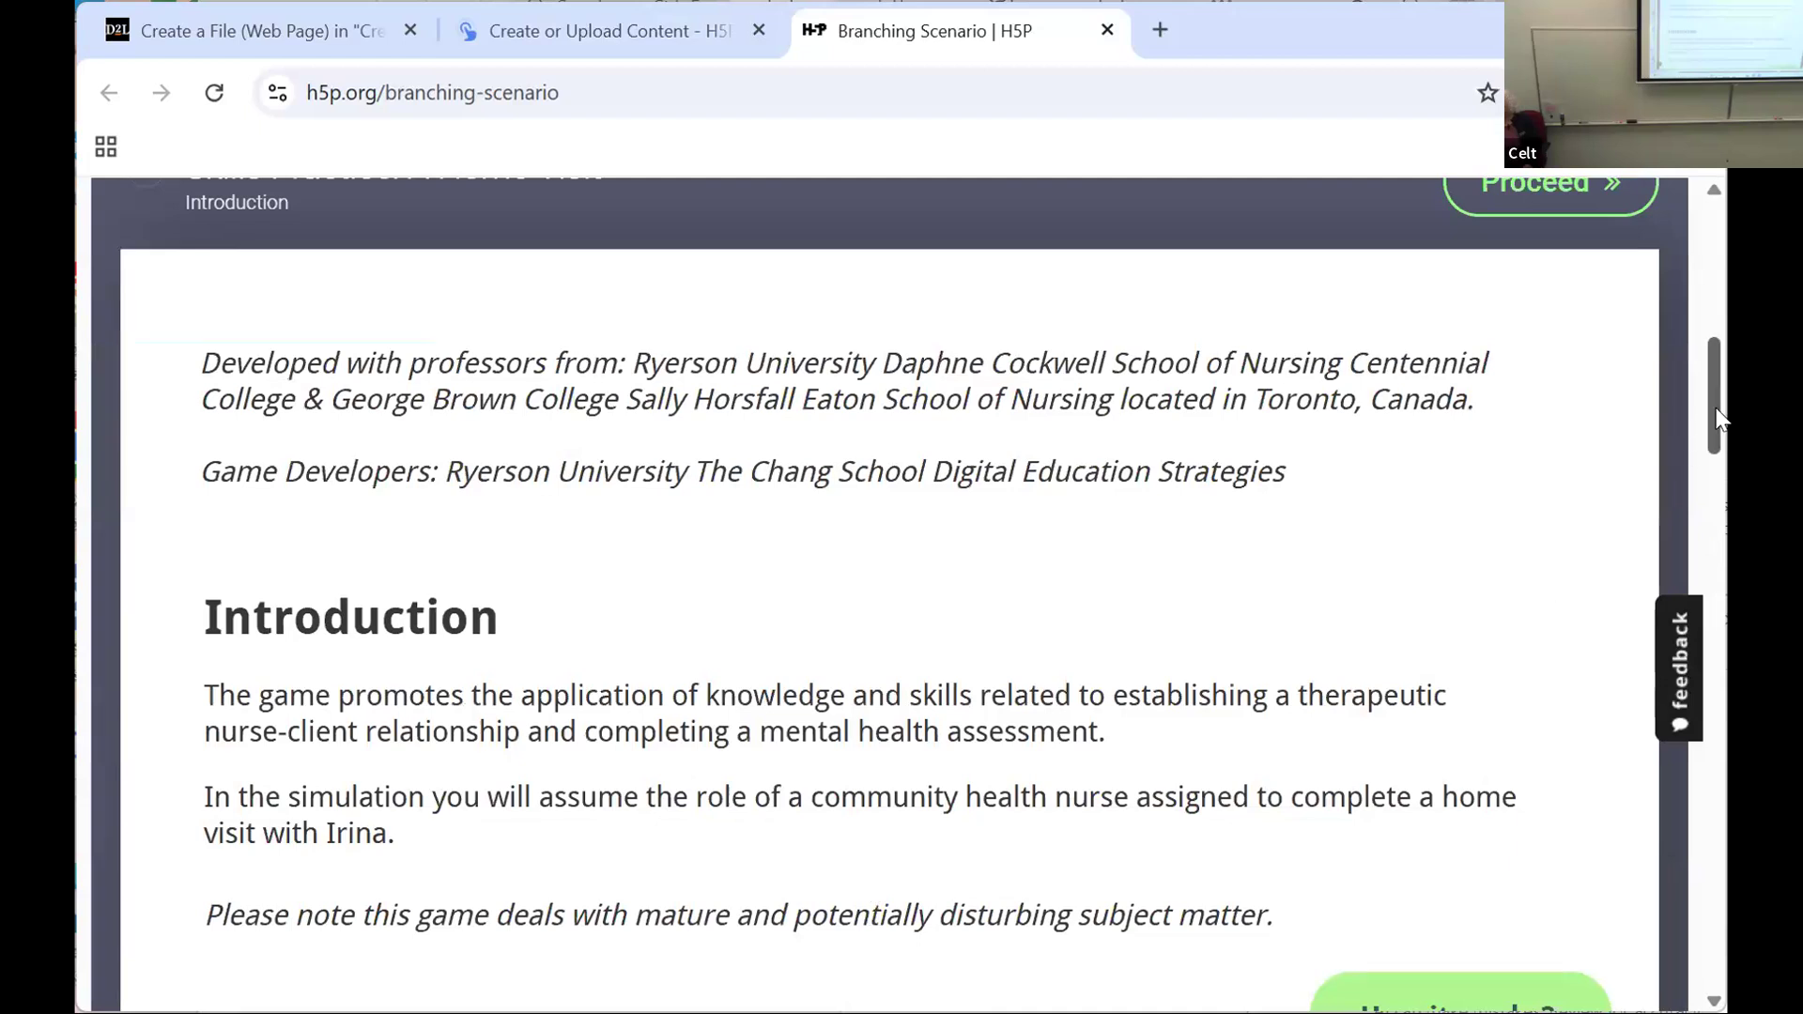
drag(1711, 412, 1727, 500)
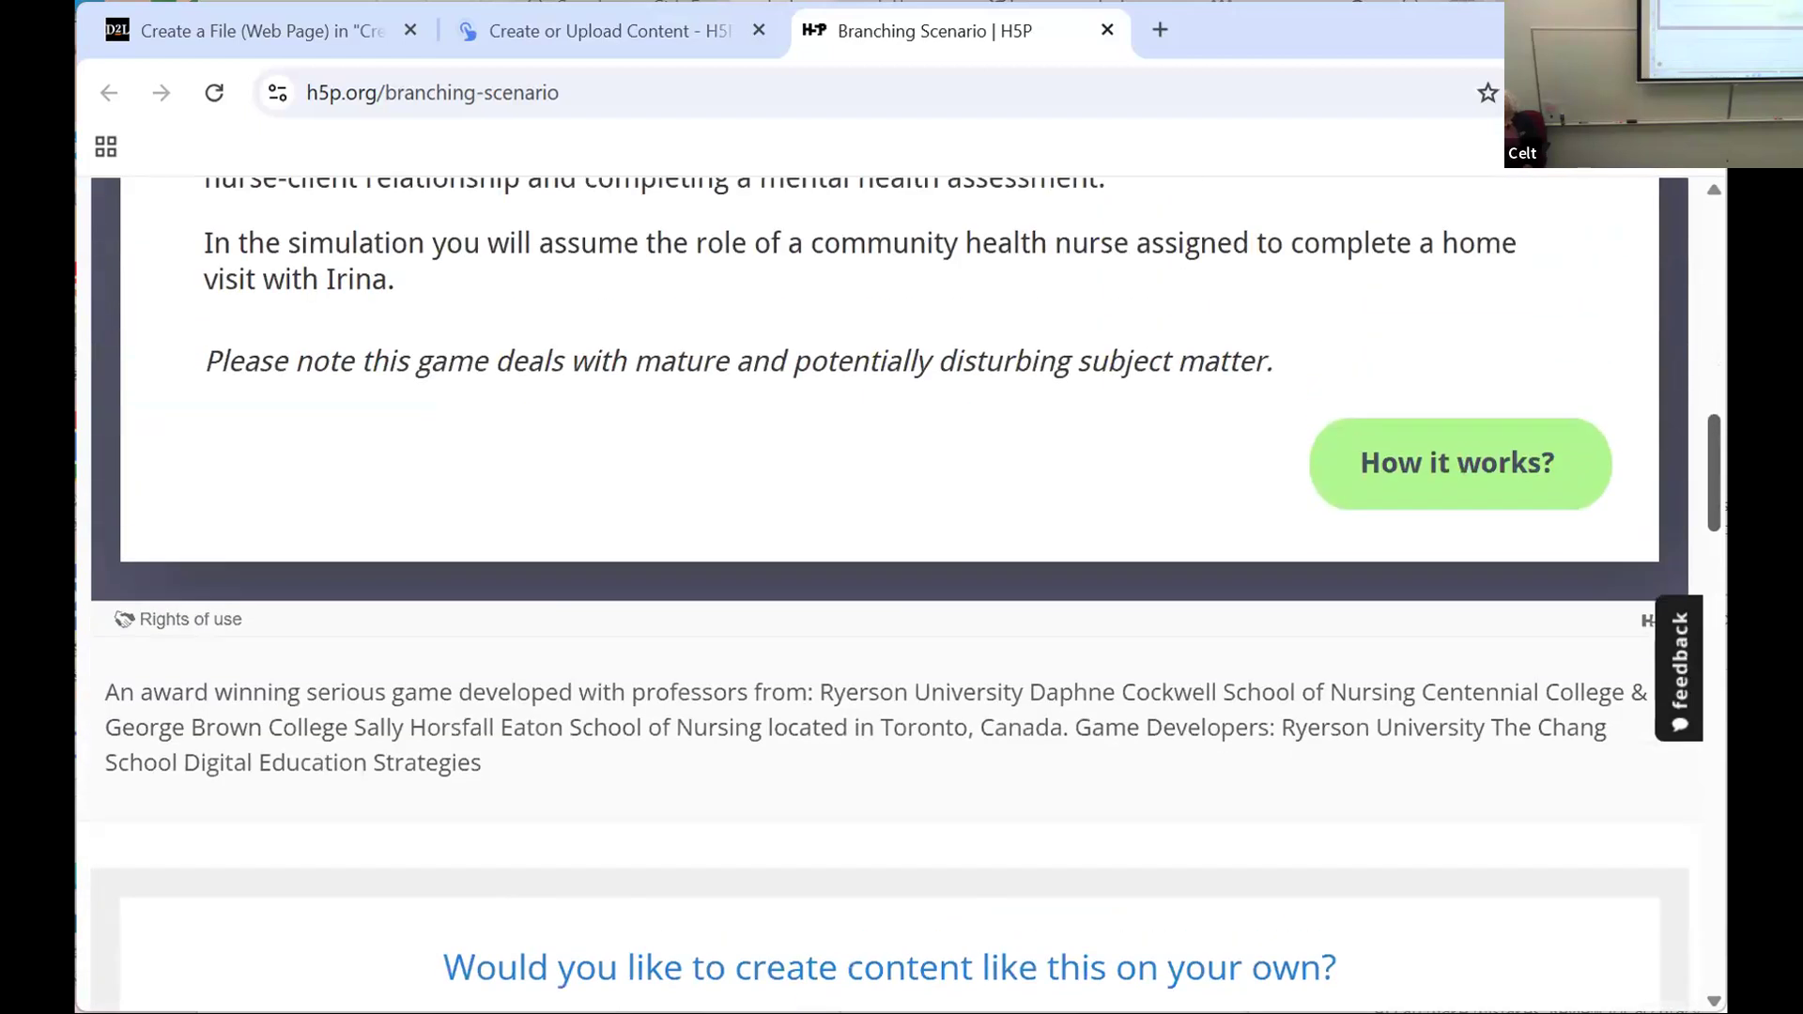
click(1462, 459)
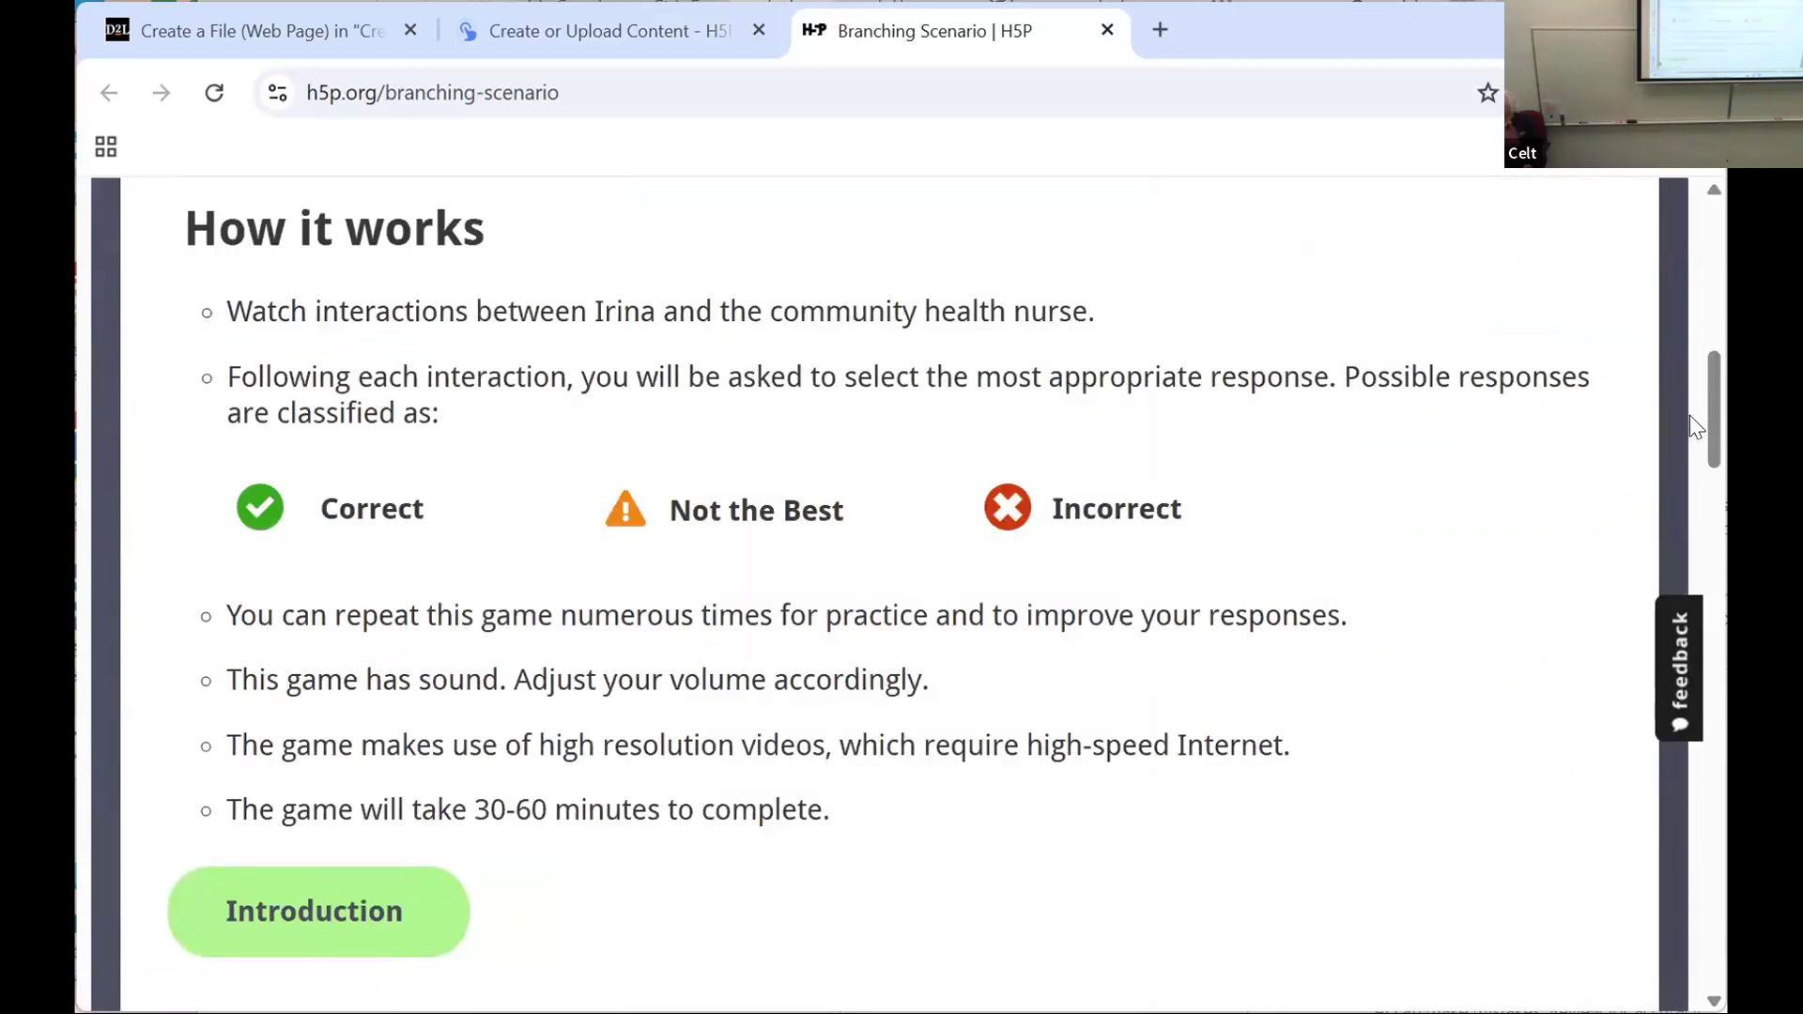
click(280, 922)
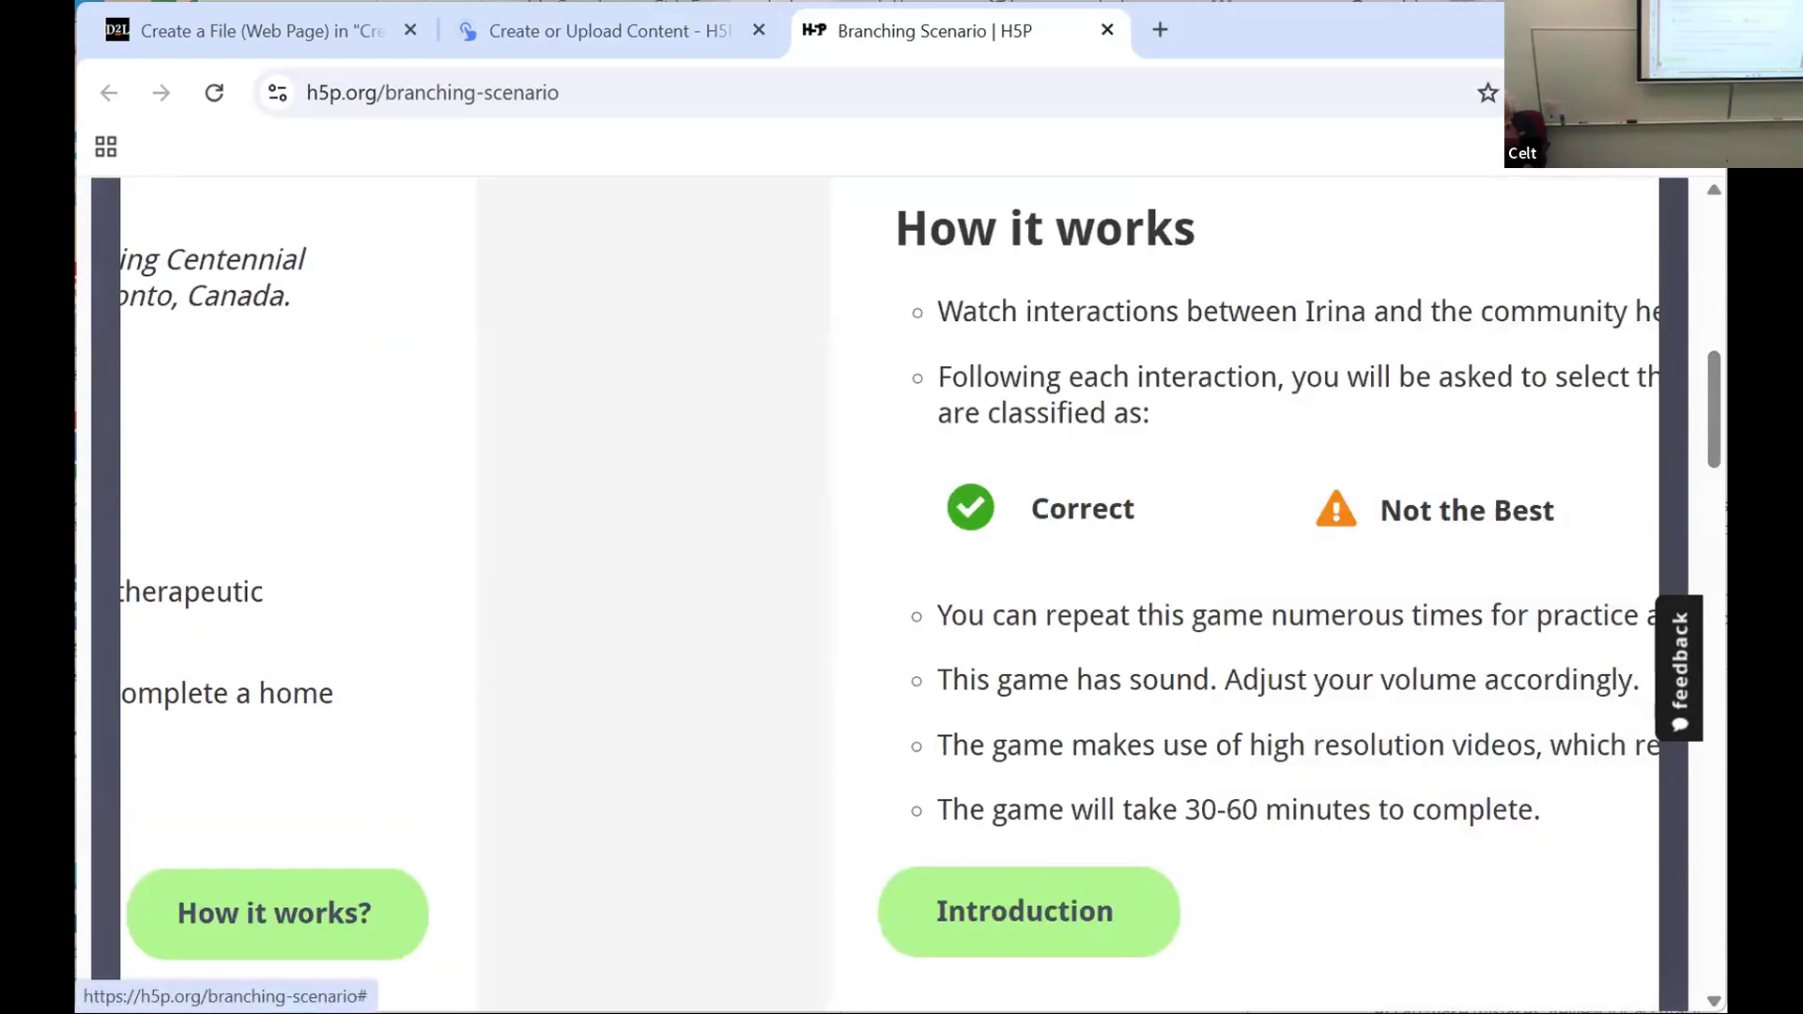
drag(1712, 421, 1711, 579)
Step: View the H5P trial registration and login pages from the example, accepting cookies, and close that tab
click(898, 368)
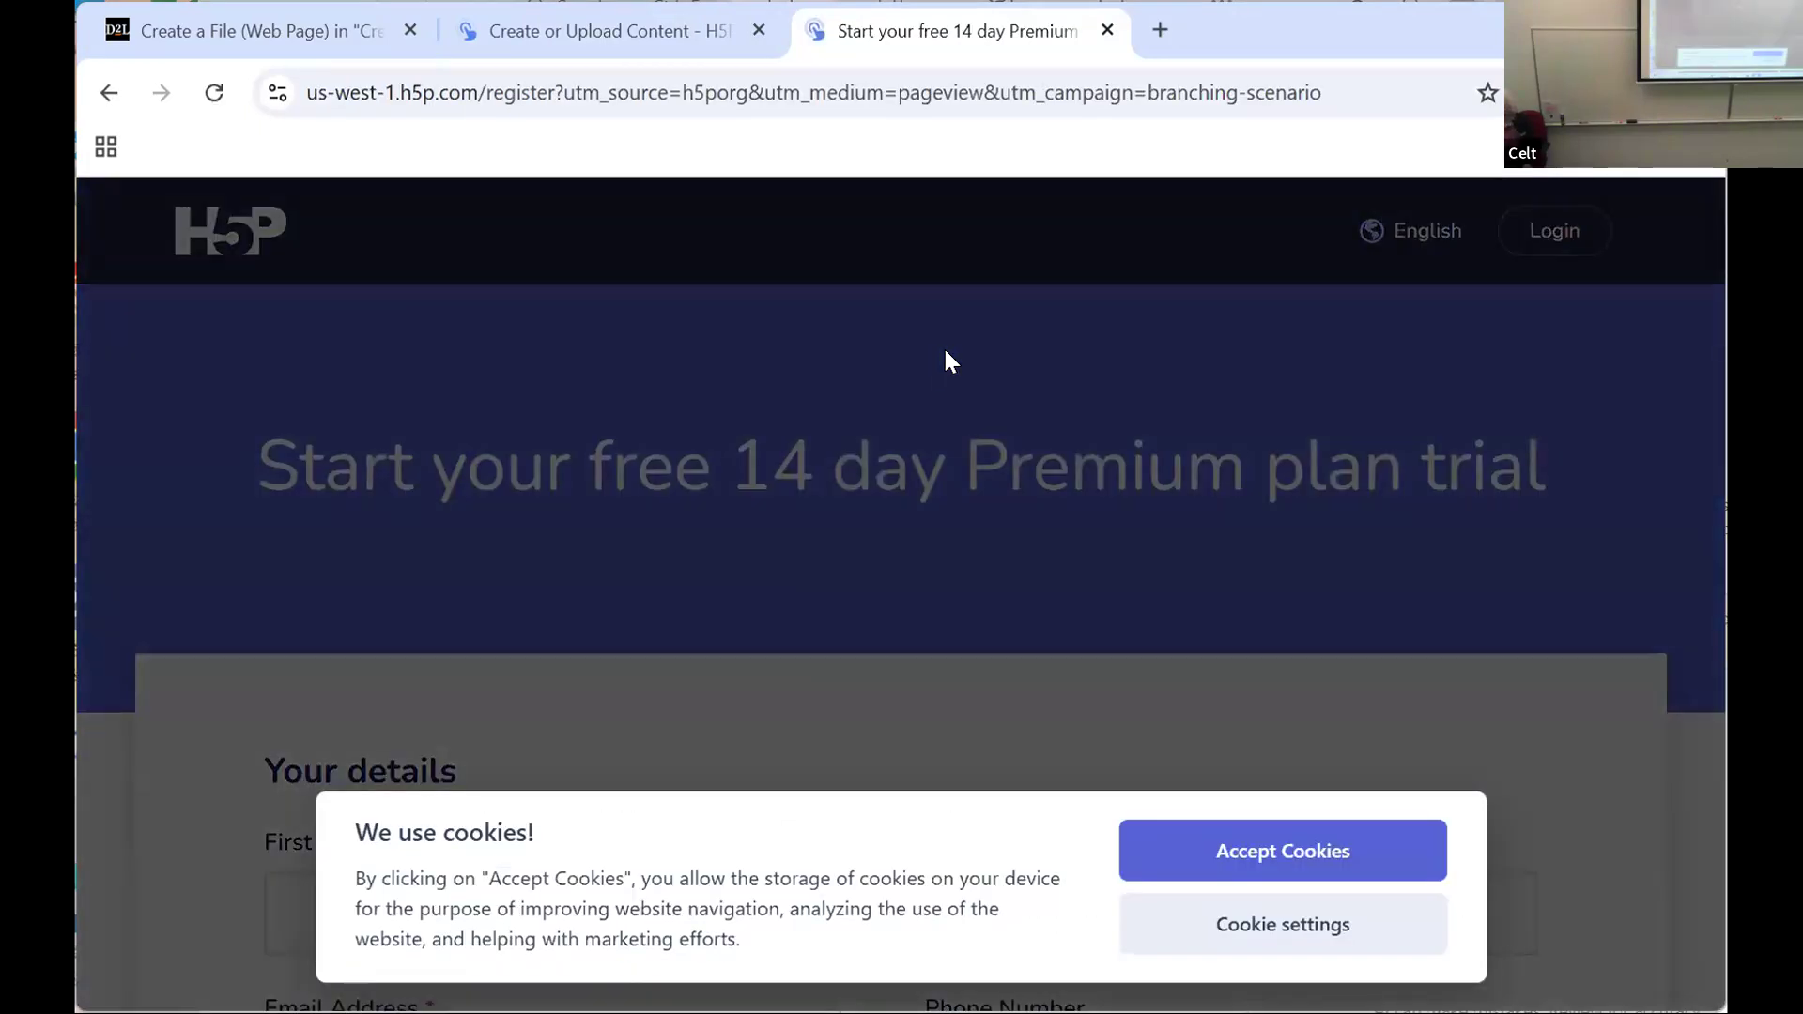
click(1256, 850)
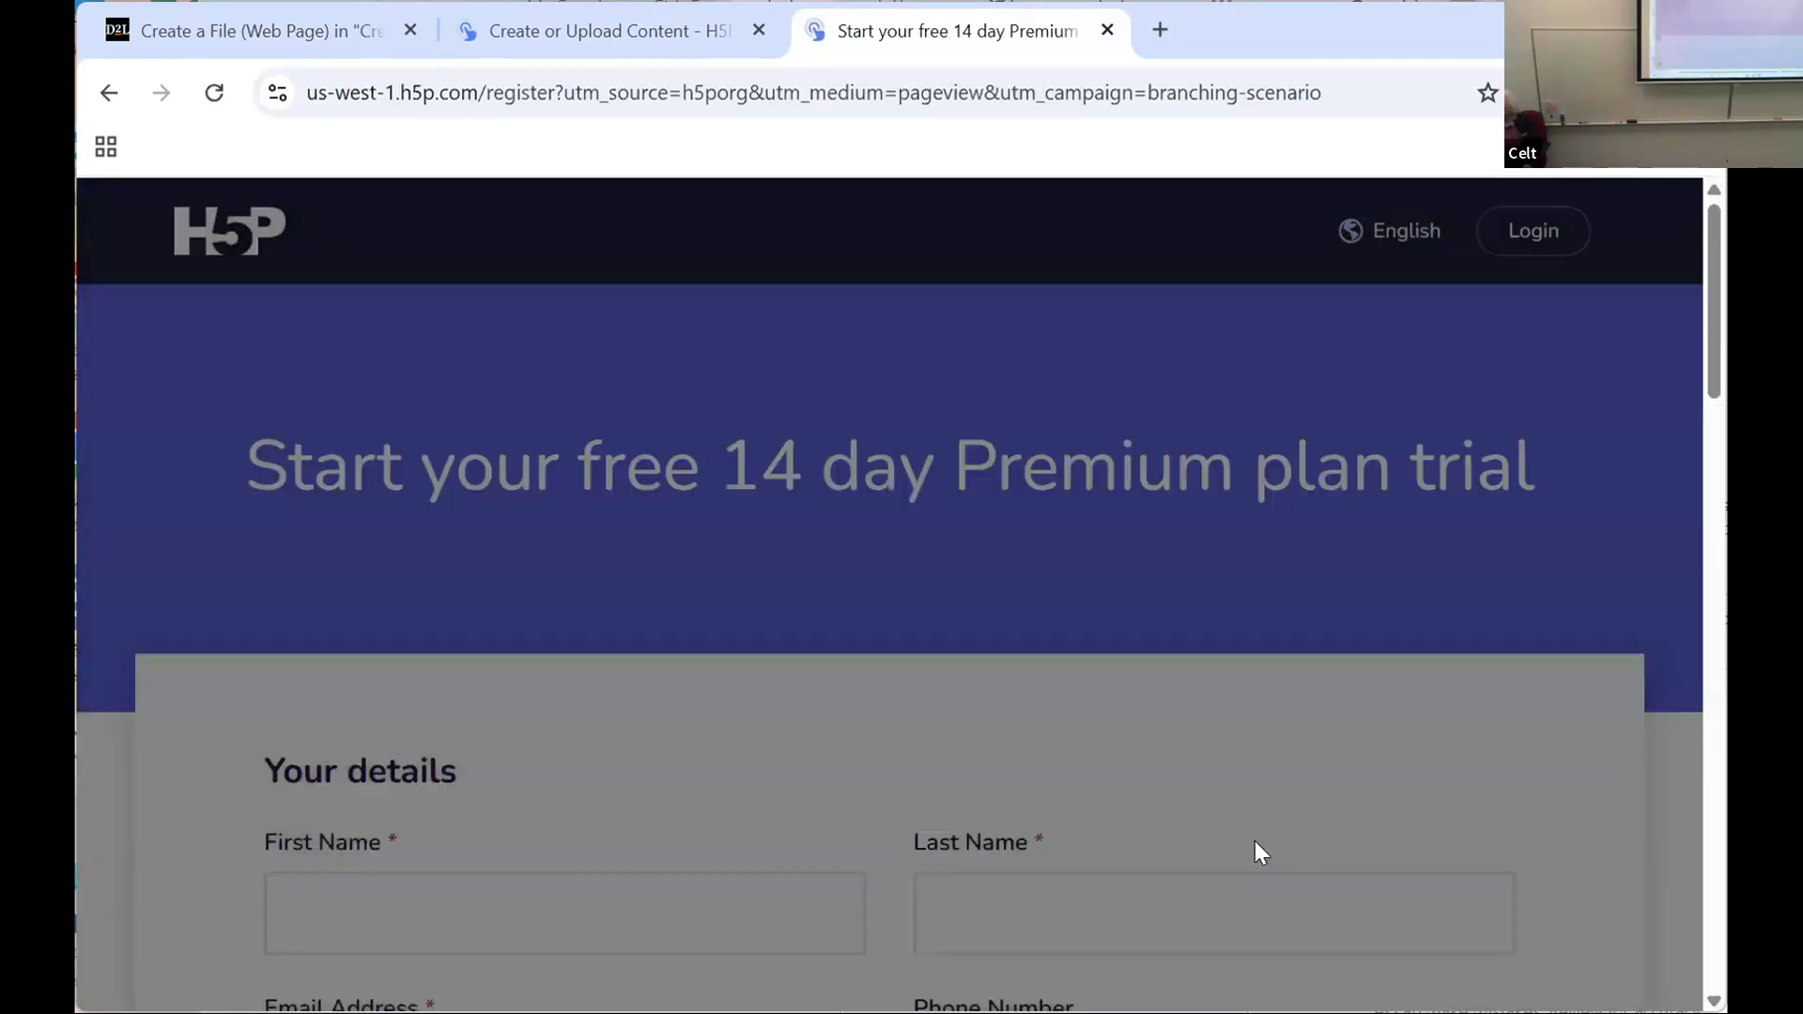
scroll(1260, 774, down, 2)
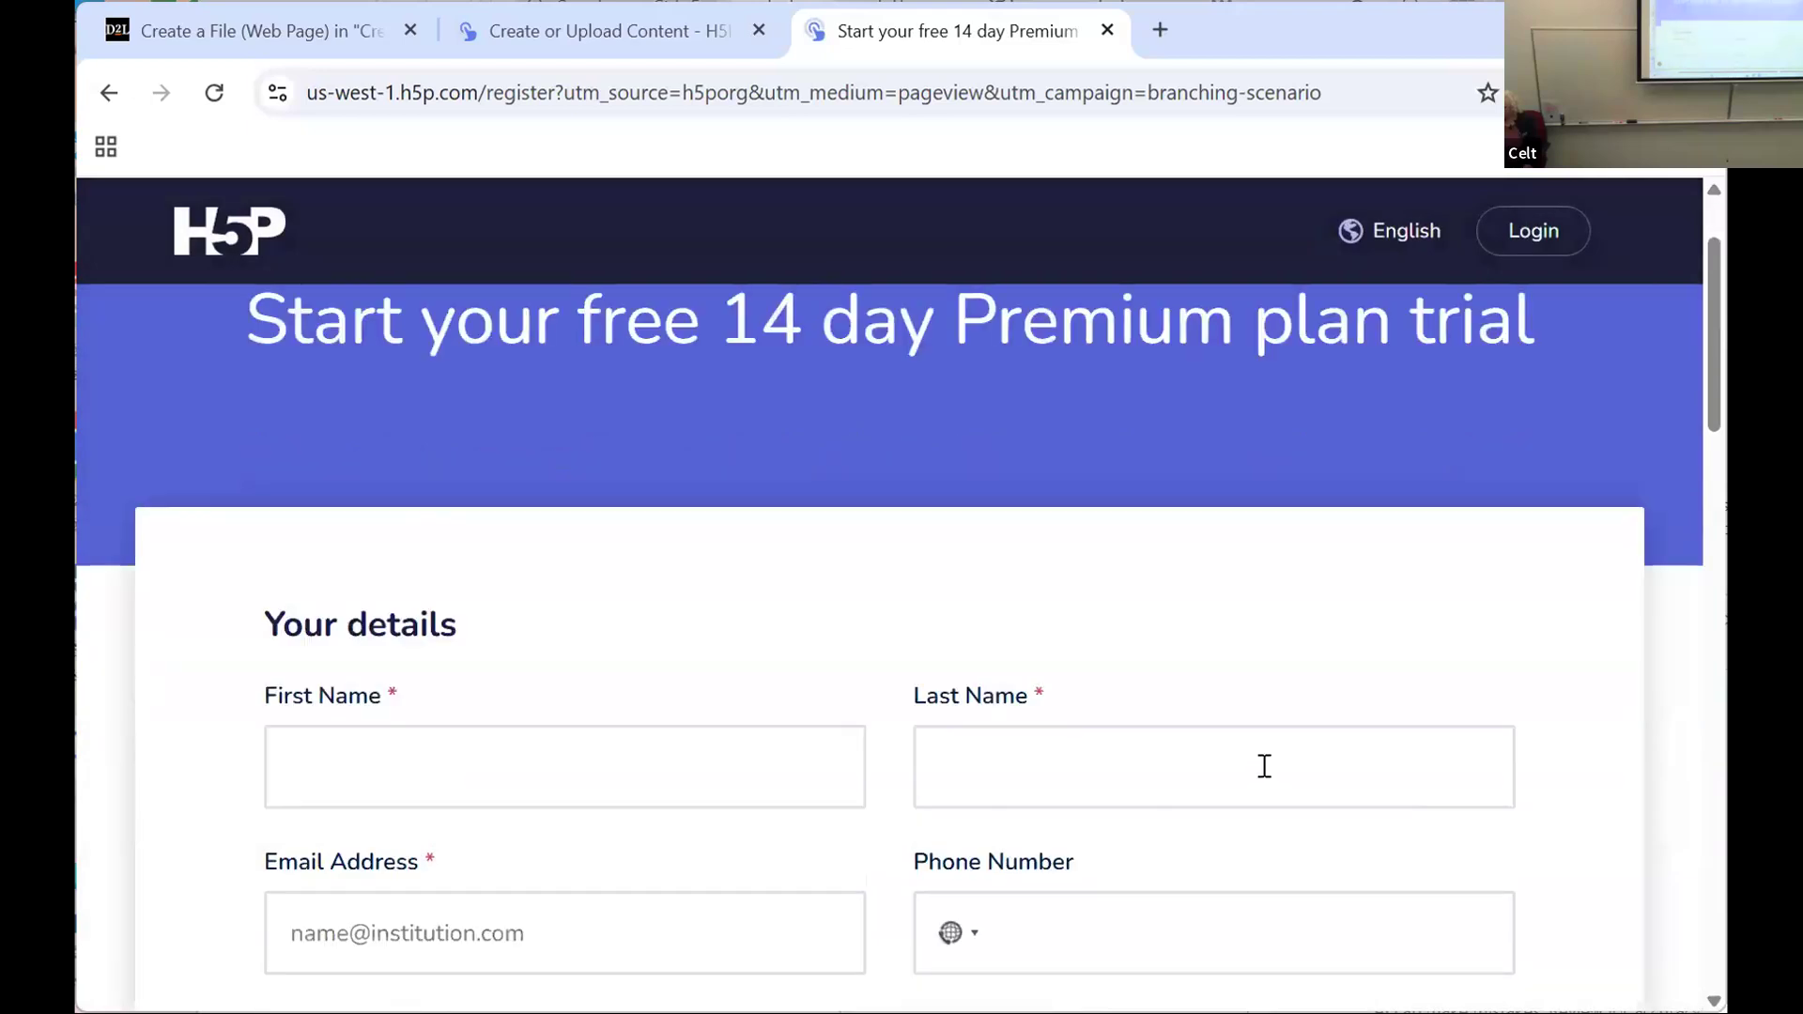
scroll(1509, 302, down, 2)
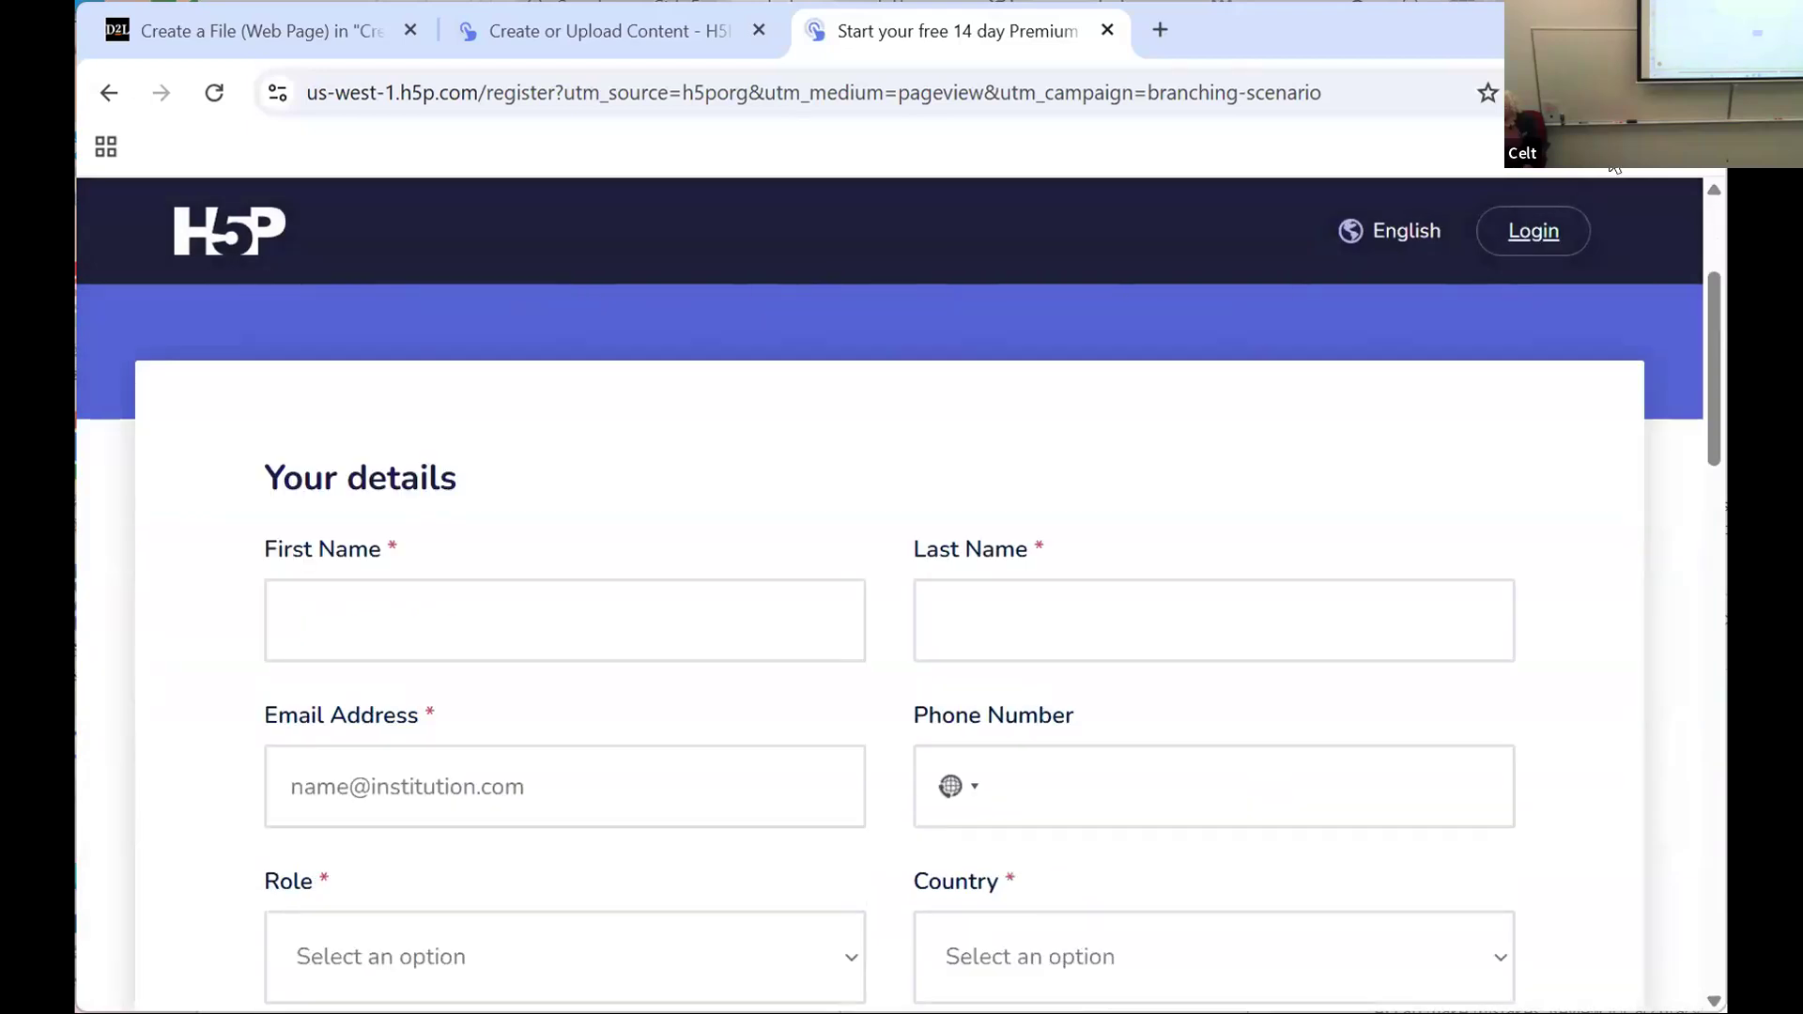
click(1519, 231)
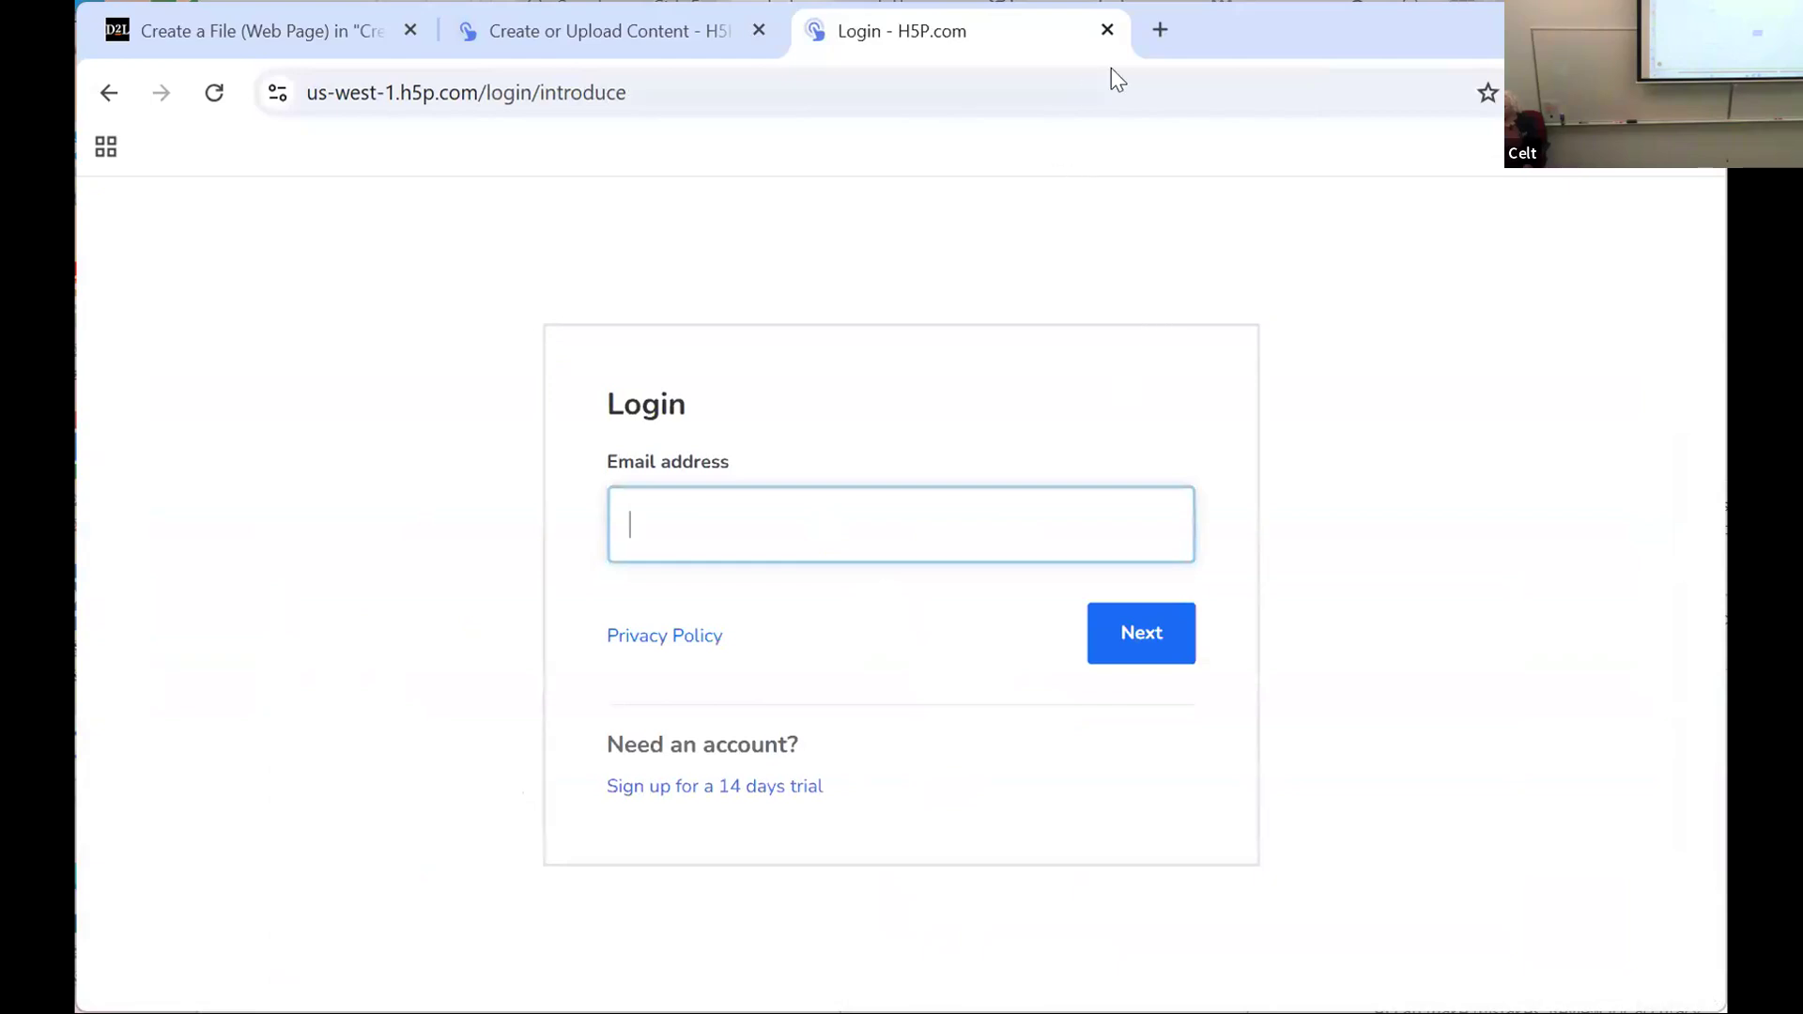
click(1108, 30)
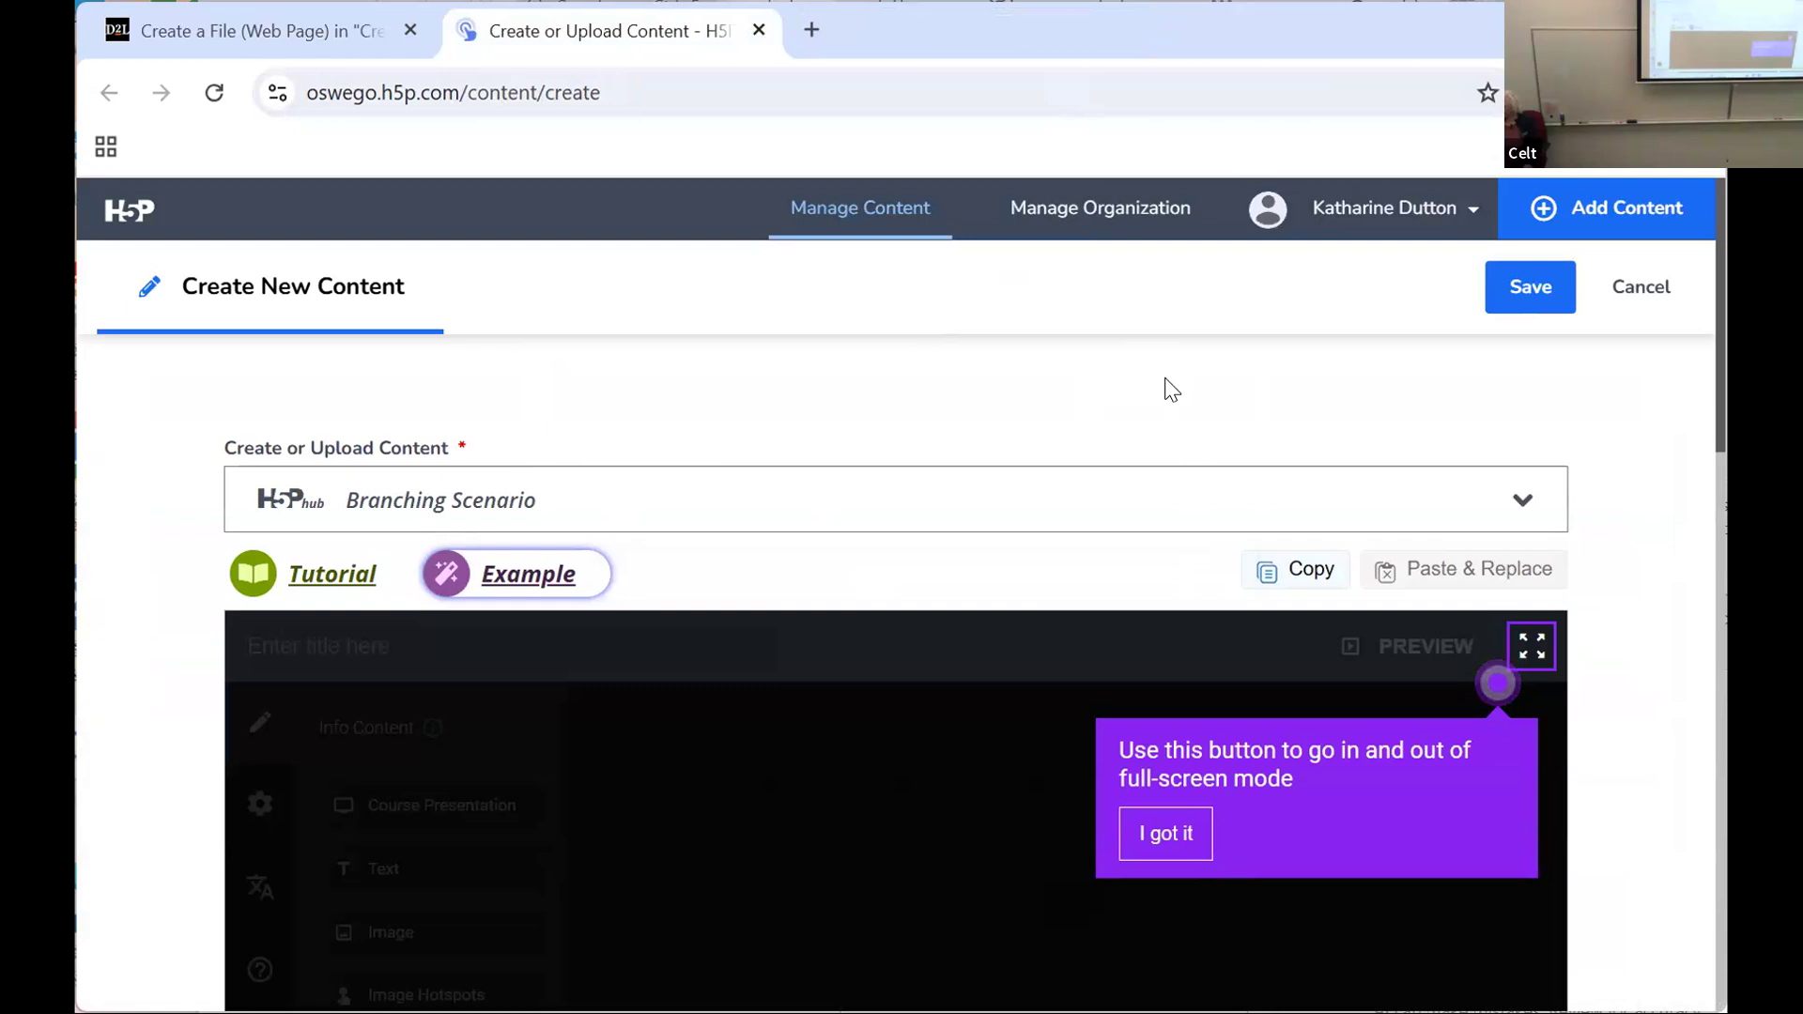
Step: Look over the Branching Scenario content page in H5P, down to its display options
click(1376, 210)
click(951, 428)
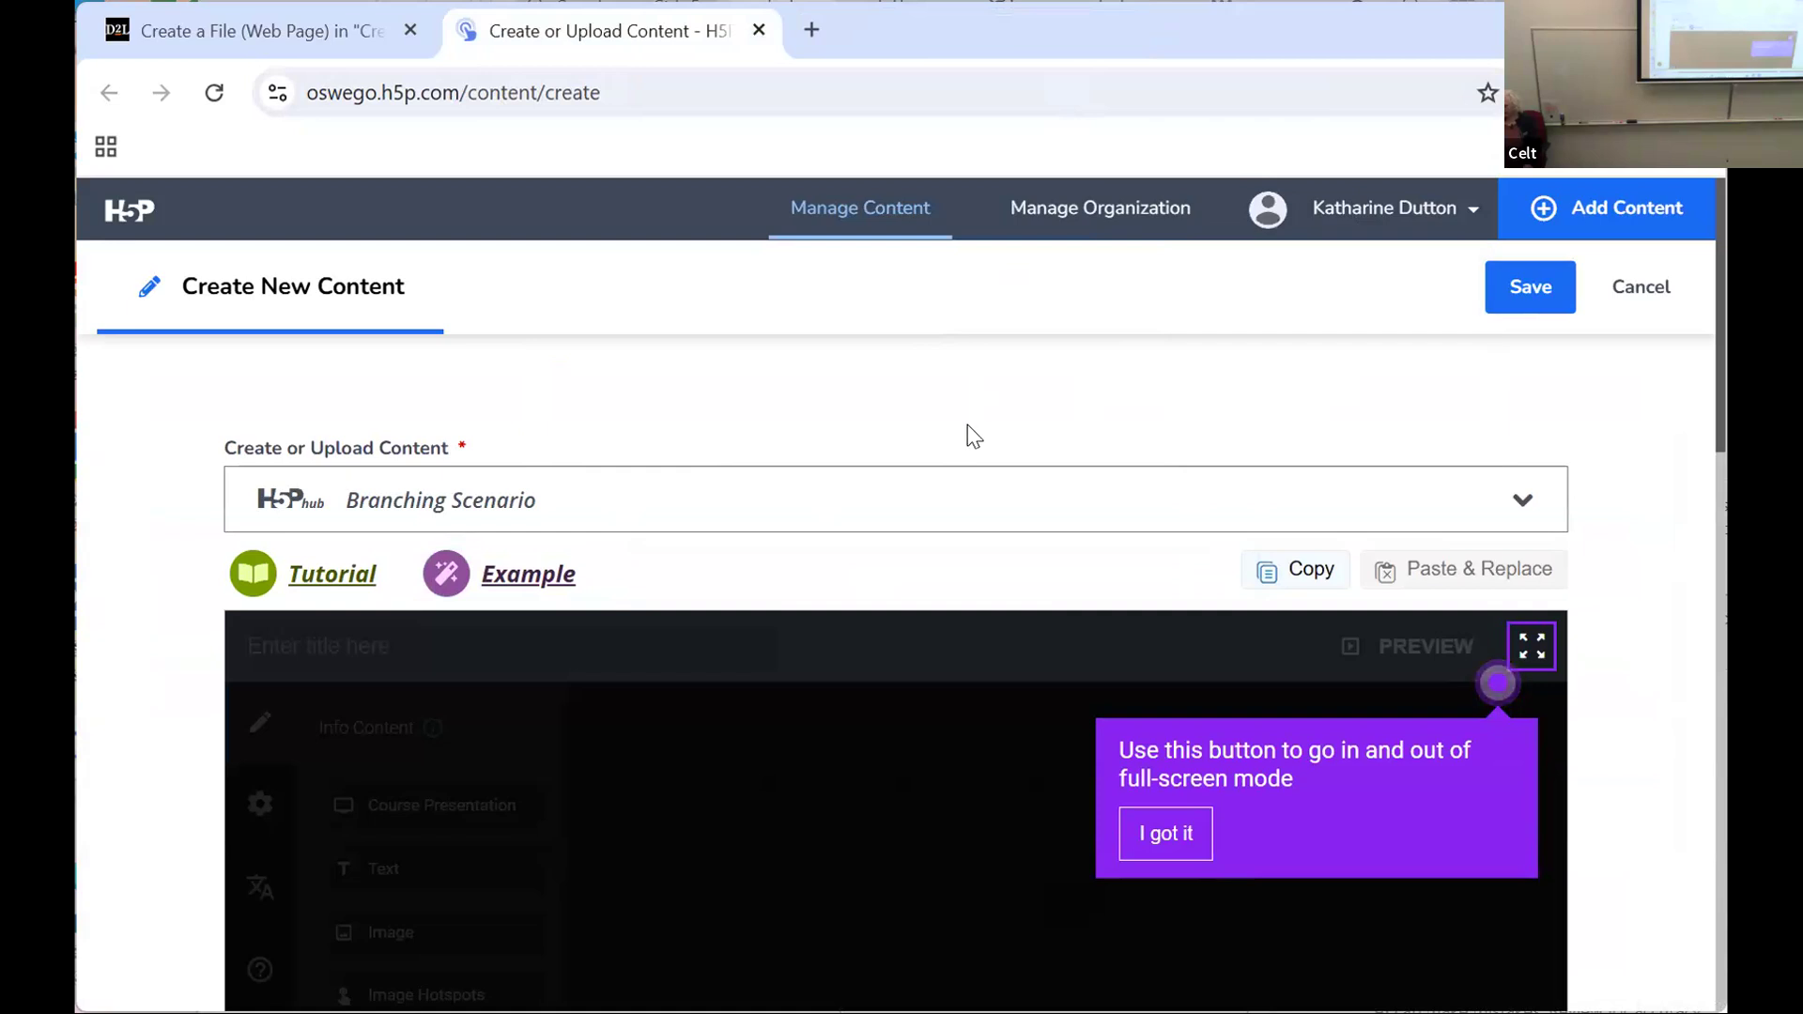
scroll(967, 427, down, 5)
scroll(973, 435, down, 3)
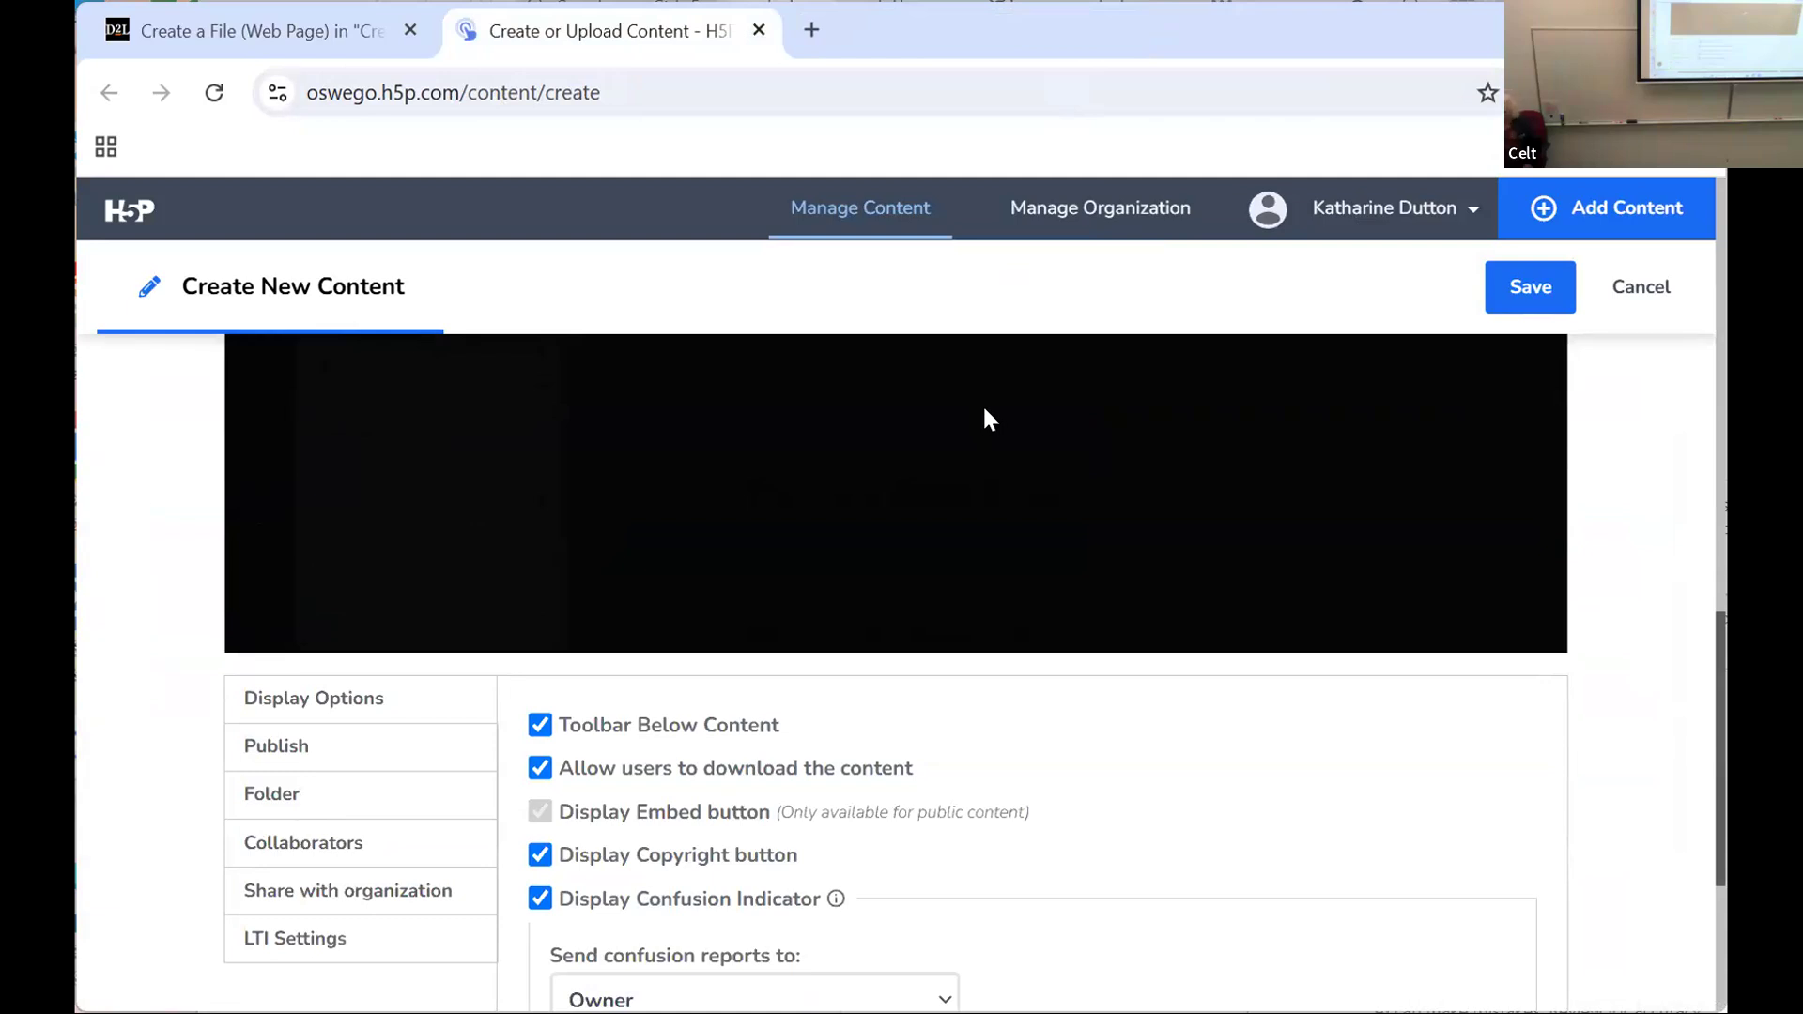
Step: Review the new Branching Scenario's display options and its Collaborators settings for who can edit the content
scroll(986, 413, down, 4)
scroll(986, 409, up, 2)
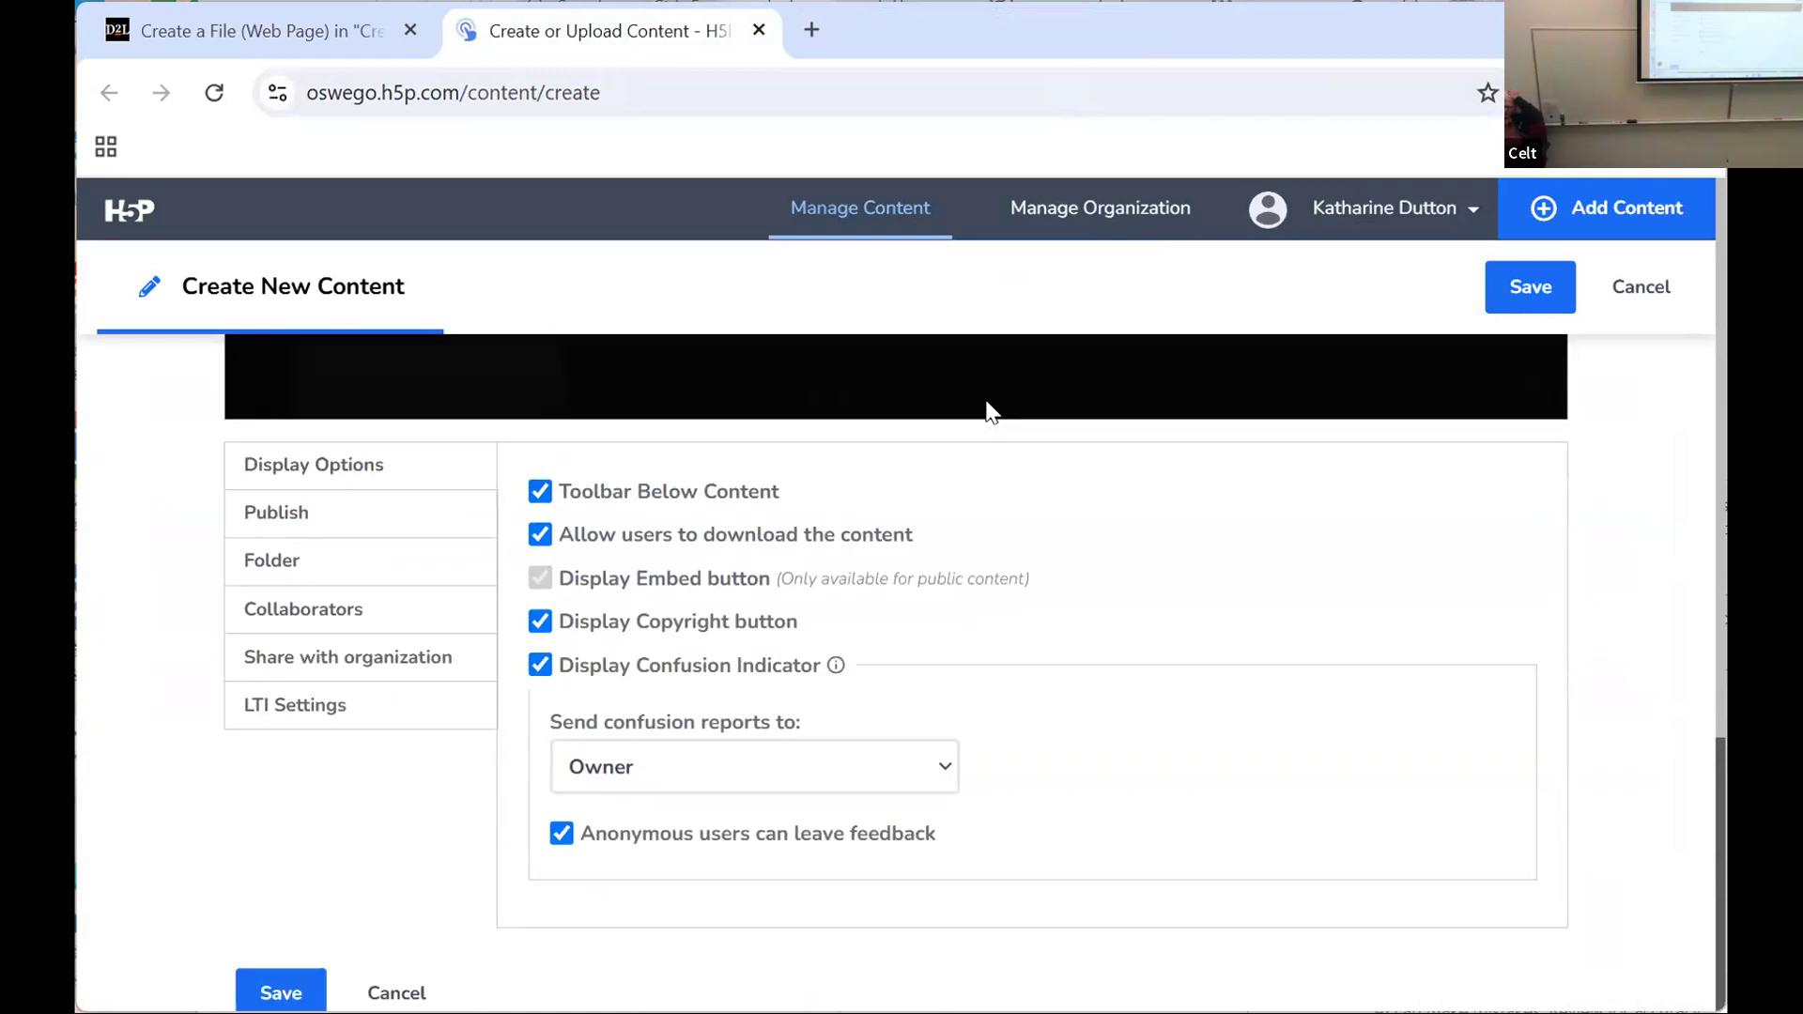
scroll(986, 407, up, 6)
scroll(990, 406, down, 3)
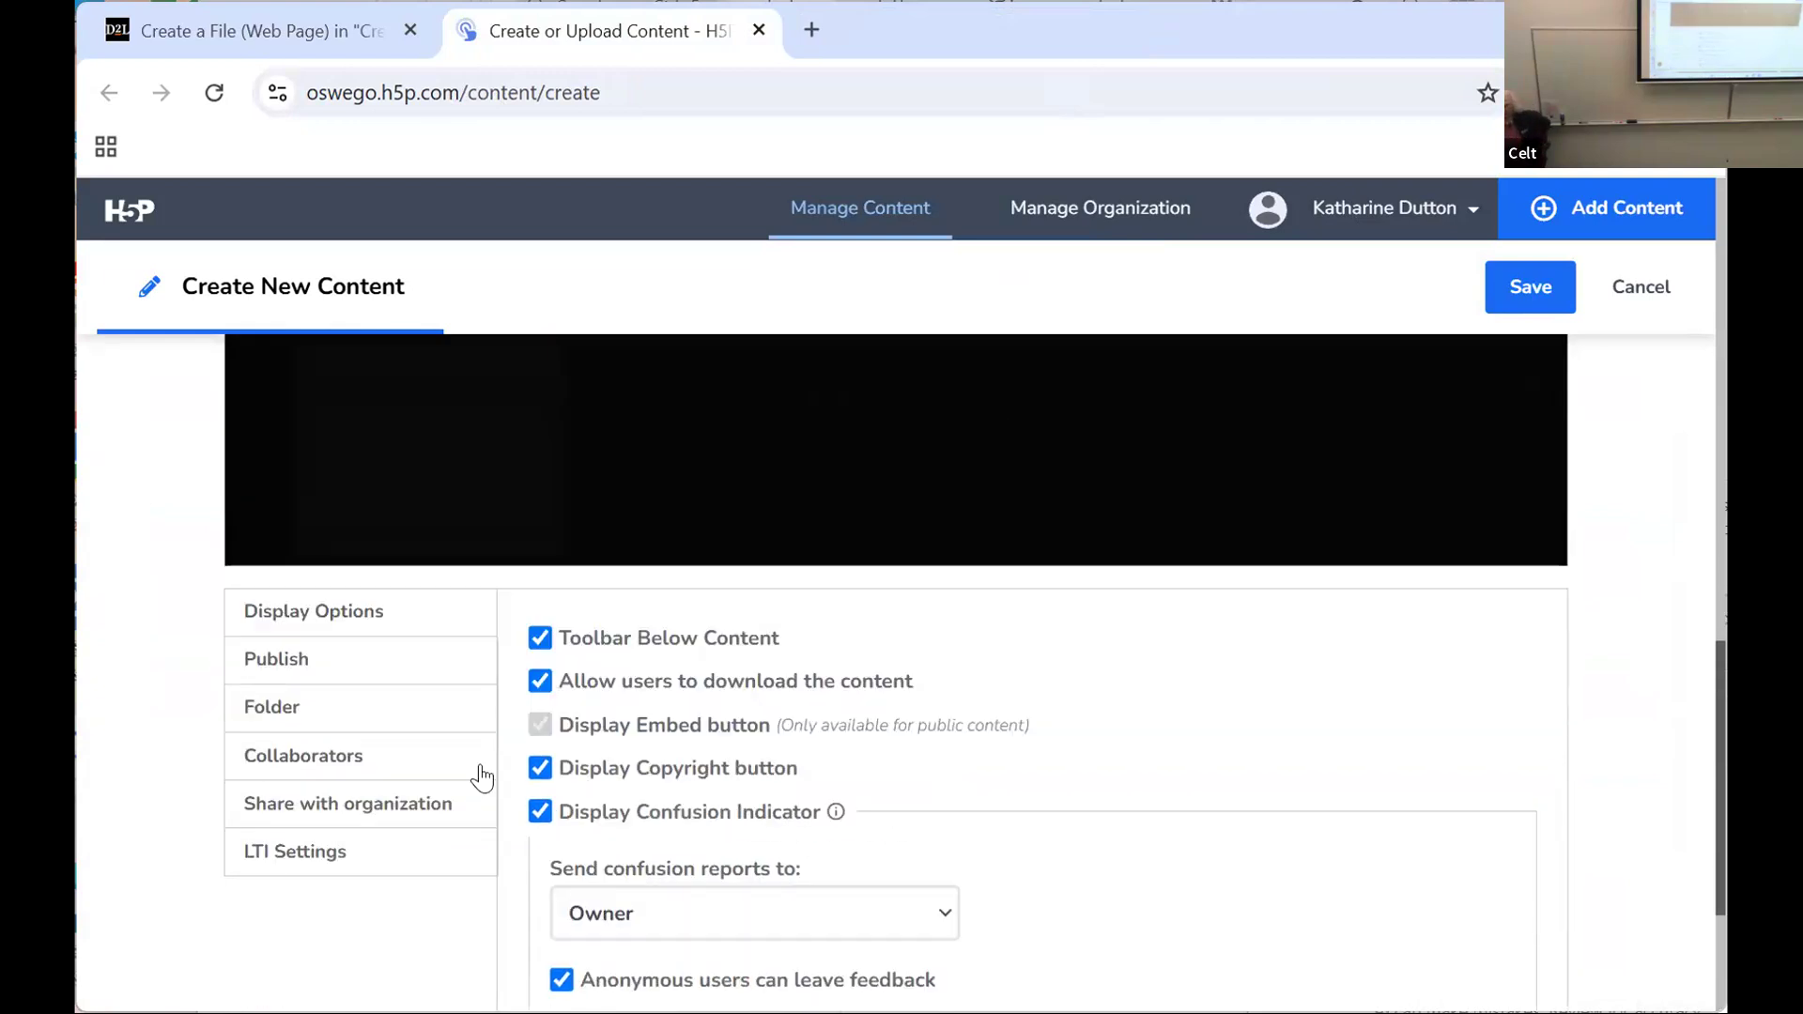
click(340, 757)
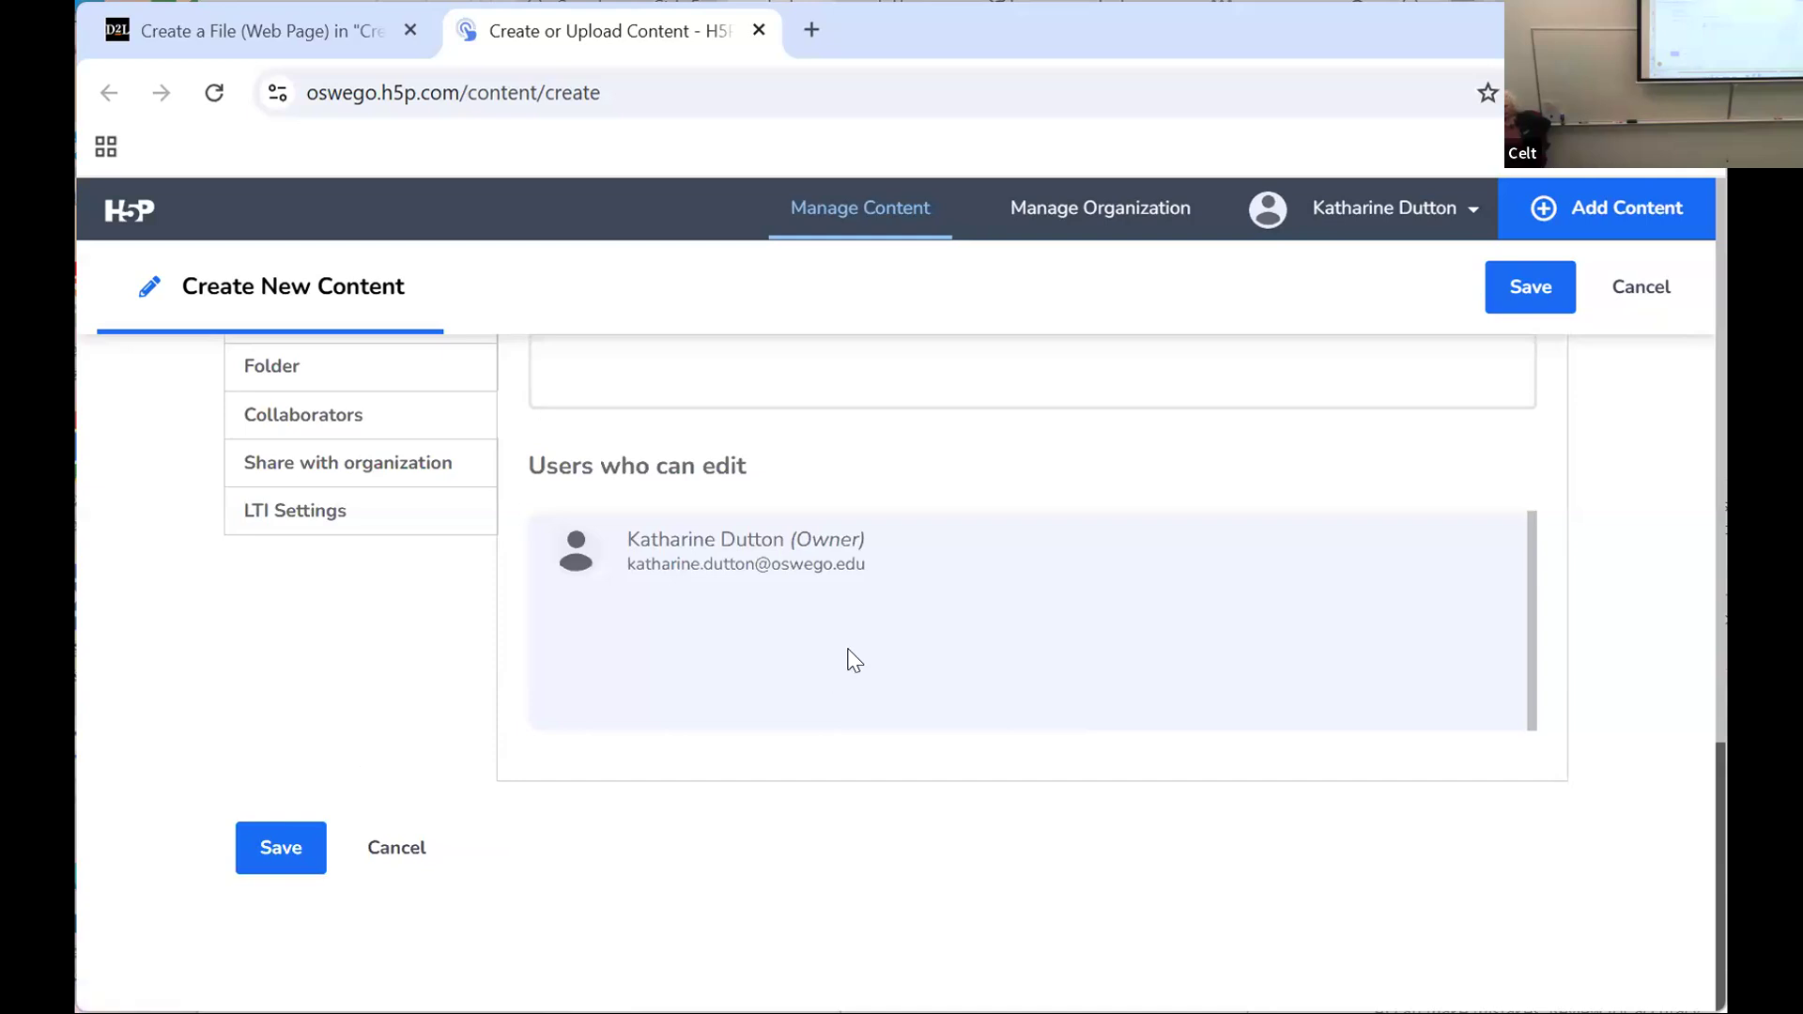
scroll(853, 660, up, 3)
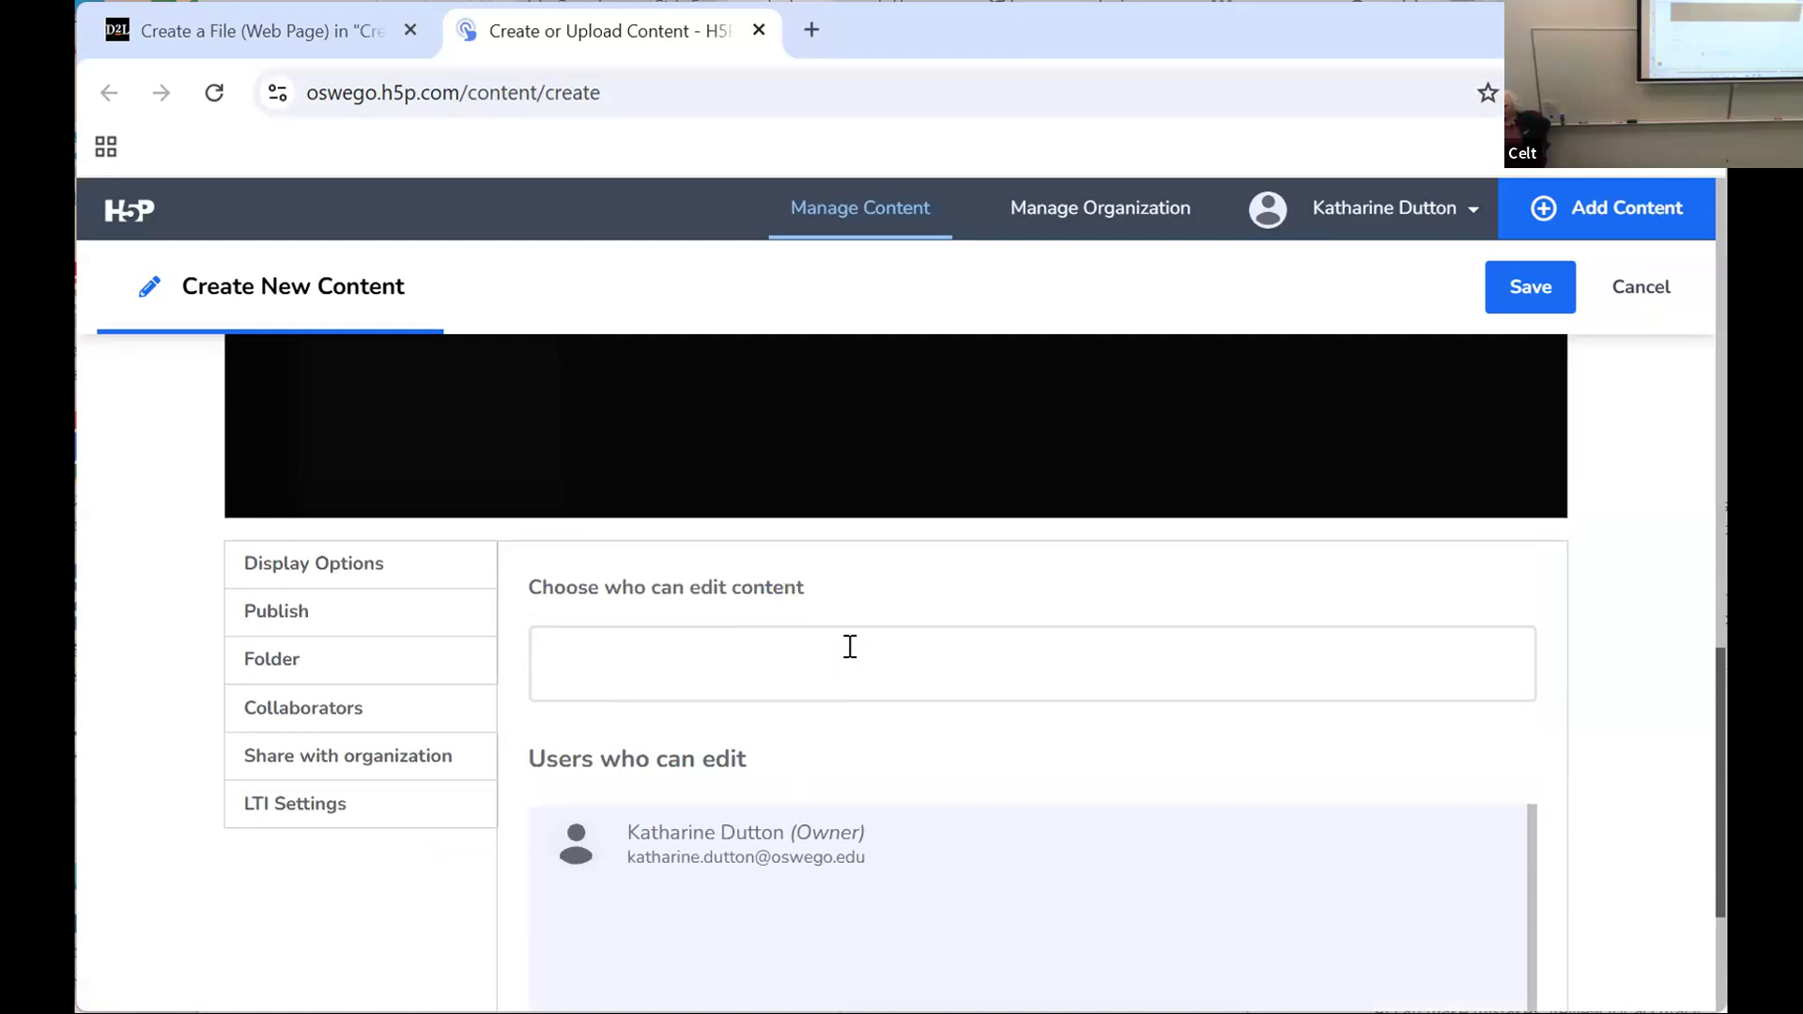
scroll(849, 646, up, 2)
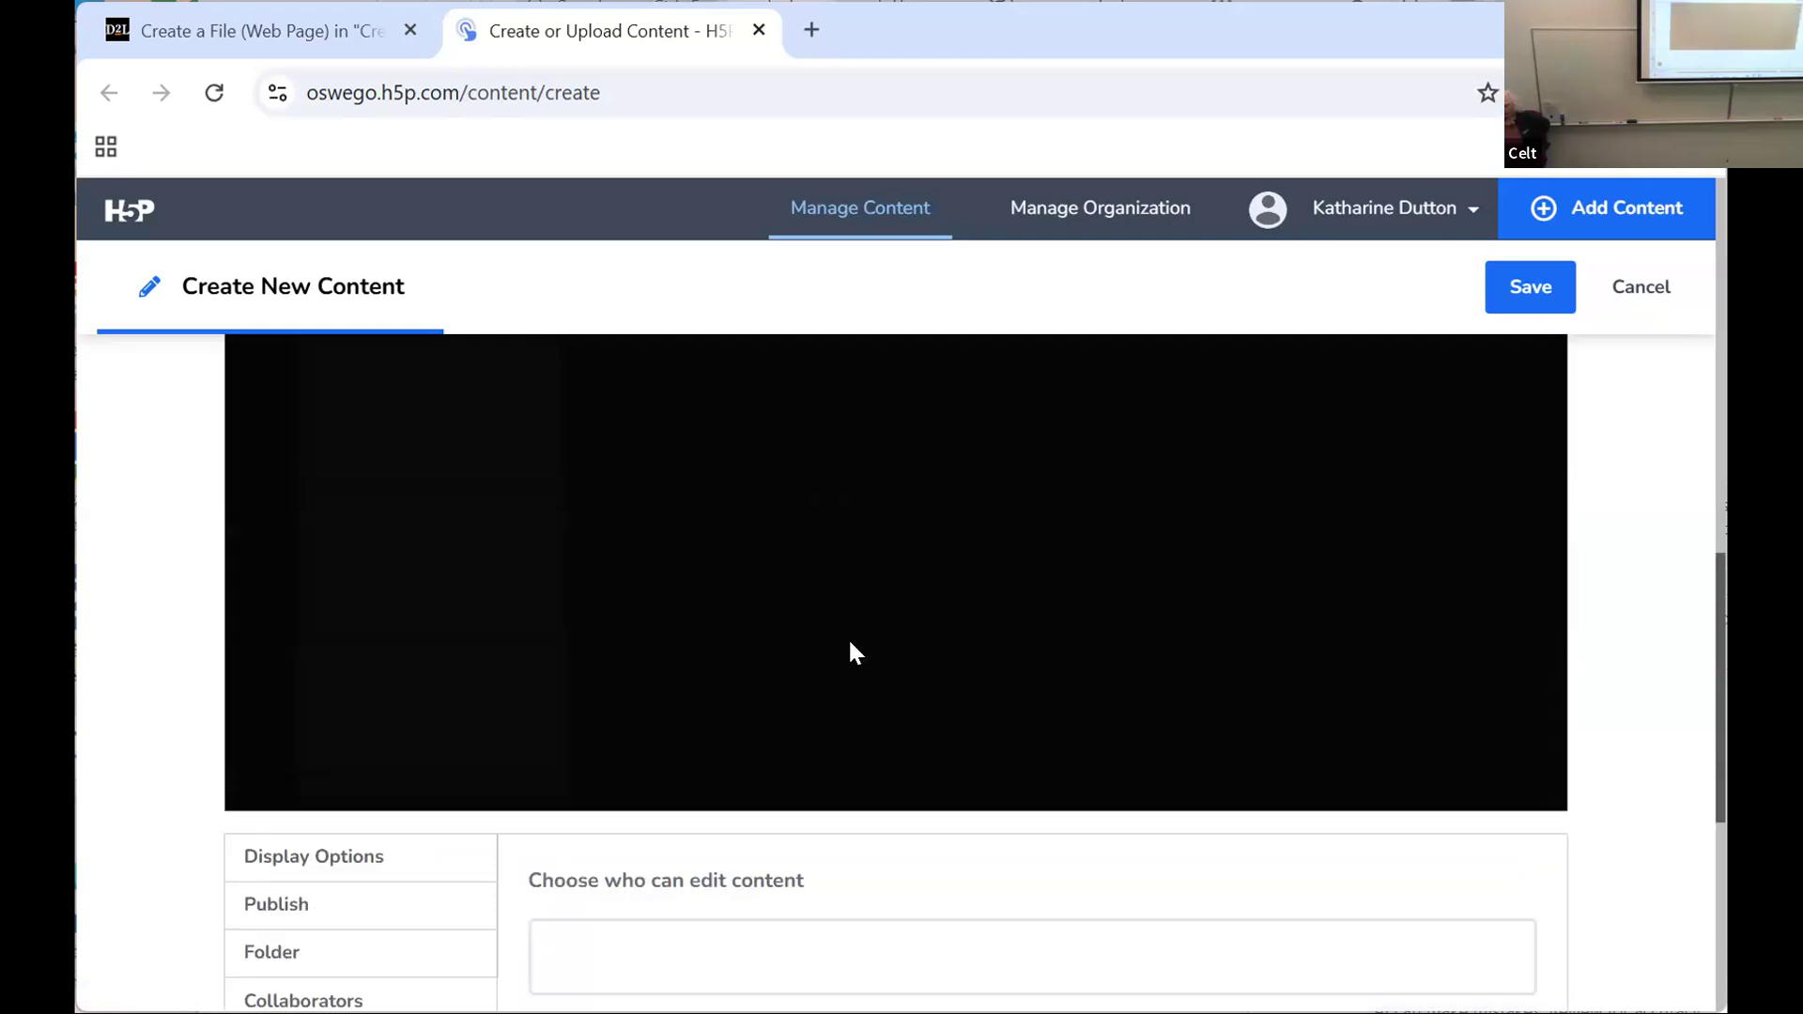
scroll(849, 646, down, 1)
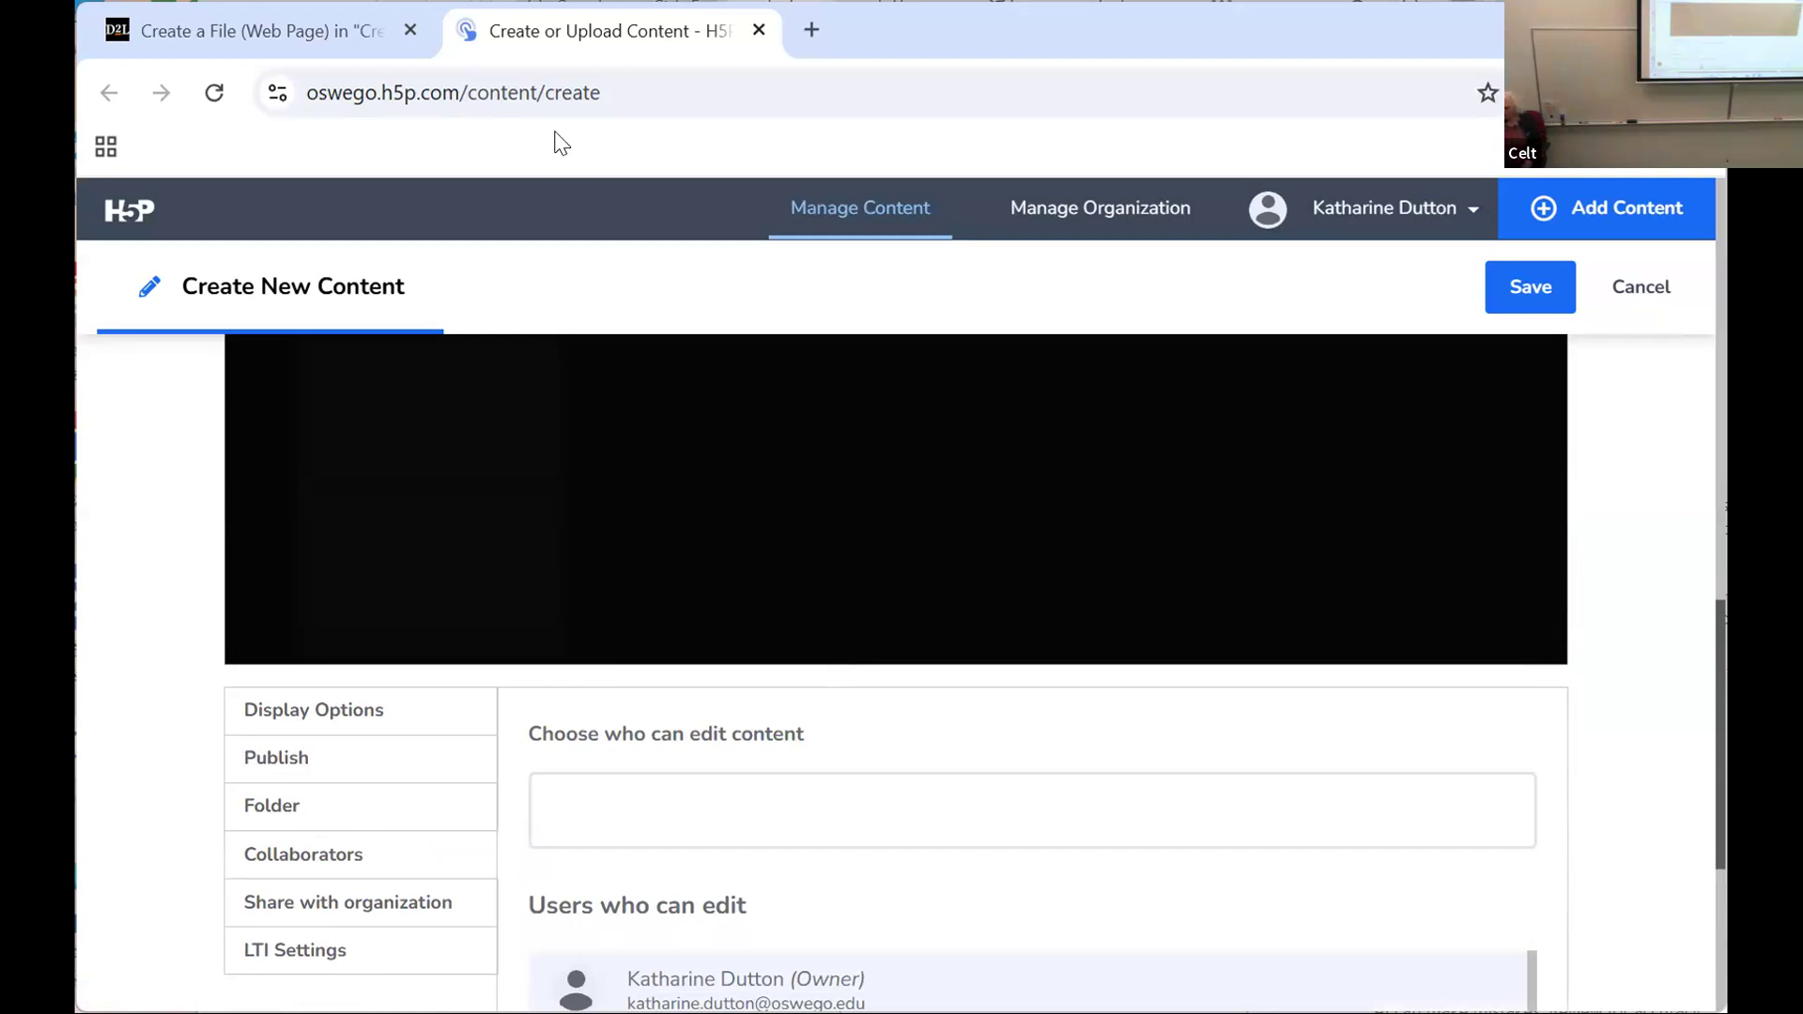
scroll(588, 777, down, 5)
scroll(609, 635, up, 10)
scroll(609, 540, up, 6)
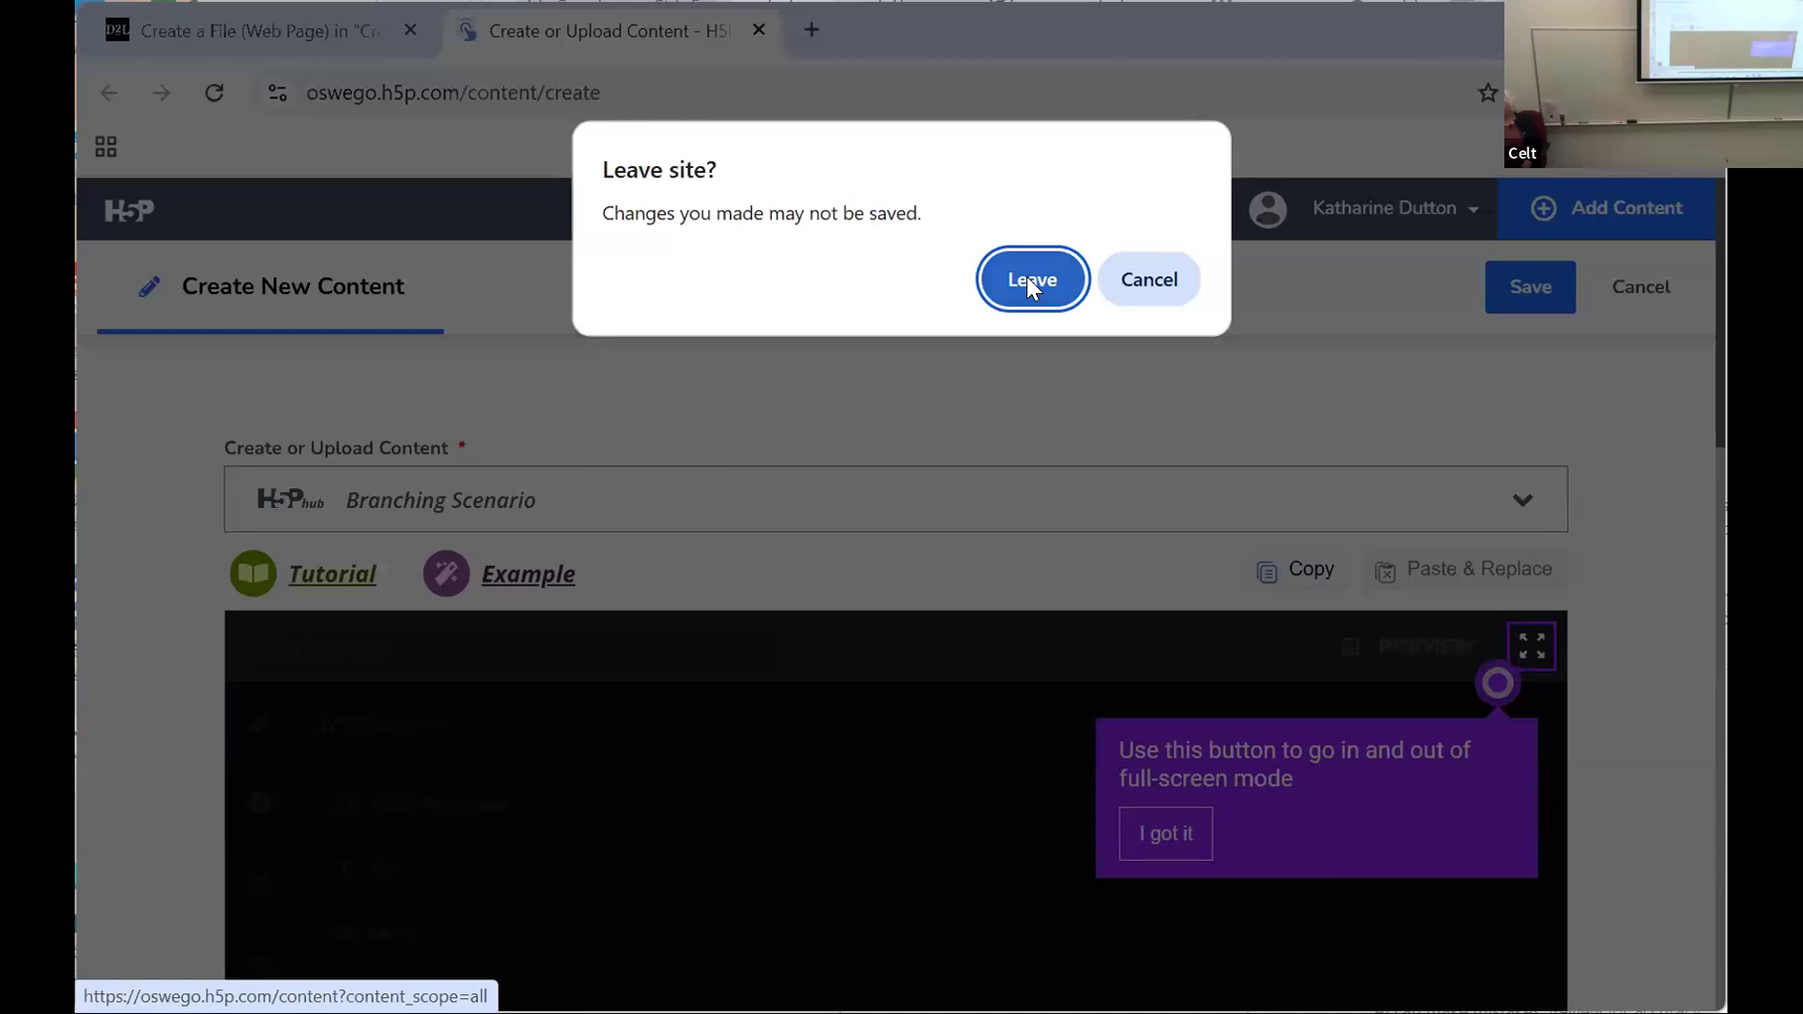
Step: Leave the H5P content editor without saving, return to the Brightspace web page, and close its Interactives dialog
click(1029, 278)
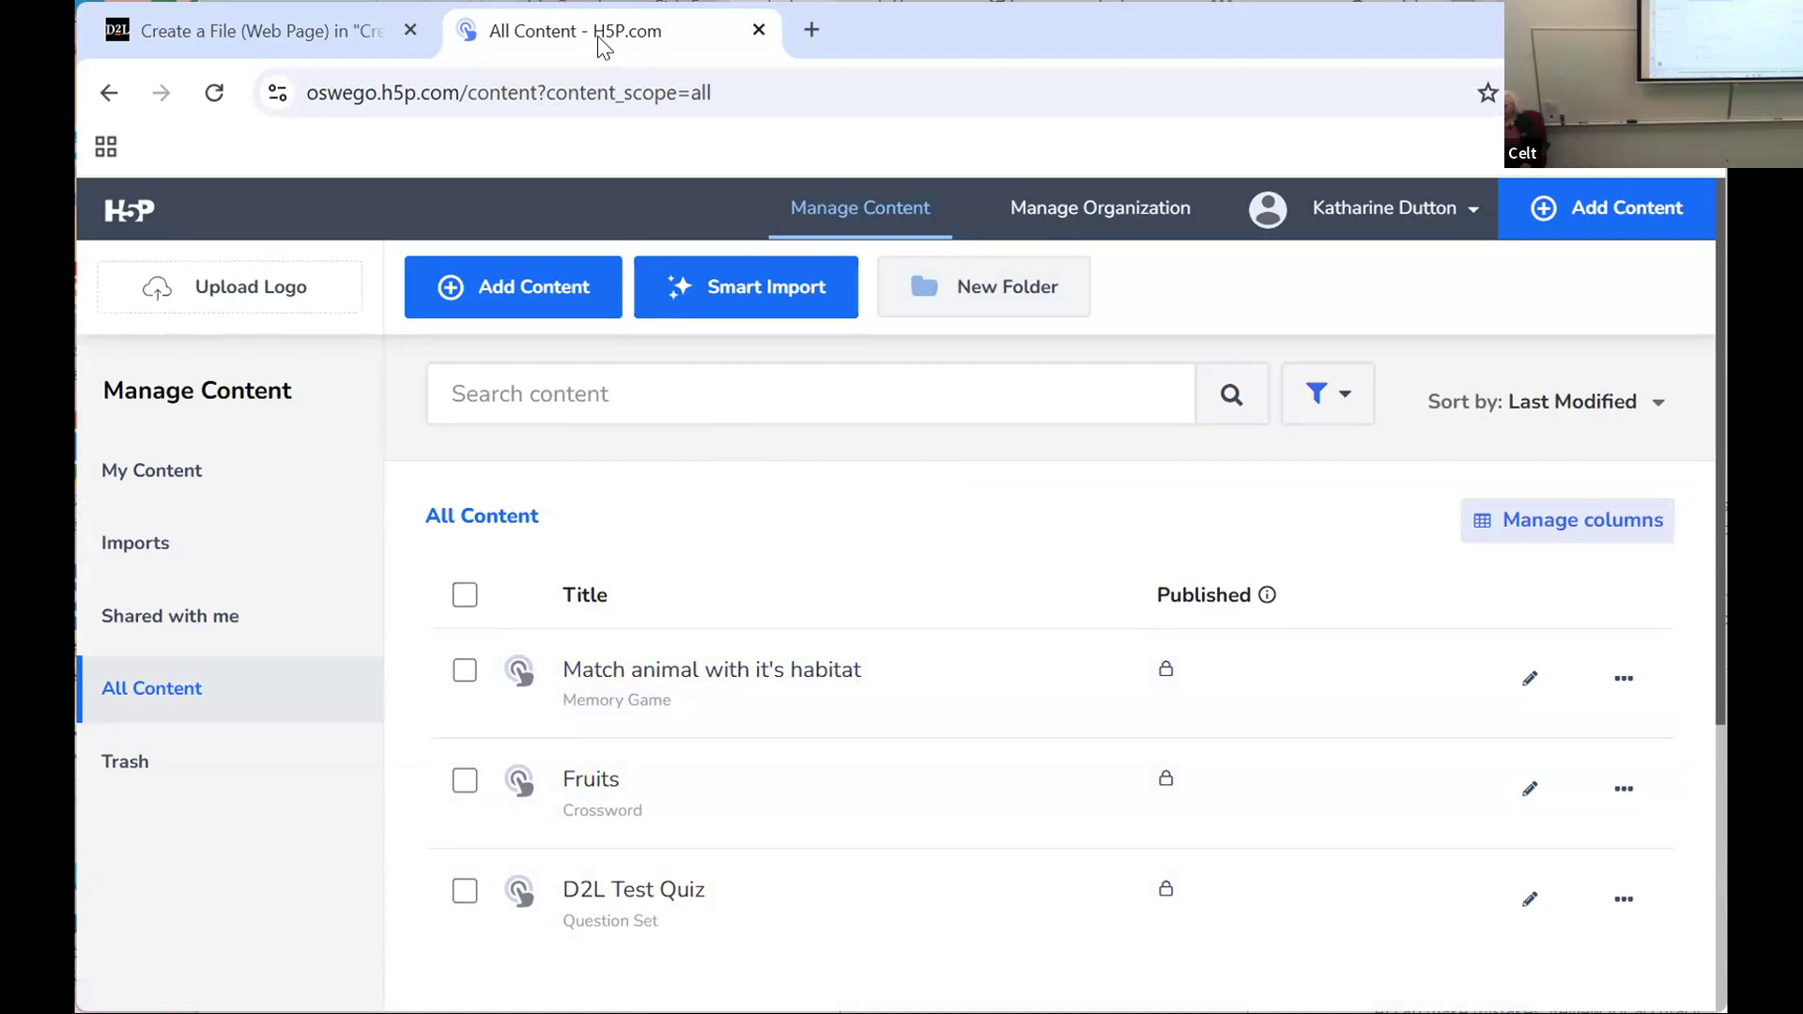
click(222, 31)
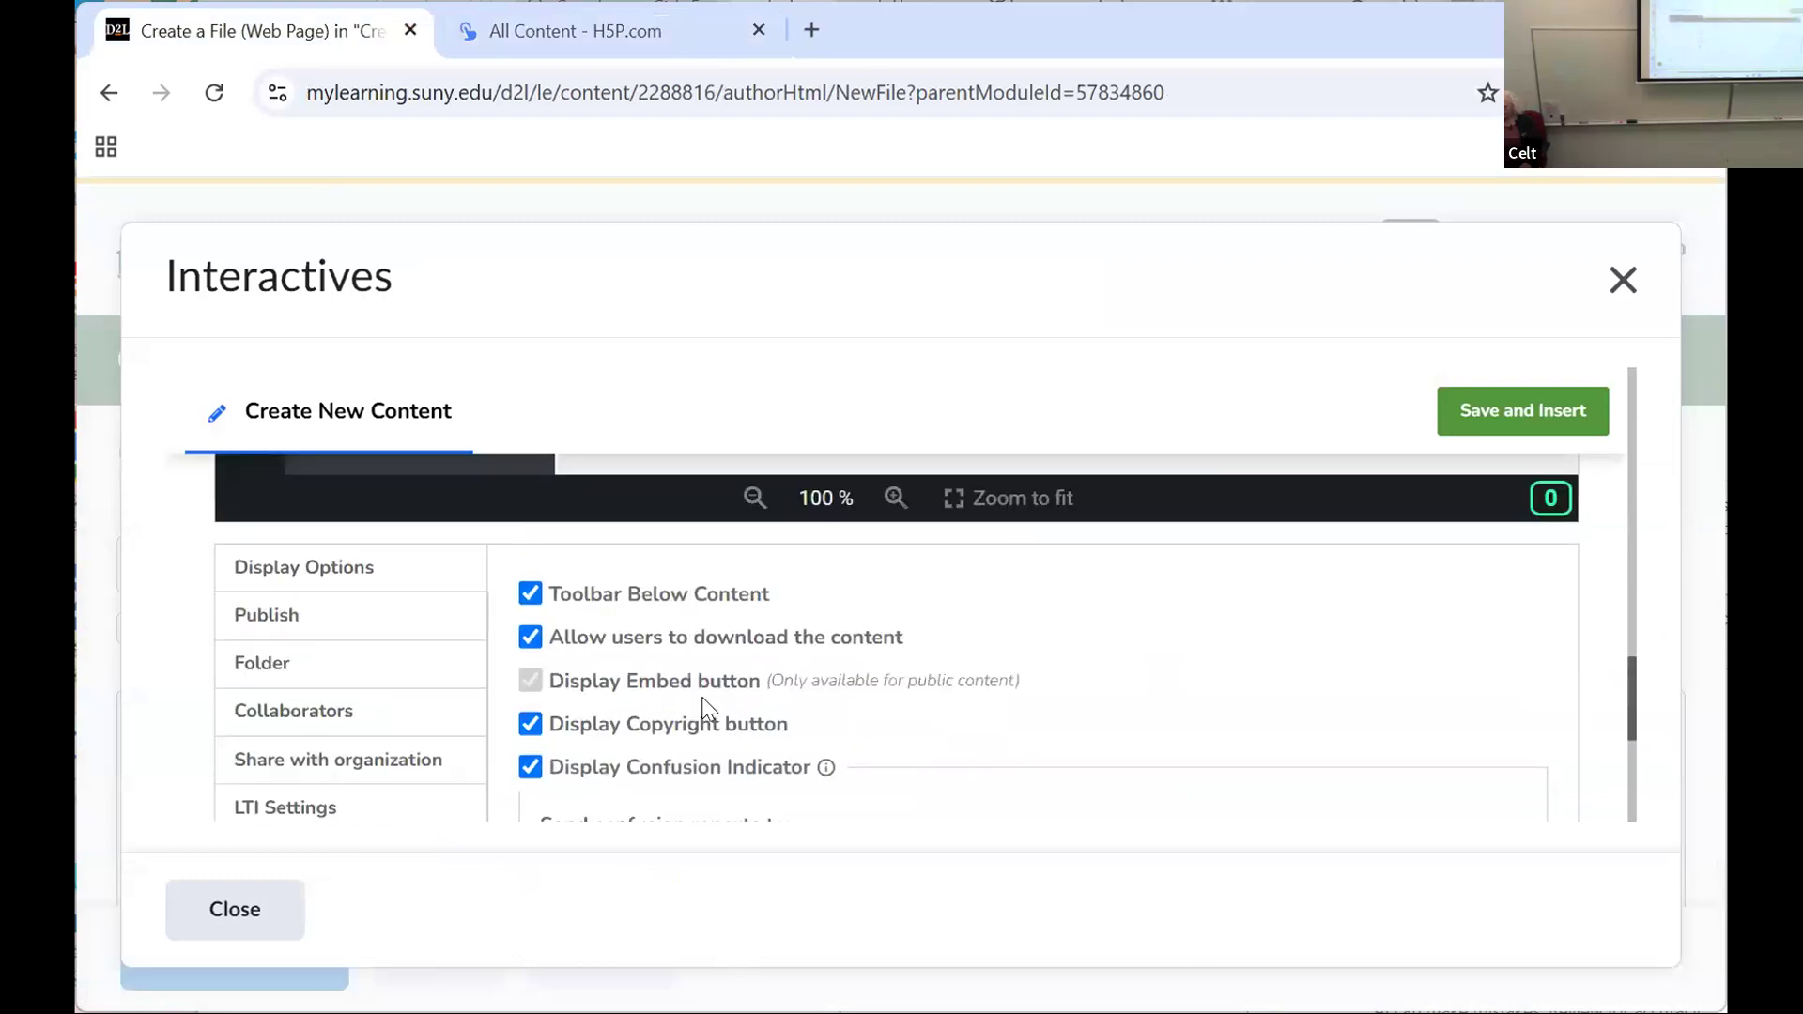
click(1621, 281)
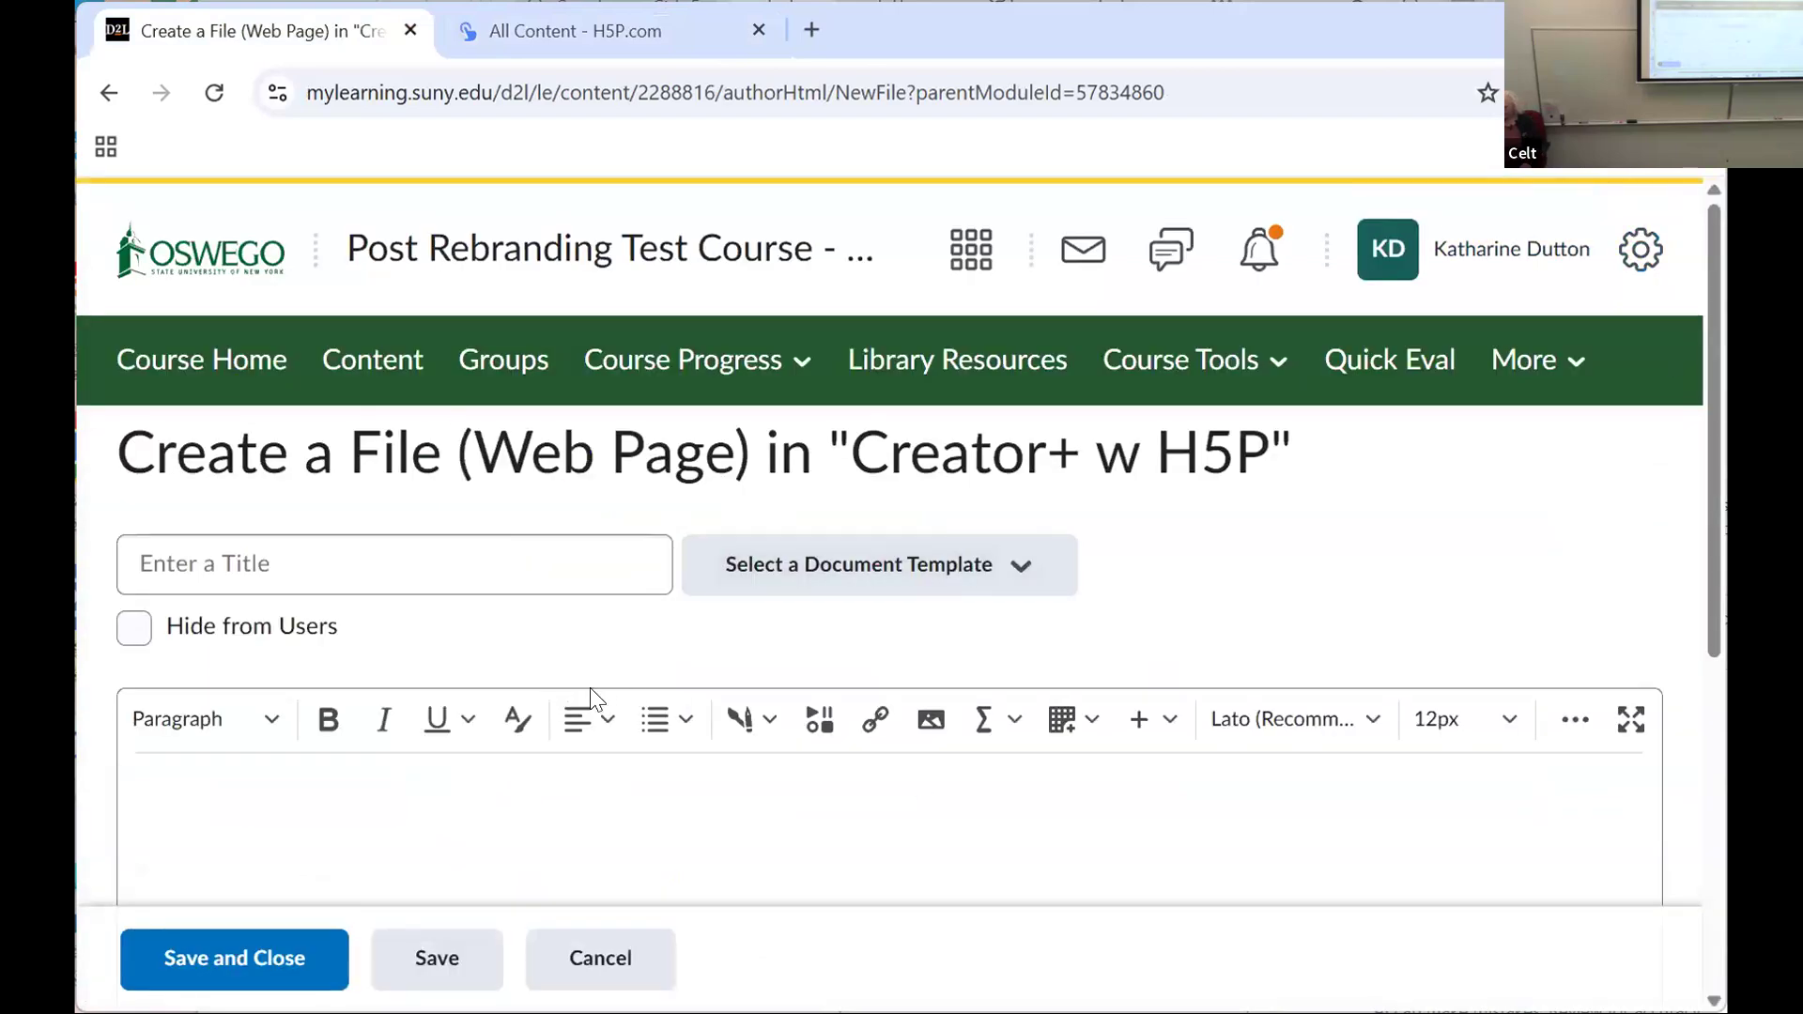
Step: Import an existing H5P interactive into the web page, choosing the Fruits crossword from All Content
click(741, 721)
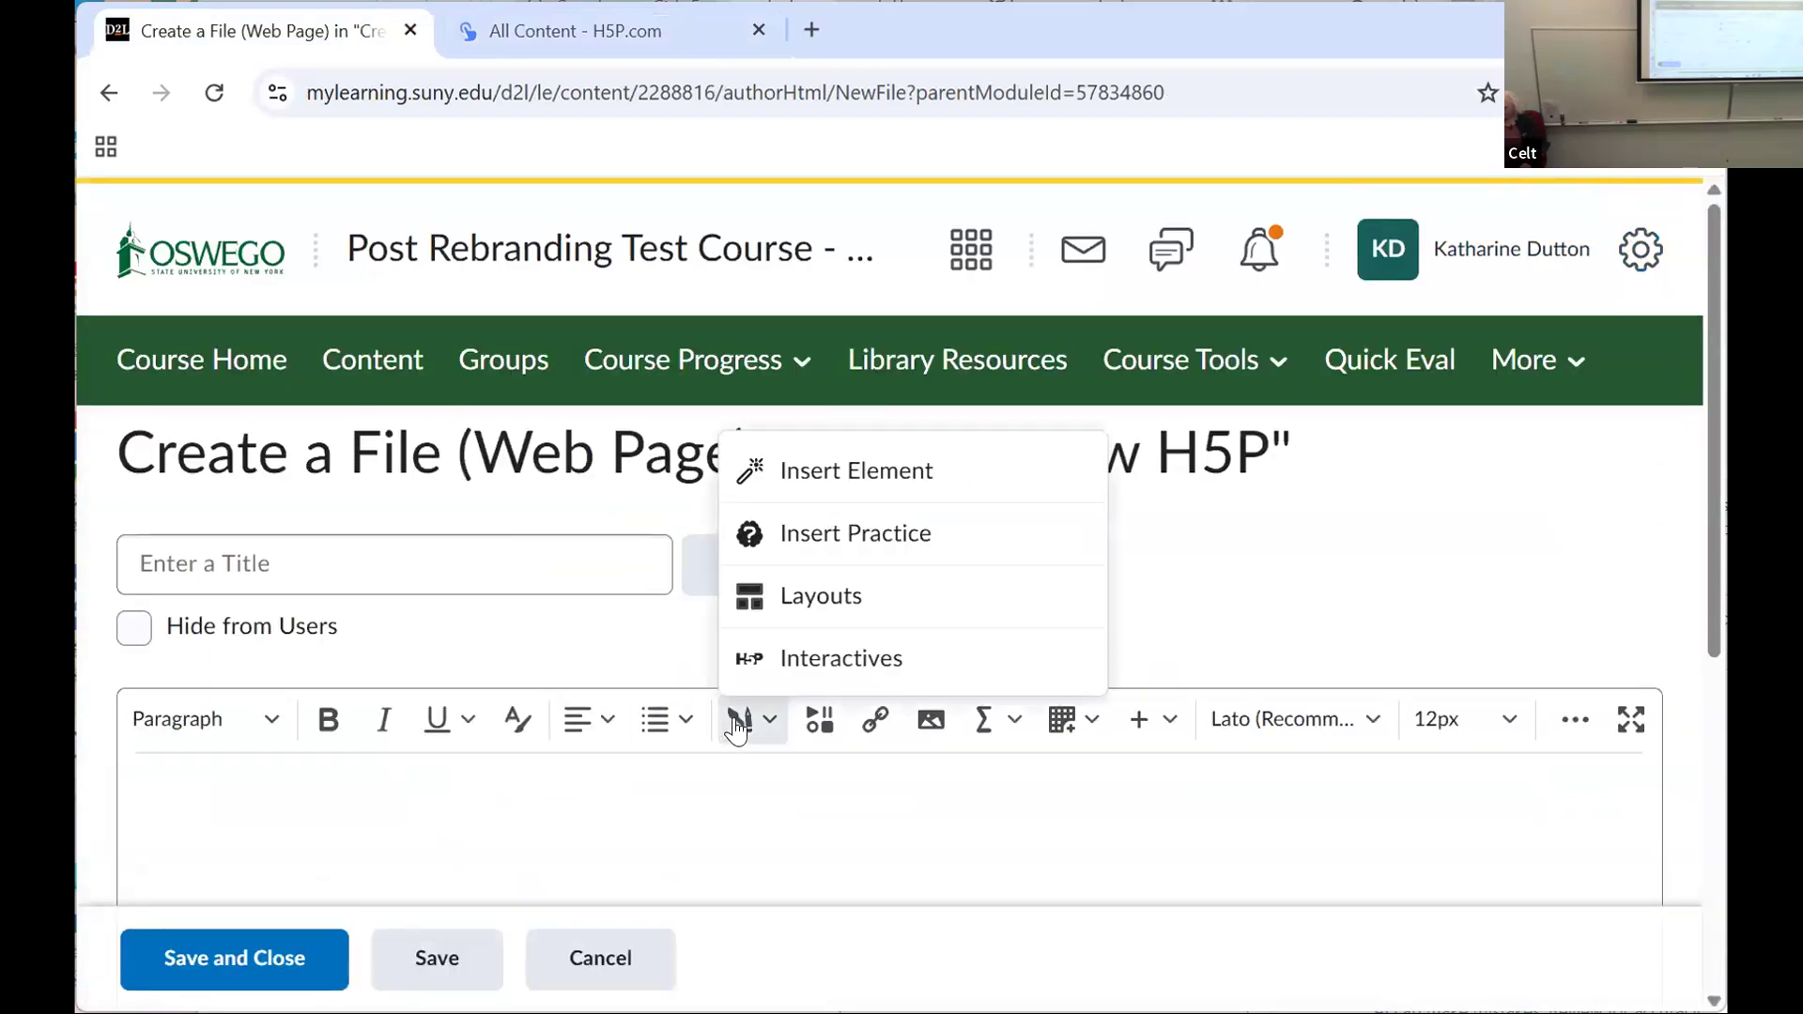
click(781, 665)
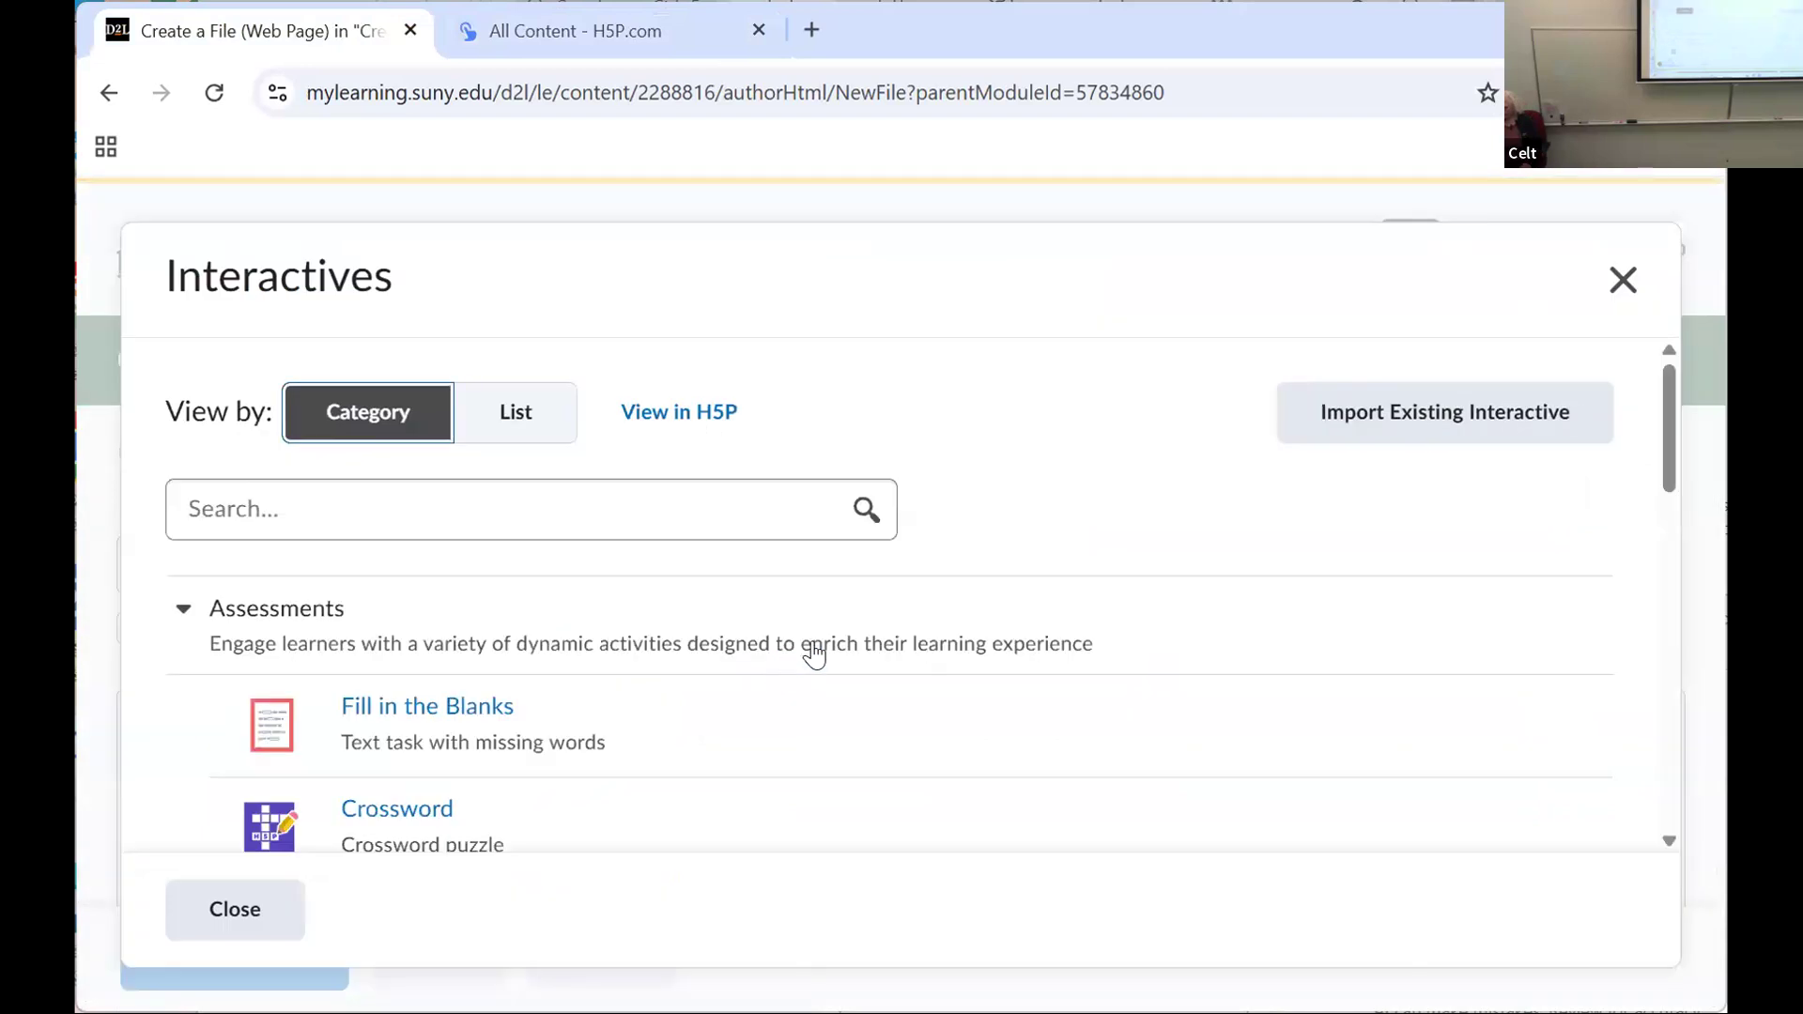
click(1465, 415)
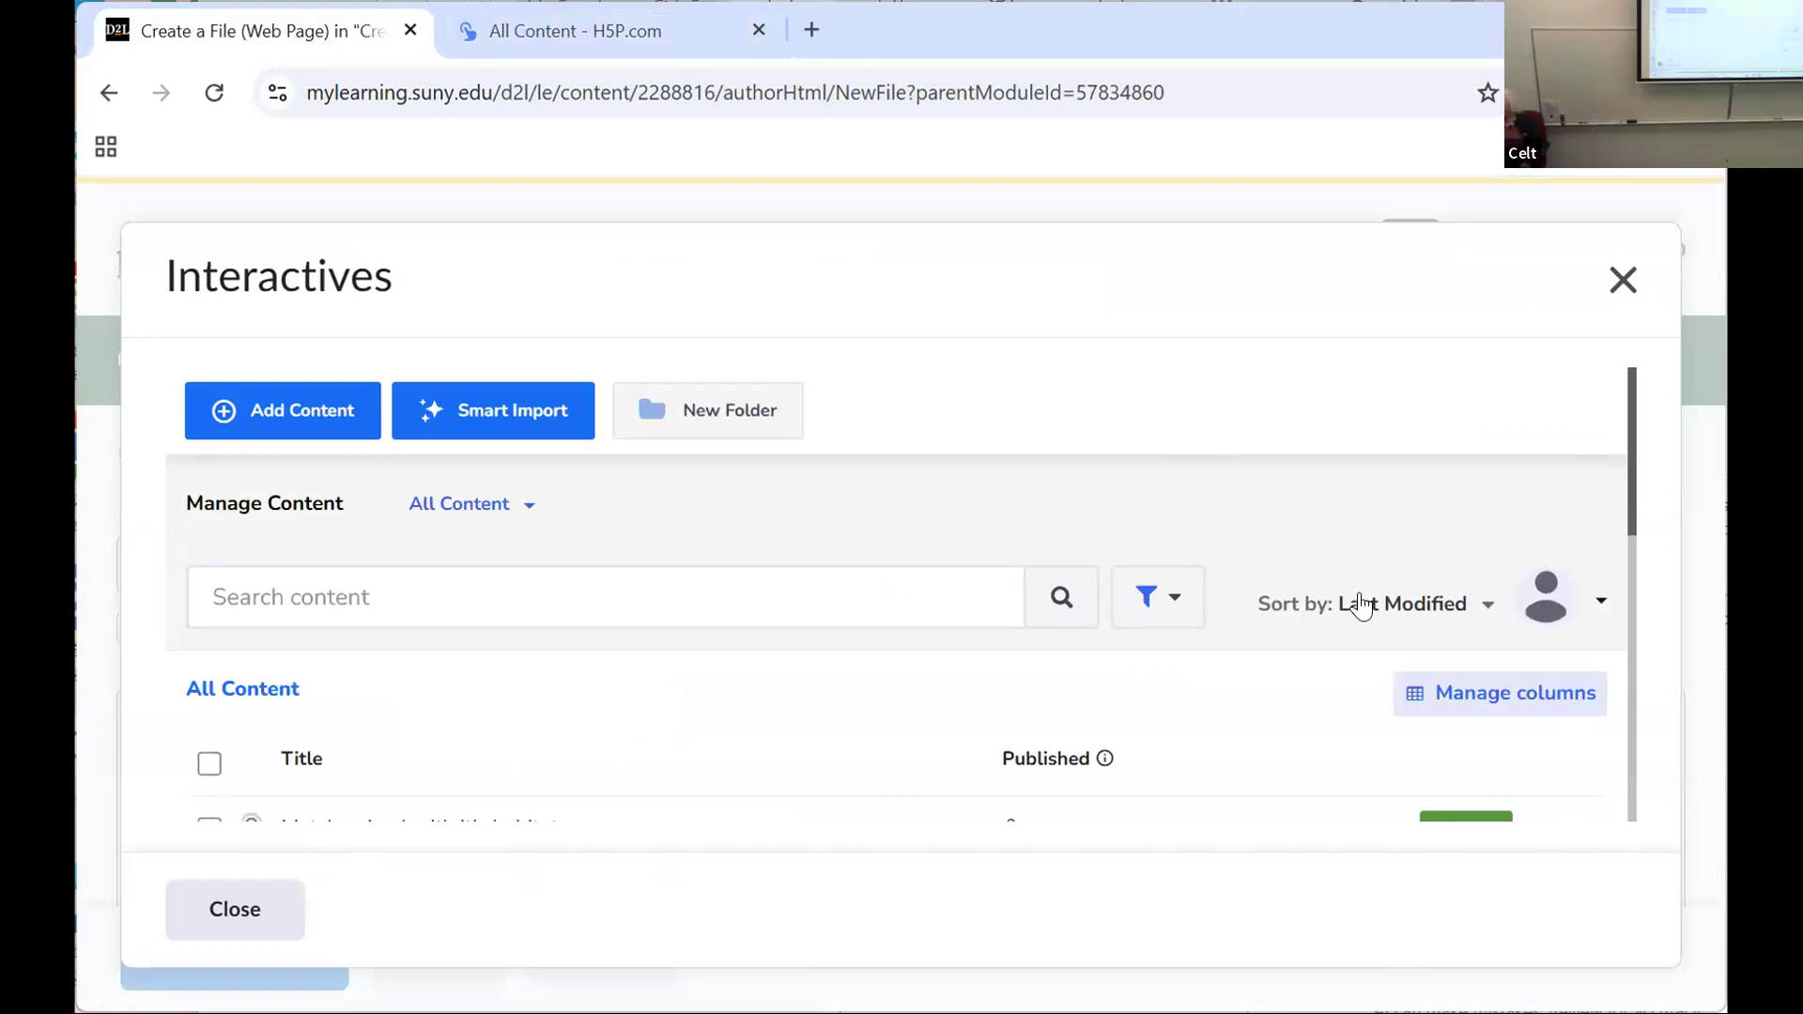
drag(1630, 475, 1626, 580)
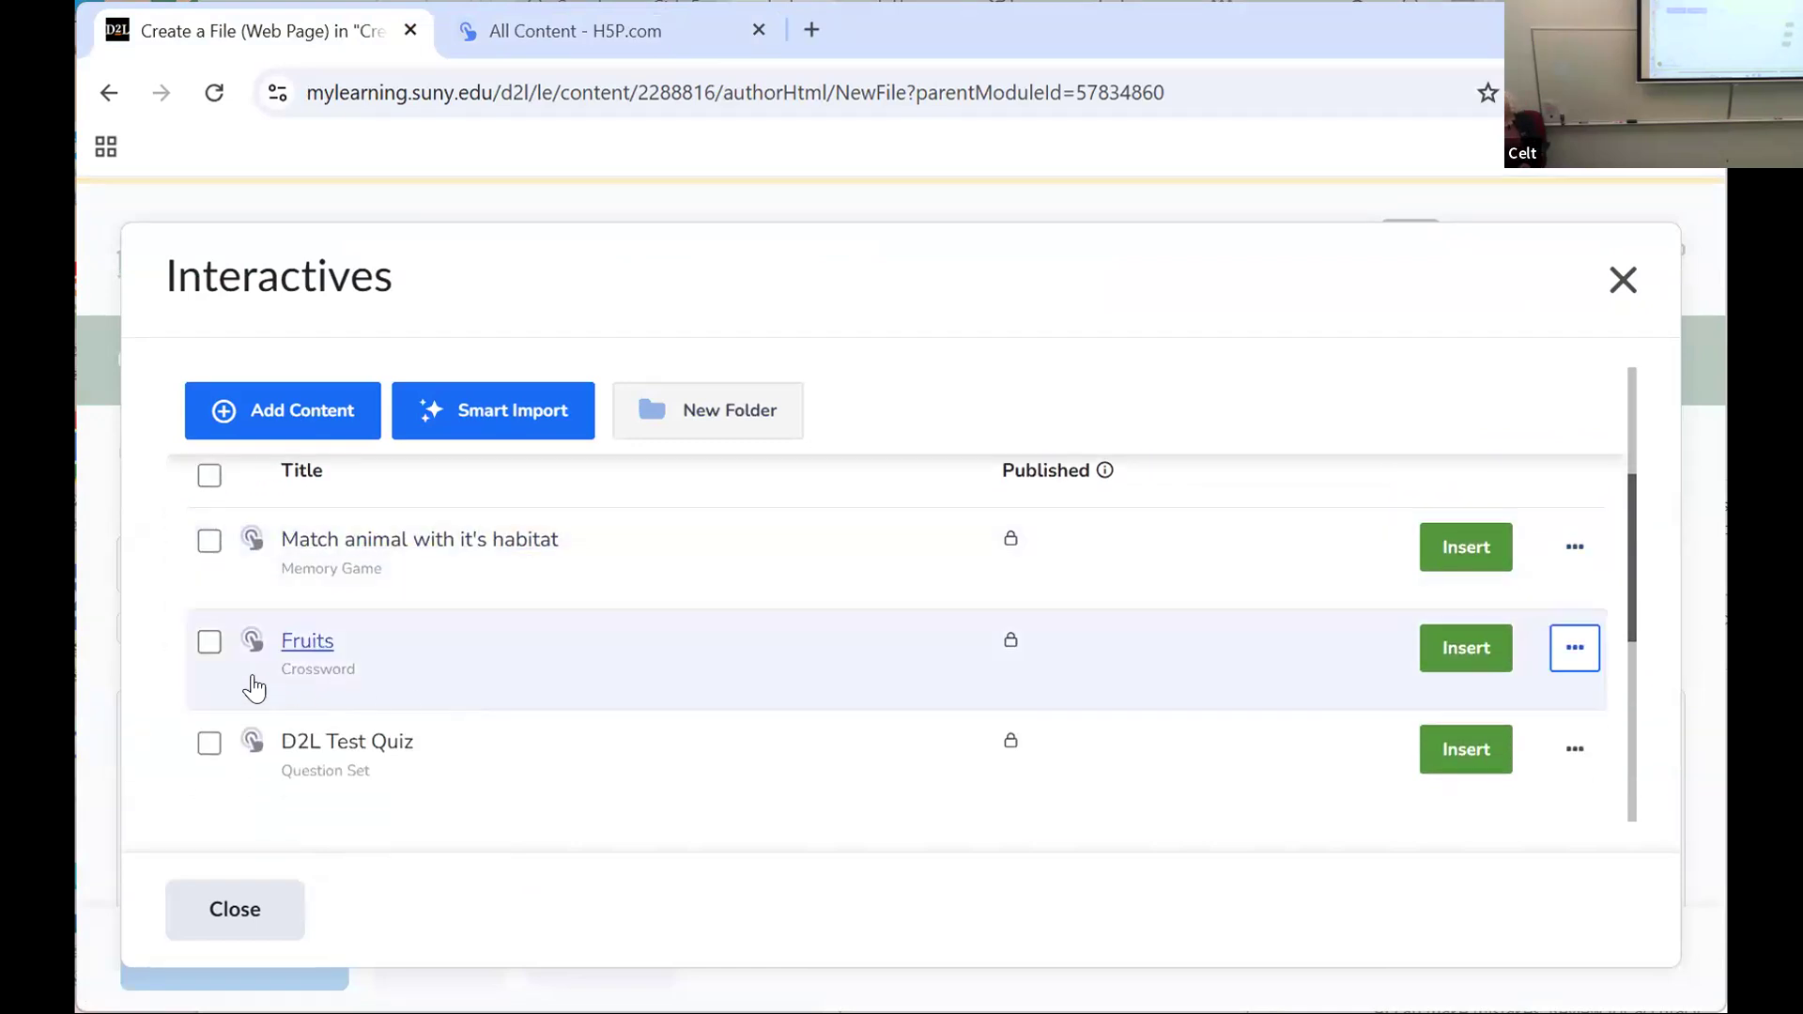
click(242, 660)
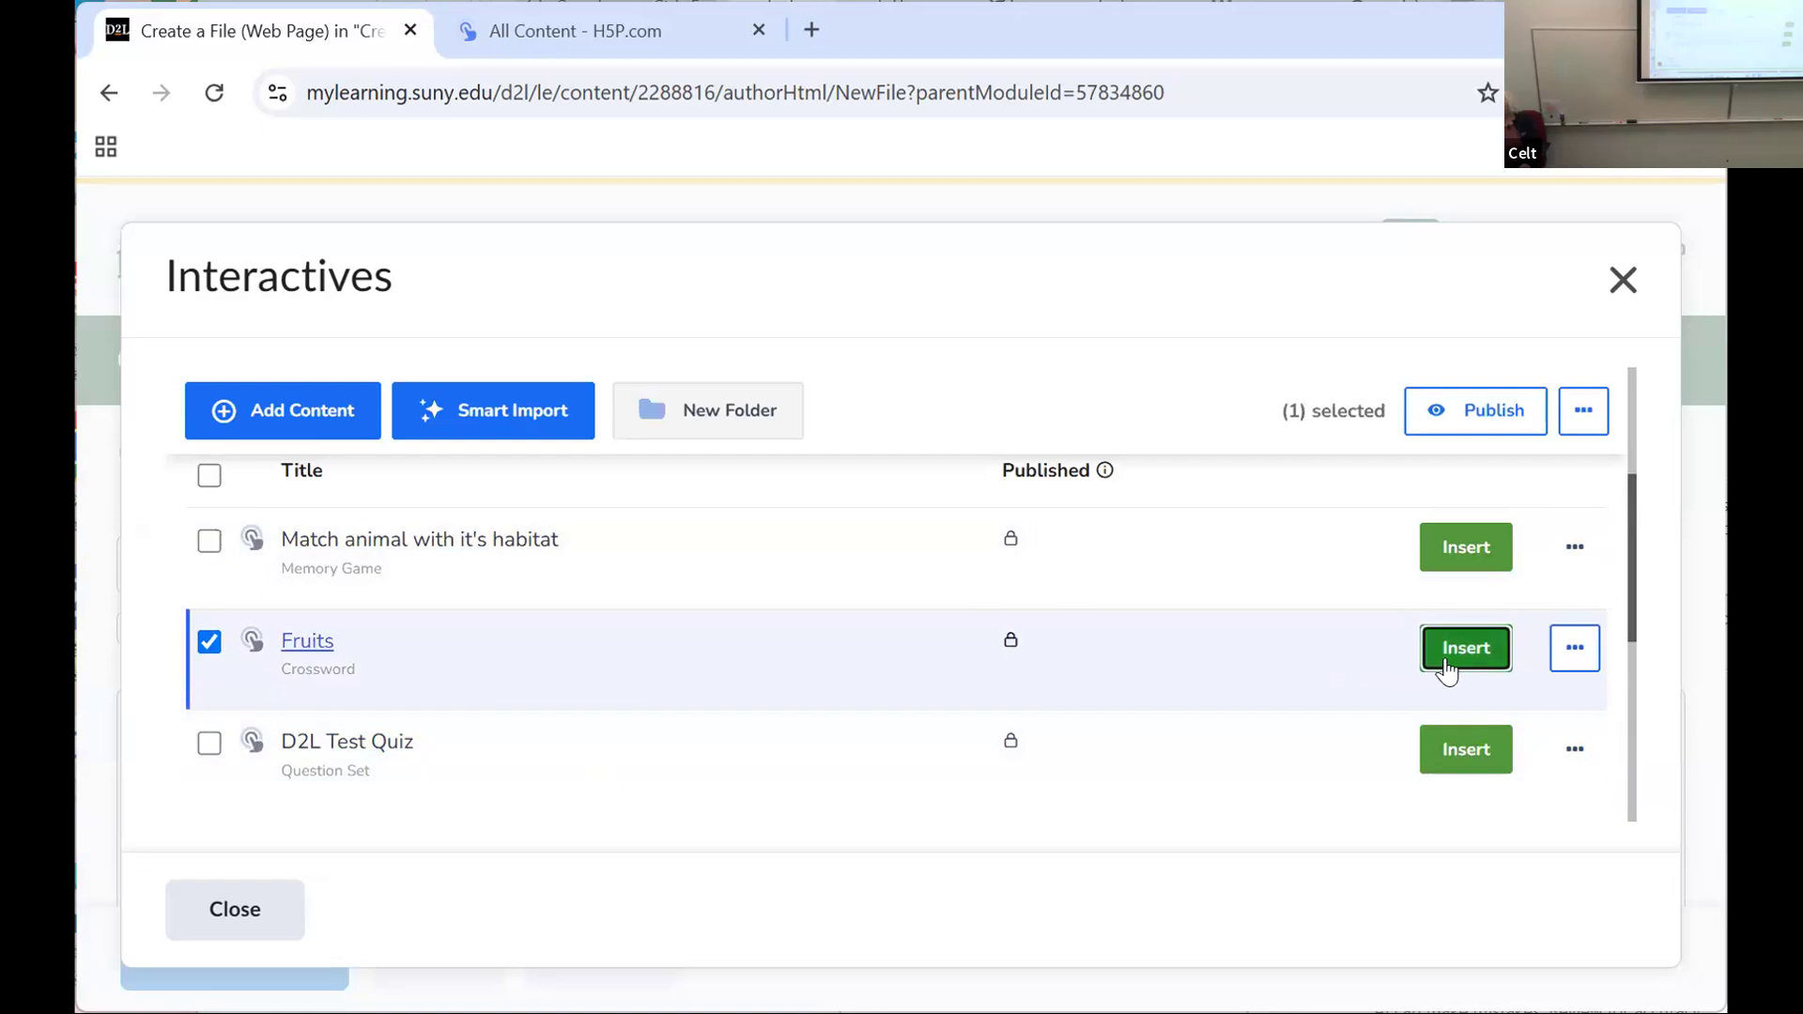
click(1446, 668)
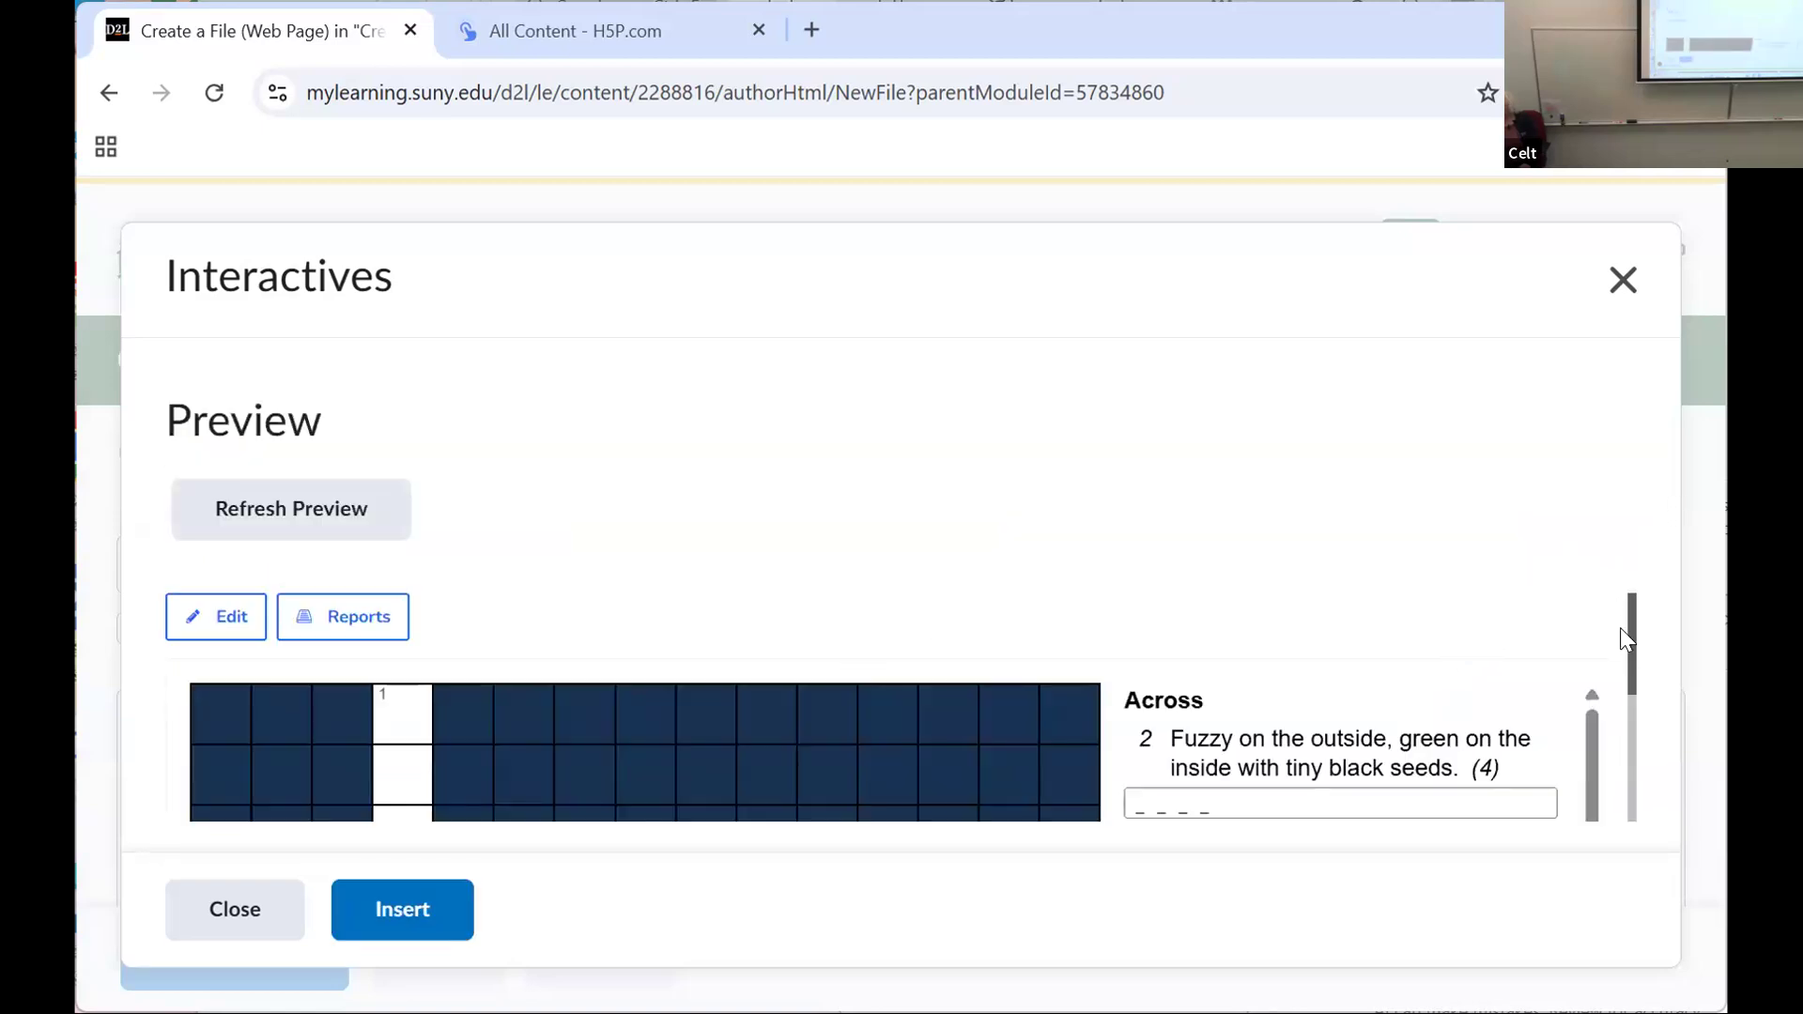
Step: Look through the Fruits crossword preview, insert it into the web page, and check it in the editor
drag(1632, 657, 1634, 690)
scroll(1632, 695, down, 2)
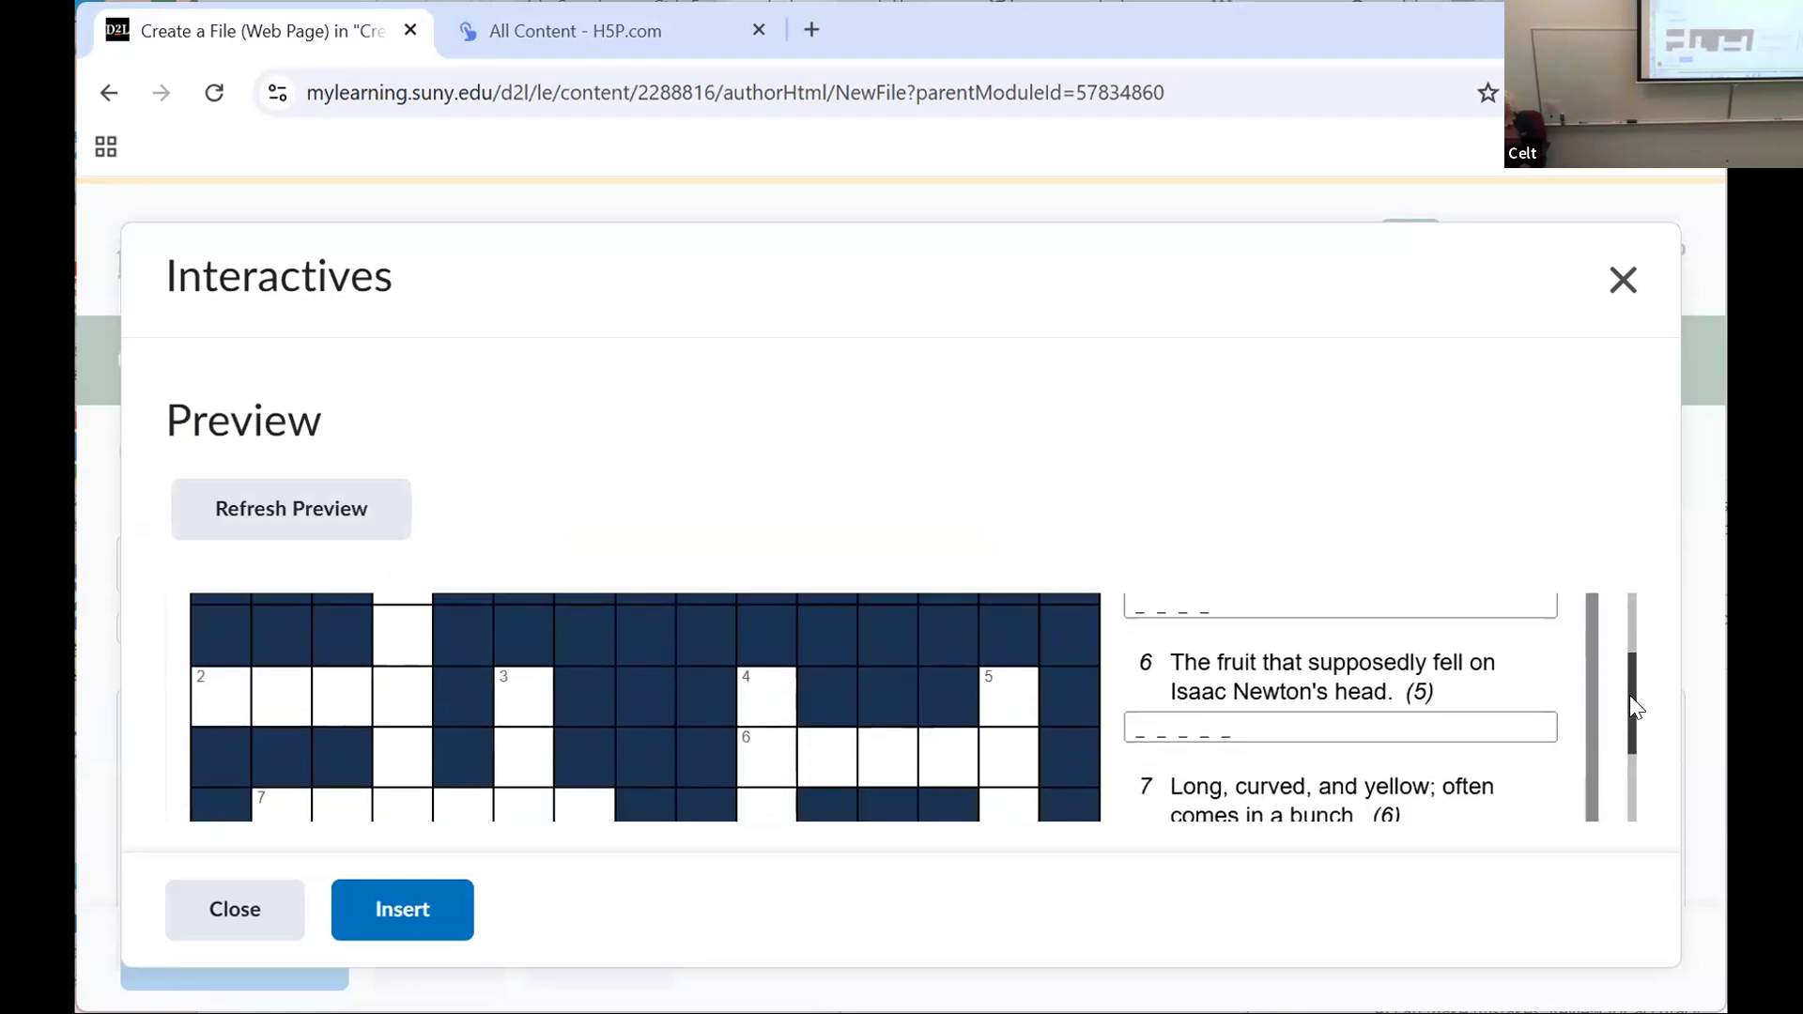
drag(1631, 690, 1627, 853)
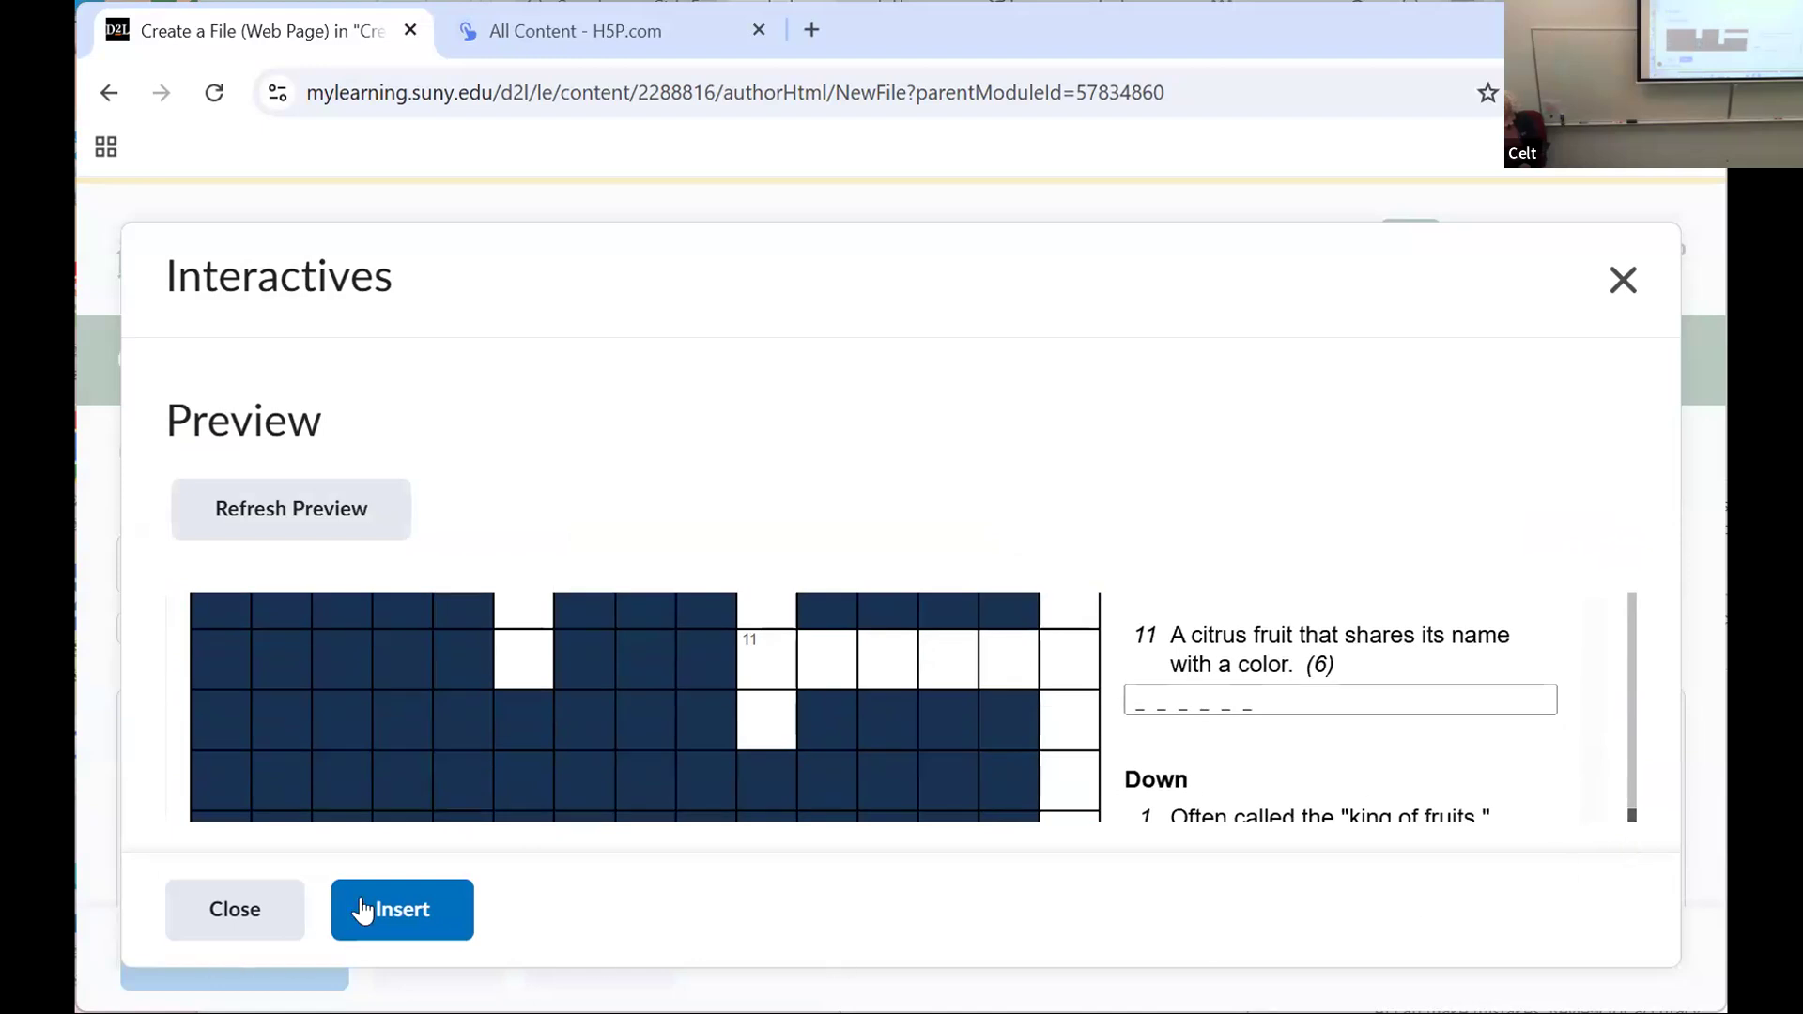
click(404, 911)
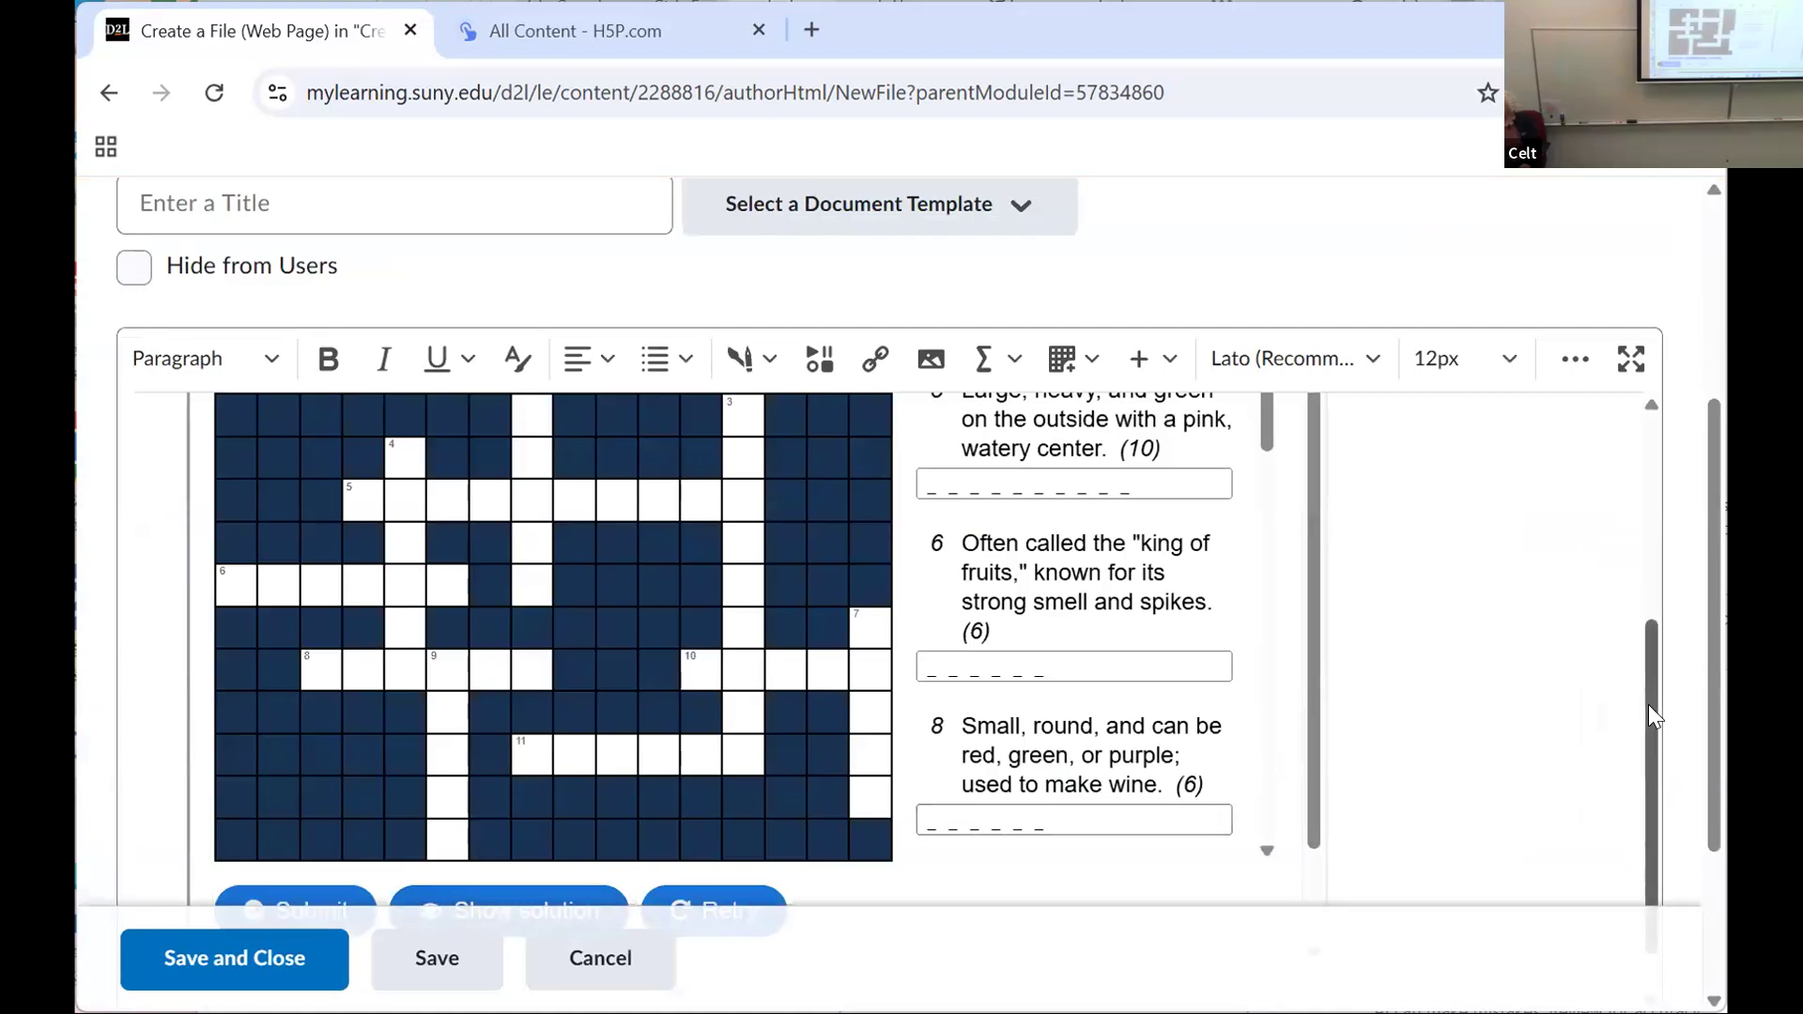
scroll(1651, 714, down, 1)
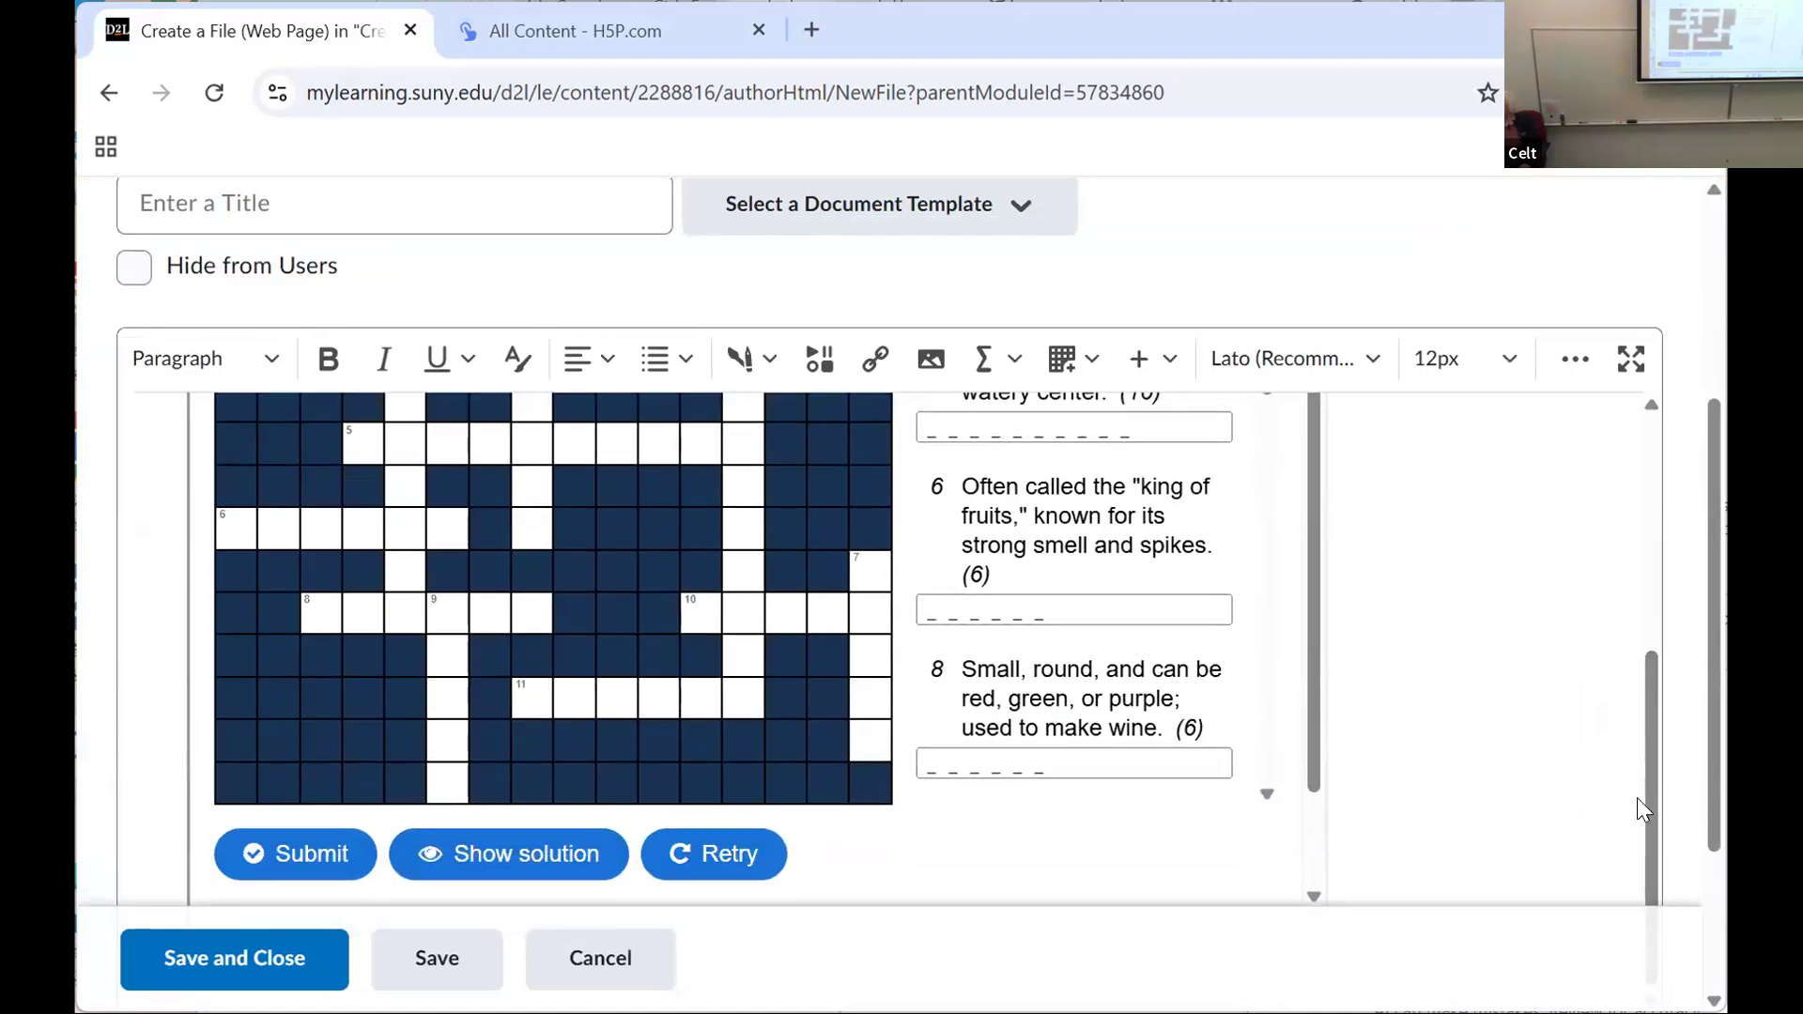
scroll(1648, 758, up, 3)
Step: Title the web page "crossword puzzle", then save and close it
click(238, 213)
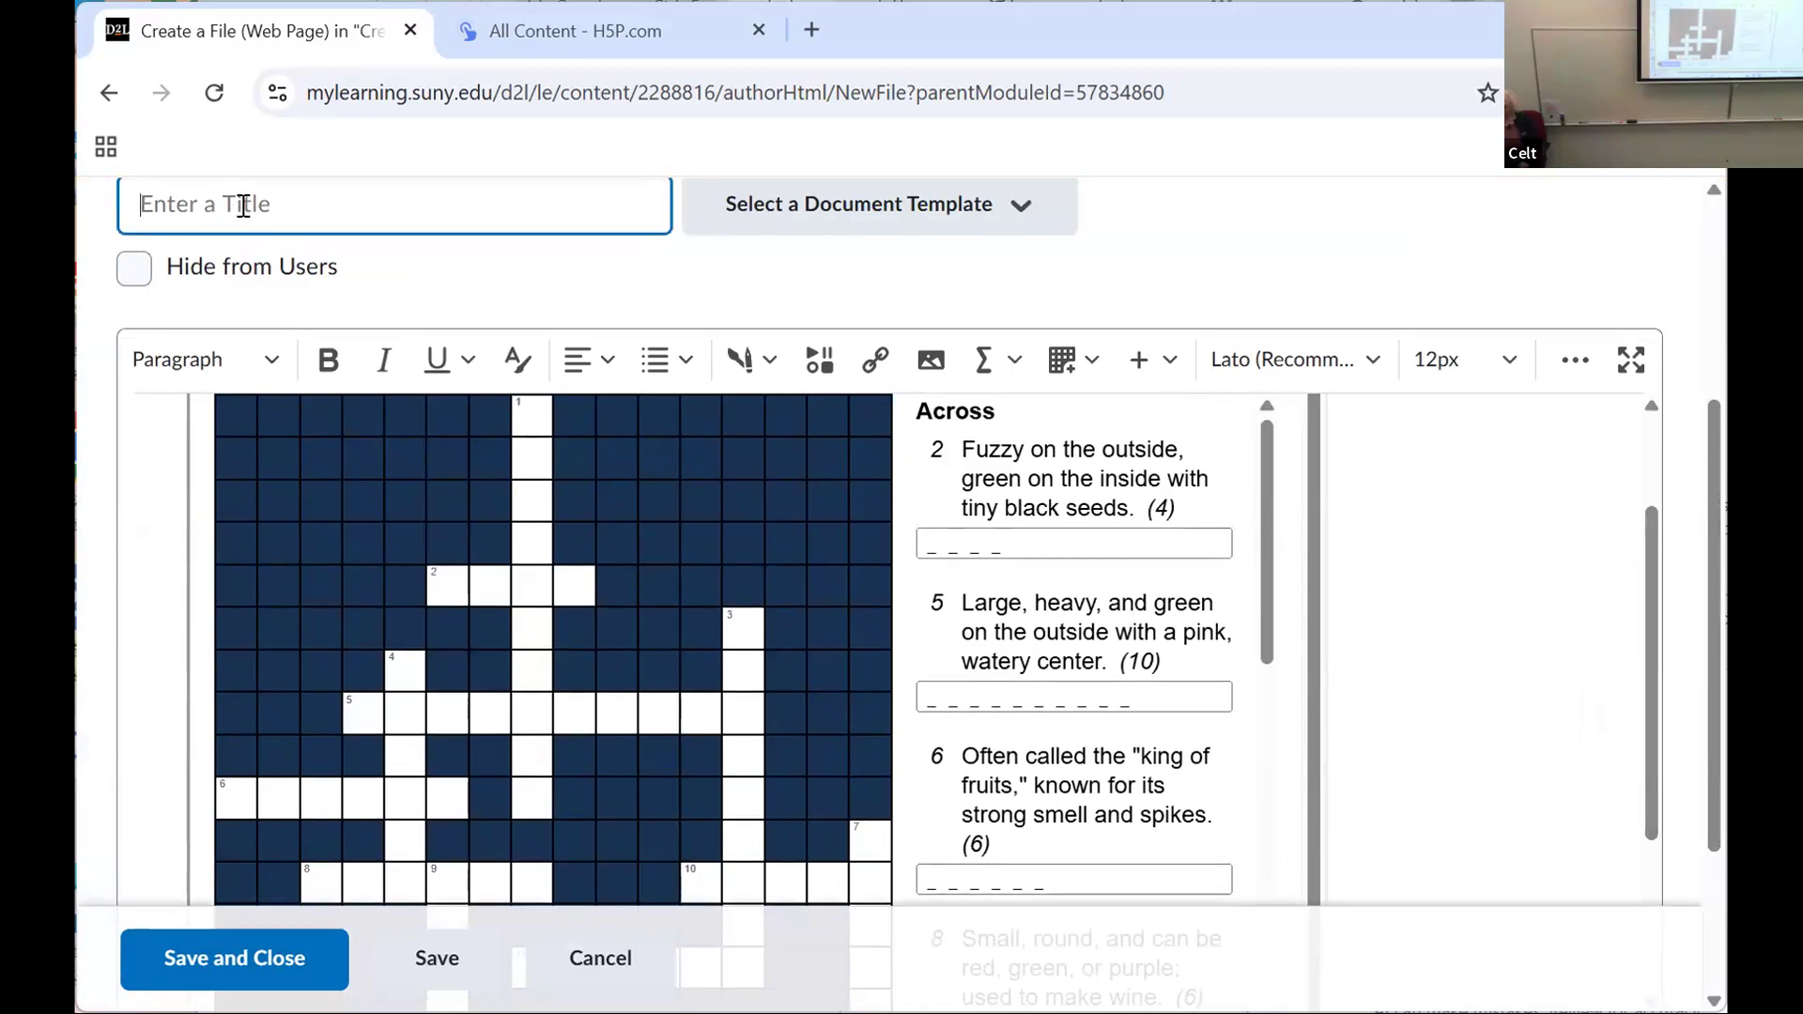
text(cro)
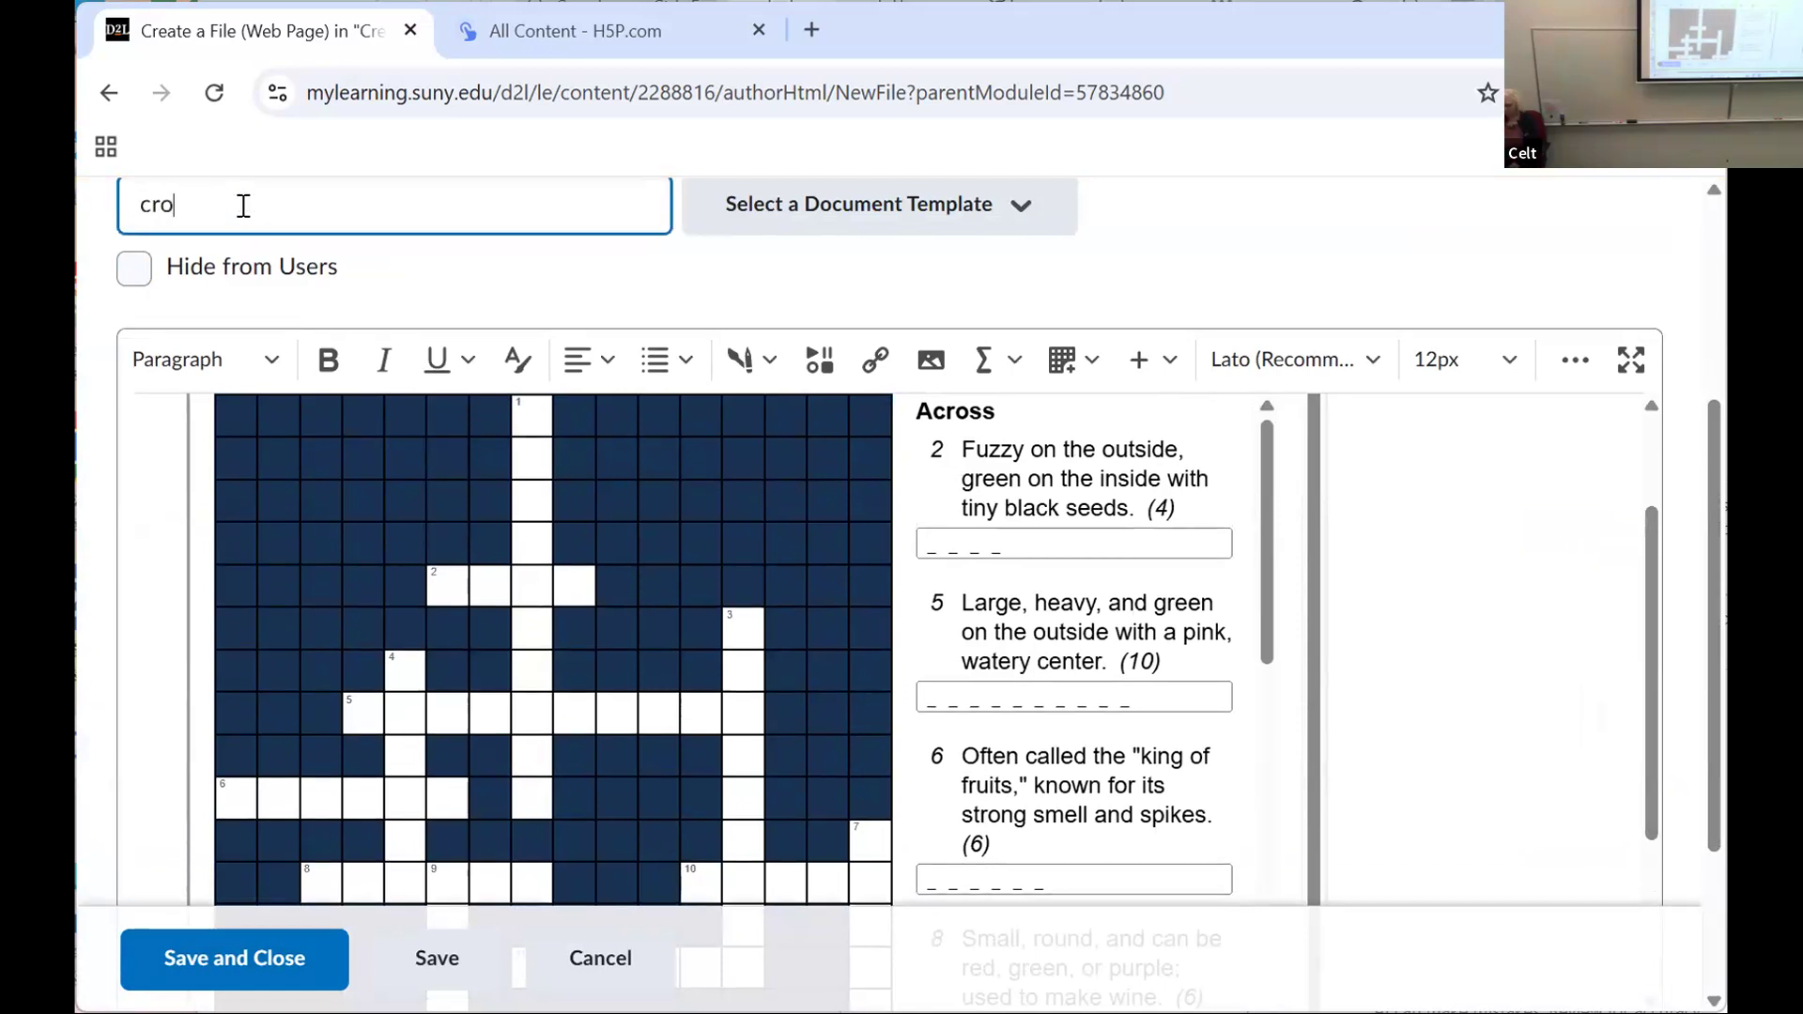
text(ssword puzzle)
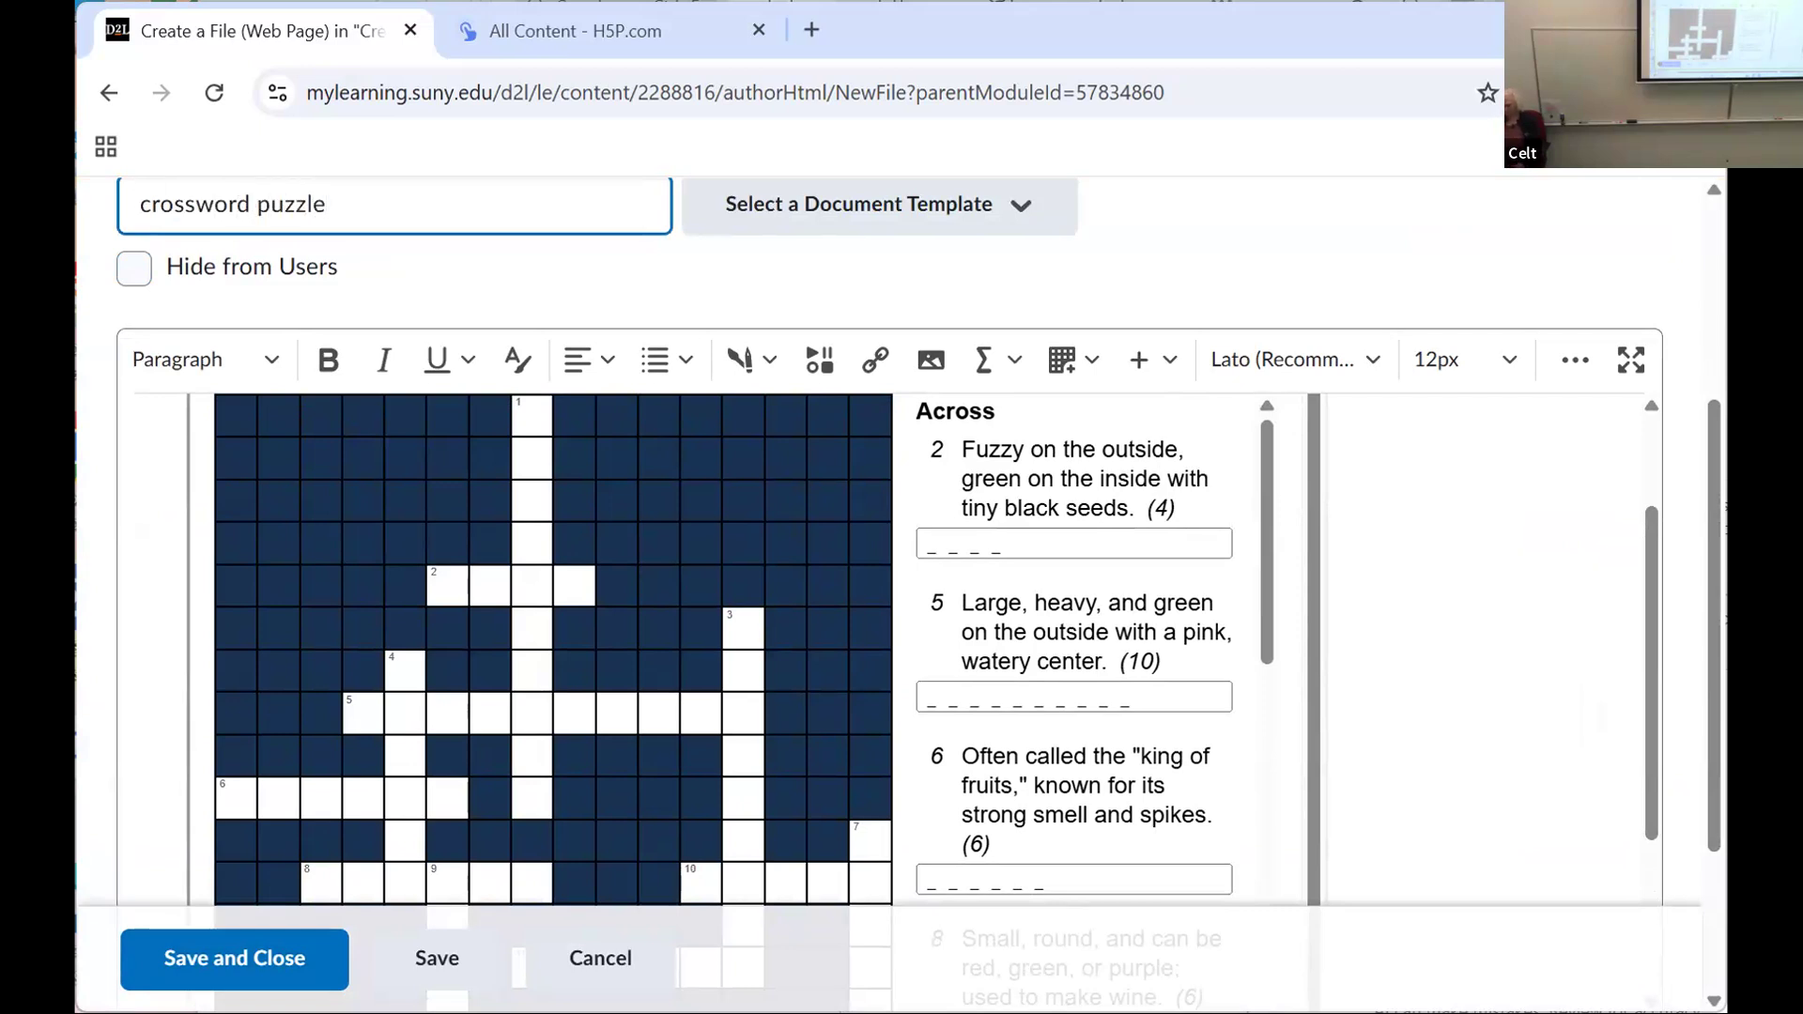
click(193, 953)
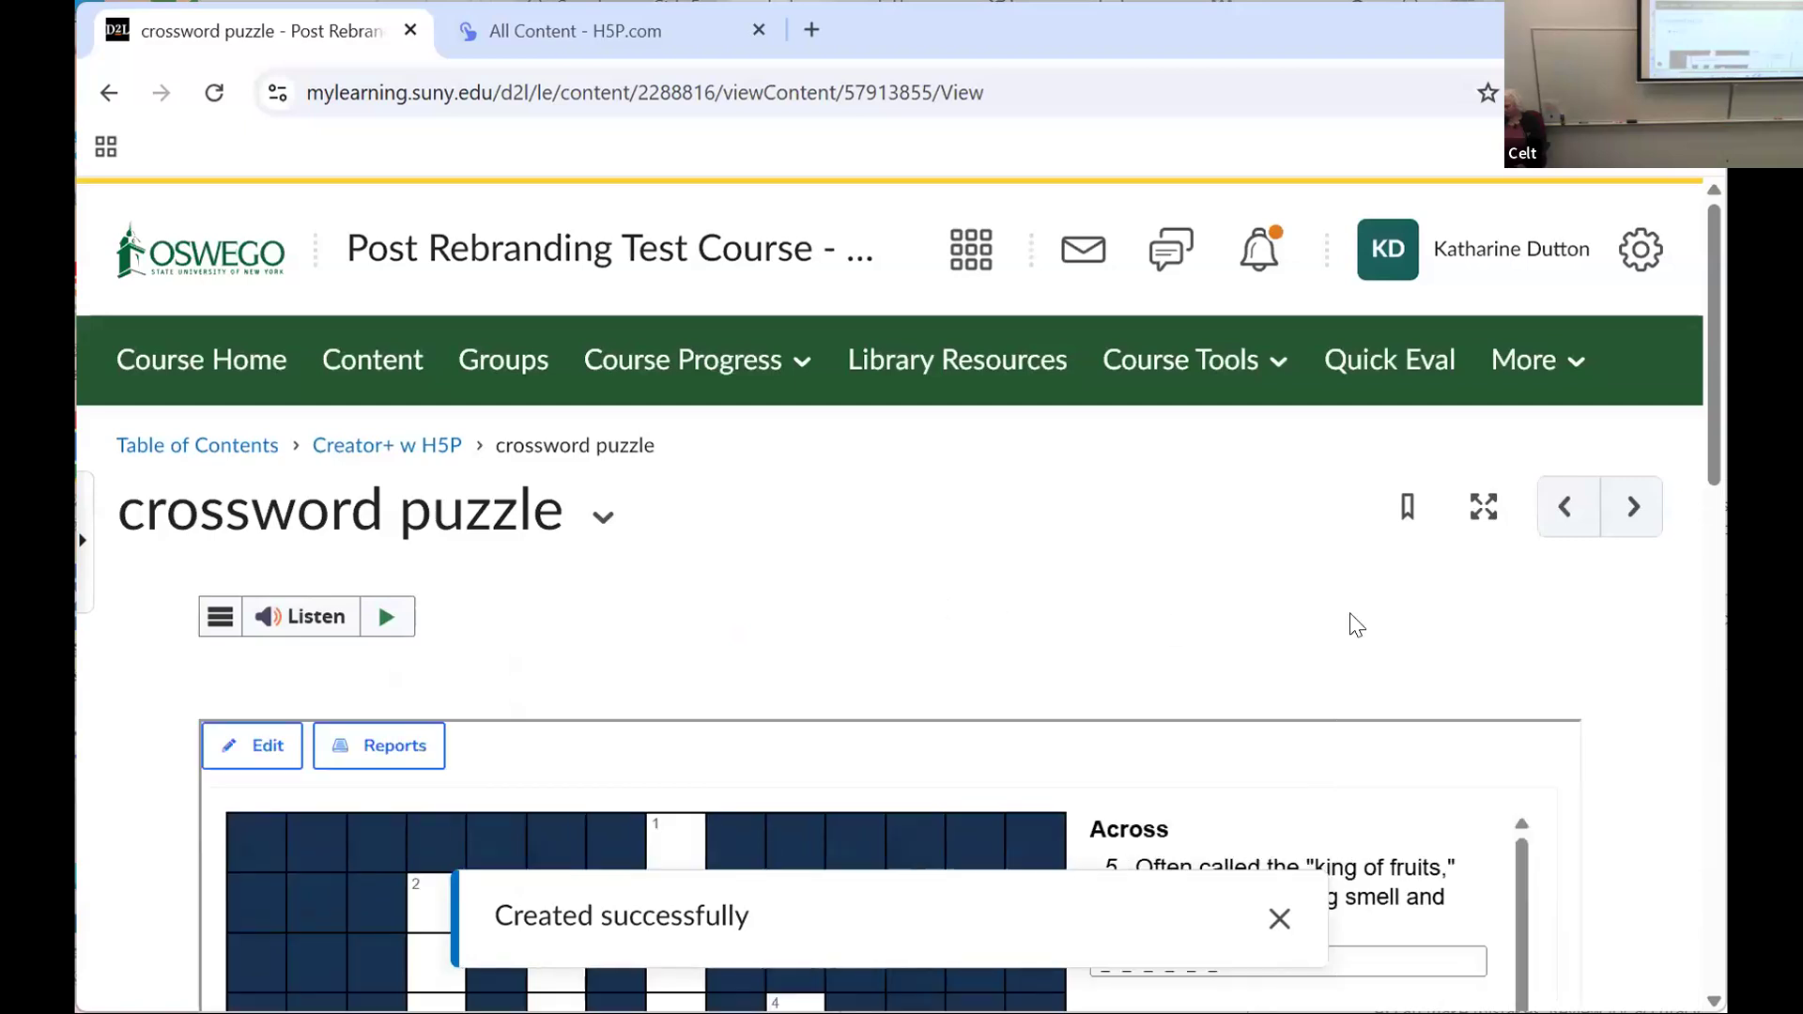
Step: Show the crossword's solution on the saved page, look over the filled-in answers, and reset the puzzle
drag(1712, 417, 1682, 495)
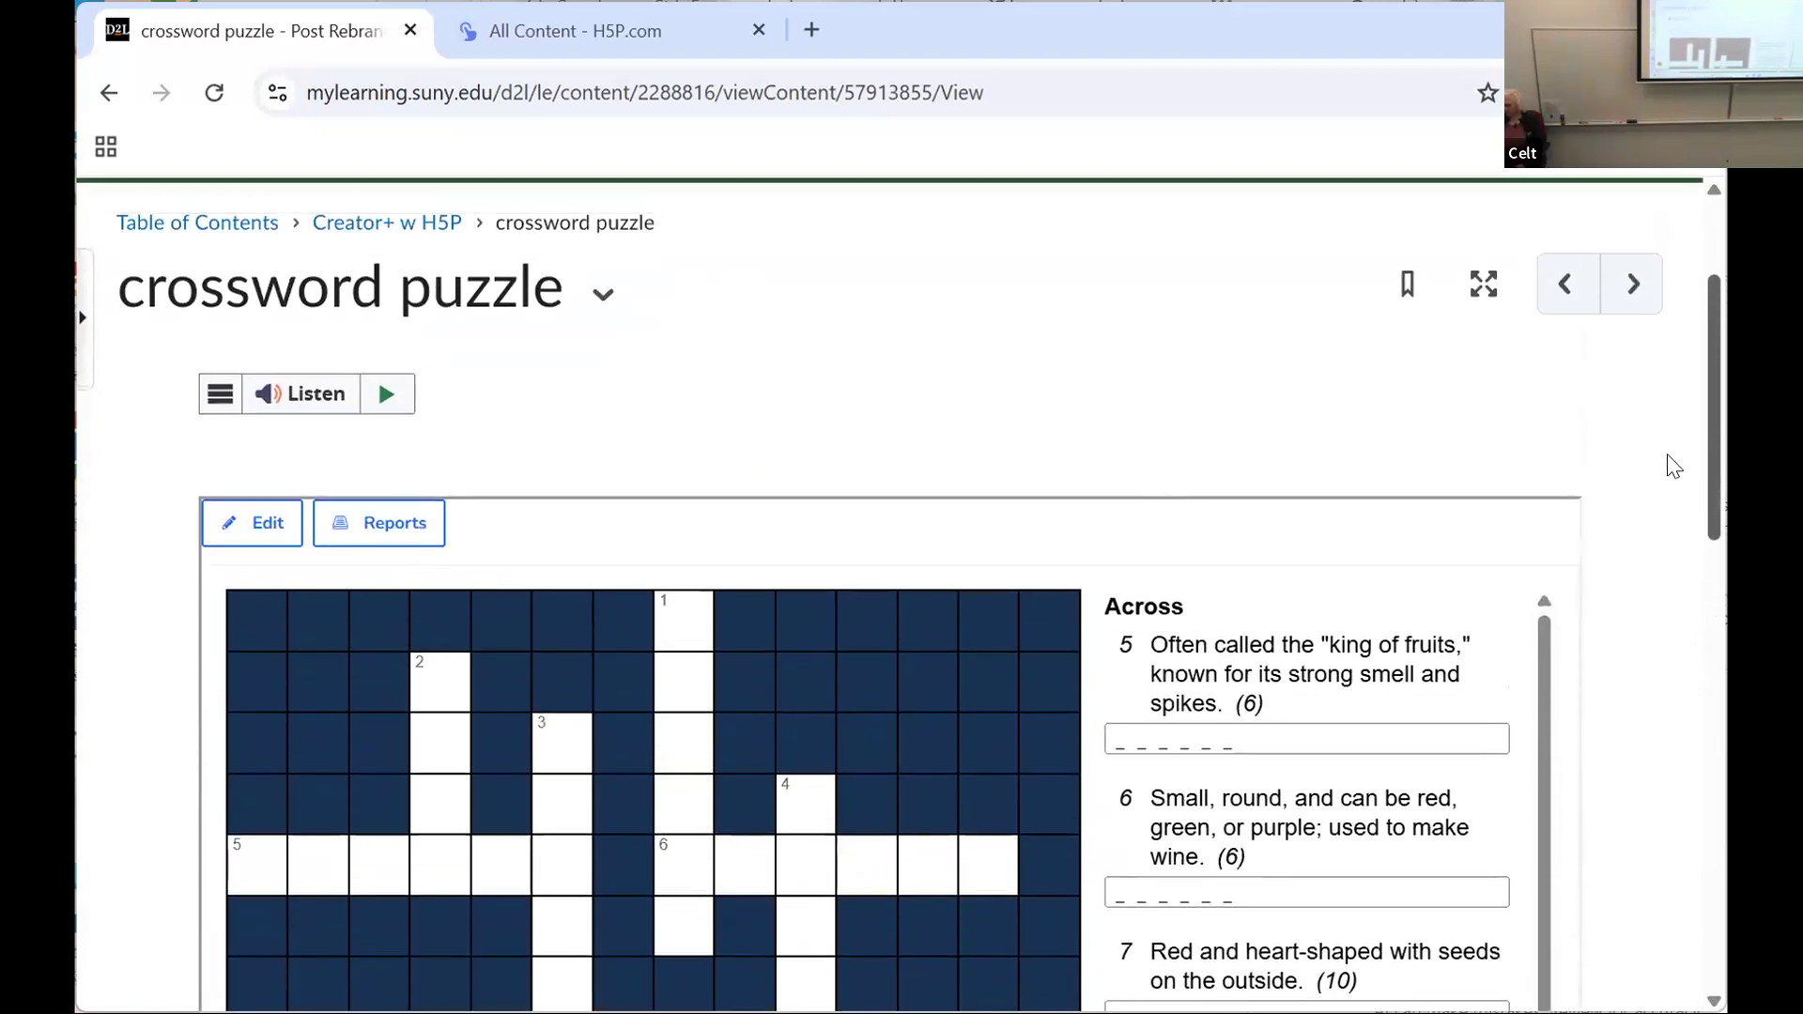
scroll(1696, 768, down, 8)
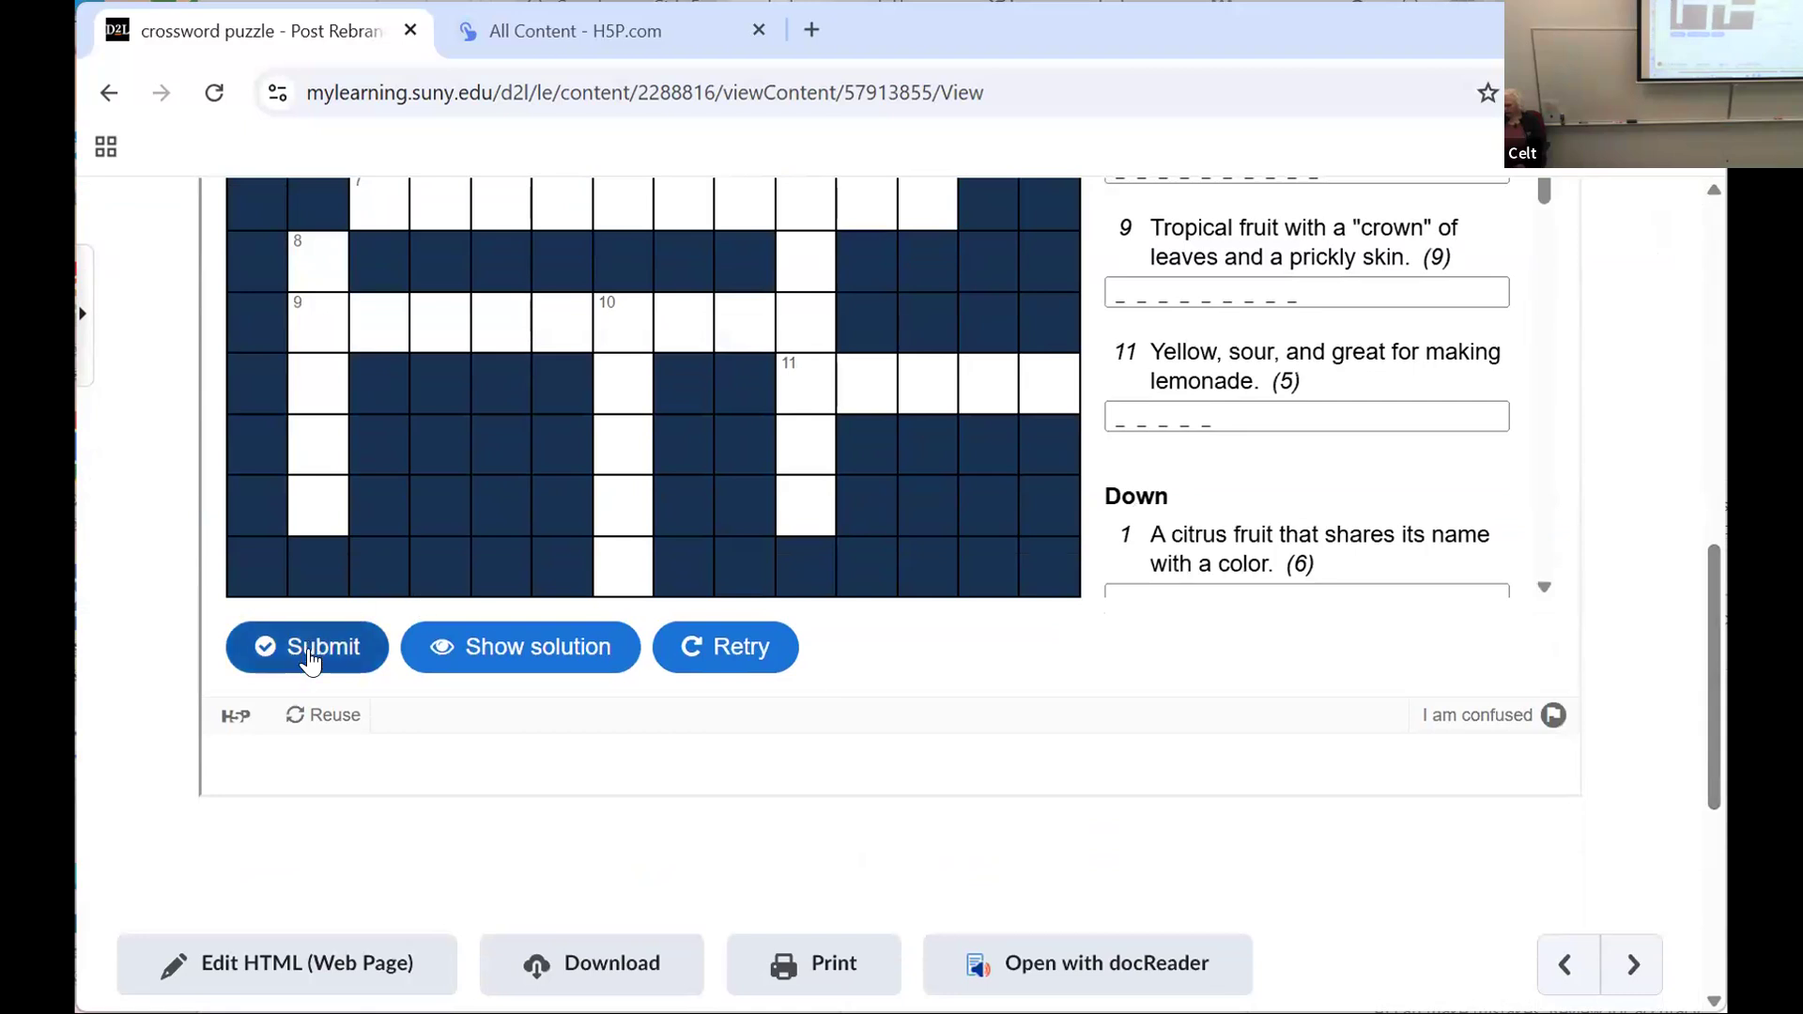
click(475, 642)
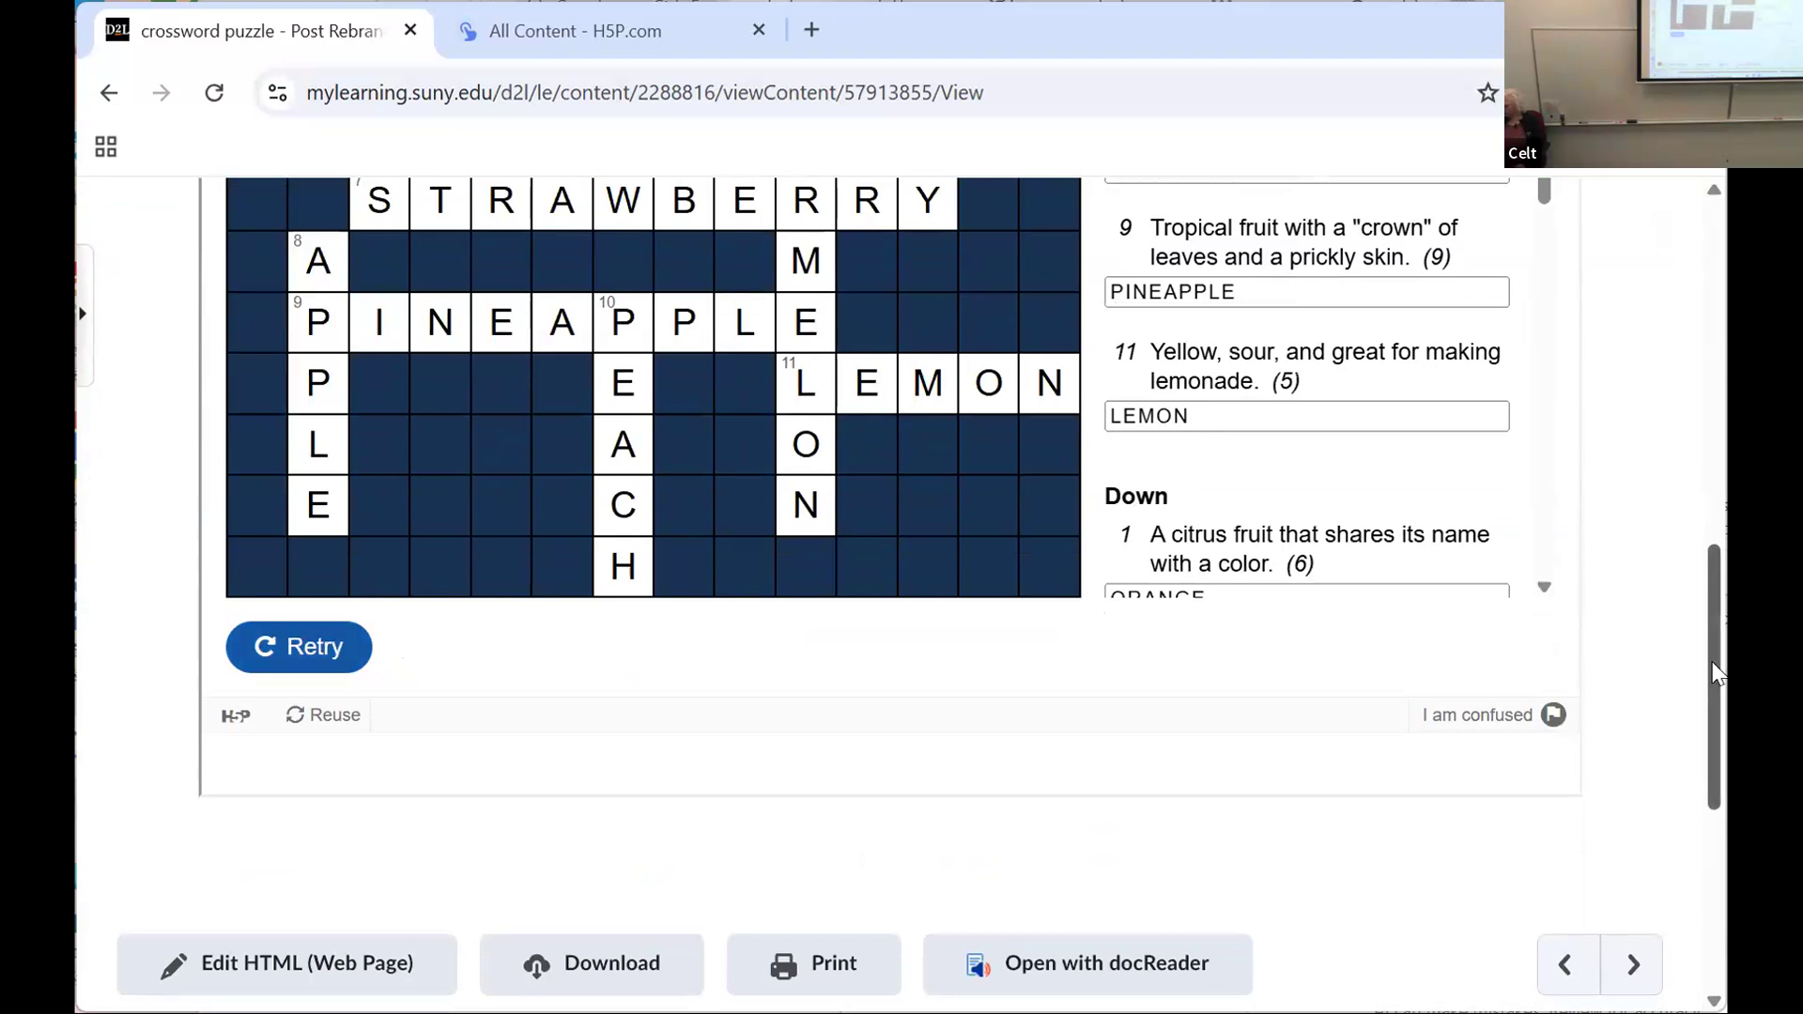
scroll(1698, 563, up, 3)
scroll(1696, 540, up, 3)
scroll(1696, 521, down, 1)
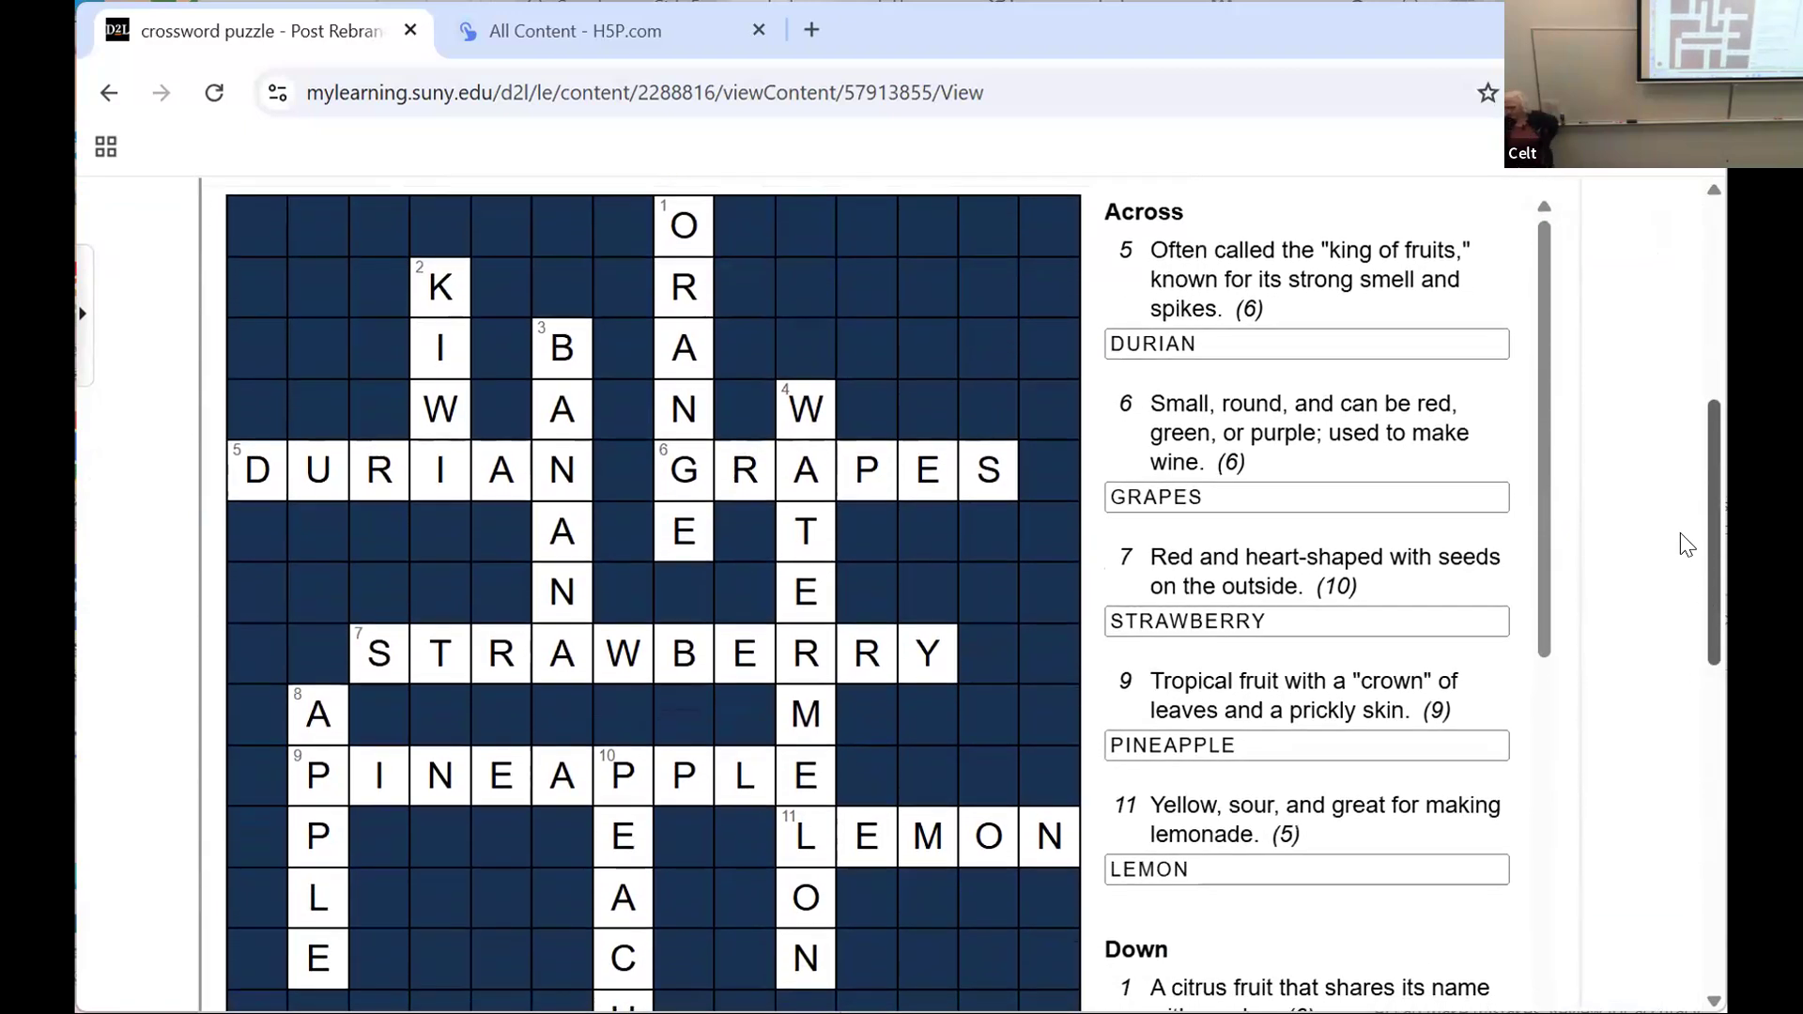
scroll(1677, 543, down, 2)
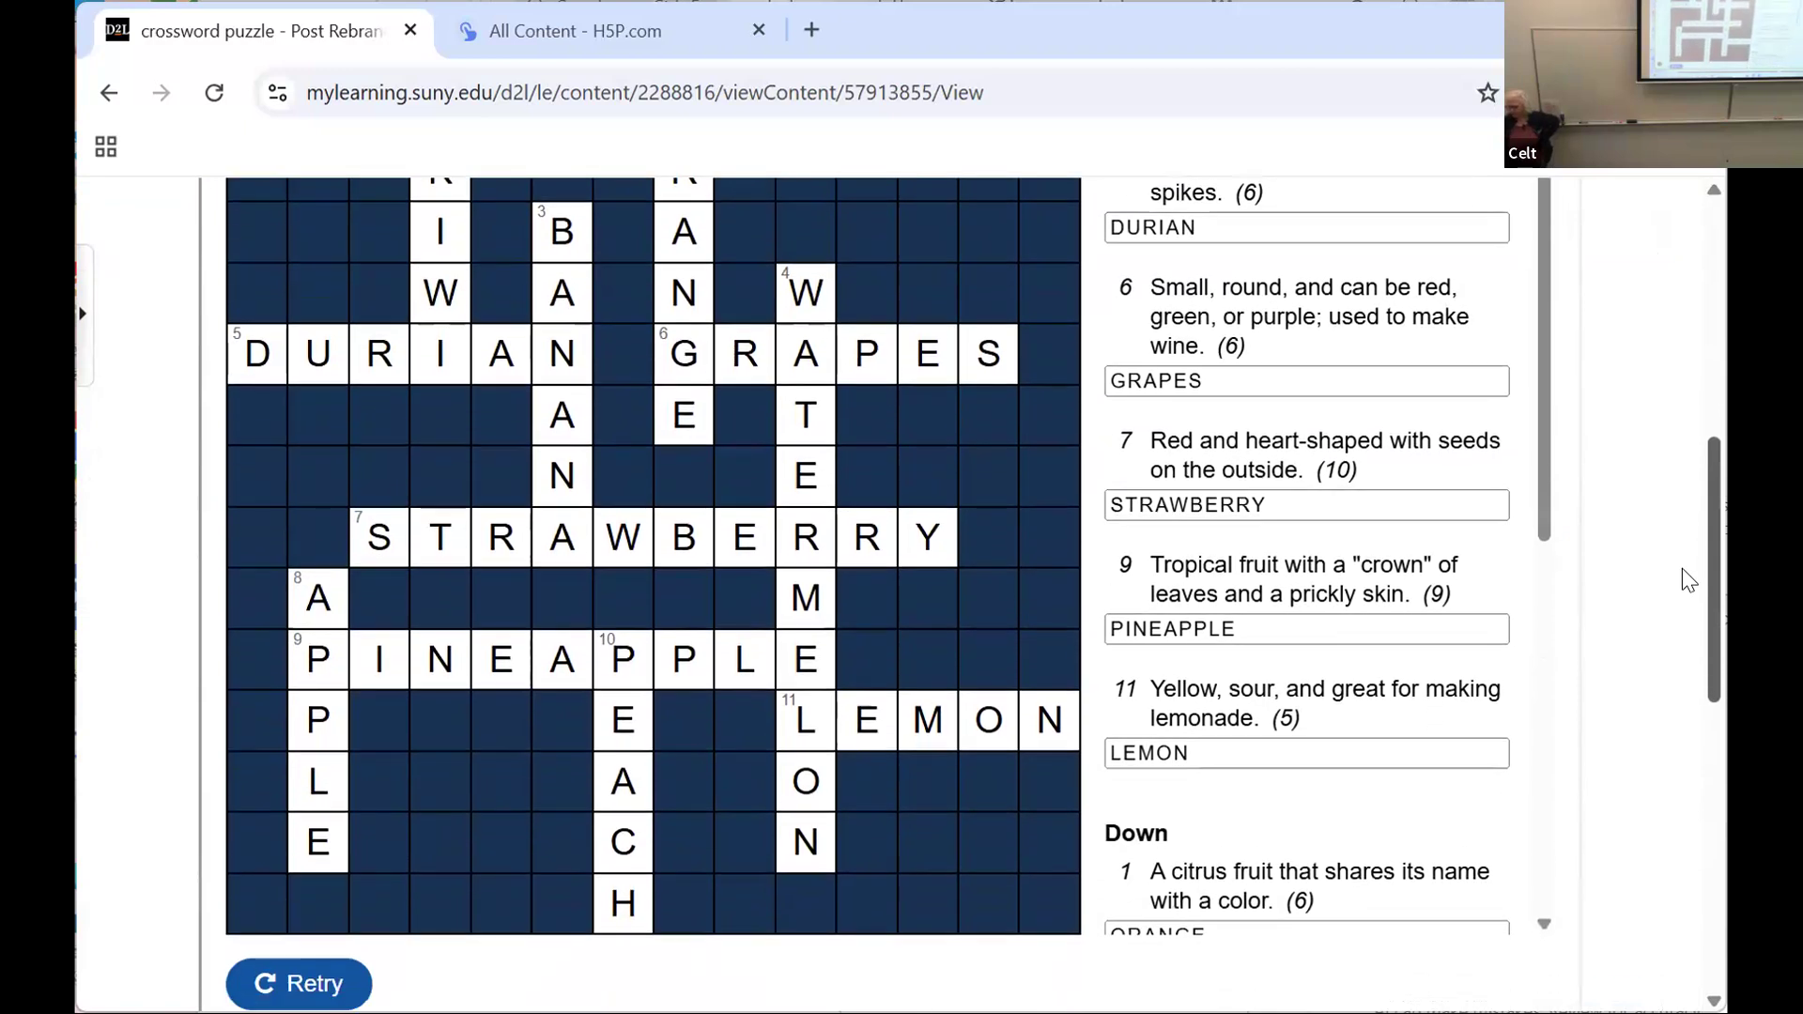
scroll(1682, 567, down, 3)
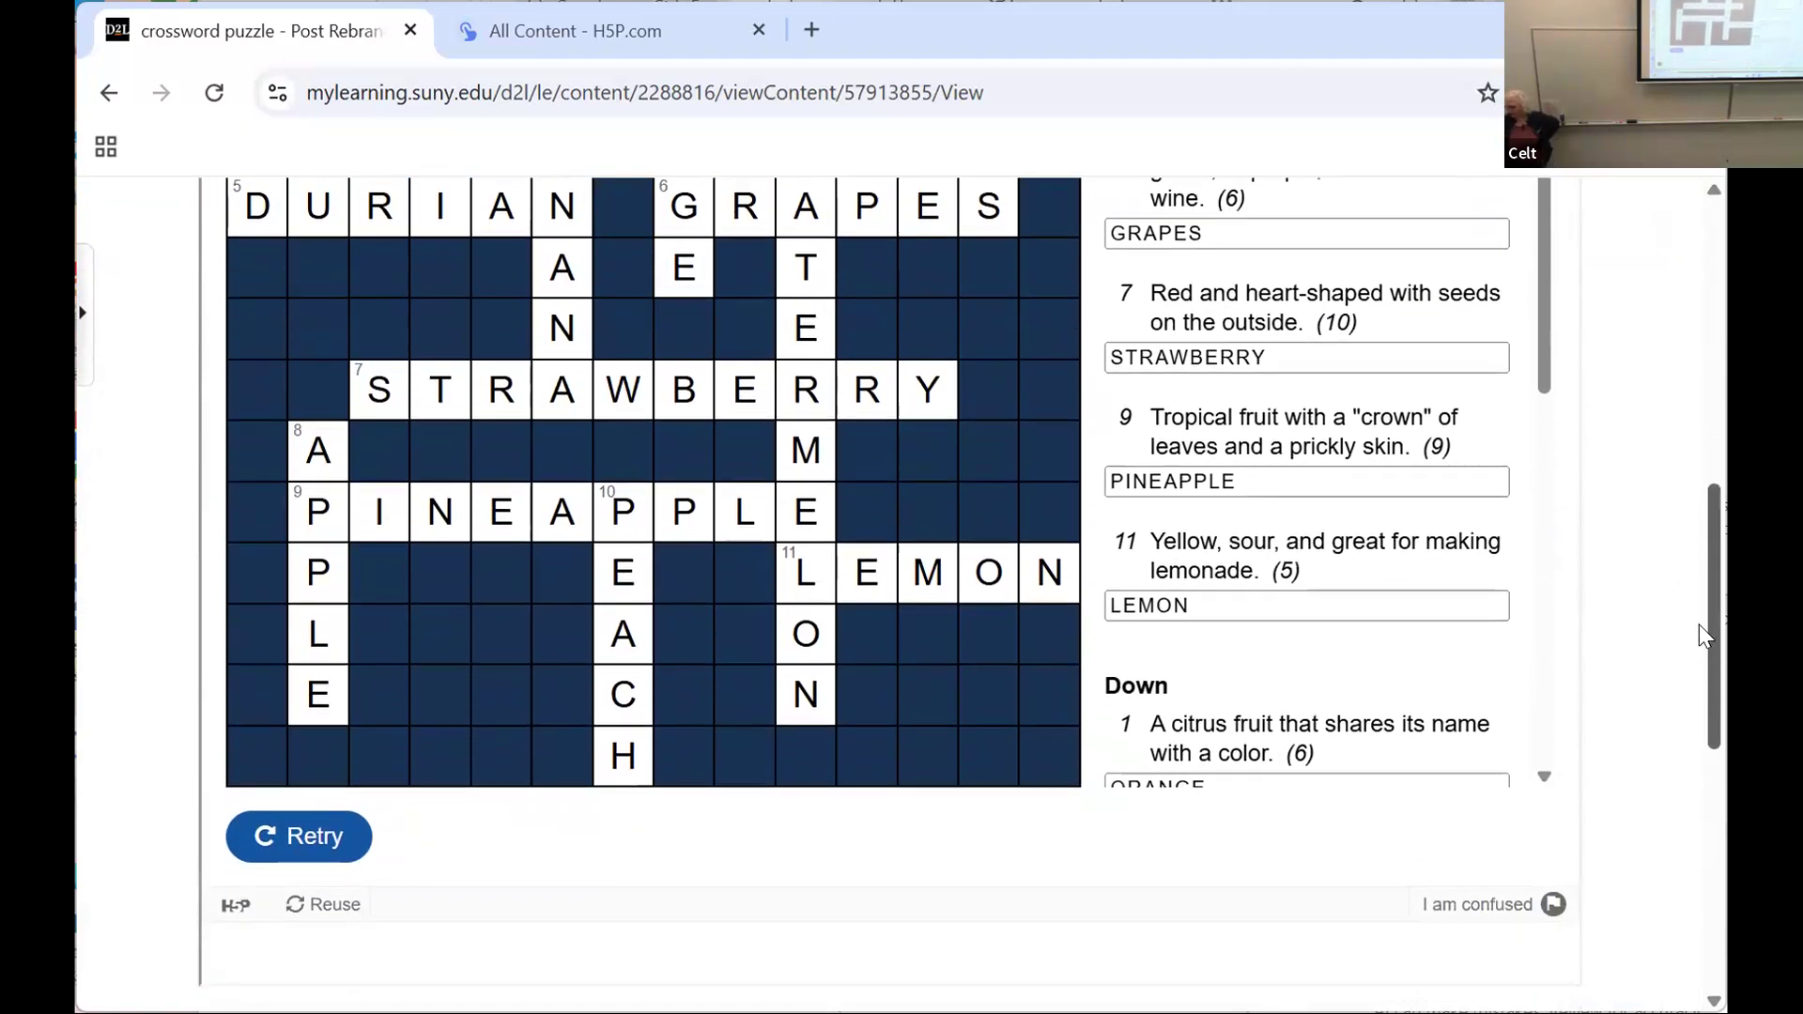
scroll(1699, 624, down, 1)
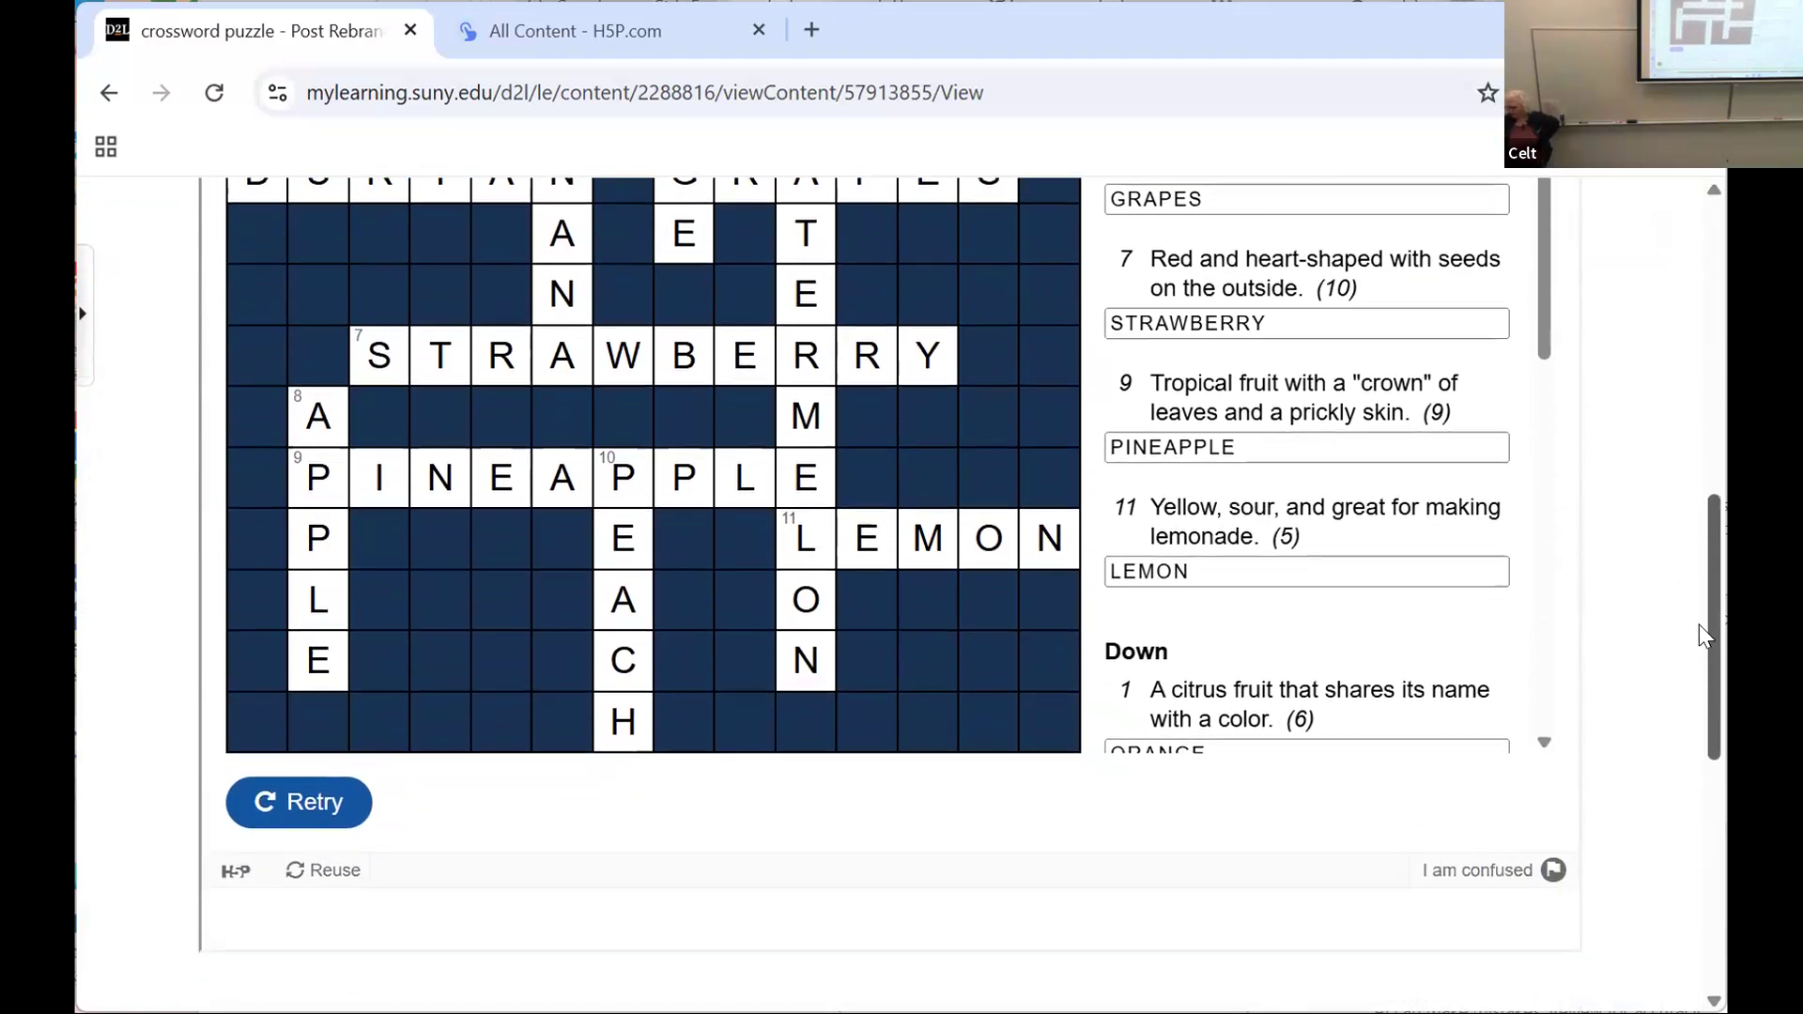
click(339, 801)
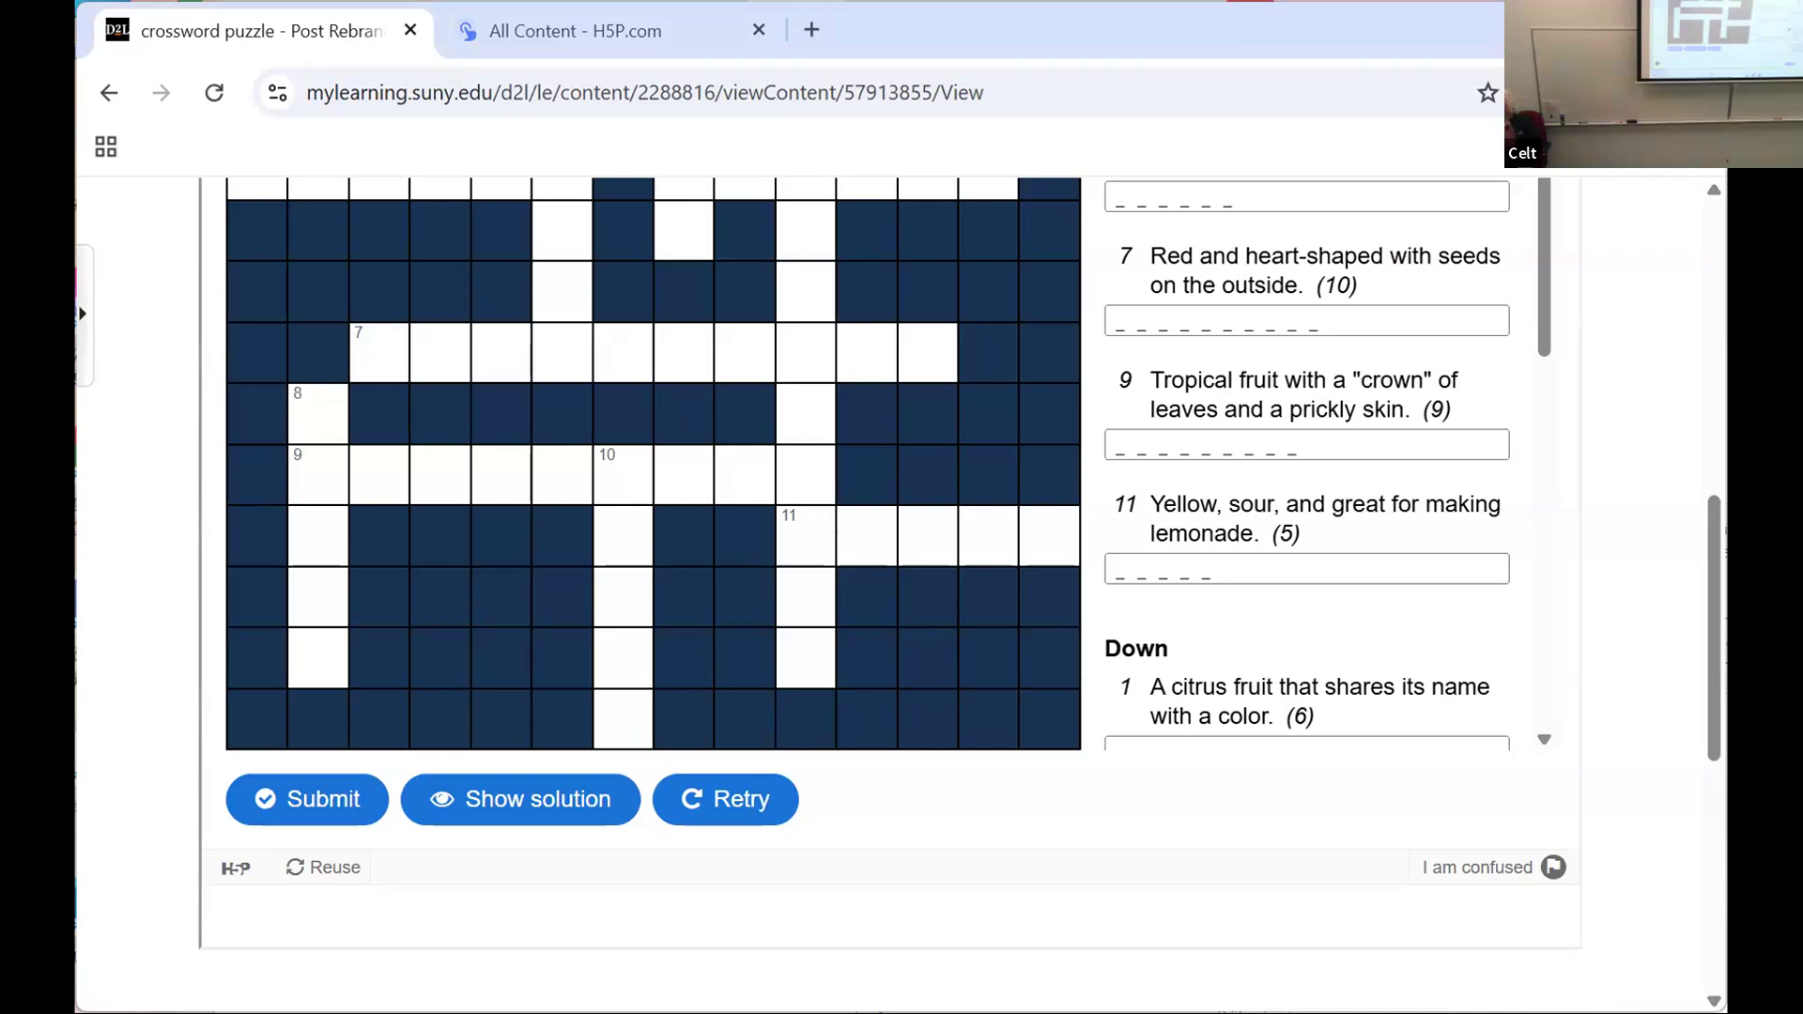
Step: Switch to viewing the course as OSW - Student (Non-Cascading) and open the Fruit Crossword Puzzle page from the course content
scroll(837, 519, down, 3)
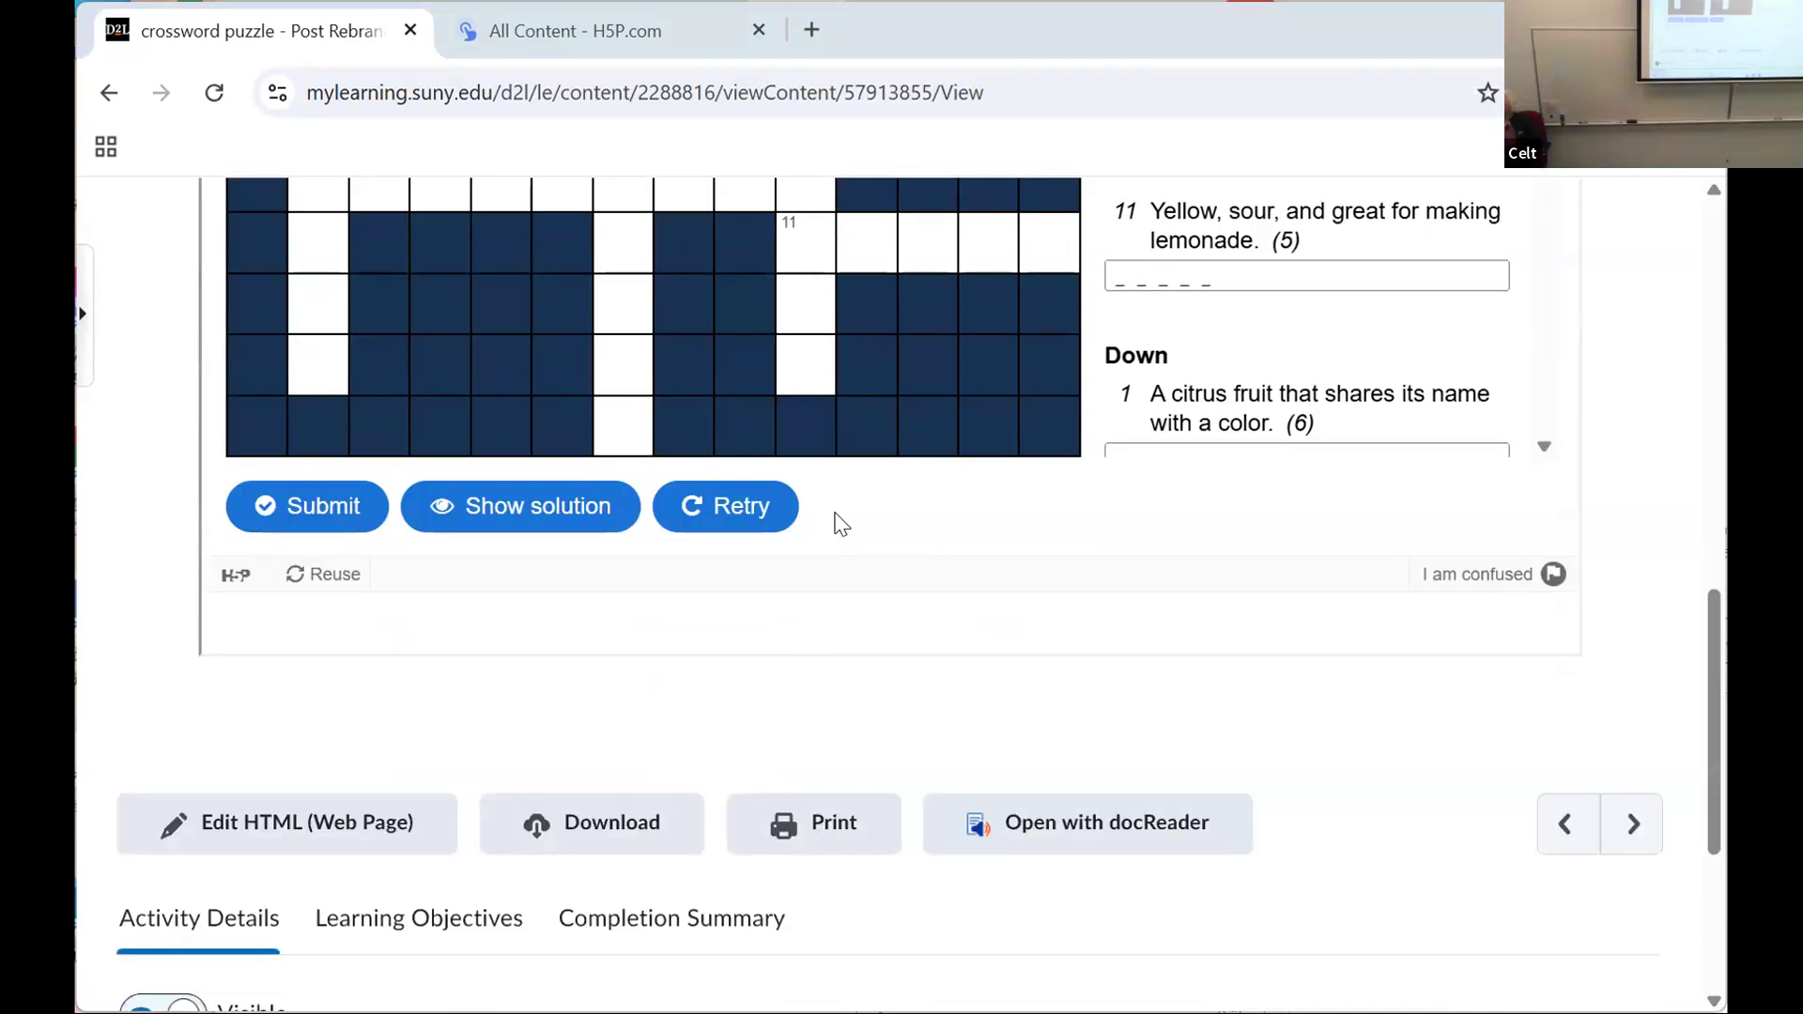
scroll(836, 520, up, 10)
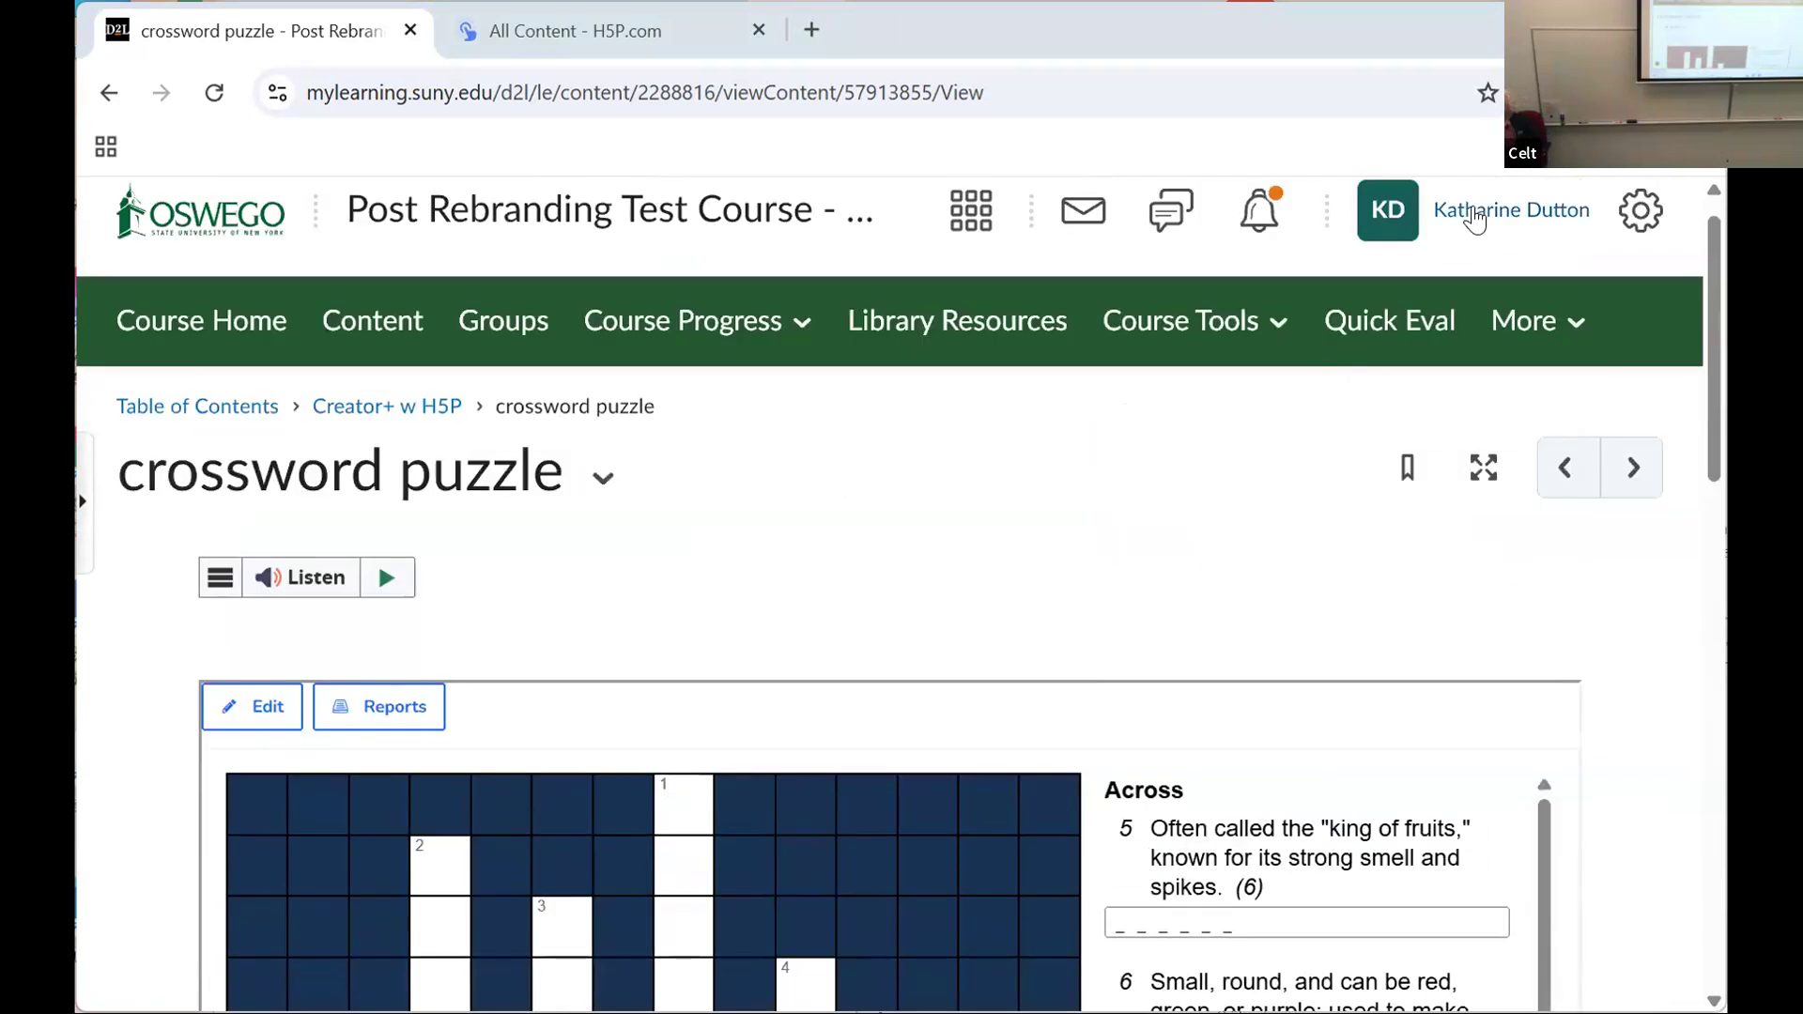
click(1472, 221)
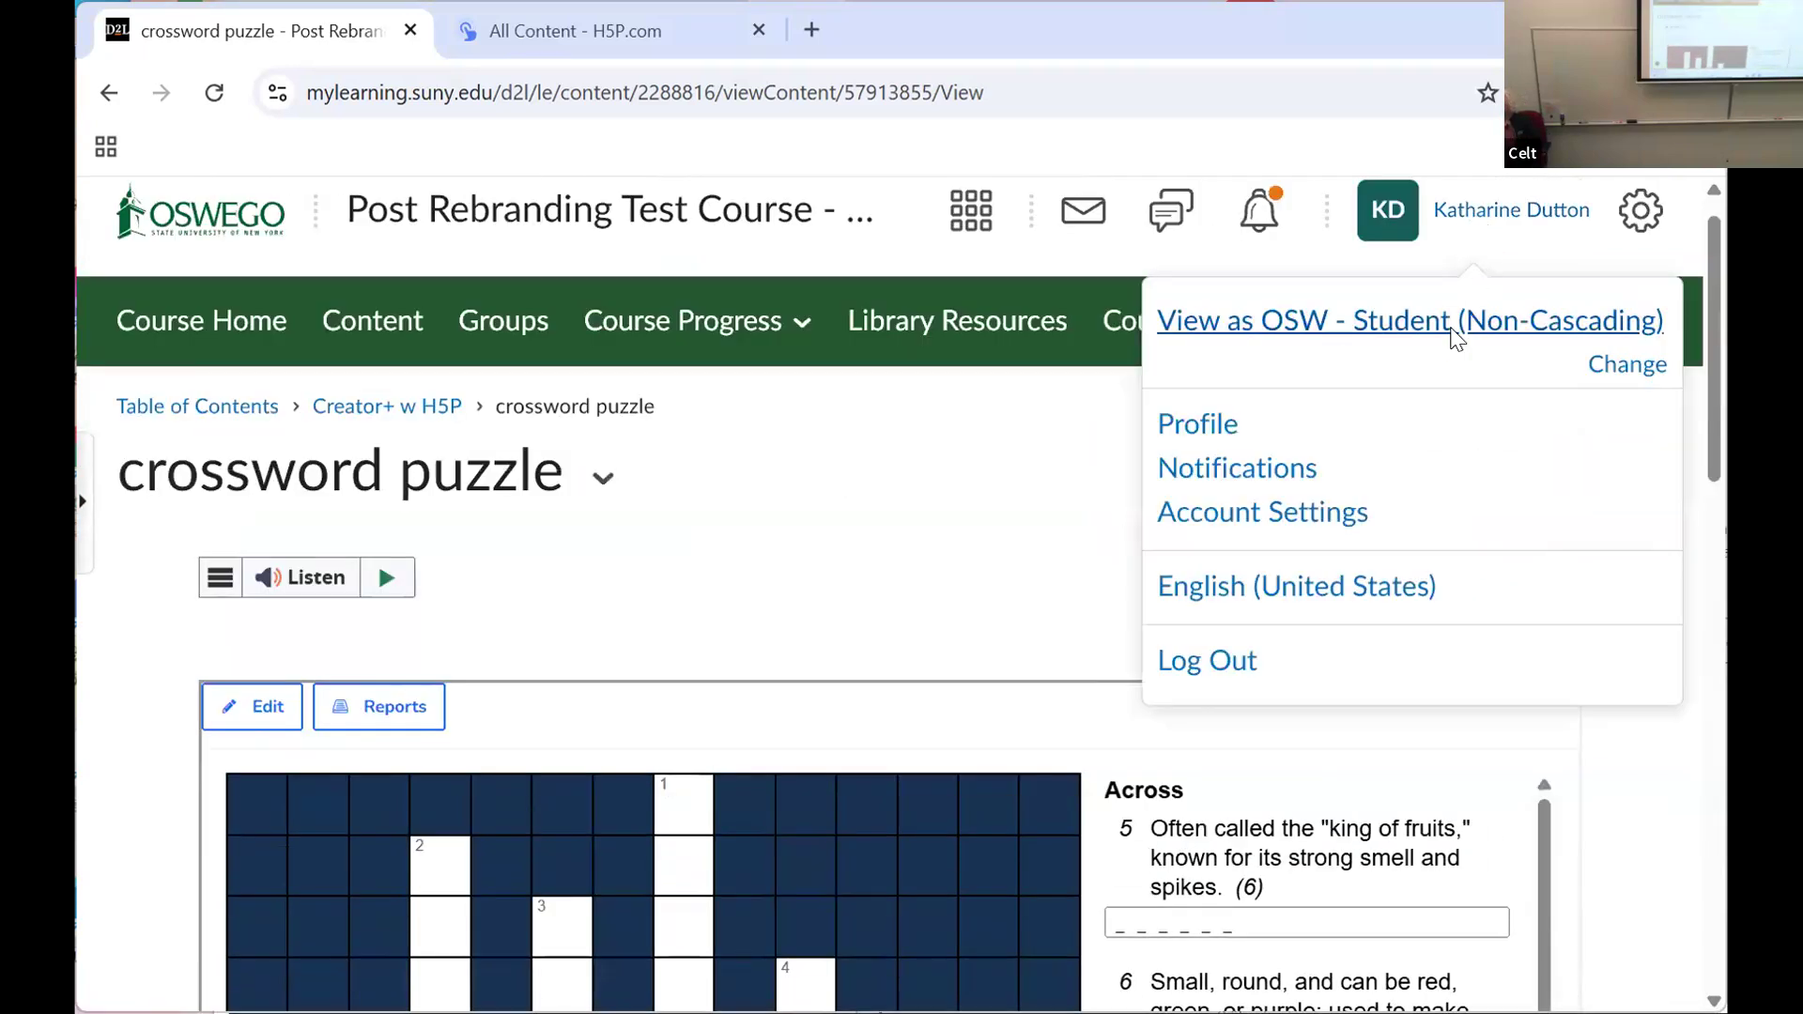
click(1451, 327)
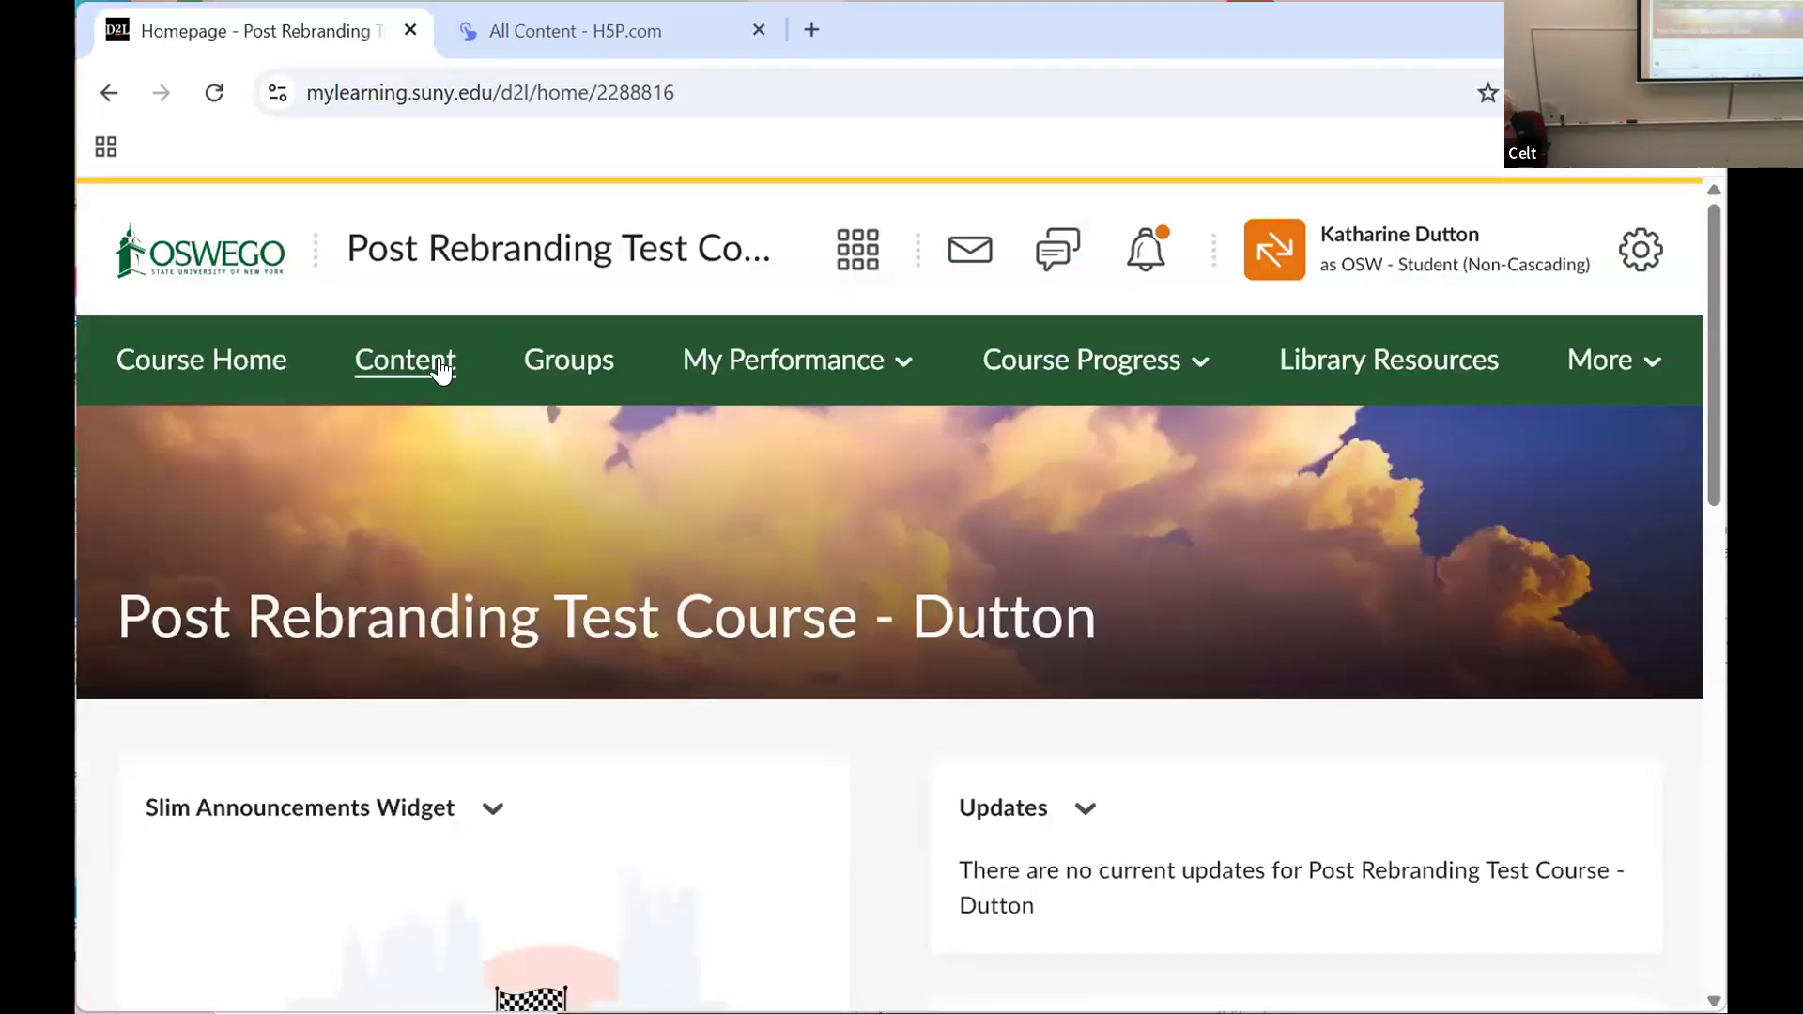
click(392, 362)
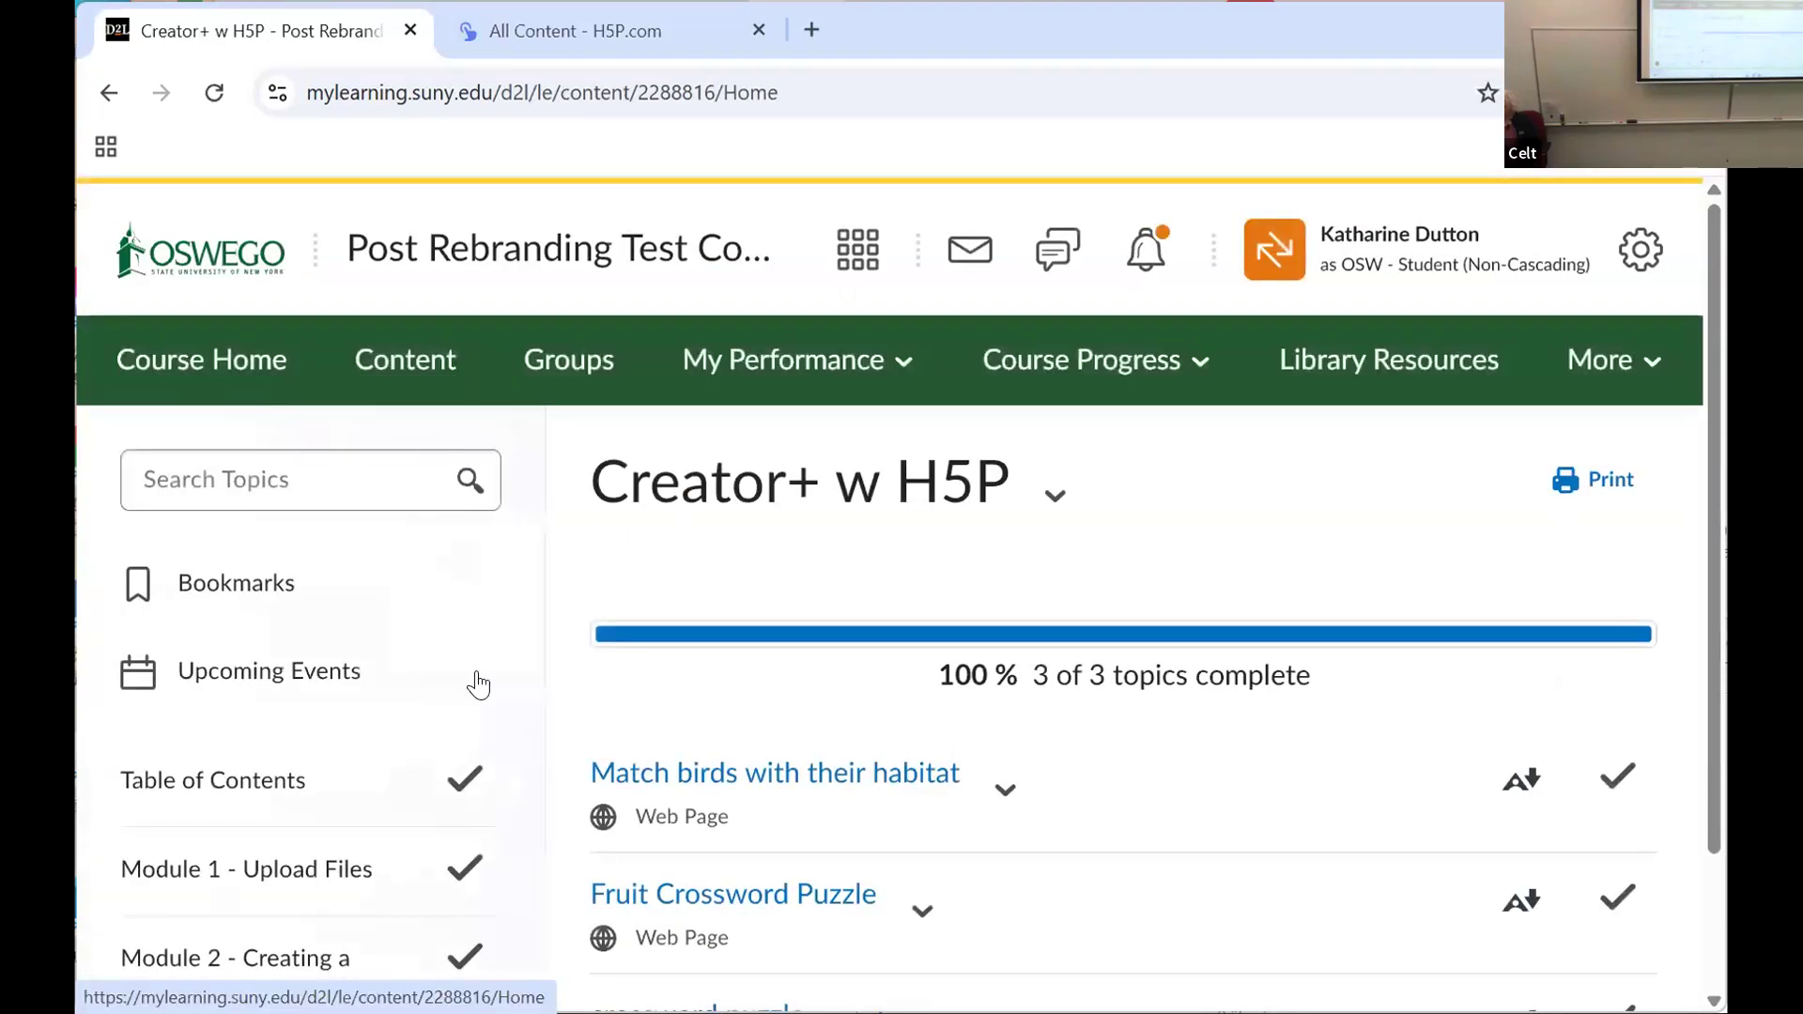
click(709, 899)
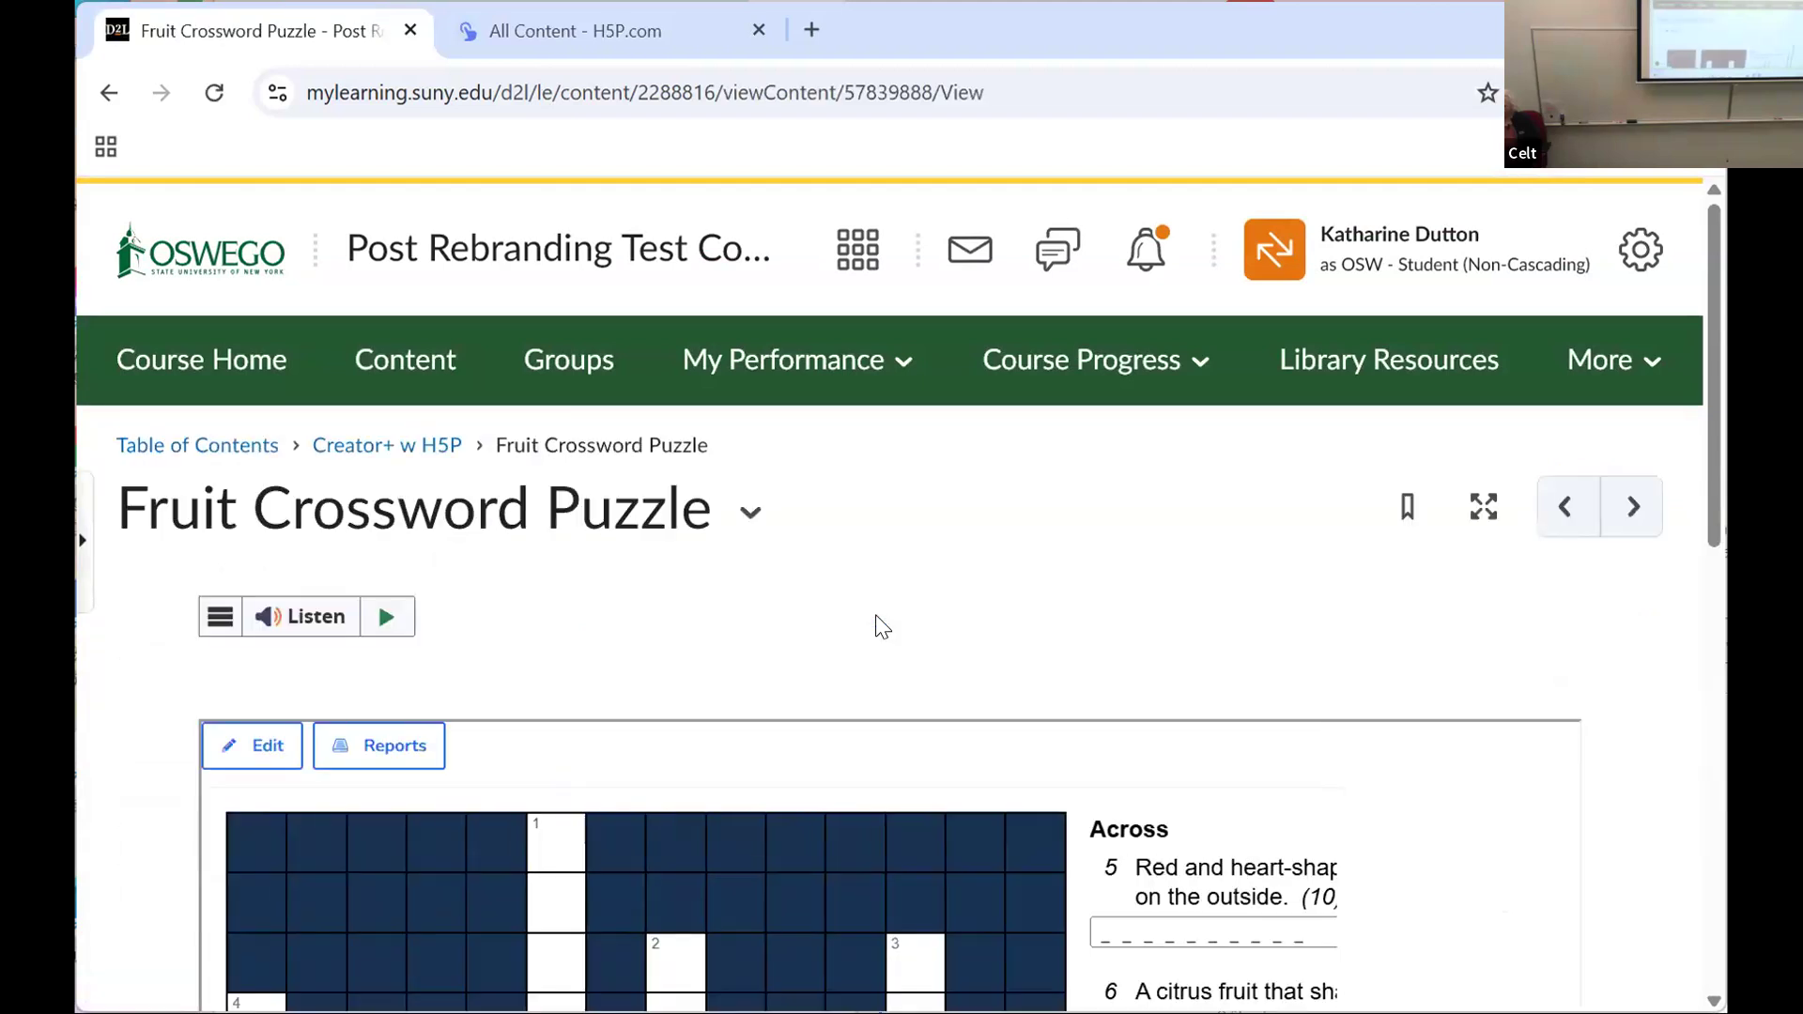
Step: Answer 5 Across in the crossword grid with STRAWBERRY
scroll(876, 618, down, 3)
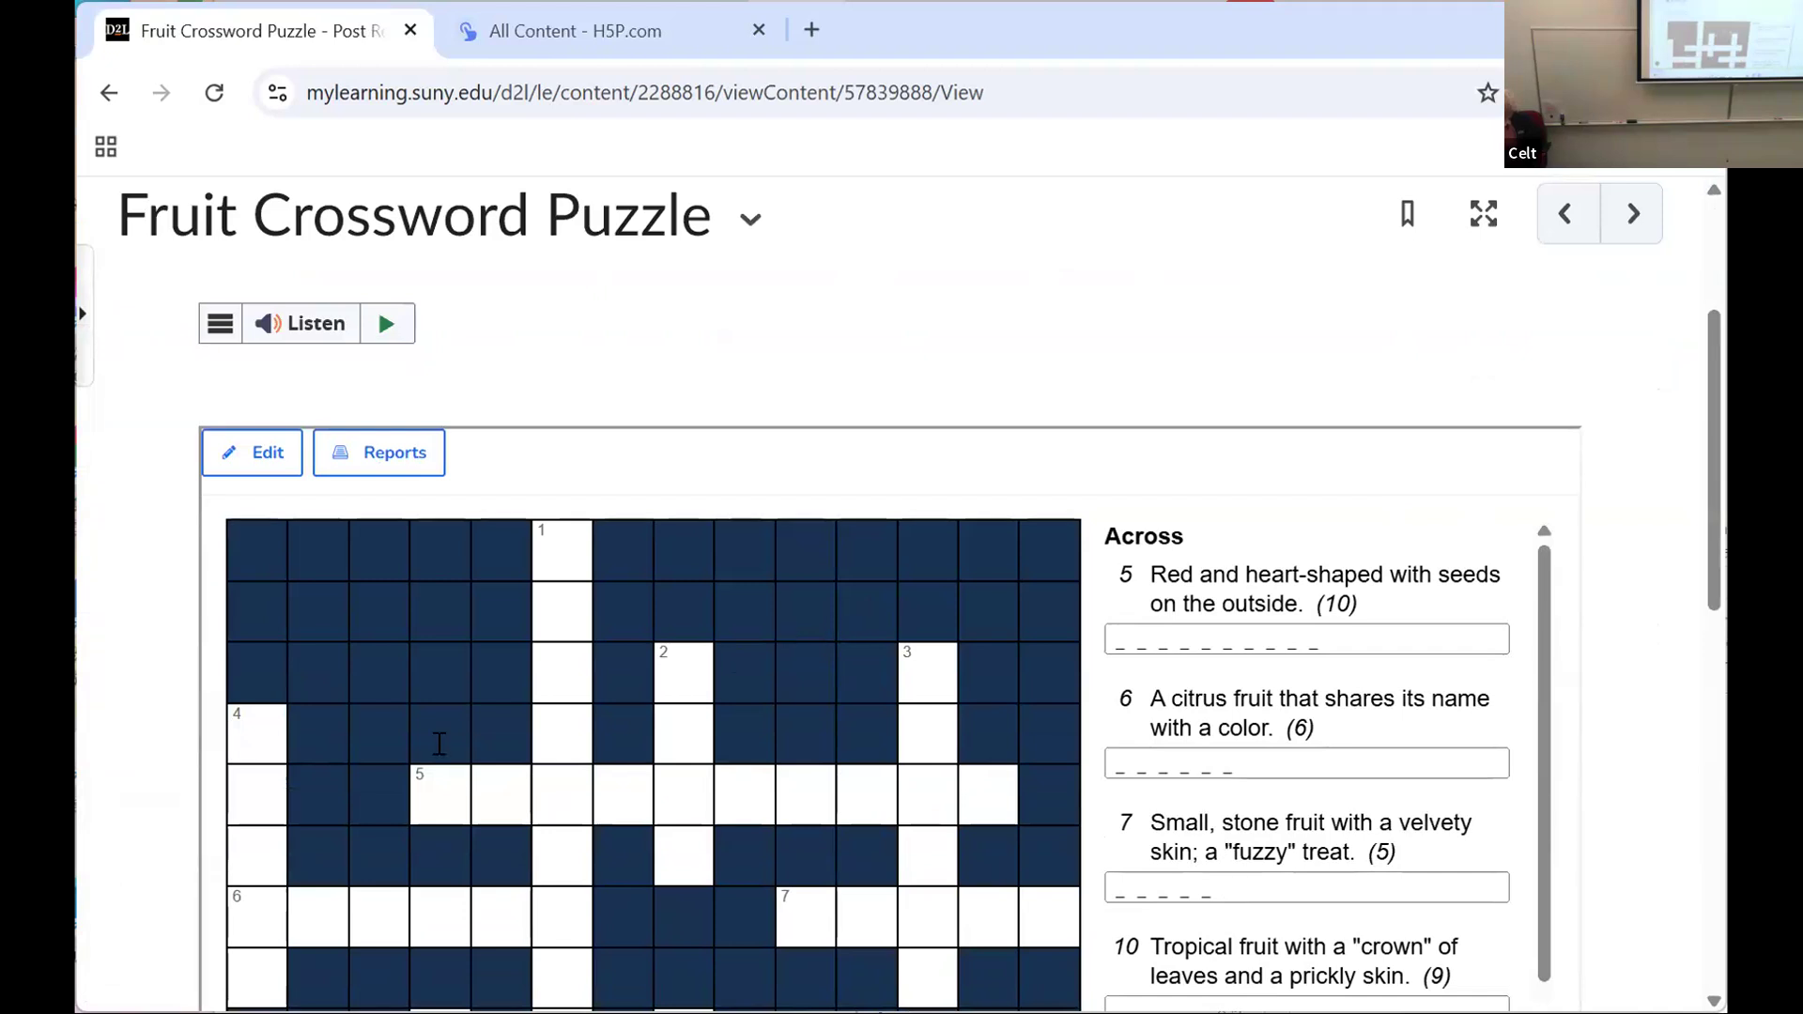
click(439, 796)
text(S)
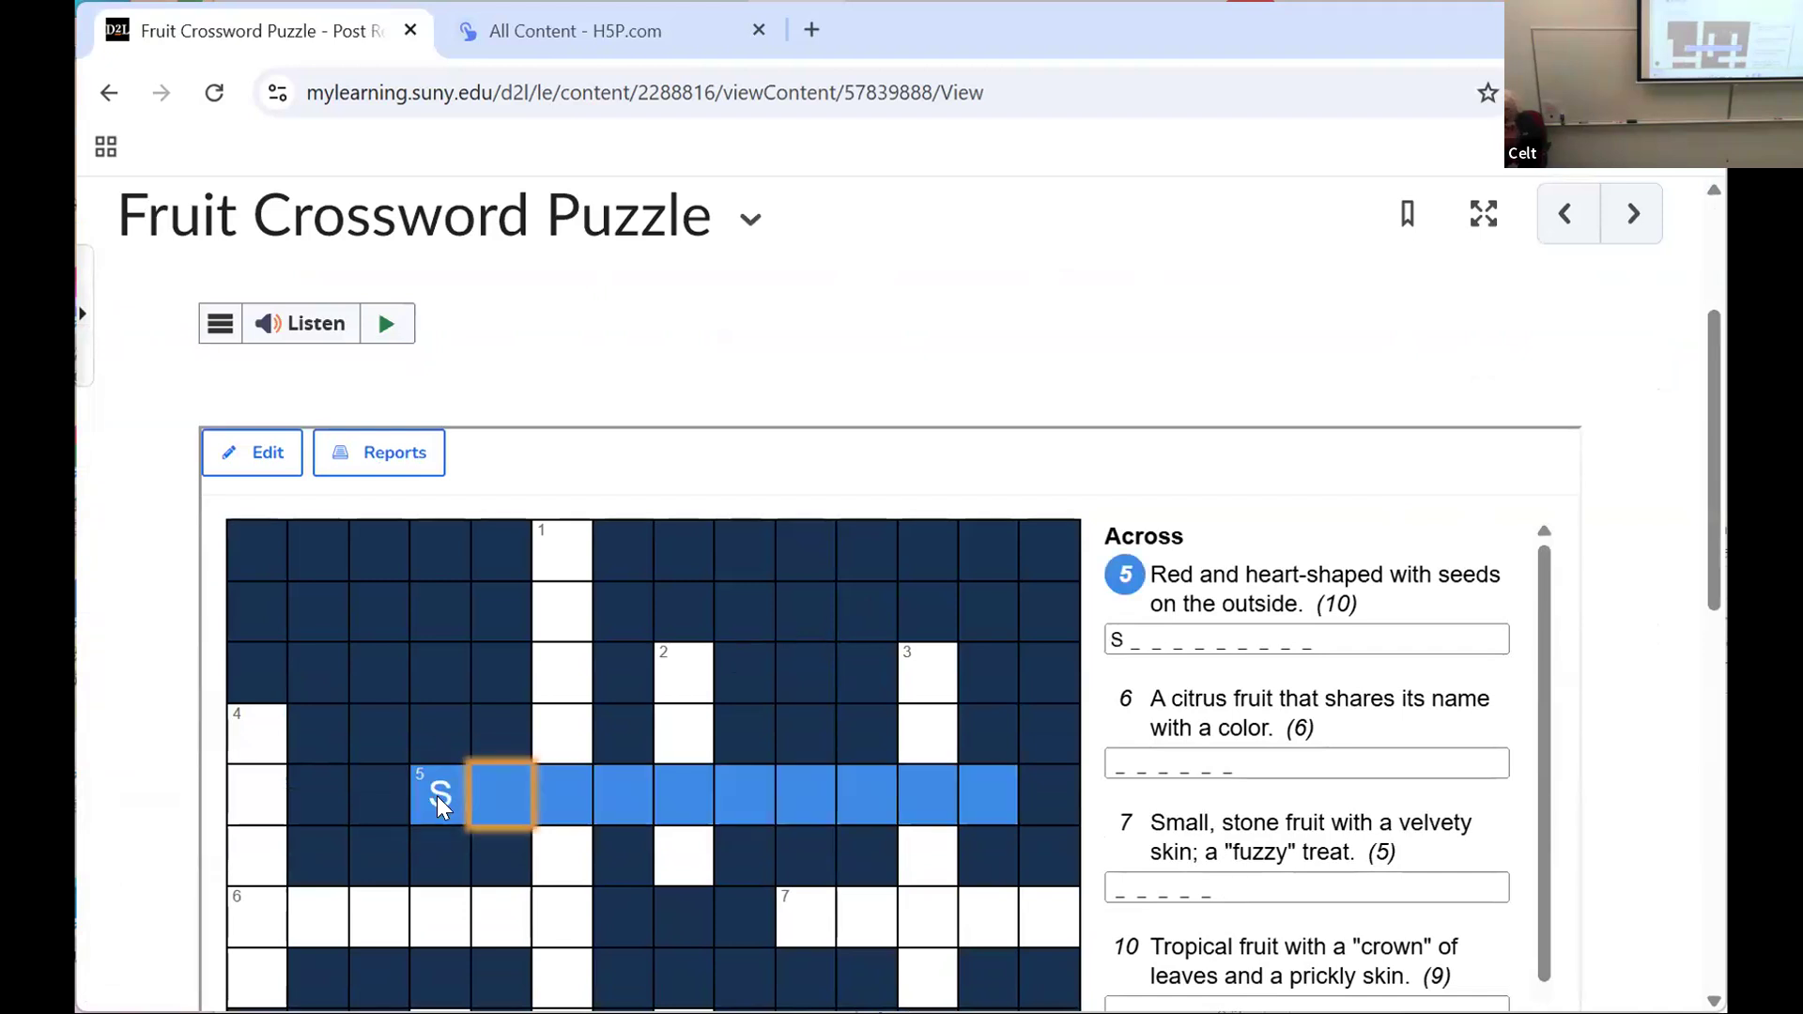
text(TRAW)
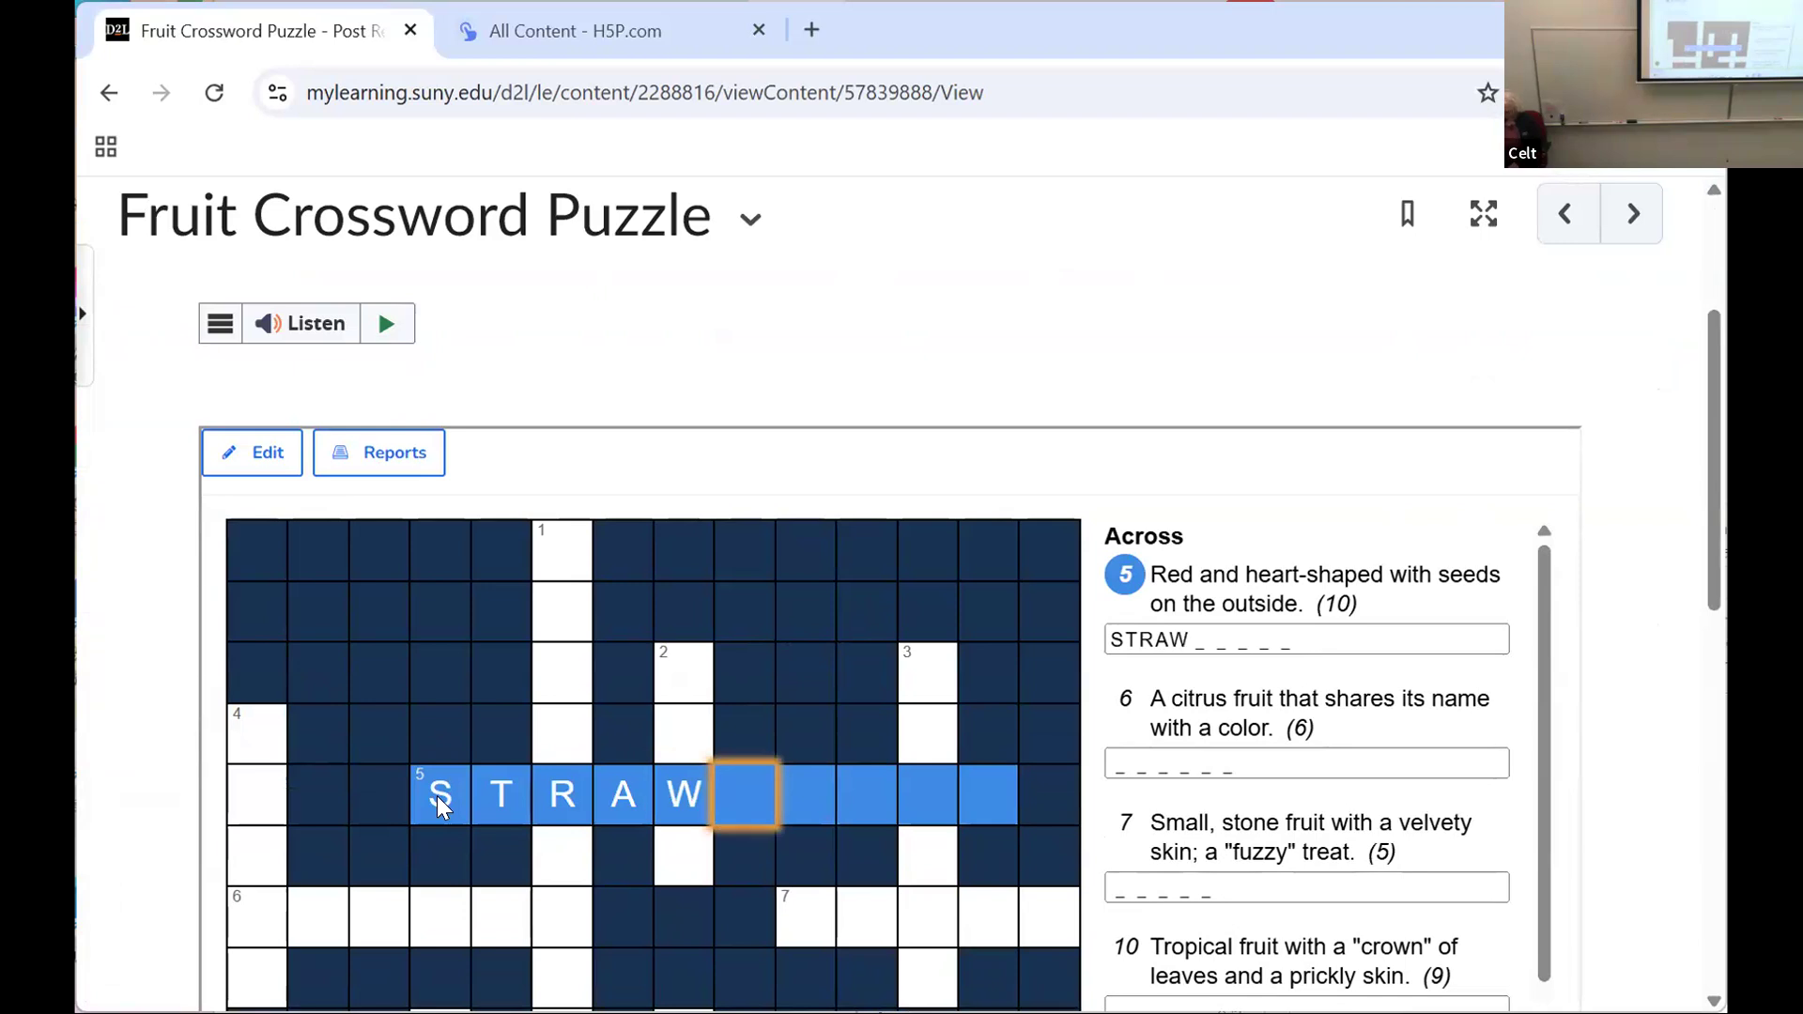
key(Left)
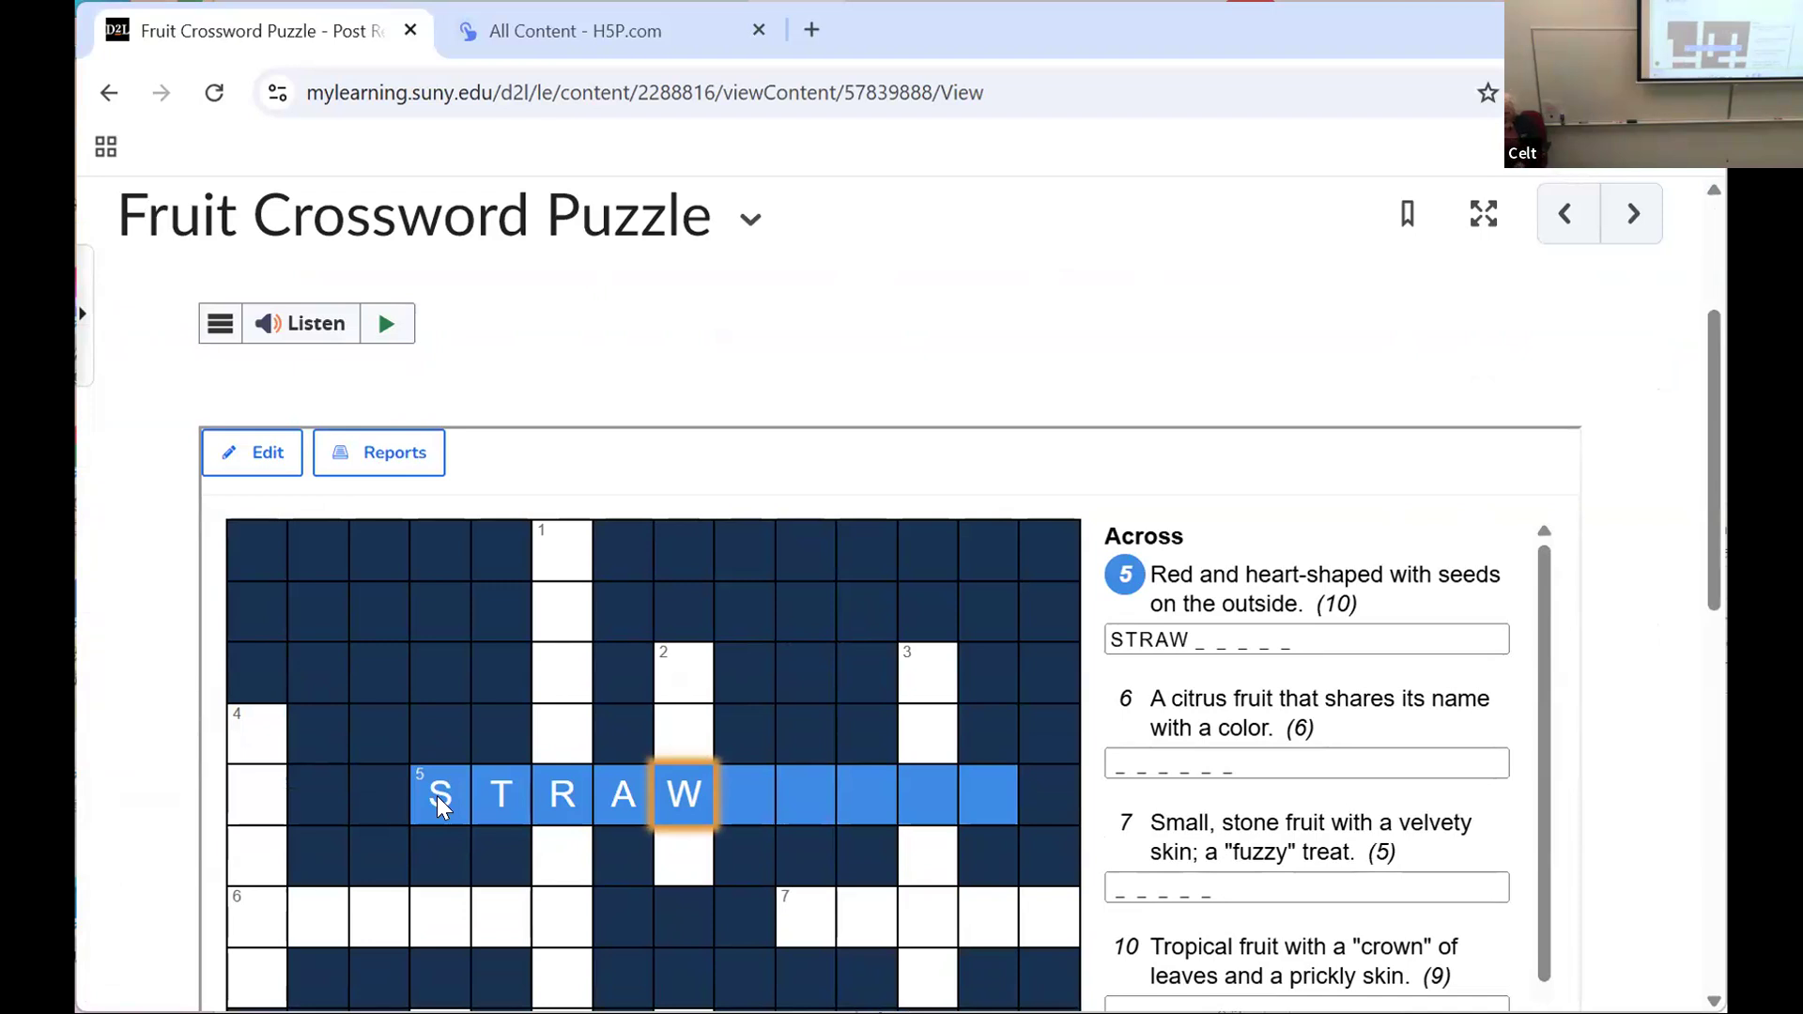
text(WBE)
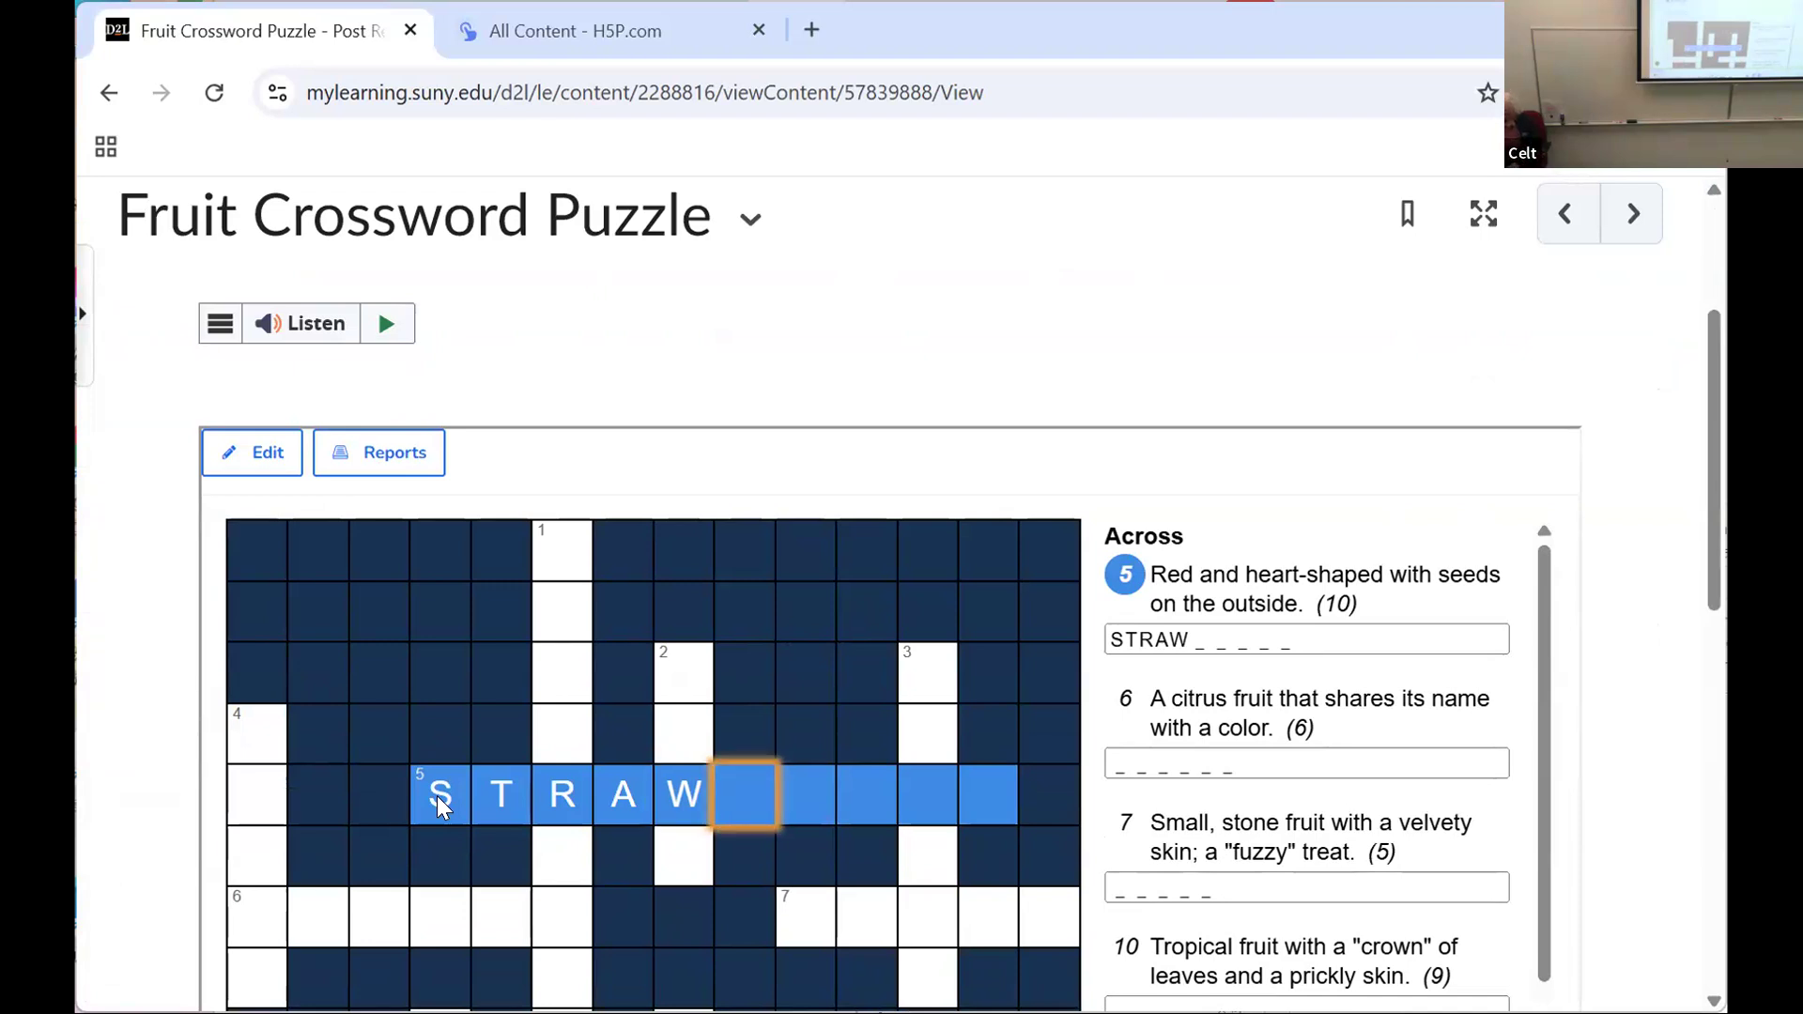
text(RRY)
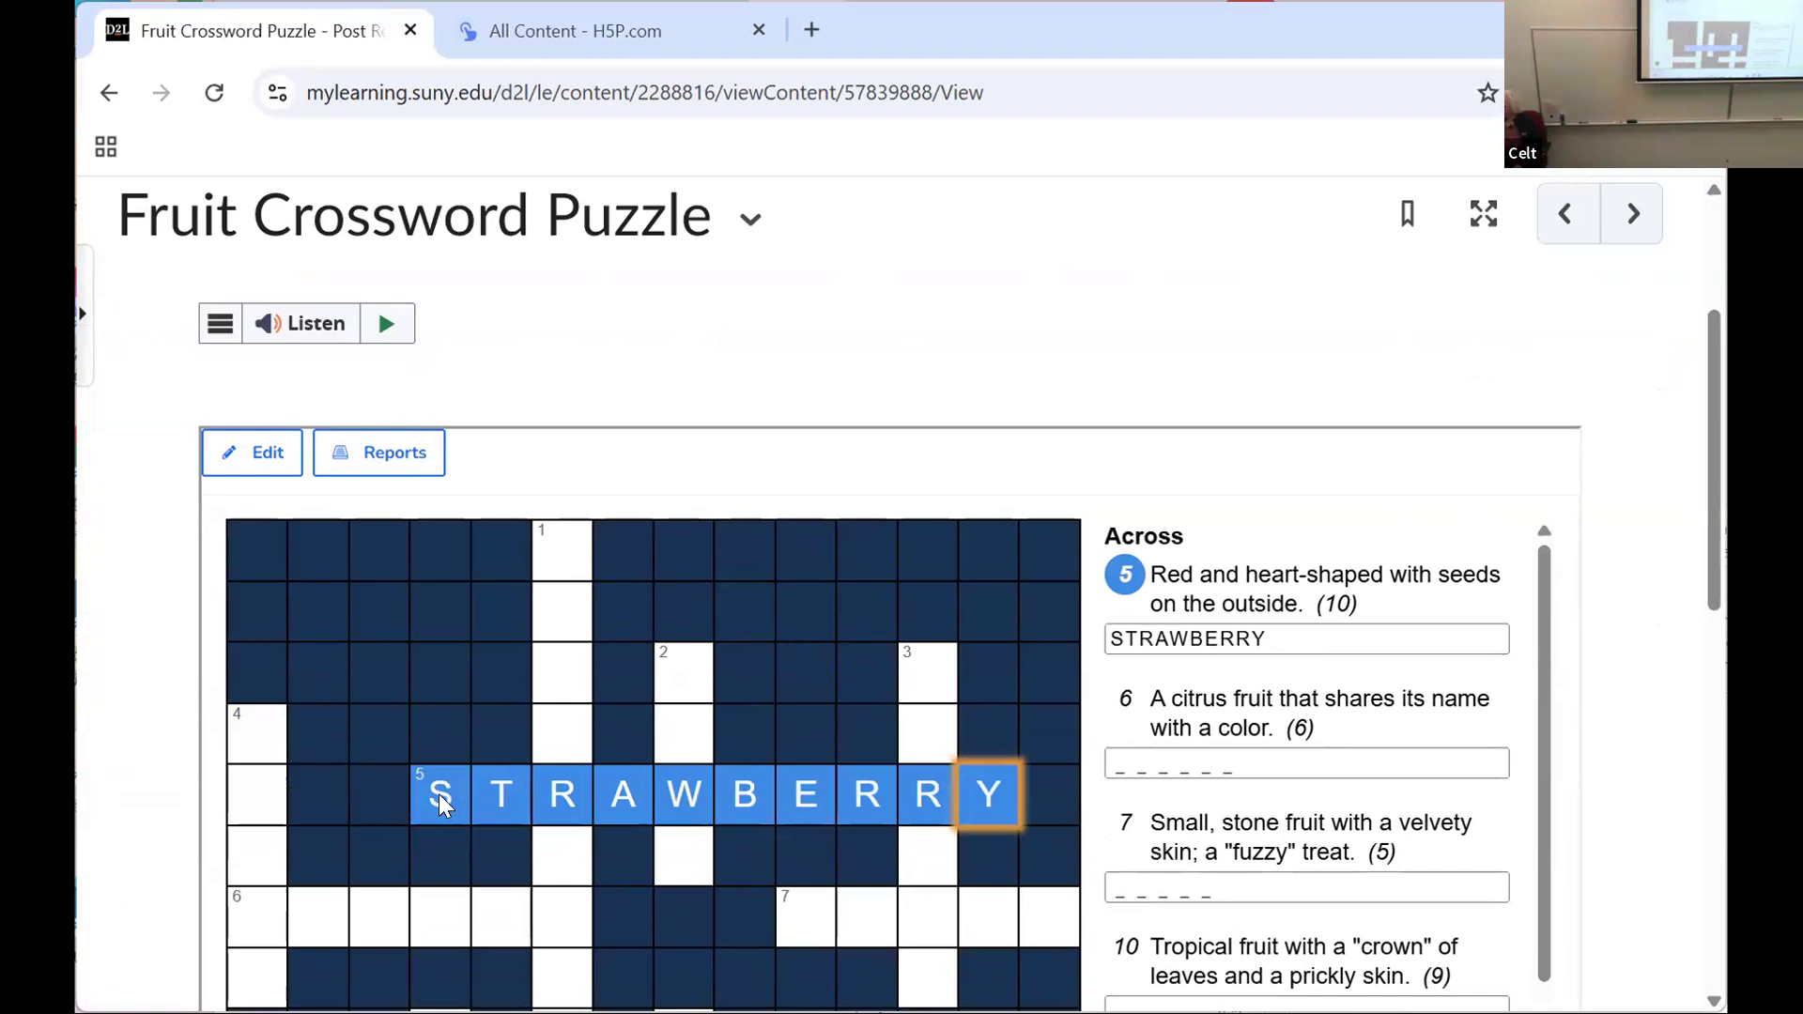
Step: Answer 6 Across, the citrus fruit that shares its name with a color, with ORANGE
click(1115, 759)
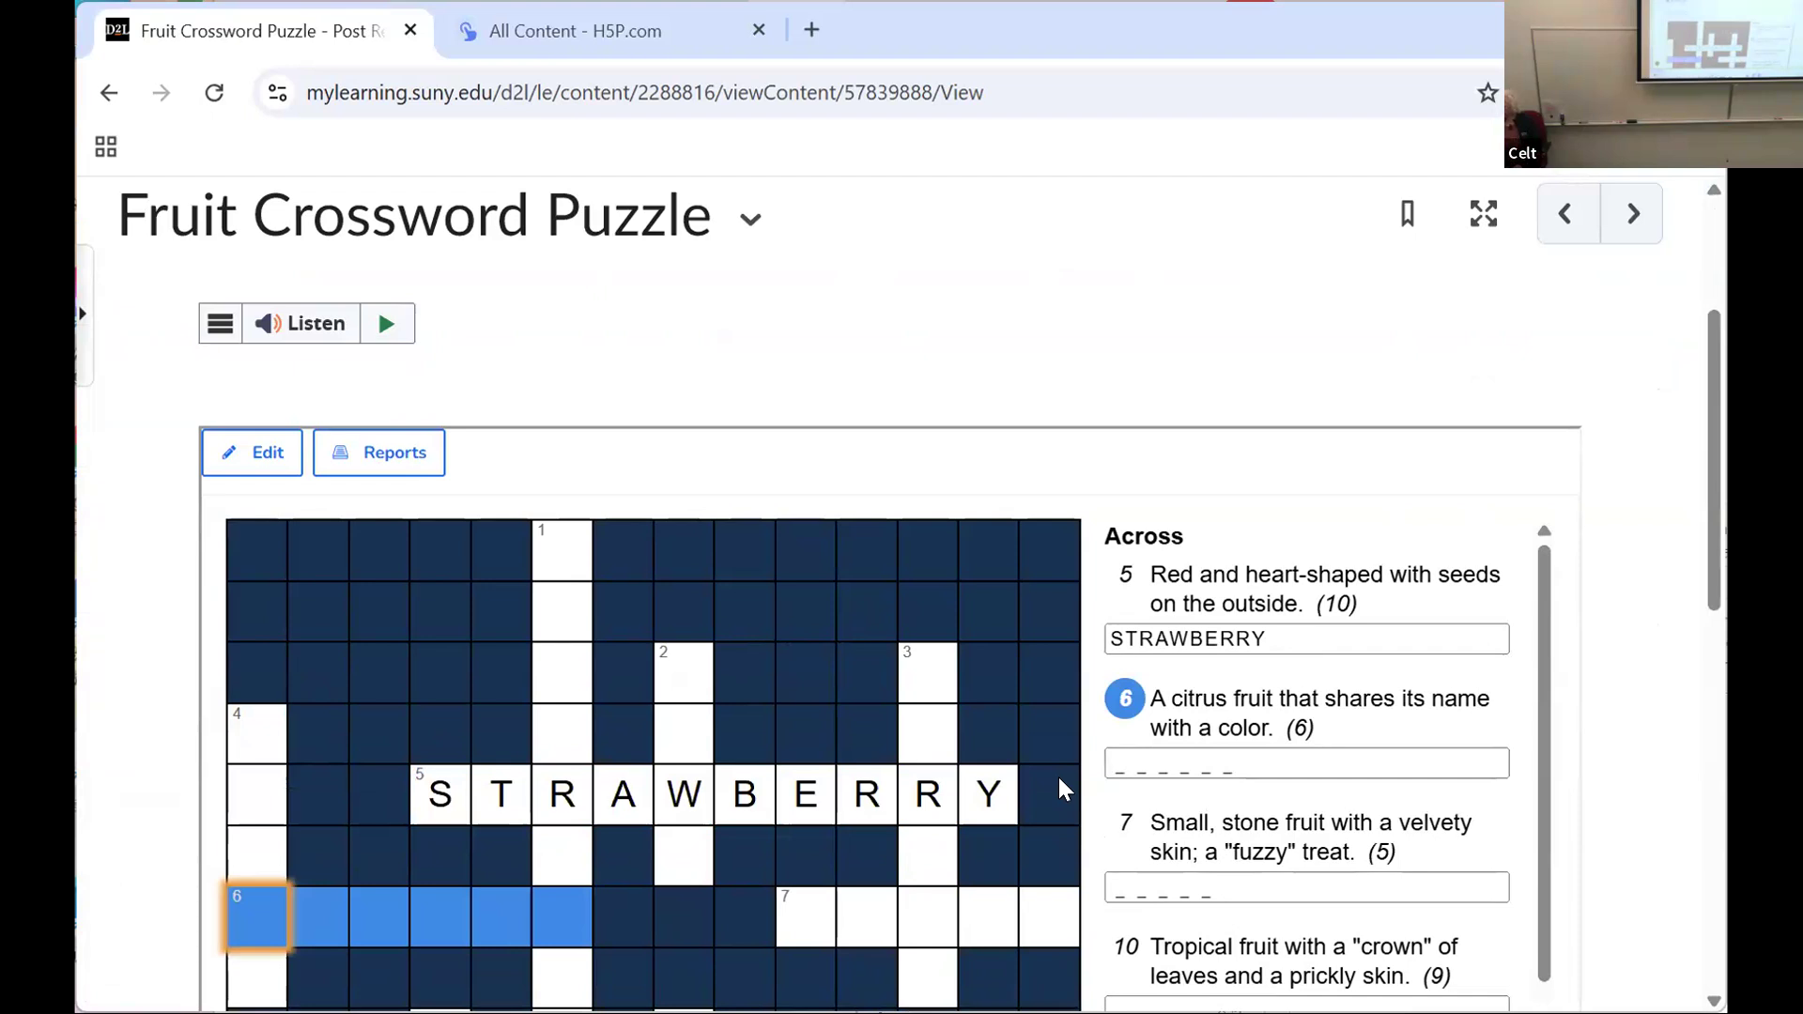
text(OR)
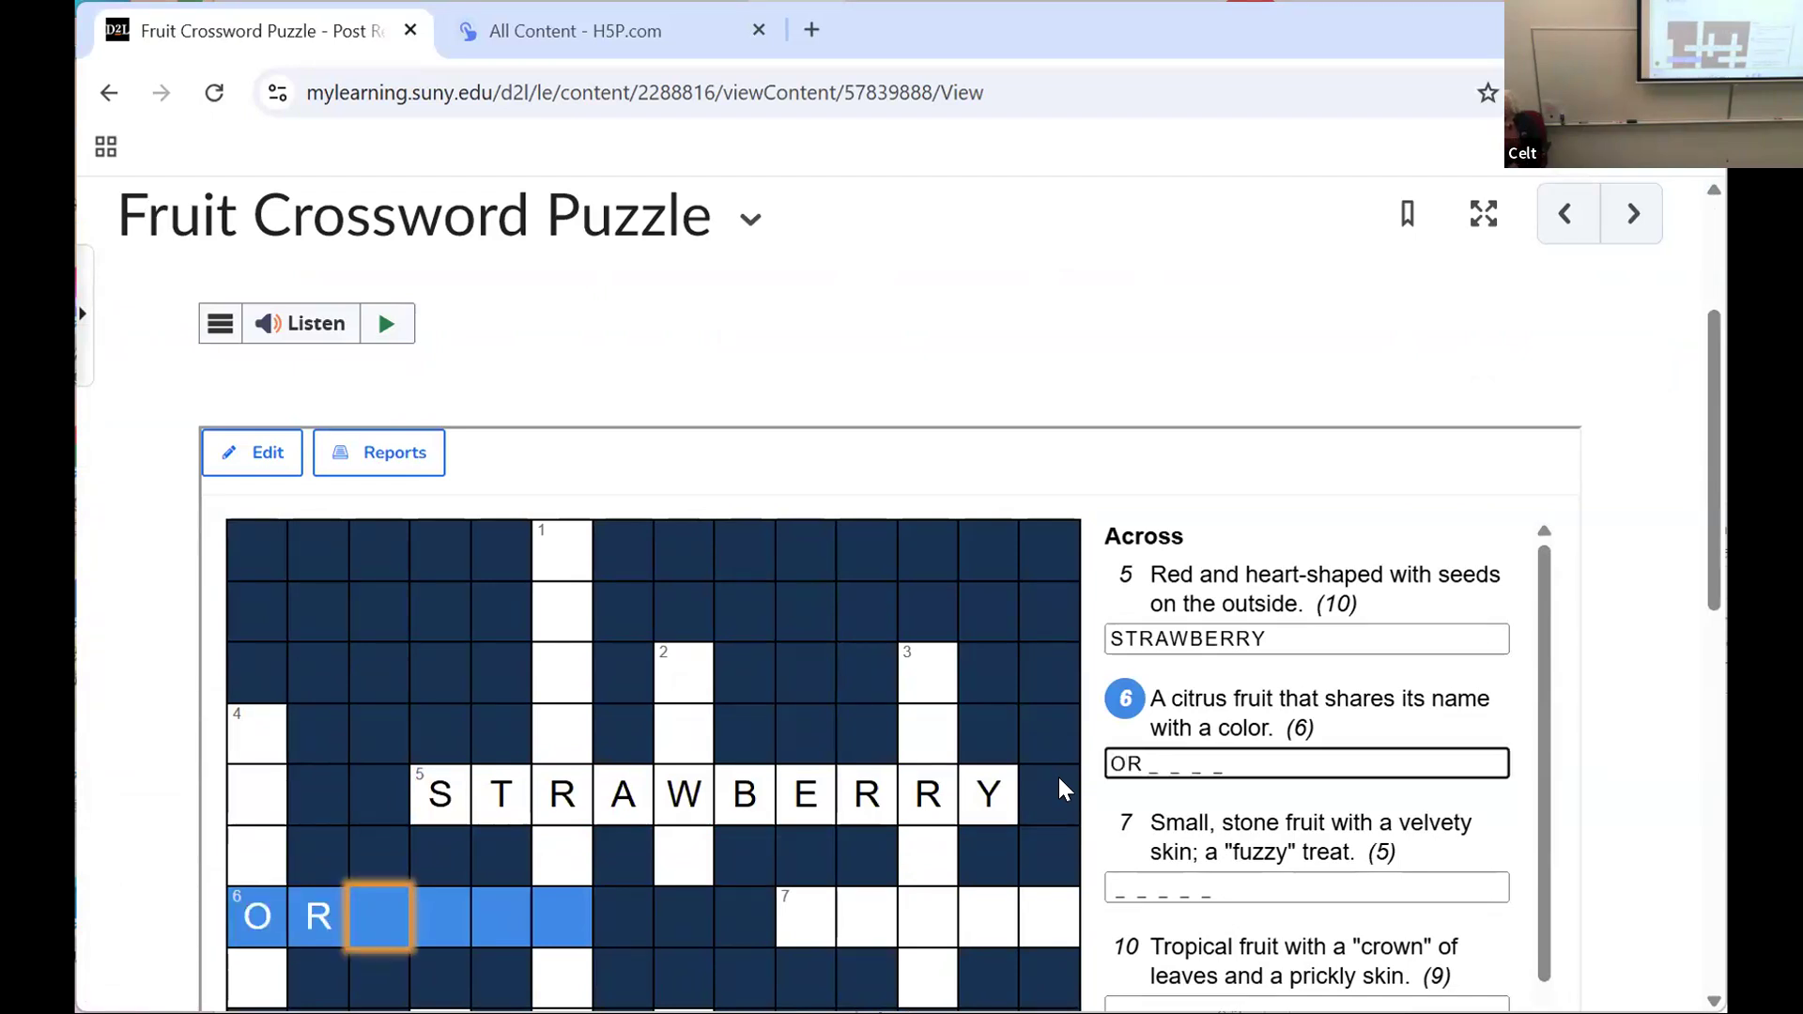
text(ANGE)
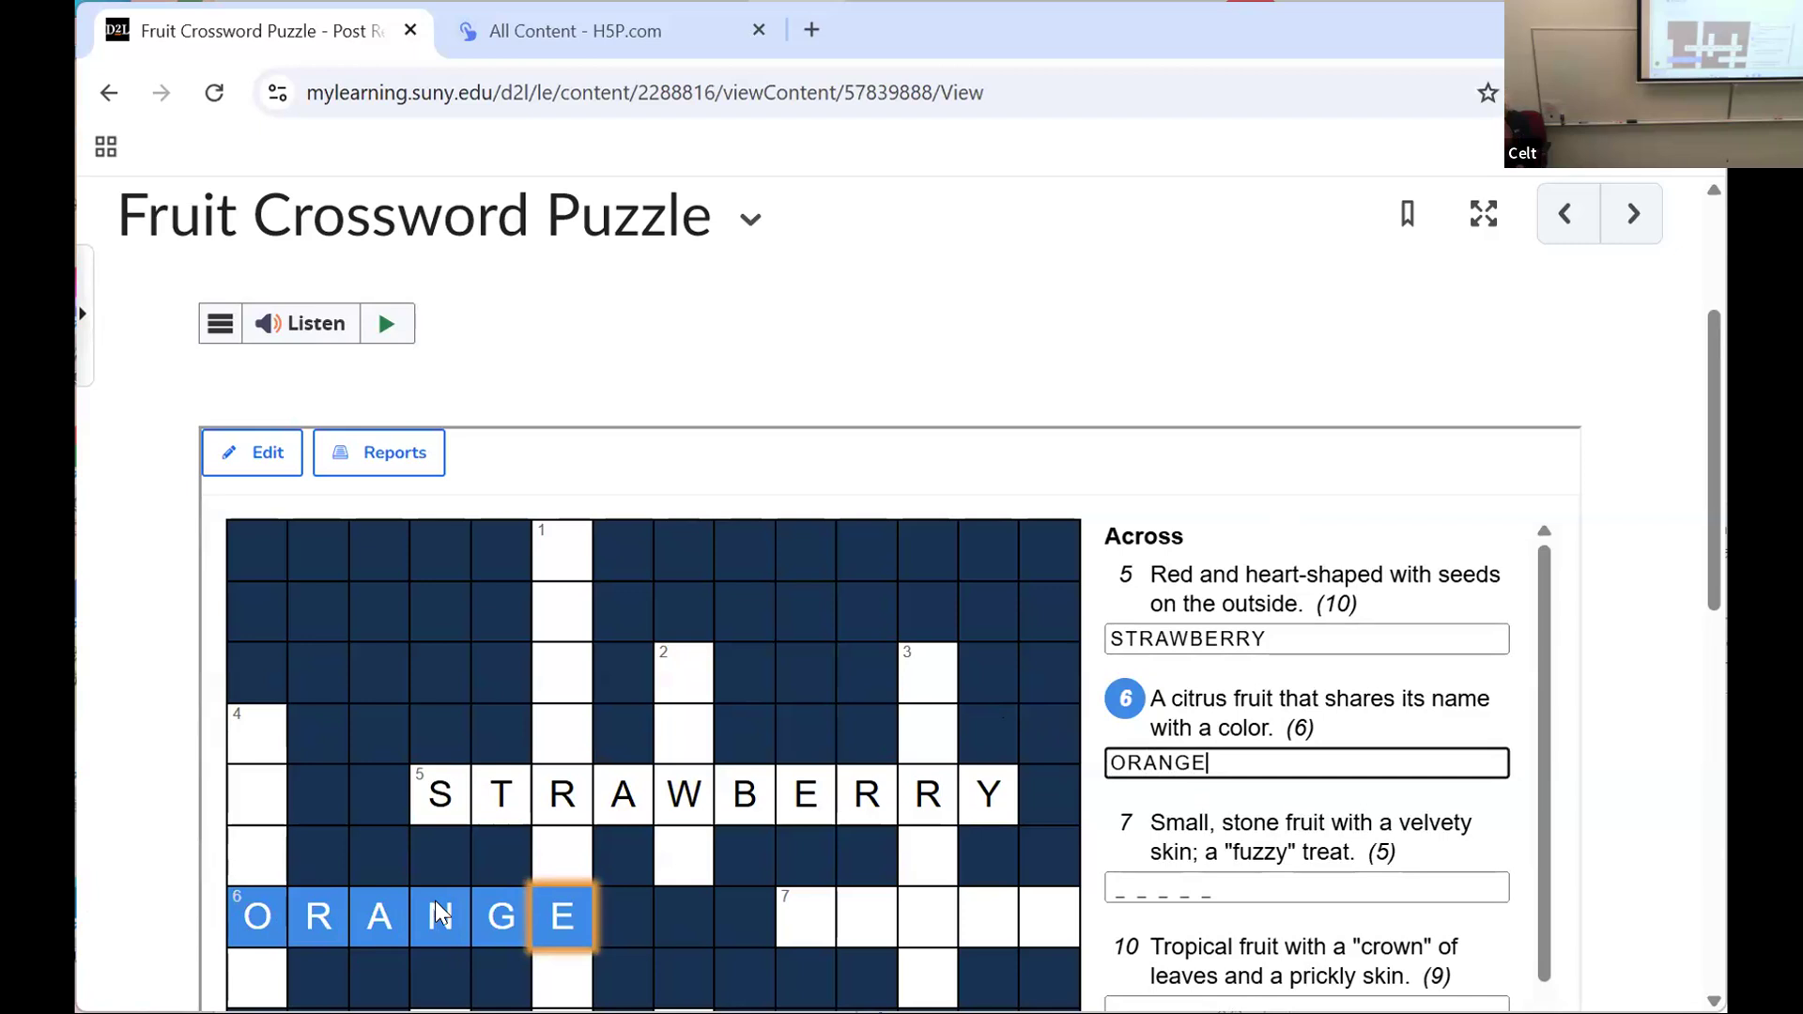
Step: Try KIWI as the answer to 7 Across, clear it, and enter PEACH instead
drag(1710, 544, 1712, 603)
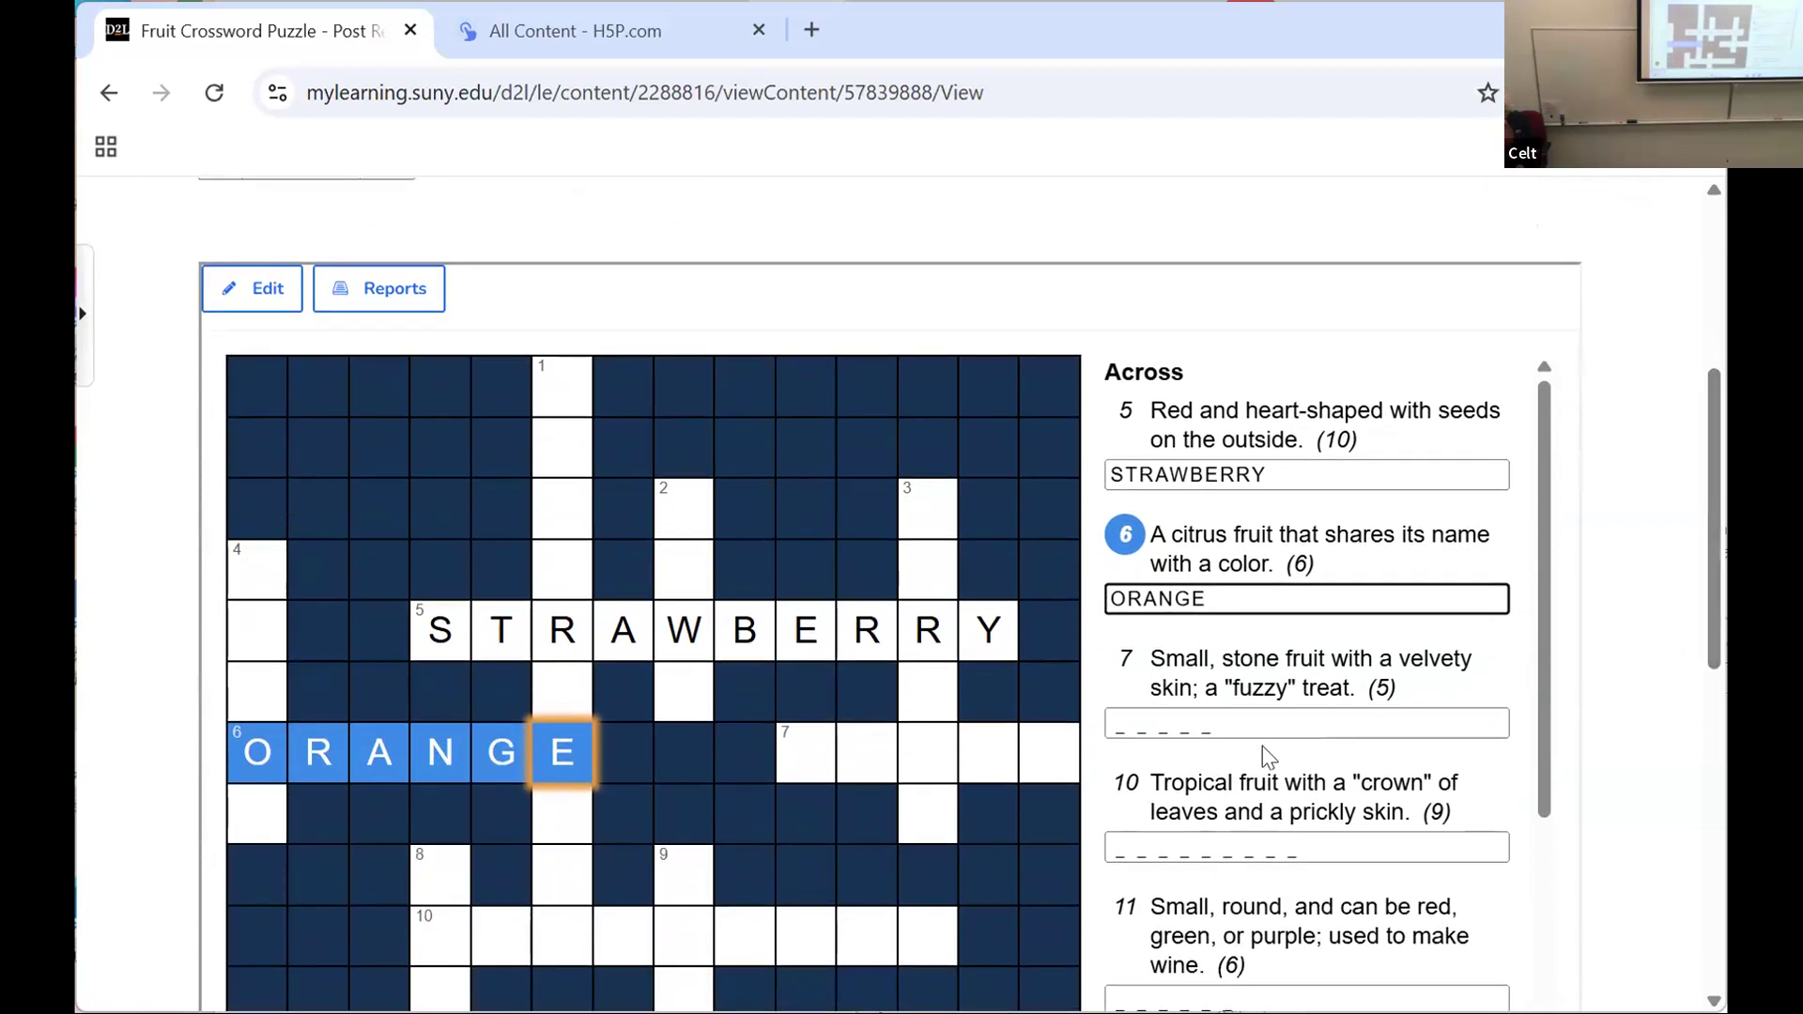
click(1124, 715)
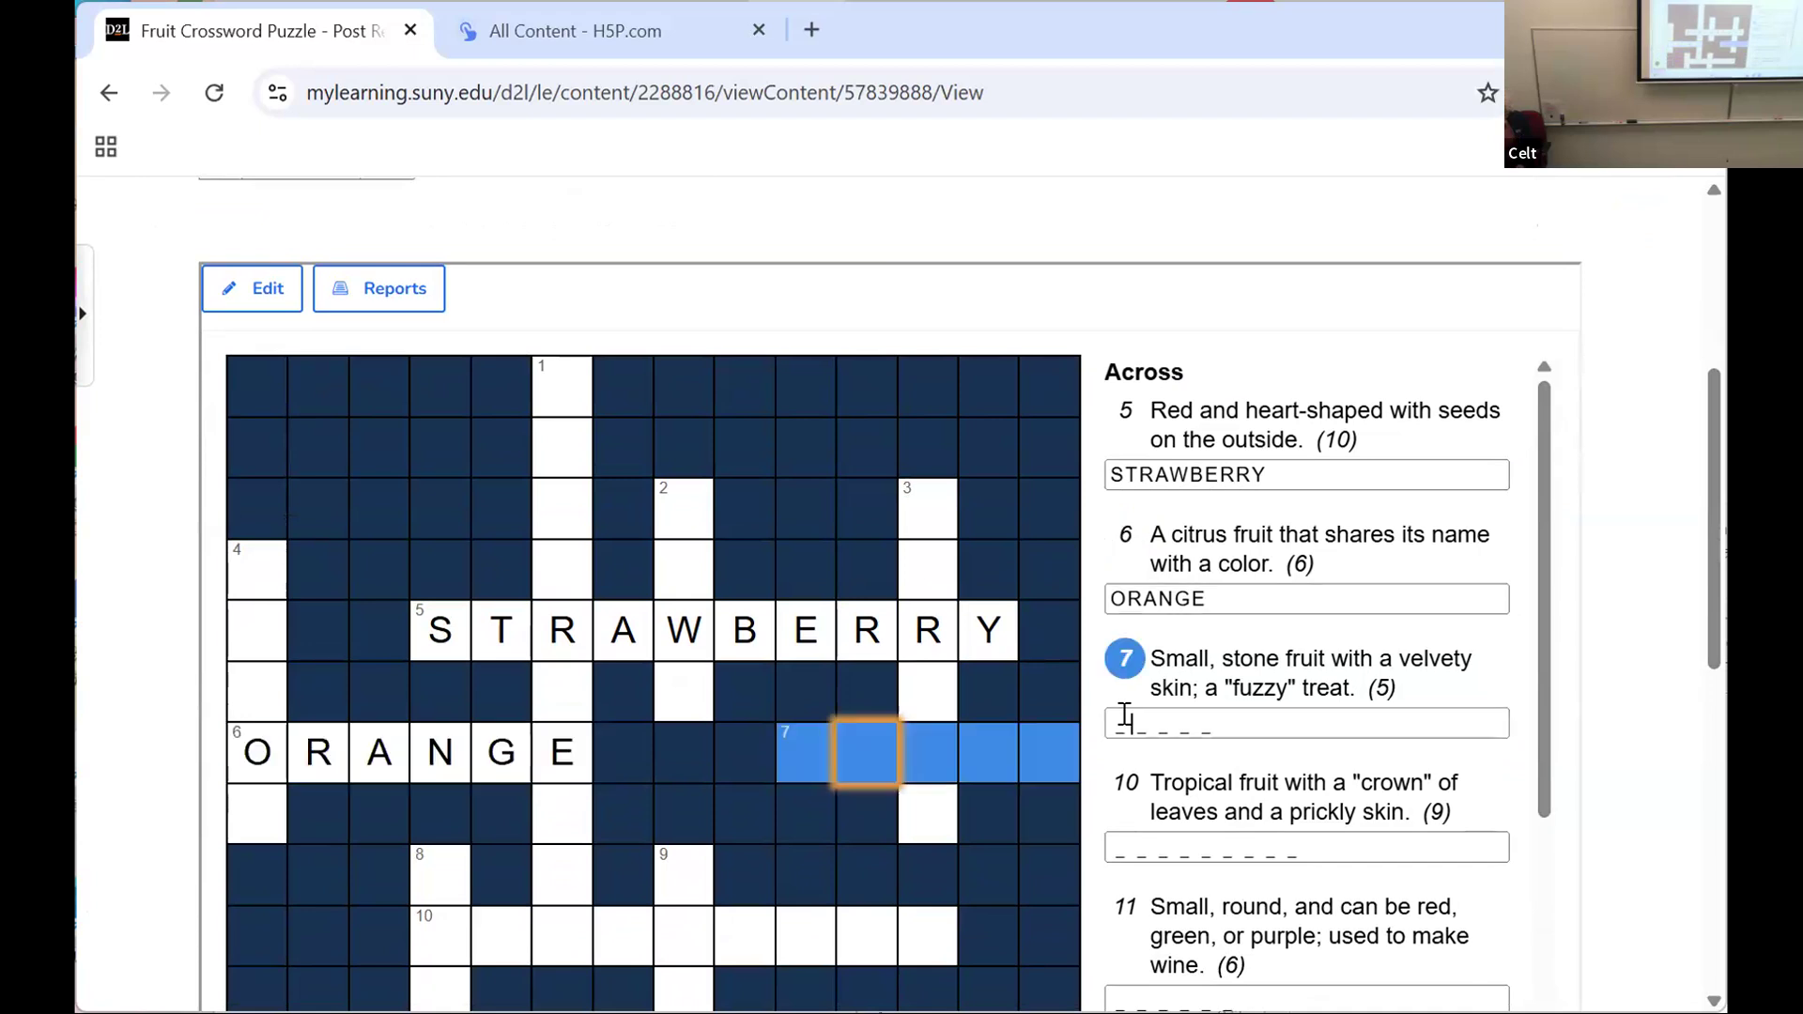
text(KIWI)
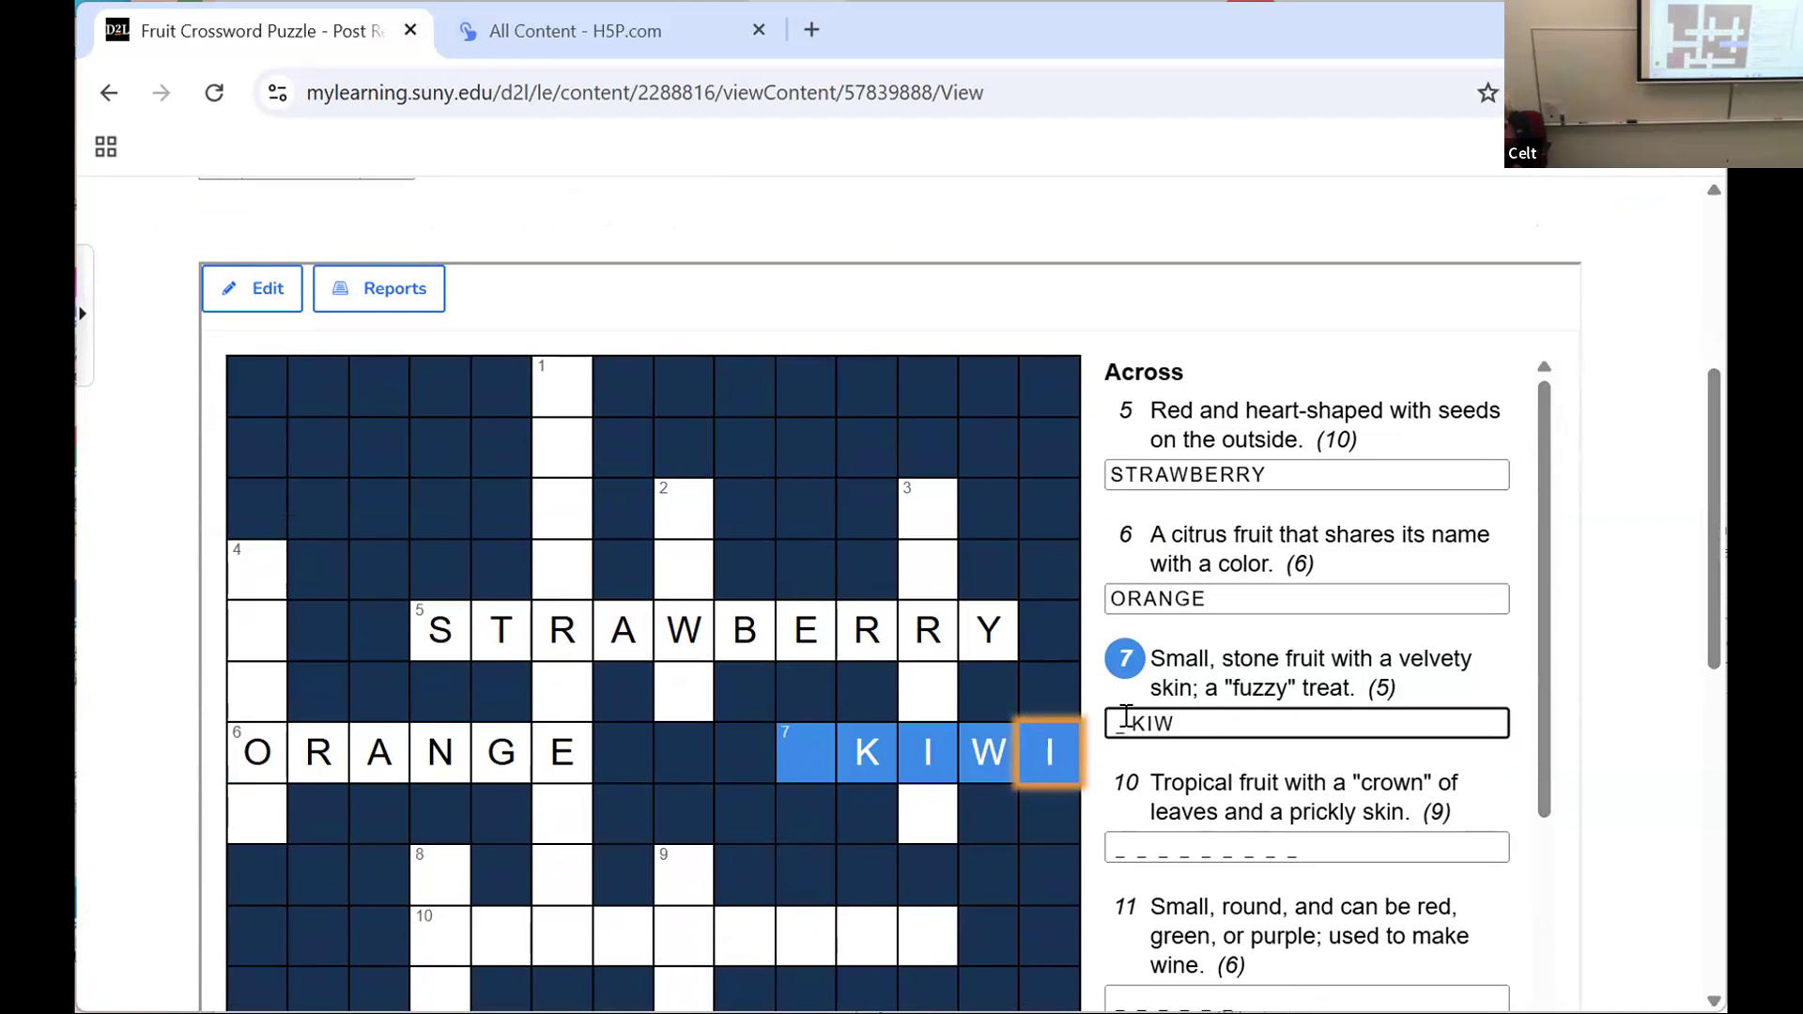
key(BackSpace)
key(BackSpace)
key(BackSpace)
key(BackSpace)
text(PE)
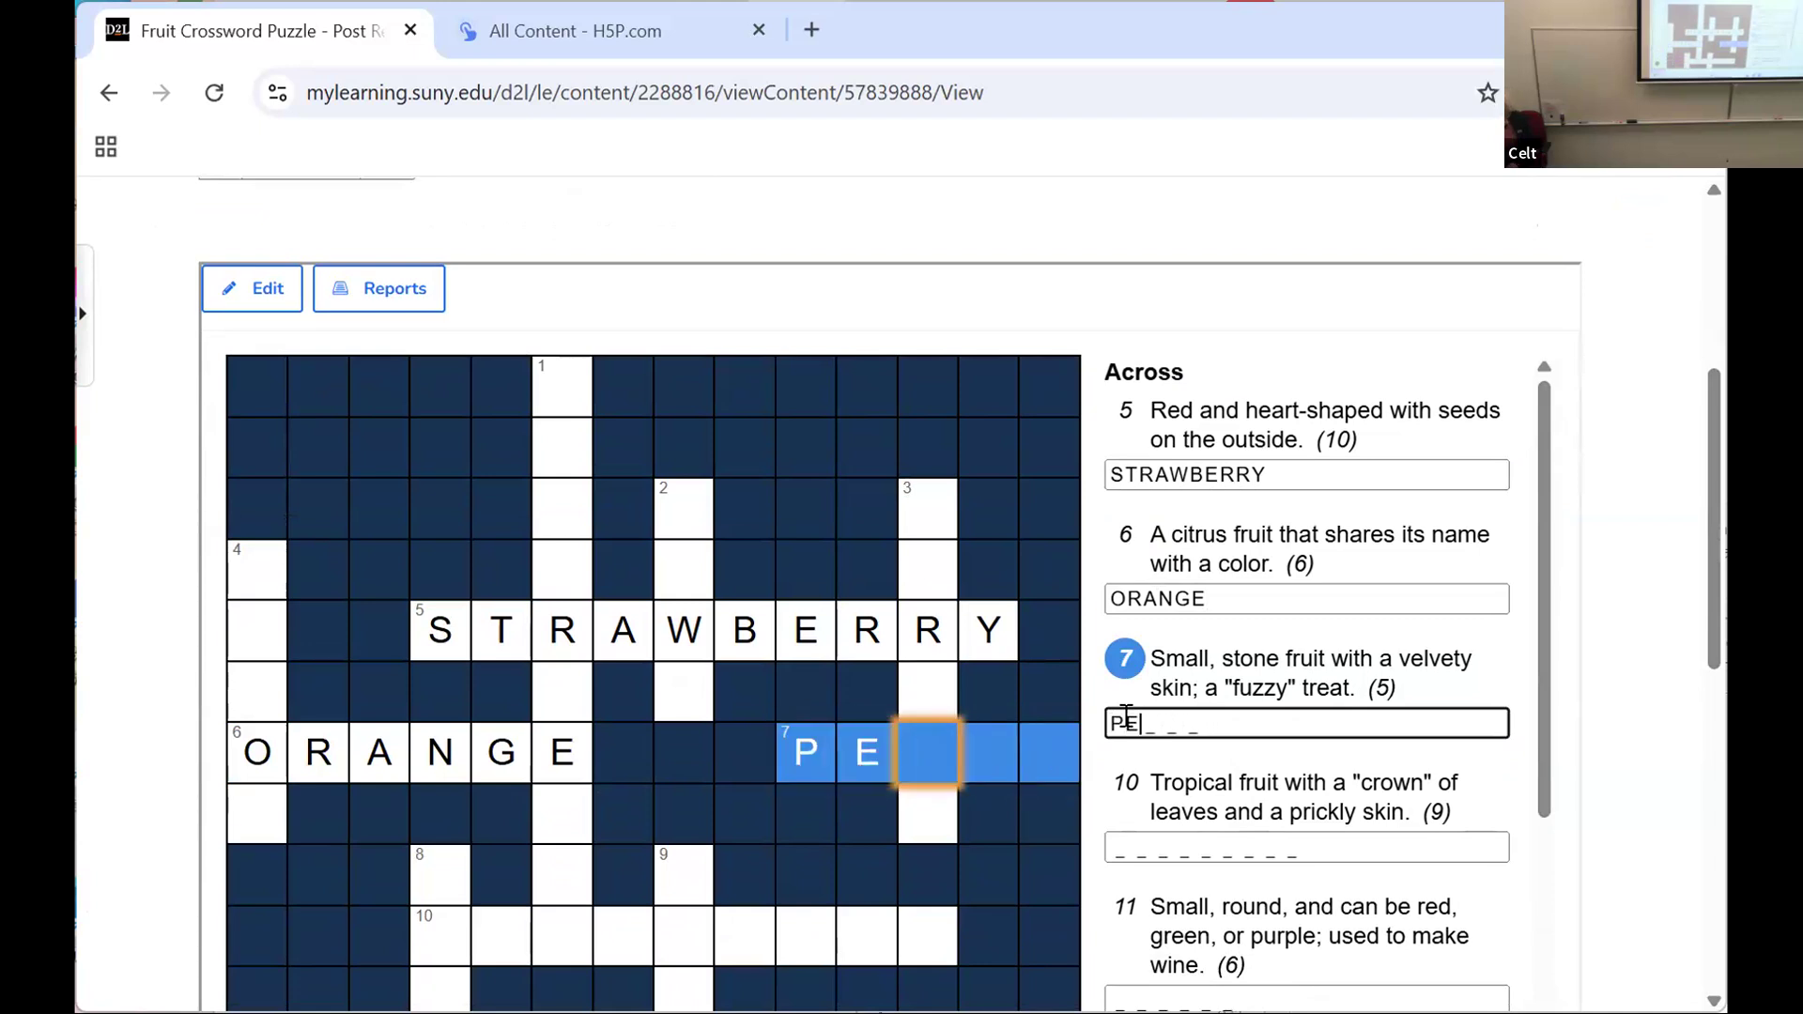
text(ACH)
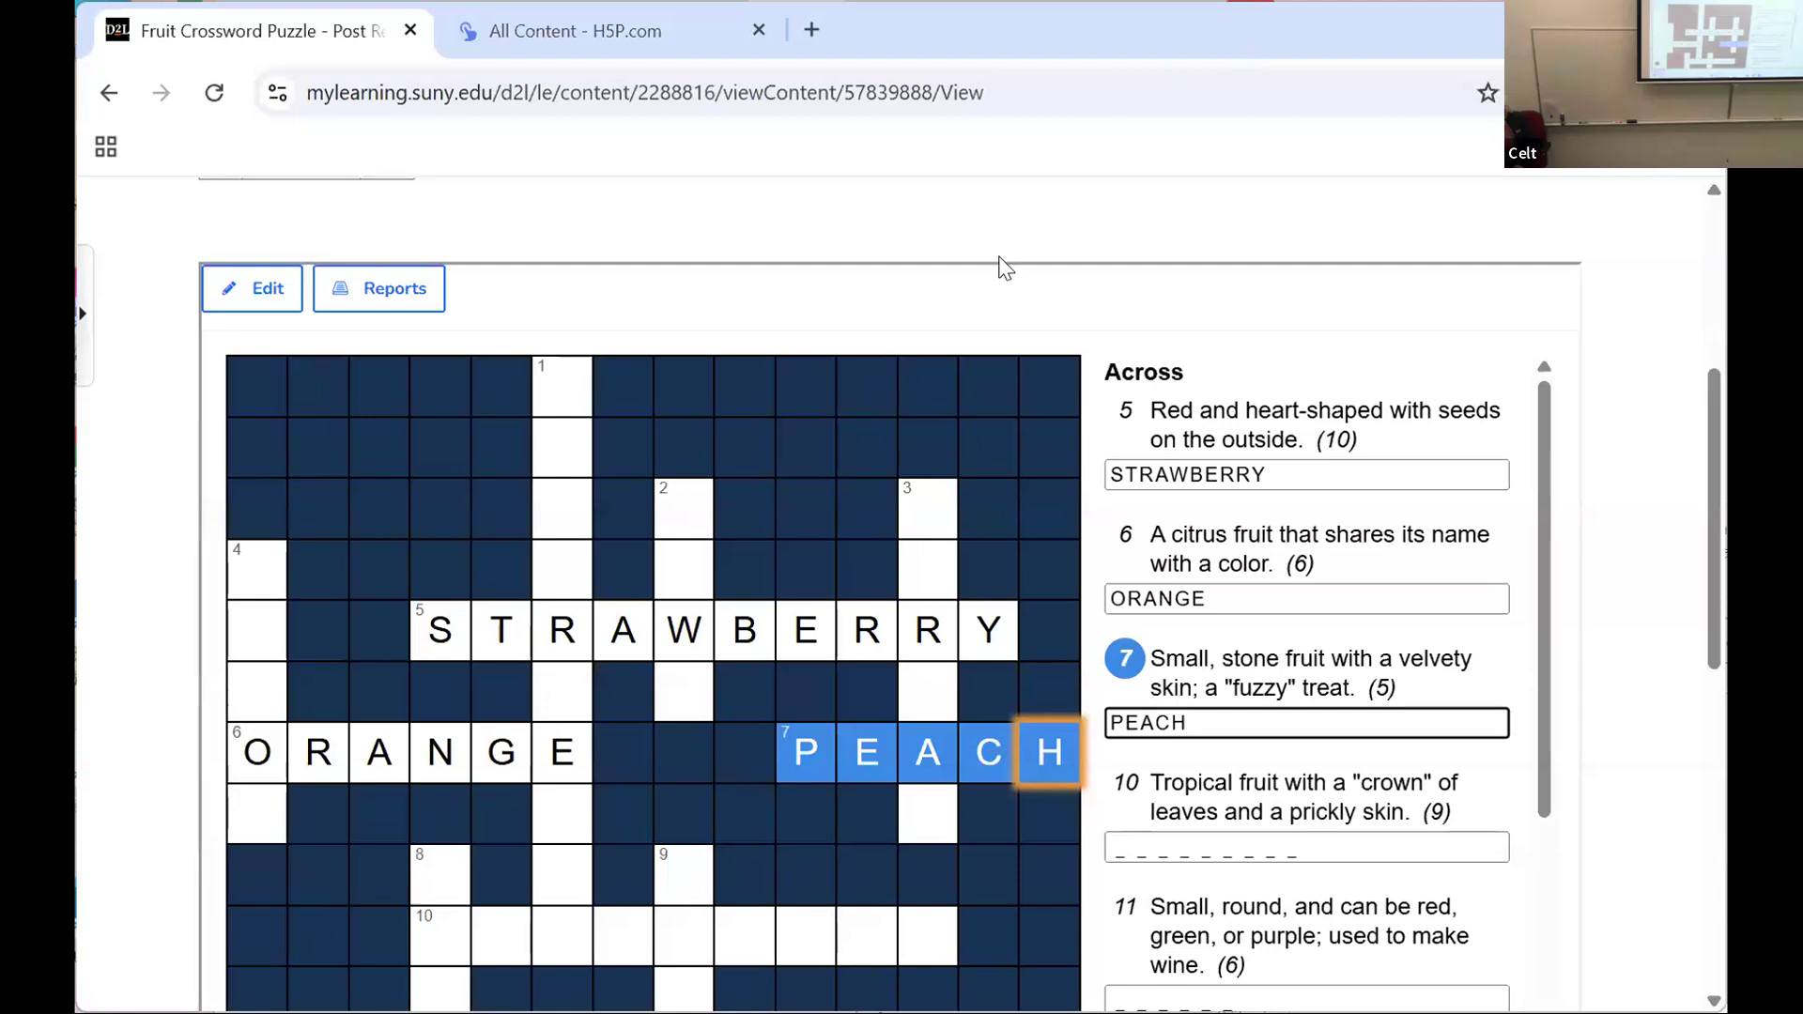
Step: Stop viewing the course as a student and return to the course content as the instructor
drag(1715, 465, 1677, 245)
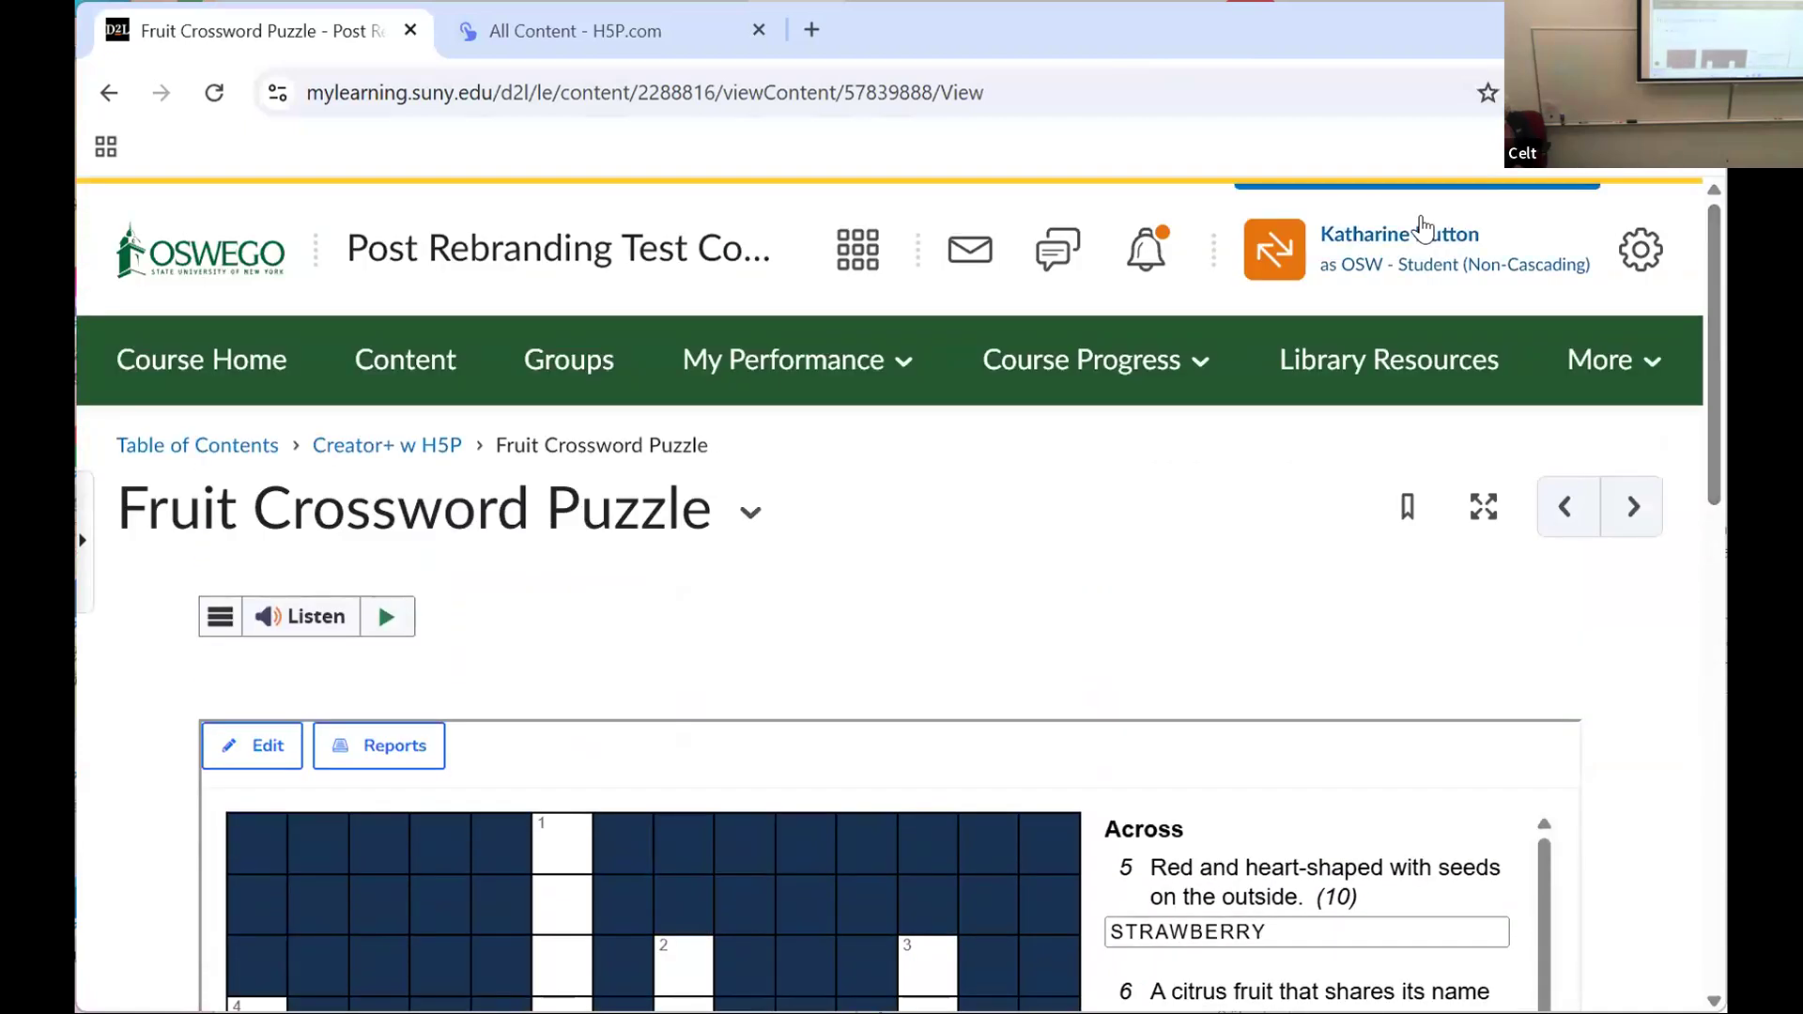
click(1357, 256)
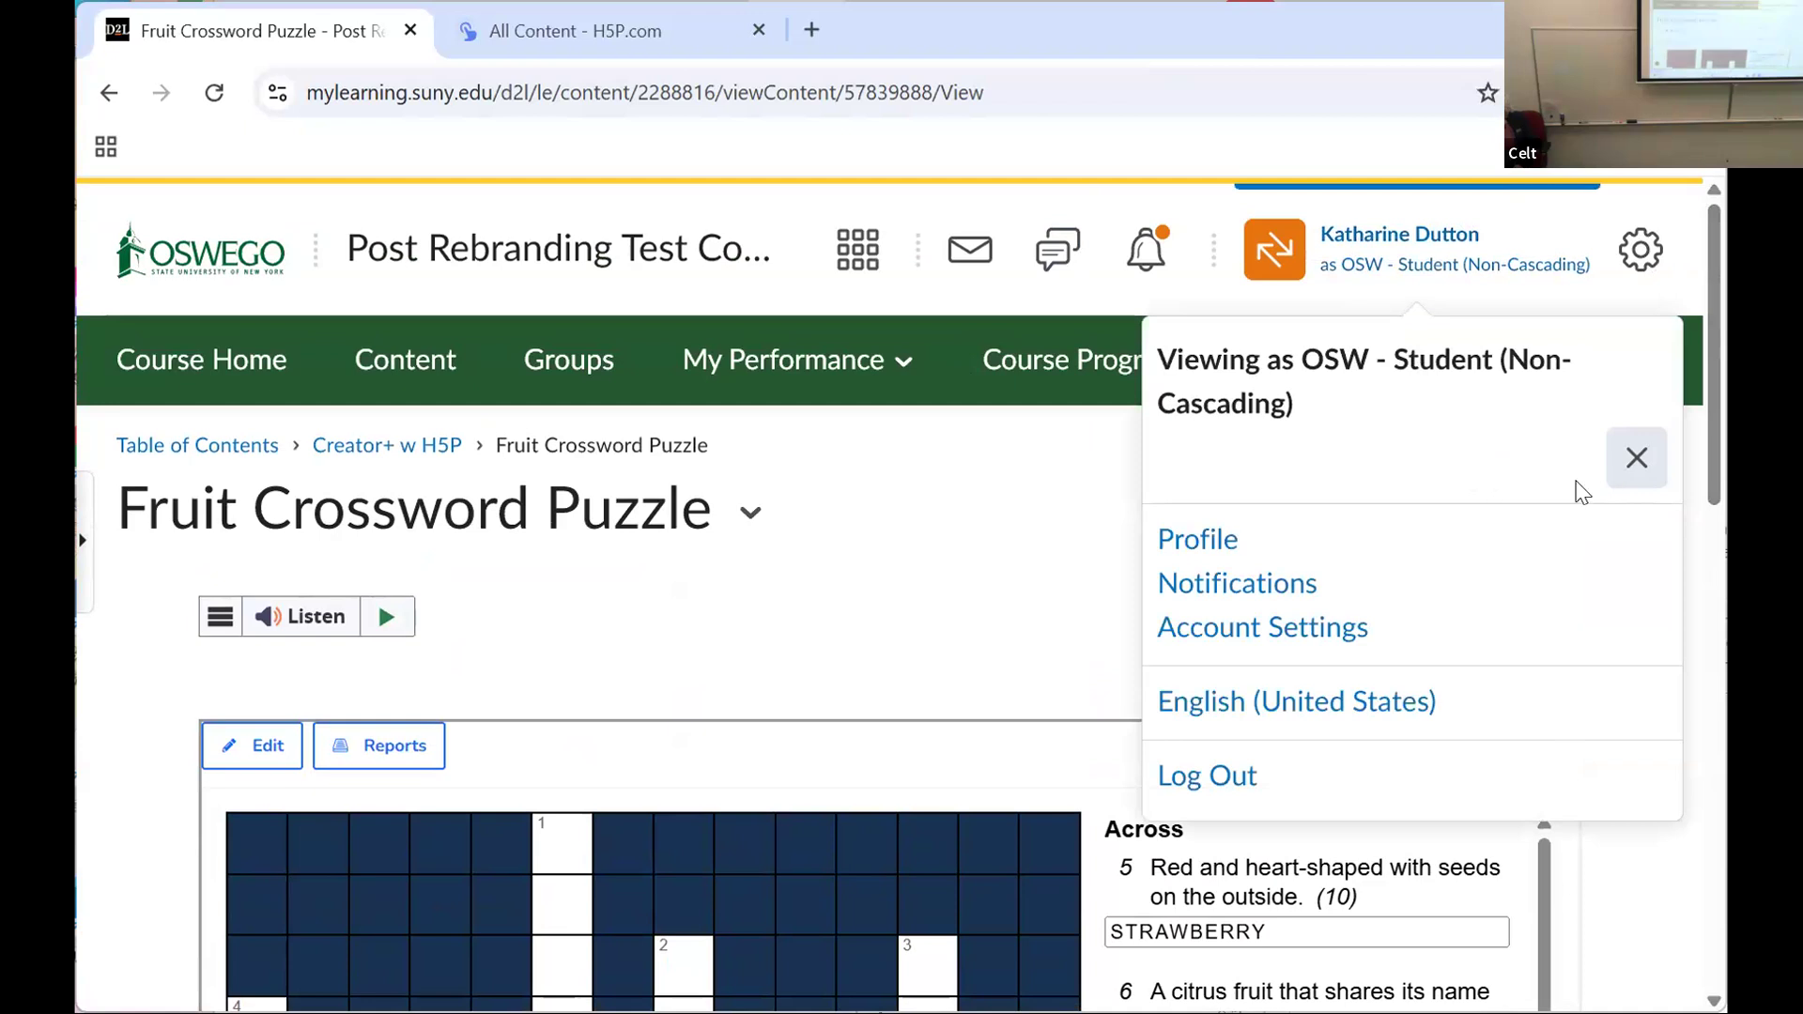
click(1635, 459)
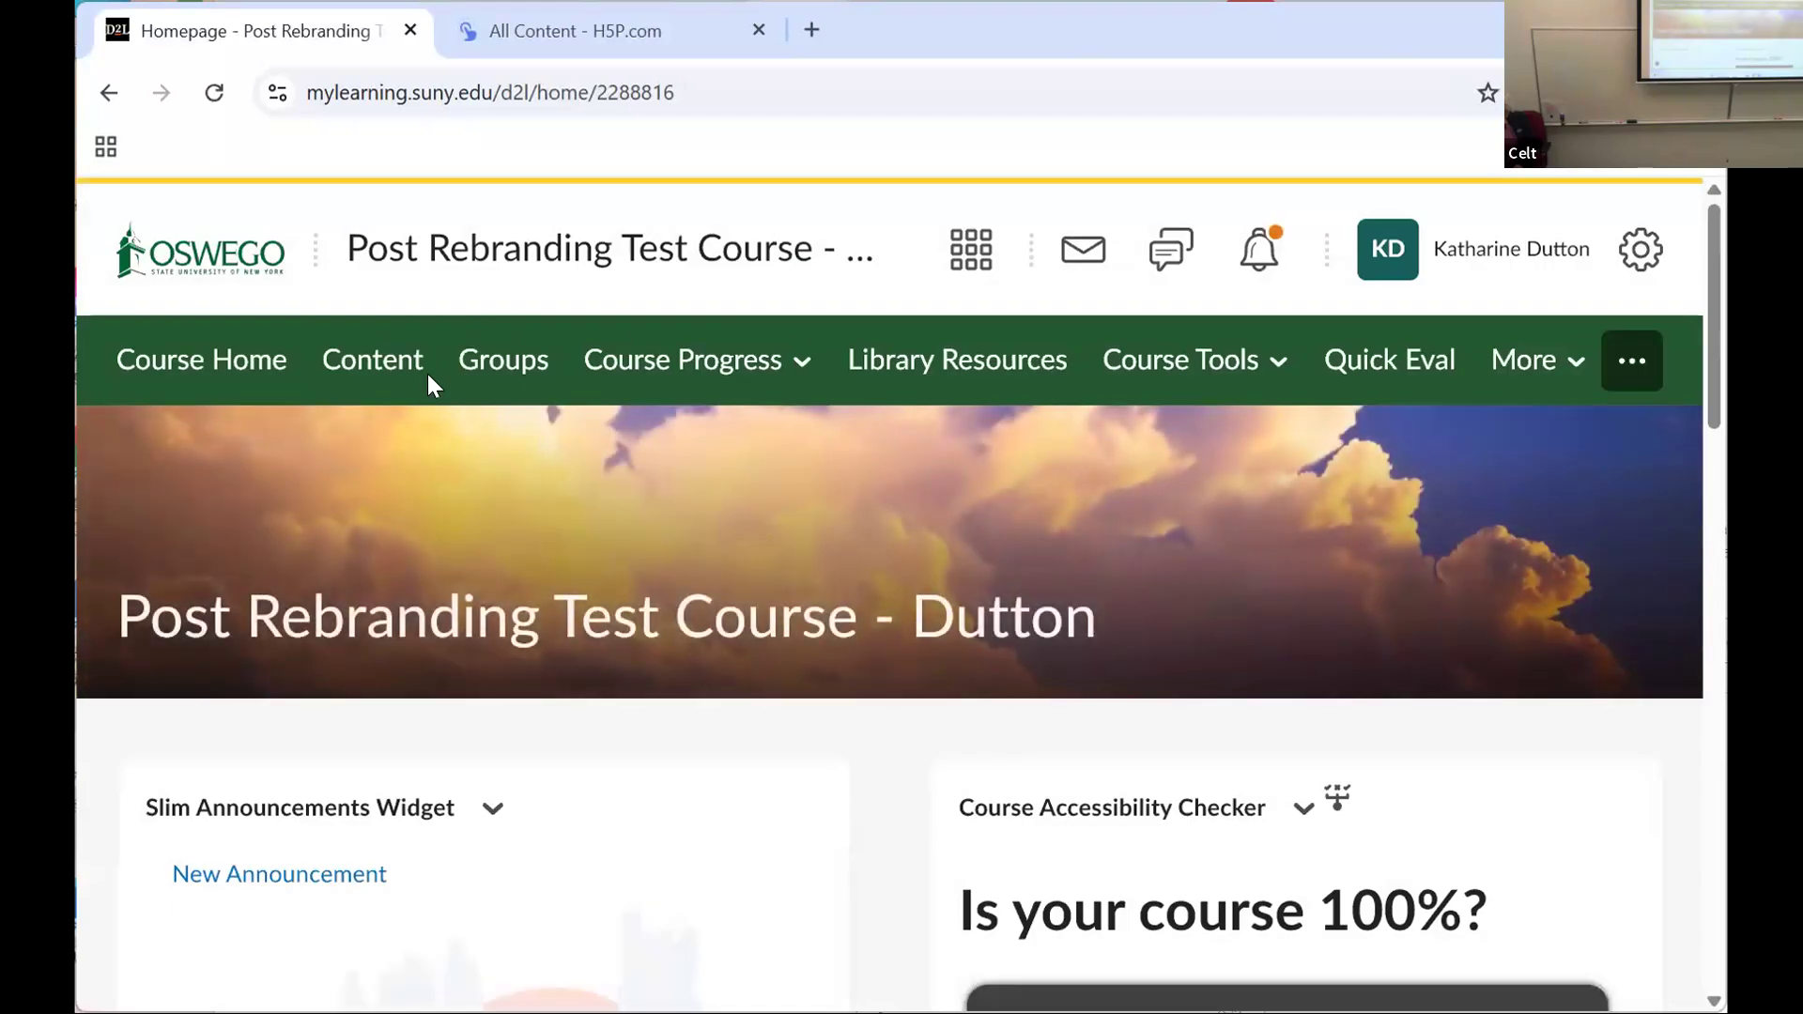
click(367, 360)
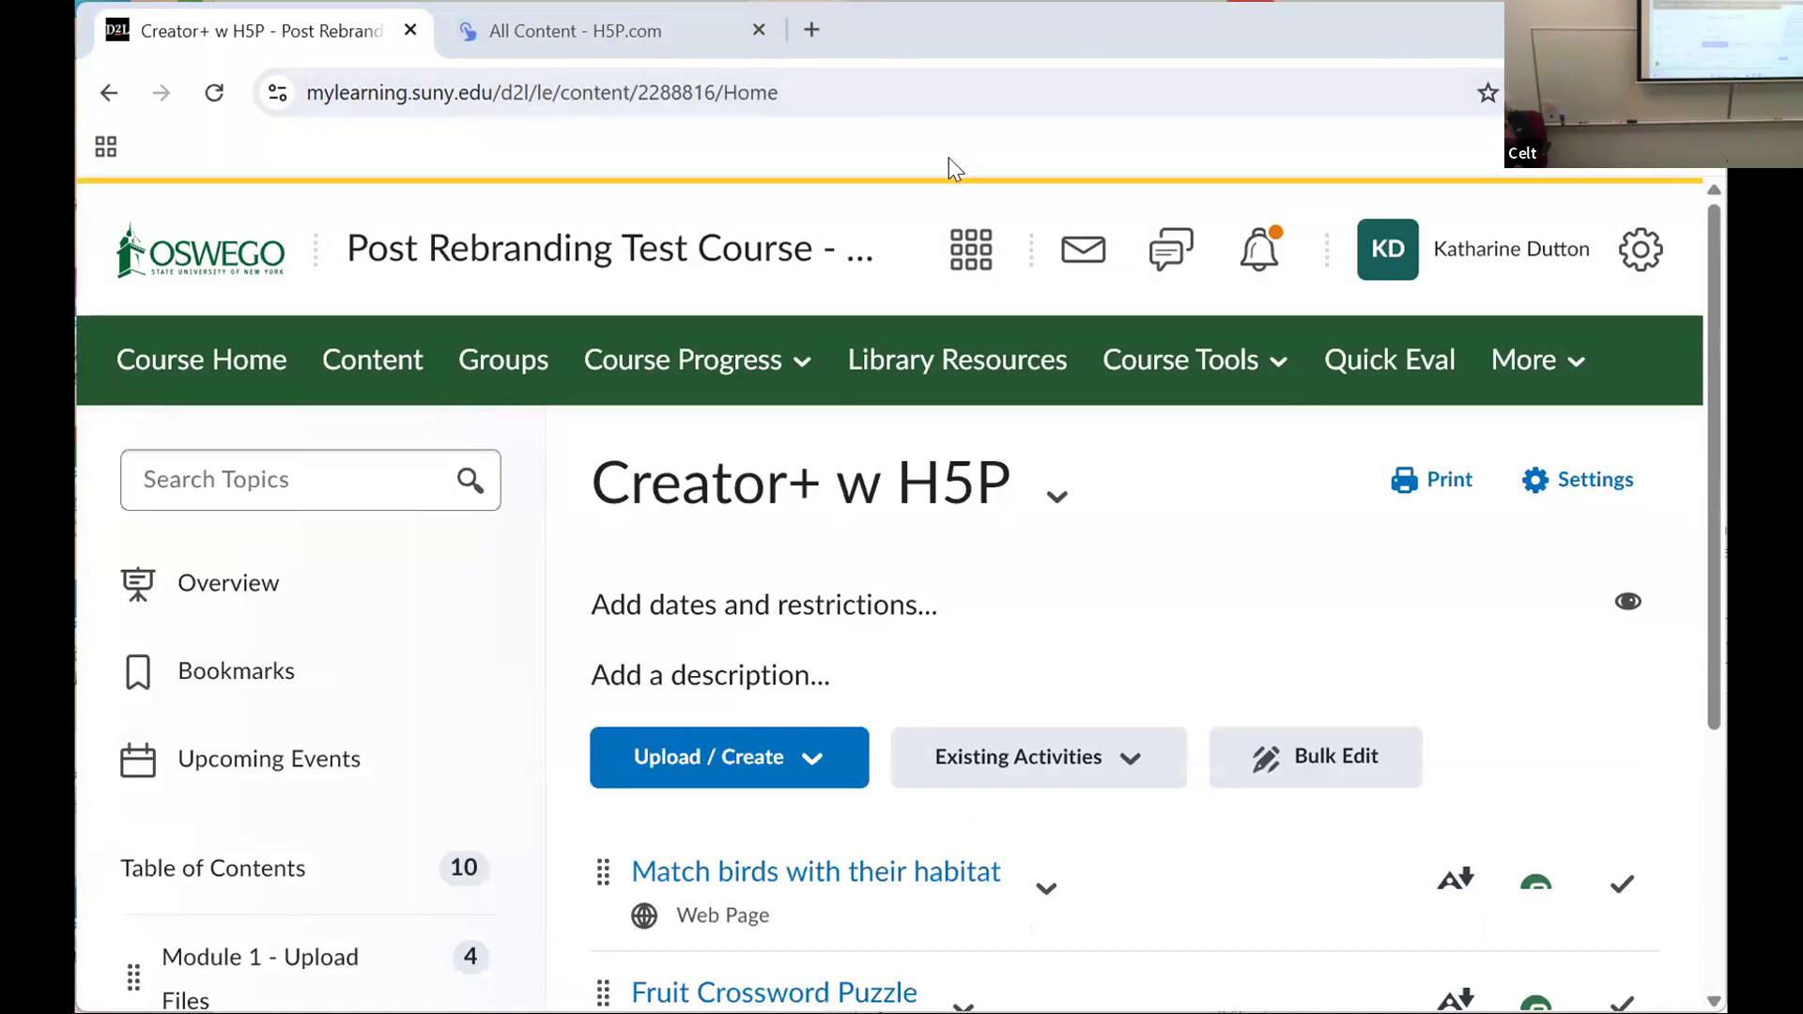
Step: Switch to the H5P All Content page, and open the Google apps list in a new browser tab
click(112, 35)
click(742, 54)
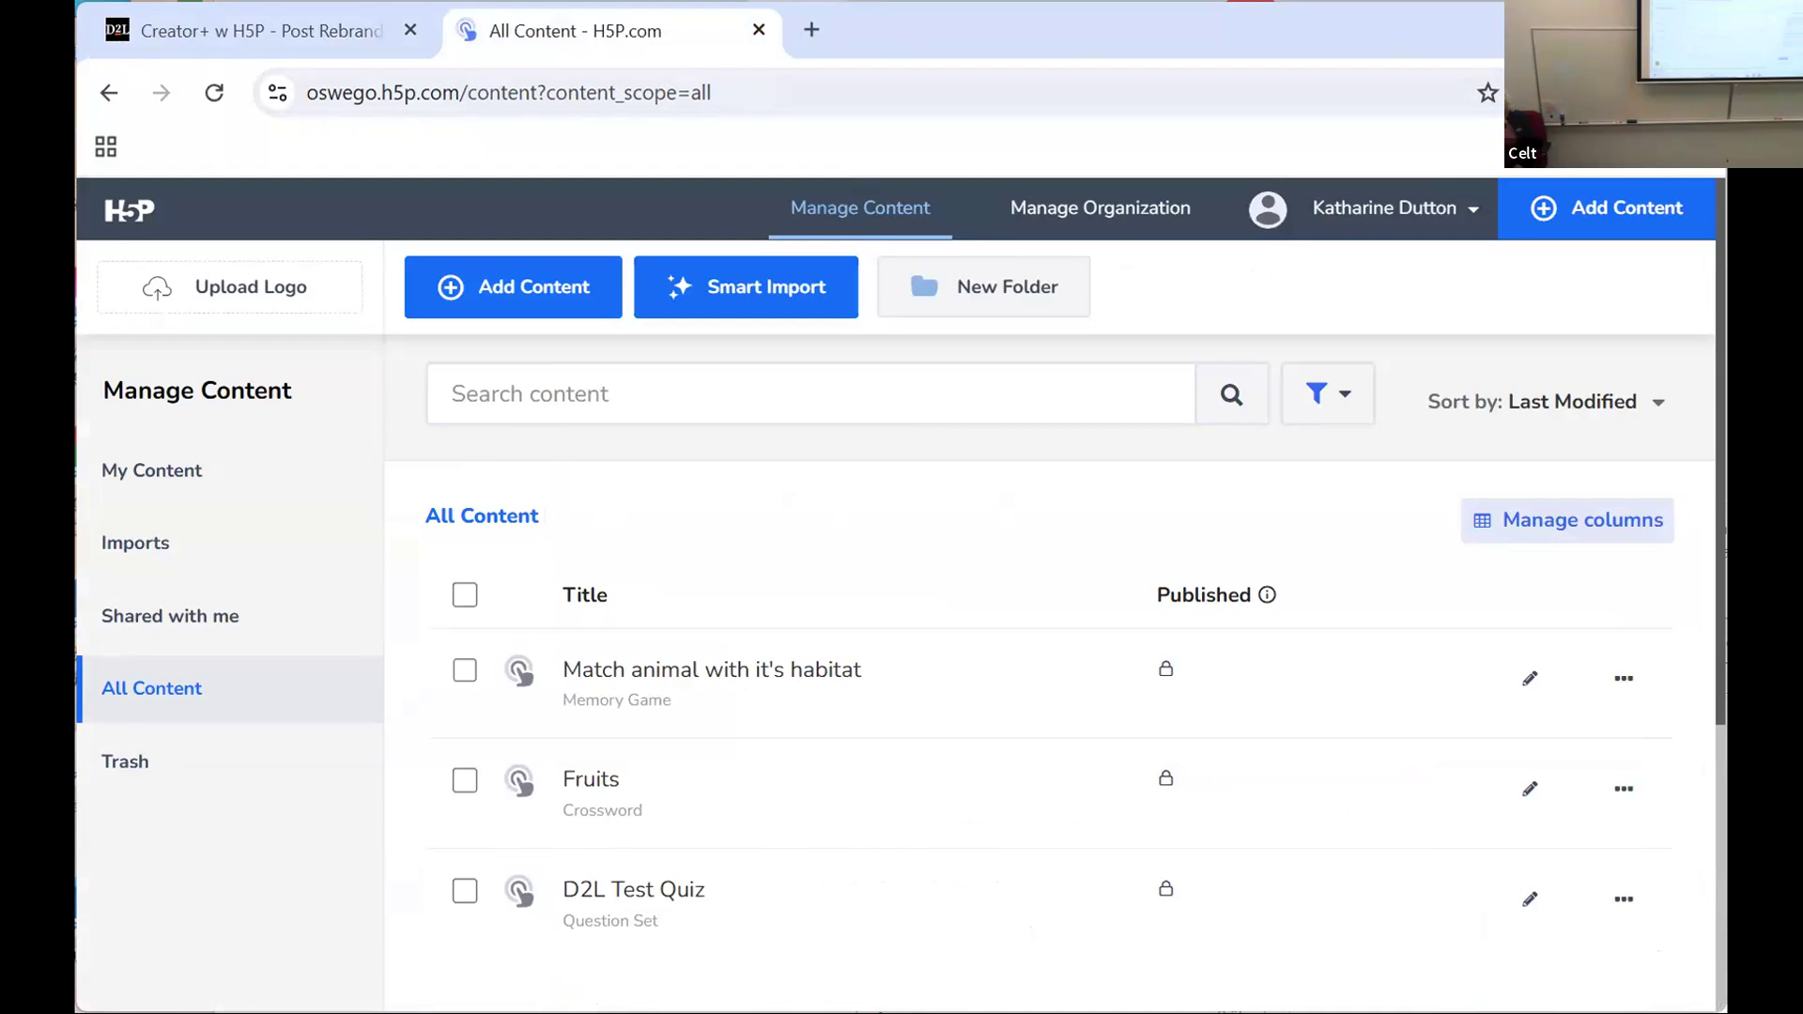
click(813, 29)
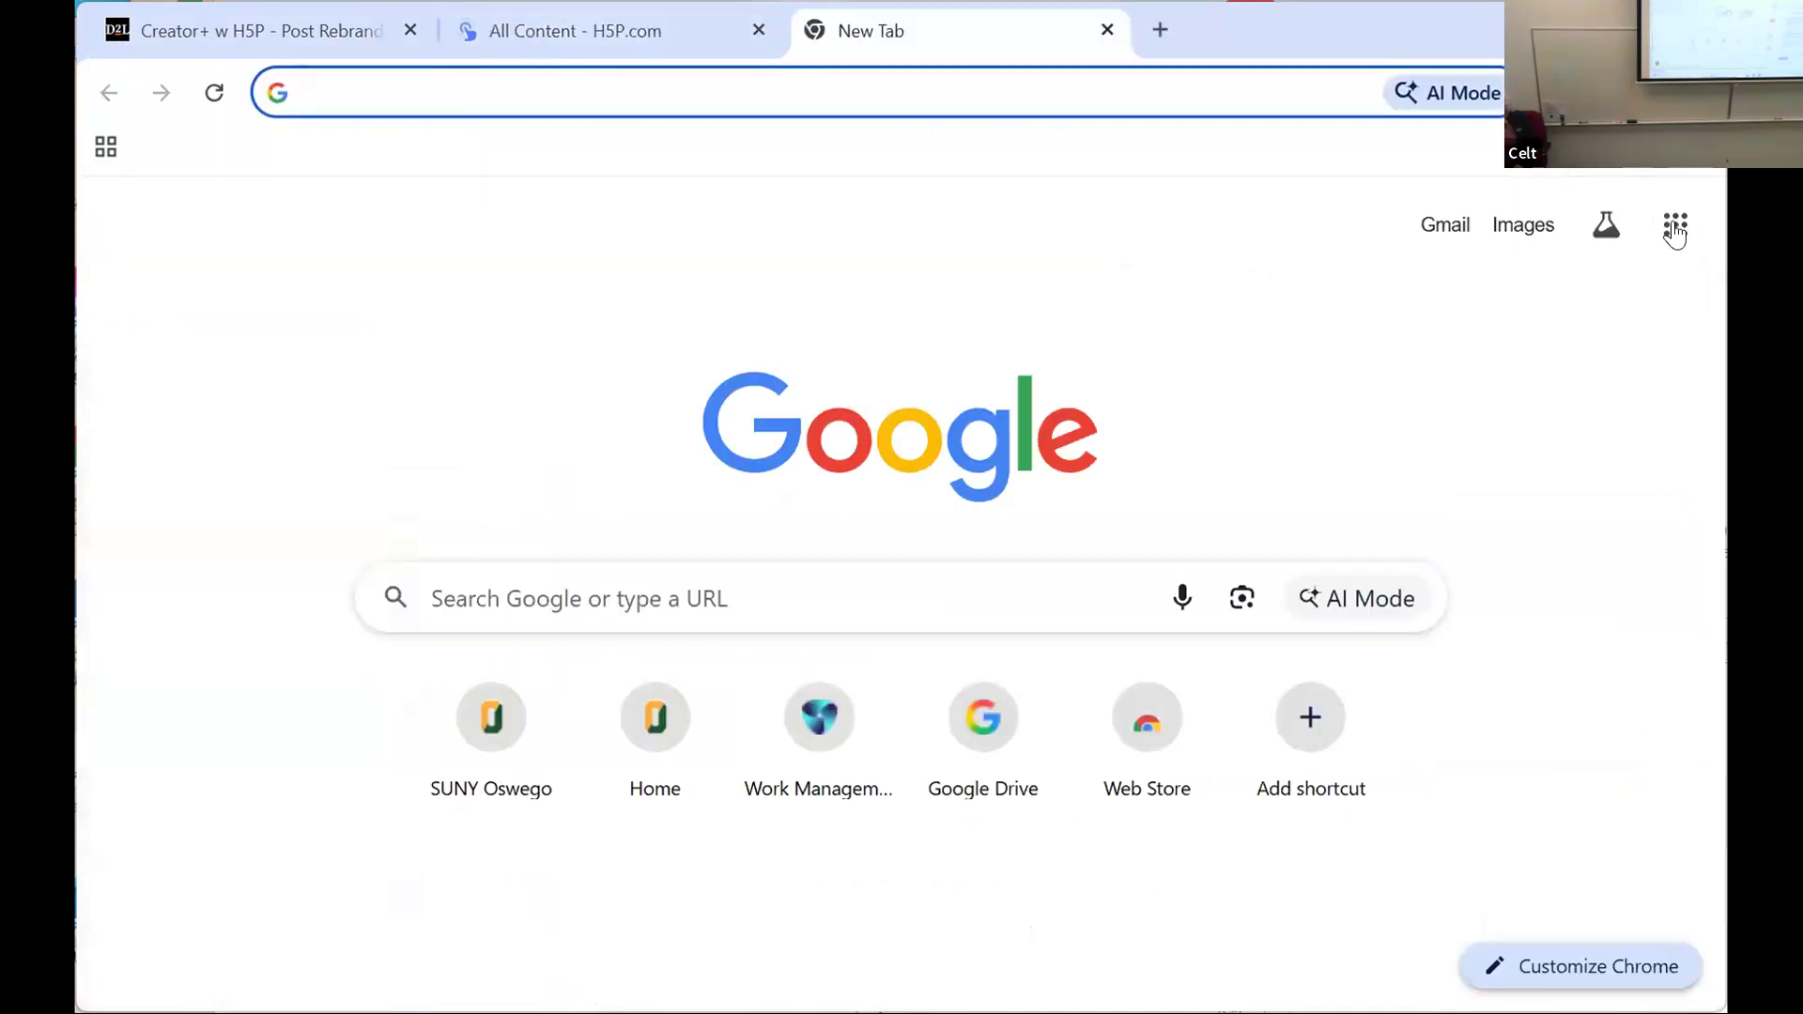
click(1675, 230)
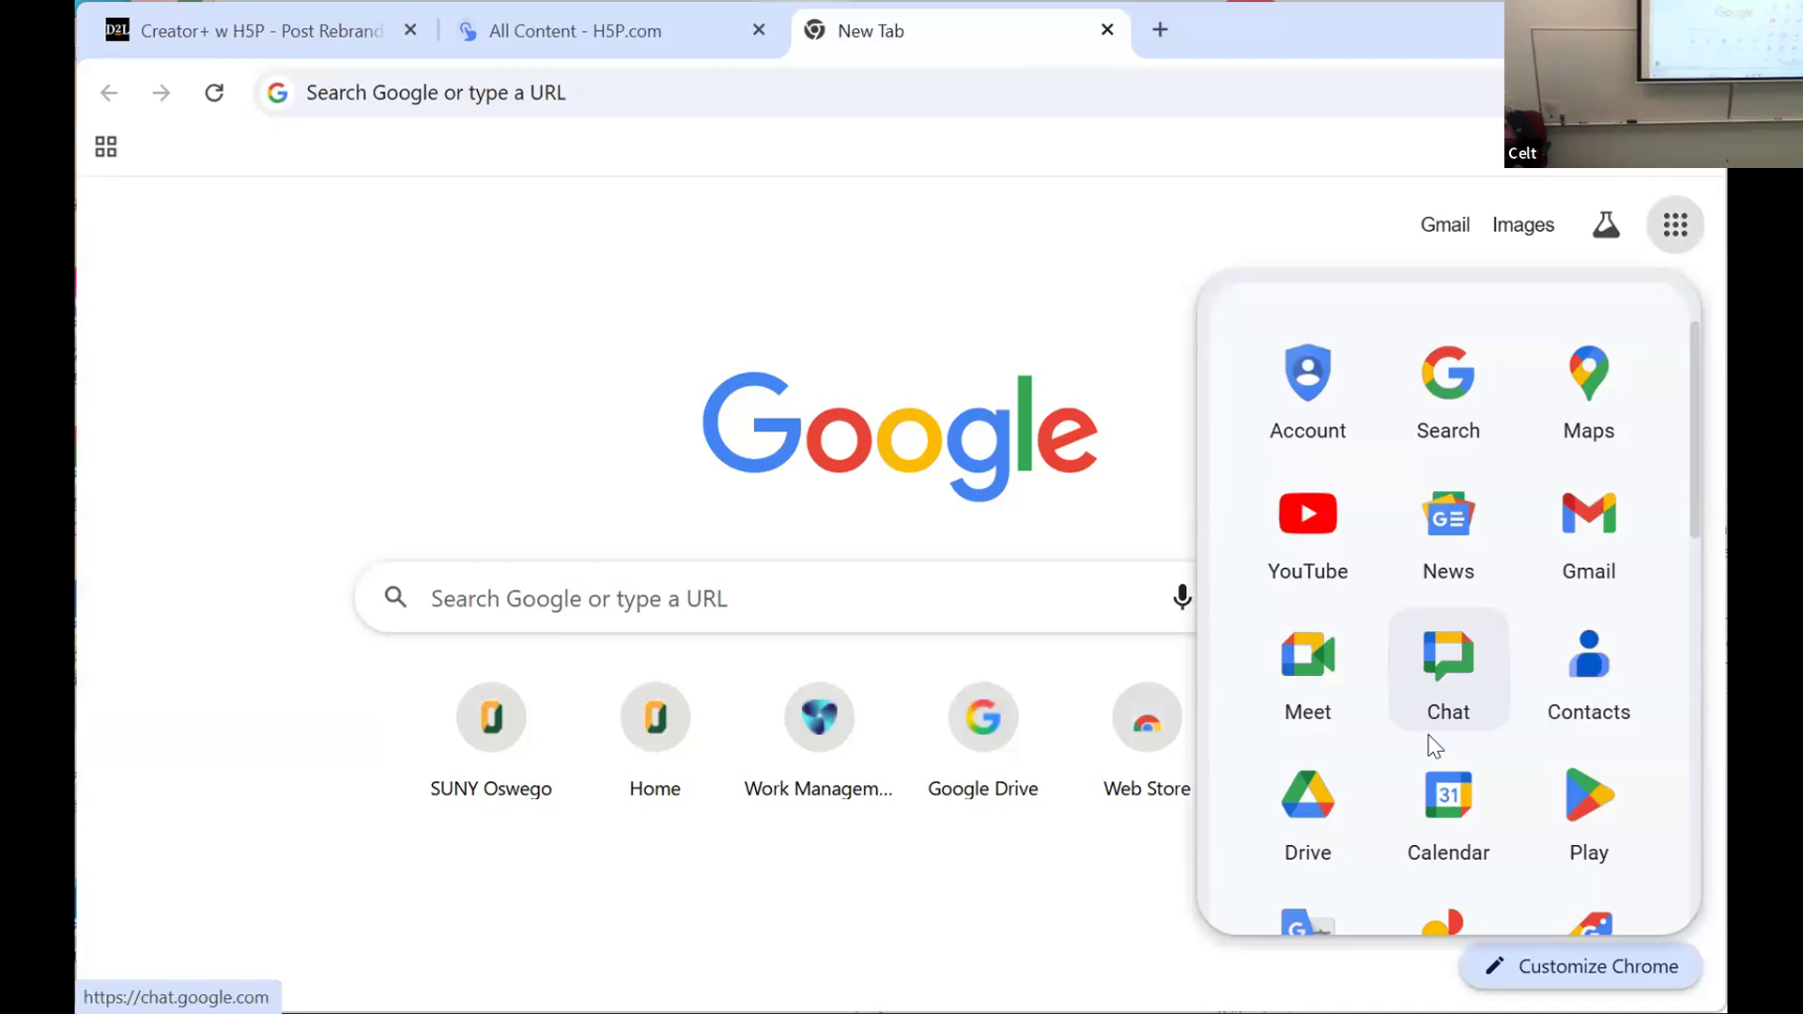
Step: Look through the full list of available Google apps
scroll(1429, 736, down, 4)
scroll(1423, 742, up, 3)
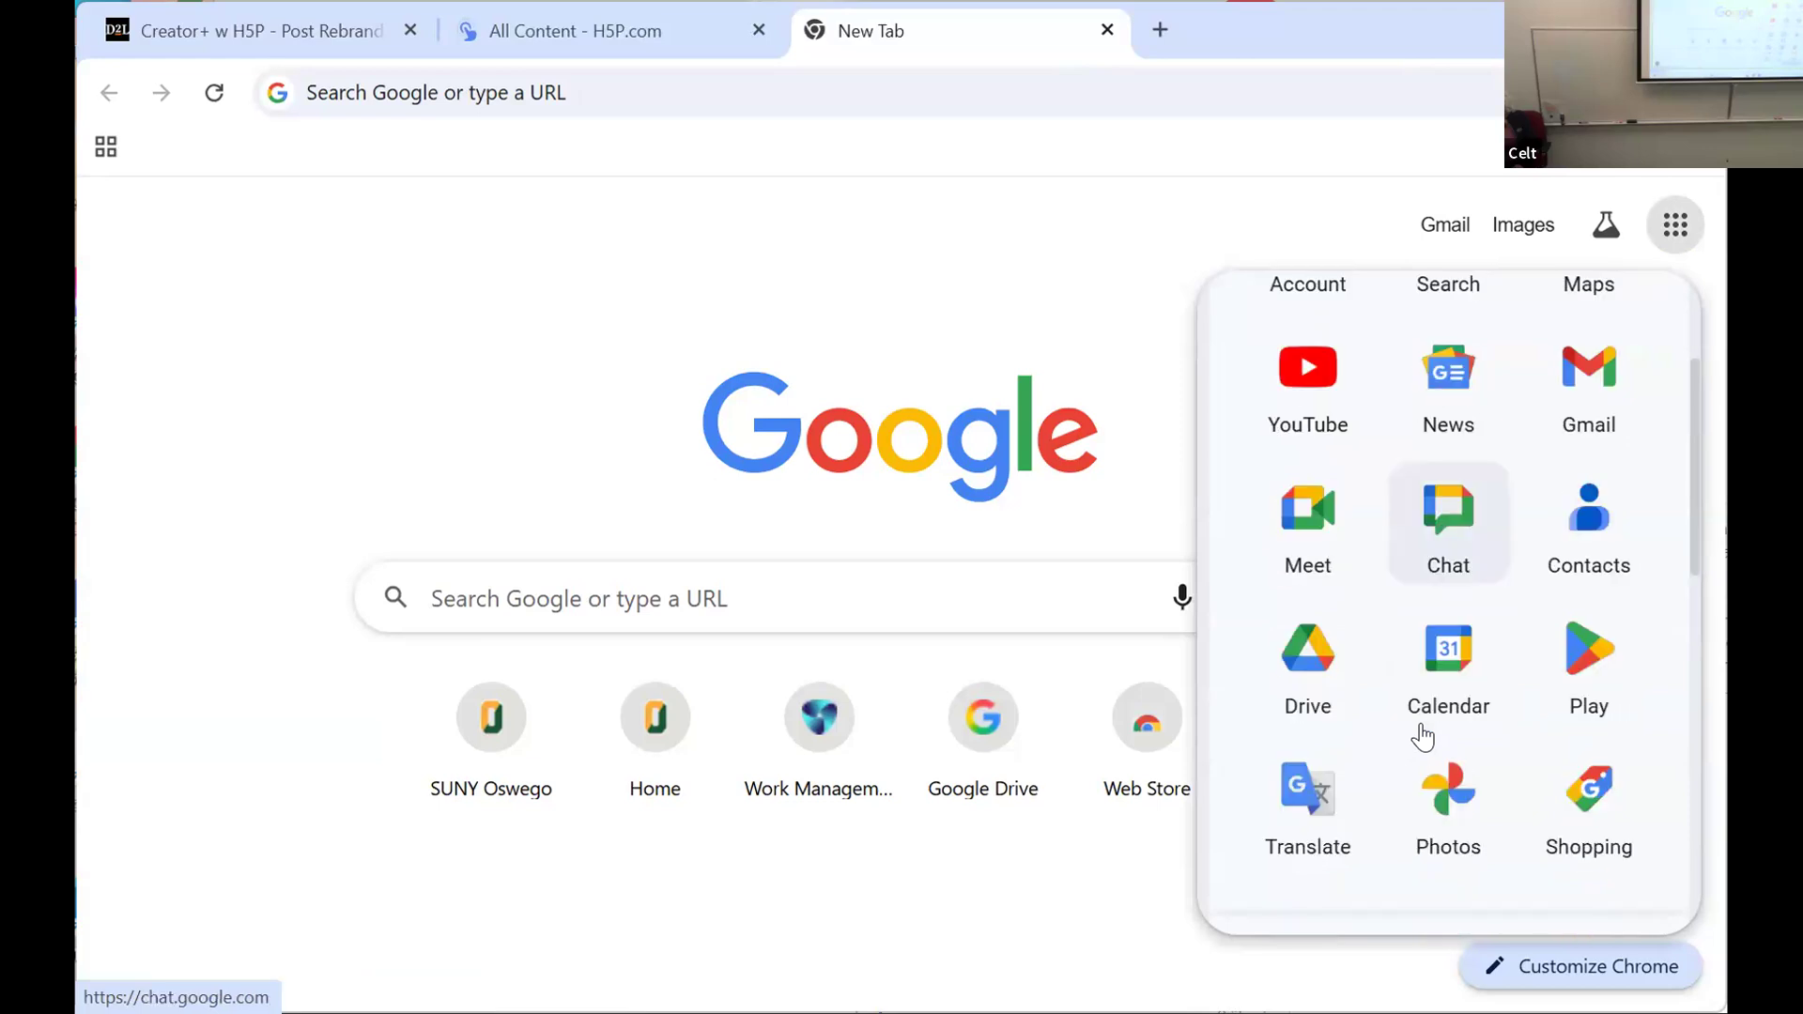
scroll(1423, 737, down, 4)
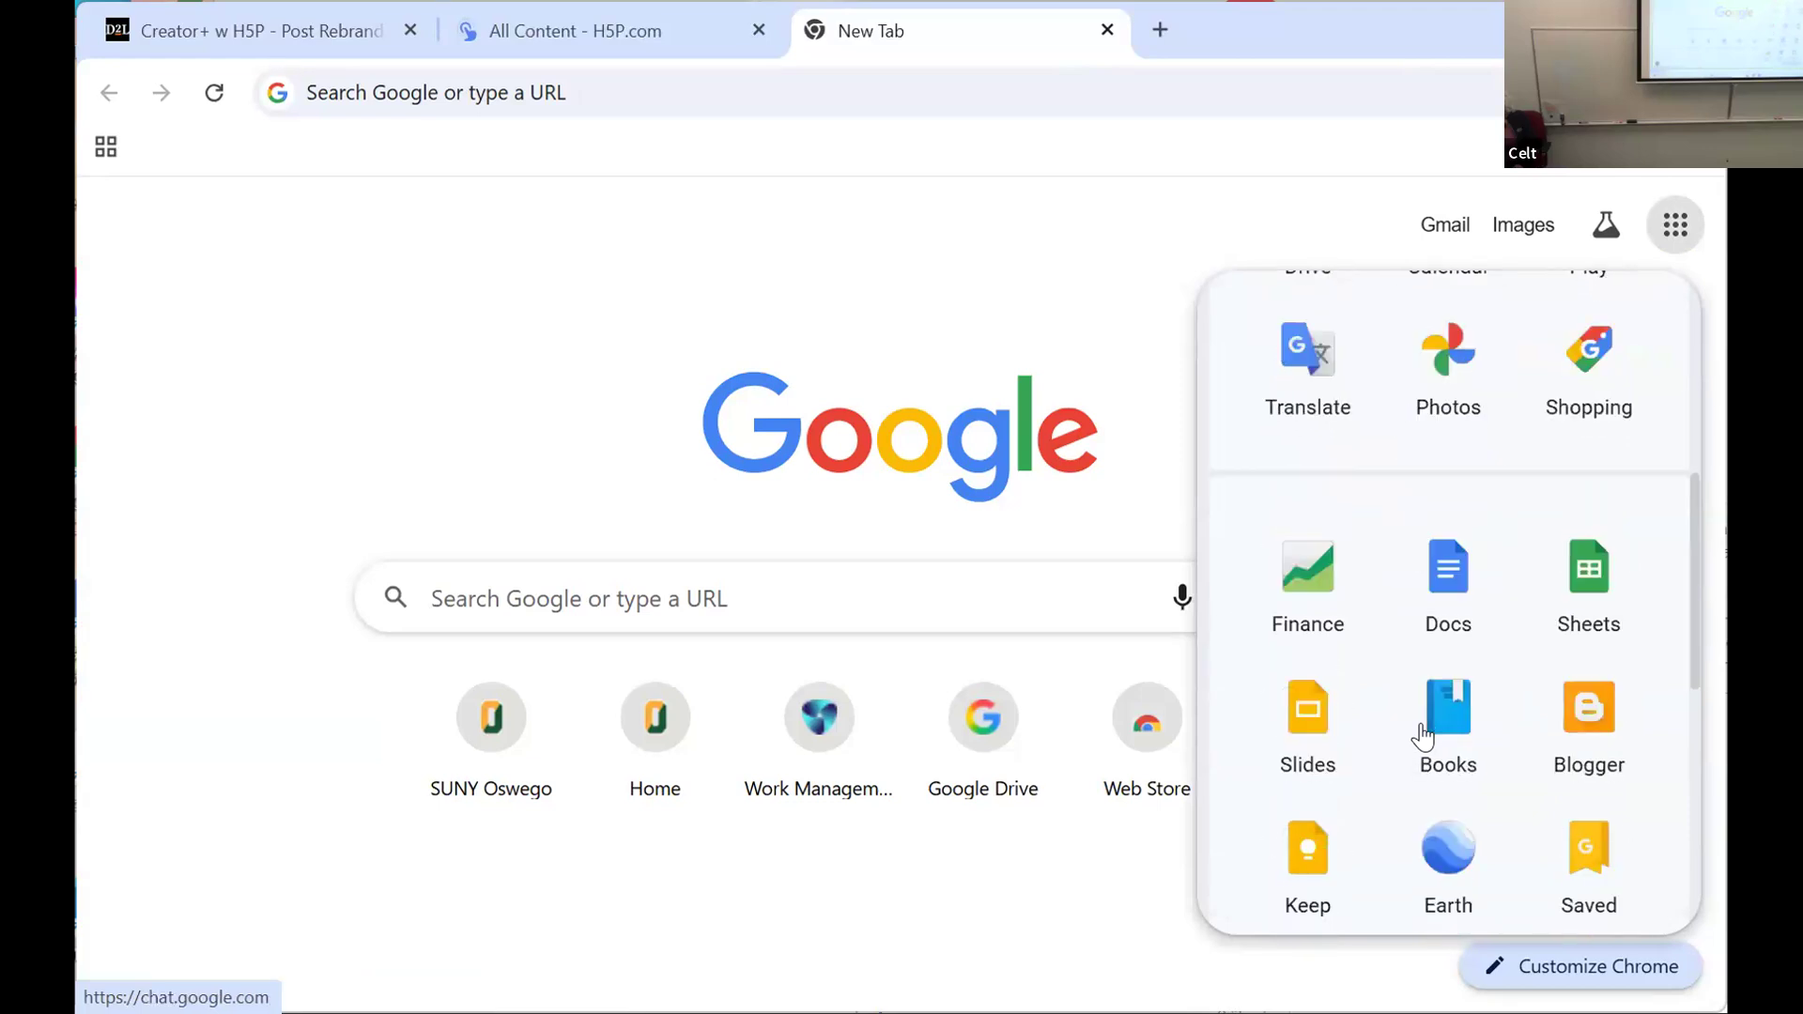
scroll(1423, 737, down, 2)
scroll(1423, 737, down, 3)
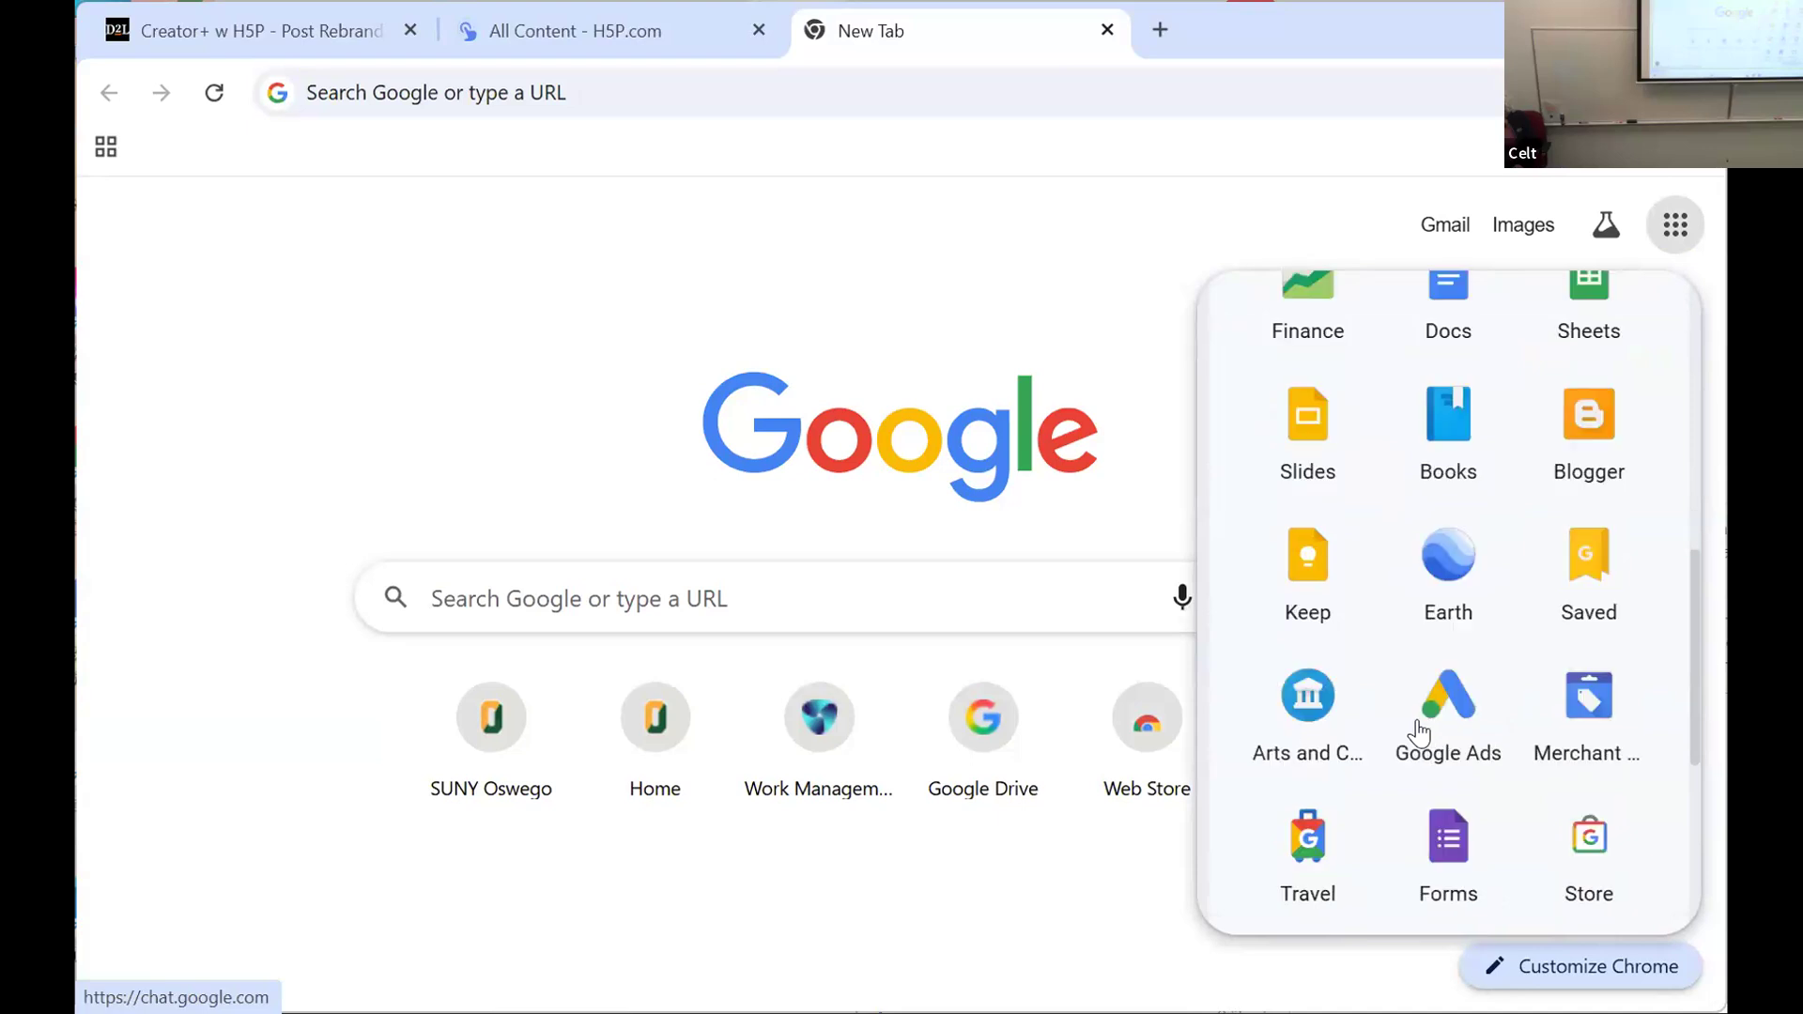
scroll(1419, 733, down, 2)
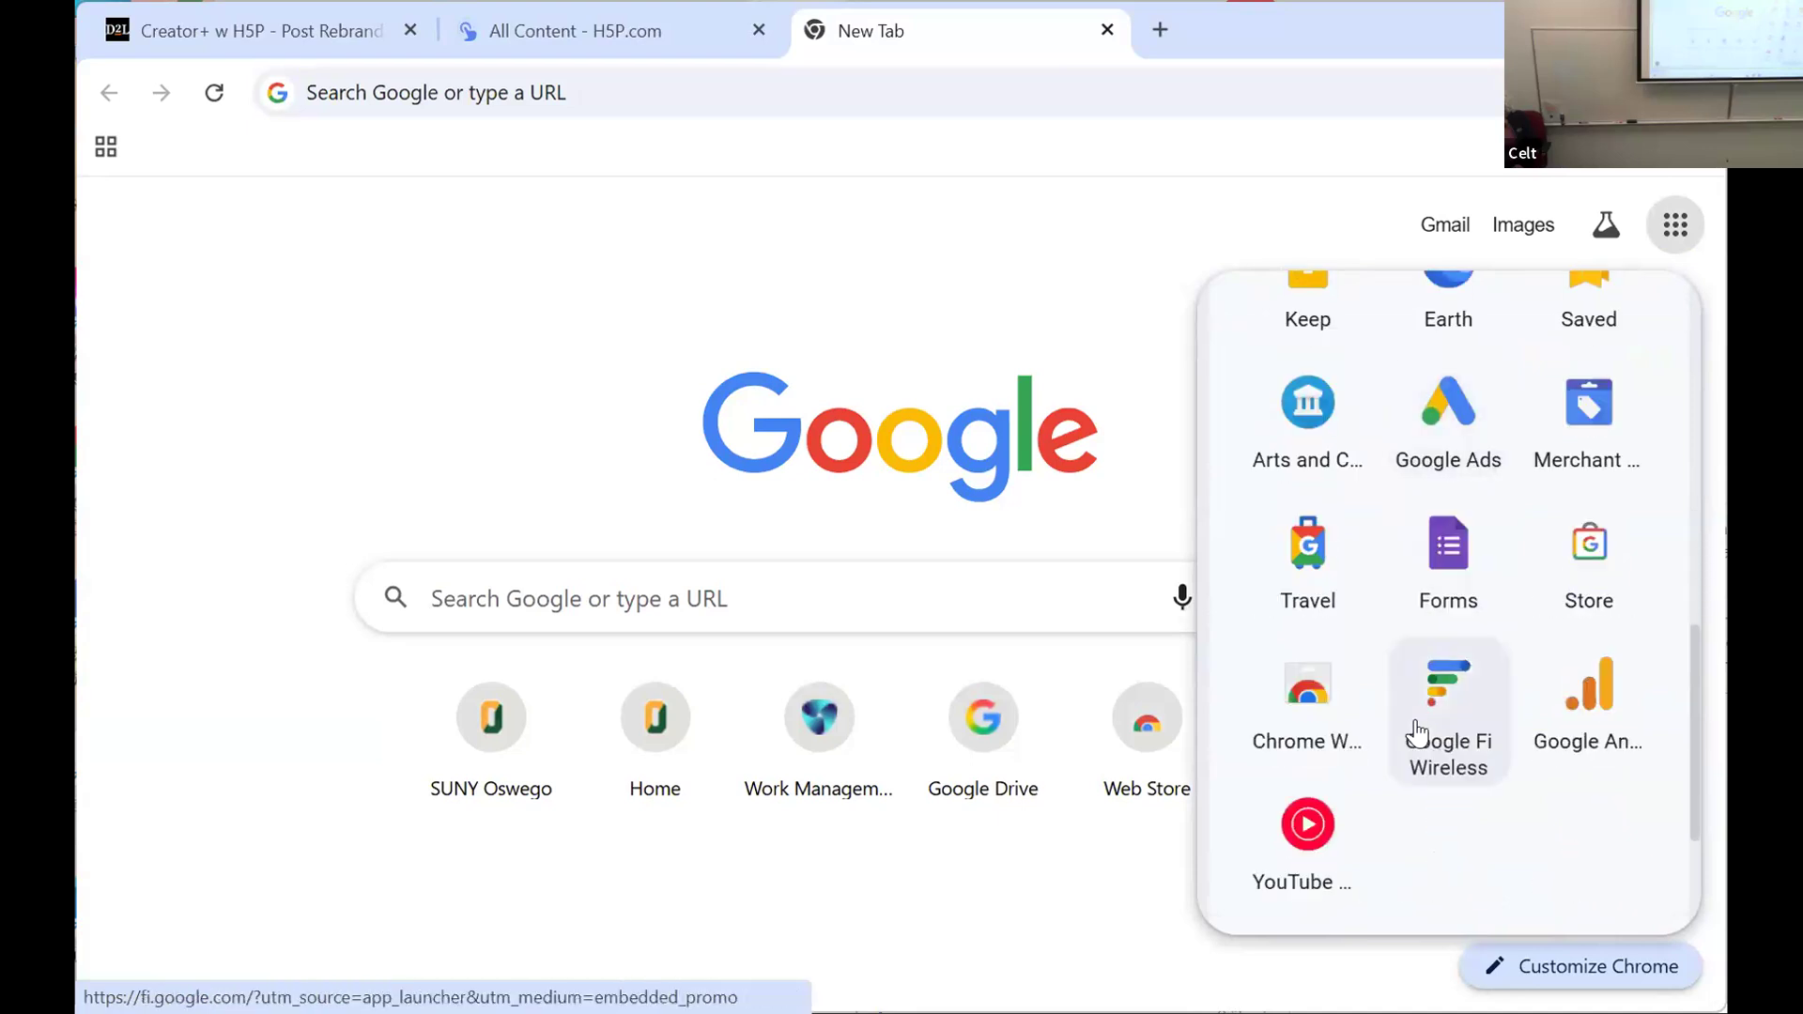
scroll(1417, 728, up, 10)
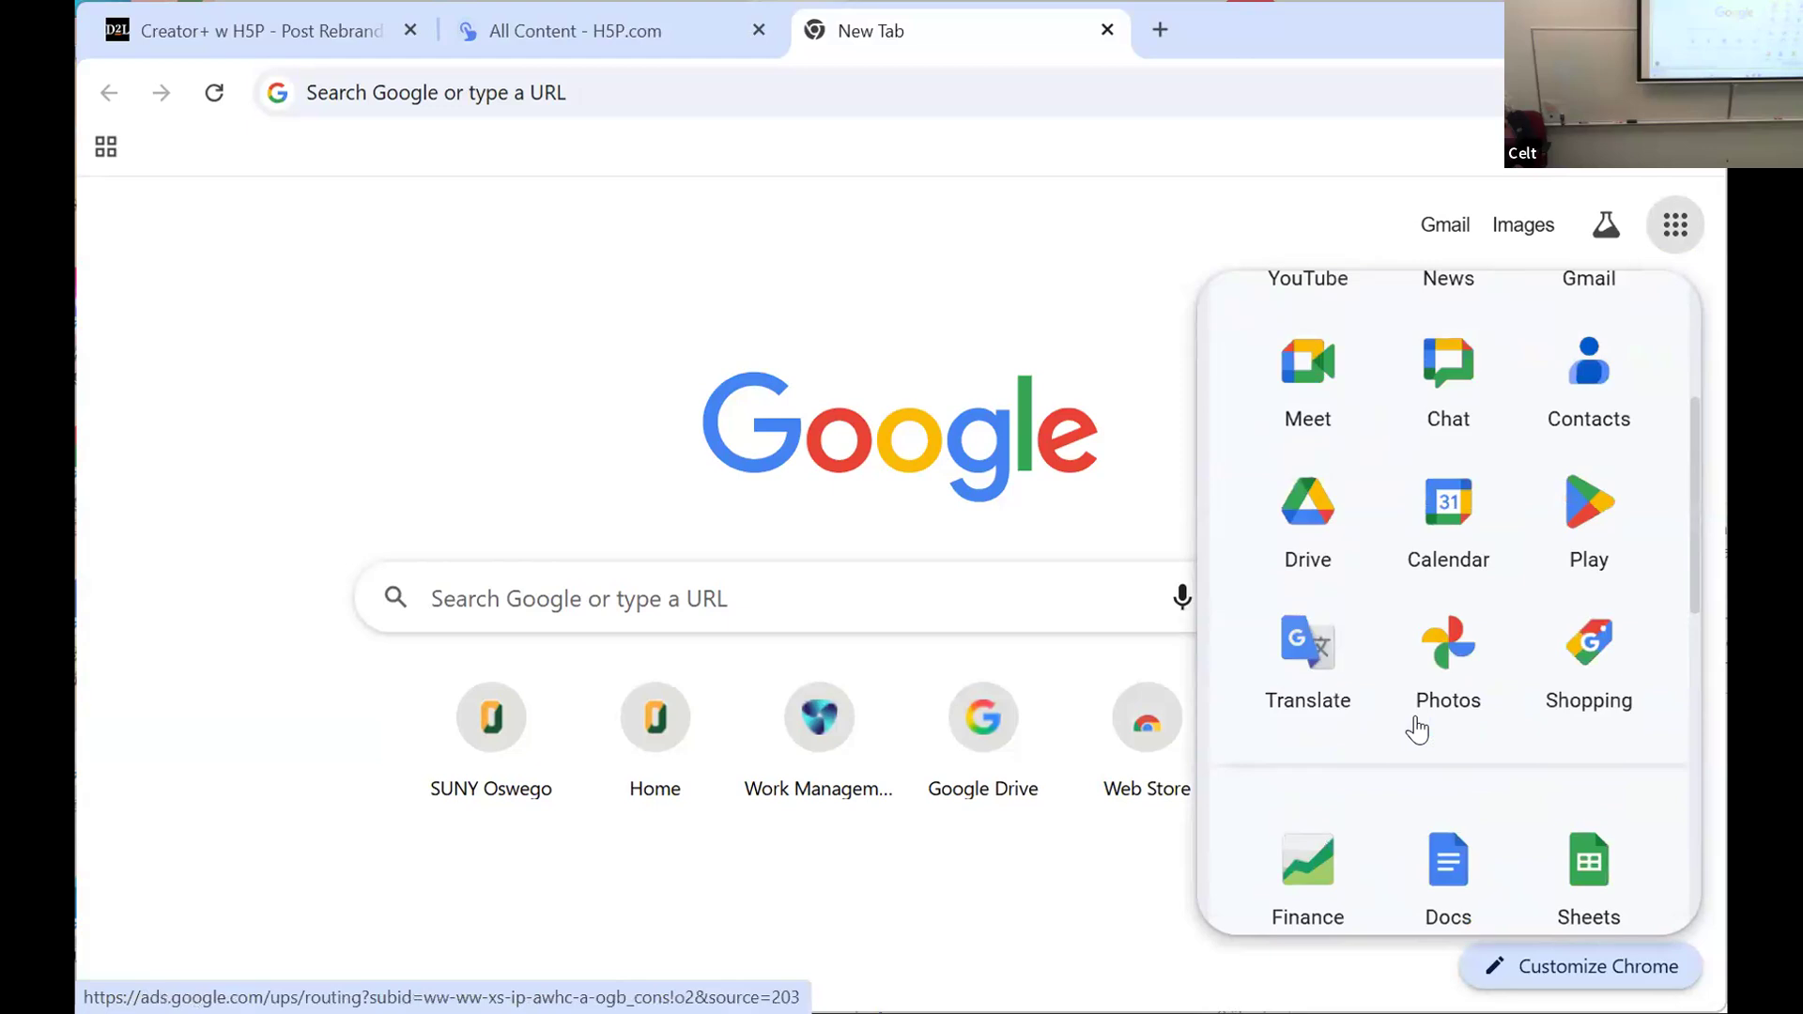
scroll(1419, 728, up, 2)
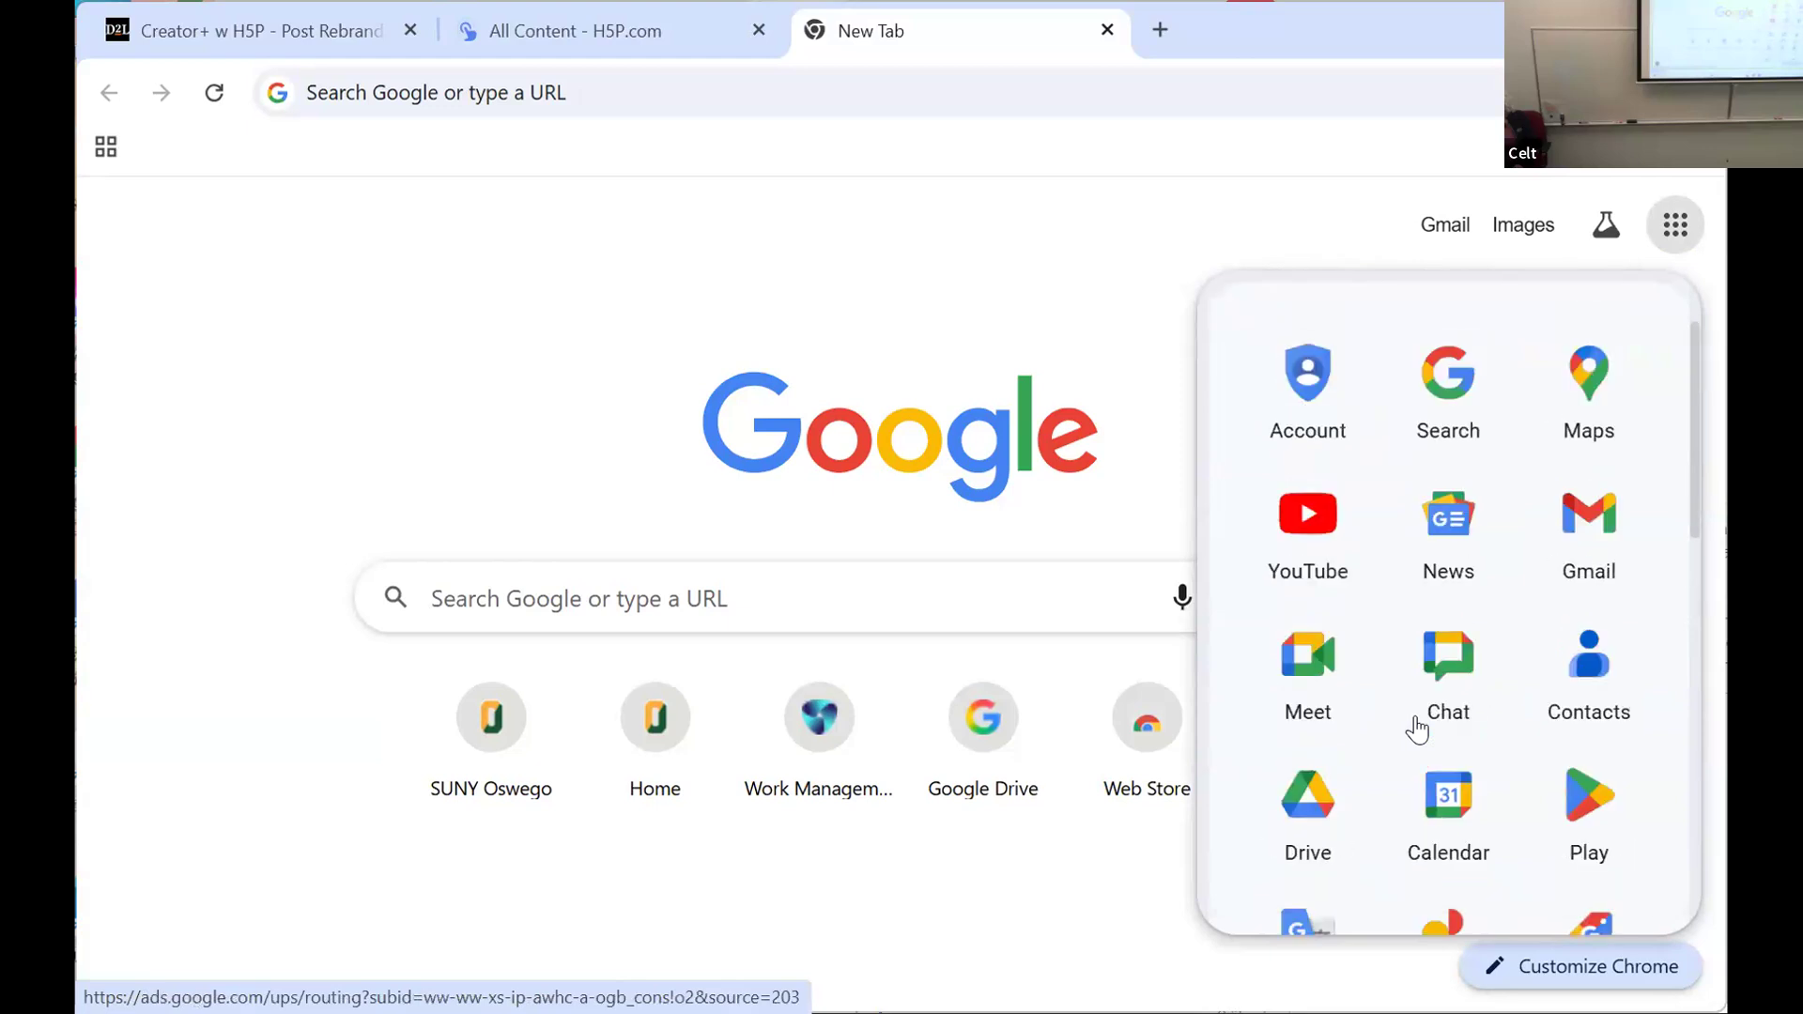
scroll(1416, 729, down, 2)
scroll(1417, 728, down, 3)
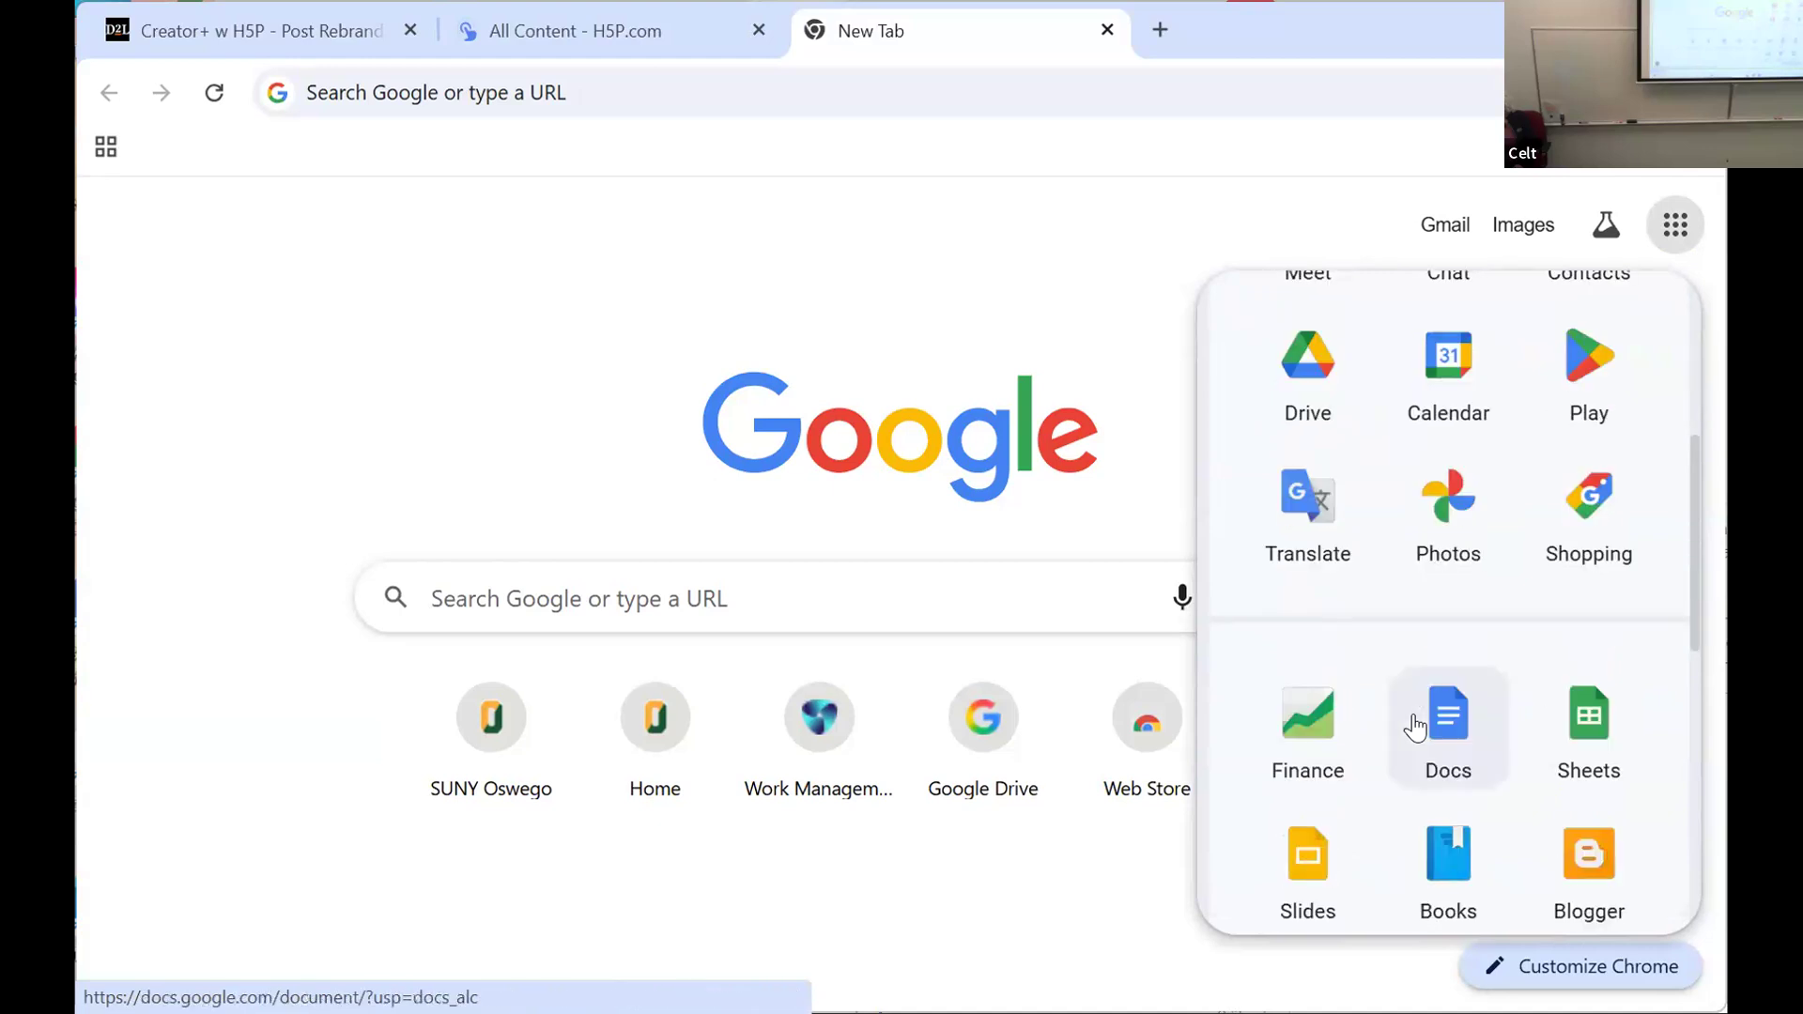
scroll(1417, 728, down, 2)
scroll(1415, 726, down, 2)
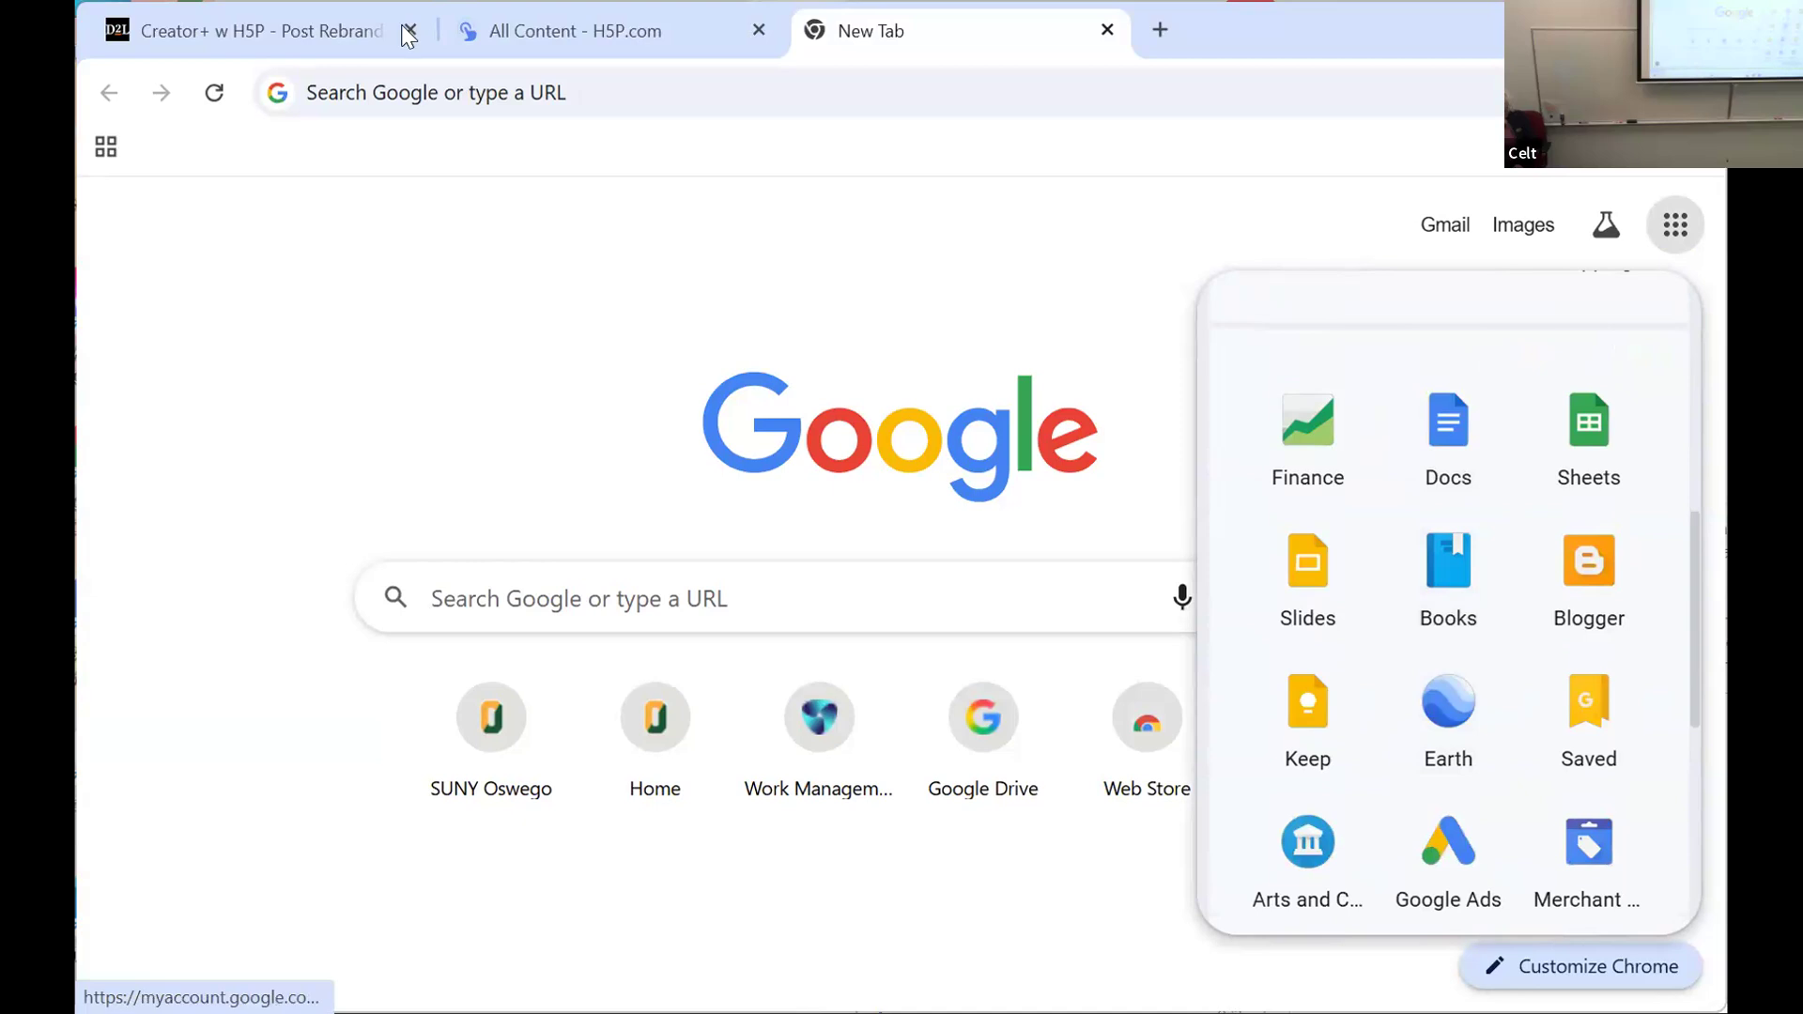
Step: Open gemini.google.com in the new browser tab
click(364, 91)
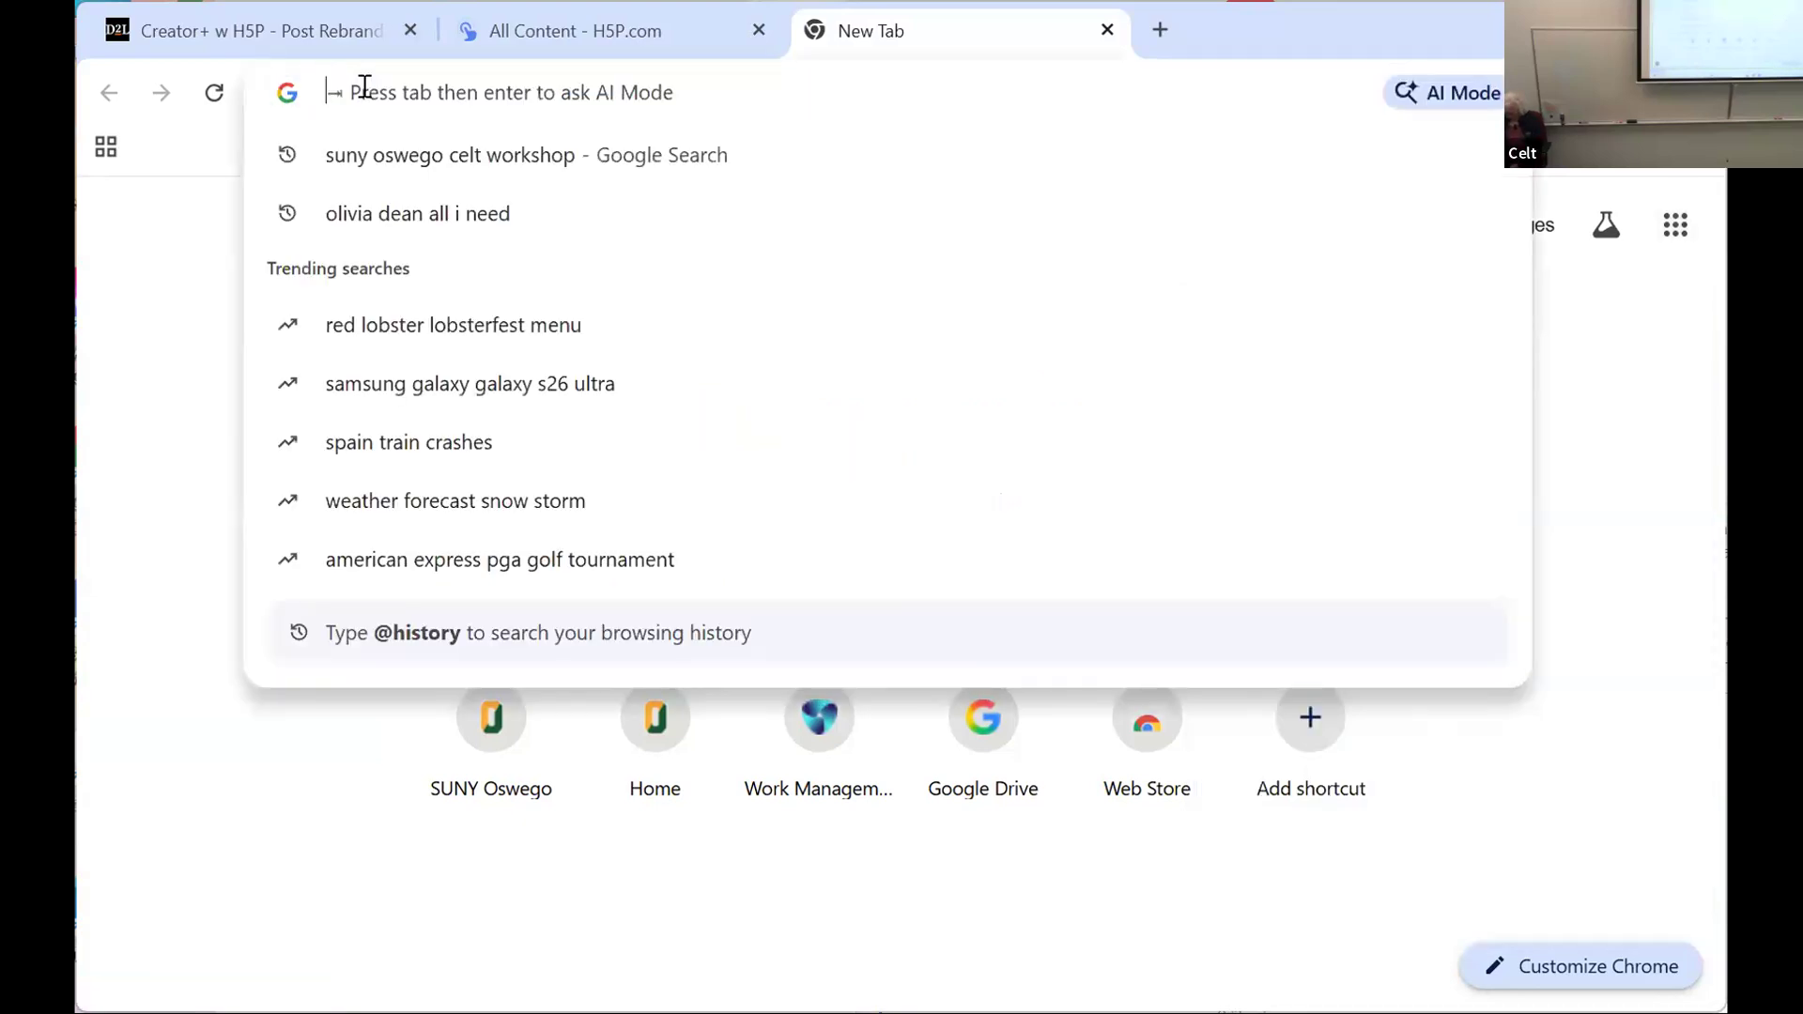
text(gemn)
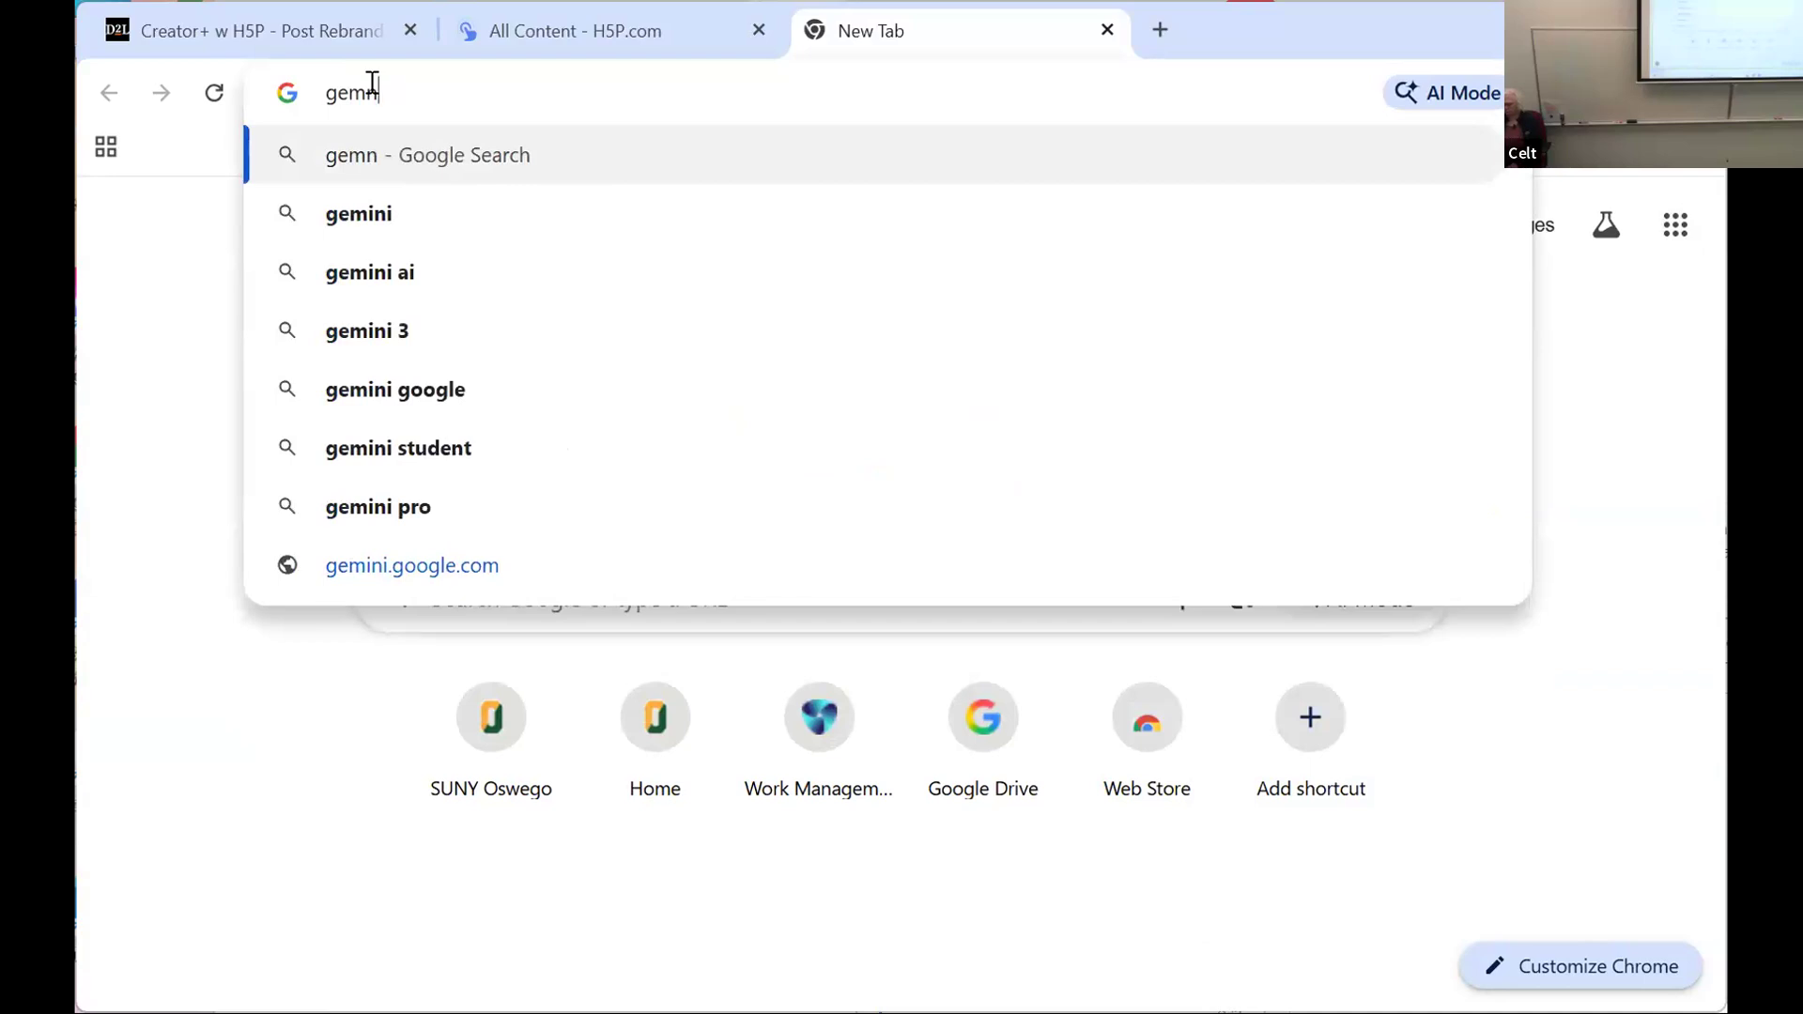
key(BackSpace)
text(ini)
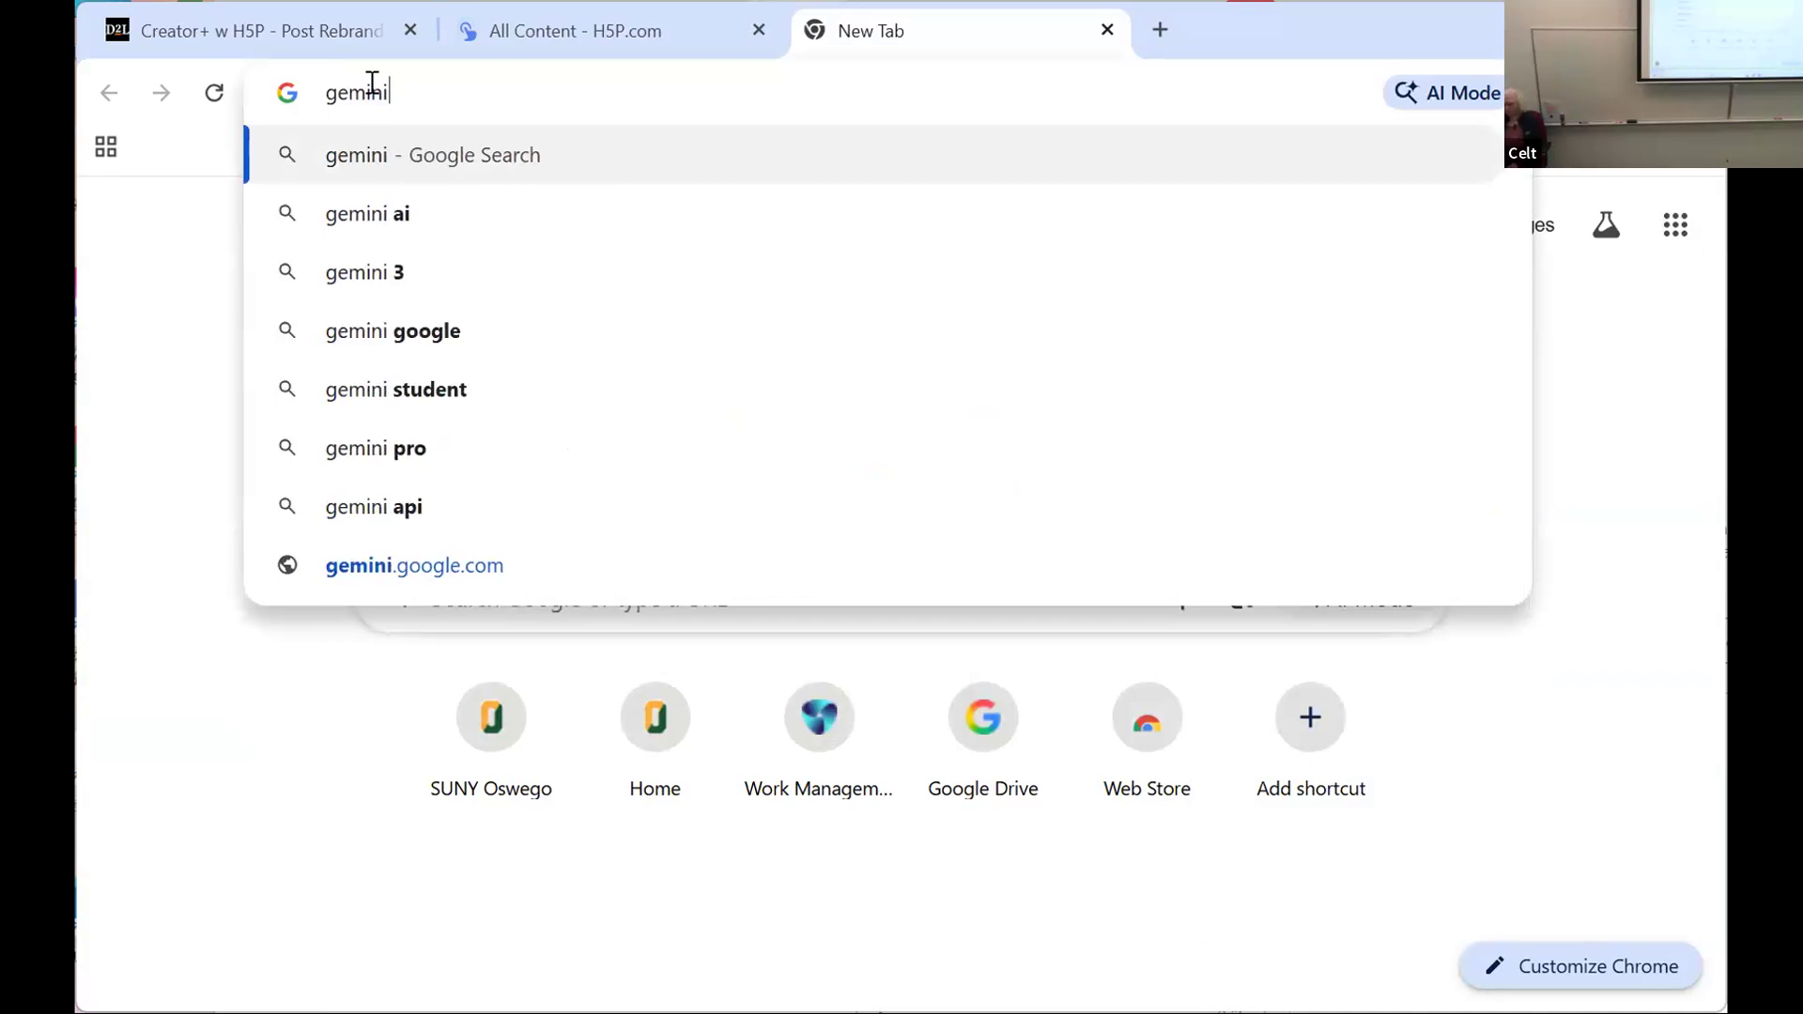
text(.)
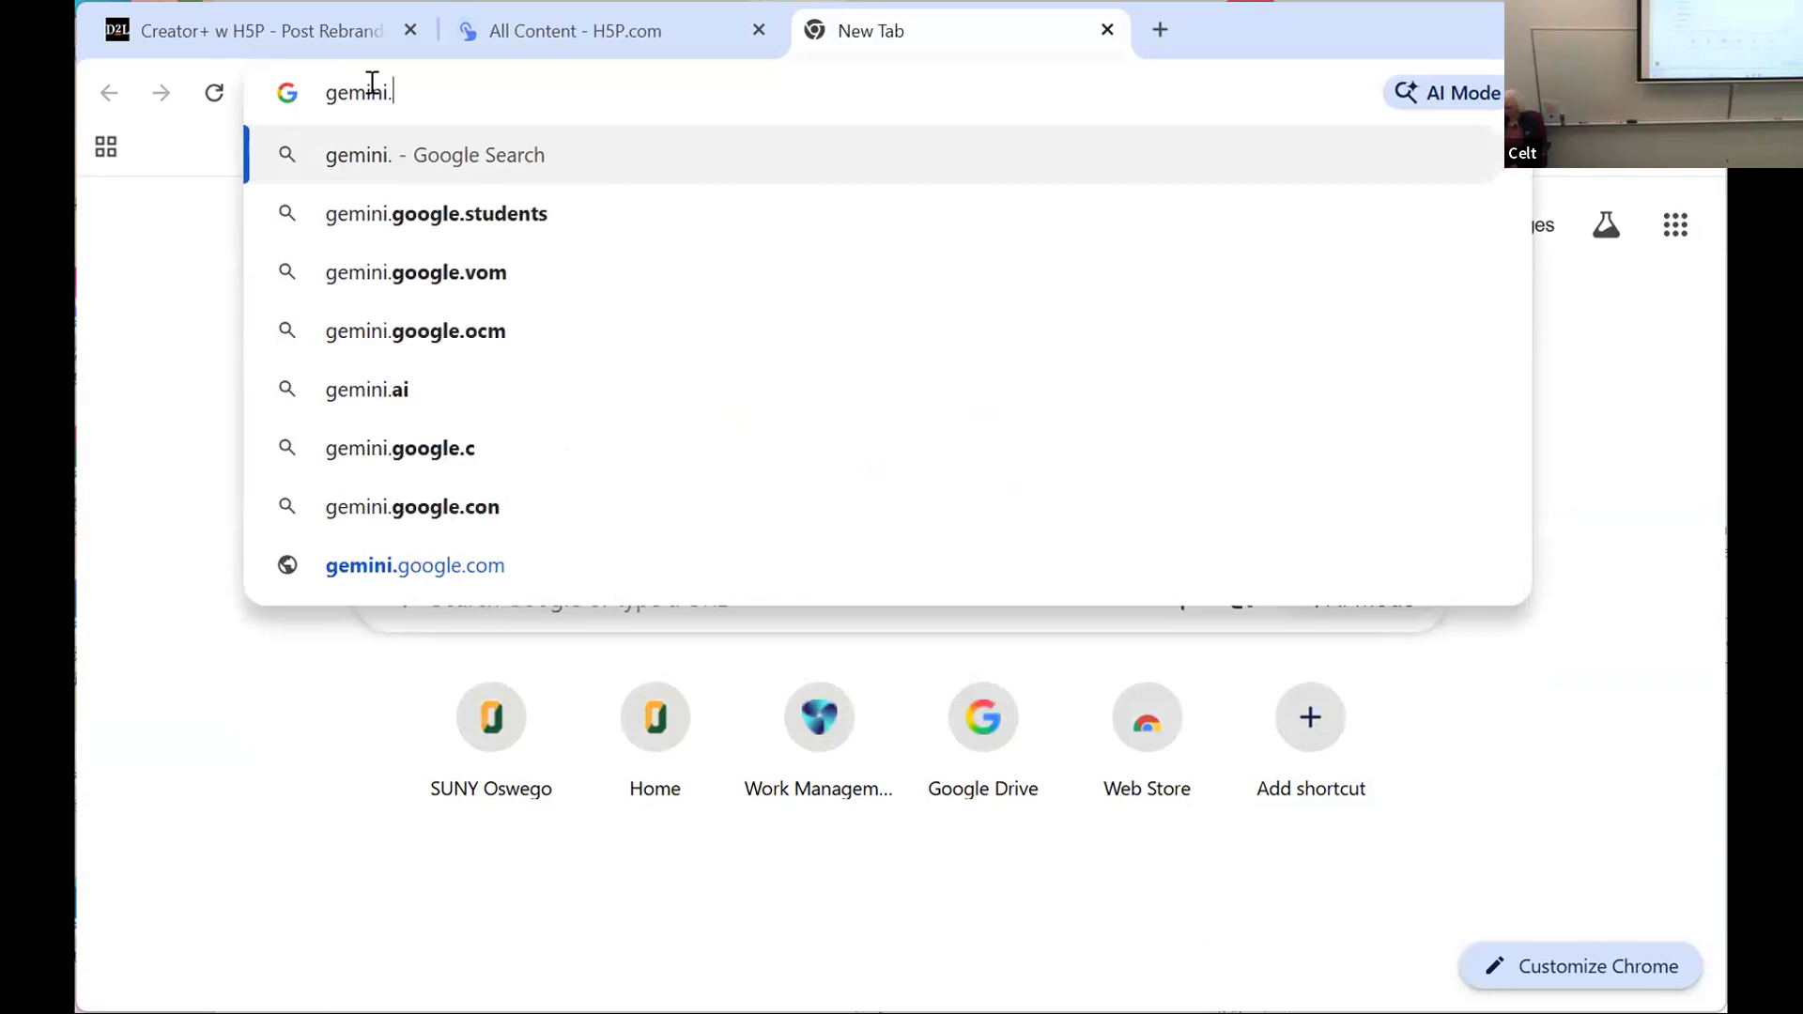
text(google)
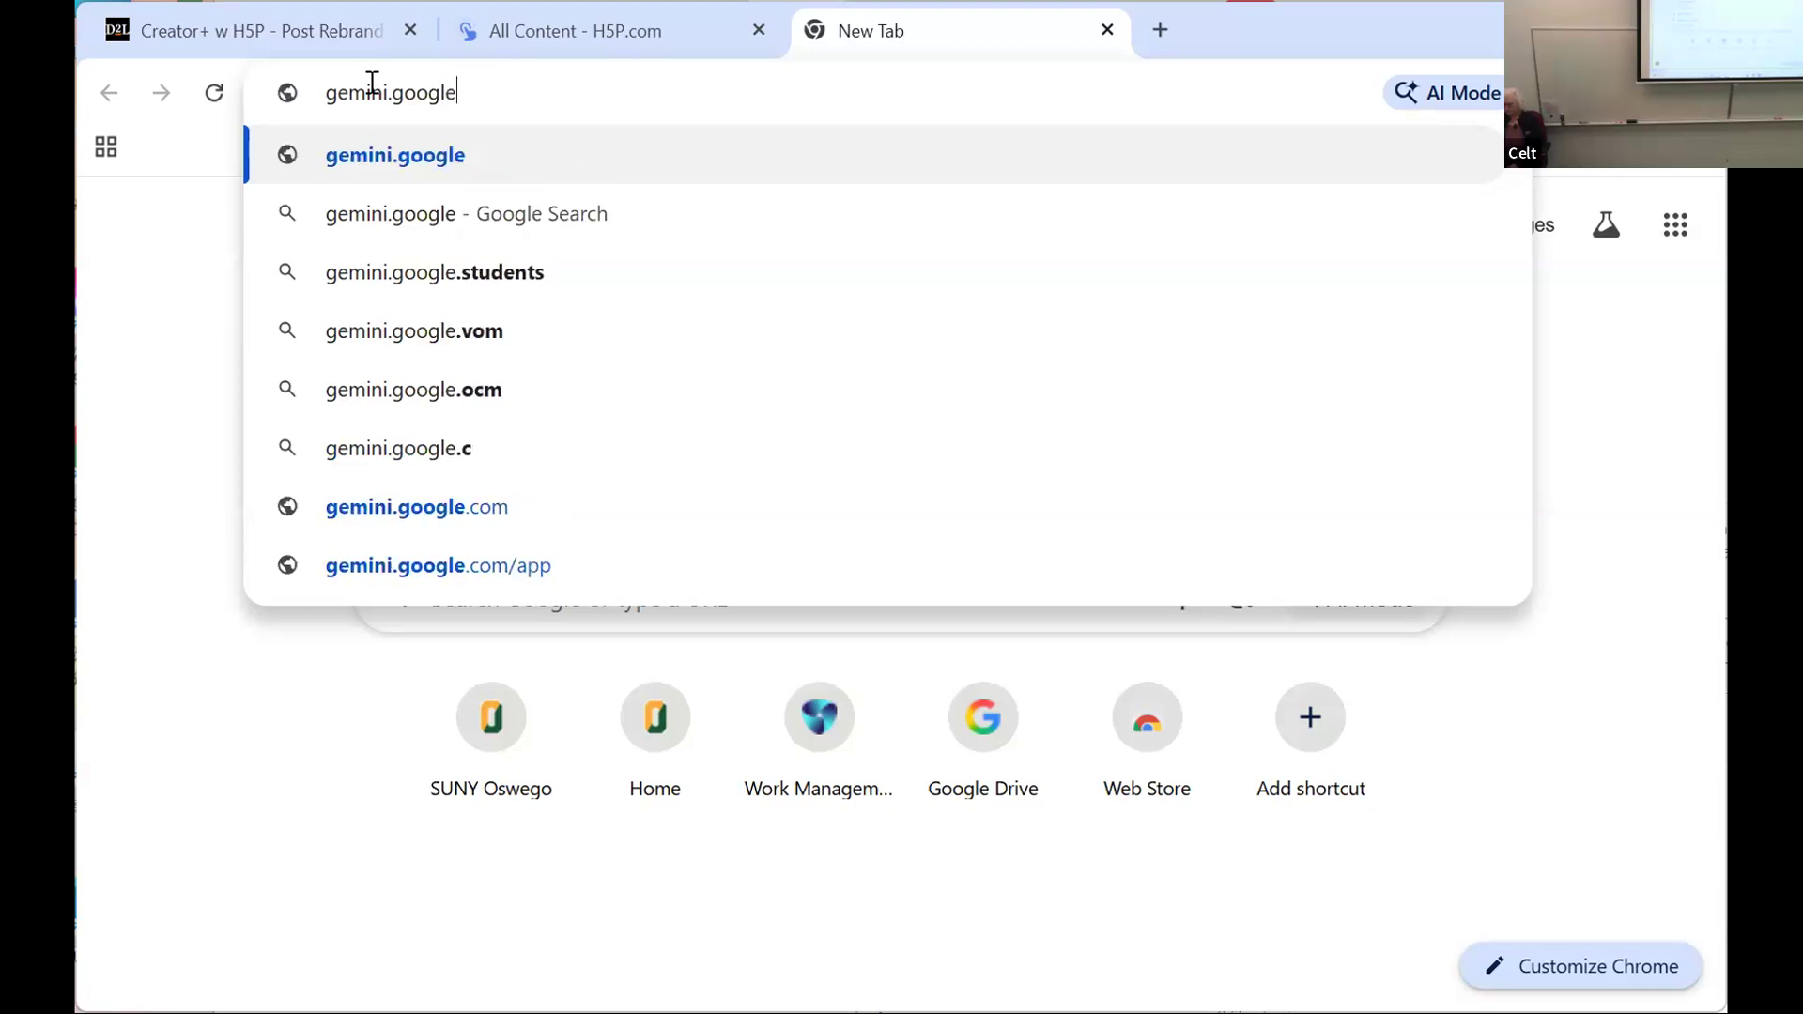
text(.com)
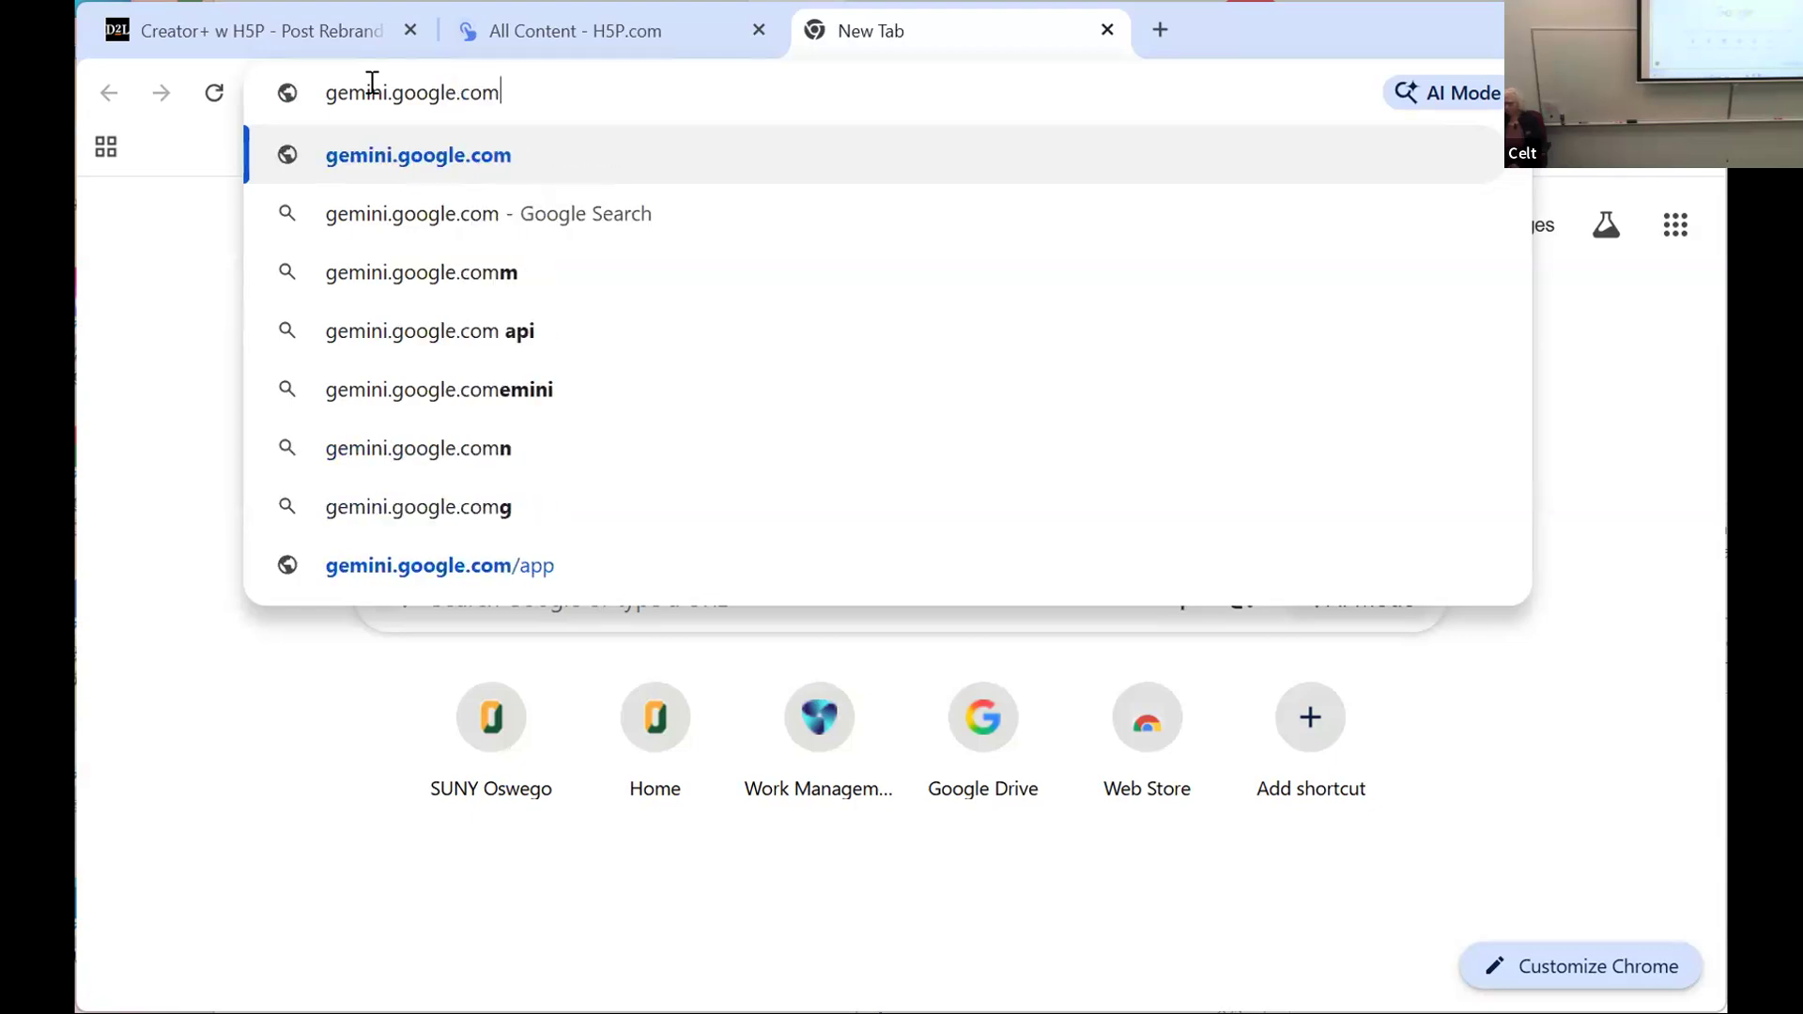
key(Return)
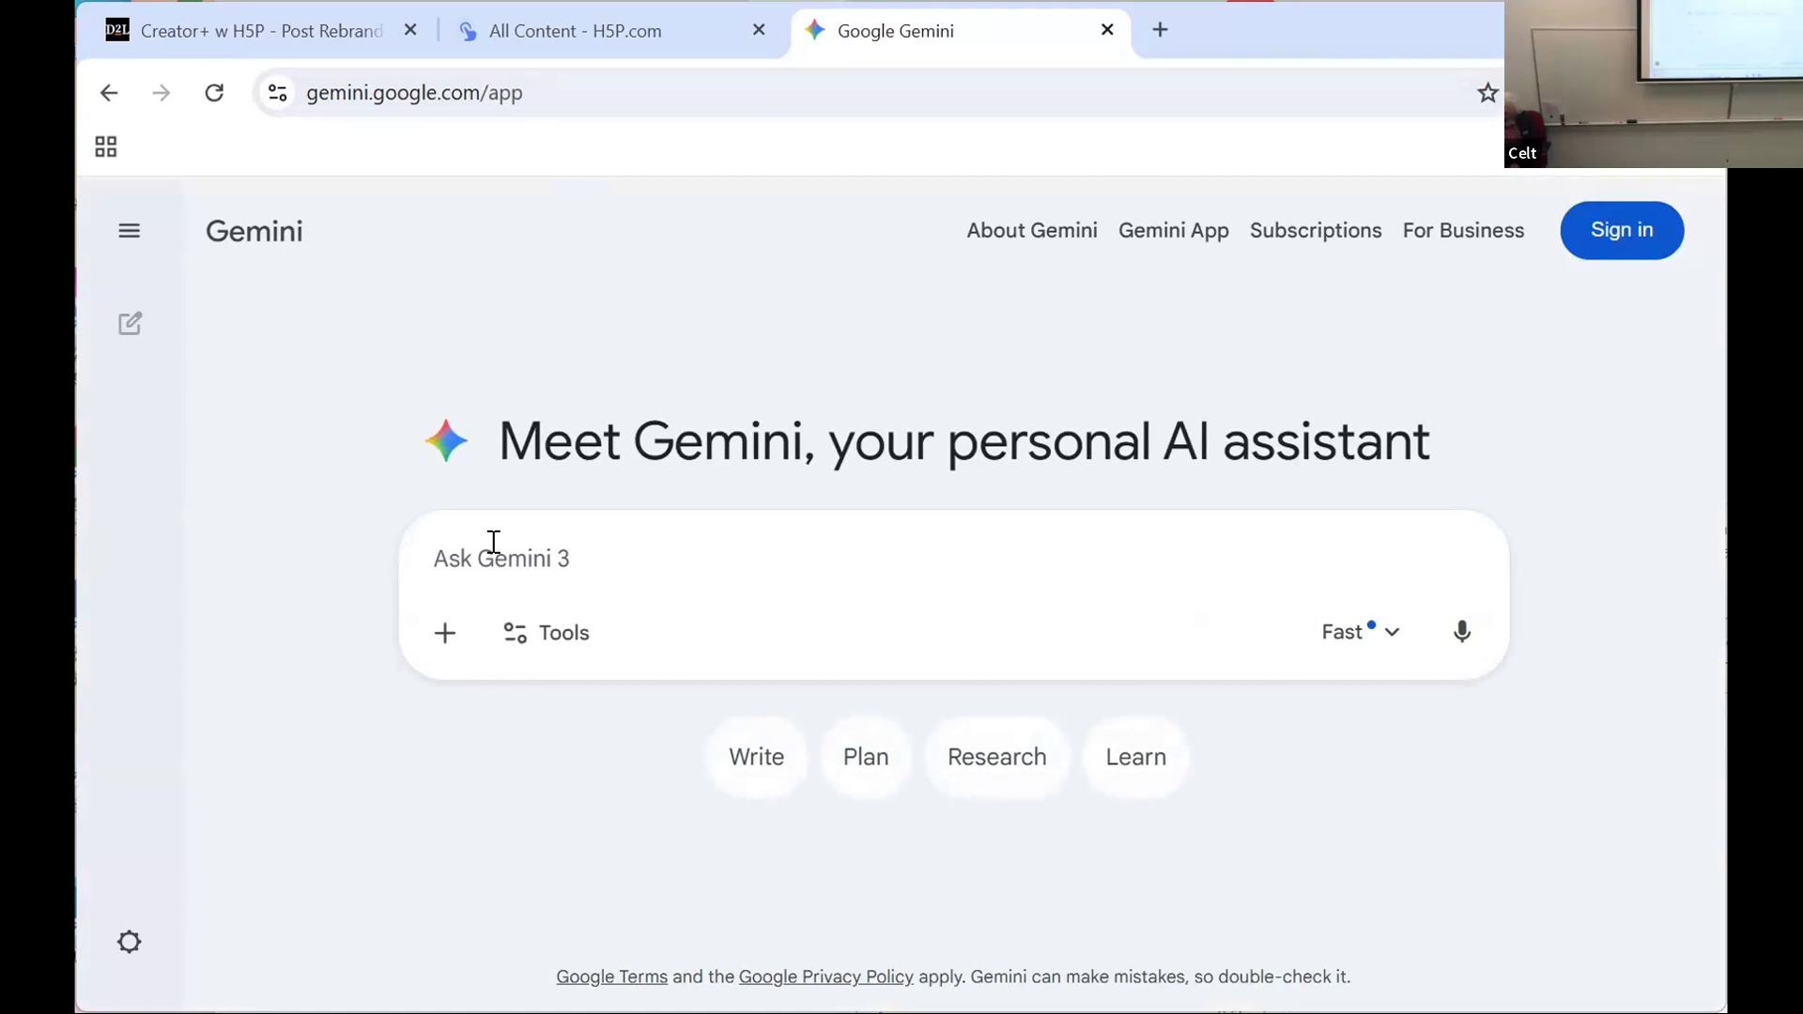
Step: Begin a Gemini prompt with "create a crossword puzzle"
text(co)
key(BackSpace)
key(BackSpace)
text(create a )
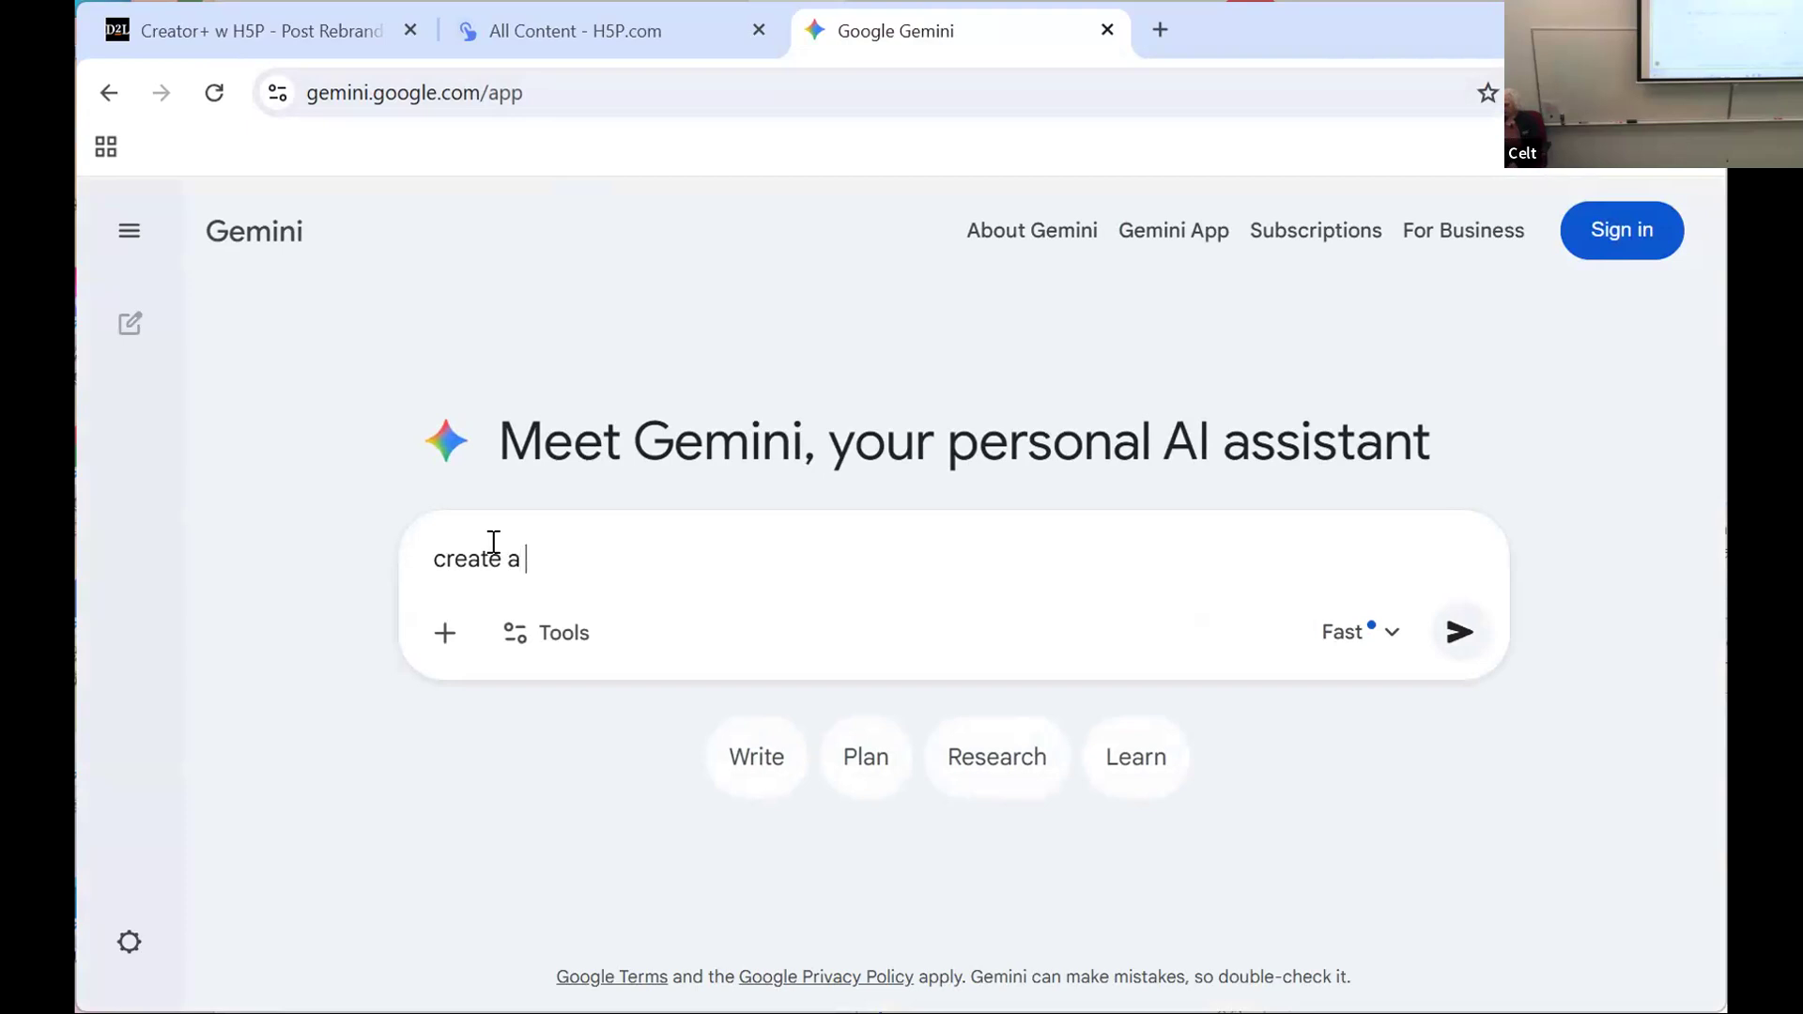
text(crossword puzzle)
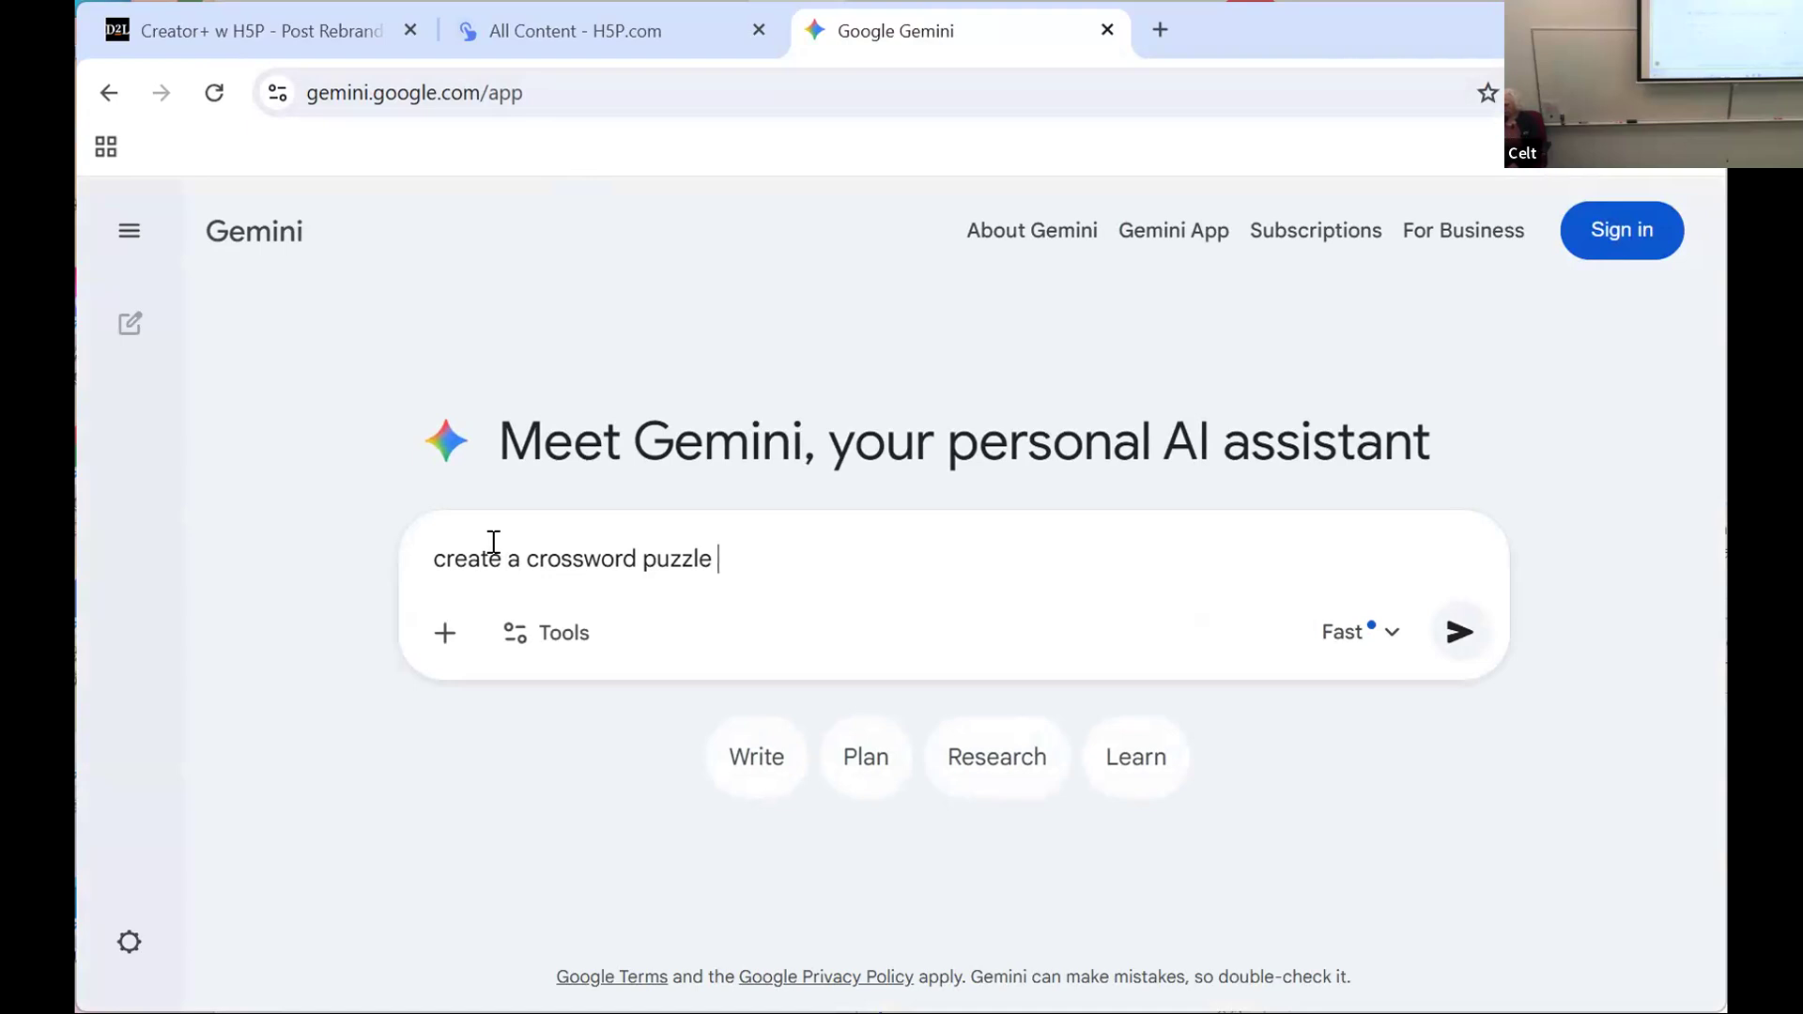
text(winter)
text( activ)
text(ties)
key(BackSpace)
key(BackSpace)
key(BackSpace)
key(BackSpace)
key(BackSpace)
key(BackSpace)
key(BackSpace)
key(BackSpace)
key(BackSpace)
key(BackSpace)
text(weather)
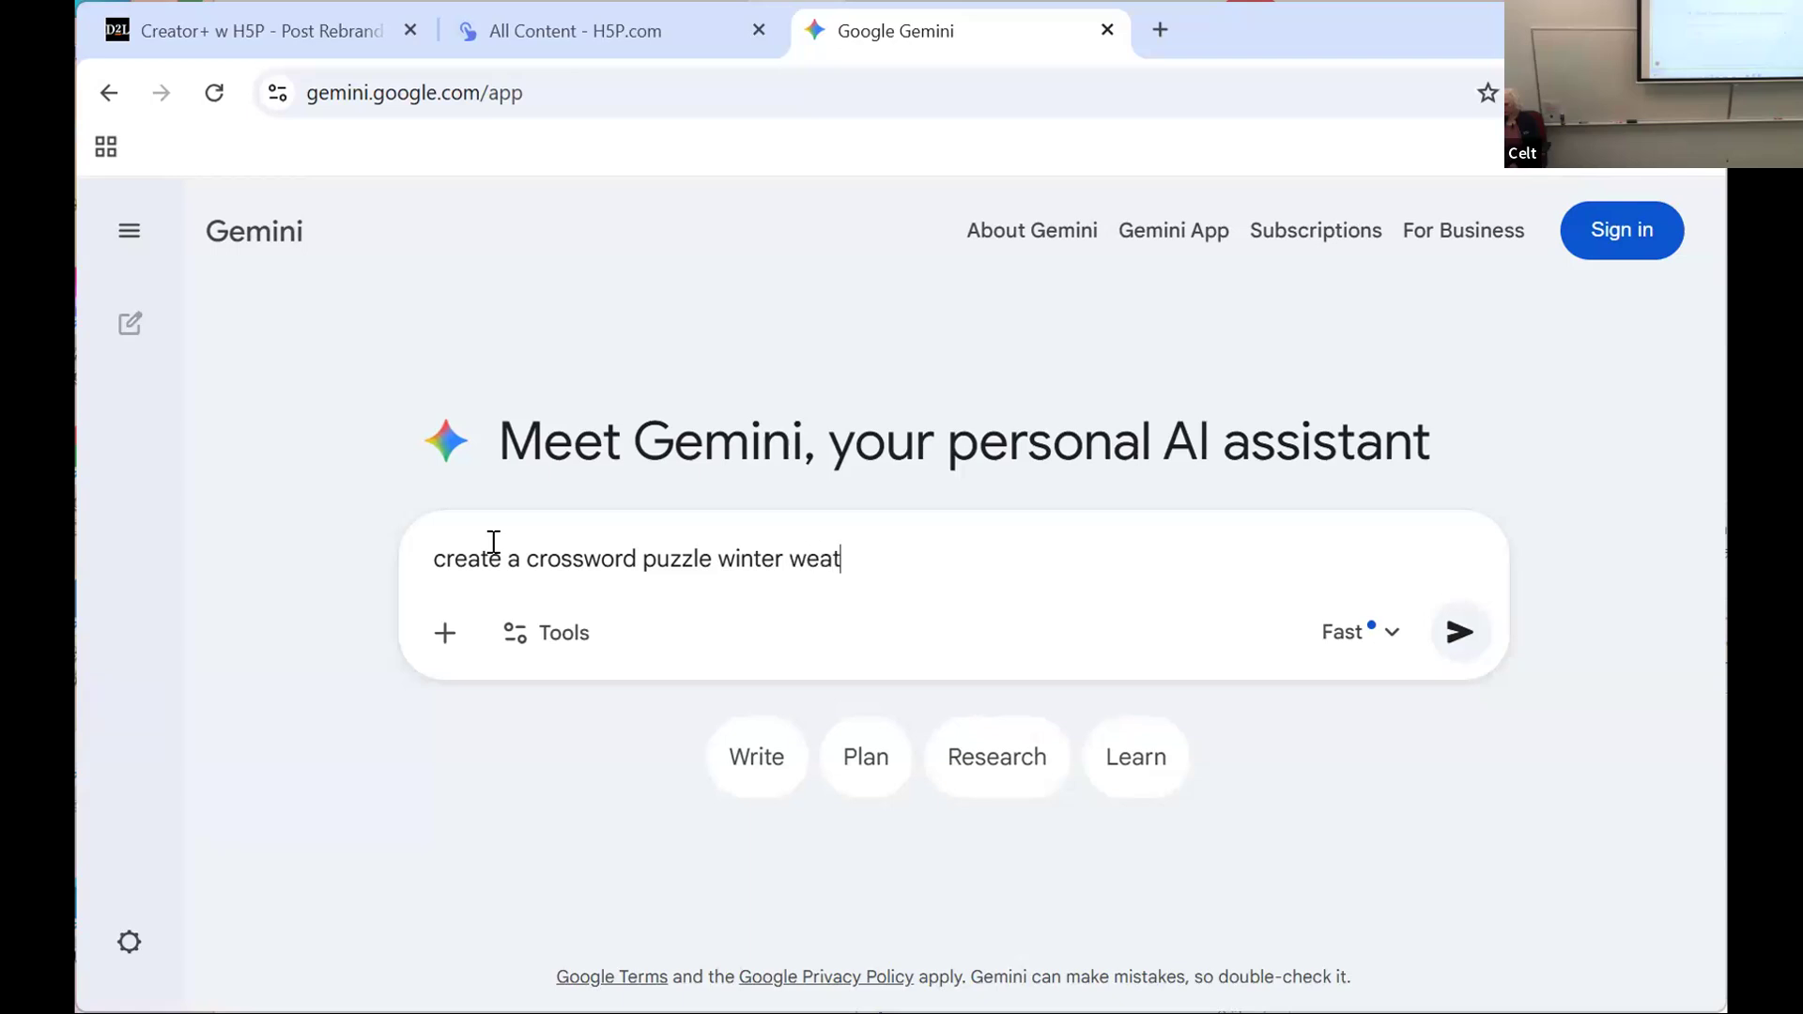
key(BackSpace)
key(BackSpace)
key(BackSpace)
key(BackSpace)
key(BackSpace)
key(BackSpace)
key(BackSpace)
key(BackSpace)
key(BackSpace)
key(BackSpace)
key(BackSpace)
key(BackSpace)
key(BackSpace)
key(BackSpace)
Step: Complete the prompt with "seasonal weather 5 words", submit it, and review the generated crossword clues
text(s)
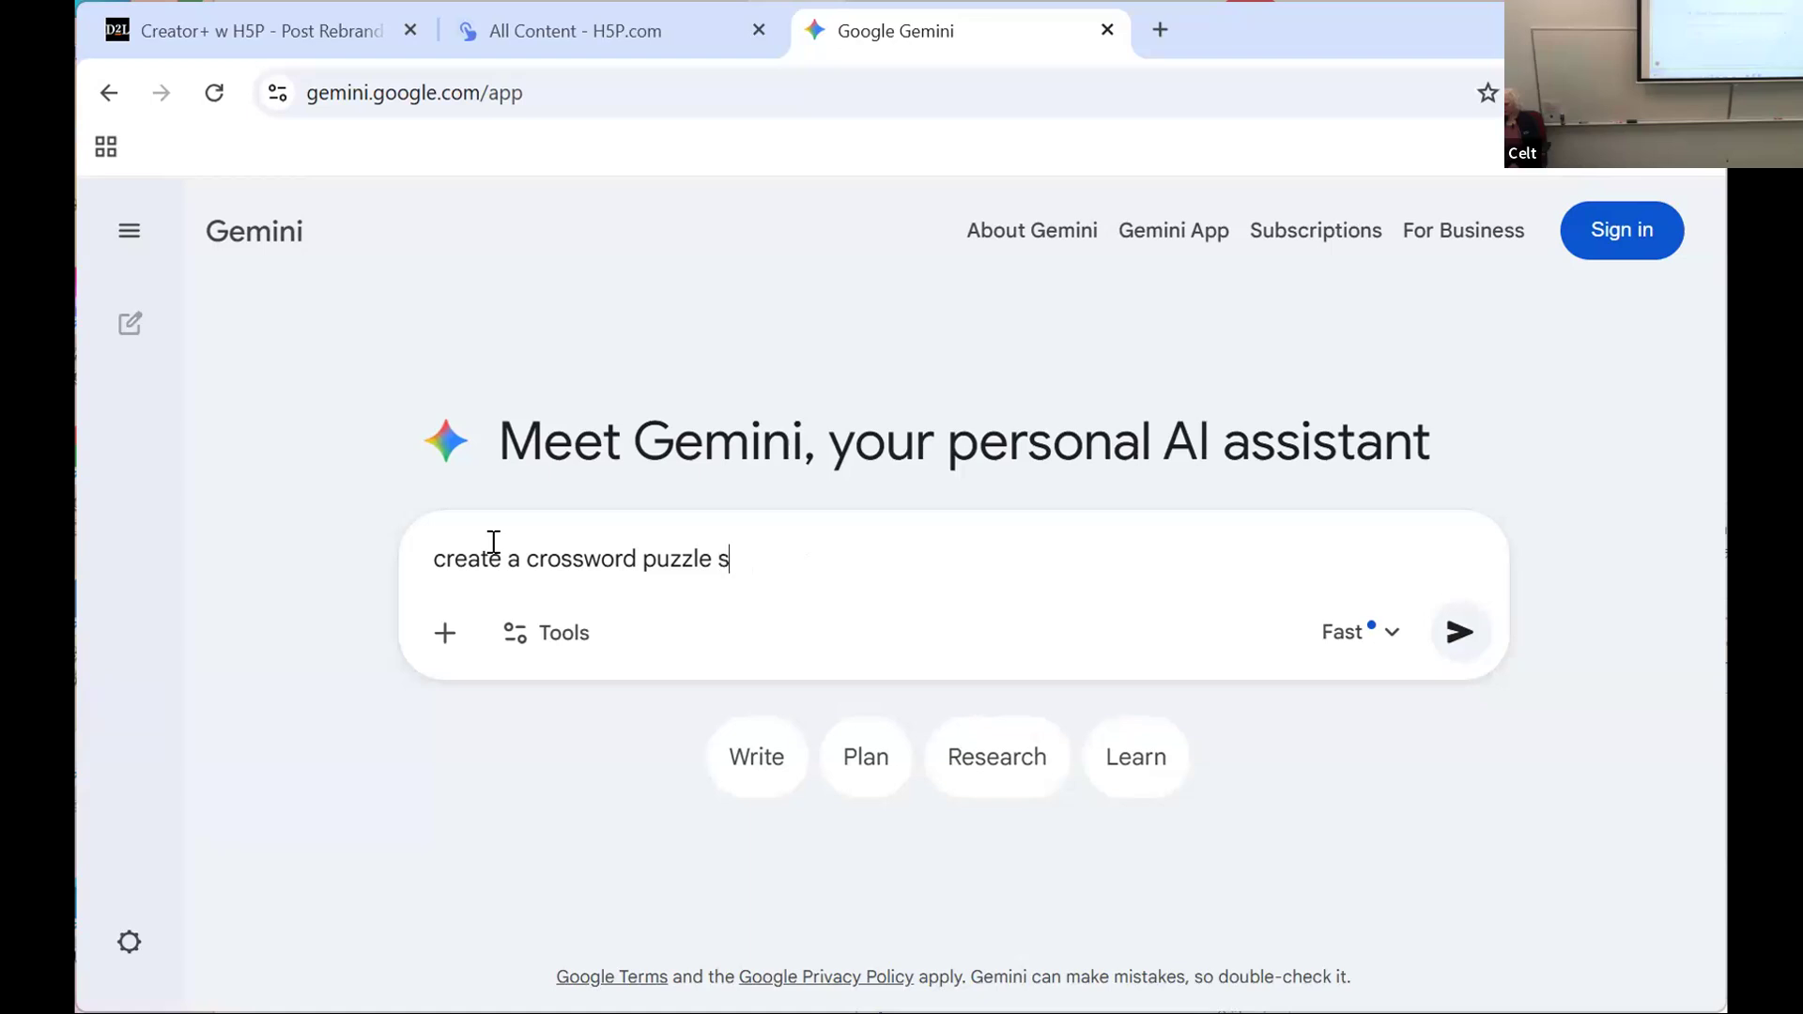
text(easonal weather)
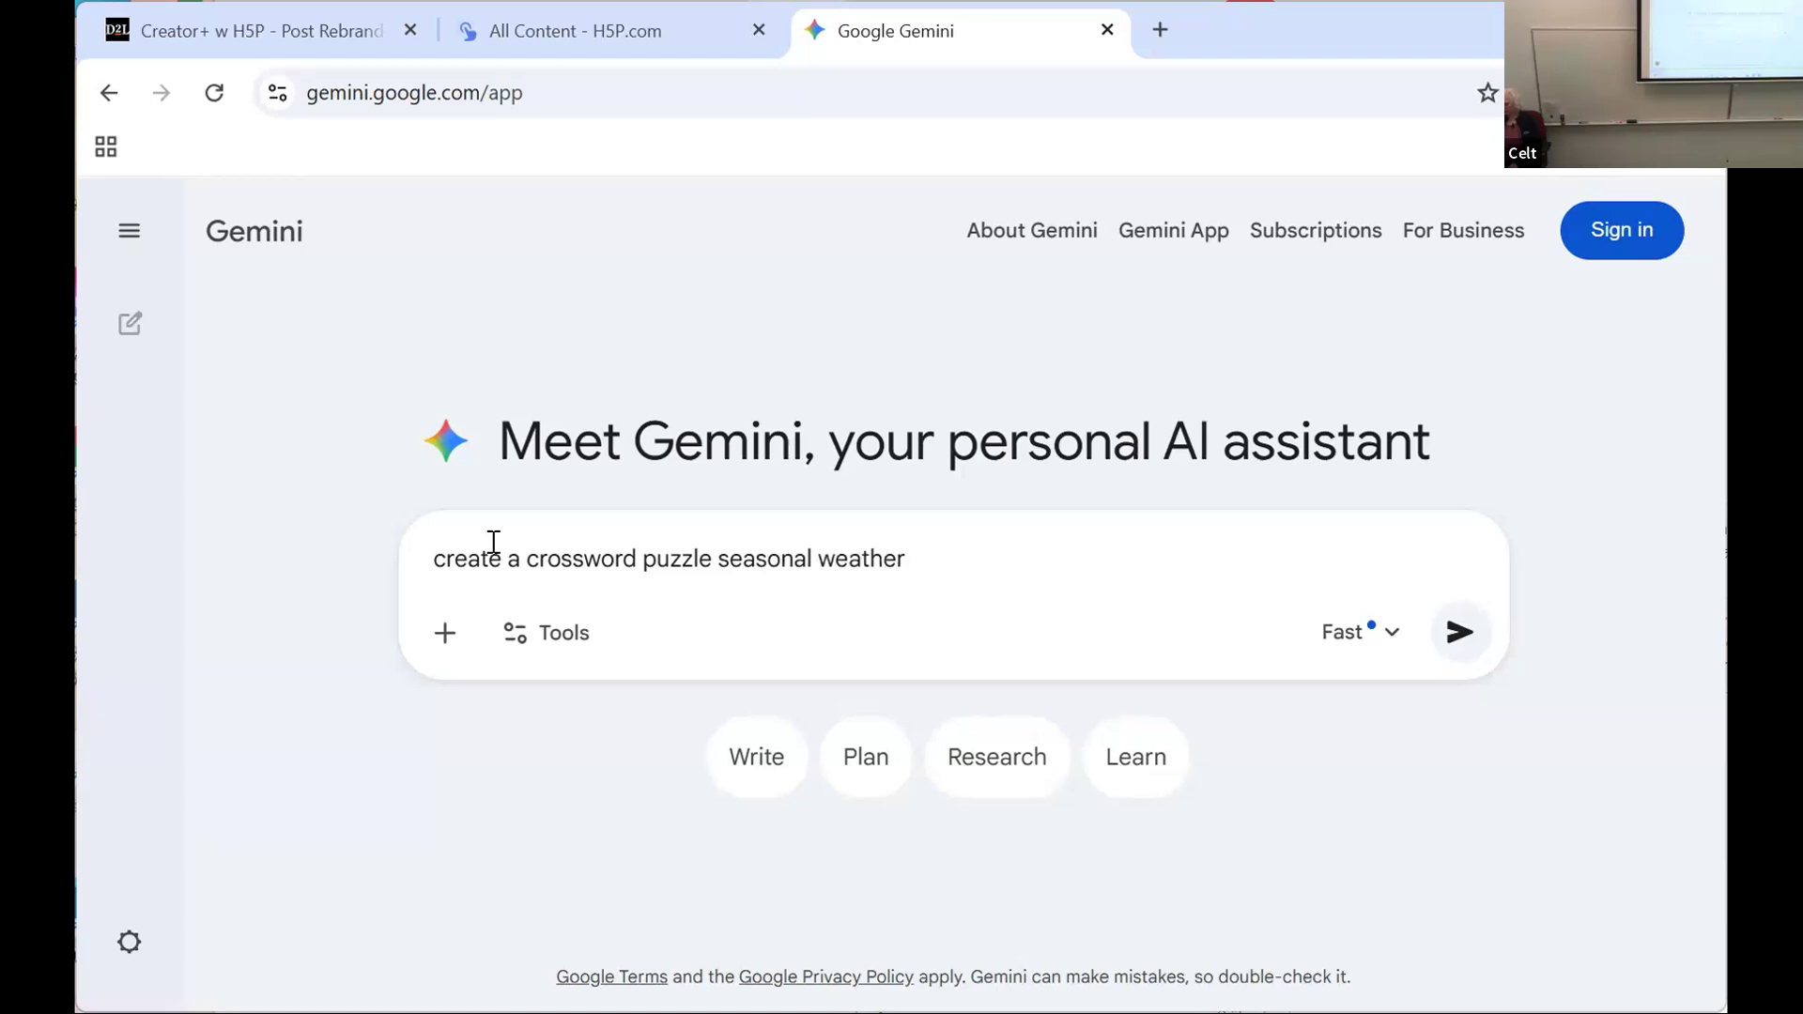
text( 5 words)
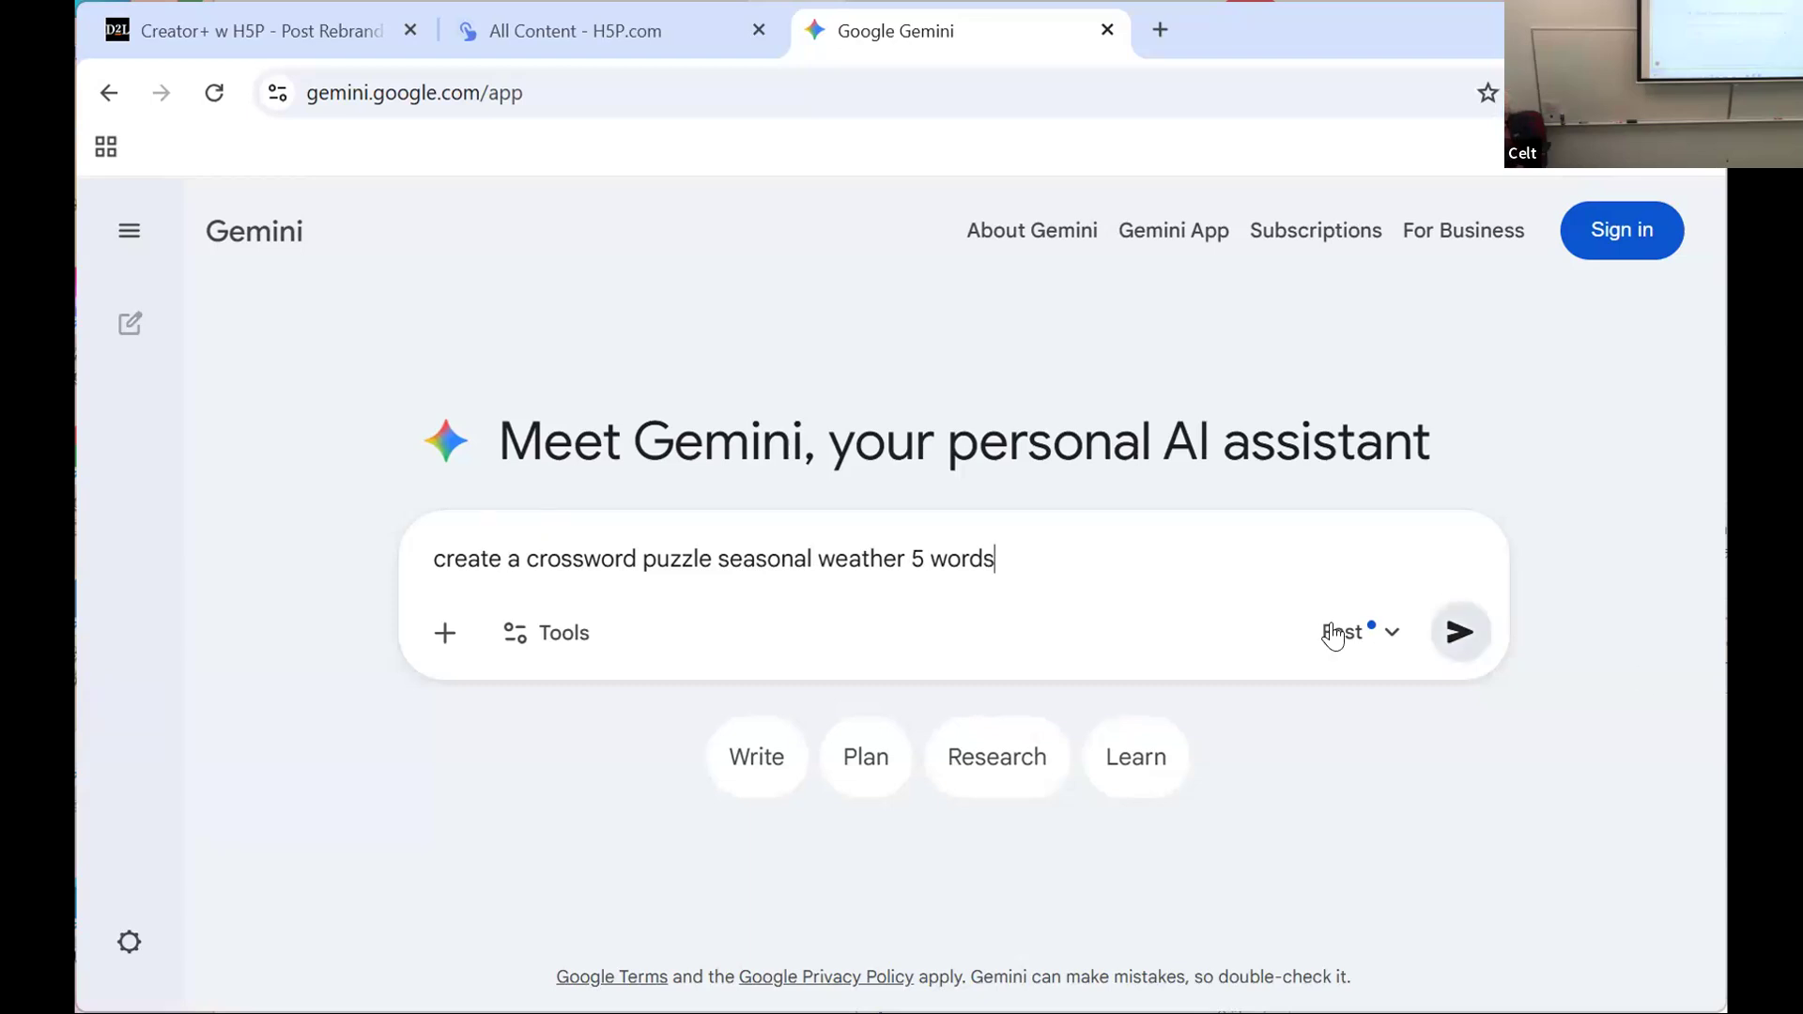
click(1459, 633)
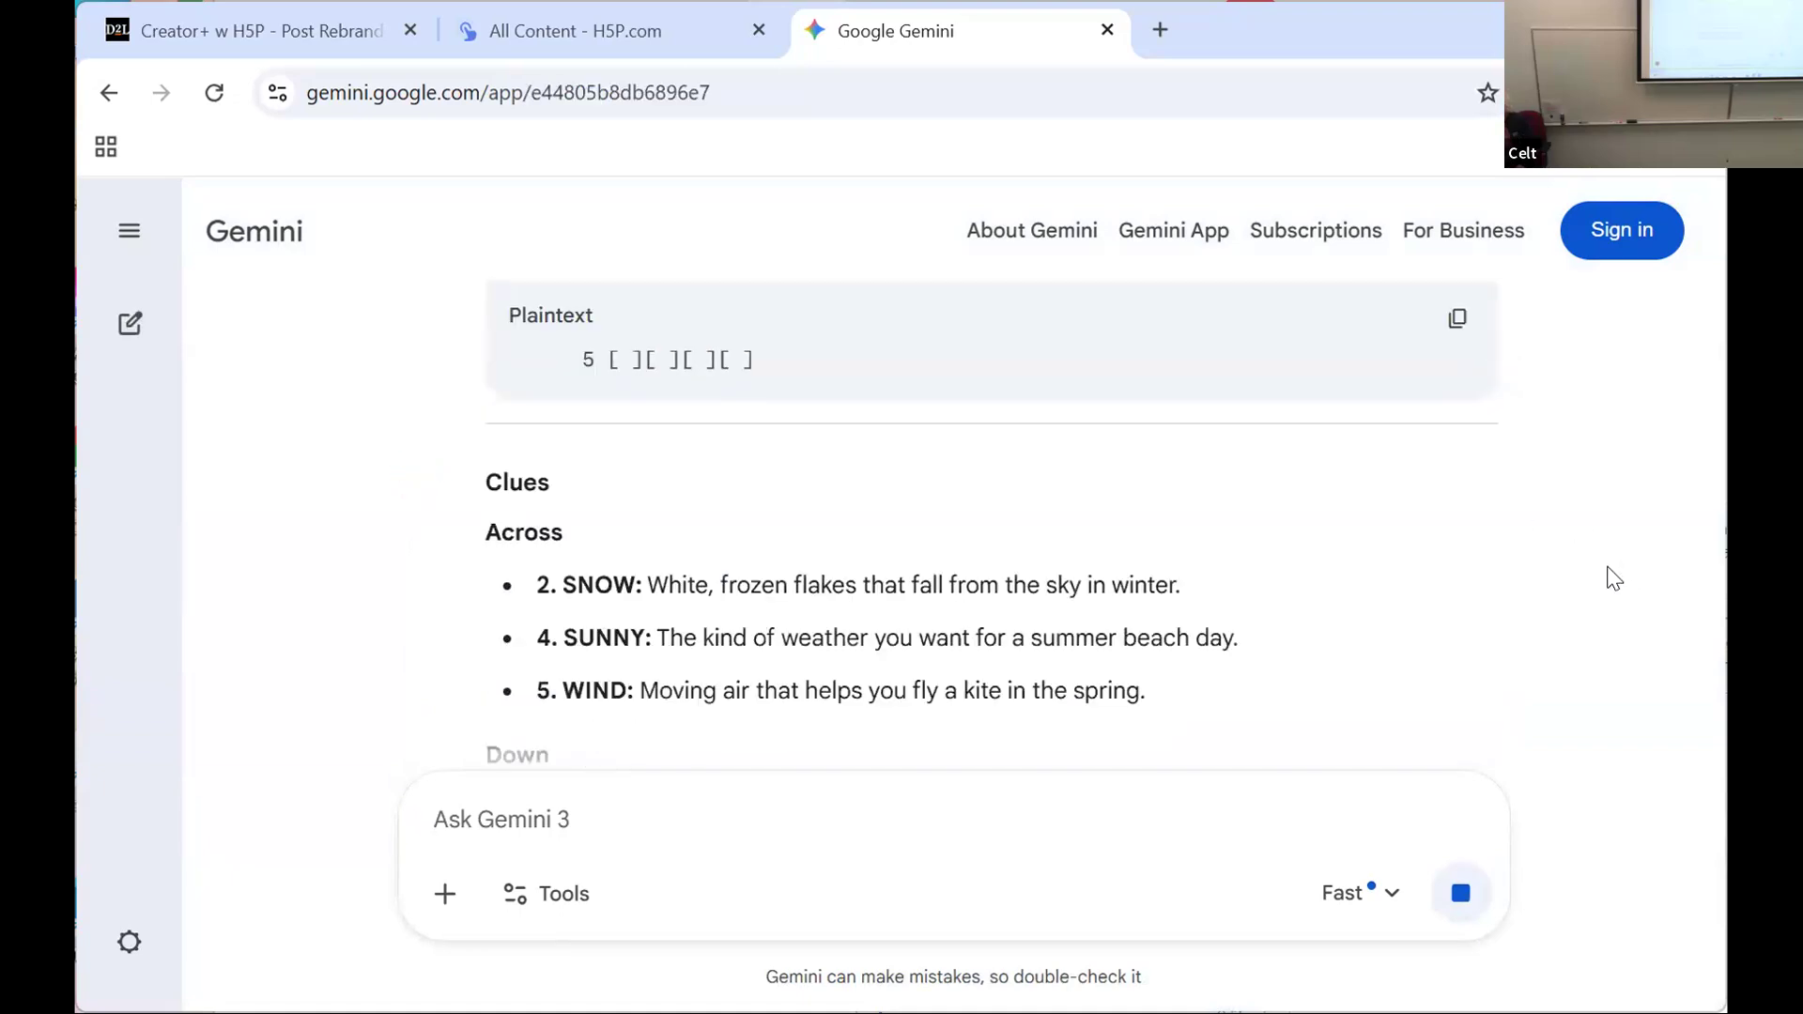
scroll(1614, 579, up, 3)
scroll(1614, 577, down, 5)
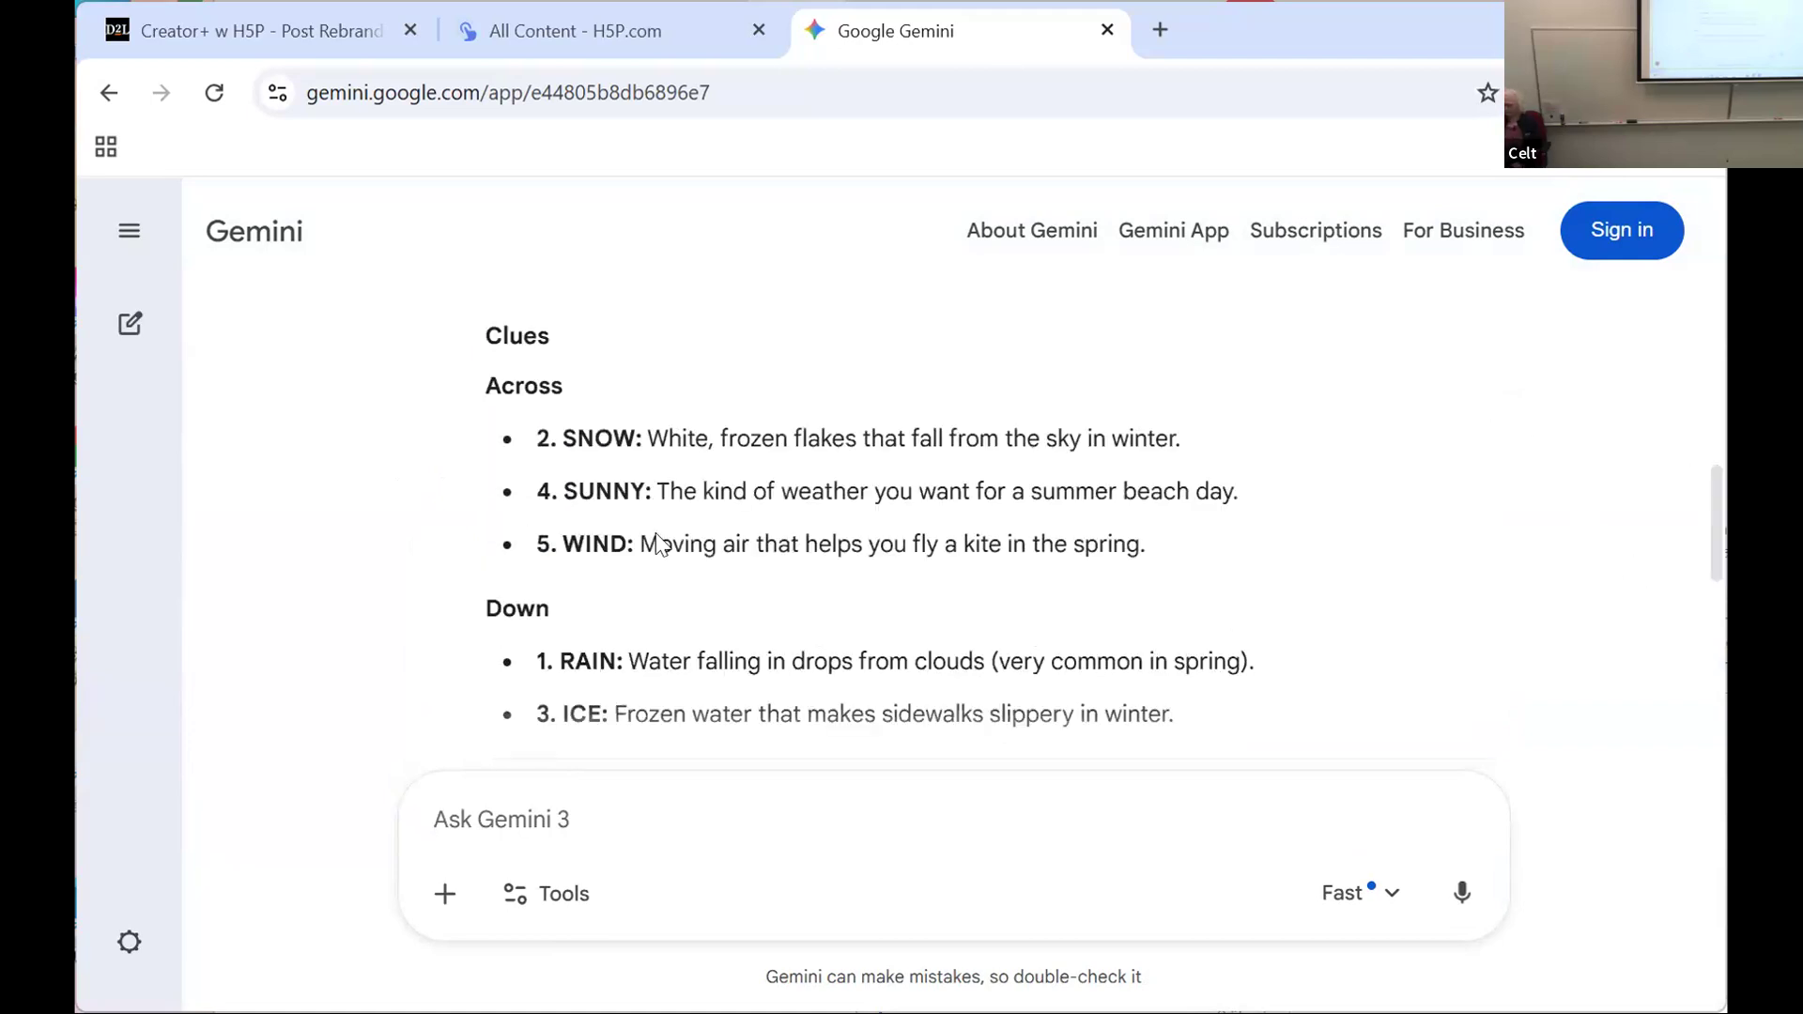
Step: Return to the H5P All Content page and start adding new content
click(255, 30)
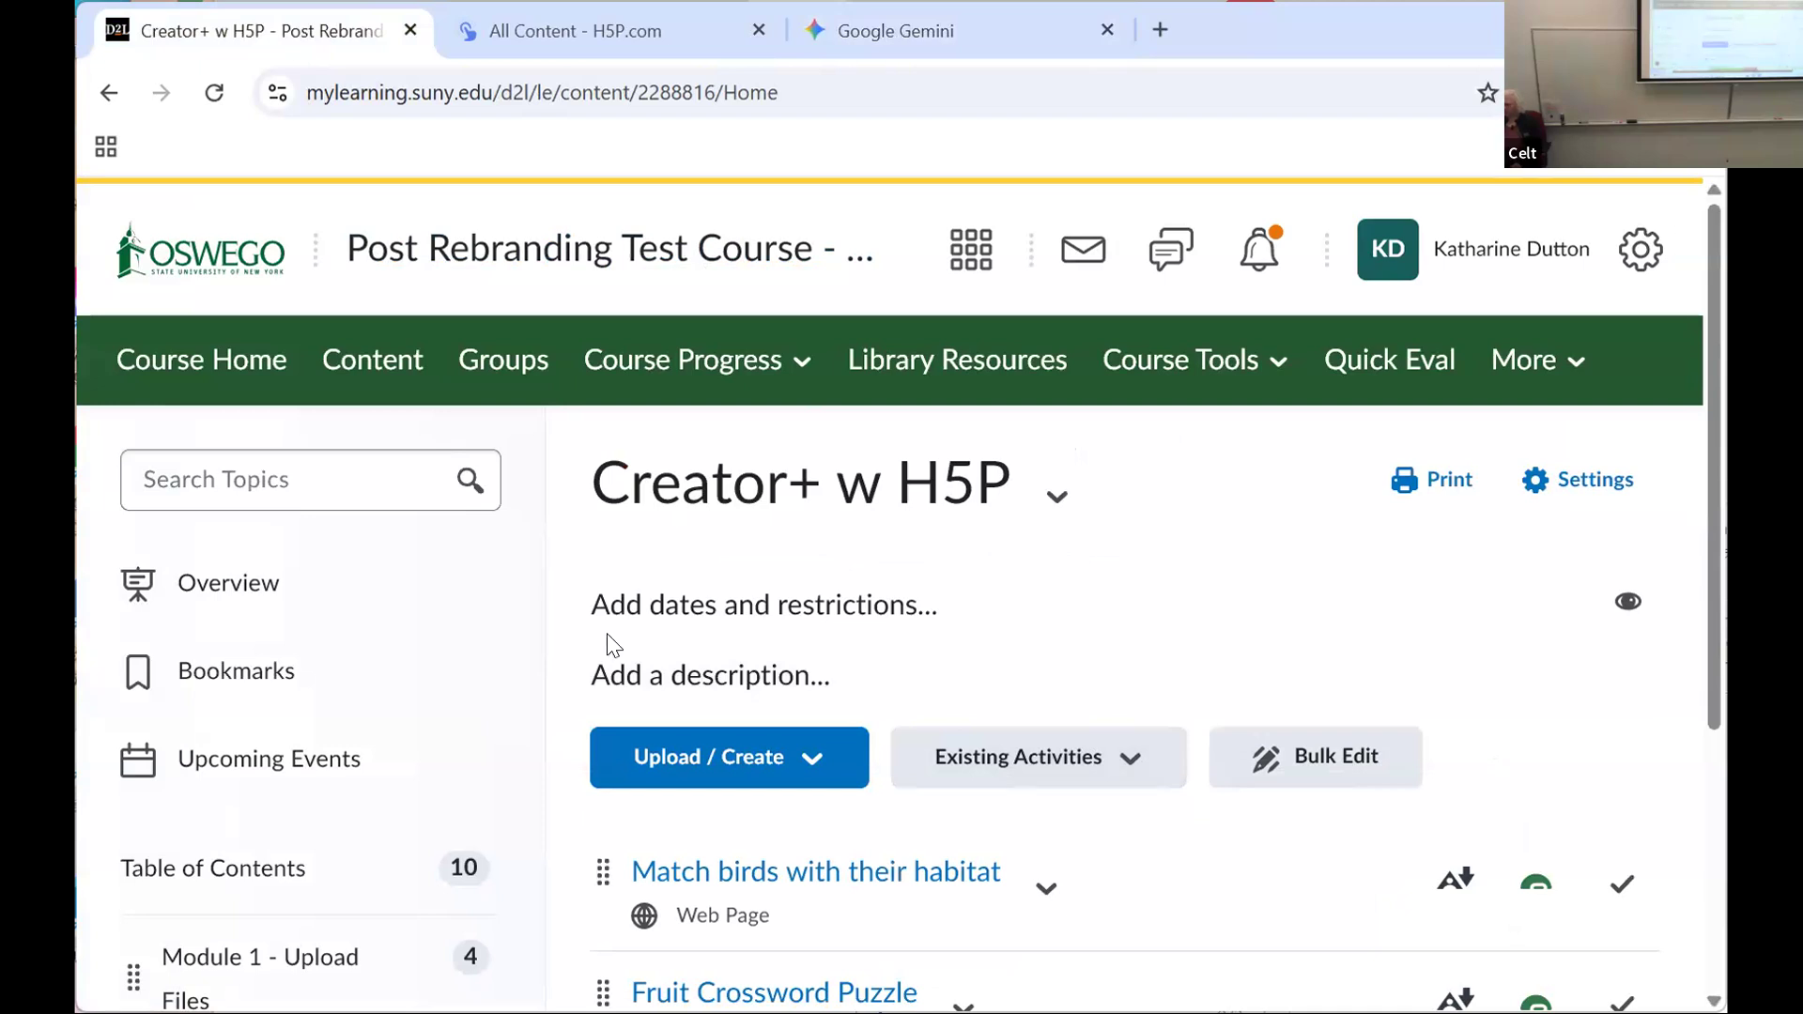
click(601, 13)
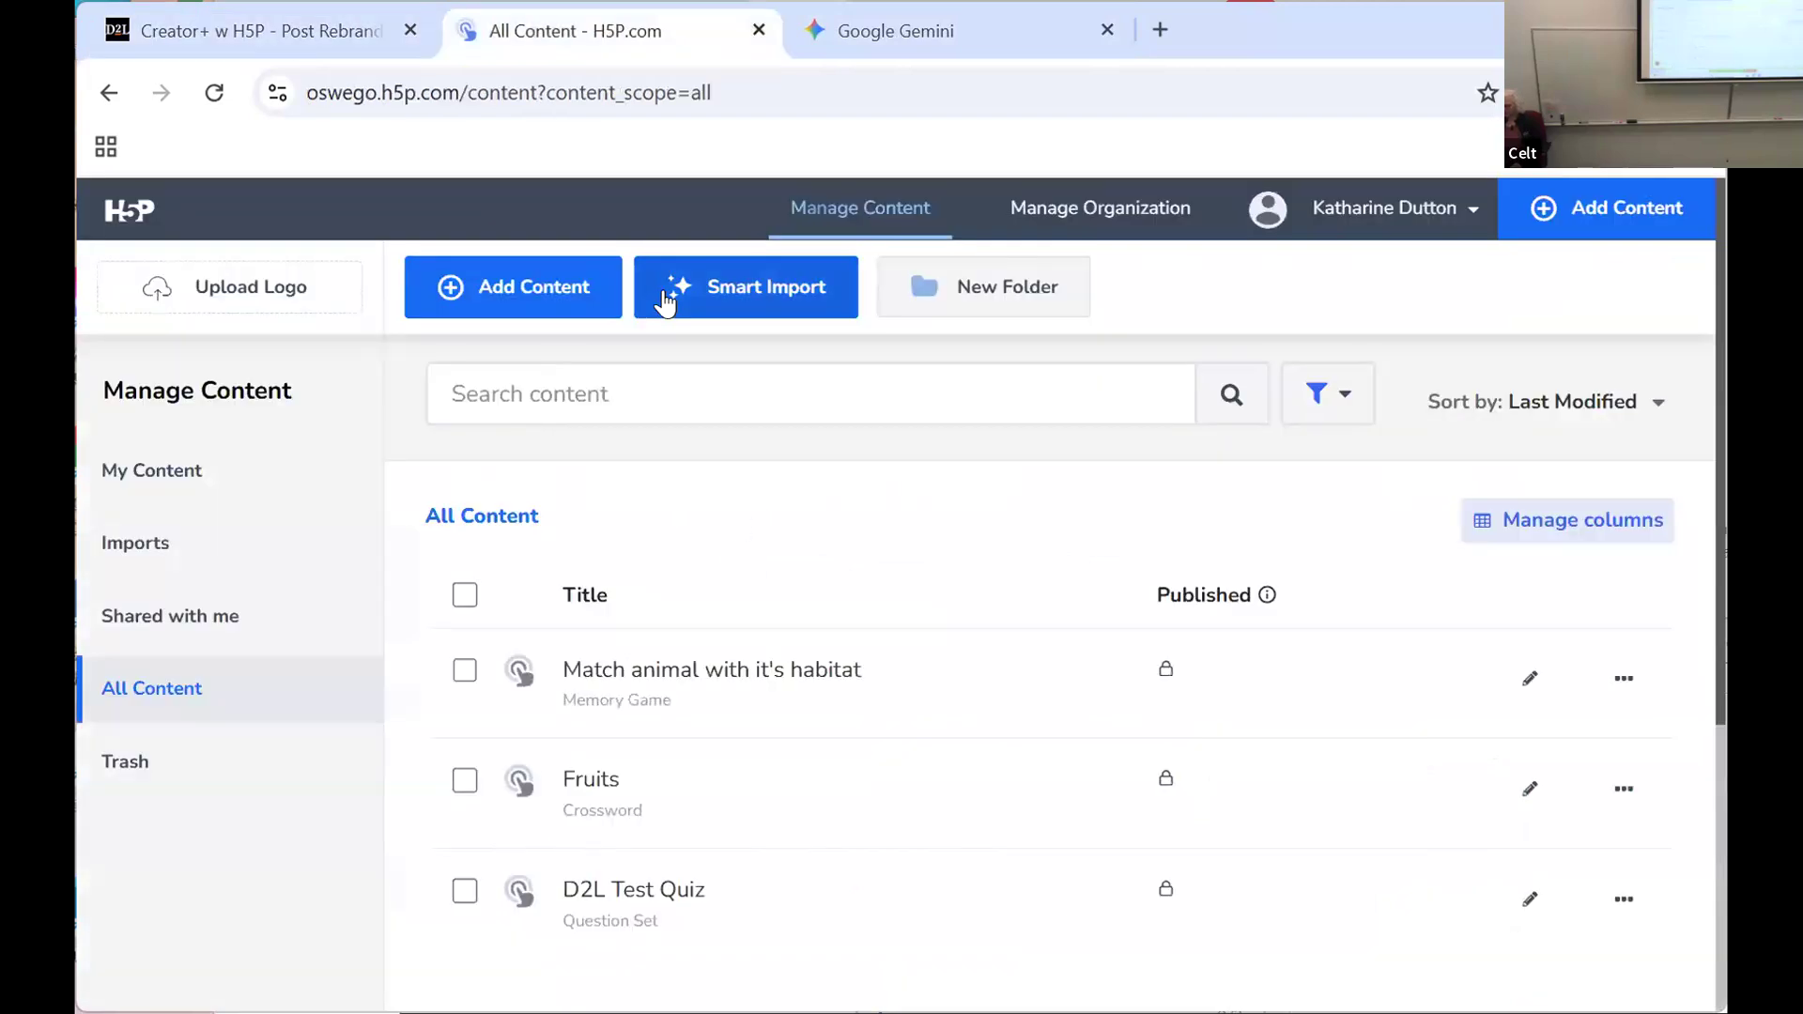
click(535, 284)
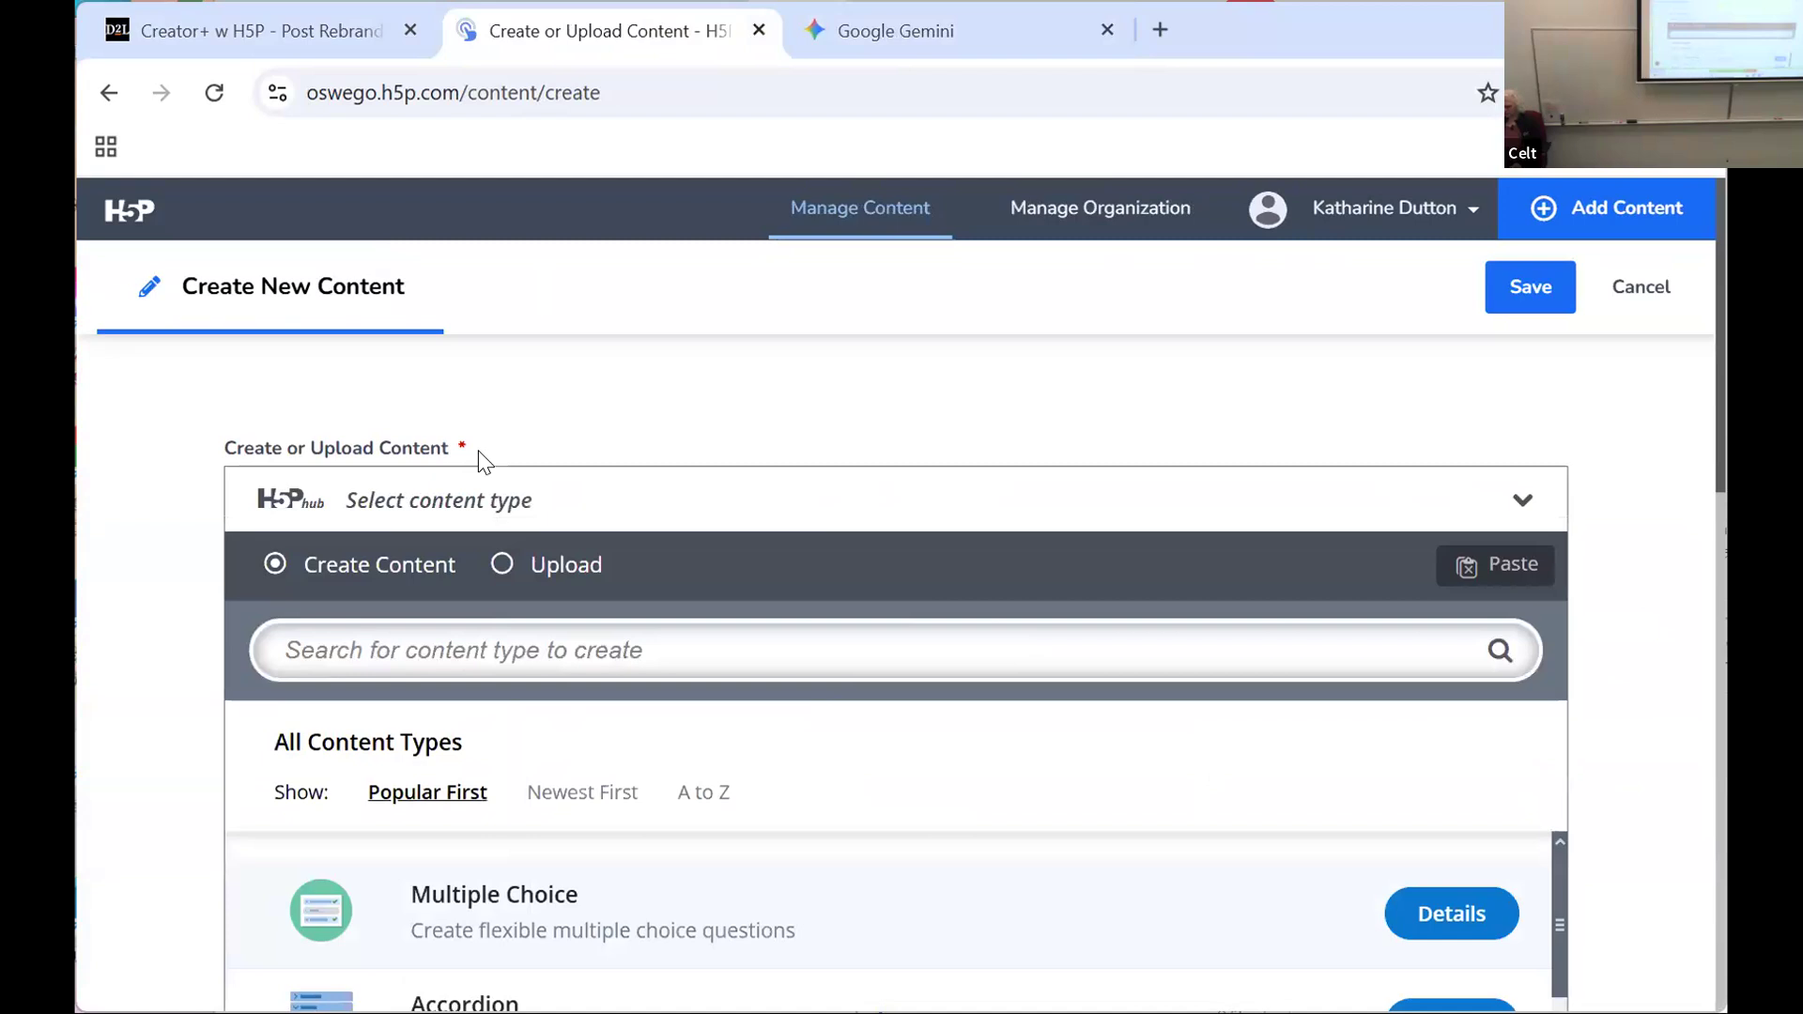
Step: Sort the H5P content types from A to Z and choose Crossword as the type to create
scroll(499, 592, down, 1)
scroll(504, 594, down, 5)
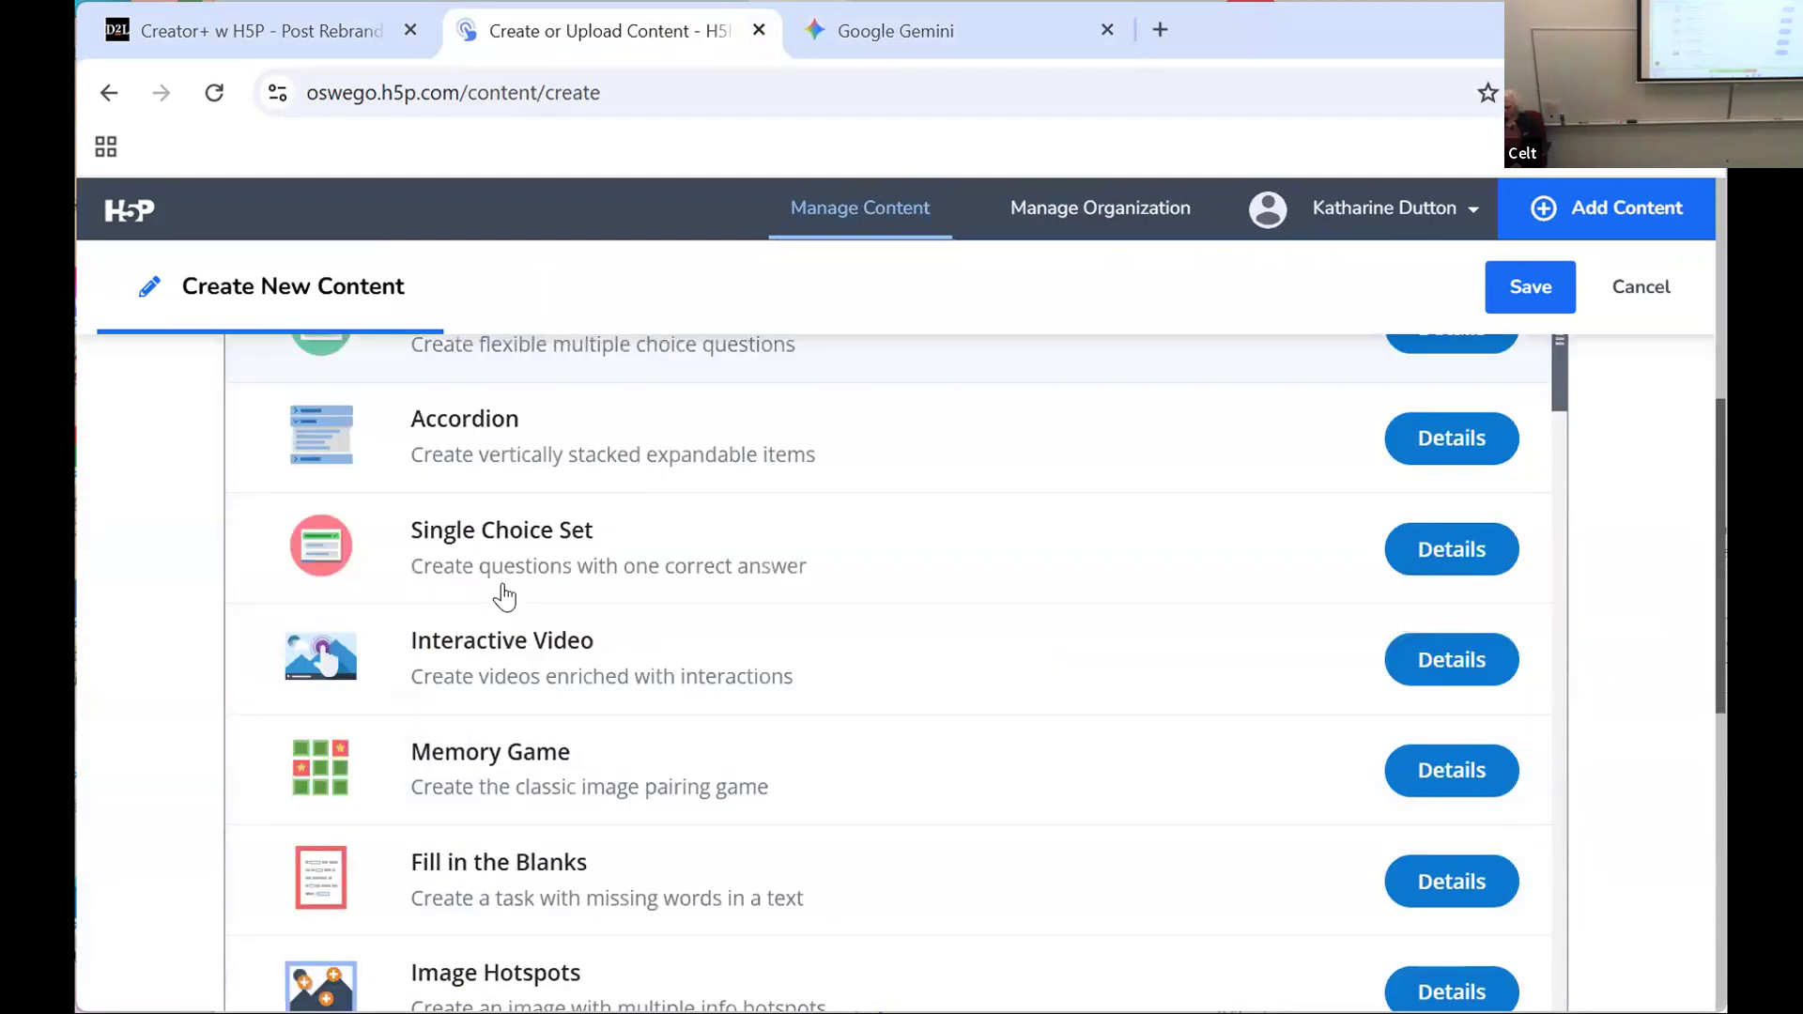
scroll(507, 587, down, 2)
scroll(515, 563, up, 8)
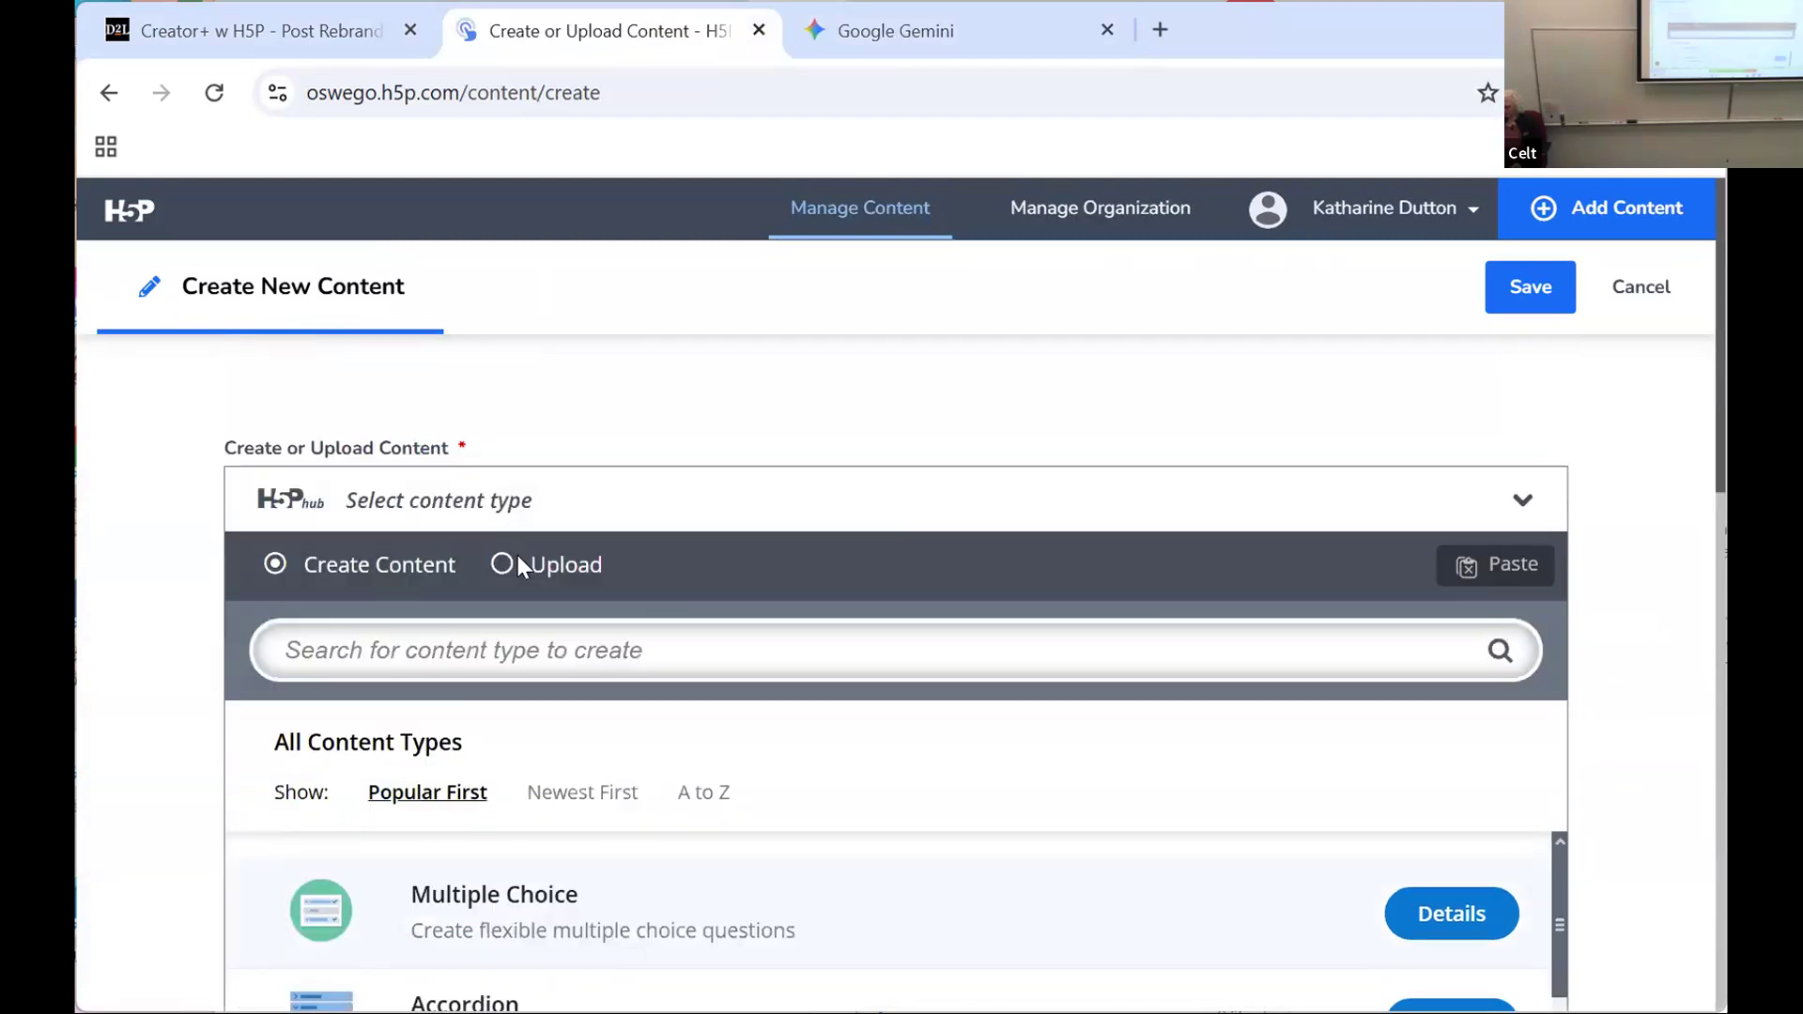
scroll(721, 663, down, 1)
click(719, 656)
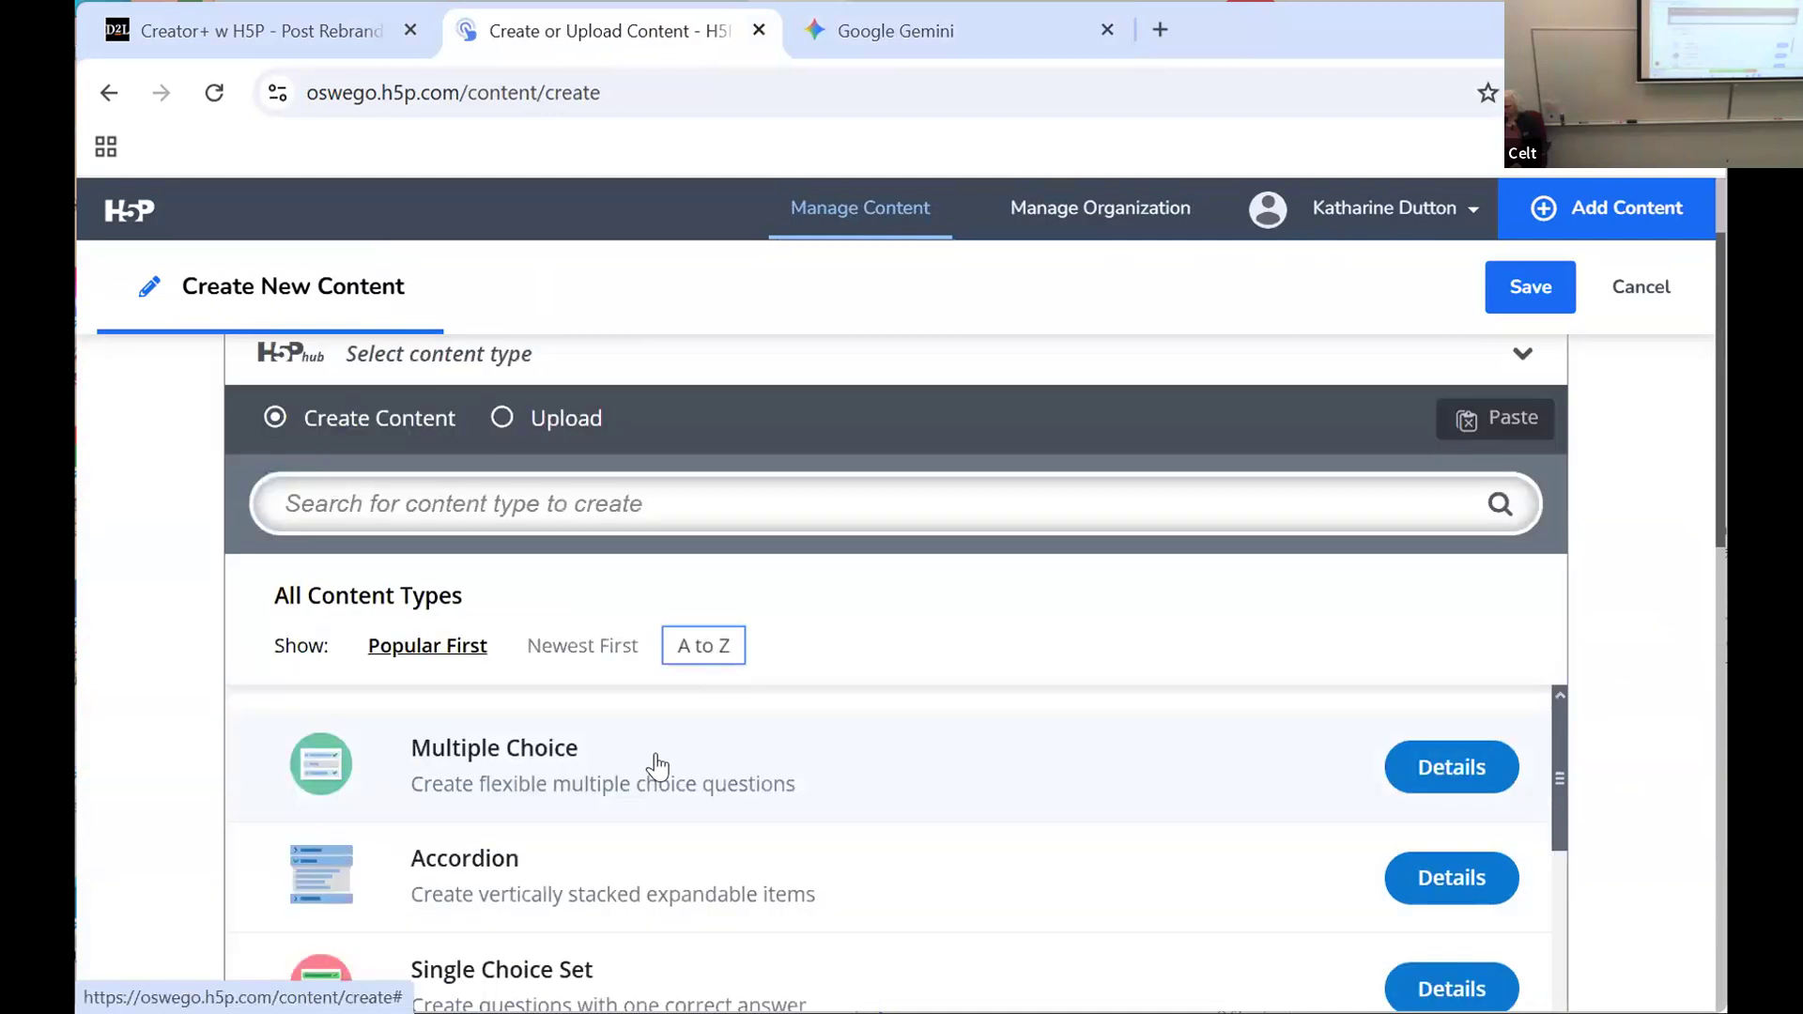
scroll(657, 756, down, 2)
scroll(658, 756, down, 4)
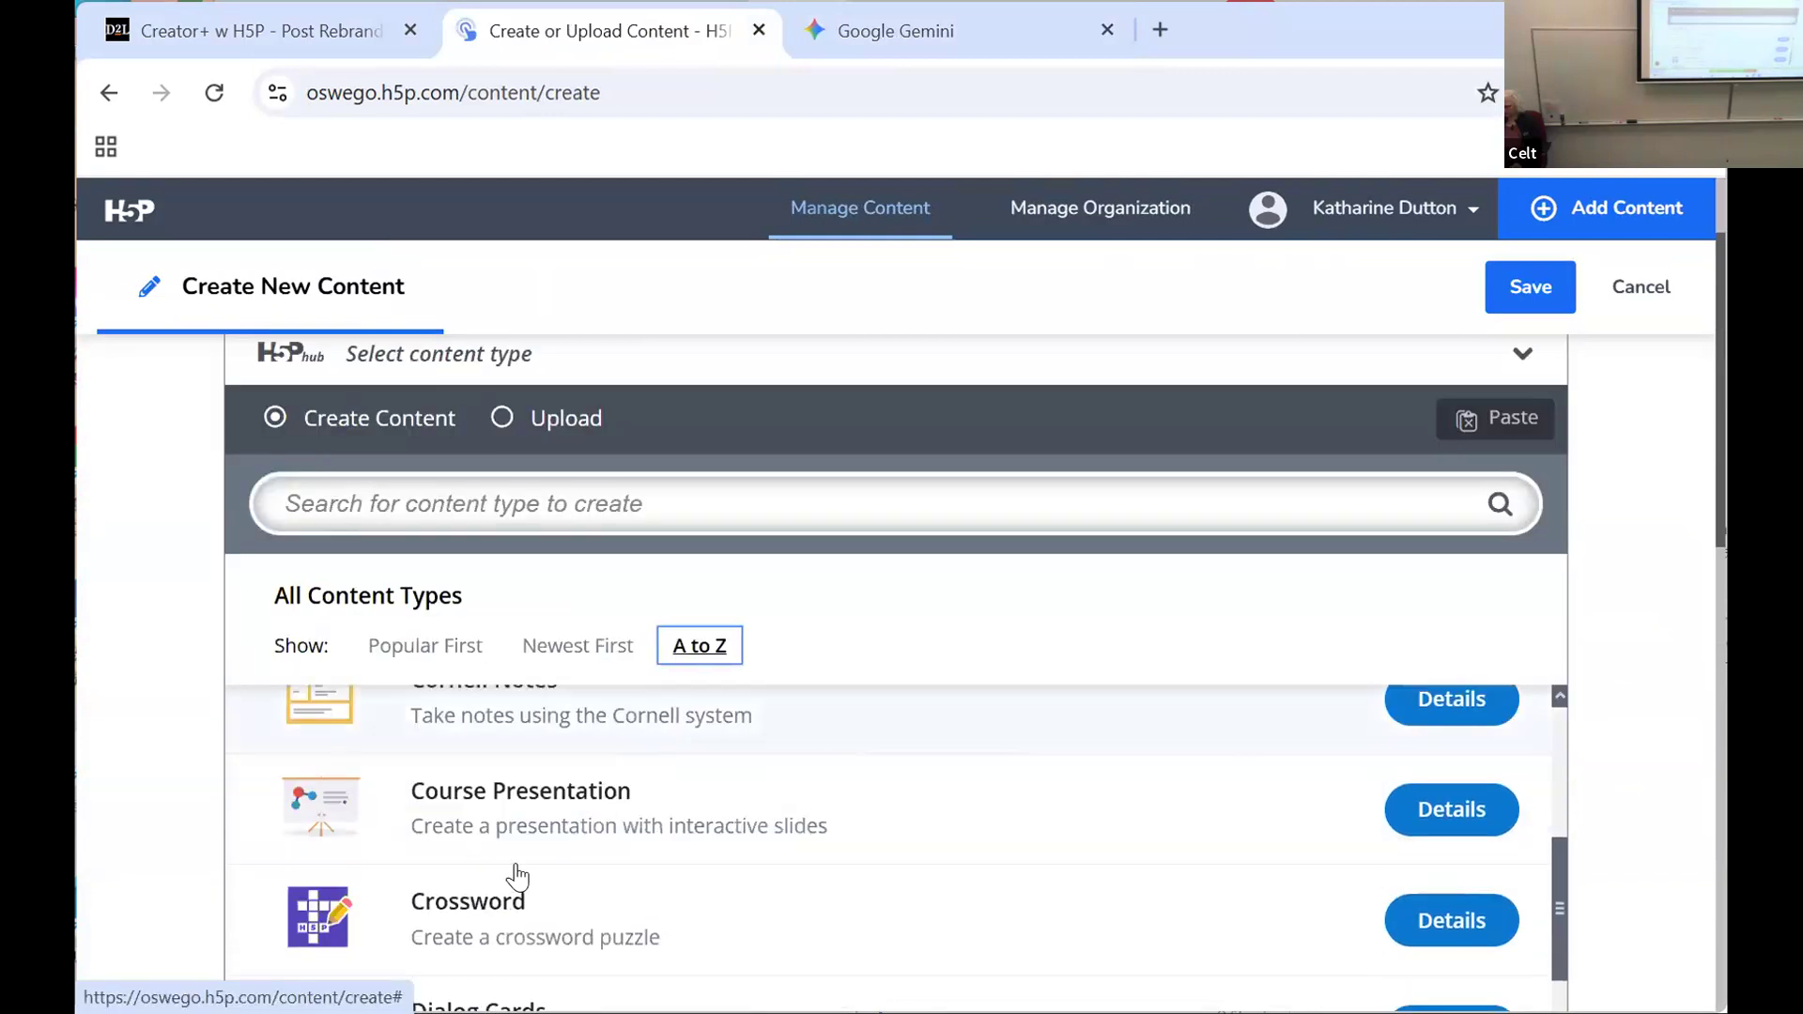
click(440, 918)
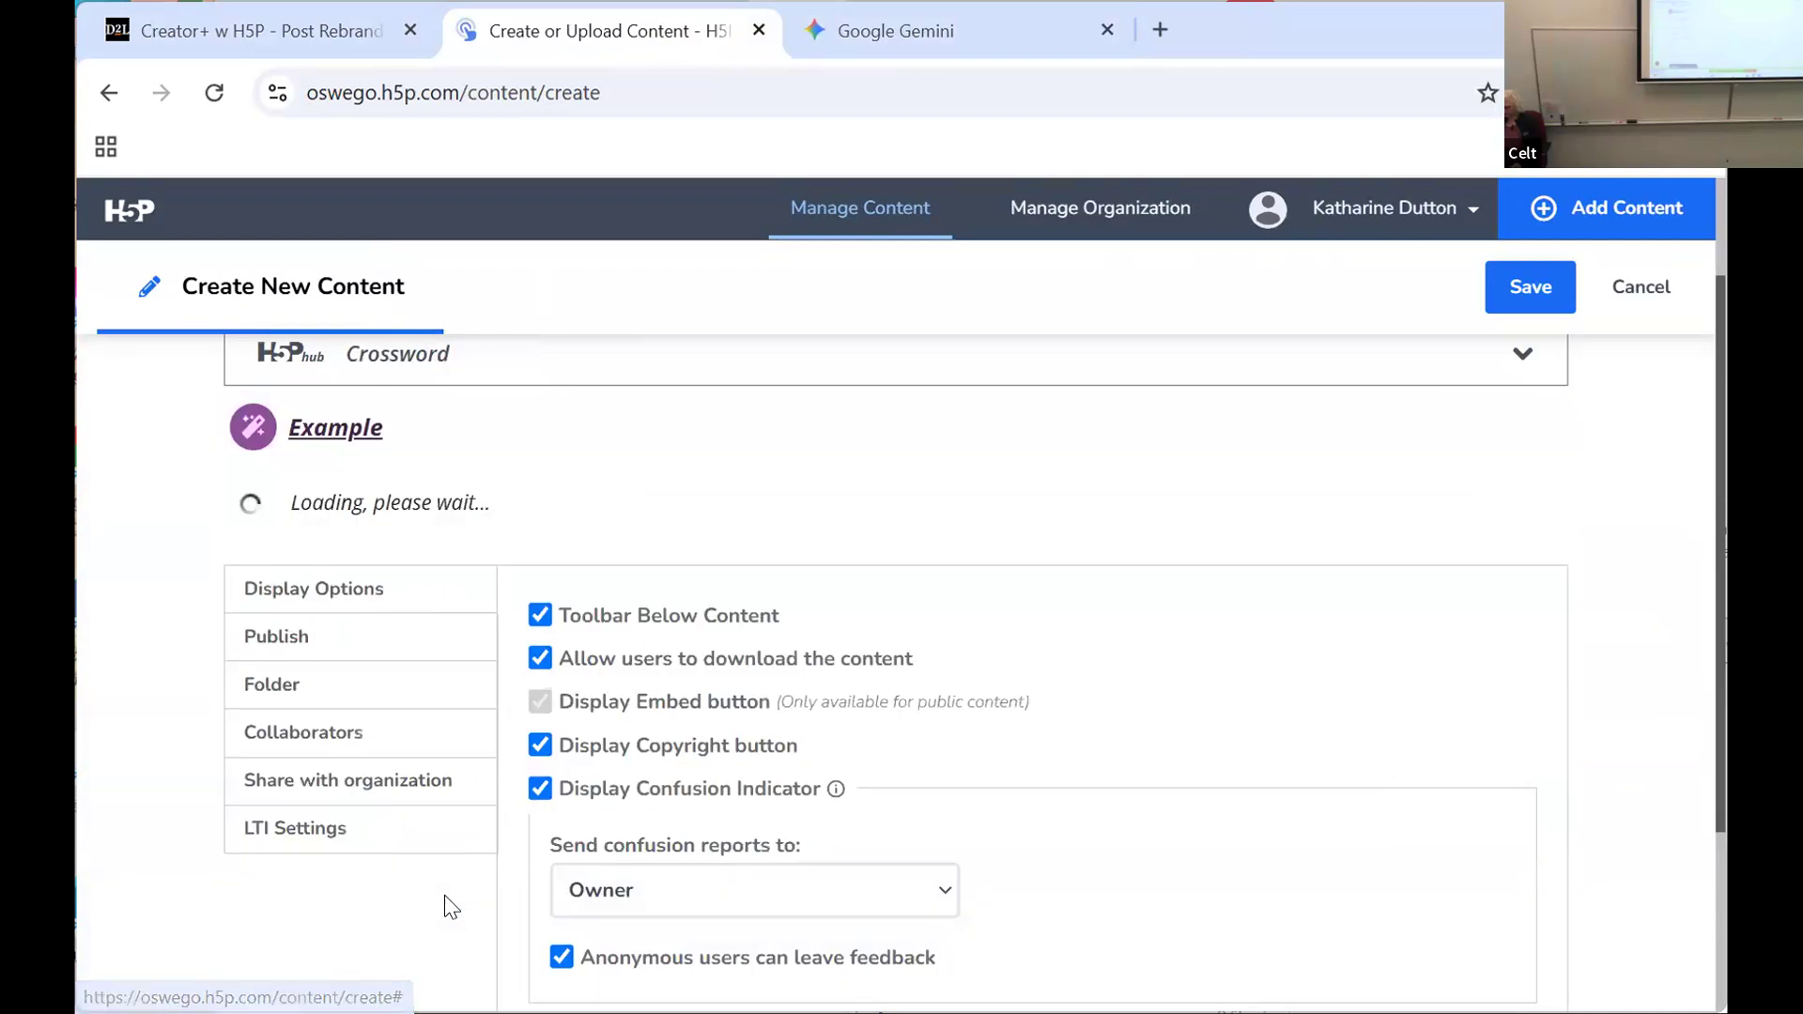
Step: Title the new crossword "Weather Crossword"
click(368, 606)
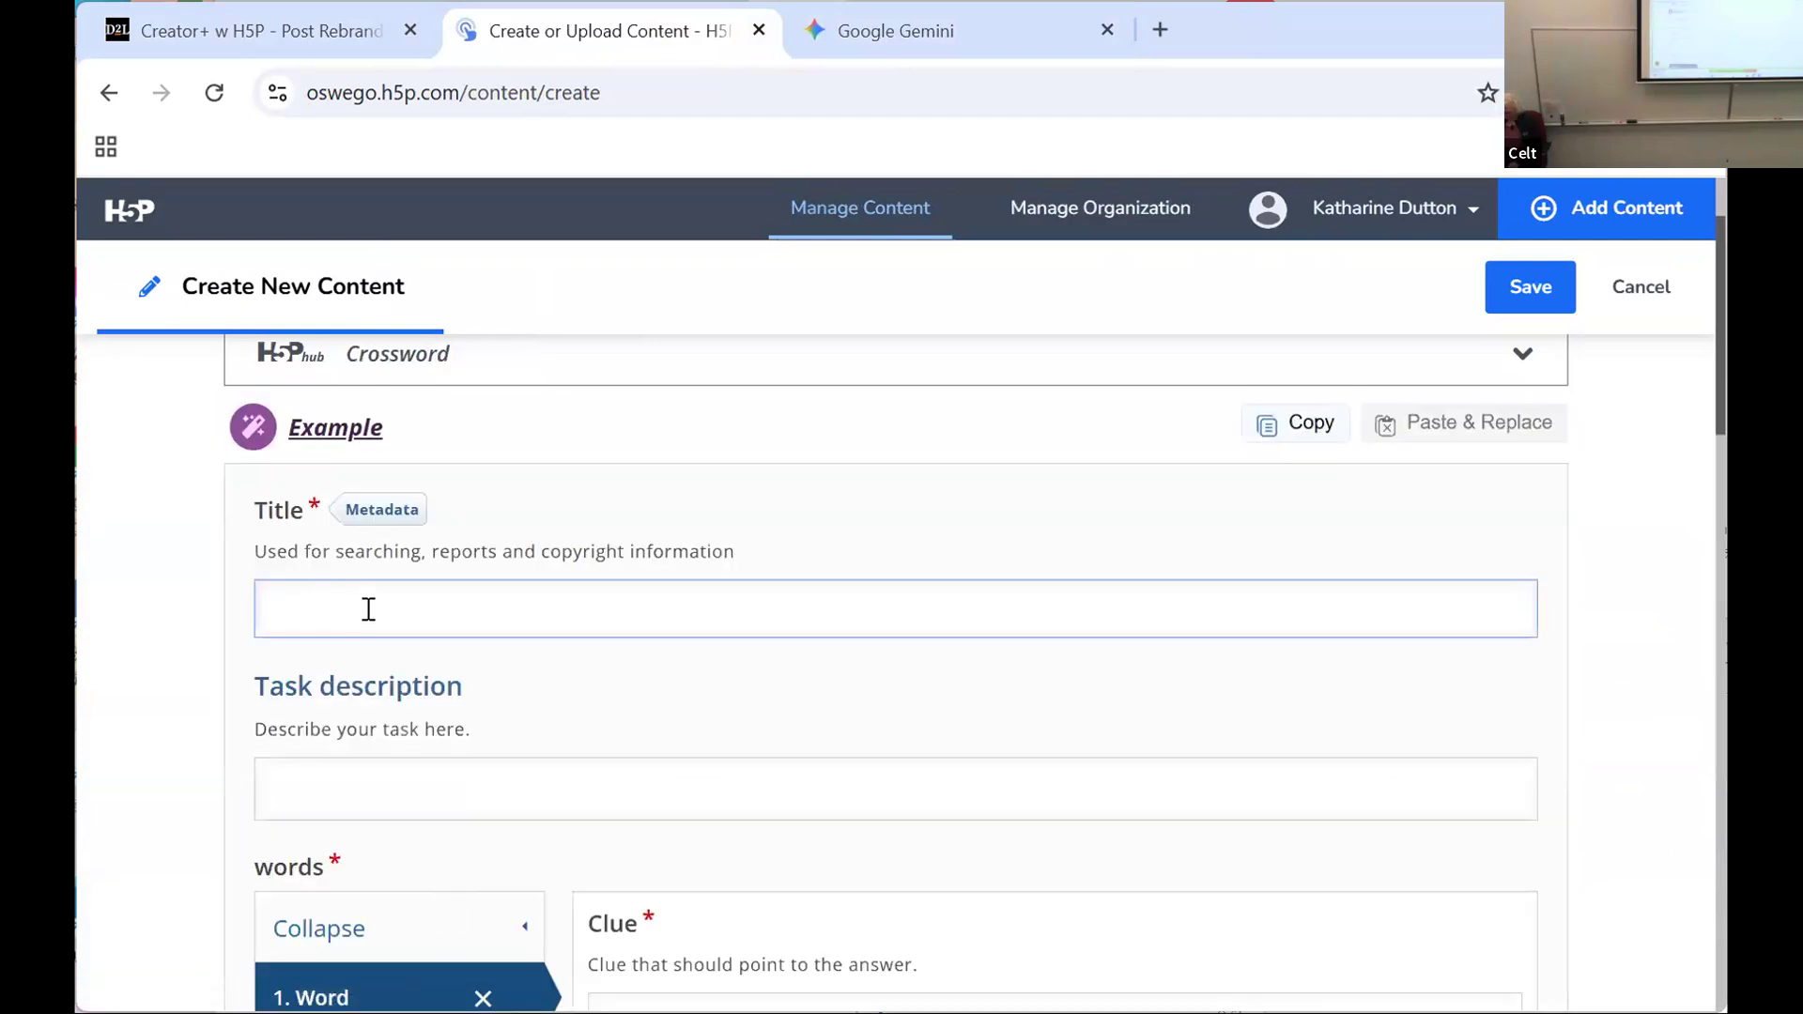
text(Weather Crossword)
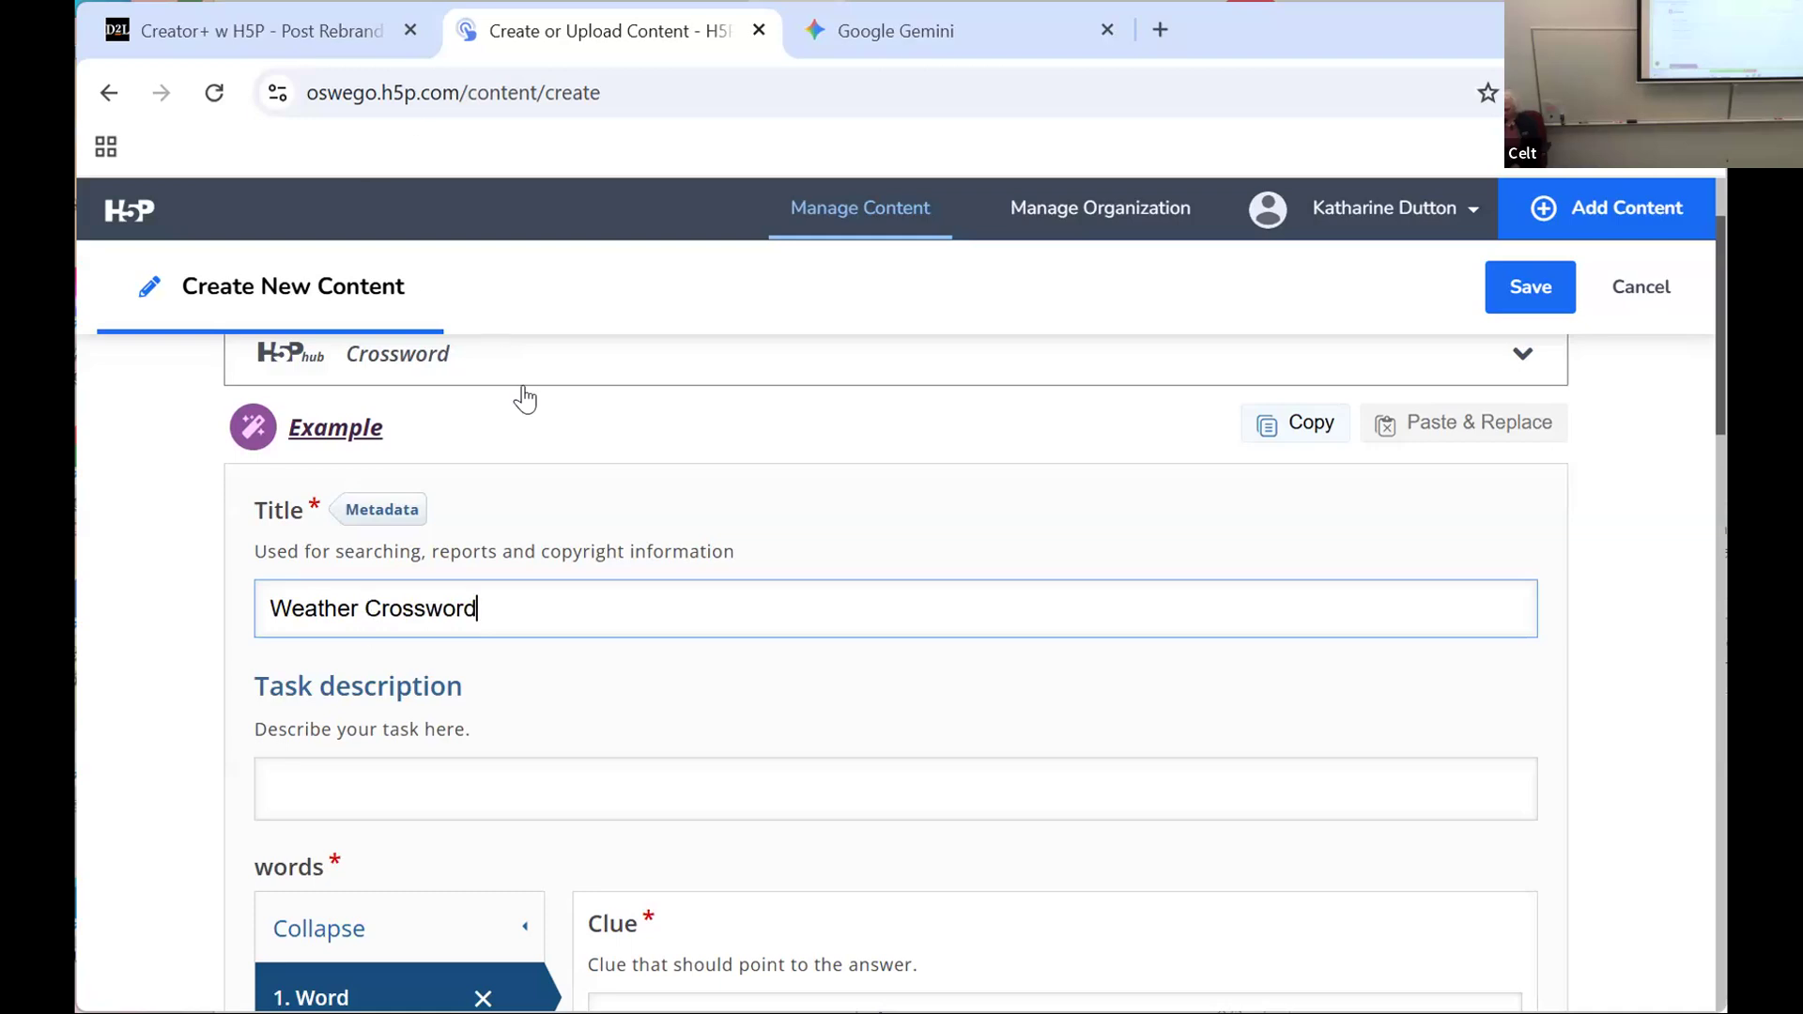
Step: Go to the first word's Clue field, then switch to Gemini and select the SNOW clue "White, frozen flakes that fall from the sky in winter."
scroll(564, 498, up, 2)
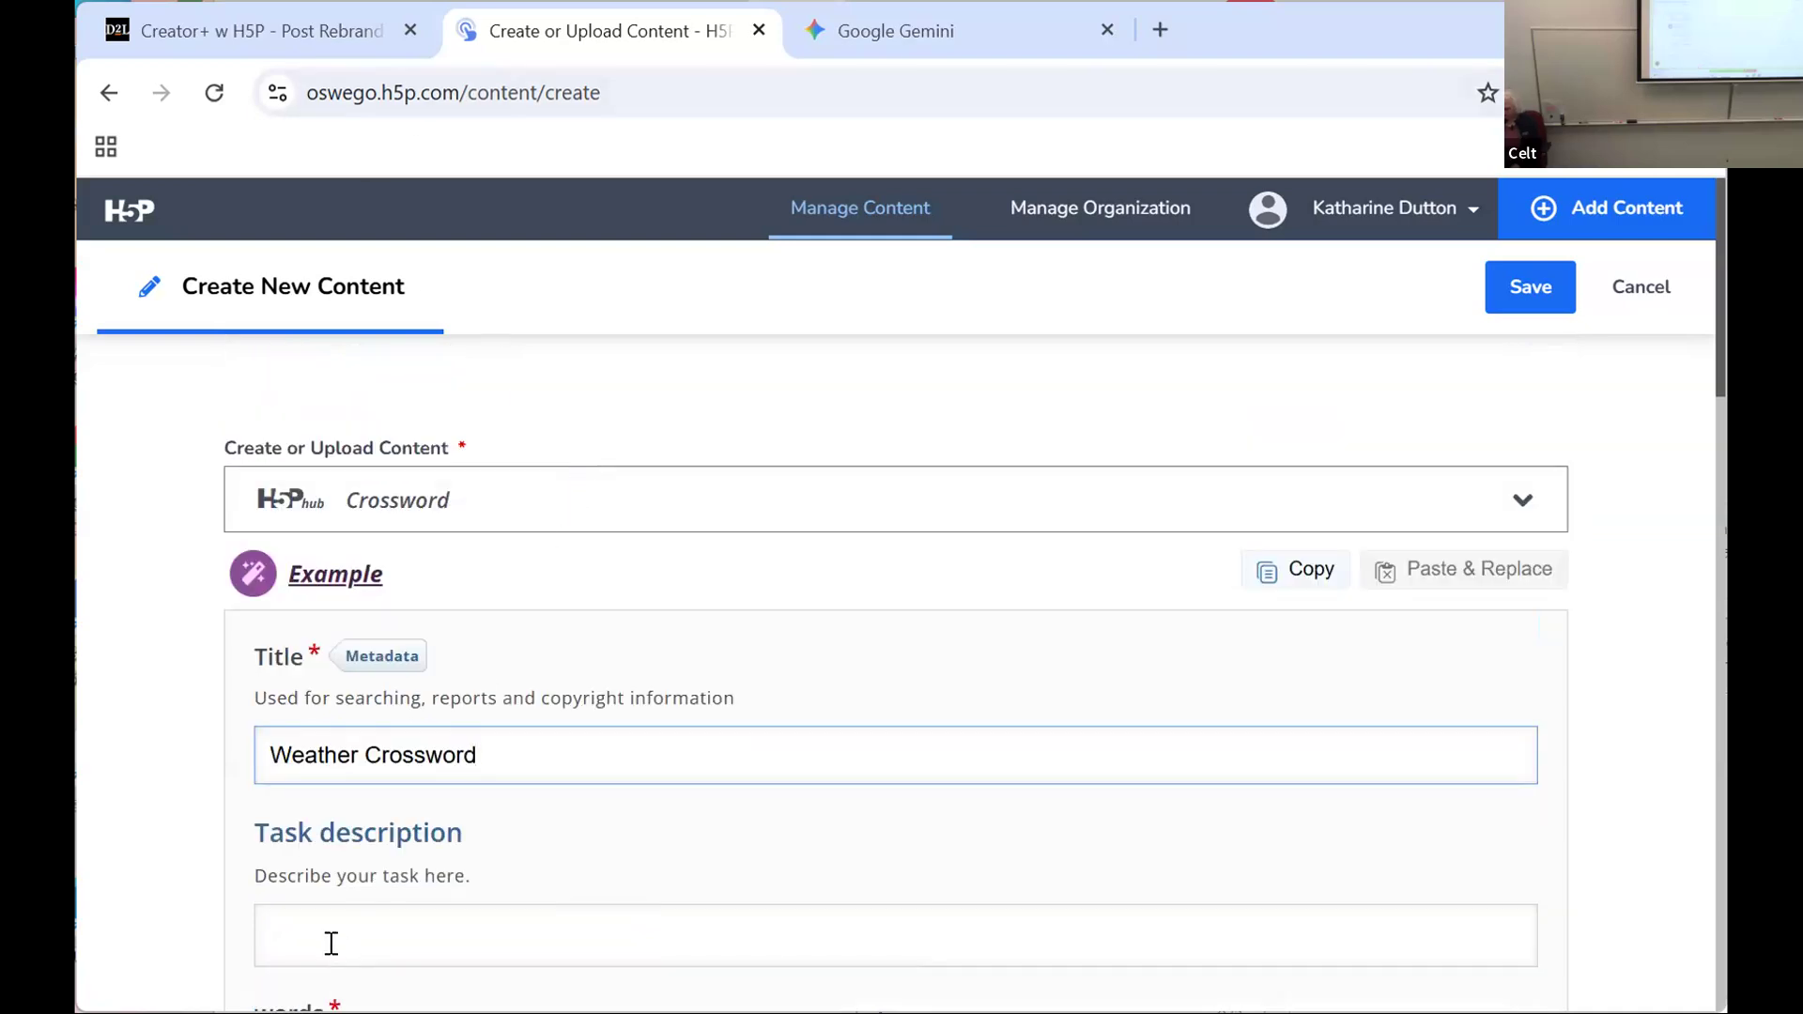
scroll(540, 775, down, 2)
scroll(542, 778, down, 4)
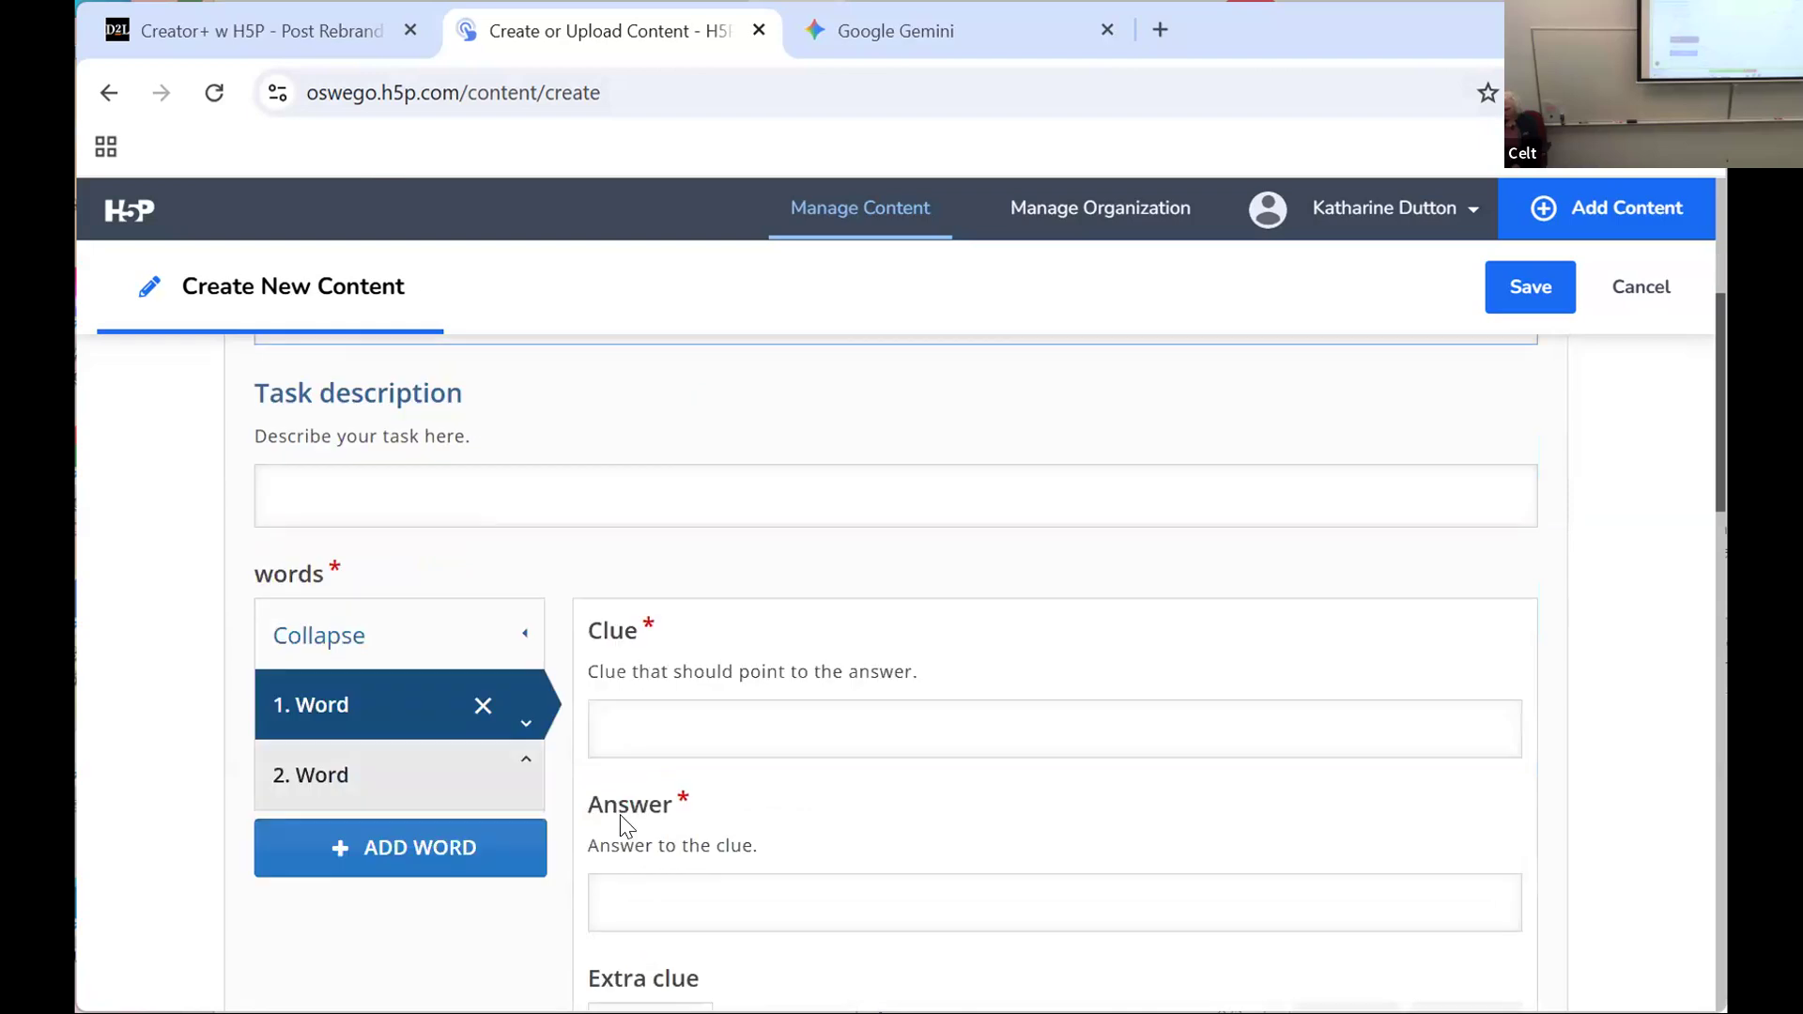
click(664, 744)
click(950, 36)
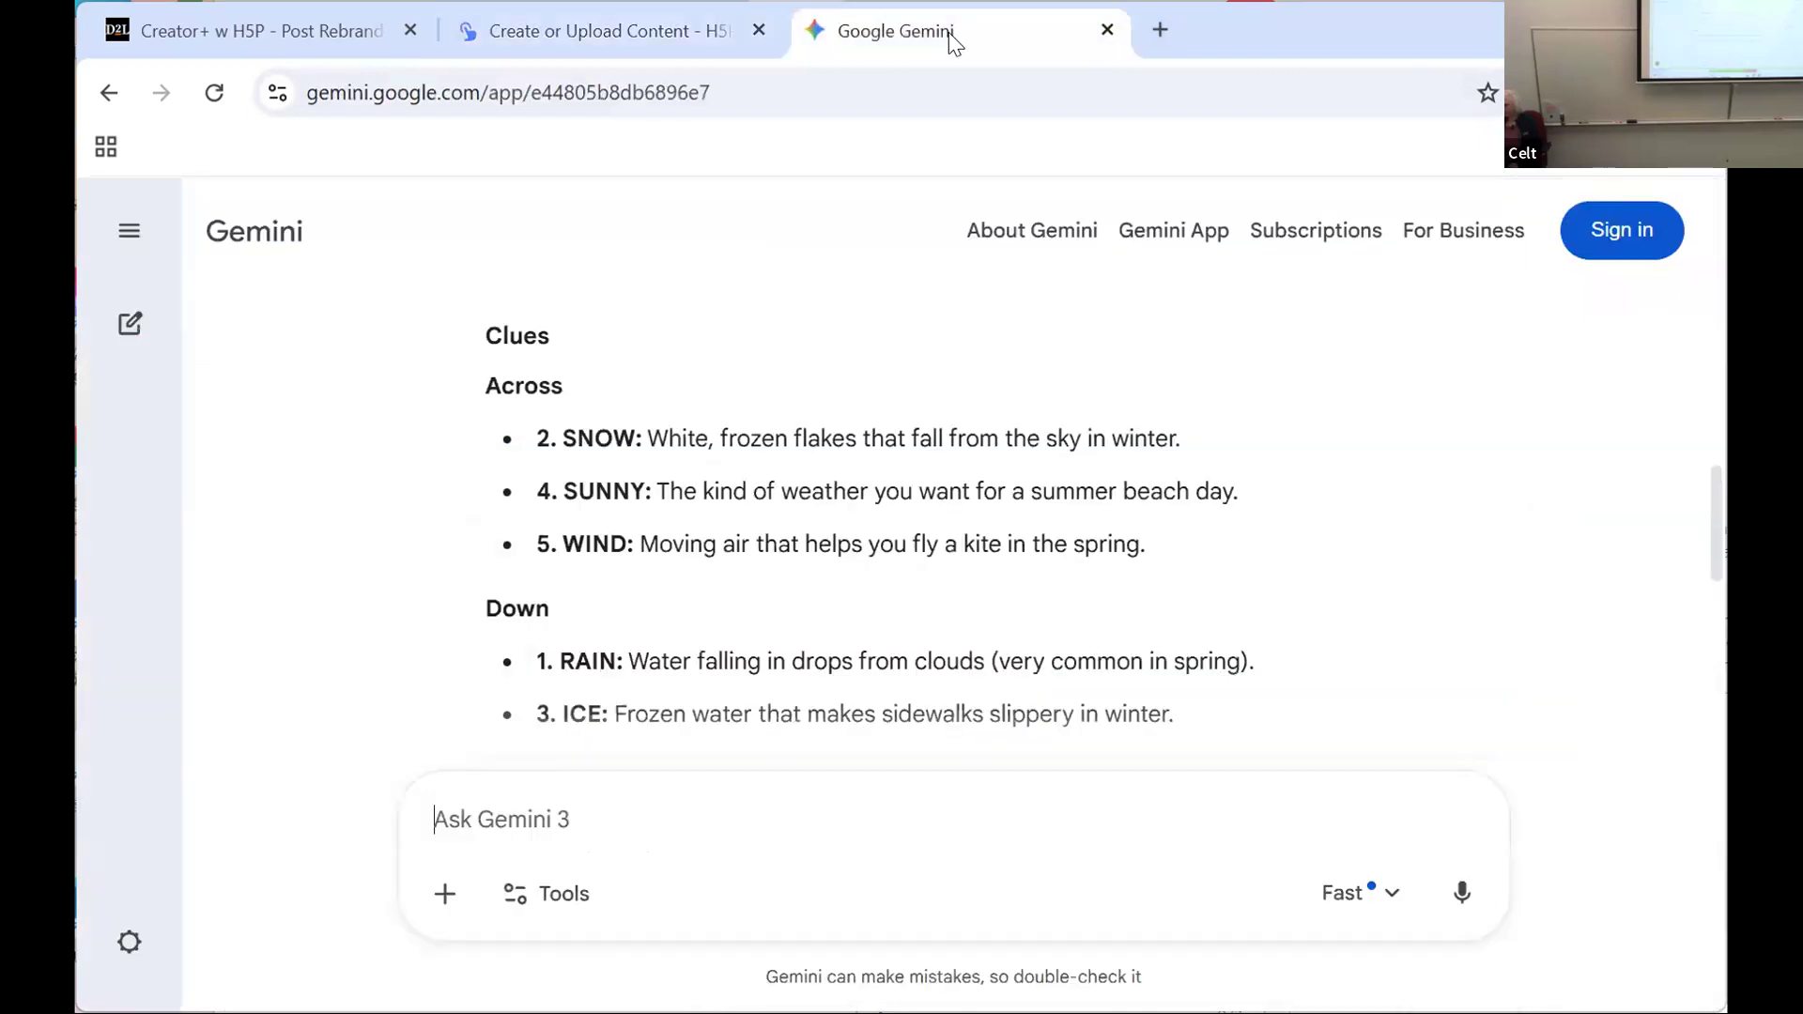
drag(648, 438, 1191, 442)
key(ctrl+c)
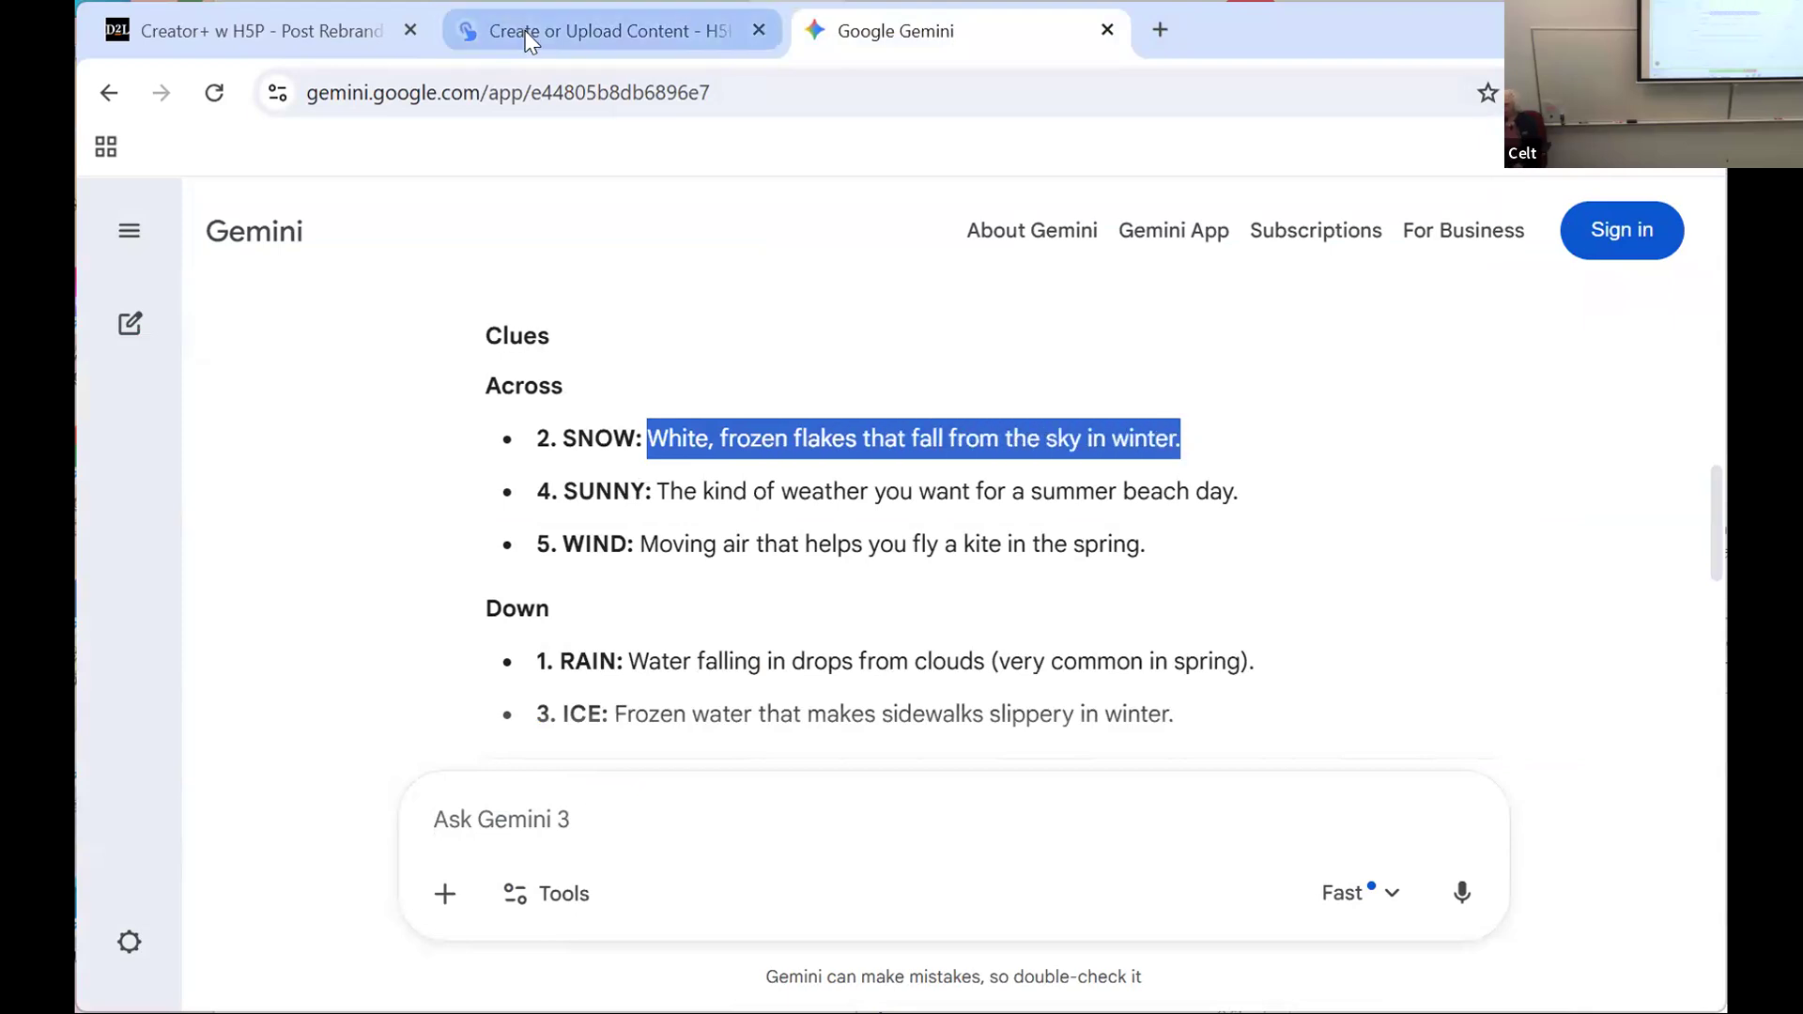
Step: Try to paste the SNOW clue into the first word's Clue field in H5P
click(601, 31)
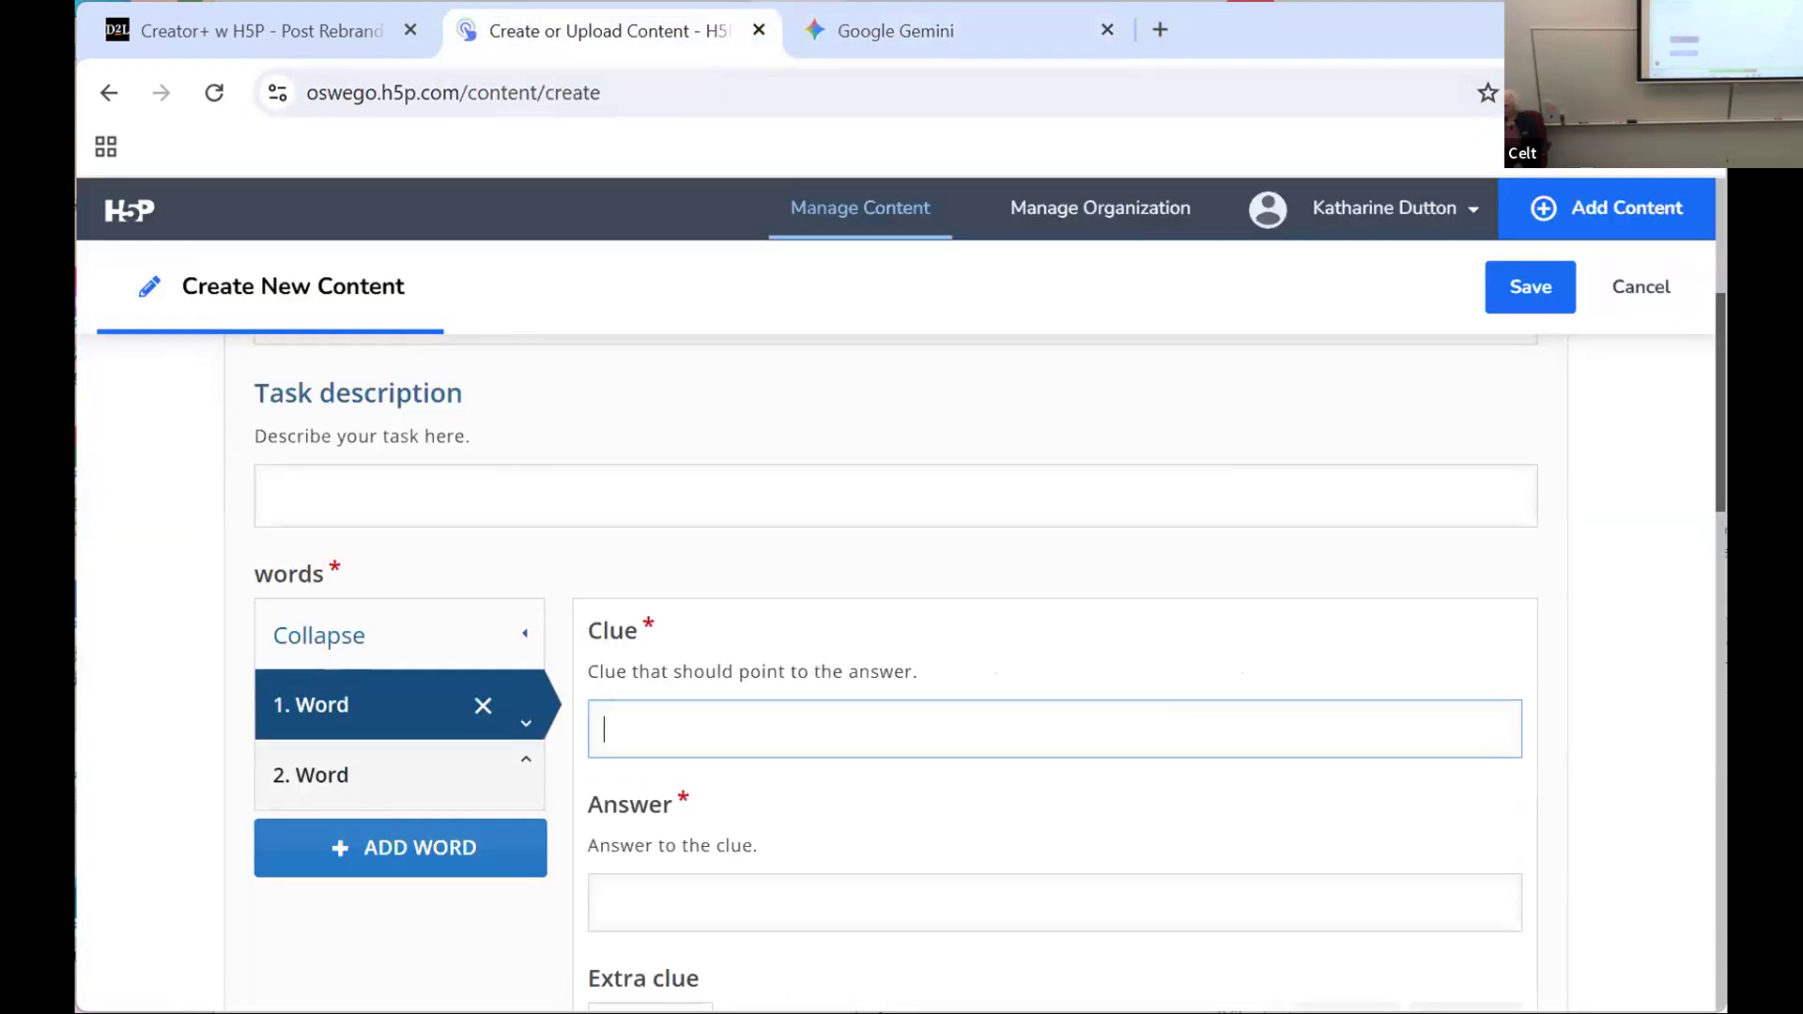
right_click(601, 710)
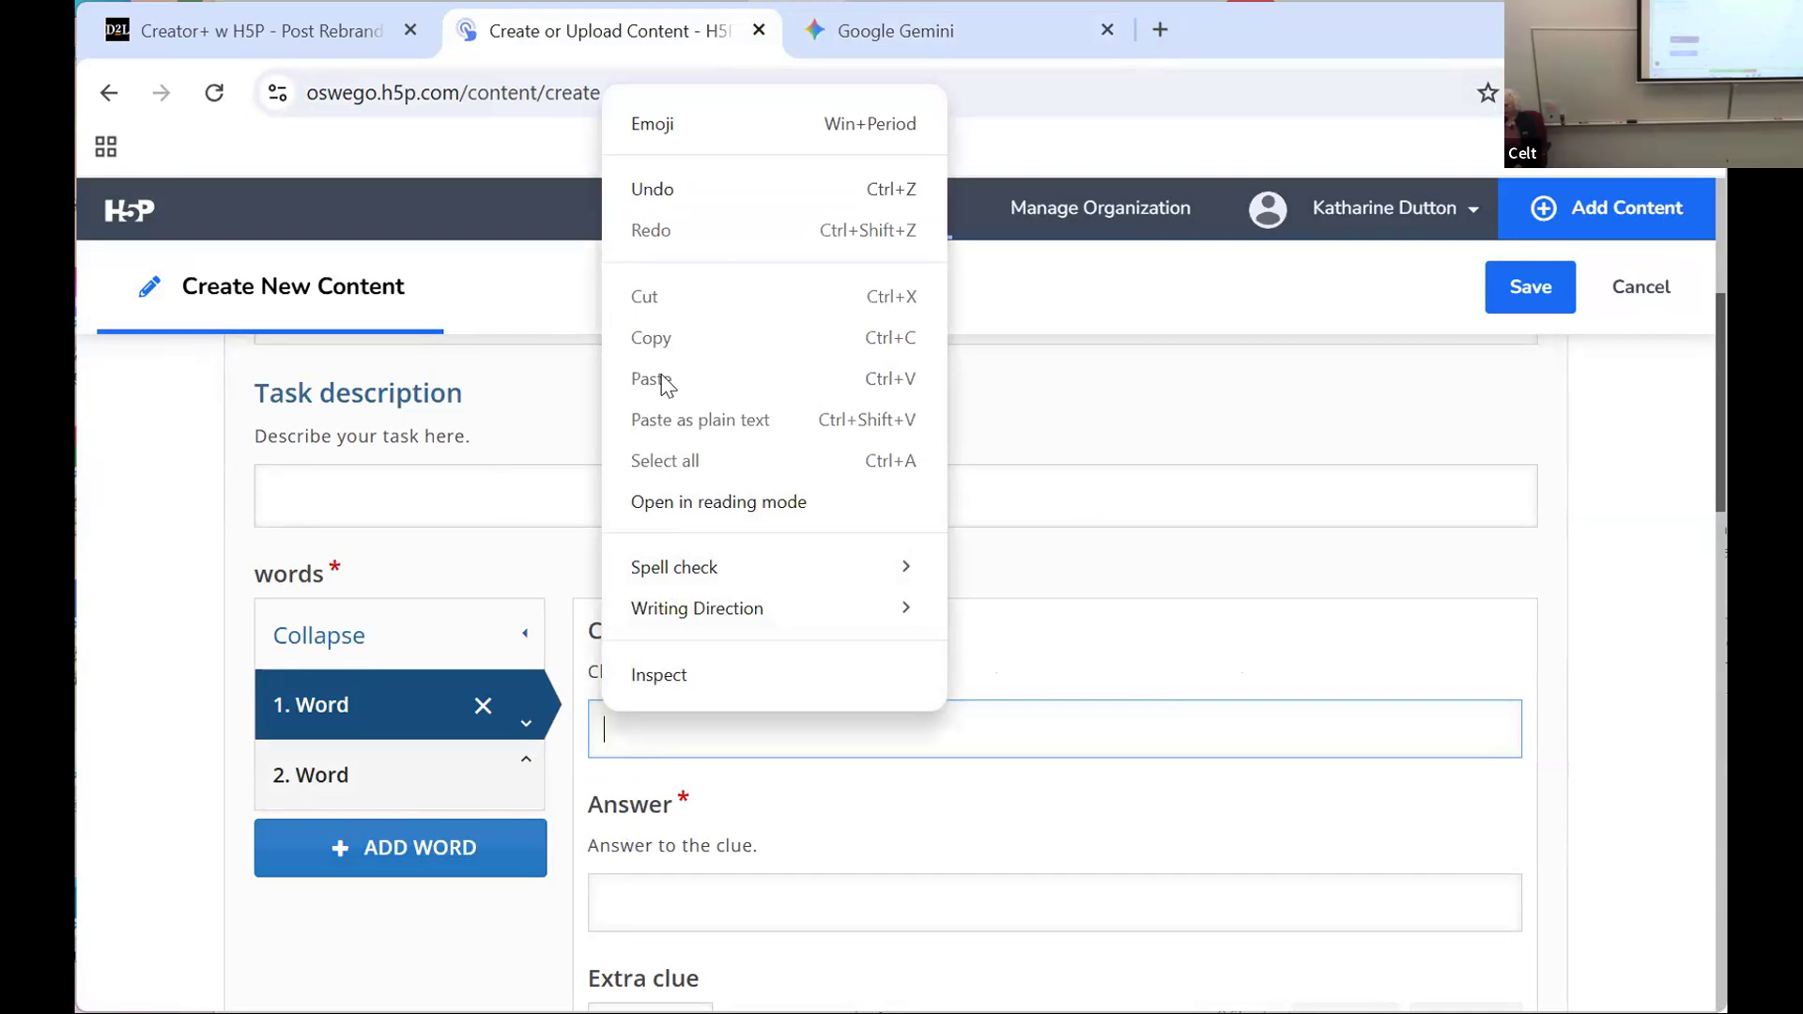
click(1143, 498)
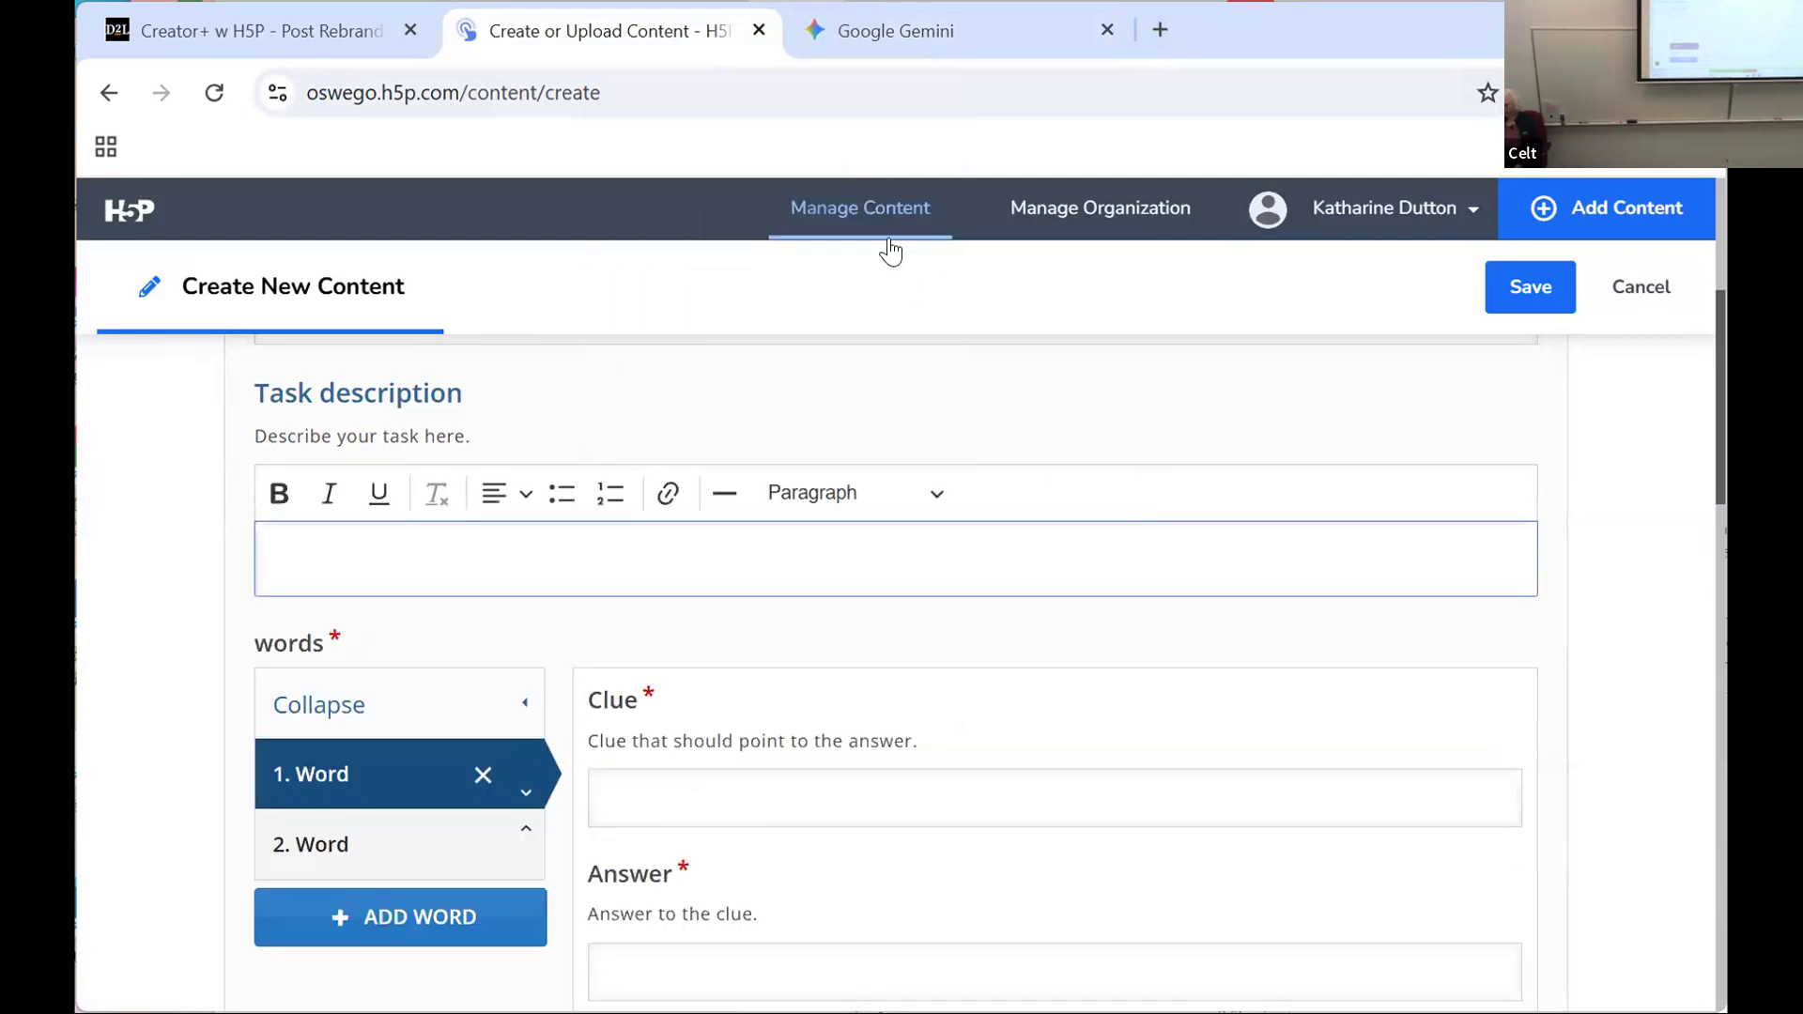
Step: Copy the selected SNOW clue text in Gemini and return to the H5P crossword form
click(897, 30)
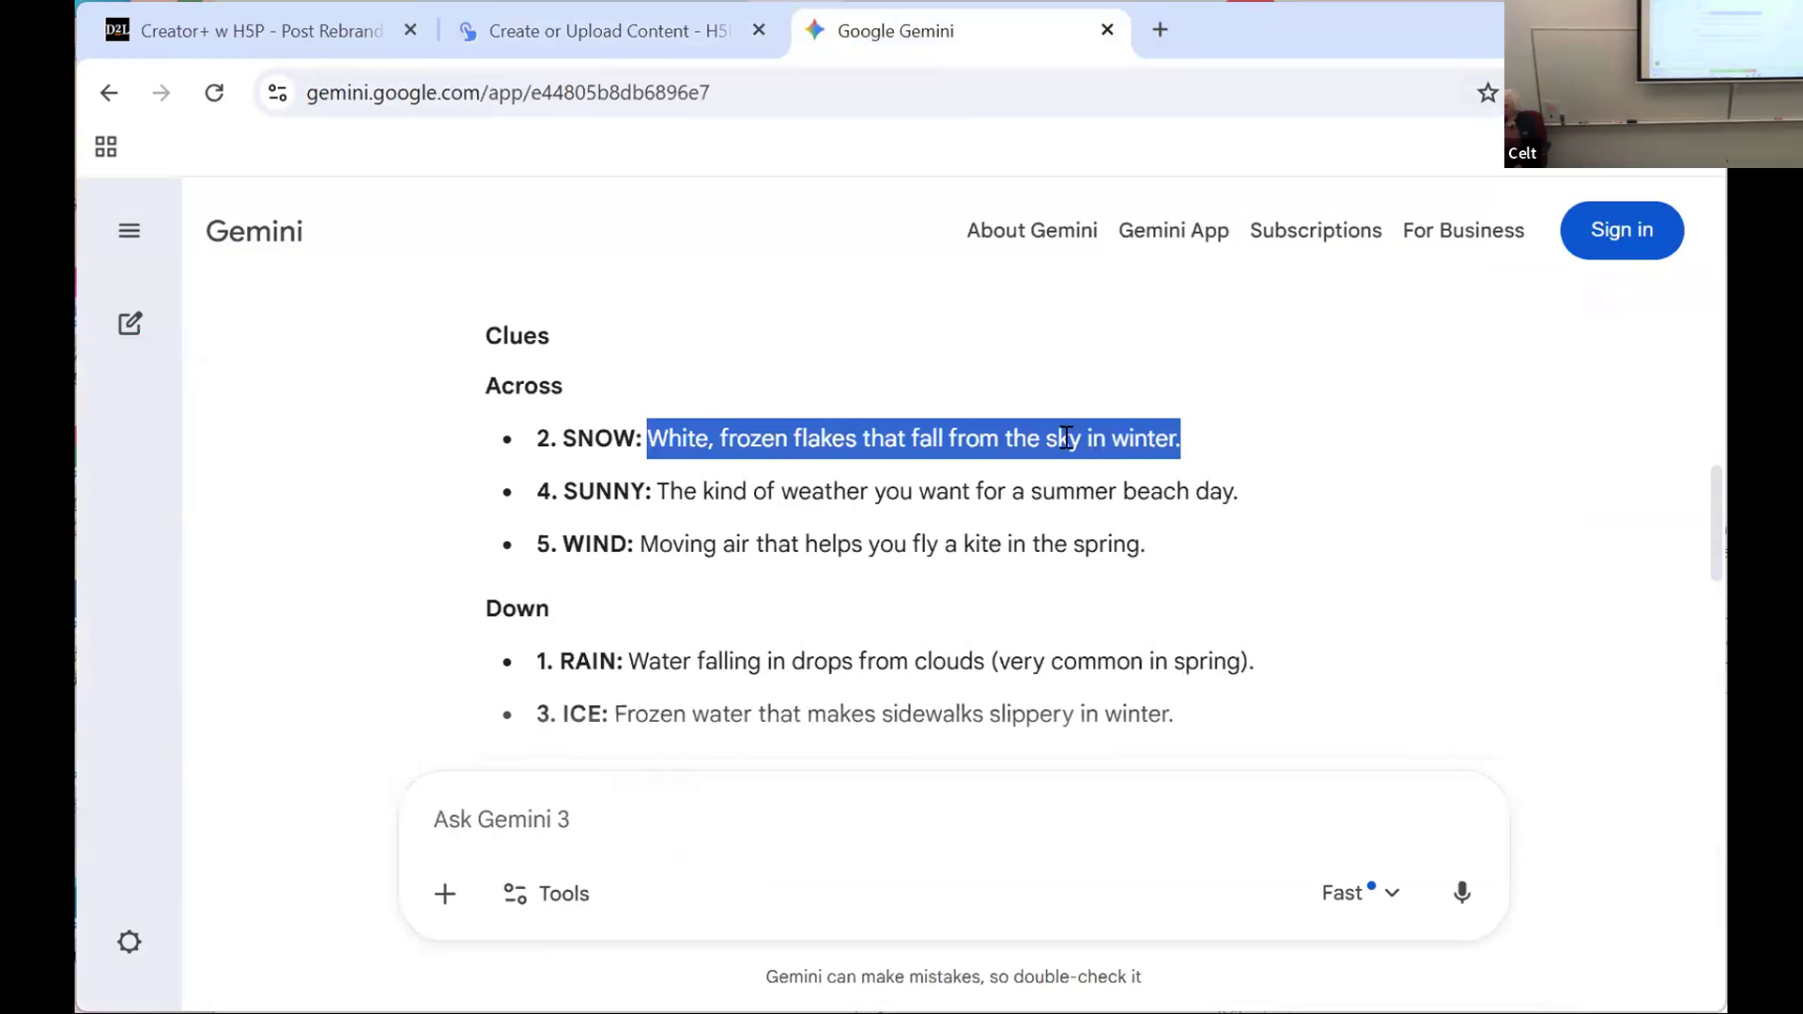
right_click(1088, 472)
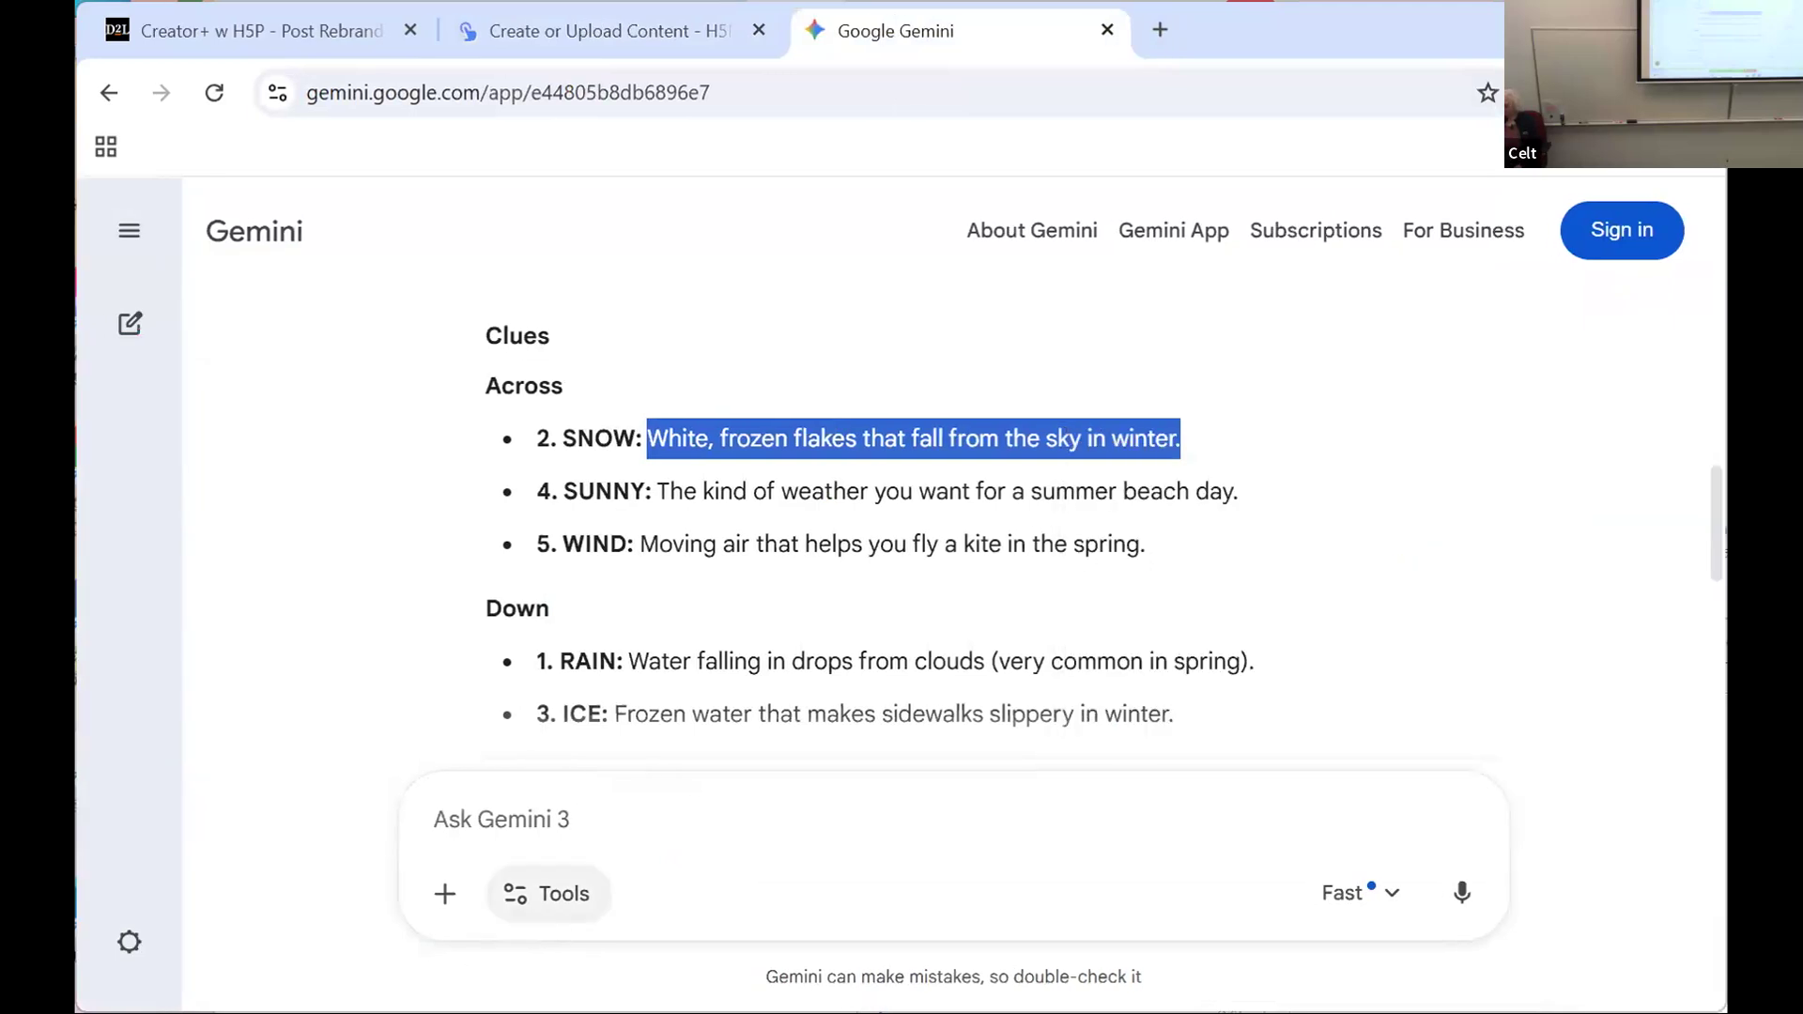
click(672, 42)
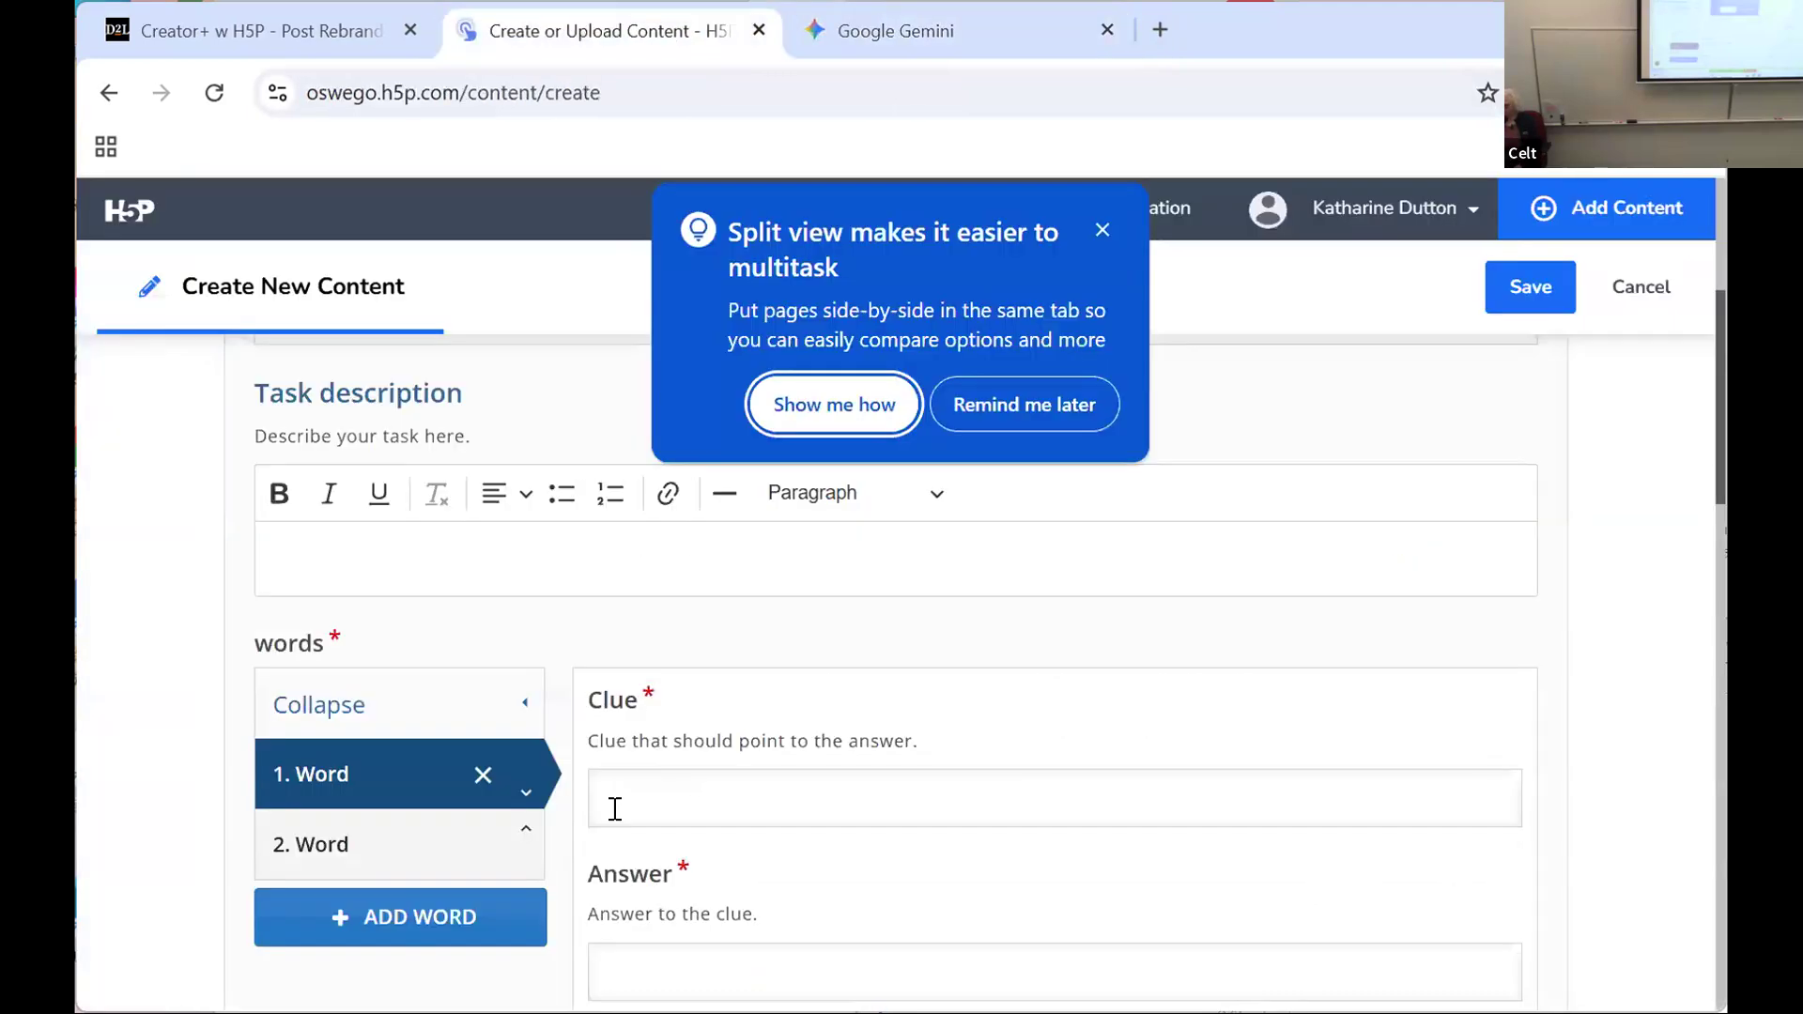
Step: Paste the copied clue "White, frozen flakes that fall from the sky in winter." into the first word and set its answer to "snow"
click(1101, 231)
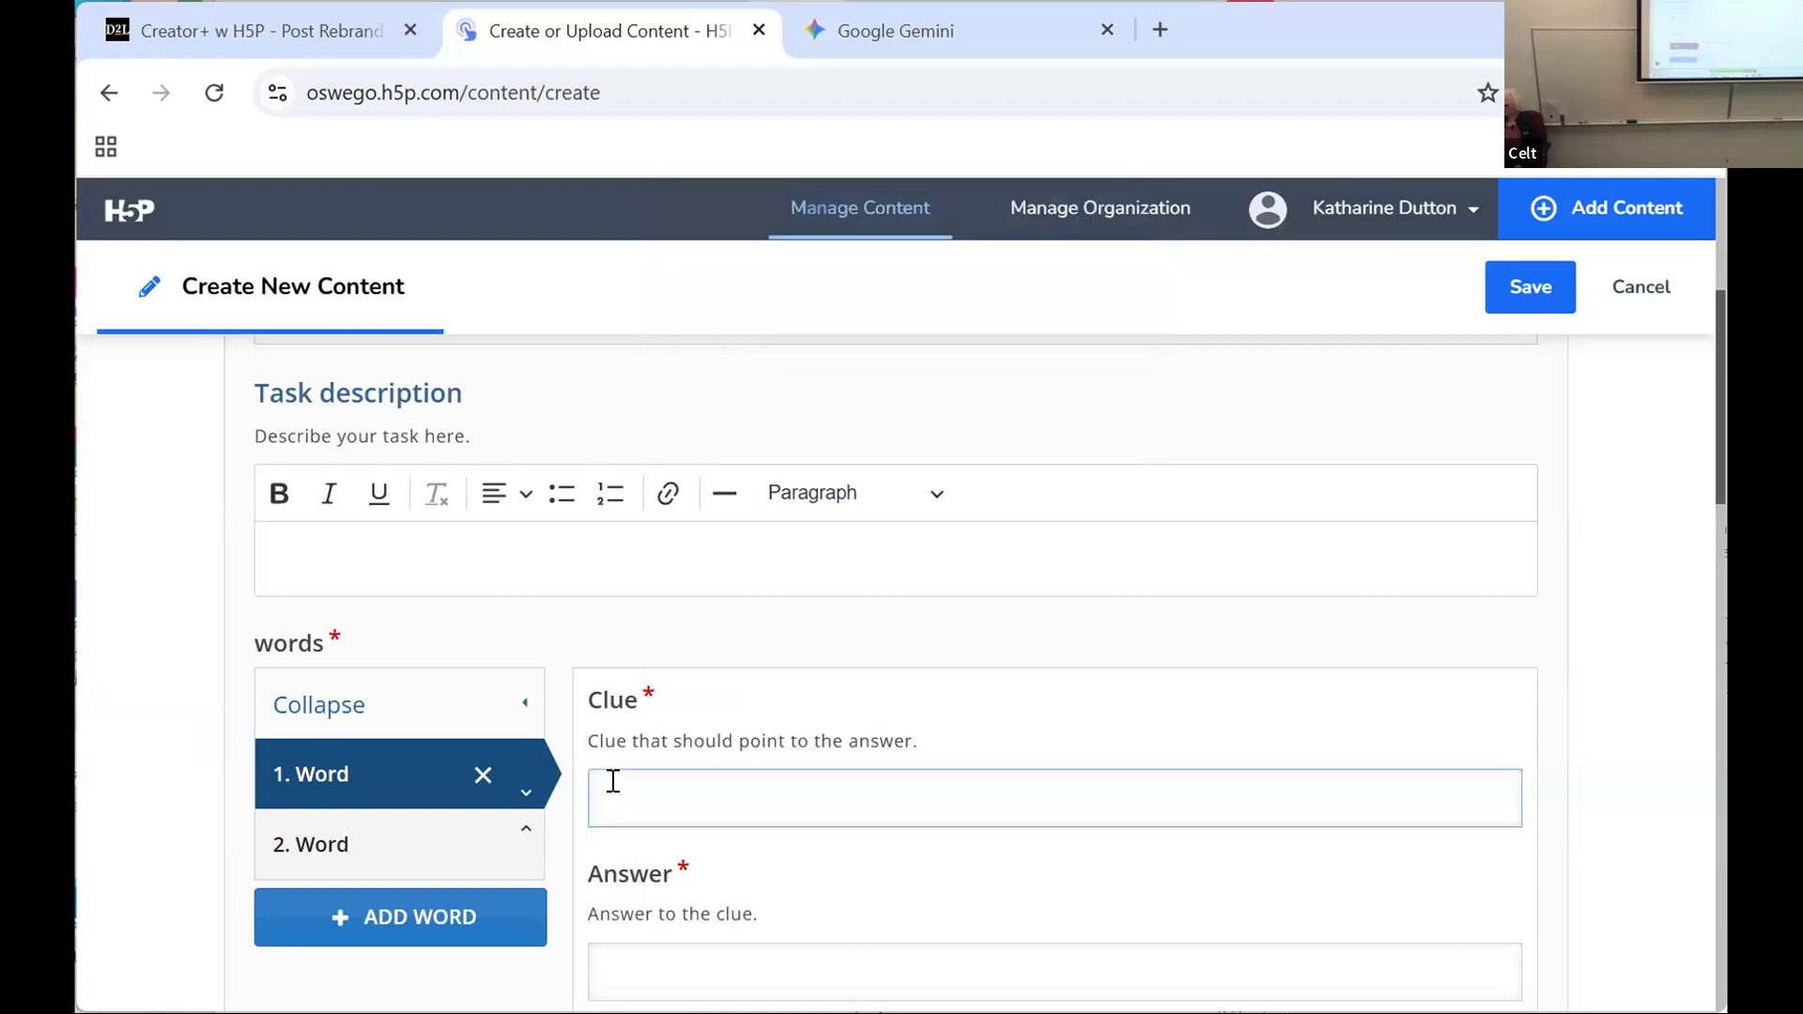
right_click(611, 780)
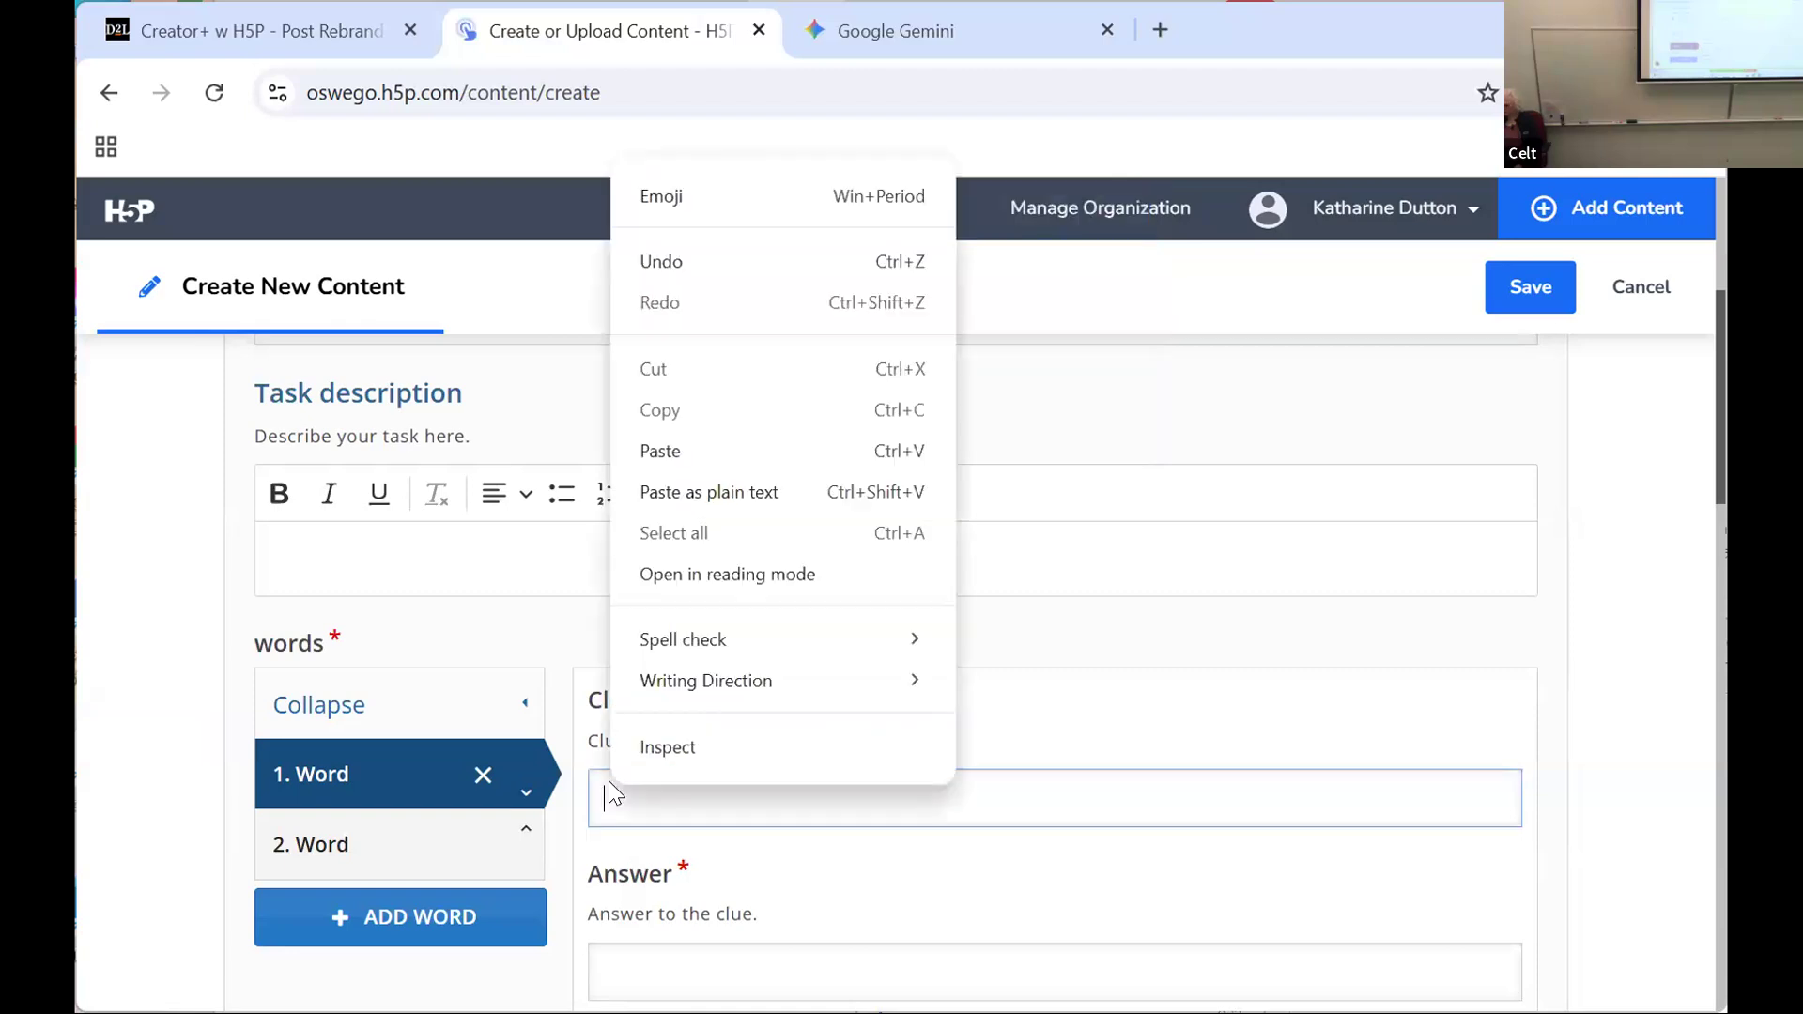
click(707, 442)
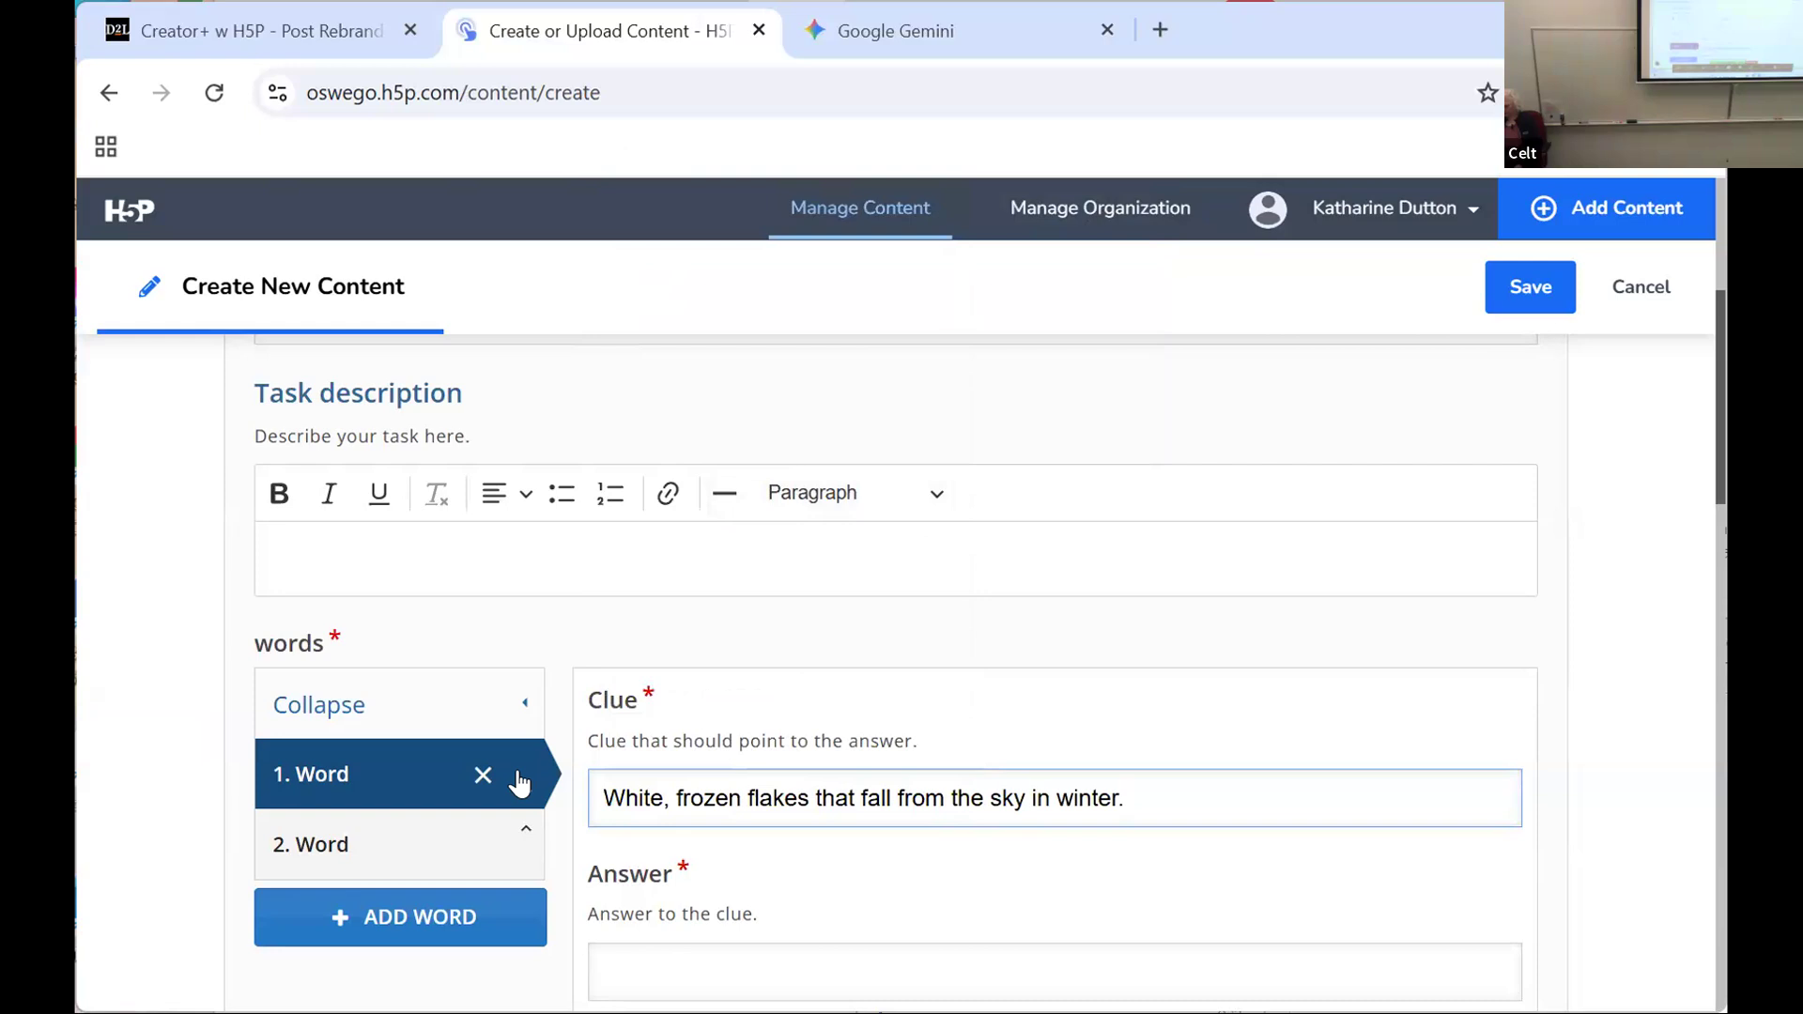
scroll(940, 817, down, 2)
click(693, 823)
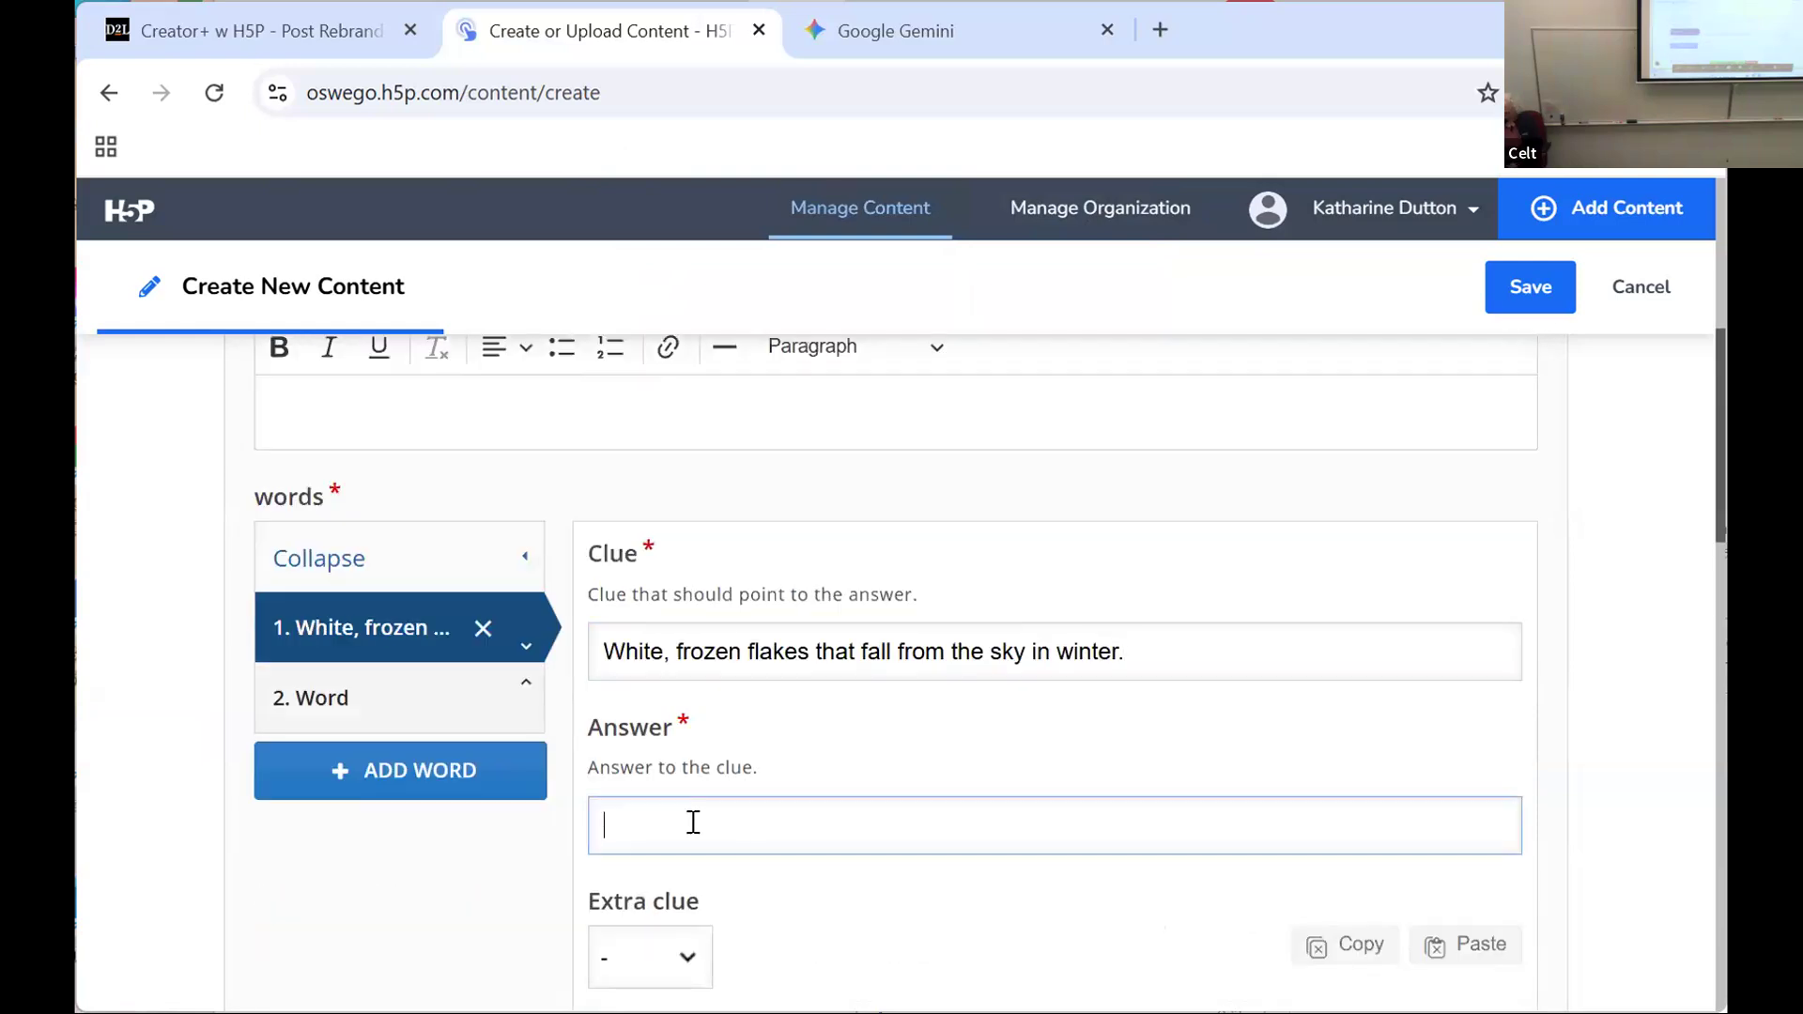
text(snow)
scroll(748, 798, up, 3)
scroll(435, 936, down, 2)
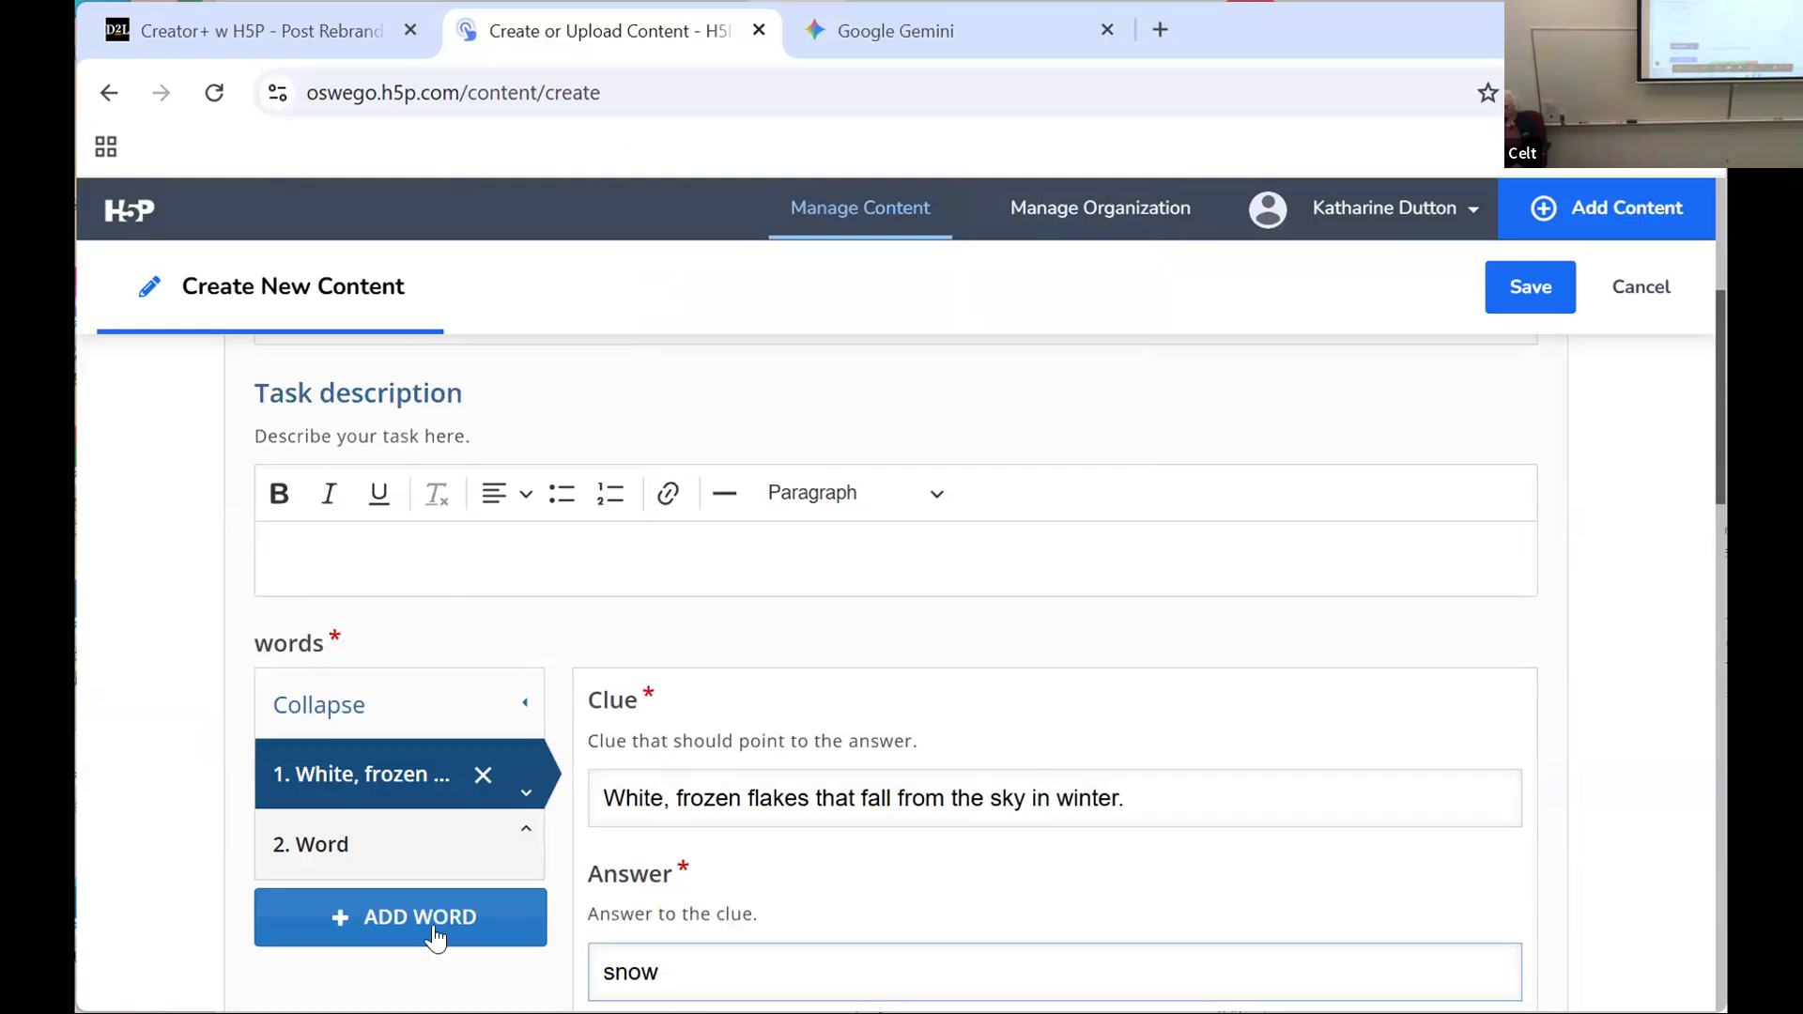
Step: Open the second word's entry, copy the SUNNY clue text from Gemini, and return to the H5P crossword form
click(335, 853)
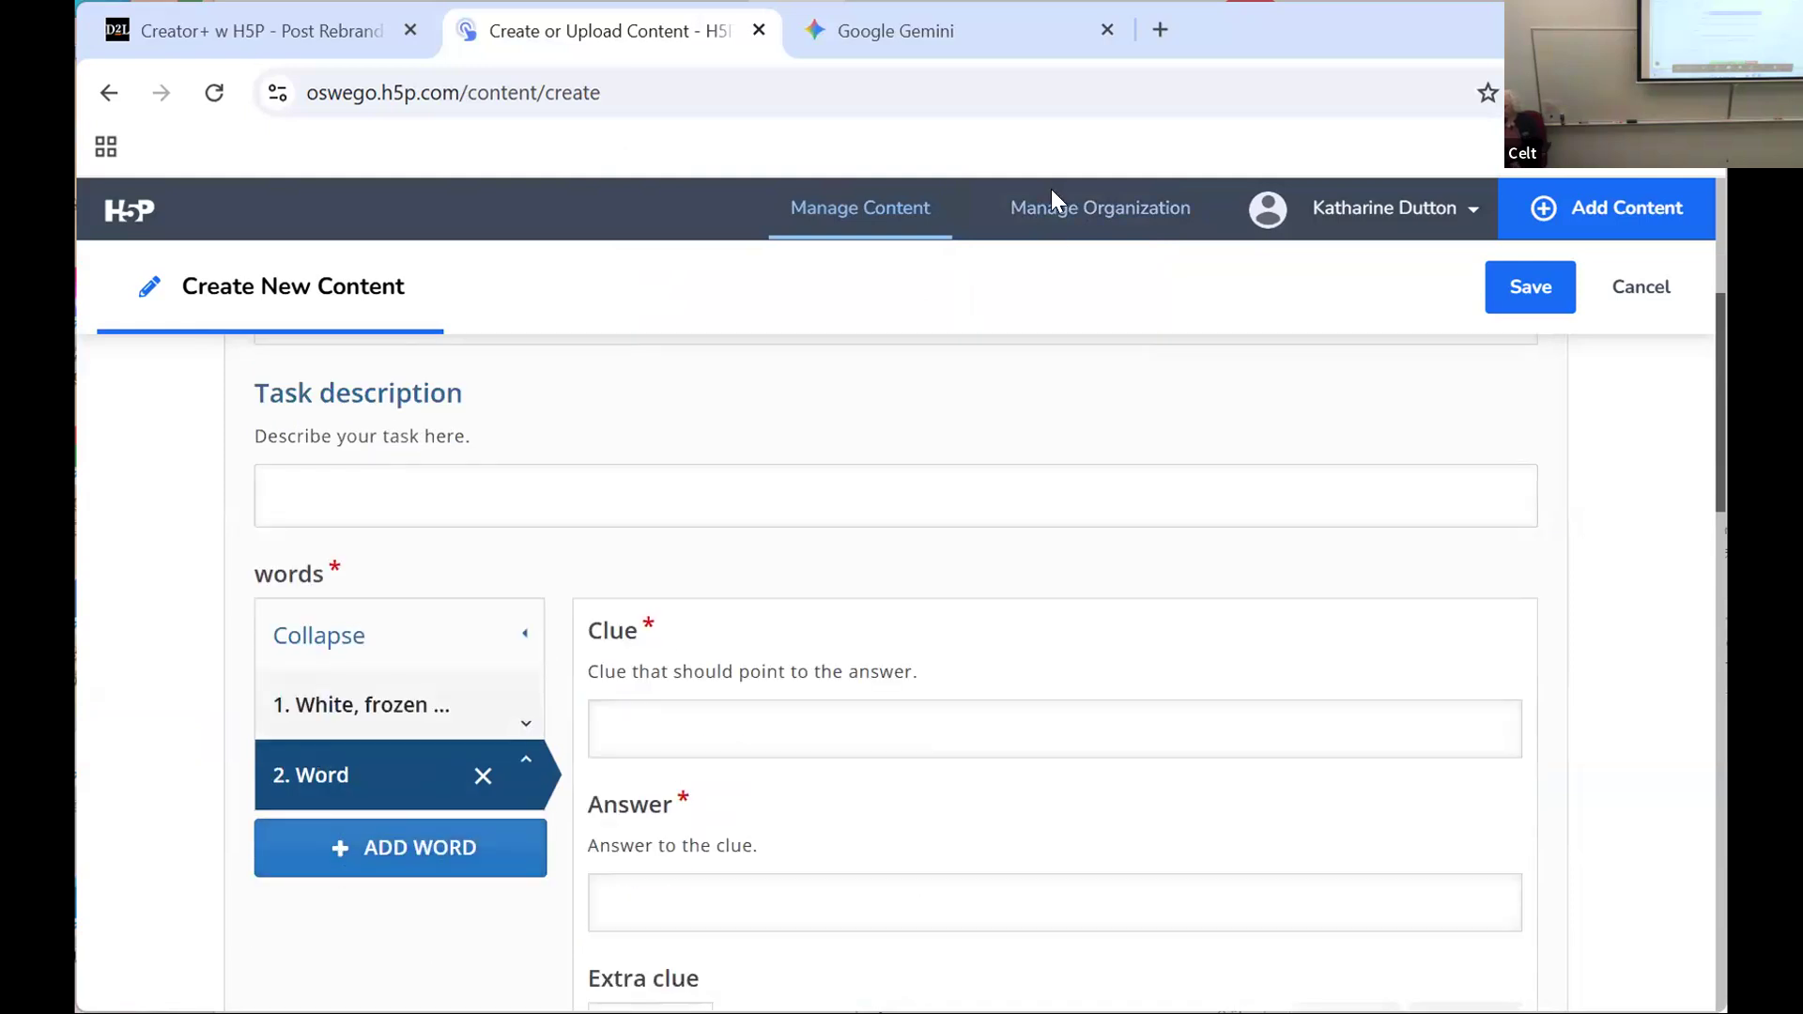
click(904, 17)
drag(657, 490, 1249, 499)
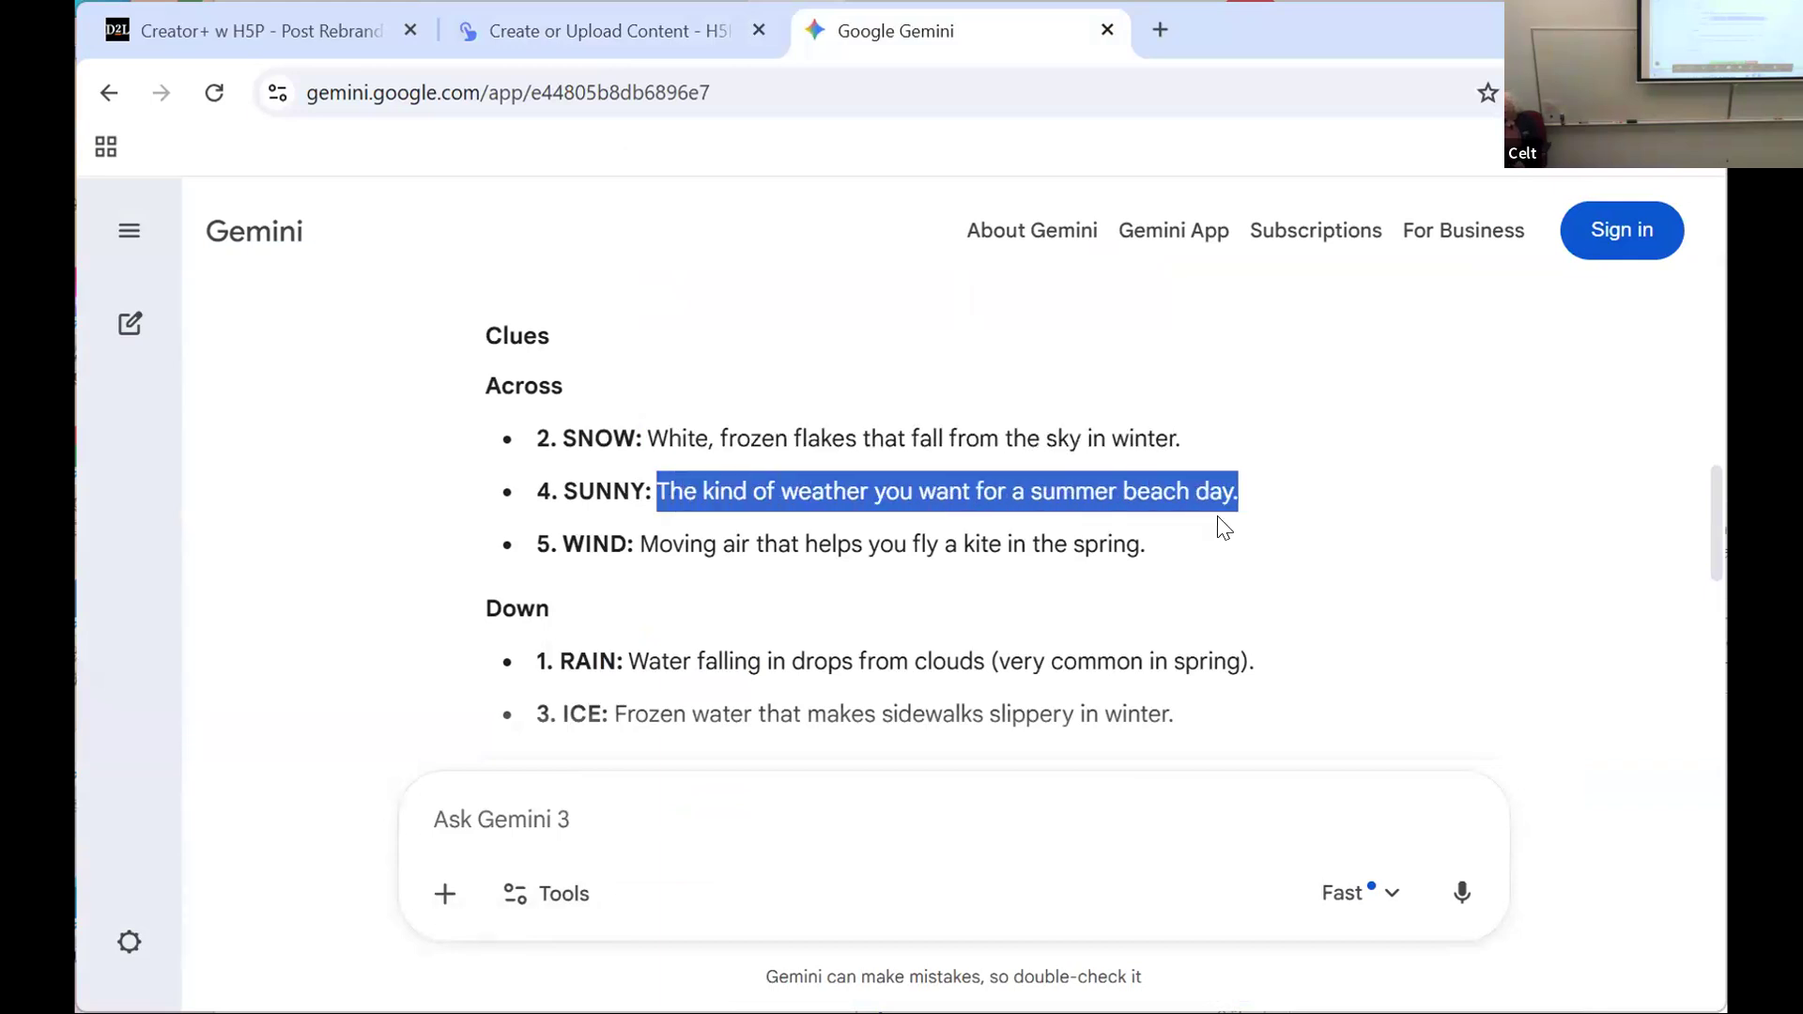
right_click(1068, 505)
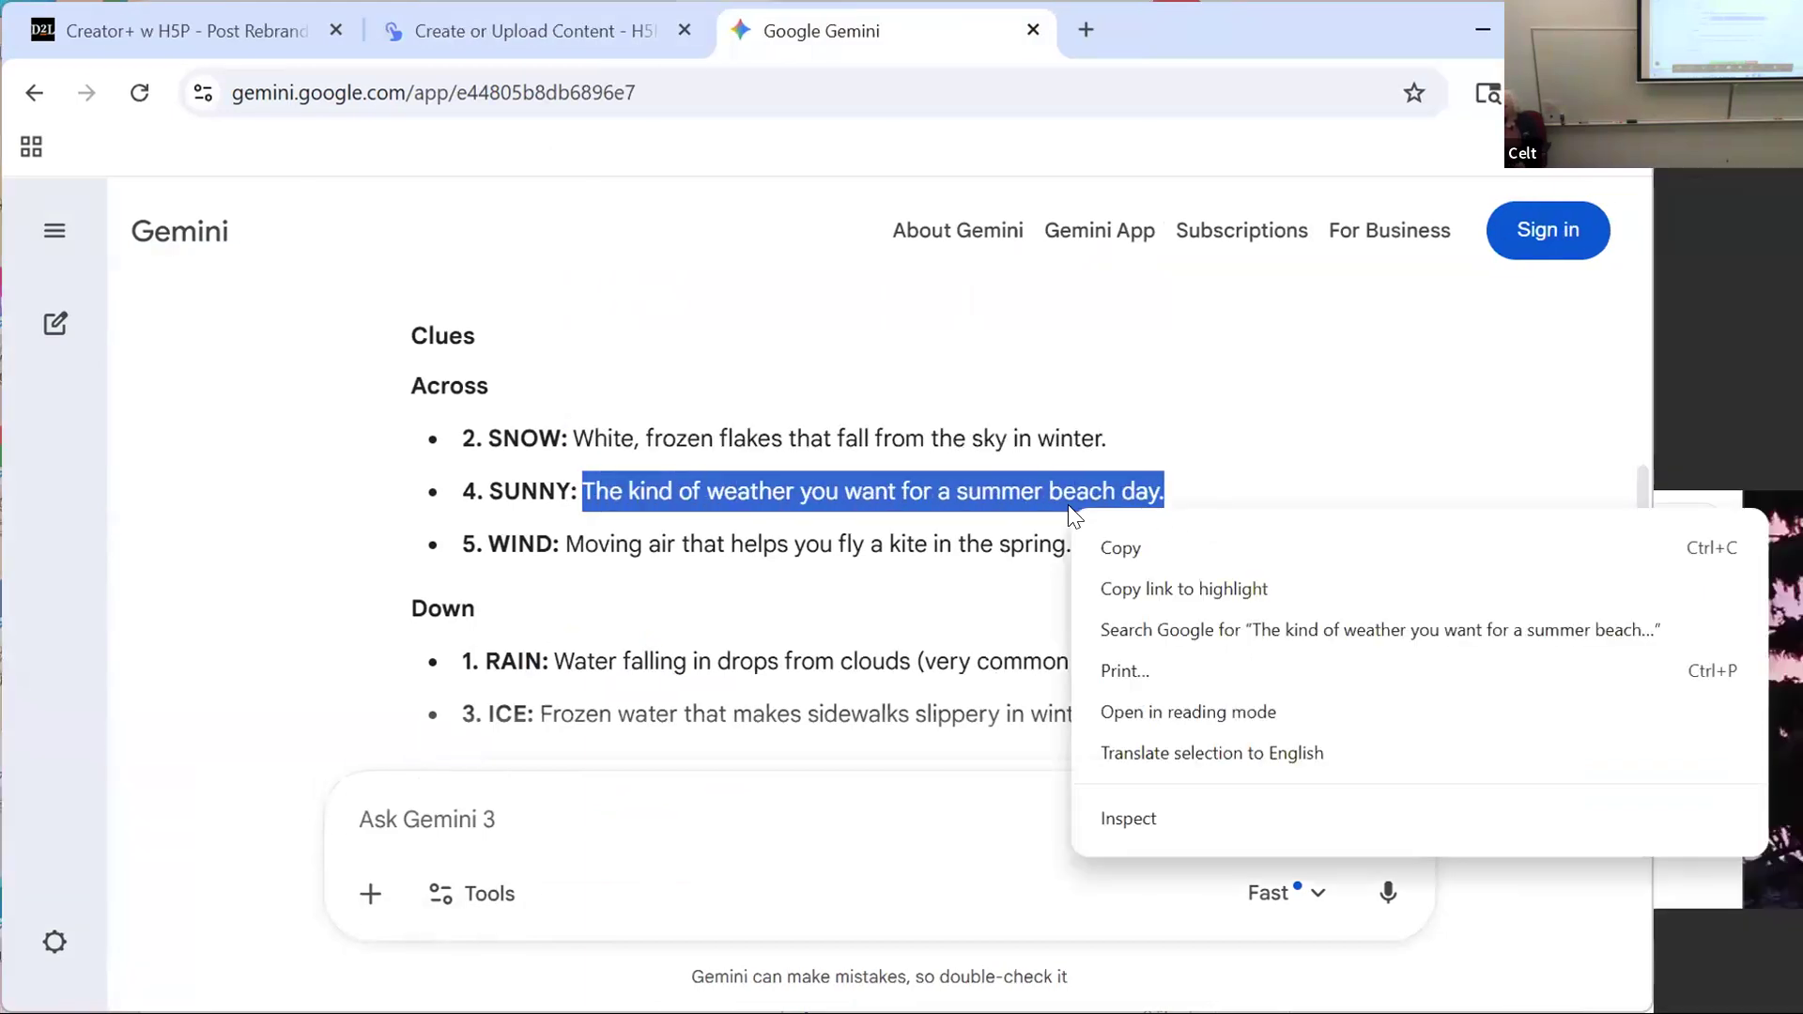
click(1113, 545)
click(522, 18)
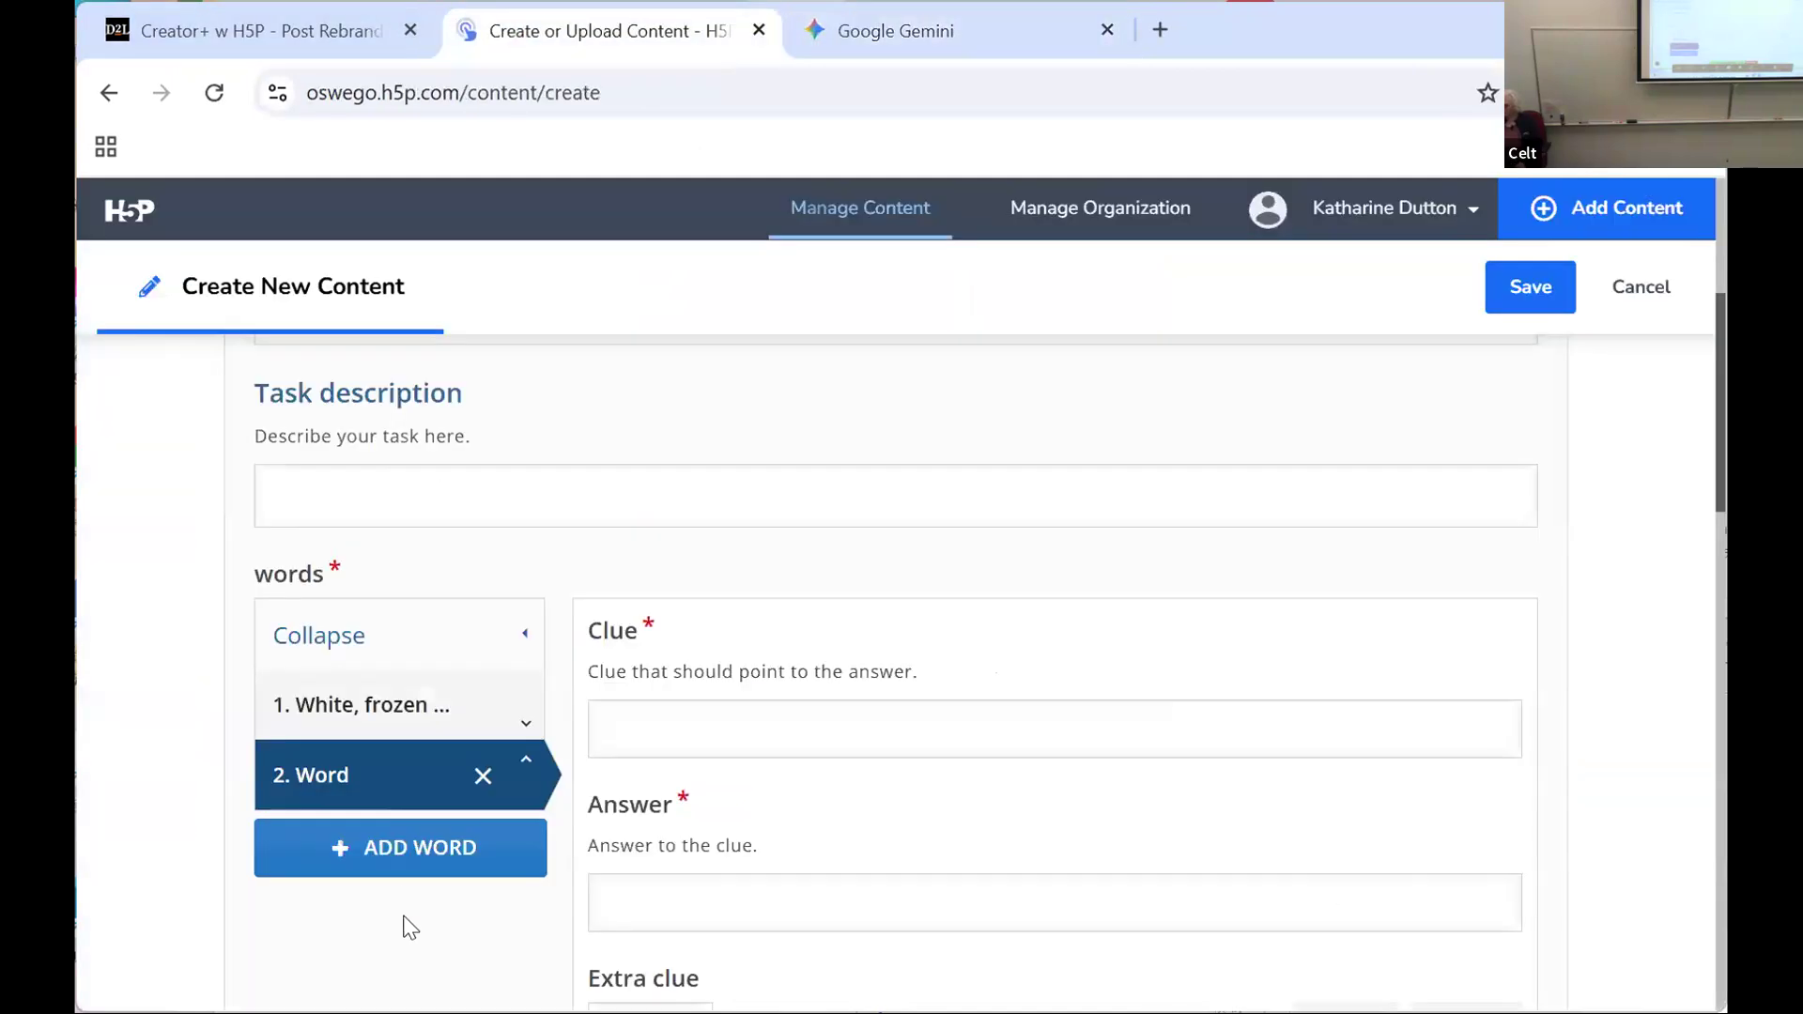
Step: Paste "The kind of weather you want for a summer beach day." as the second word's clue and enter "sunny" as its answer
click(621, 742)
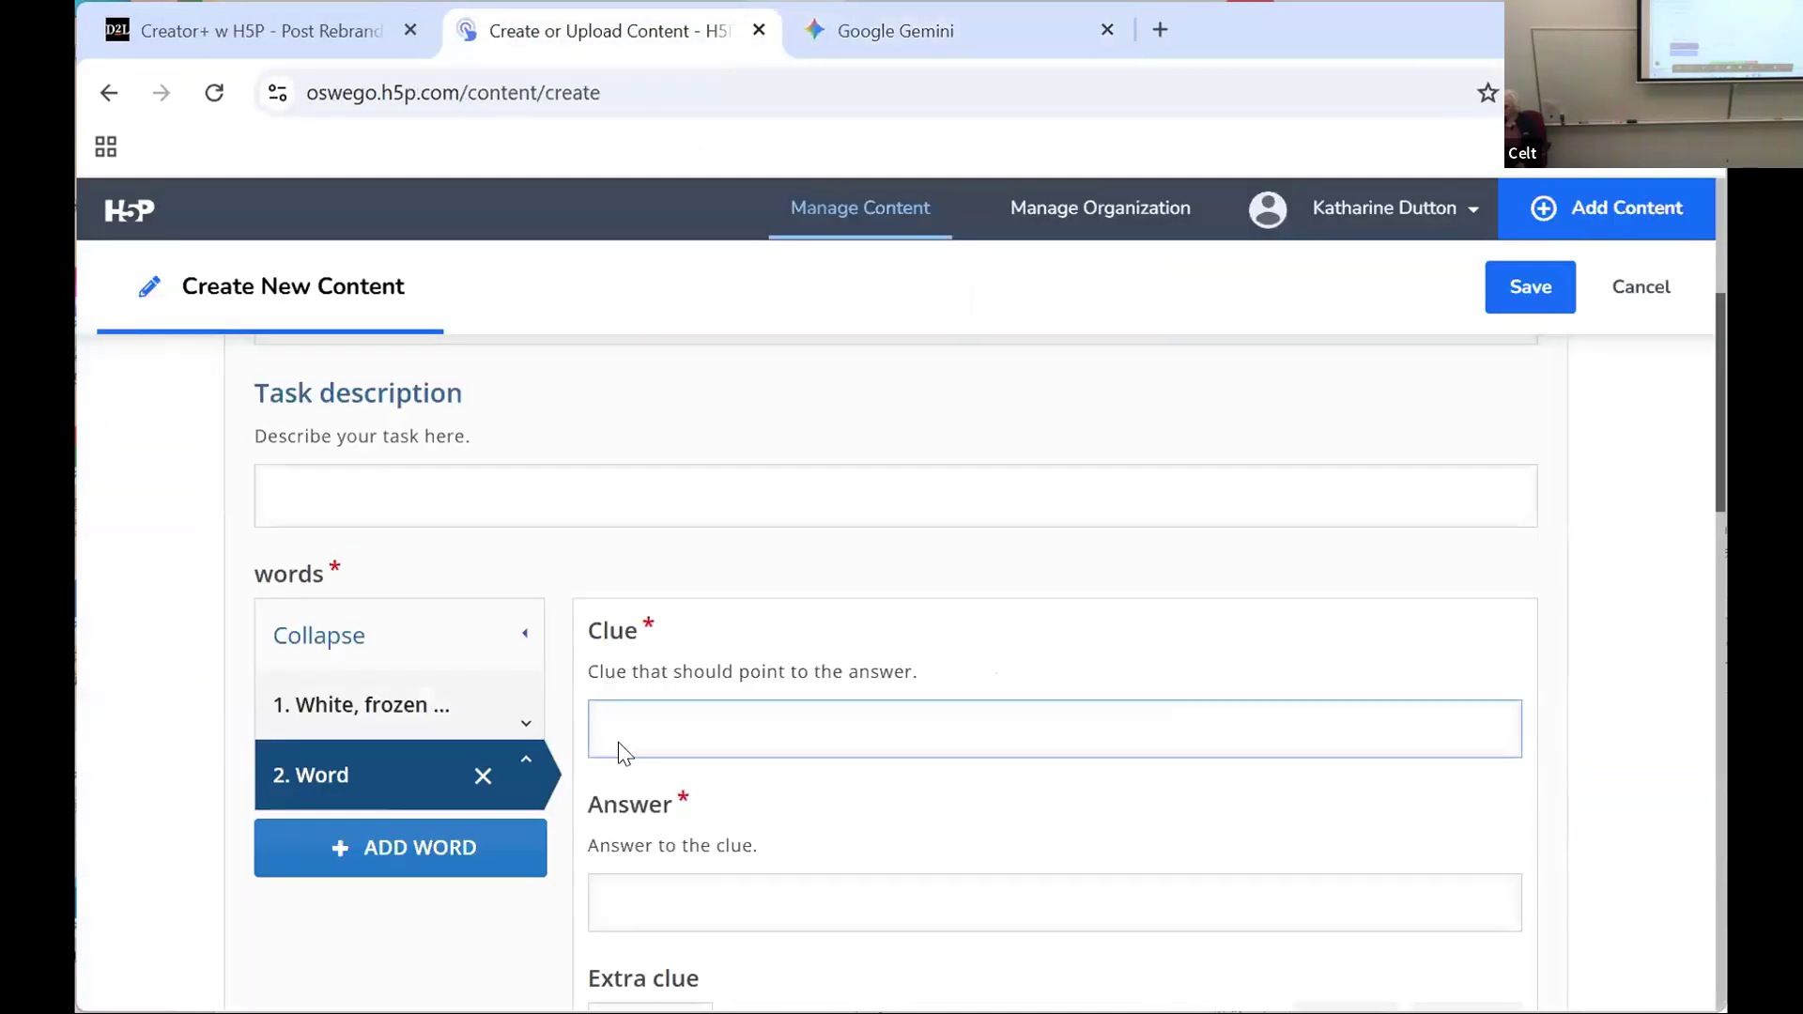
right_click(618, 742)
click(707, 410)
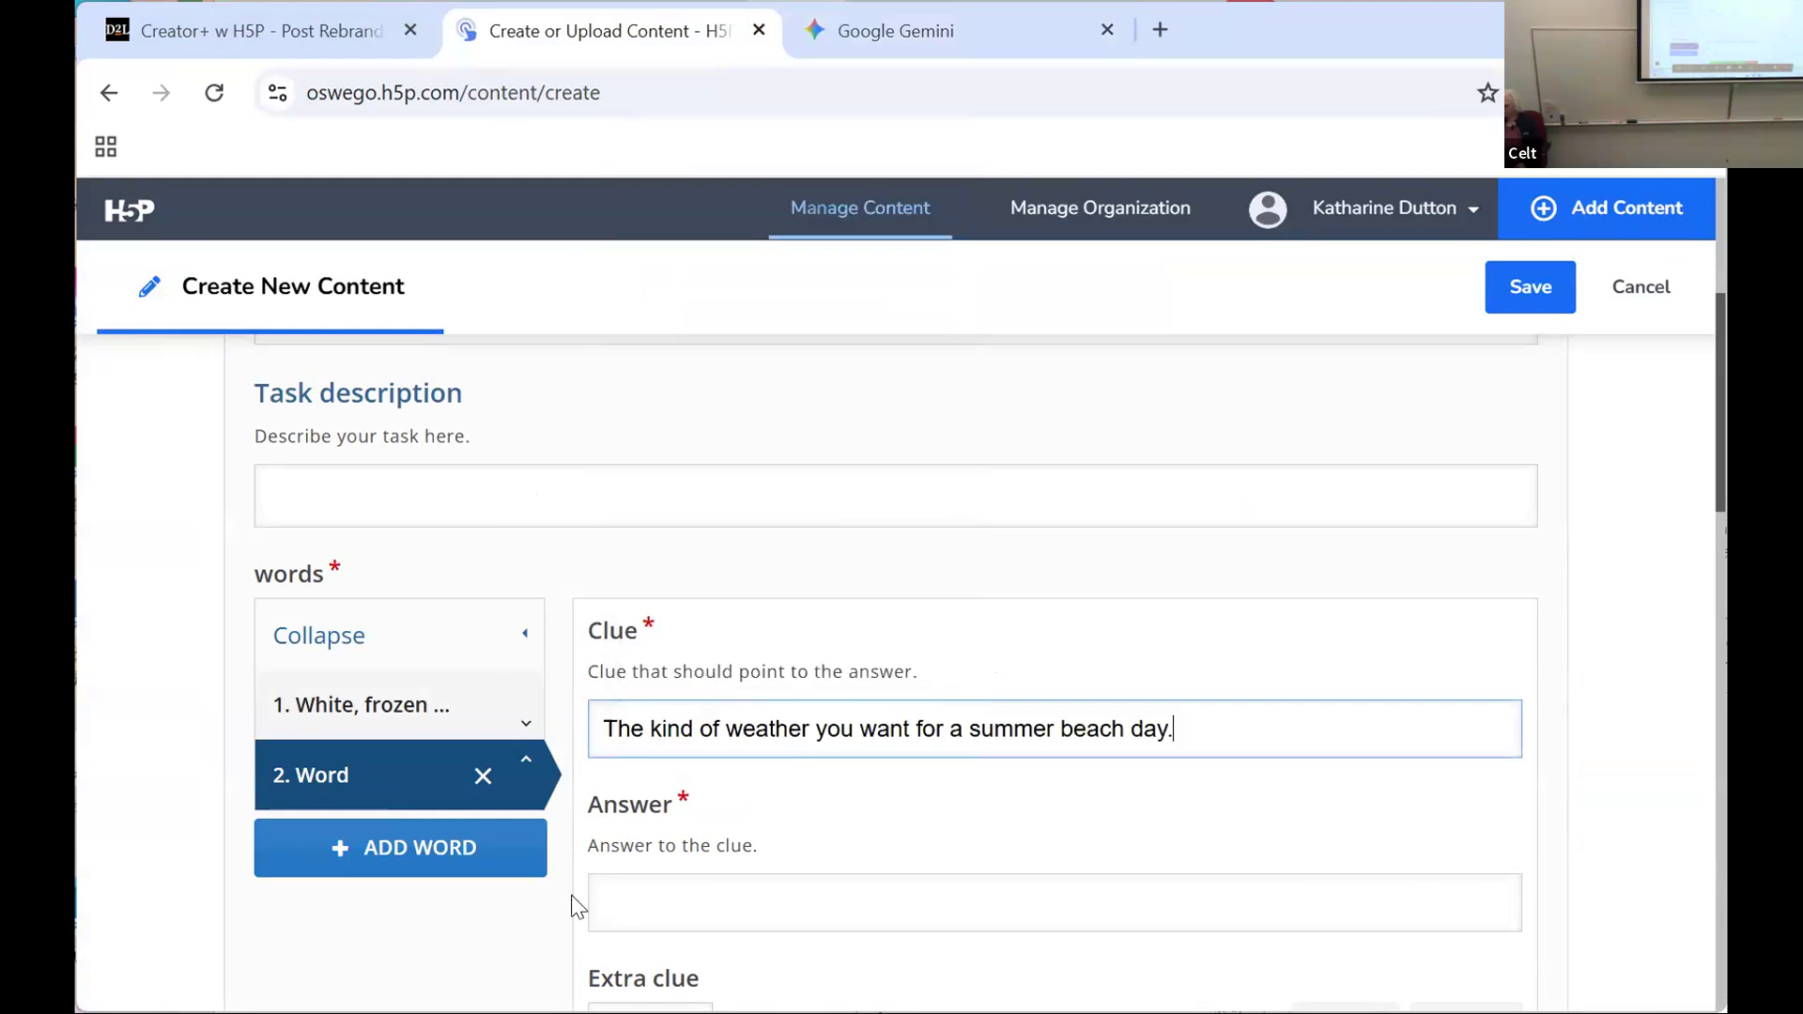
click(909, 32)
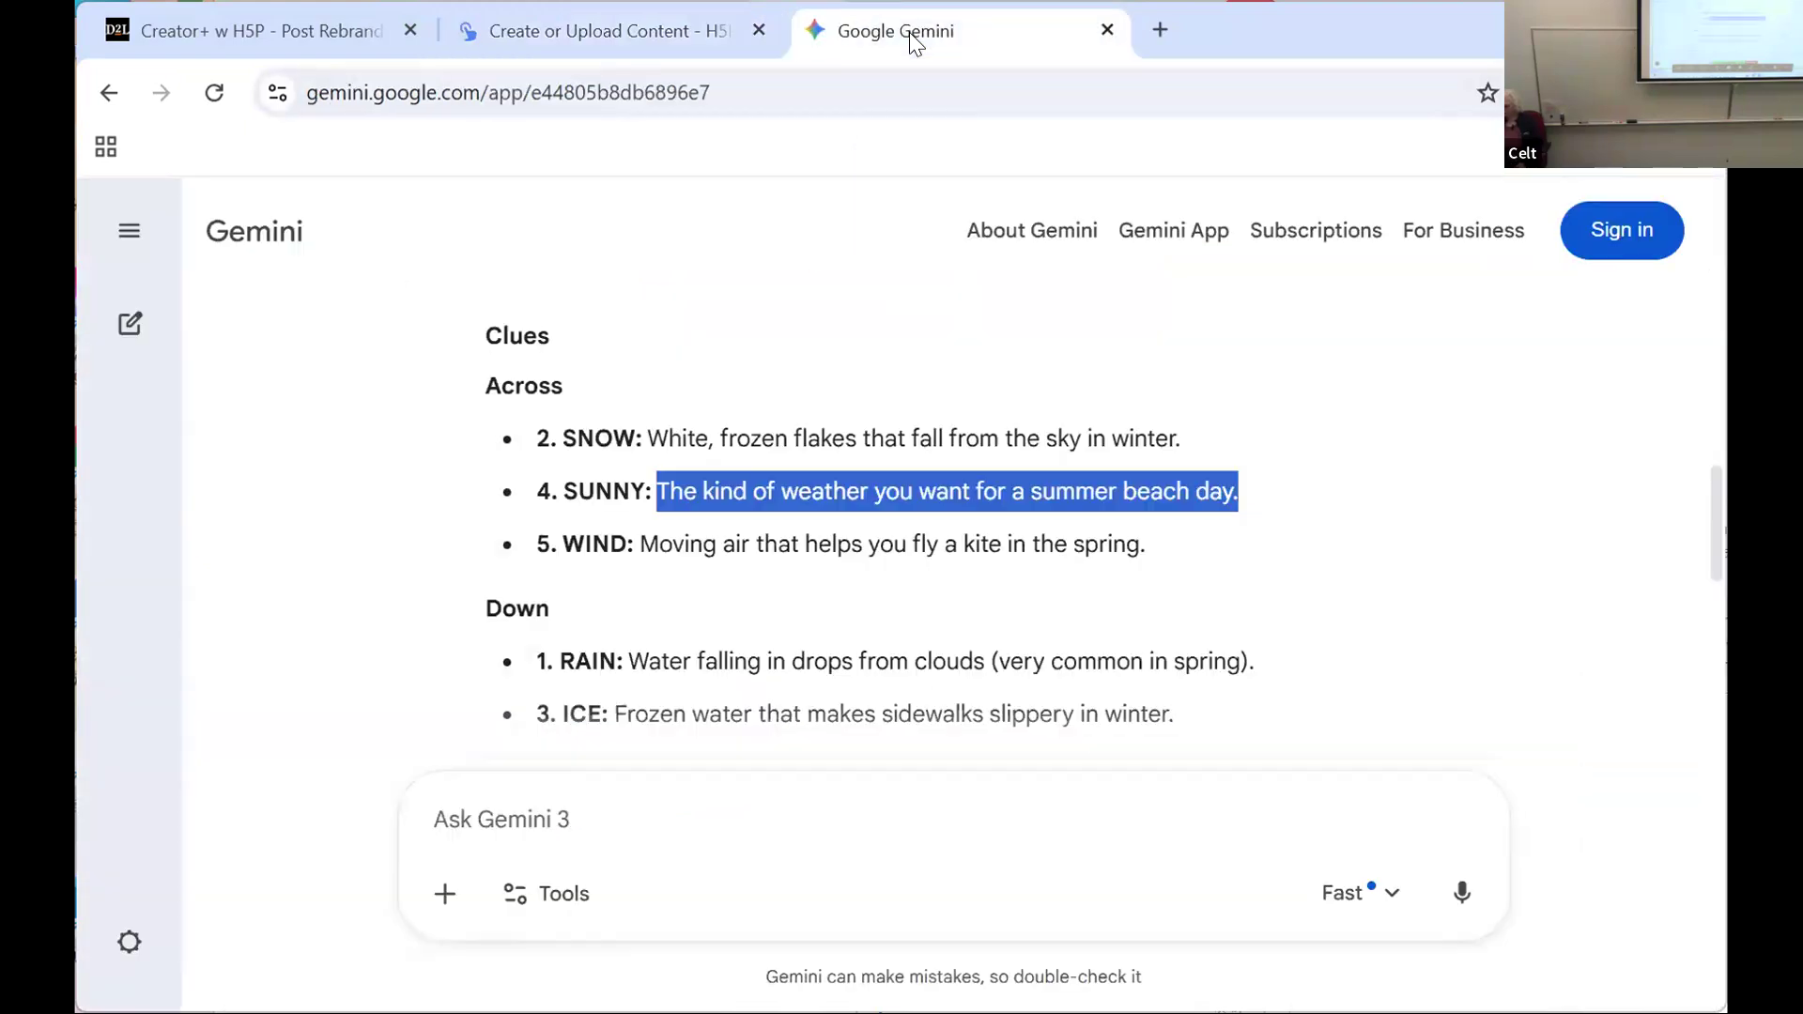
click(552, 33)
click(629, 893)
text(sunny)
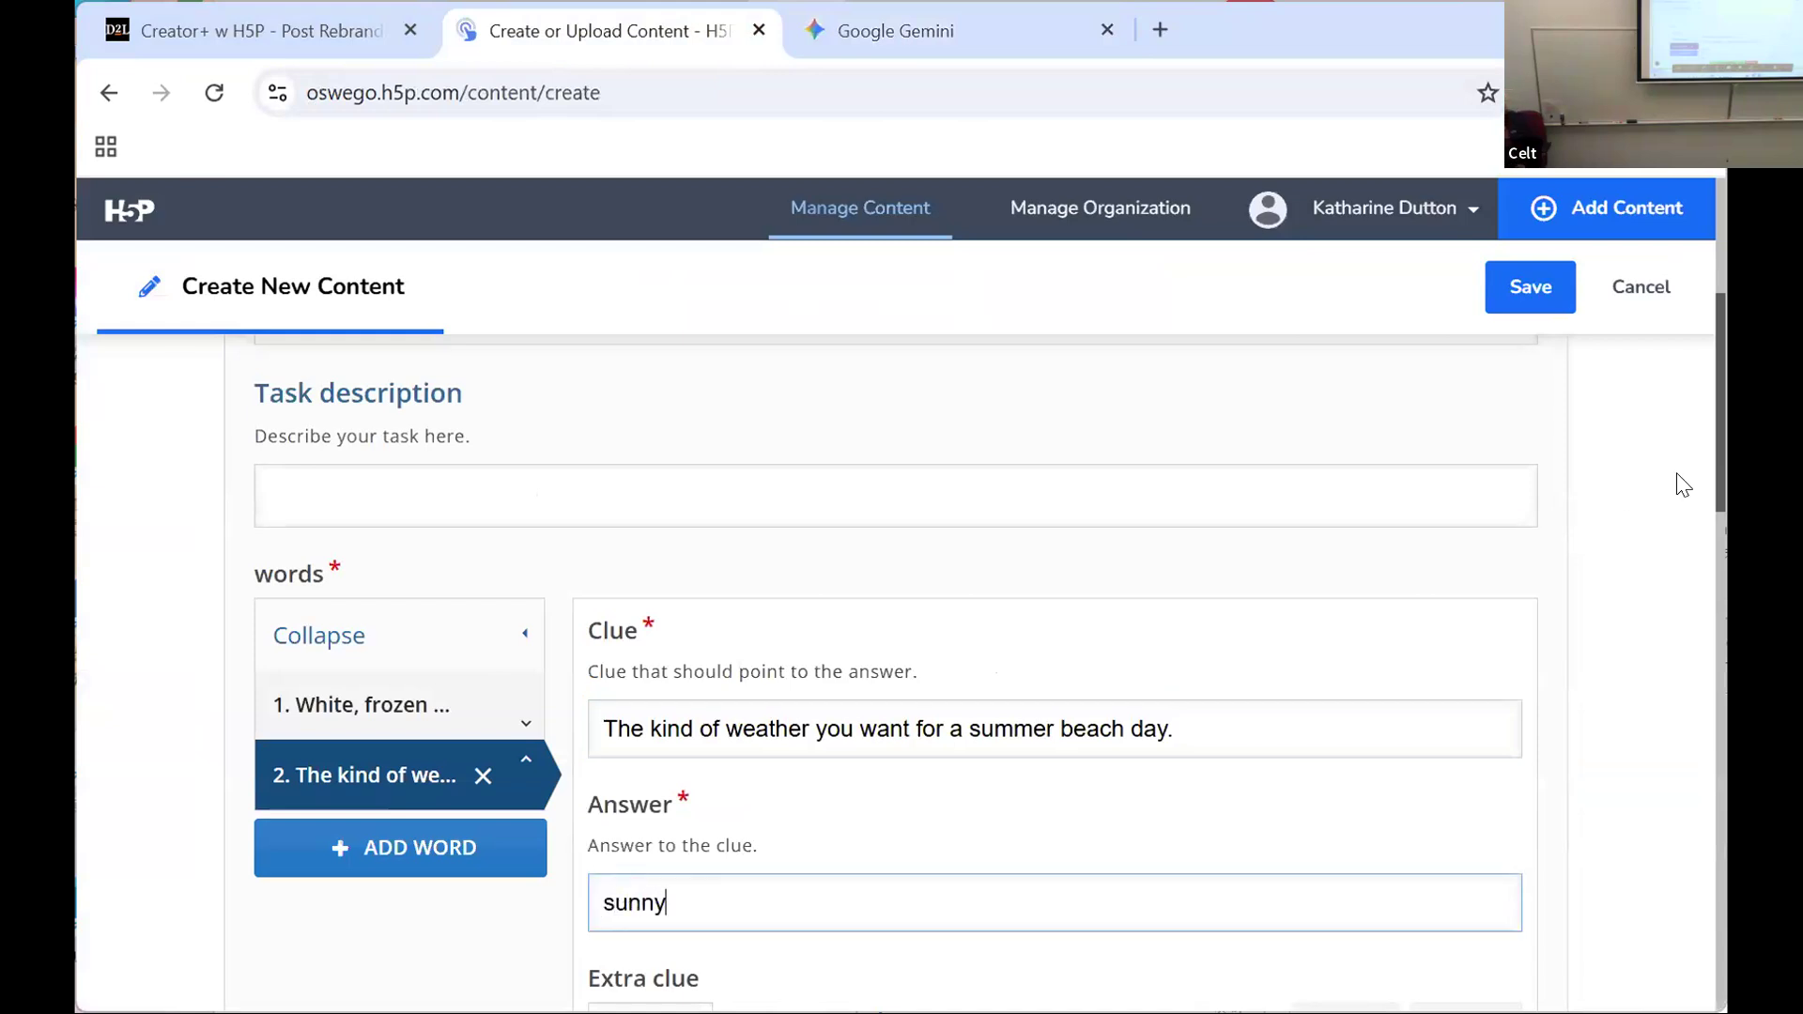
Step: Add a third word to the crossword, copy the WIND clue text from Gemini, and return to the H5P form
click(366, 847)
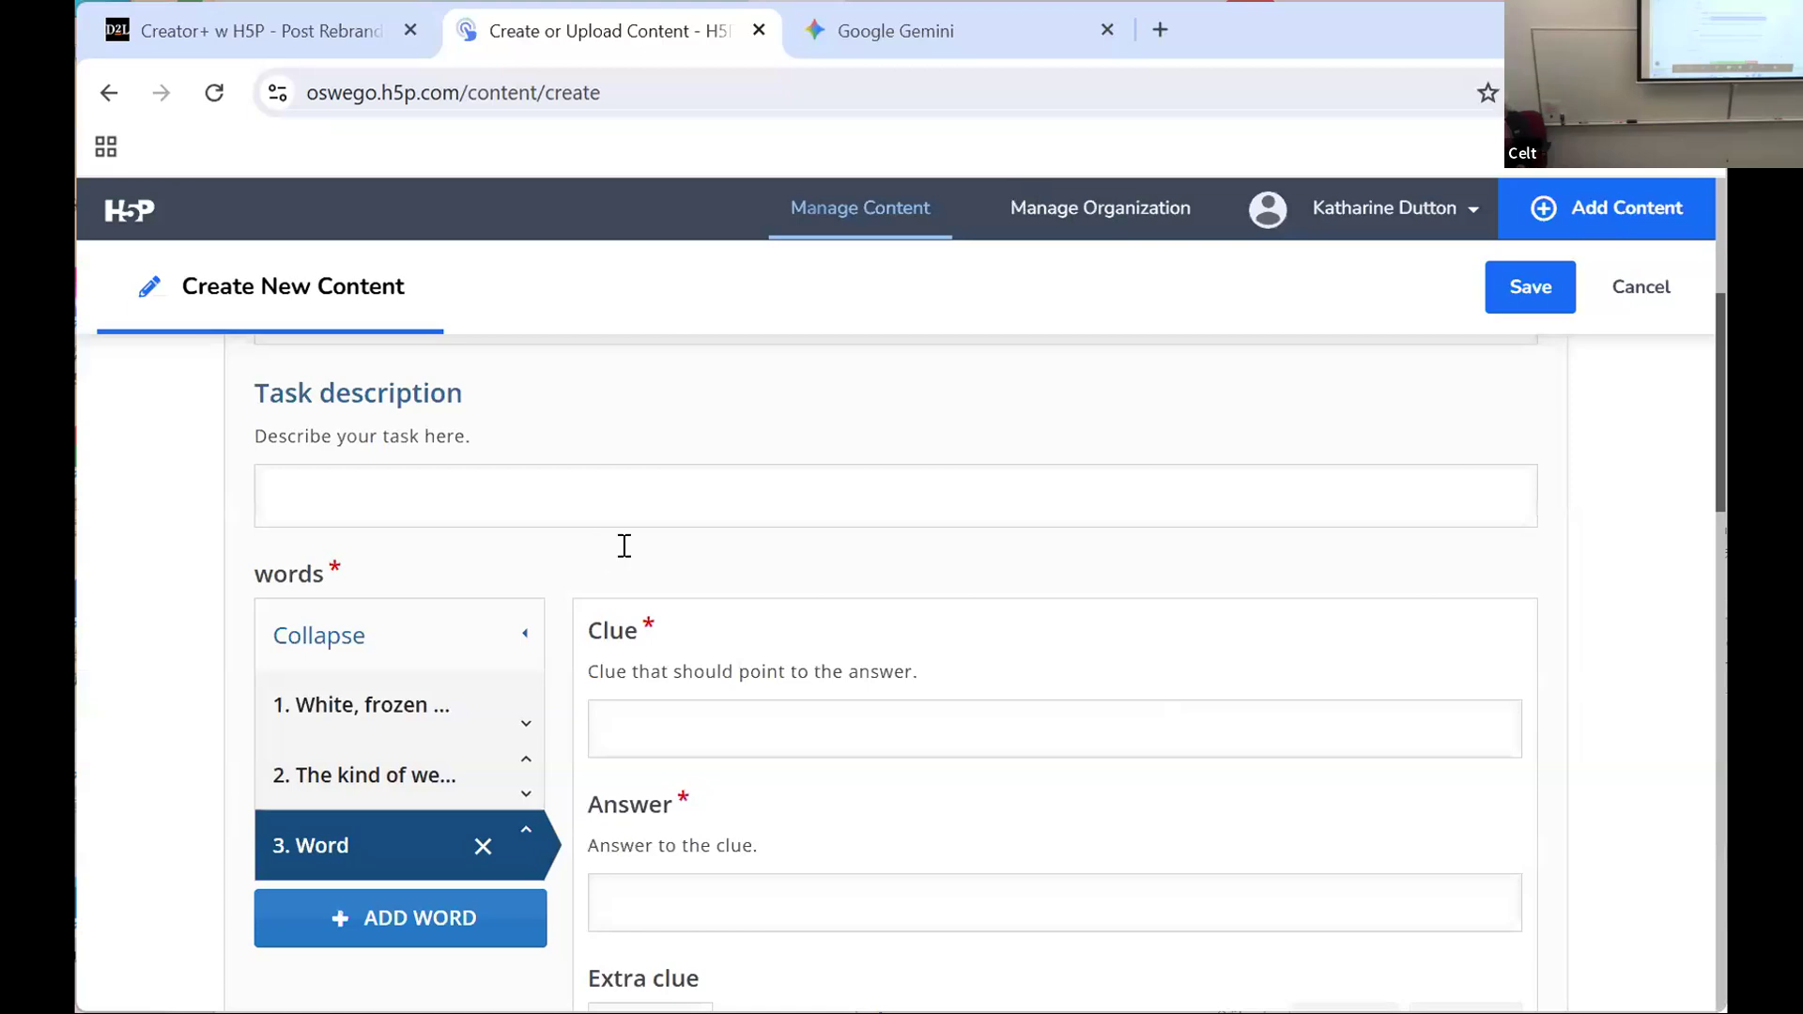
key(ctrl+Tab)
drag(640, 544, 1211, 547)
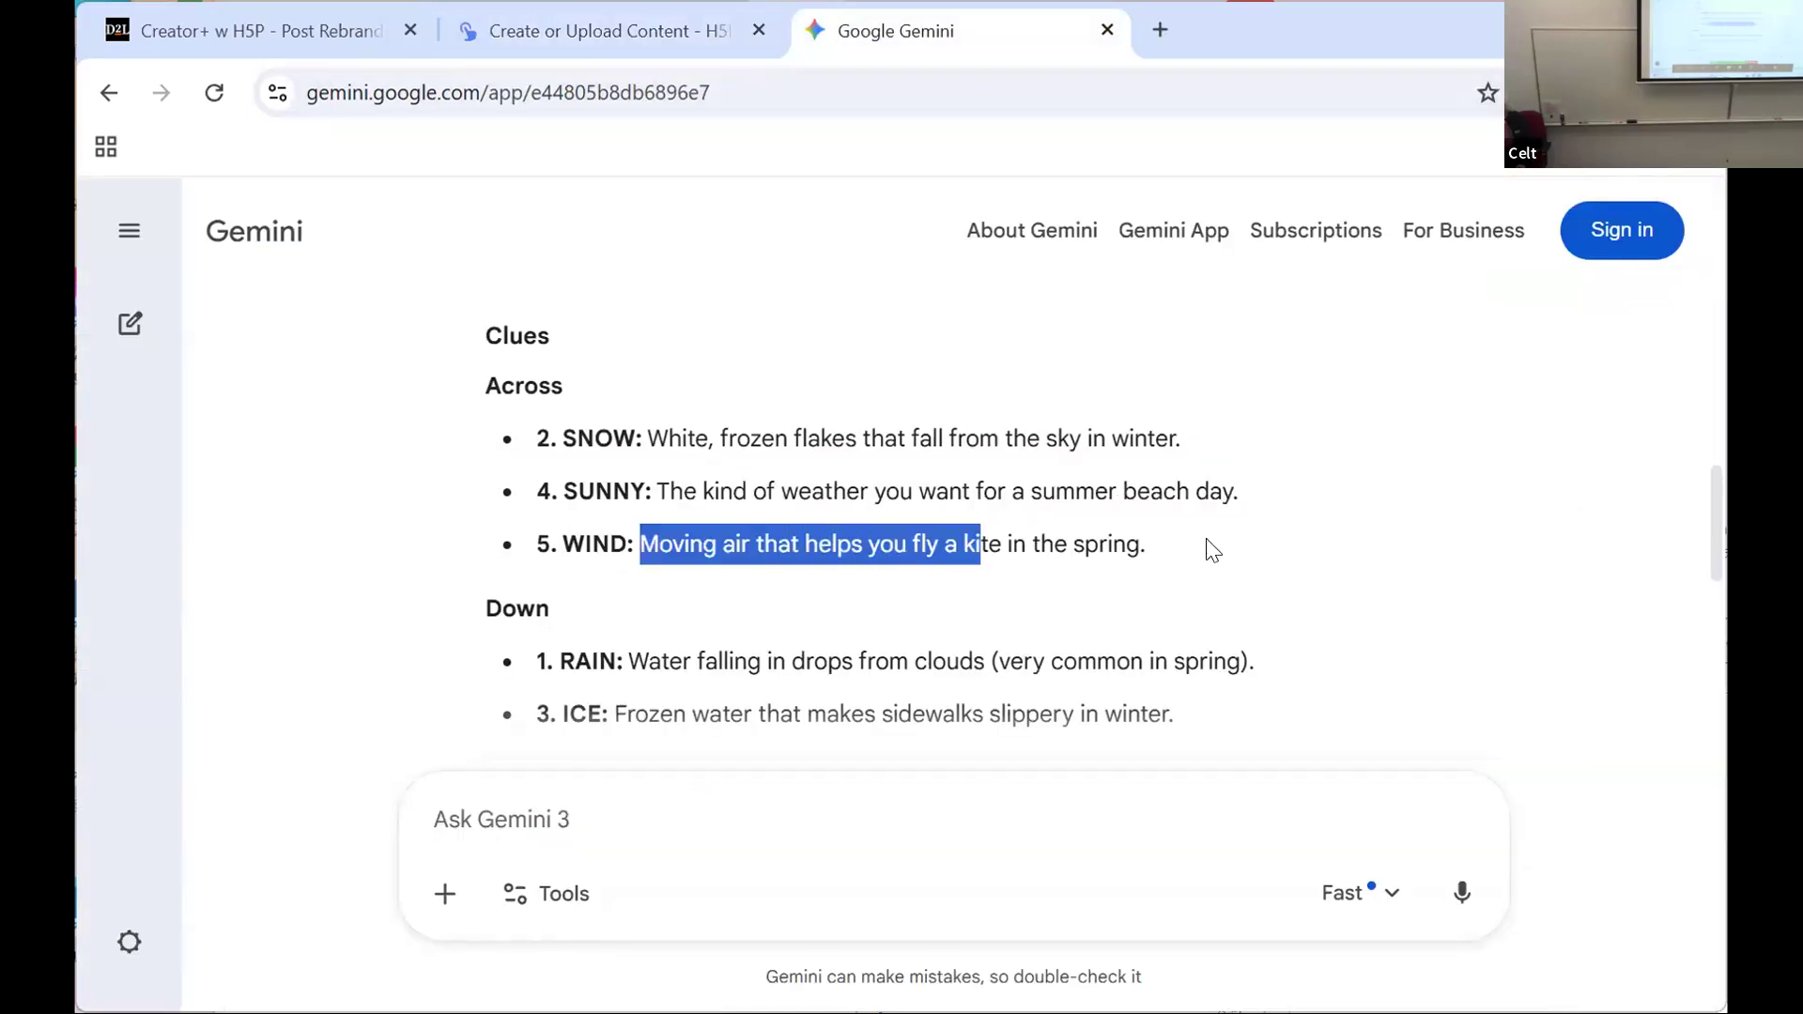
right_click(1046, 540)
click(1097, 577)
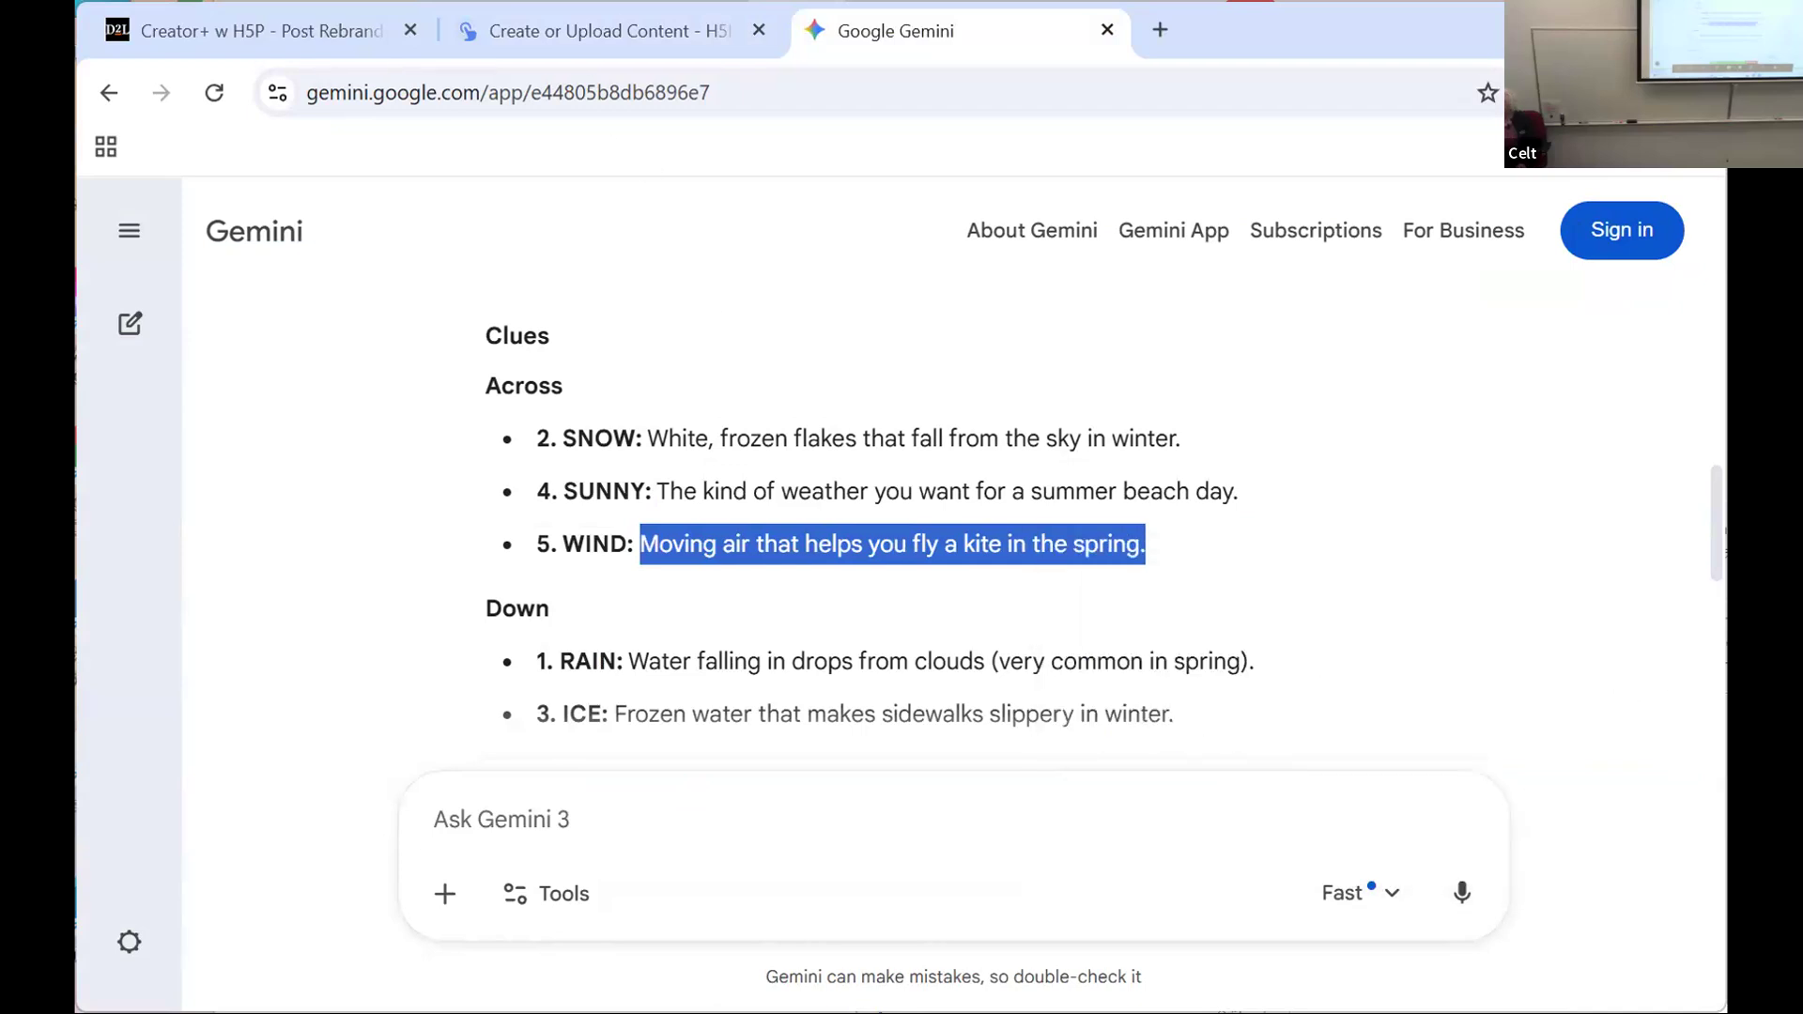
click(571, 30)
Step: Paste the WIND clue into the third word's Clue field and enter "wind" as its answer
click(631, 729)
right_click(633, 730)
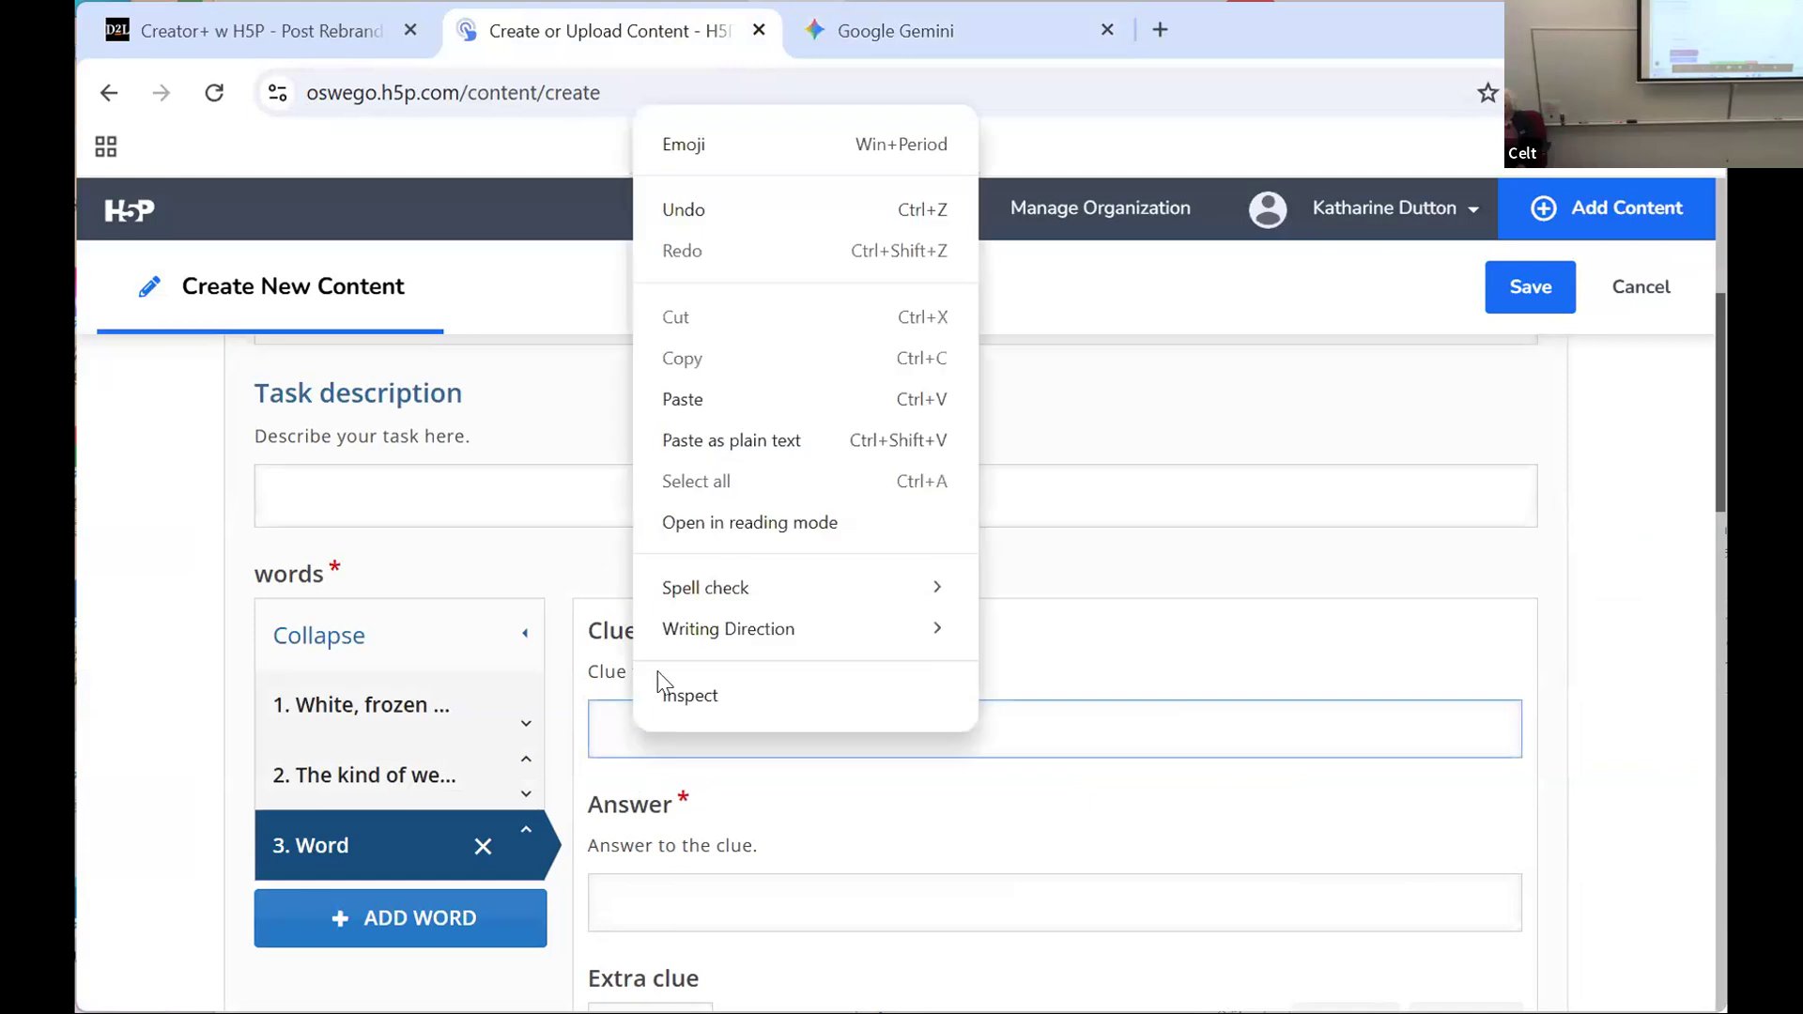
click(693, 399)
click(627, 913)
text(wind)
Step: Add a fourth word, copy the RAIN clue from Gemini without its final period, and return to the H5P form
click(348, 915)
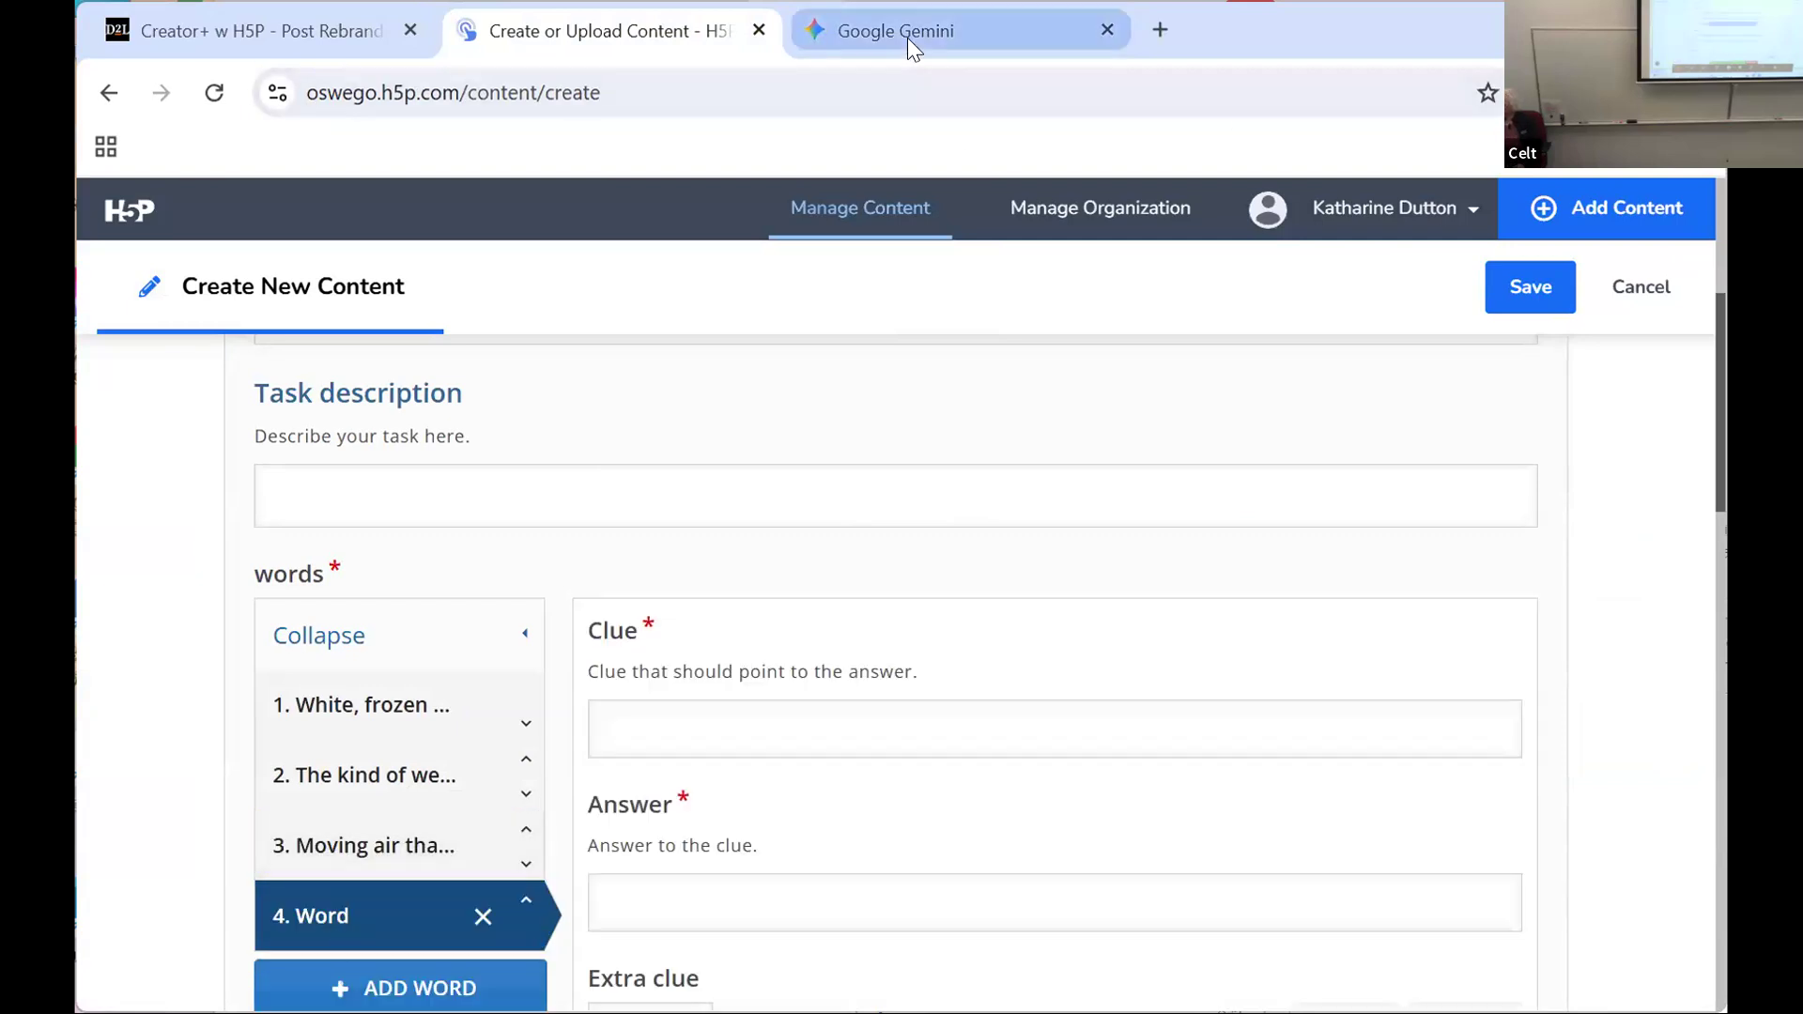
click(907, 37)
drag(624, 663, 1259, 673)
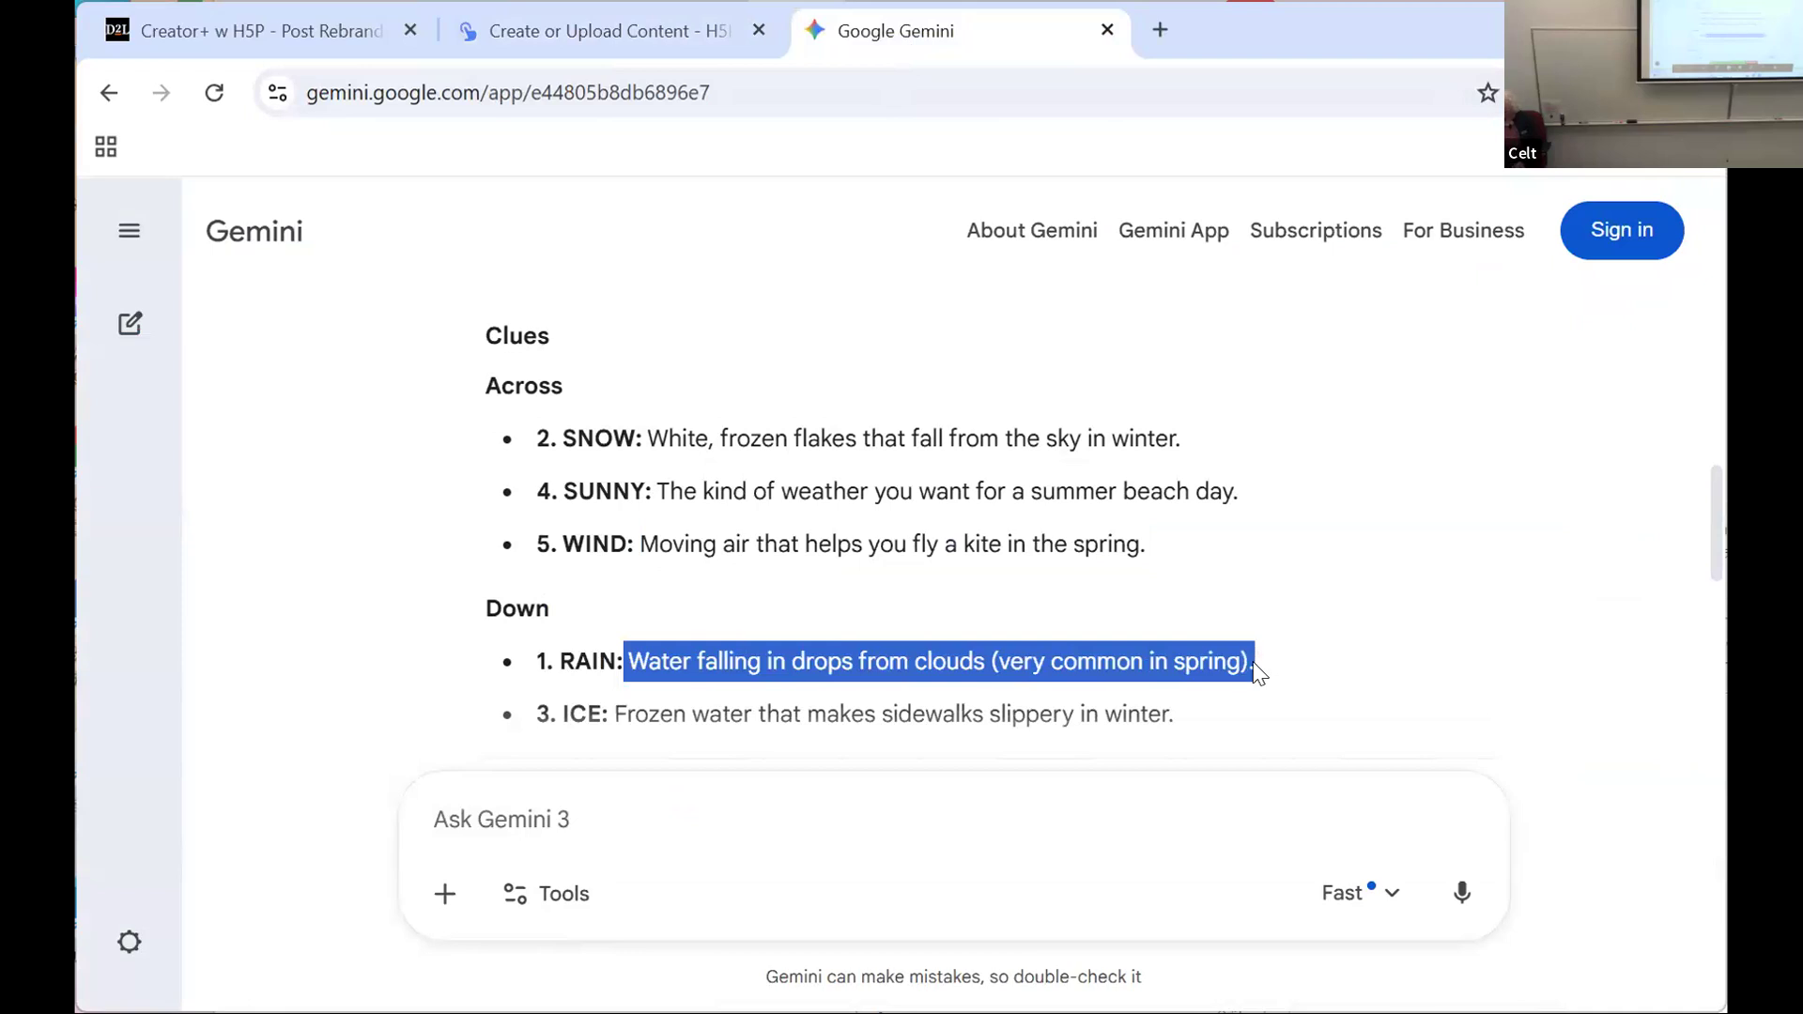
click(1167, 633)
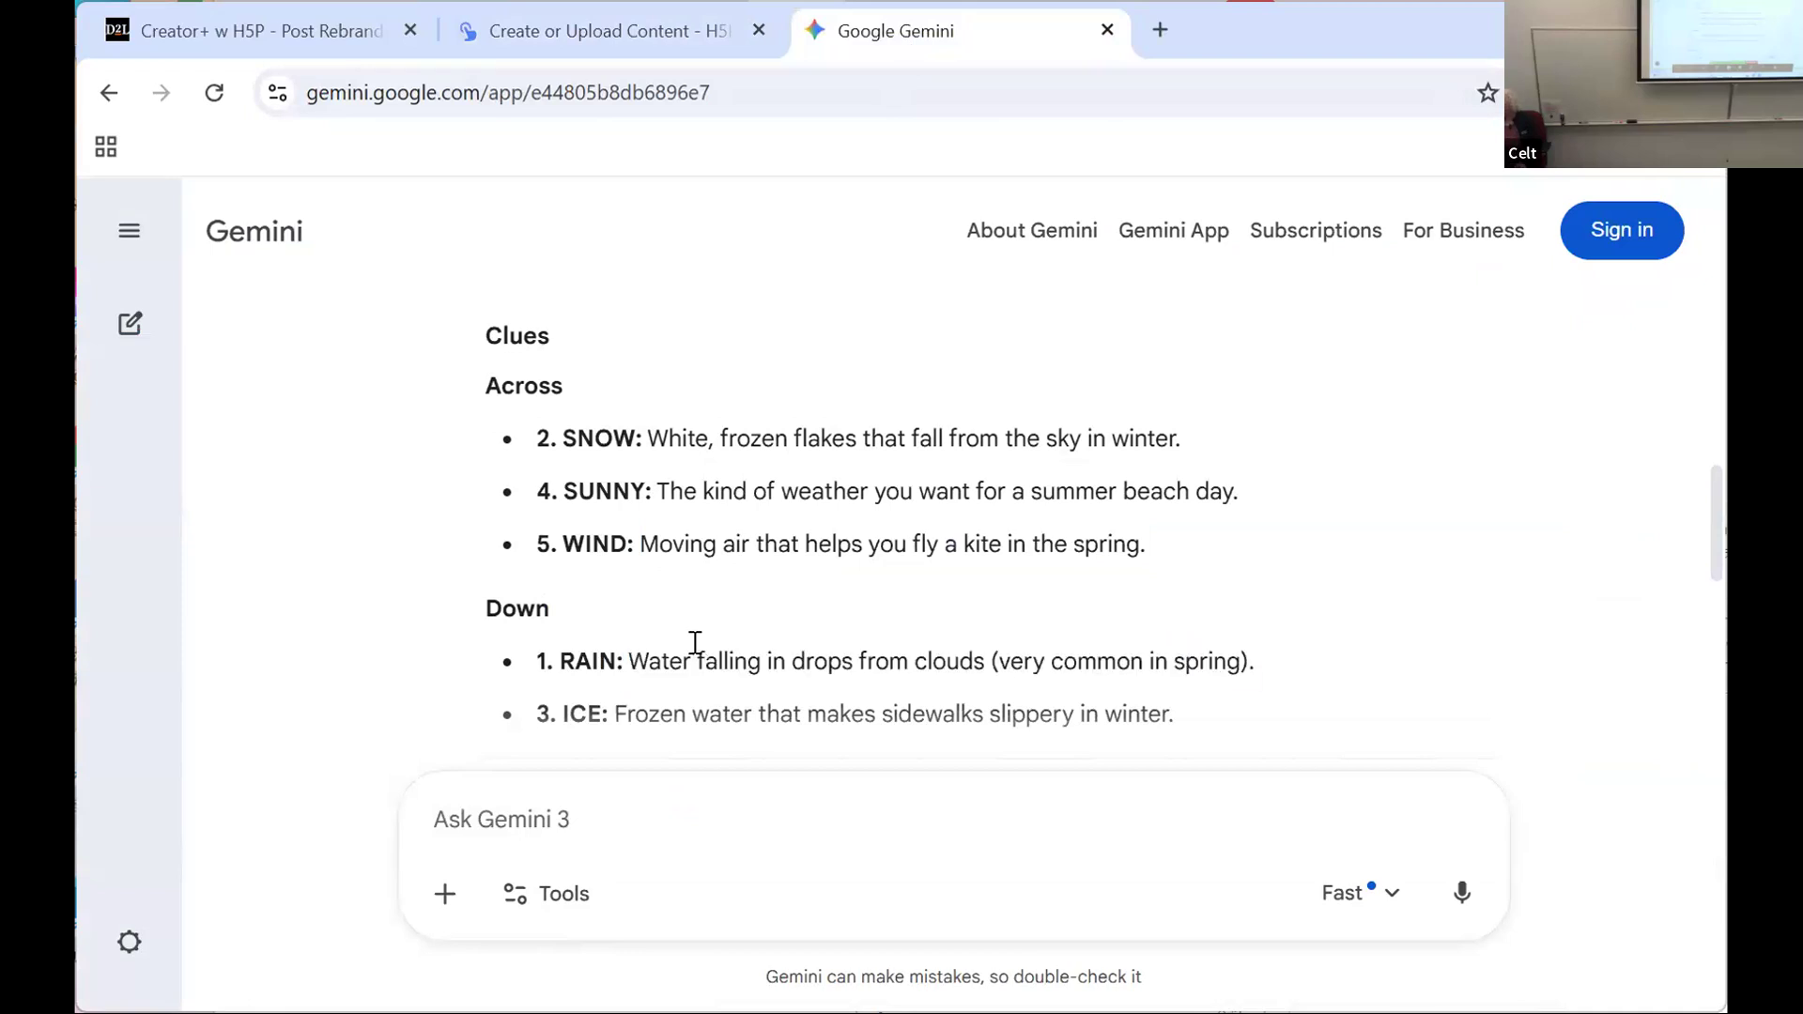
drag(627, 661, 1274, 675)
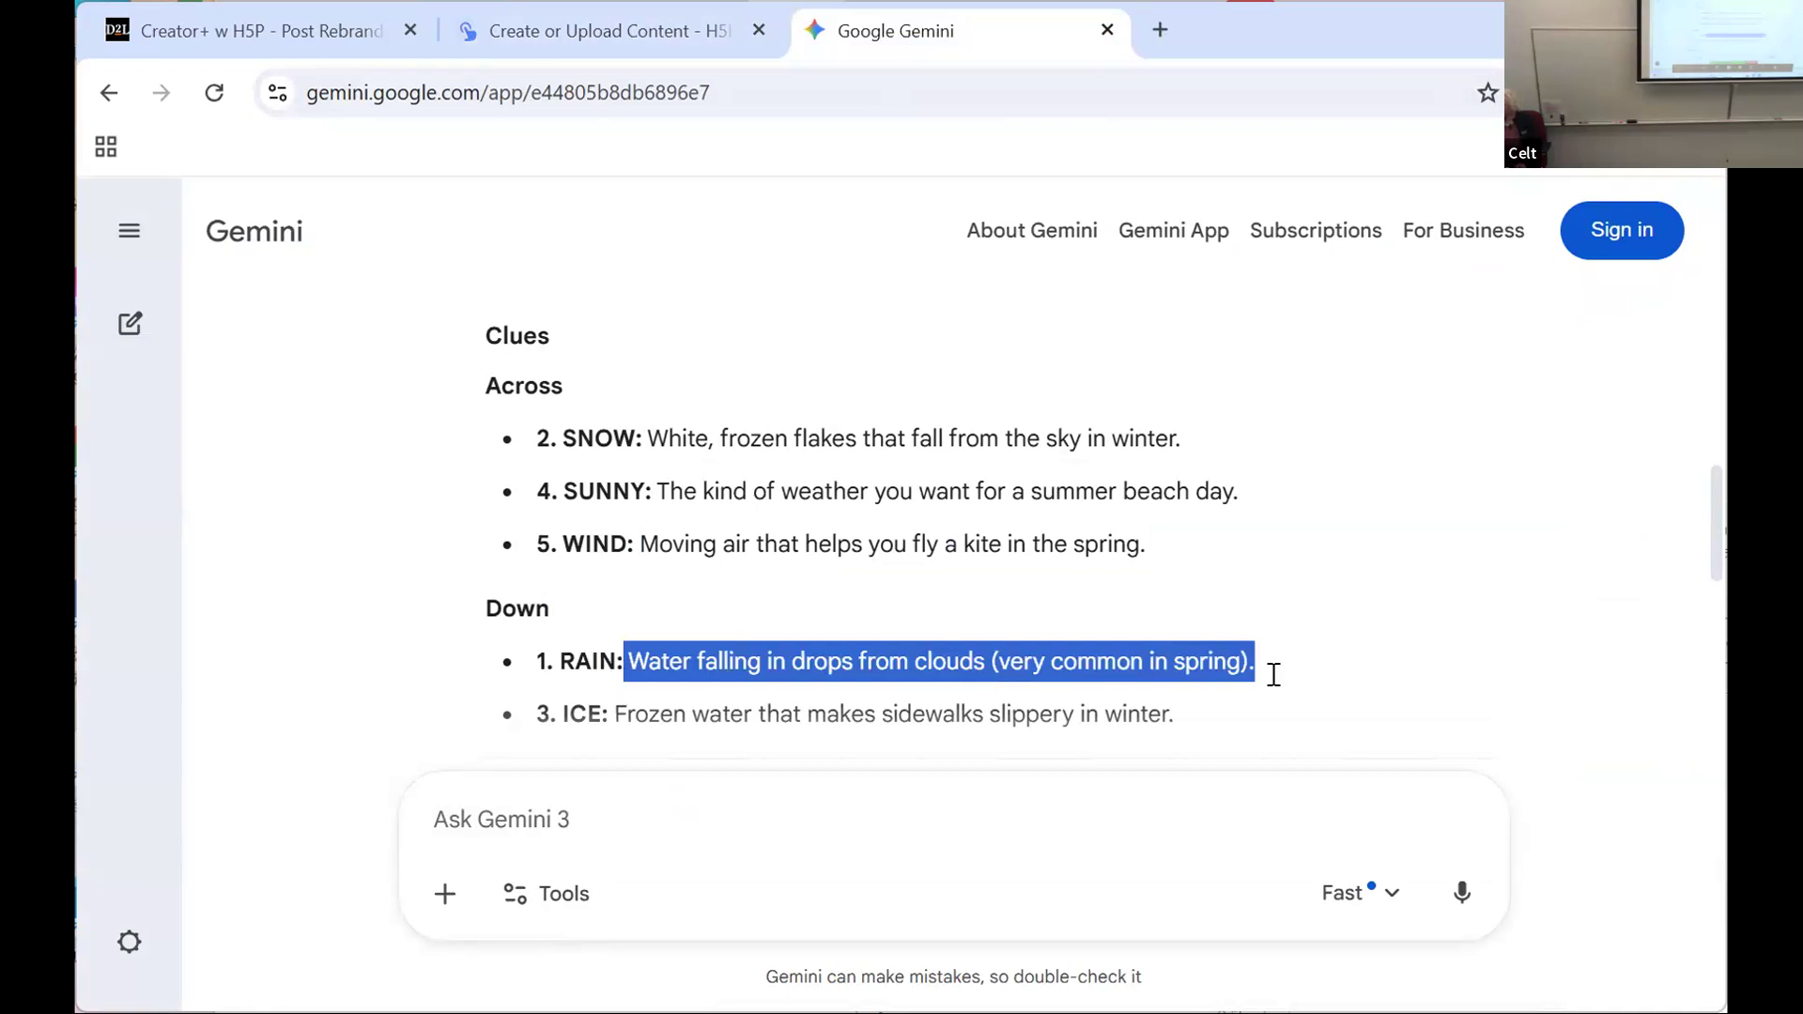
right_click(999, 663)
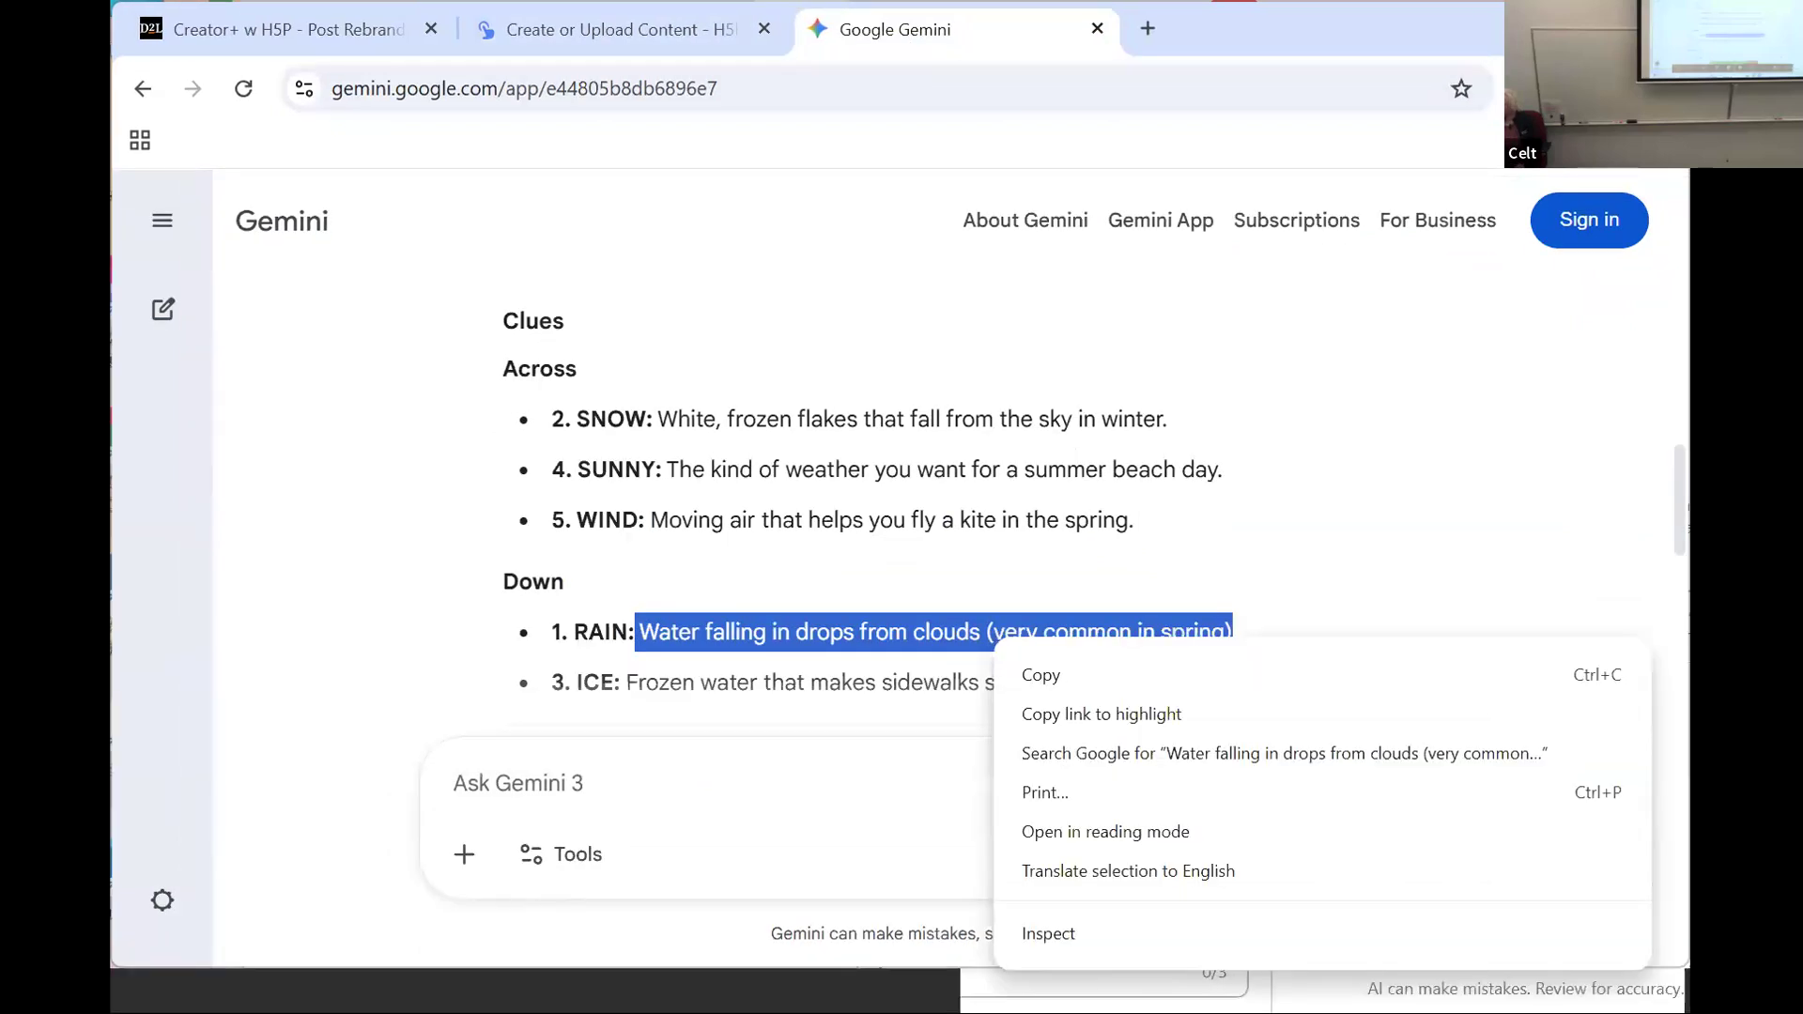
click(1041, 675)
click(619, 29)
Step: Paste "Water falling in drops from clouds (very common in spring)" as the fourth word's clue and enter "rain" as its answer
click(637, 701)
right_click(638, 700)
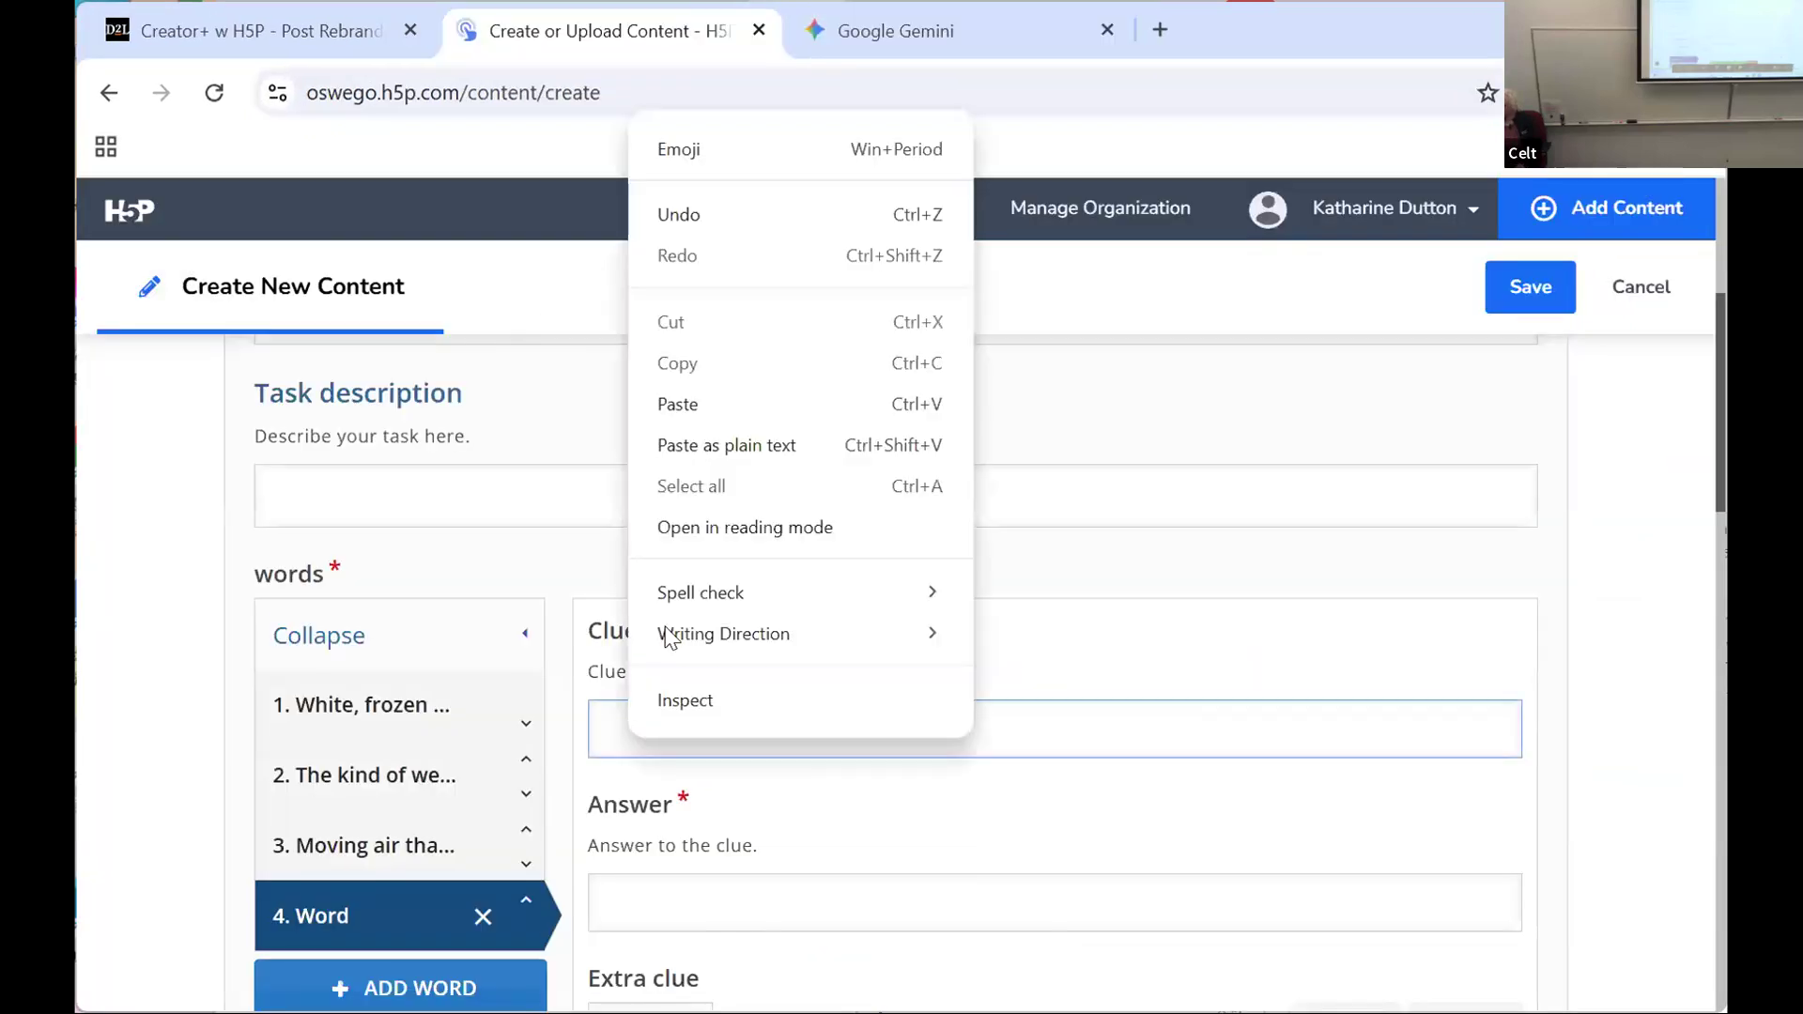
click(678, 406)
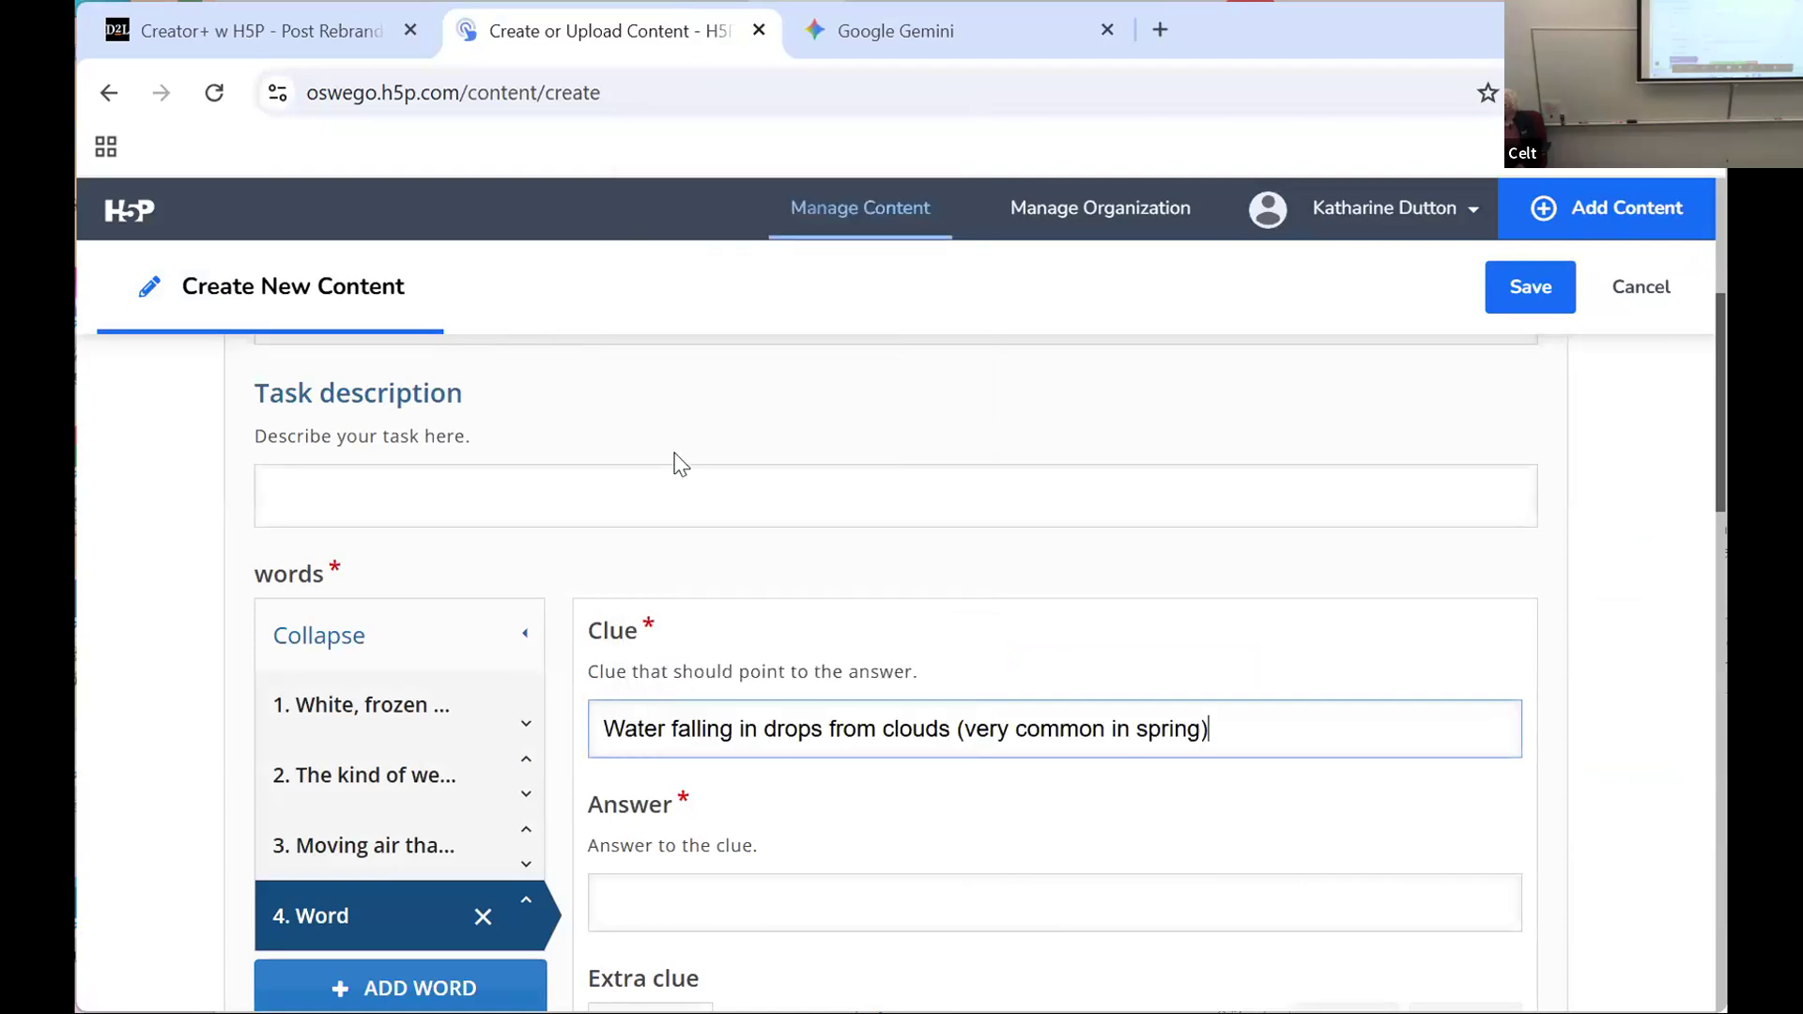
click(637, 894)
text(rain)
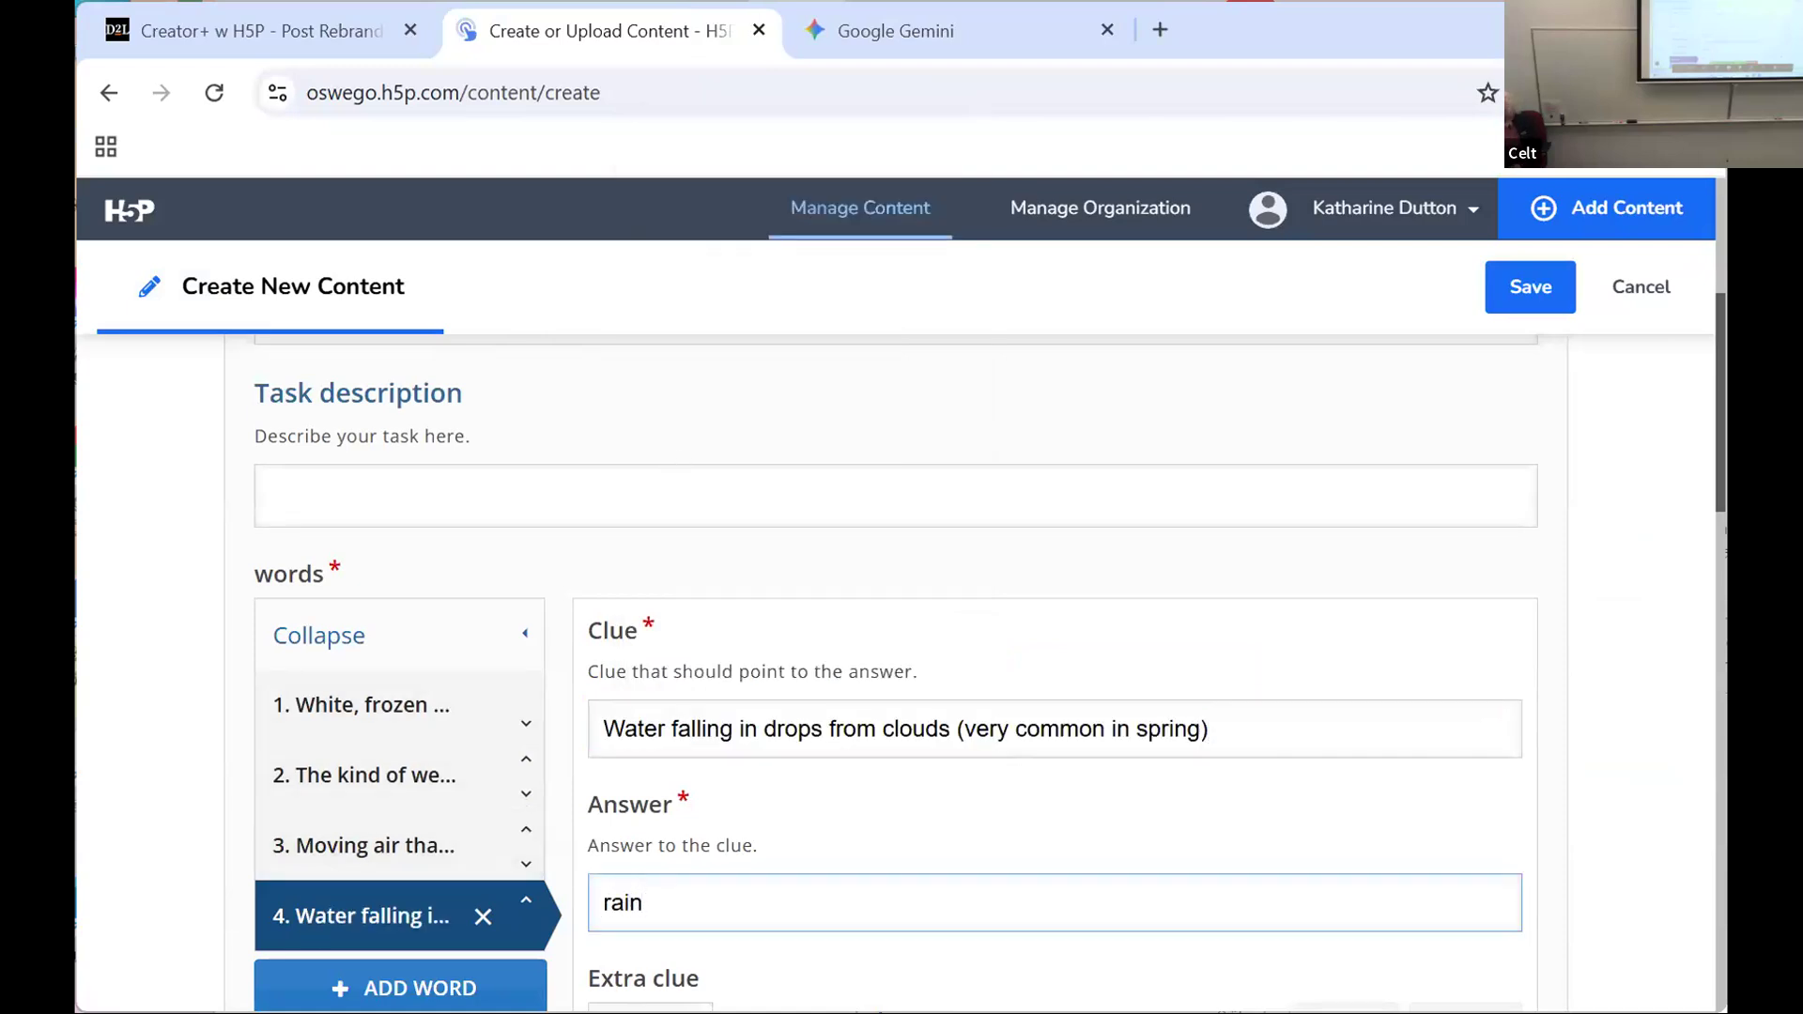
Step: Add a fifth word, copy the ICE clue text from Gemini, and return to the H5P crossword form
scroll(504, 636, down, 3)
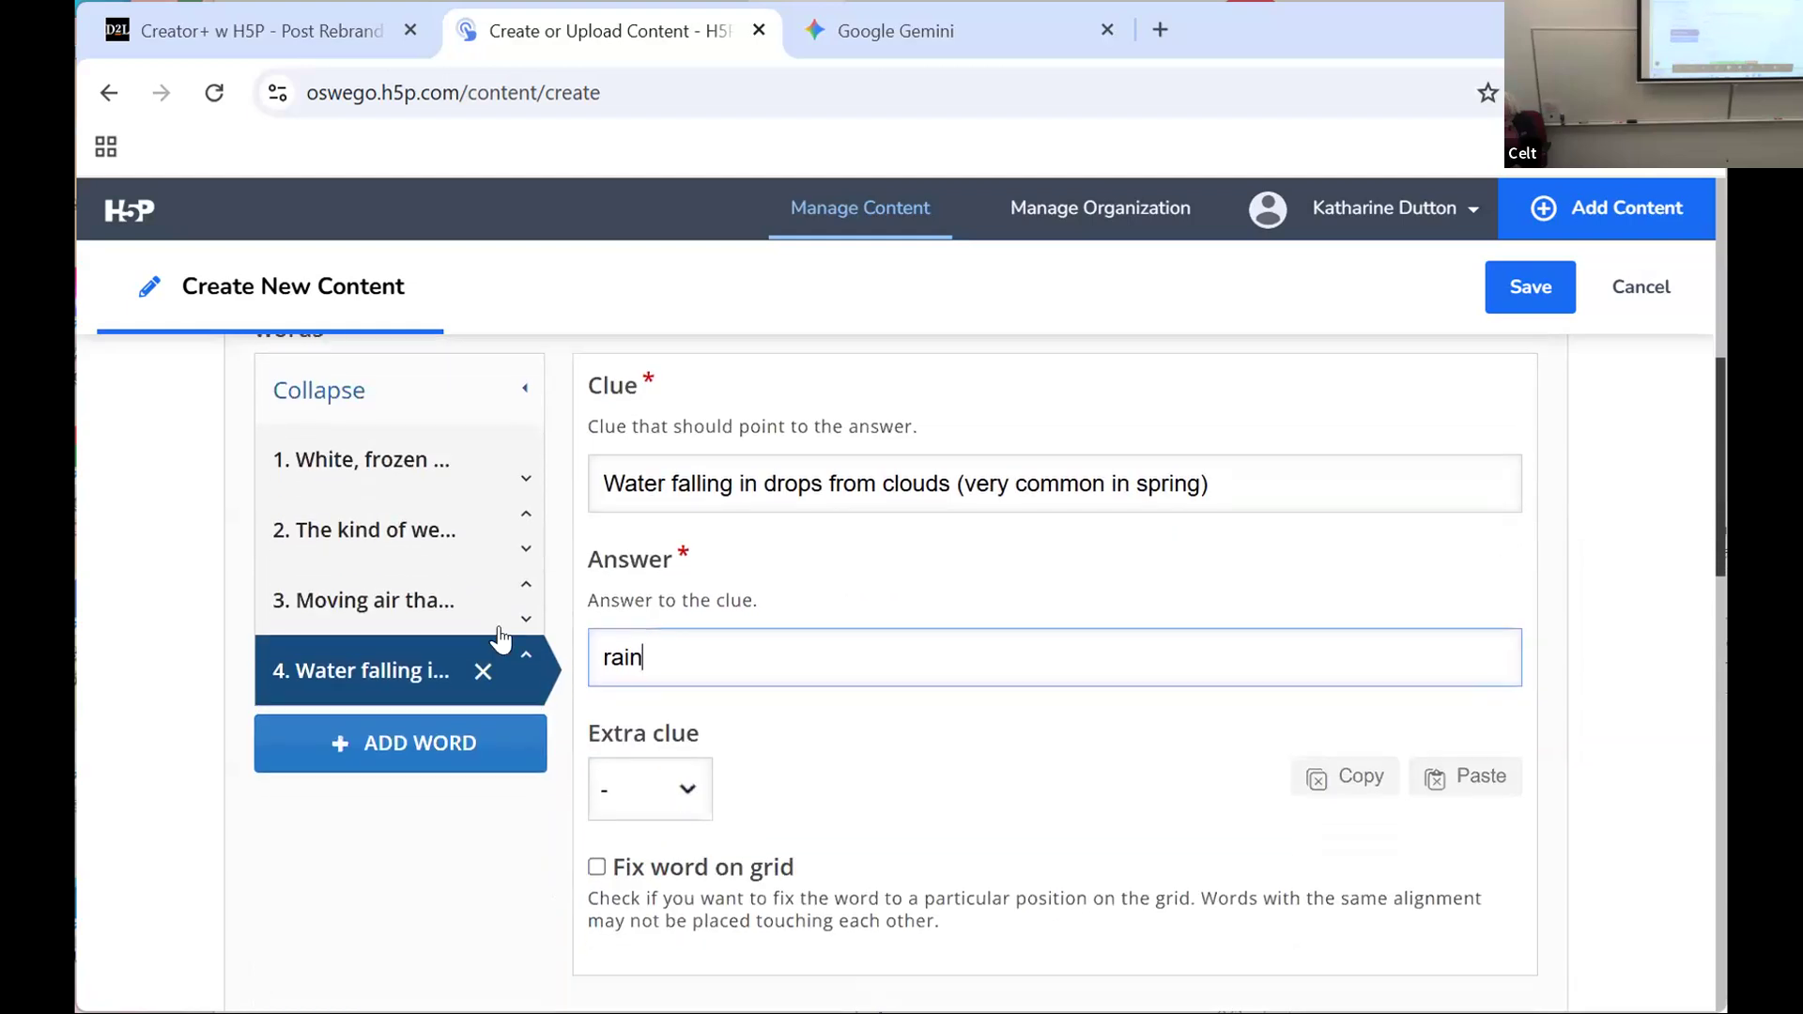
click(341, 701)
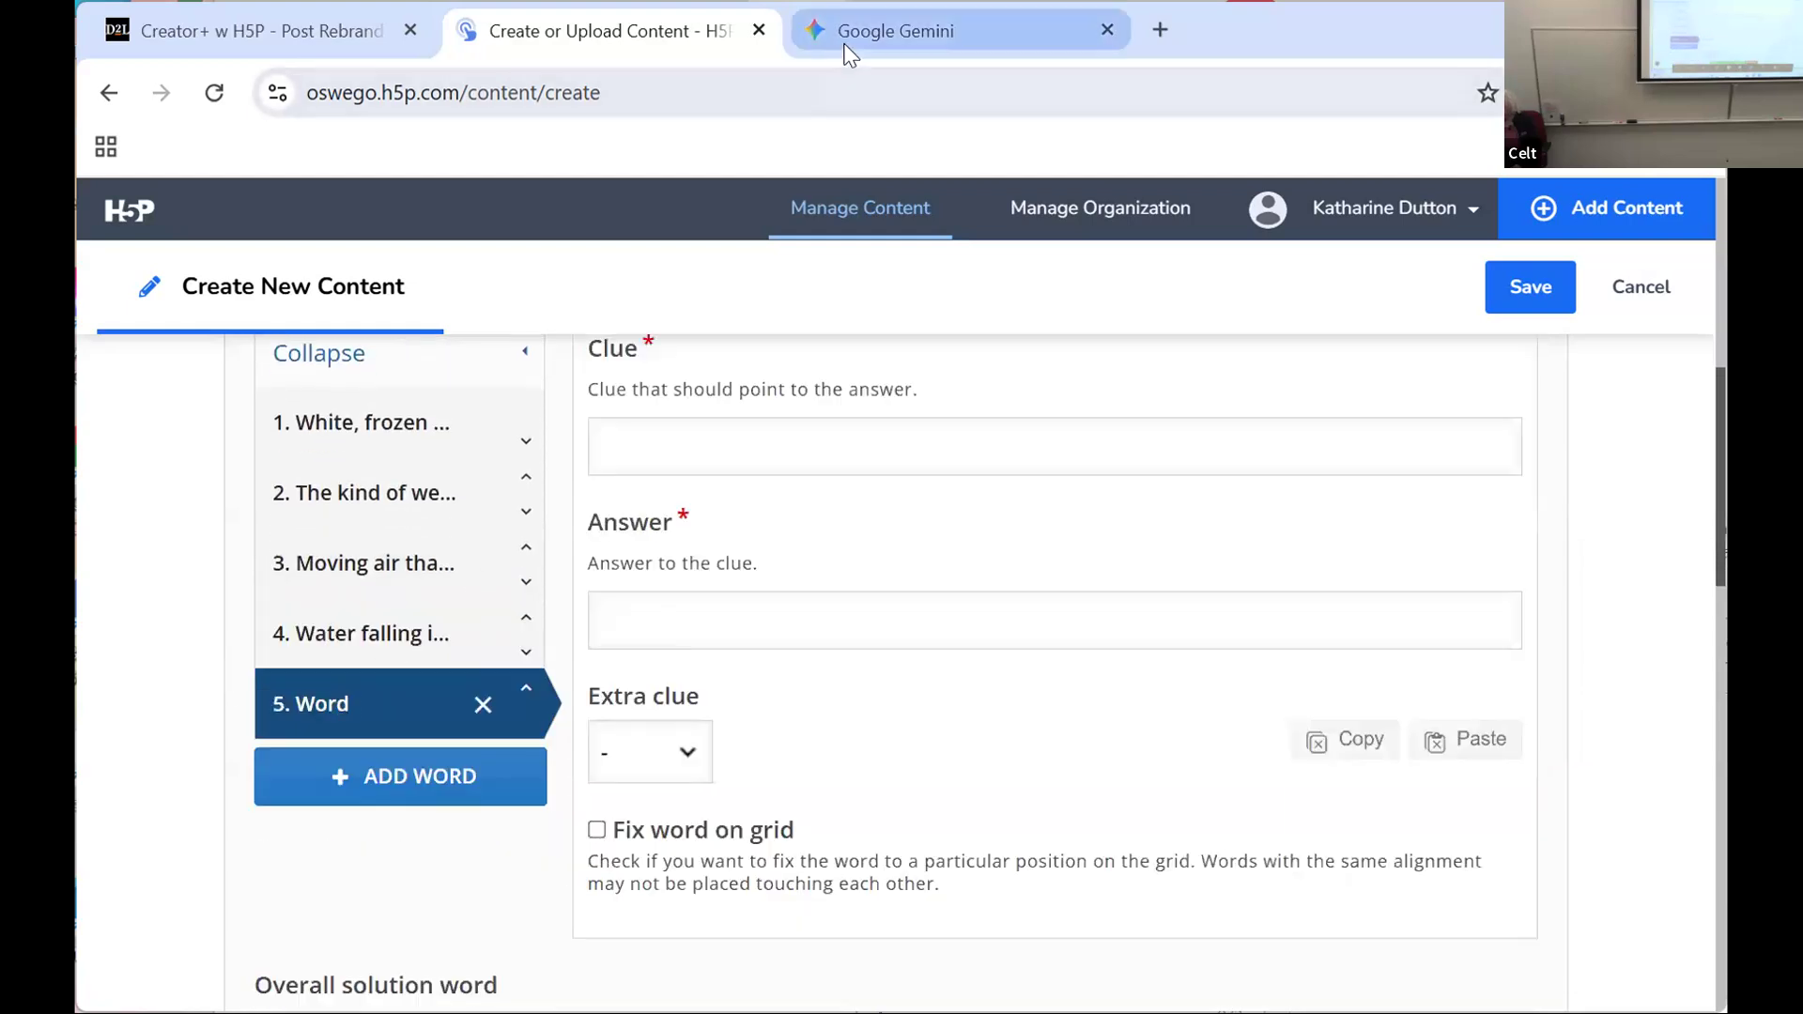
click(817, 32)
drag(617, 709, 1147, 721)
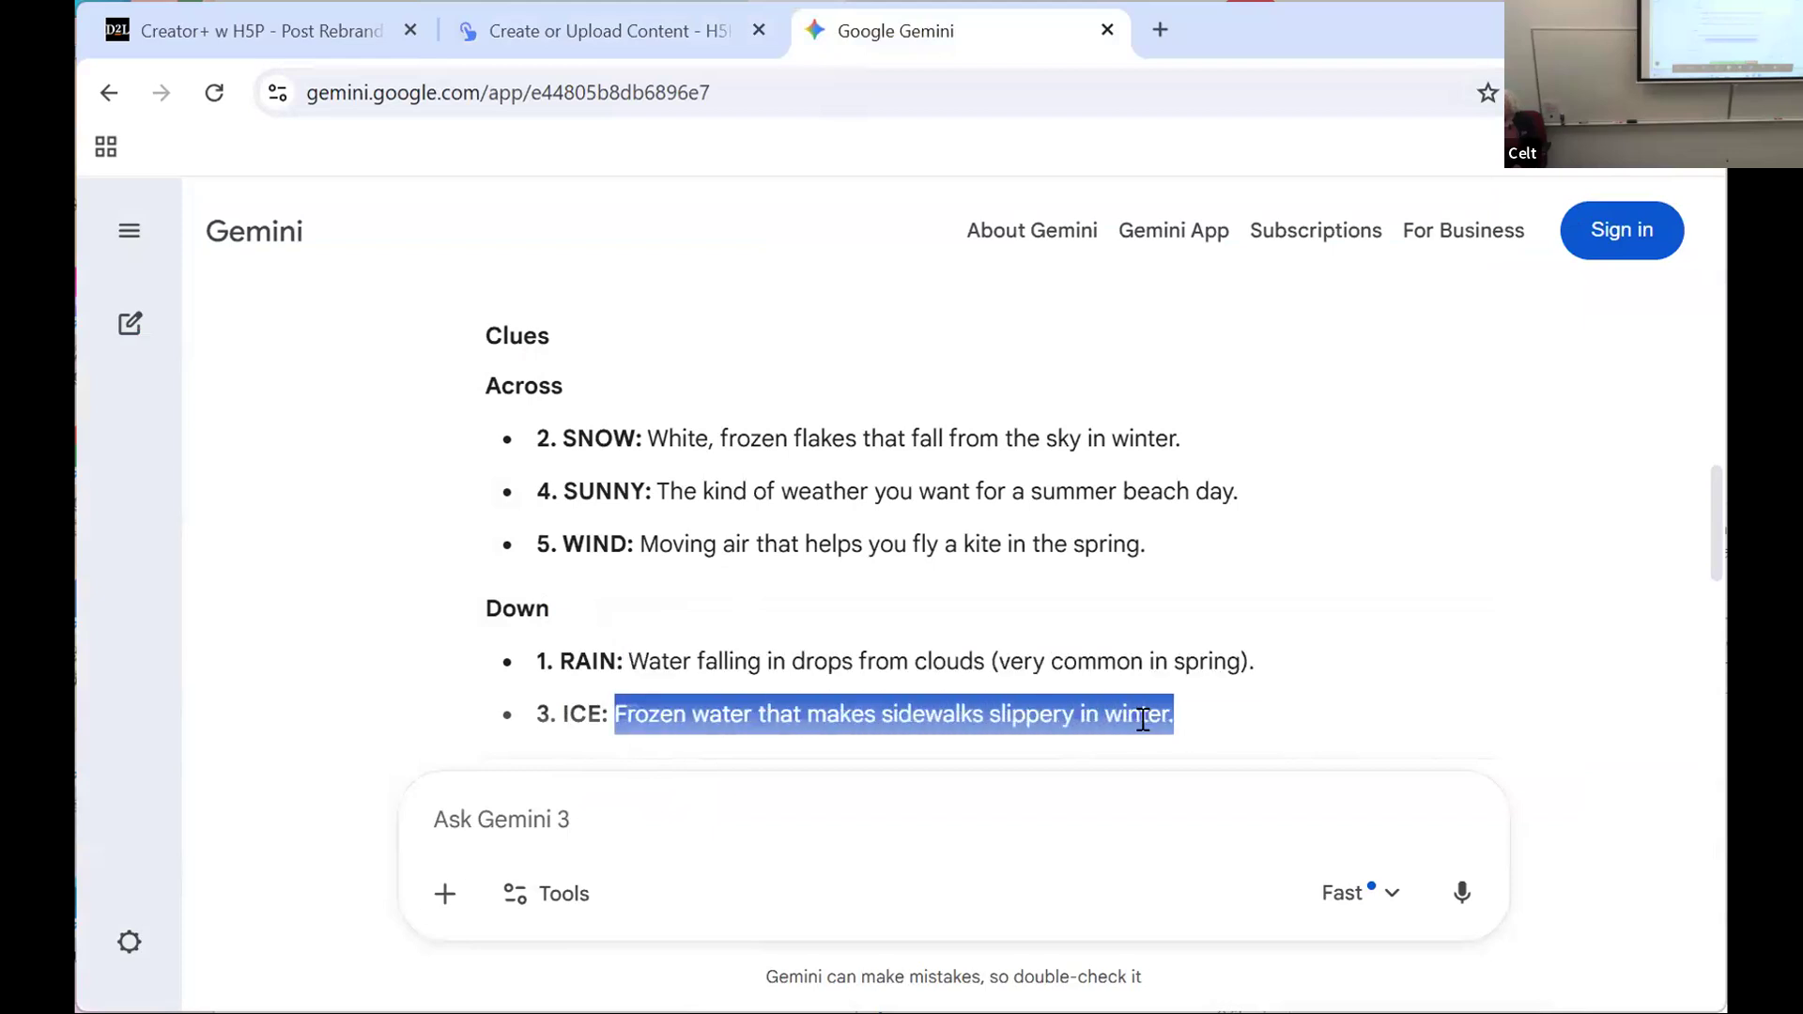
right_click(1142, 718)
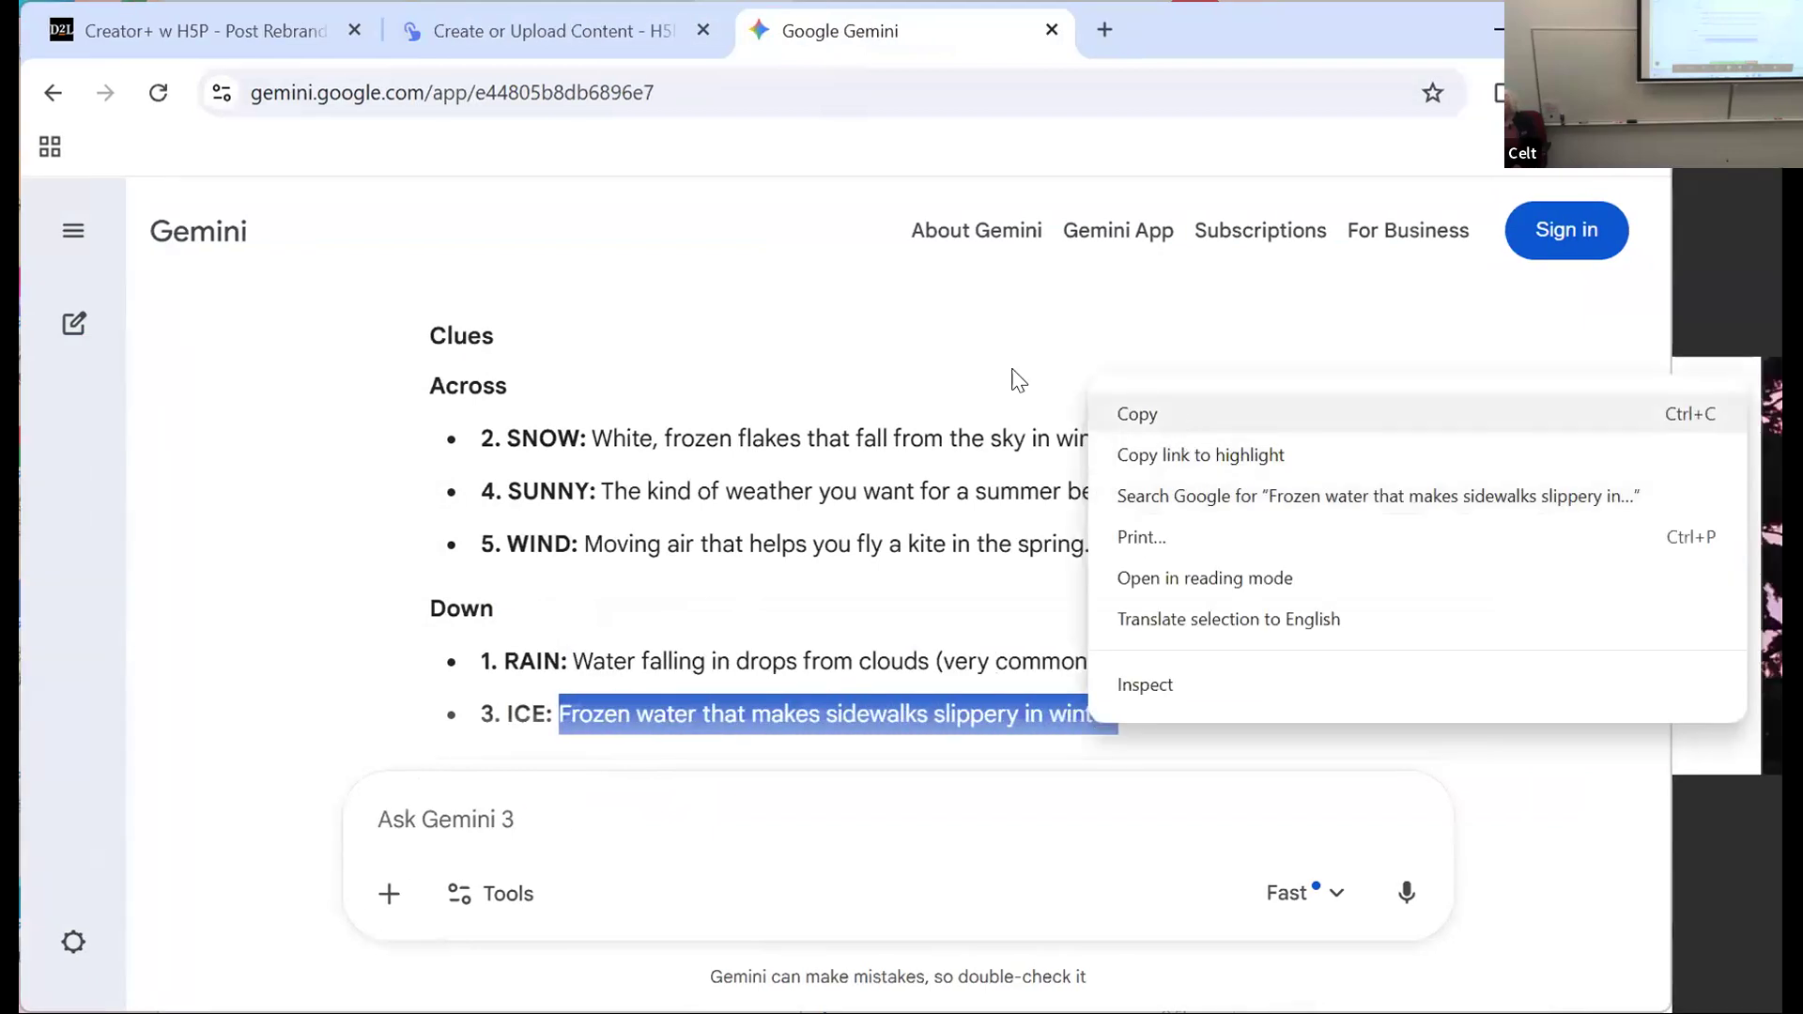
click(1136, 413)
click(489, 21)
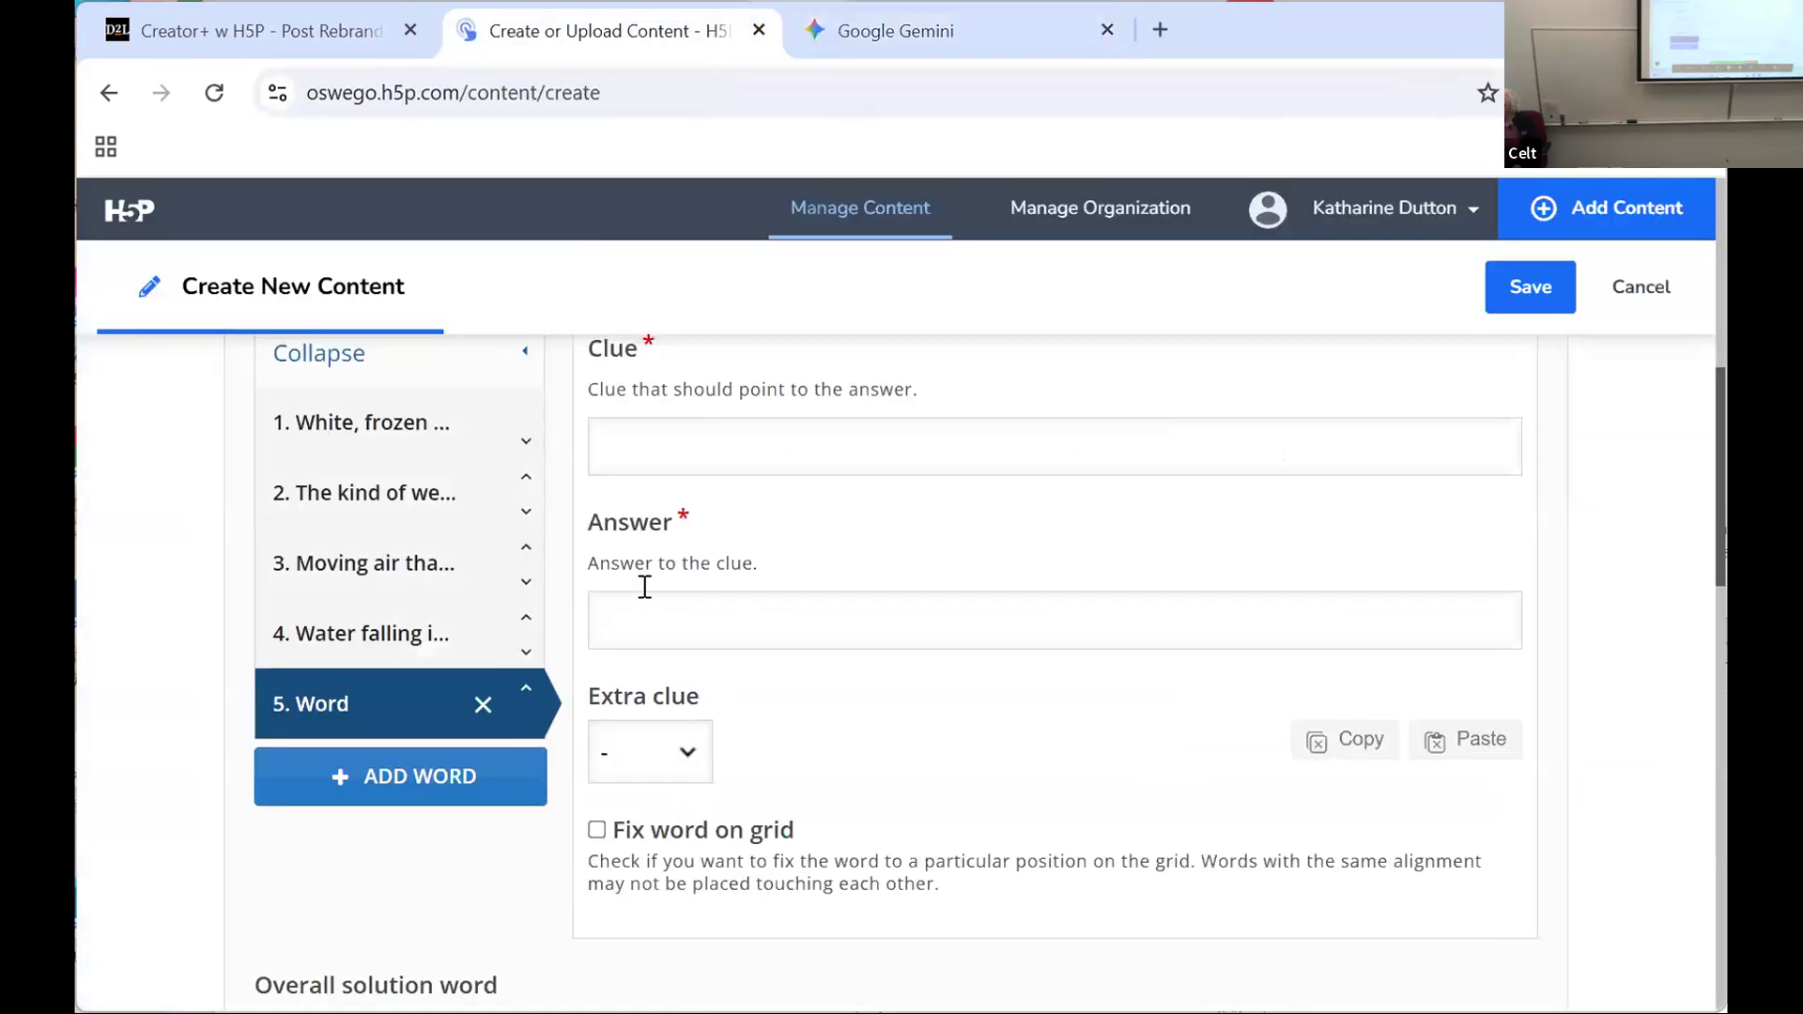
Step: Paste "Frozen water that makes sidewalks slippery in winter." as the fifth word's clue and enter "ice" as its answer
click(604, 444)
right_click(607, 449)
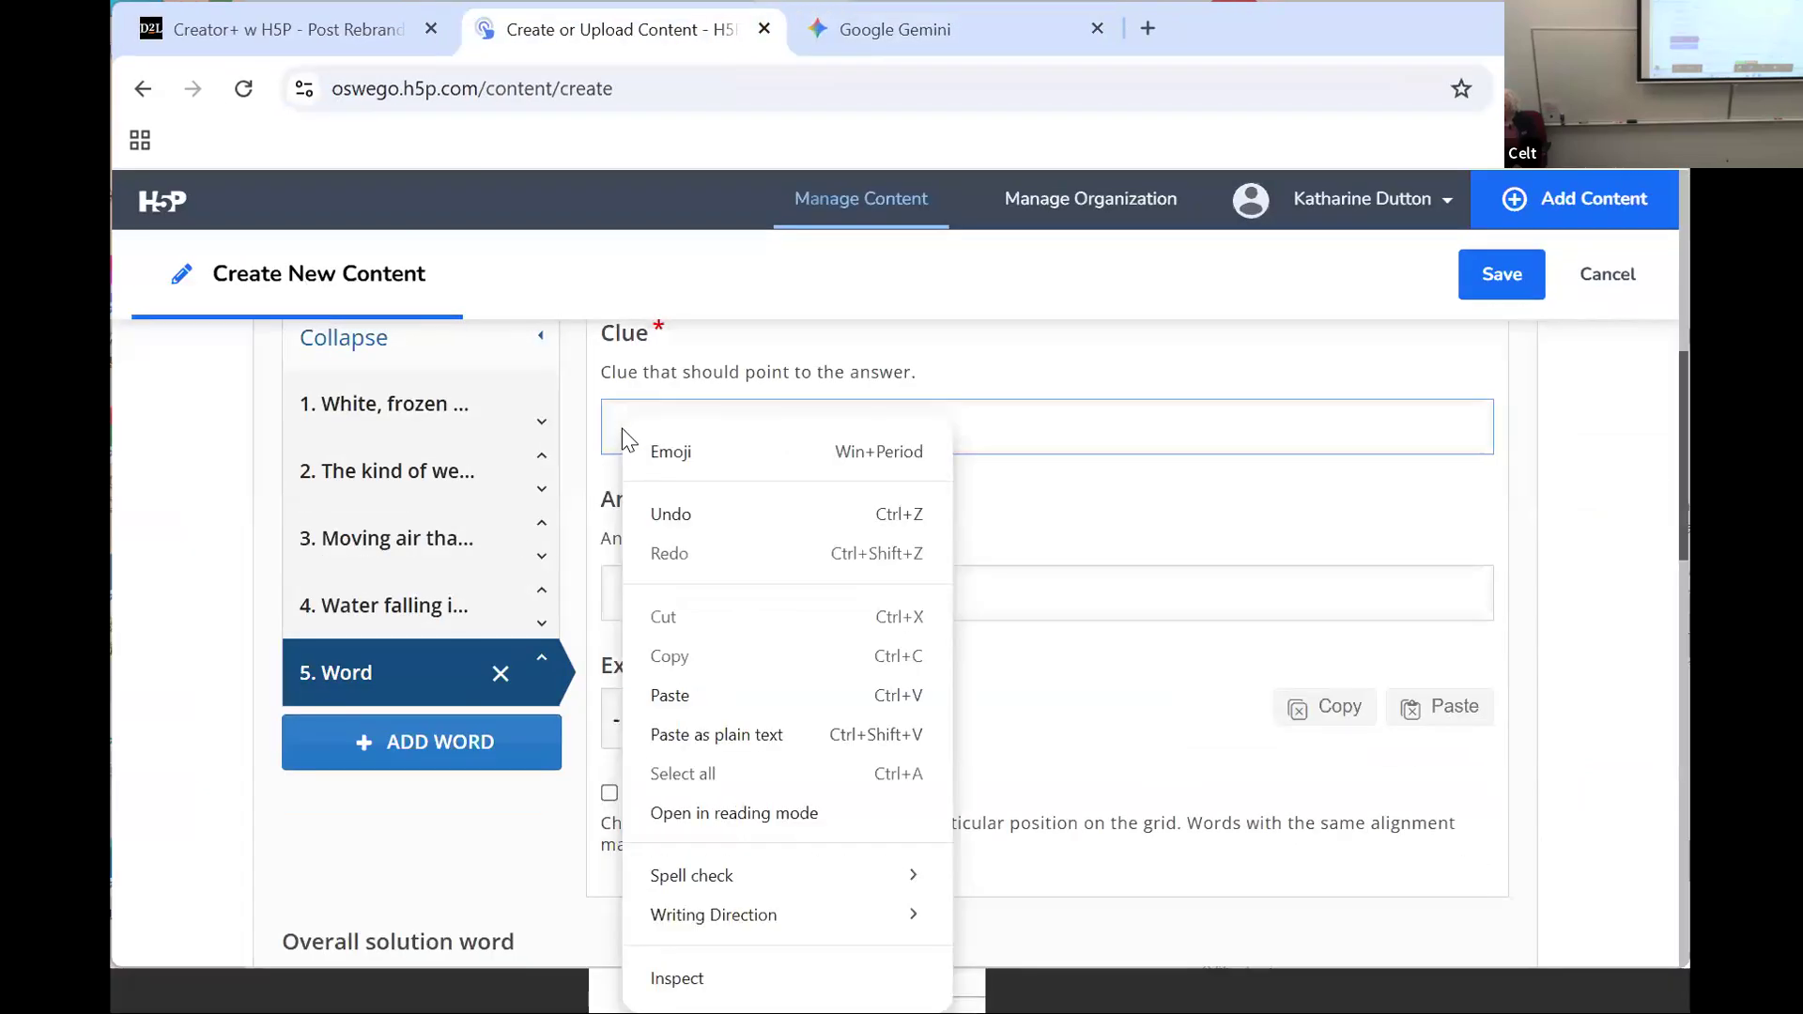
click(648, 695)
click(631, 601)
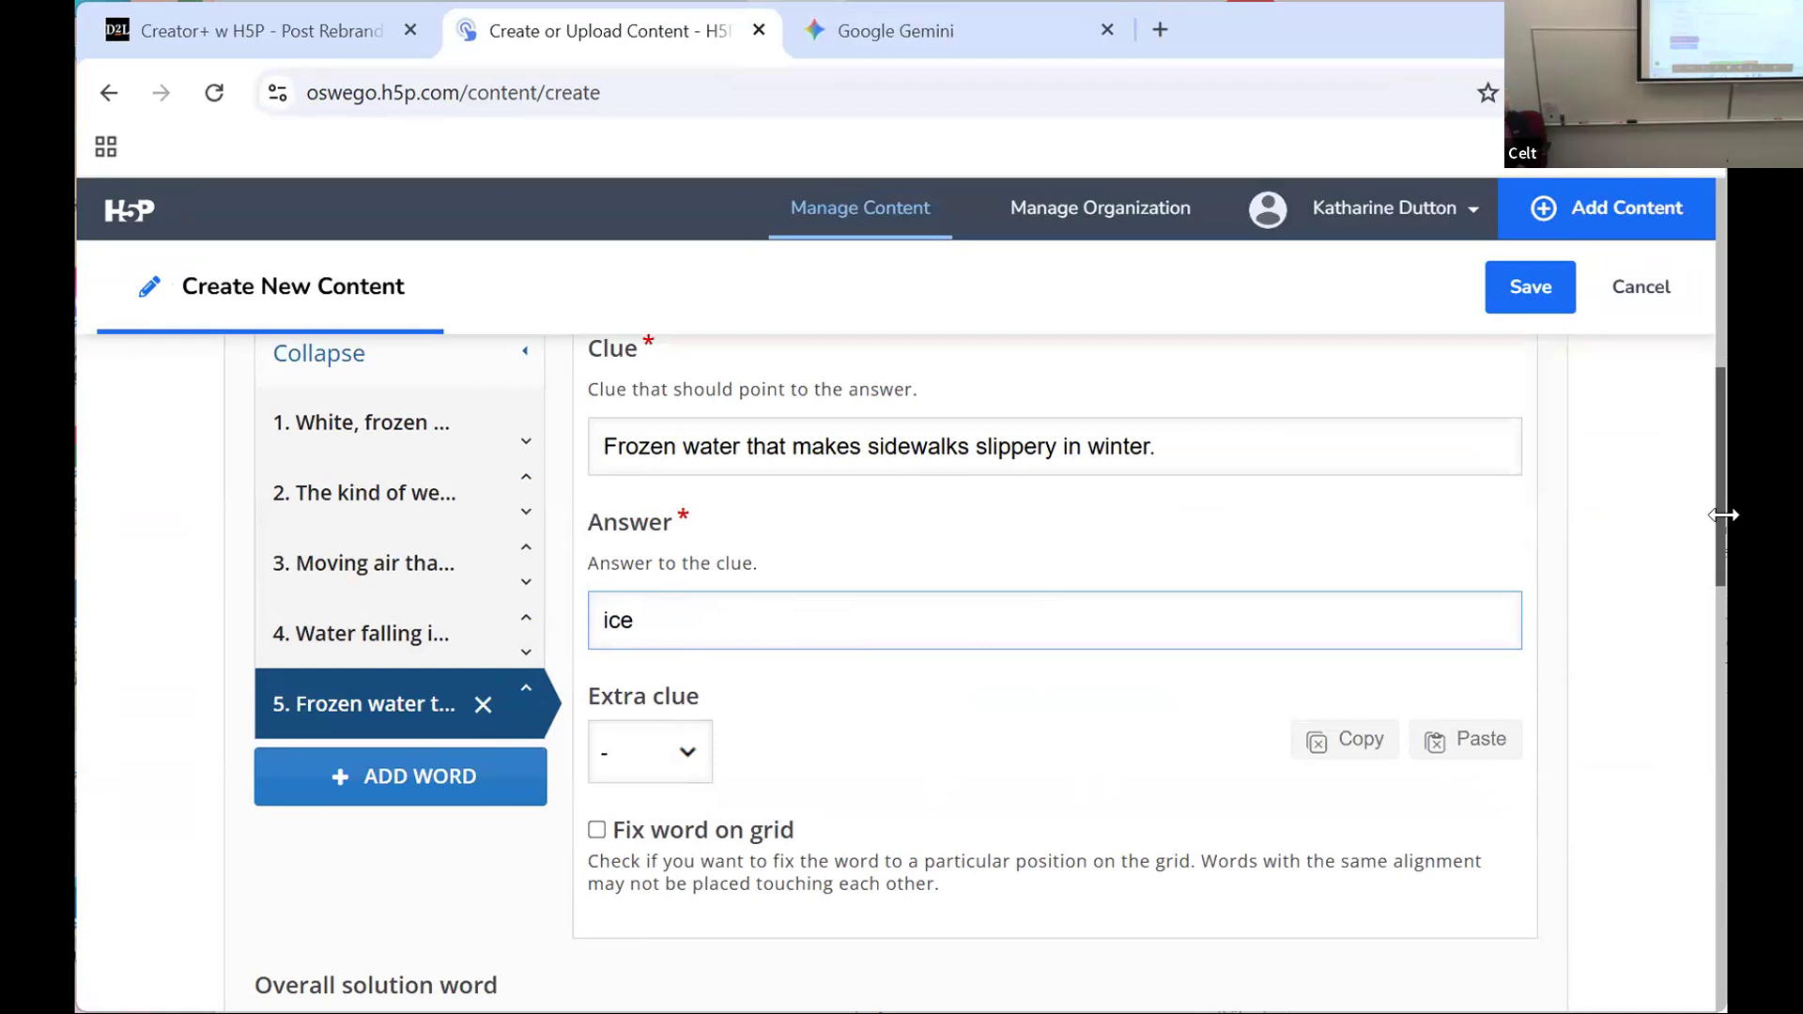
Step: Save the Weather Crossword and look over its generated grid and clue list
click(1512, 302)
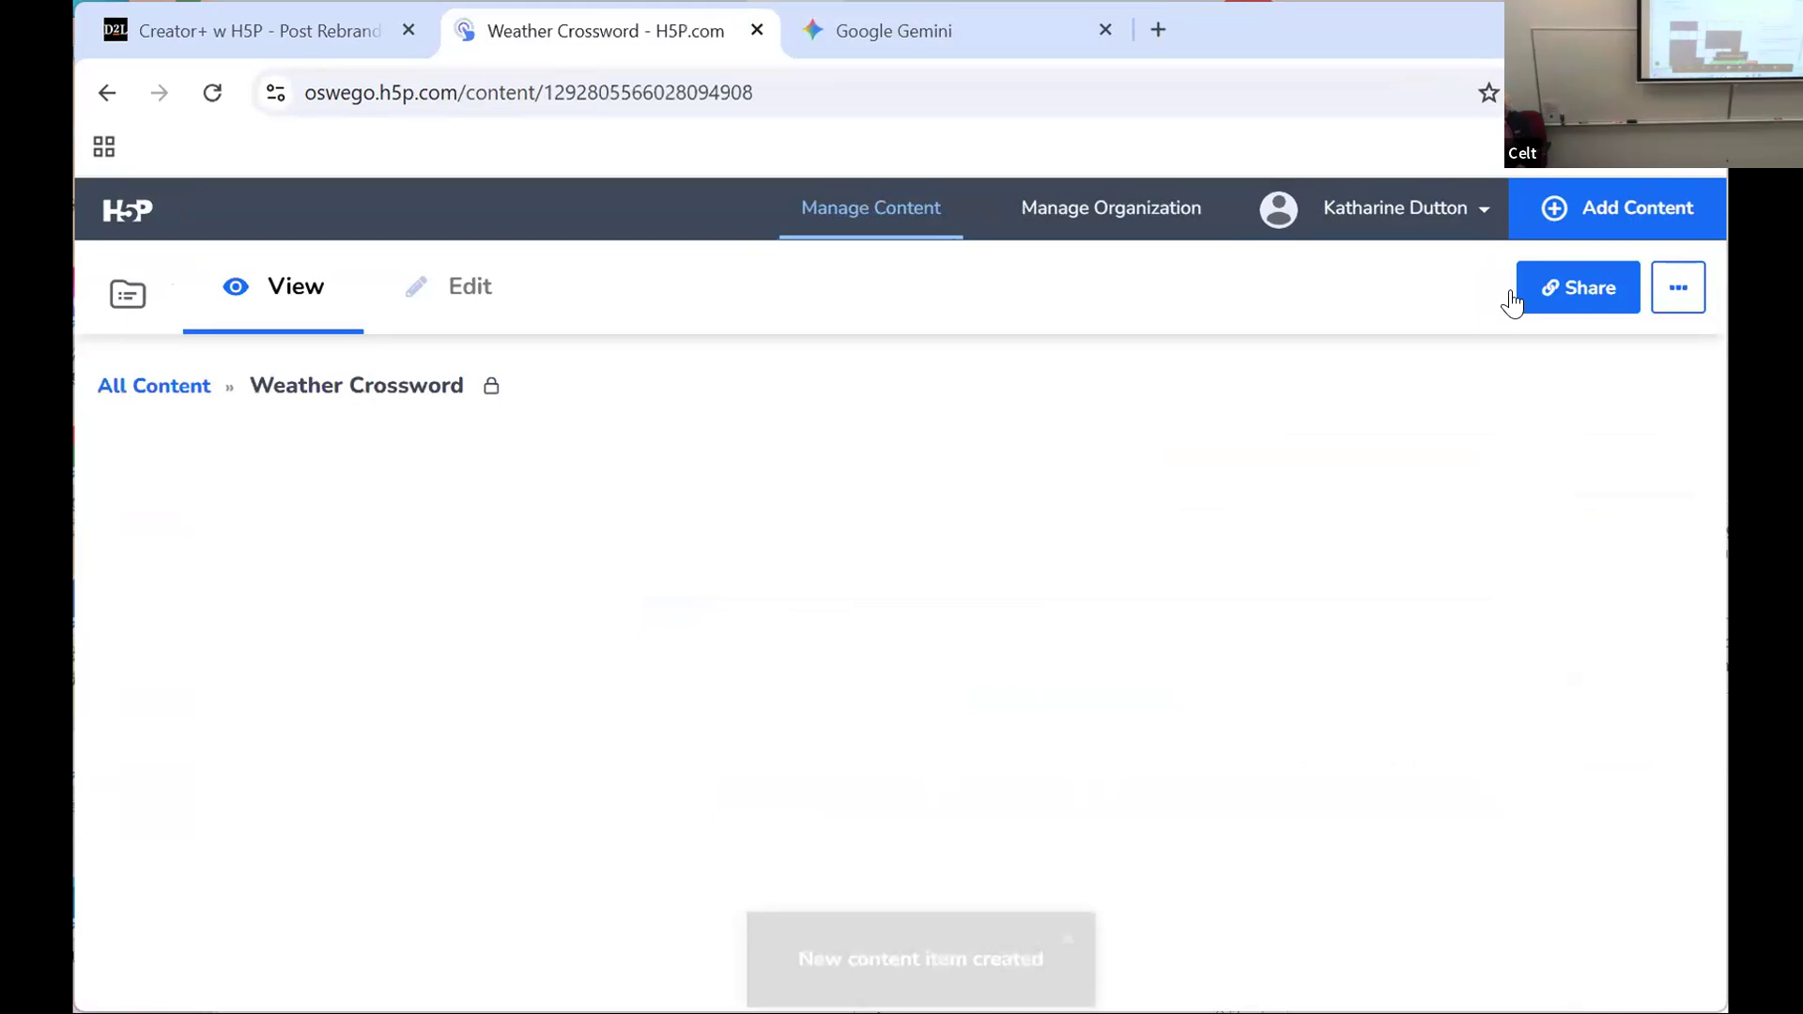
scroll(1296, 404, down, 3)
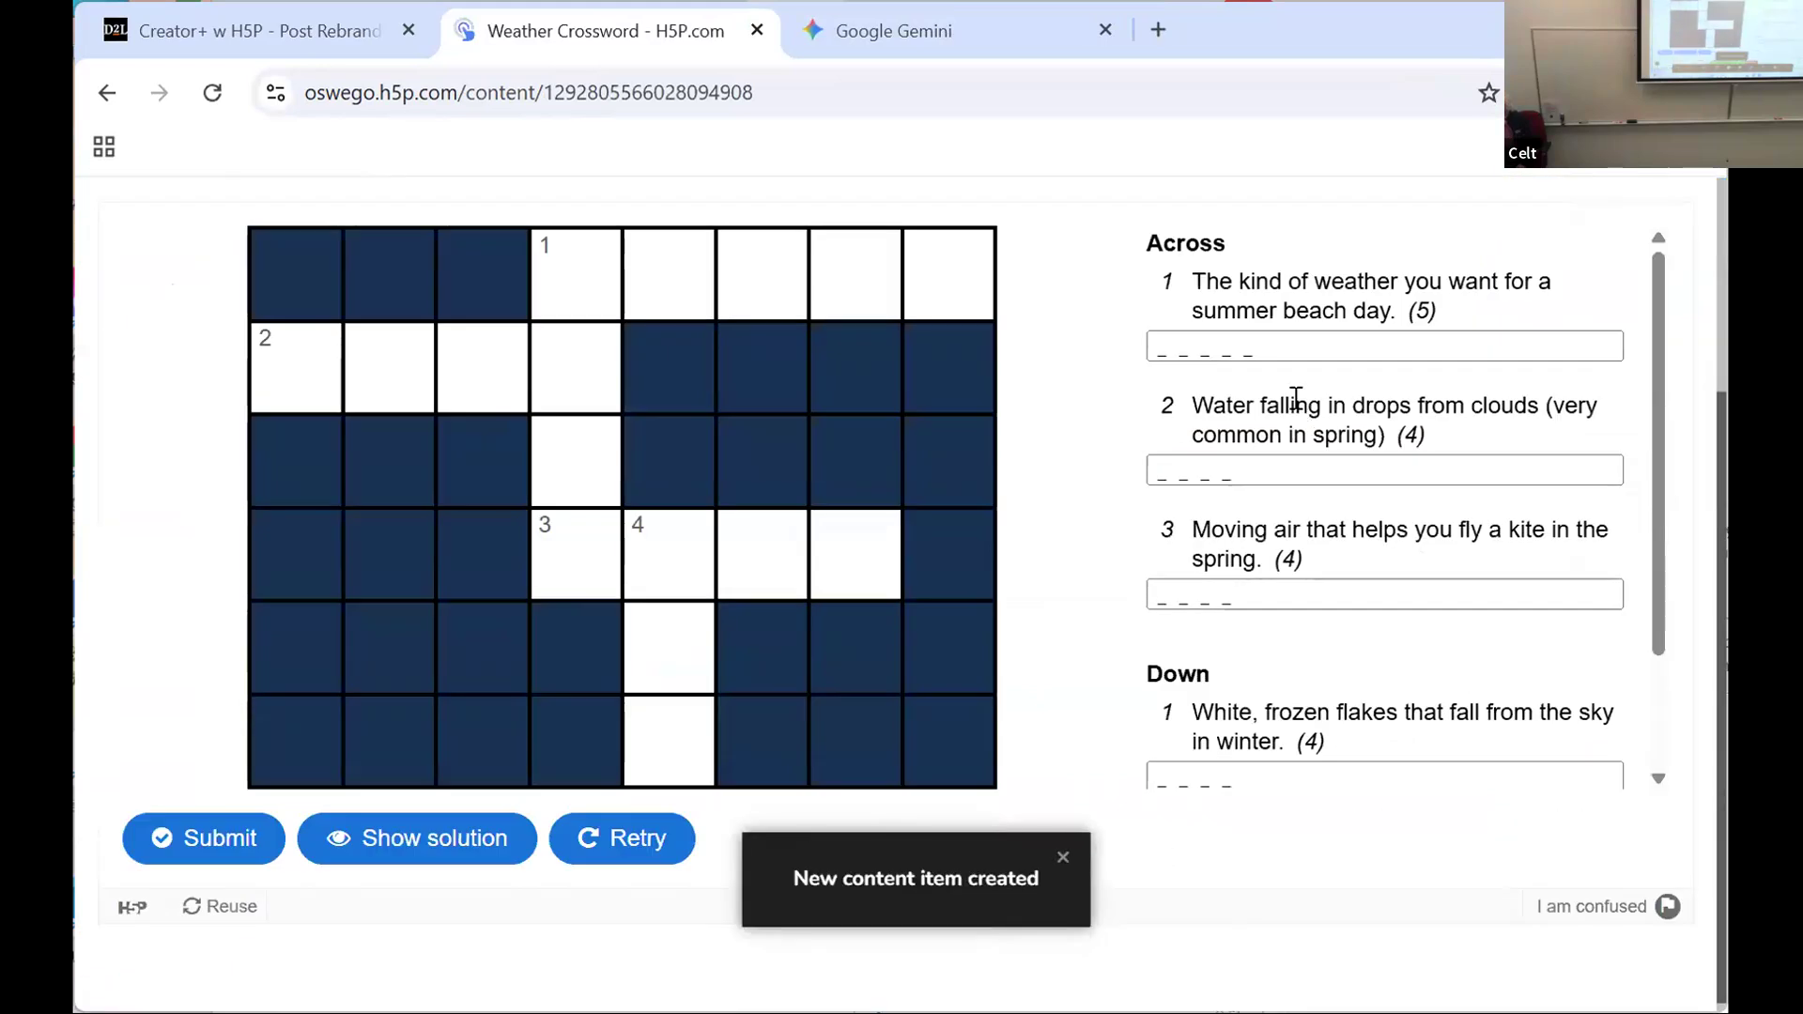
scroll(1296, 399, up, 2)
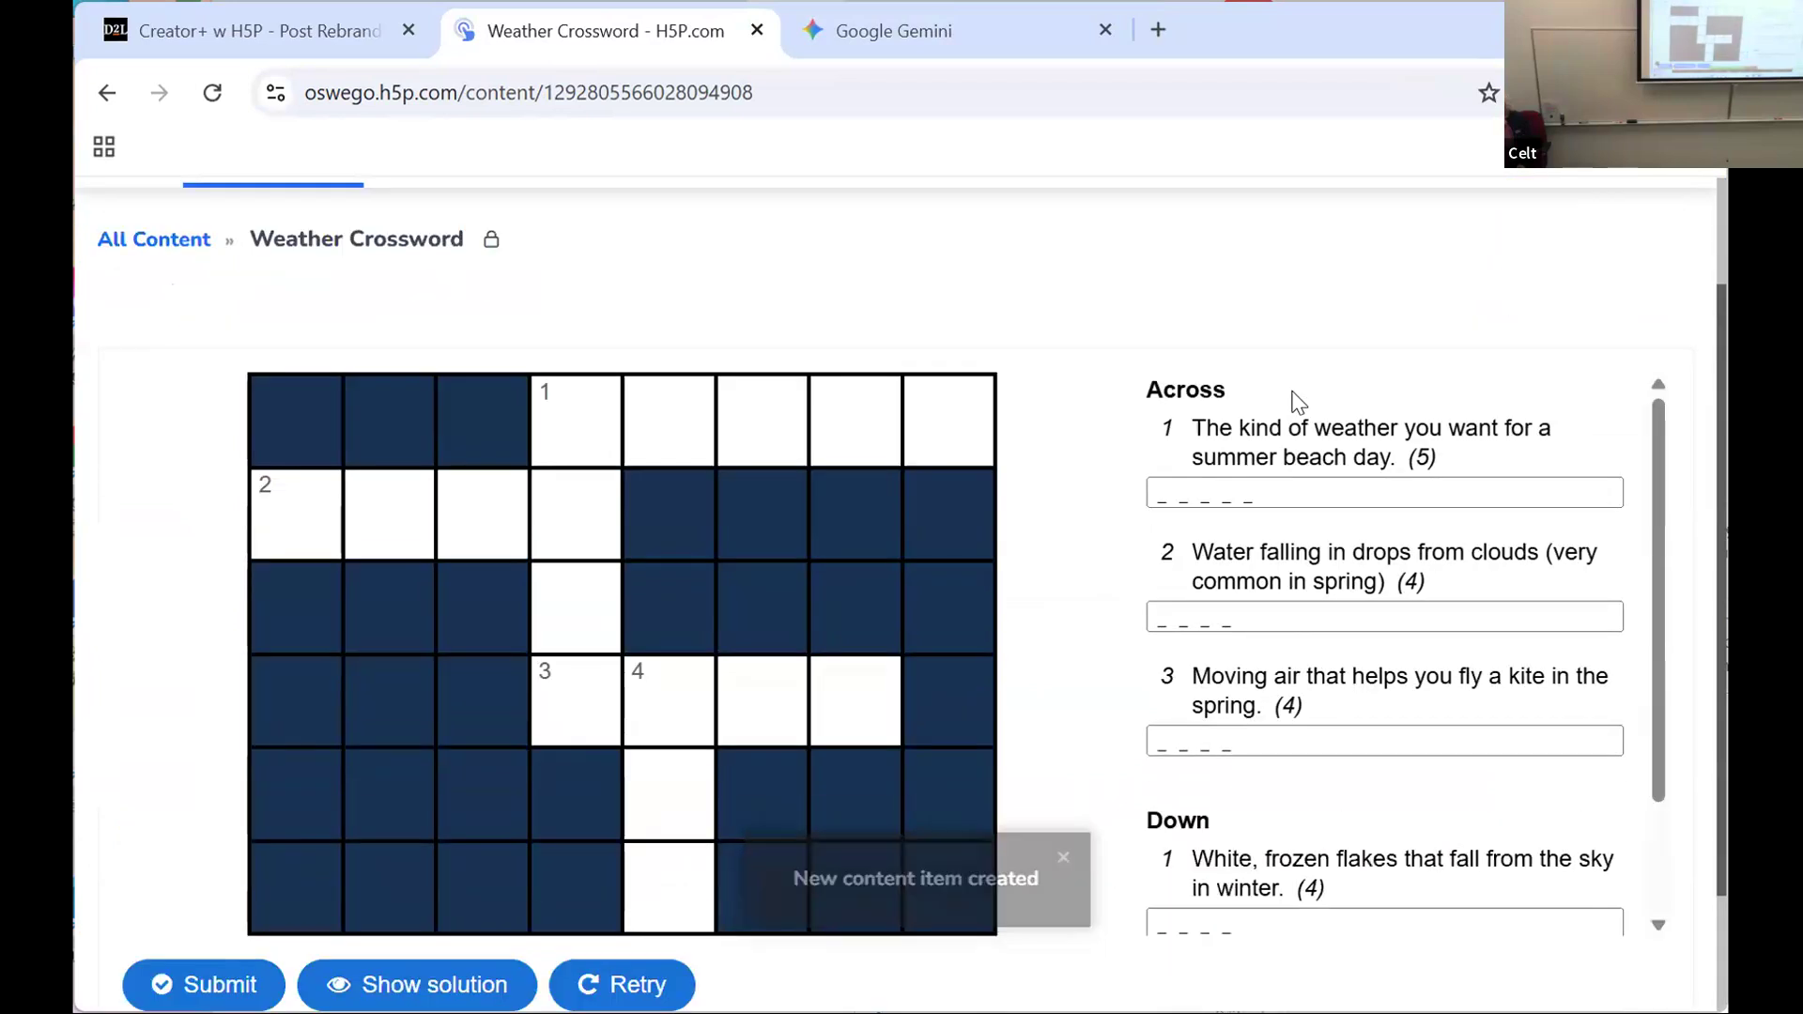
Step: Switch to the Brightspace course and create a new web page titled "weather" in the Creator+ w H5P module
scroll(560, 301, up, 2)
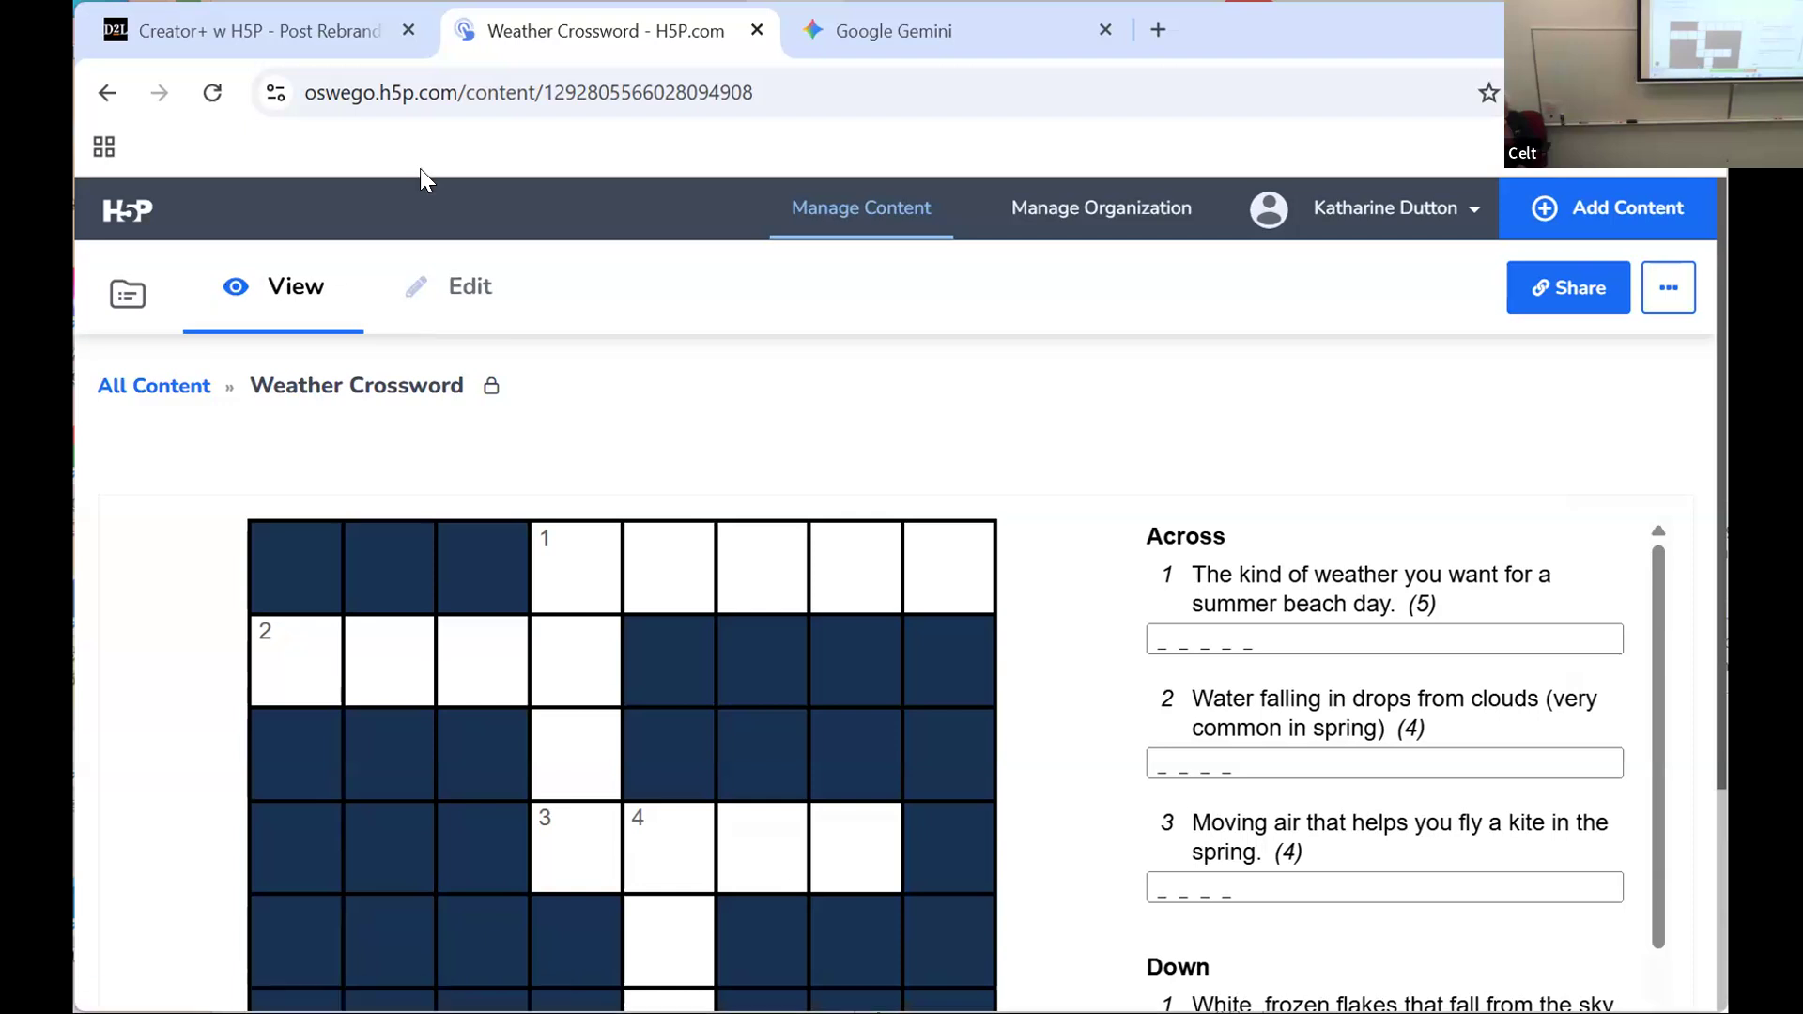
click(306, 34)
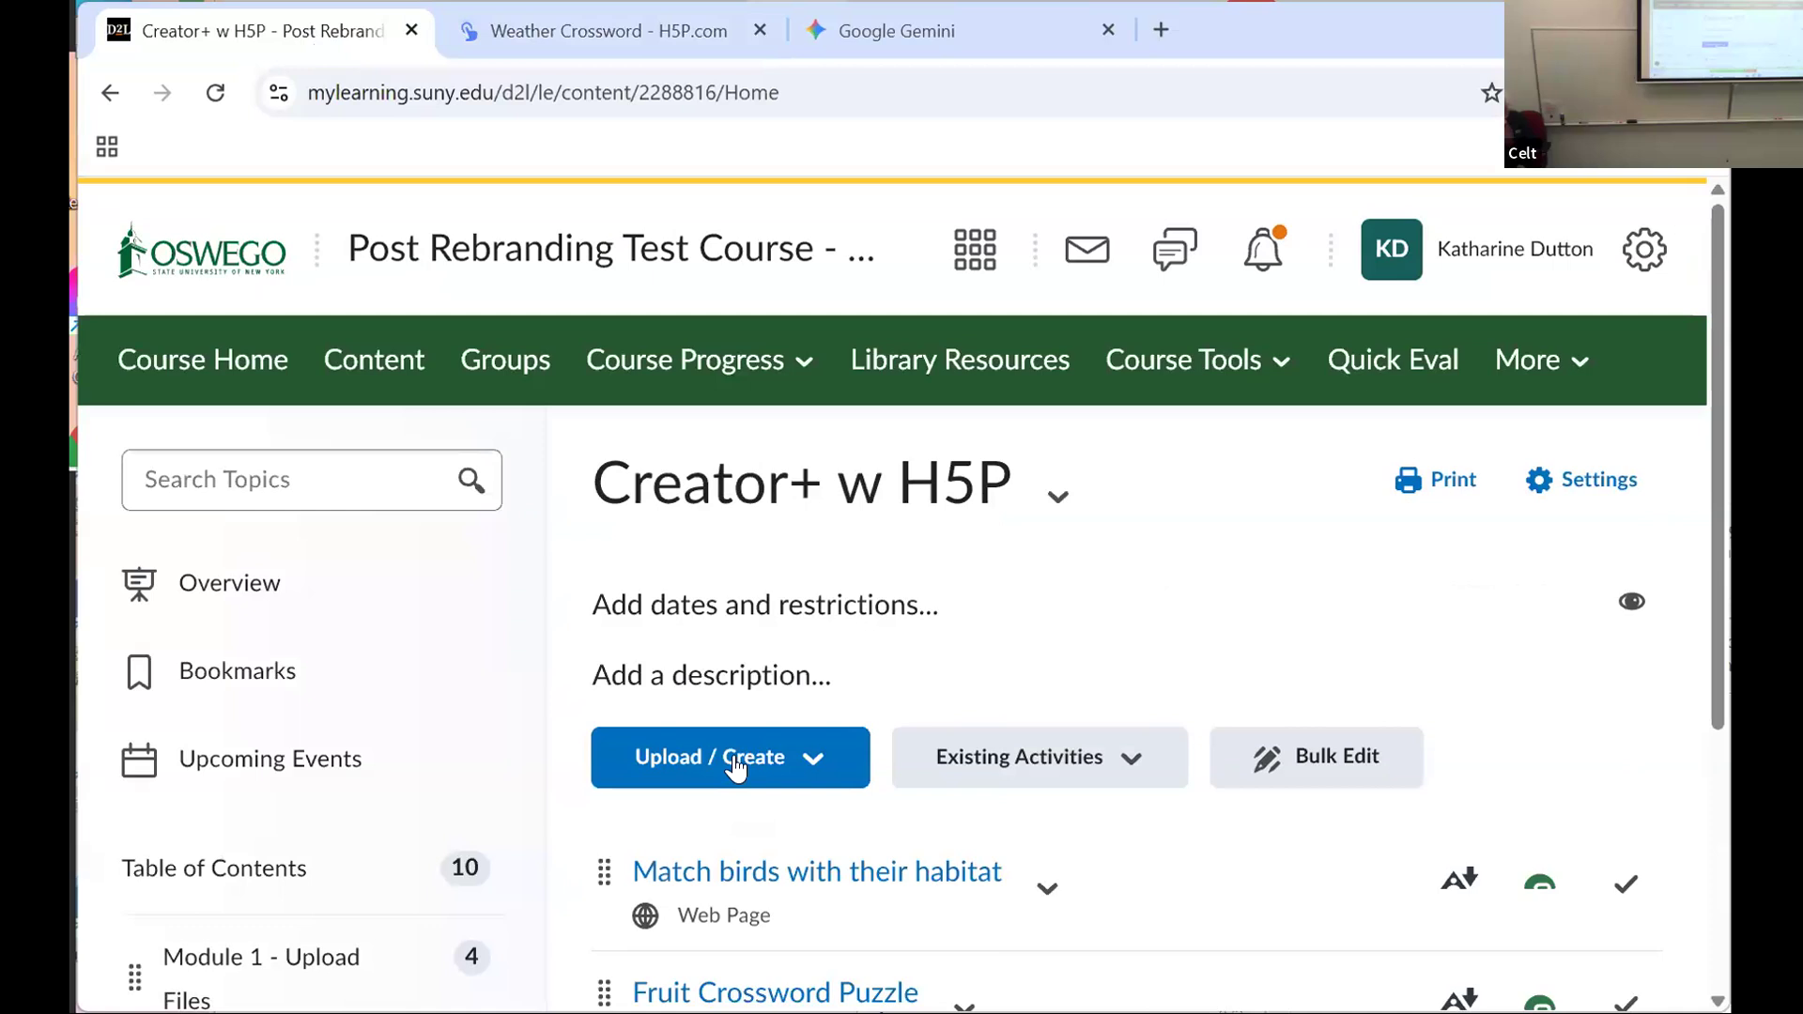
click(684, 768)
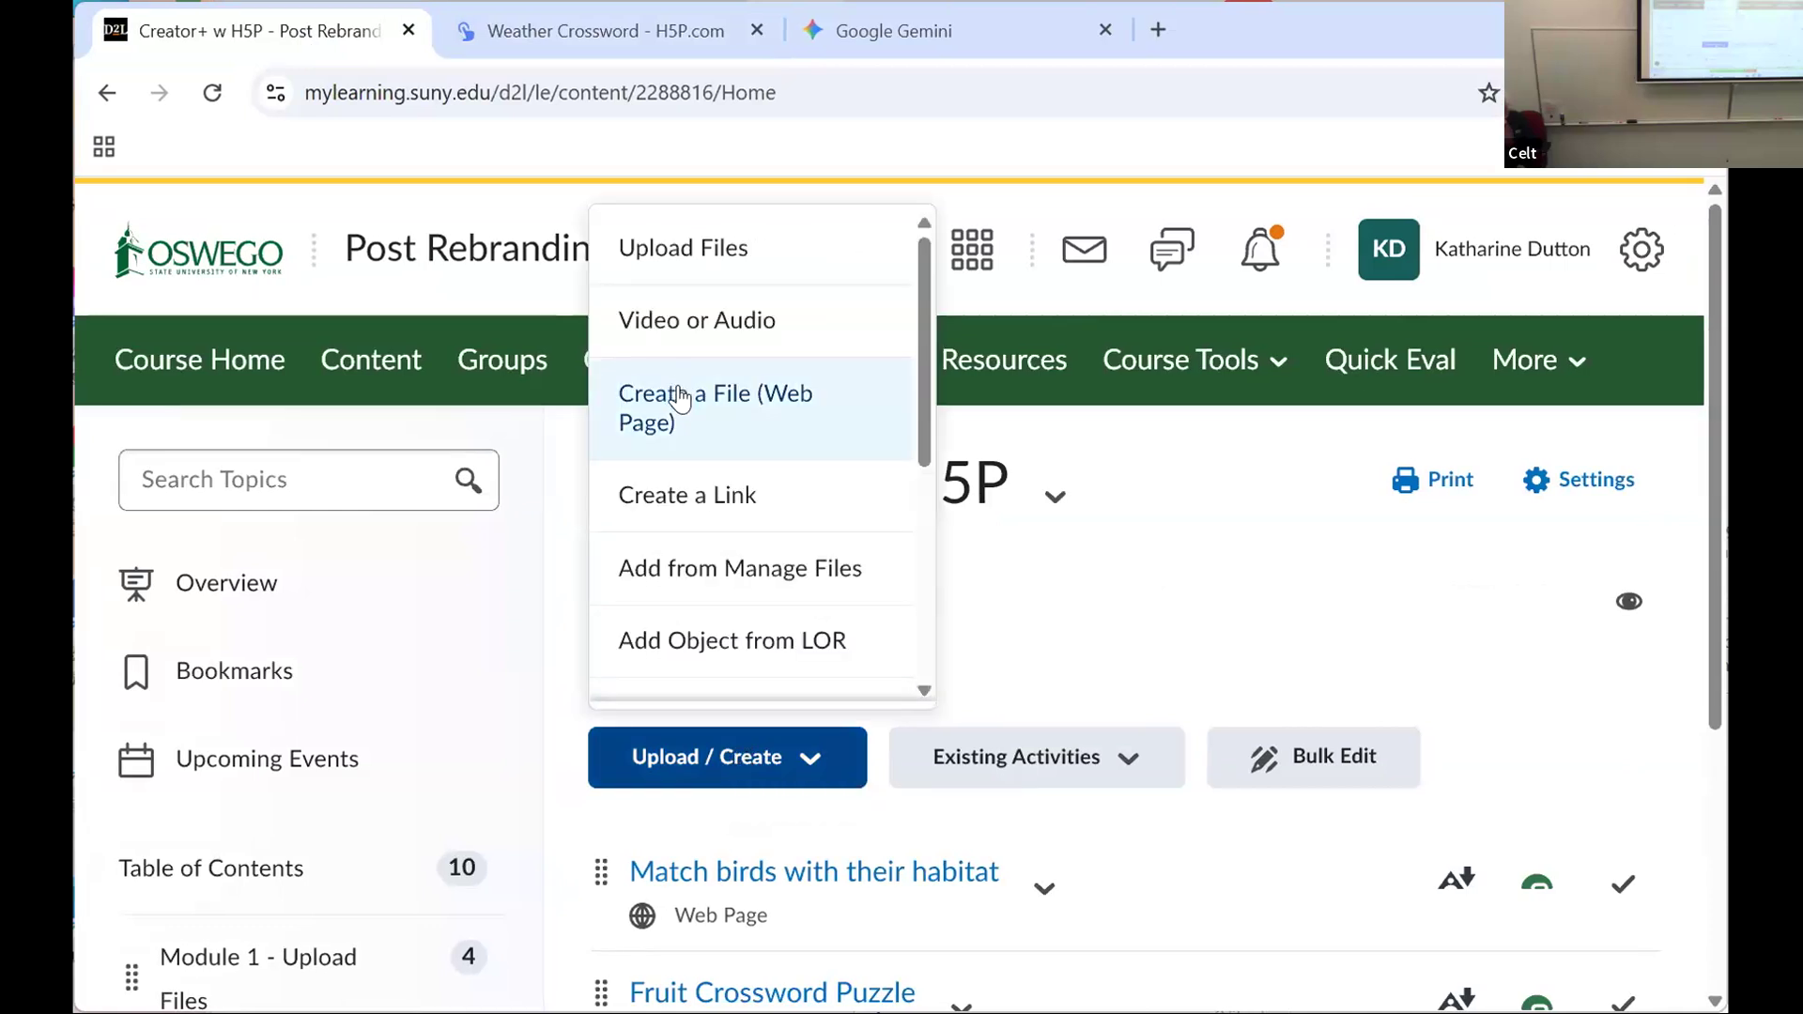
click(681, 399)
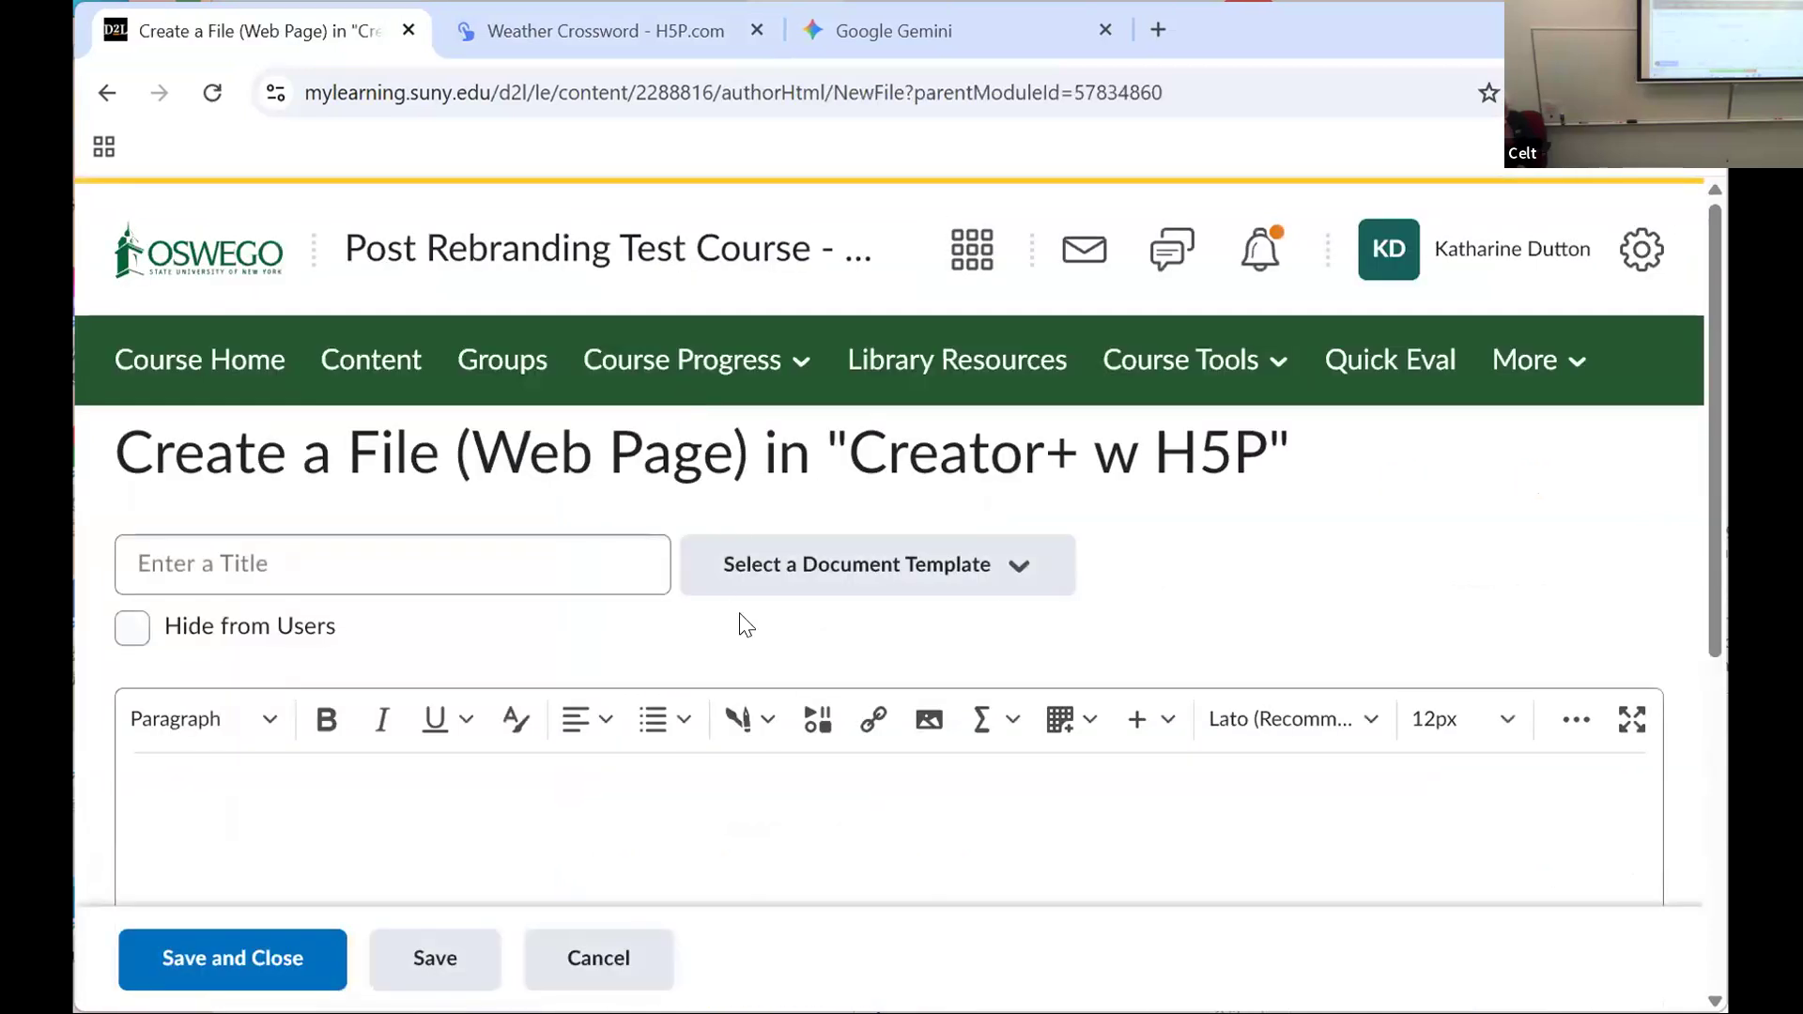
click(259, 556)
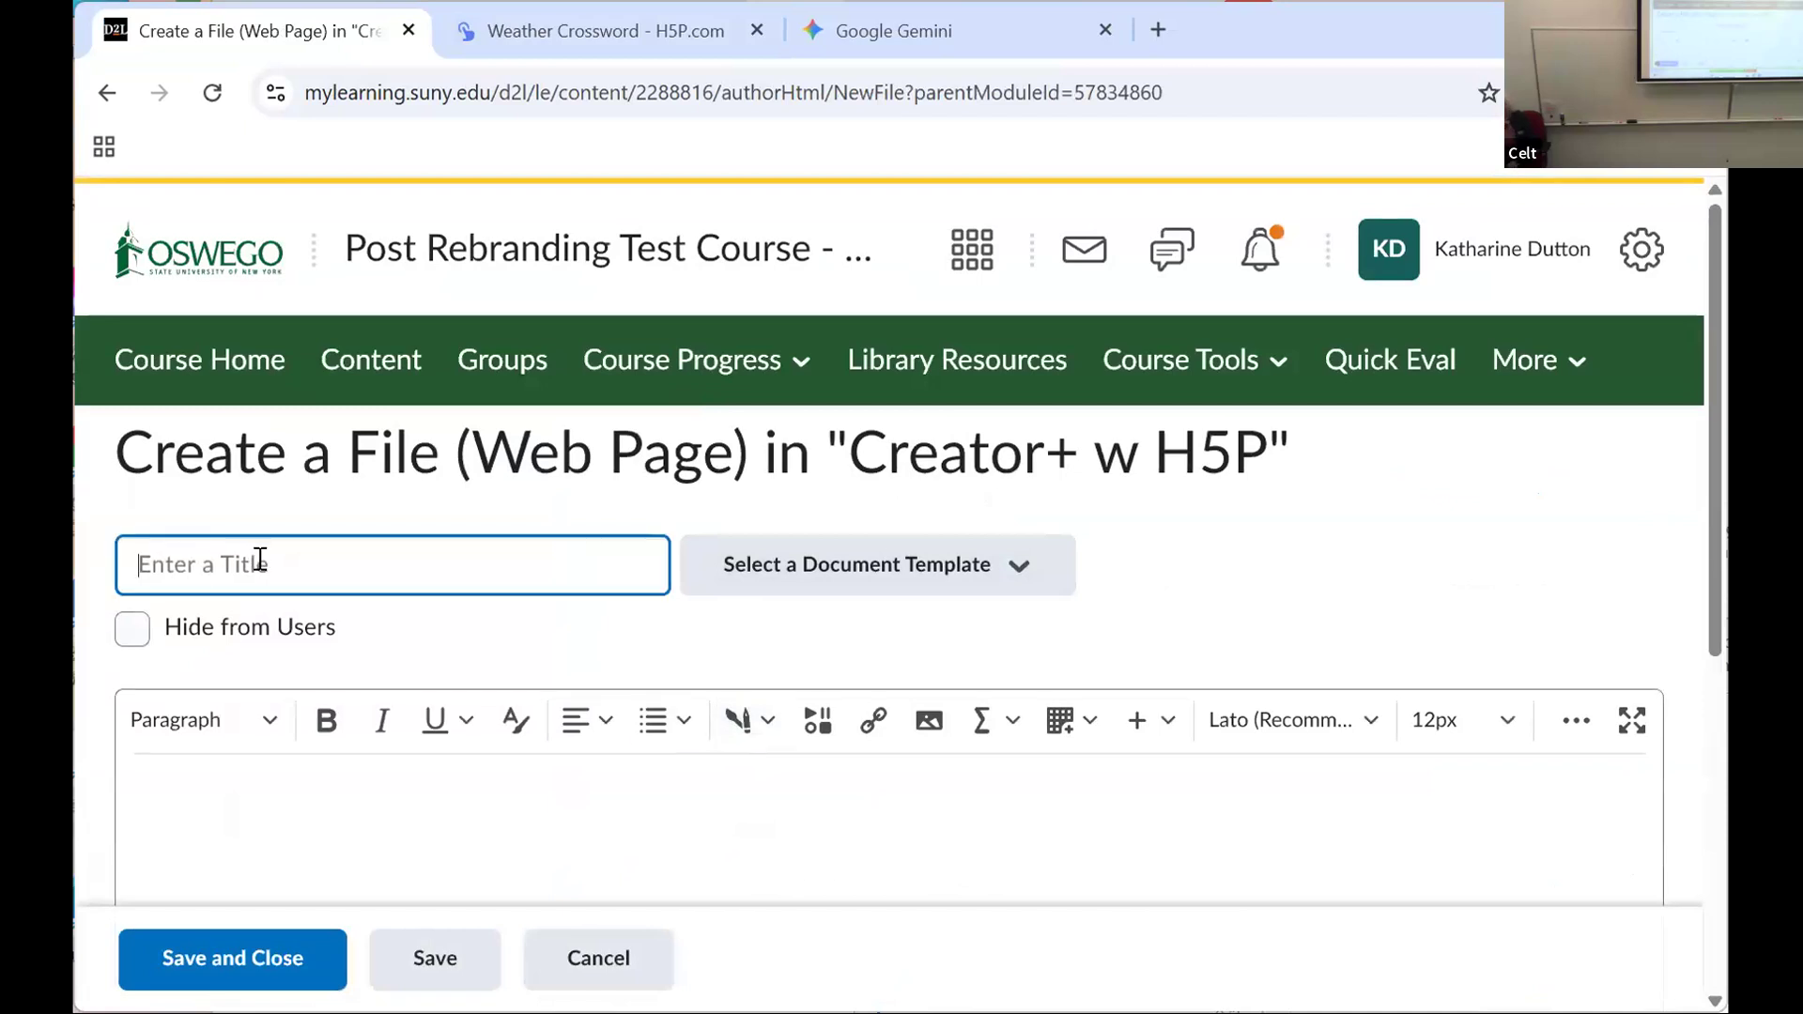
text(weather)
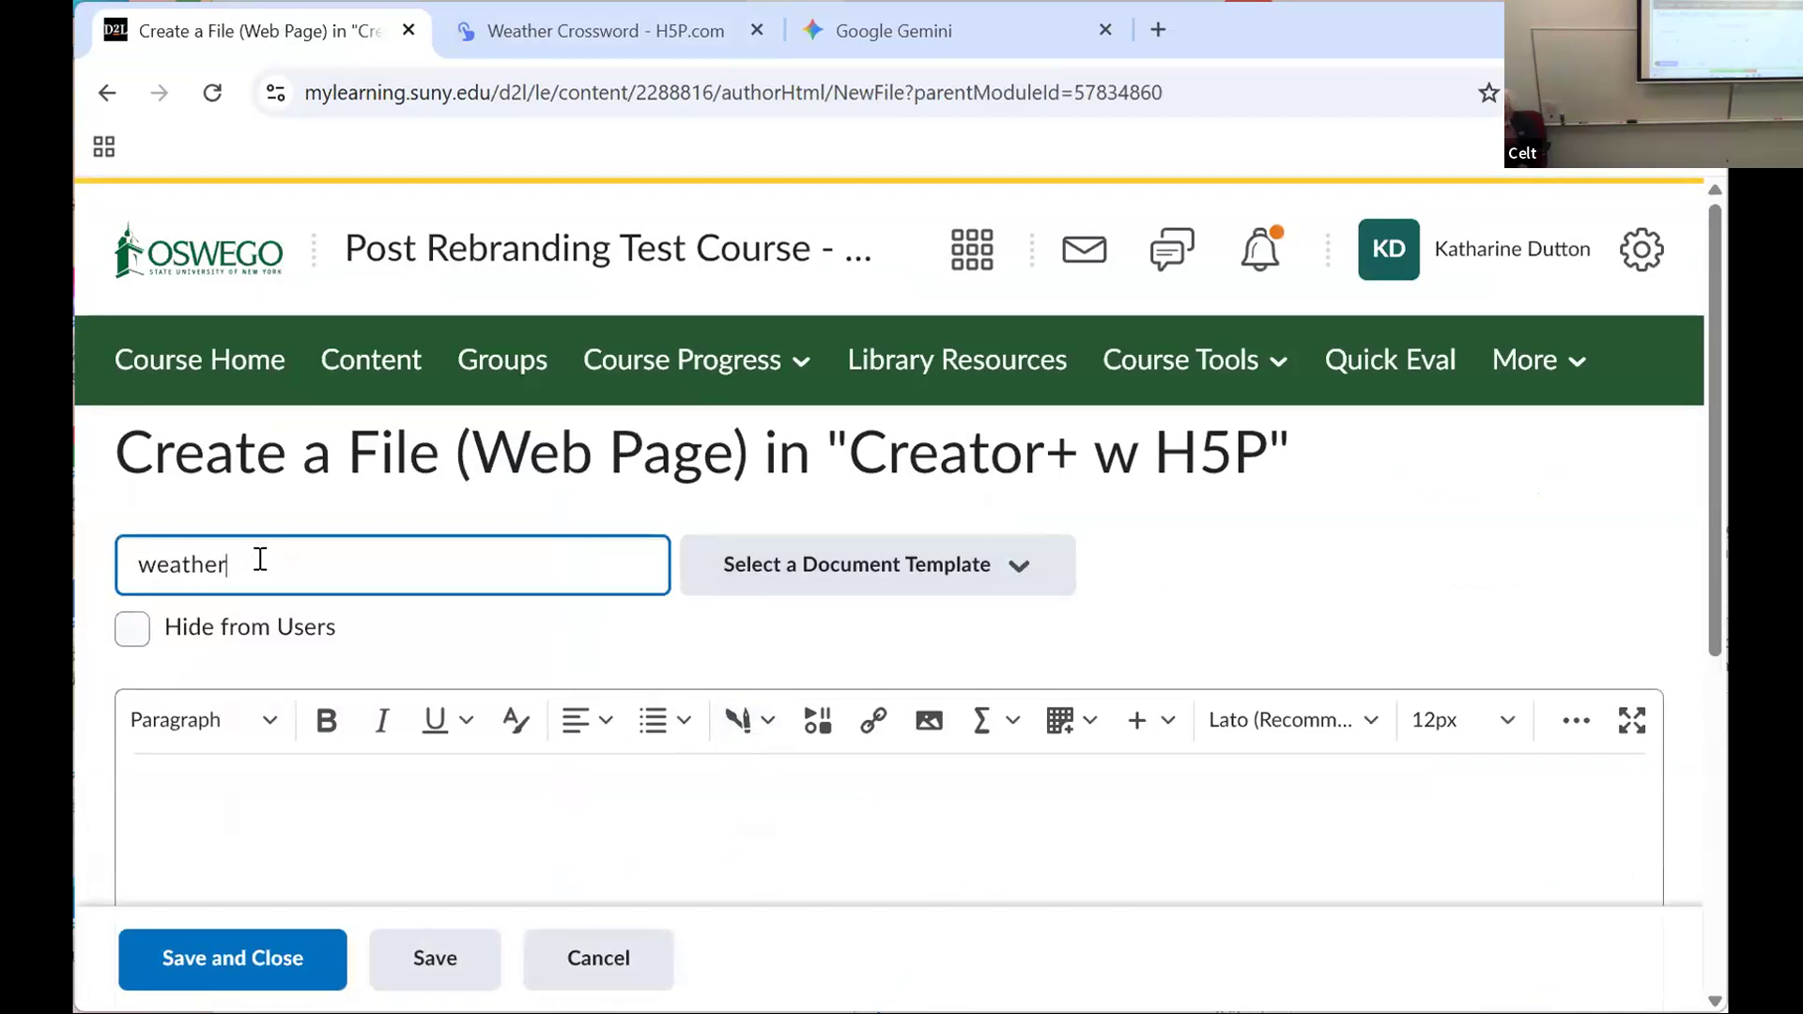
Step: Insert the Weather Crossword H5P interactive into the weather page, save and close the page, and view the embedded crossword
click(744, 725)
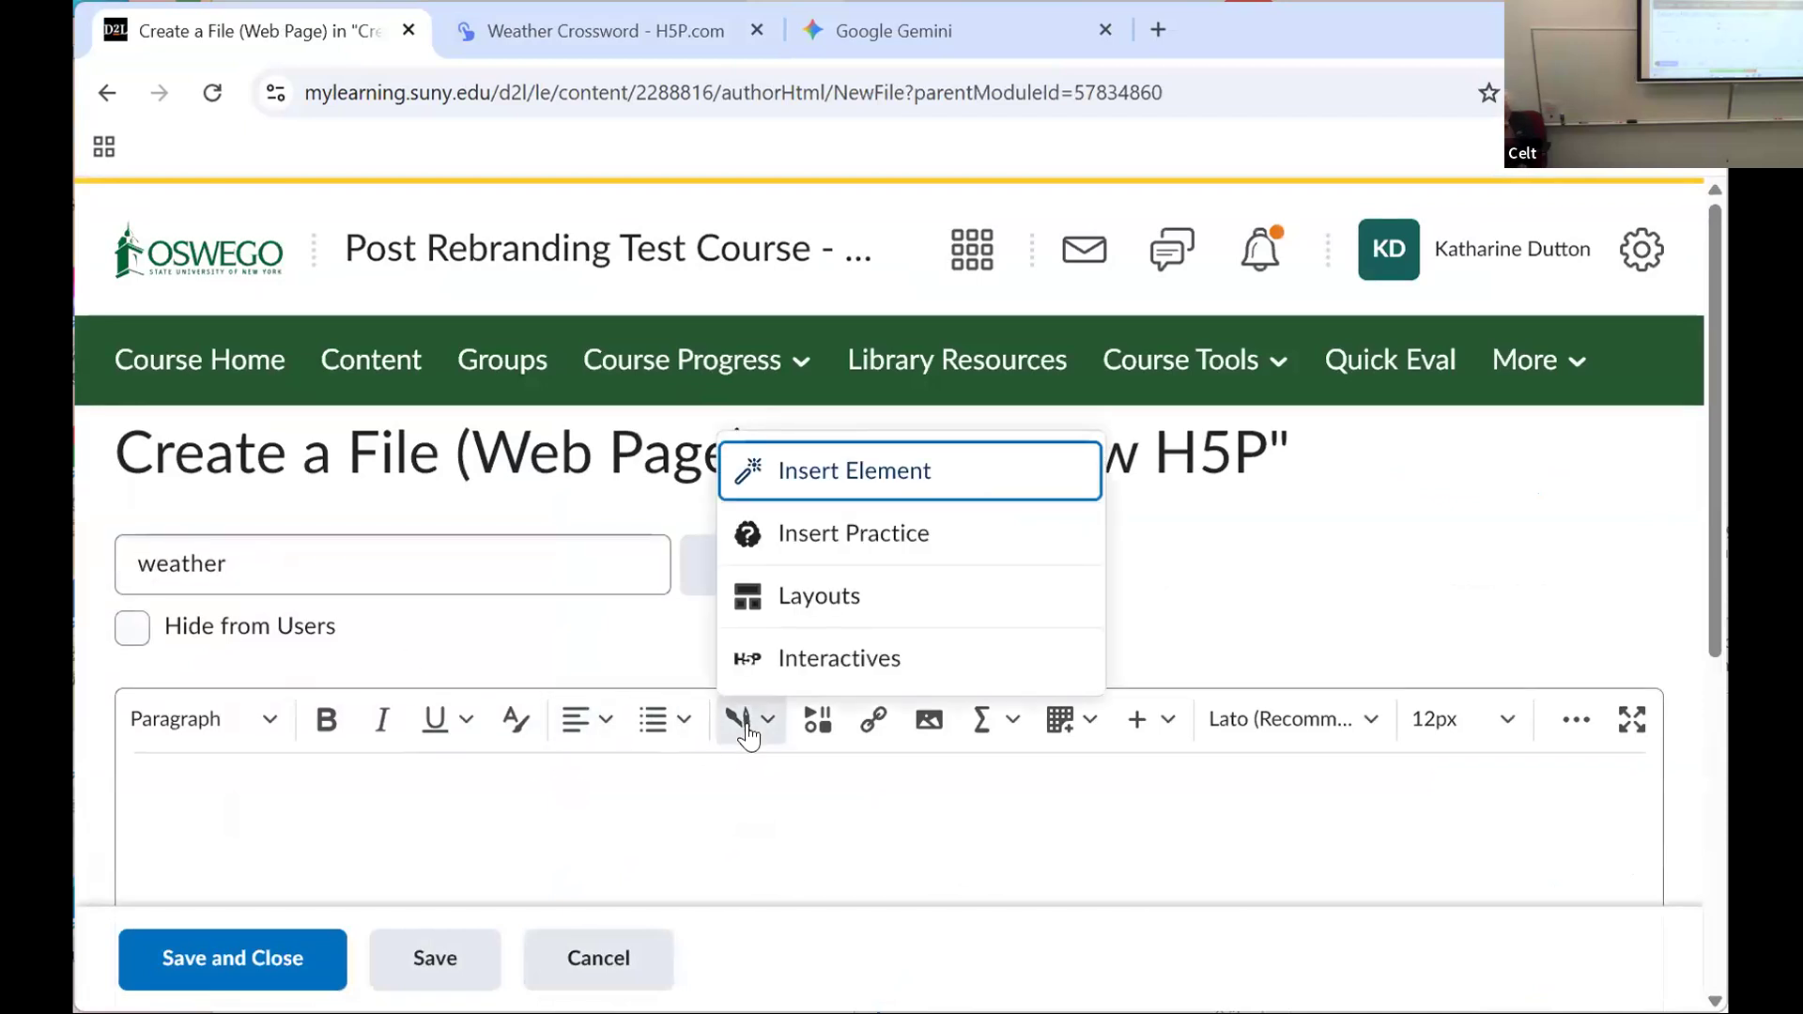
click(792, 661)
click(1503, 444)
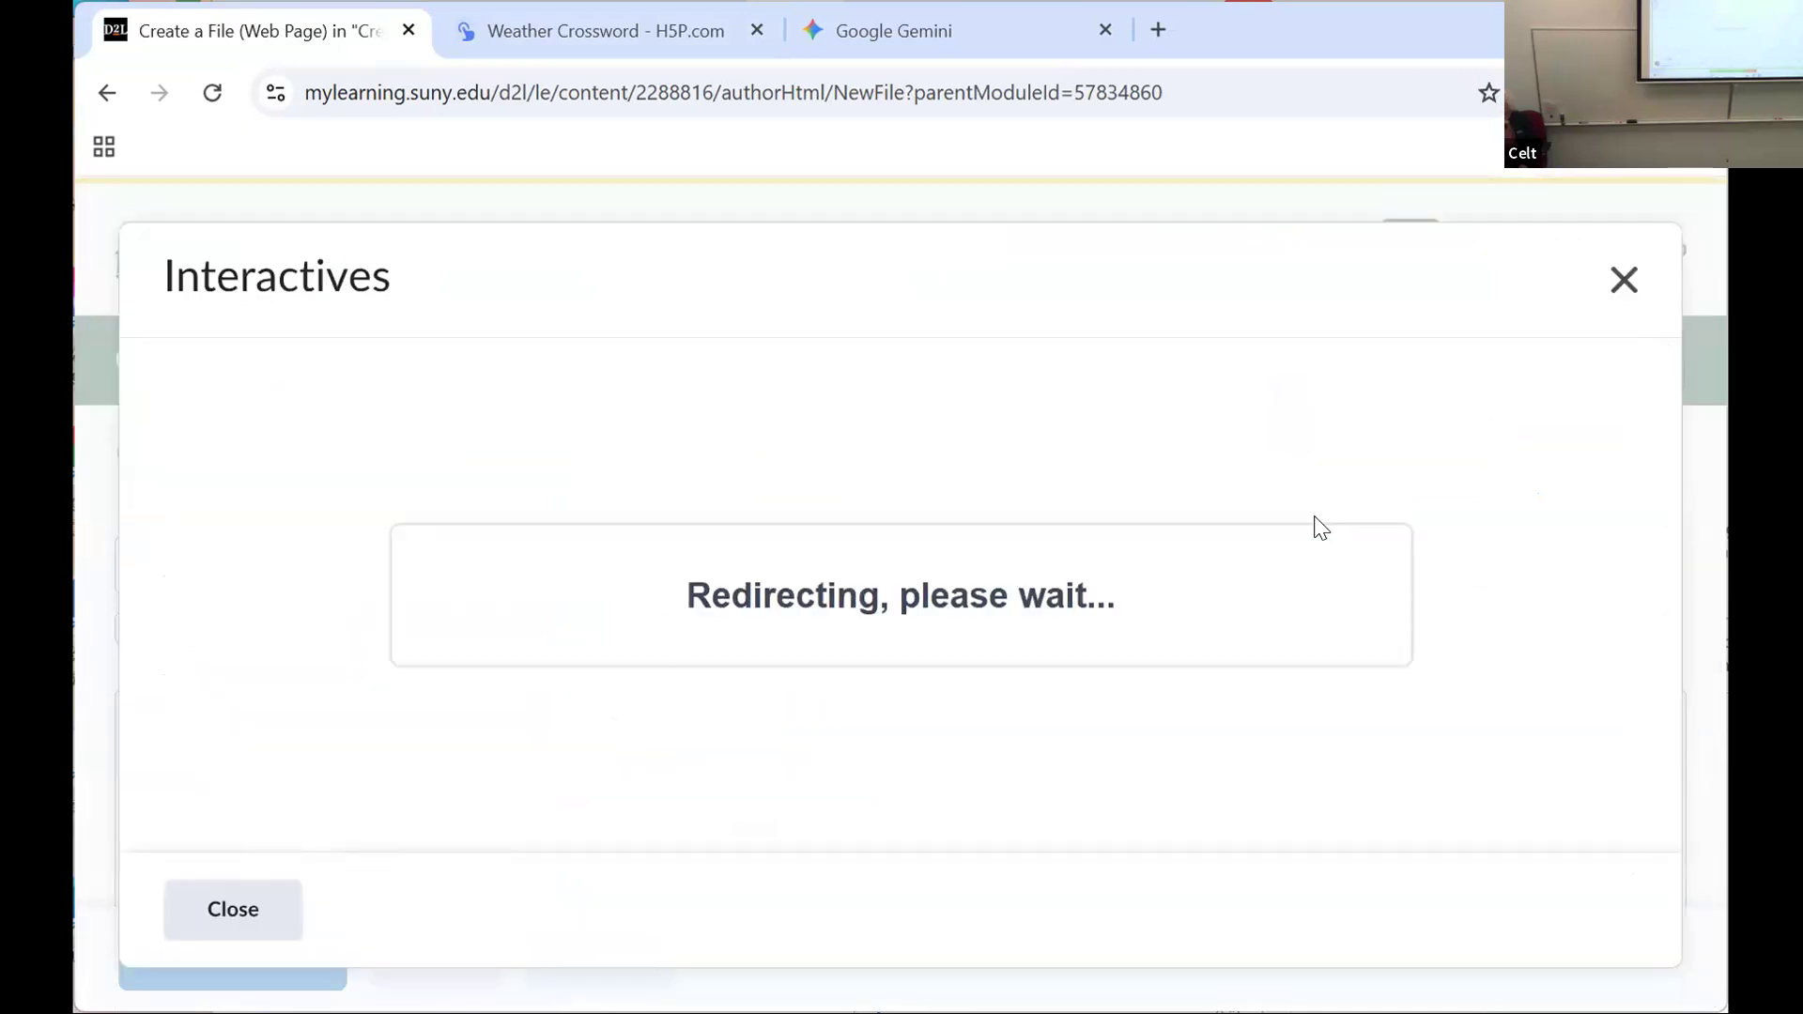
scroll(1033, 563, down, 3)
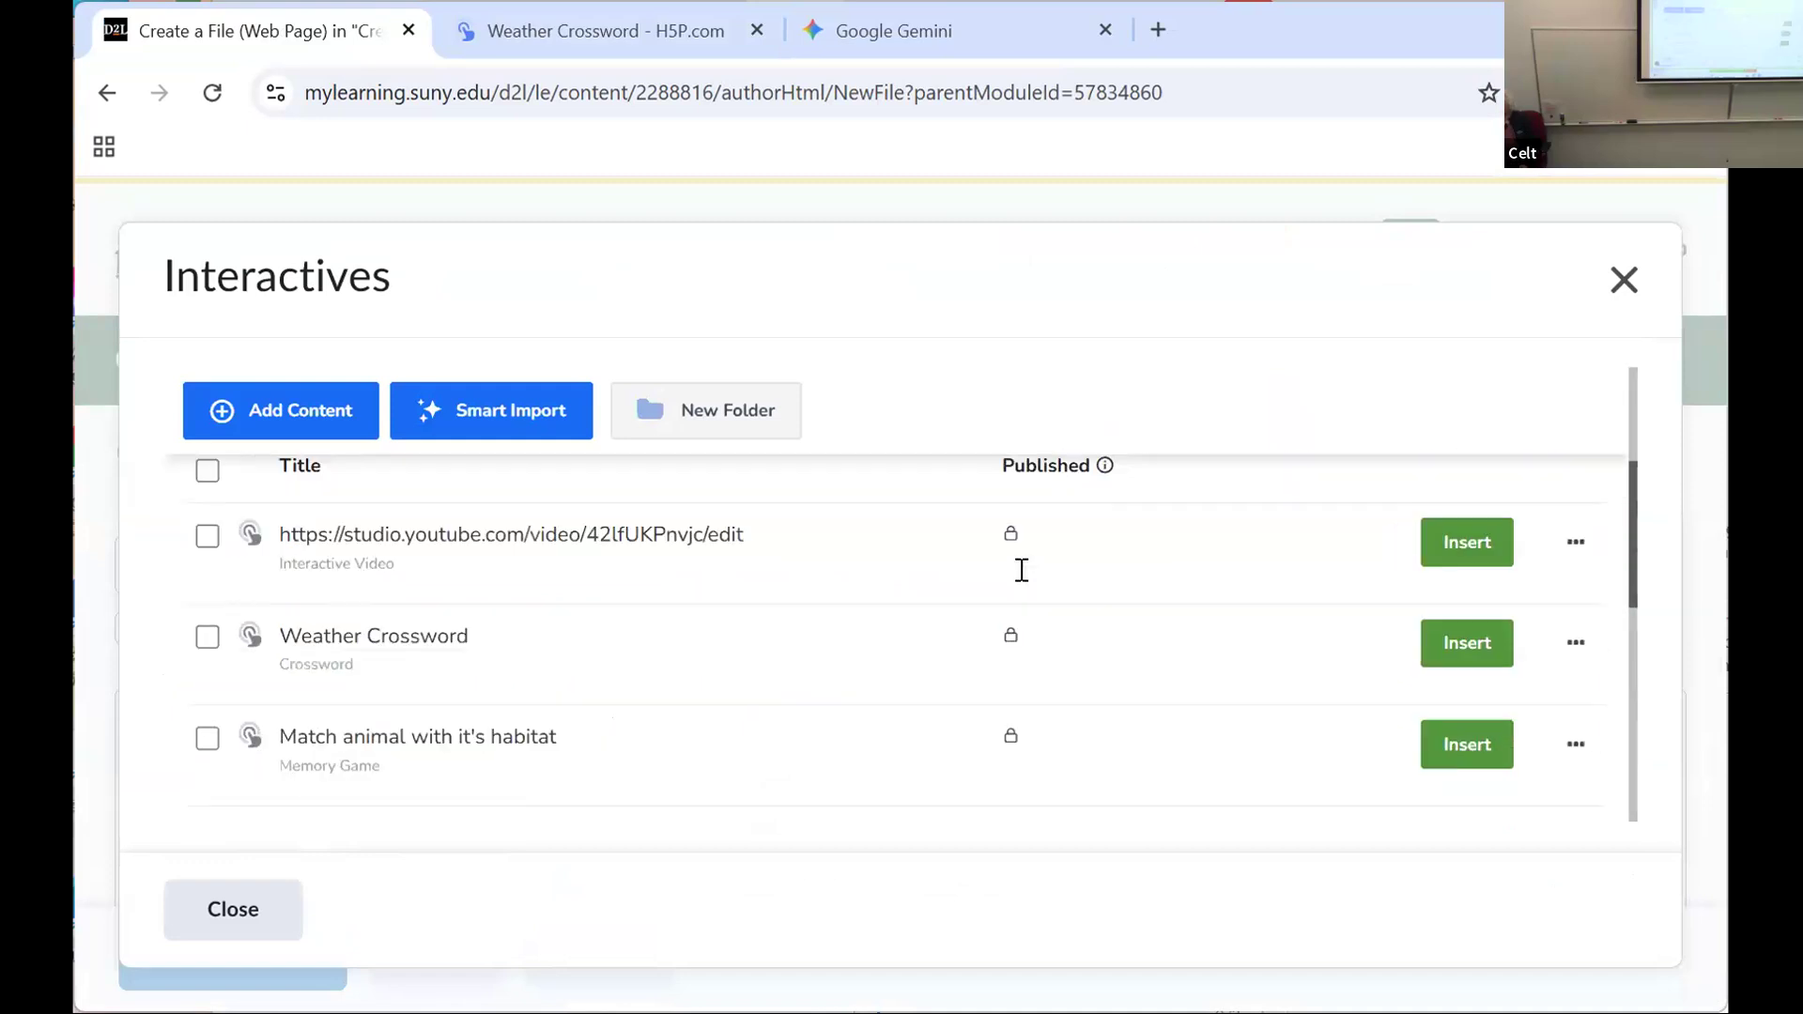
click(207, 636)
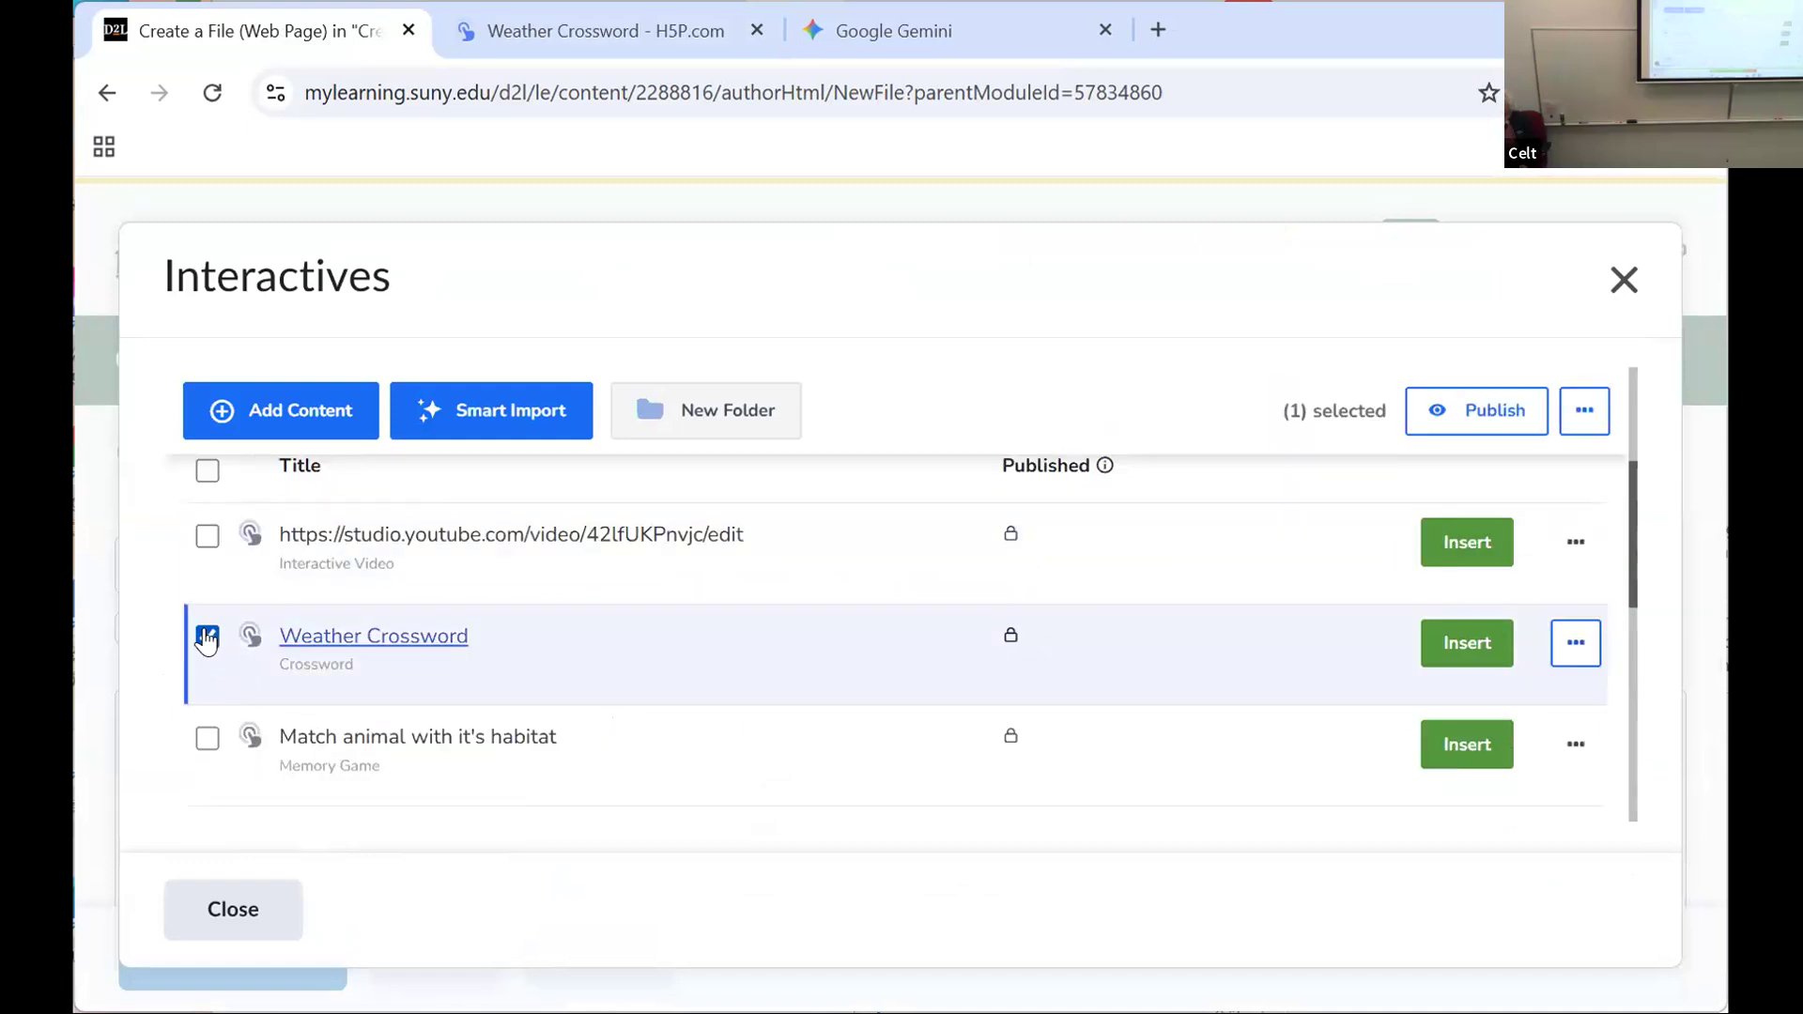
click(1465, 642)
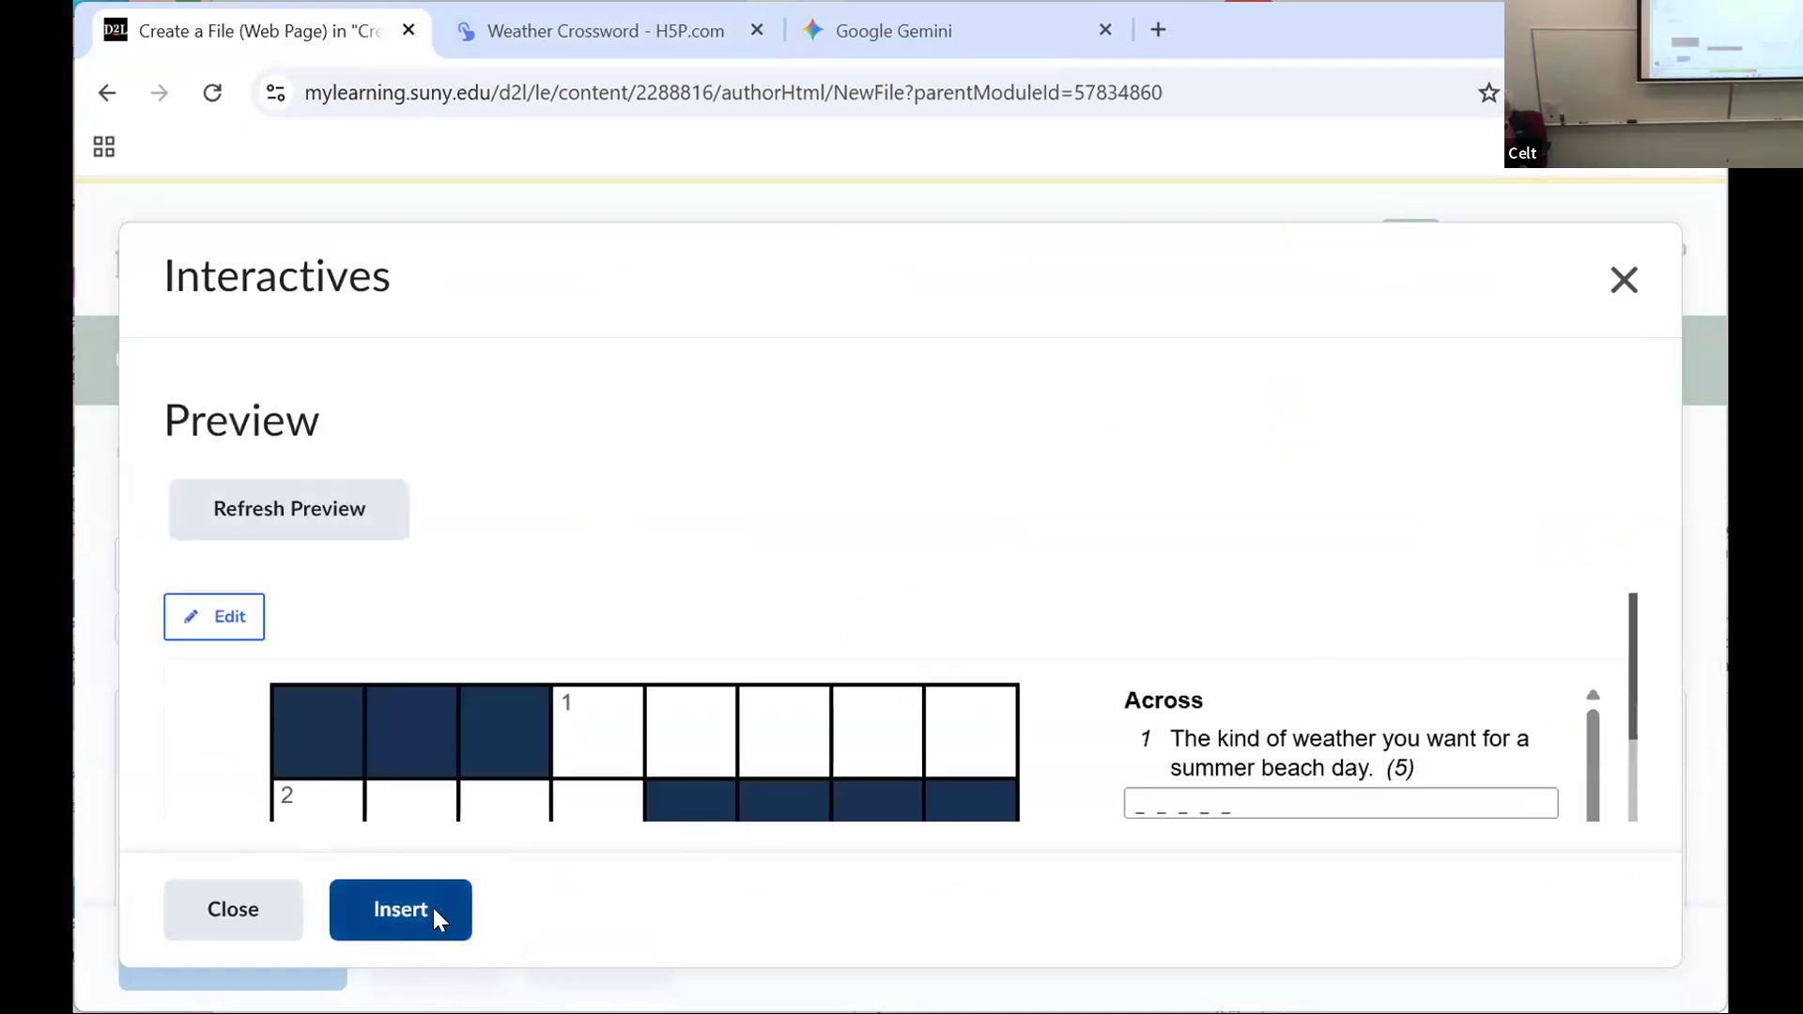
click(435, 915)
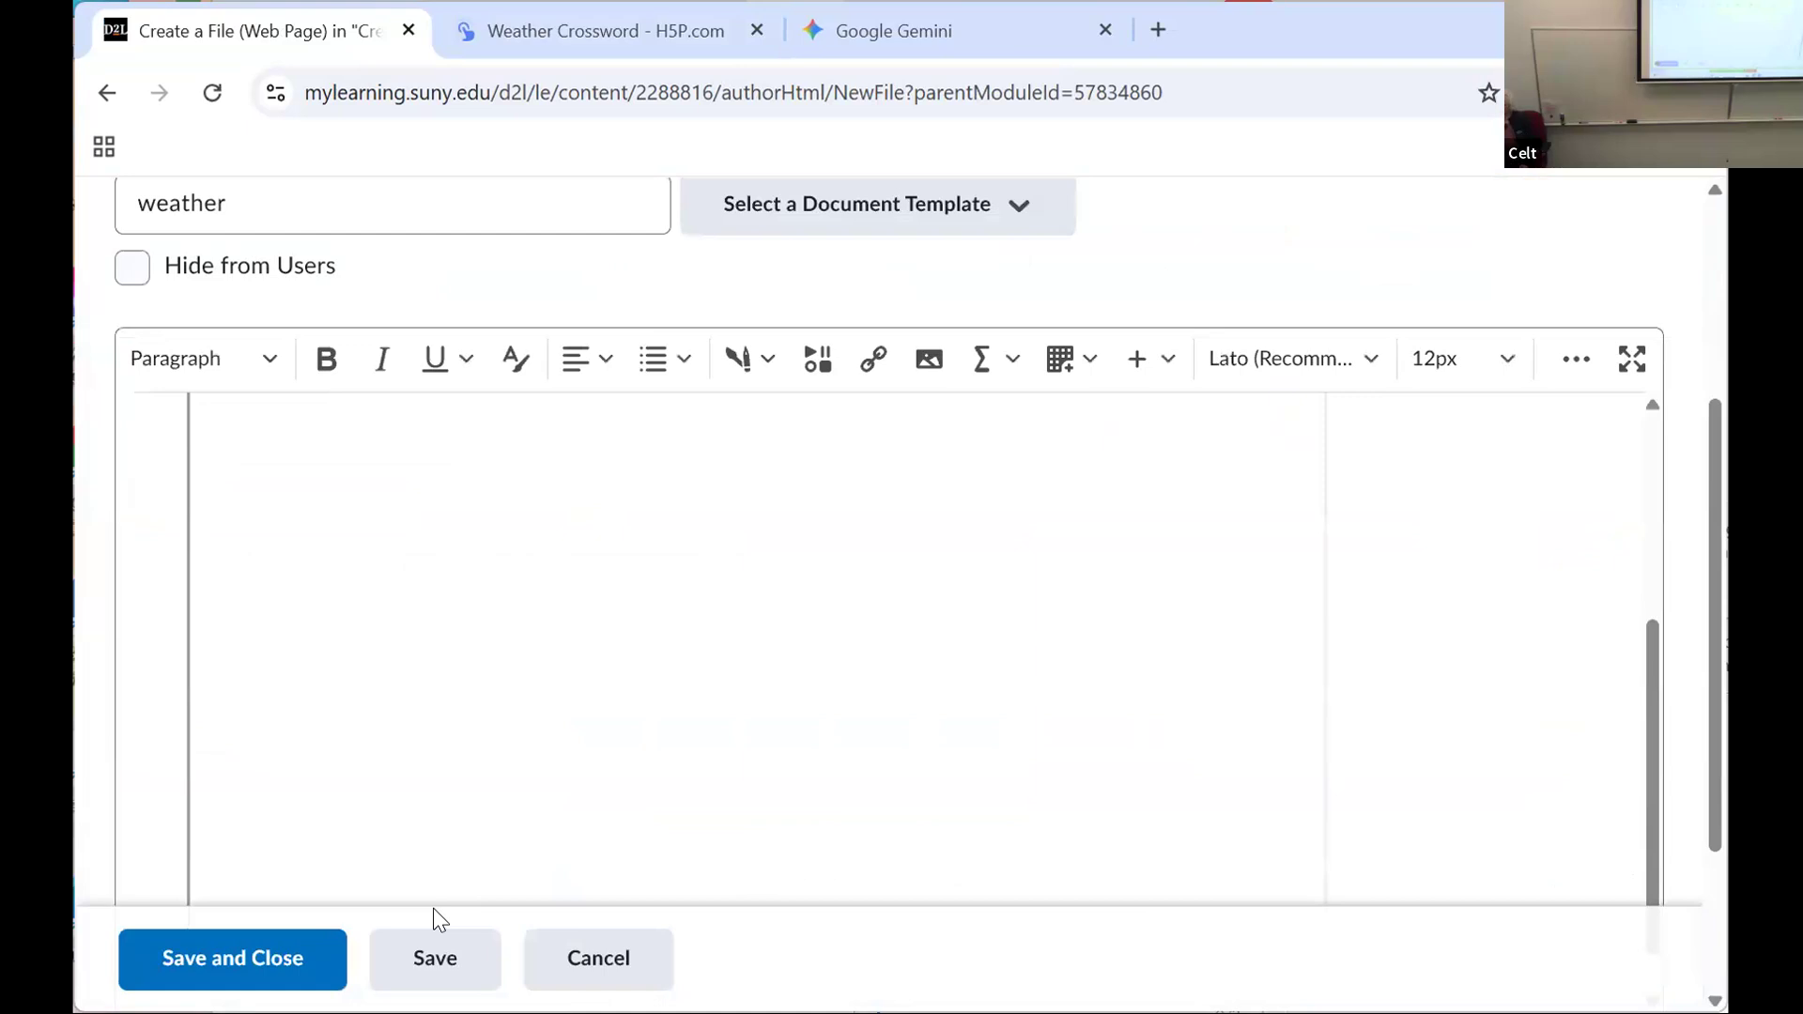
click(250, 967)
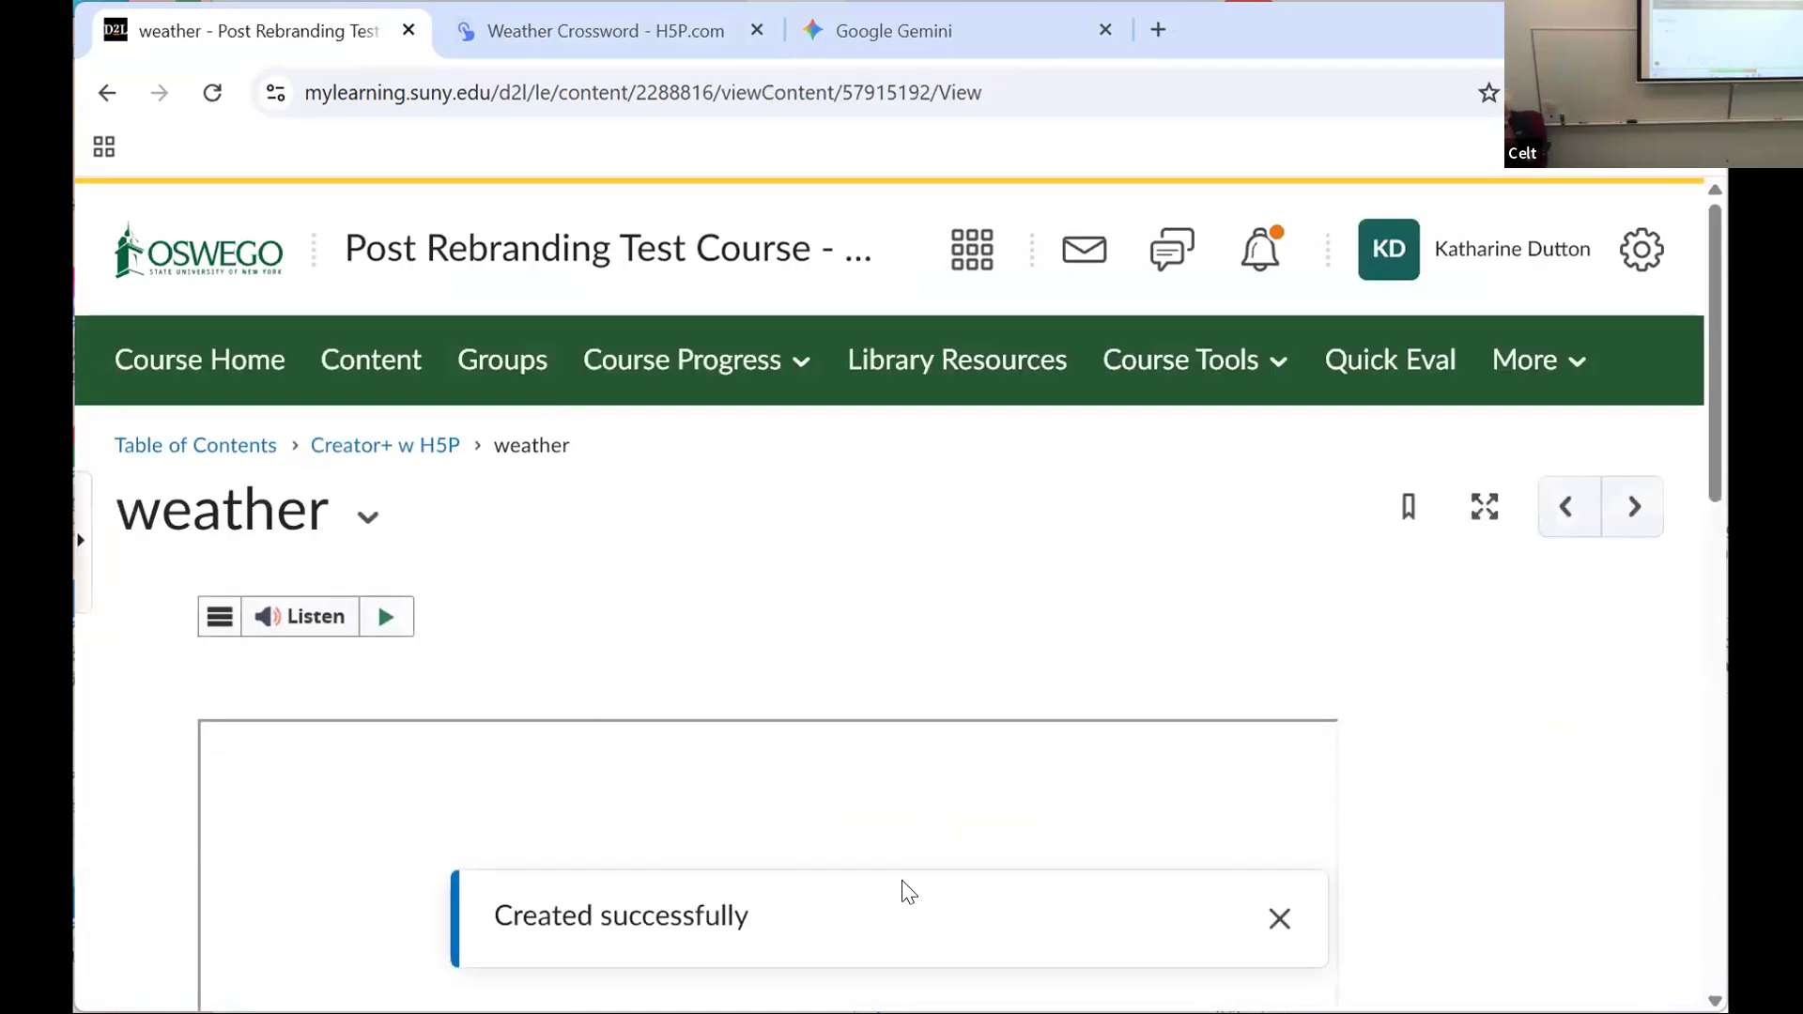
drag(1705, 443, 1707, 543)
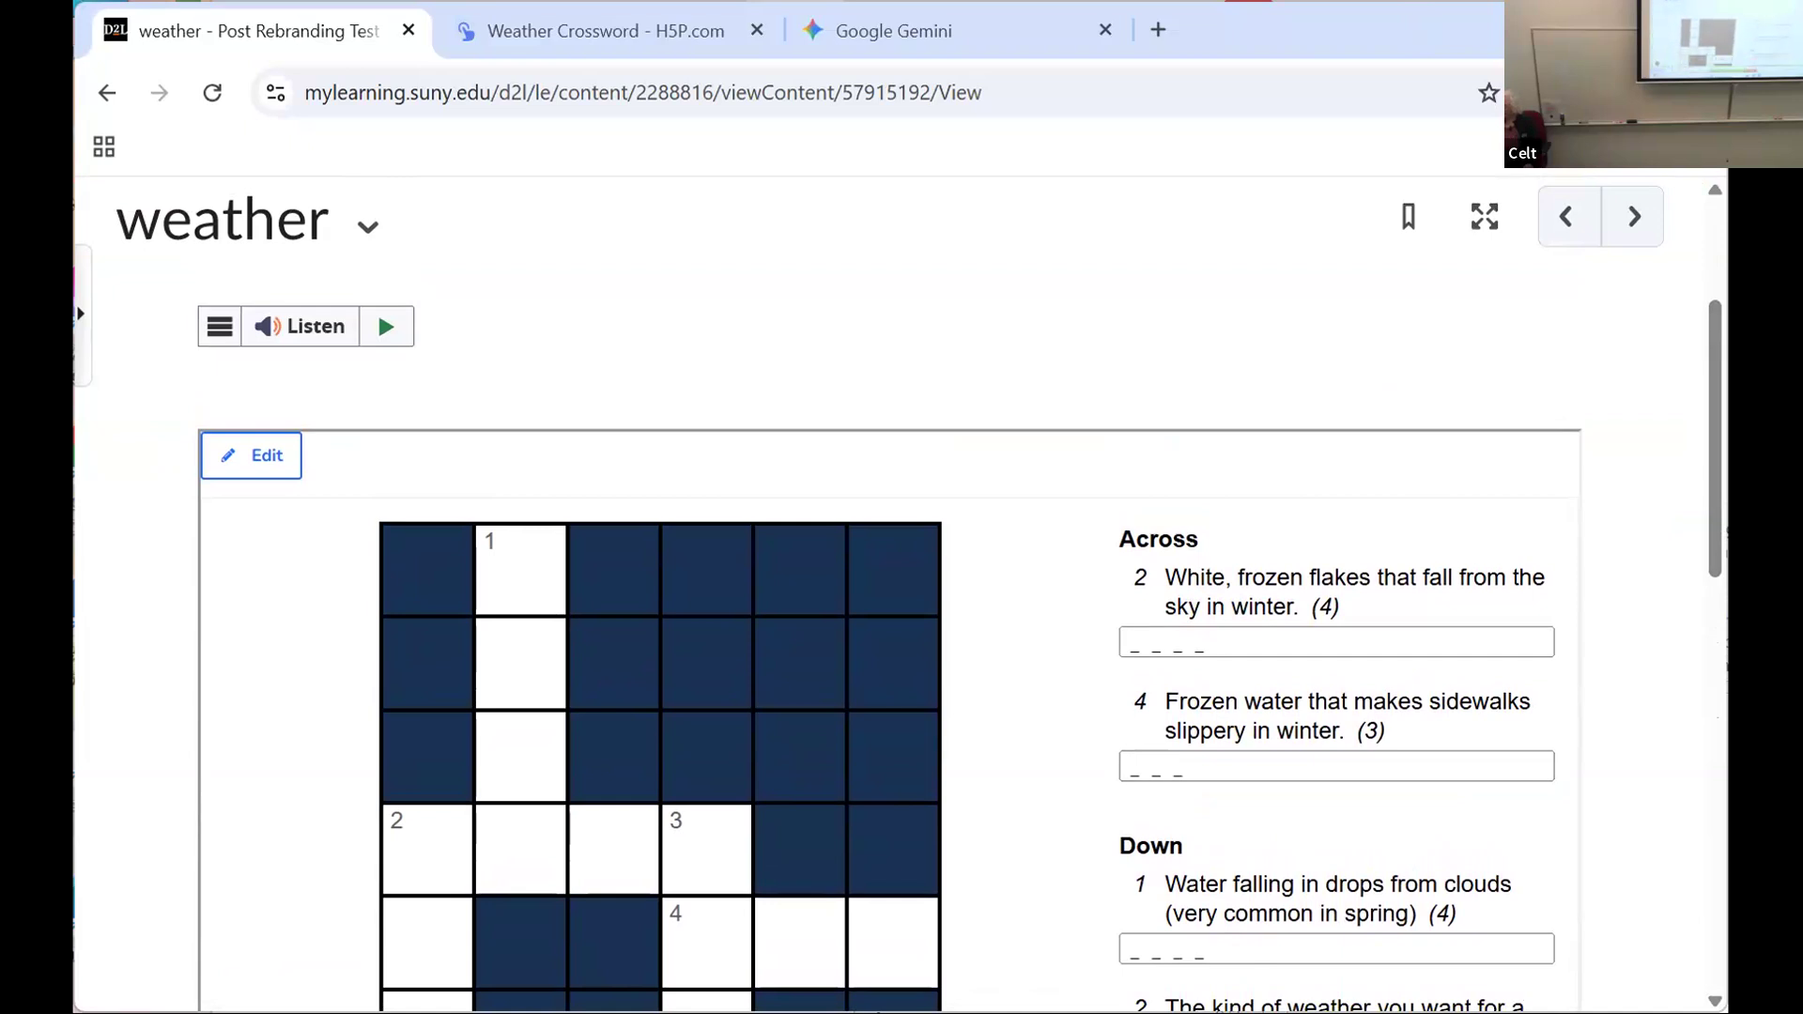
Step: Switch back to H5P, start a new content item from All Content, and sort the content types A to Z
click(583, 42)
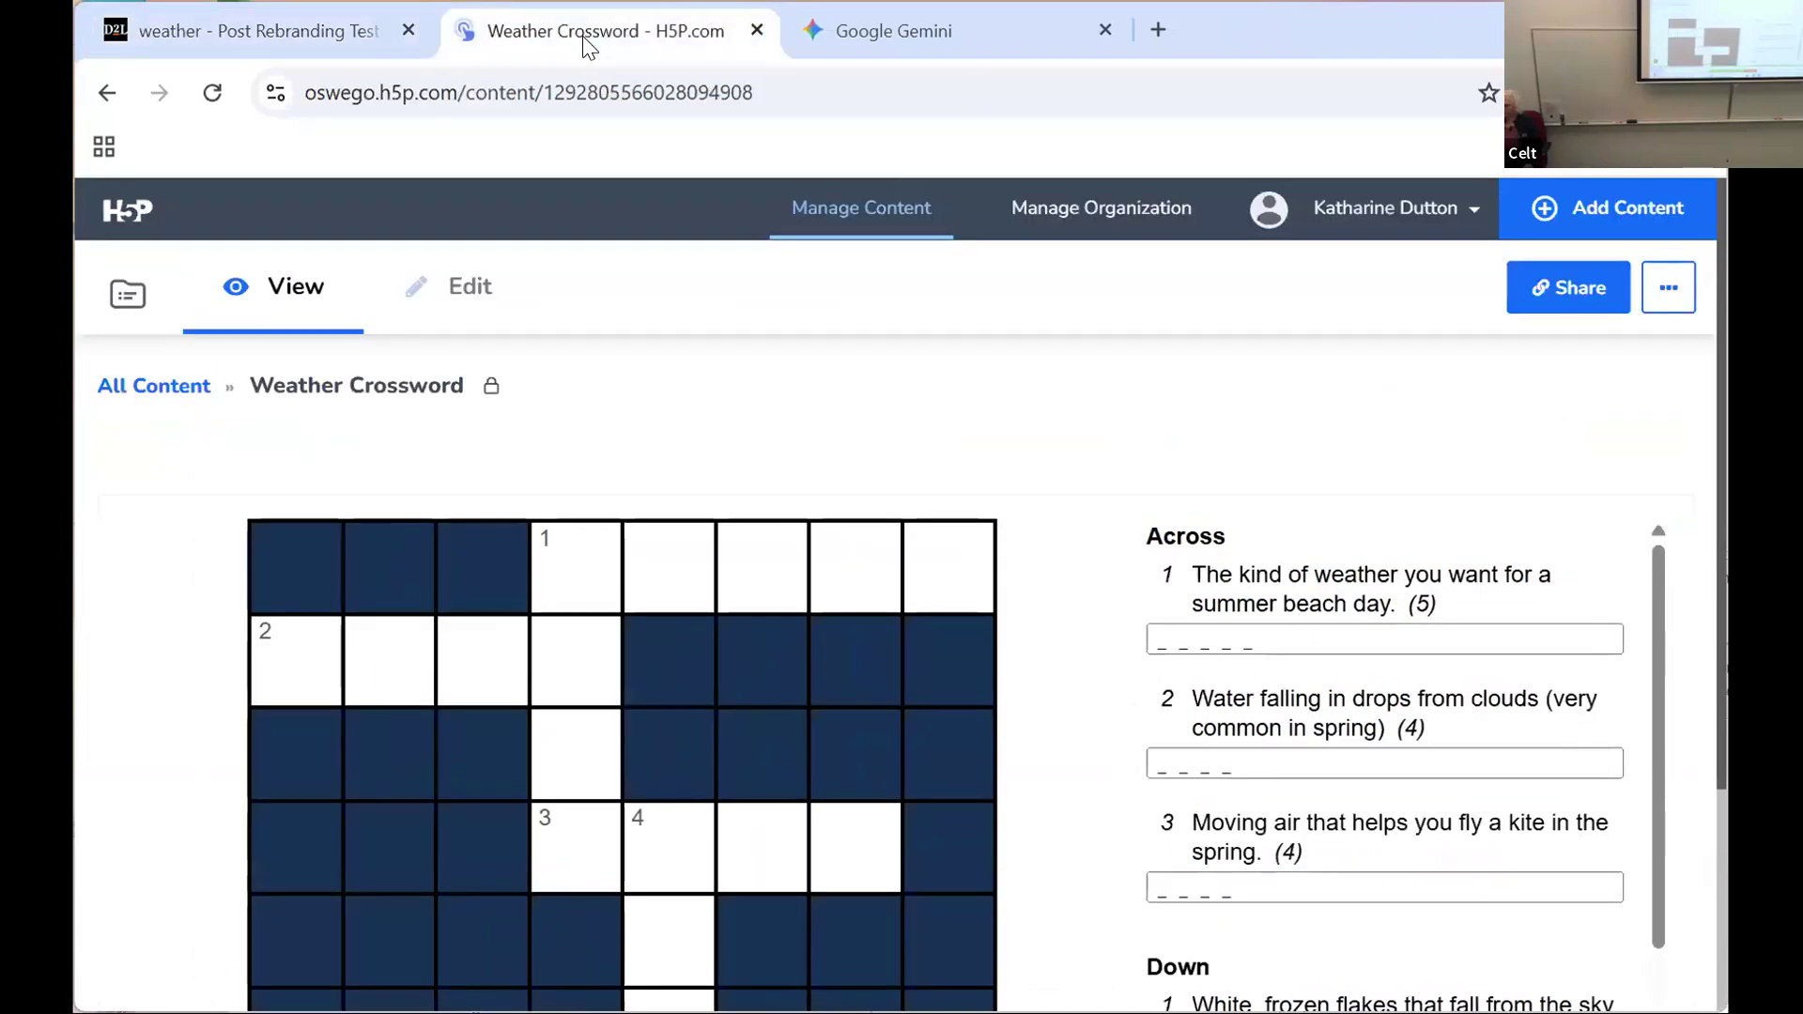
click(191, 398)
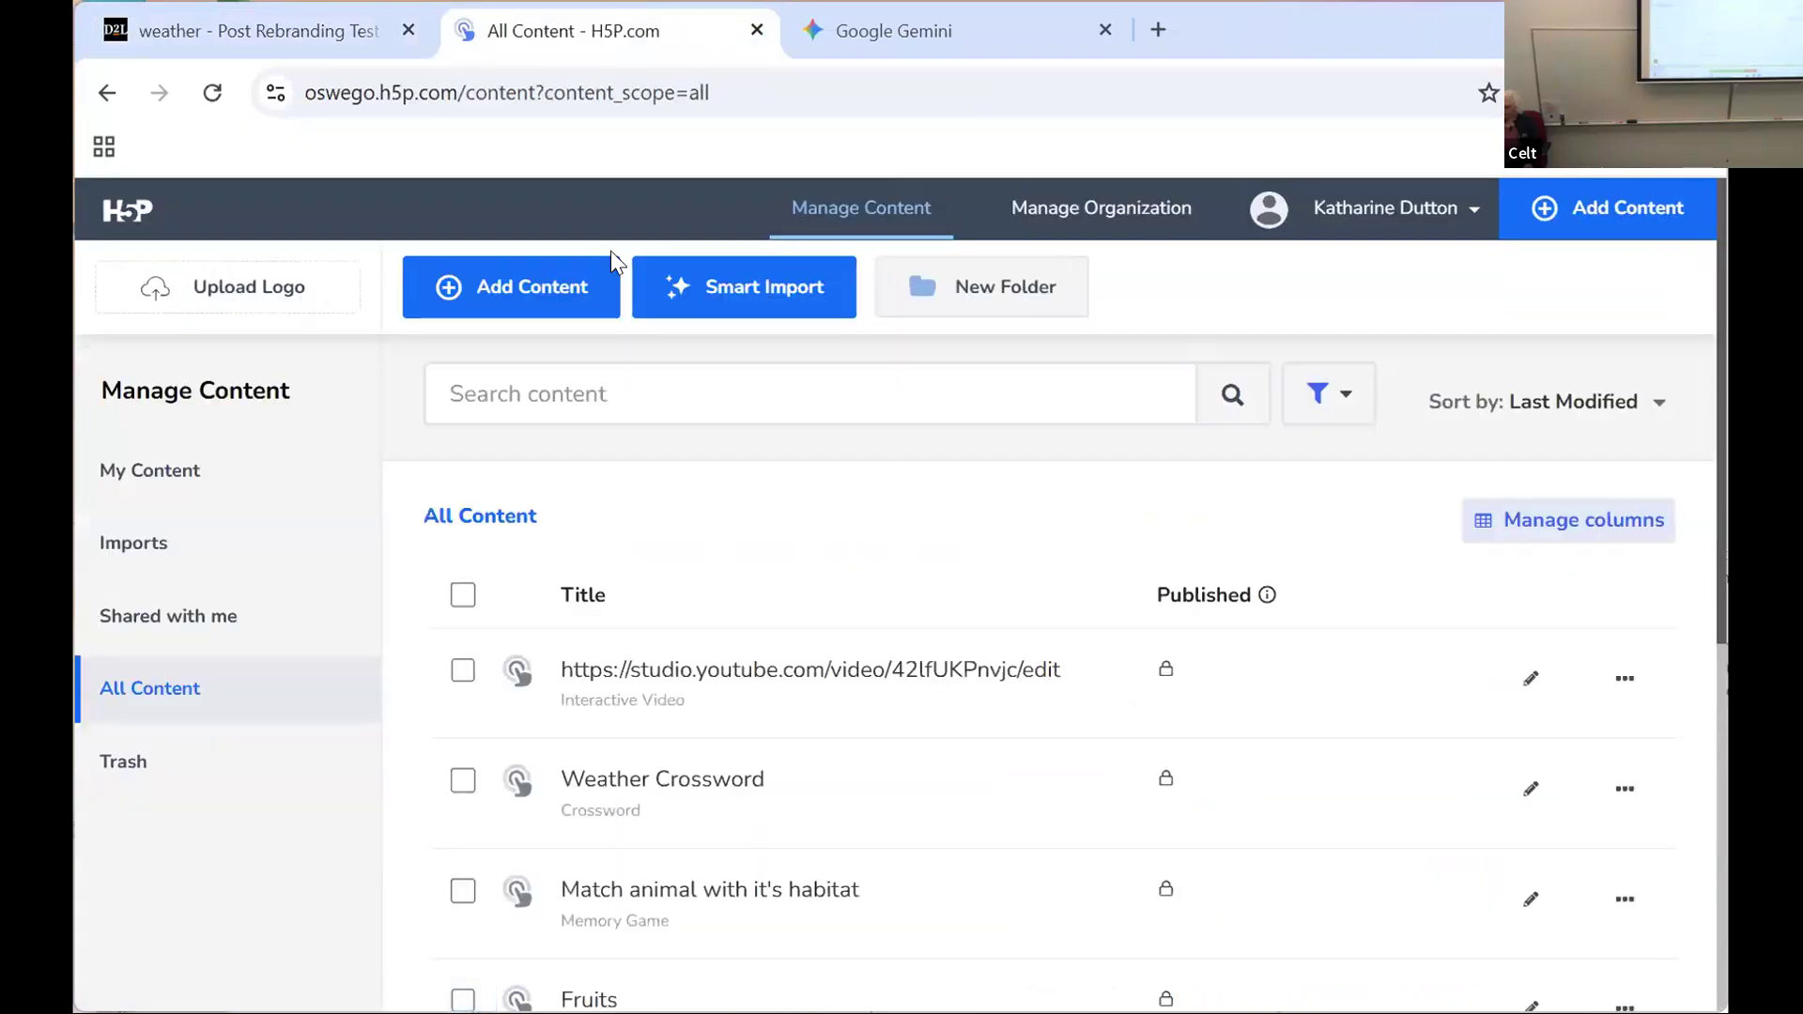
click(532, 291)
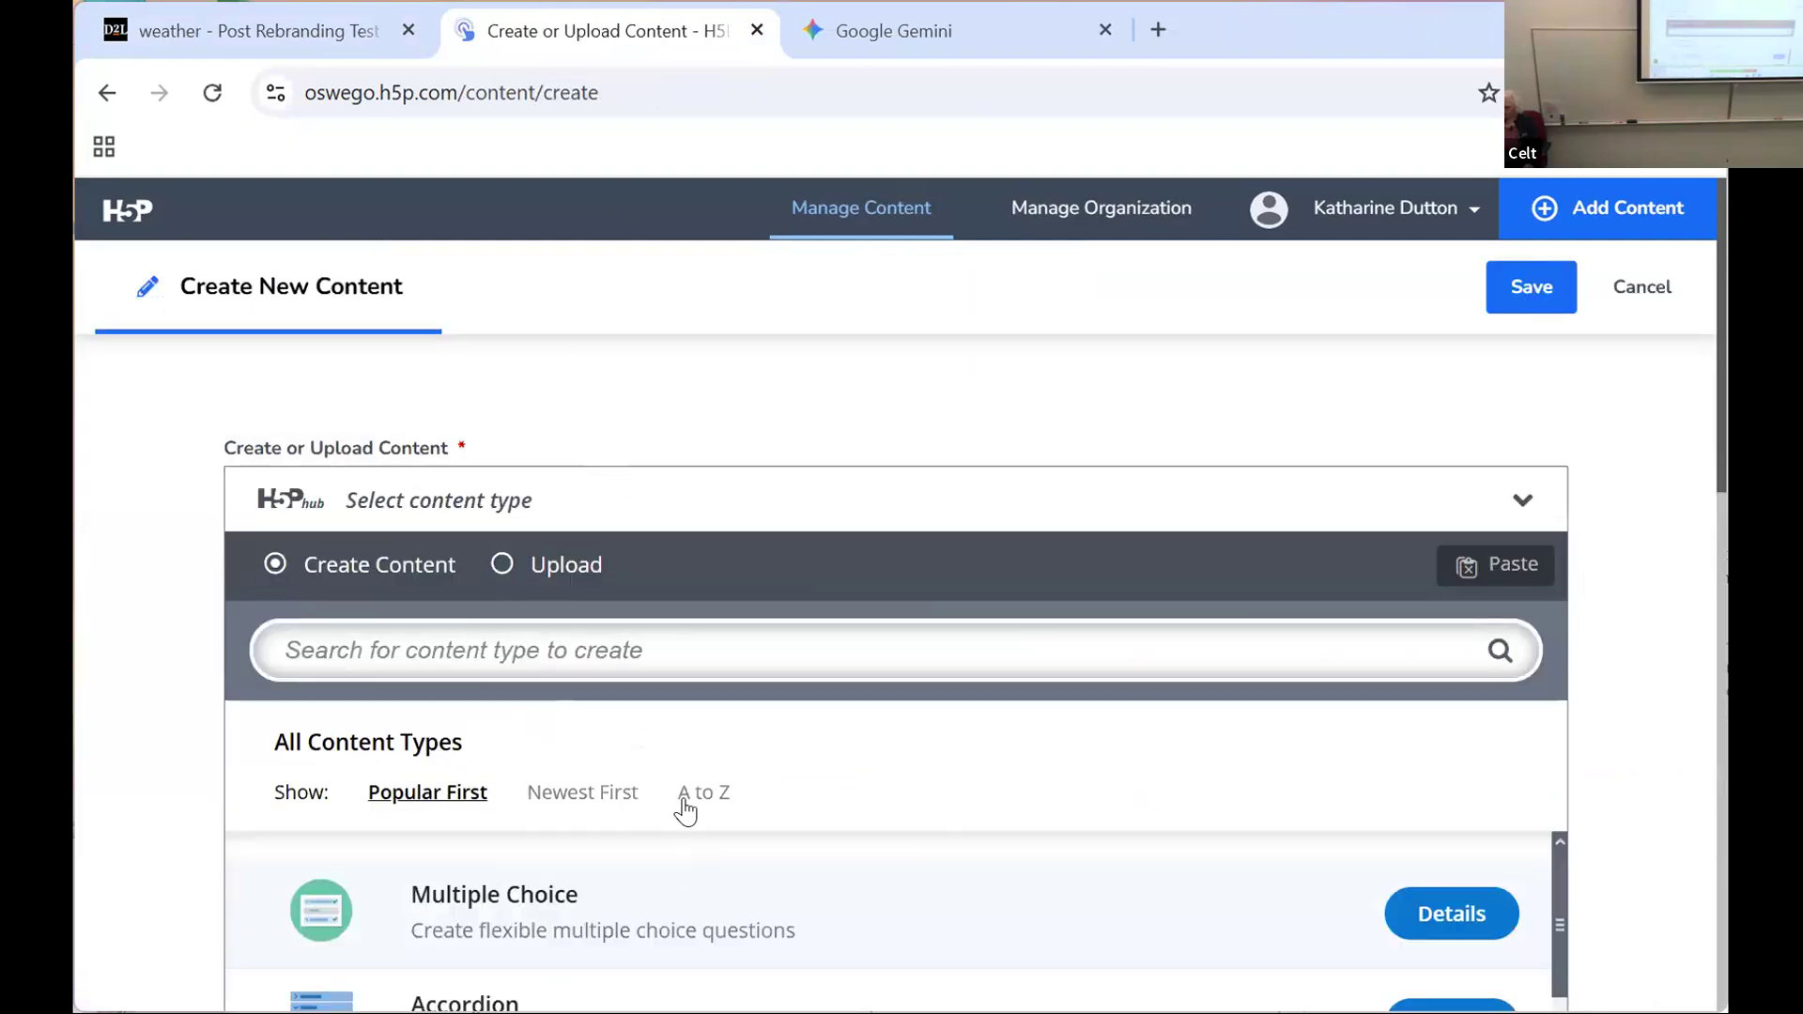
click(700, 794)
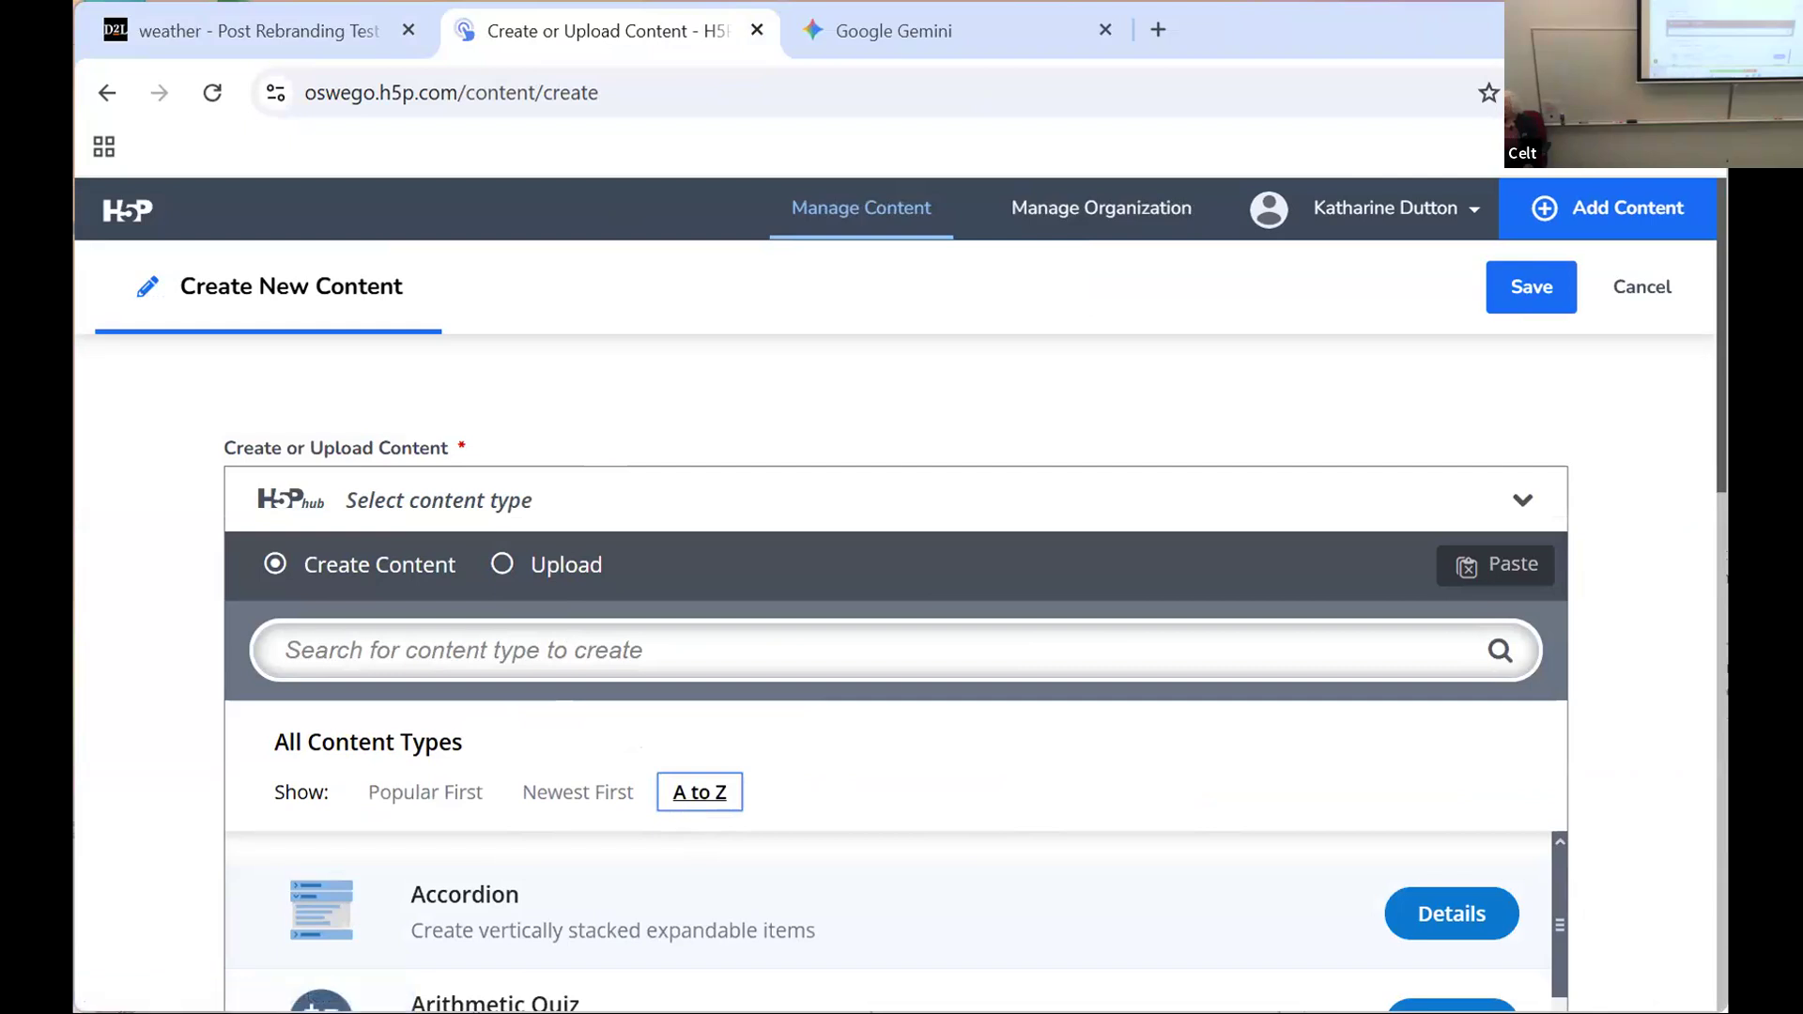
Step: Look through the alphabetical list of H5P content types, from Accordion down to Virtual Tour (360)
scroll(1726, 601, down, 2)
scroll(1724, 620, down, 3)
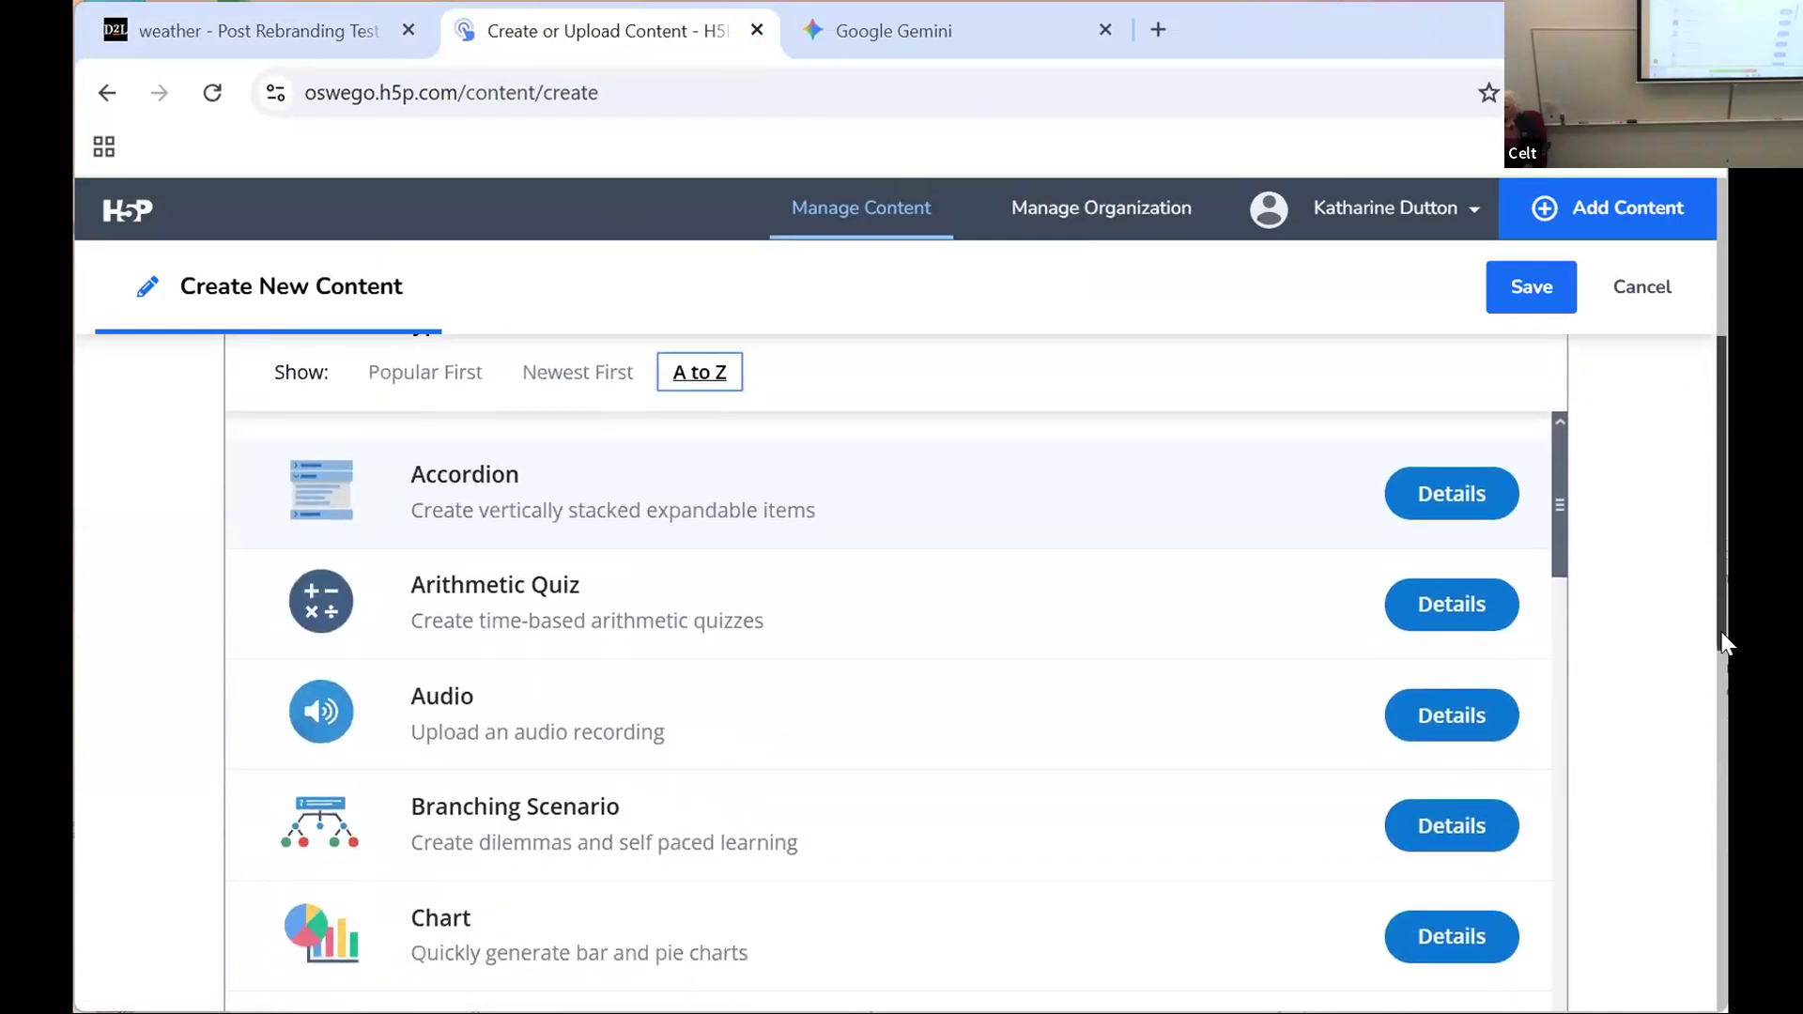
drag(1724, 647, 1724, 650)
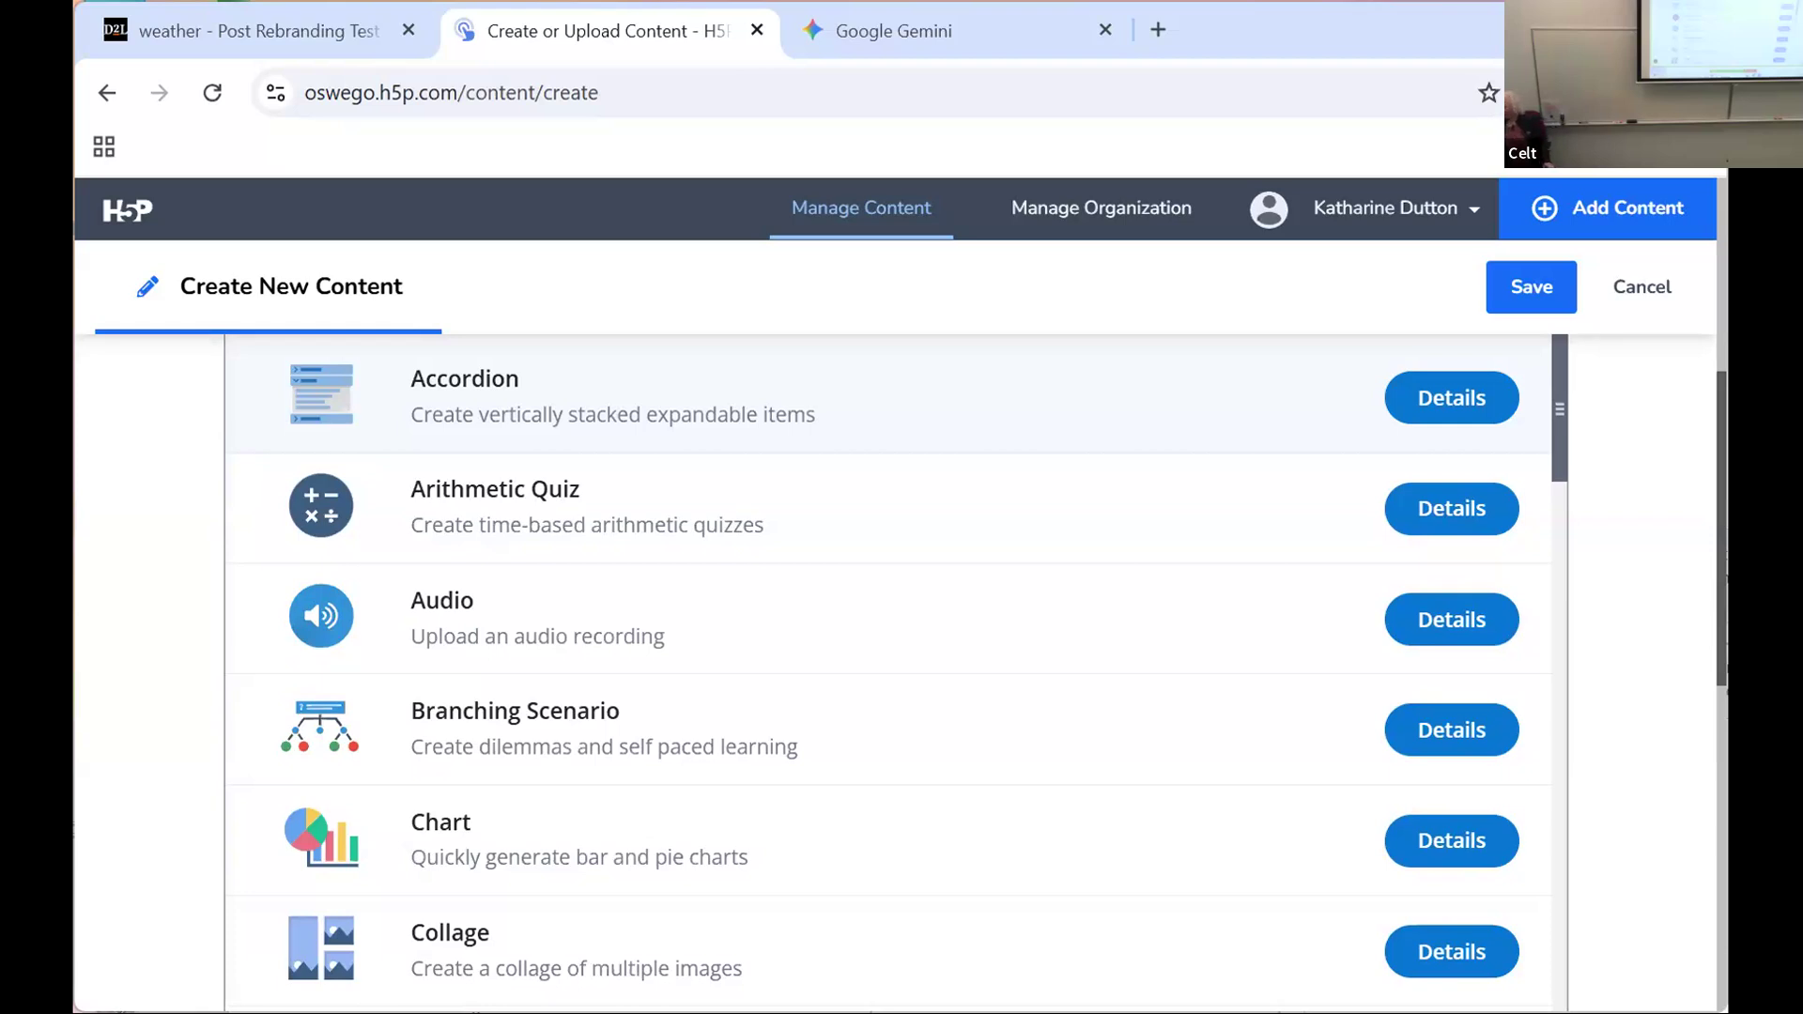
drag(1722, 599, 1721, 714)
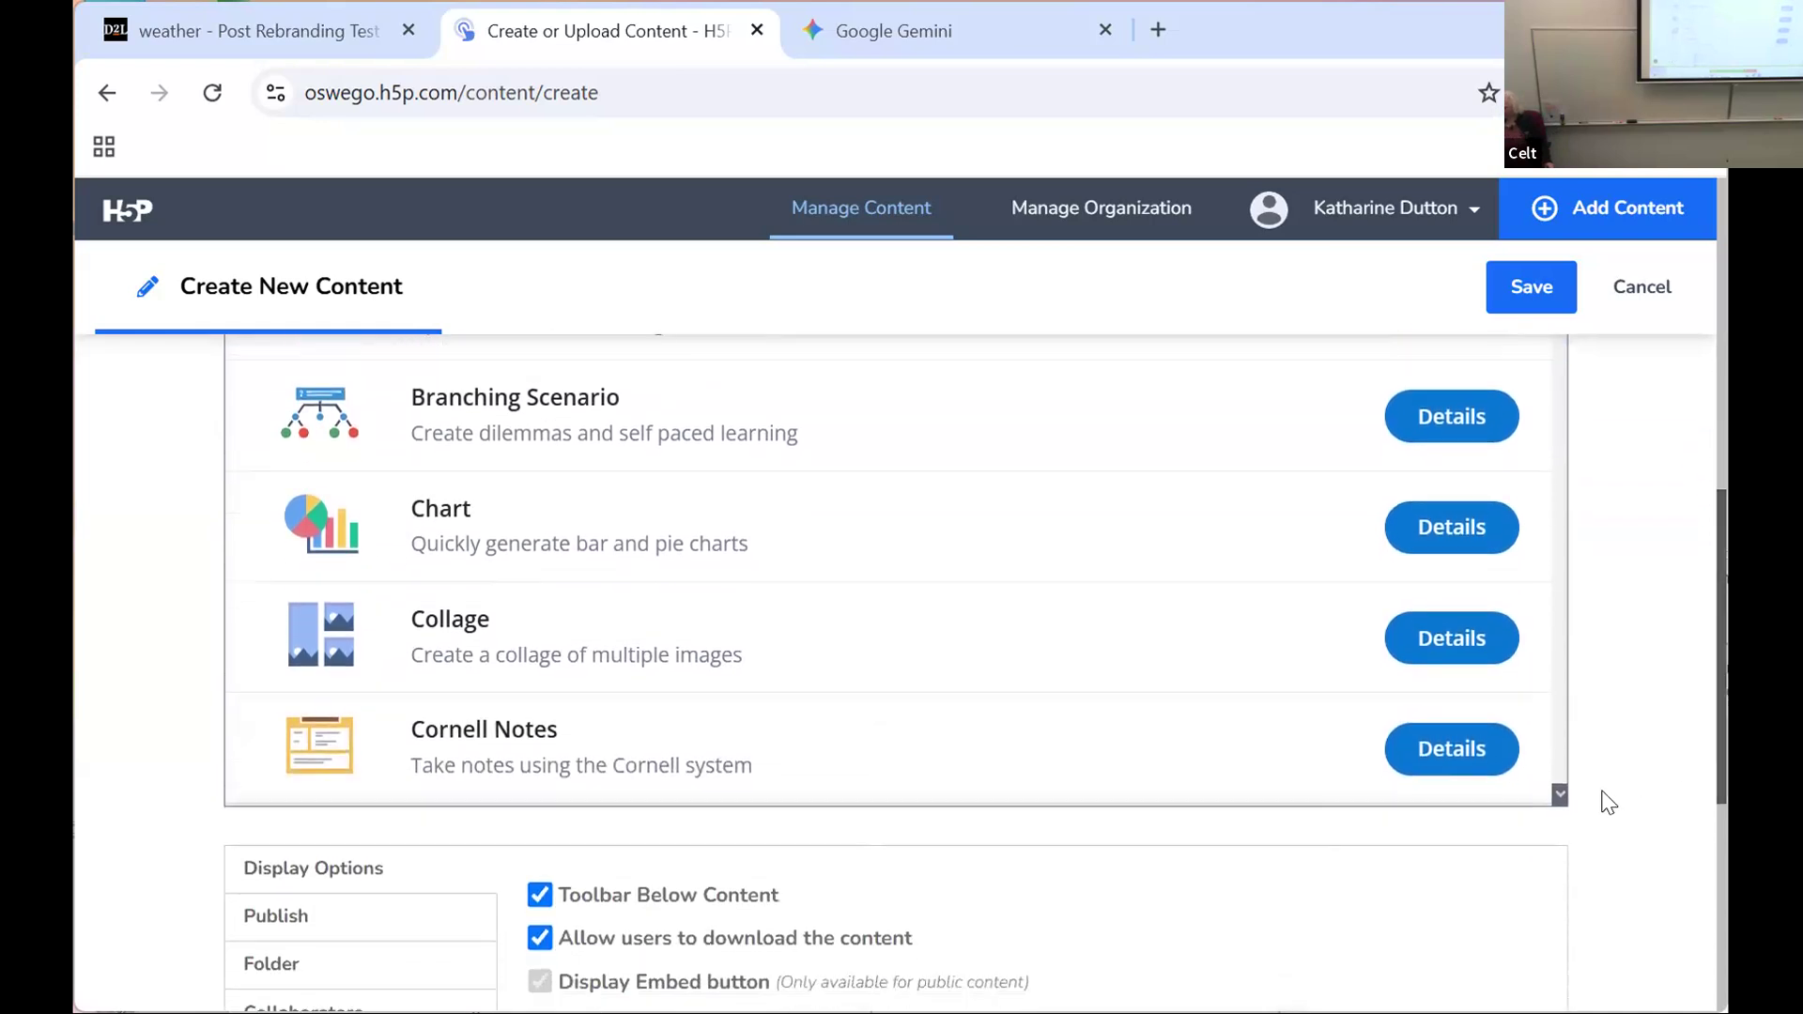
scroll(1159, 620, up, 5)
scroll(1161, 617, down, 5)
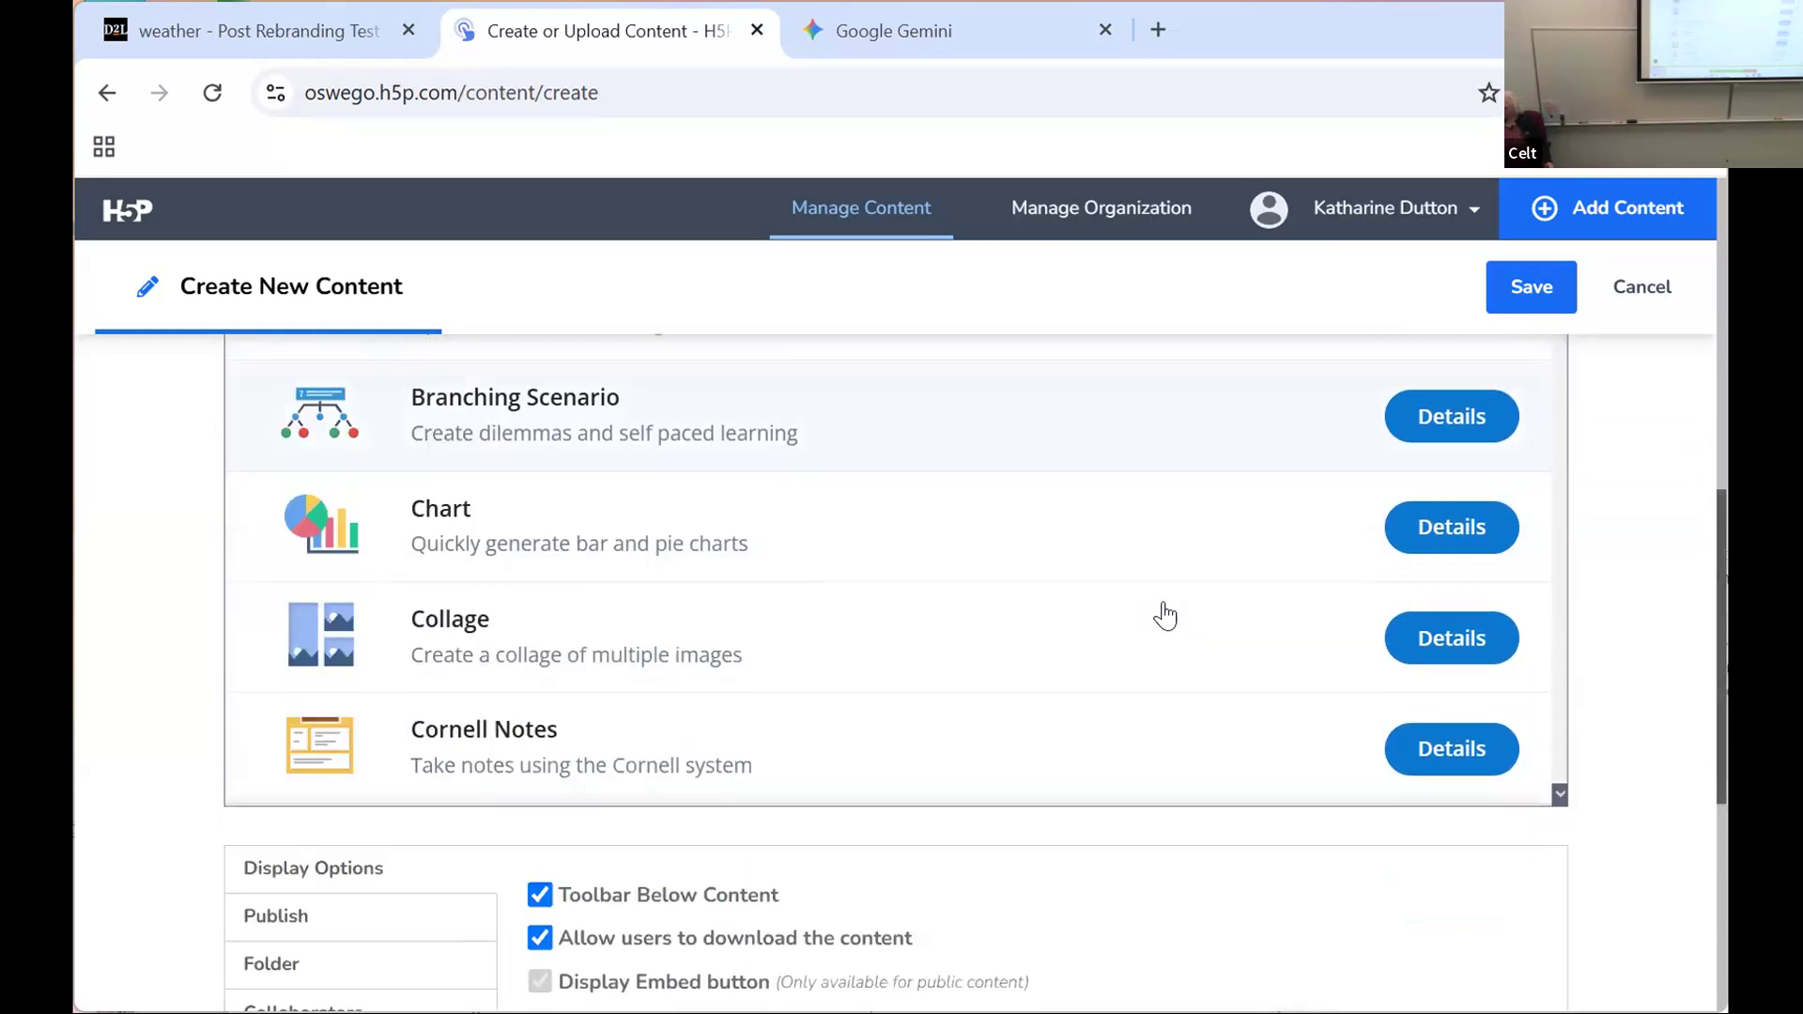
scroll(1174, 601, up, 1)
scroll(1177, 593, up, 8)
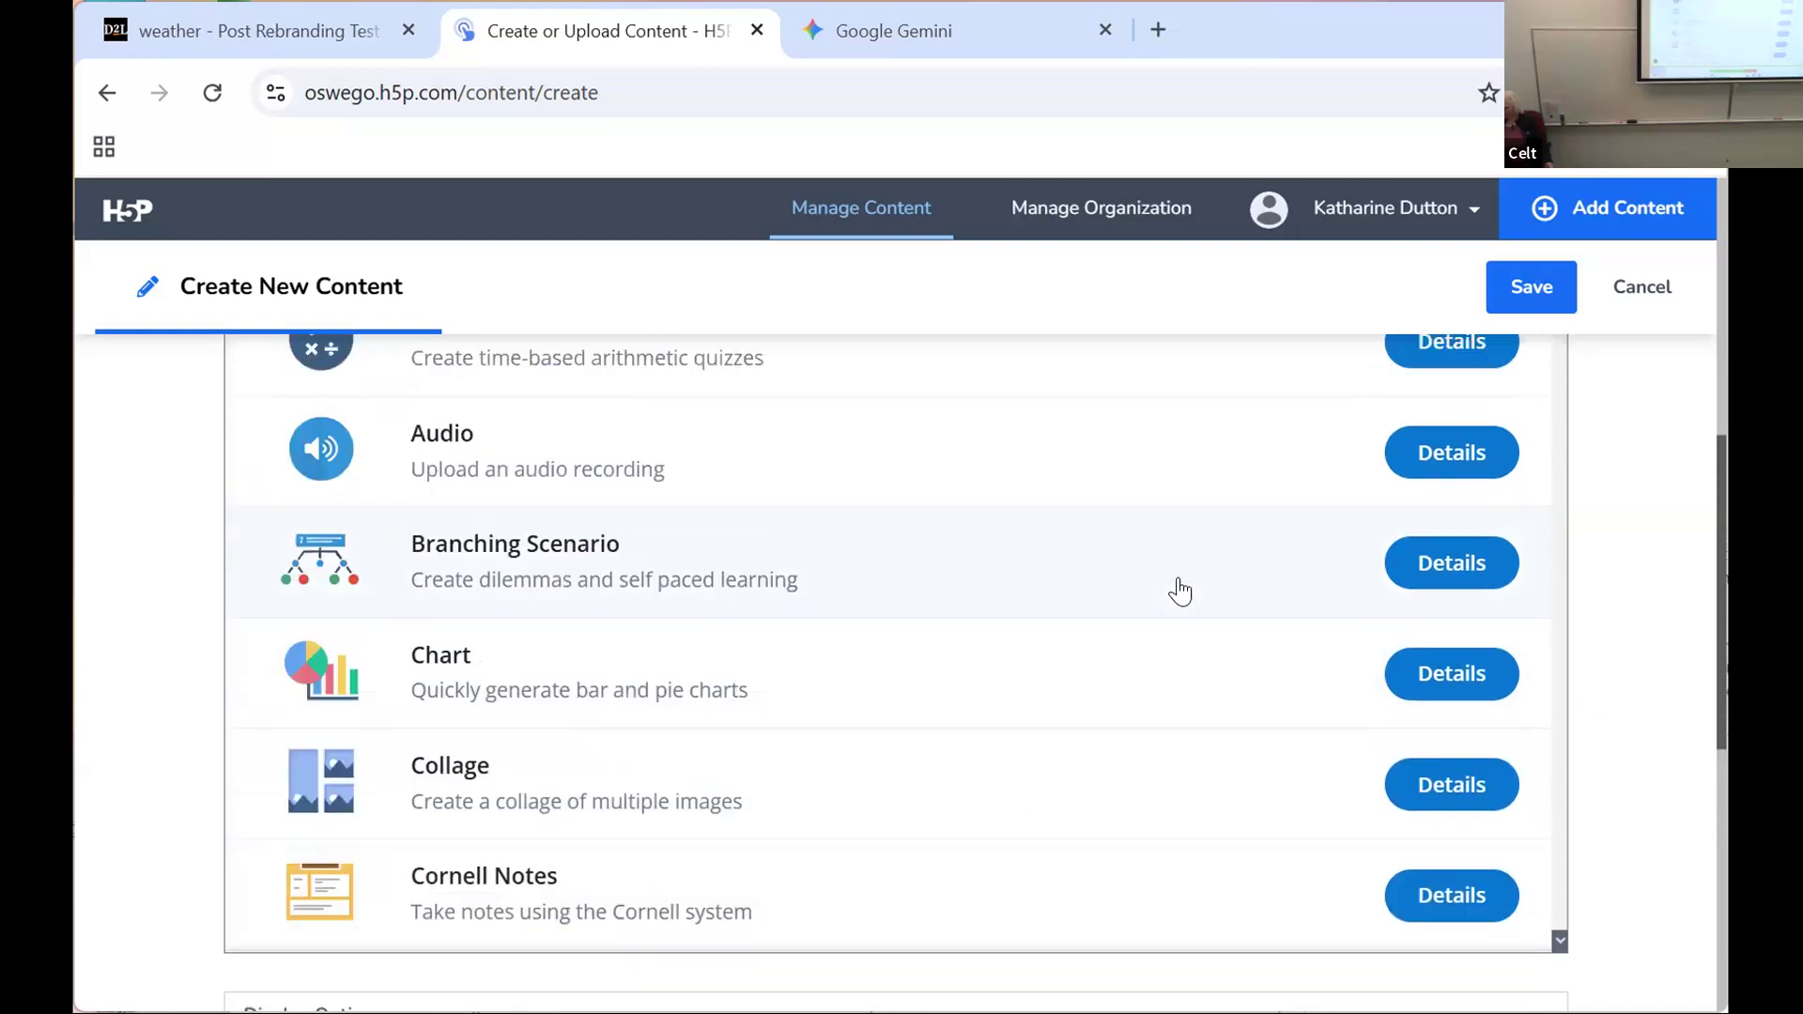
scroll(1181, 577, down, 2)
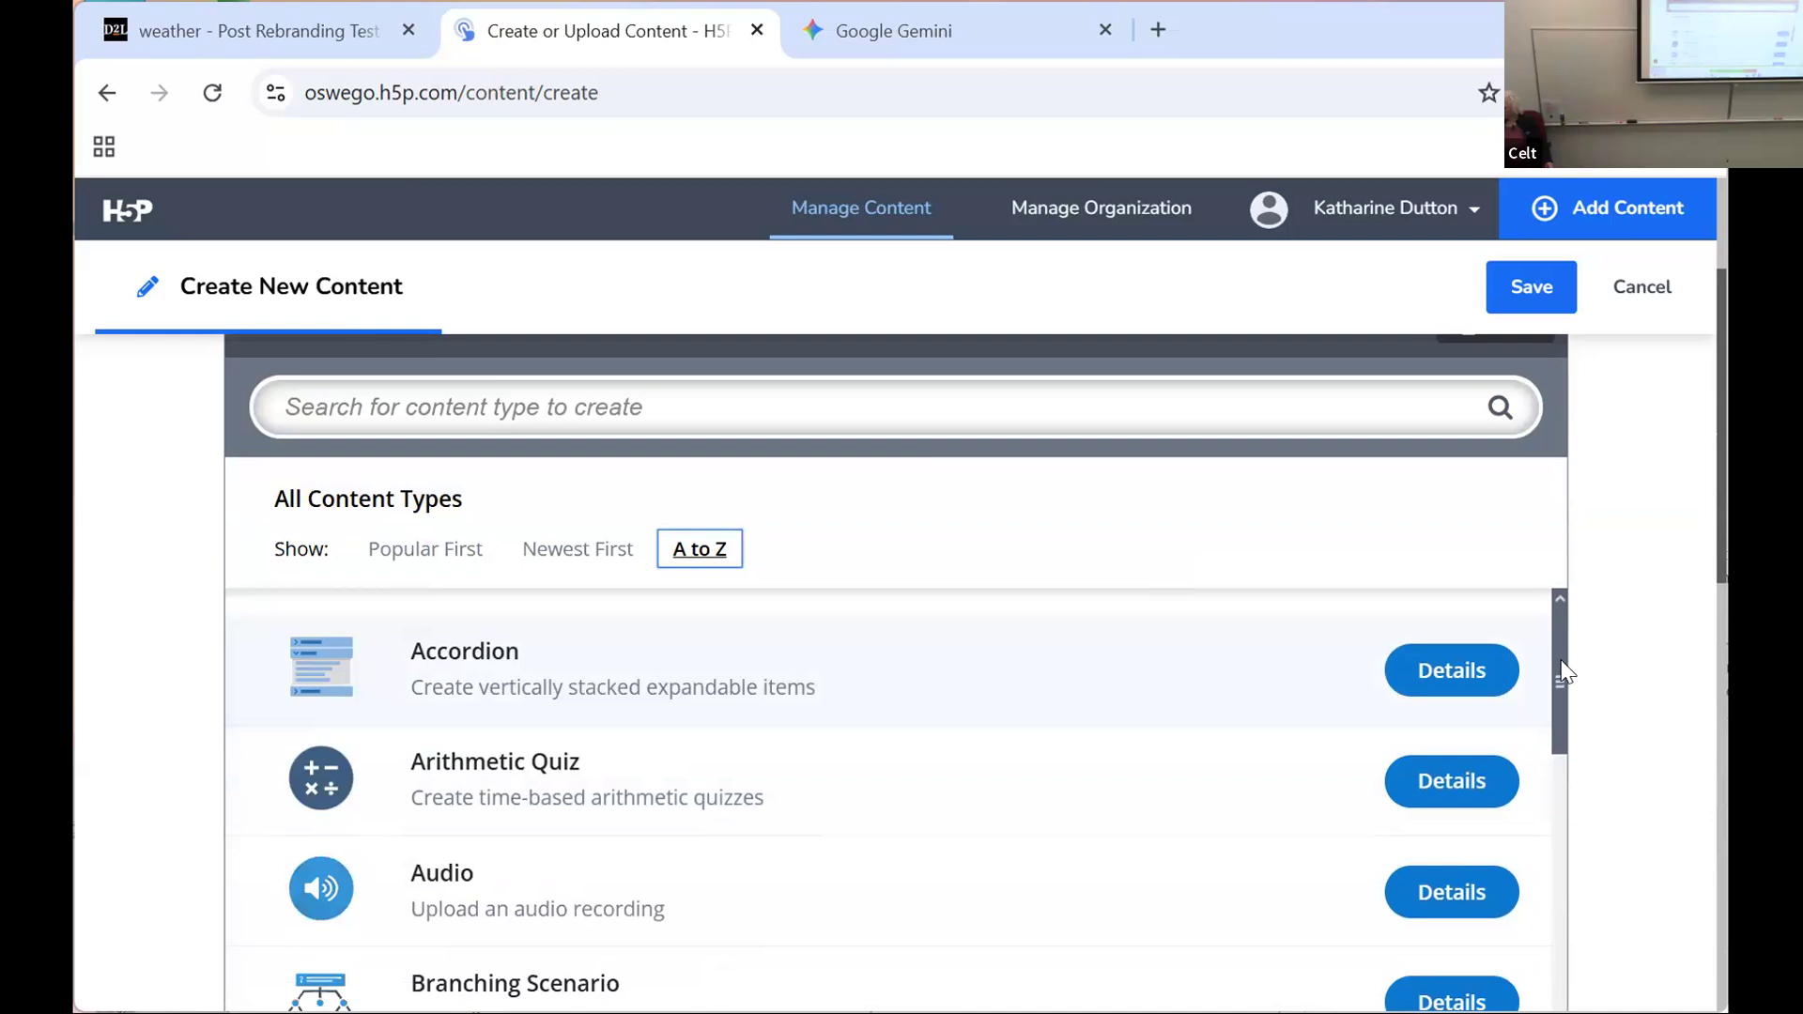
drag(1560, 678, 1568, 1013)
scroll(326, 925, down, 5)
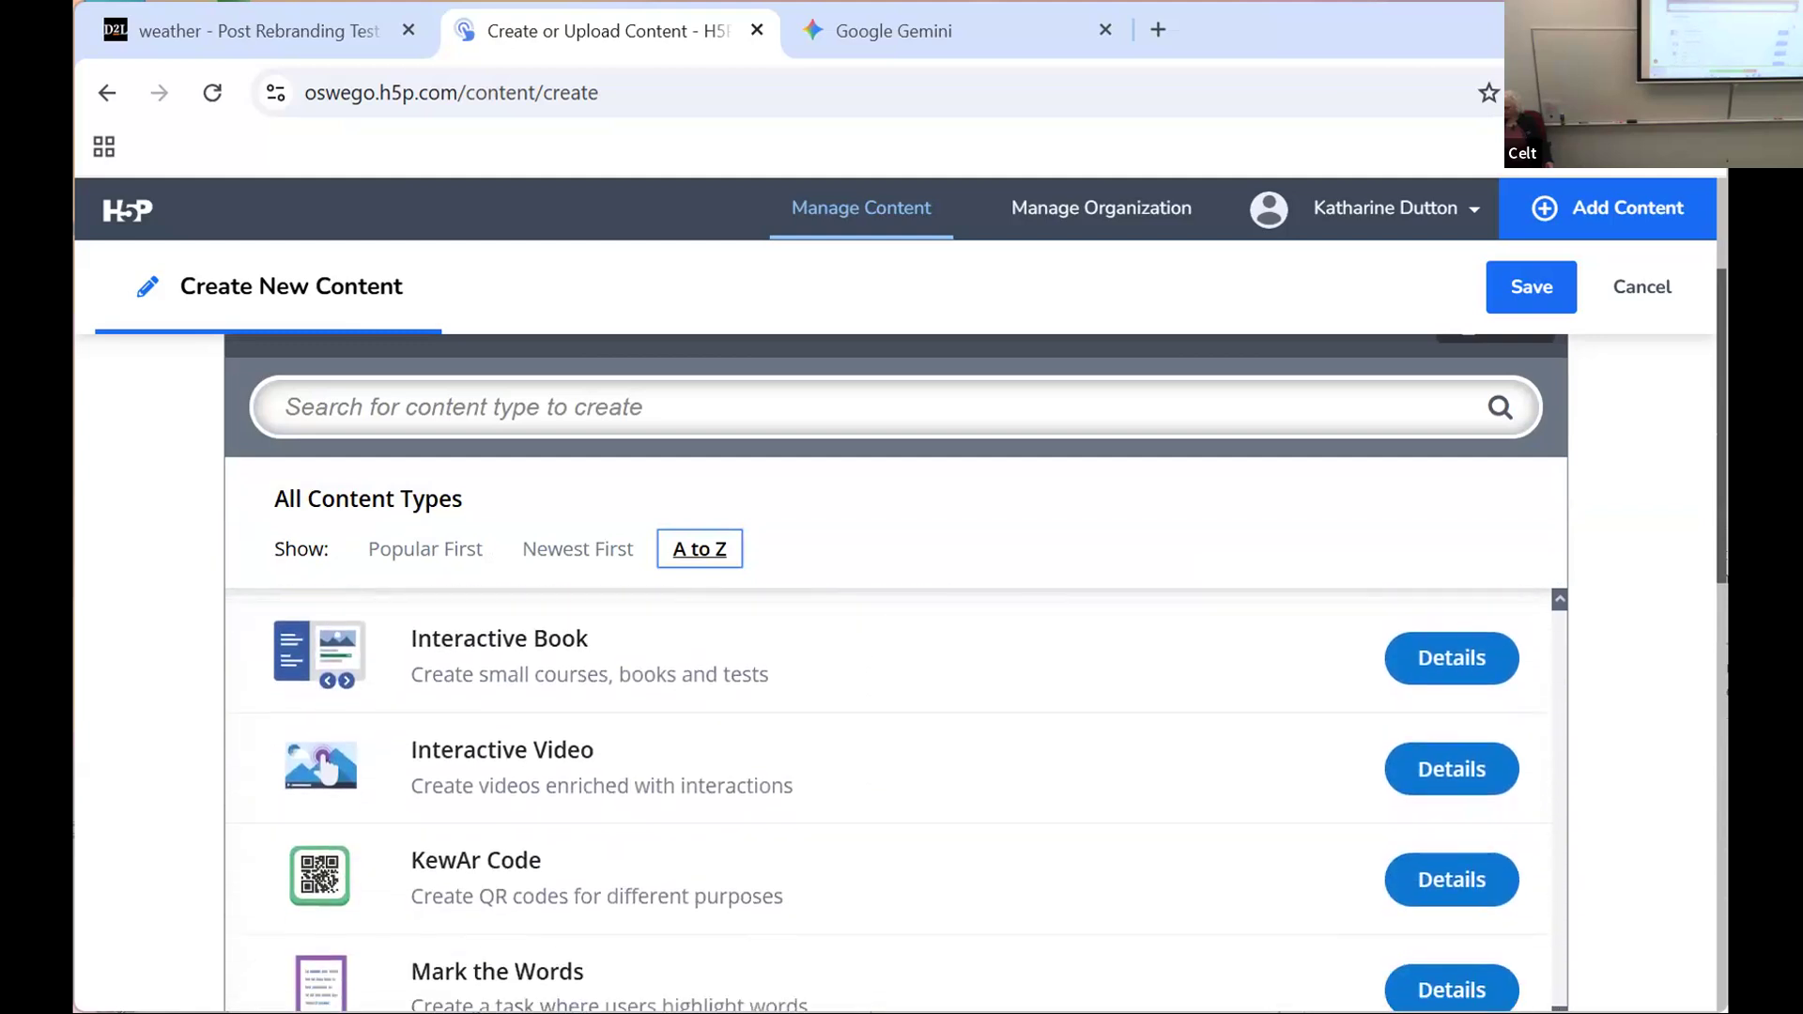
scroll(326, 925, down, 3)
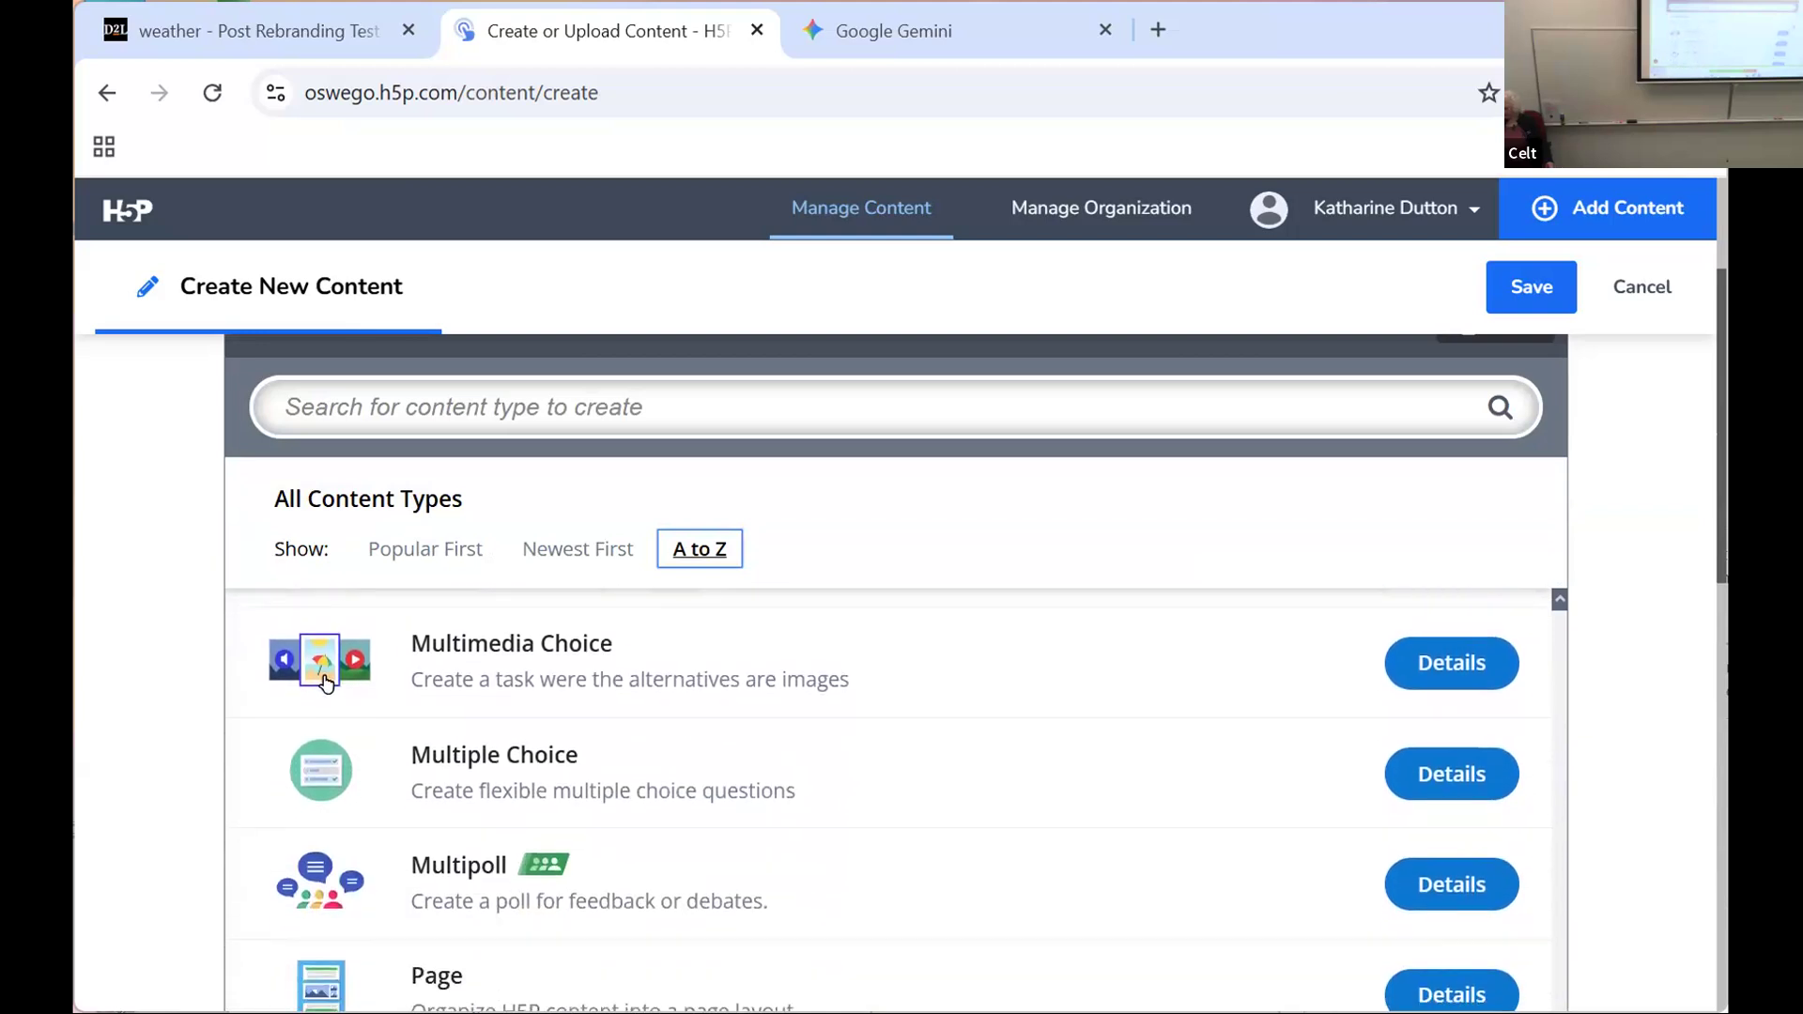
click(1717, 576)
drag(1720, 534, 1717, 782)
drag(1555, 634, 1555, 720)
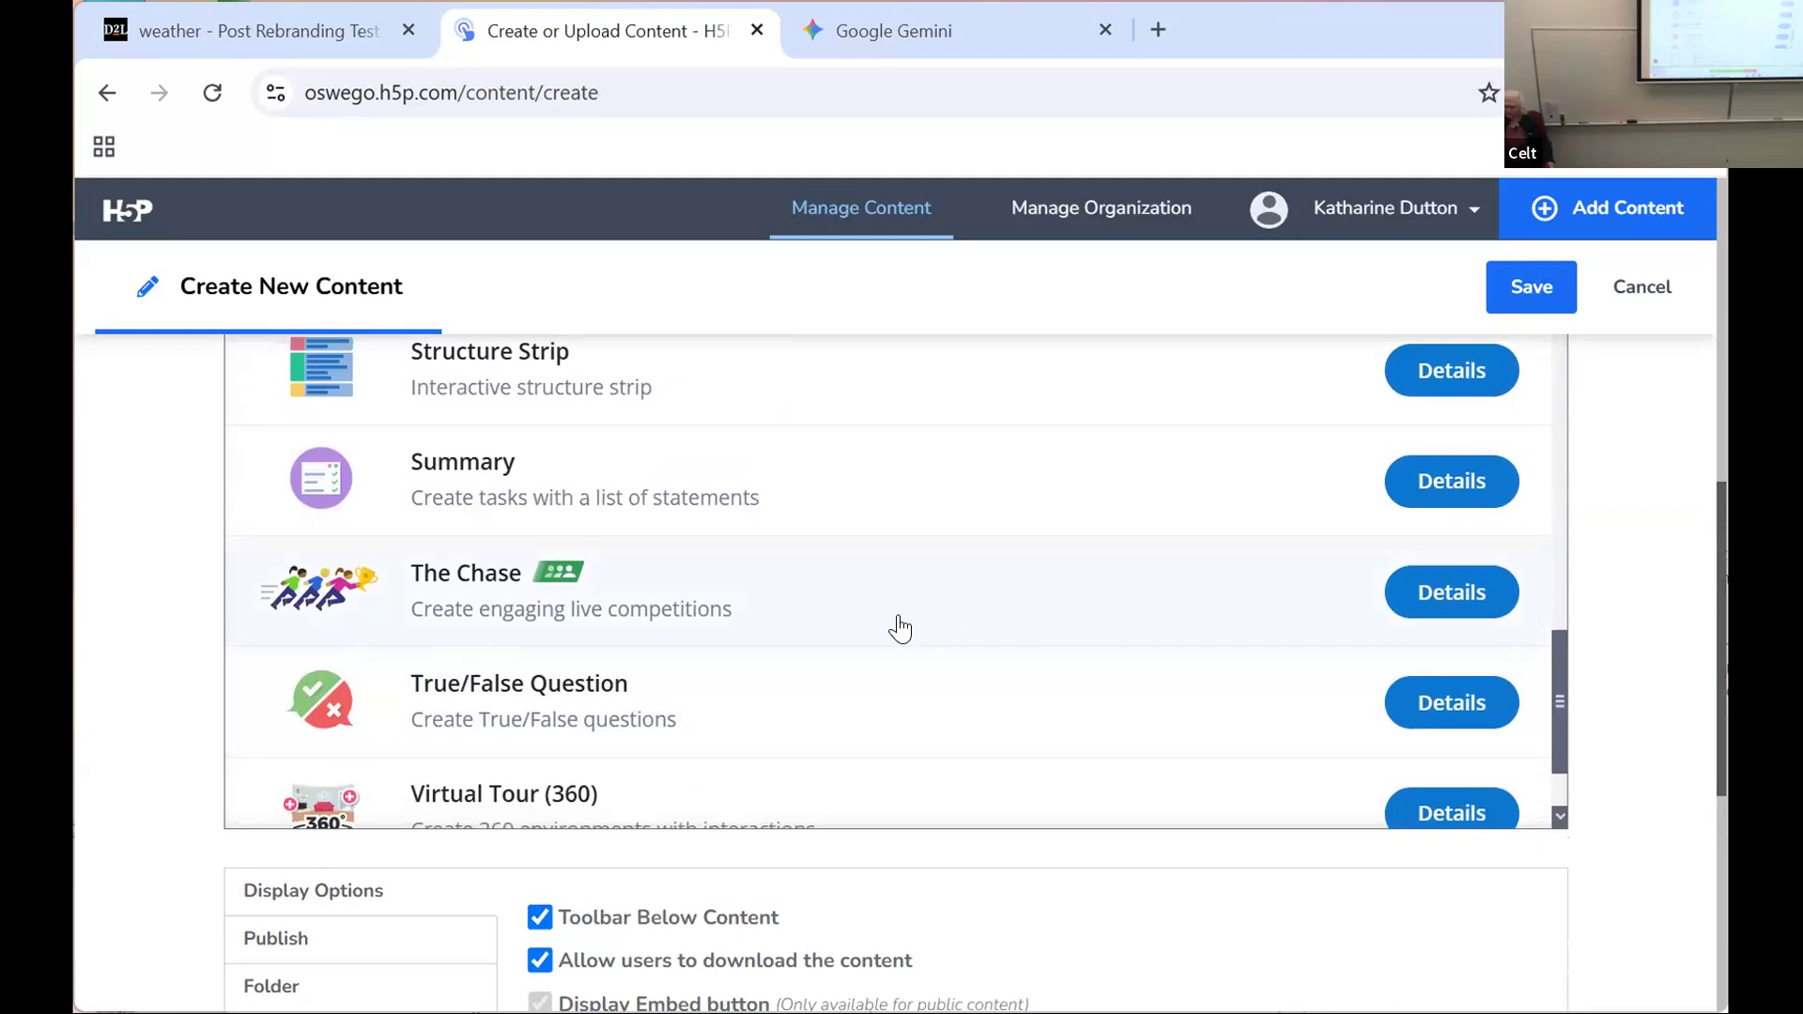
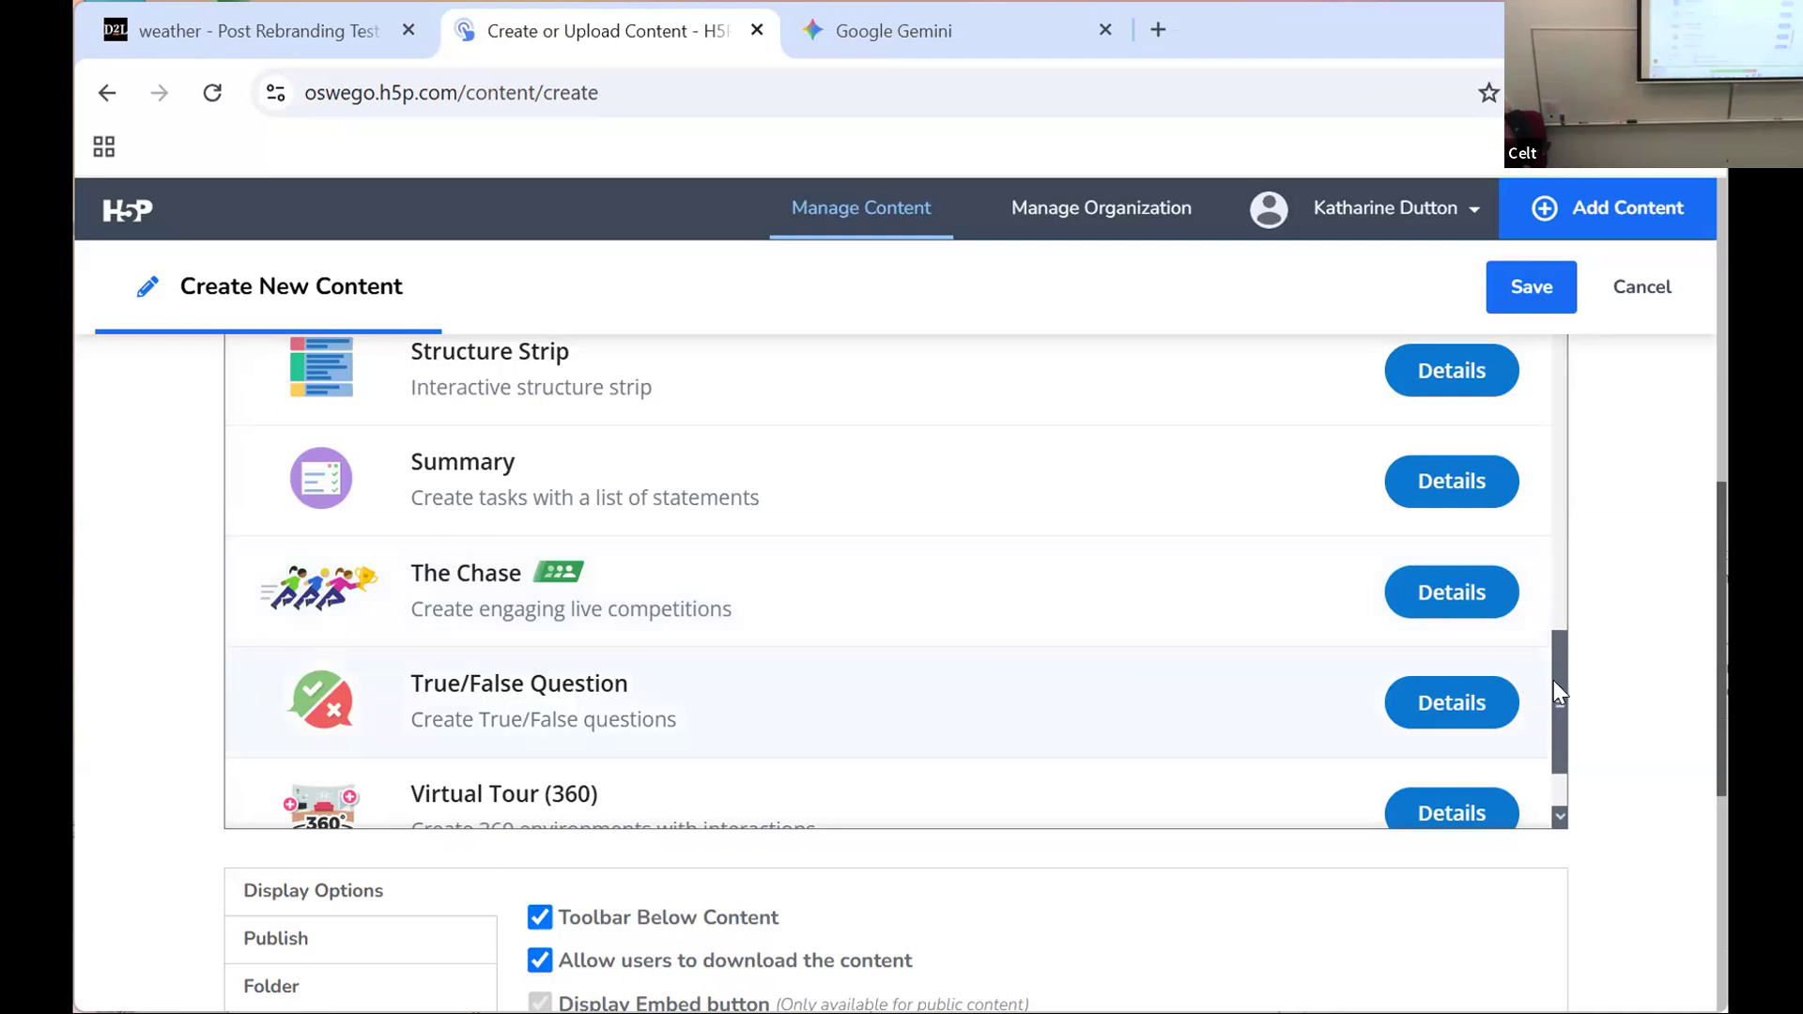
Step: Start a new Game Map content item and look over its editor form, from the title fields to the display options
drag(1555, 689, 1551, 318)
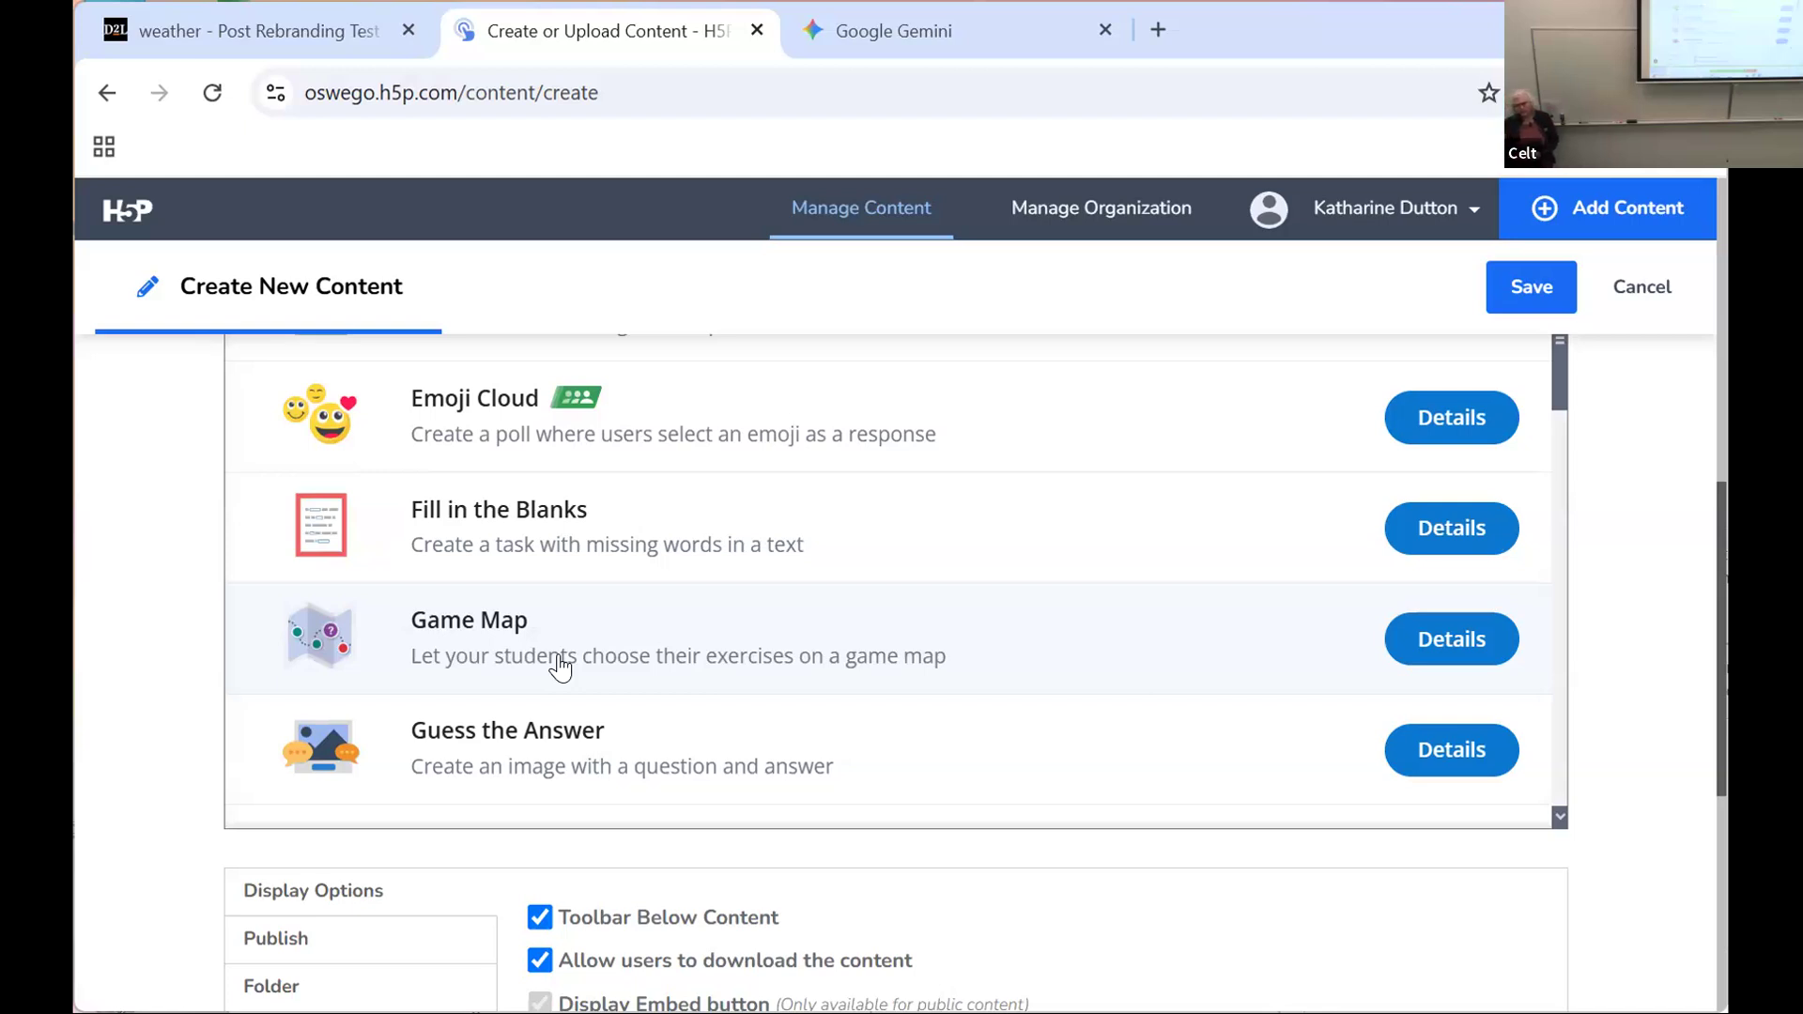
click(503, 620)
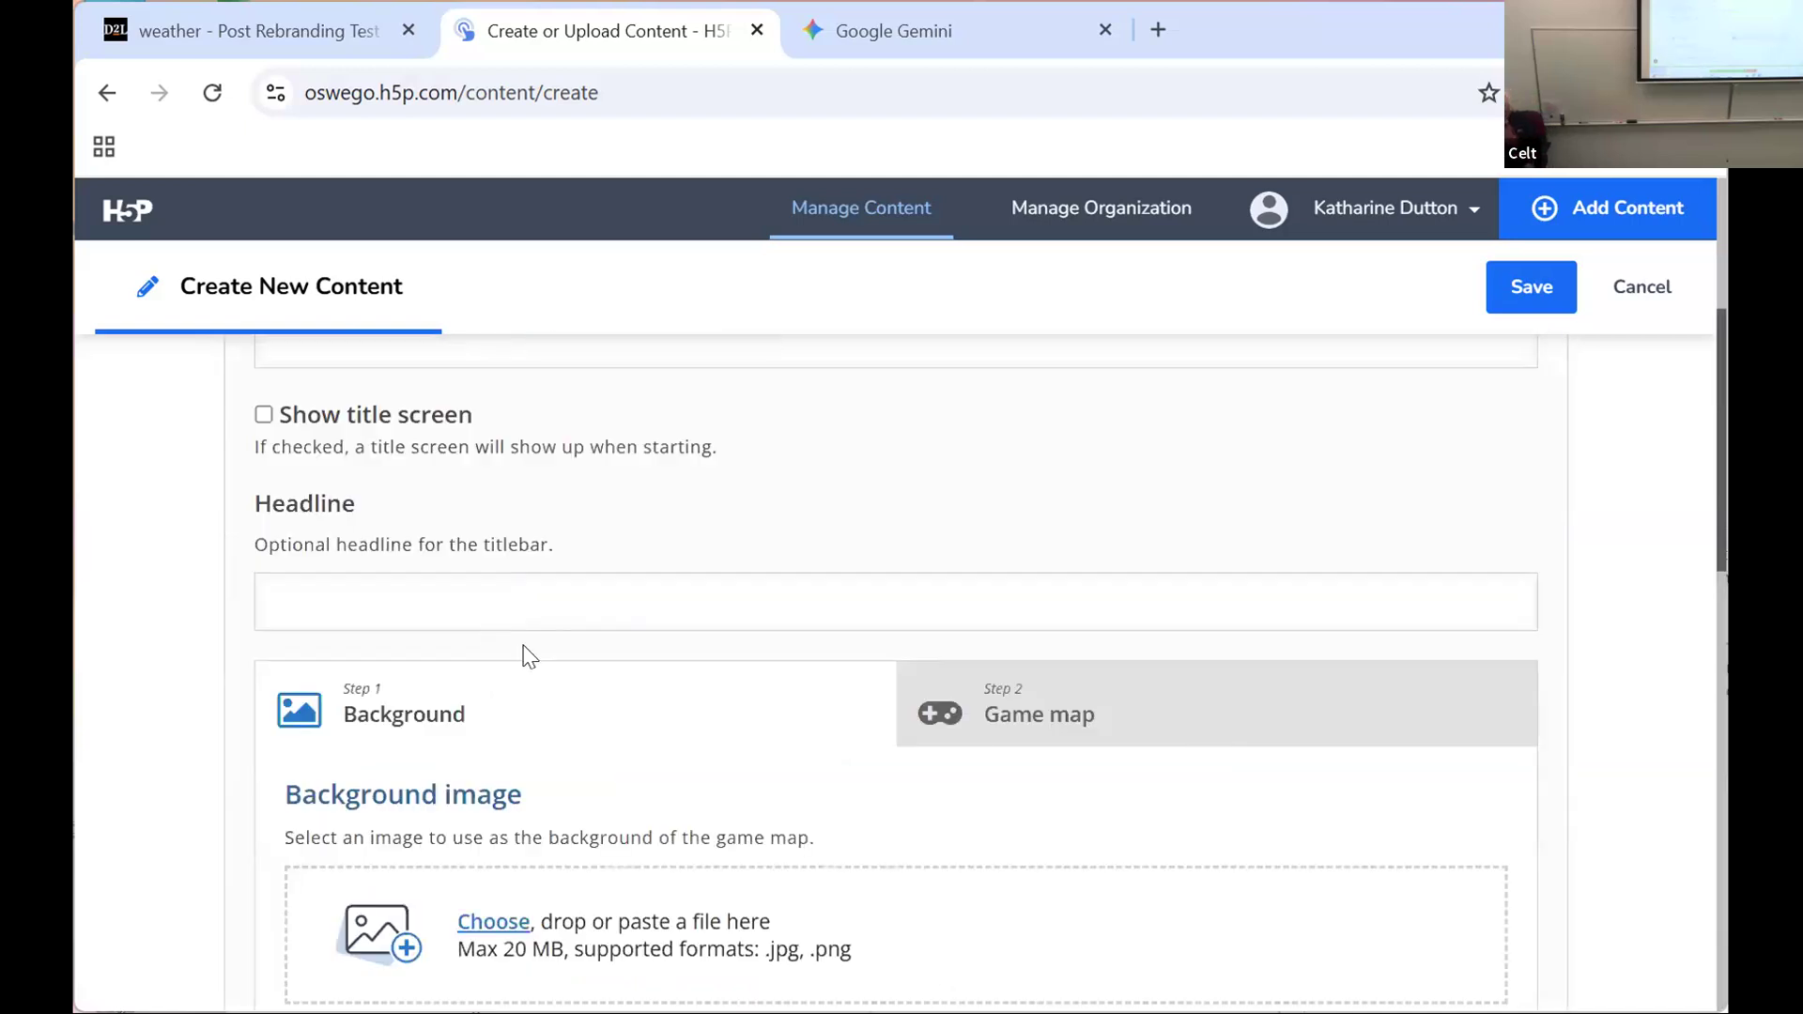
drag(1722, 539, 1688, 351)
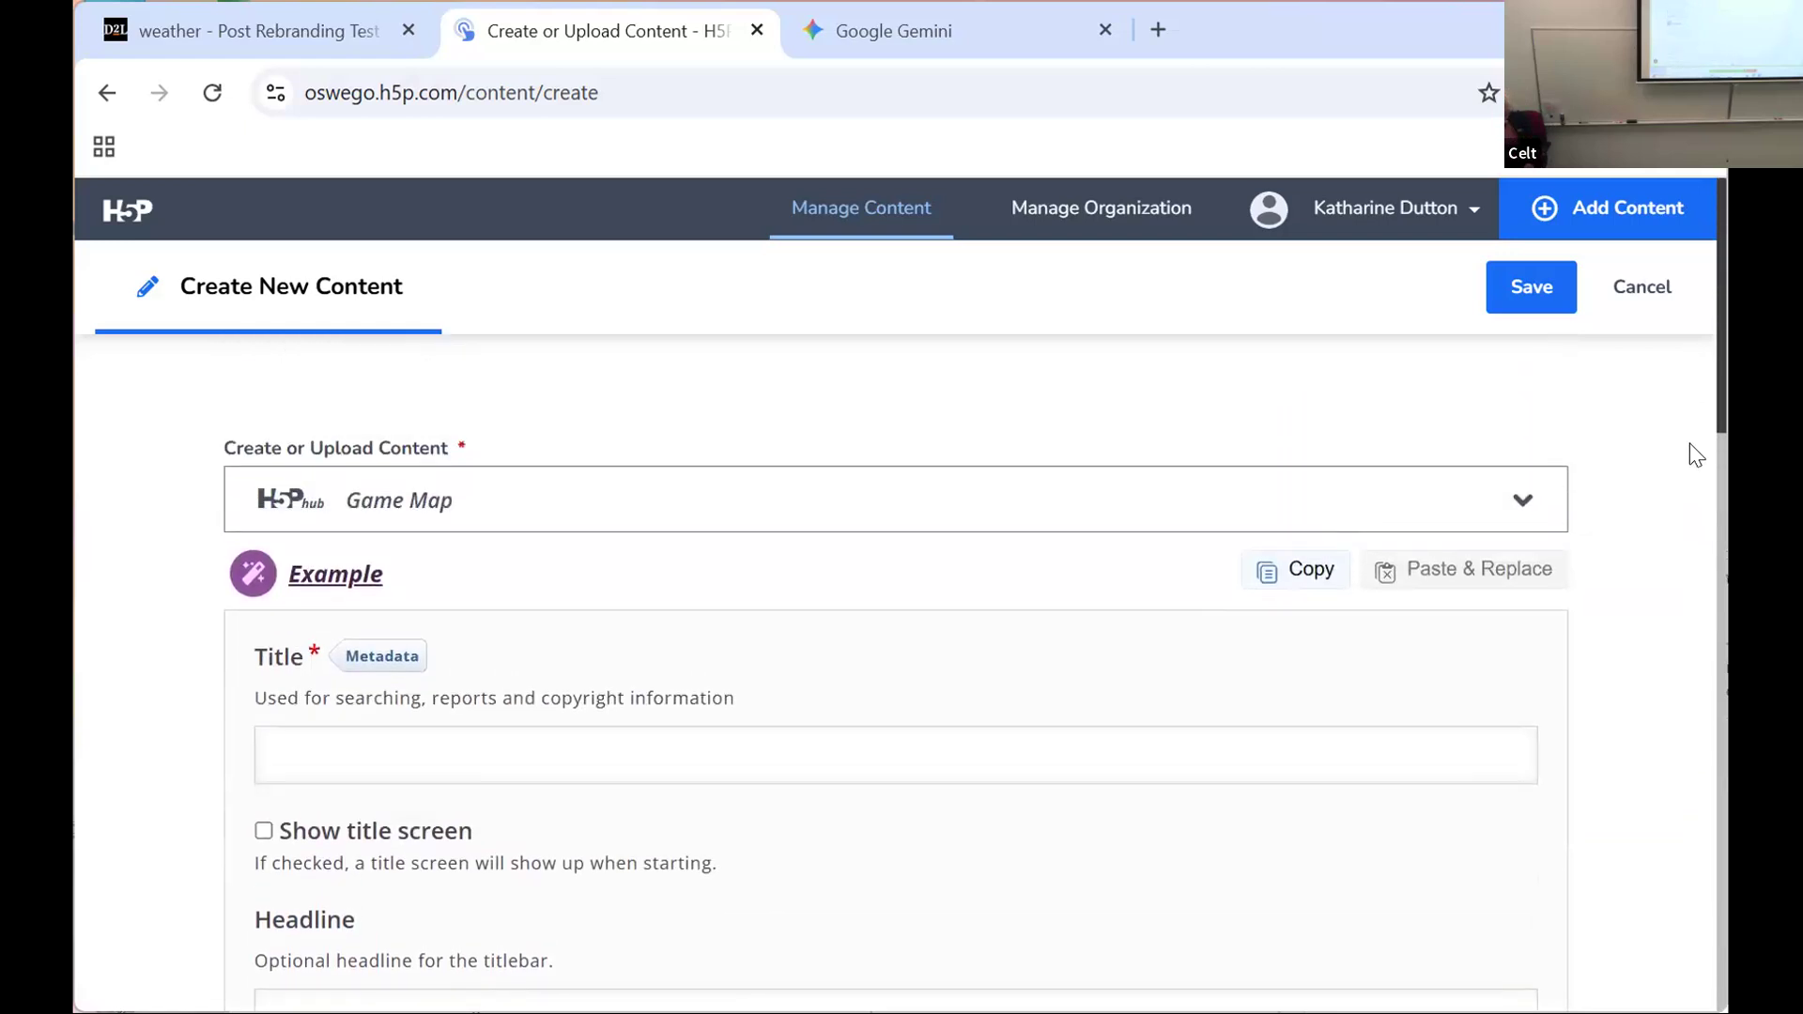
scroll(1709, 594, down, 6)
scroll(1716, 735, down, 10)
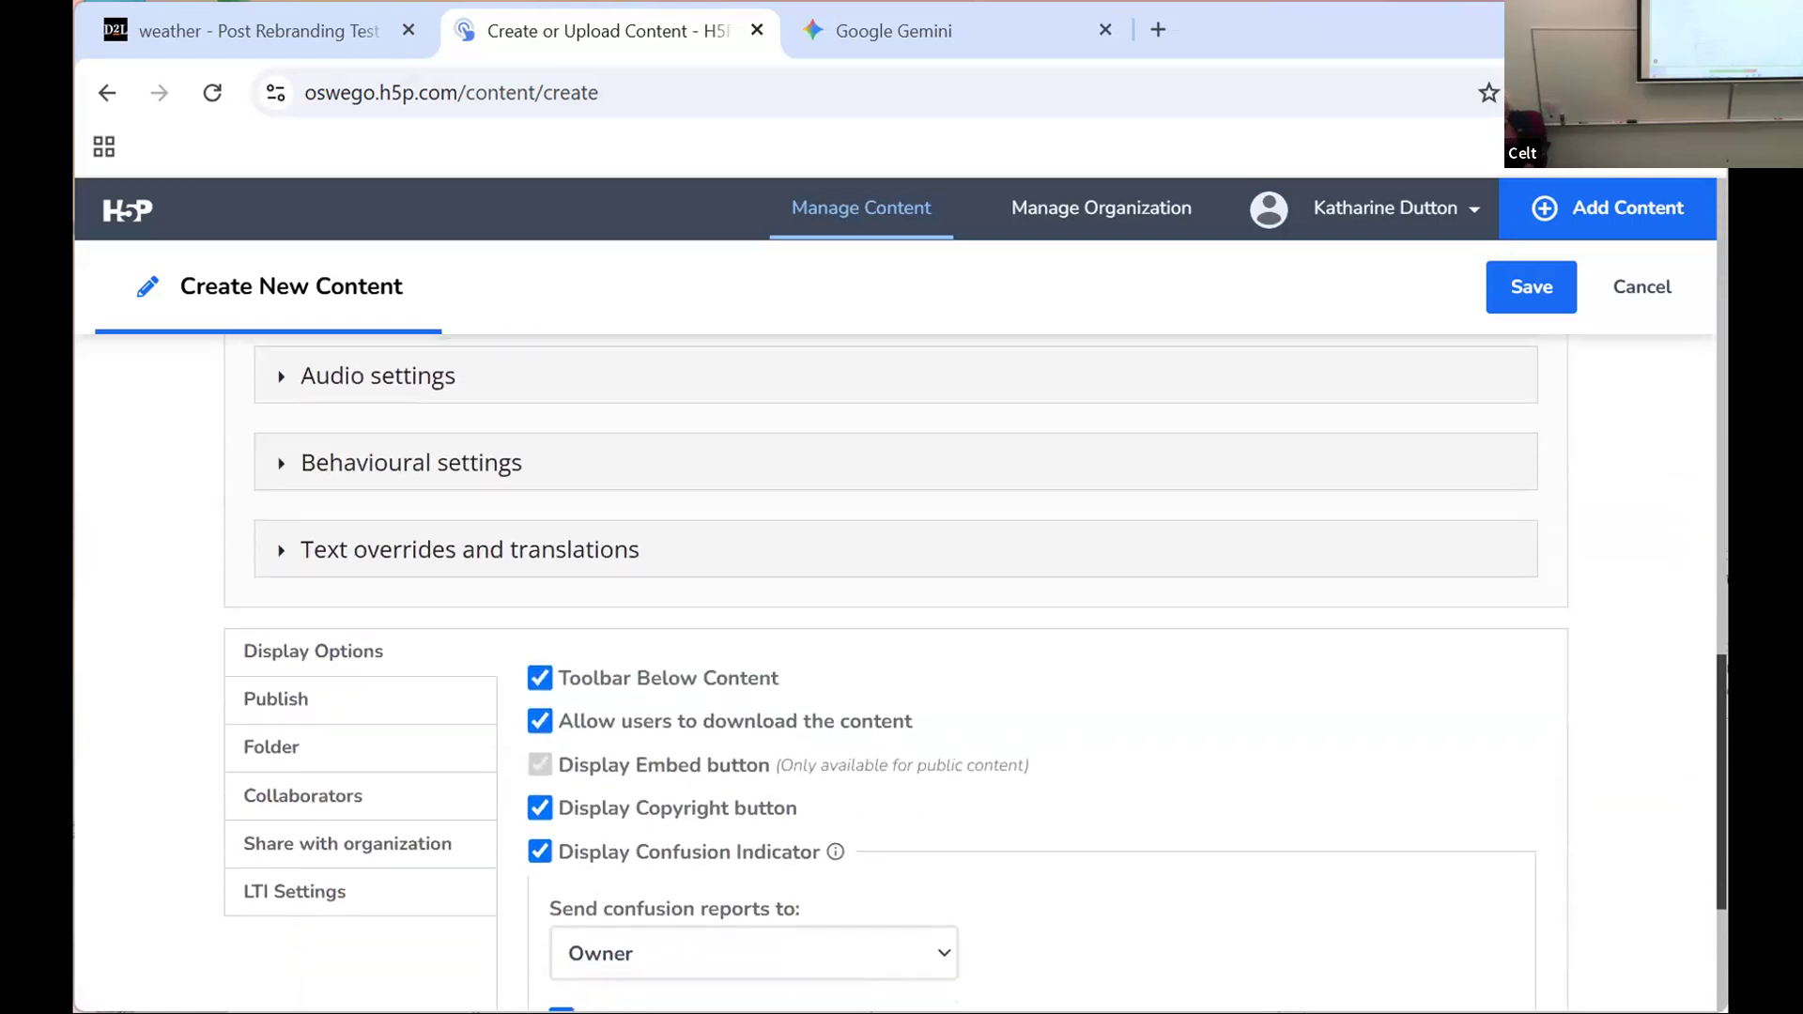
scroll(1334, 519, up, 10)
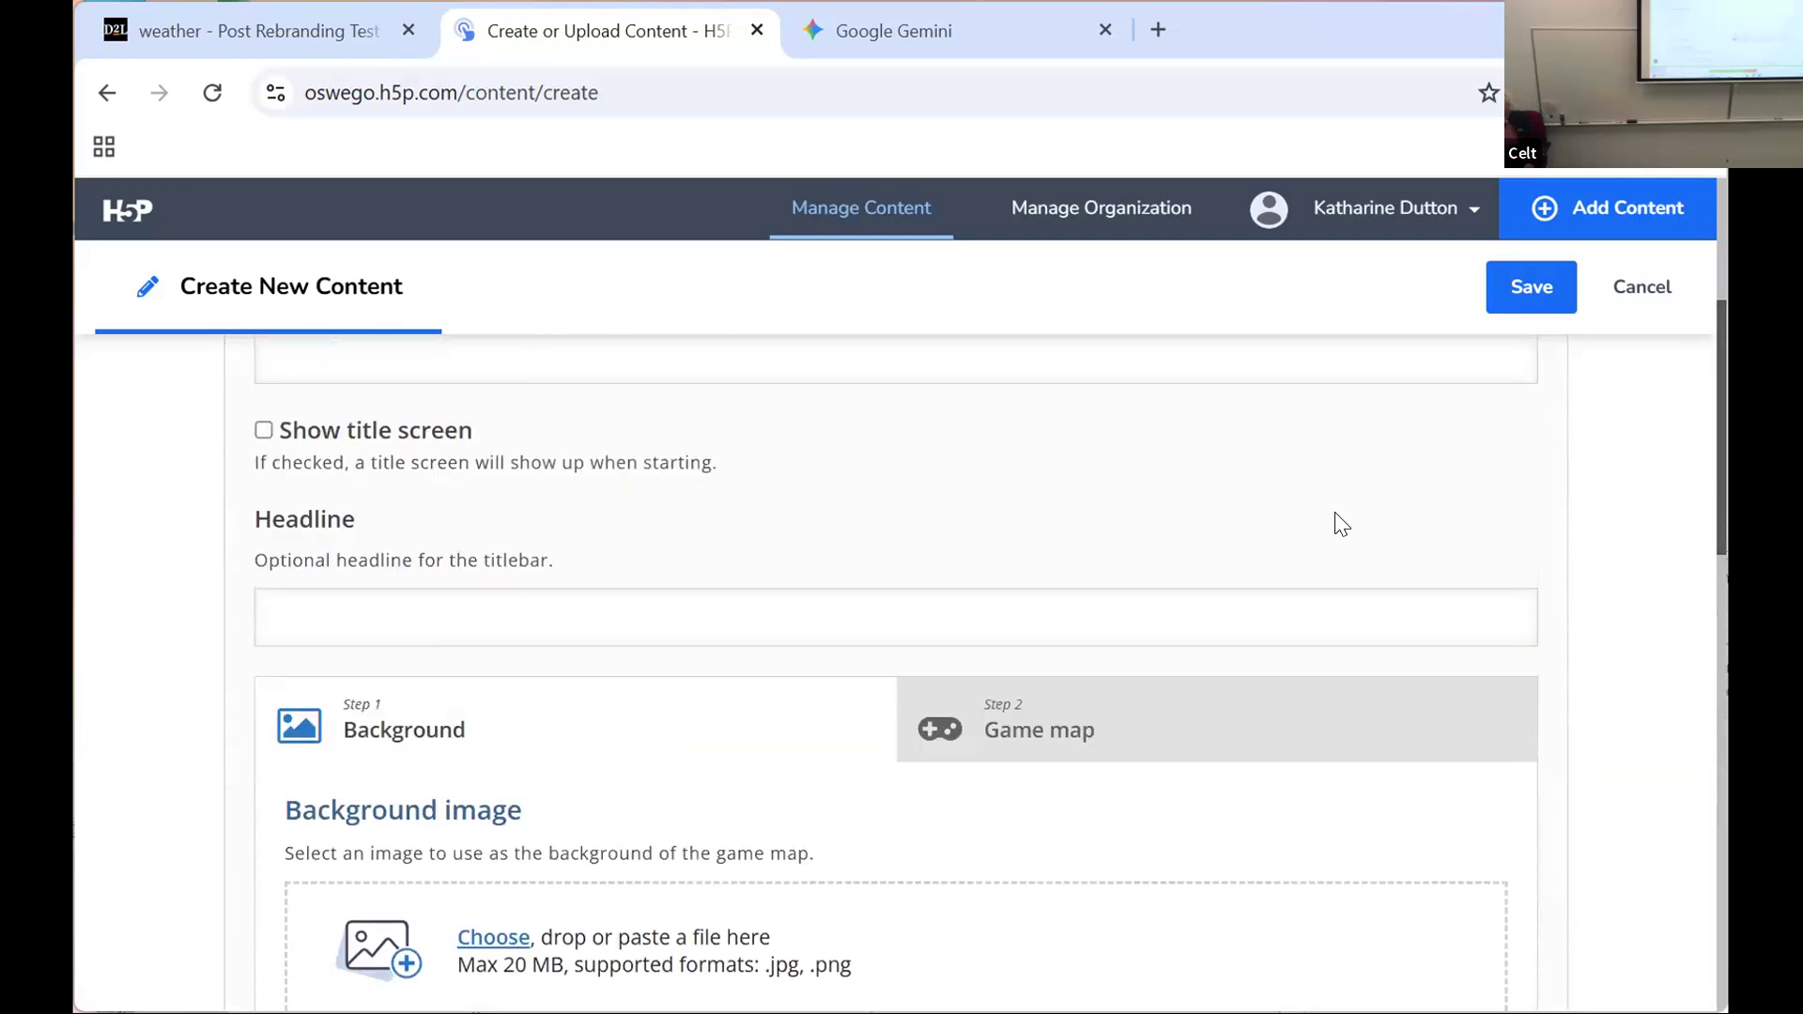
Step: Leave the Game Map form without saving and return to the All Content list
click(105, 96)
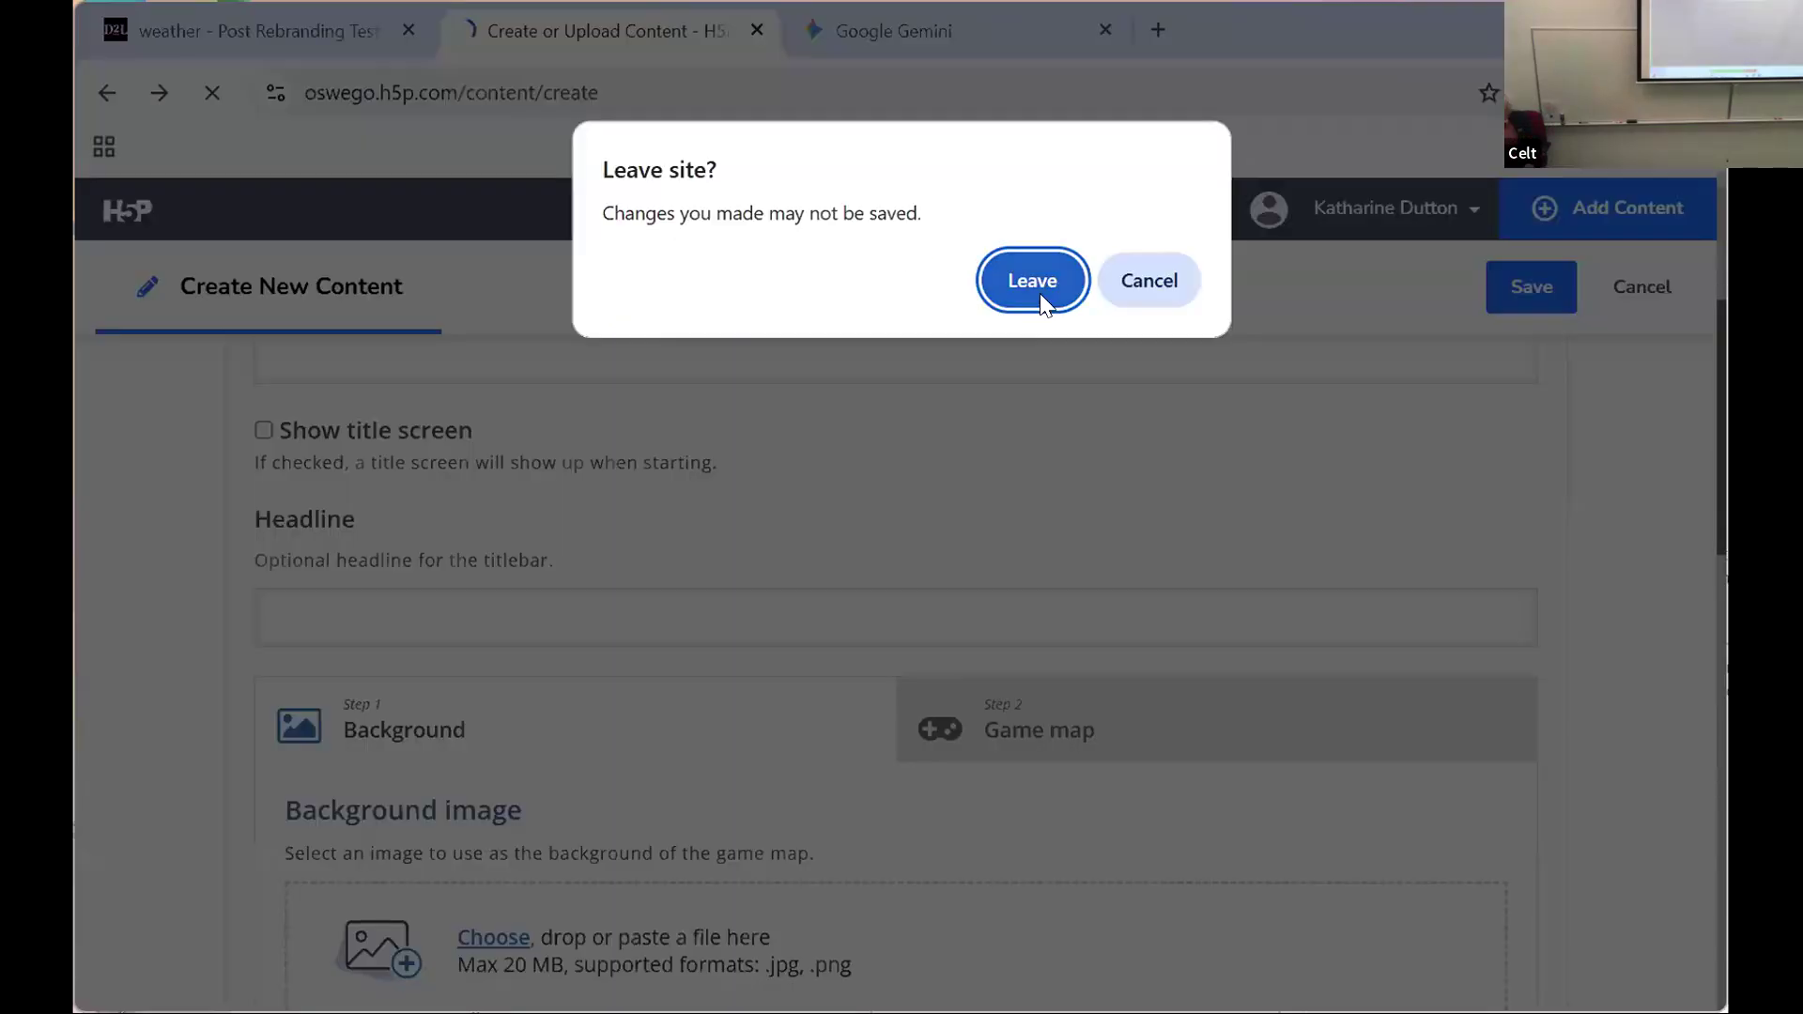
click(1041, 307)
scroll(1717, 566, down, 3)
drag(1725, 808, 1723, 375)
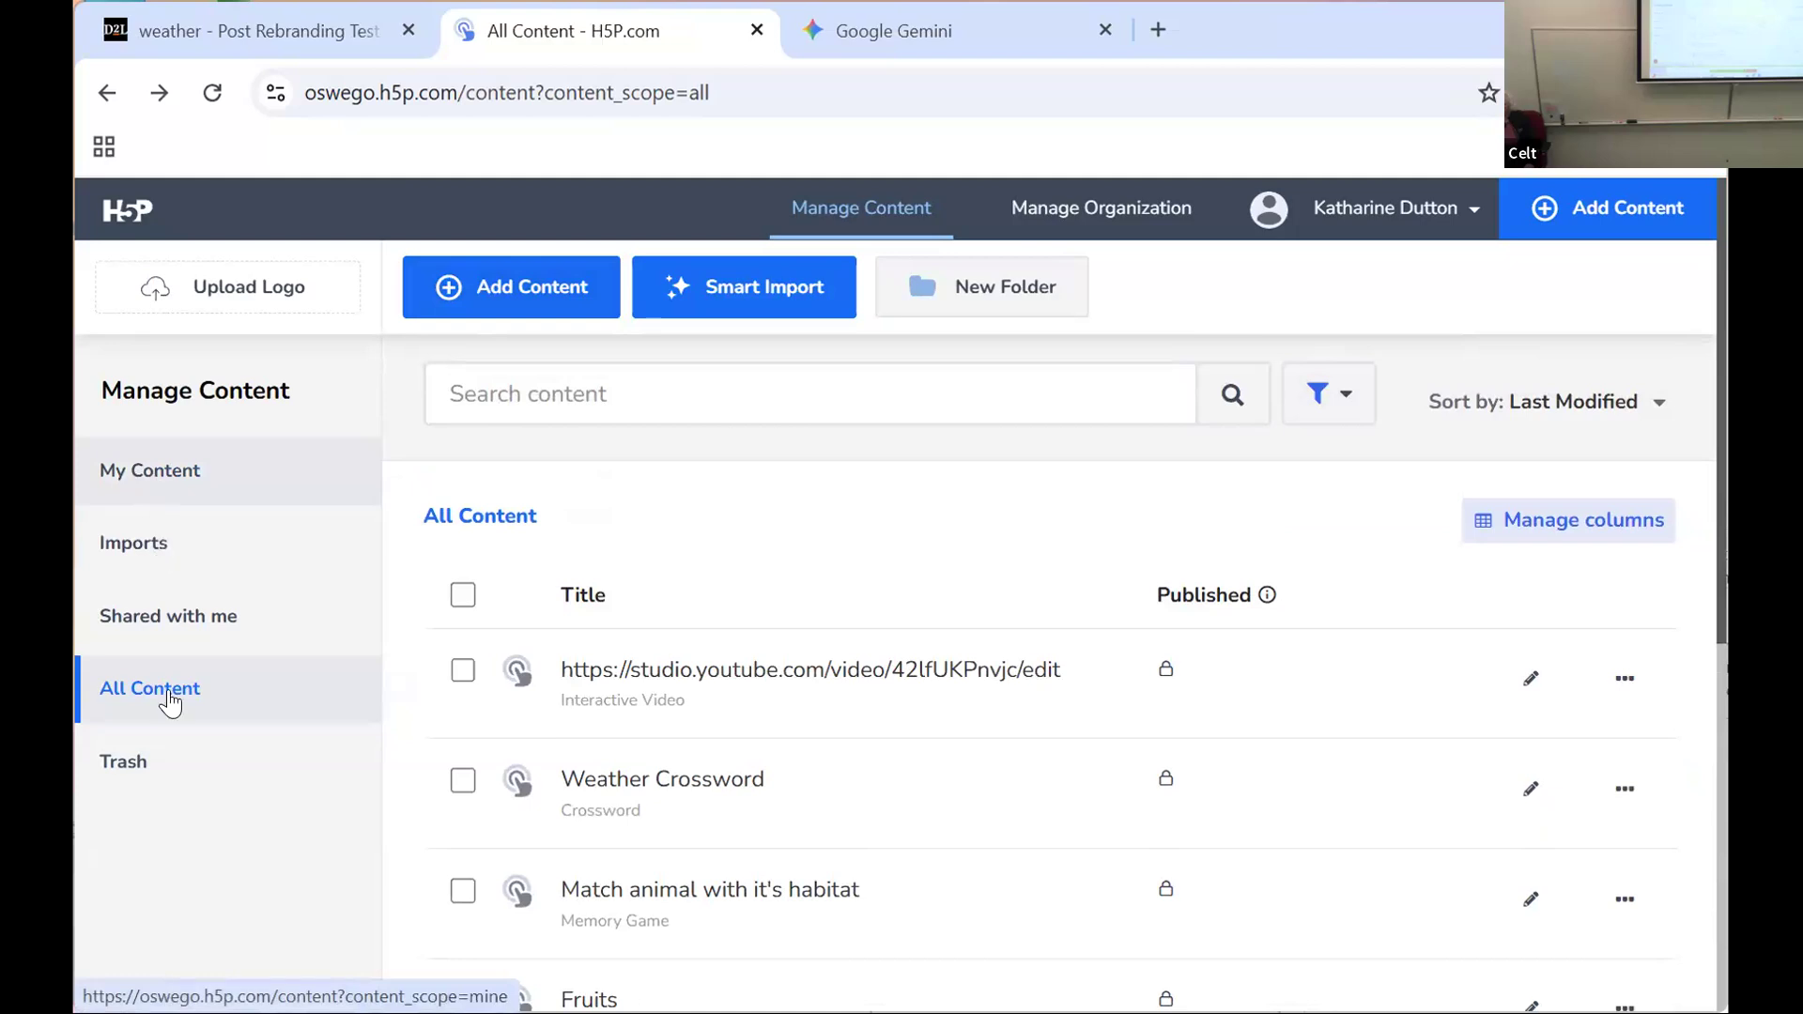
click(169, 699)
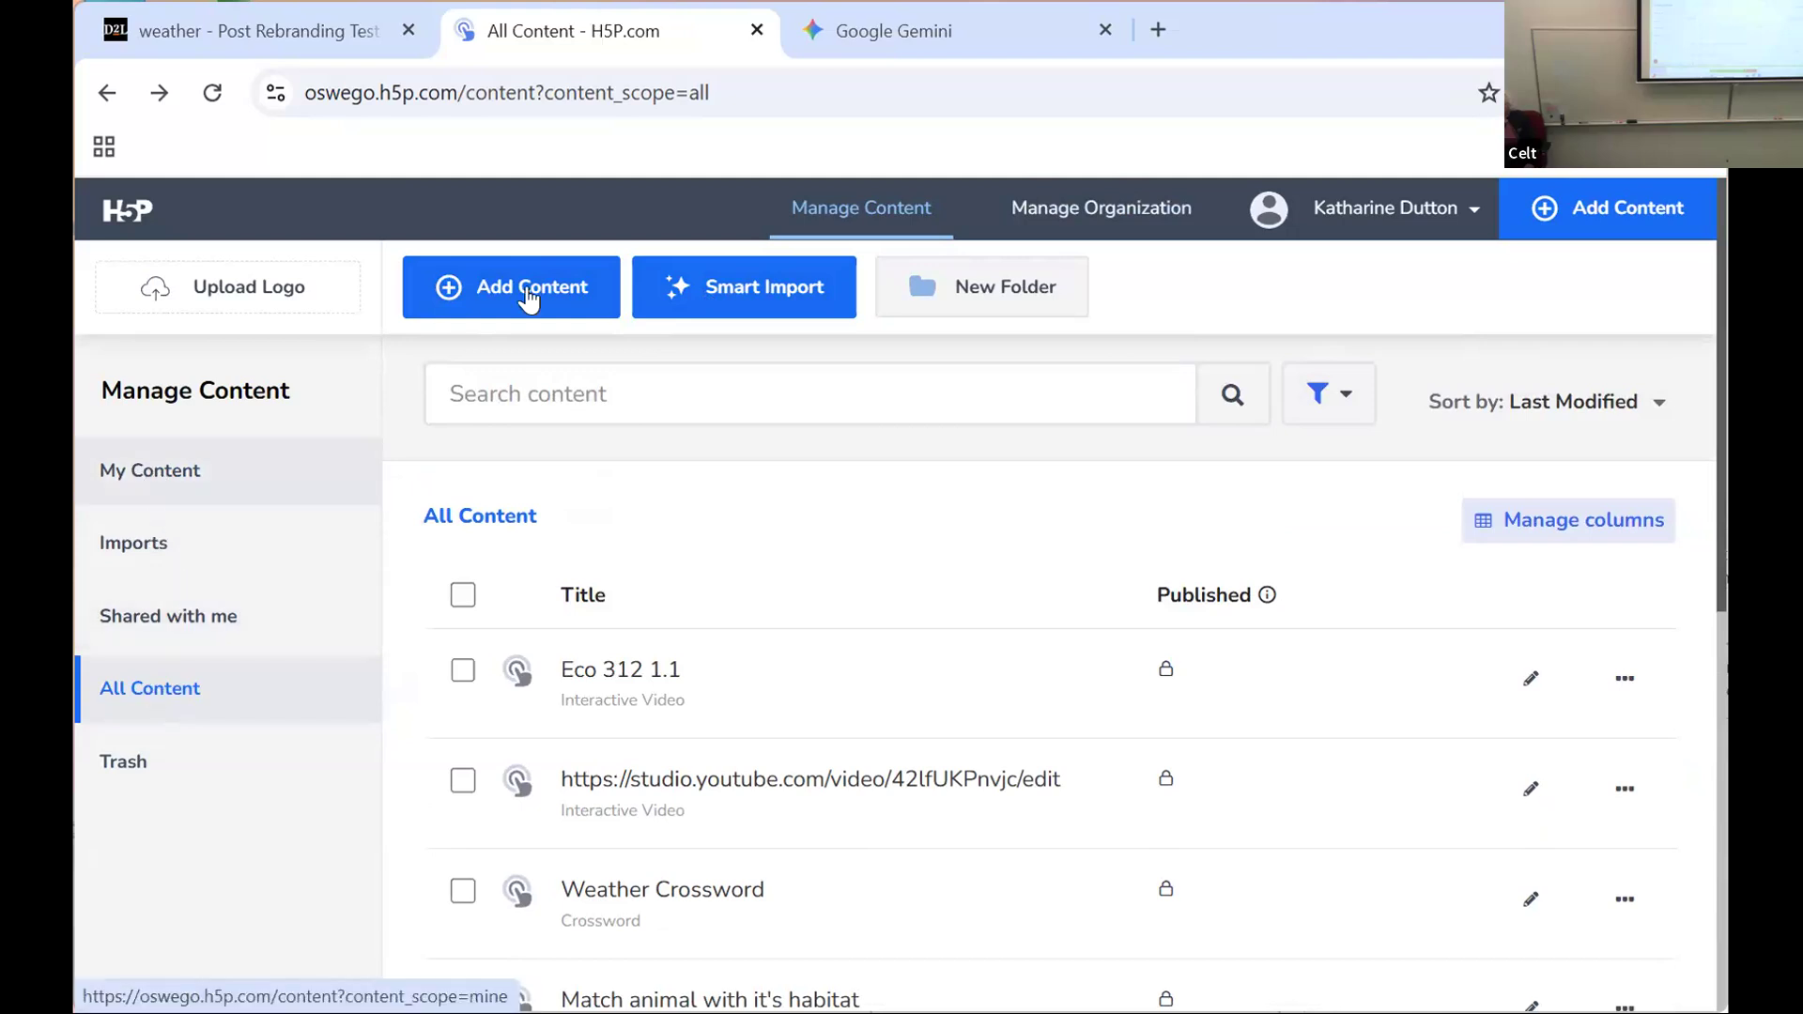
Step: Start a new content item and sort the content types A to Z
click(527, 286)
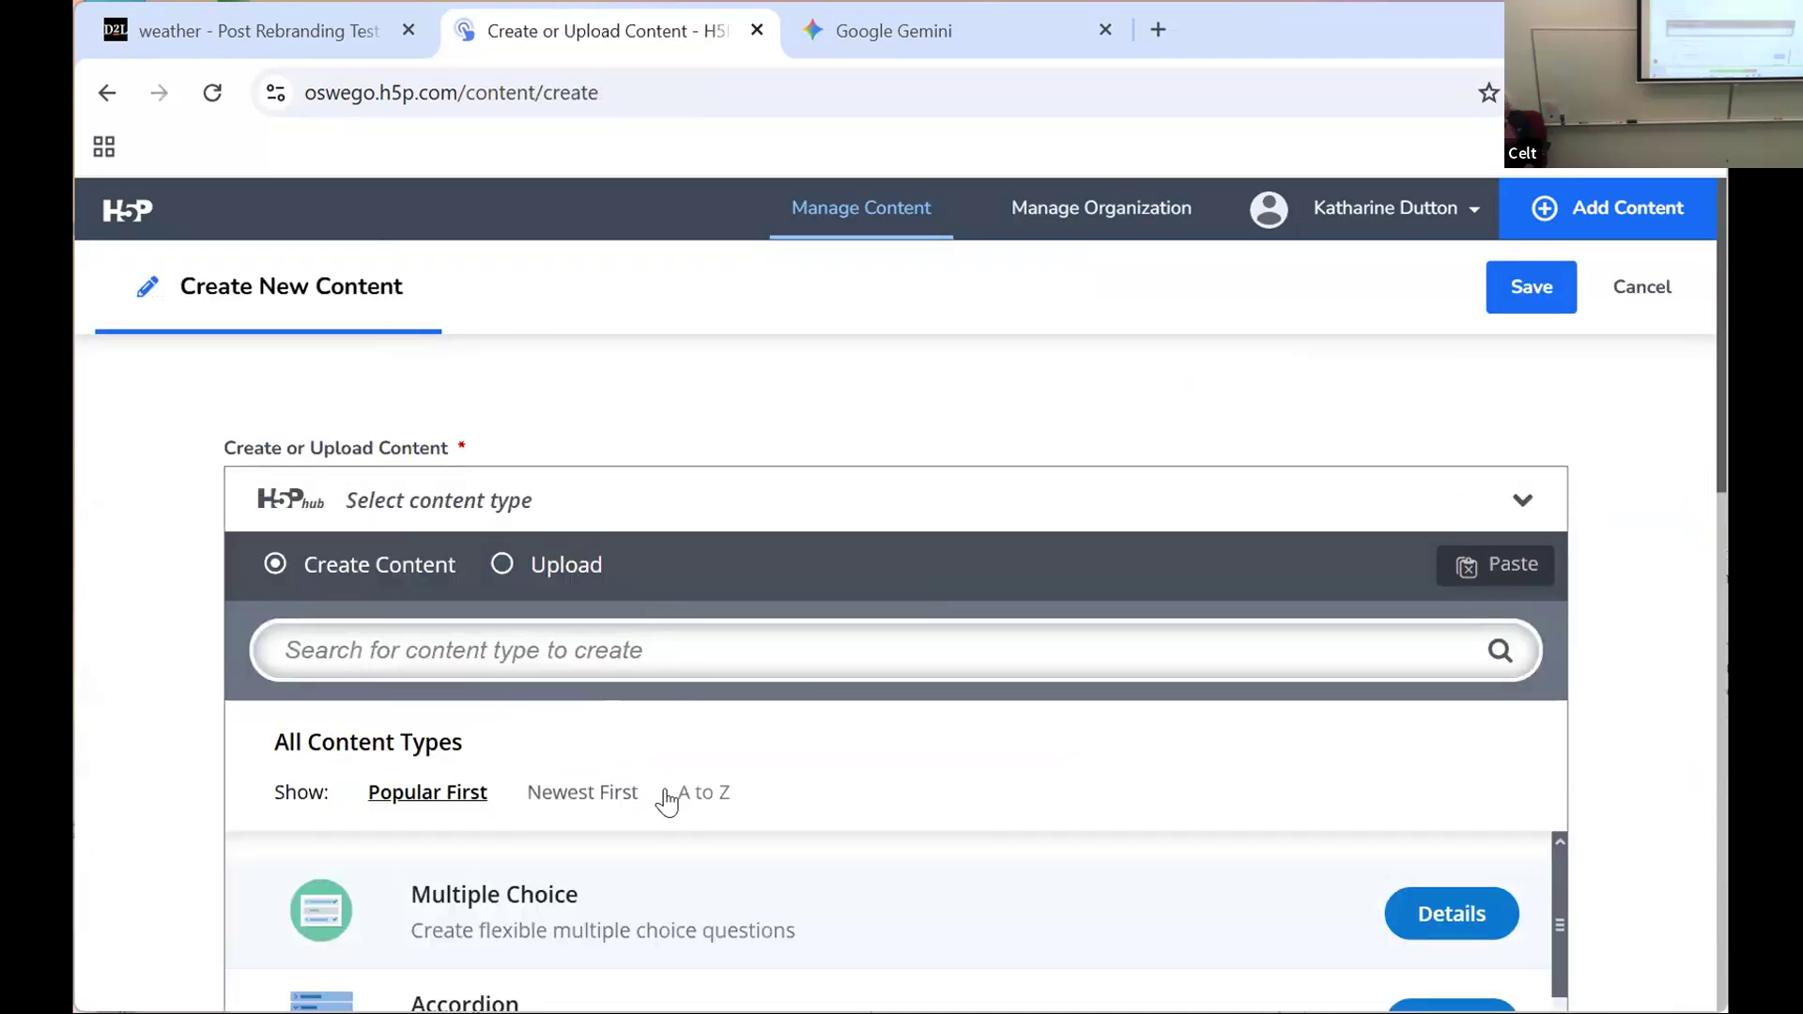
click(698, 792)
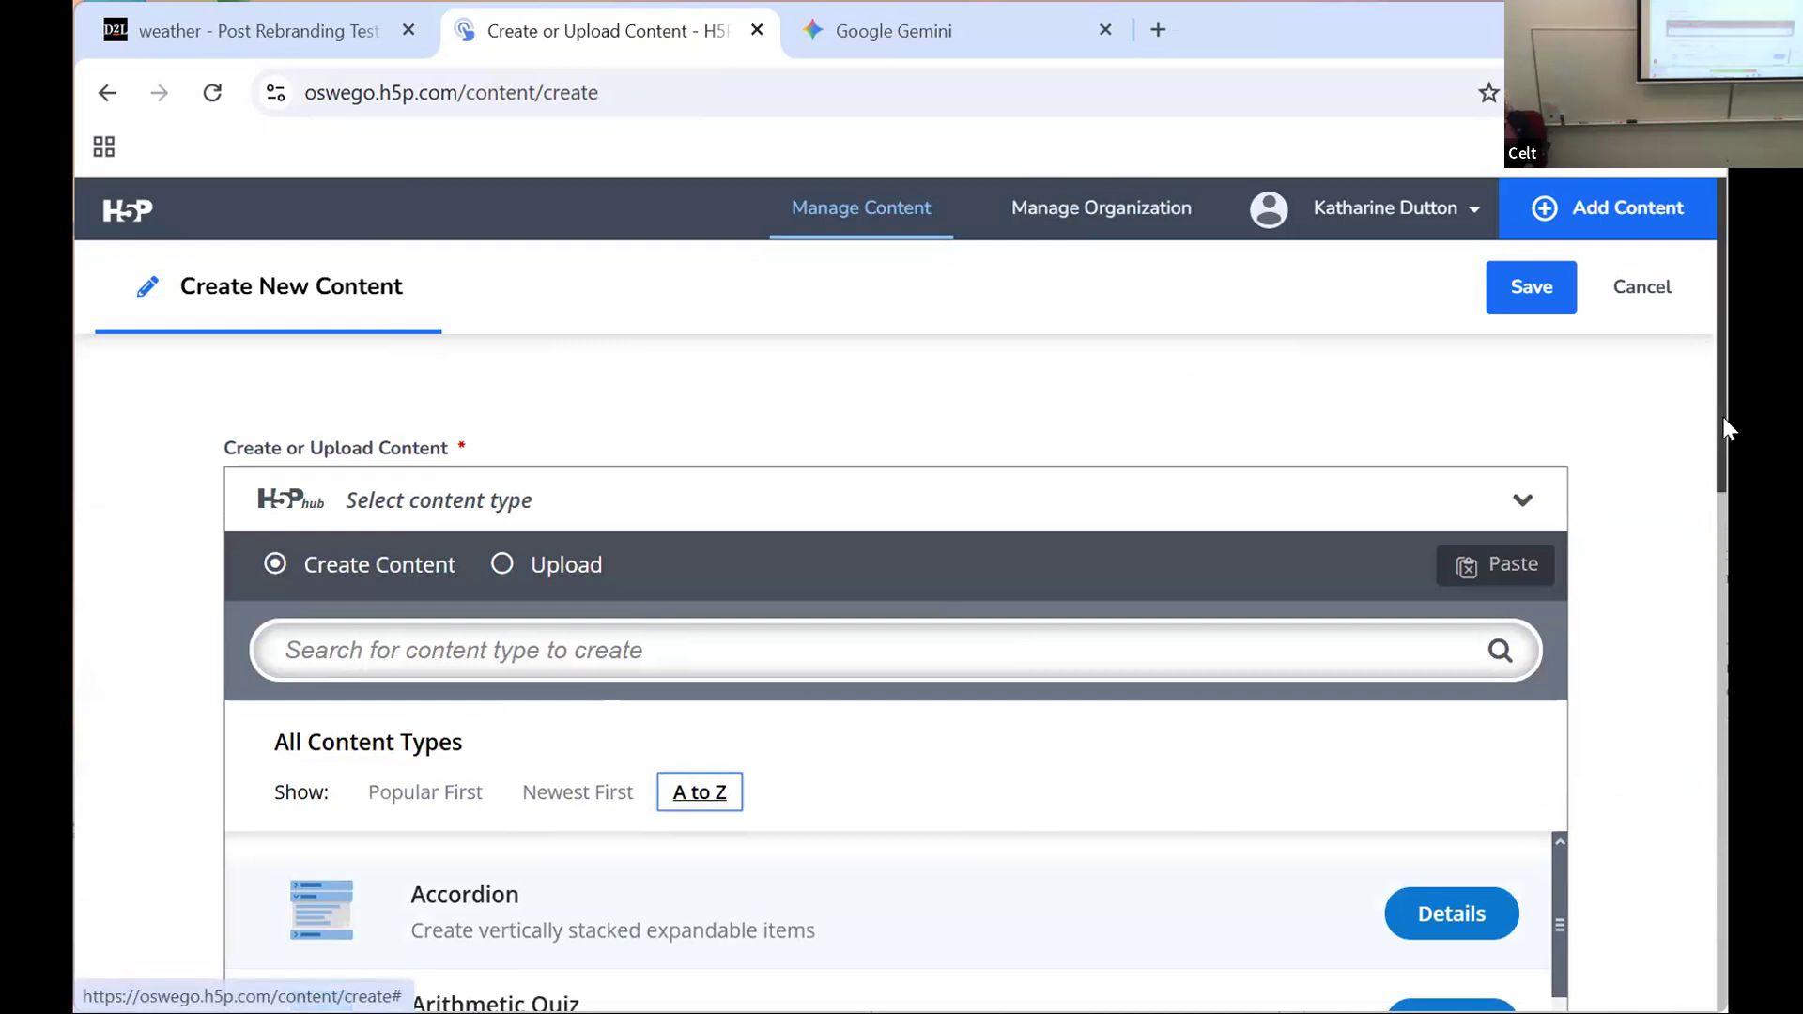
drag(1716, 491, 1716, 471)
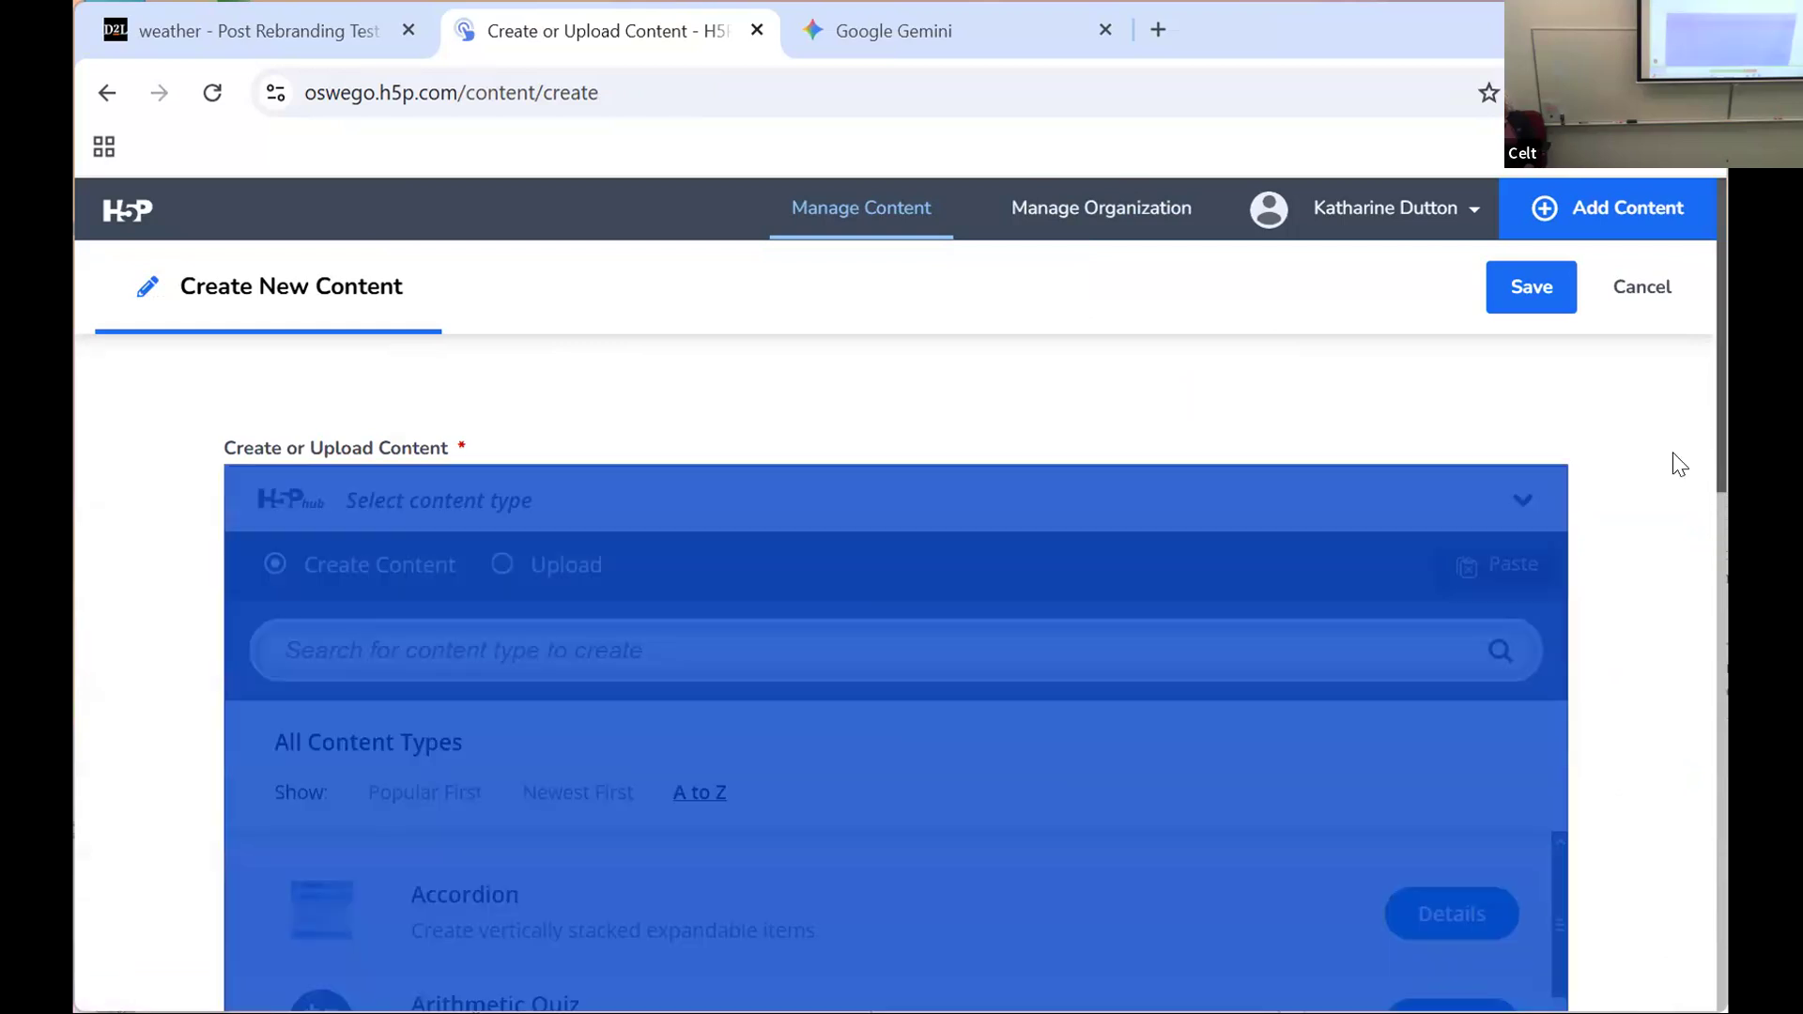
click(1681, 463)
Step: Find Game Map in the content type list, open its details and read the description
scroll(1699, 571, down, 2)
scroll(1700, 571, down, 6)
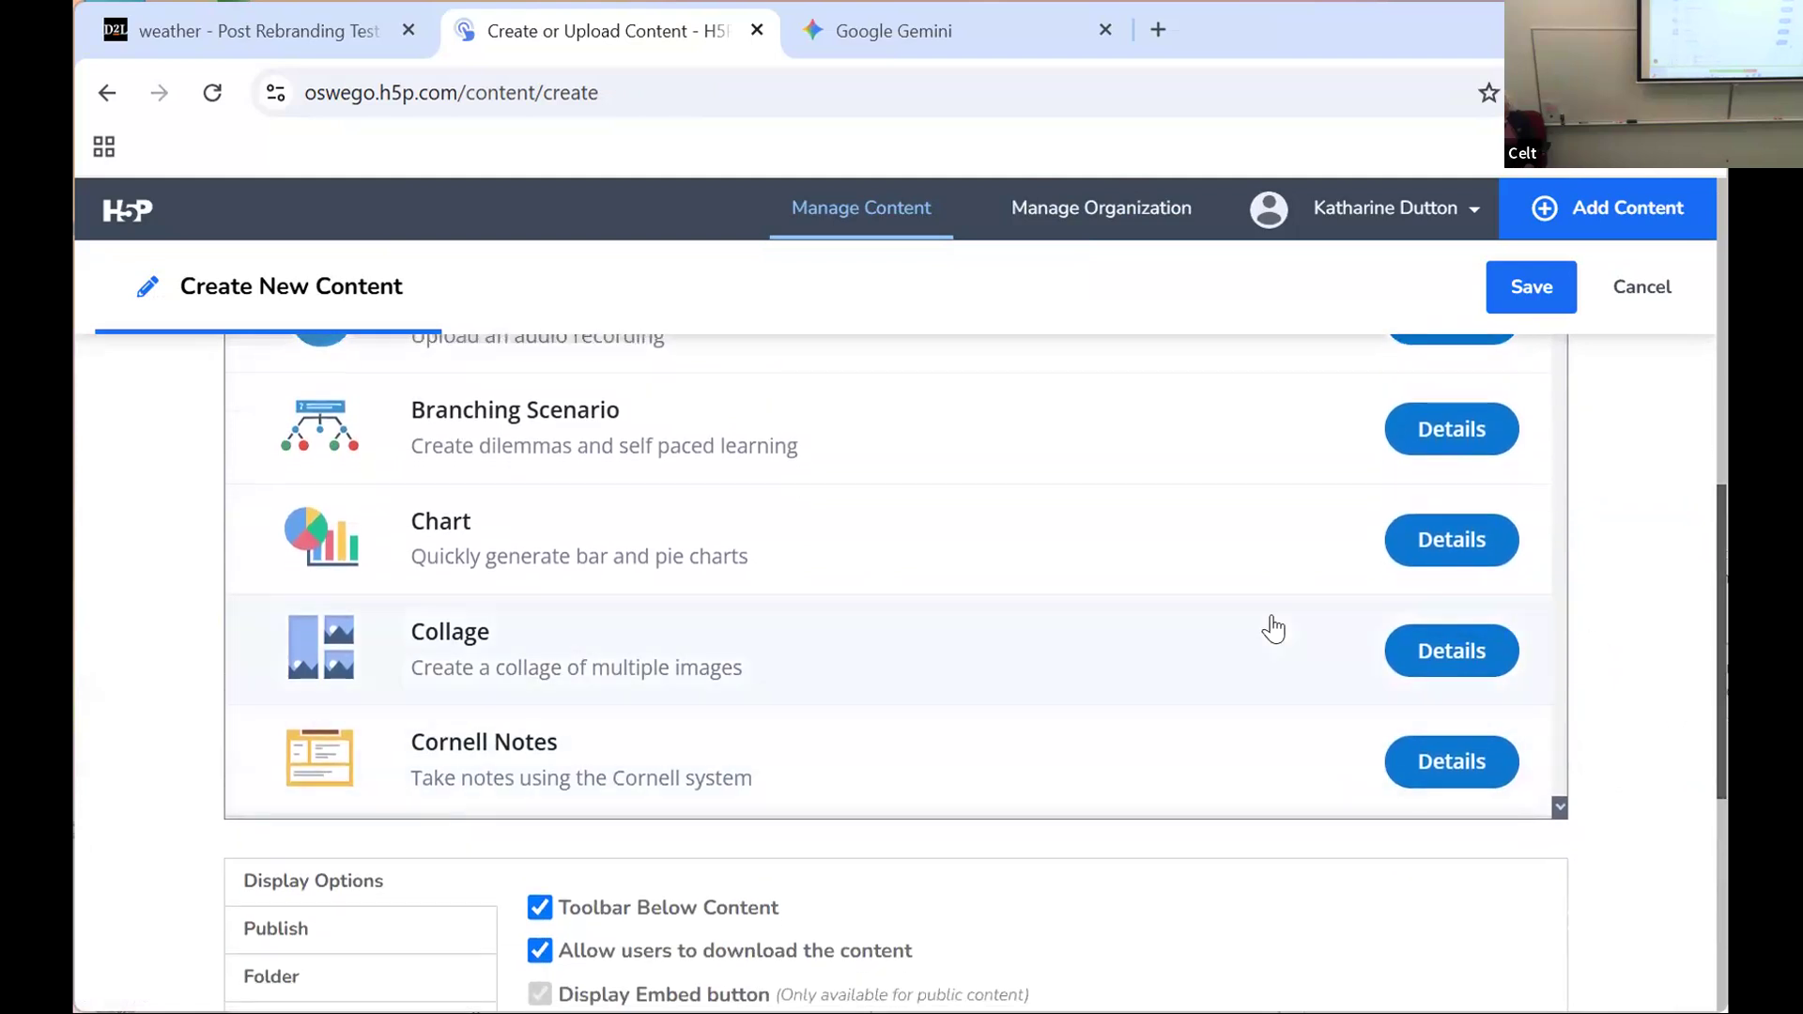
scroll(1273, 629, up, 2)
scroll(1270, 618, down, 2)
scroll(1270, 618, down, 8)
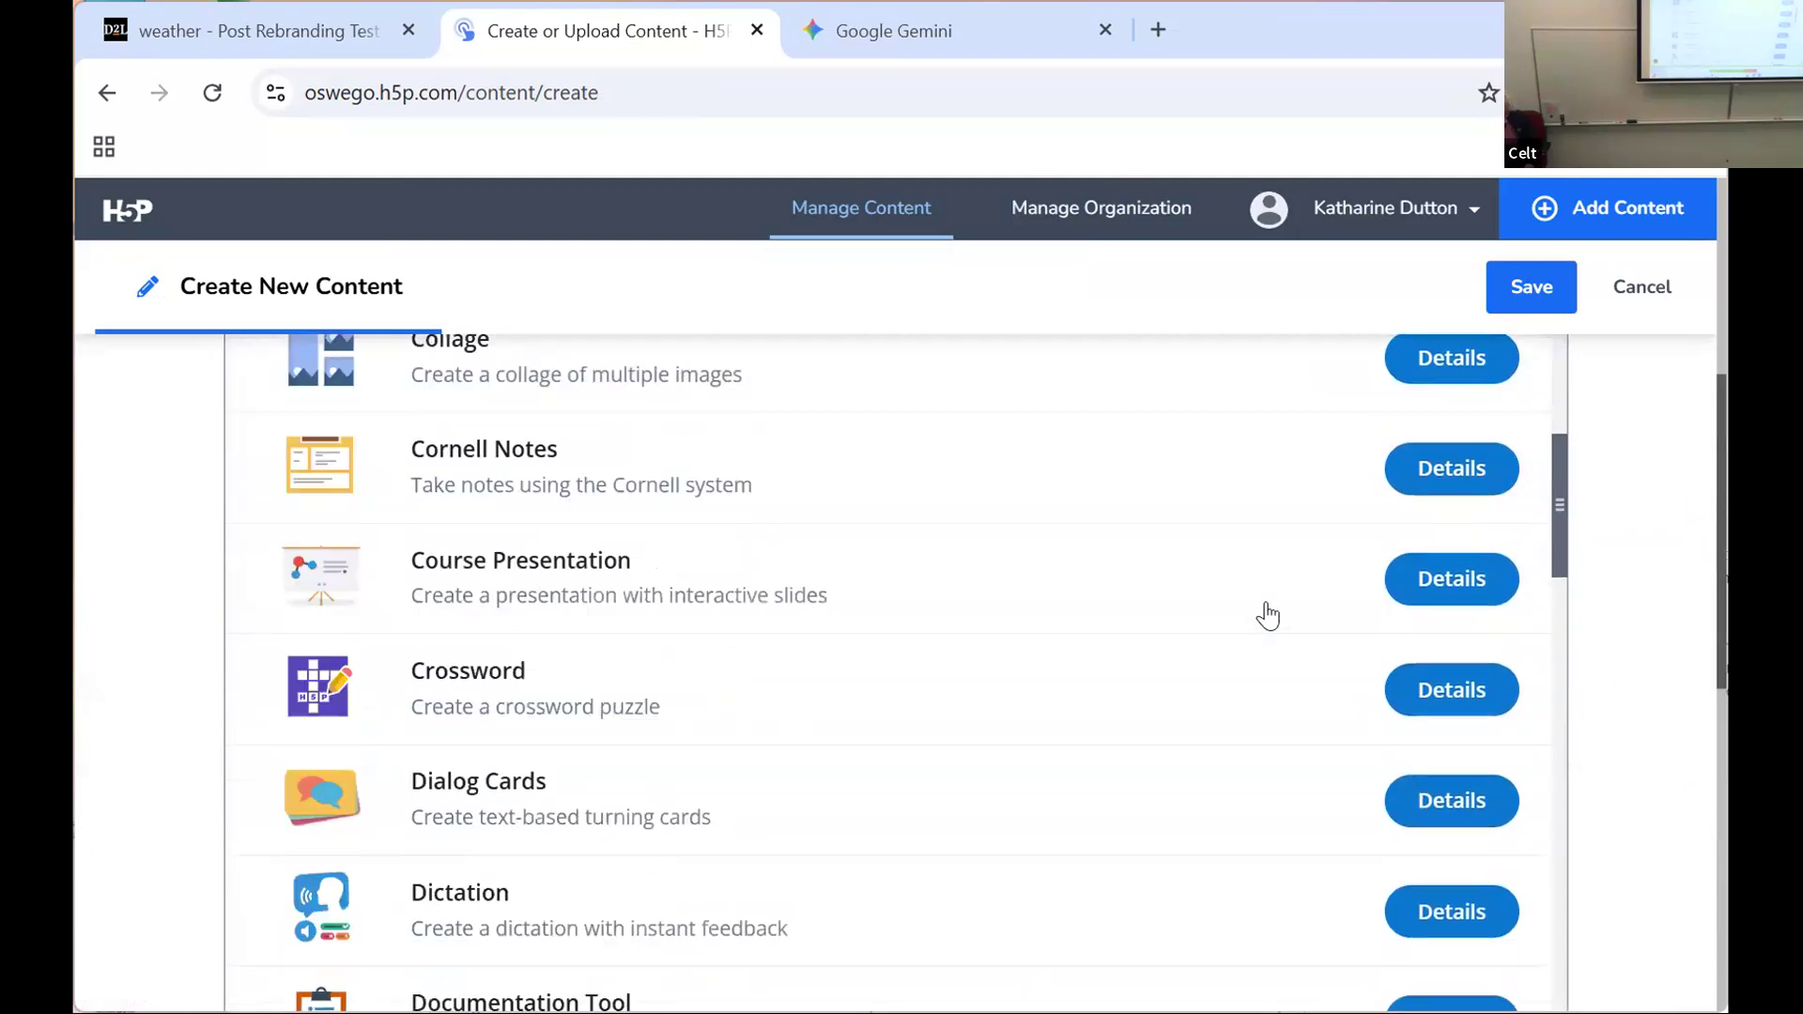
scroll(1264, 610, down, 1)
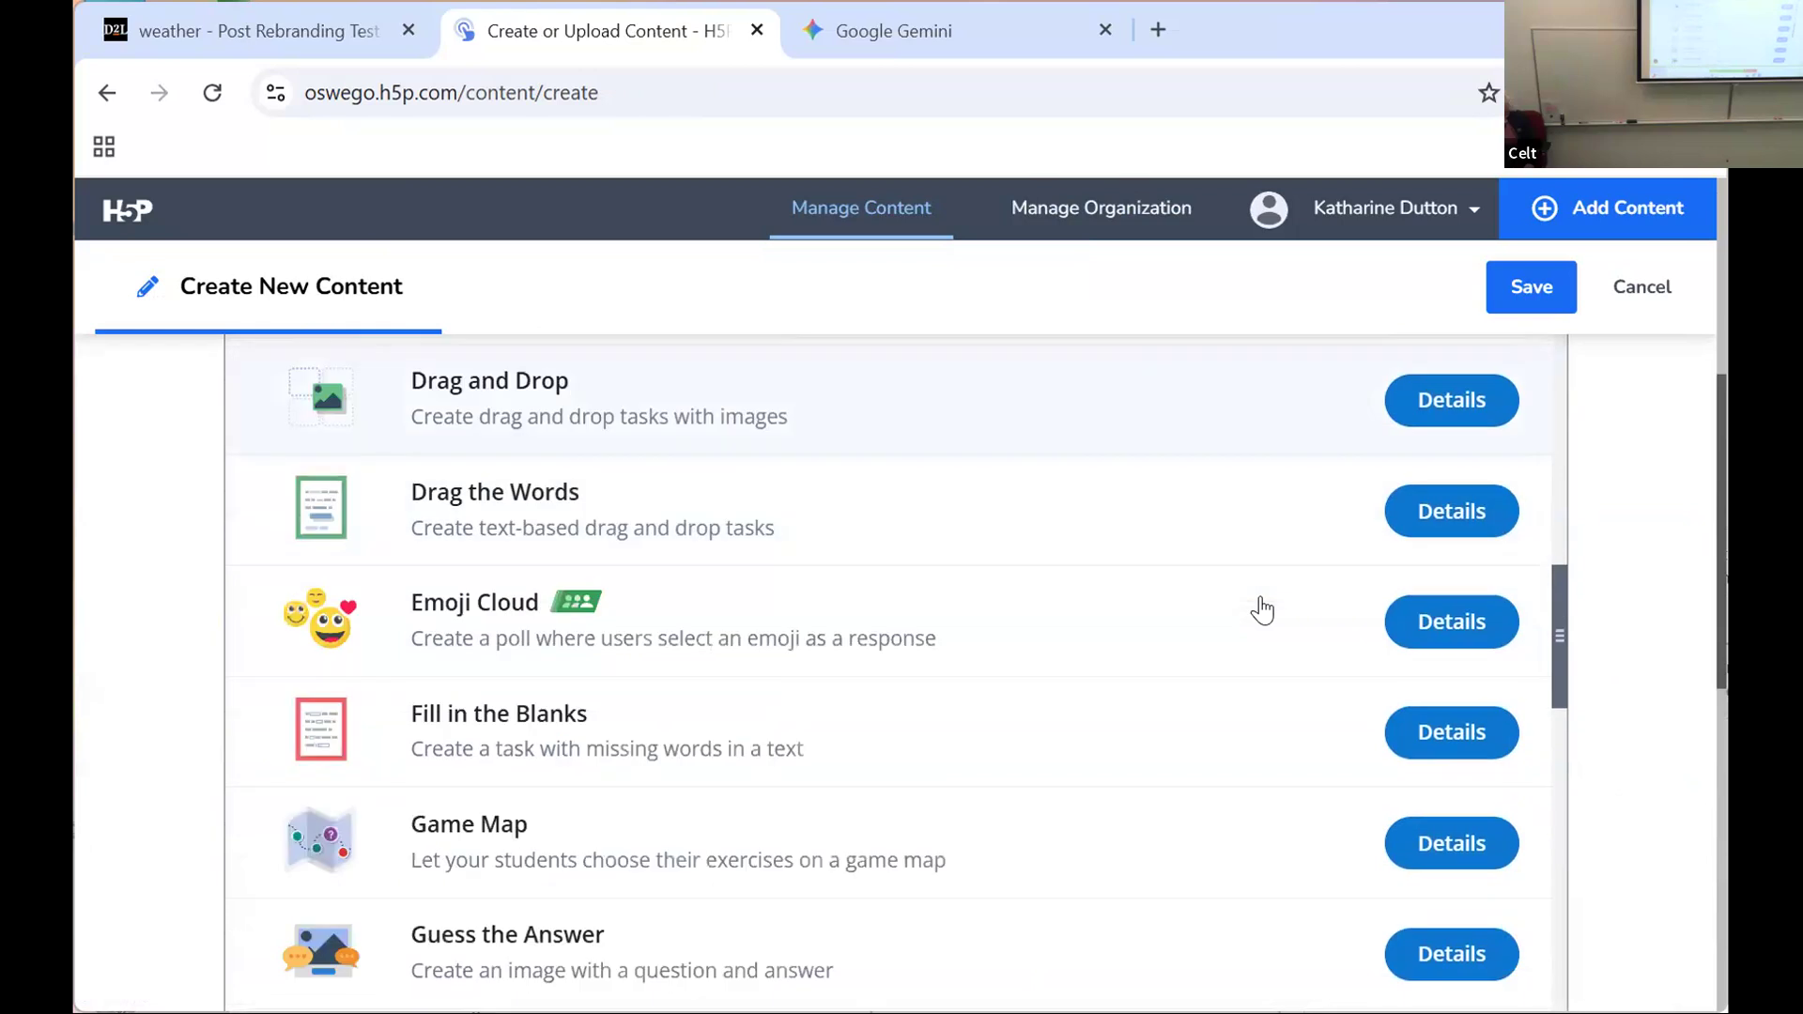
click(1473, 842)
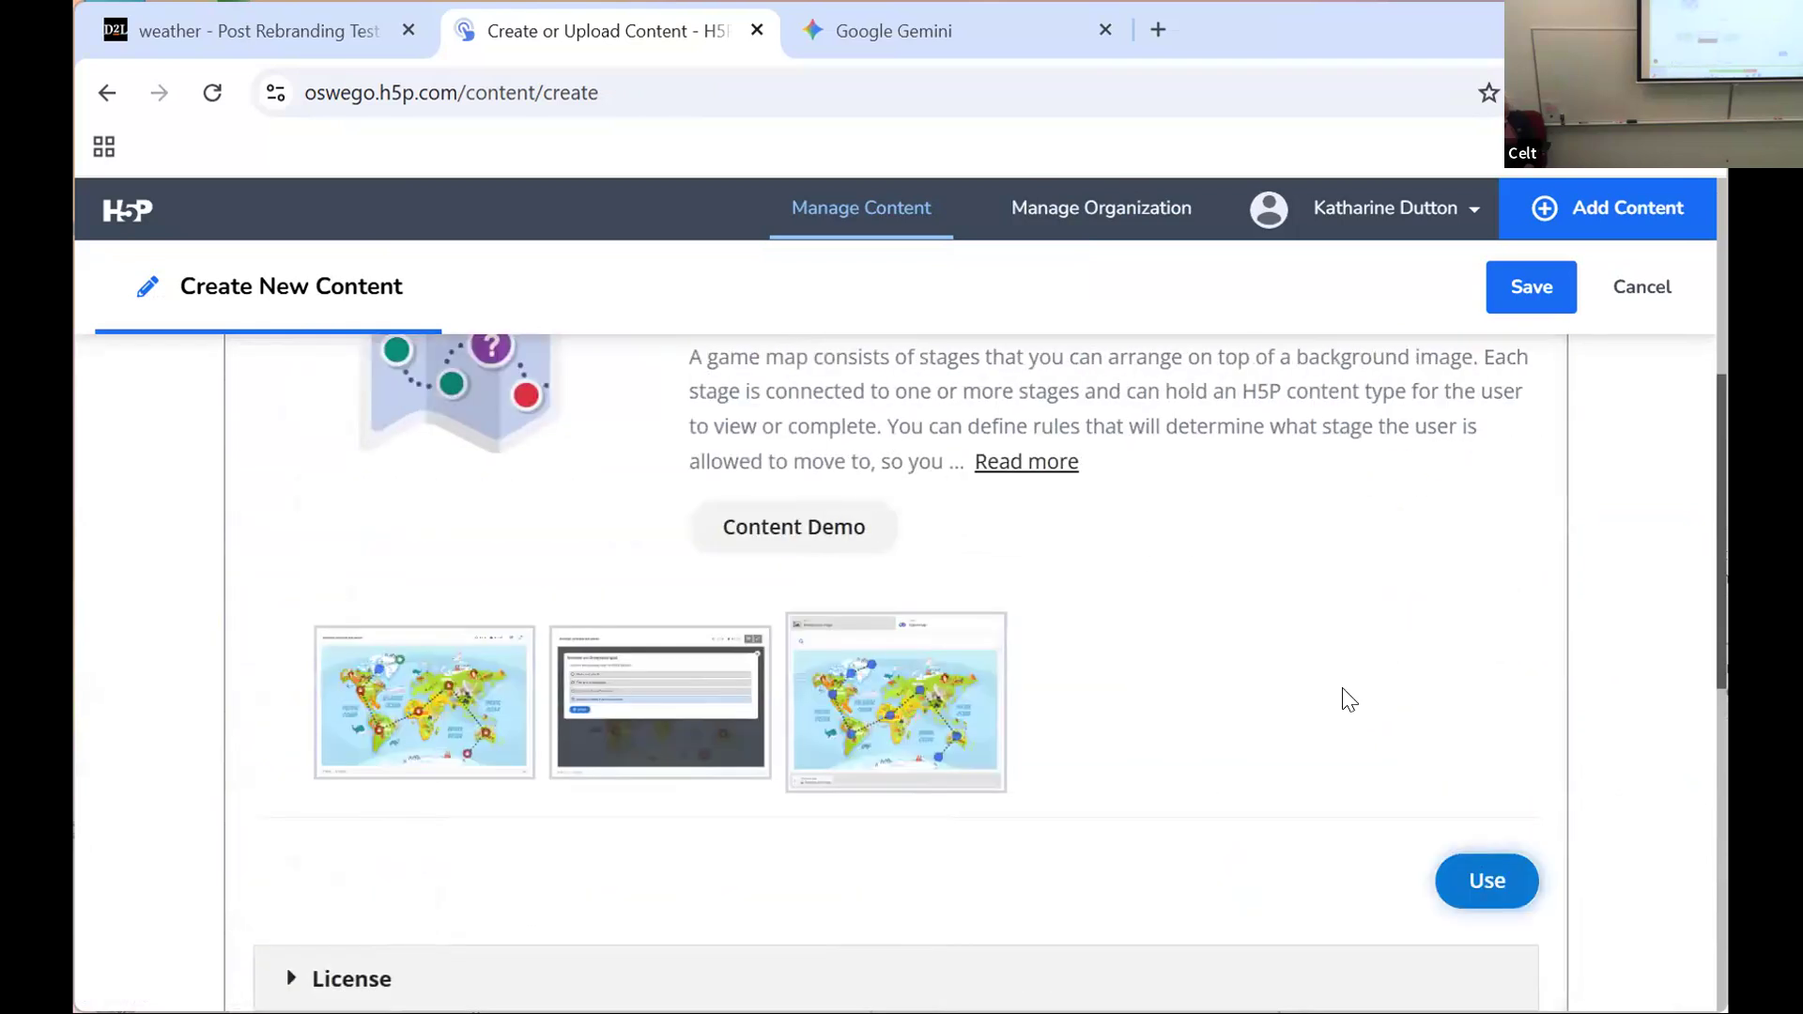
scroll(1350, 700, up, 1)
scroll(1349, 700, up, 1)
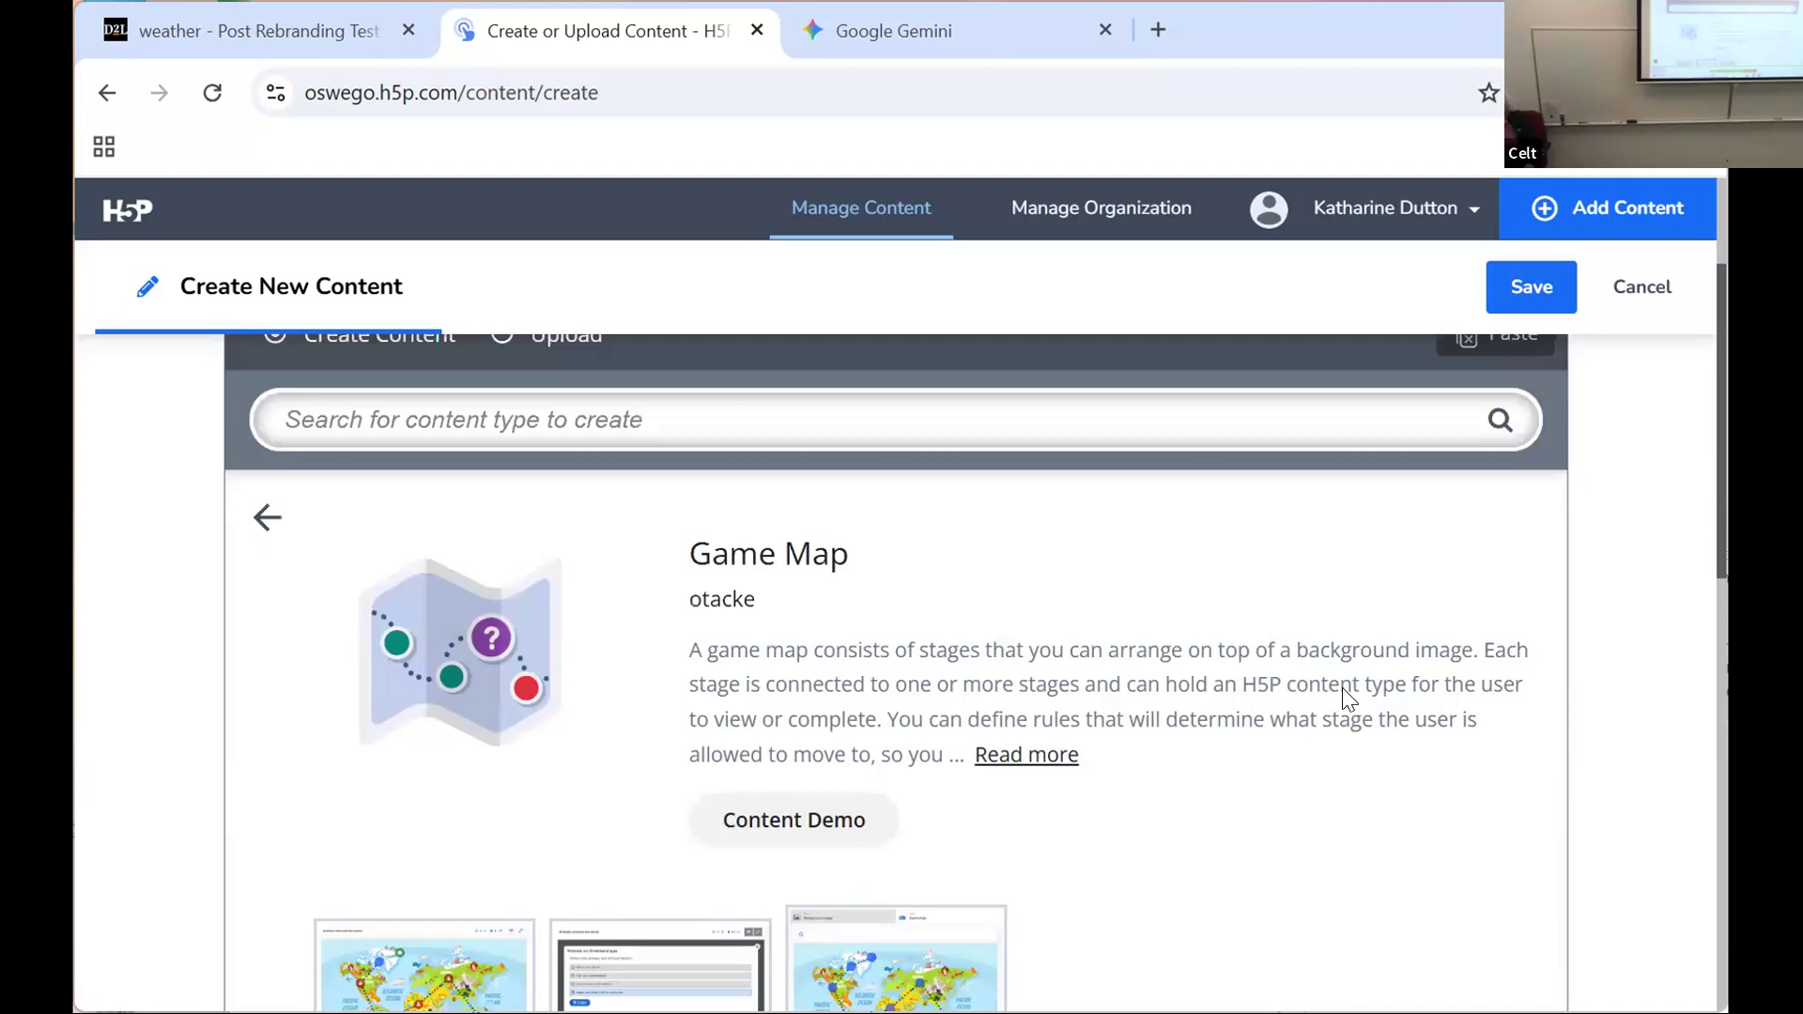
scroll(1349, 695, up, 1)
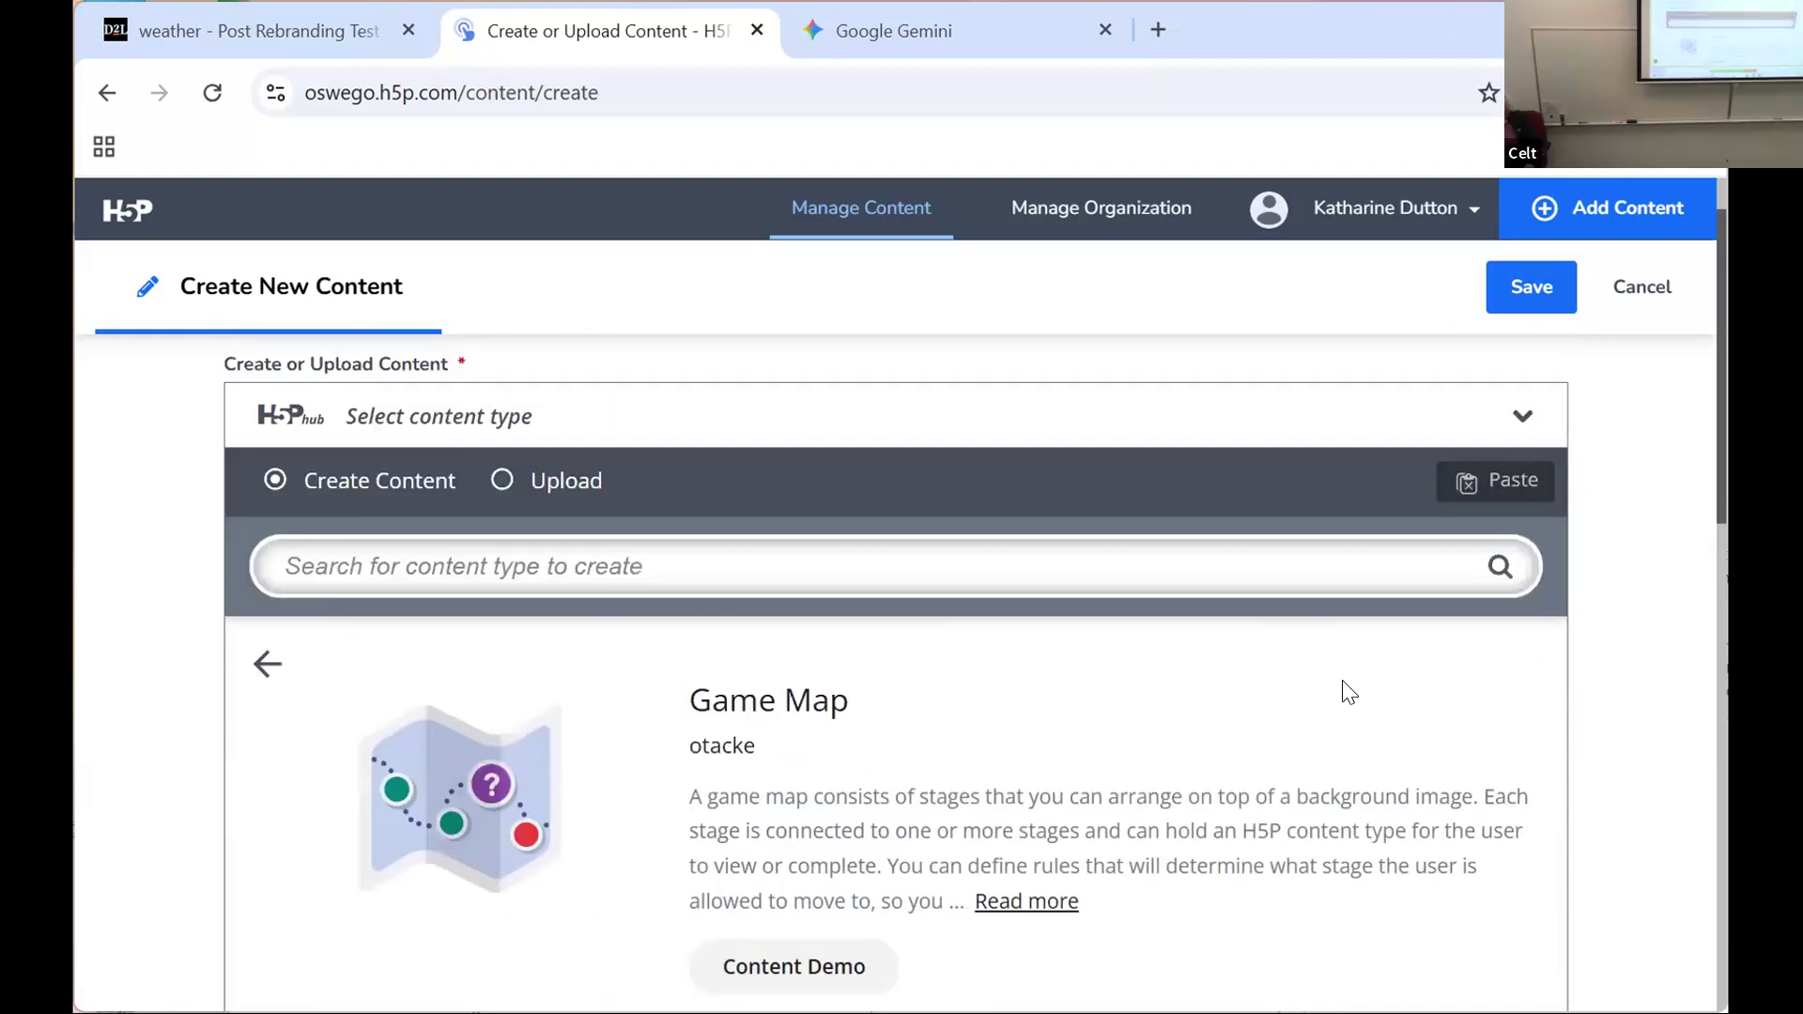
scroll(1350, 695, down, 1)
scroll(1343, 678, down, 1)
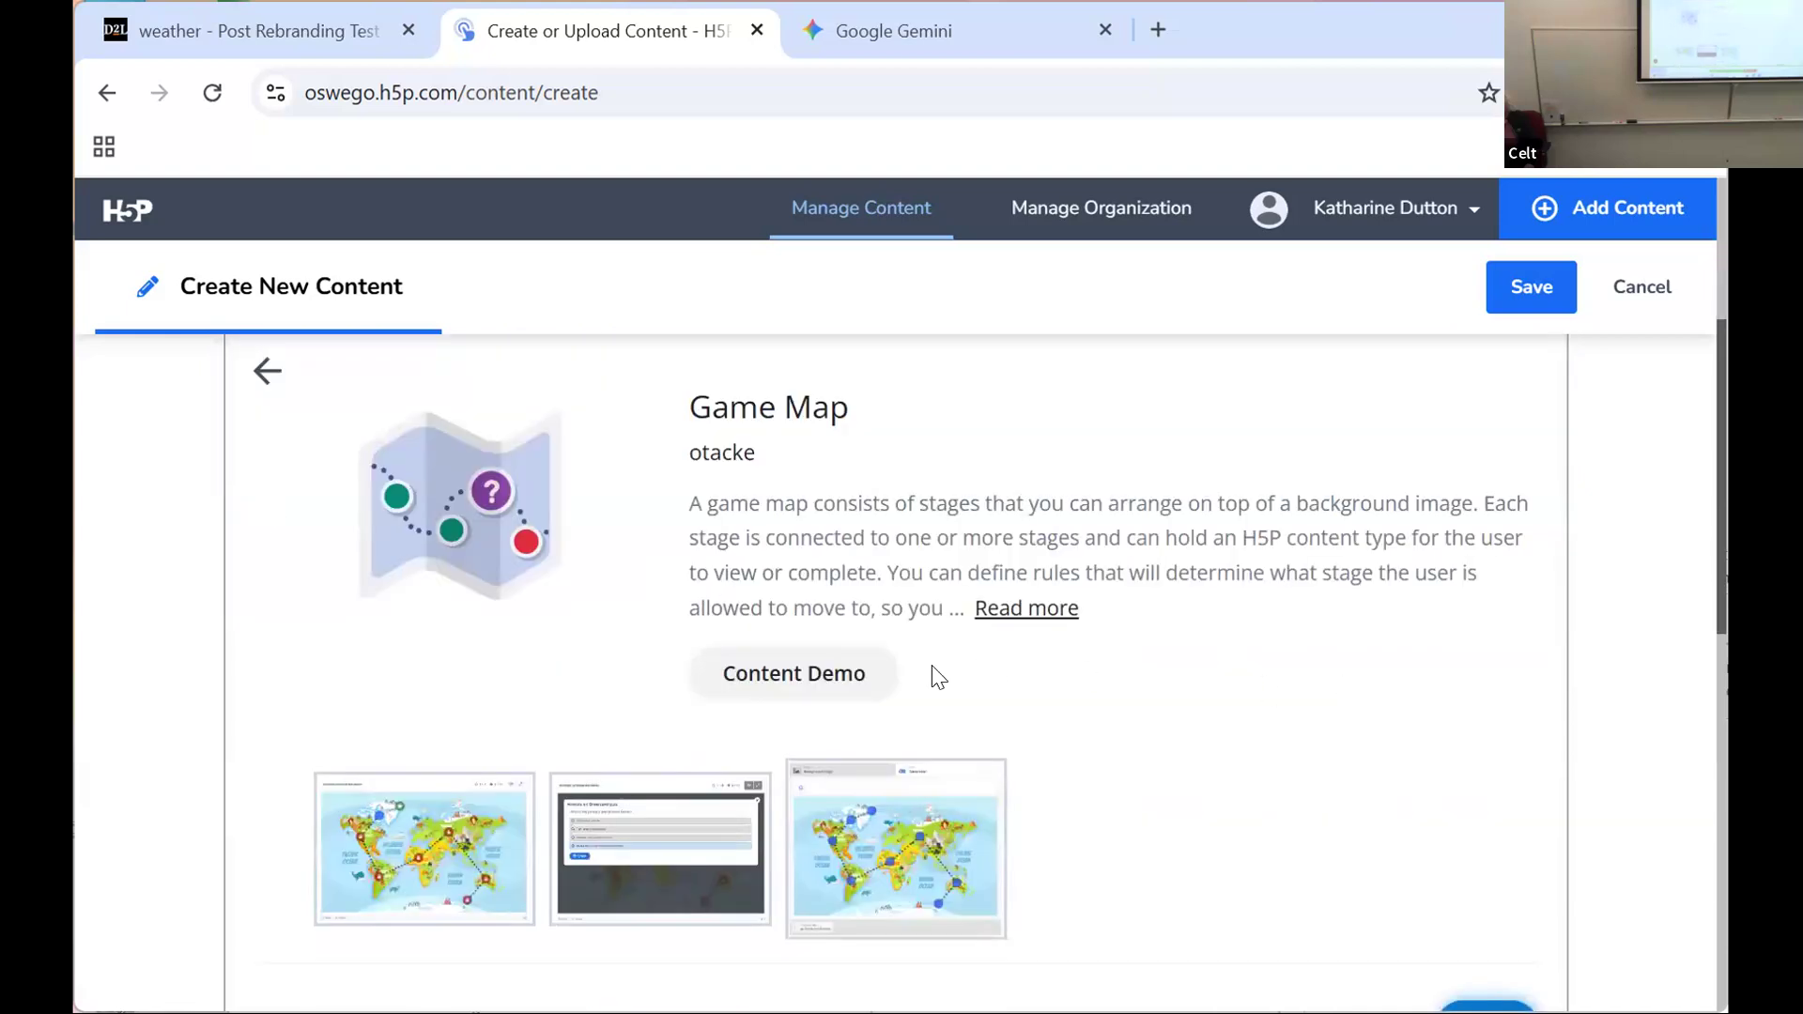
Step: Open the Game Map content demo and view the "Animals around the world" example map
click(778, 678)
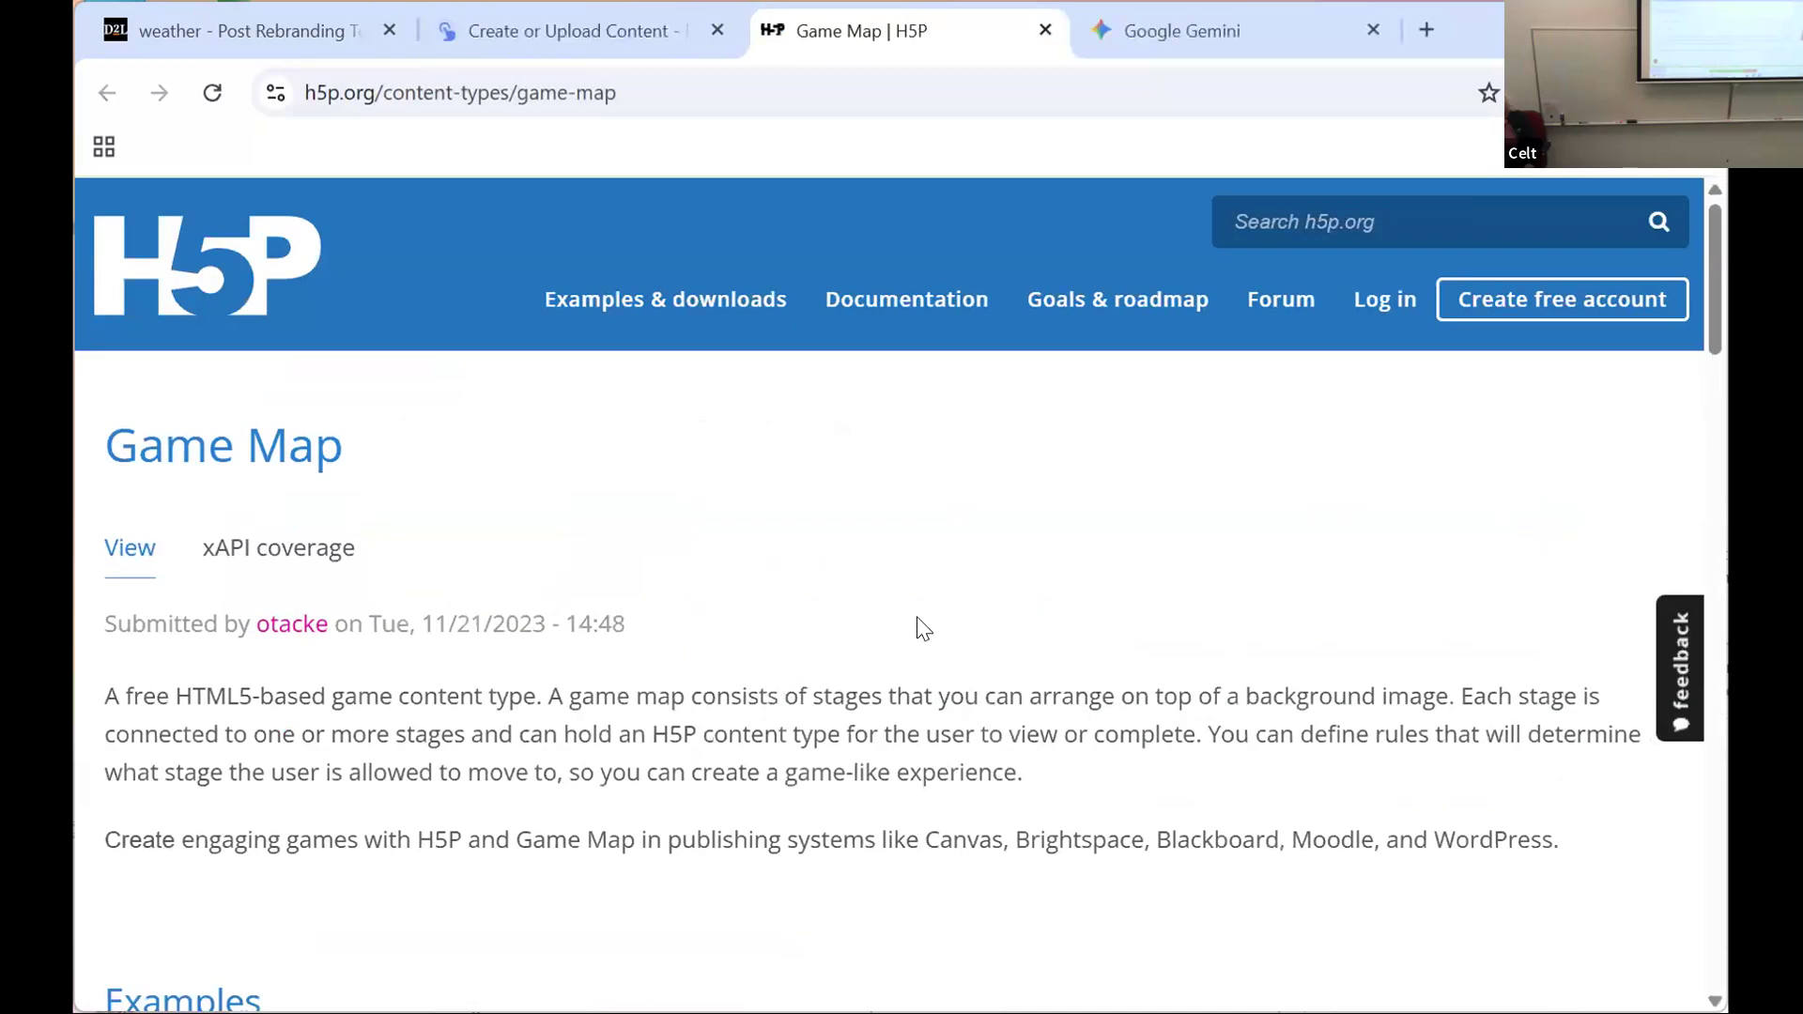
scroll(924, 627, down, 3)
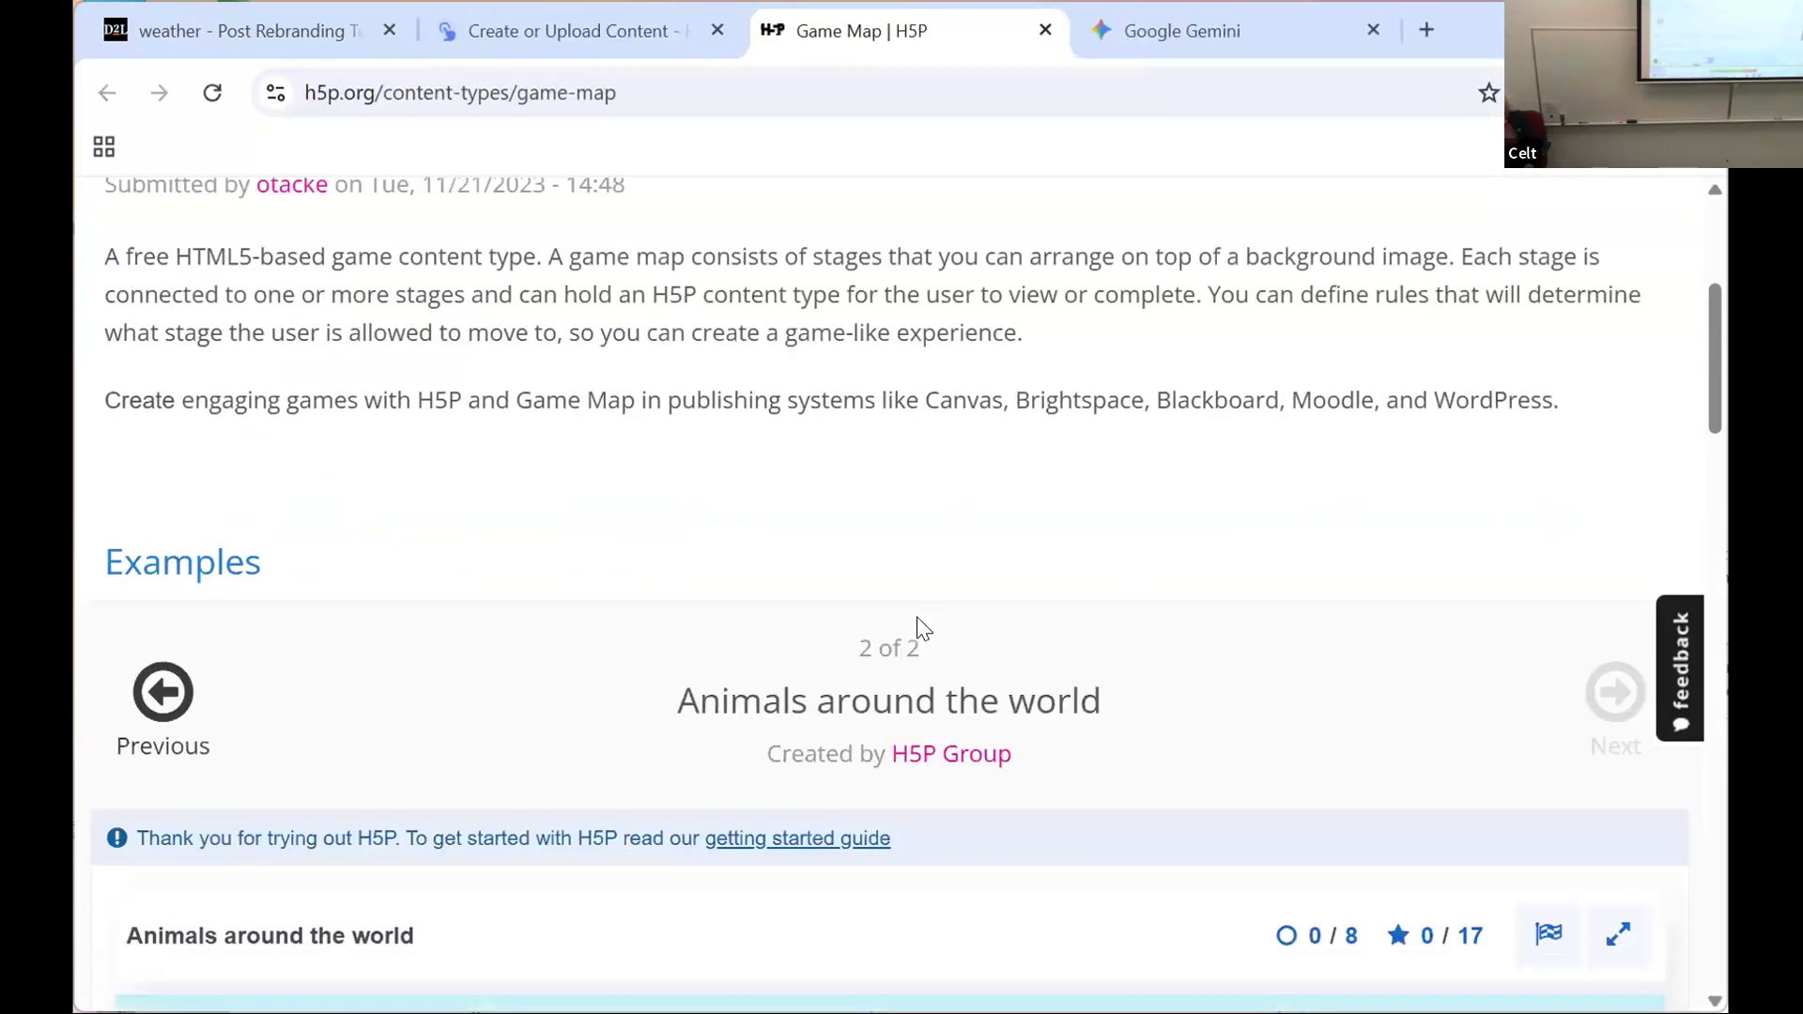
scroll(920, 627, down, 2)
scroll(1169, 616, down, 1)
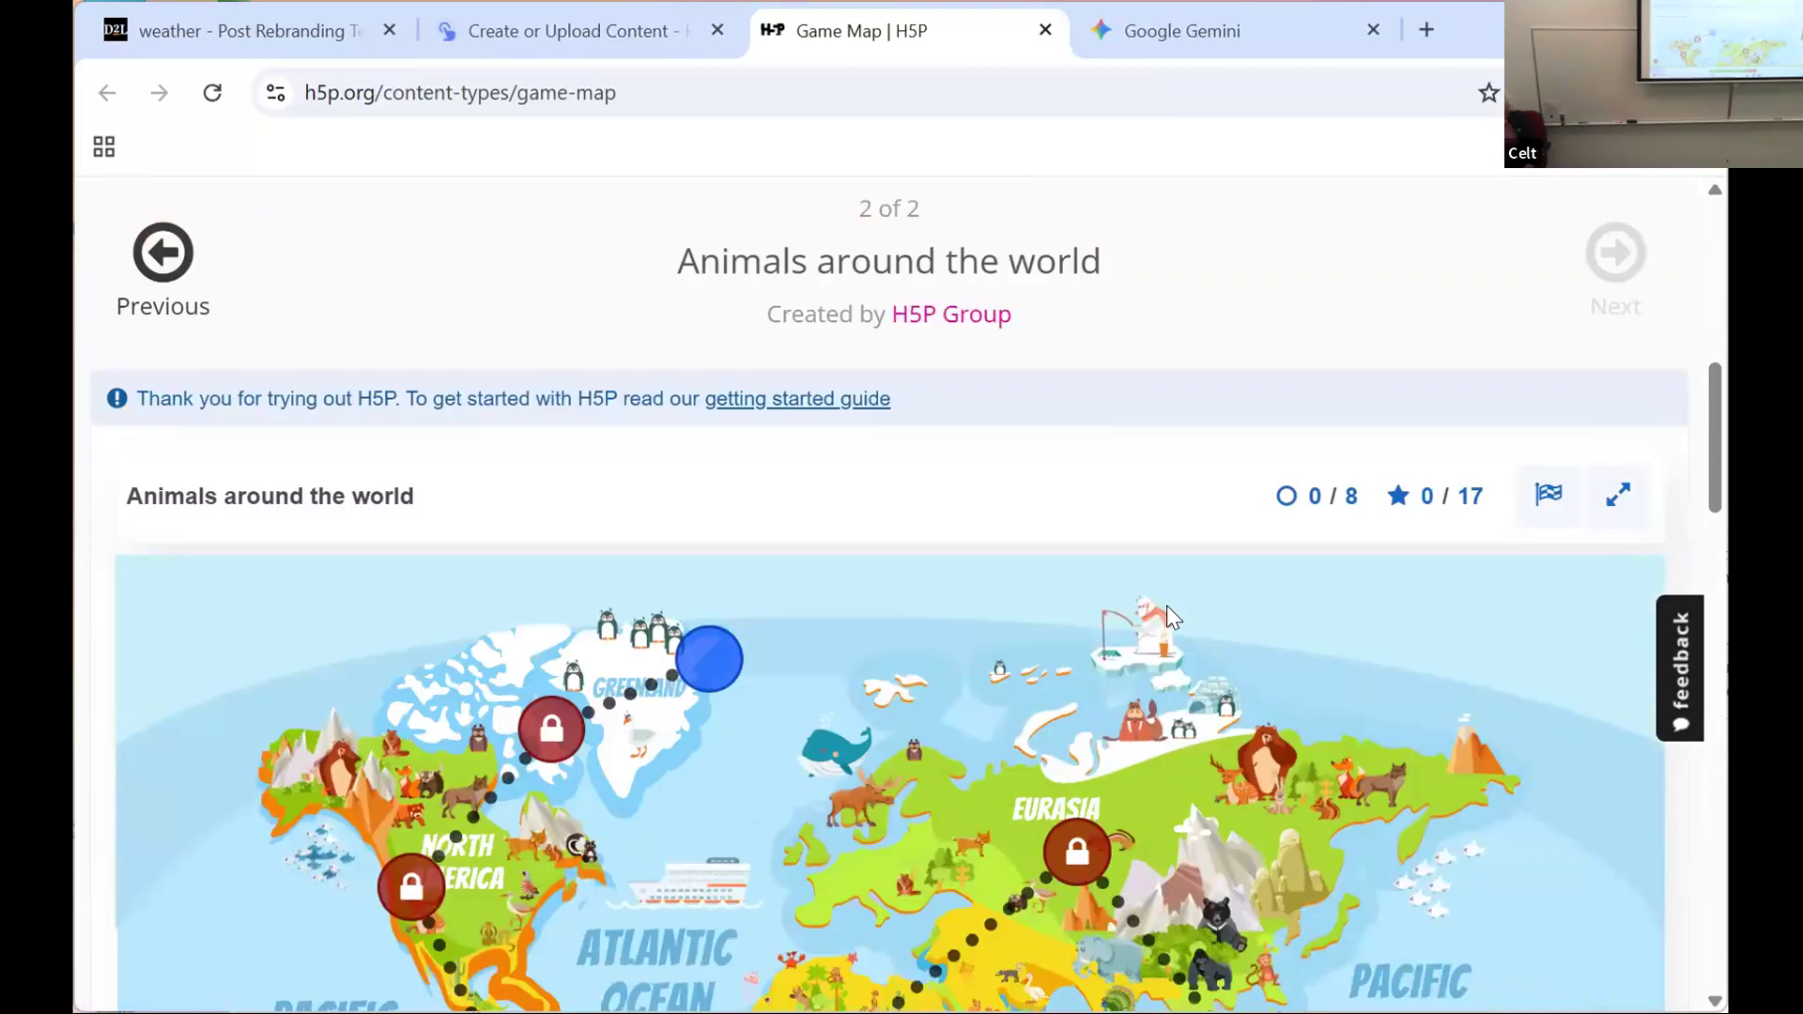
scroll(1164, 608, down, 3)
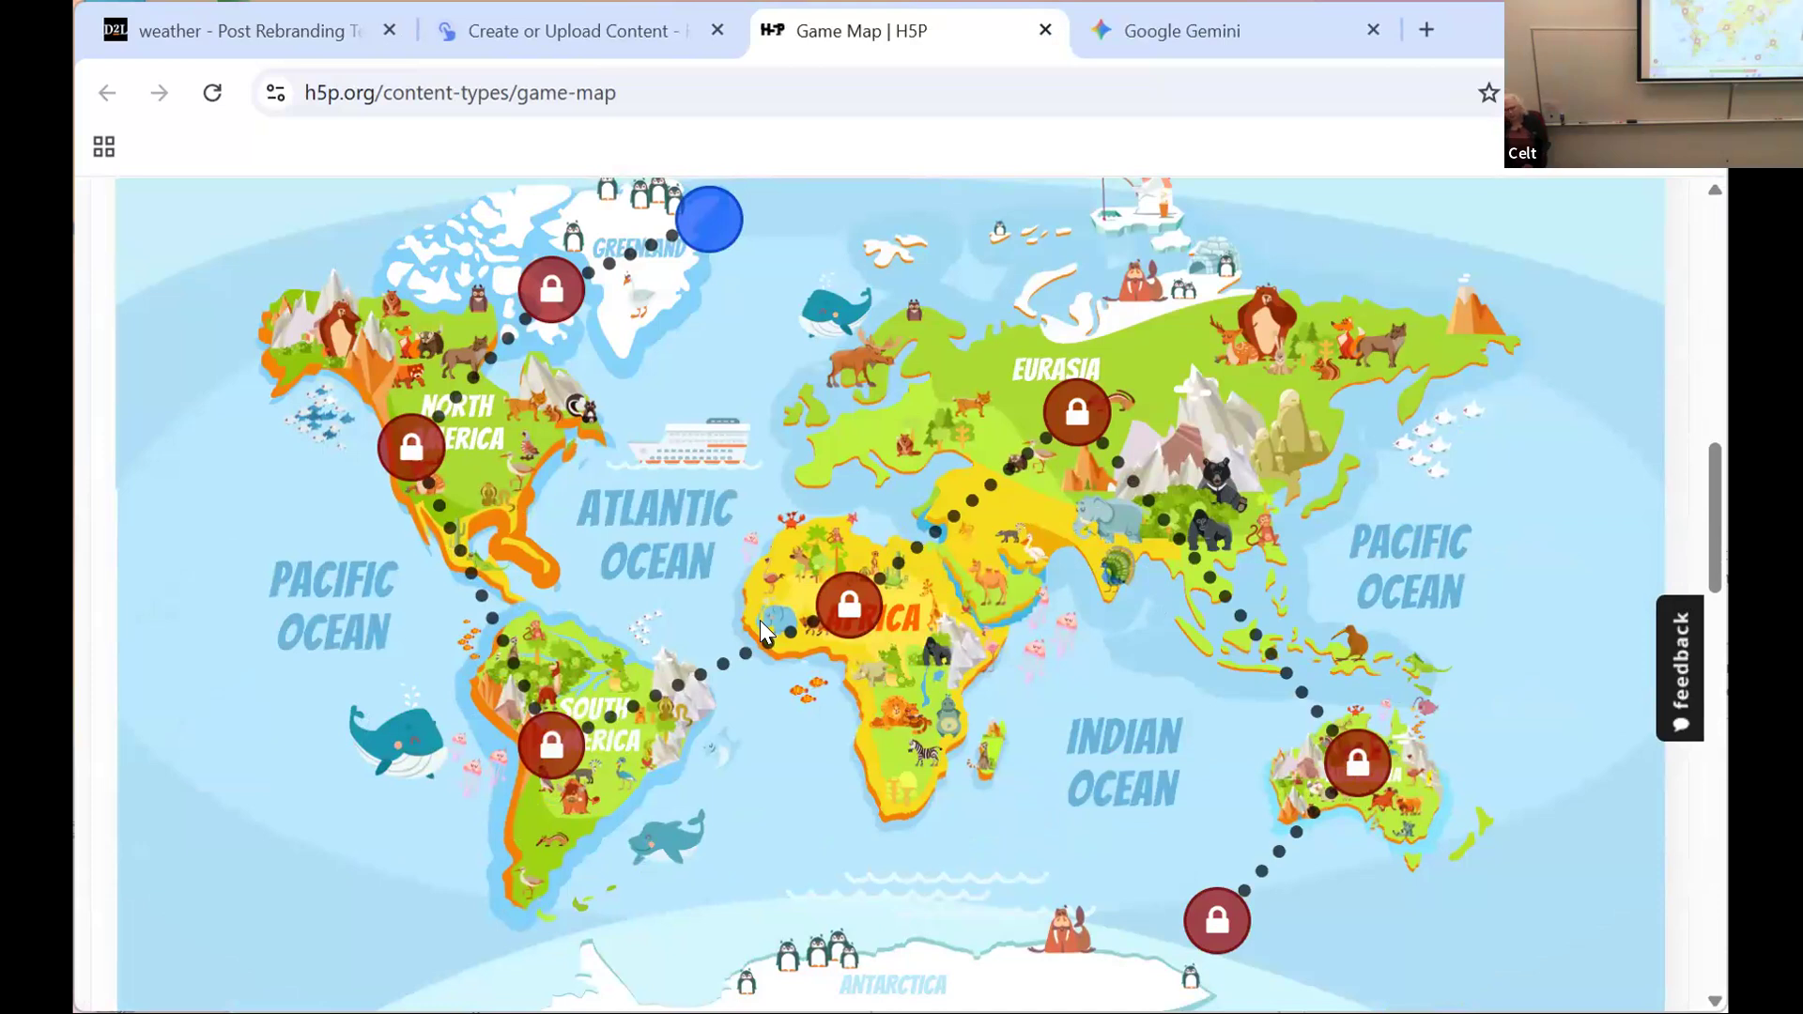
Step: Open the first available stage at Greenland on the demo map, read its animal facts, and return to the map
click(720, 233)
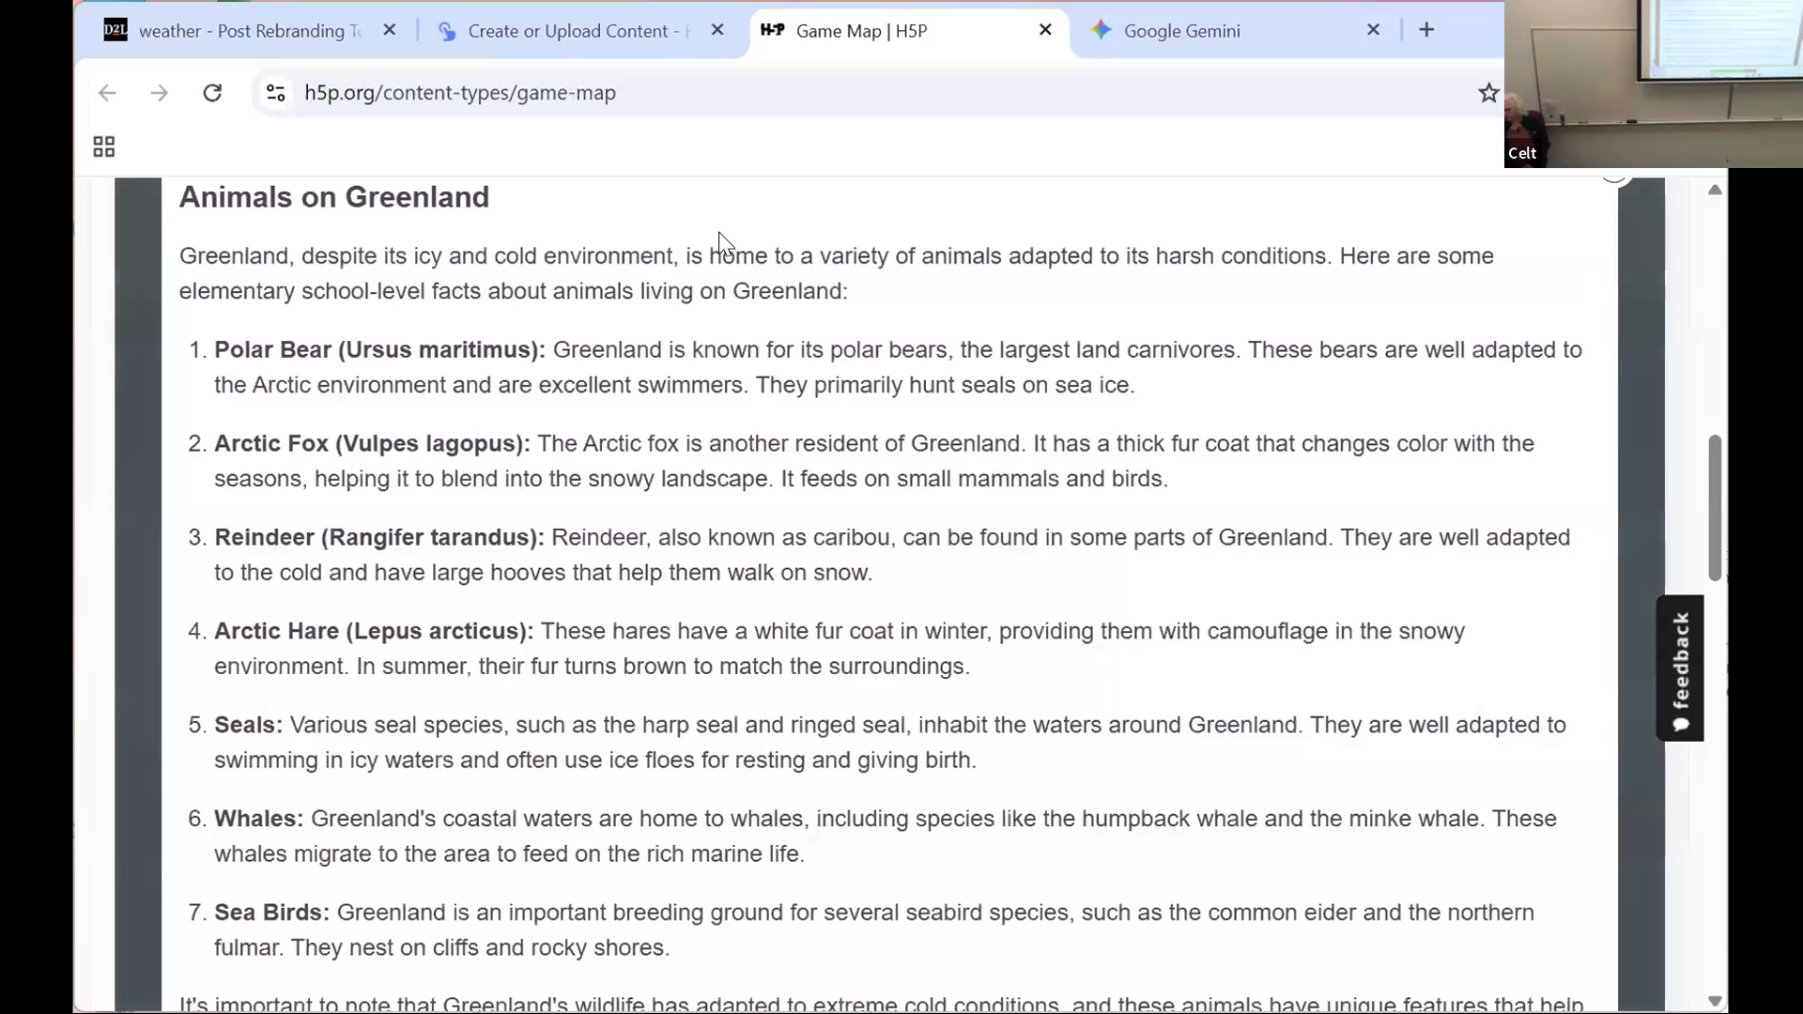
scroll(719, 242, down, 2)
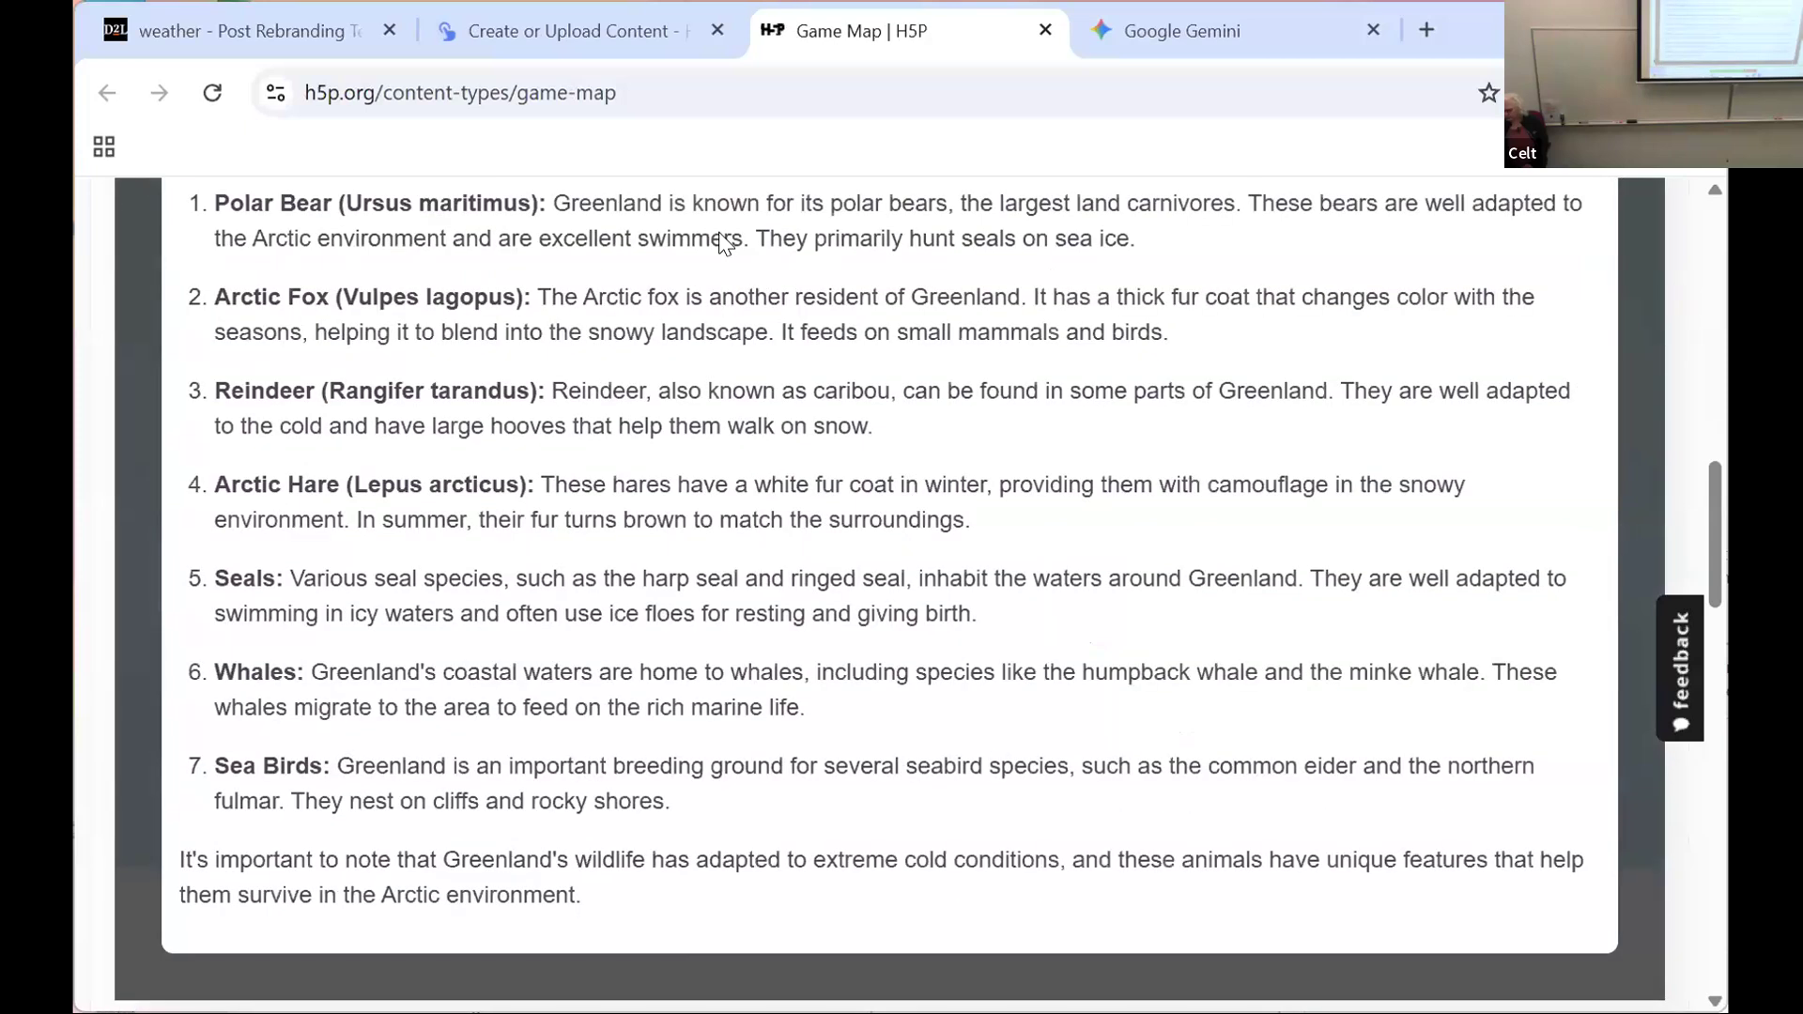
scroll(719, 235, up, 4)
scroll(718, 234, up, 1)
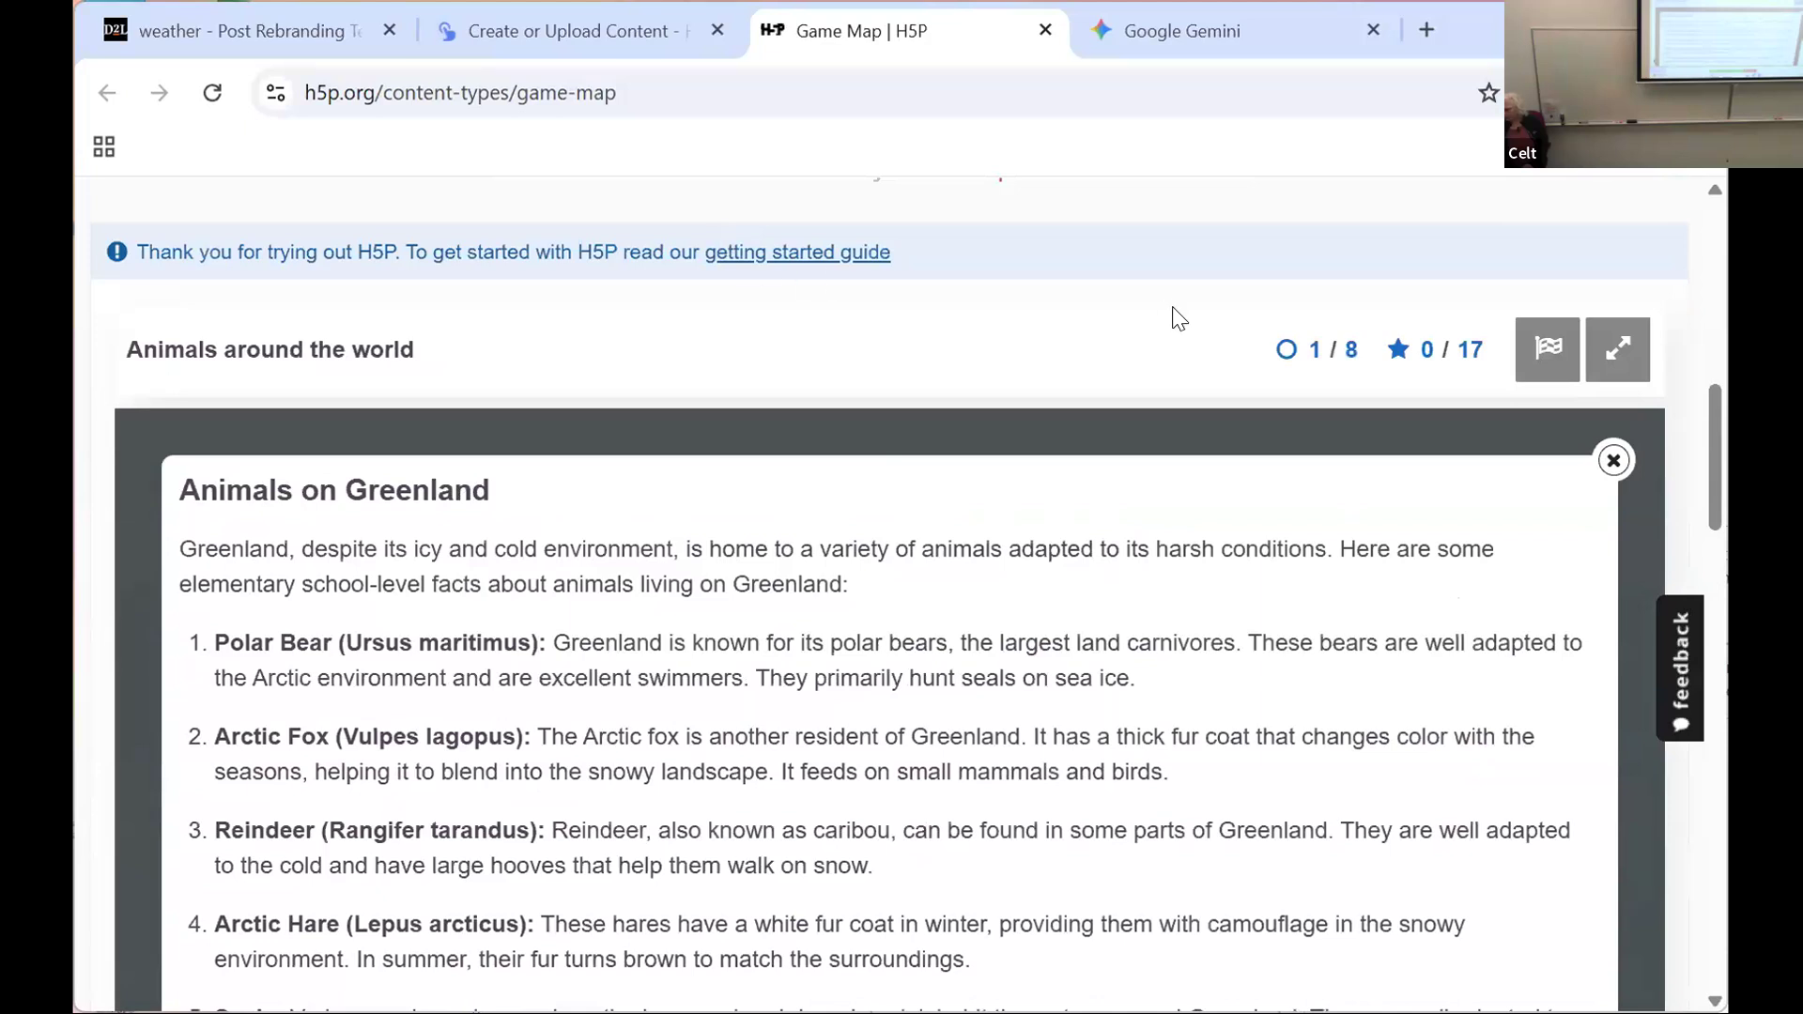
click(1543, 357)
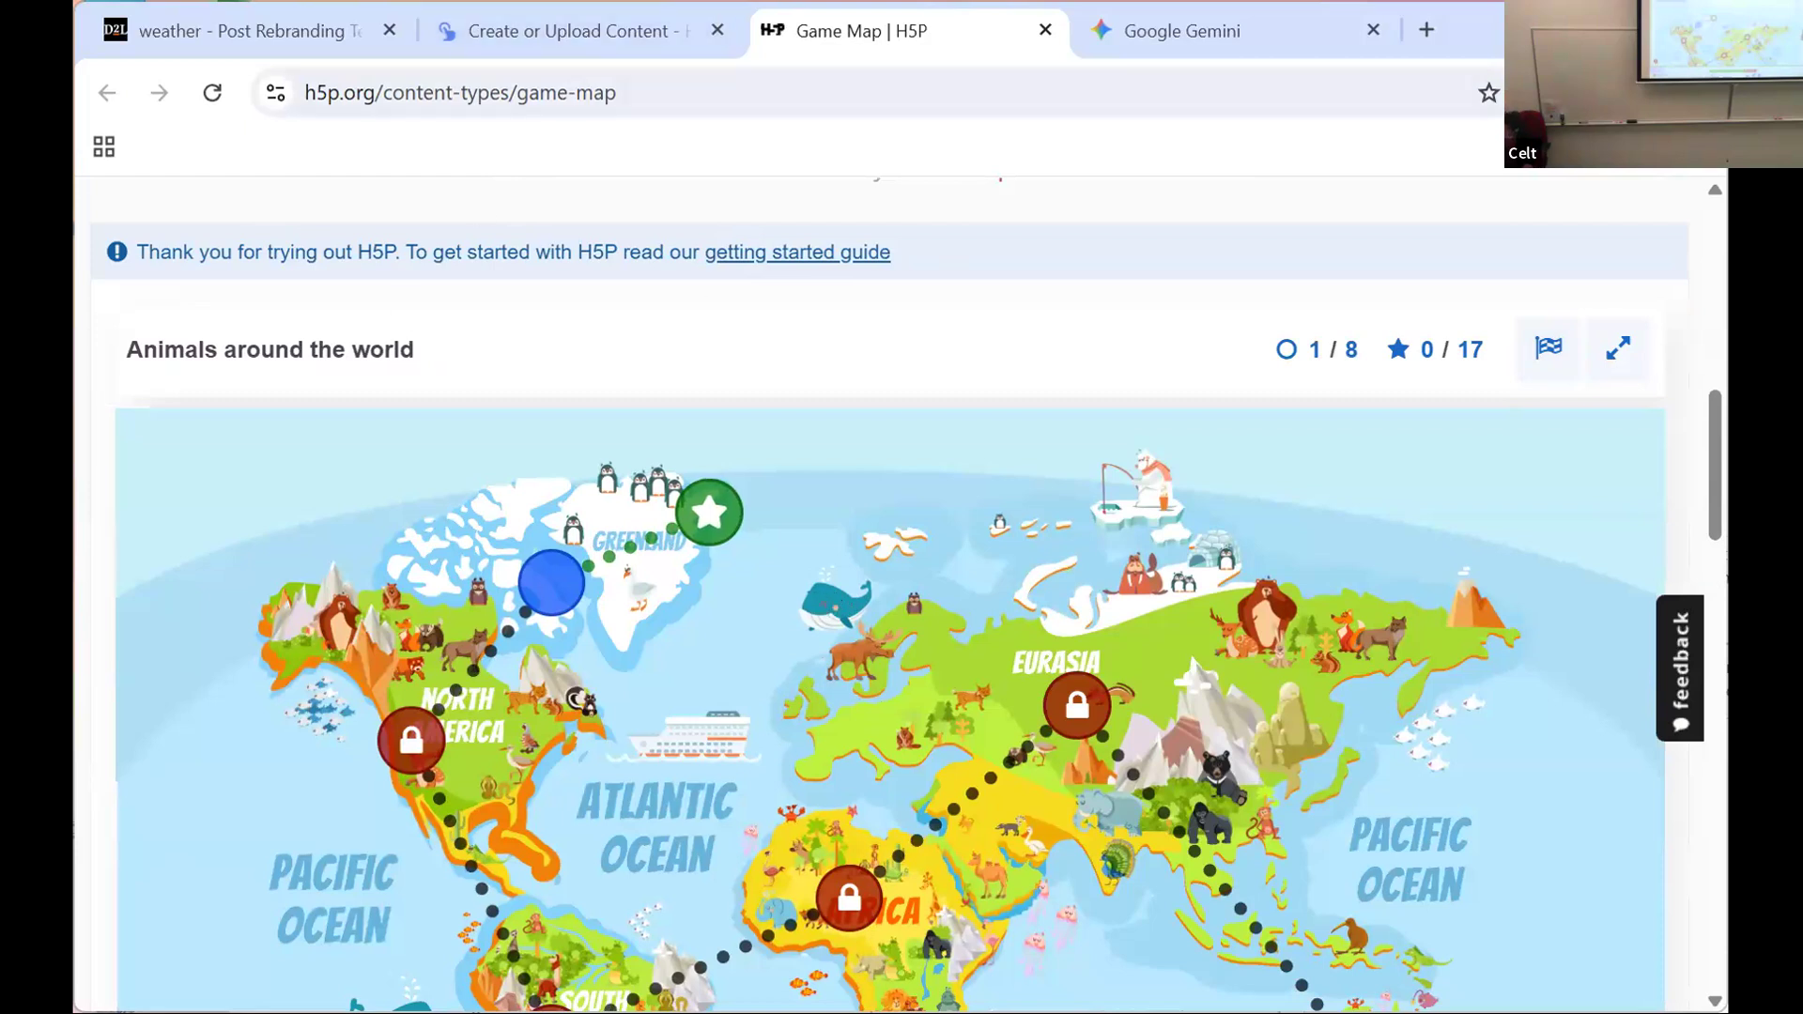
Step: Examine the remaining stages and paths of the "Animals around the world" map, down to Antarctica
drag(1713, 466, 1726, 543)
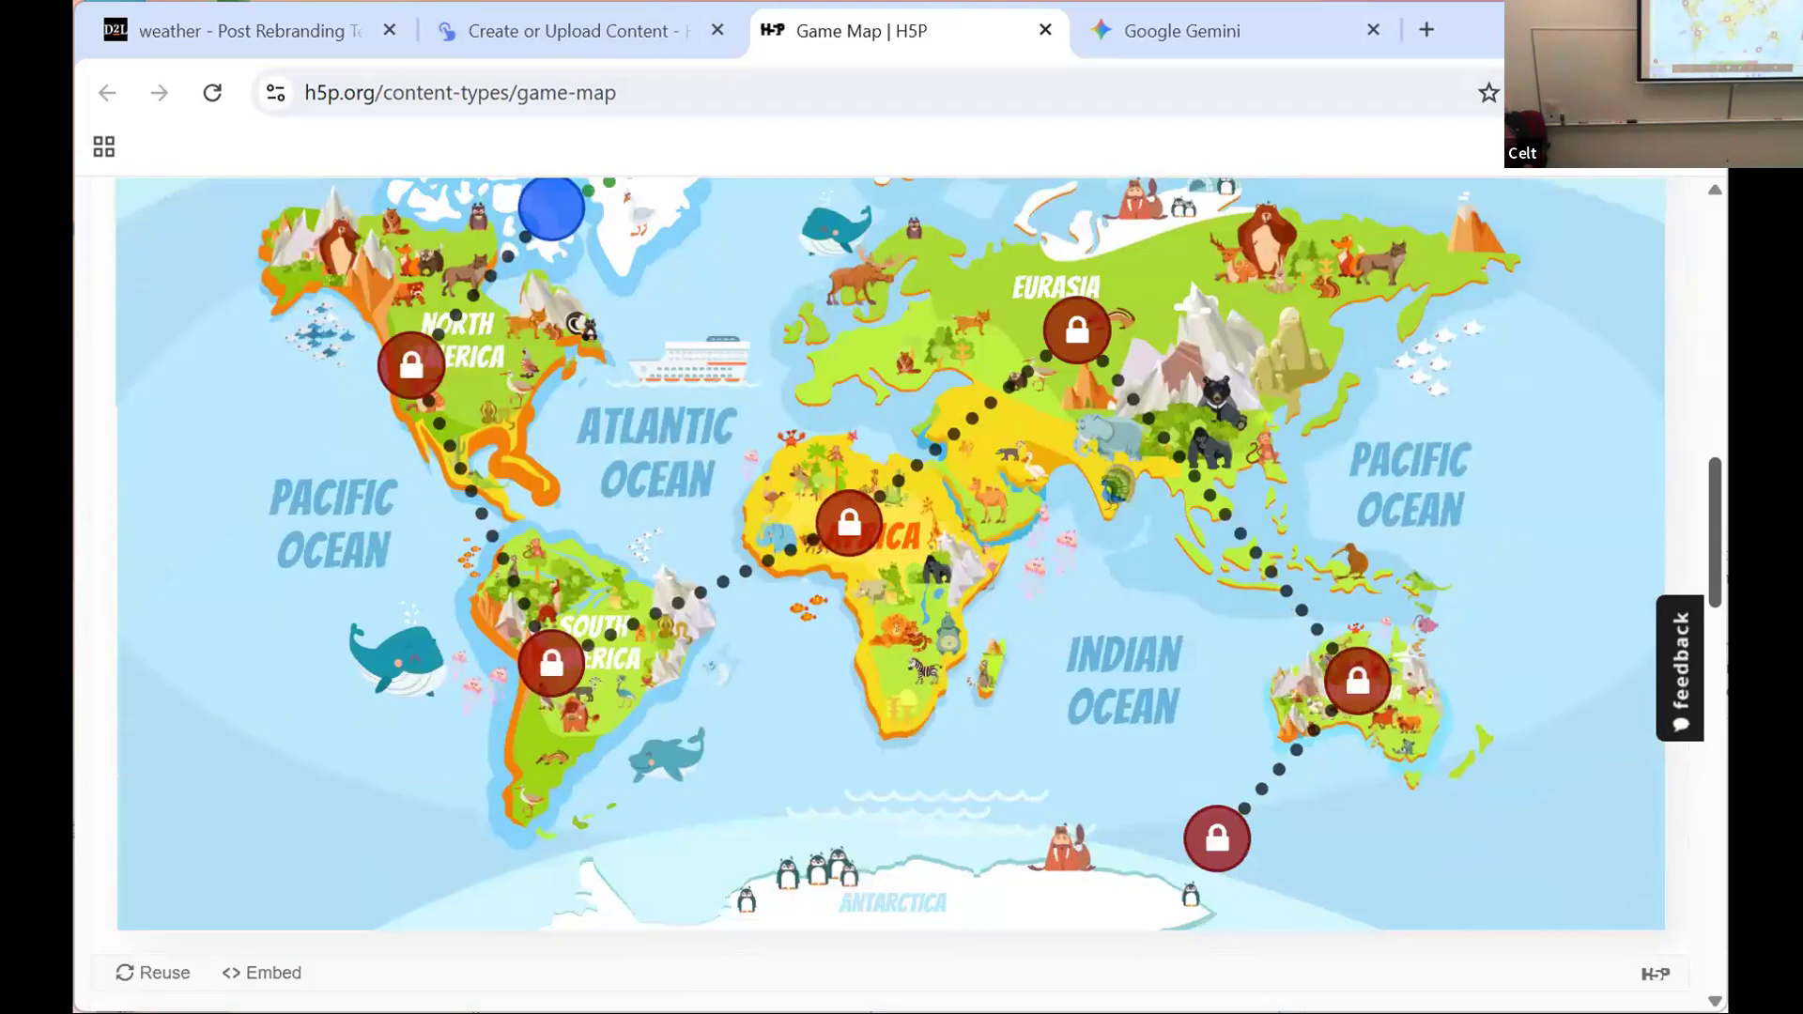
scroll(1726, 543, down, 1)
scroll(890, 591, up, 2)
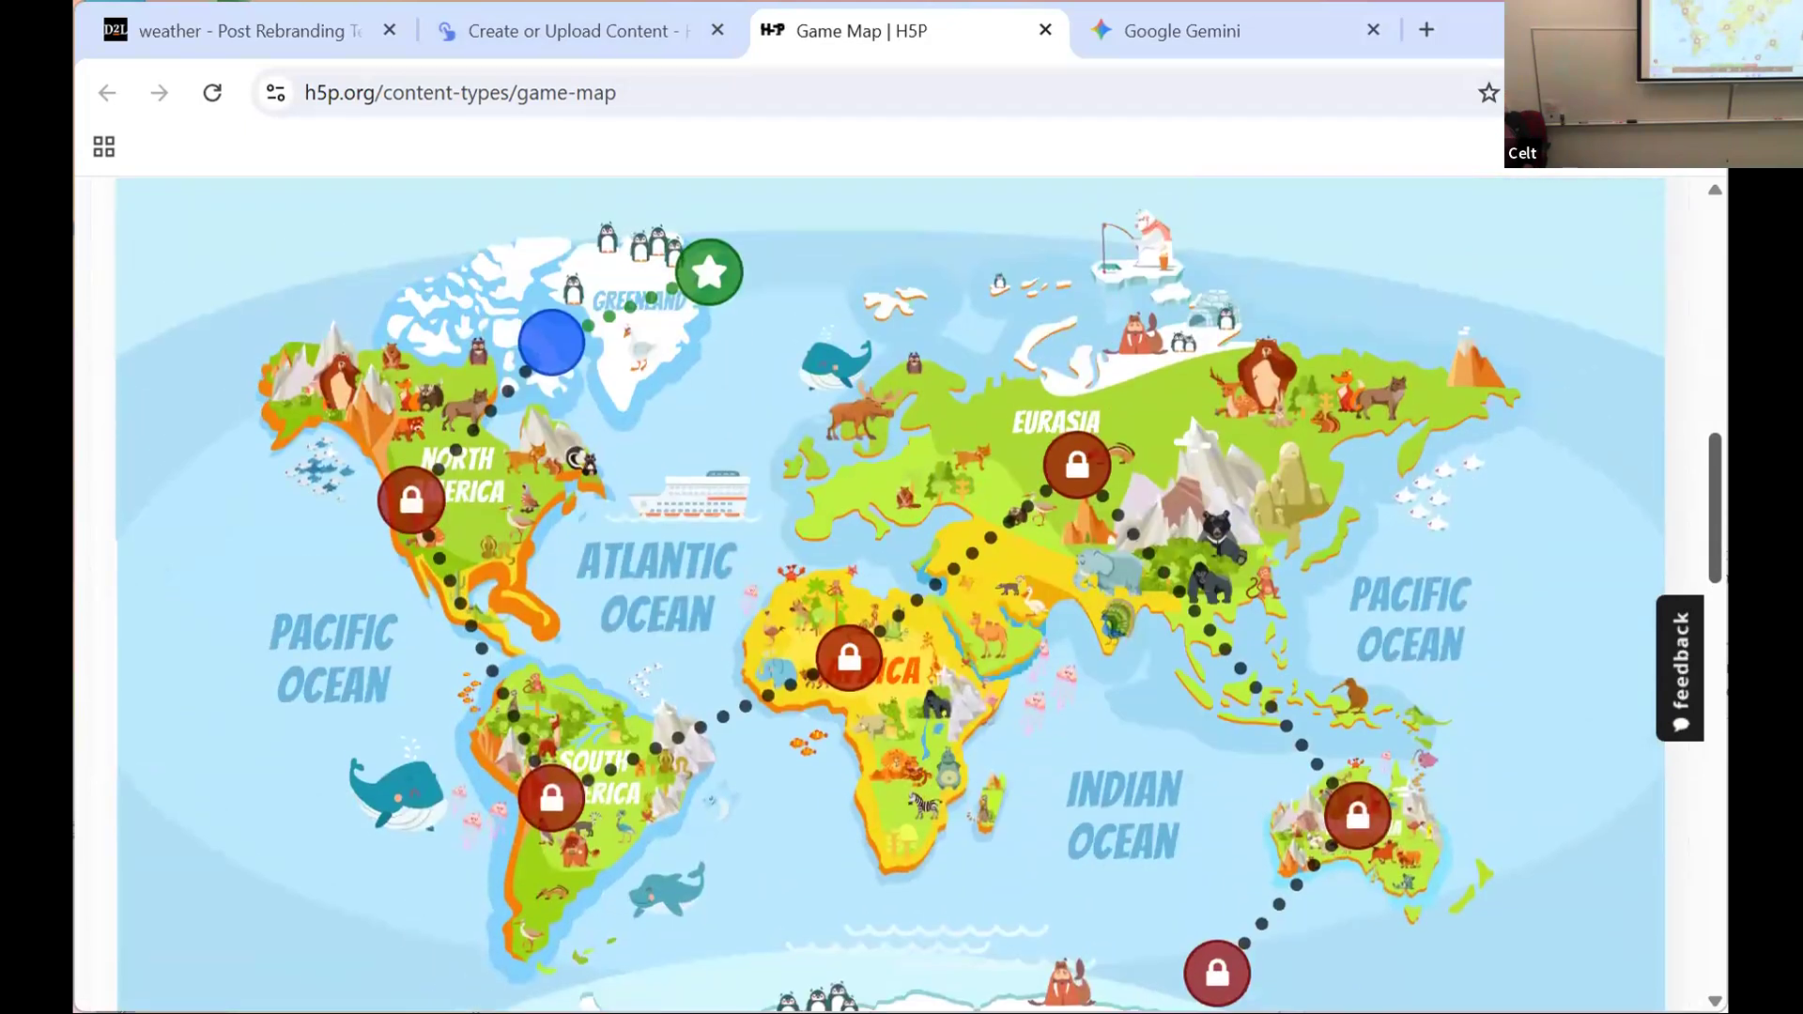
scroll(891, 595, down, 1)
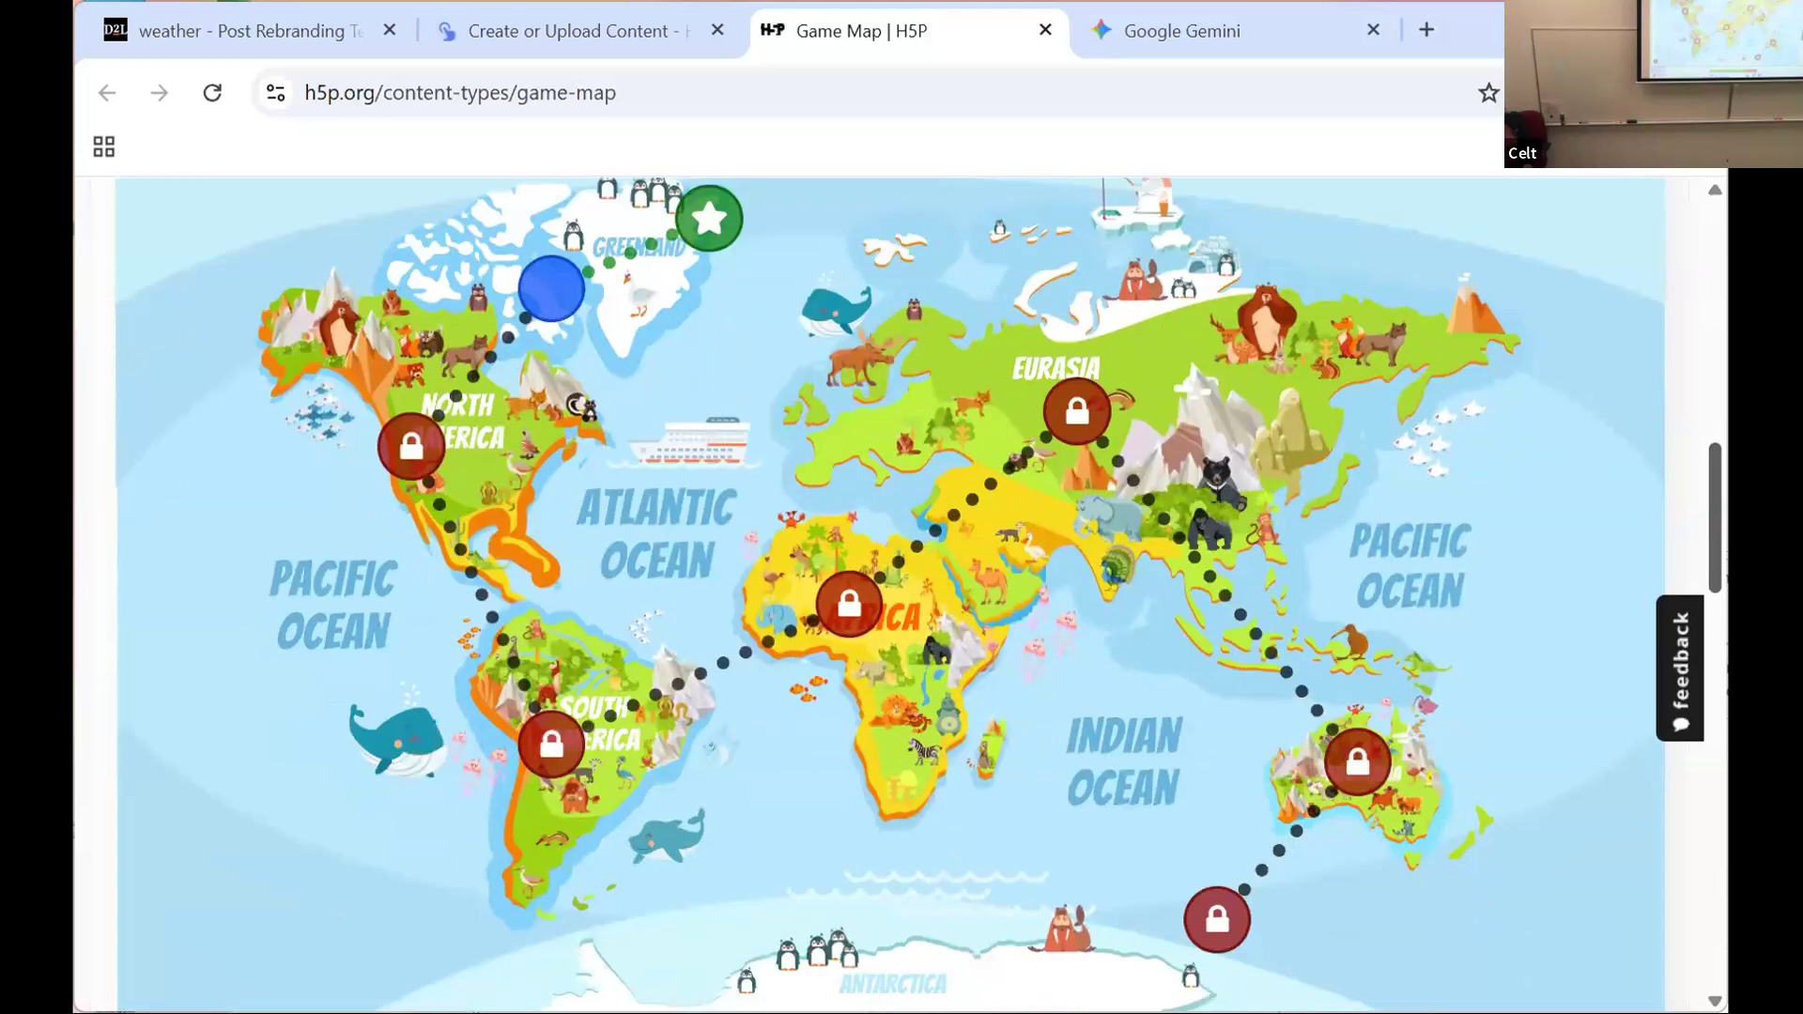
scroll(890, 594, down, 1)
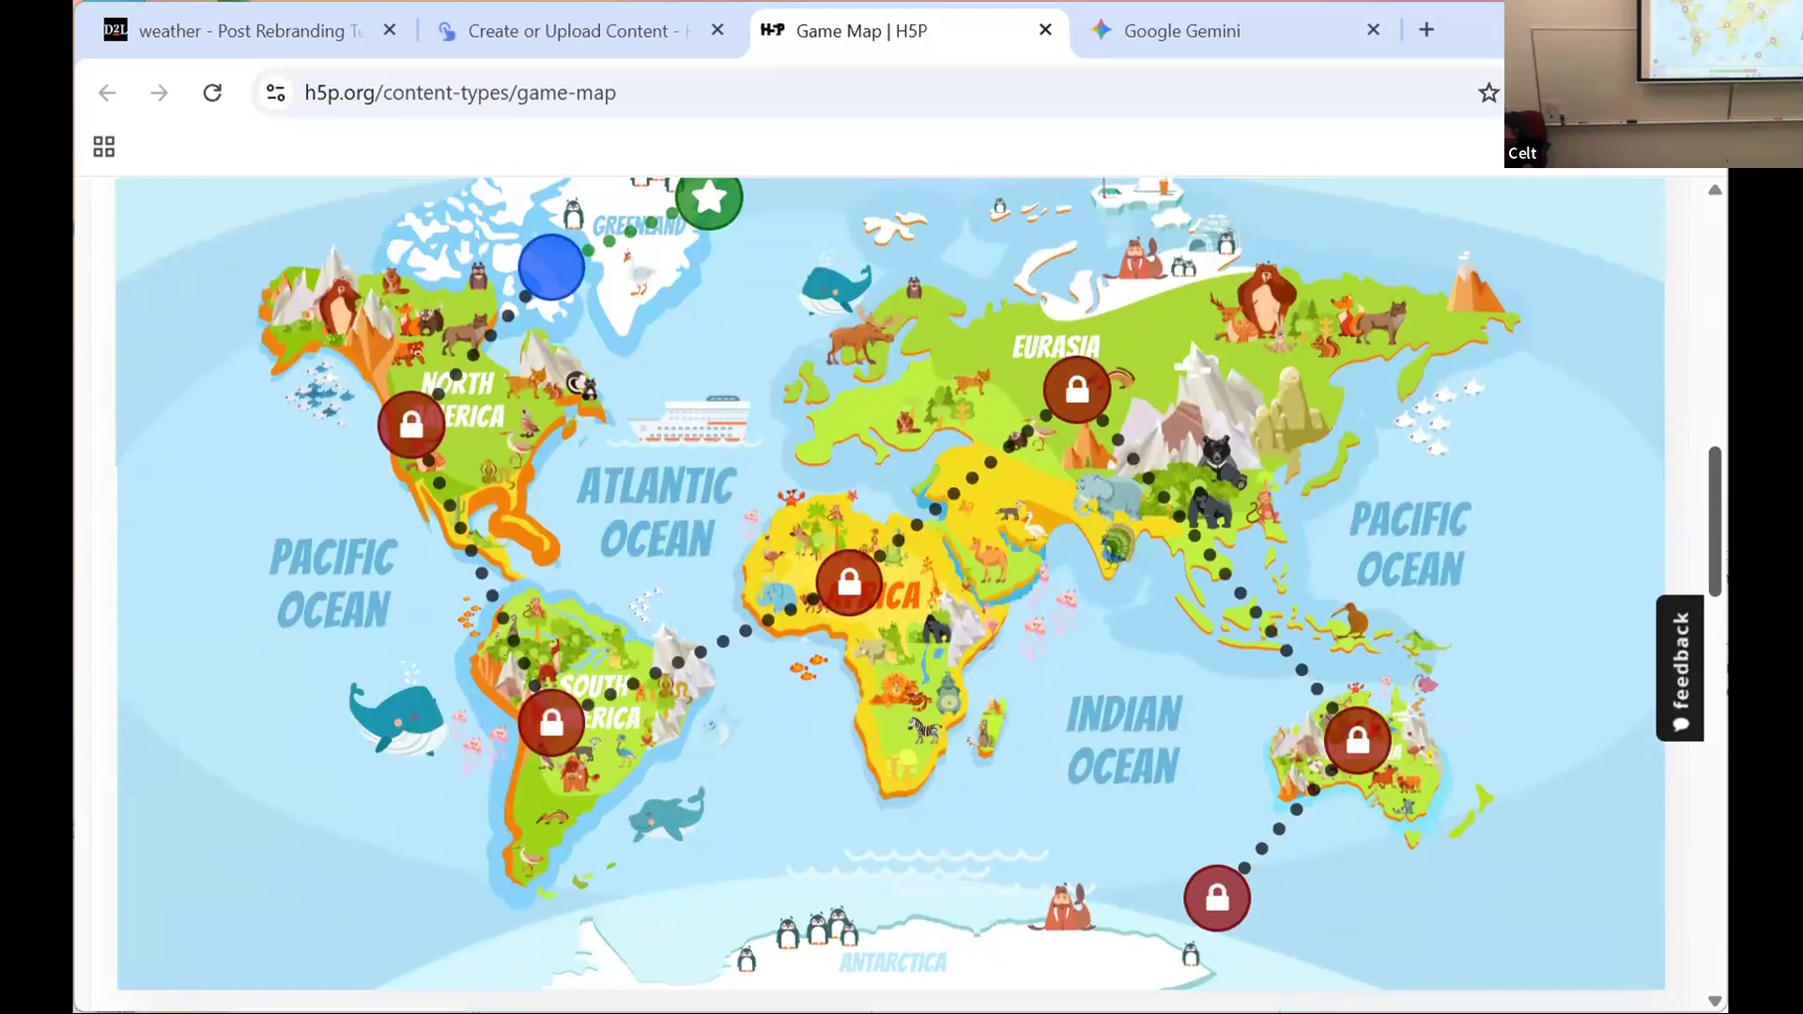
scroll(890, 595, up, 1)
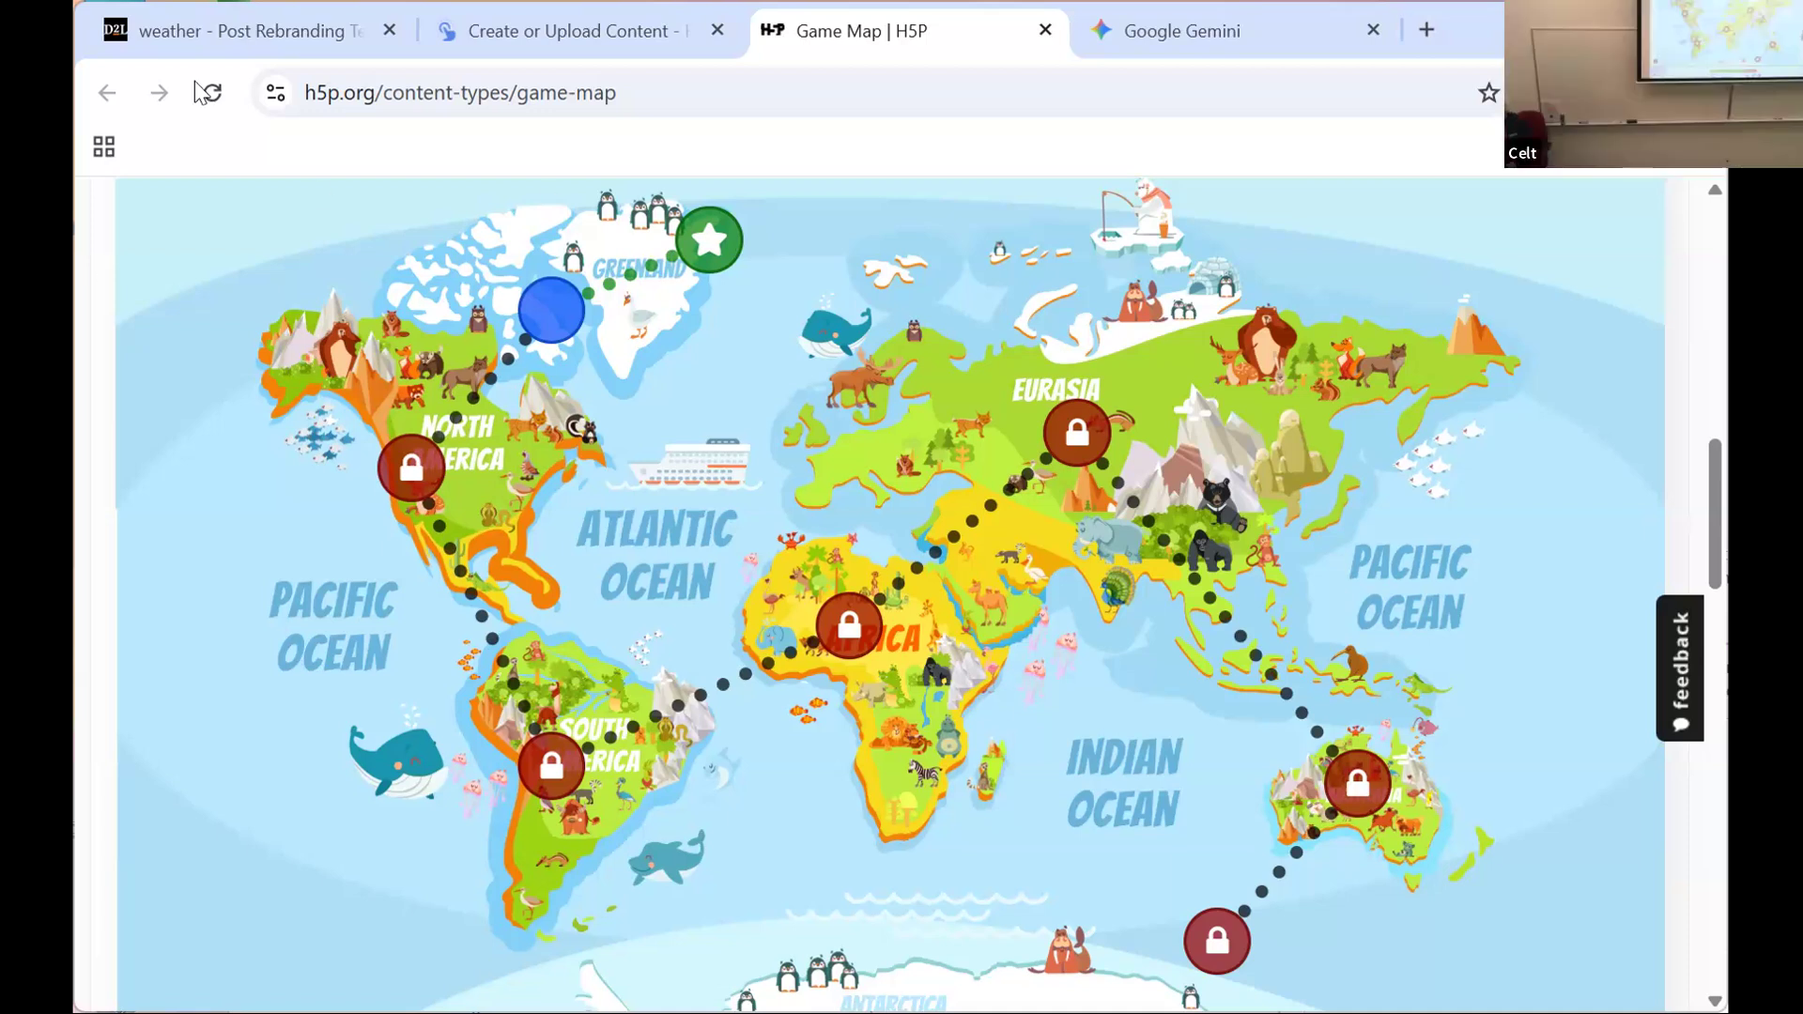
Step: Close the H5P content creation page without saving, and close the Game Map demo page
click(488, 36)
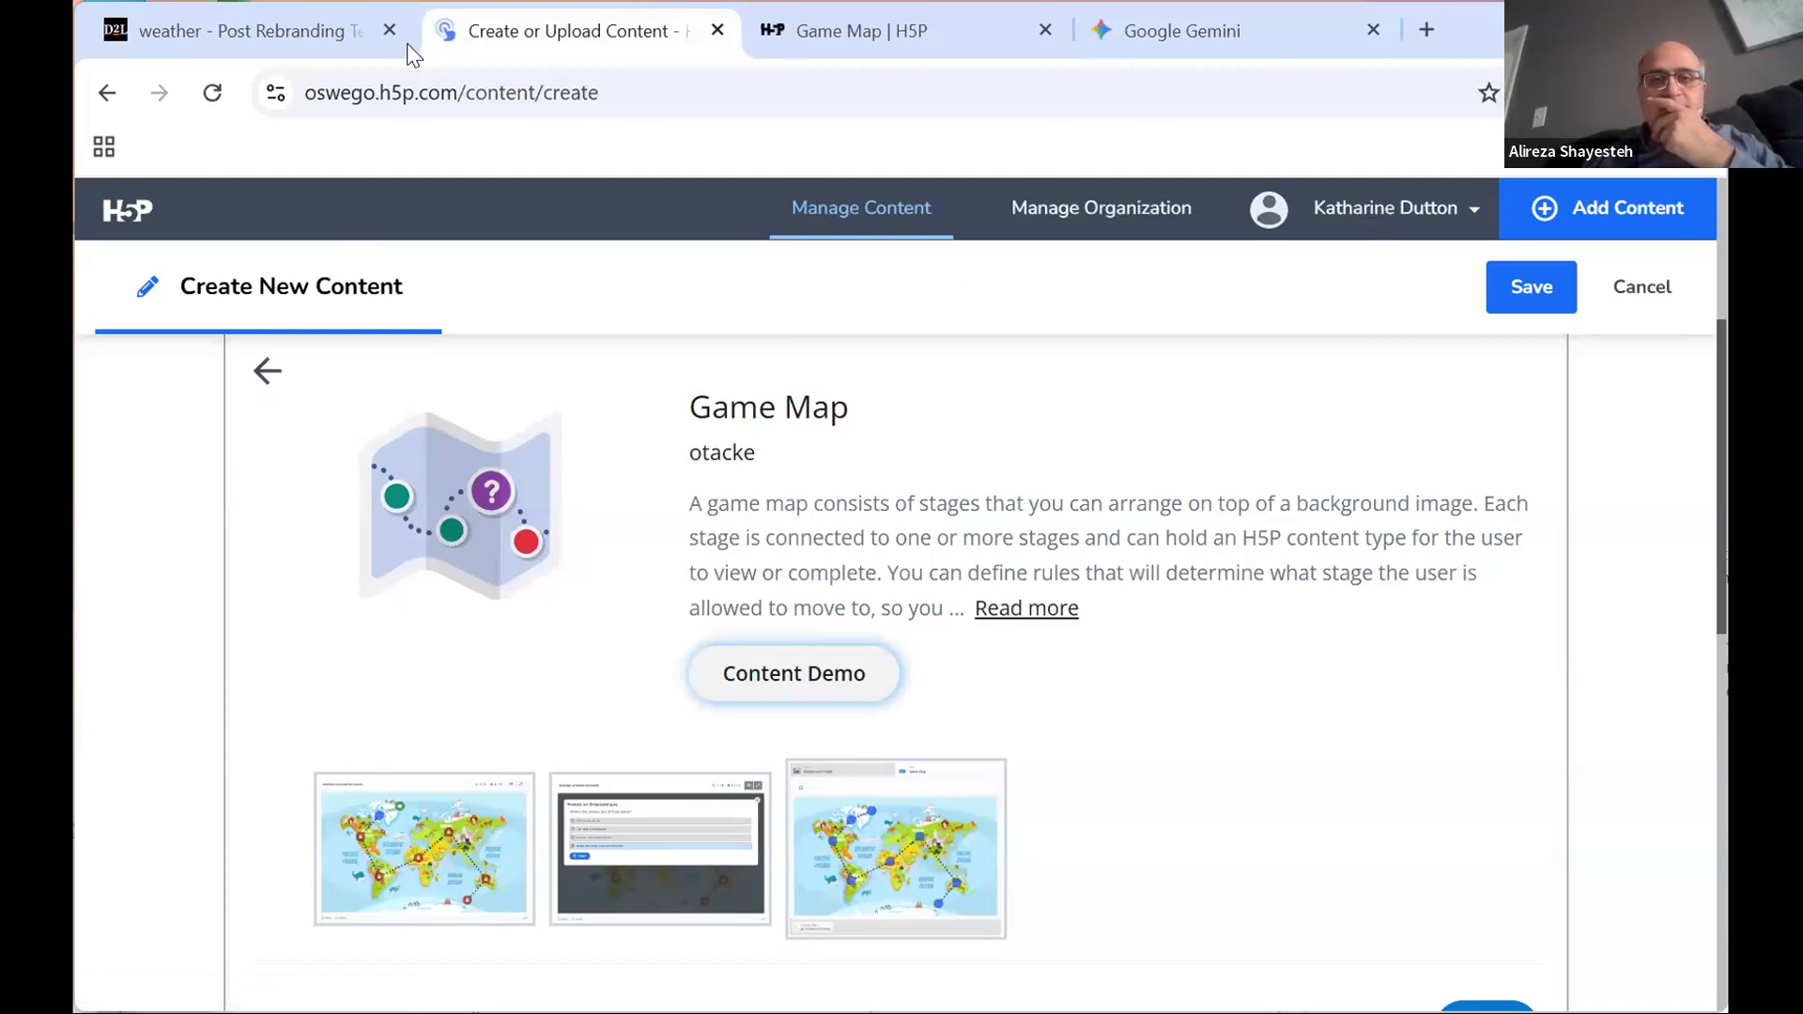
click(717, 30)
click(1032, 279)
click(758, 30)
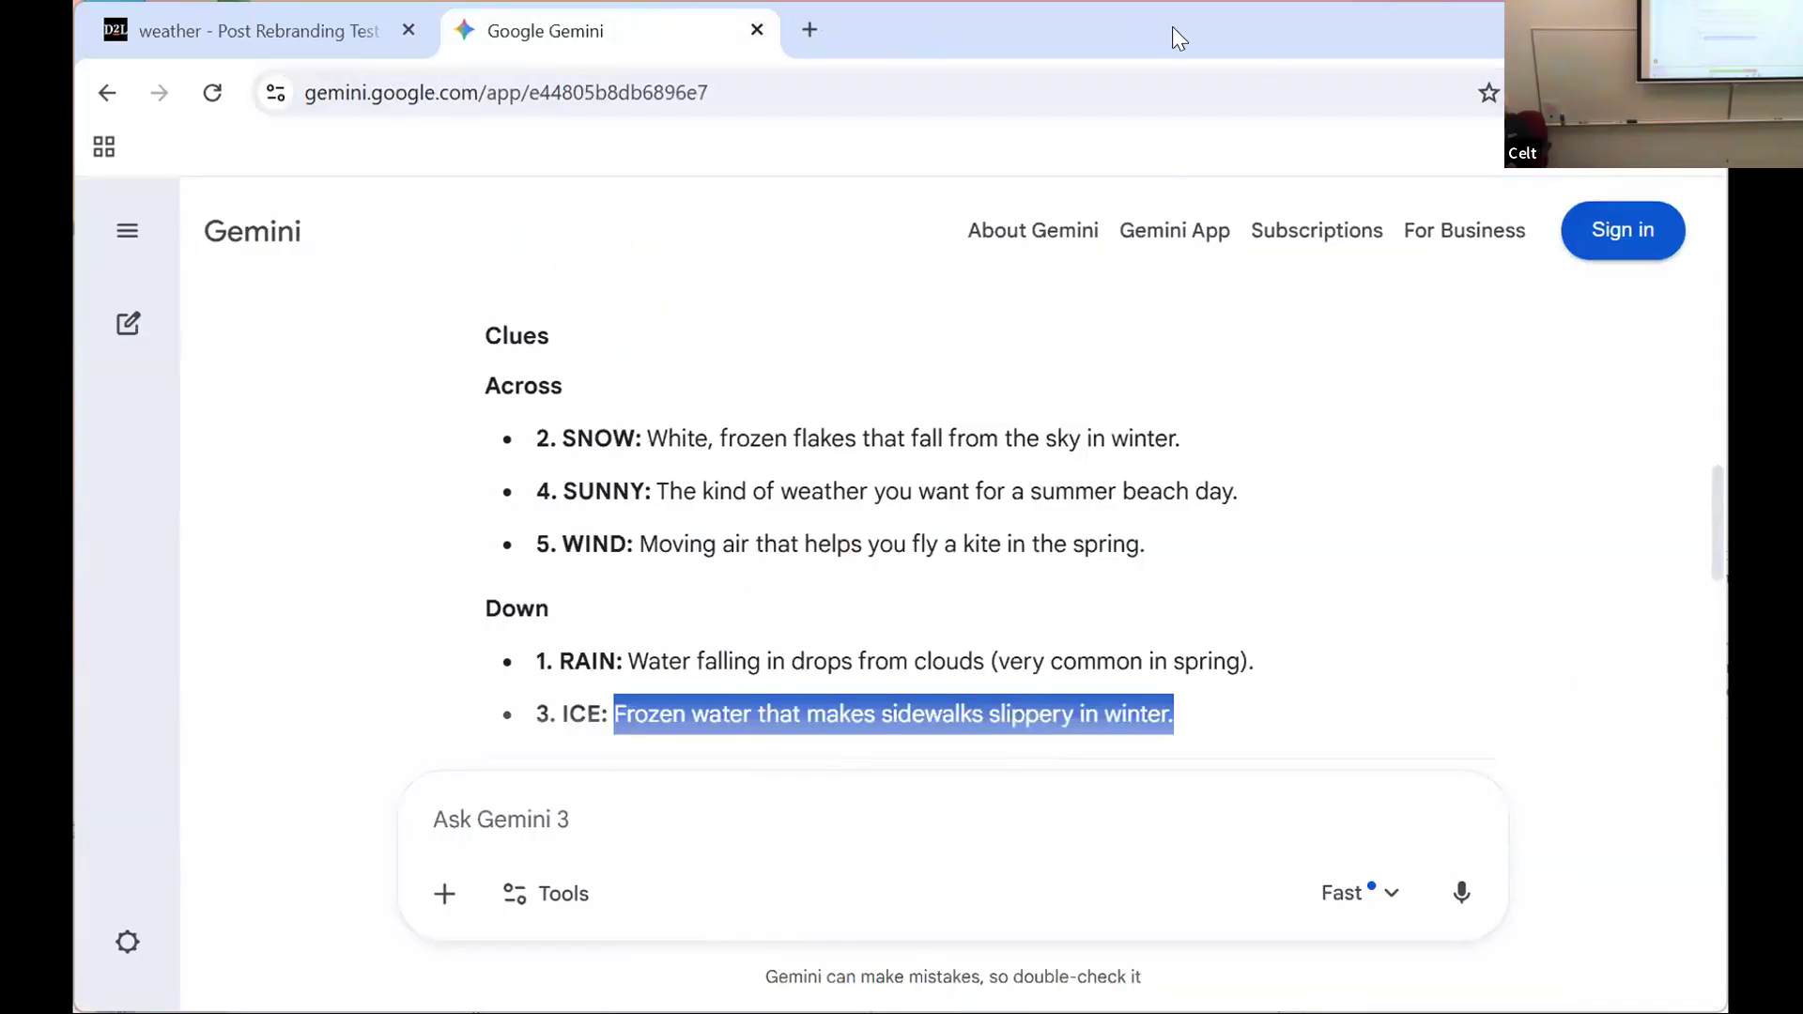
Step: Switch to the Brightspace course and view the embedded crossword on the weather page
click(261, 30)
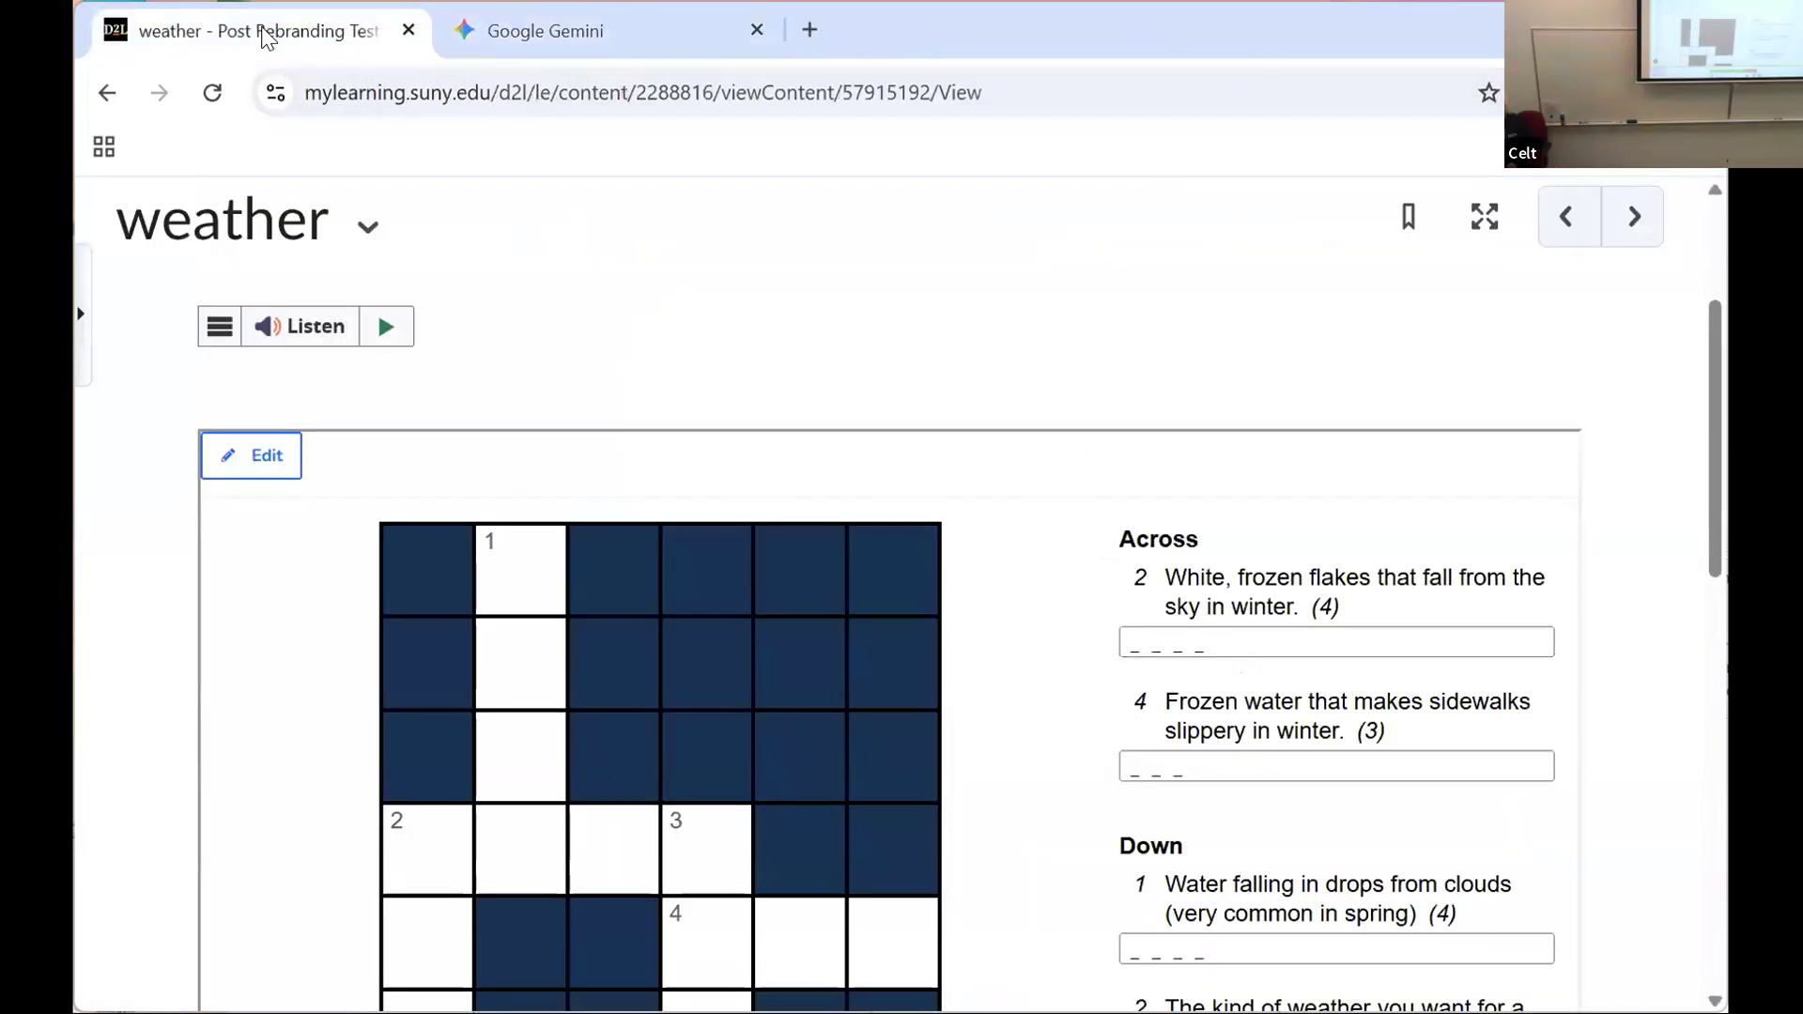
scroll(355, 278, down, 4)
scroll(355, 278, up, 5)
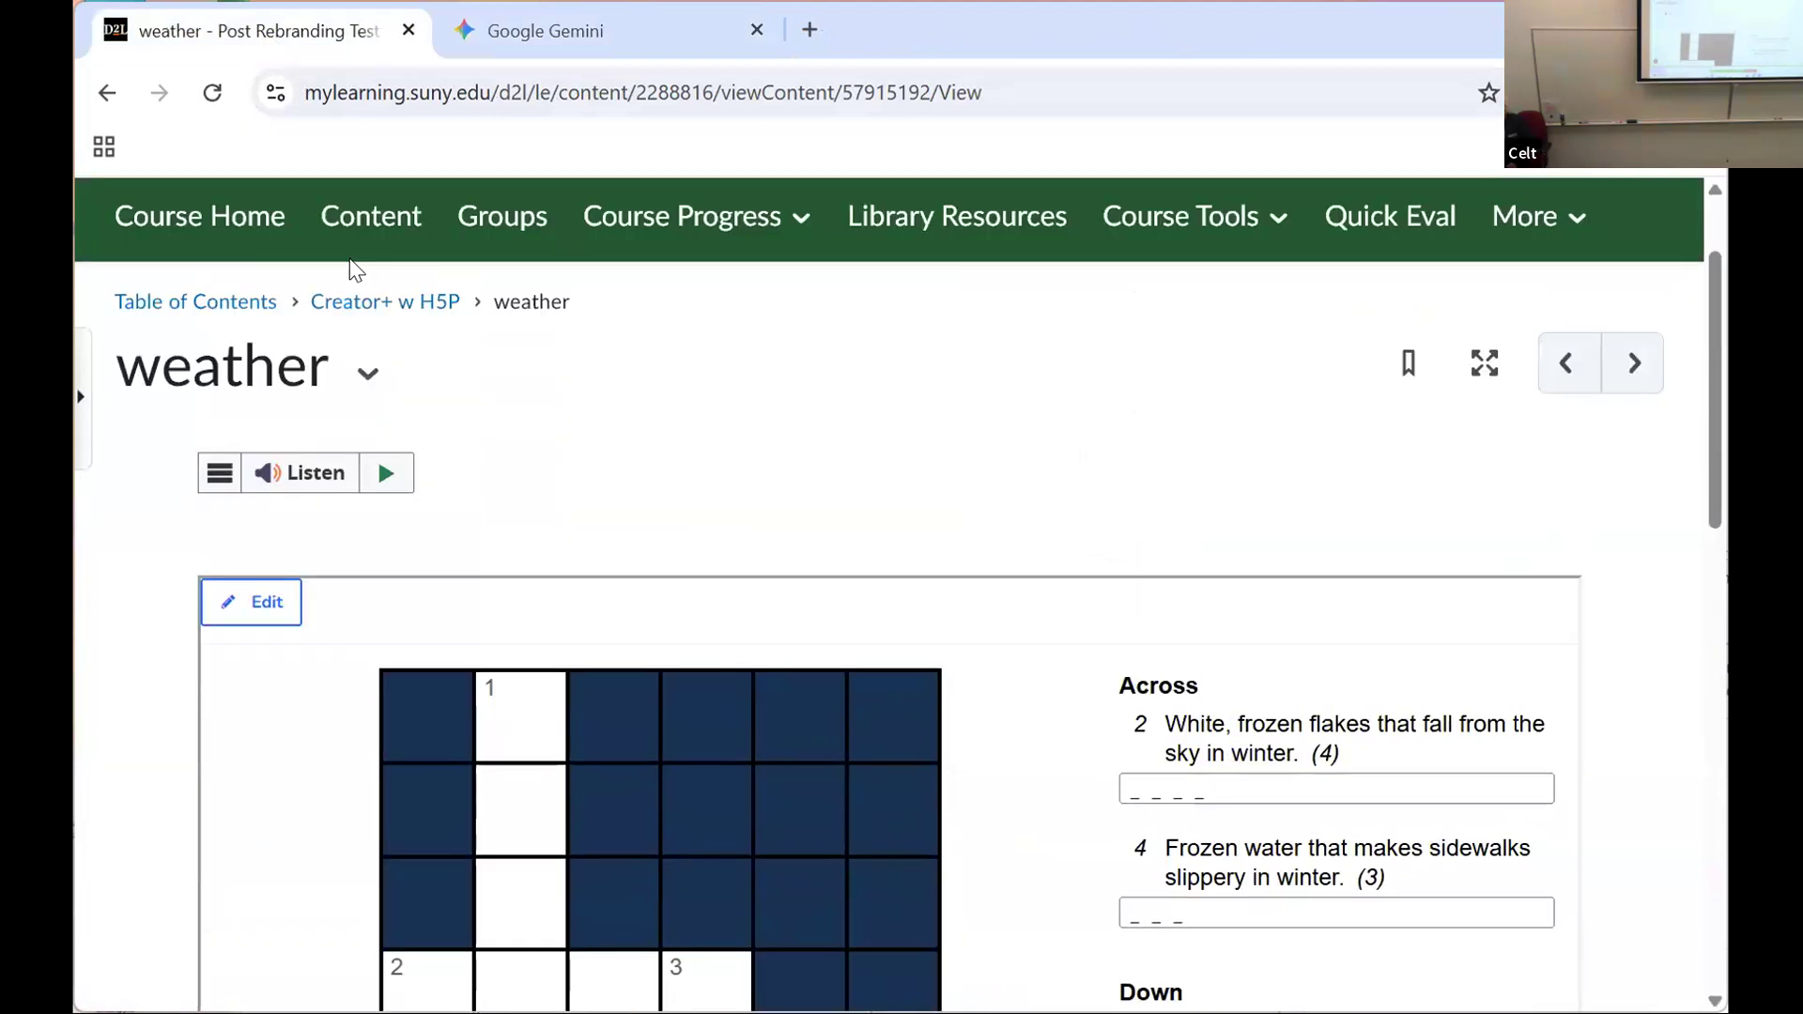
Step: Start a new web page file in the "Creator+ w H5P" module
click(340, 307)
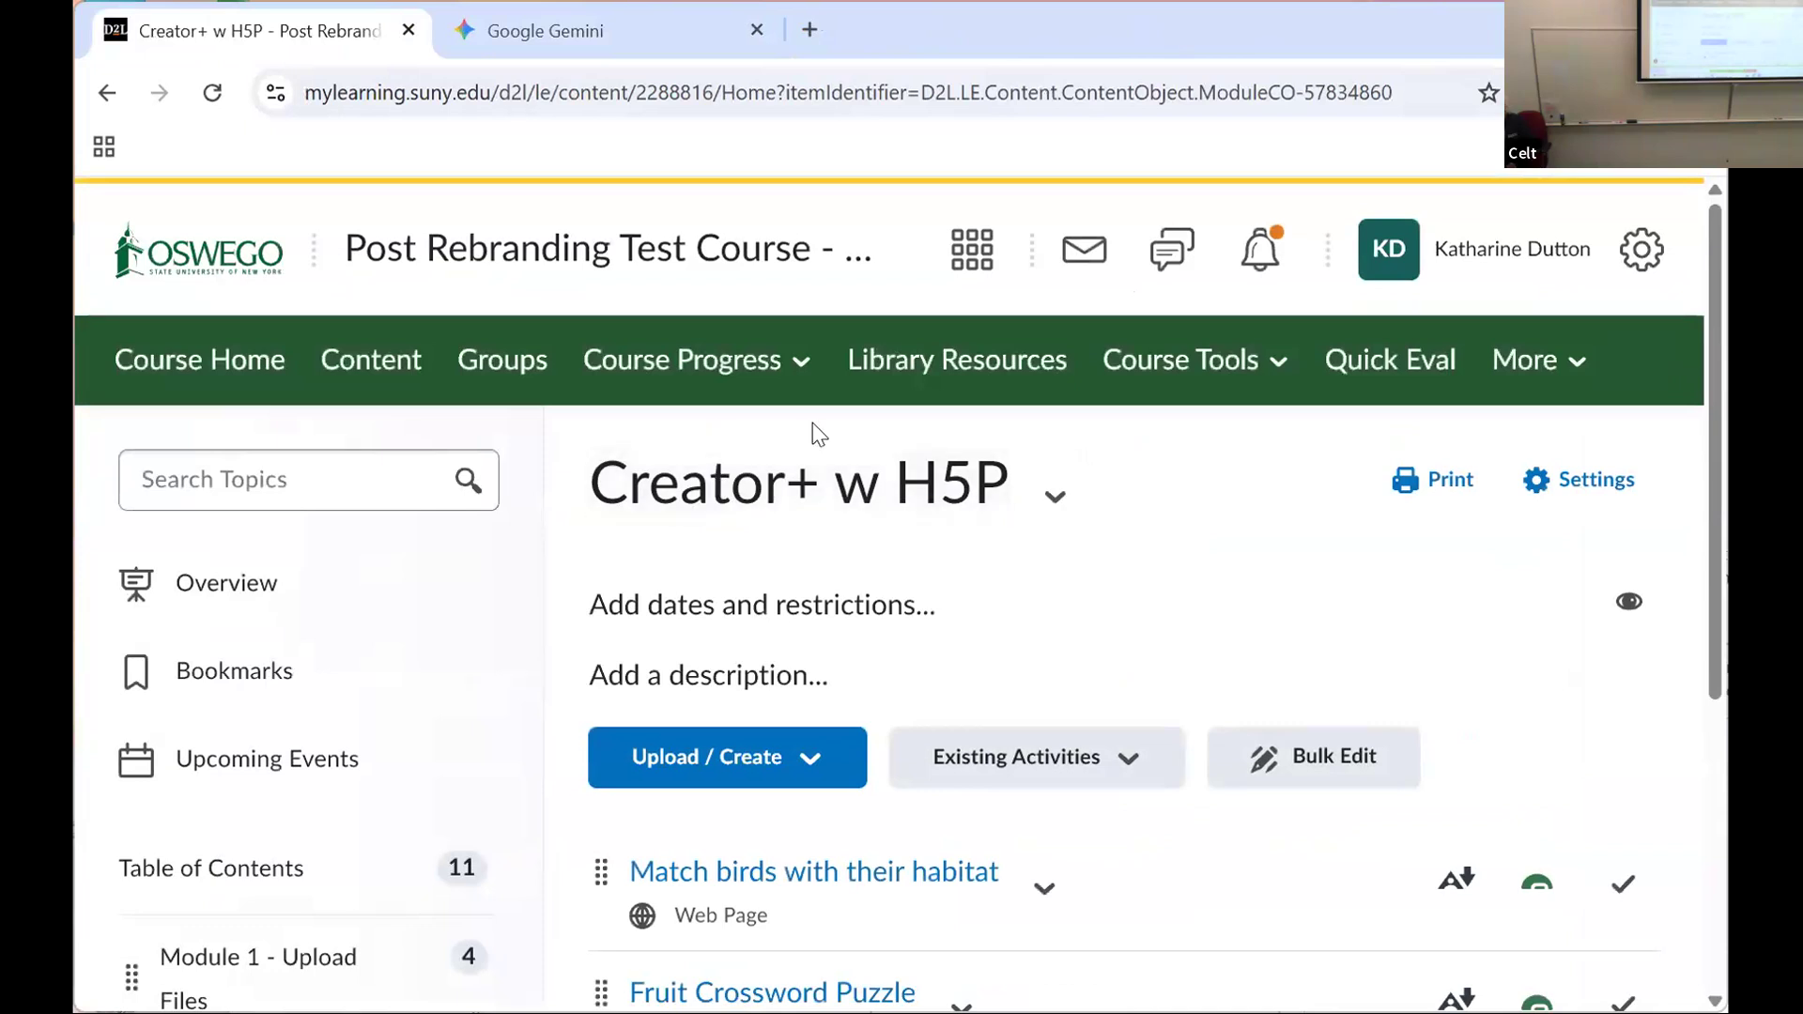
click(748, 780)
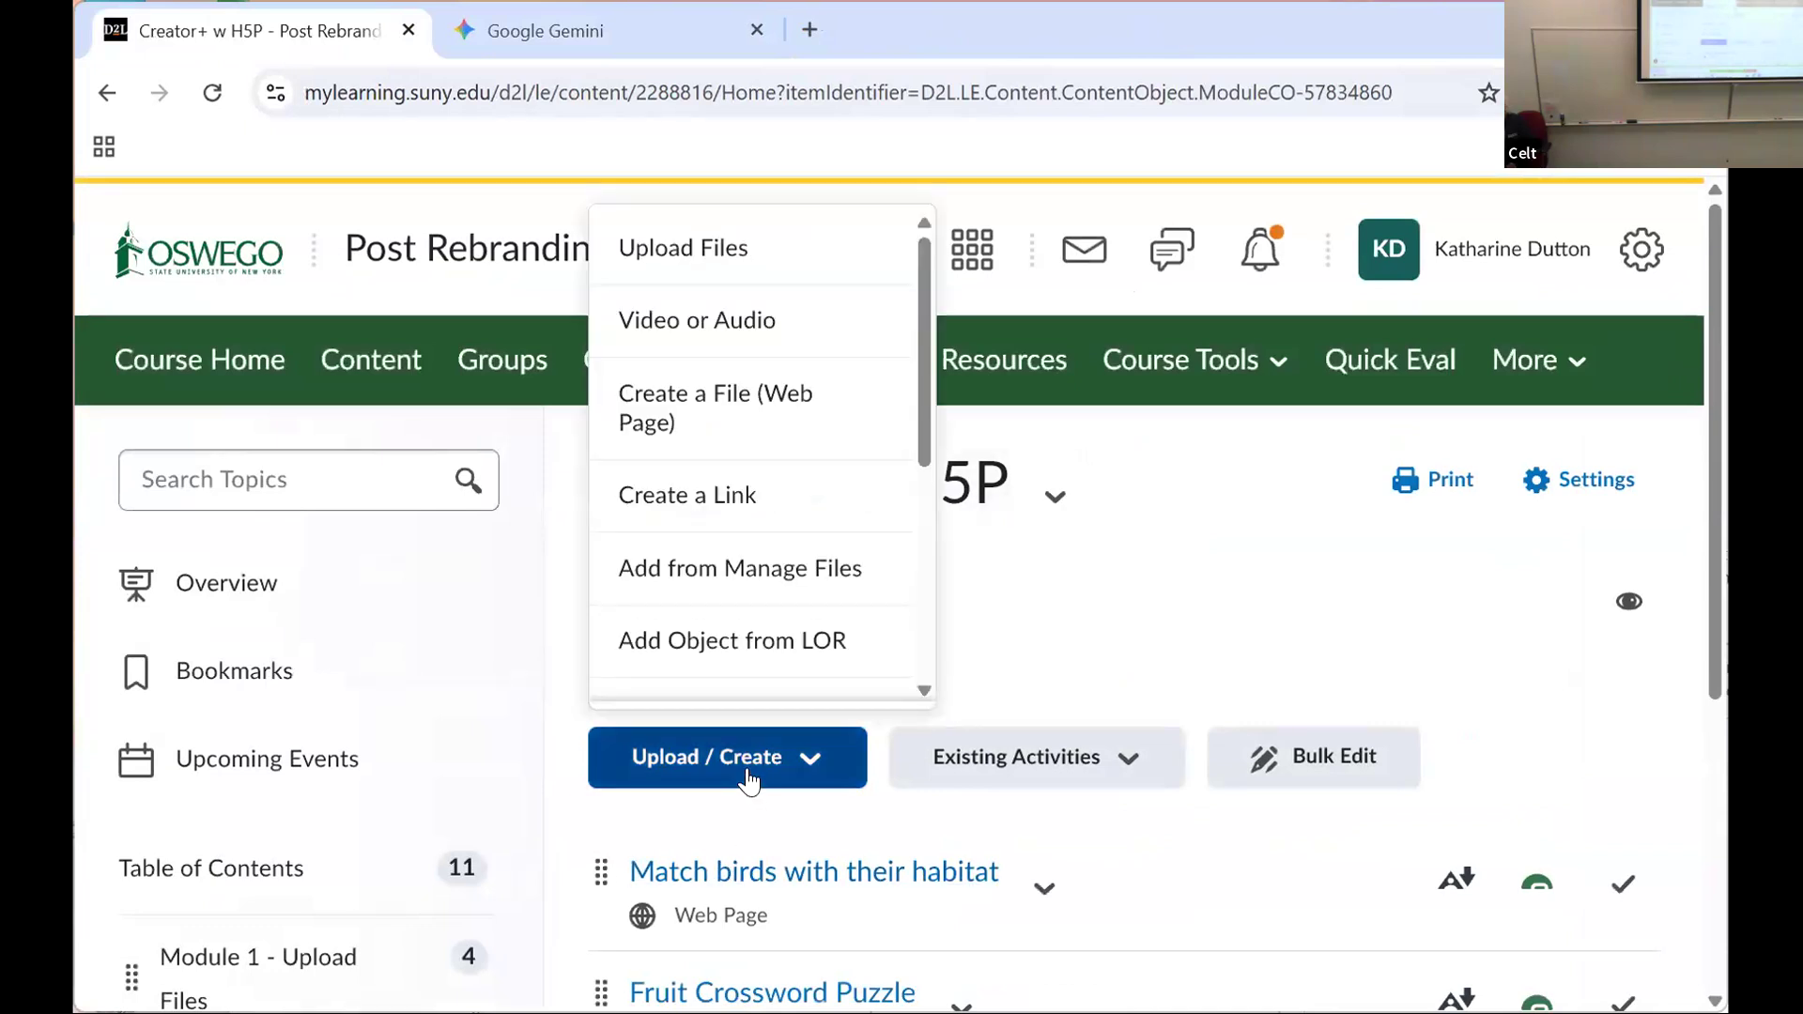
click(699, 410)
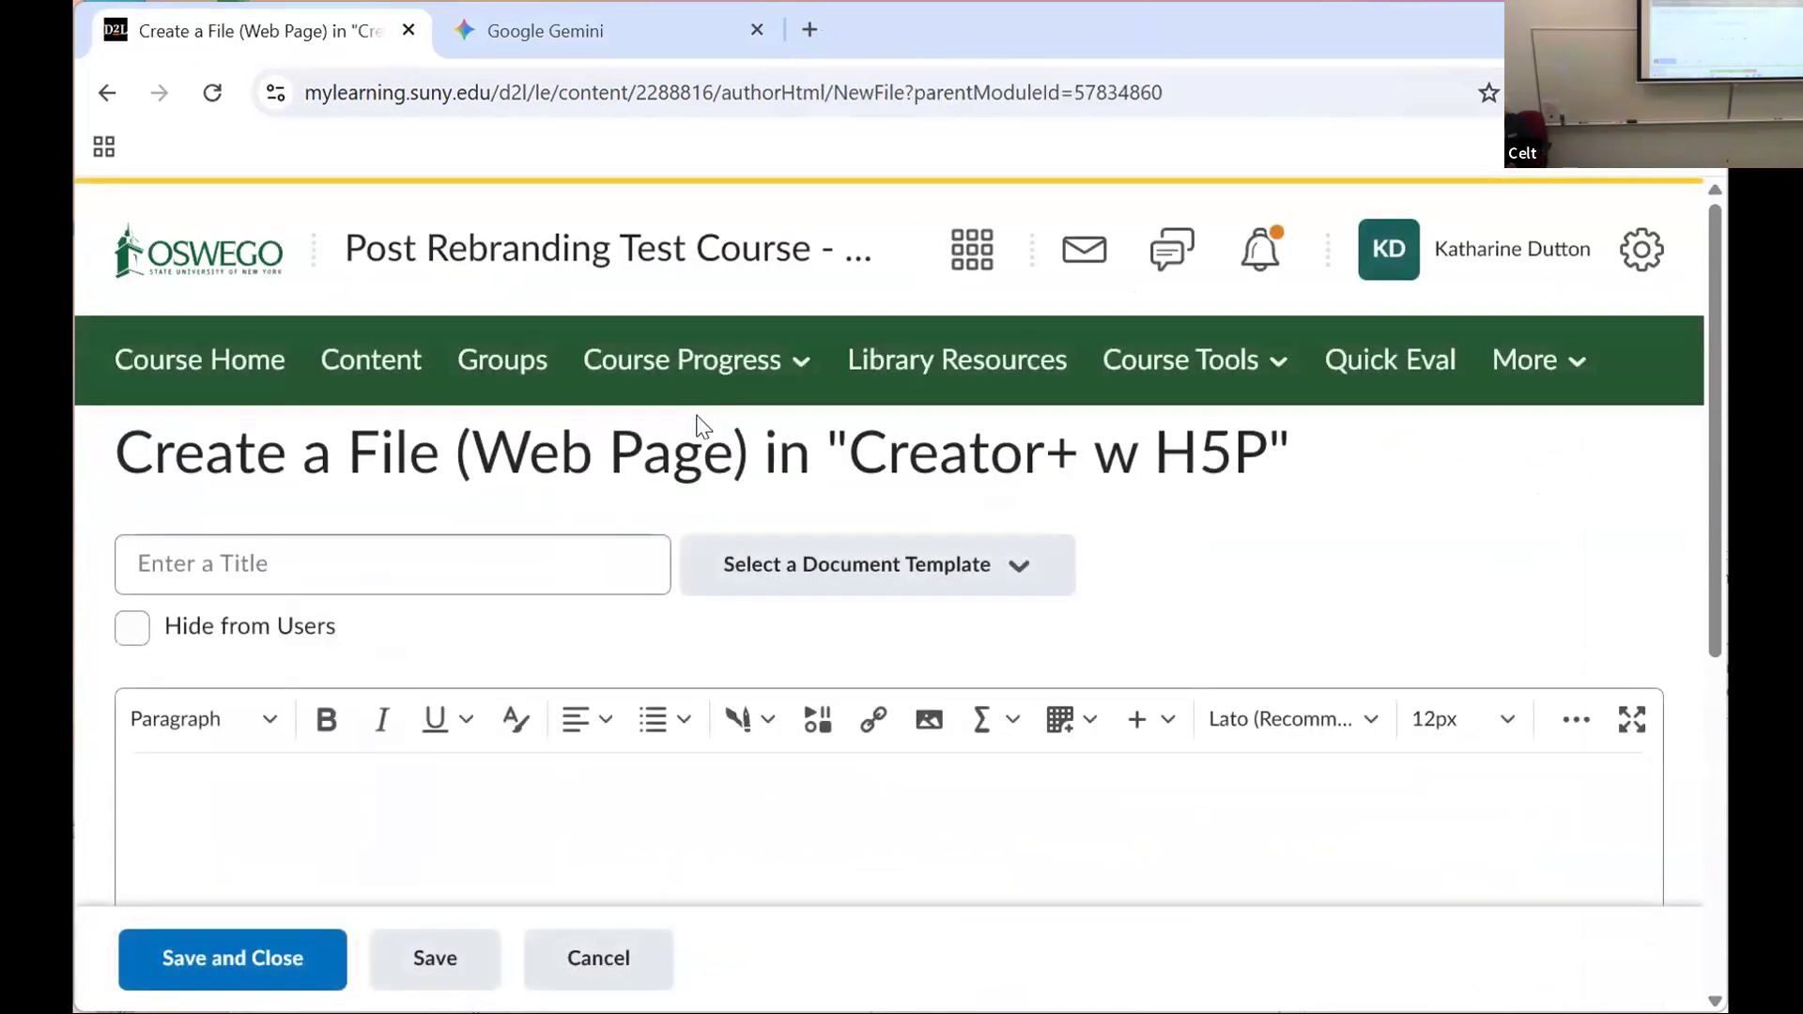
Step: Insert an interactive from the Creator+ authoring tools, browse the content types in the H5P view, and close it without saving
click(749, 735)
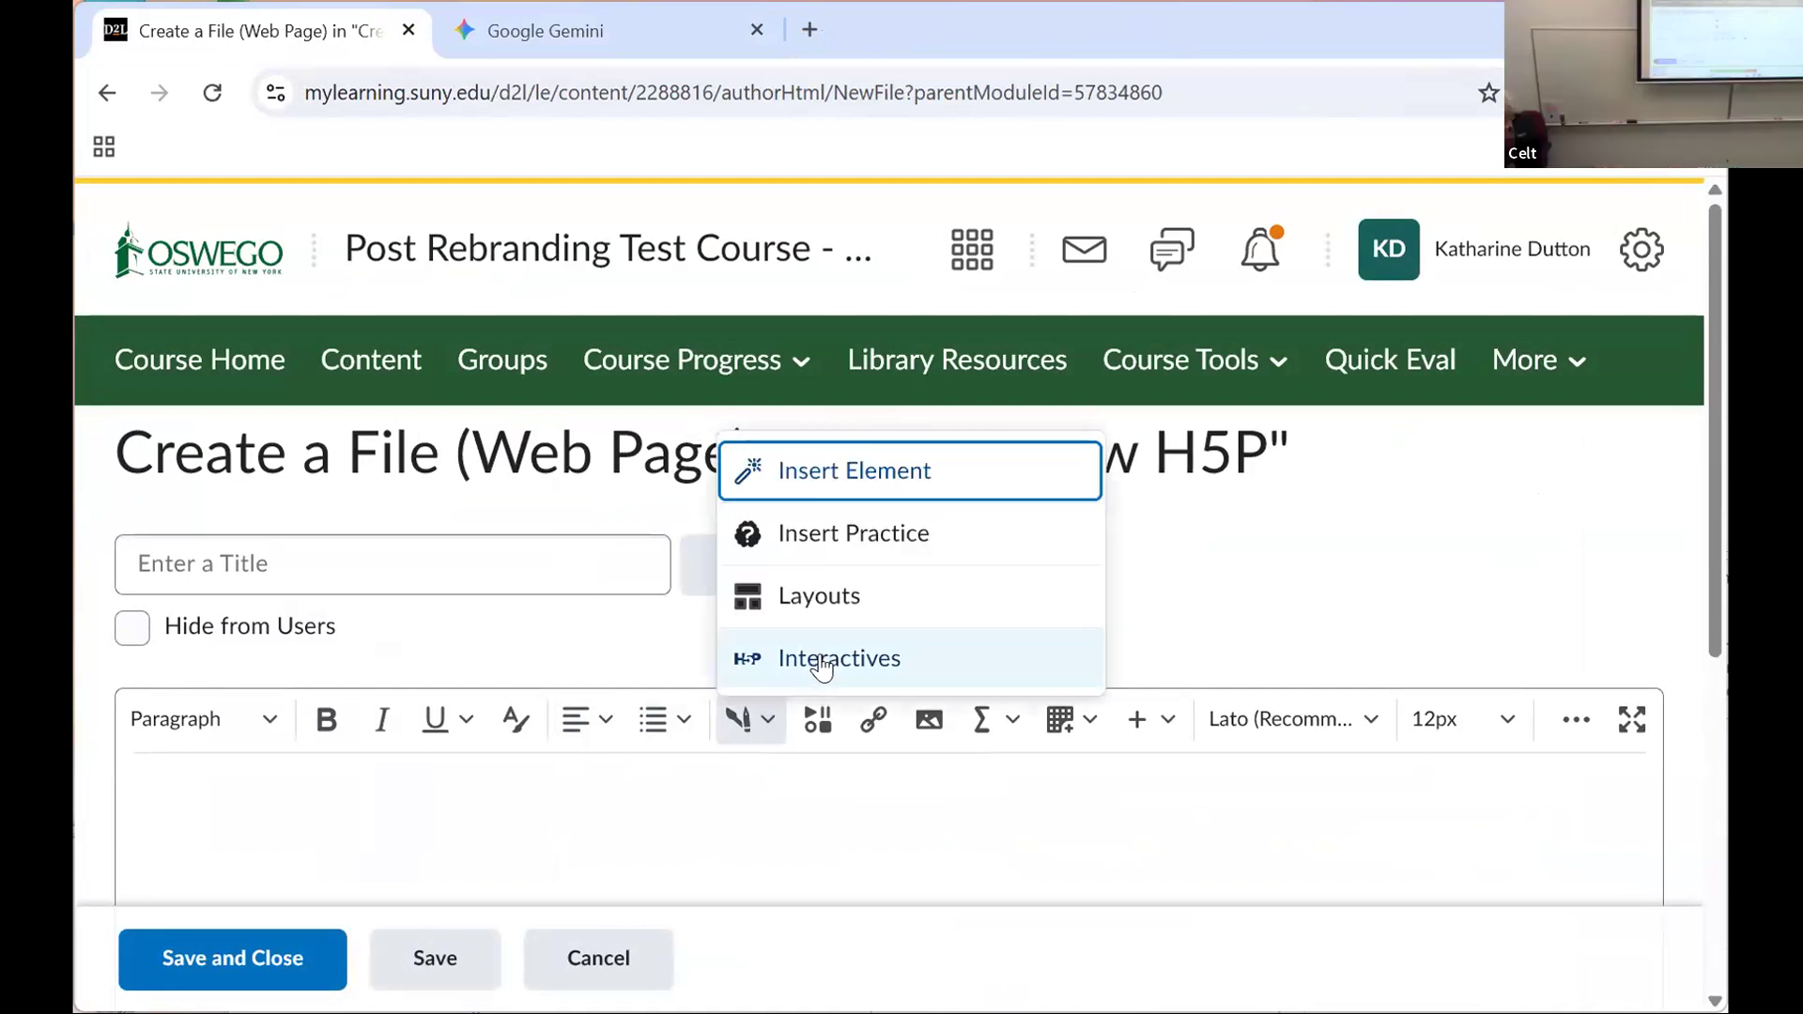
click(816, 660)
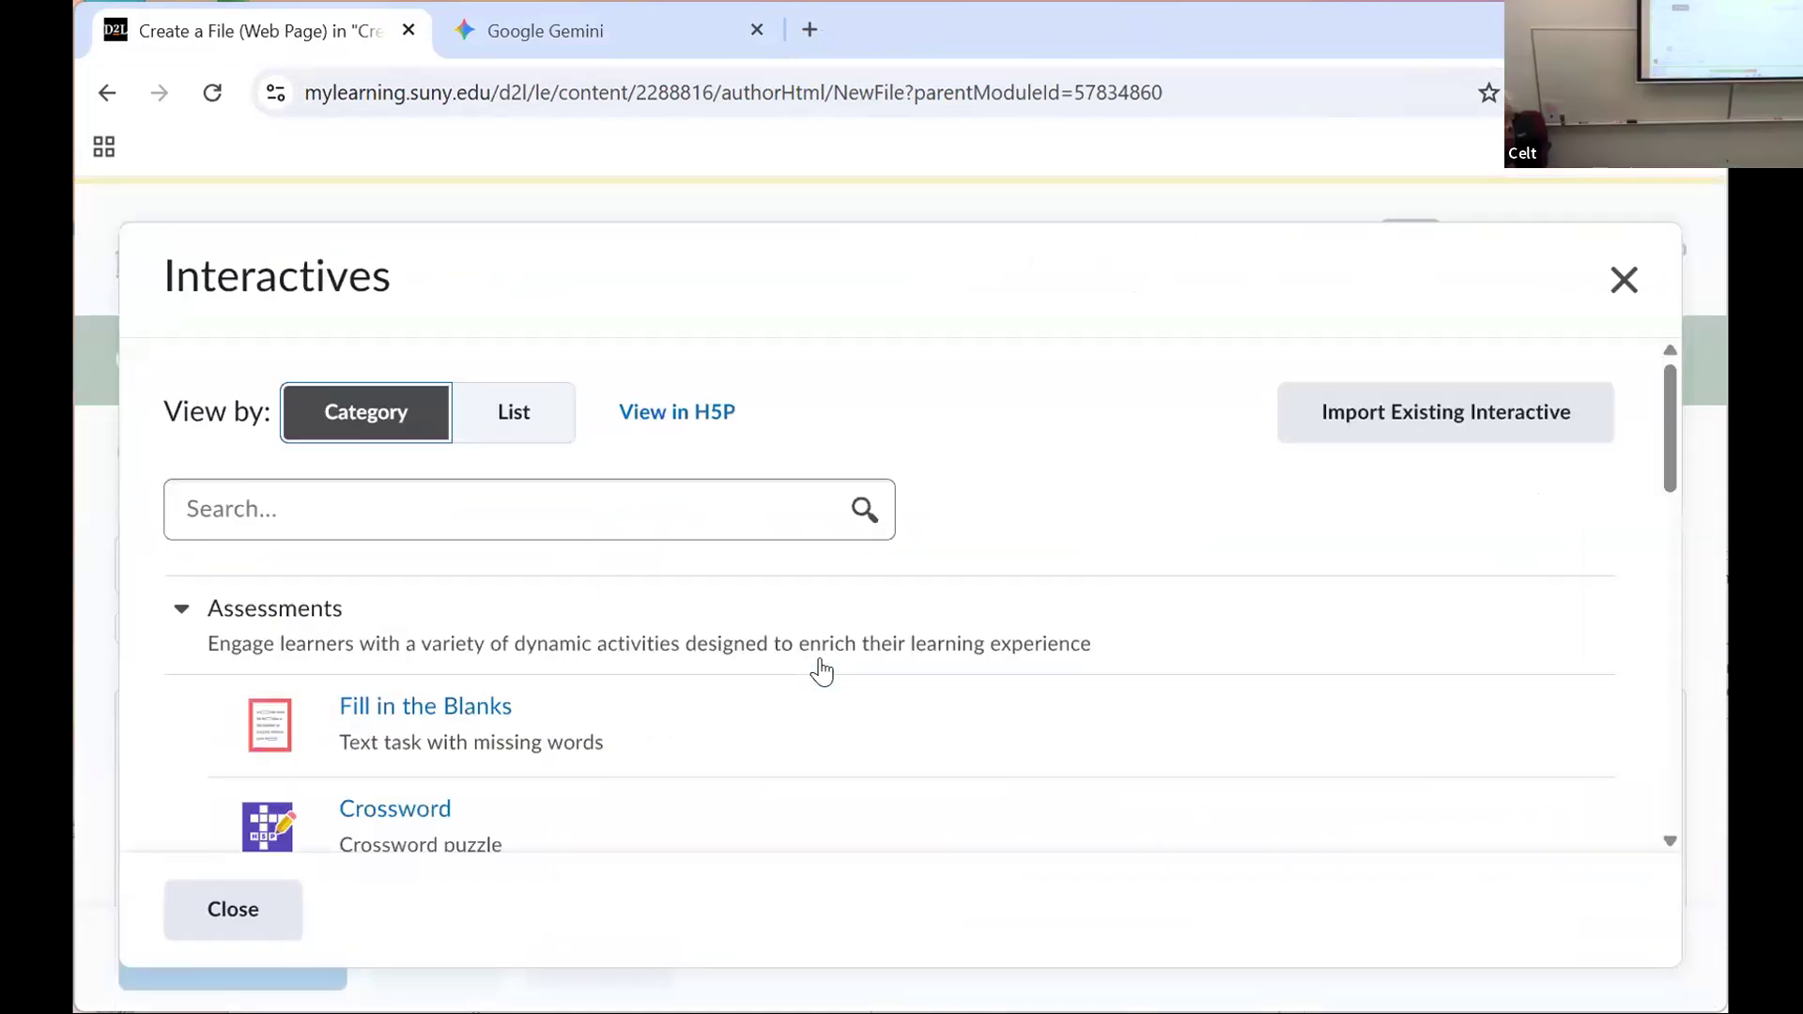
click(700, 429)
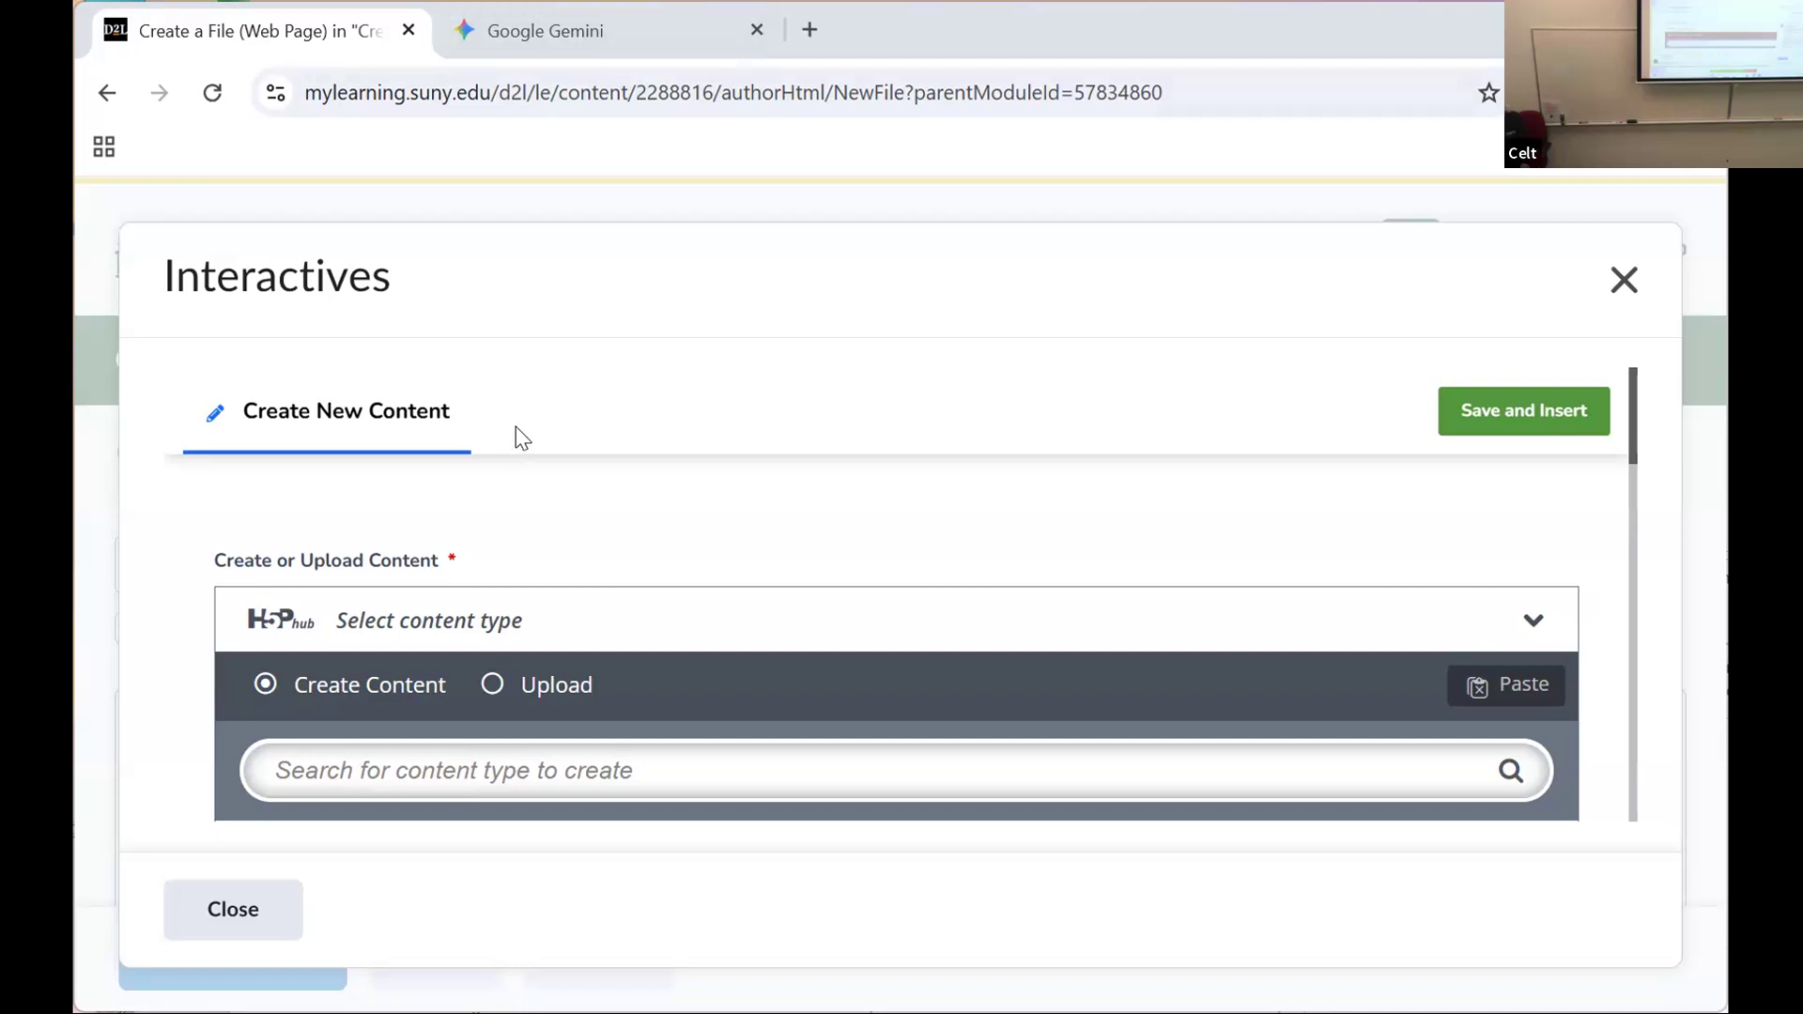
scroll(516, 696, down, 3)
scroll(516, 692, down, 2)
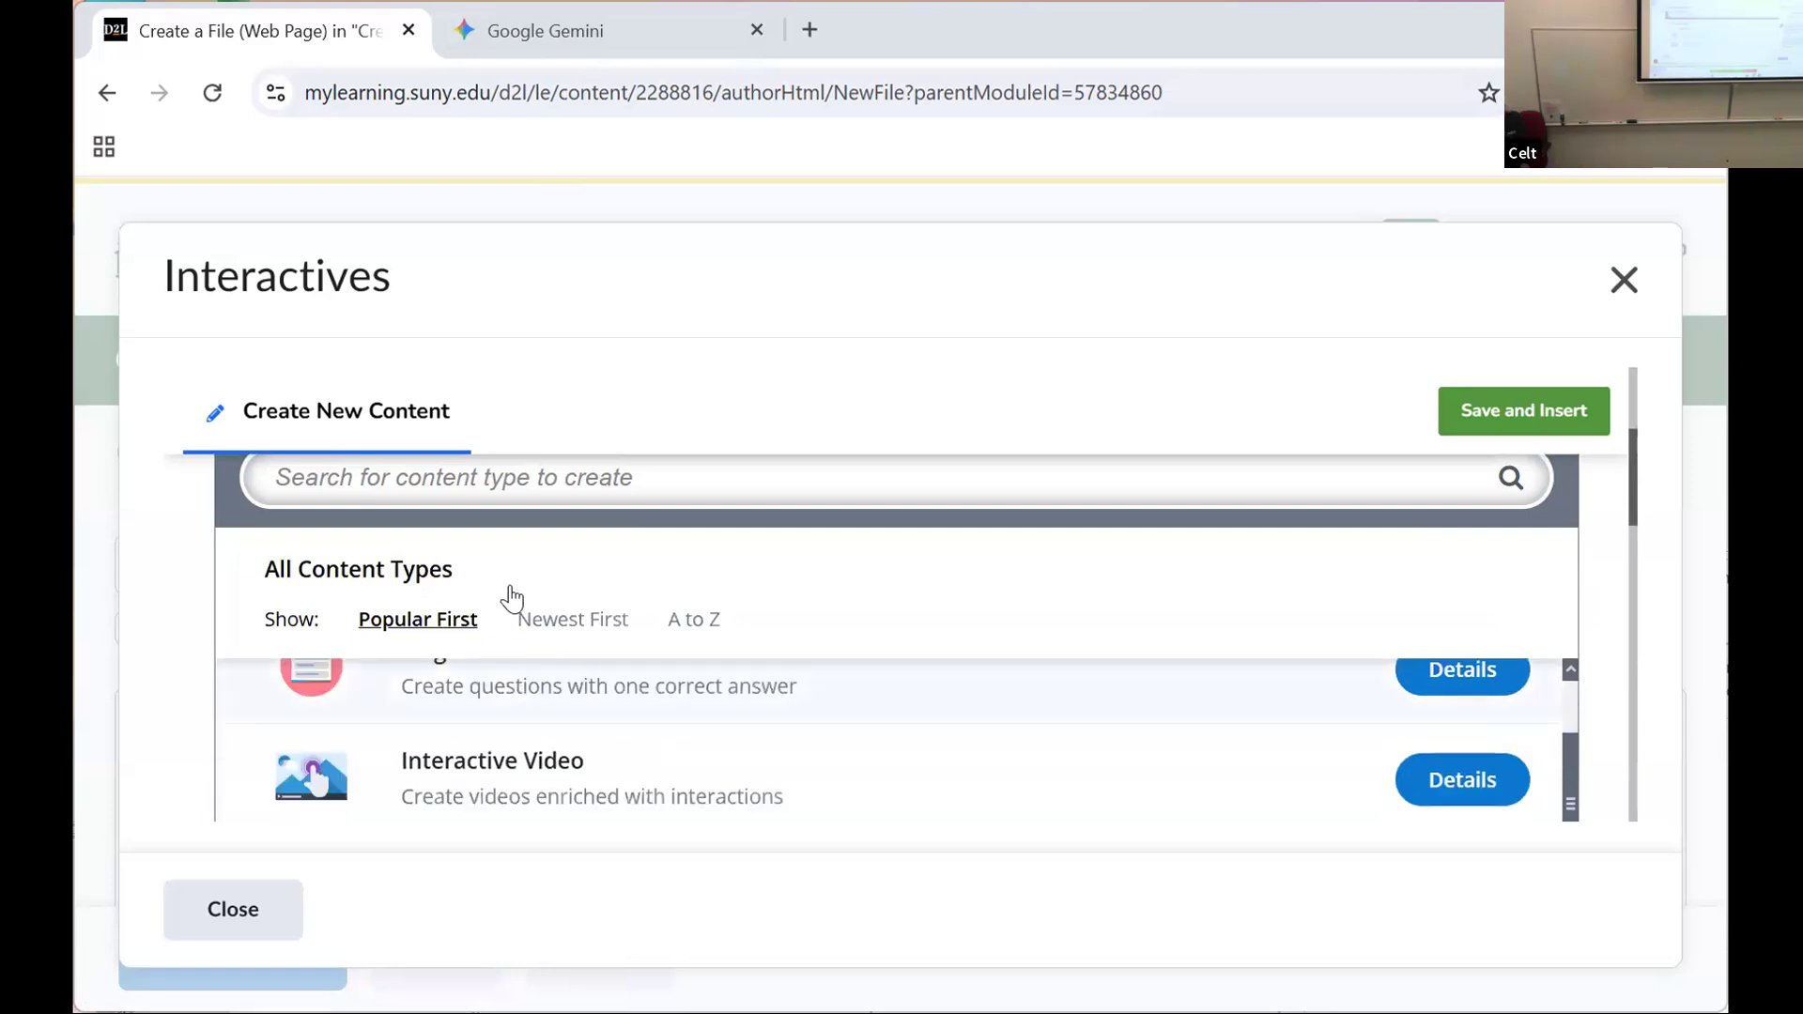
scroll(512, 599, up, 3)
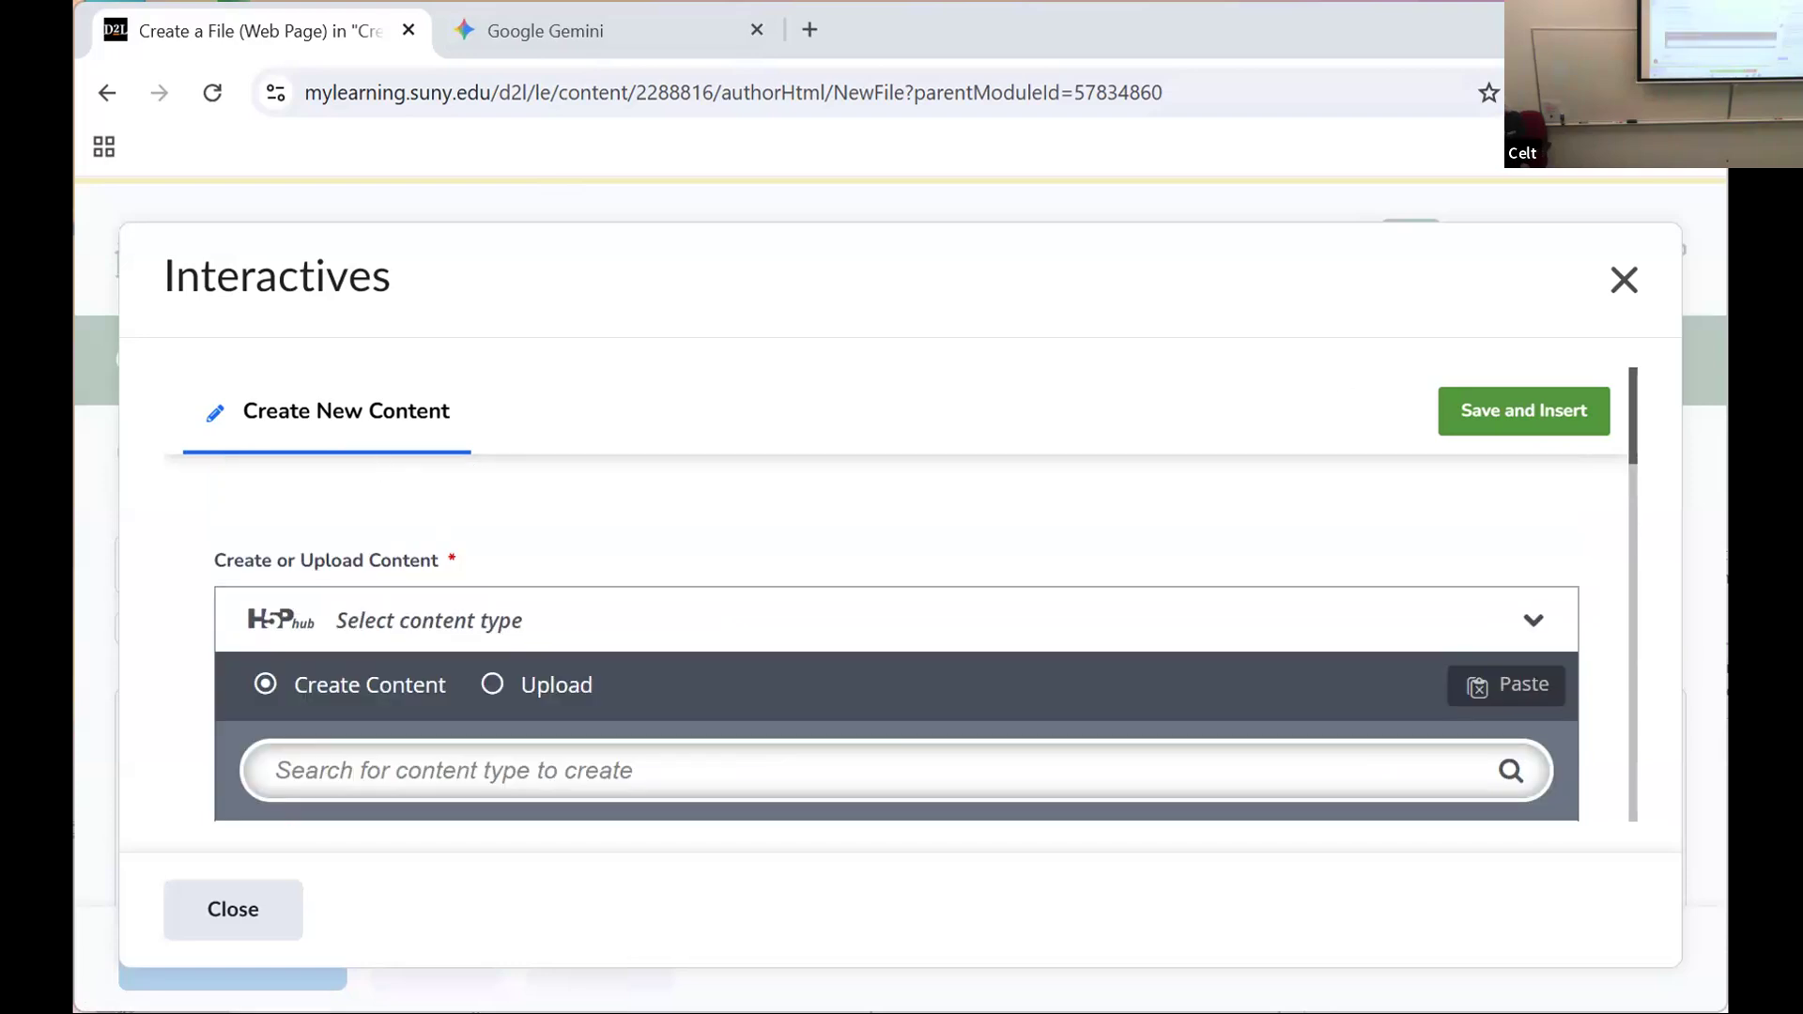
click(263, 911)
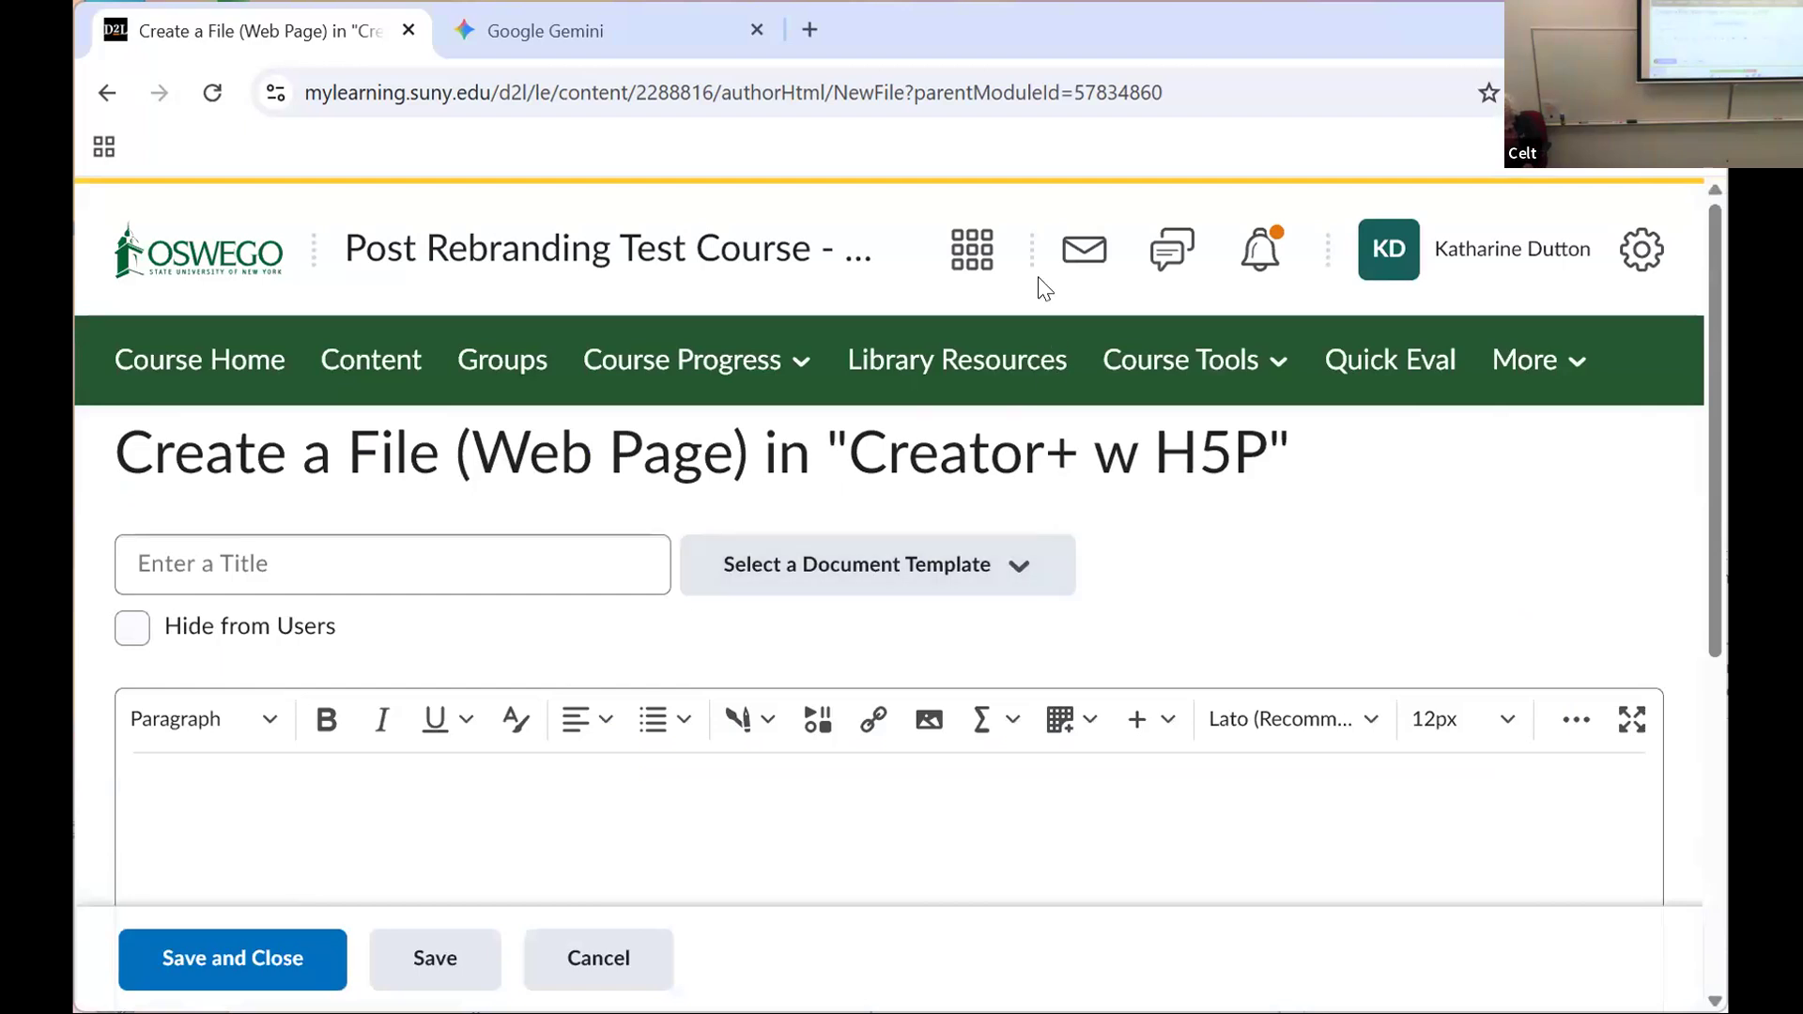
Step: Reopen the interactives in the H5P view, look over the popular content types again, and dismiss the dialog
click(742, 718)
click(795, 659)
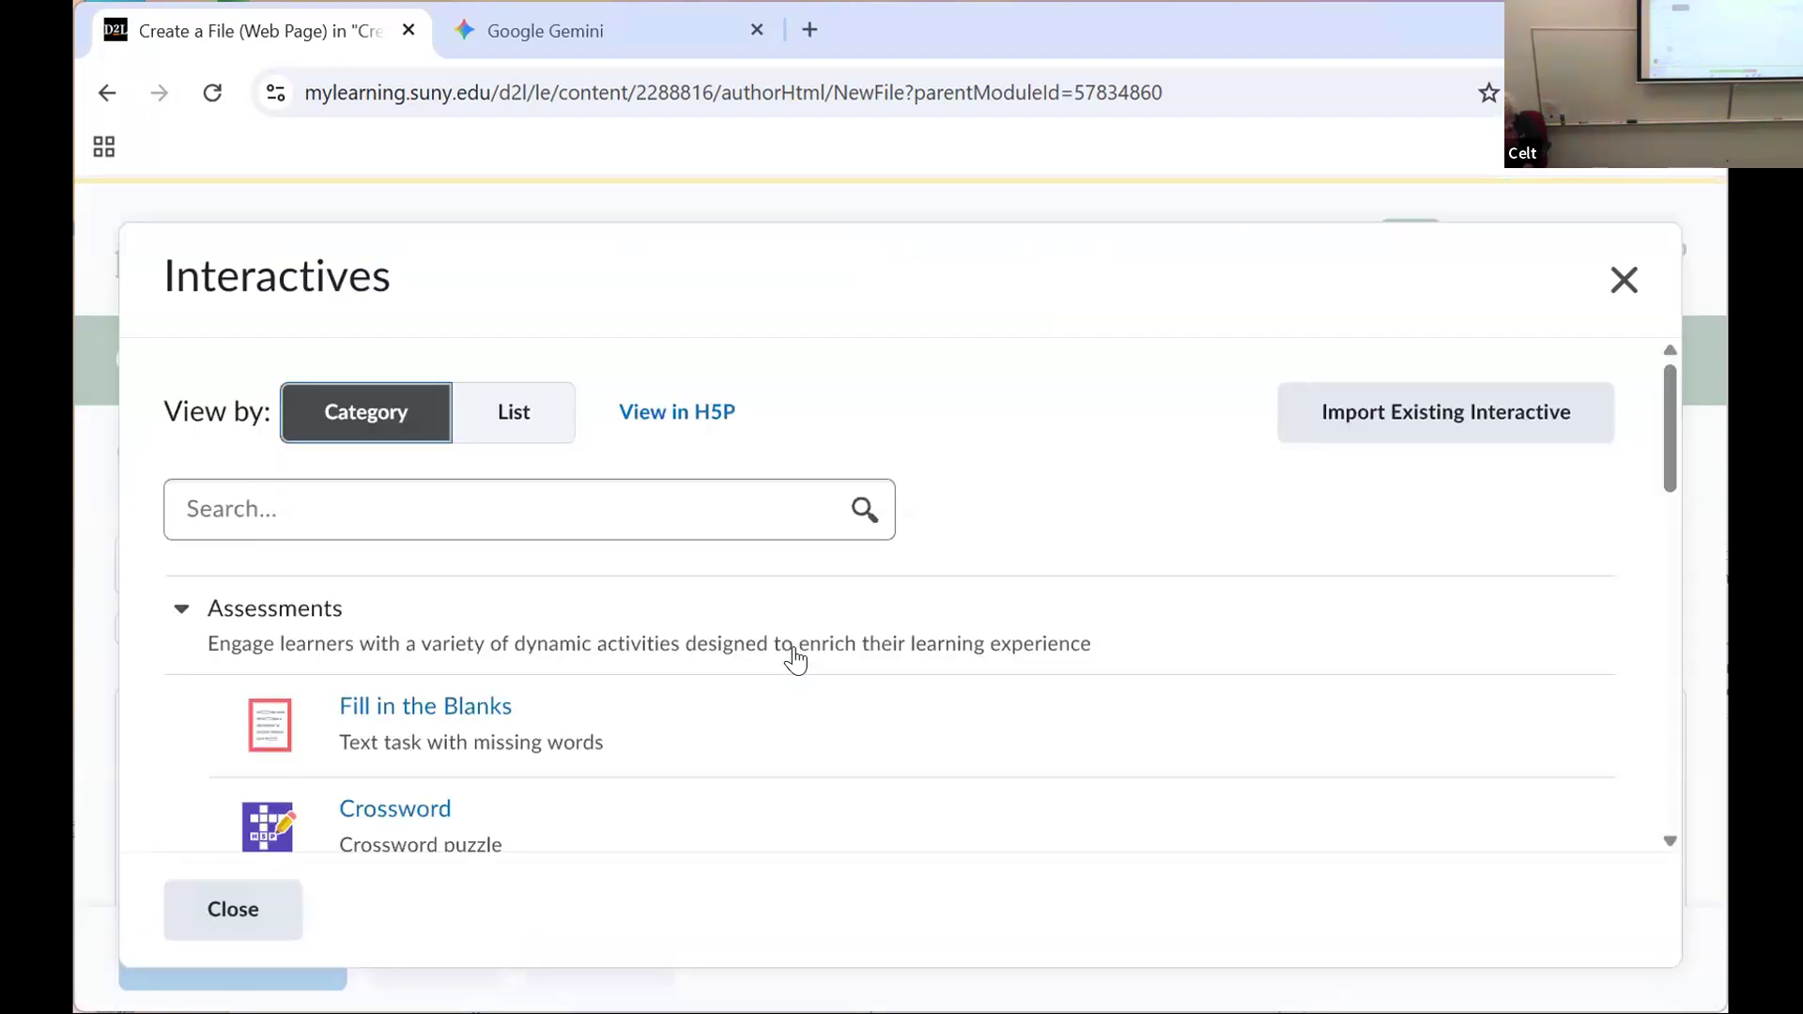
click(693, 416)
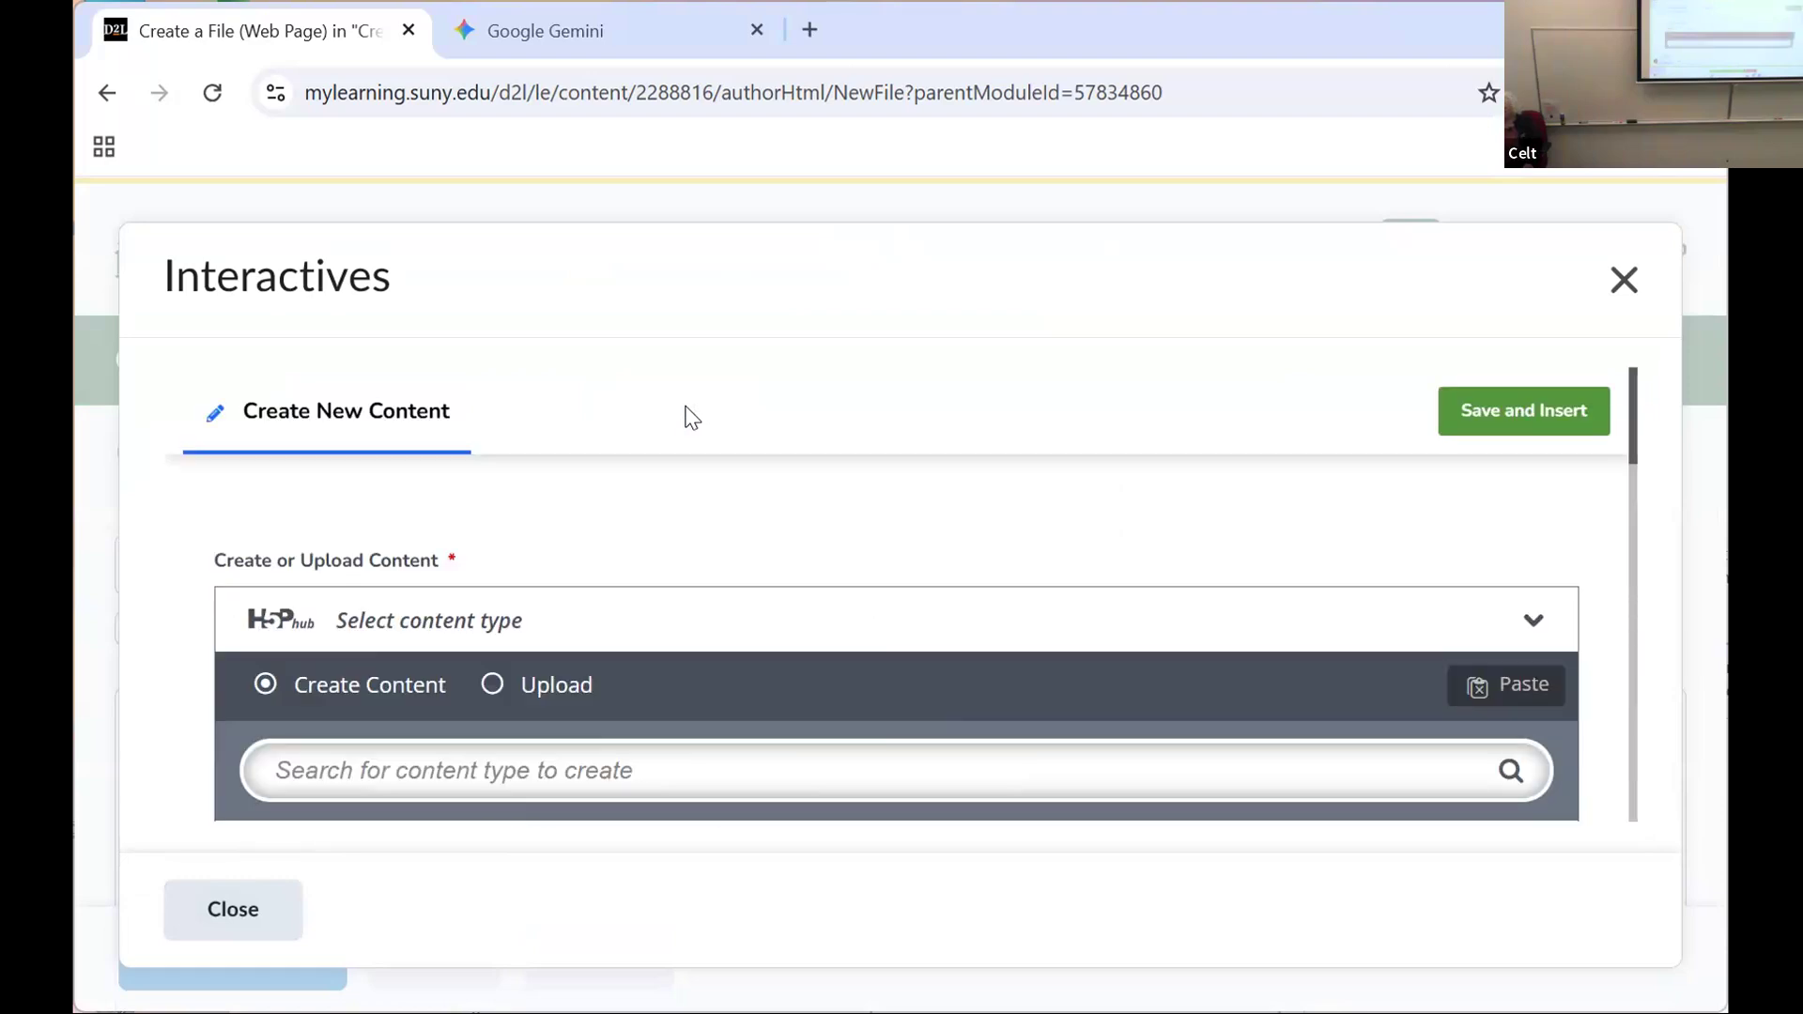
scroll(692, 419, down, 3)
scroll(687, 419, down, 3)
scroll(685, 419, up, 3)
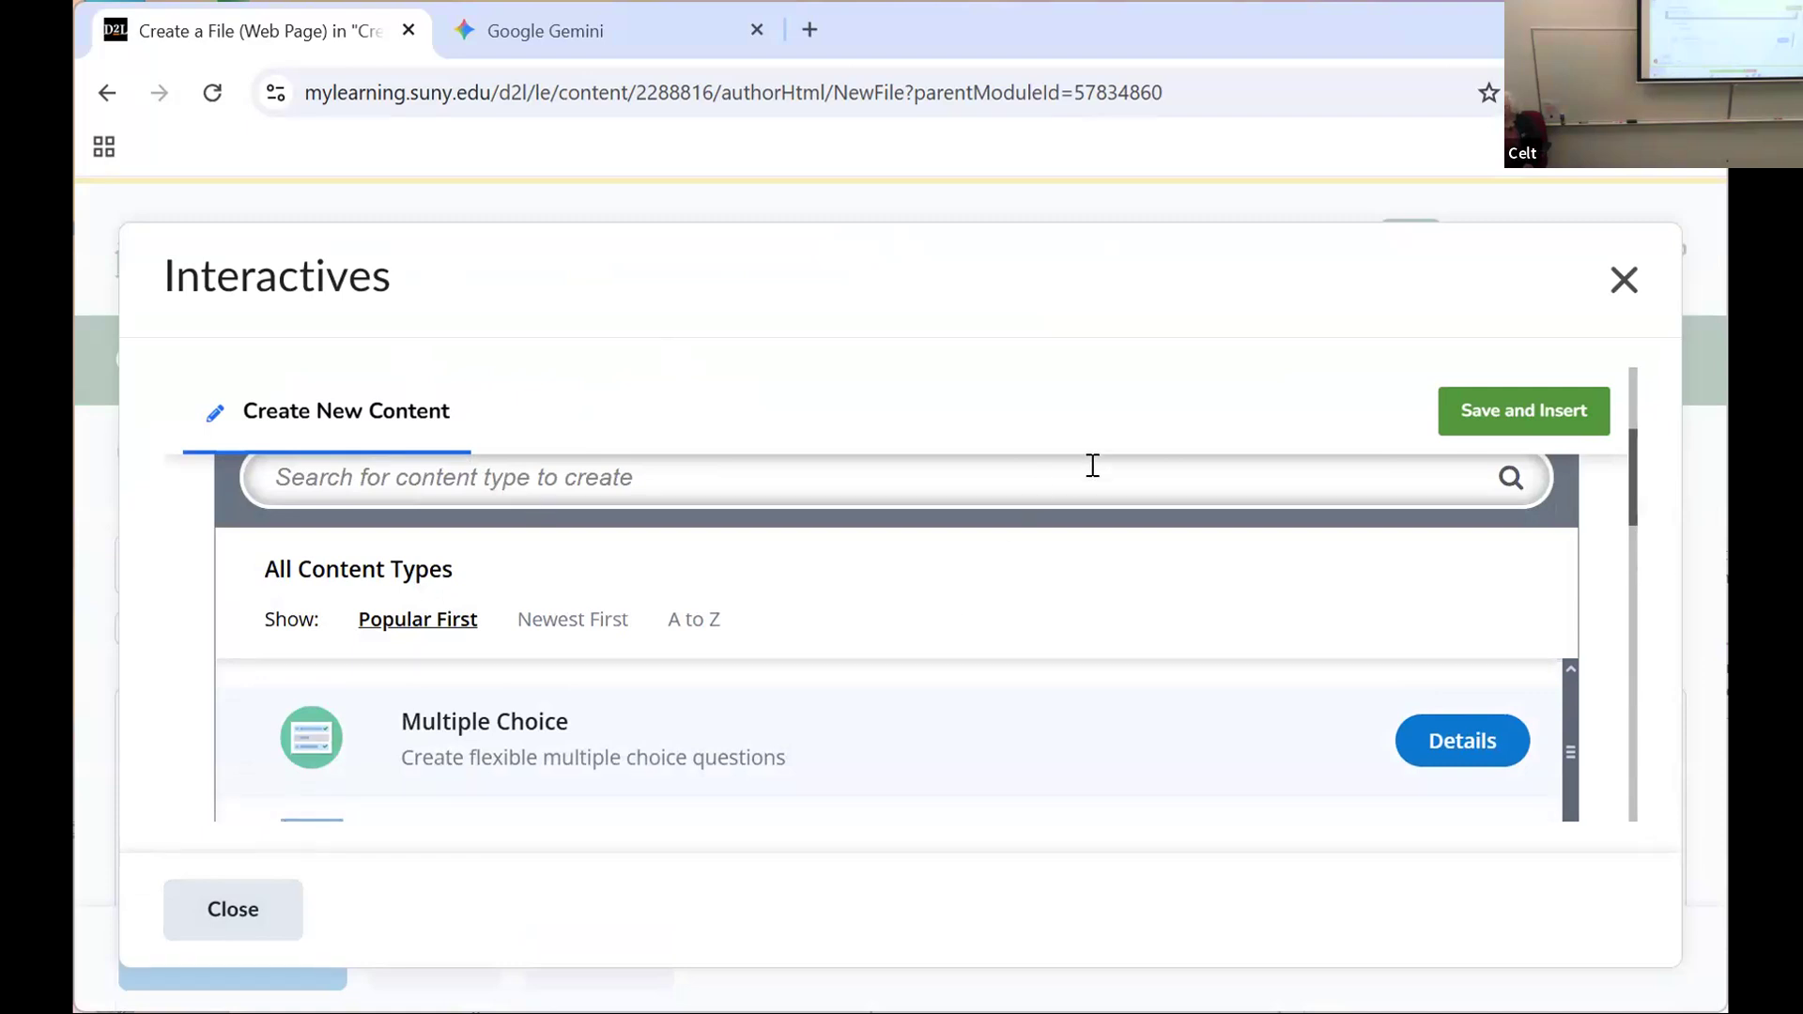
click(1624, 282)
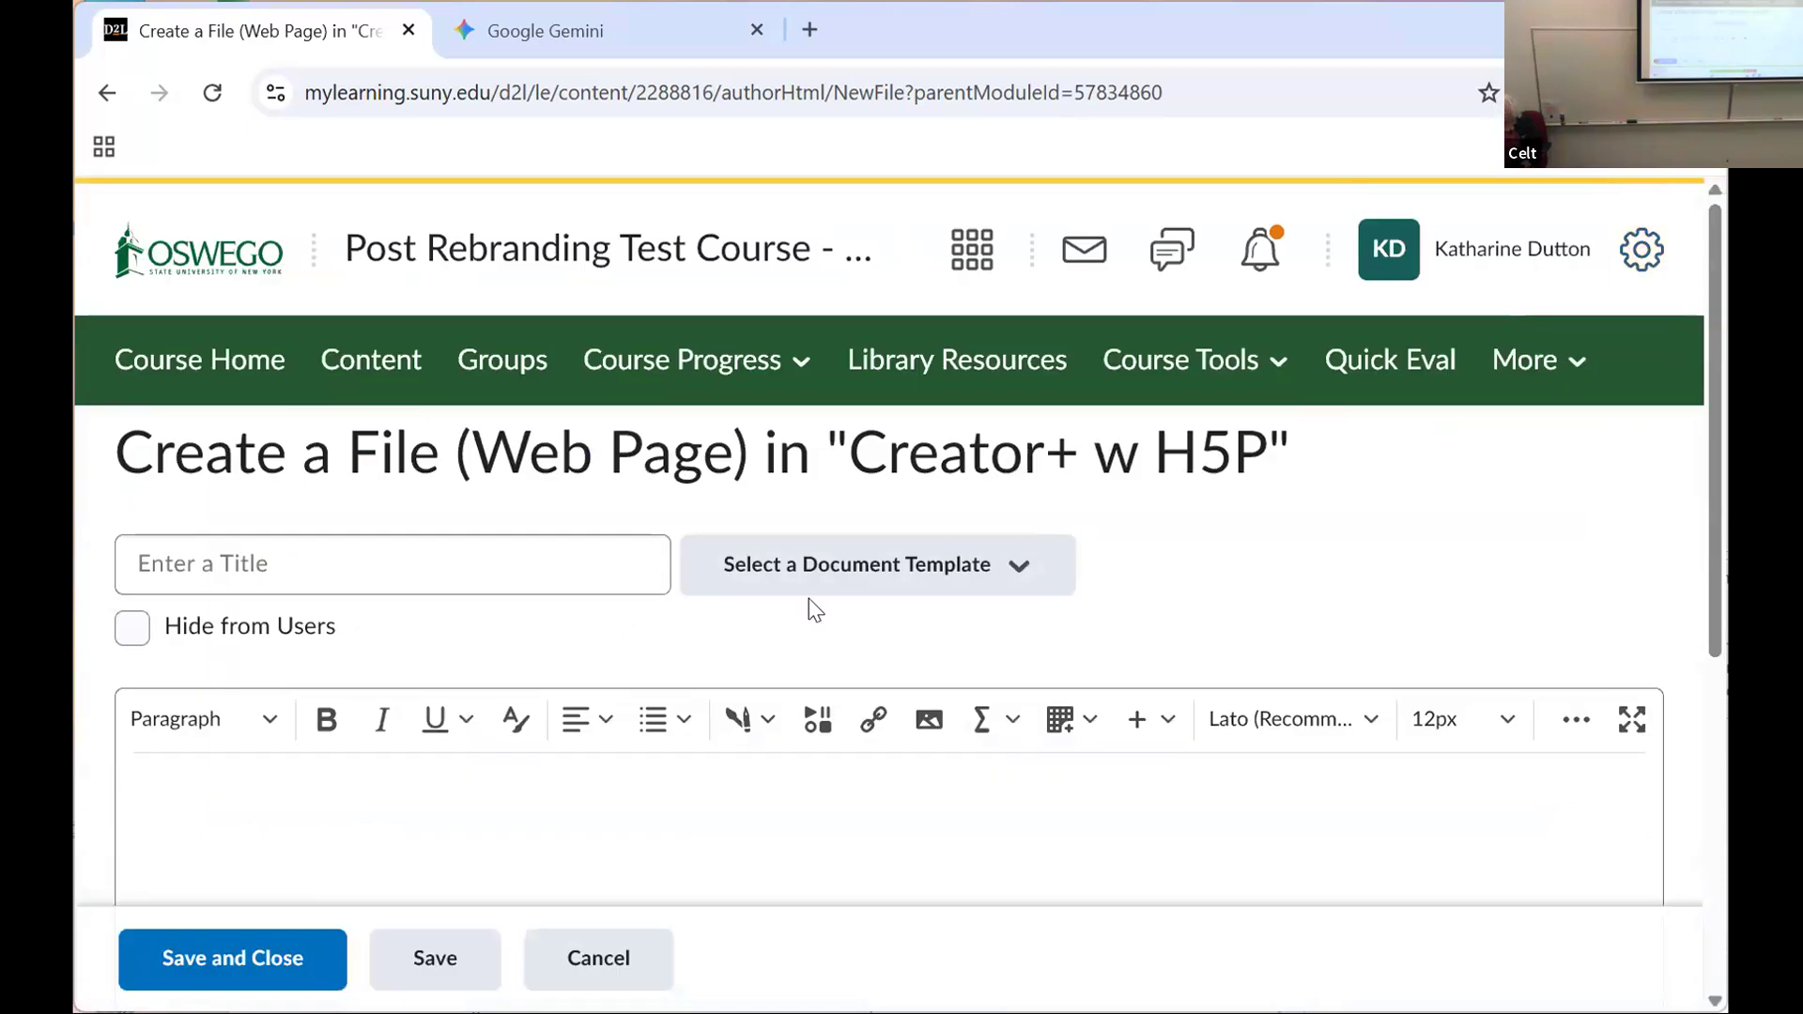
Step: Bring up the H5P form for creating new interactive content once more
click(749, 722)
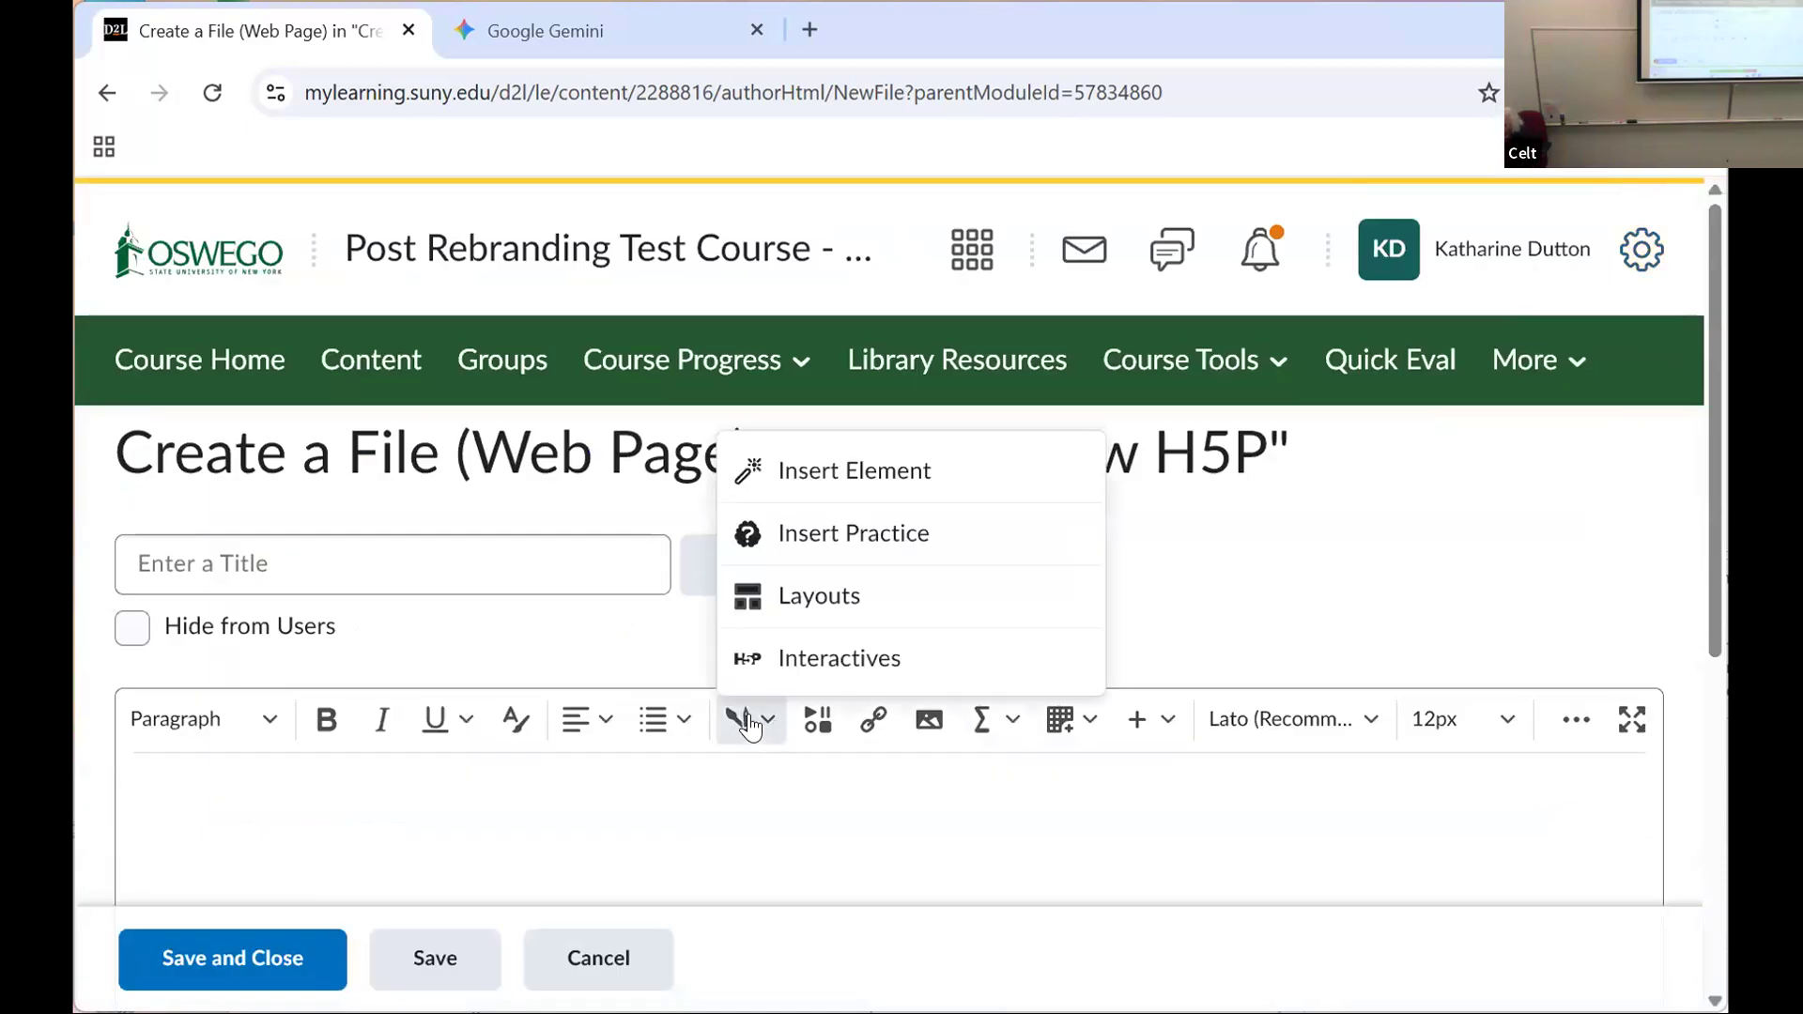
click(834, 659)
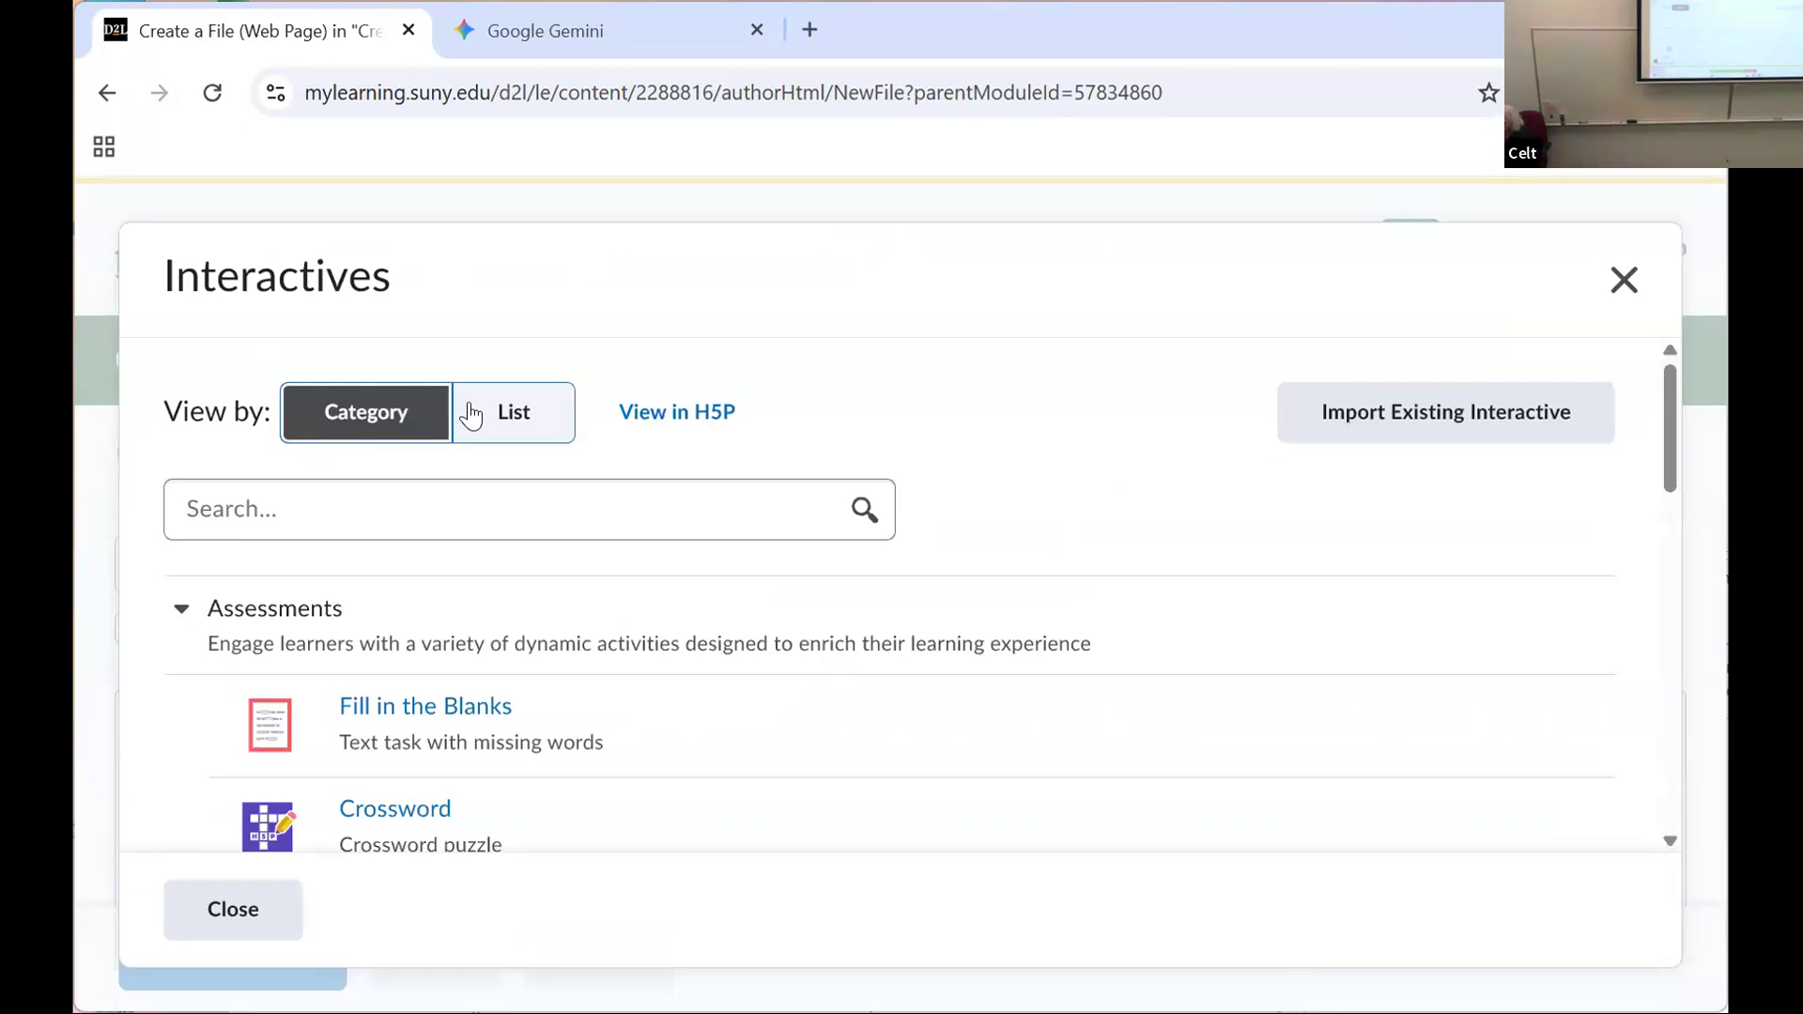
click(666, 418)
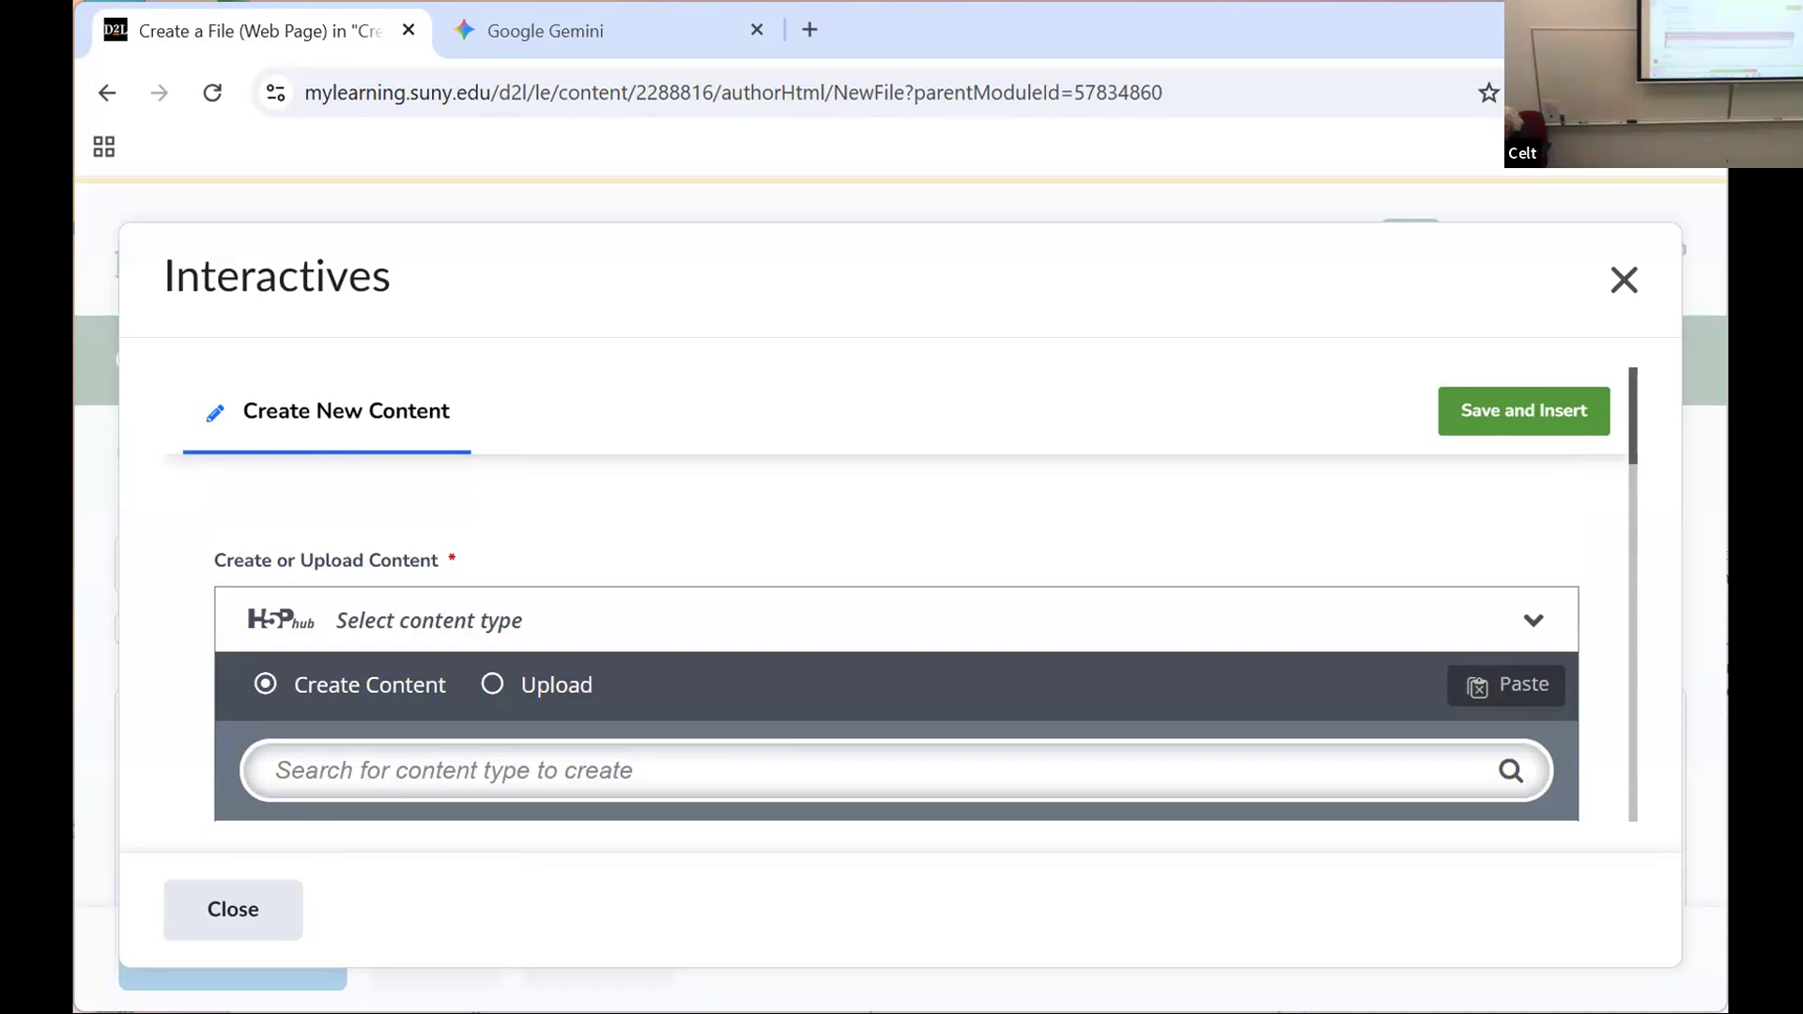
key(alt+Tab)
key(alt+Tab)
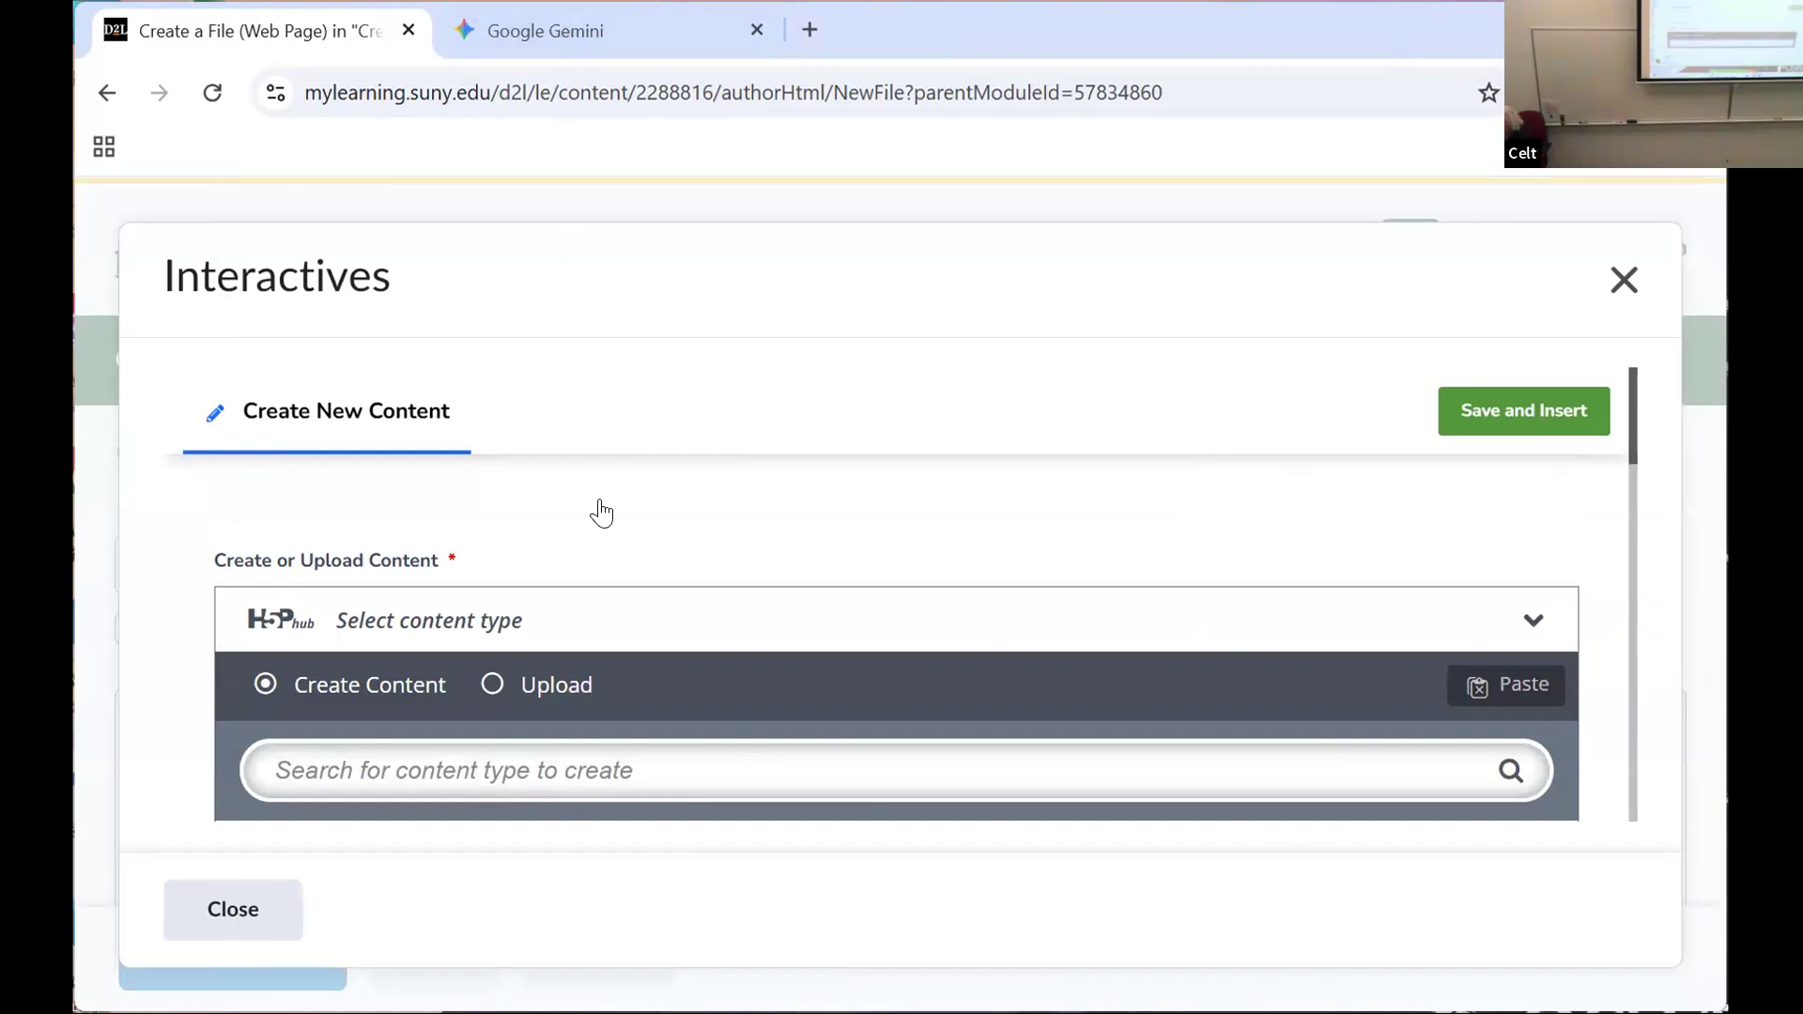
Step: Examine the content types, display options and save controls of the new H5P content form, and close it without saving
scroll(583, 555, down, 2)
scroll(561, 583, down, 5)
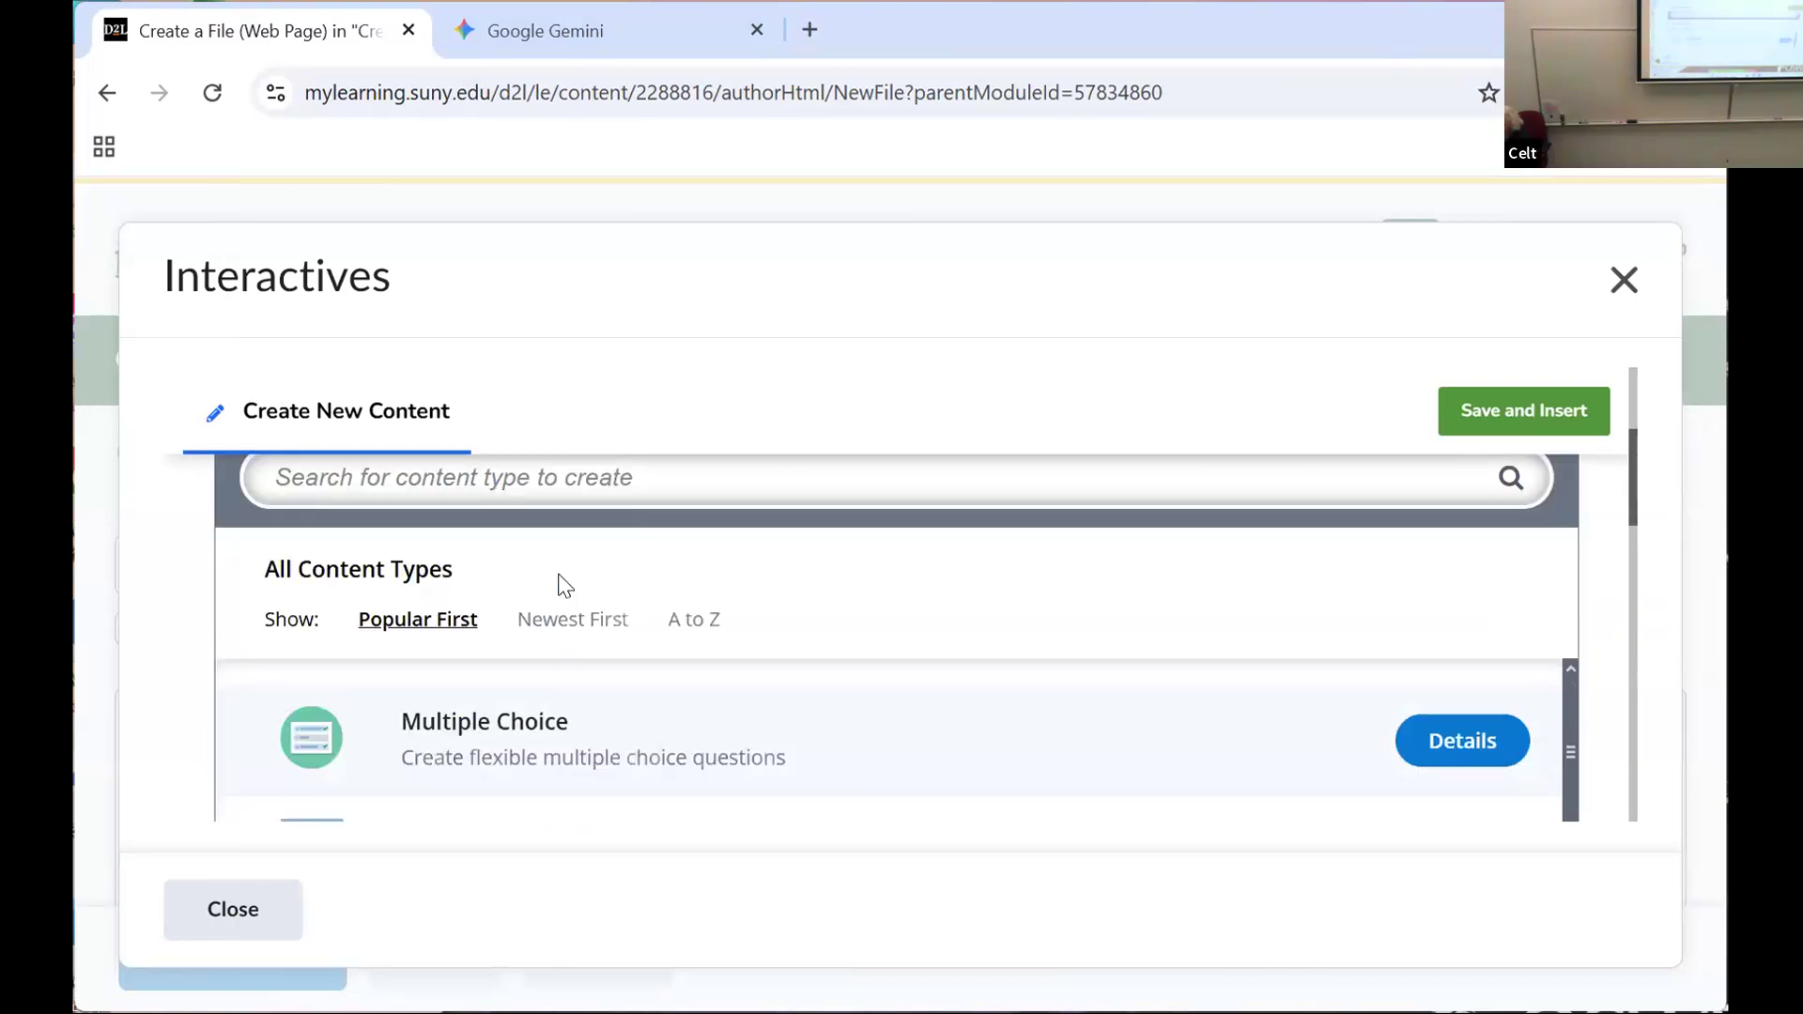
scroll(560, 583, down, 6)
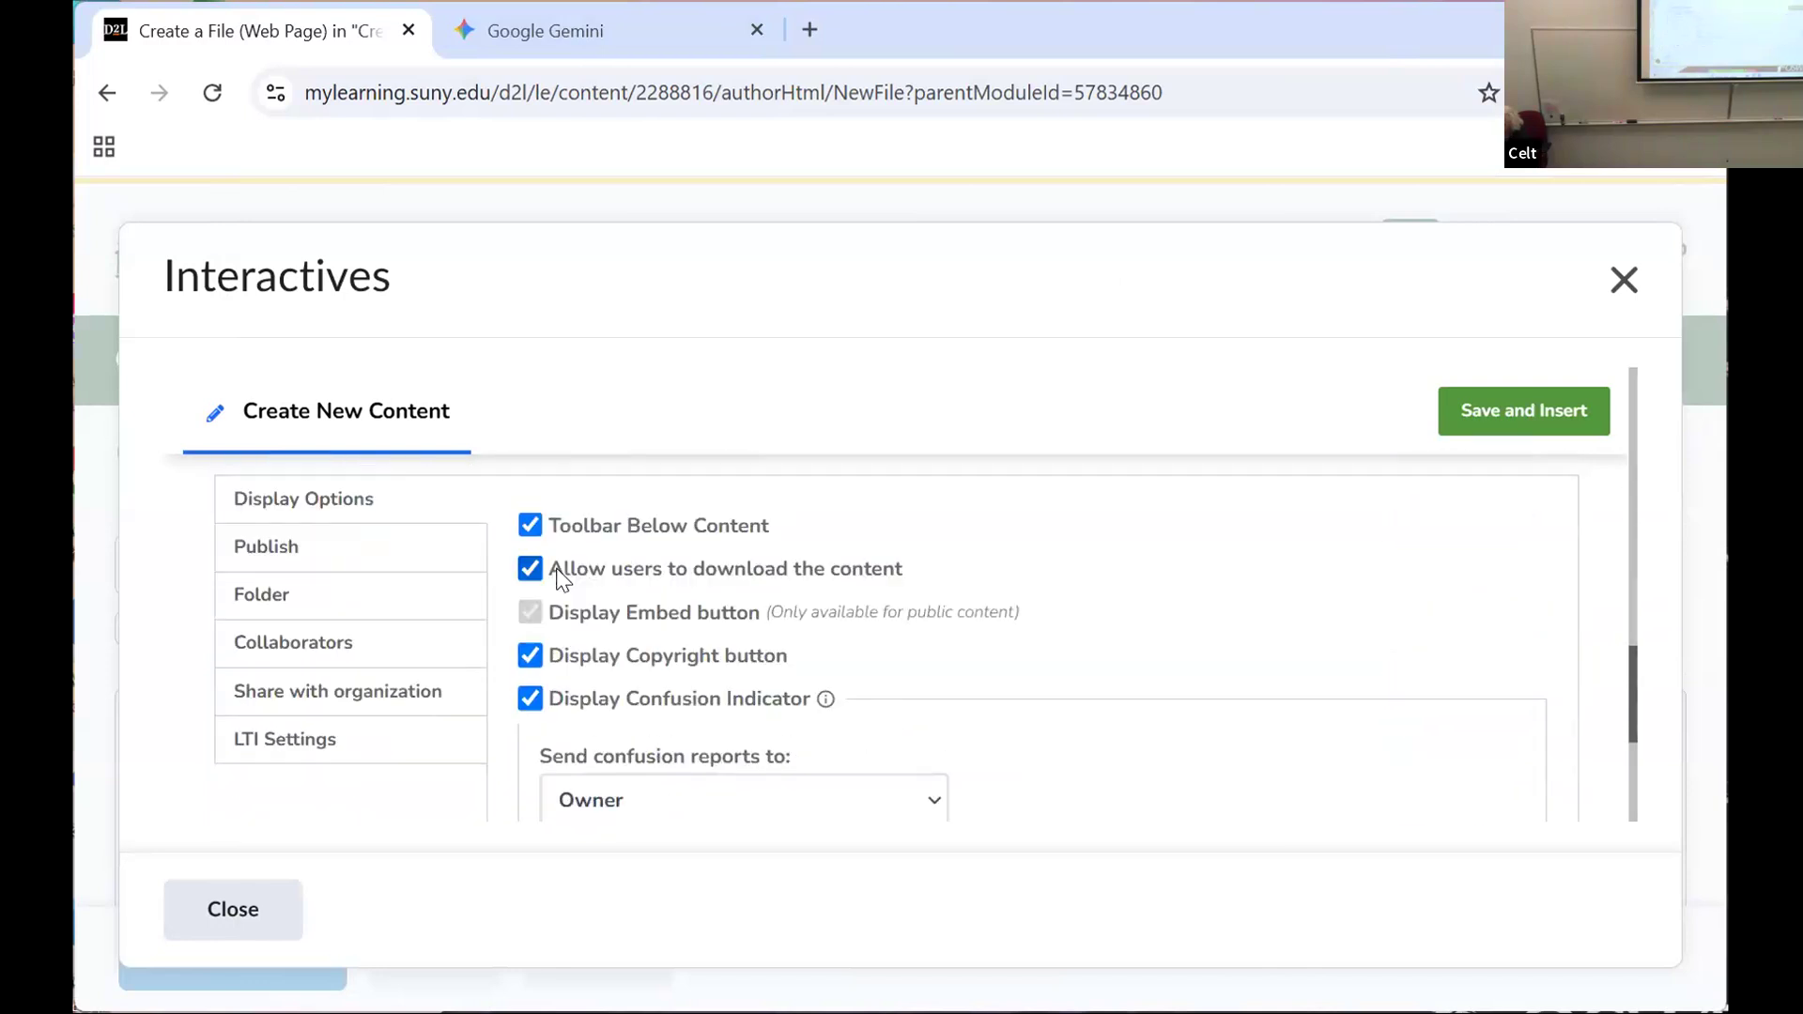
click(263, 920)
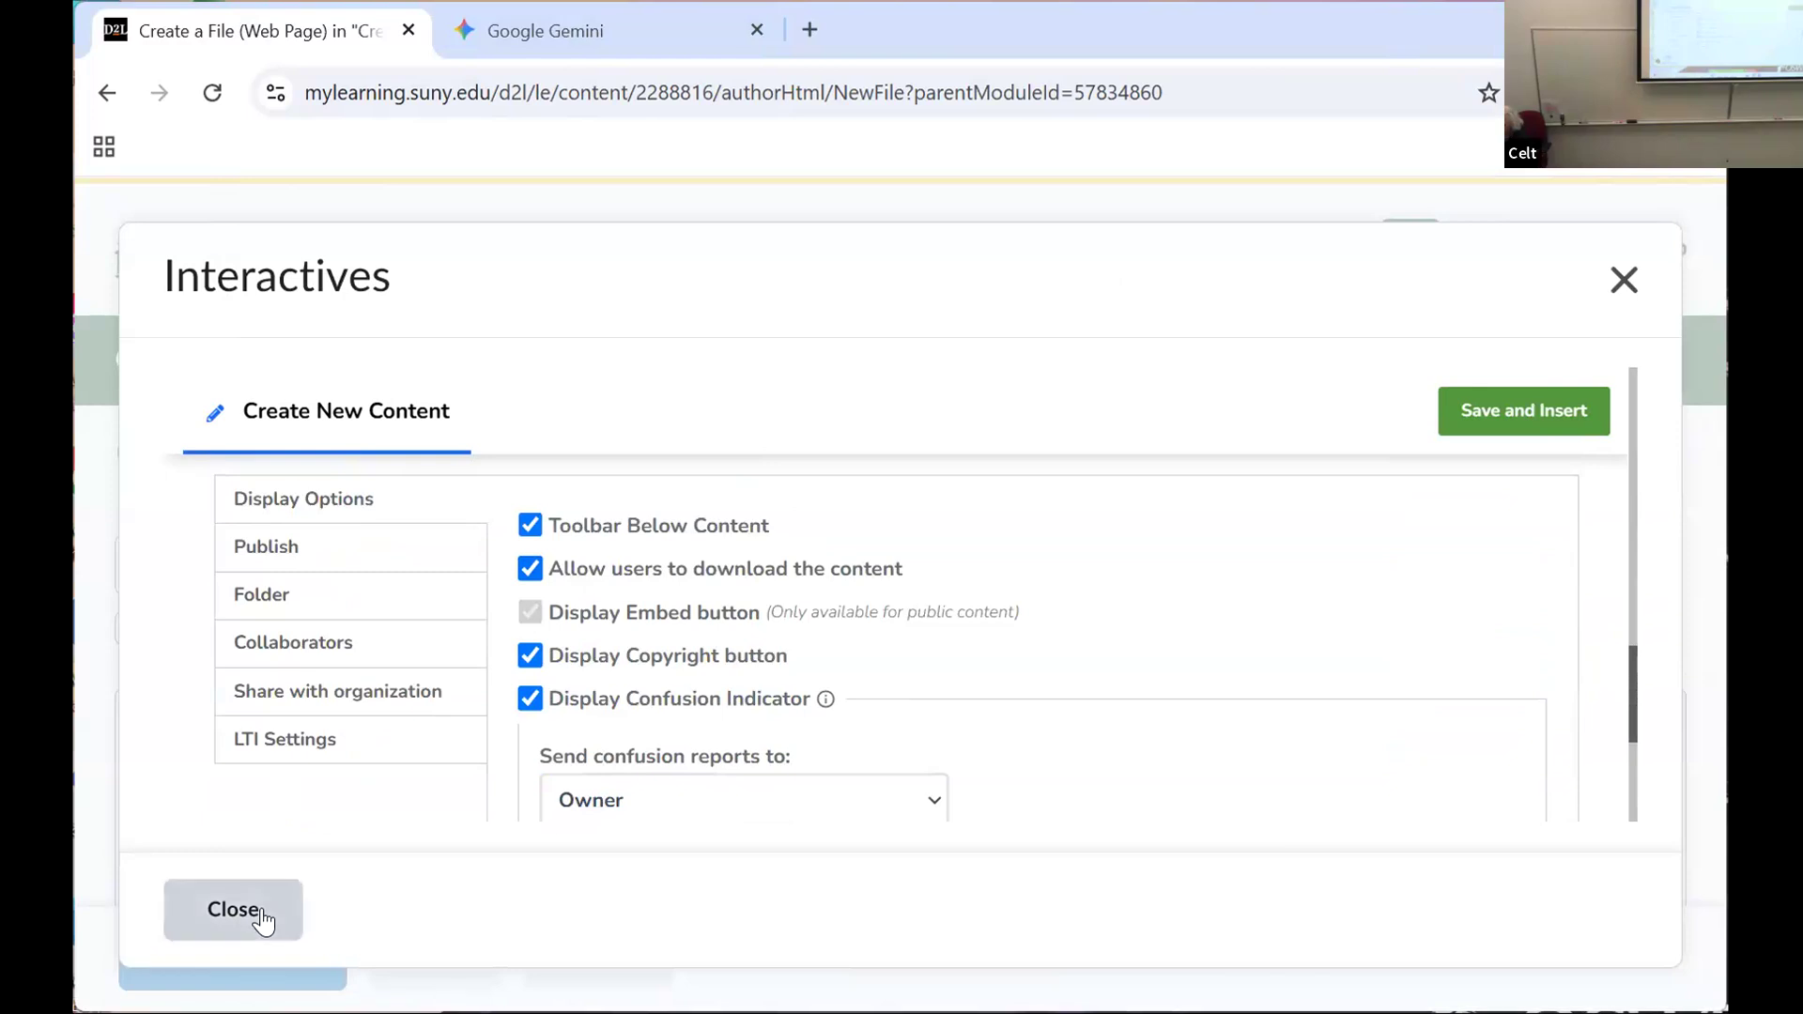
scroll(507, 724, down, 4)
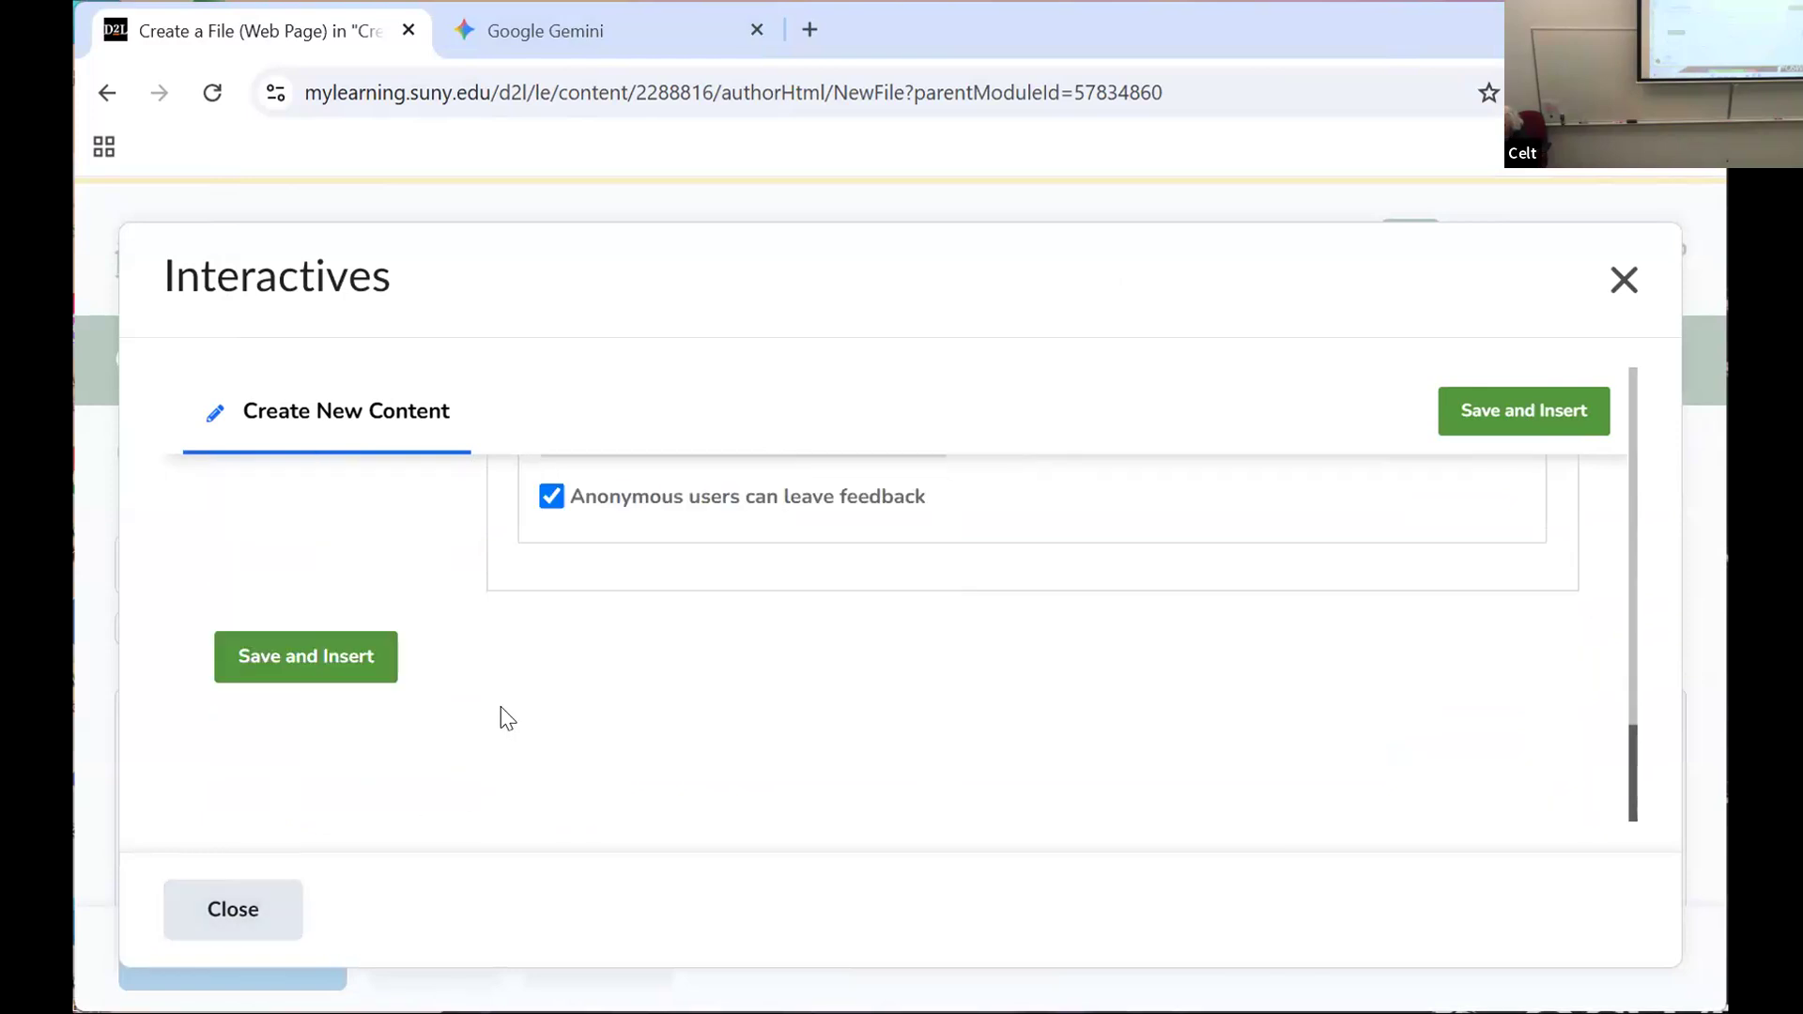
scroll(498, 706, up, 6)
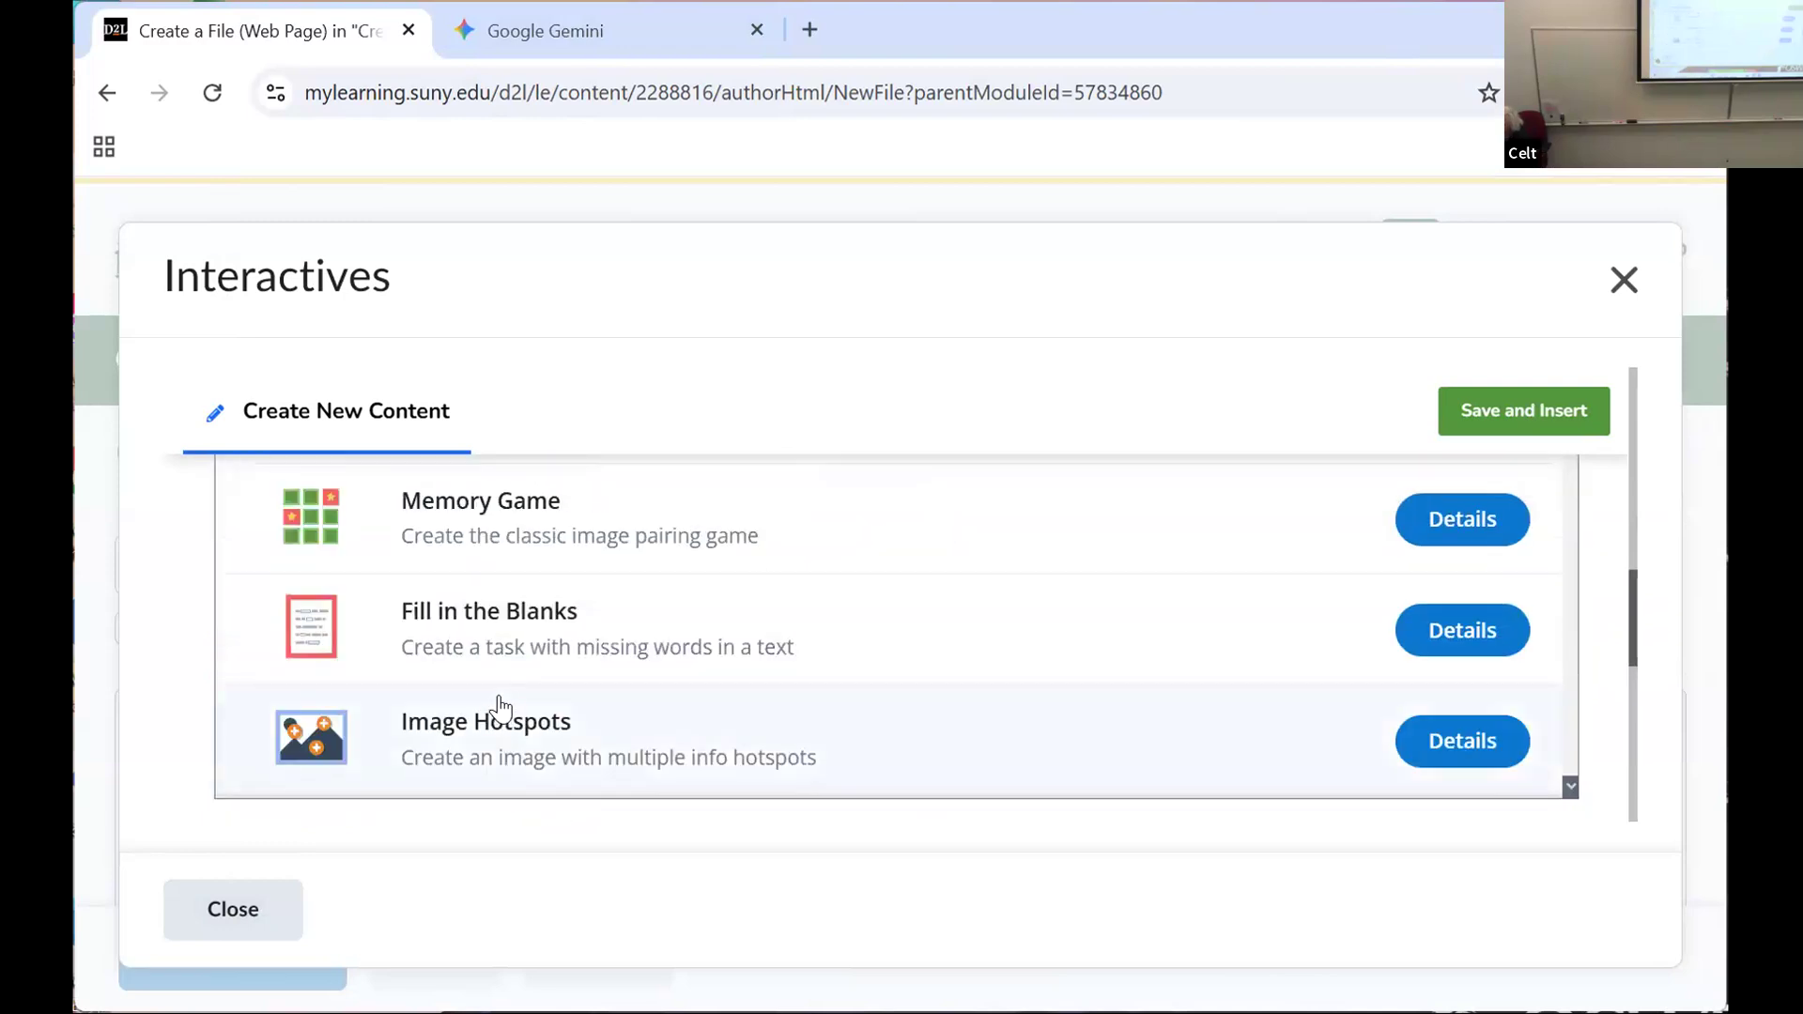
scroll(516, 690, up, 5)
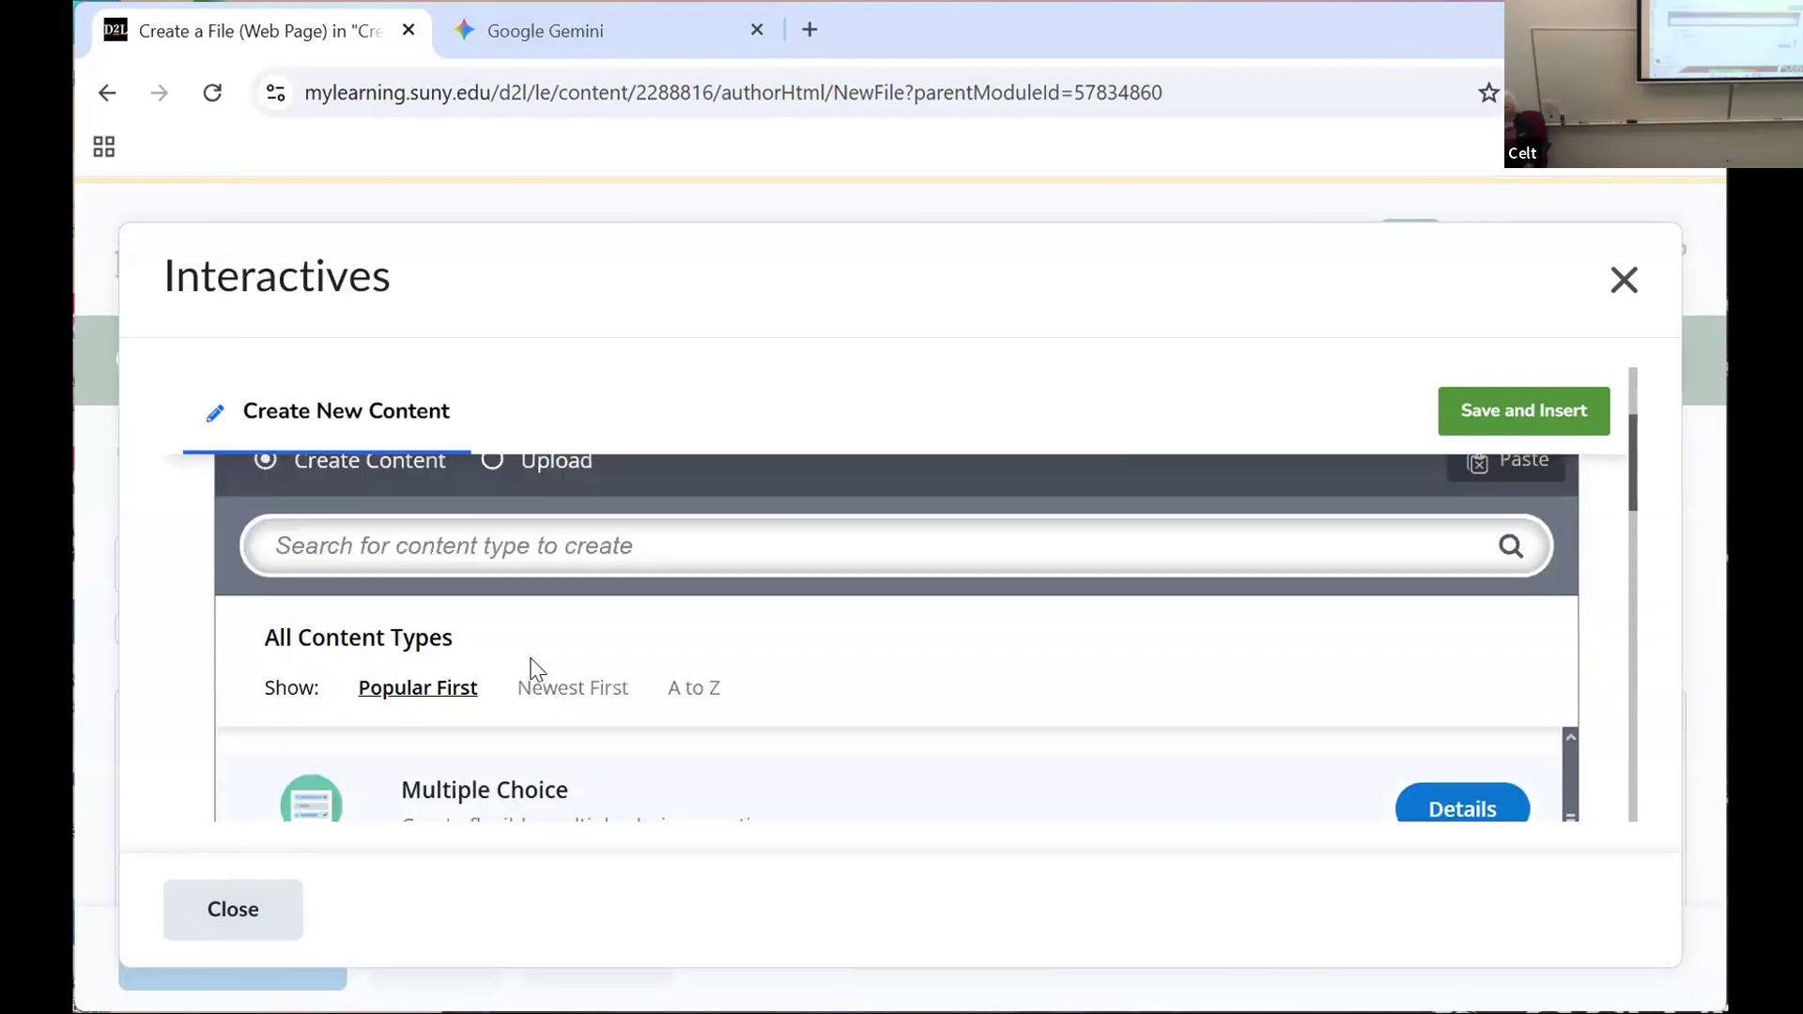
scroll(532, 665, up, 3)
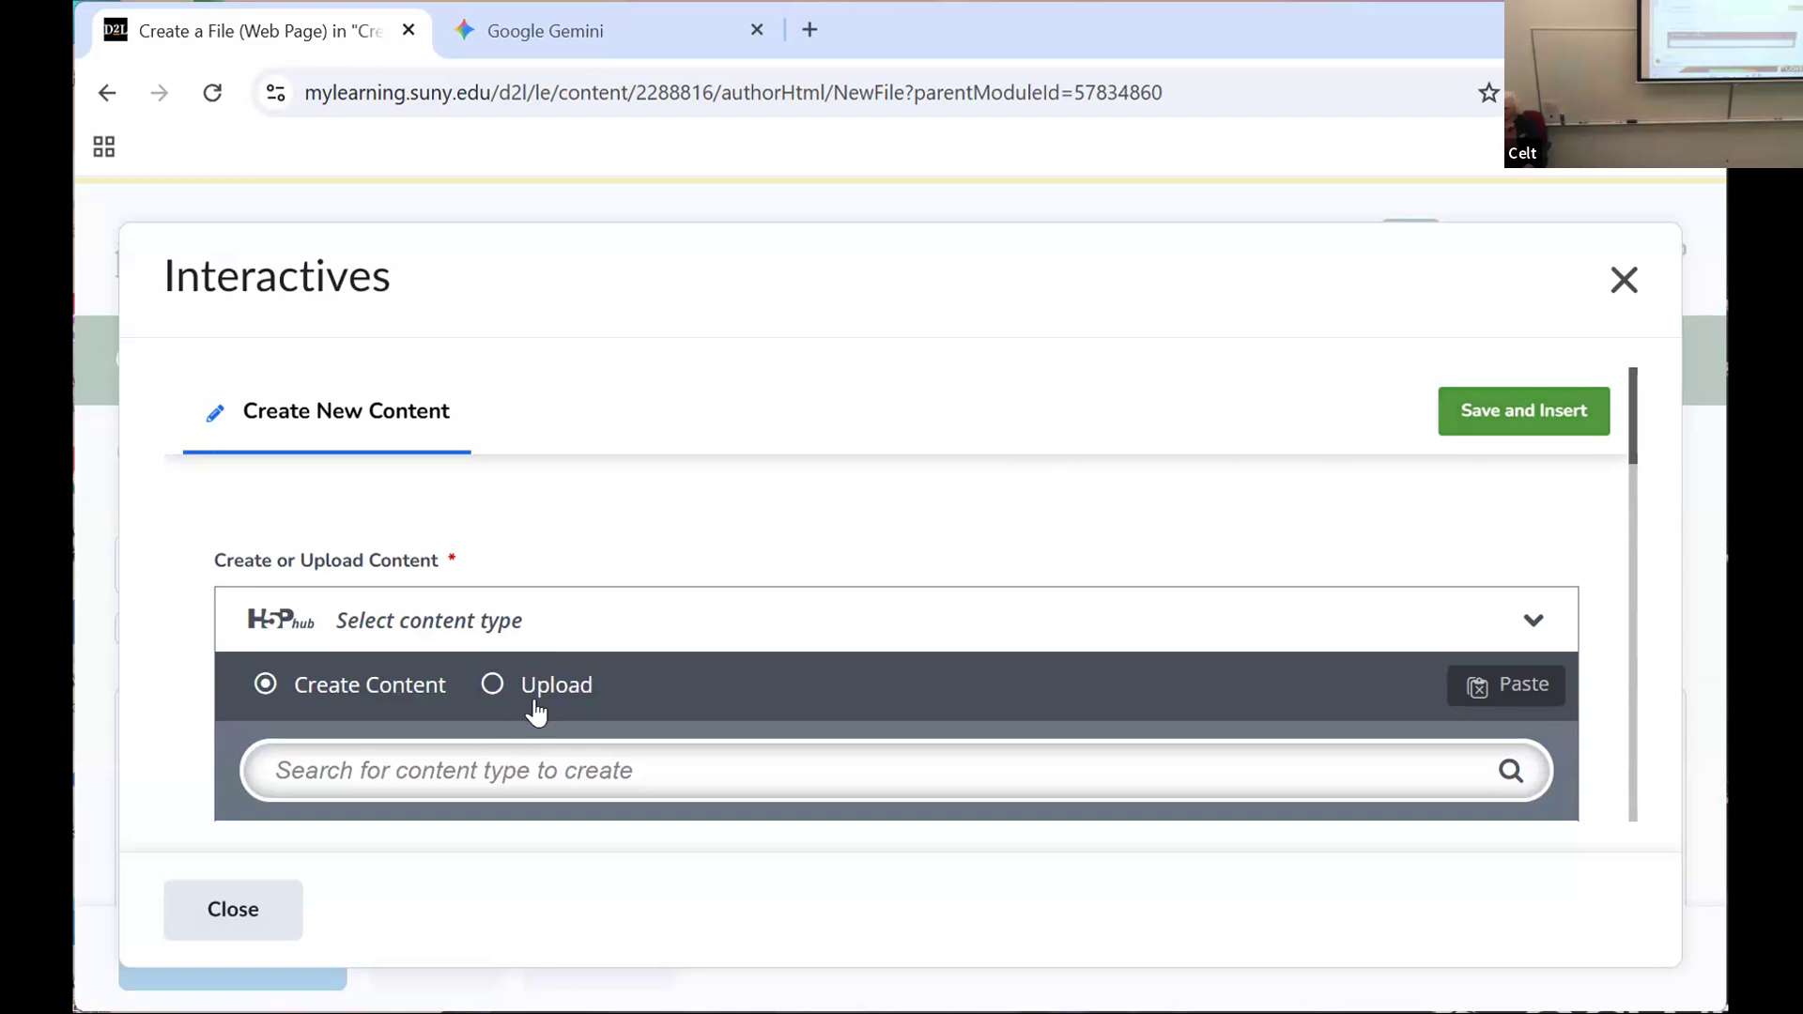
click(276, 920)
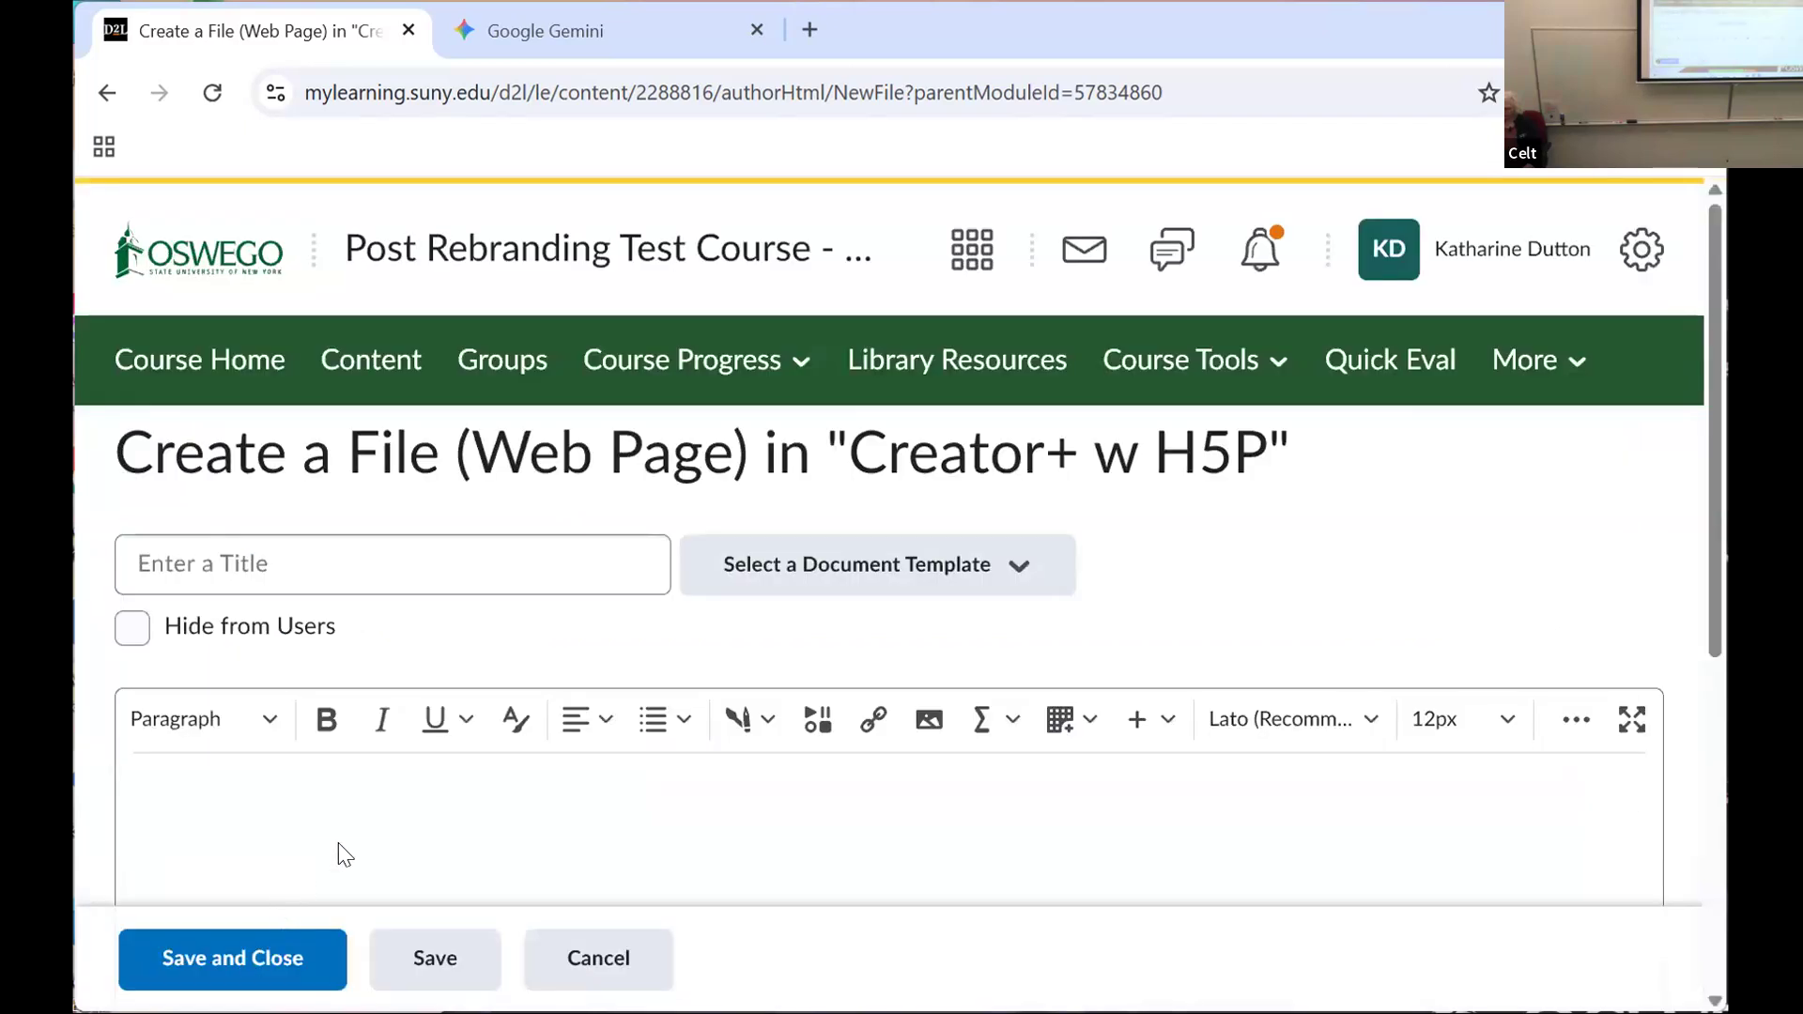
Step: Find the Weather Crossword among the existing interactives available for import and open it for editing
click(753, 731)
click(799, 659)
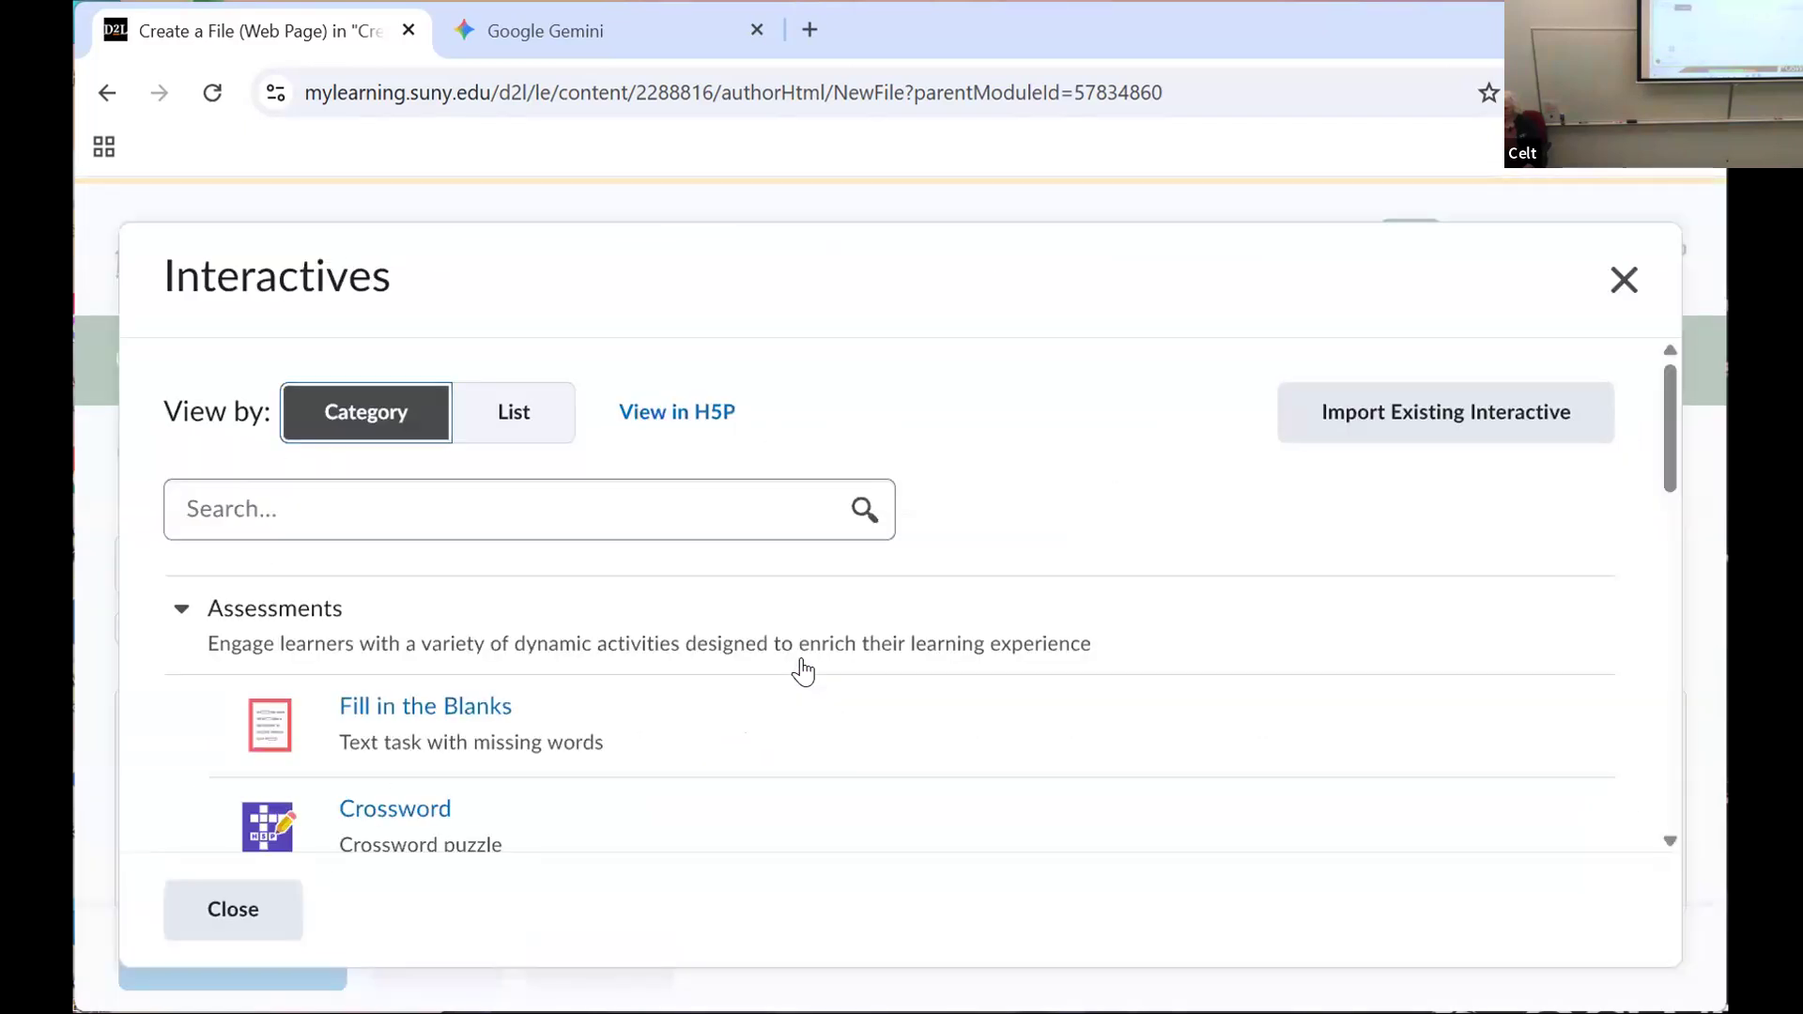
click(1514, 423)
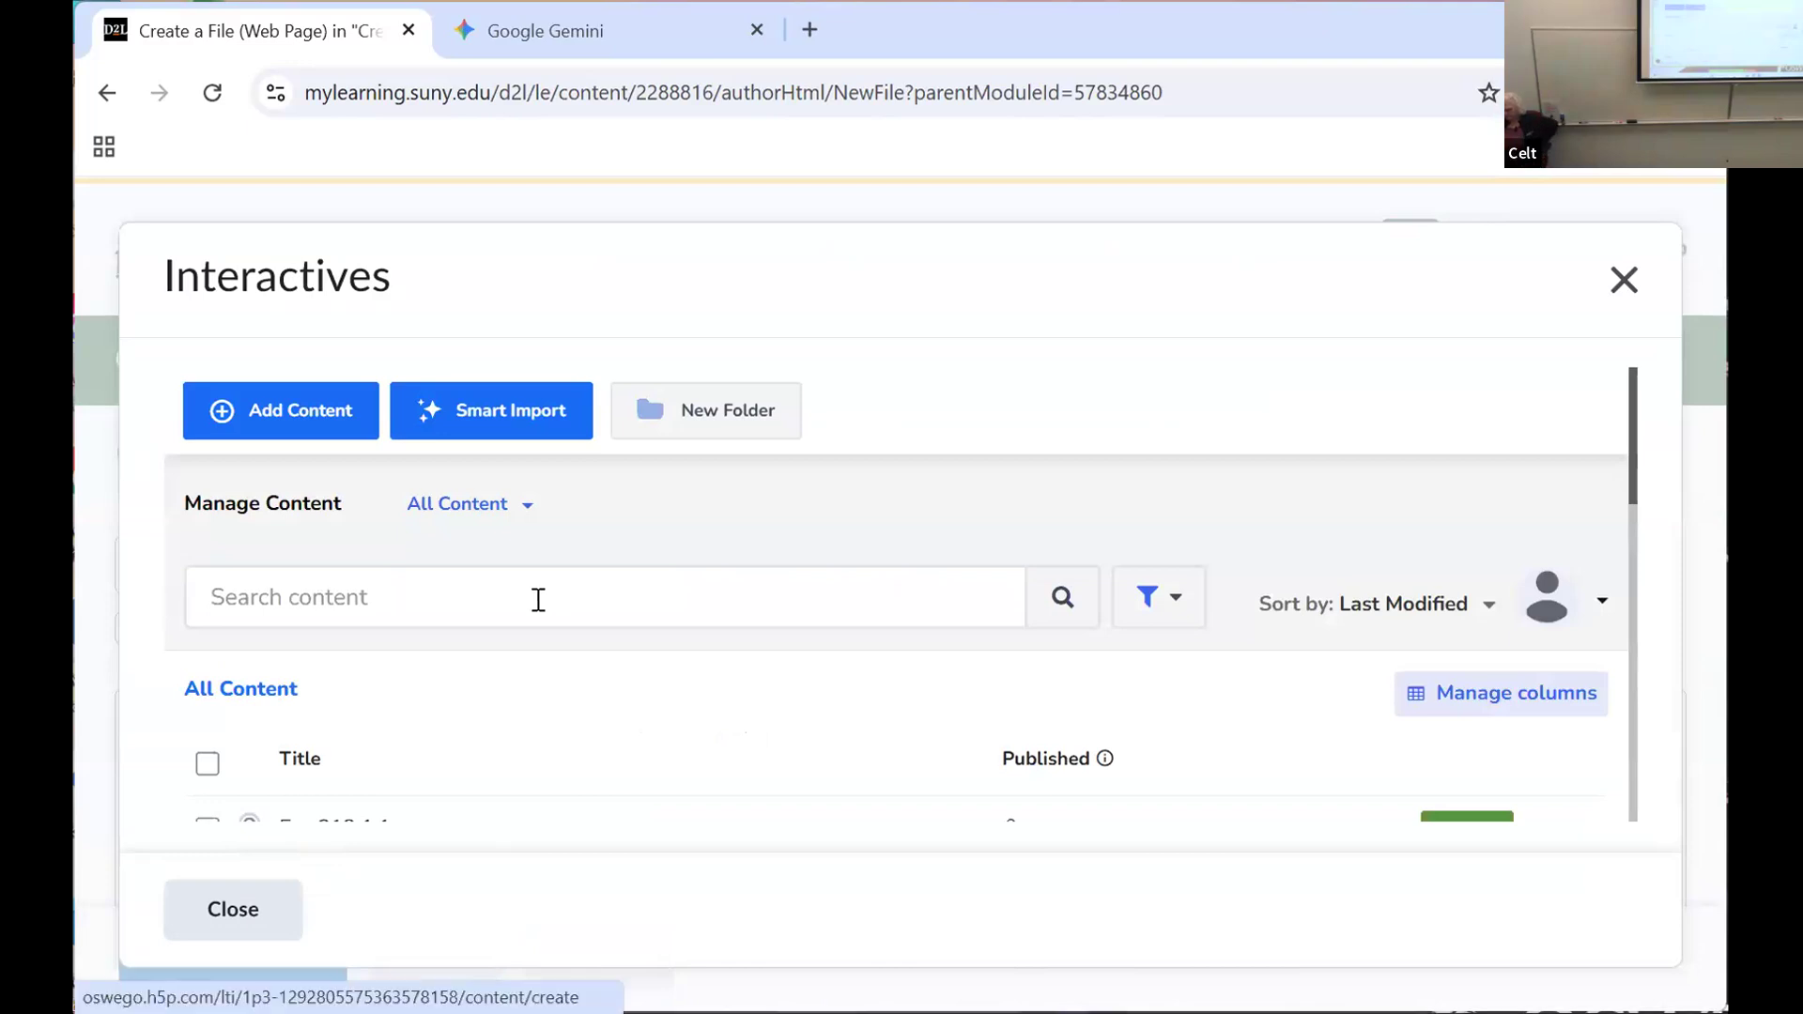
scroll(535, 700, down, 3)
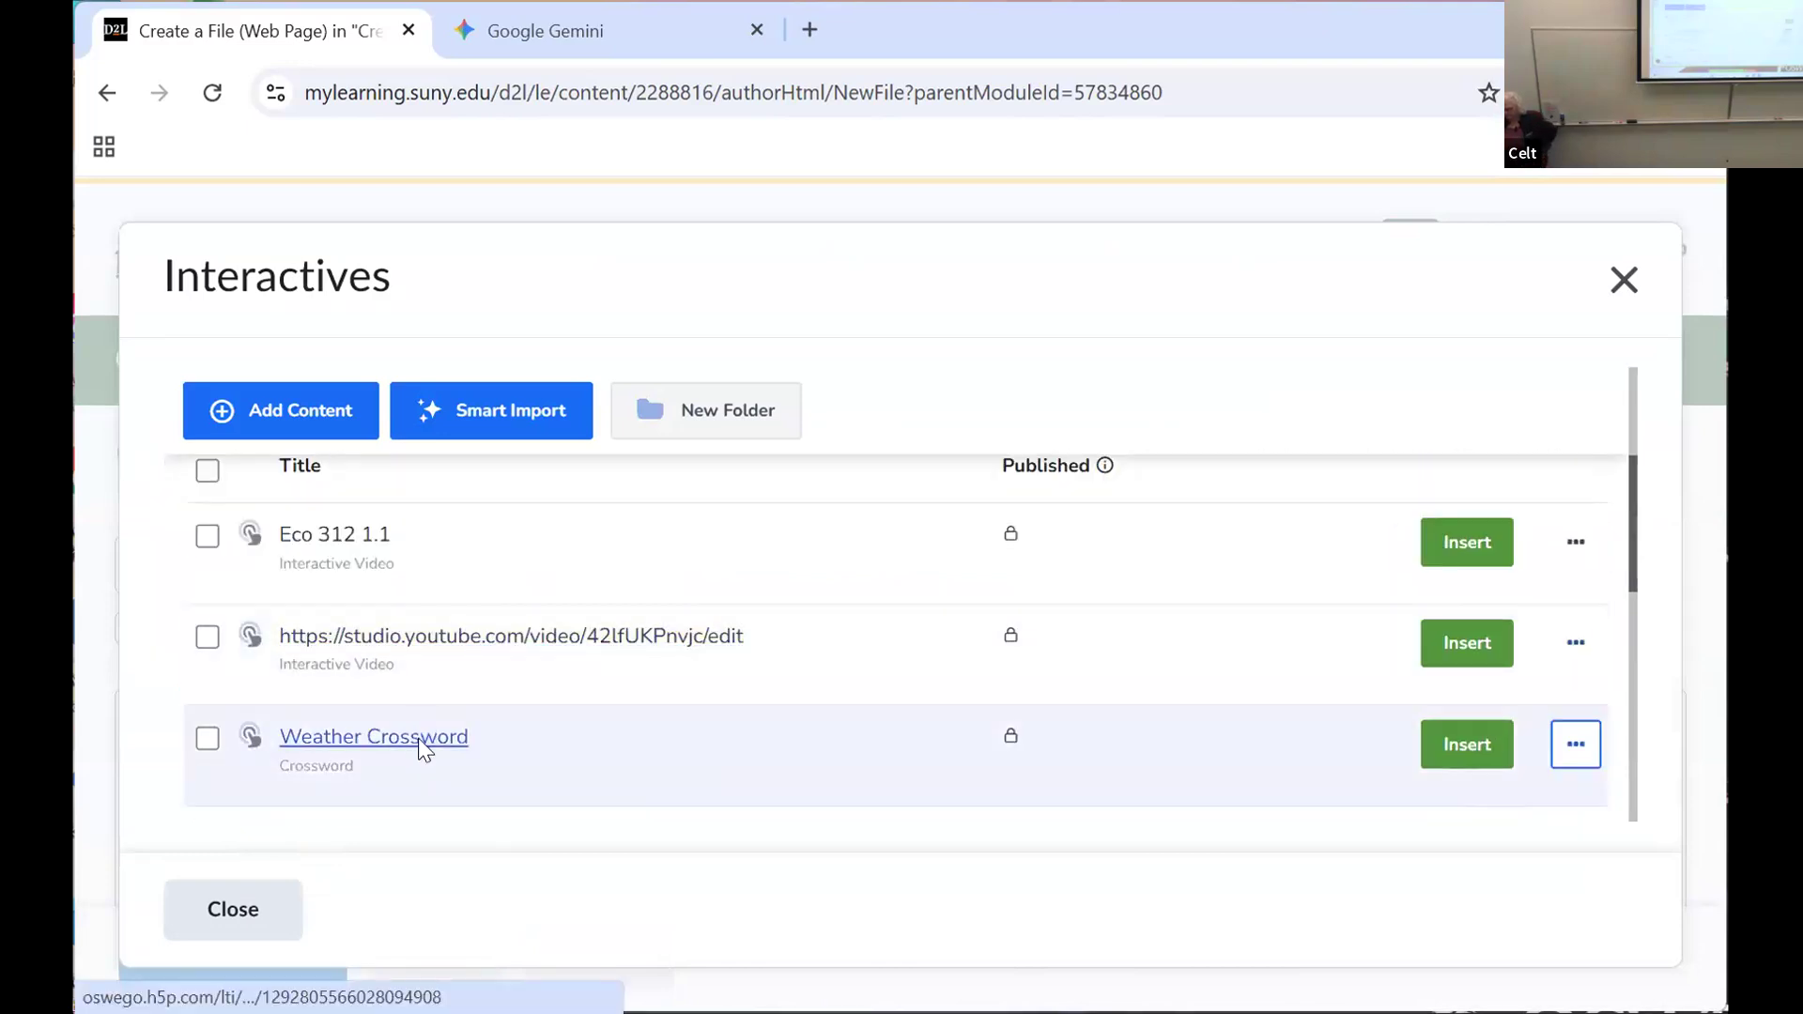
click(422, 738)
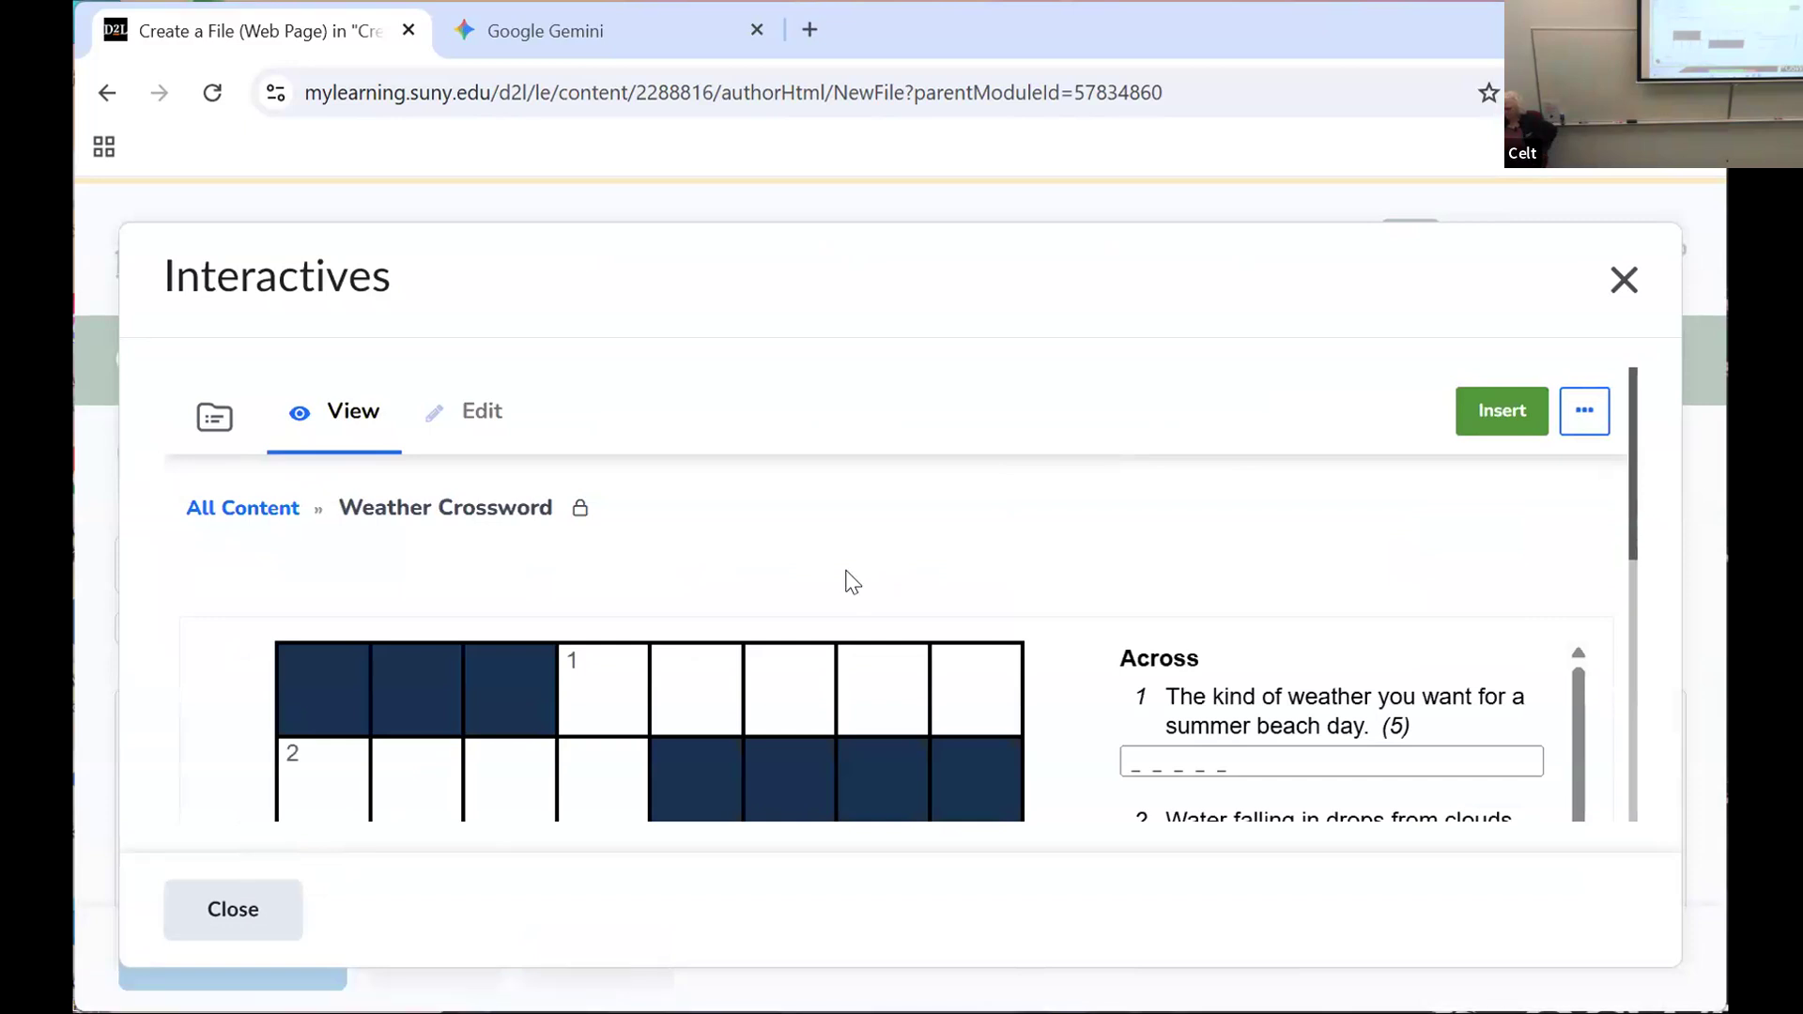
click(482, 413)
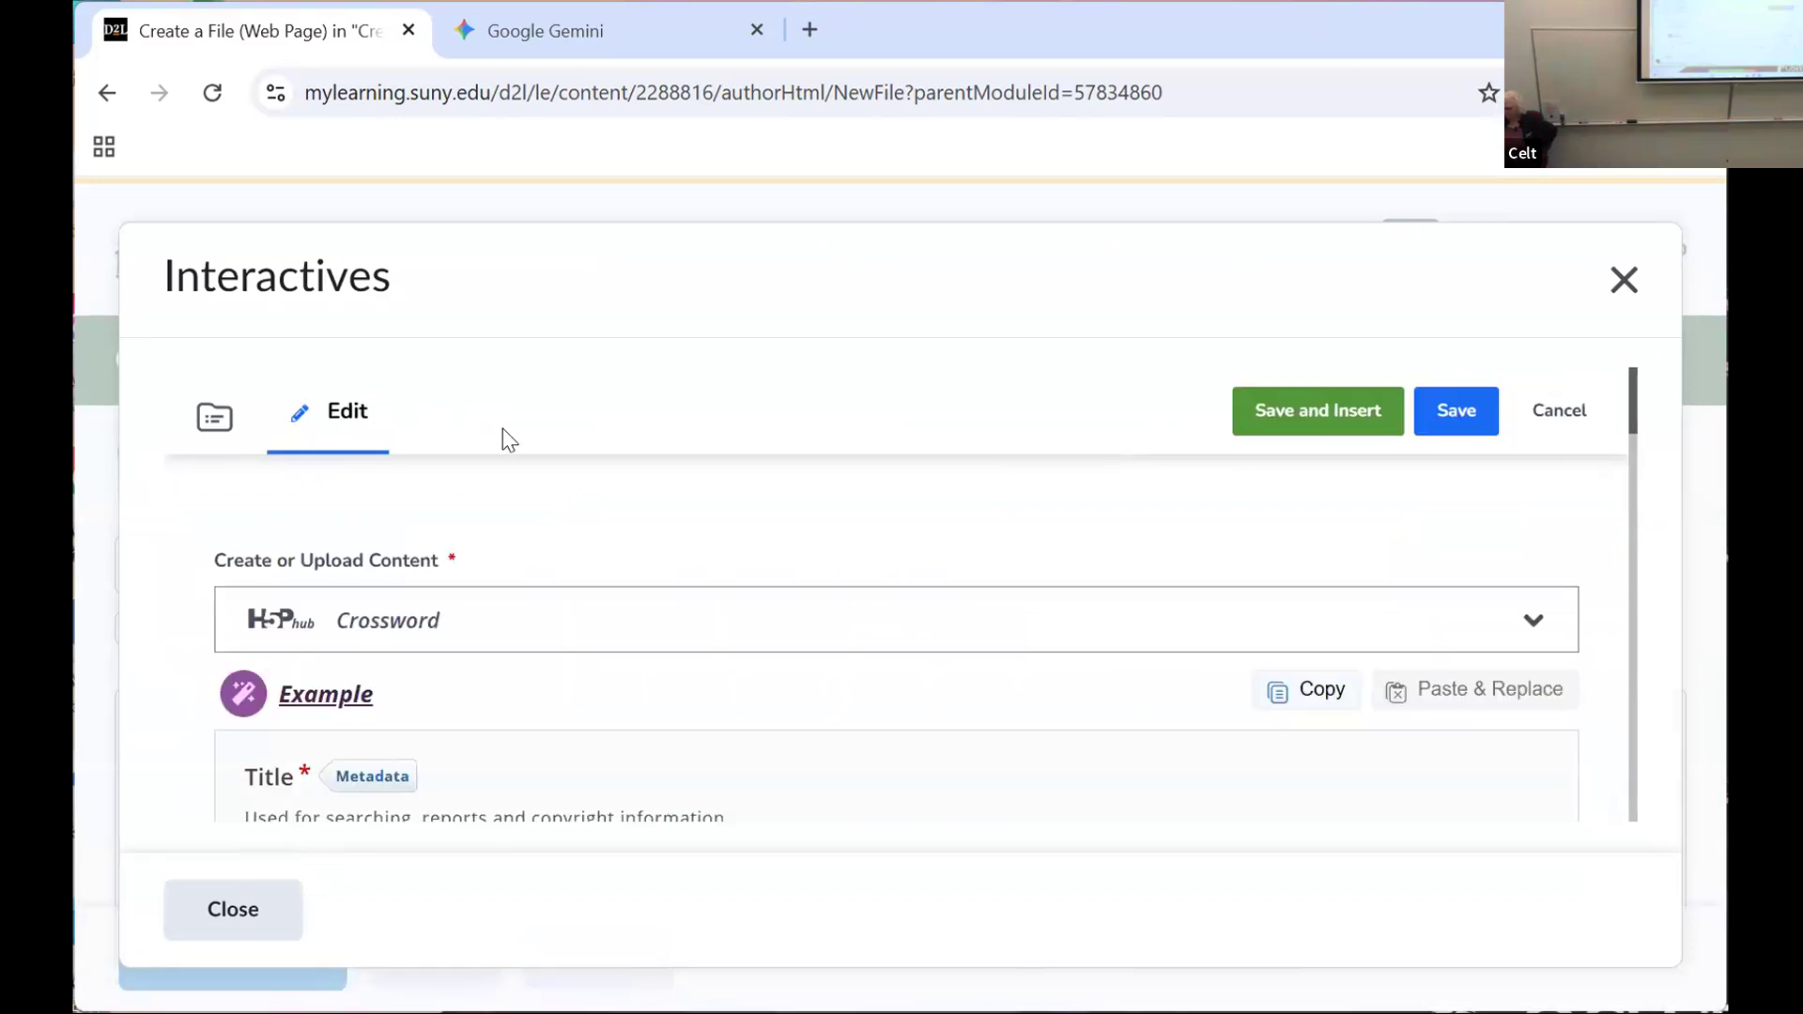
Step: Fill in the crossword's empty sixth word with the answer "stormy weather" and the clue "Oswego weather"
scroll(499, 645, down, 6)
scroll(498, 644, down, 5)
click(453, 596)
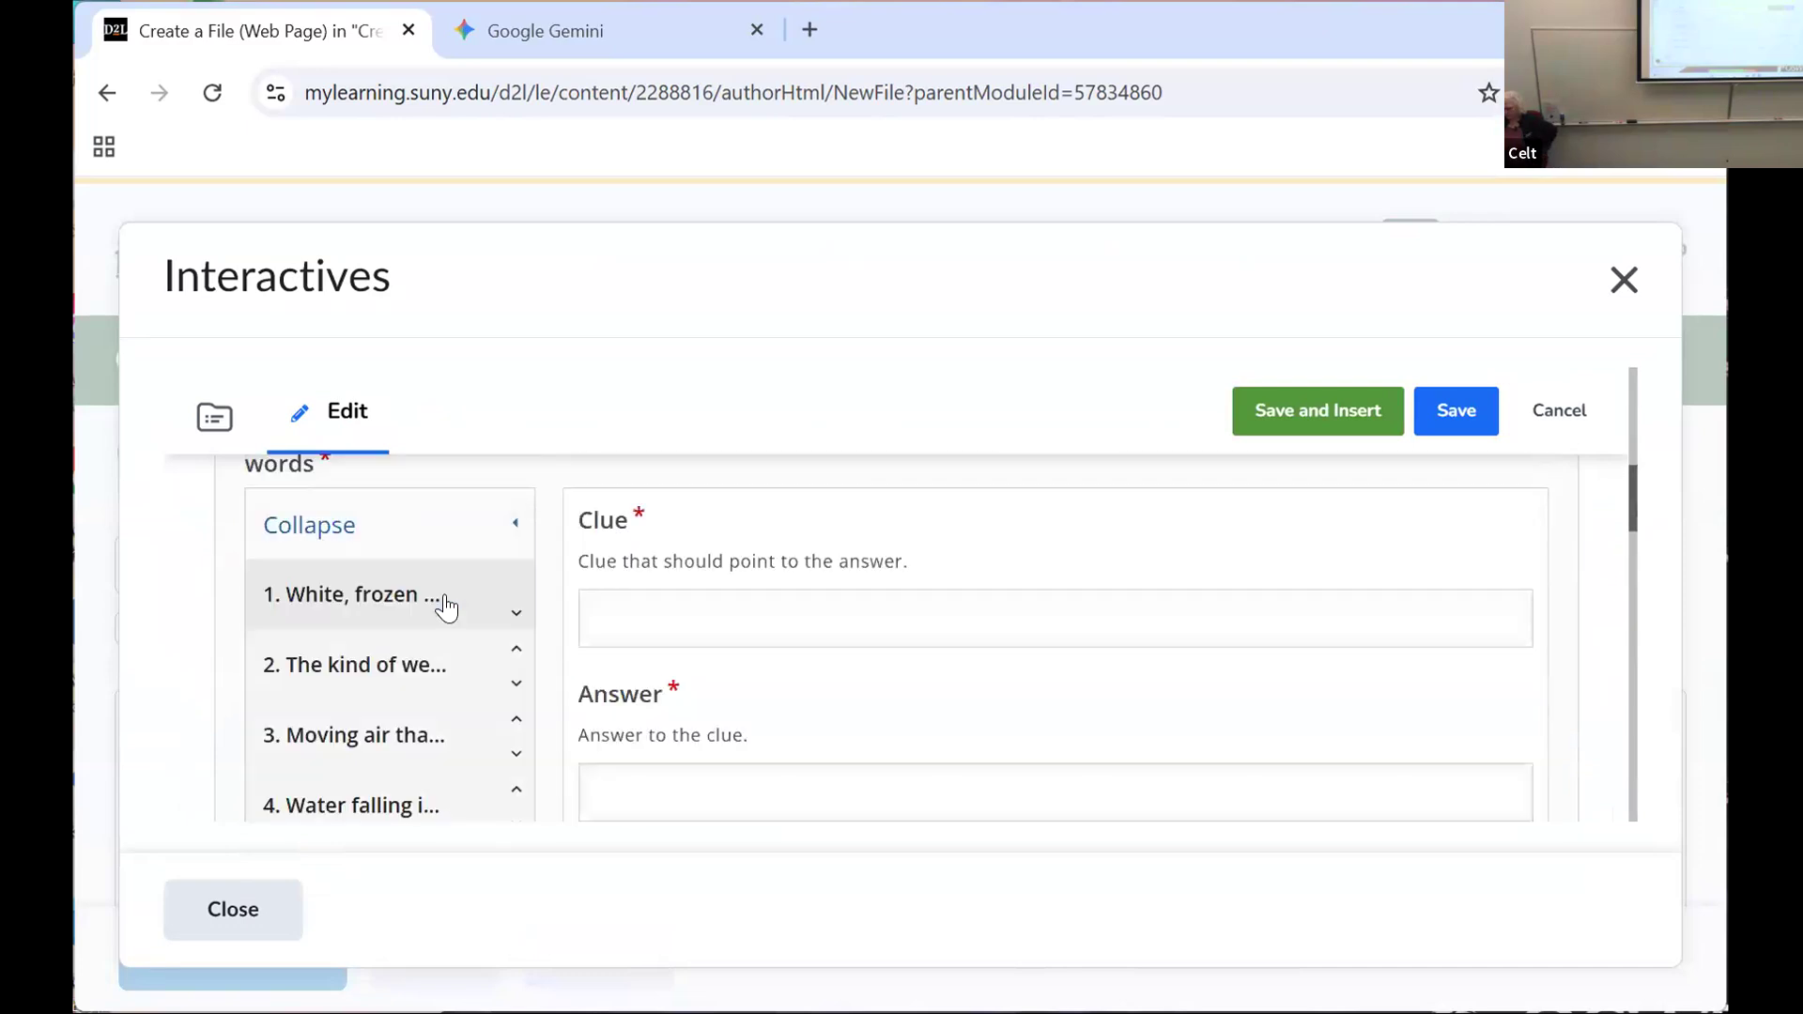
scroll(422, 632, down, 3)
scroll(428, 639, up, 2)
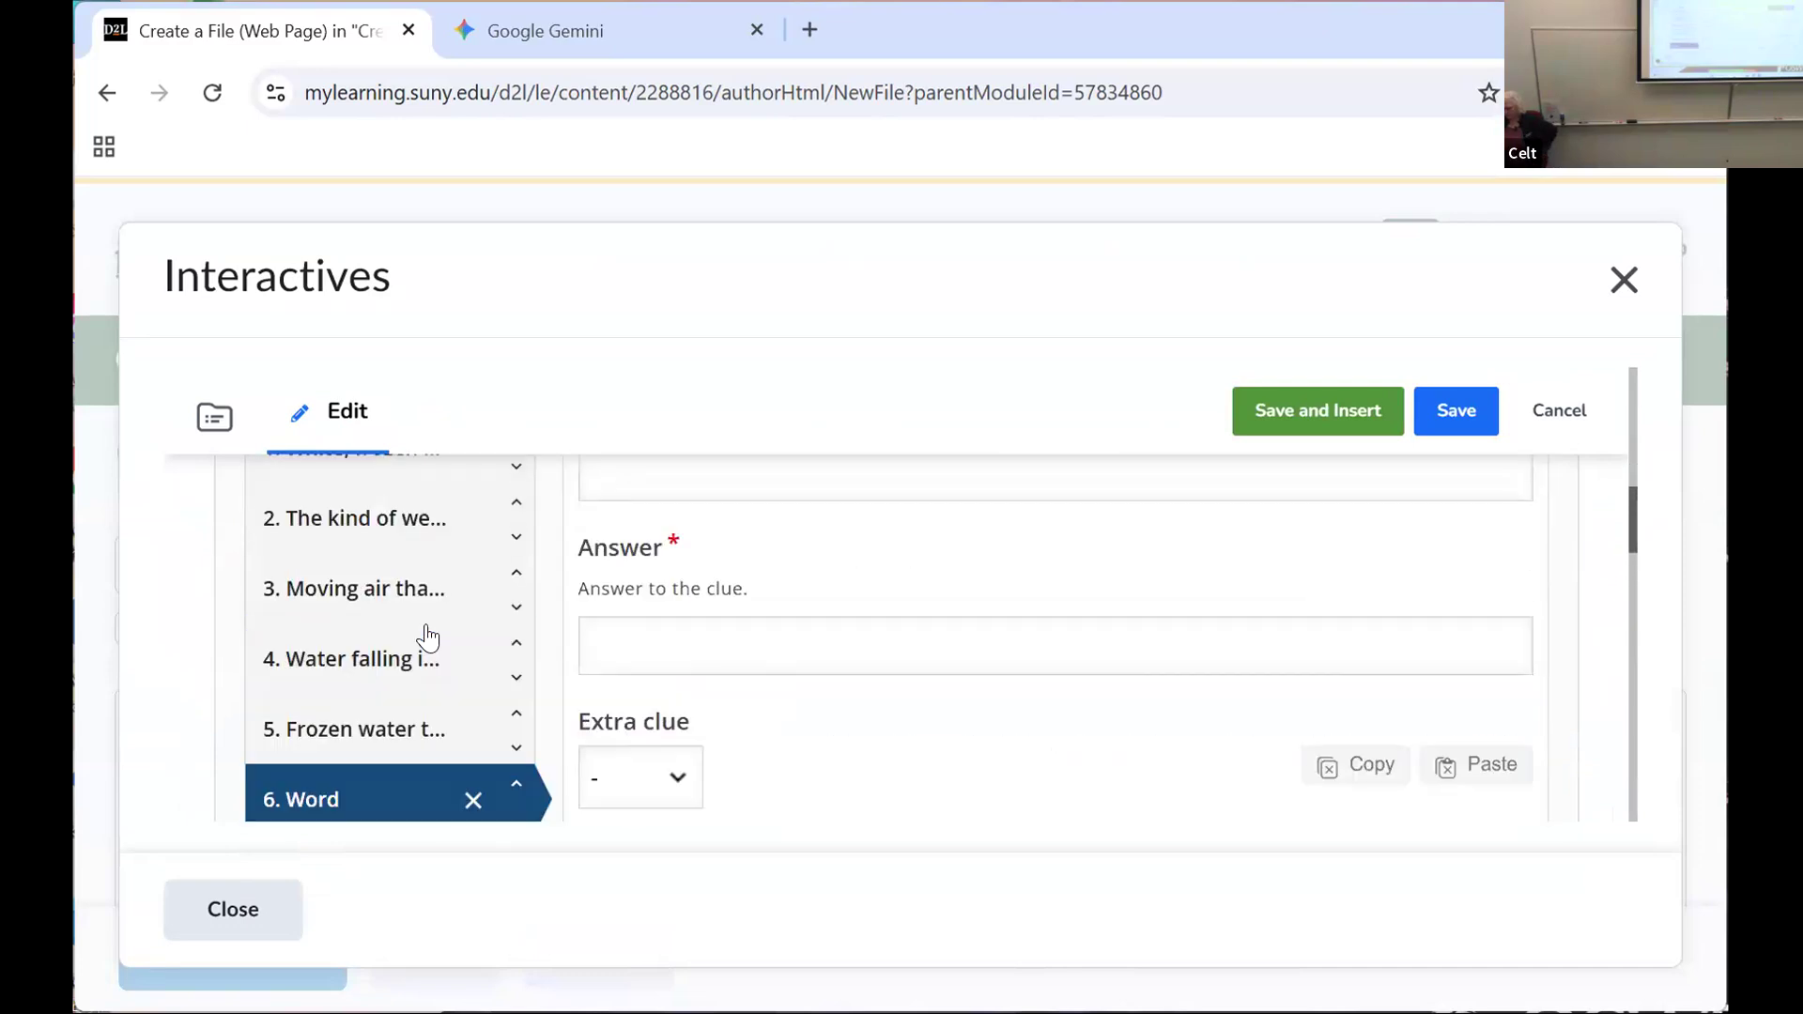
click(624, 655)
text(stormy weather)
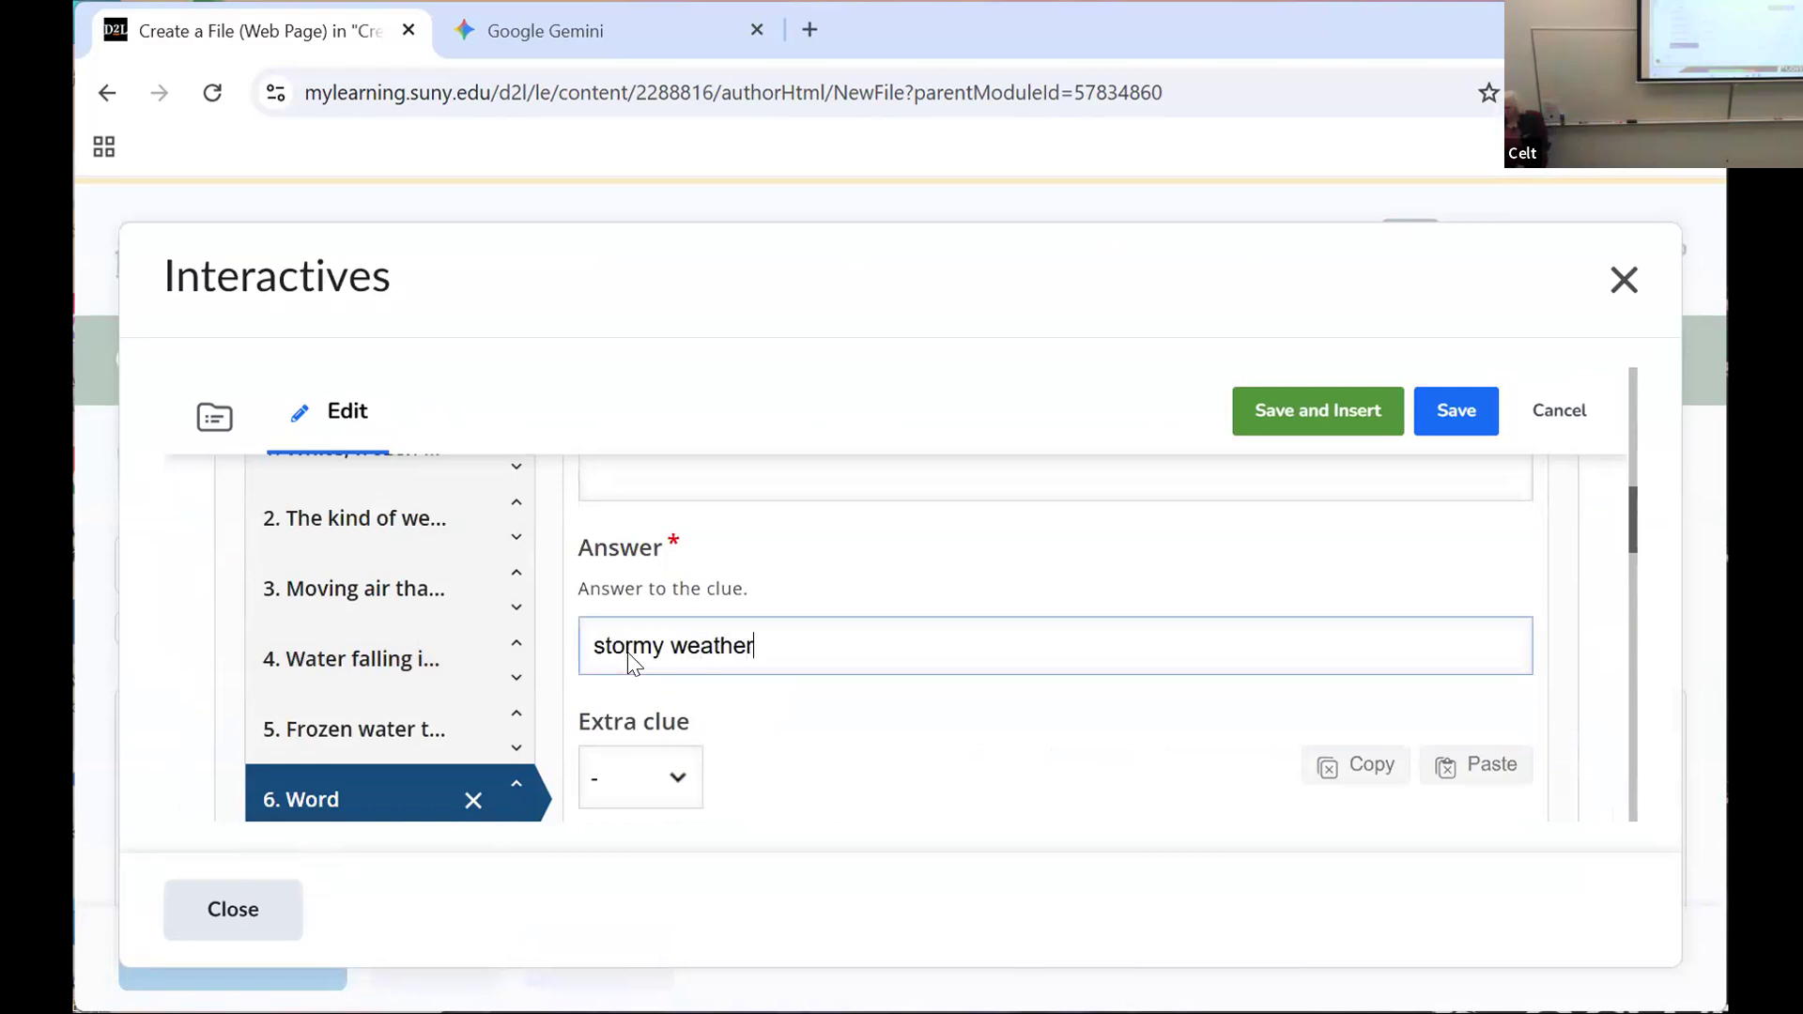
click(643, 474)
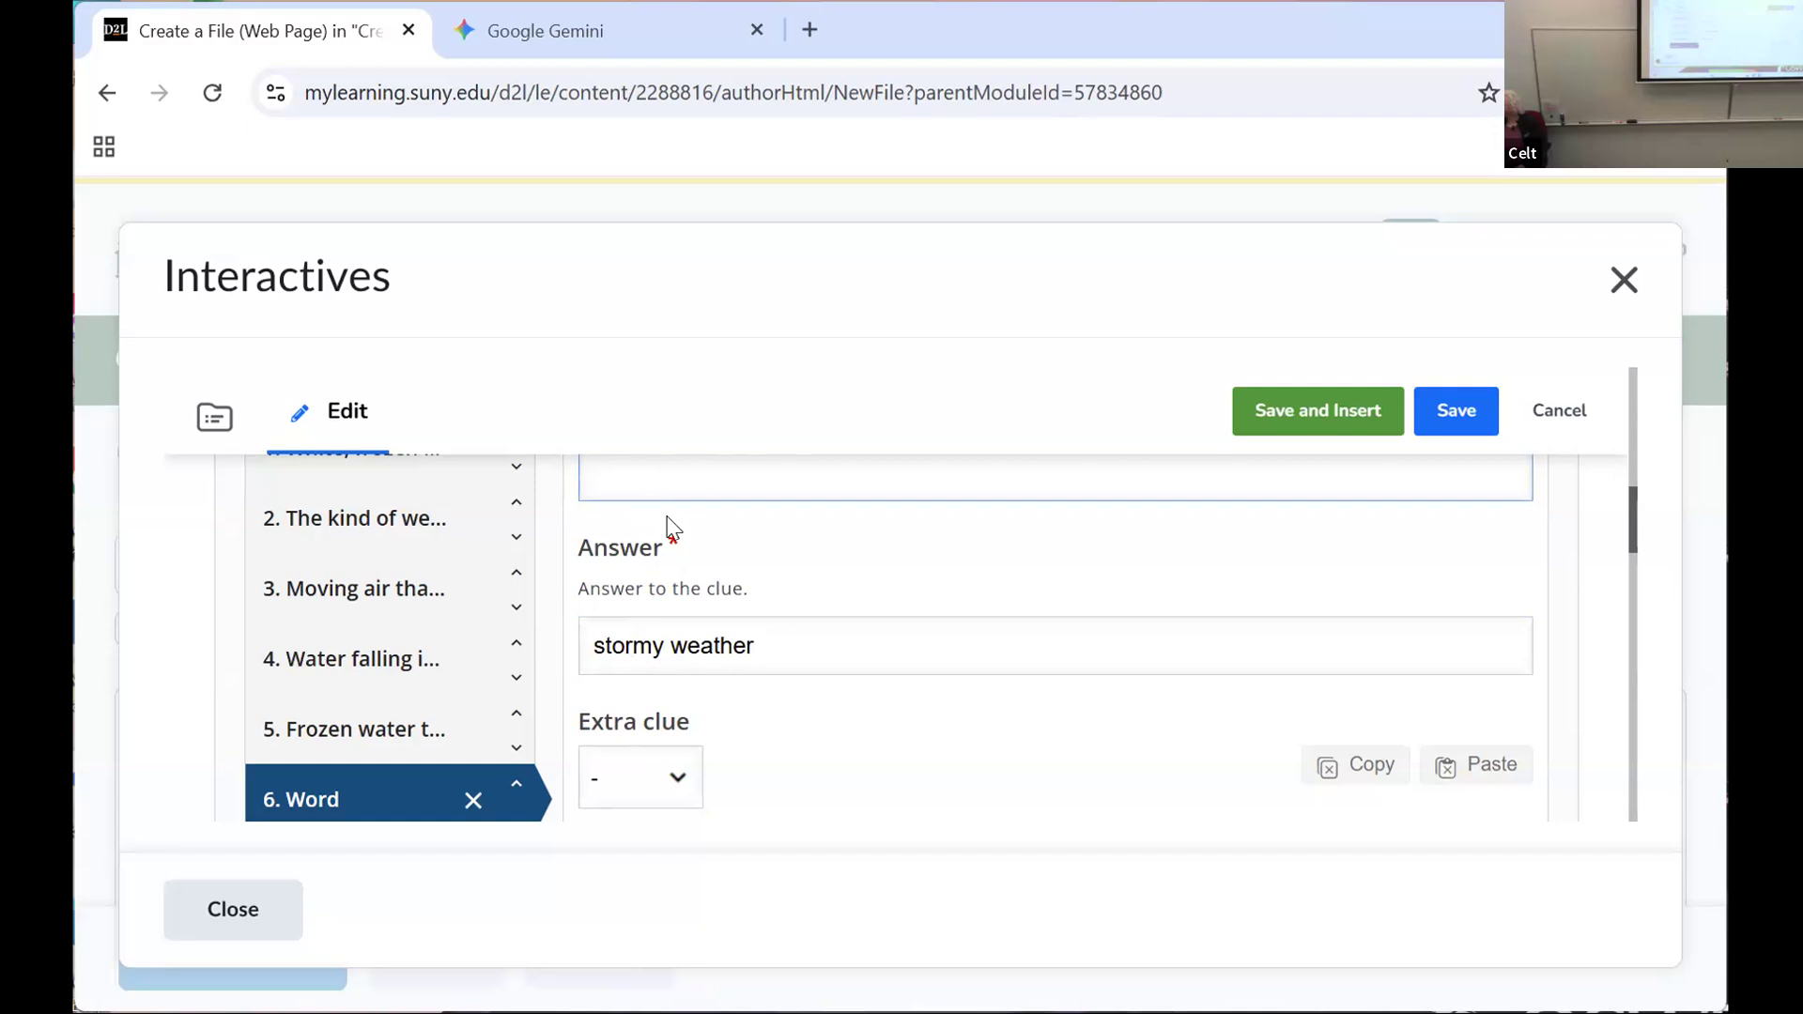
text(Oswego weather)
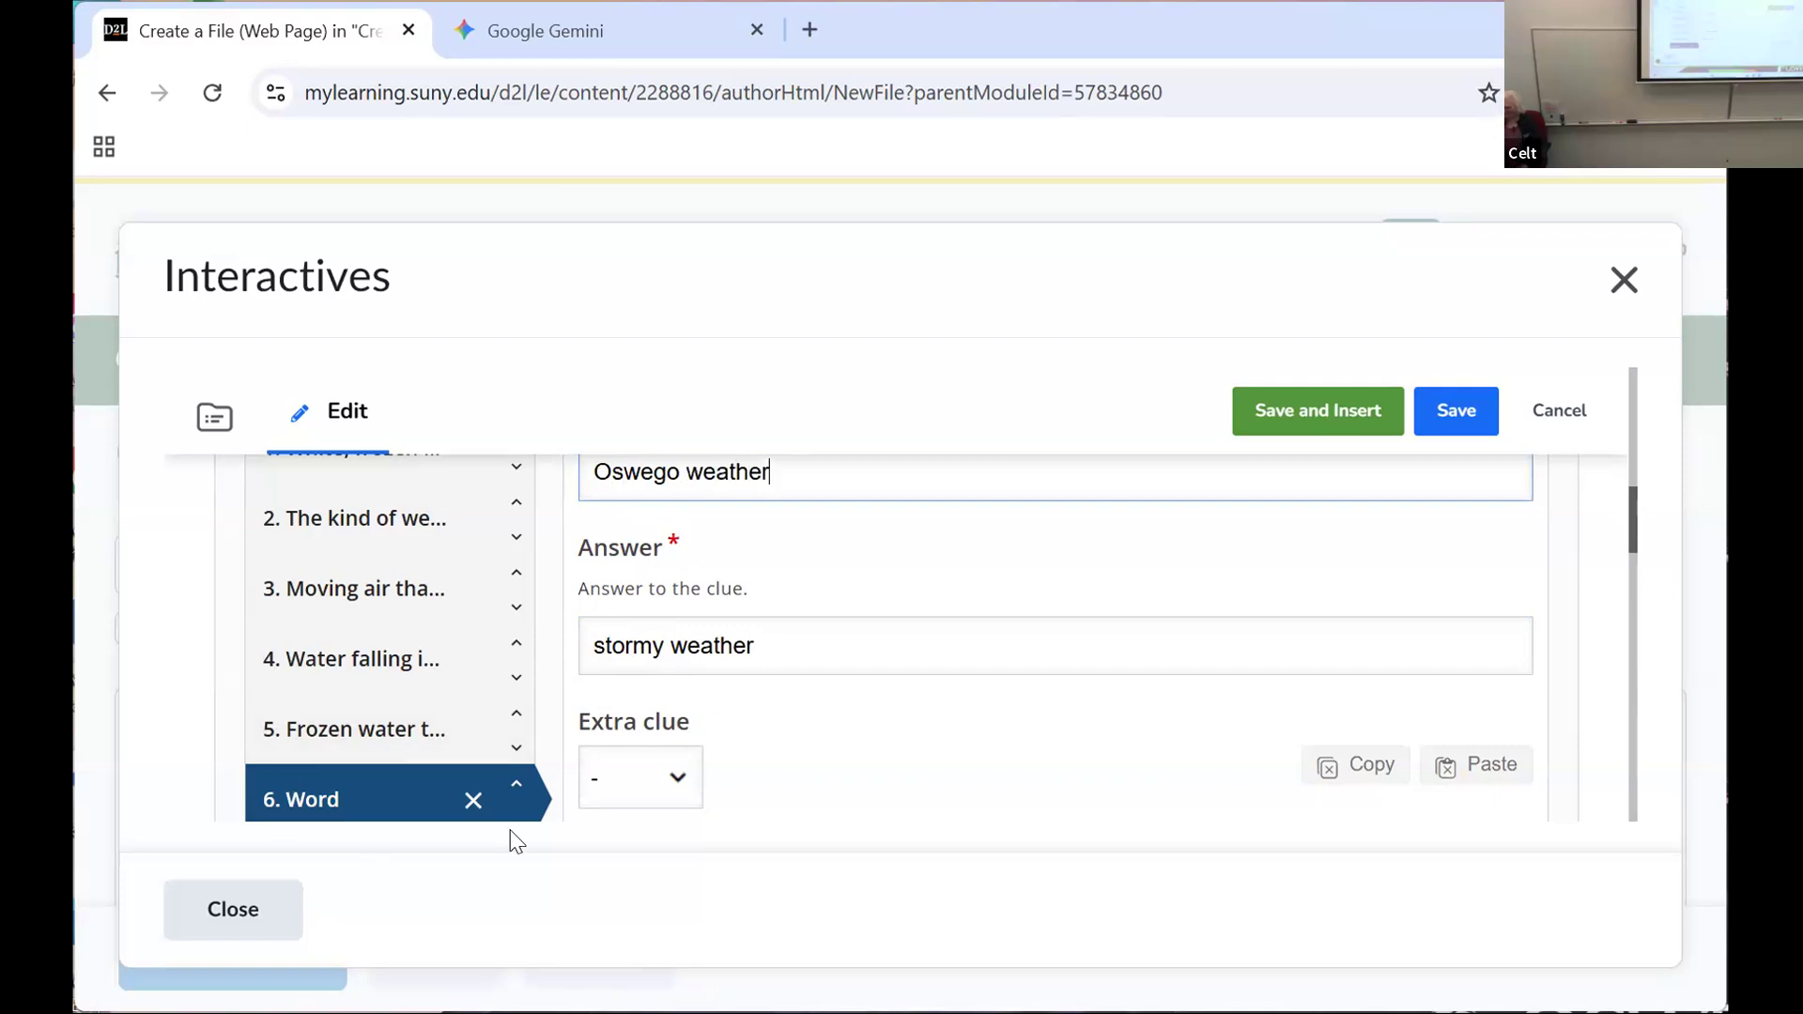
Step: Save the edited Weather Crossword, check its preview, and insert it into the web page
click(1324, 411)
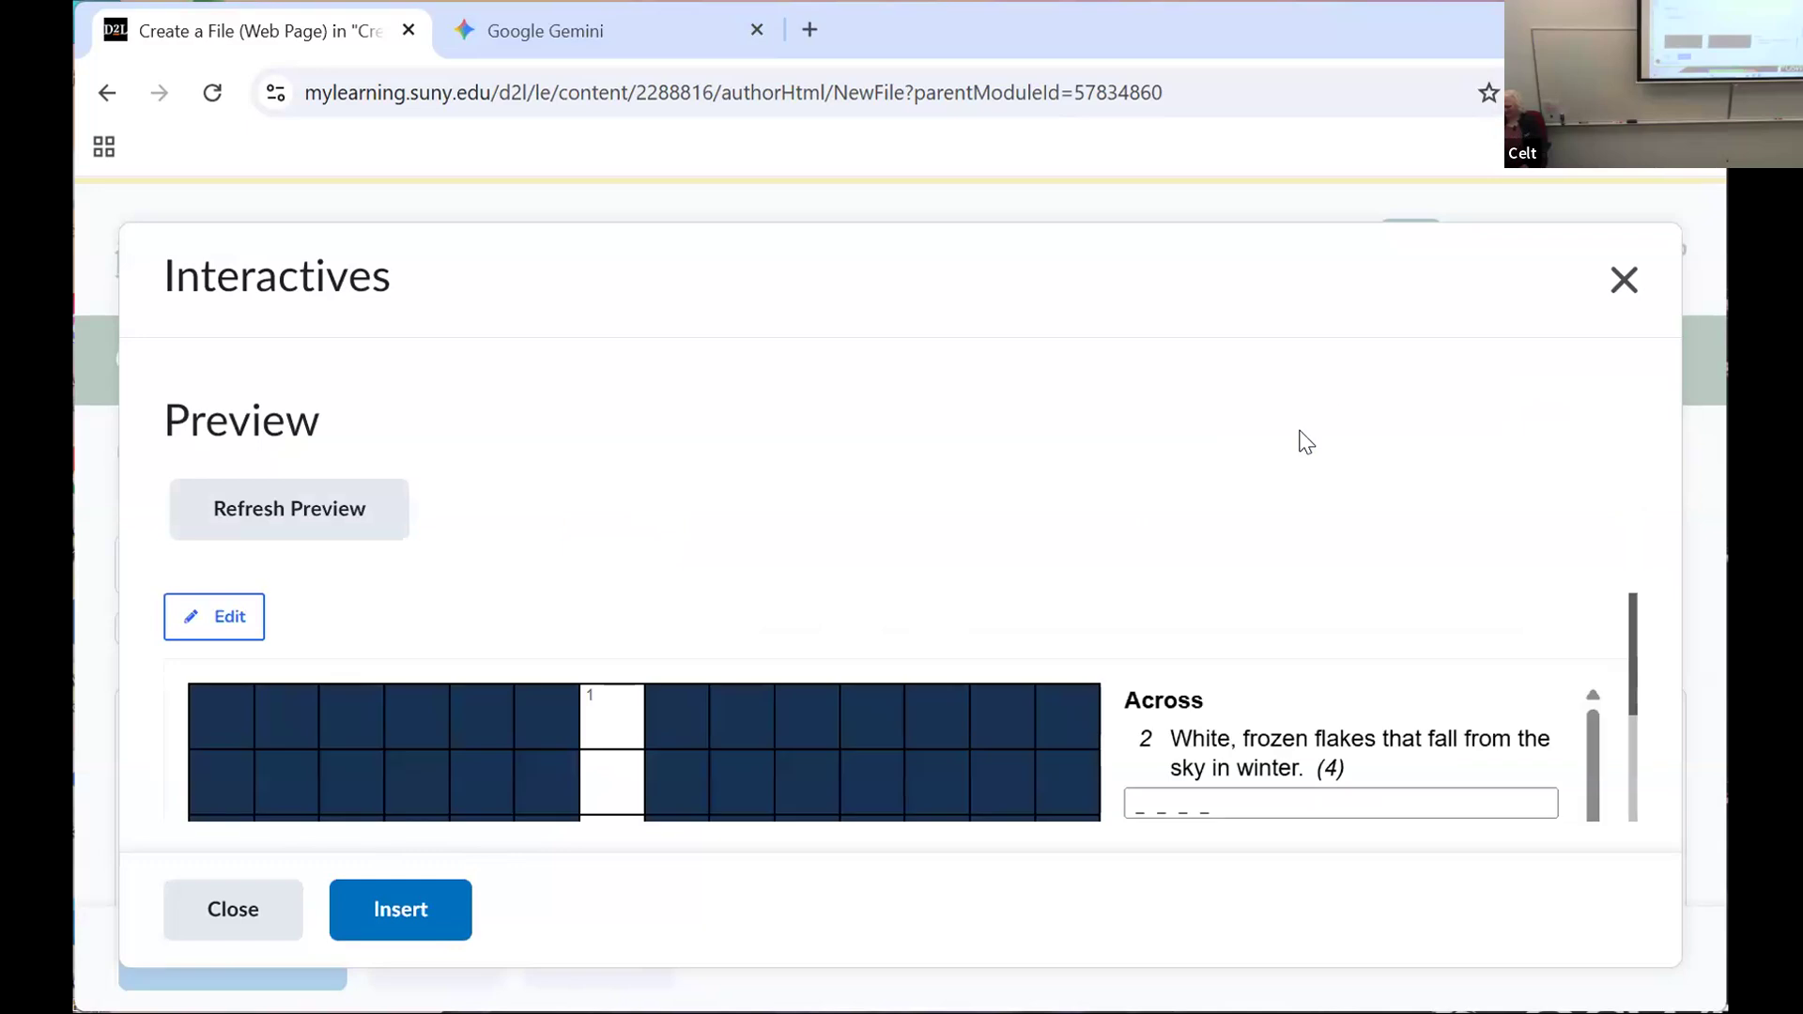
drag(1636, 672, 1640, 898)
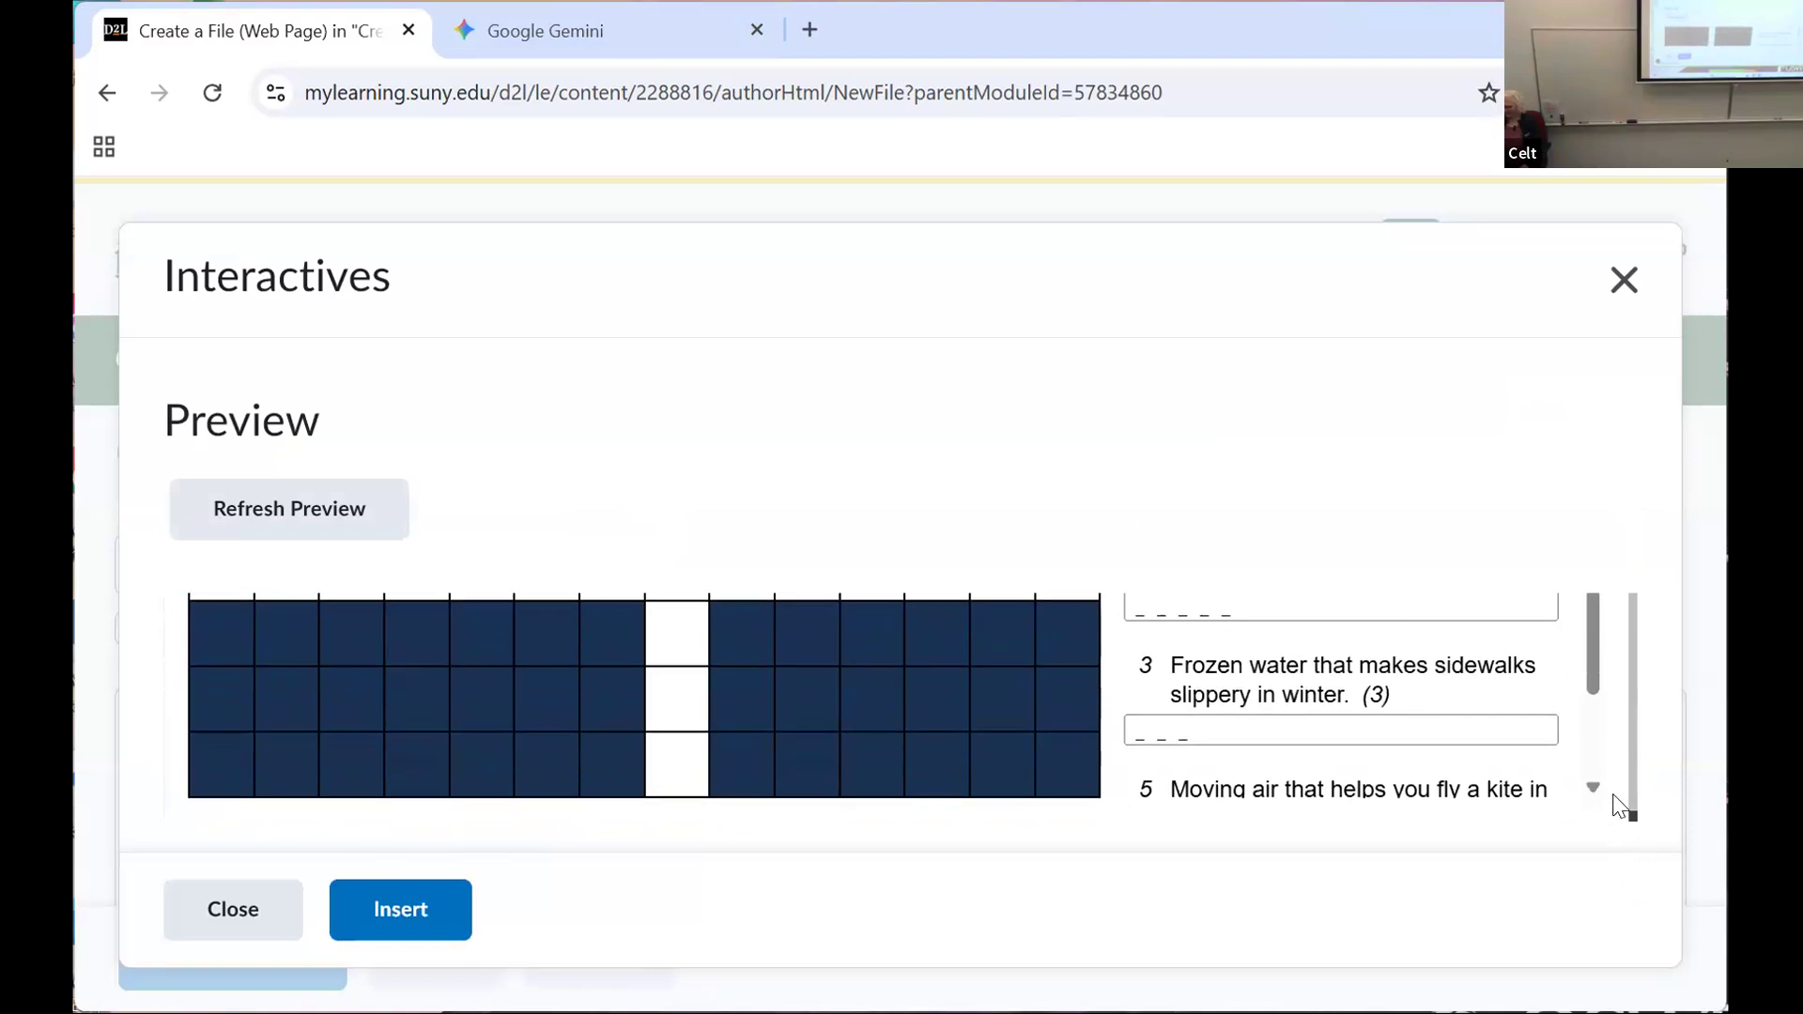
scroll(1618, 800, up, 2)
scroll(1617, 800, down, 3)
scroll(1598, 708, down, 1)
scroll(1594, 706, up, 1)
scroll(1625, 699, up, 3)
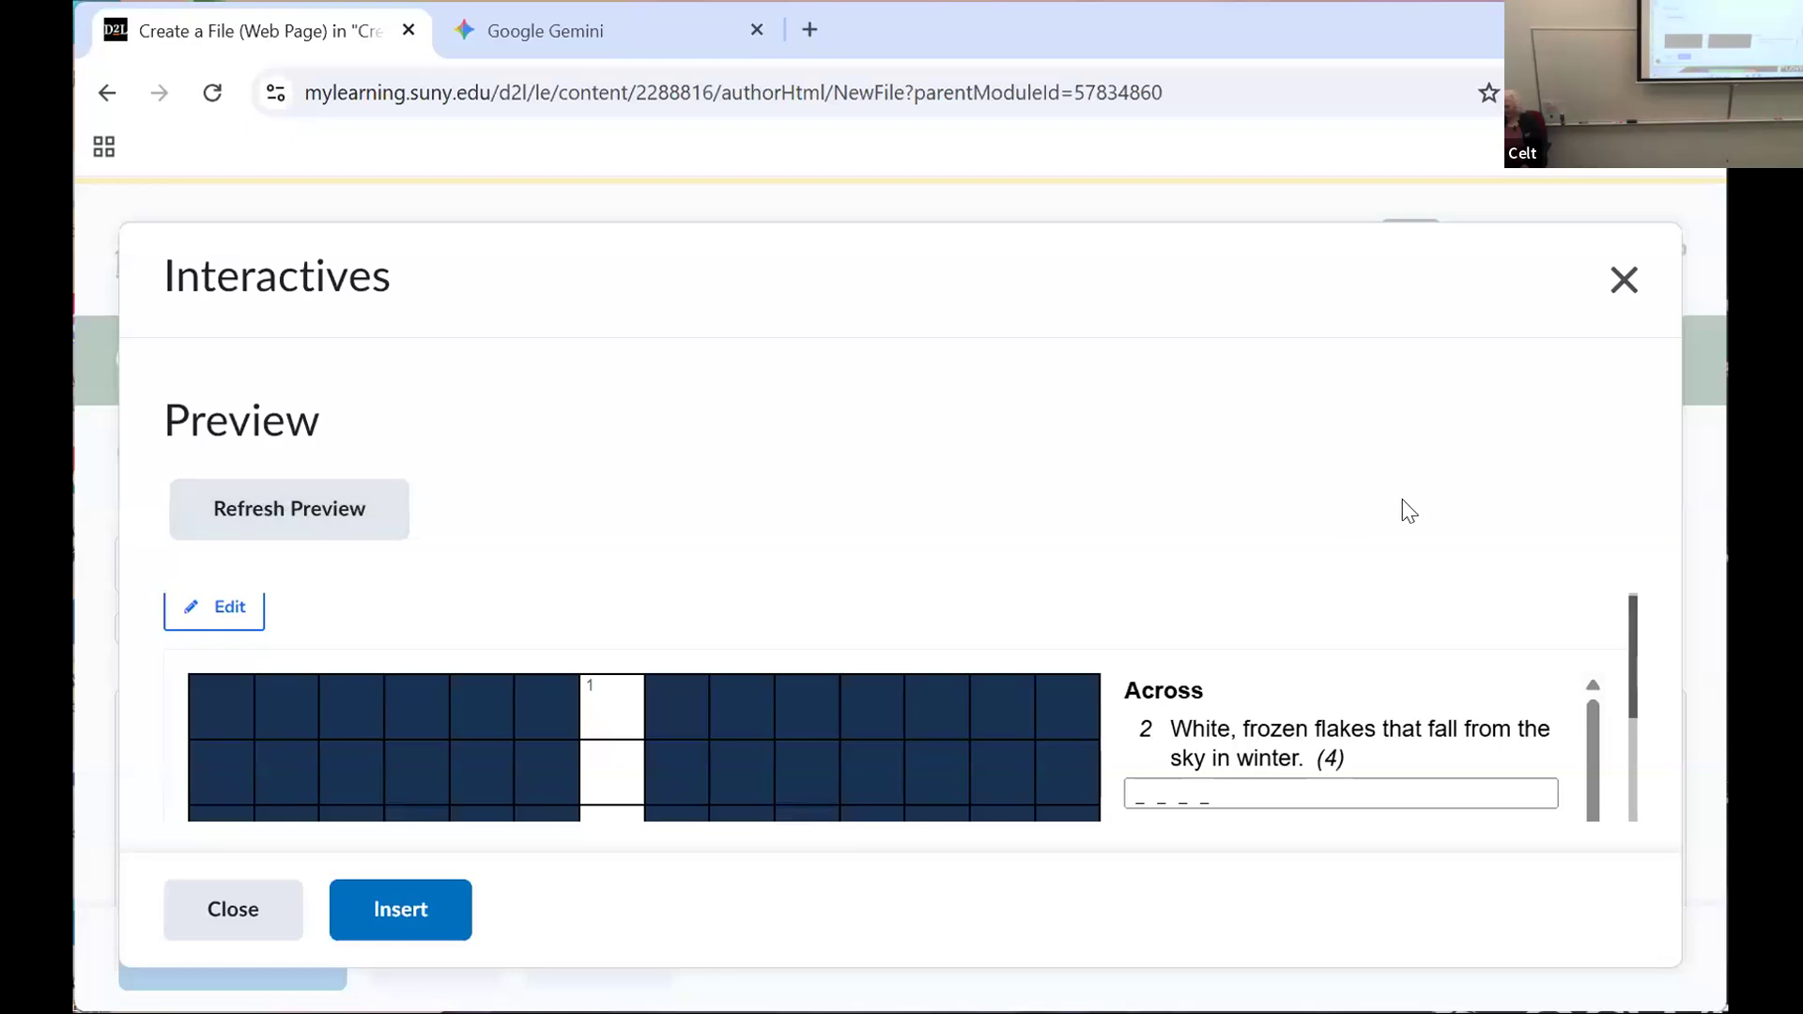
click(409, 909)
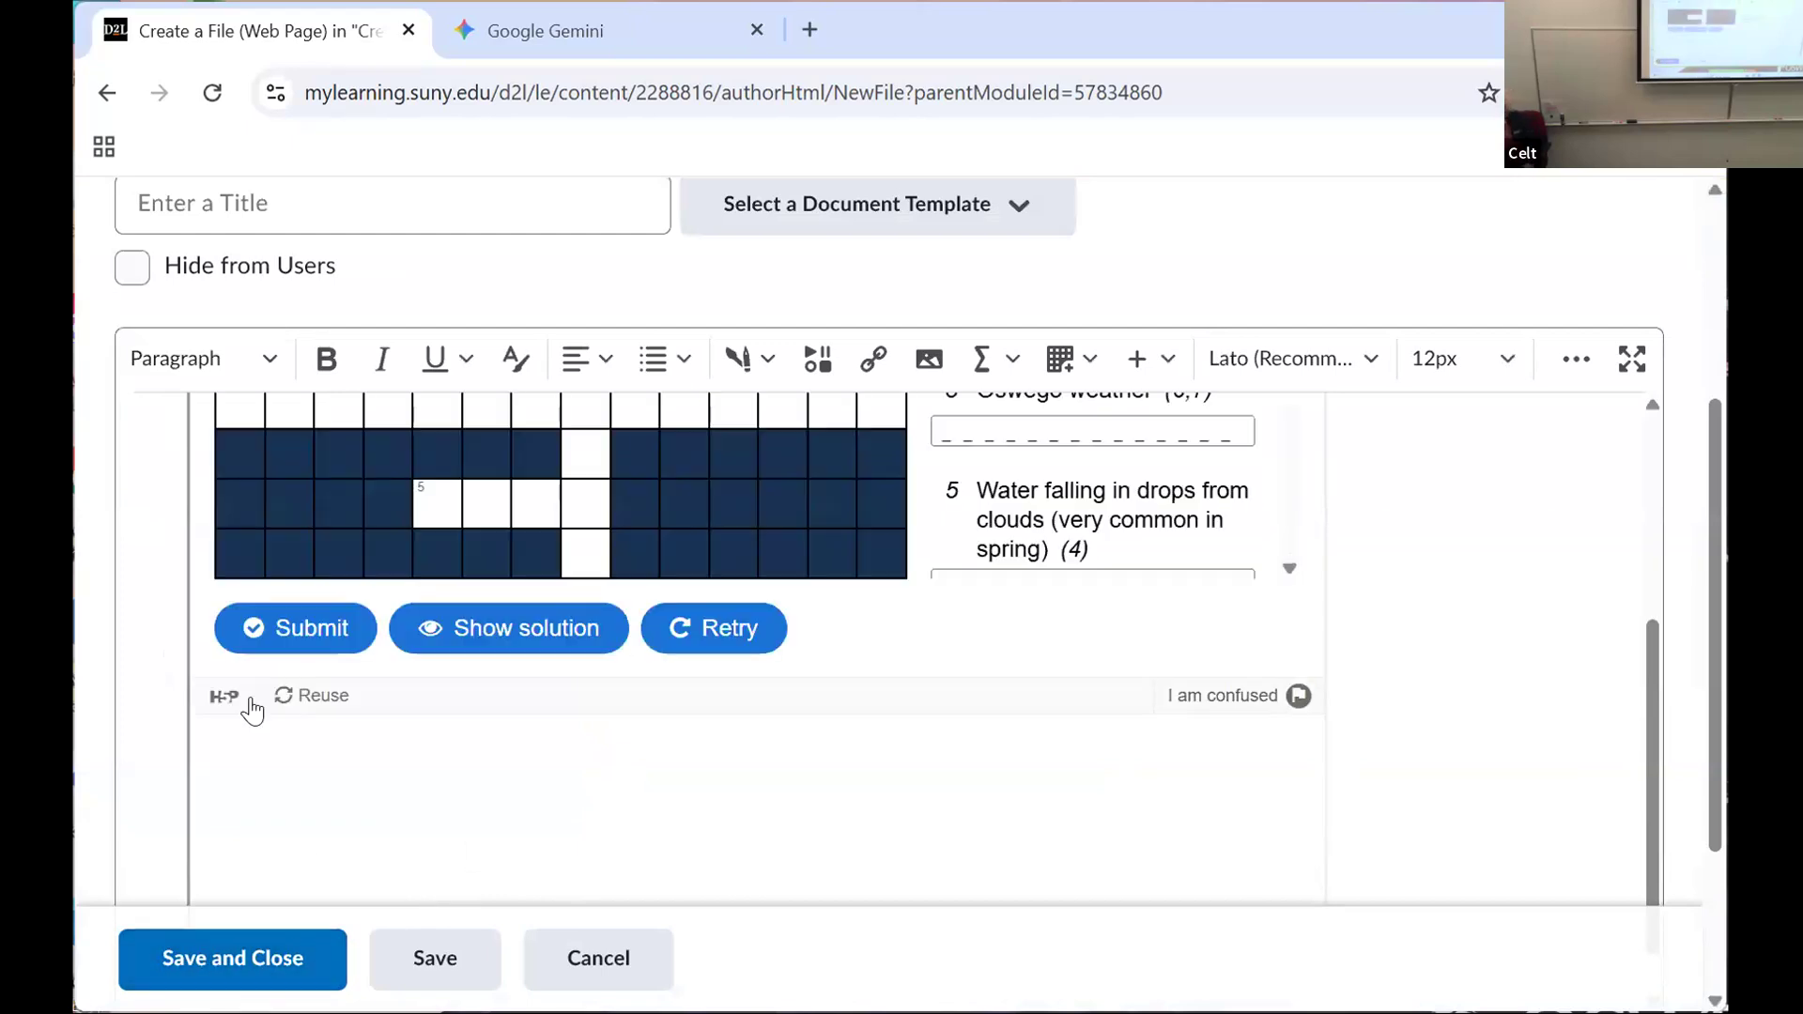
Step: Title the web page "Revised weather" and save and close it
click(241, 958)
click(286, 779)
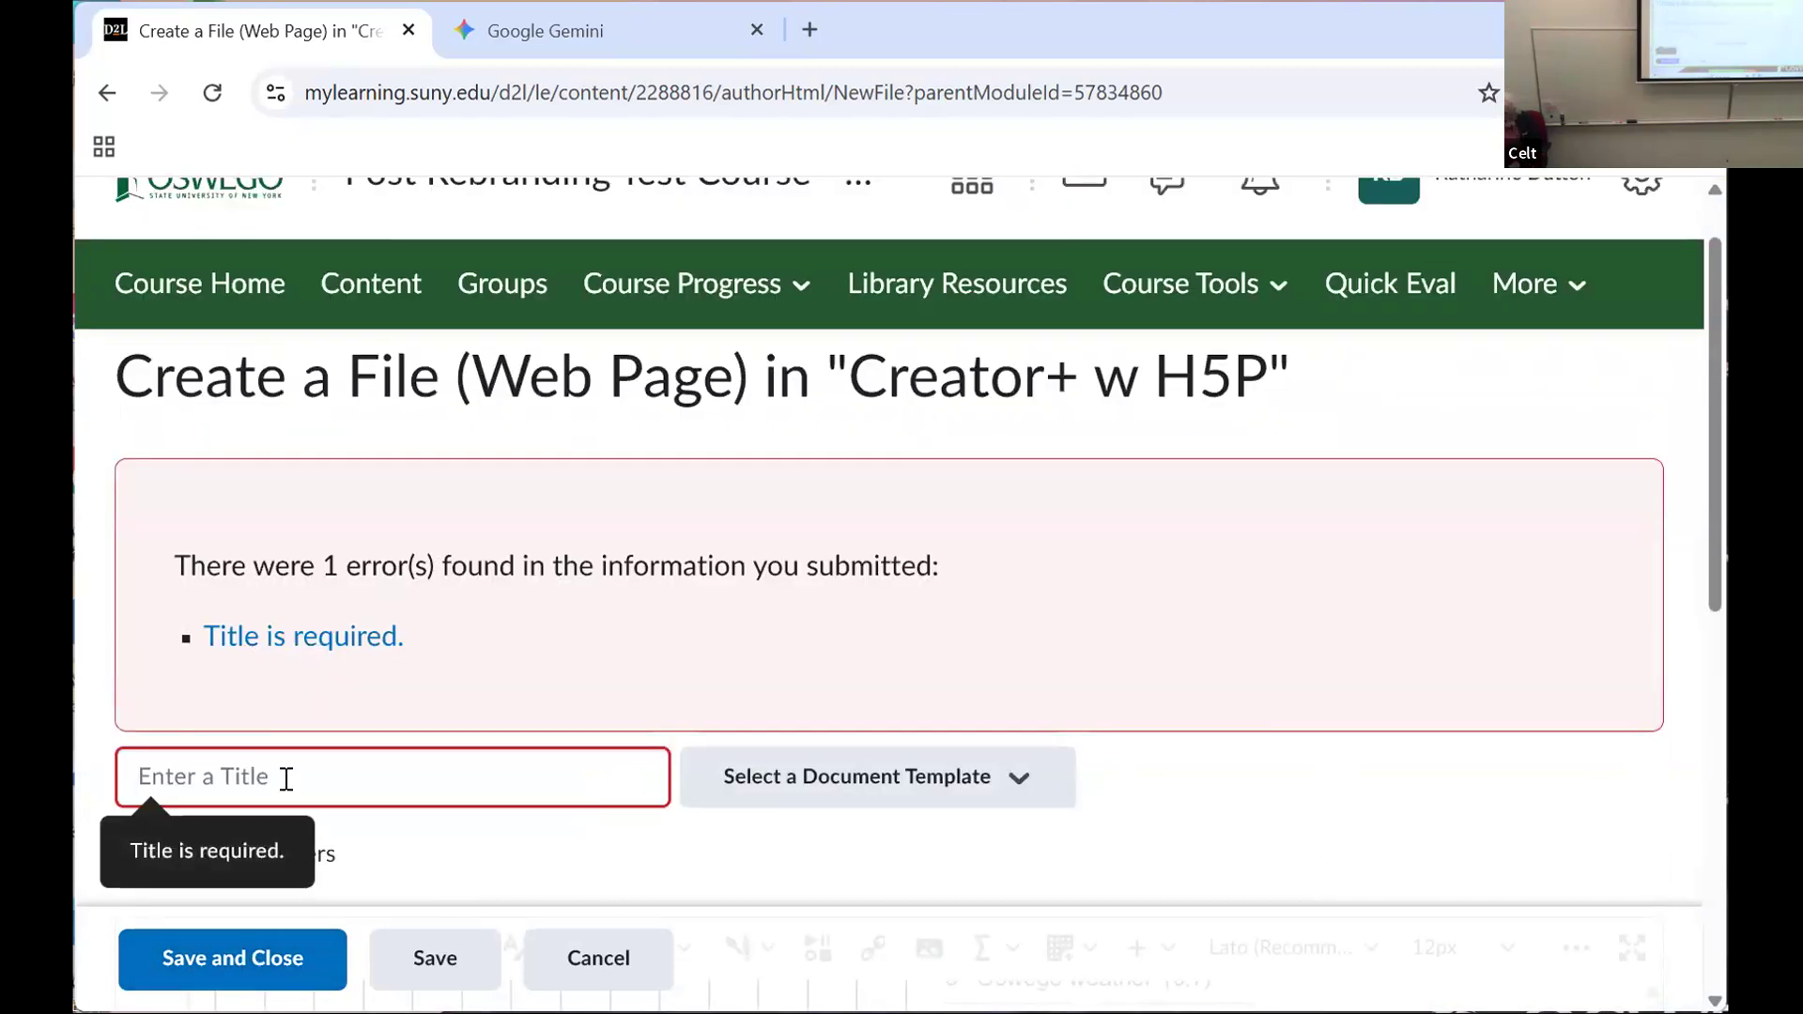
text(Wa)
key(BackSpace)
text(Revise)
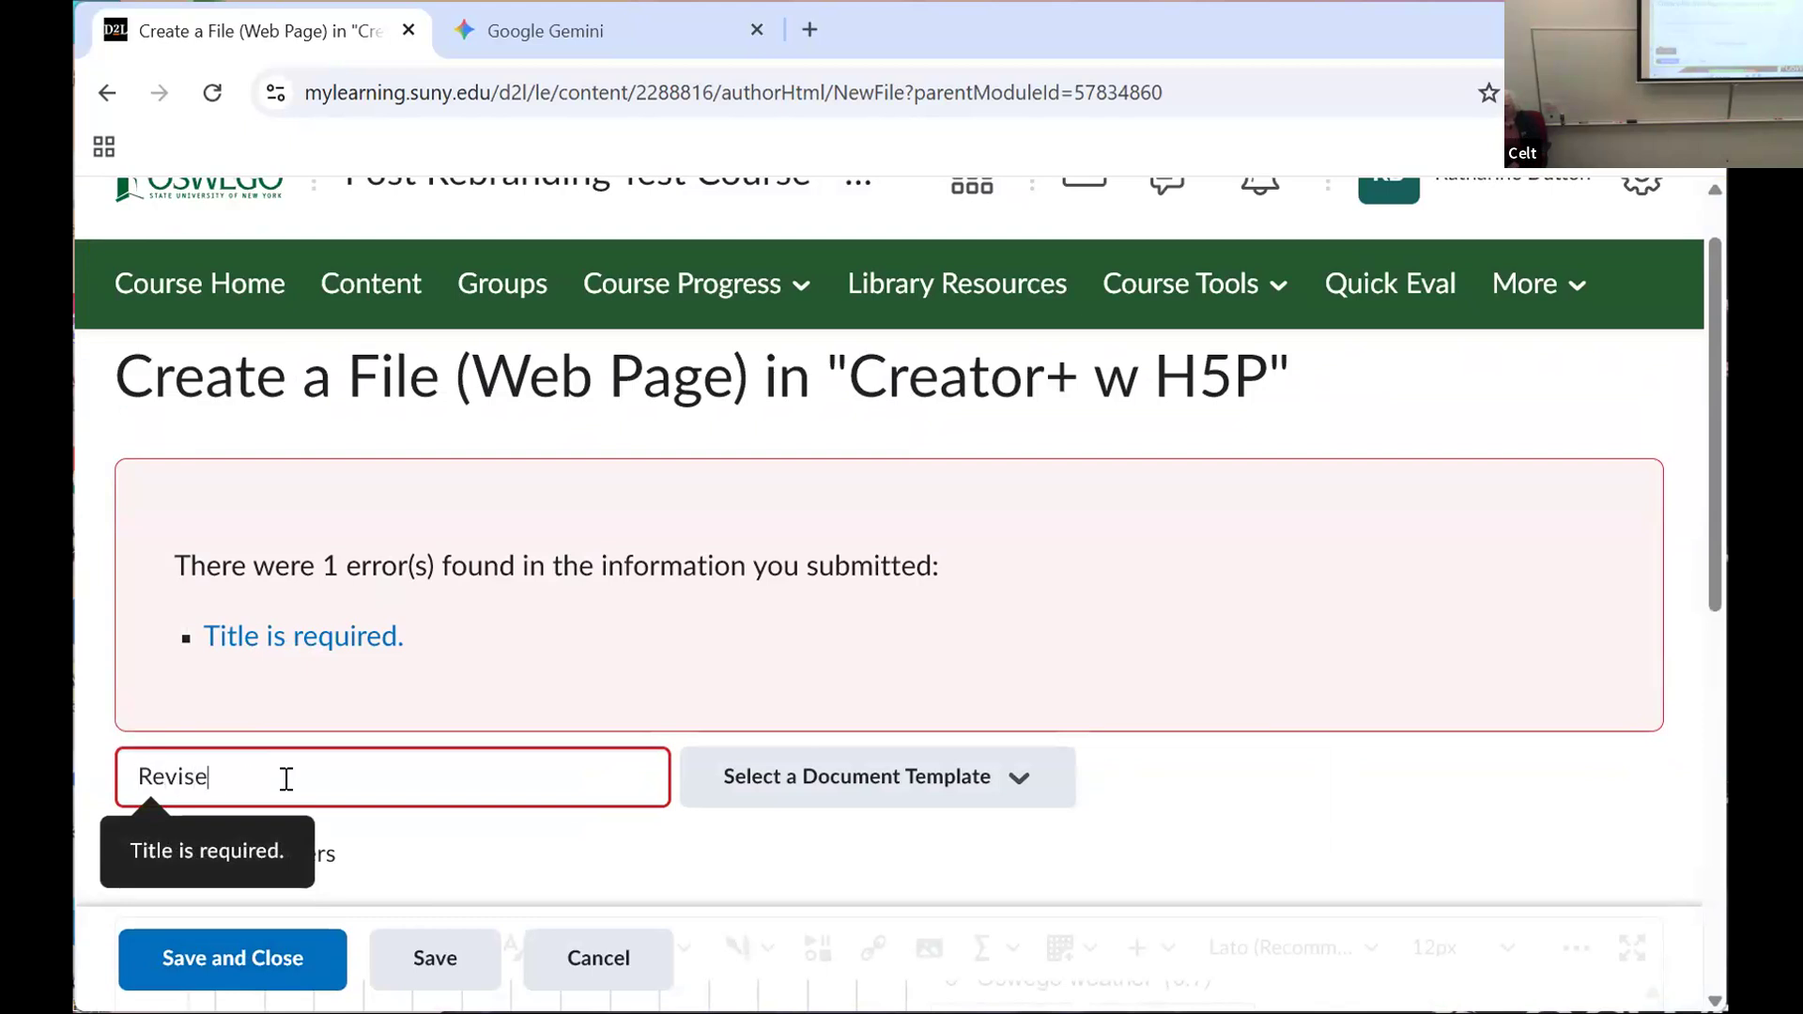
text(d weather)
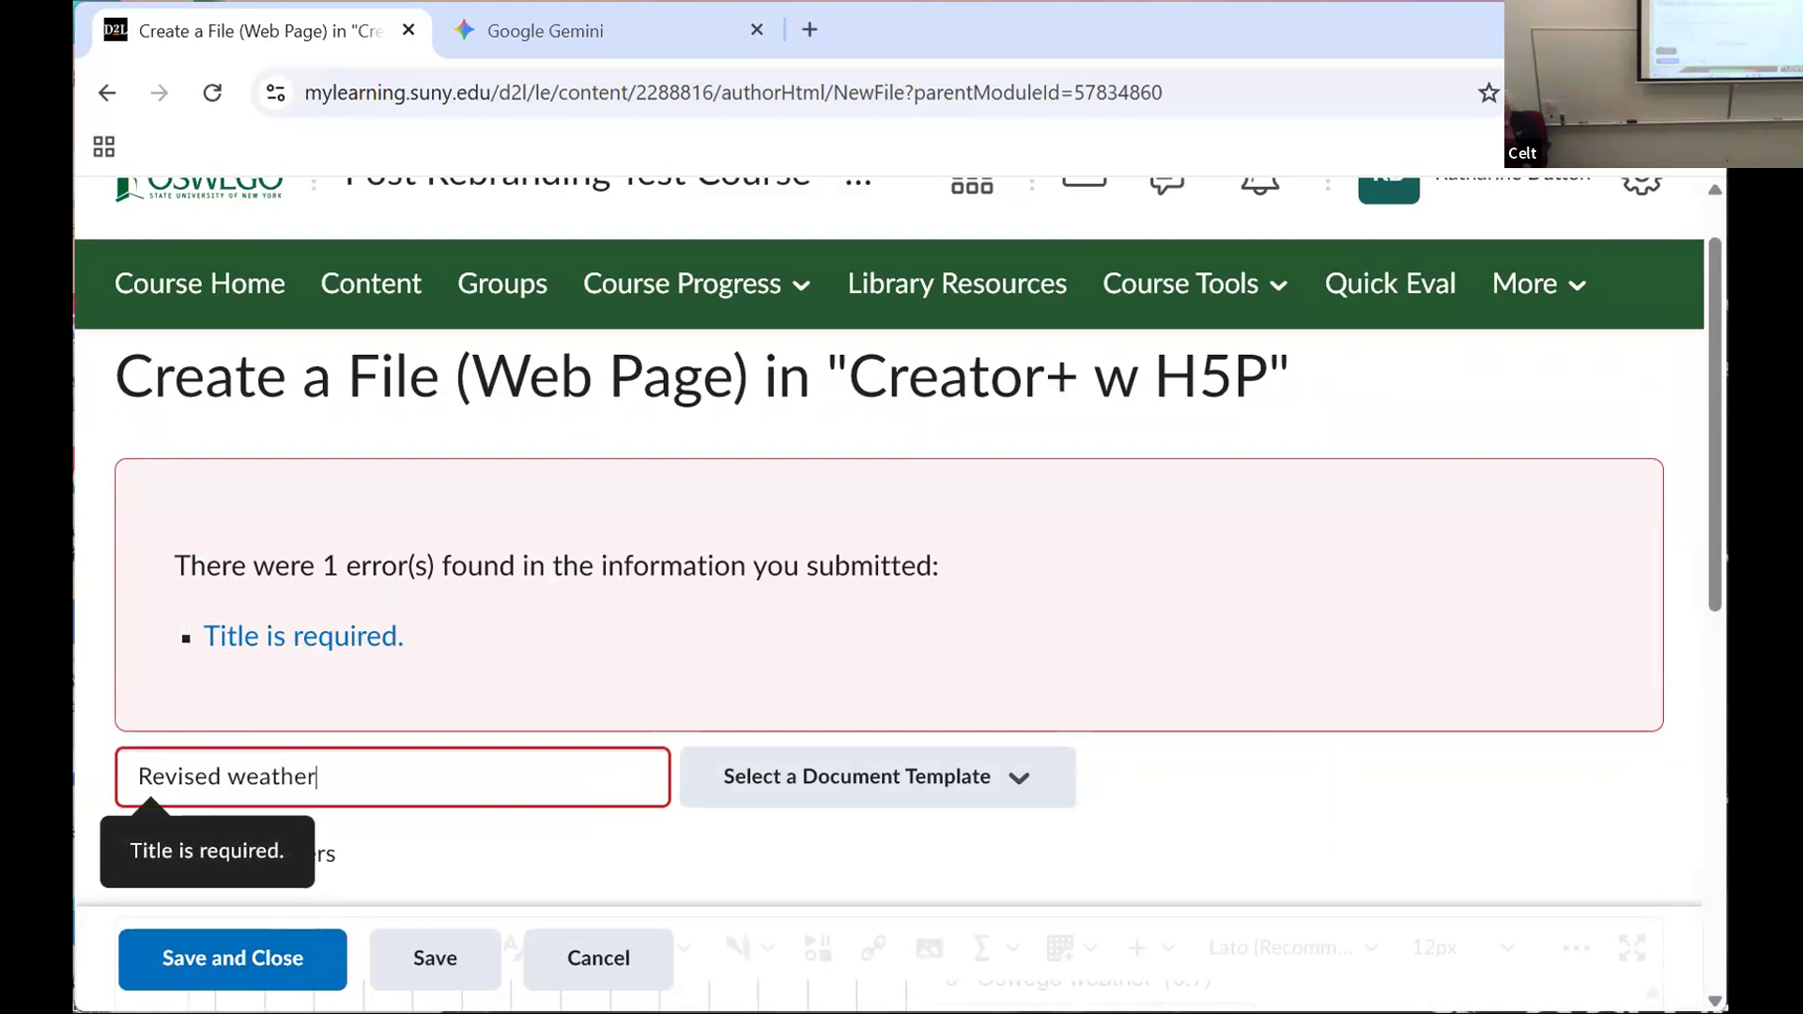
click(205, 967)
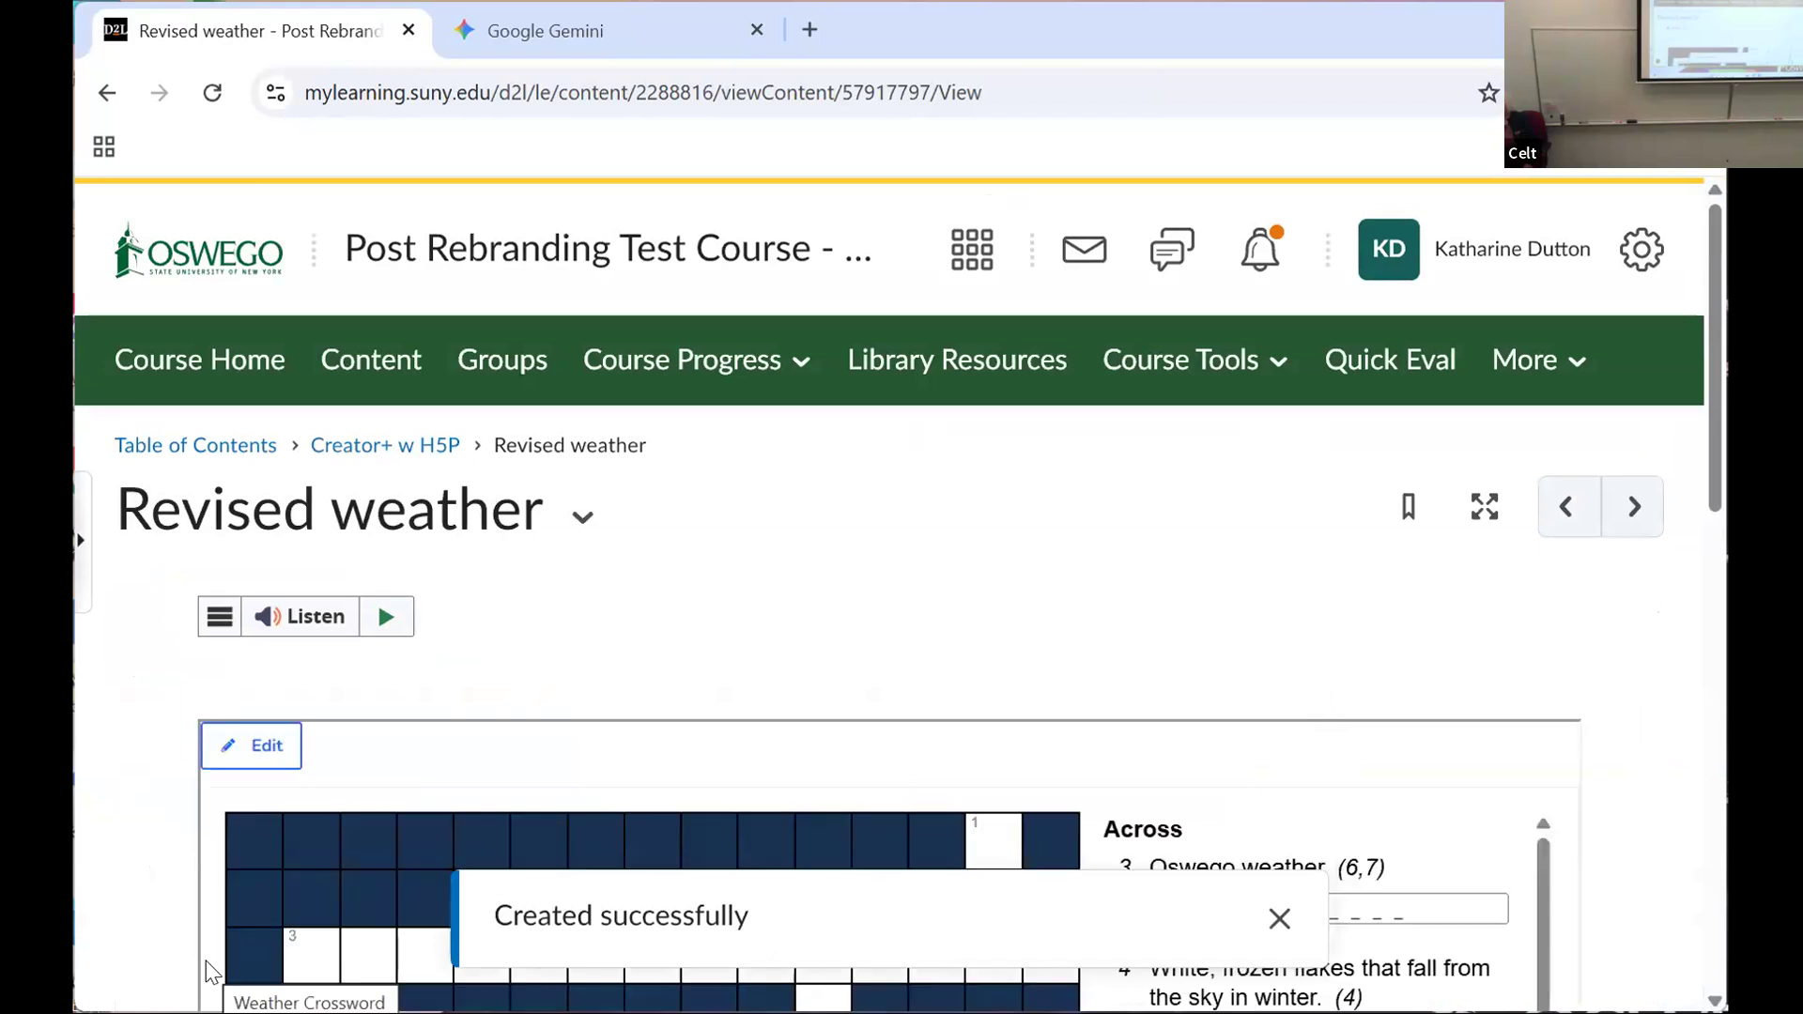
Step: Start the "Oswego weather" answer in the crossword grid with the letter S, clearing the letters that follow it
scroll(209, 972, down, 3)
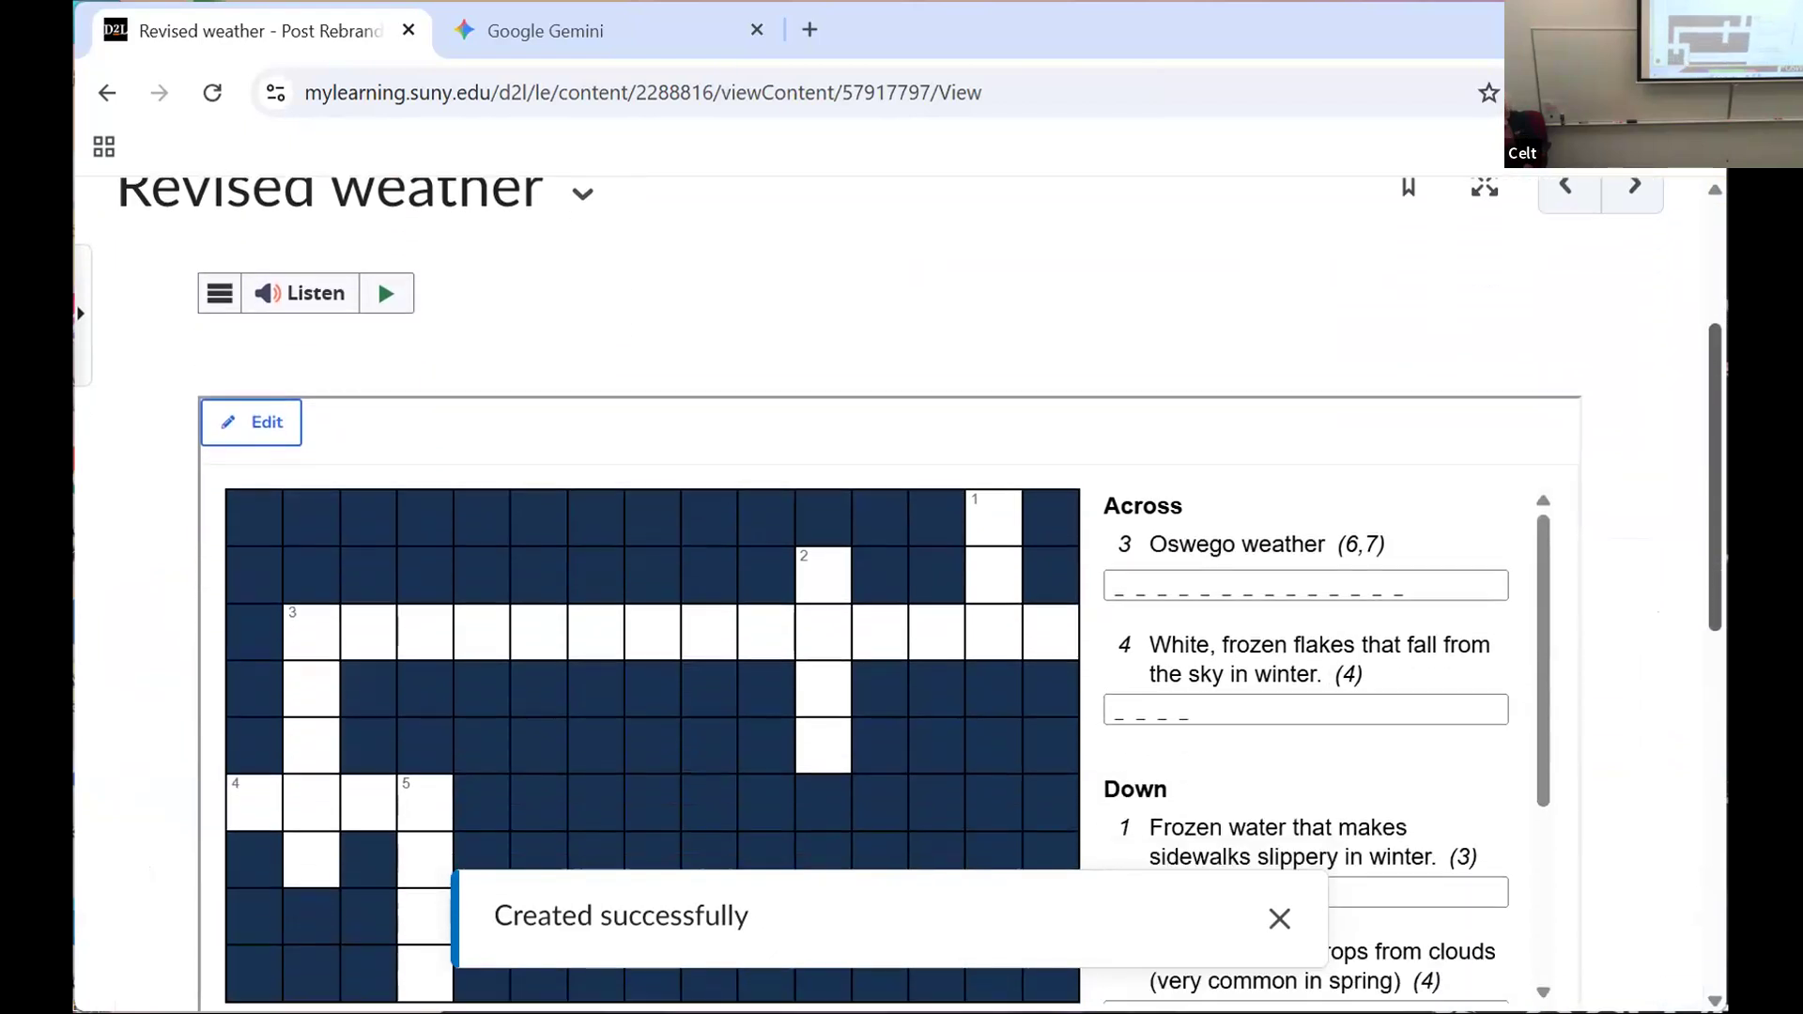
scroll(901, 592, down, 2)
scroll(902, 592, down, 1)
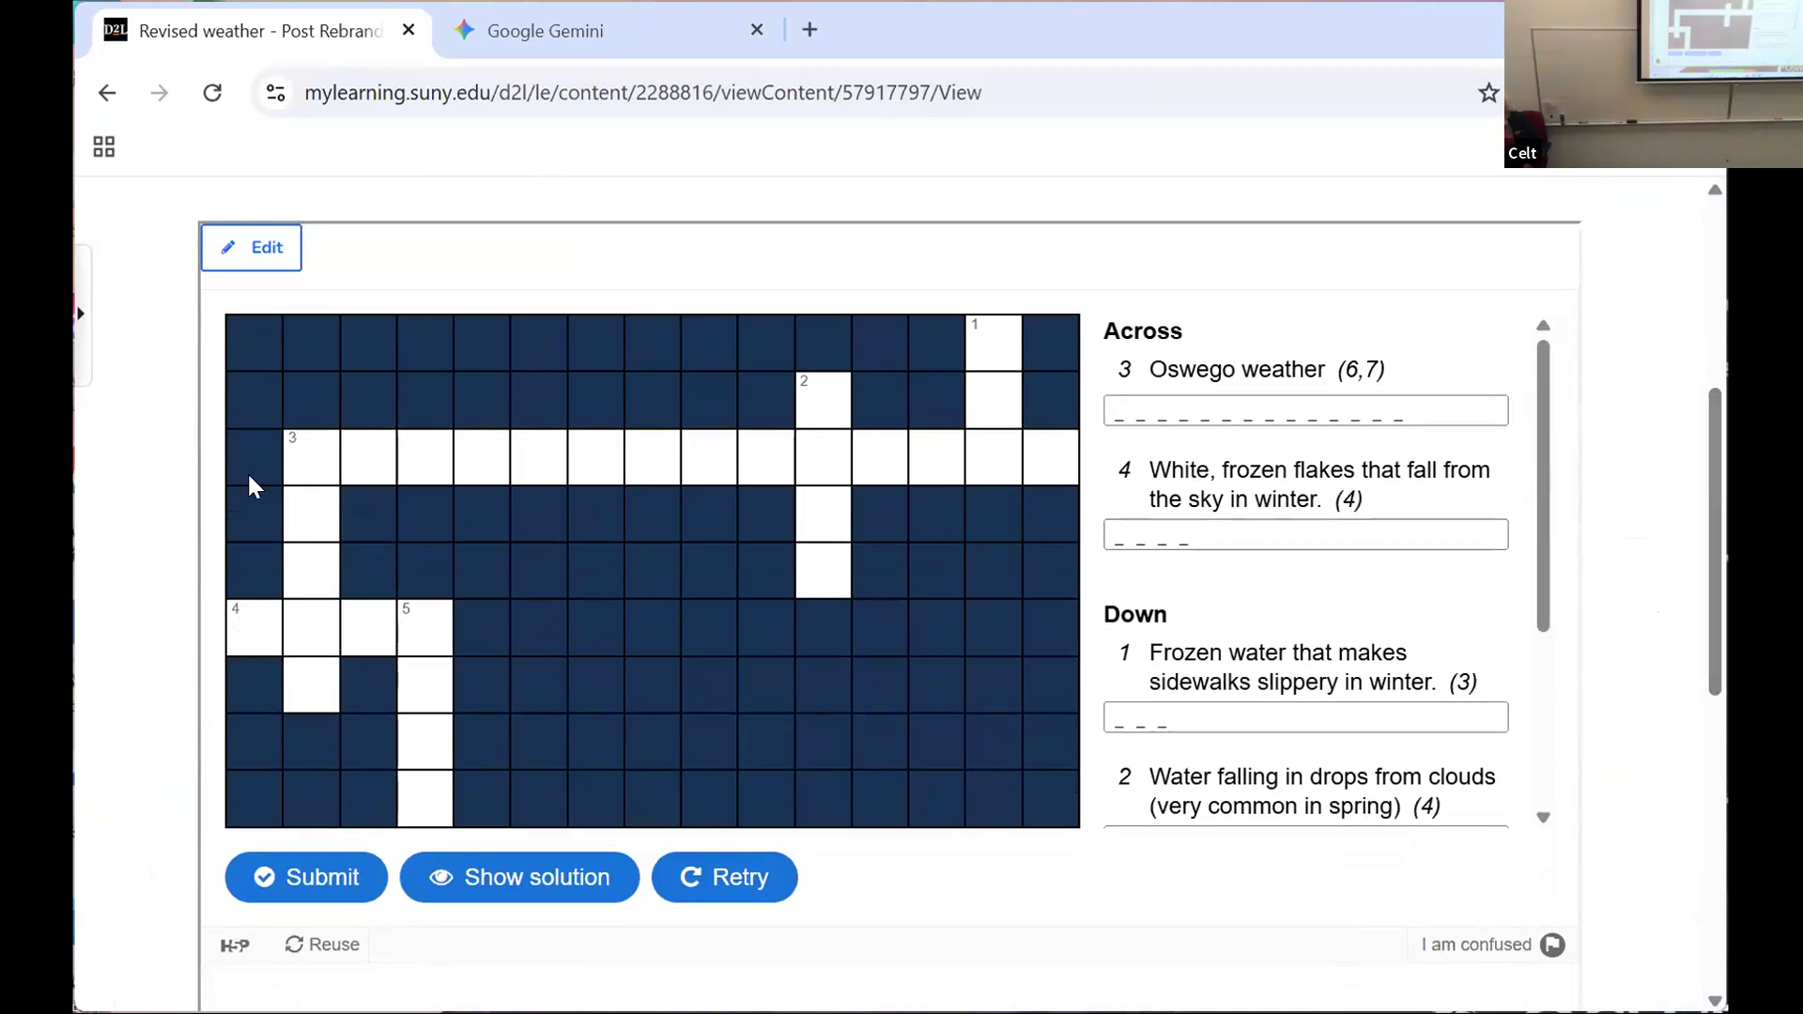
click(311, 459)
click(321, 458)
text(STOM)
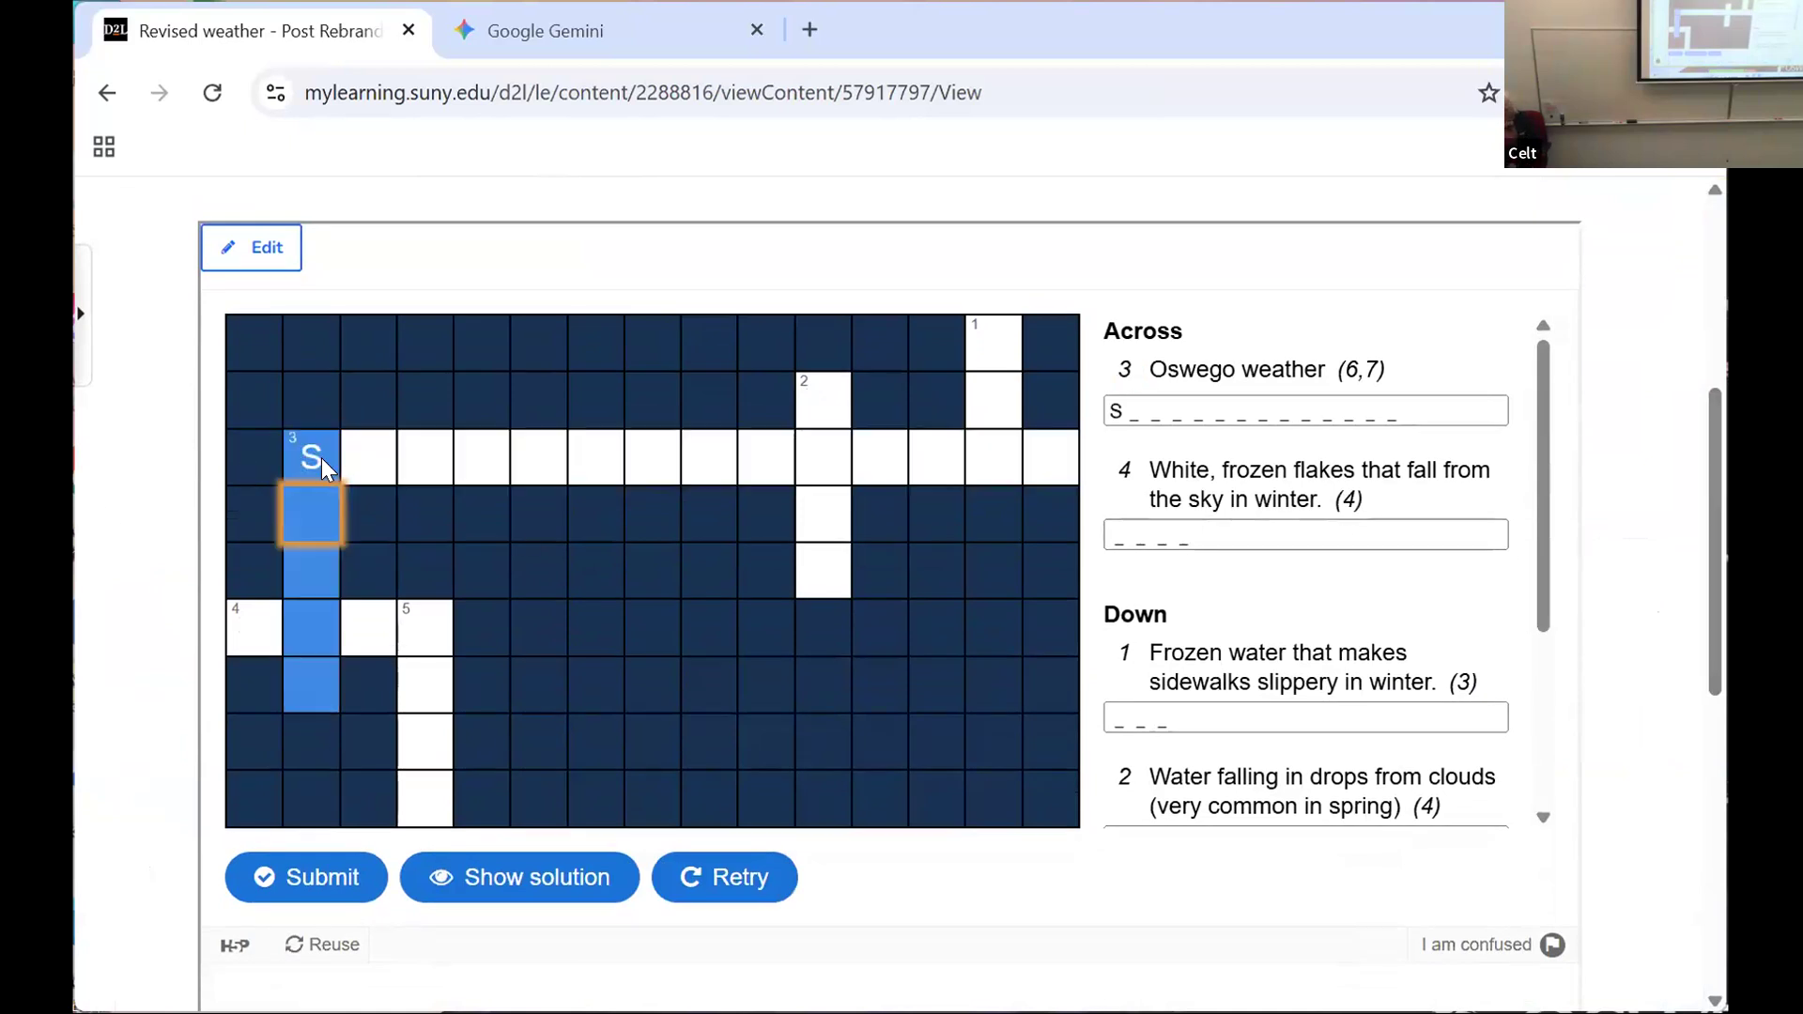
key(BackSpace)
key(BackSpace)
key(BackSpace)
key(BackSpace)
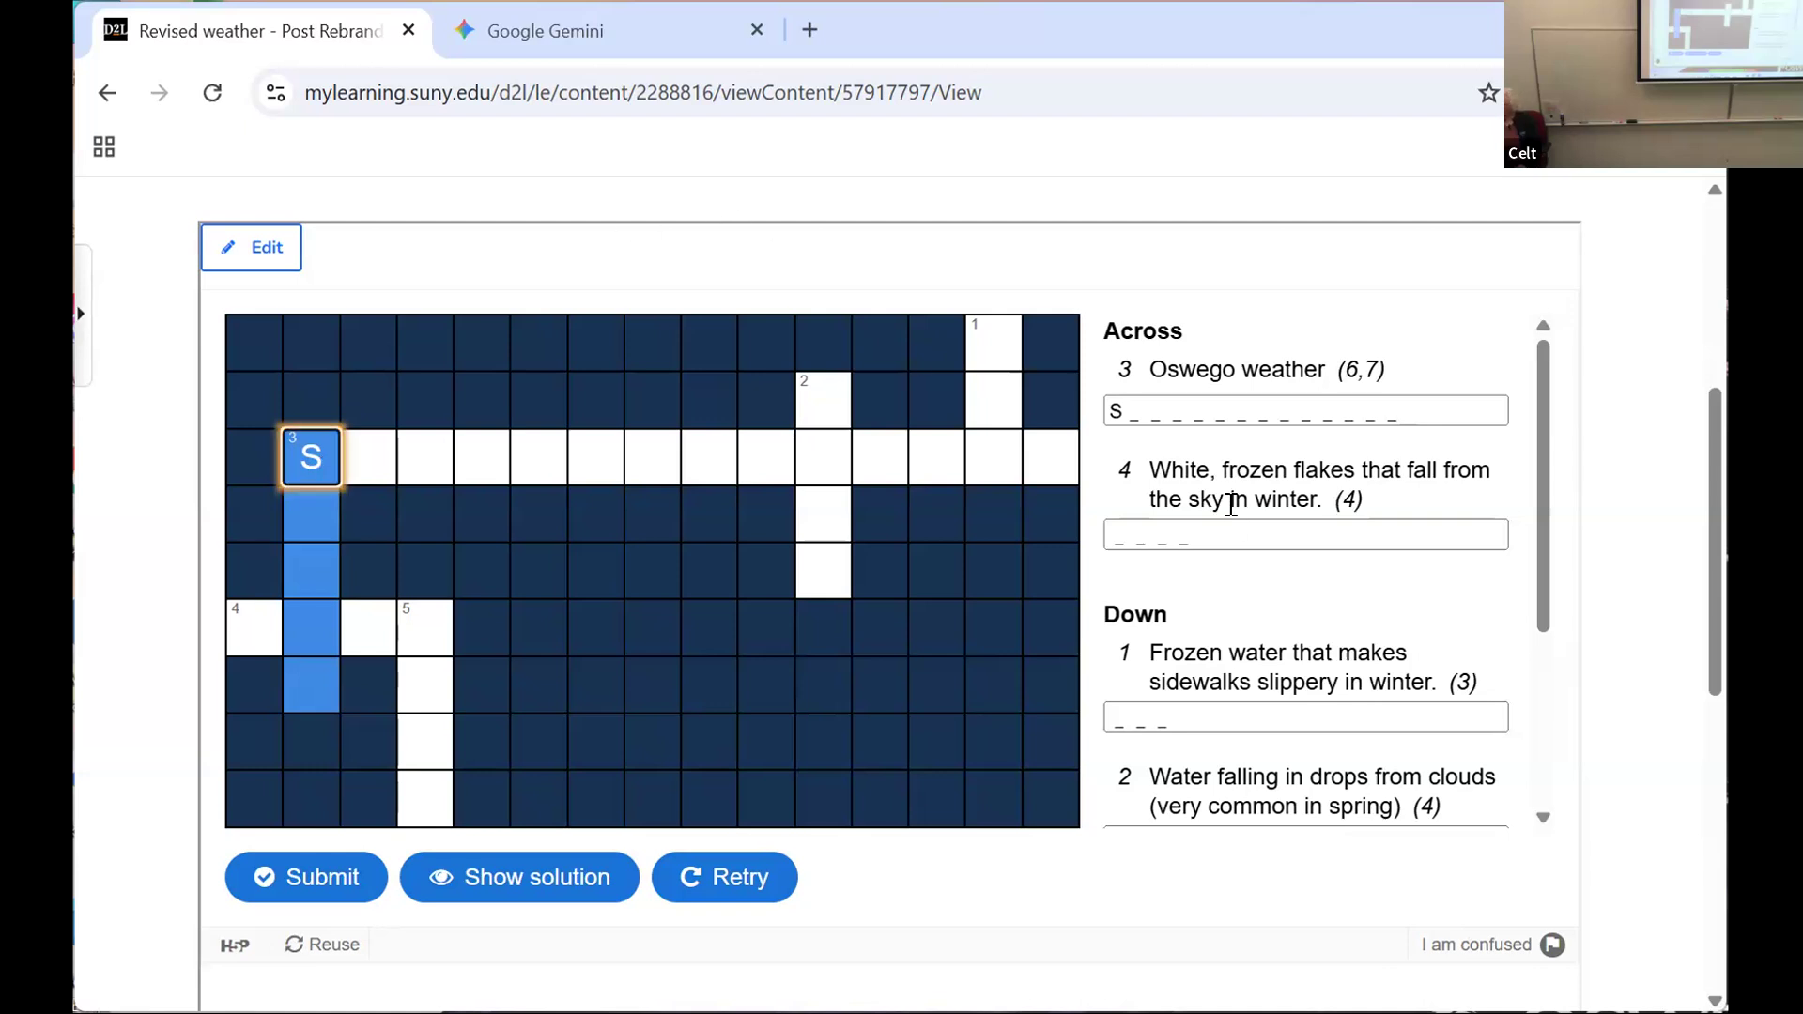
Step: Continue the "Oswego weather" answer beside its clue so that it reads STORMYWEATHER
click(1137, 404)
text(TO)
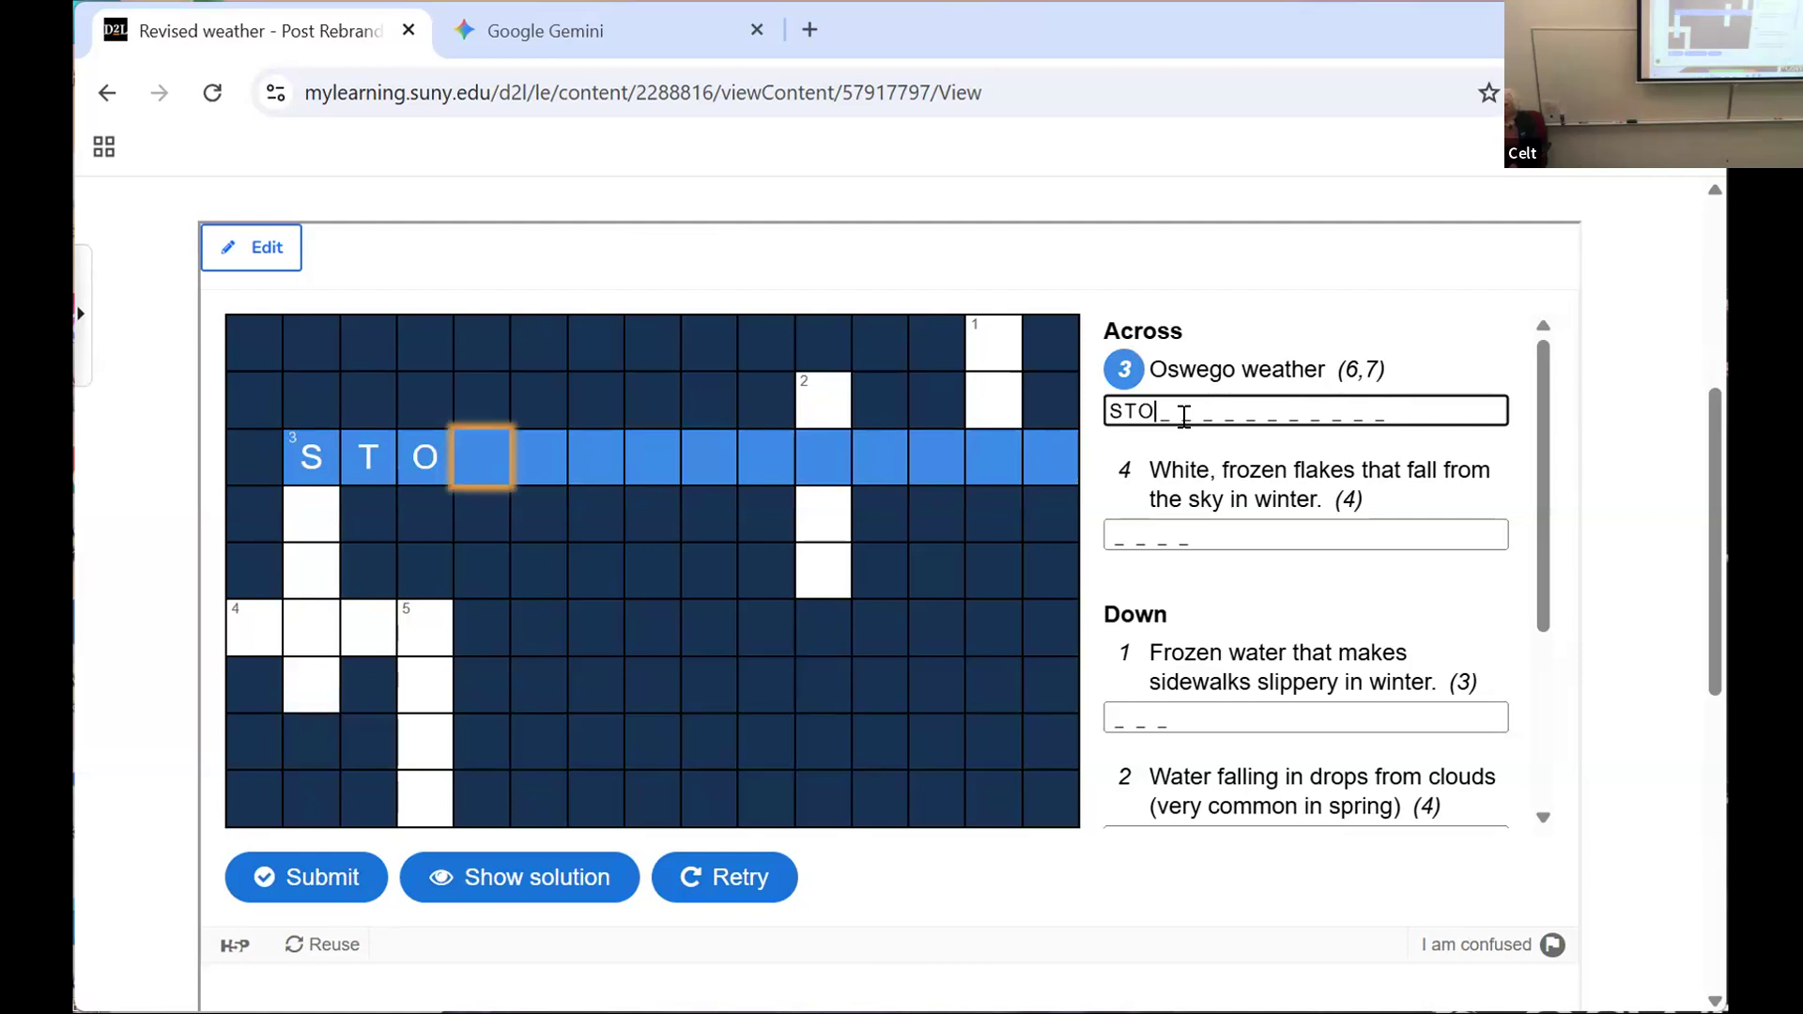
text(R)
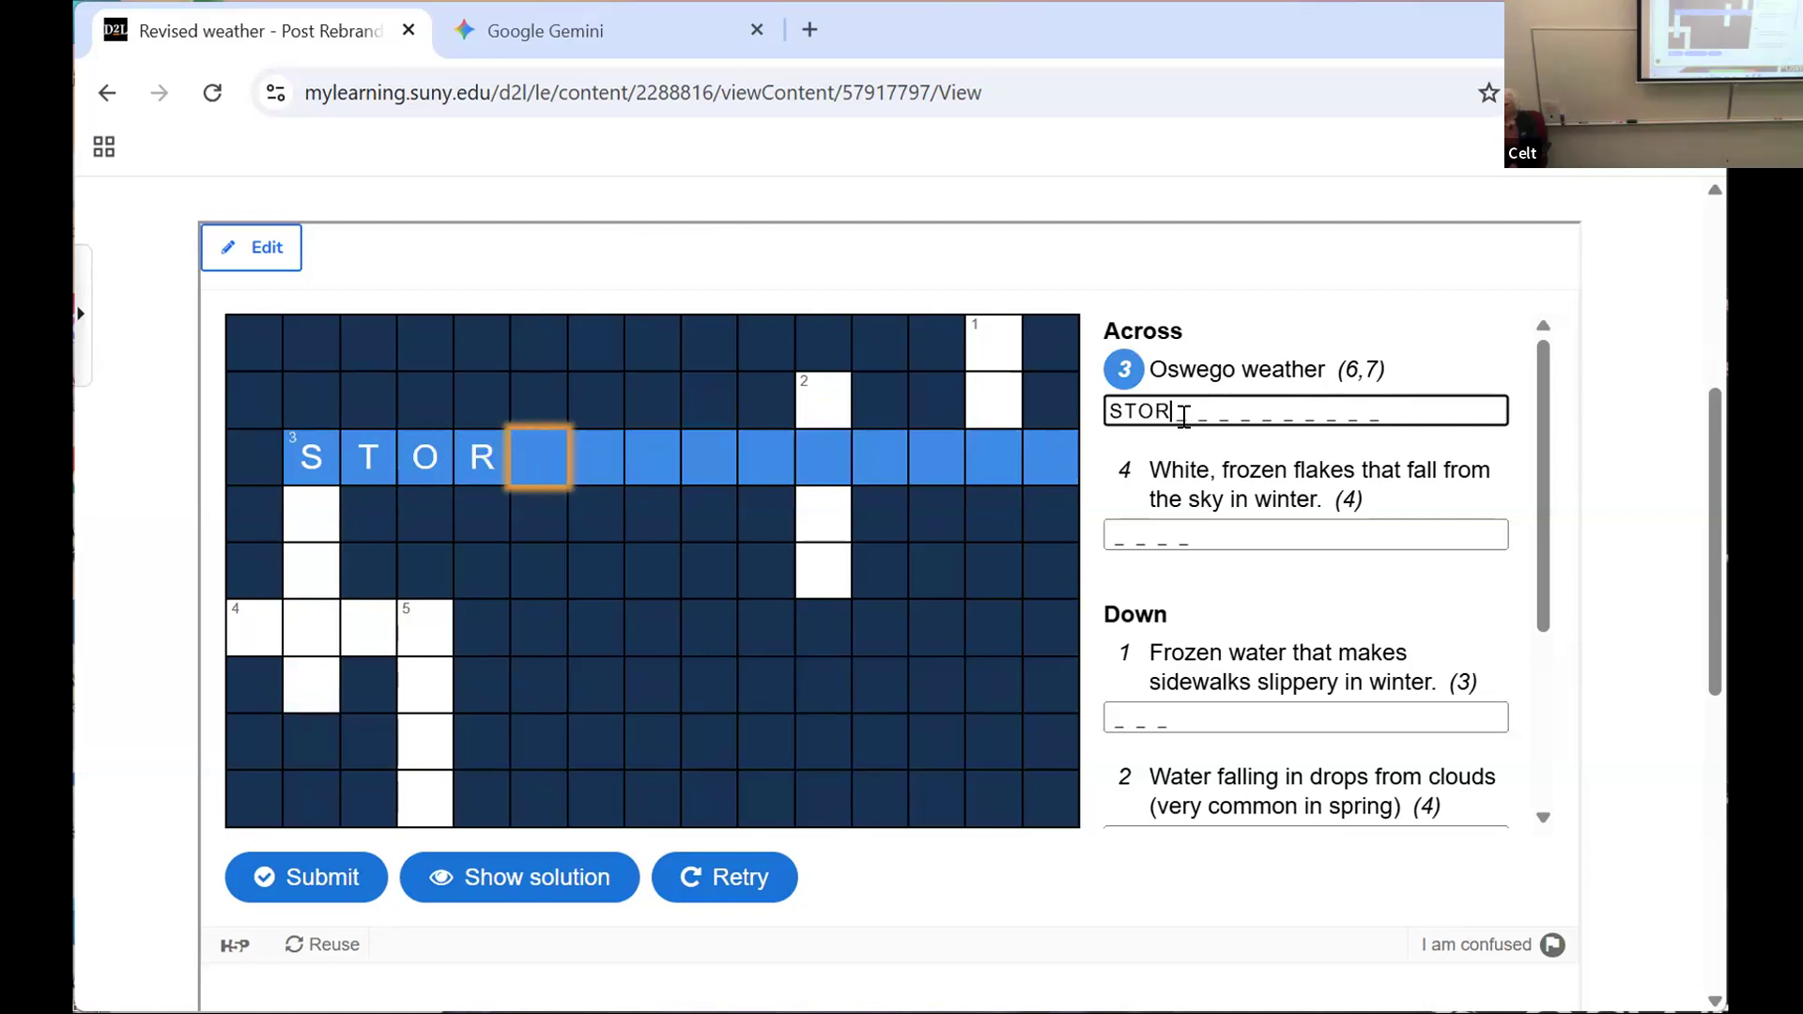
text(MYWEATHER)
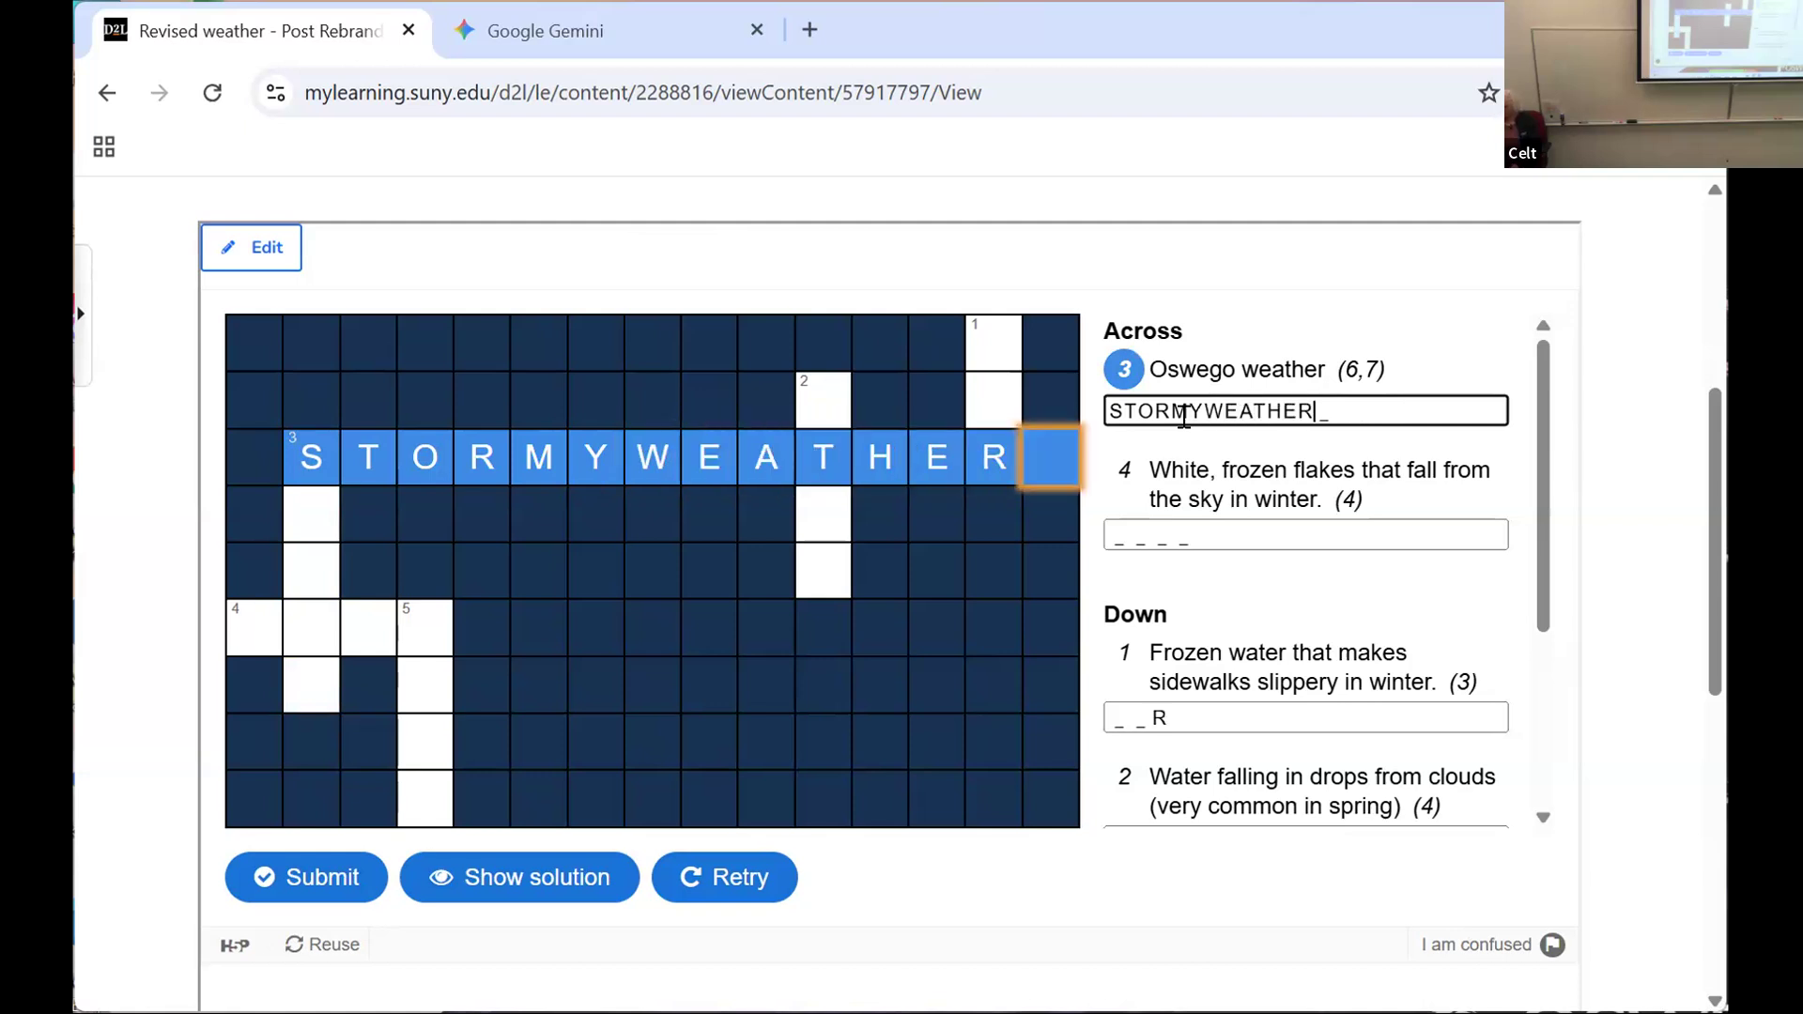
Step: Correct the "Oswego weather" answer to STORMY WEATHER, leaving one empty square between the two words
key(Left)
key(Left)
key(Left)
key(Left)
key(Left)
key(Left)
key(Left)
key(Left)
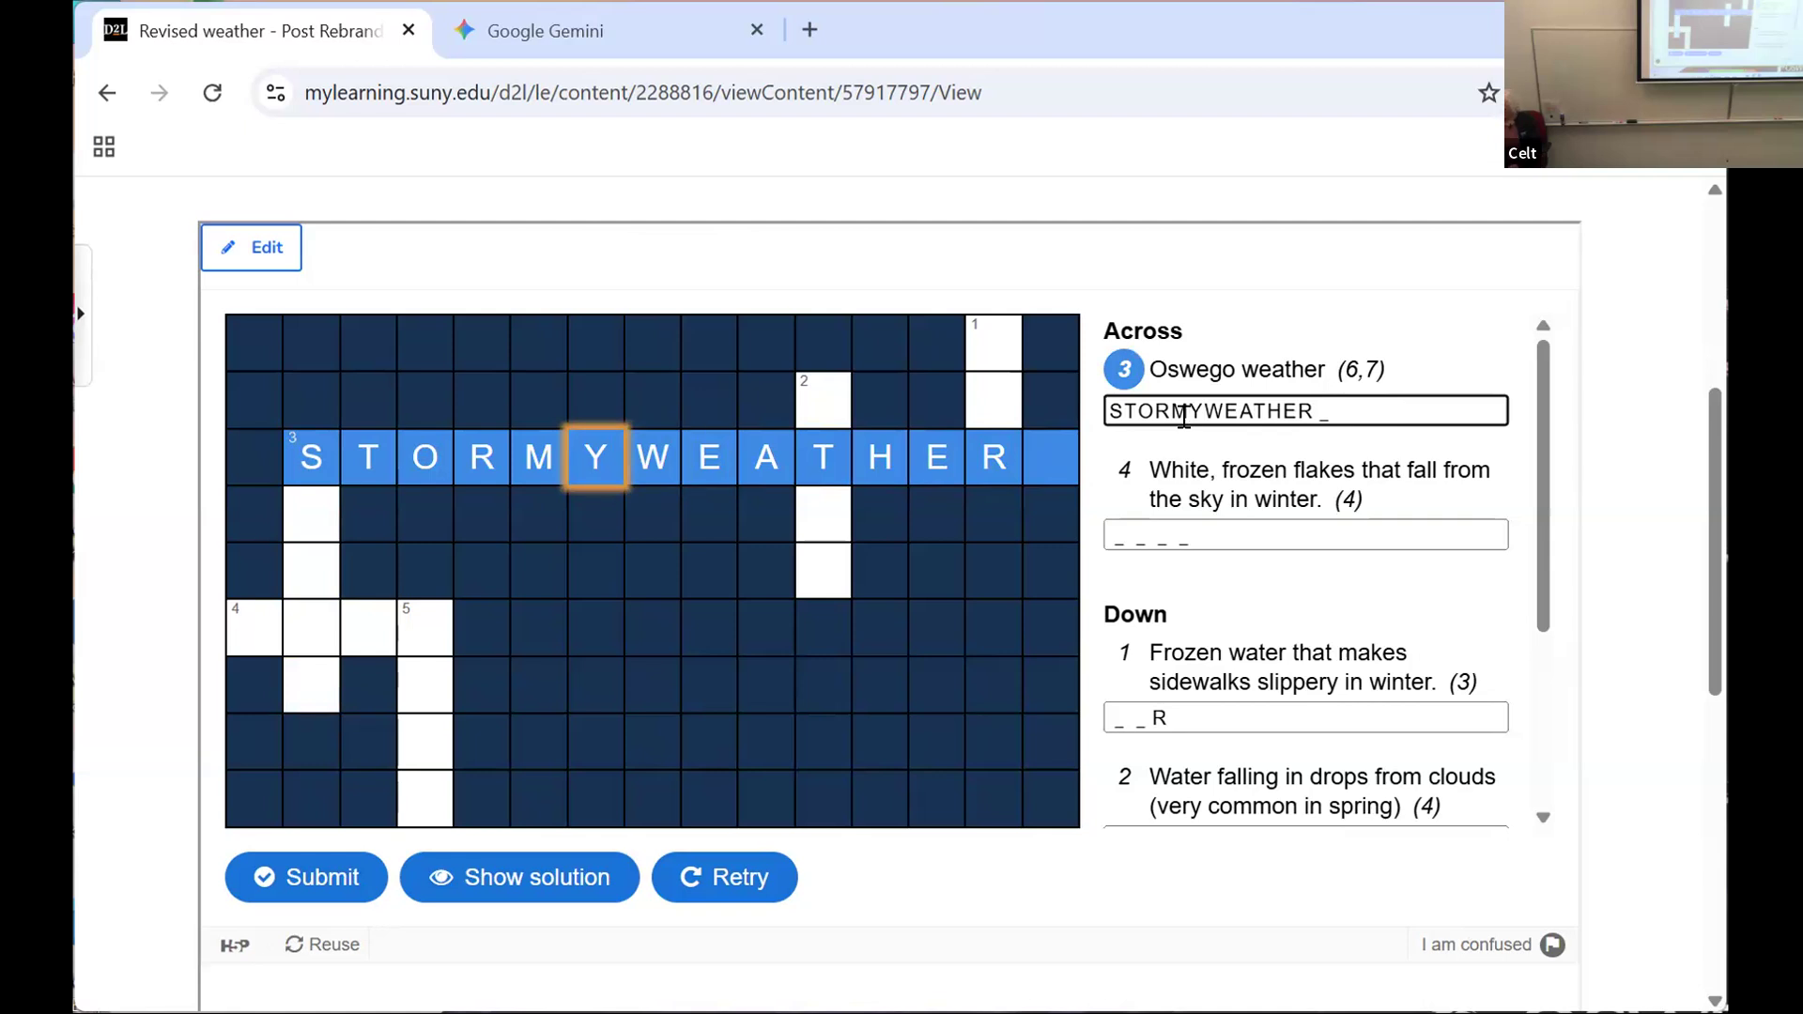
key(Right)
text(WEAT)
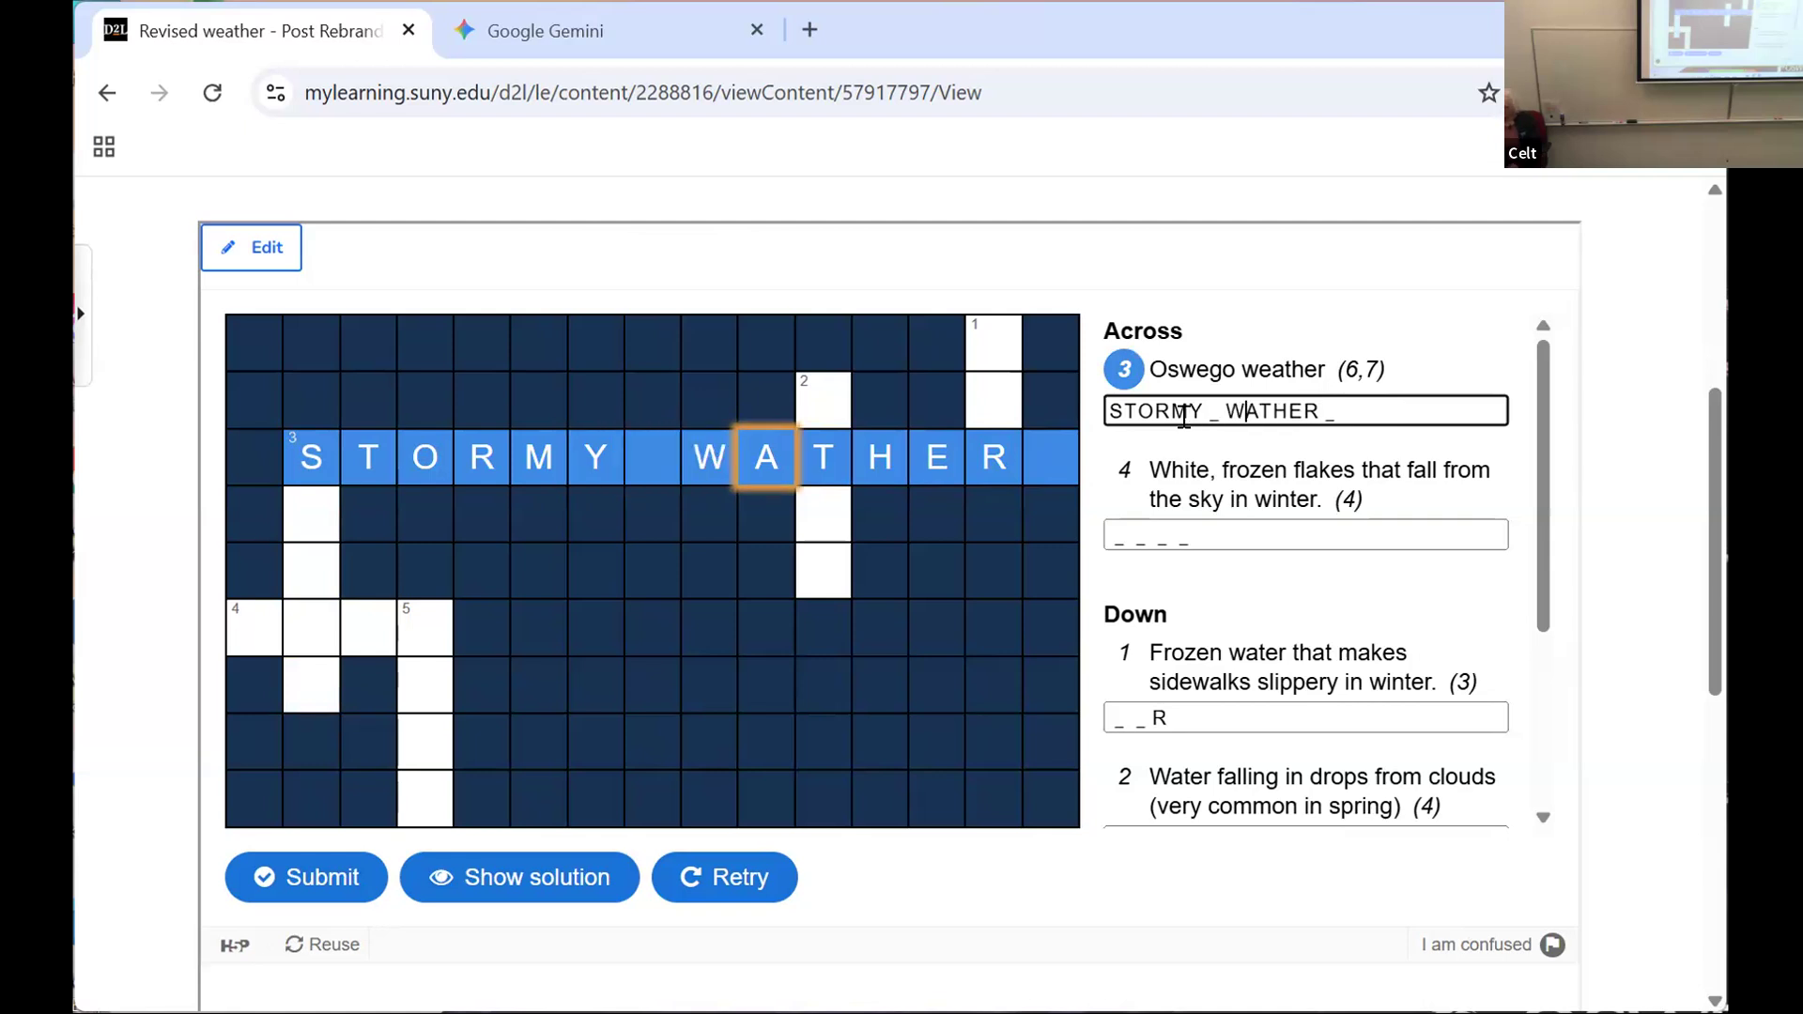
key(BackSpace)
key(BackSpace)
key(BackSpace)
text(HEAT)
key(BackSpace)
key(BackSpace)
key(BackSpace)
key(BackSpace)
key(BackSpace)
text(WEAT_)
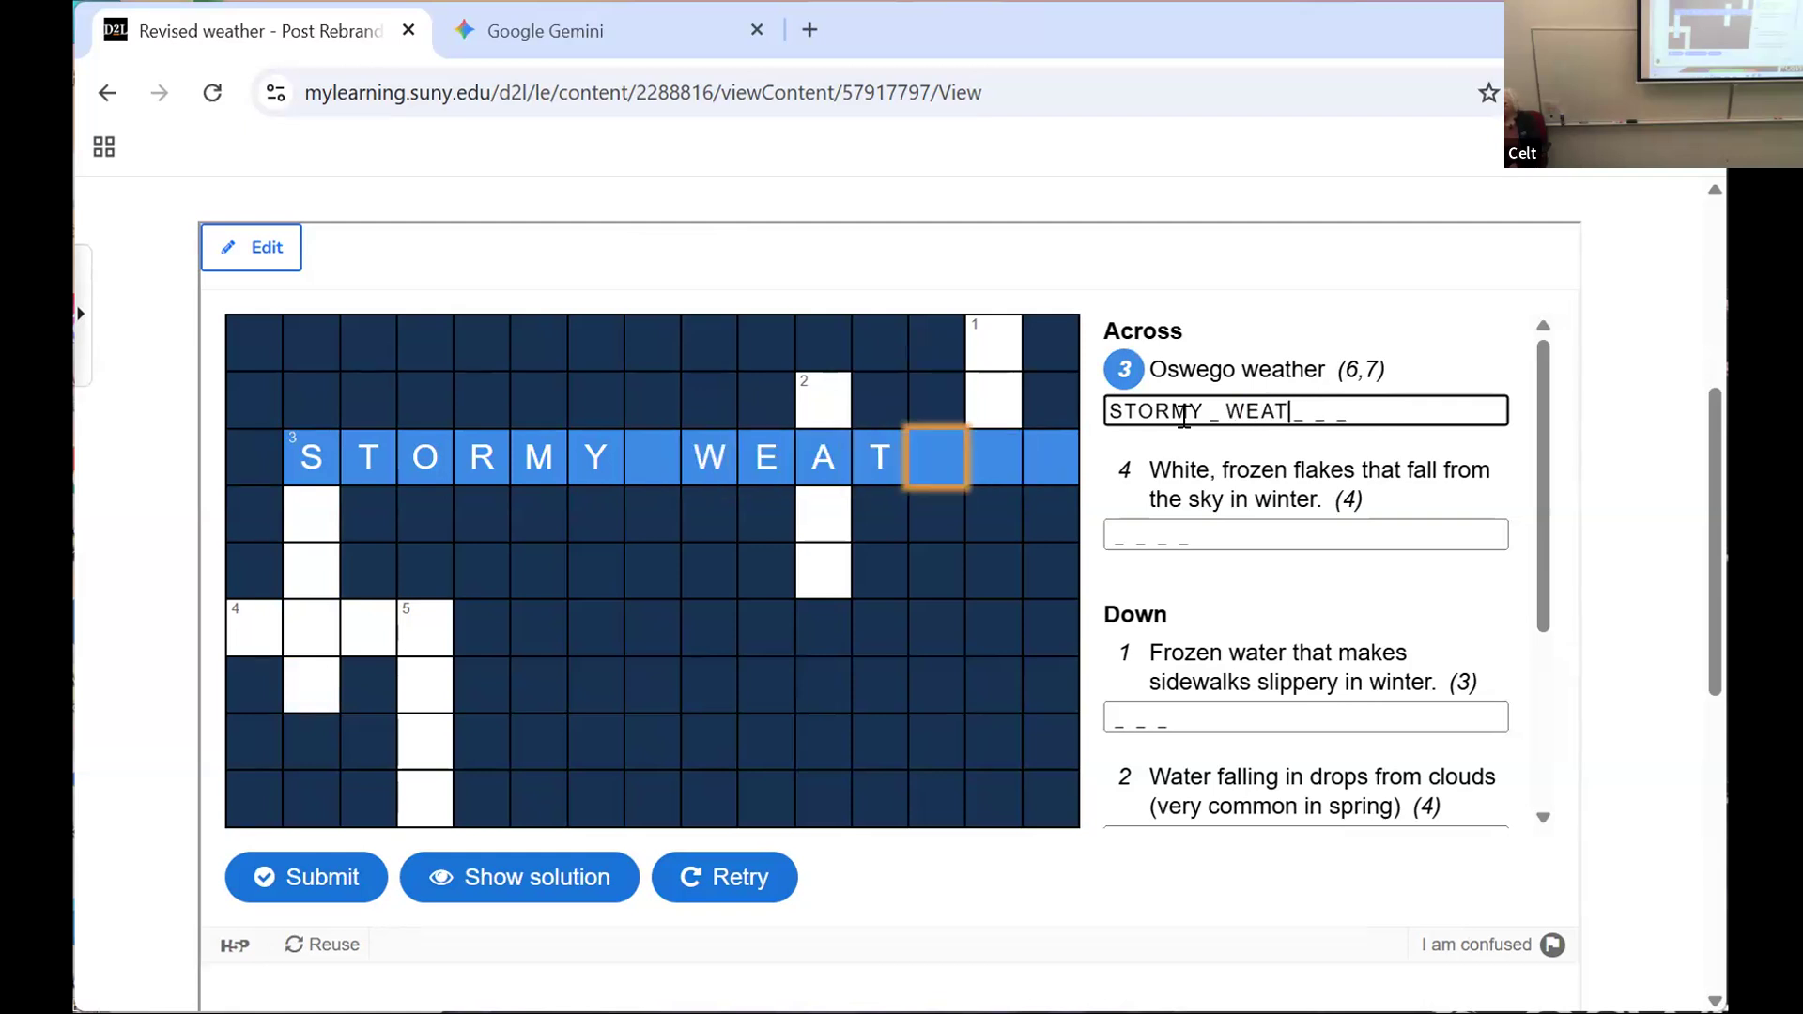
text(J)
key(BackSpace)
key(BackSpace)
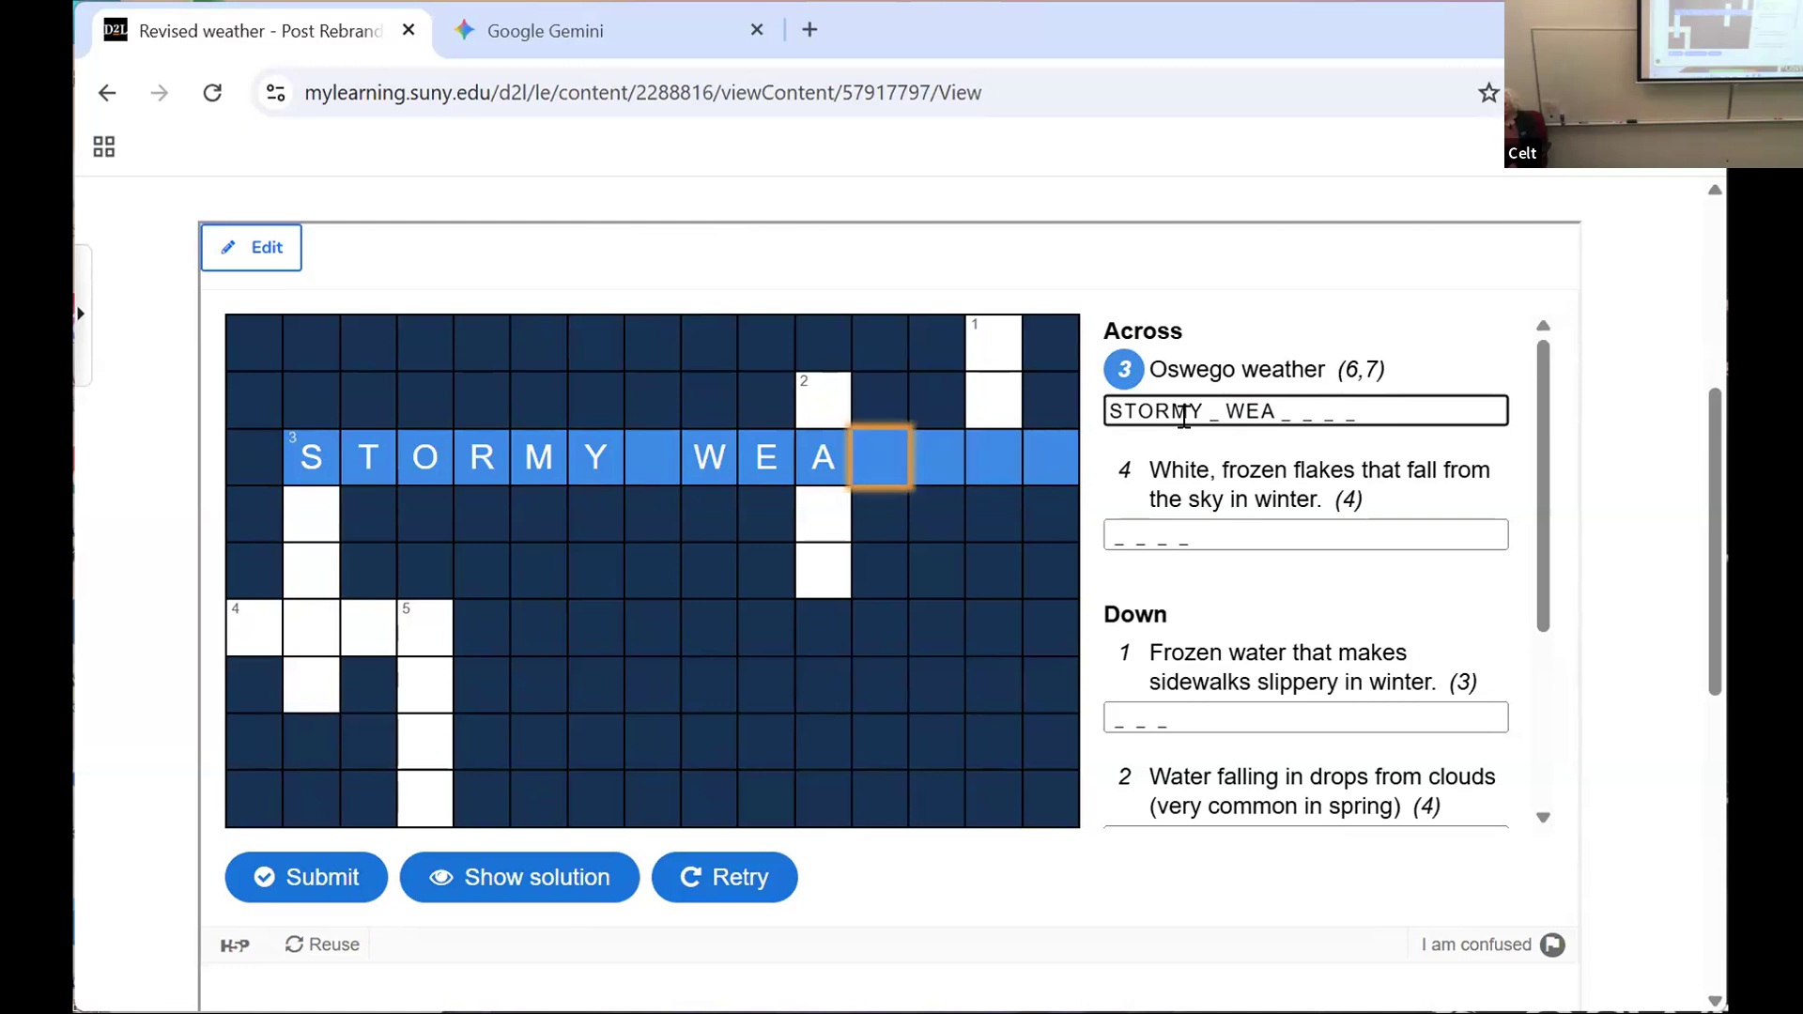
key(BackSpace)
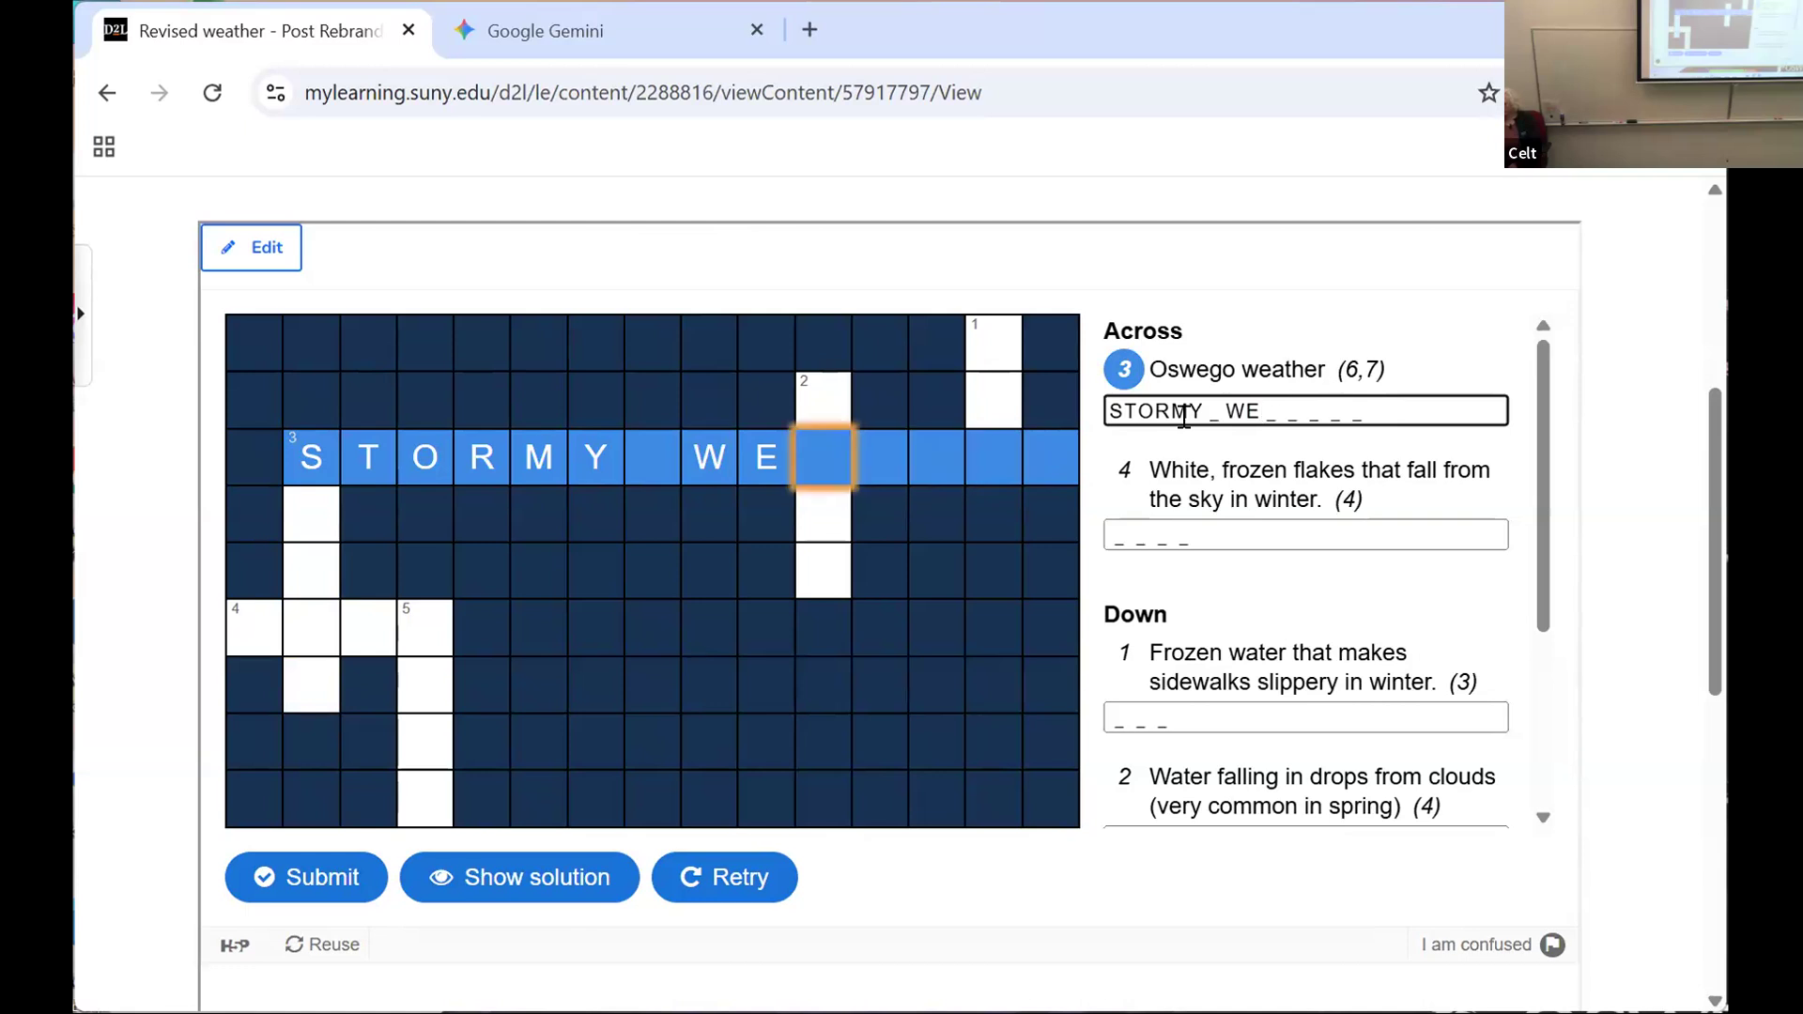
text(ATJER)
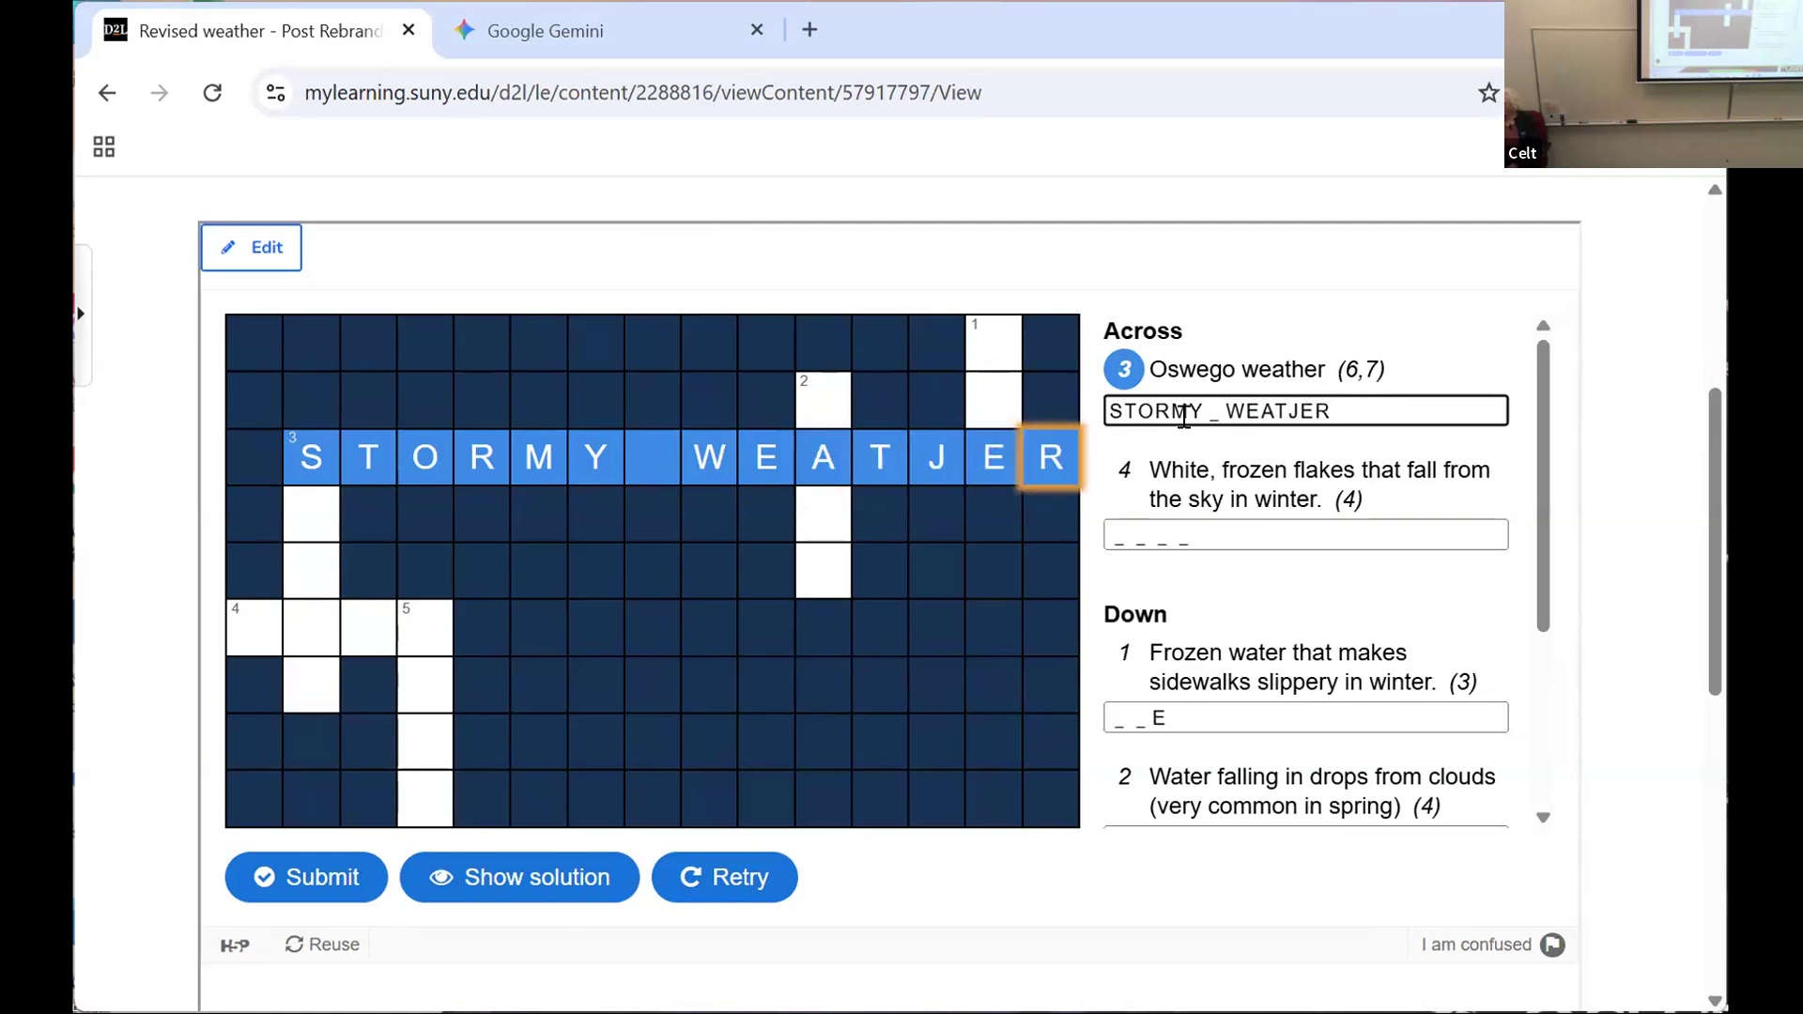
key(BackSpace)
key(BackSpace)
key(BackSpace)
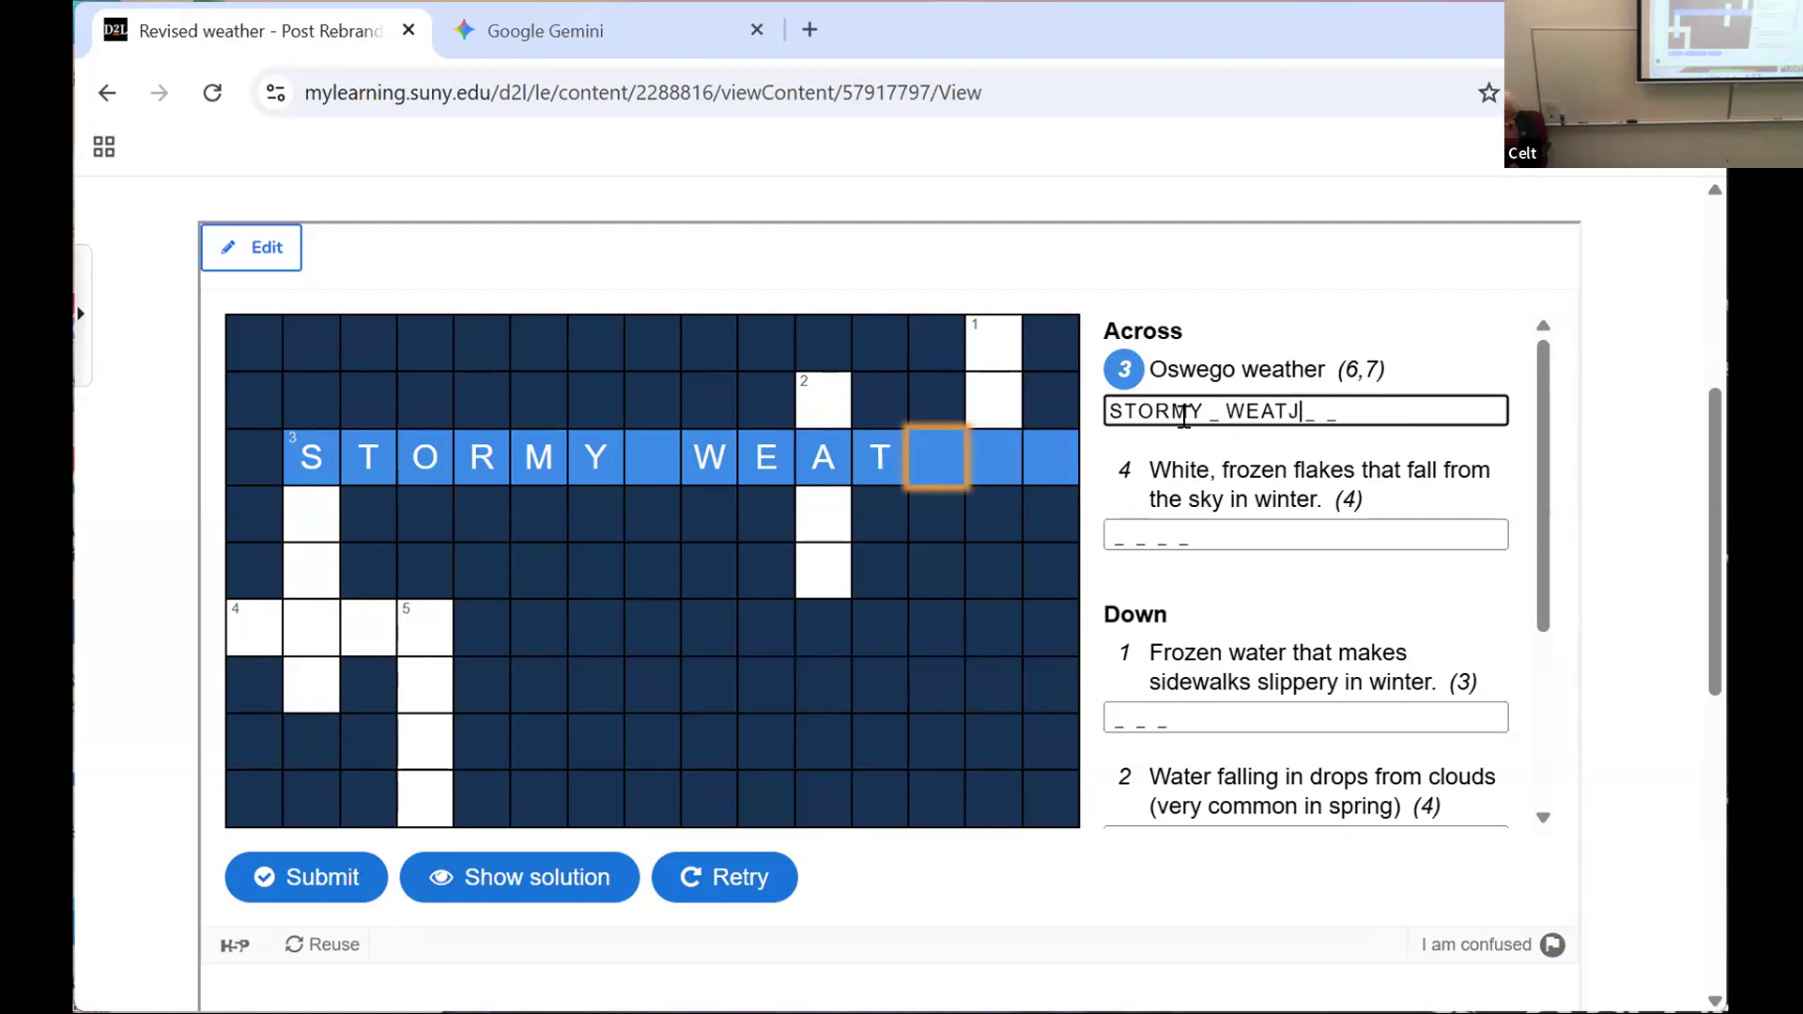
text(HER)
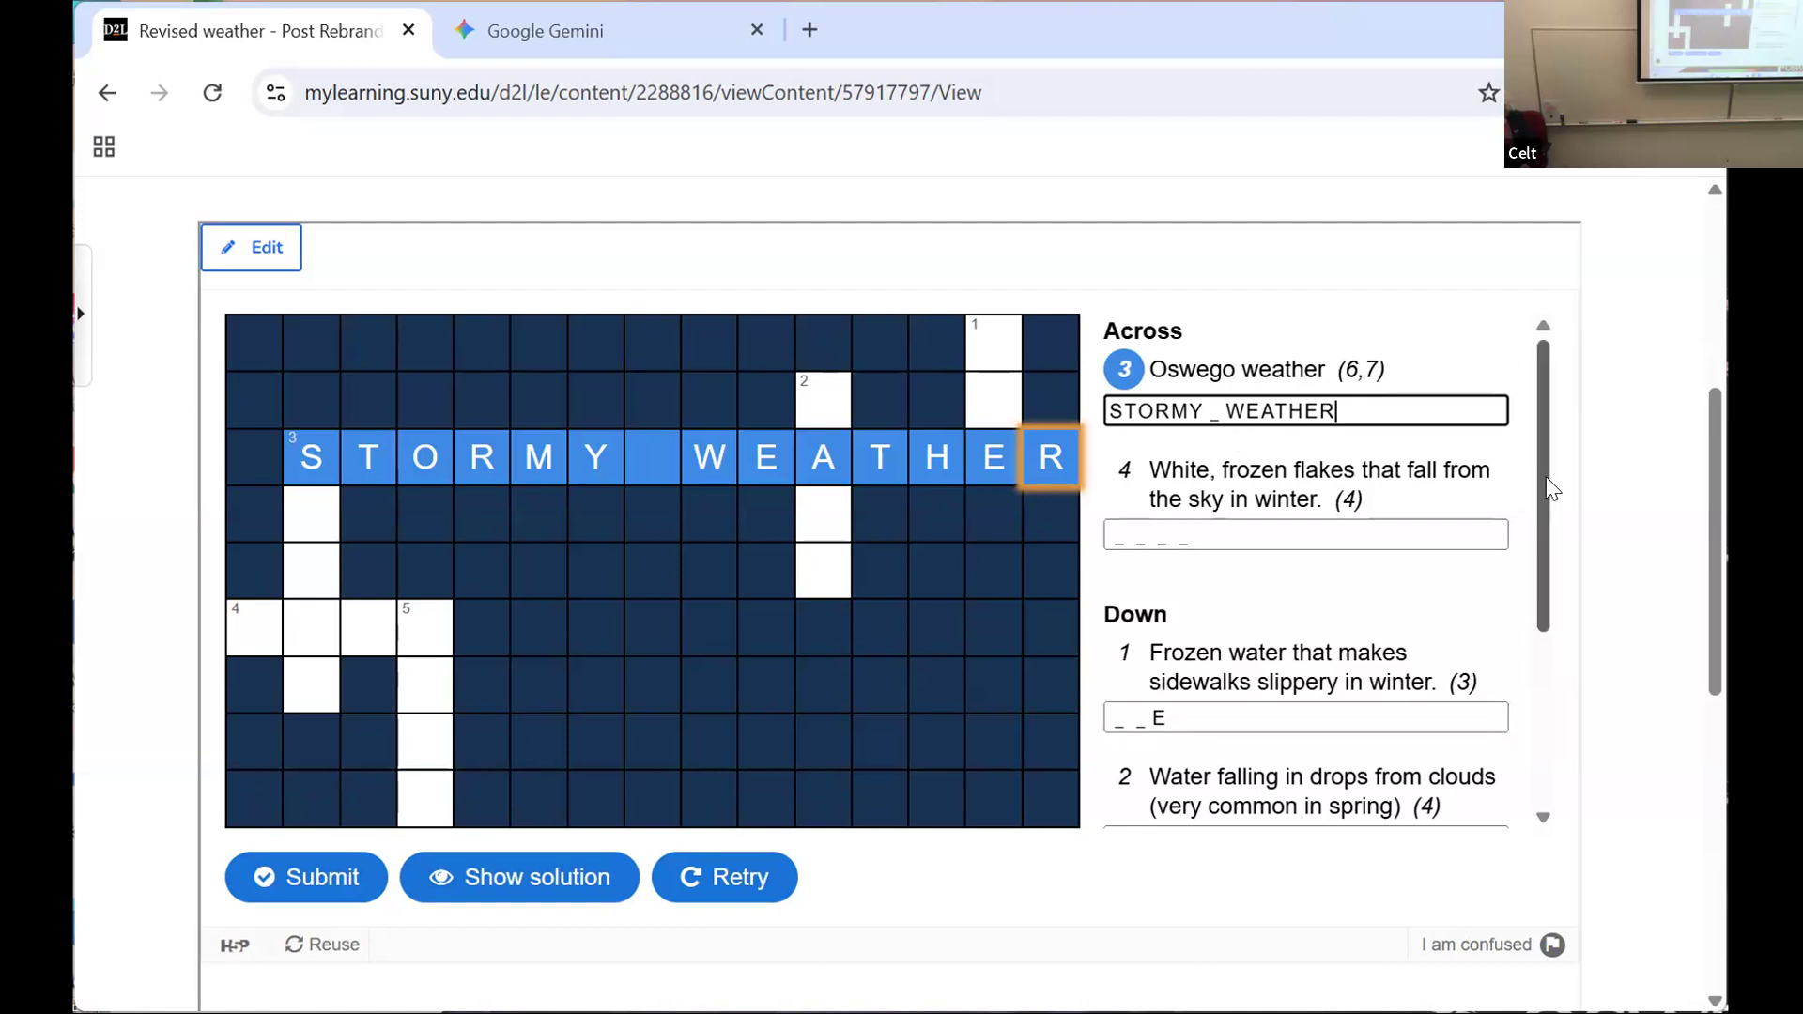
Step: Submit the partly completed crossword for scoring and reveal its full solution
drag(1548, 510, 1549, 653)
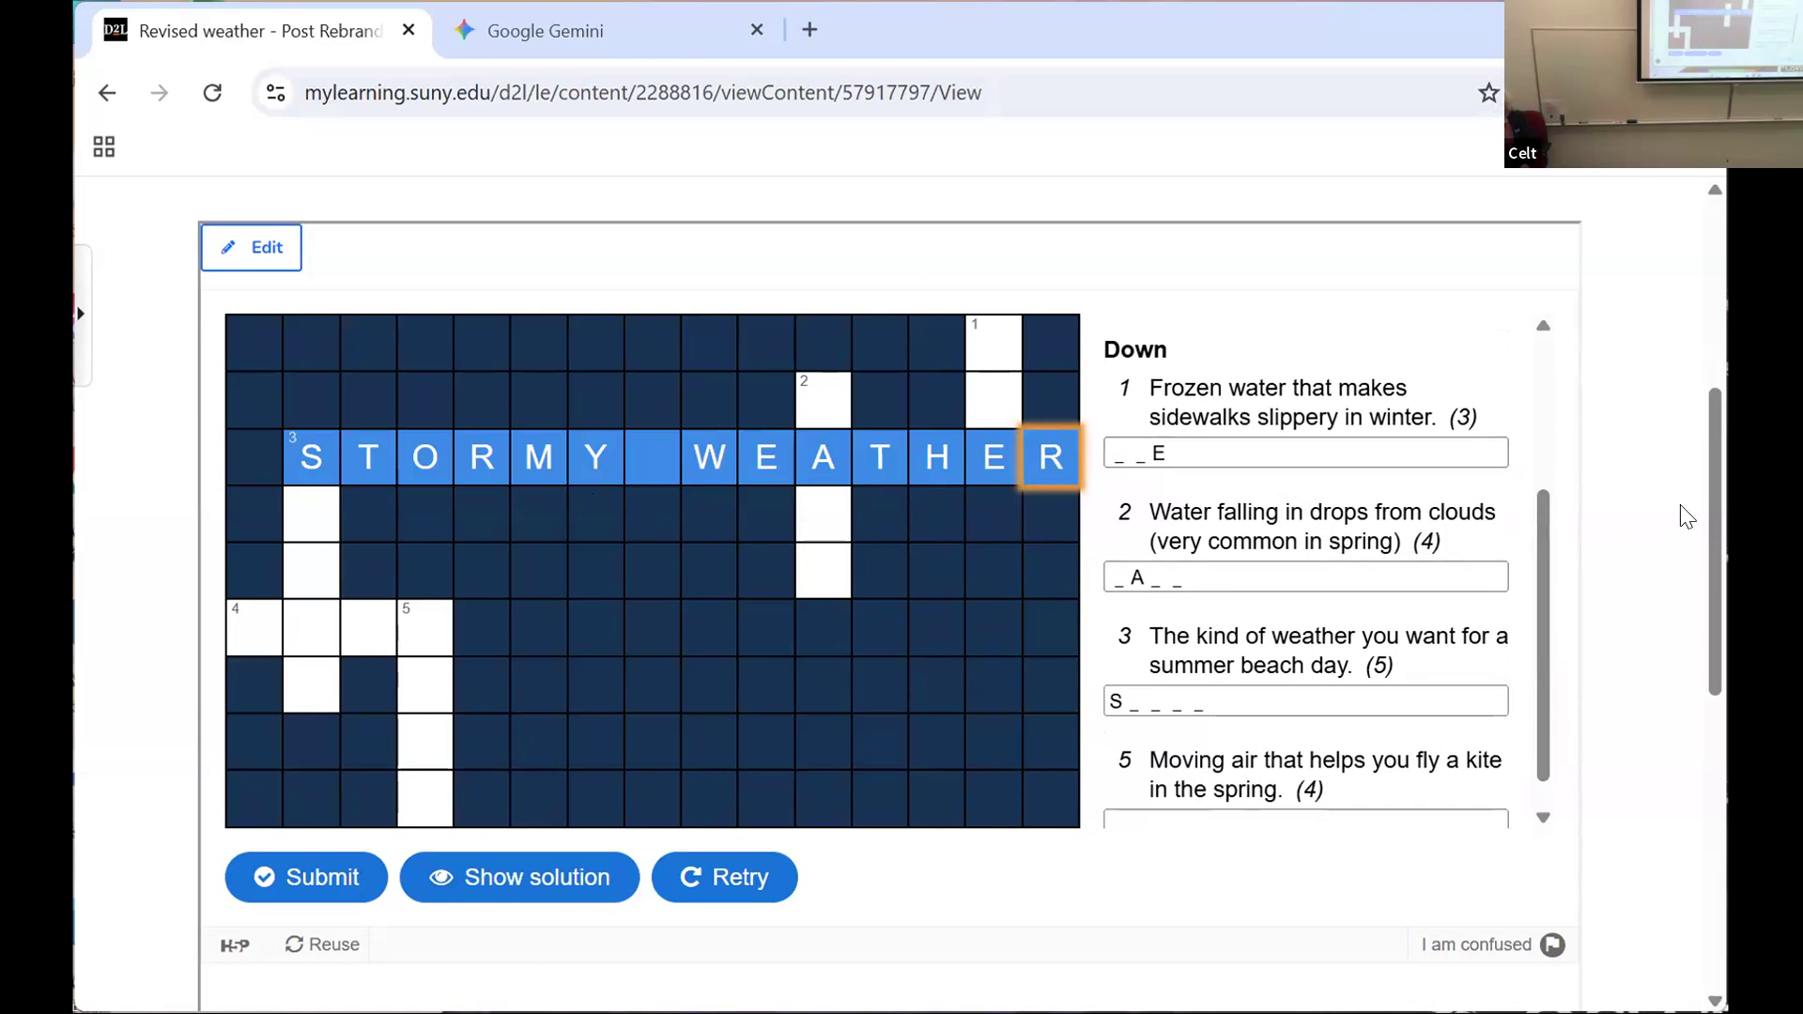
drag(1706, 528, 1712, 594)
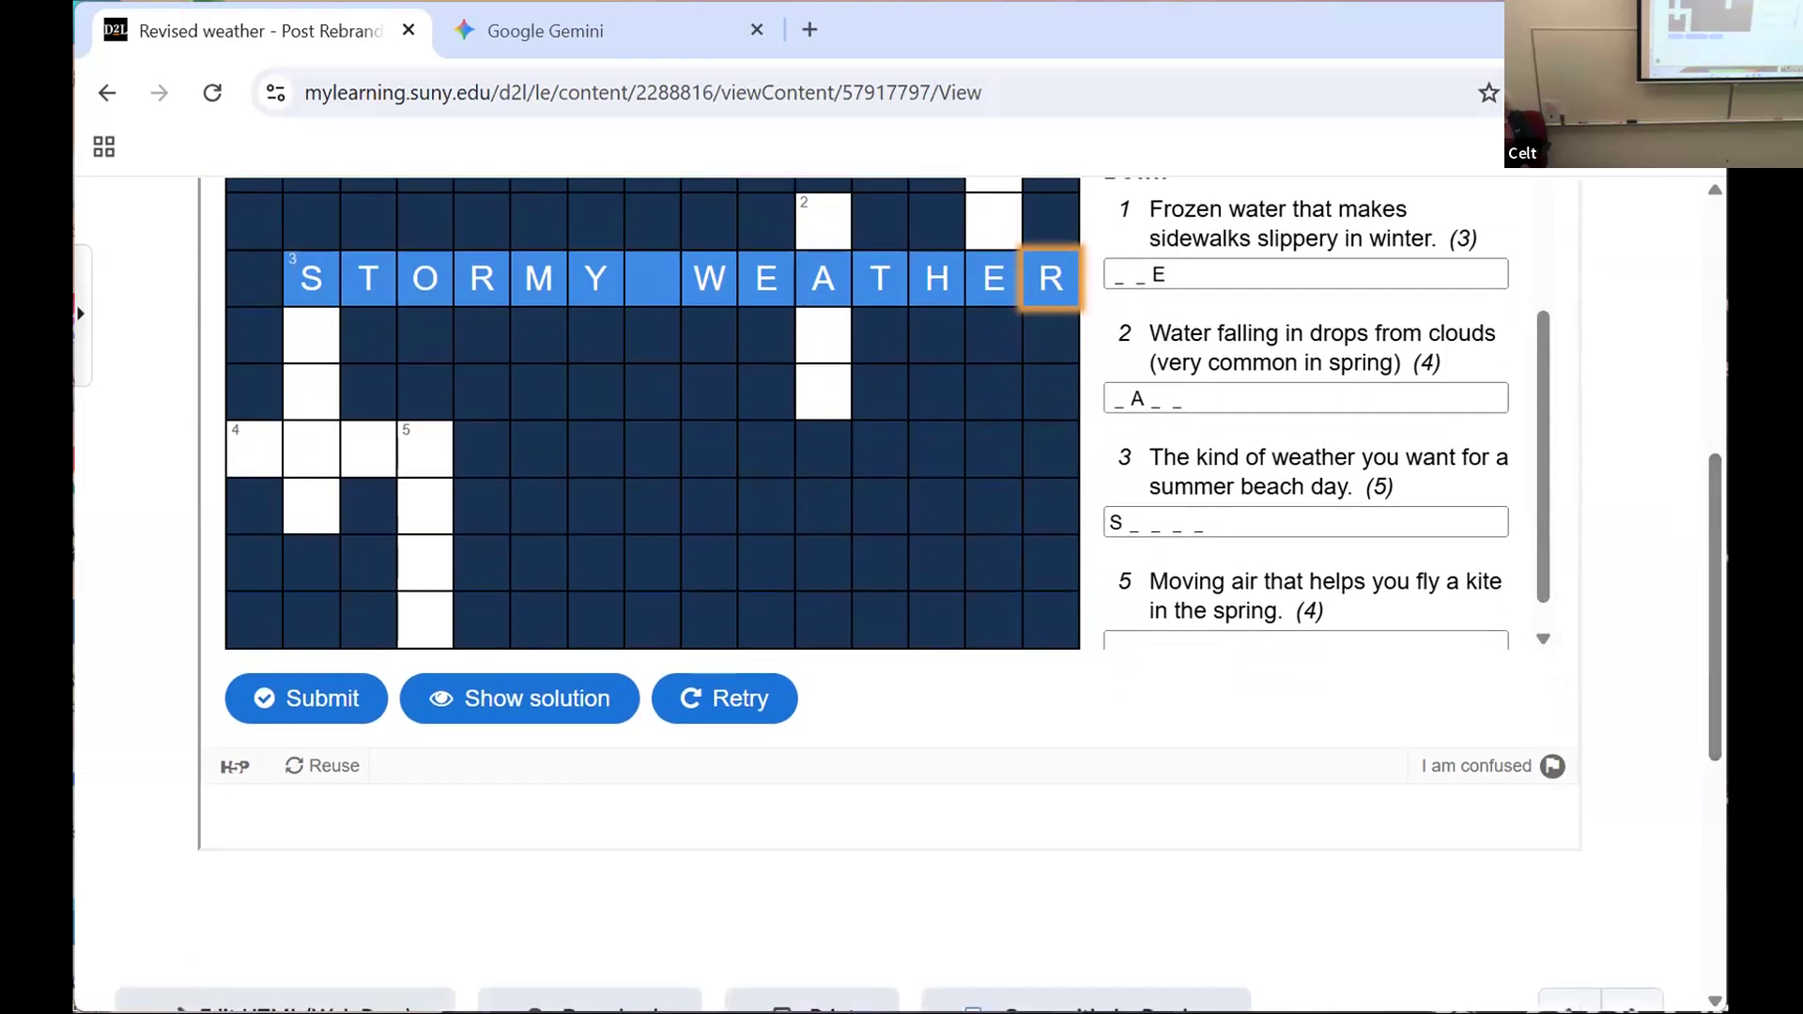
click(342, 699)
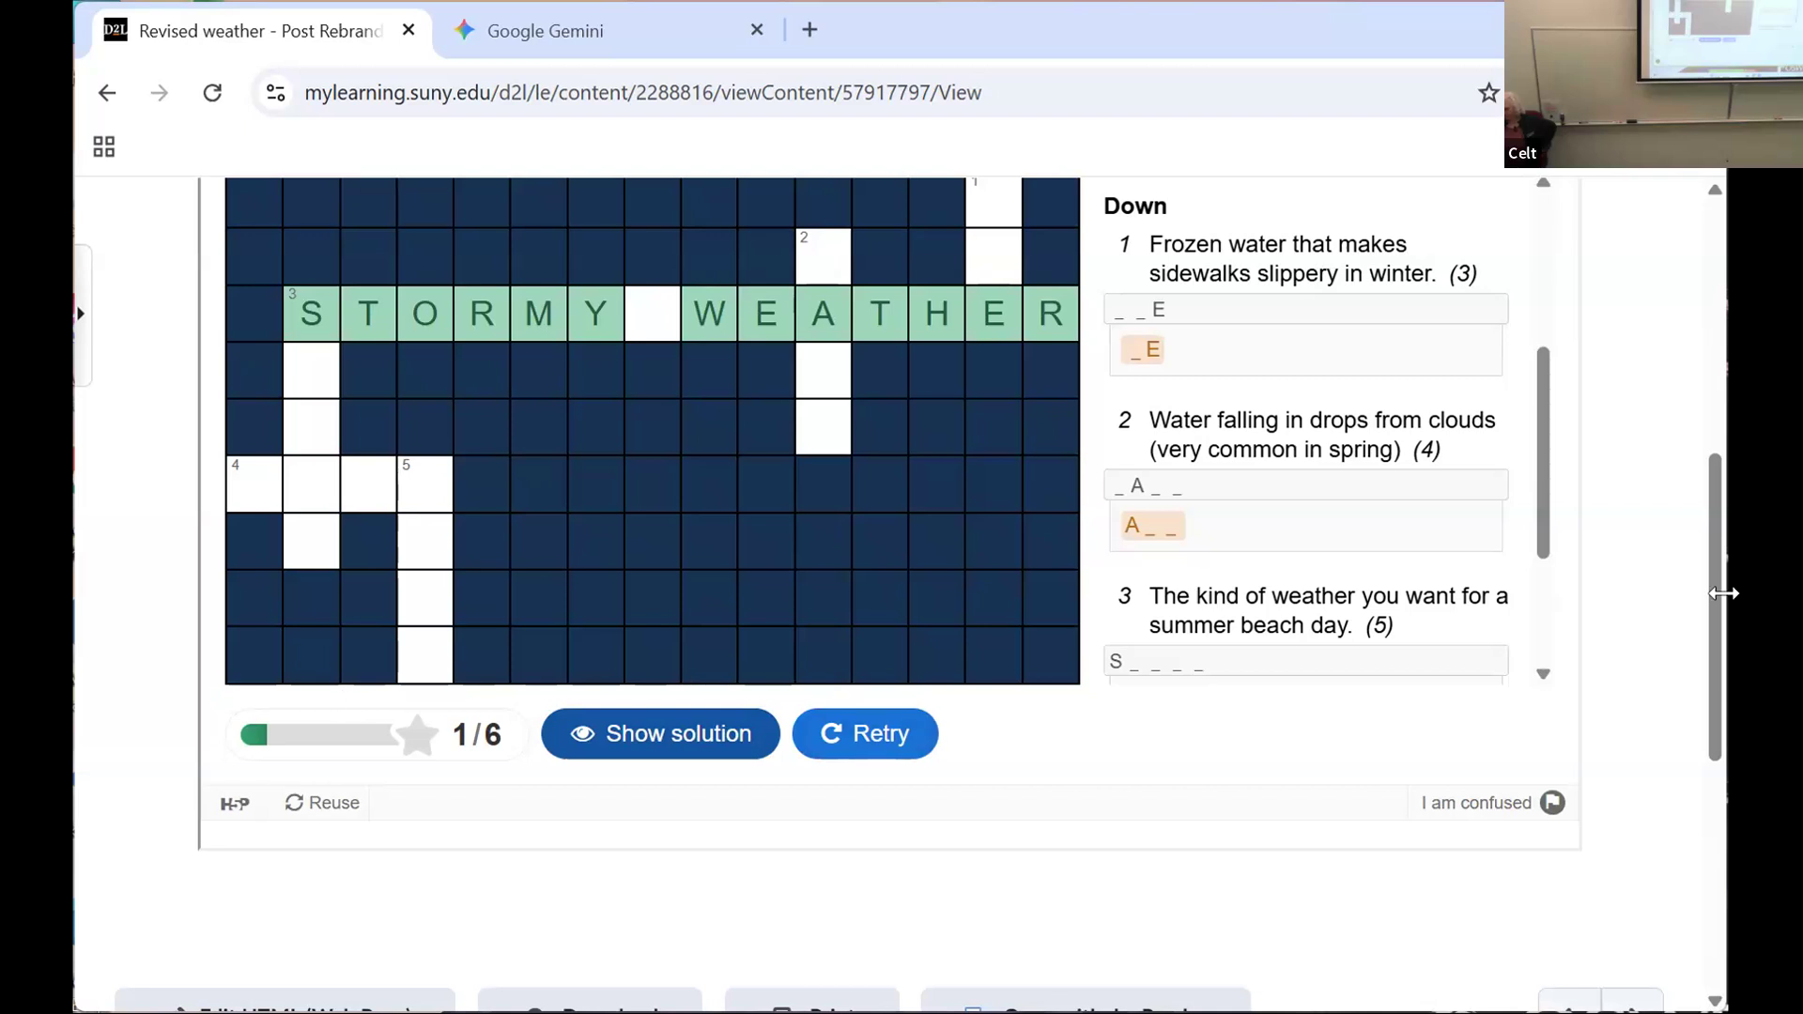
click(670, 740)
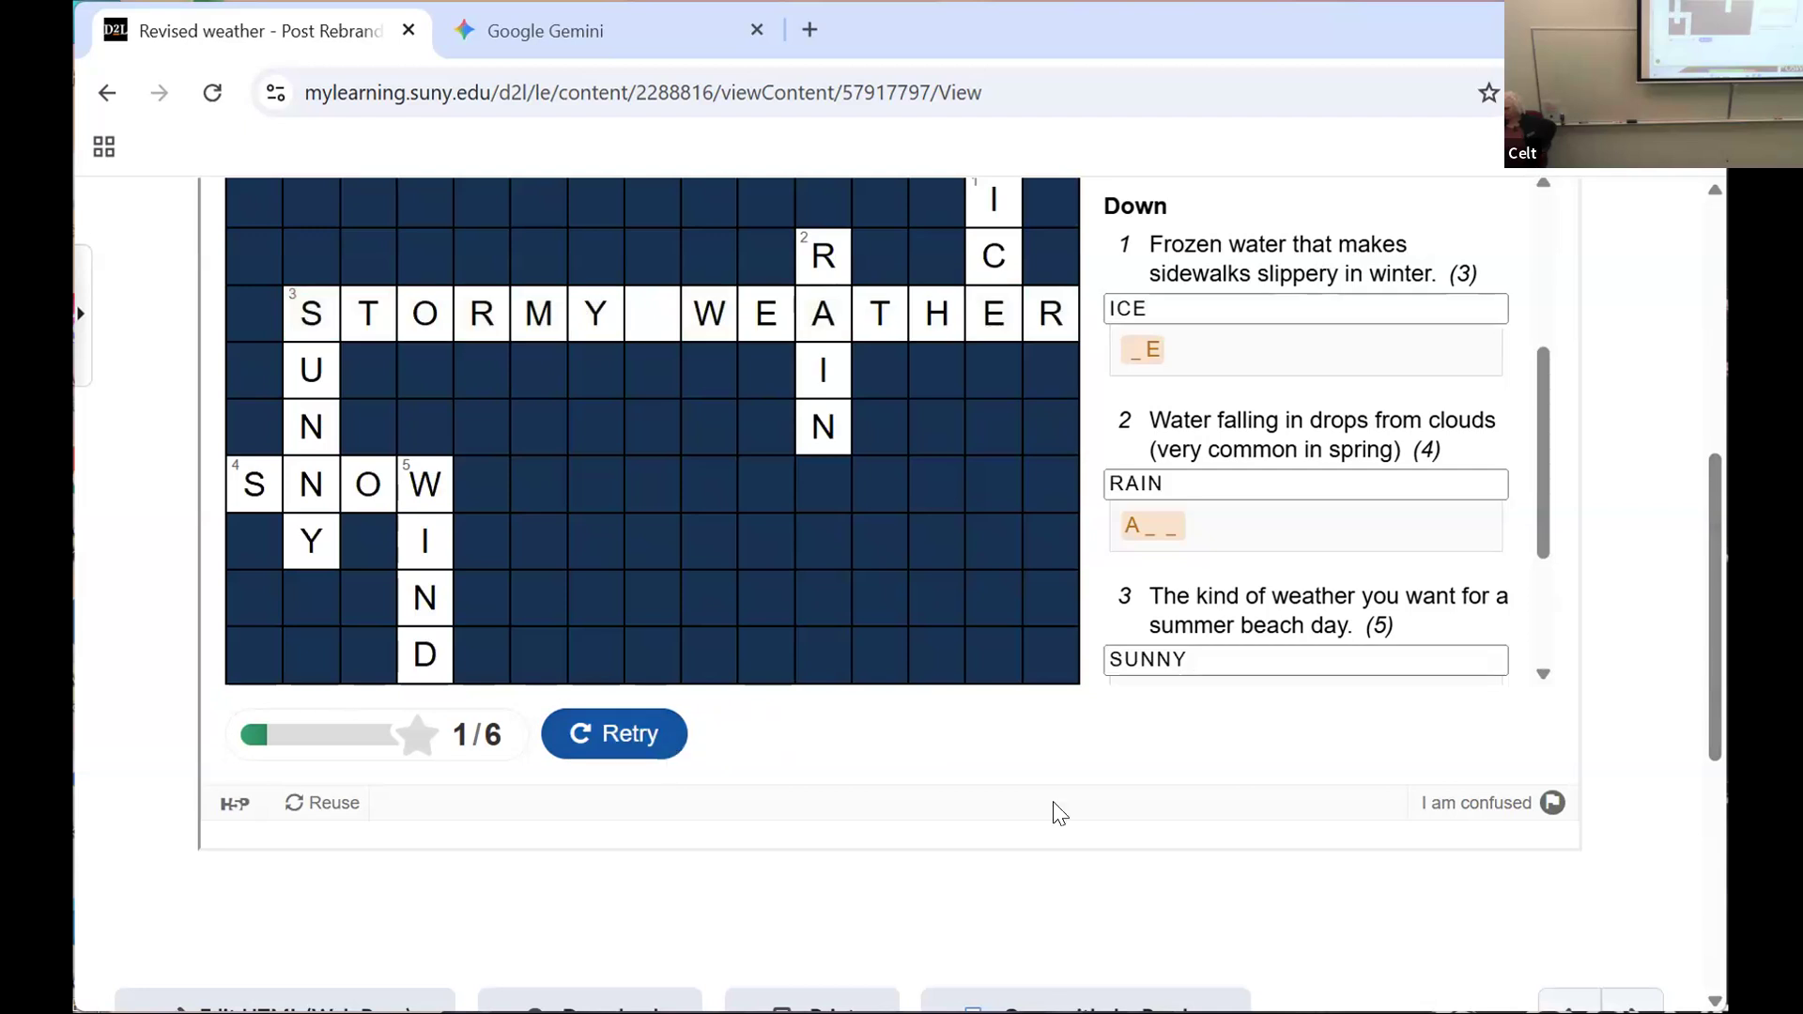
scroll(1060, 813, up, 3)
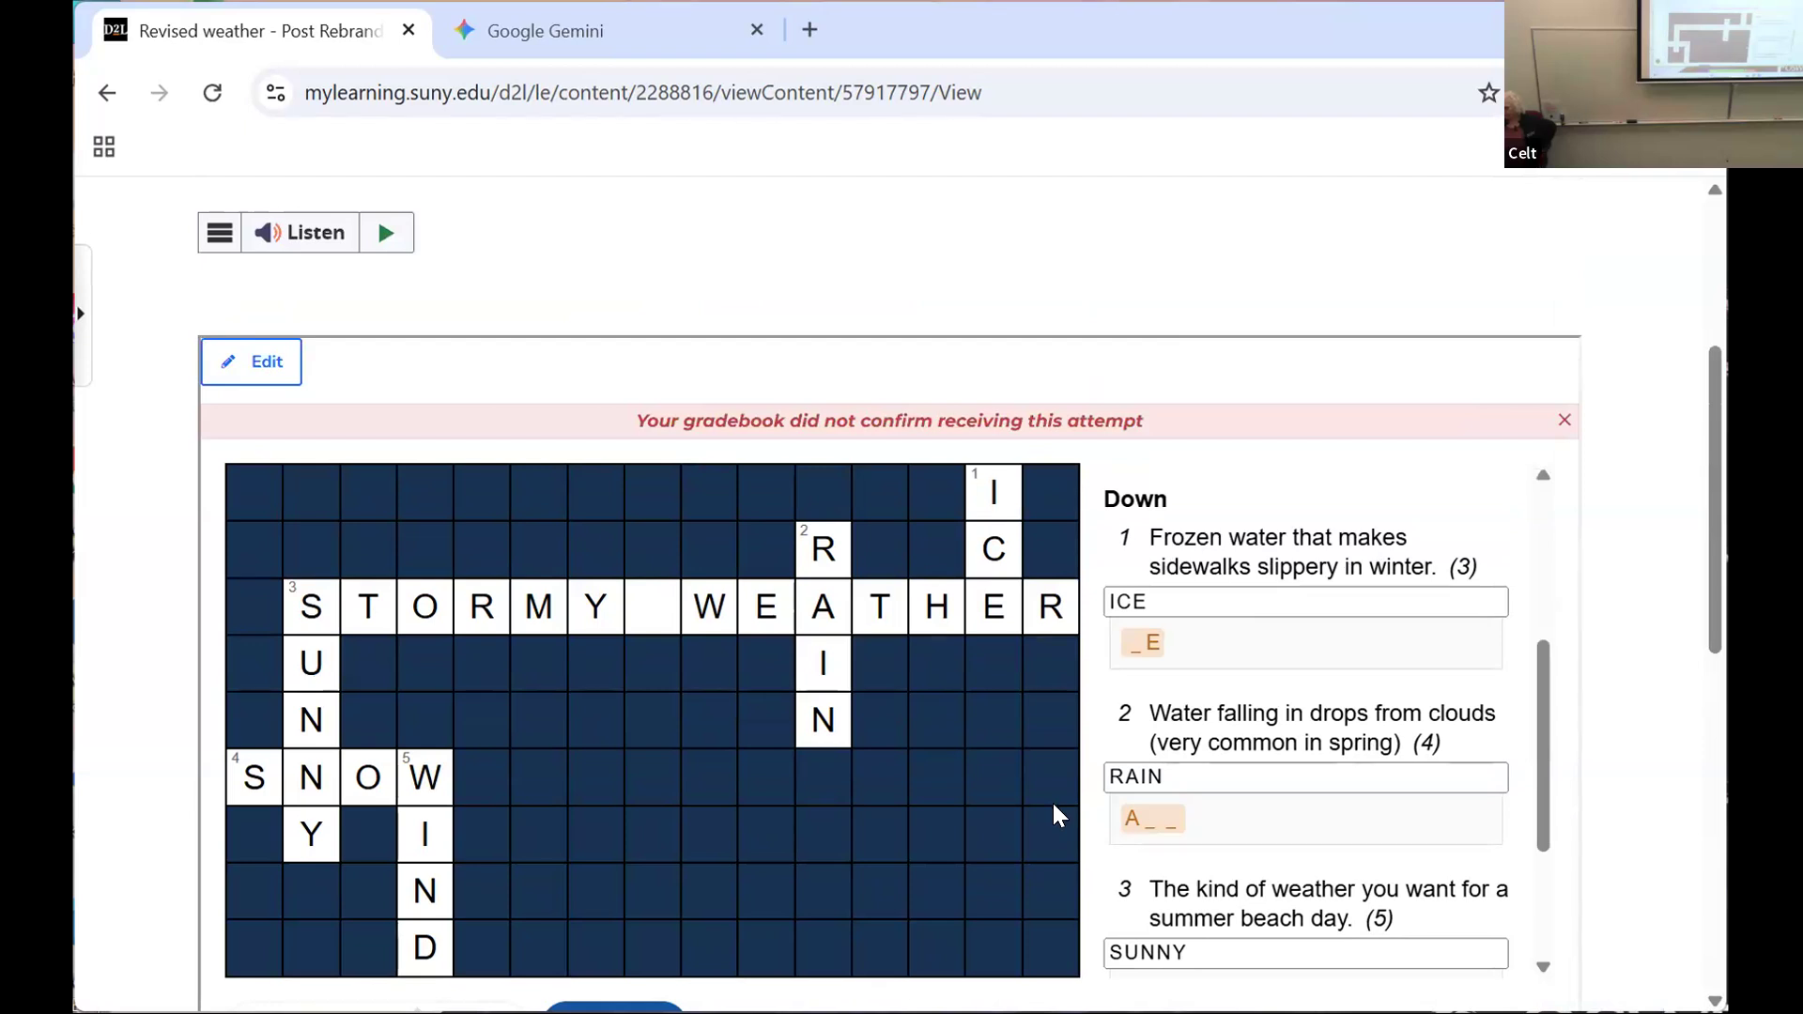
scroll(1054, 805, down, 3)
scroll(1055, 813, down, 2)
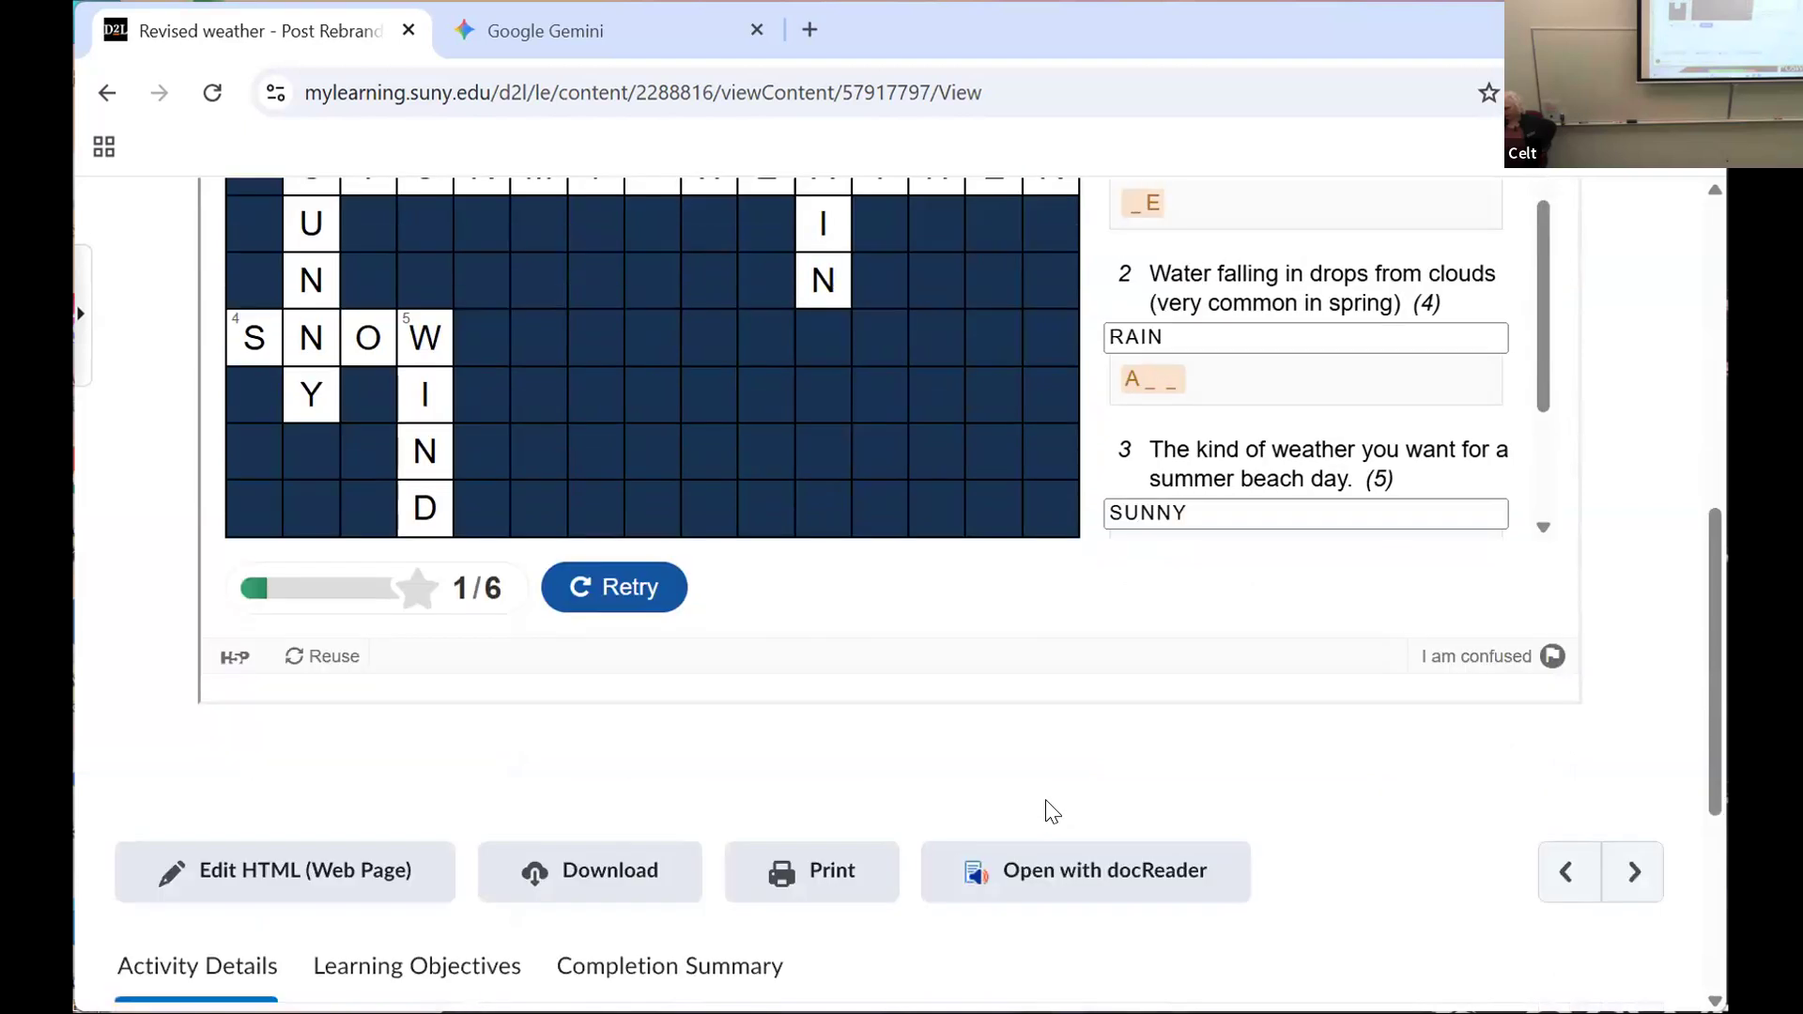
scroll(1047, 794, up, 3)
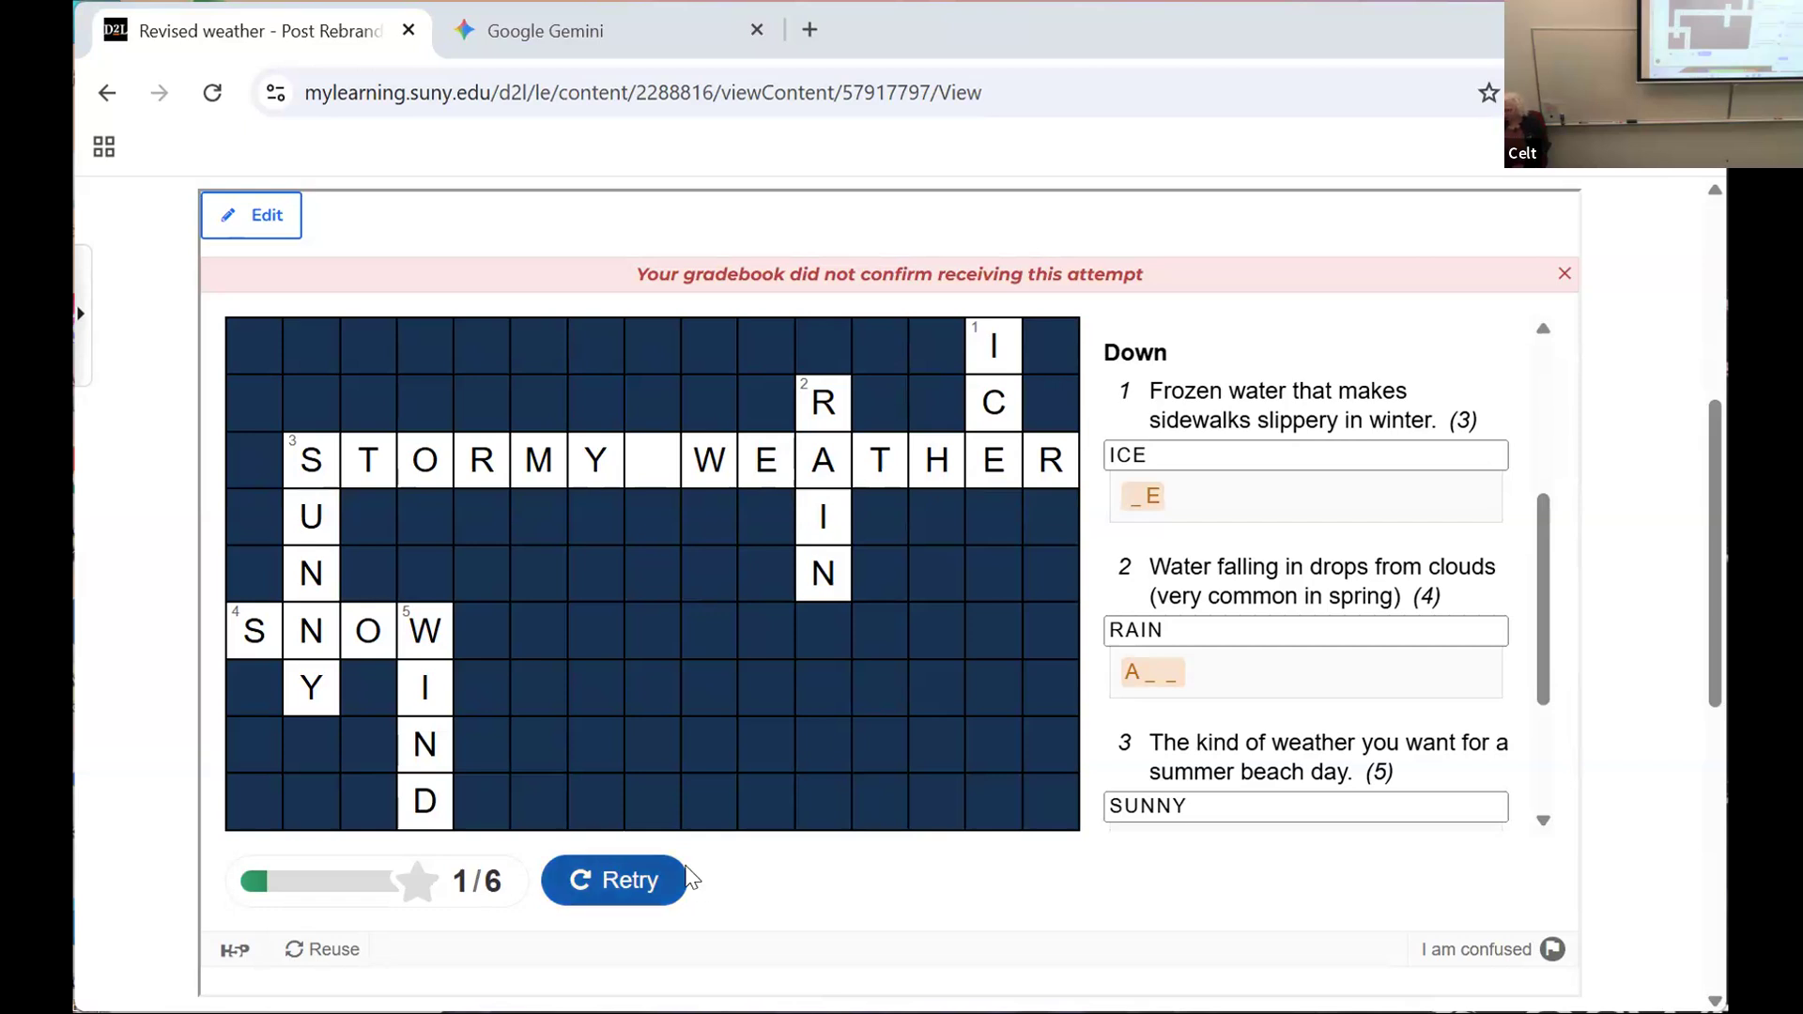
Step: Reset the crossword and fill in STORMY WEATHER as the 3 across answer, leaving one empty square between the words
click(624, 883)
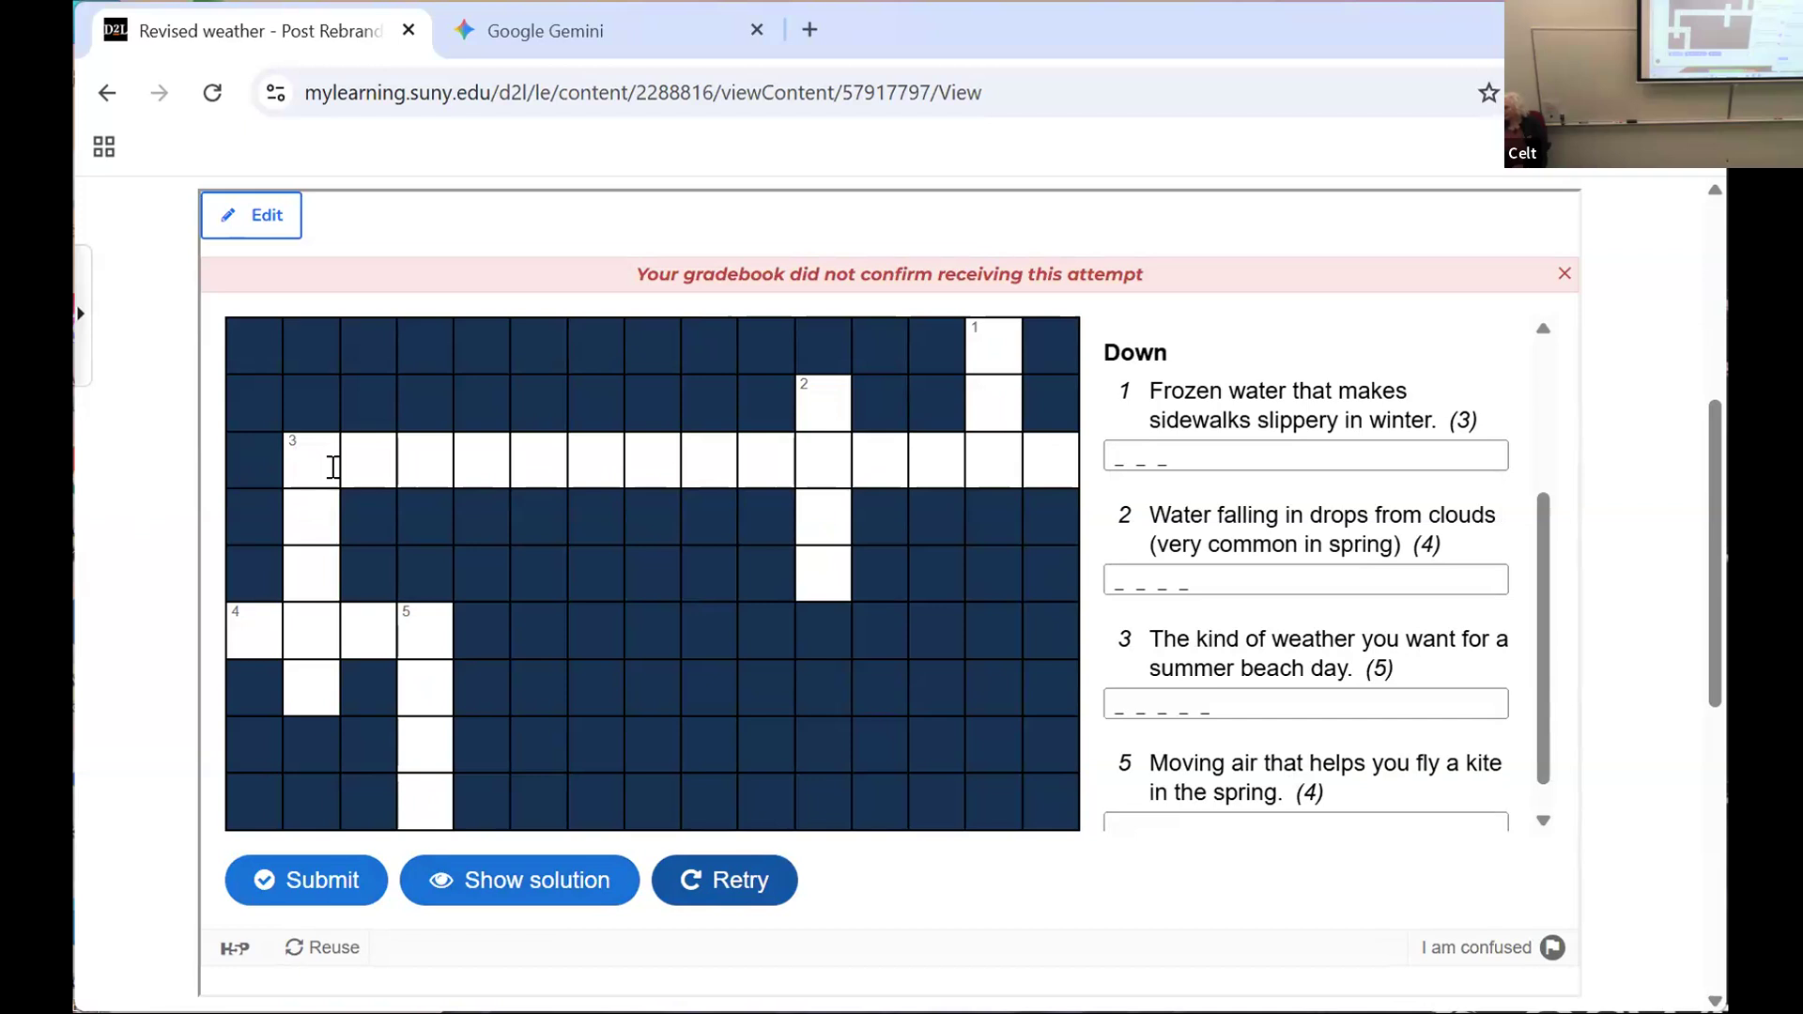
click(300, 473)
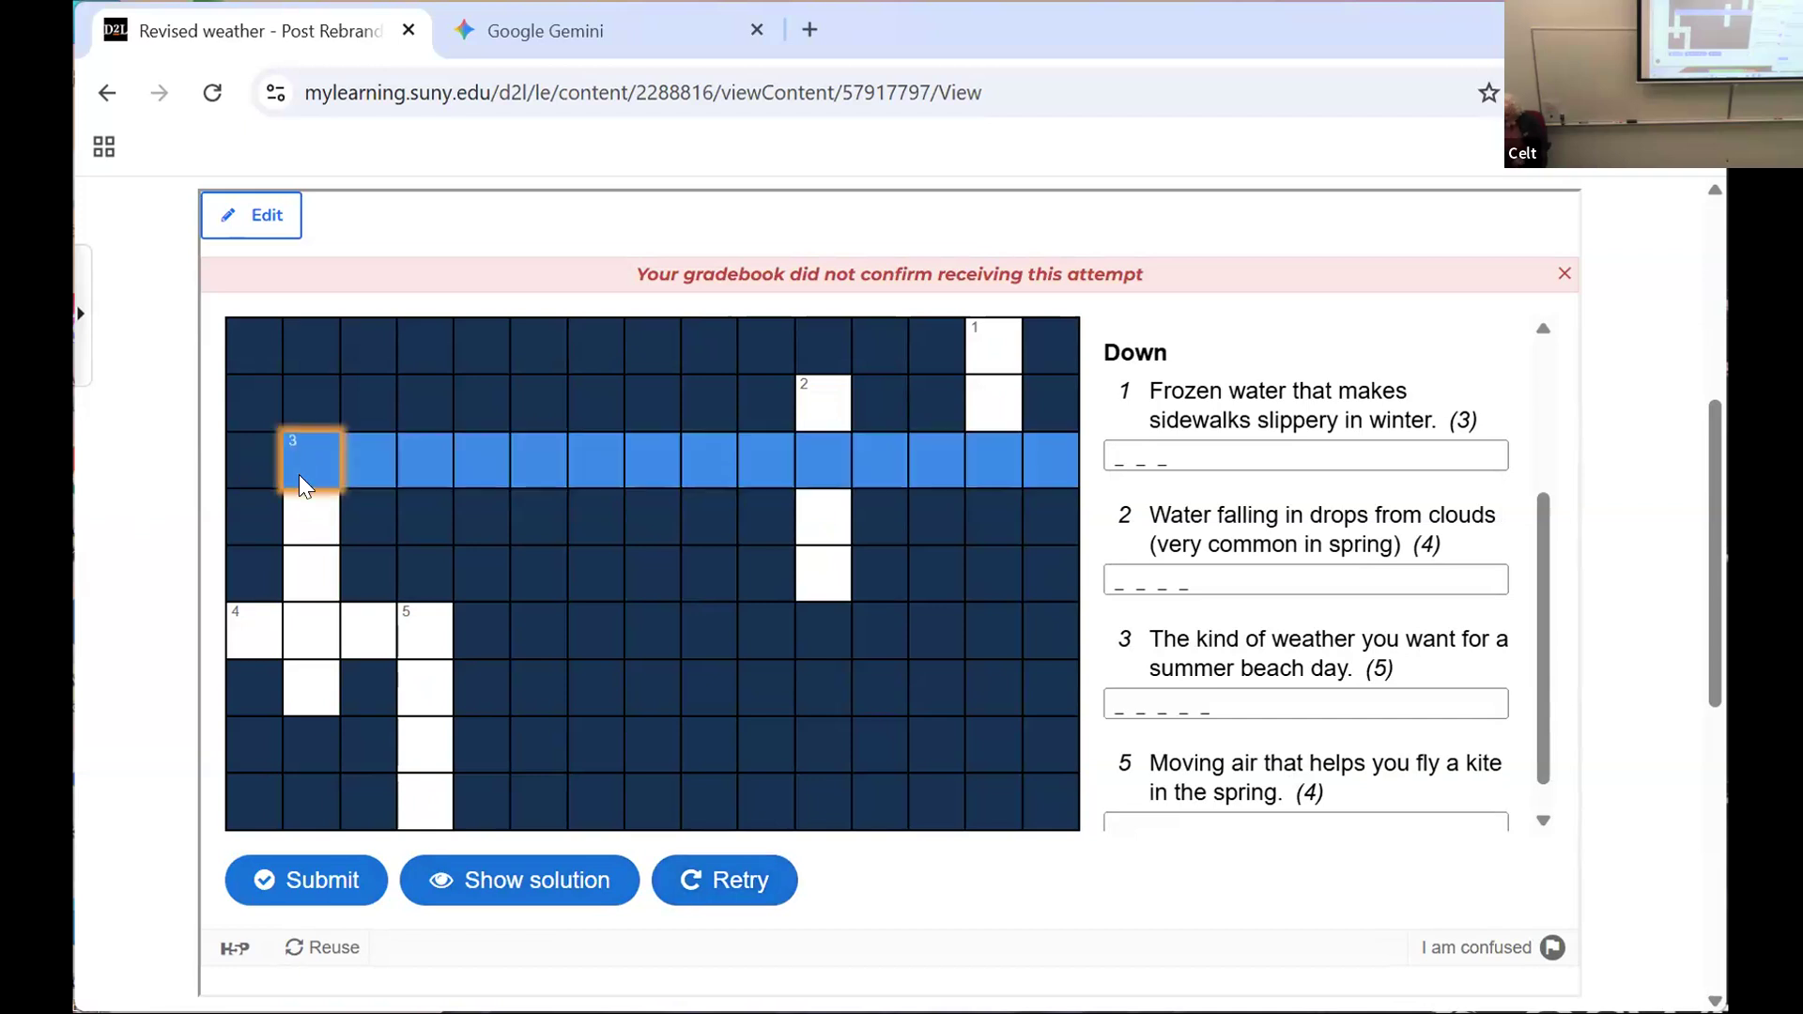
text(S)
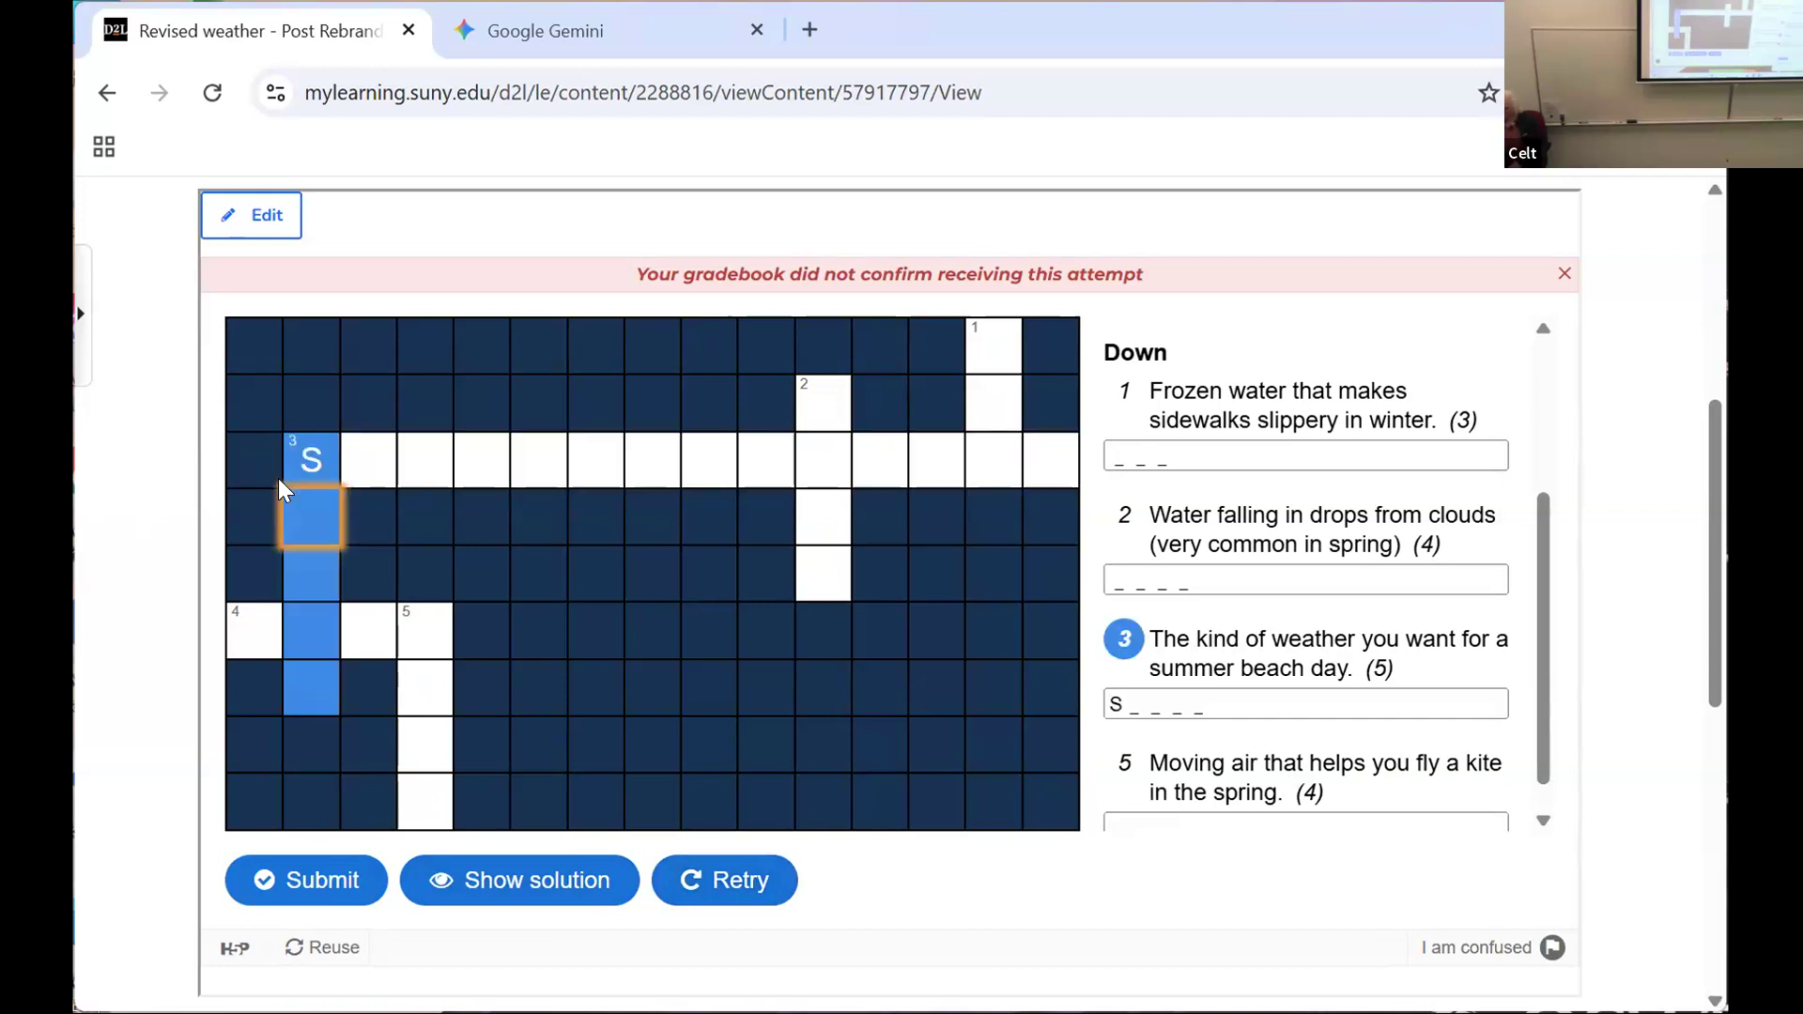
click(367, 460)
text(TORMY)
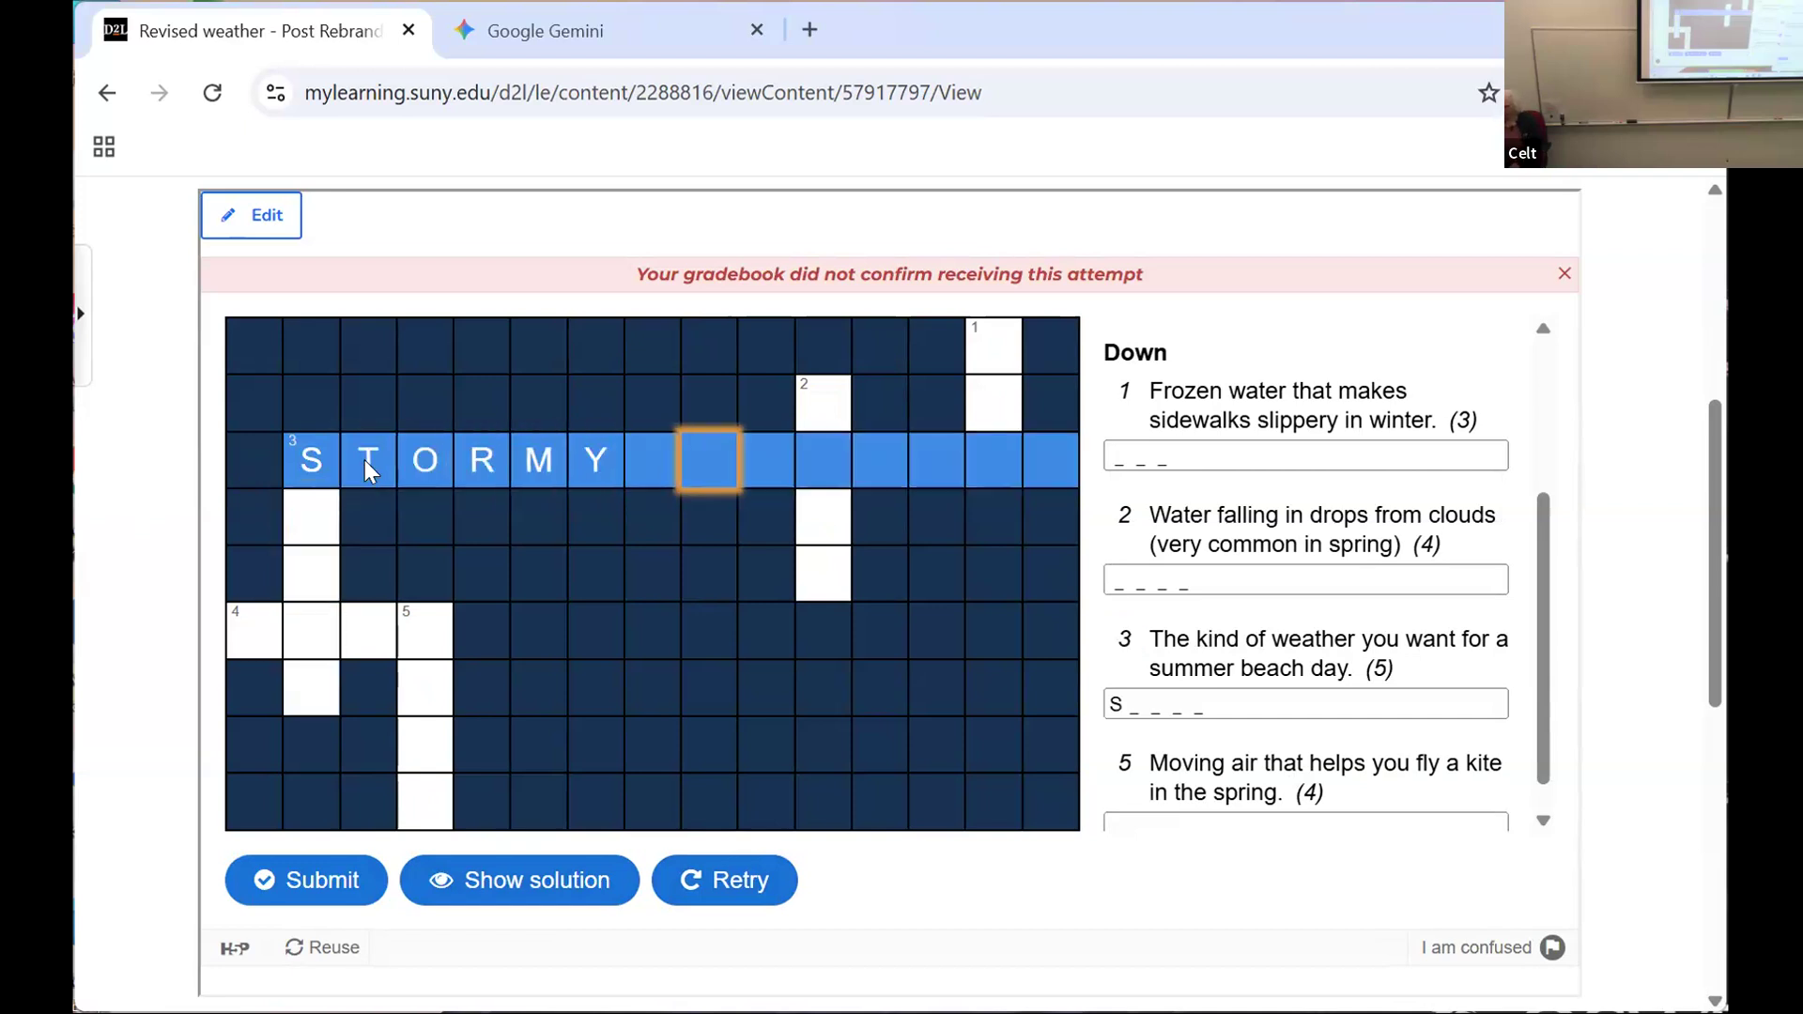
text( WE)
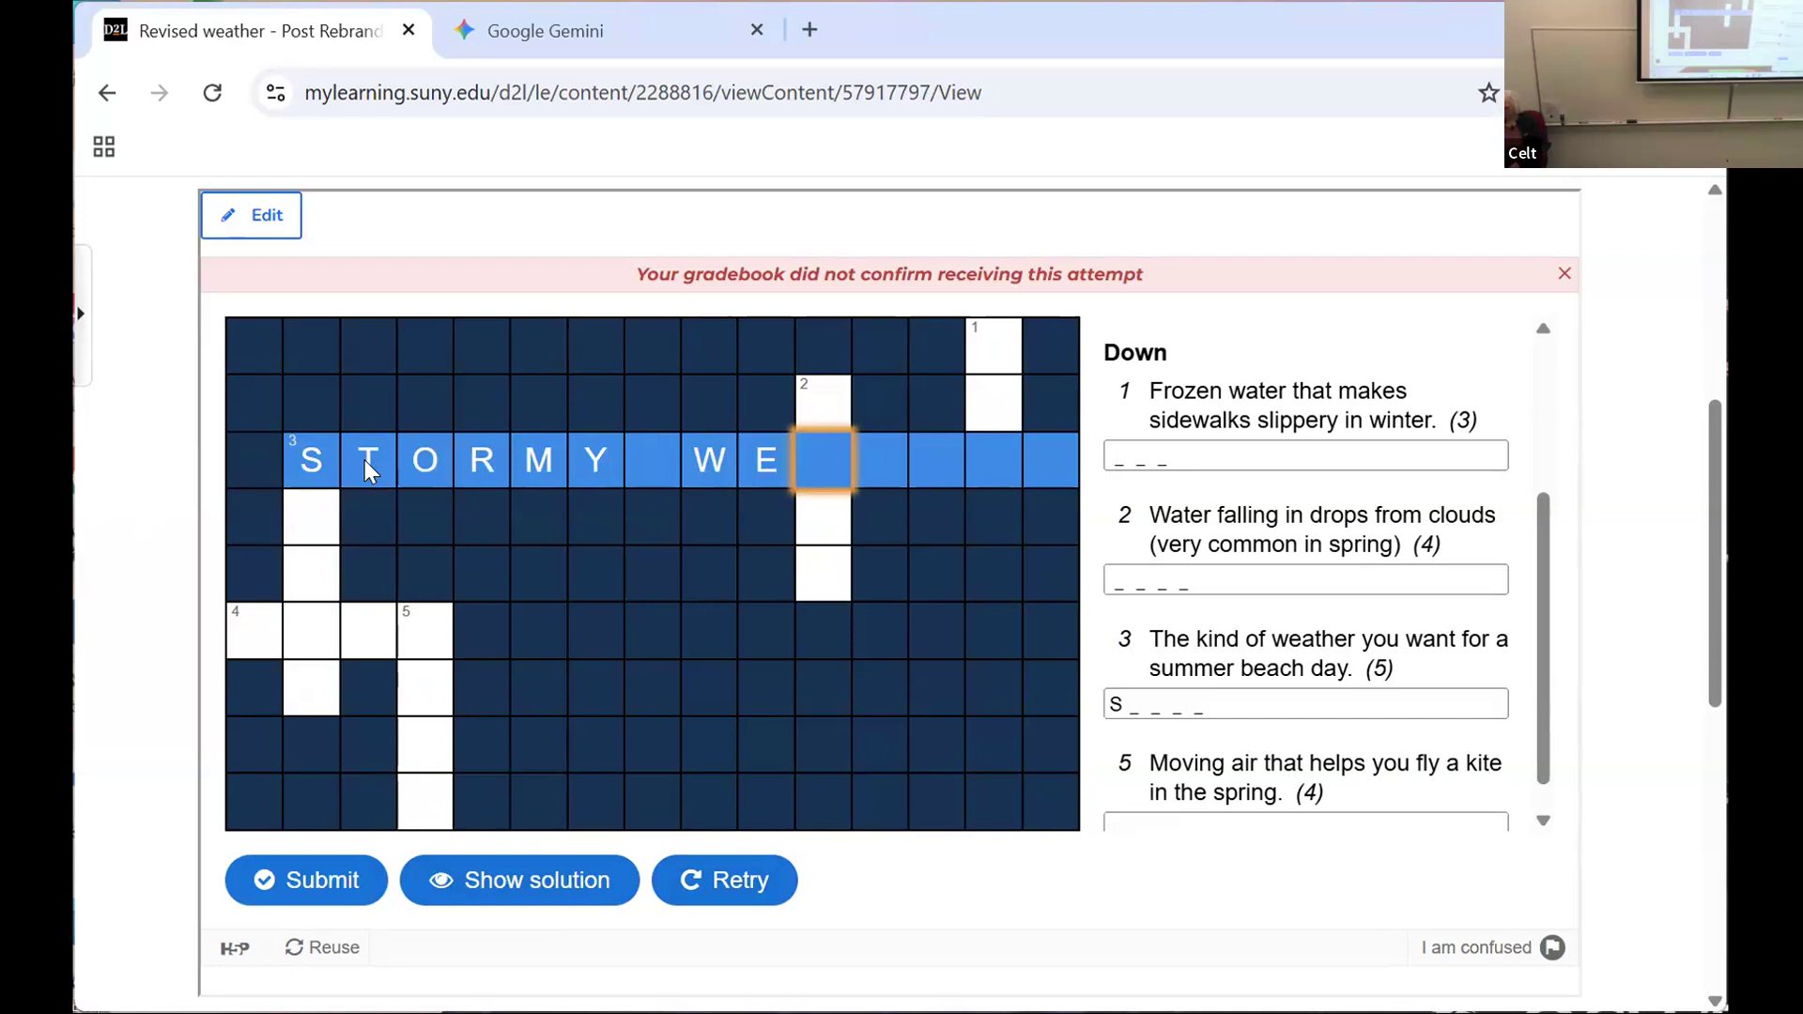
text(ATHER)
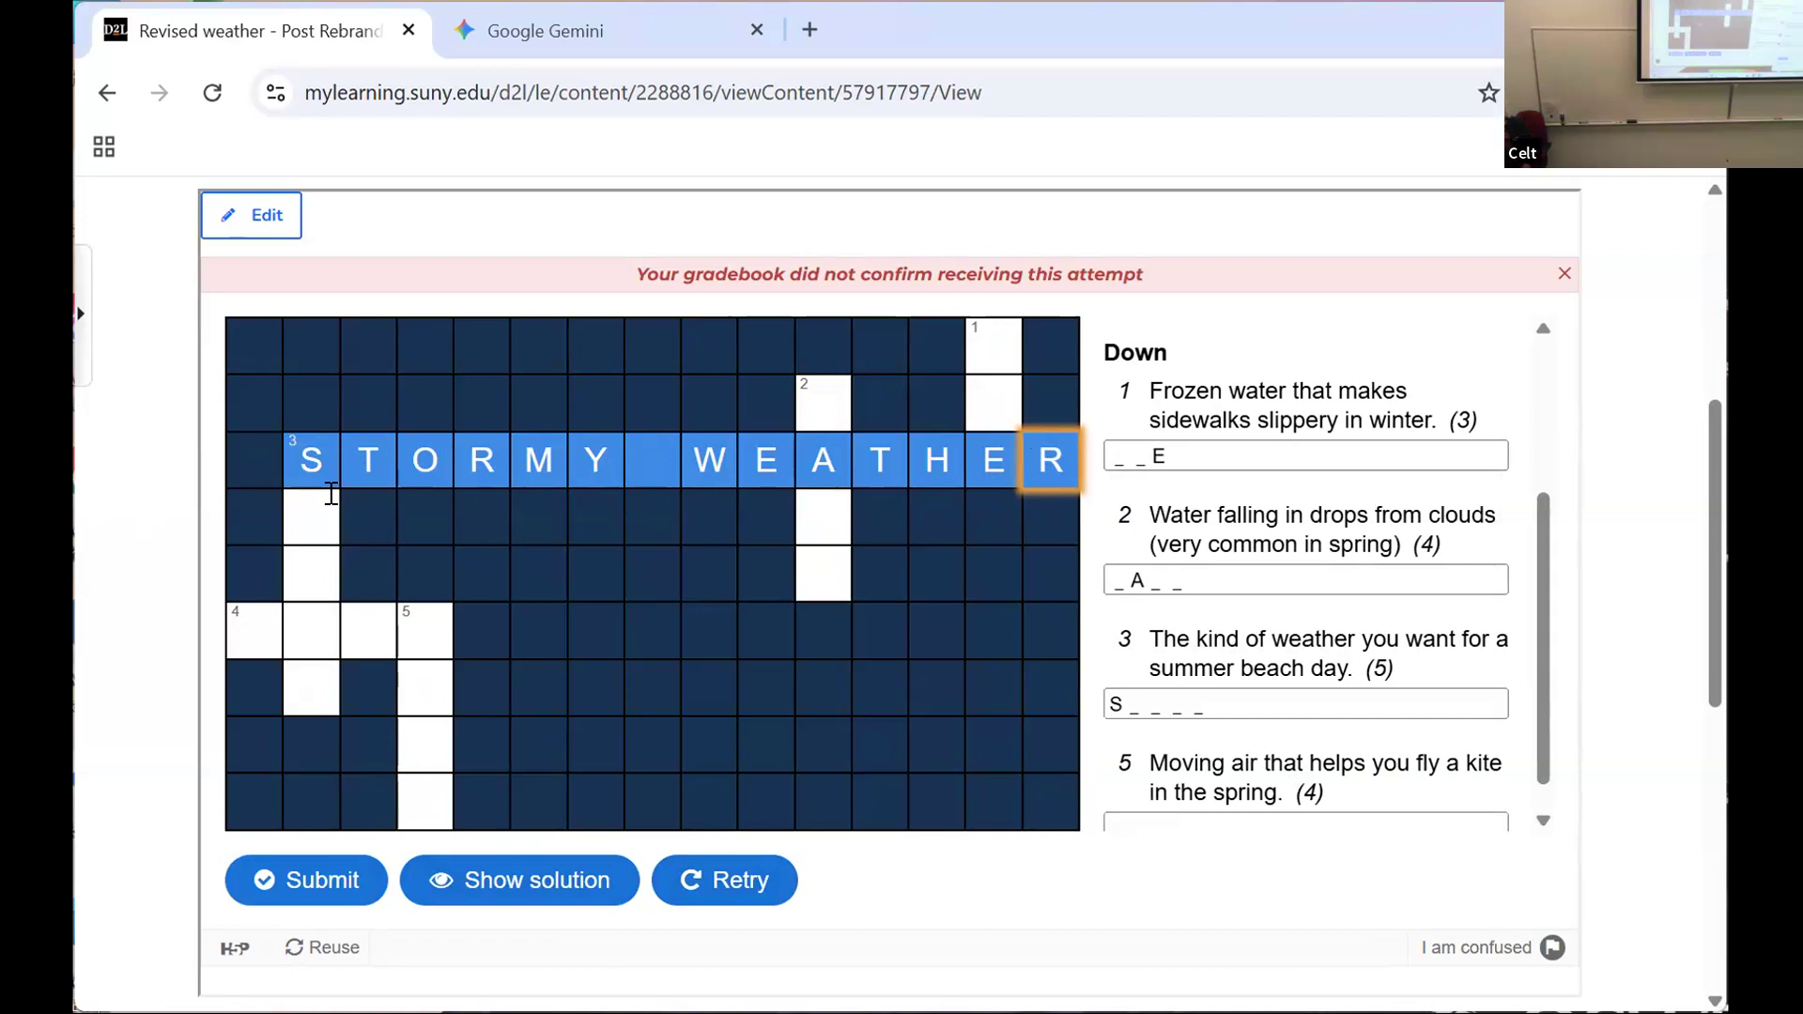
Step: Fill in RAIN in the crossword grid as the 2 down answer
click(815, 408)
text(R)
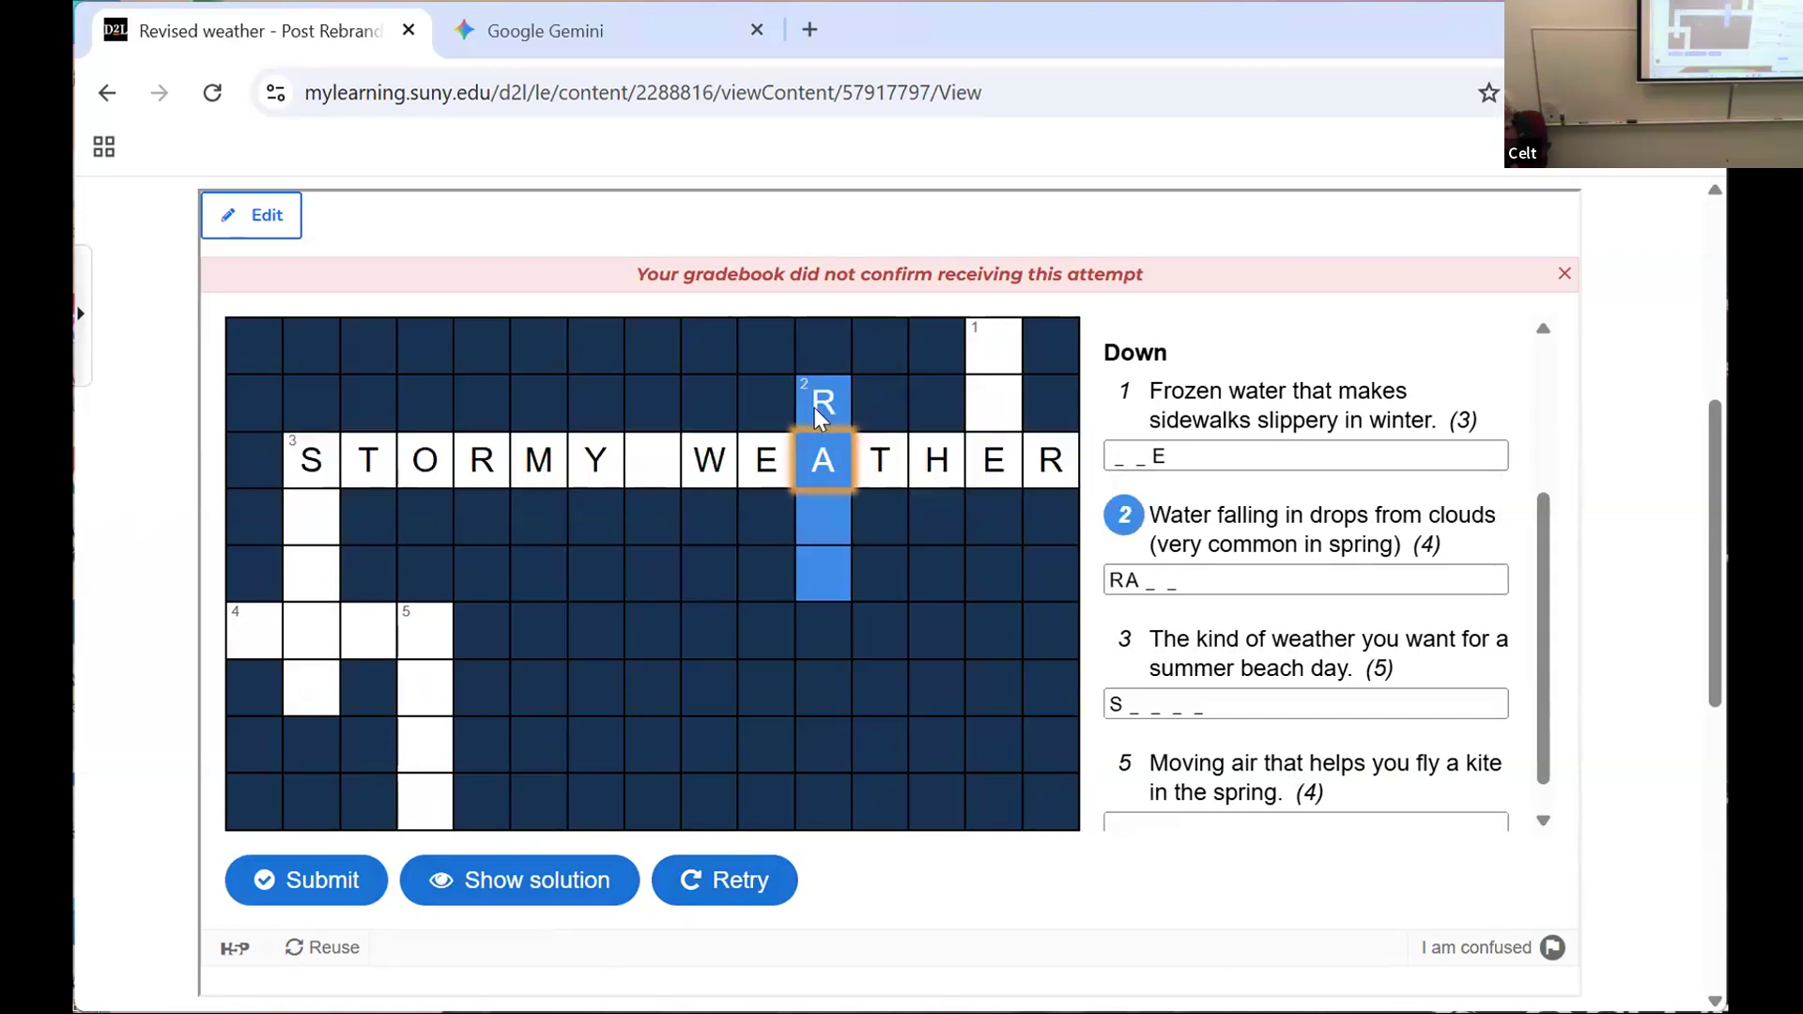
text(A)
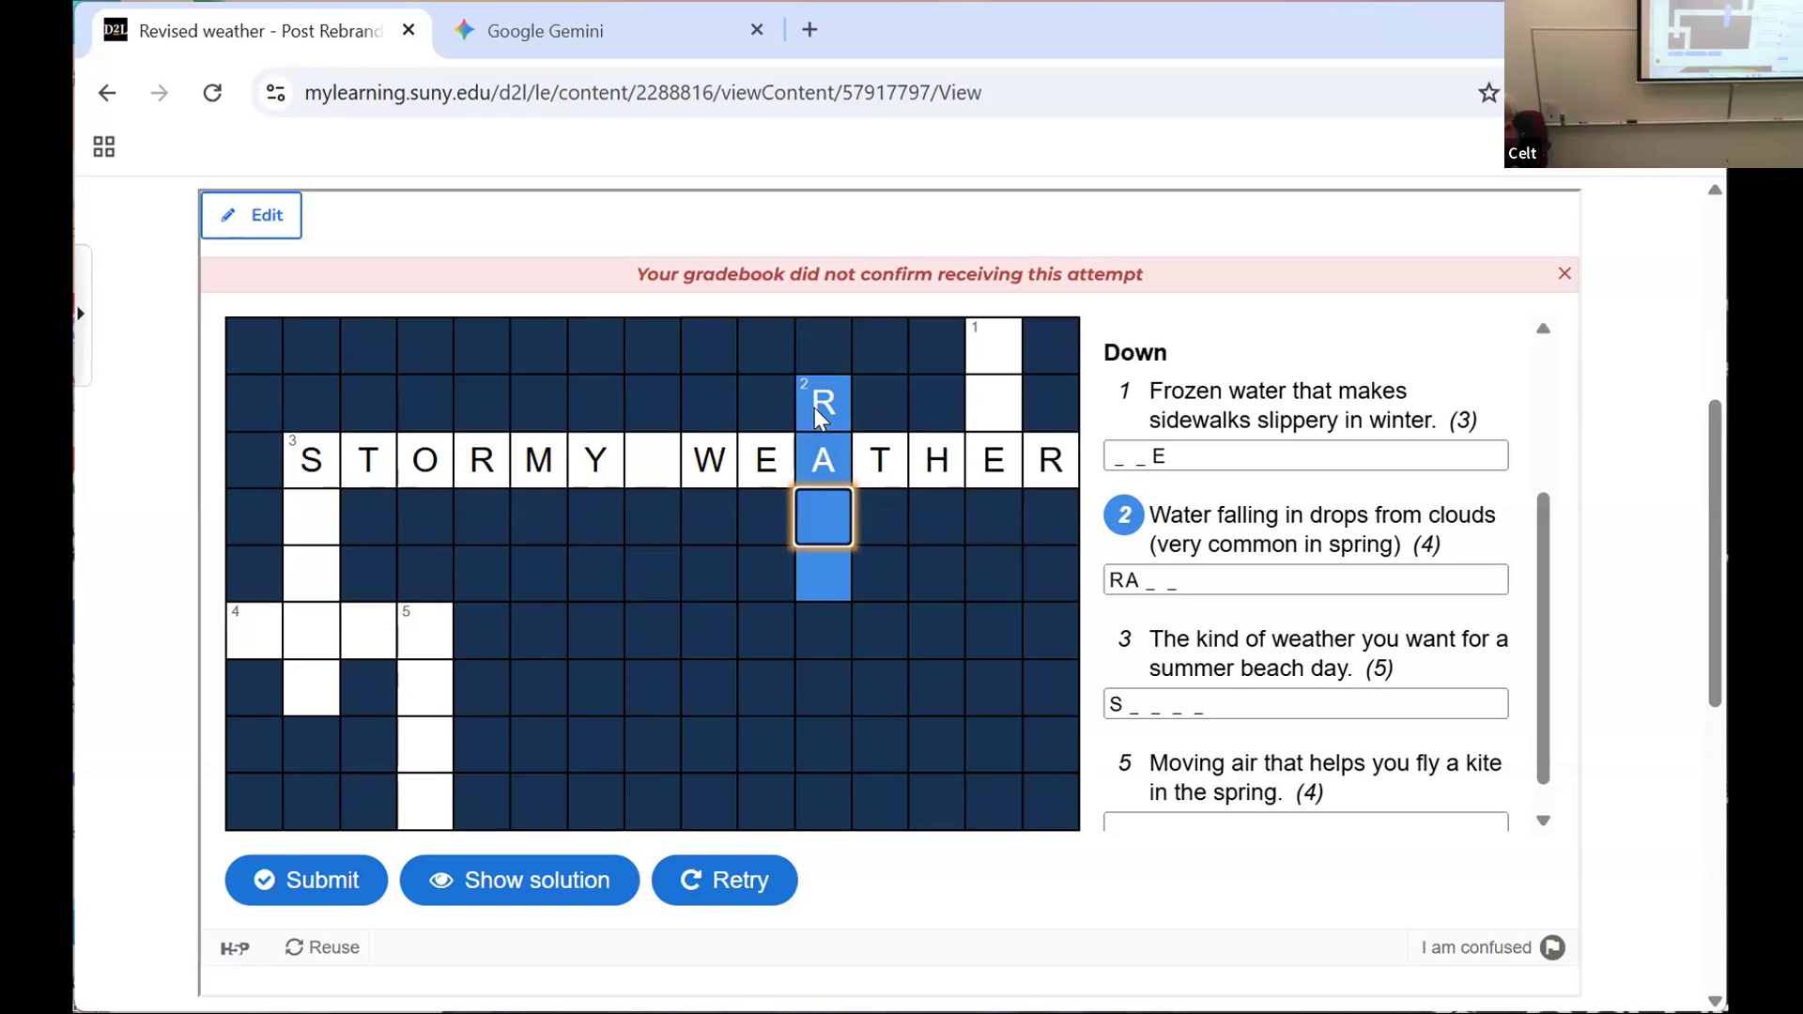
text(IN)
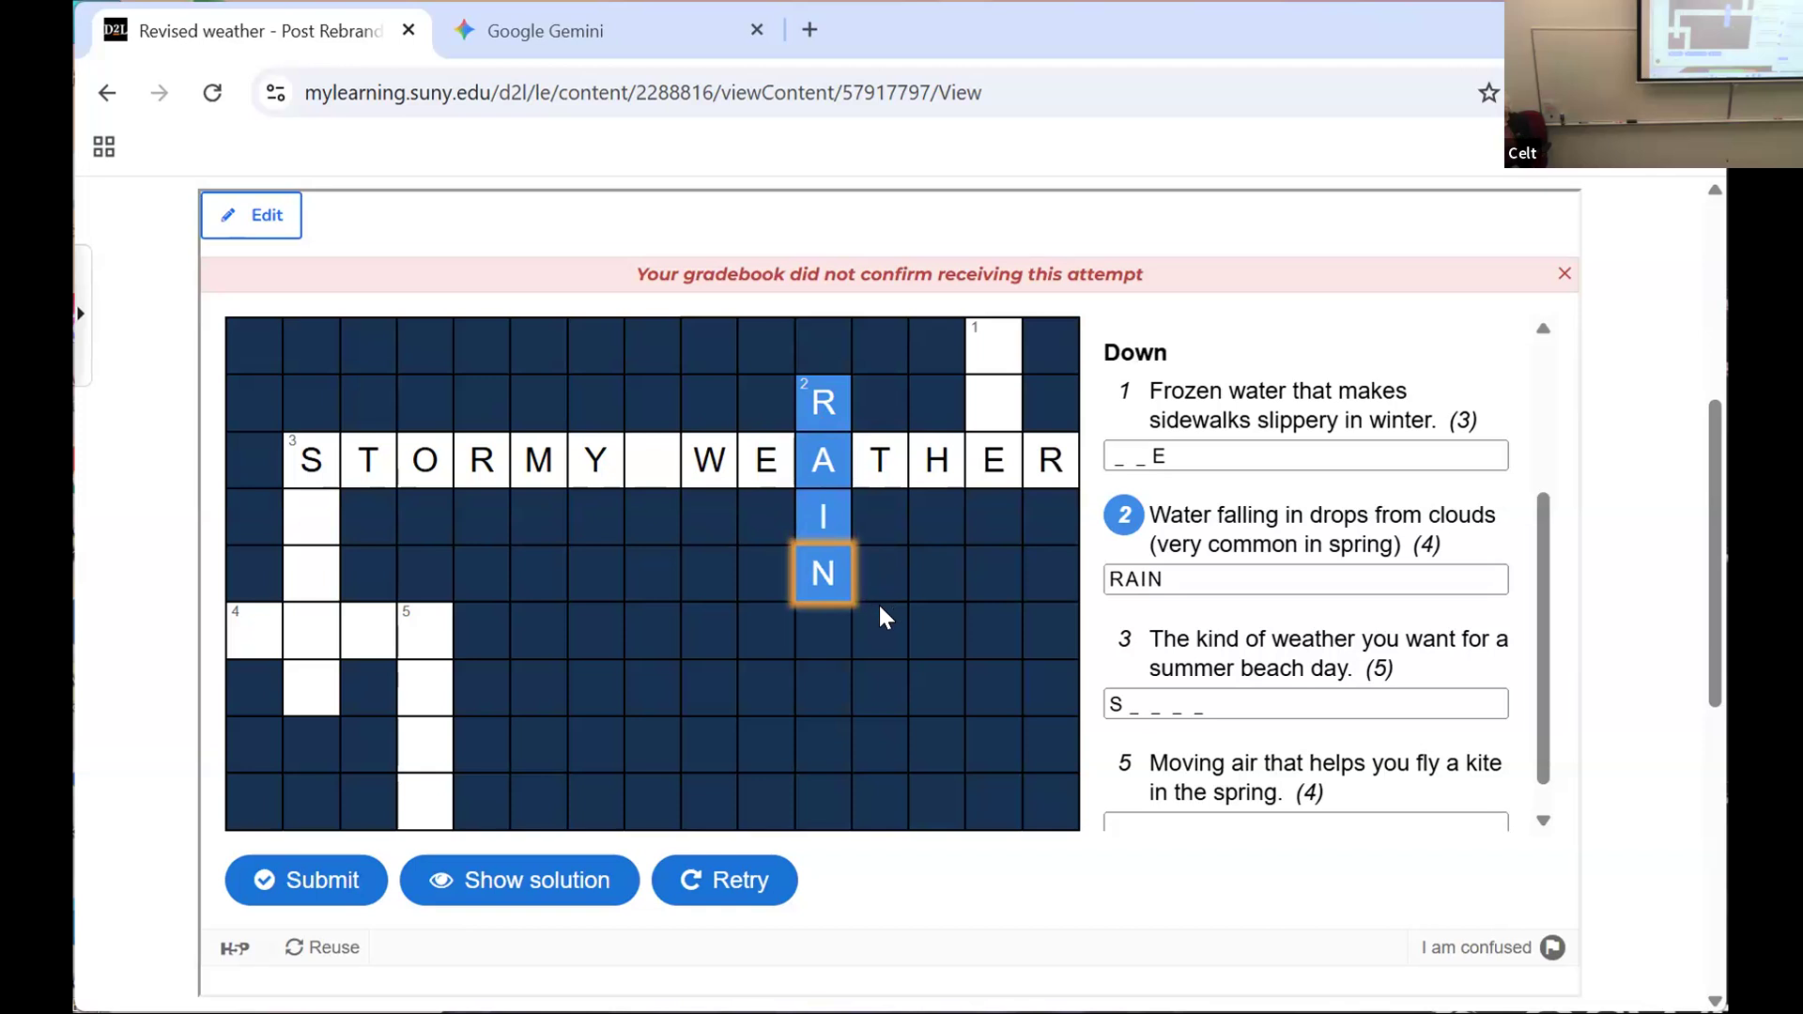
click(304, 518)
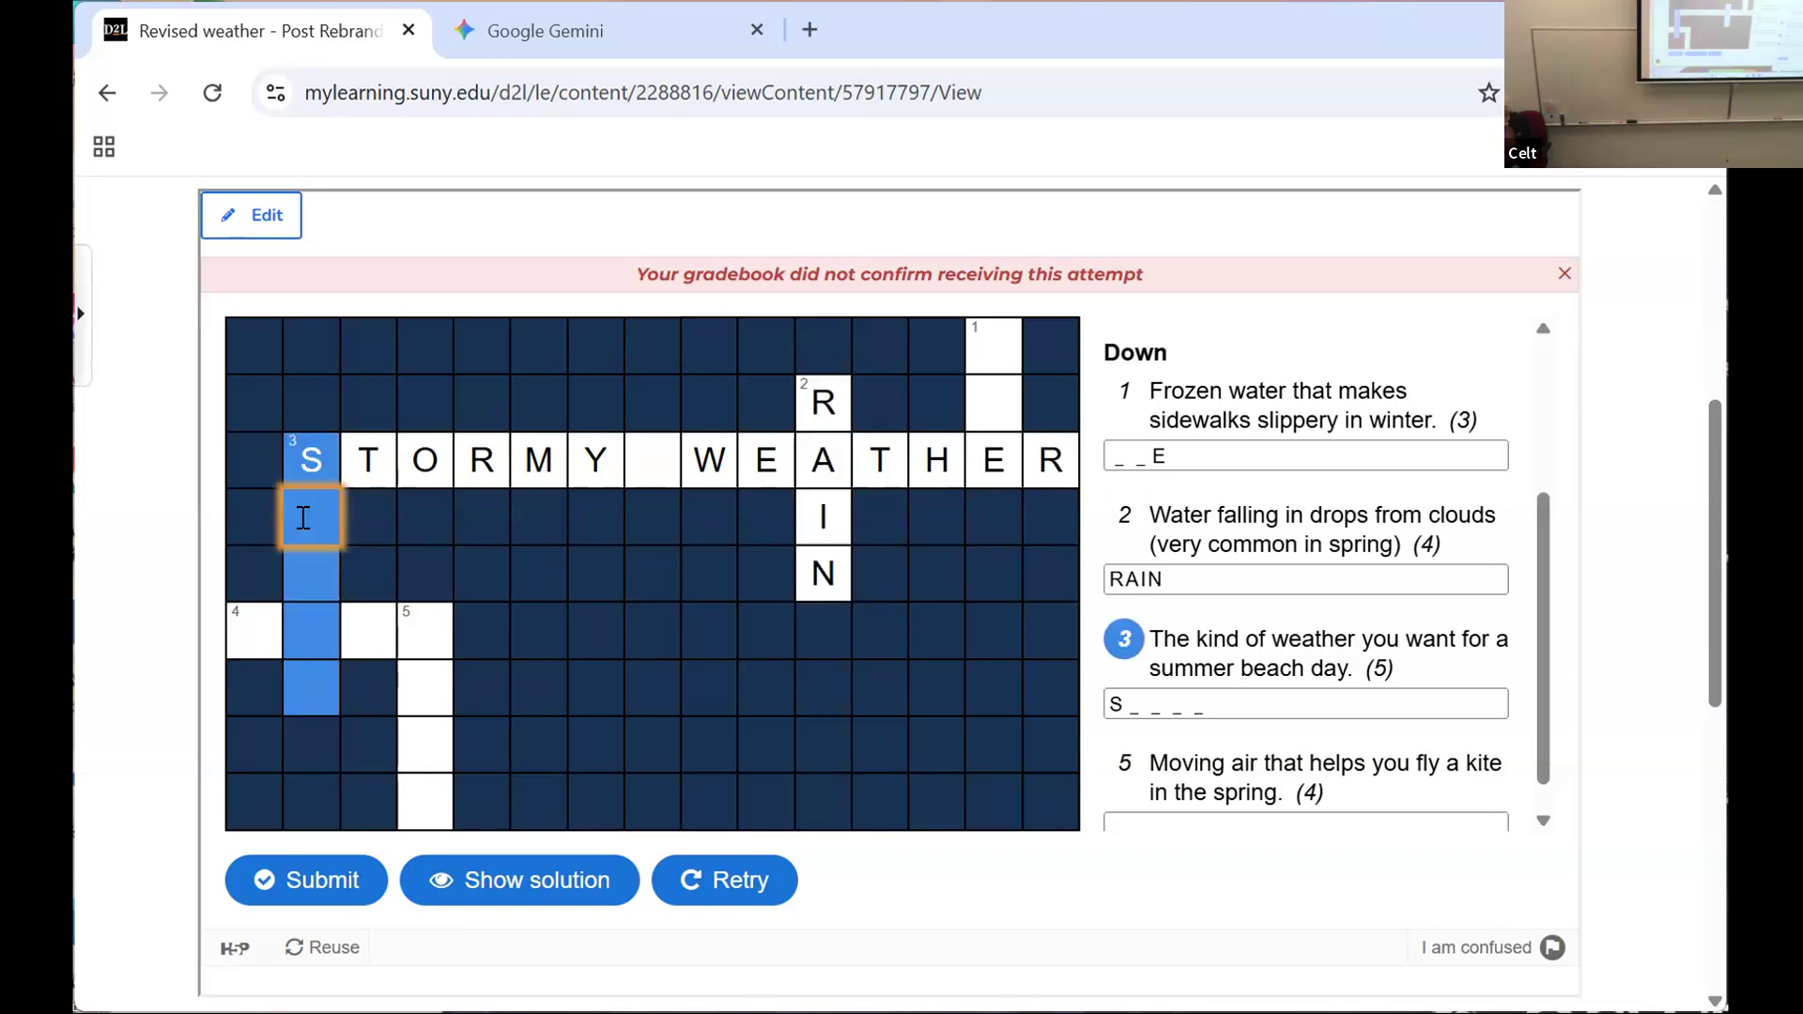
text(NOW)
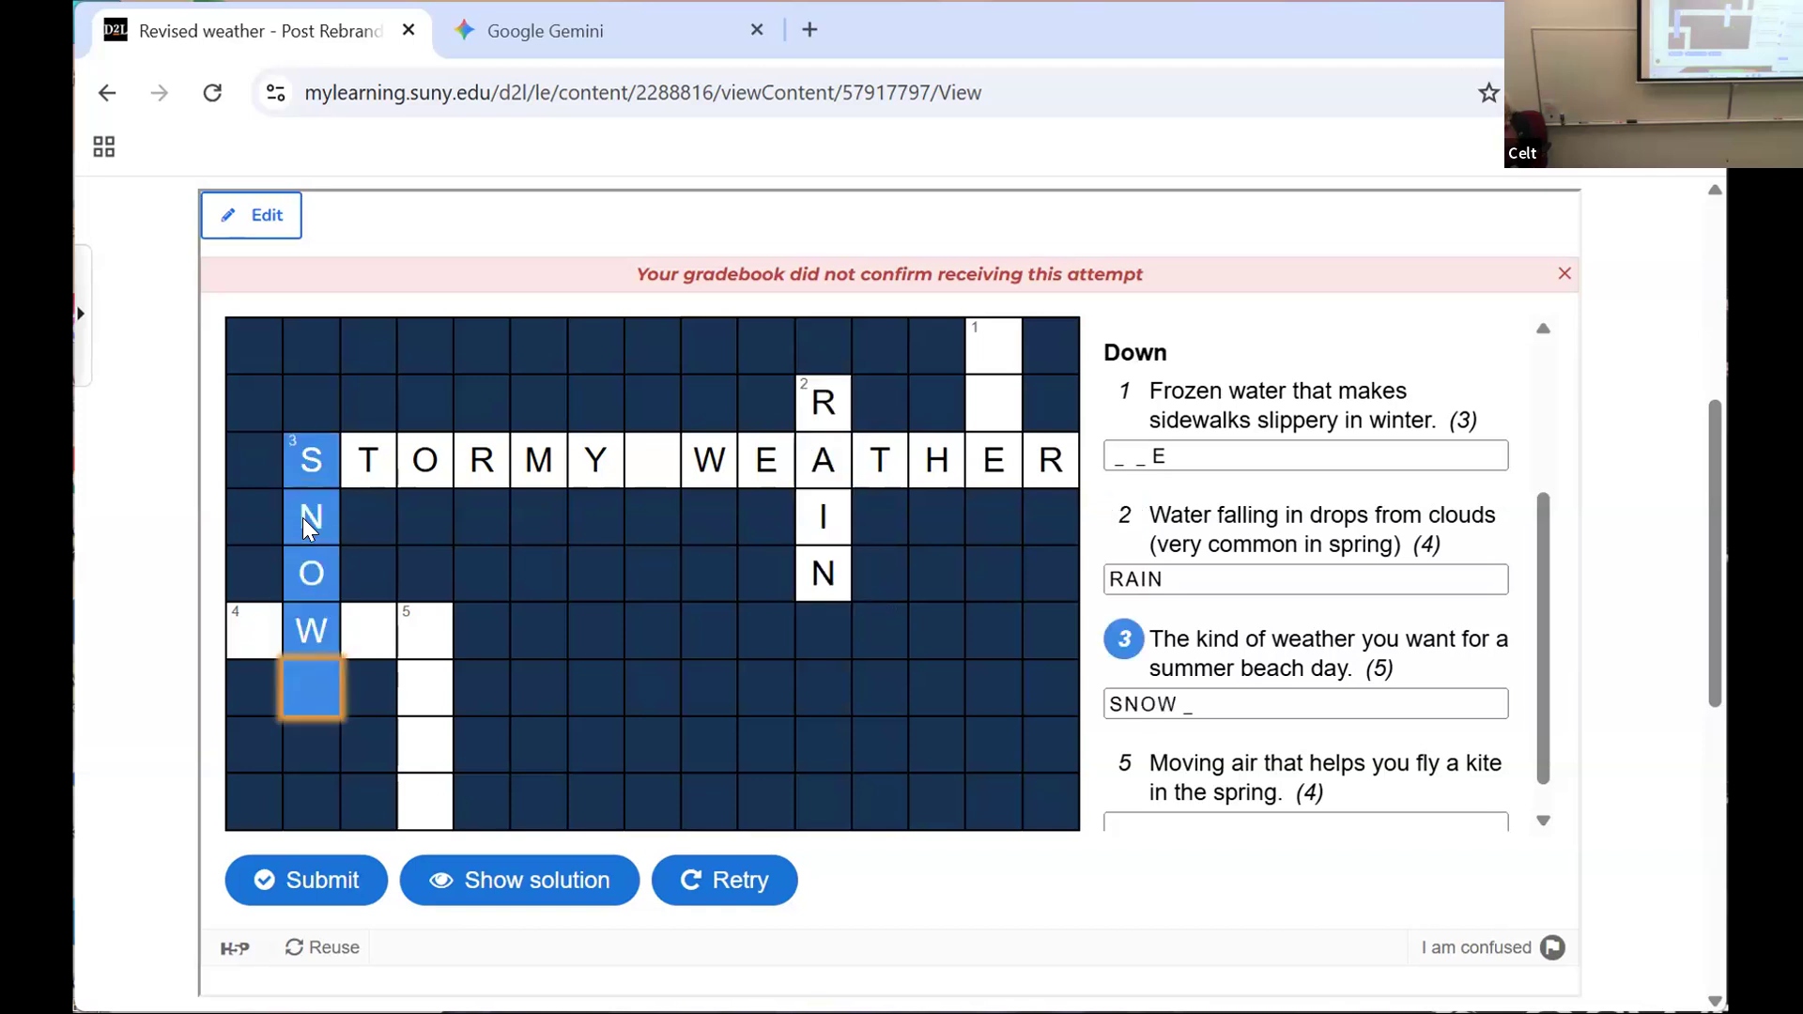
key(Up)
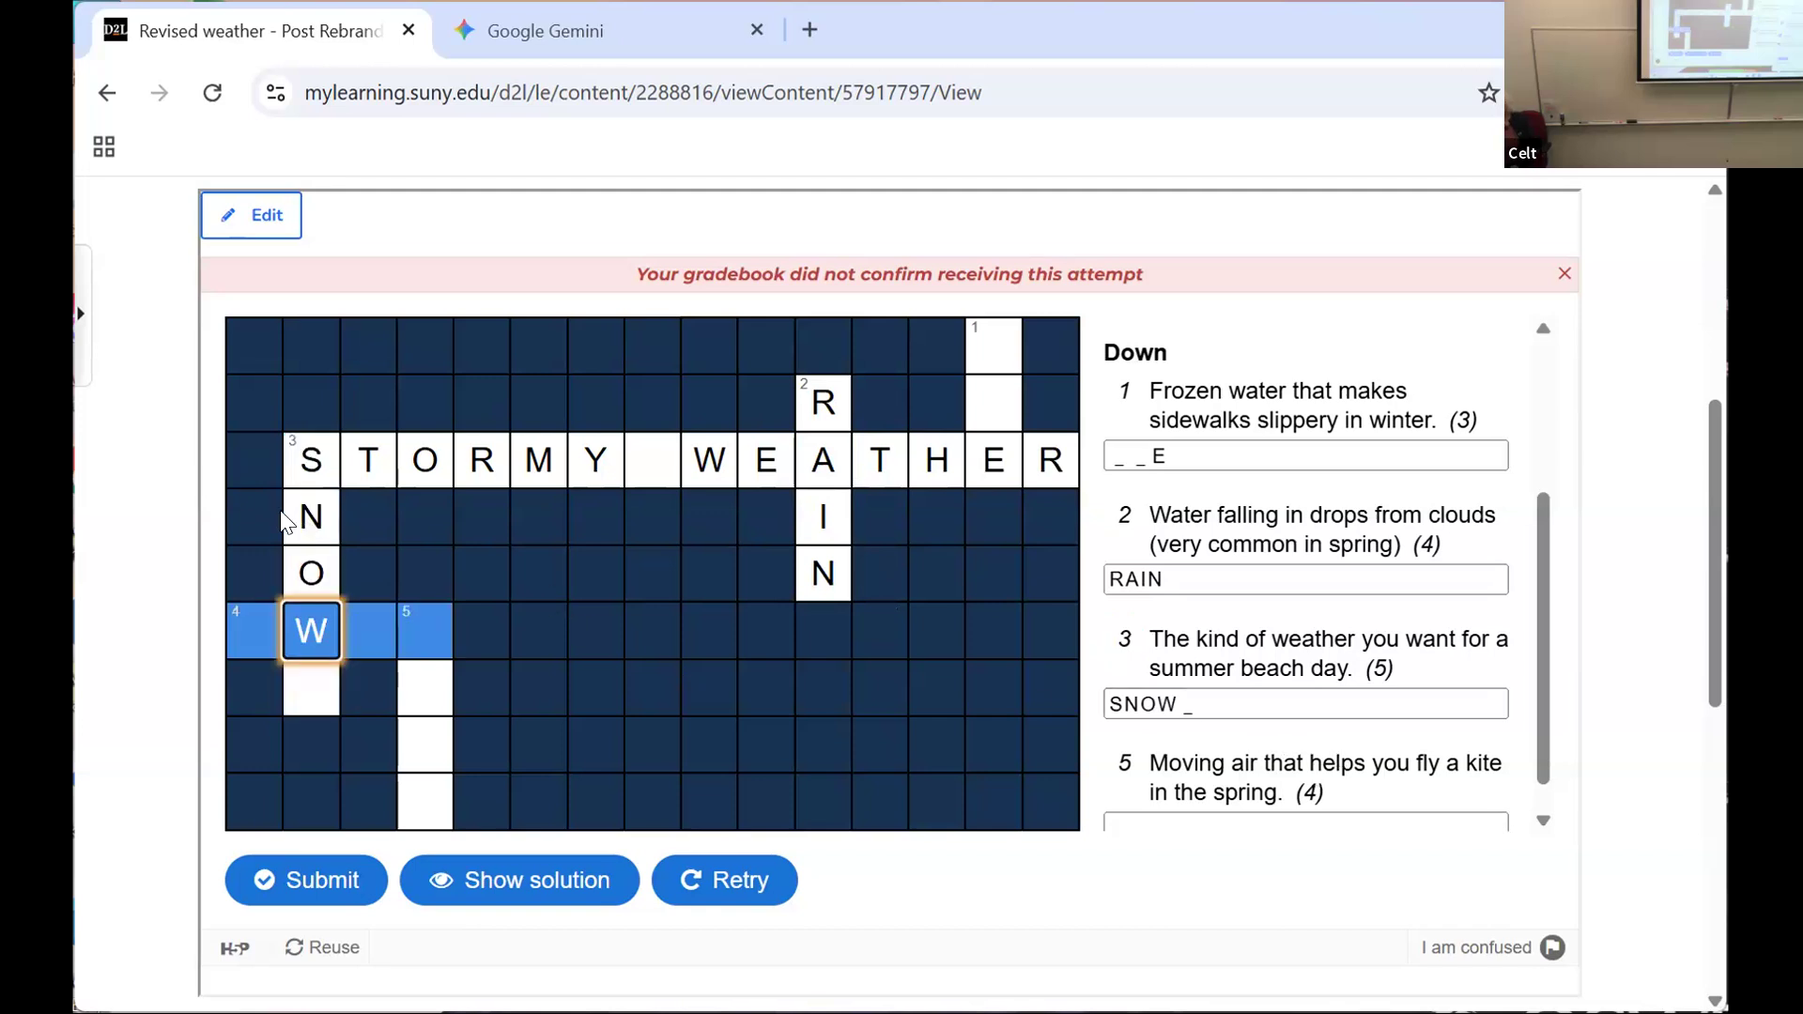
Step: Fill in SUNNY as the 3 down answer and SNOW as the 4 across answer in the crossword grid
click(310, 512)
text(UNN)
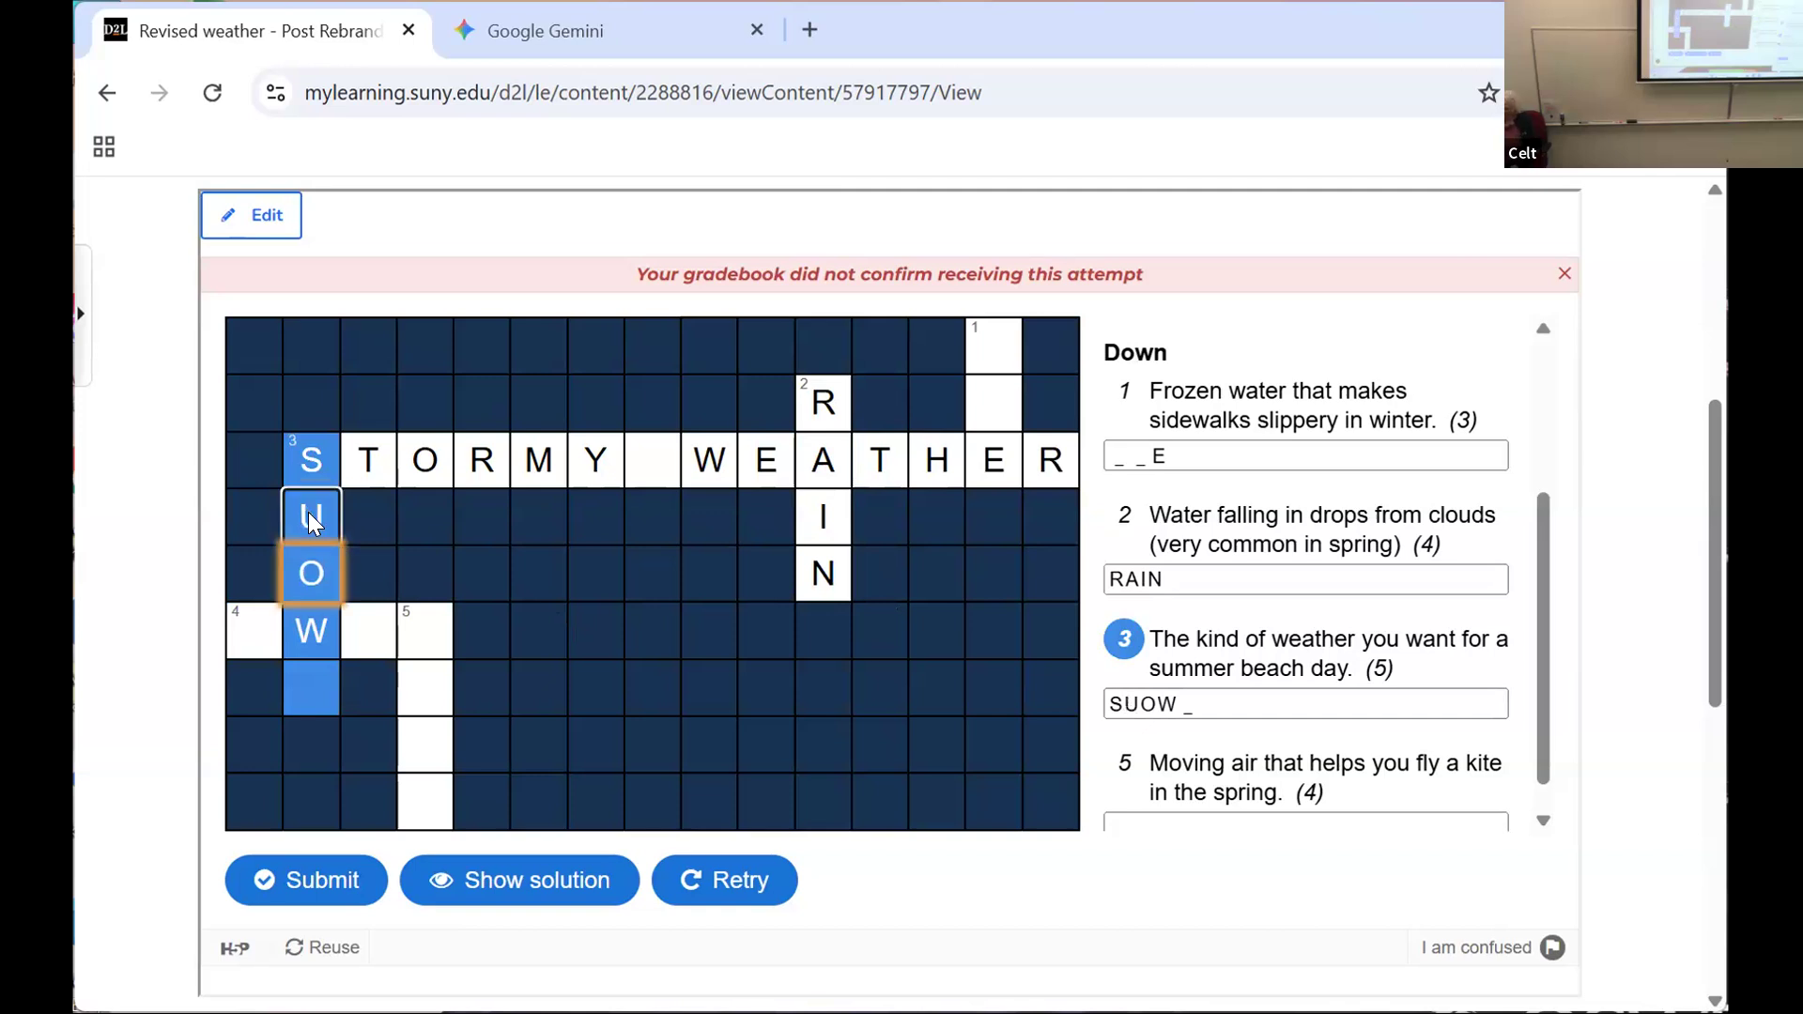
text(y)
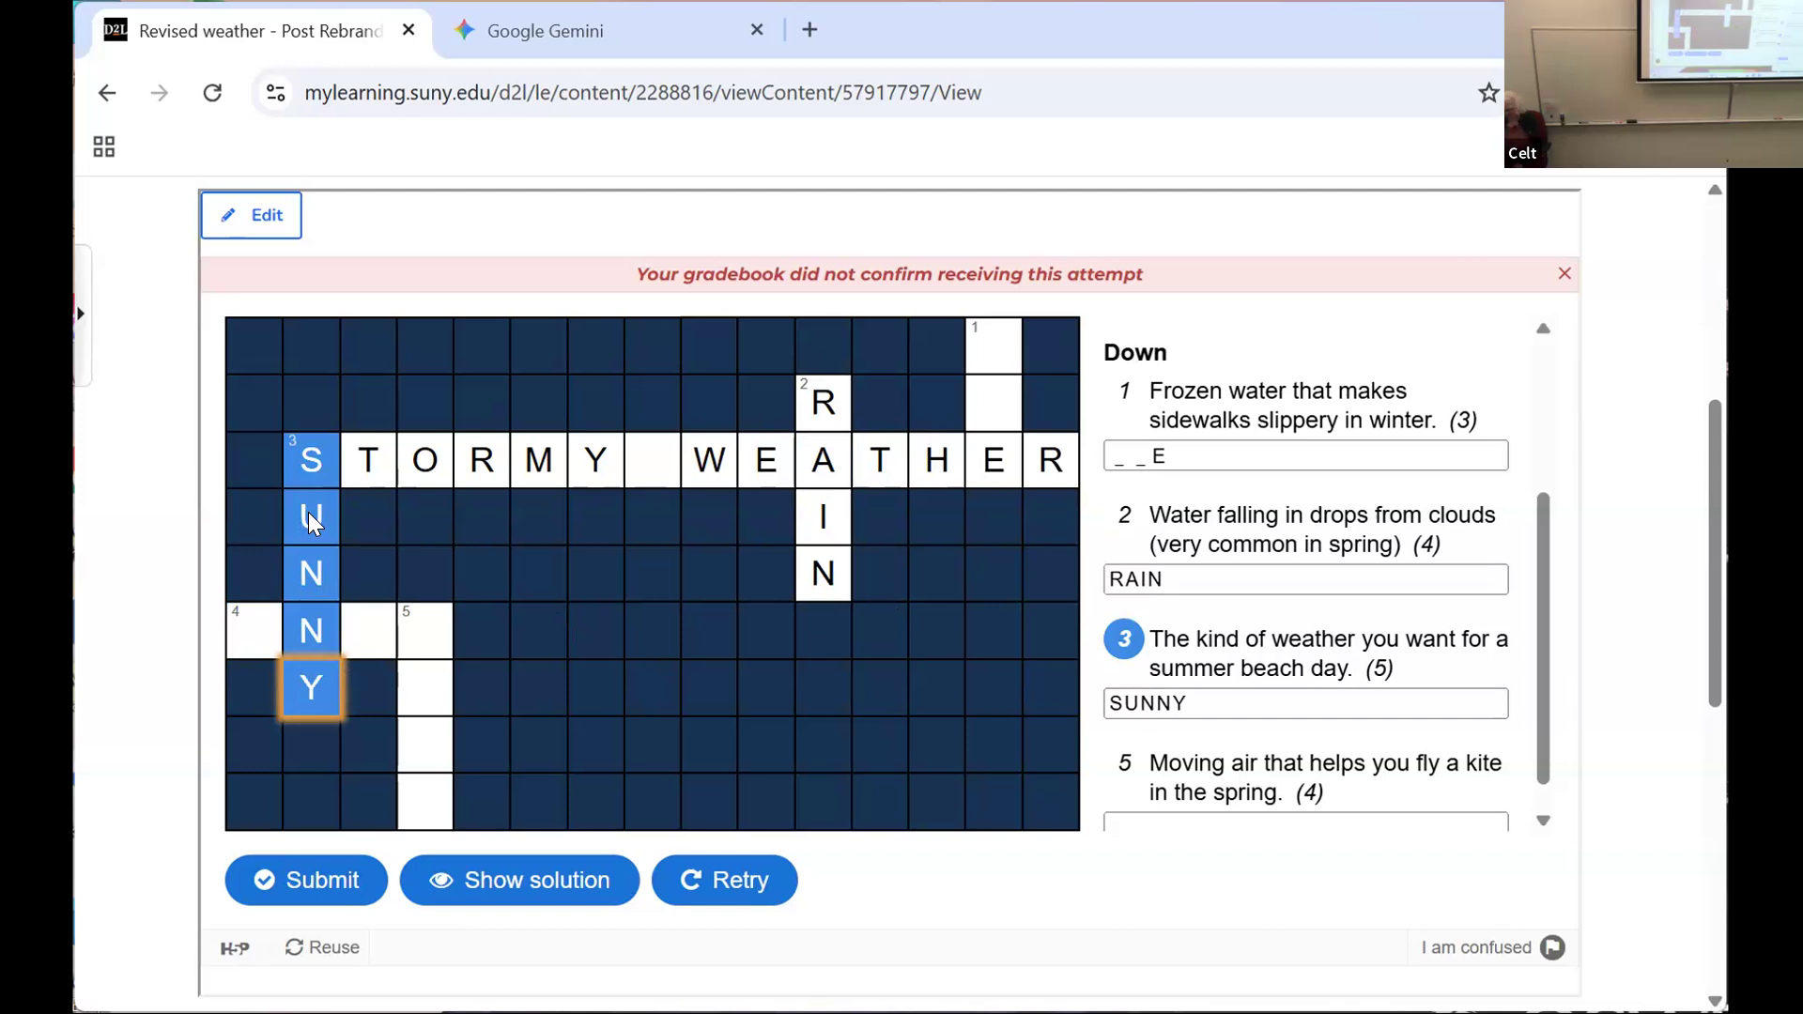
click(262, 626)
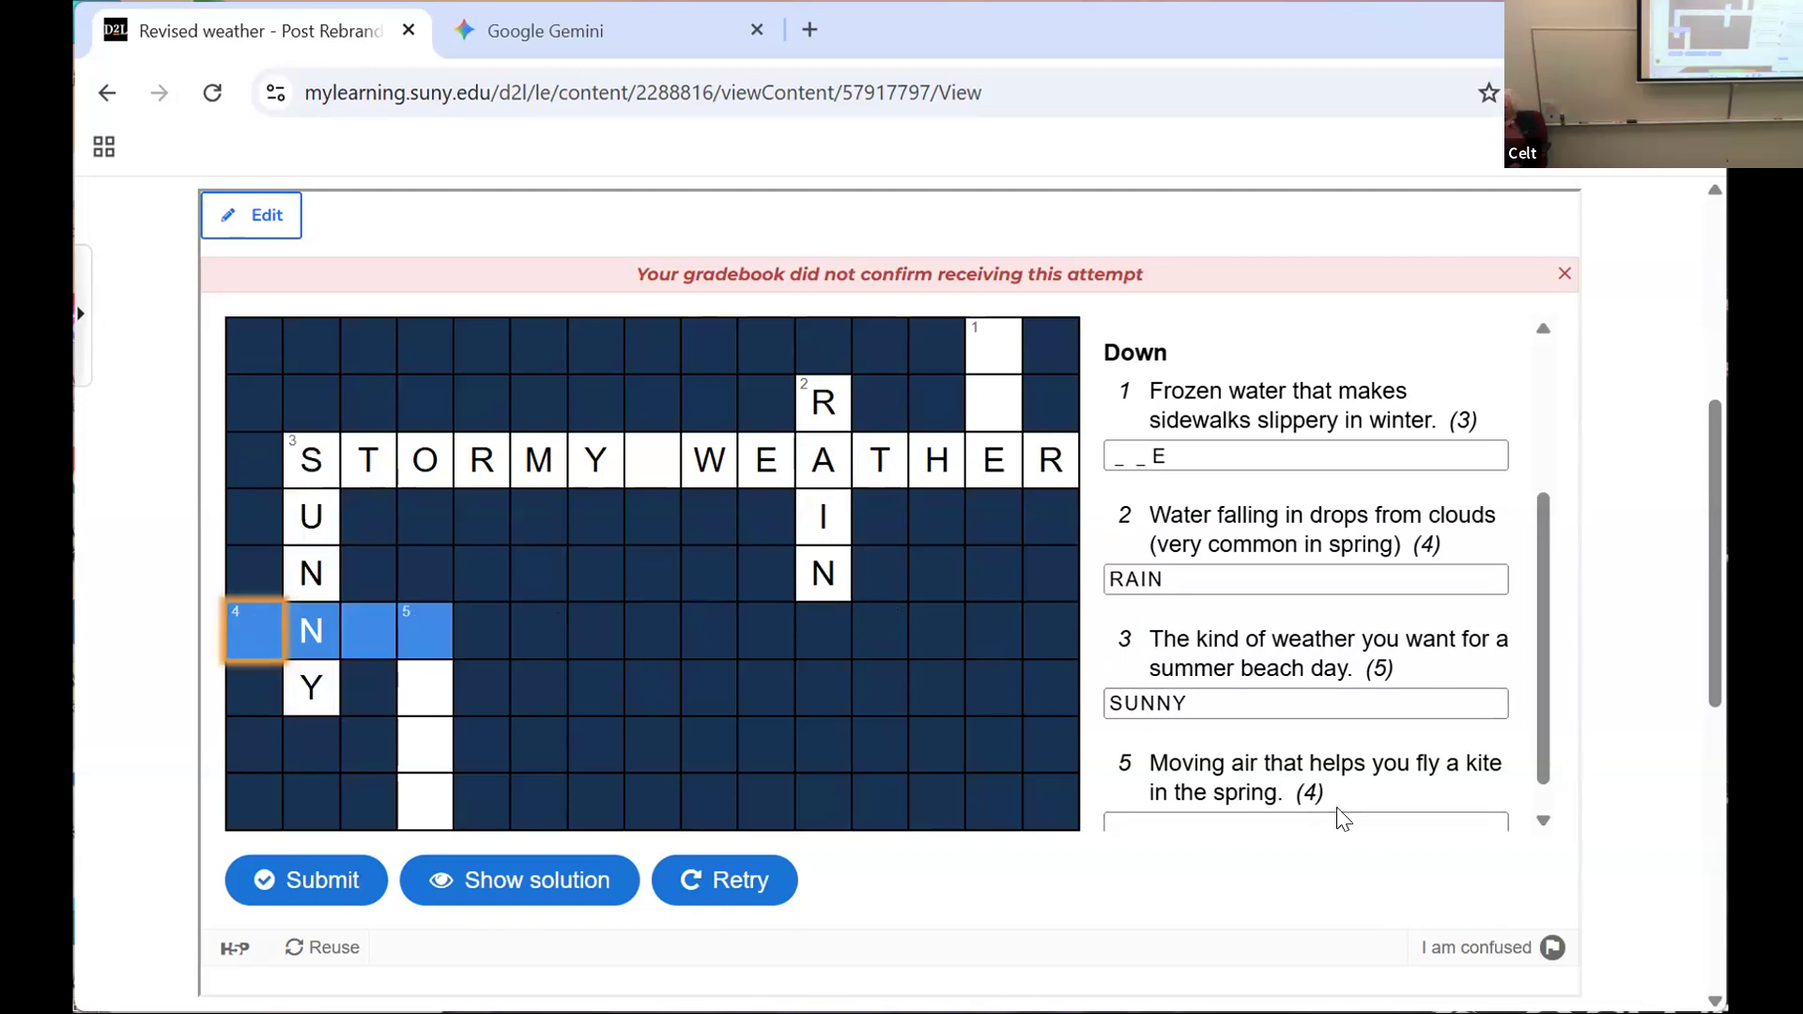
text(sow)
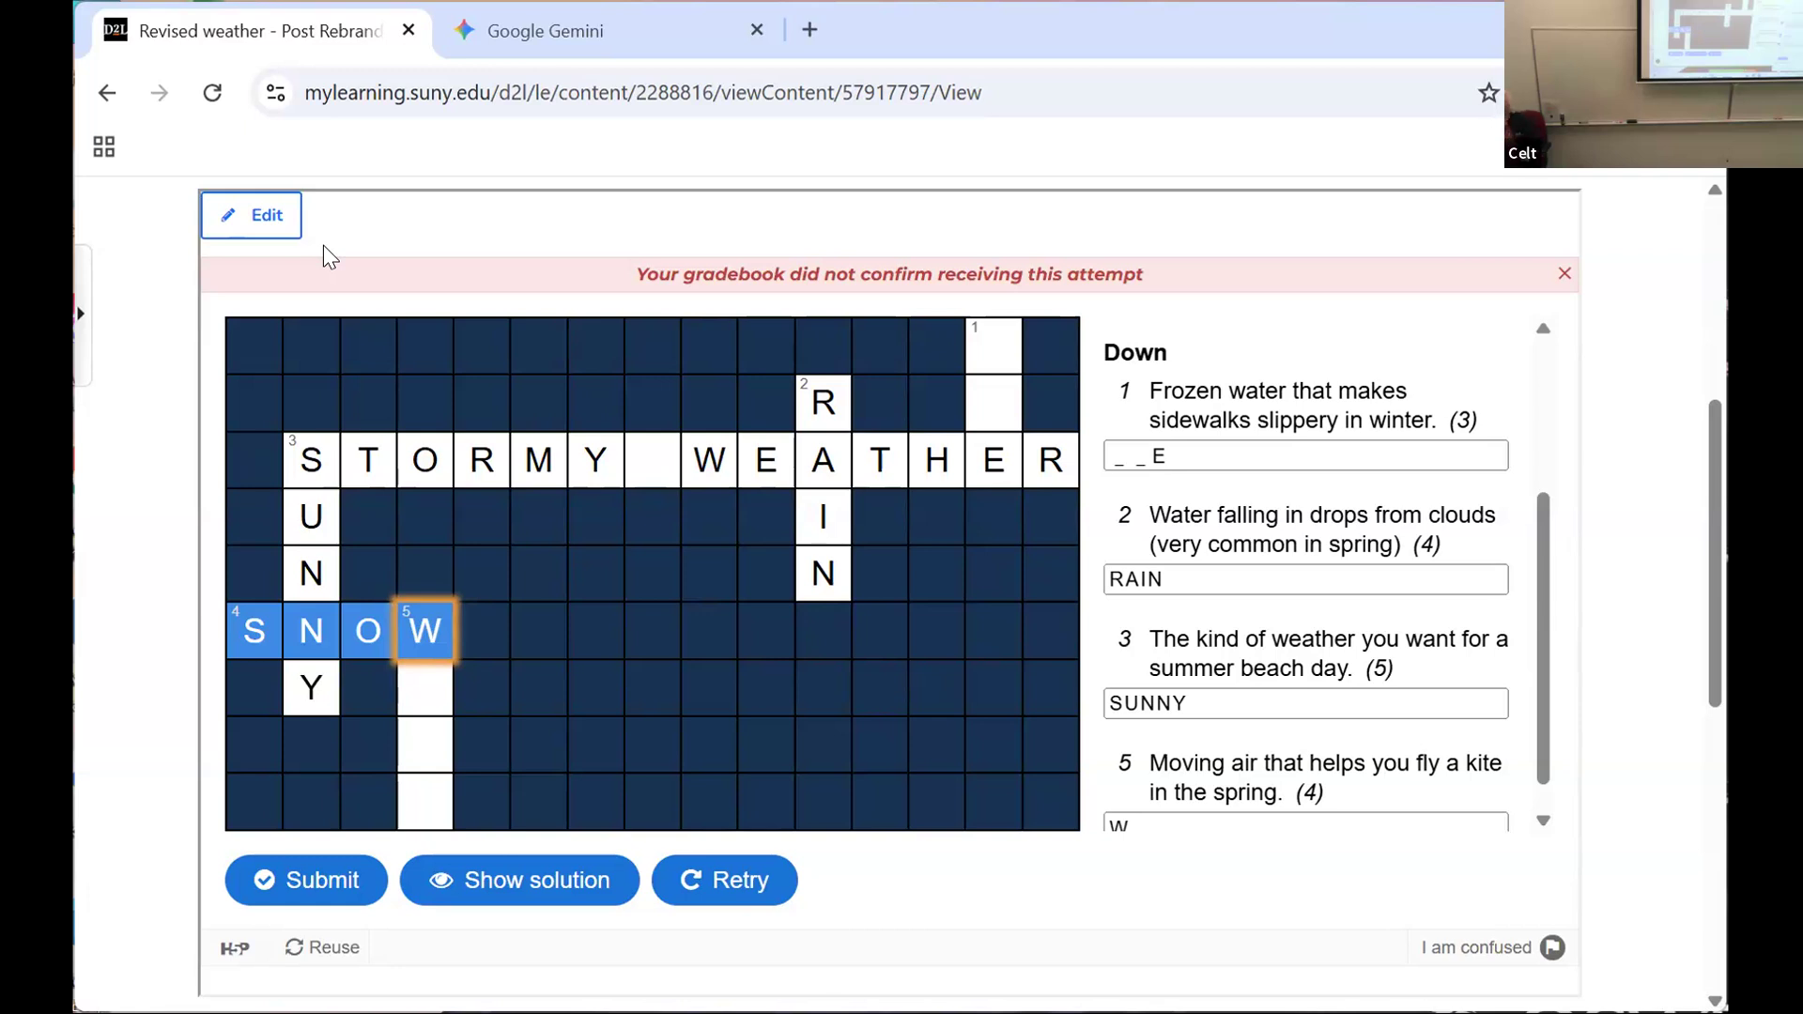
Step: Open the weather crossword for editing and expand its behavioural settings
click(251, 221)
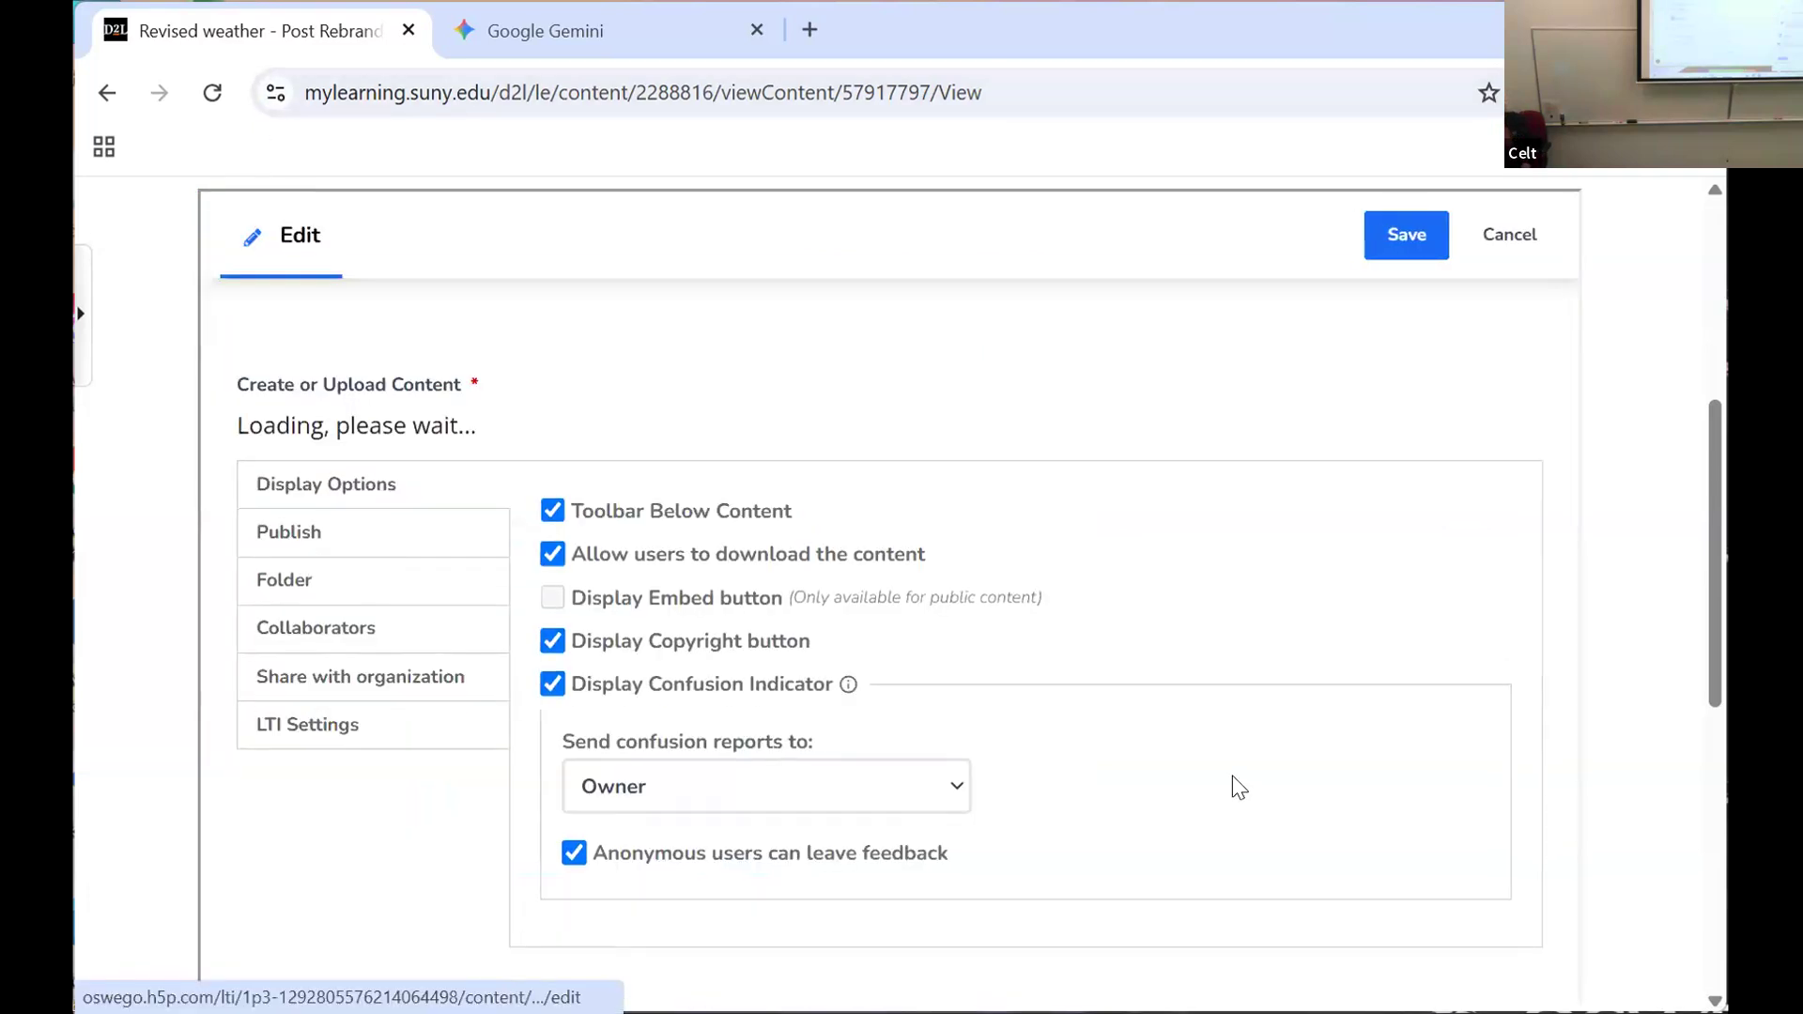
scroll(1073, 675, down, 5)
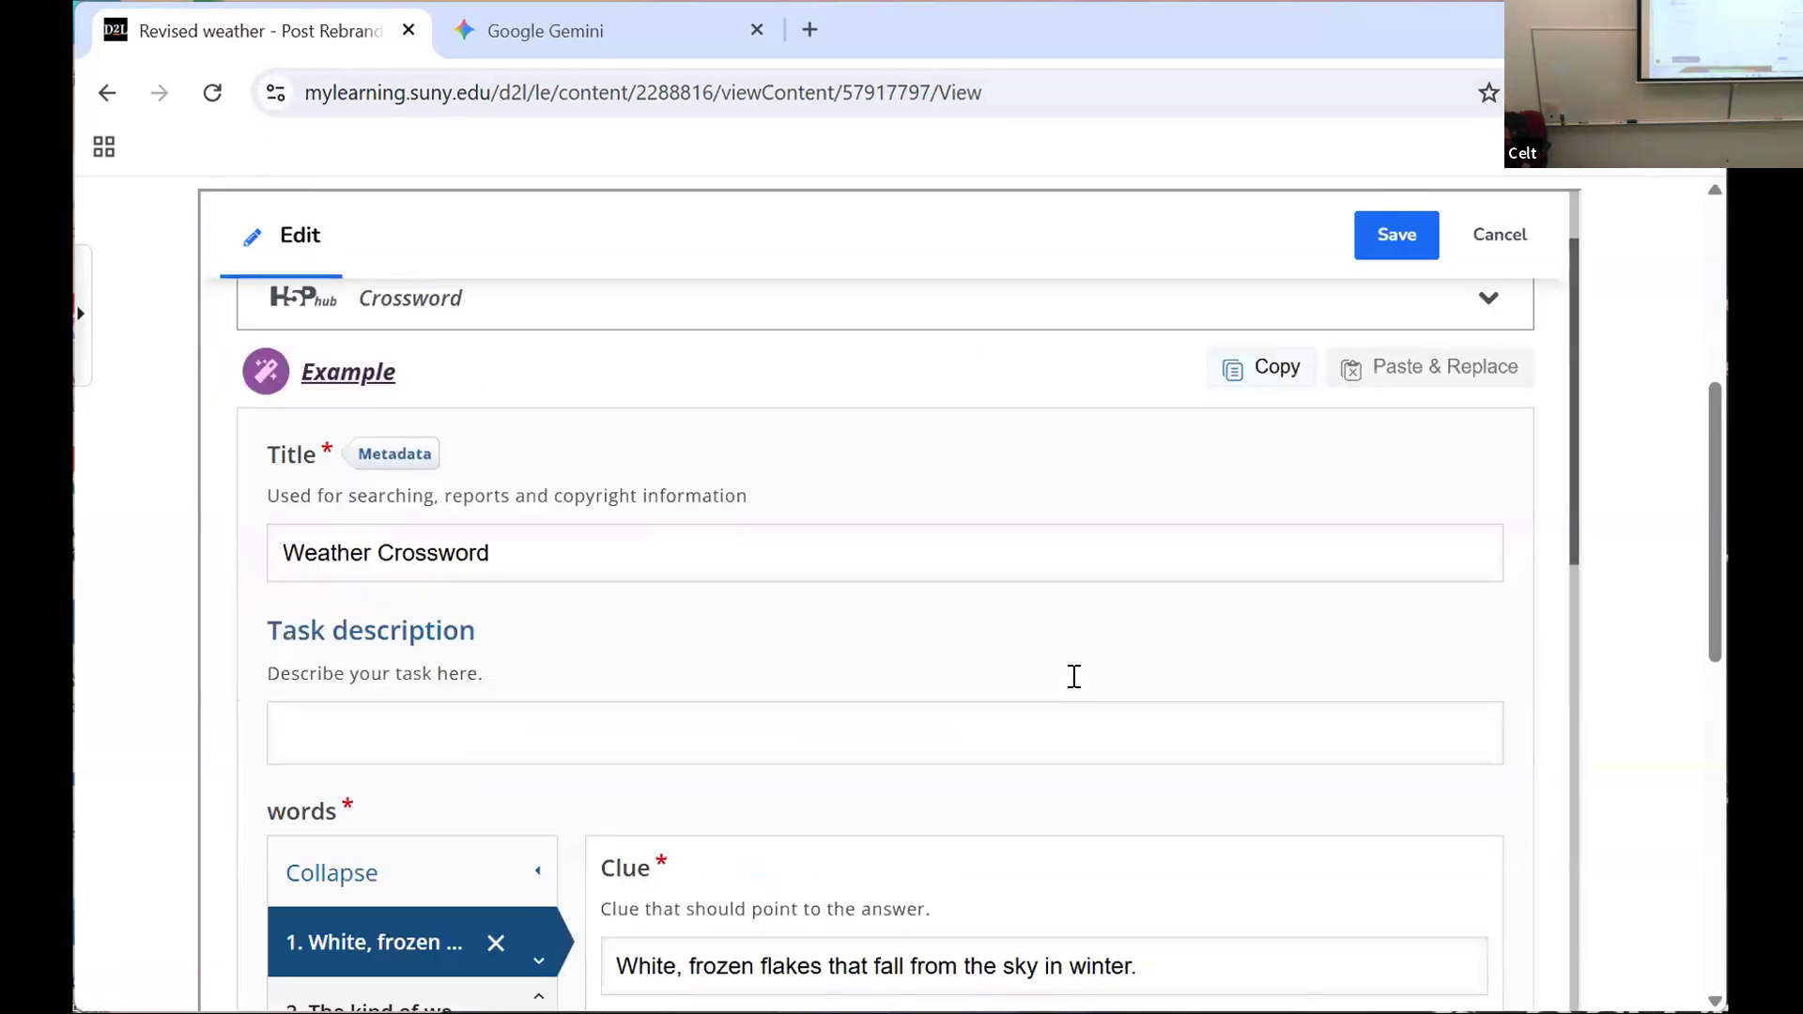
scroll(1074, 674, down, 3)
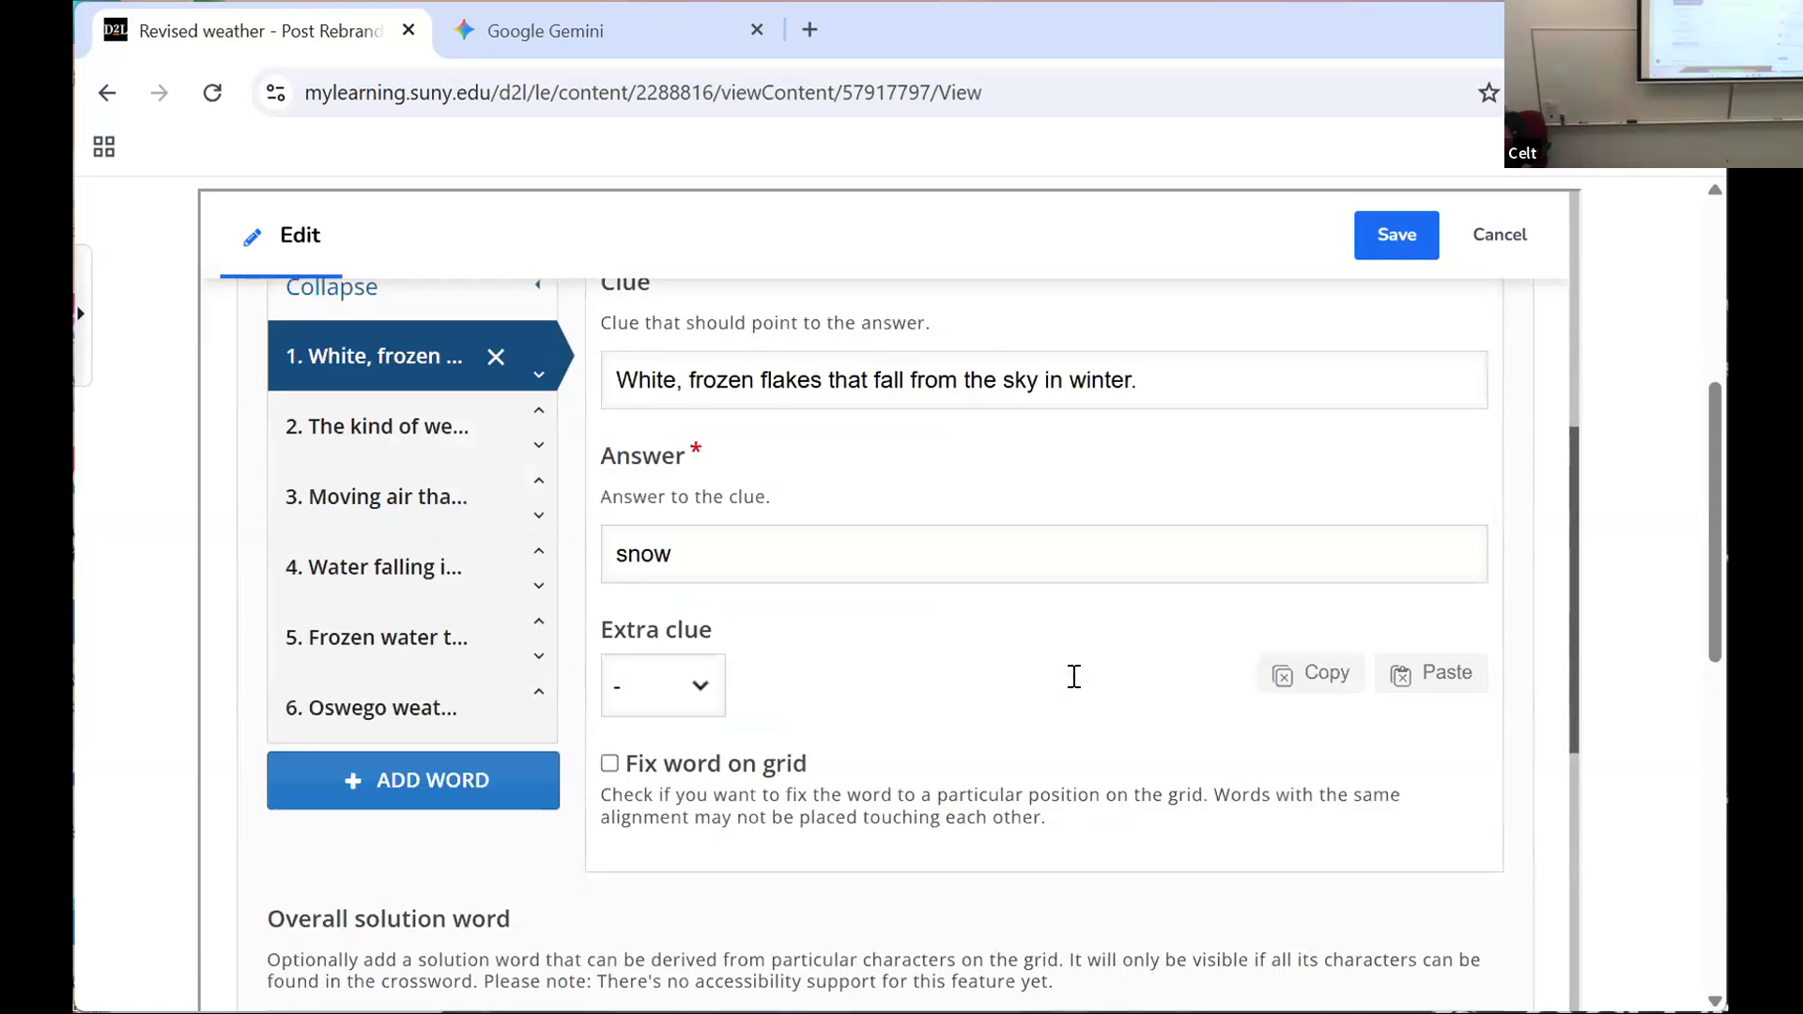
scroll(1073, 675, down, 3)
scroll(1073, 674, down, 3)
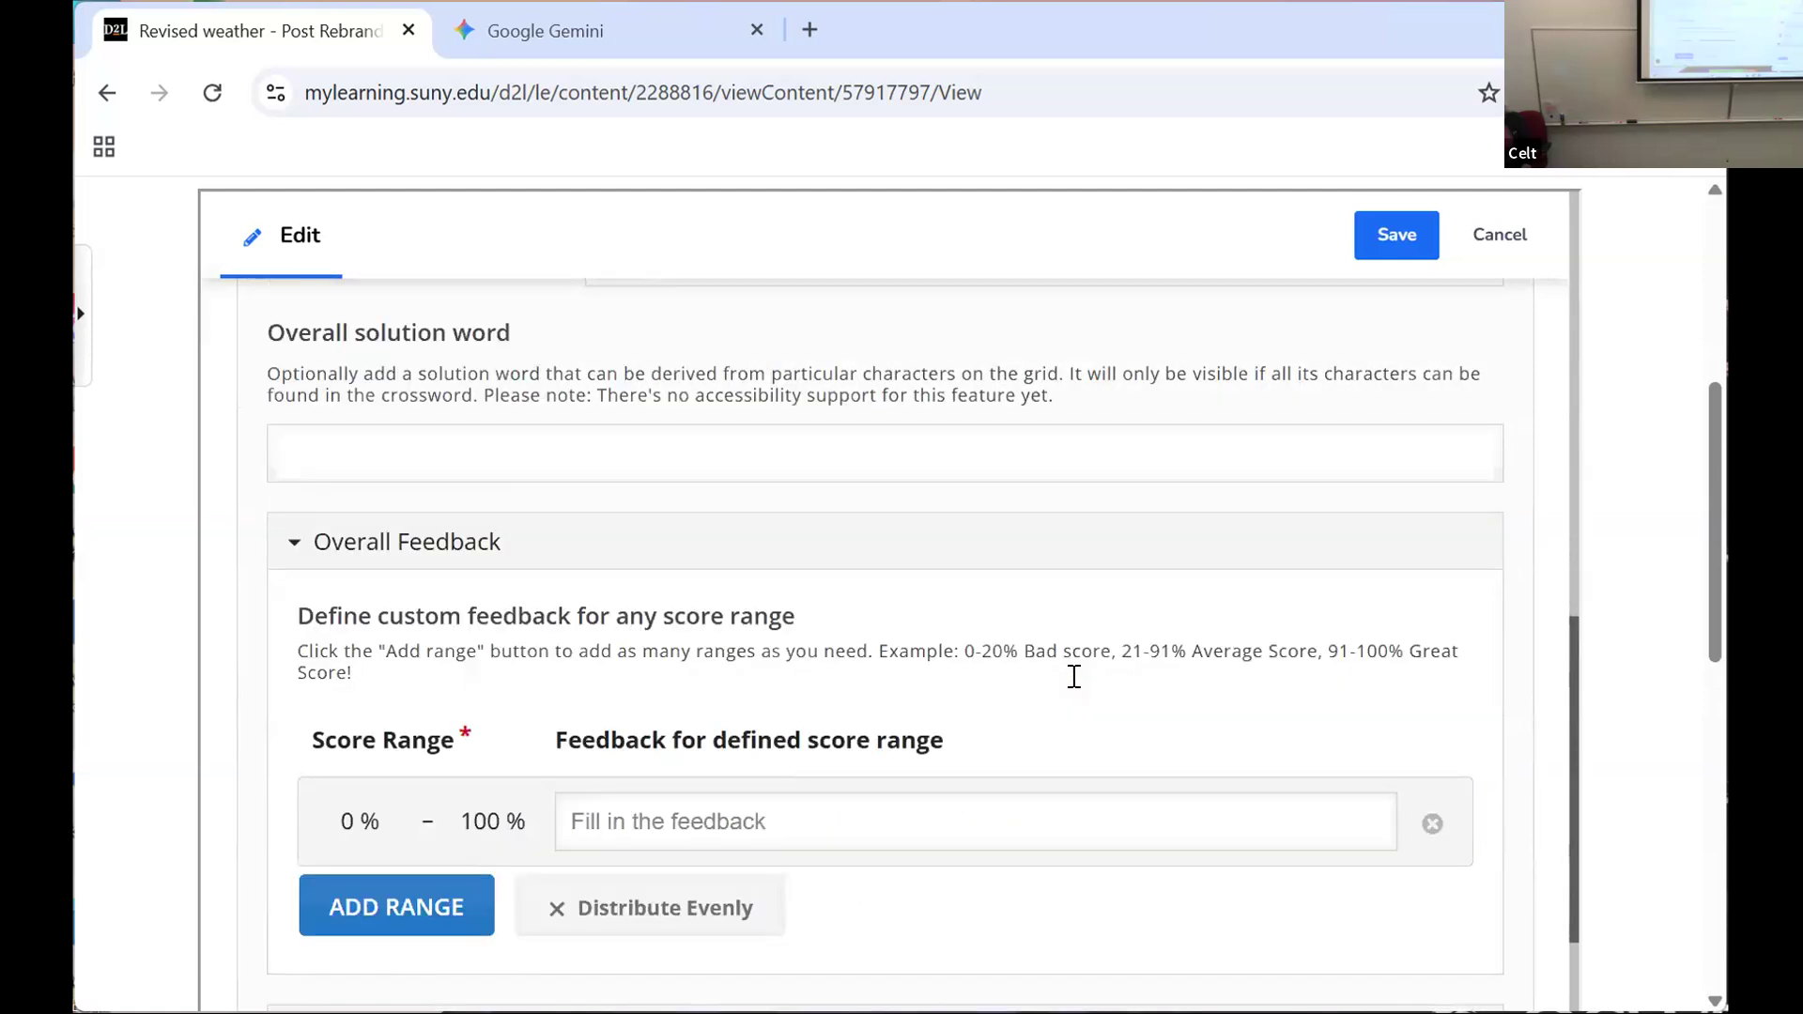
scroll(1074, 676, down, 3)
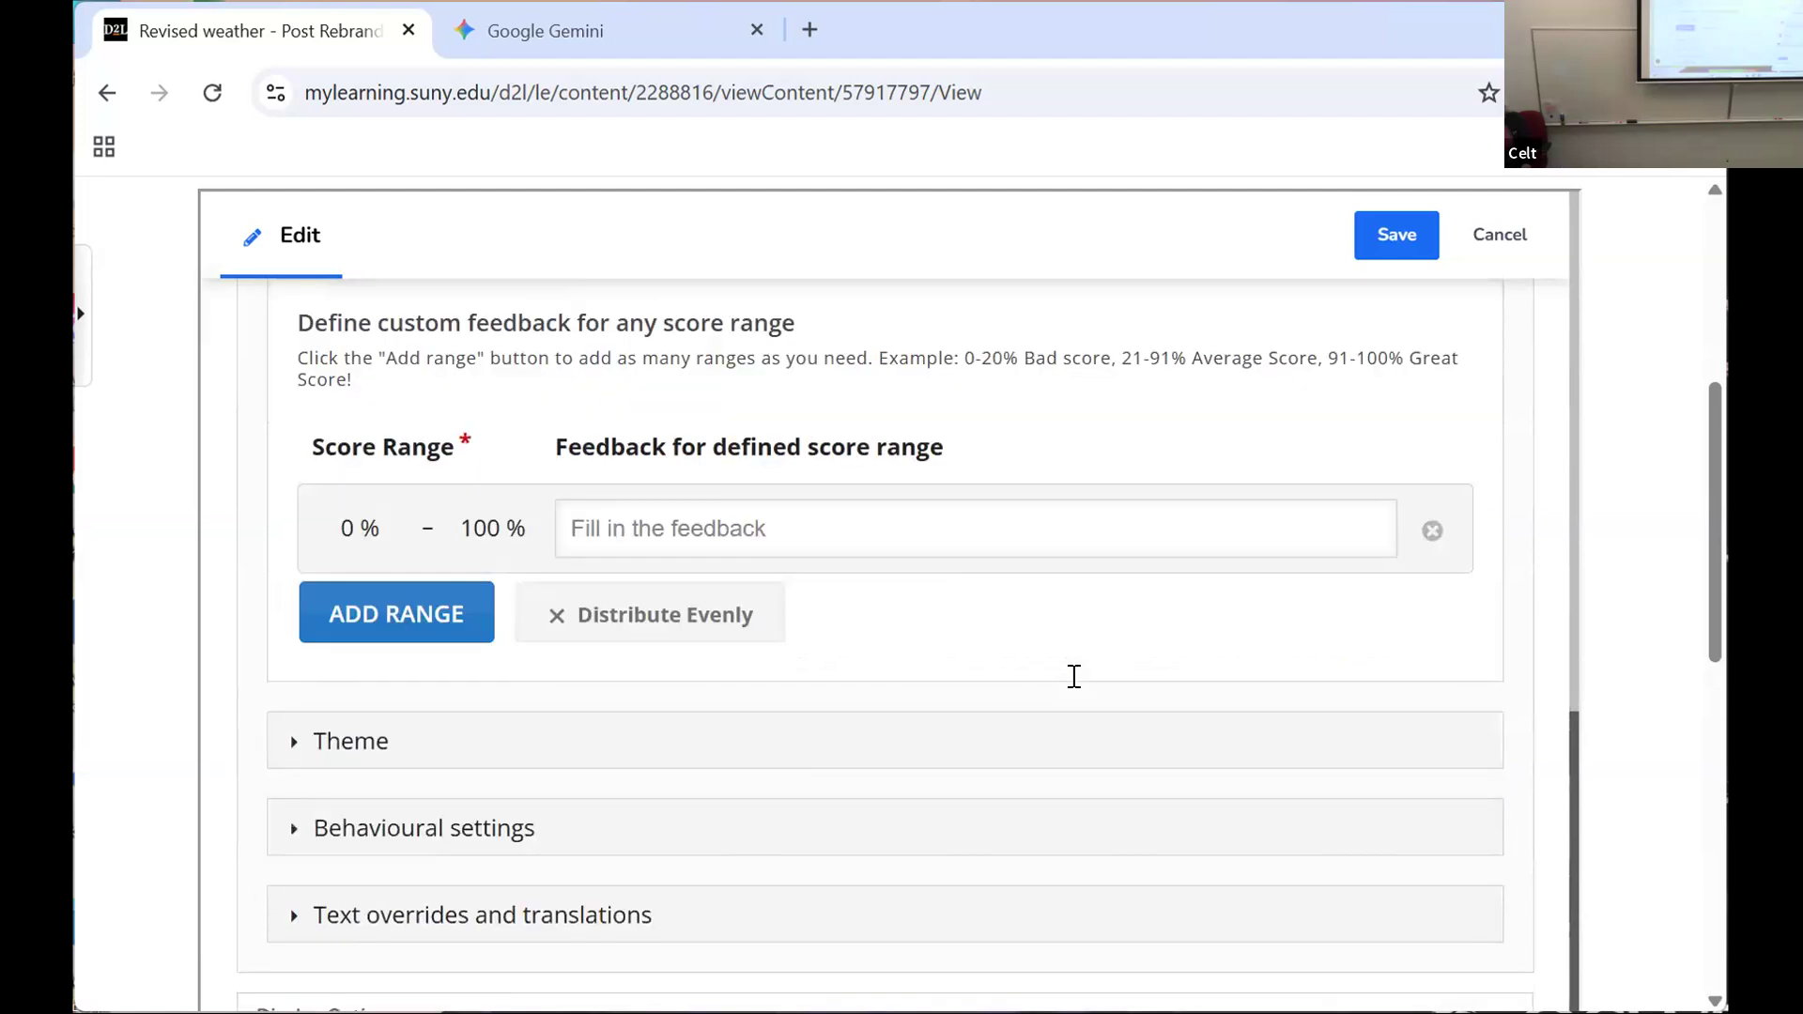
scroll(1074, 676, down, 2)
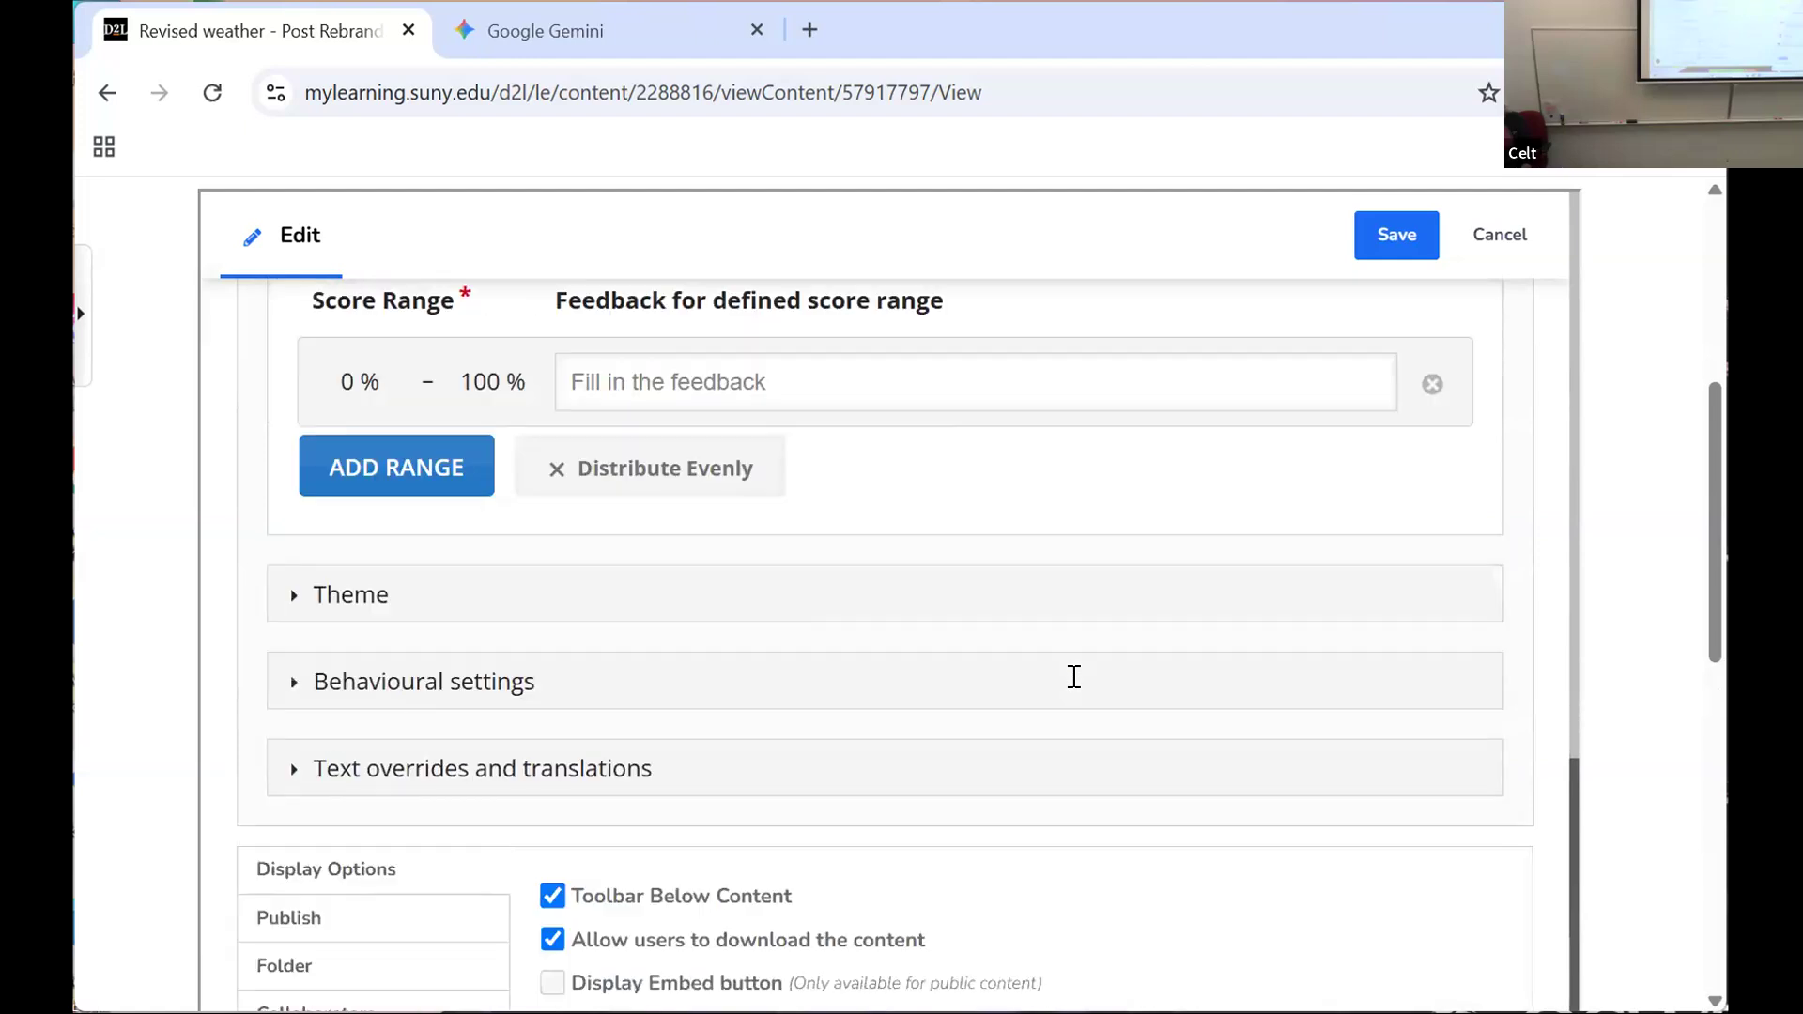
scroll(1073, 677, down, 2)
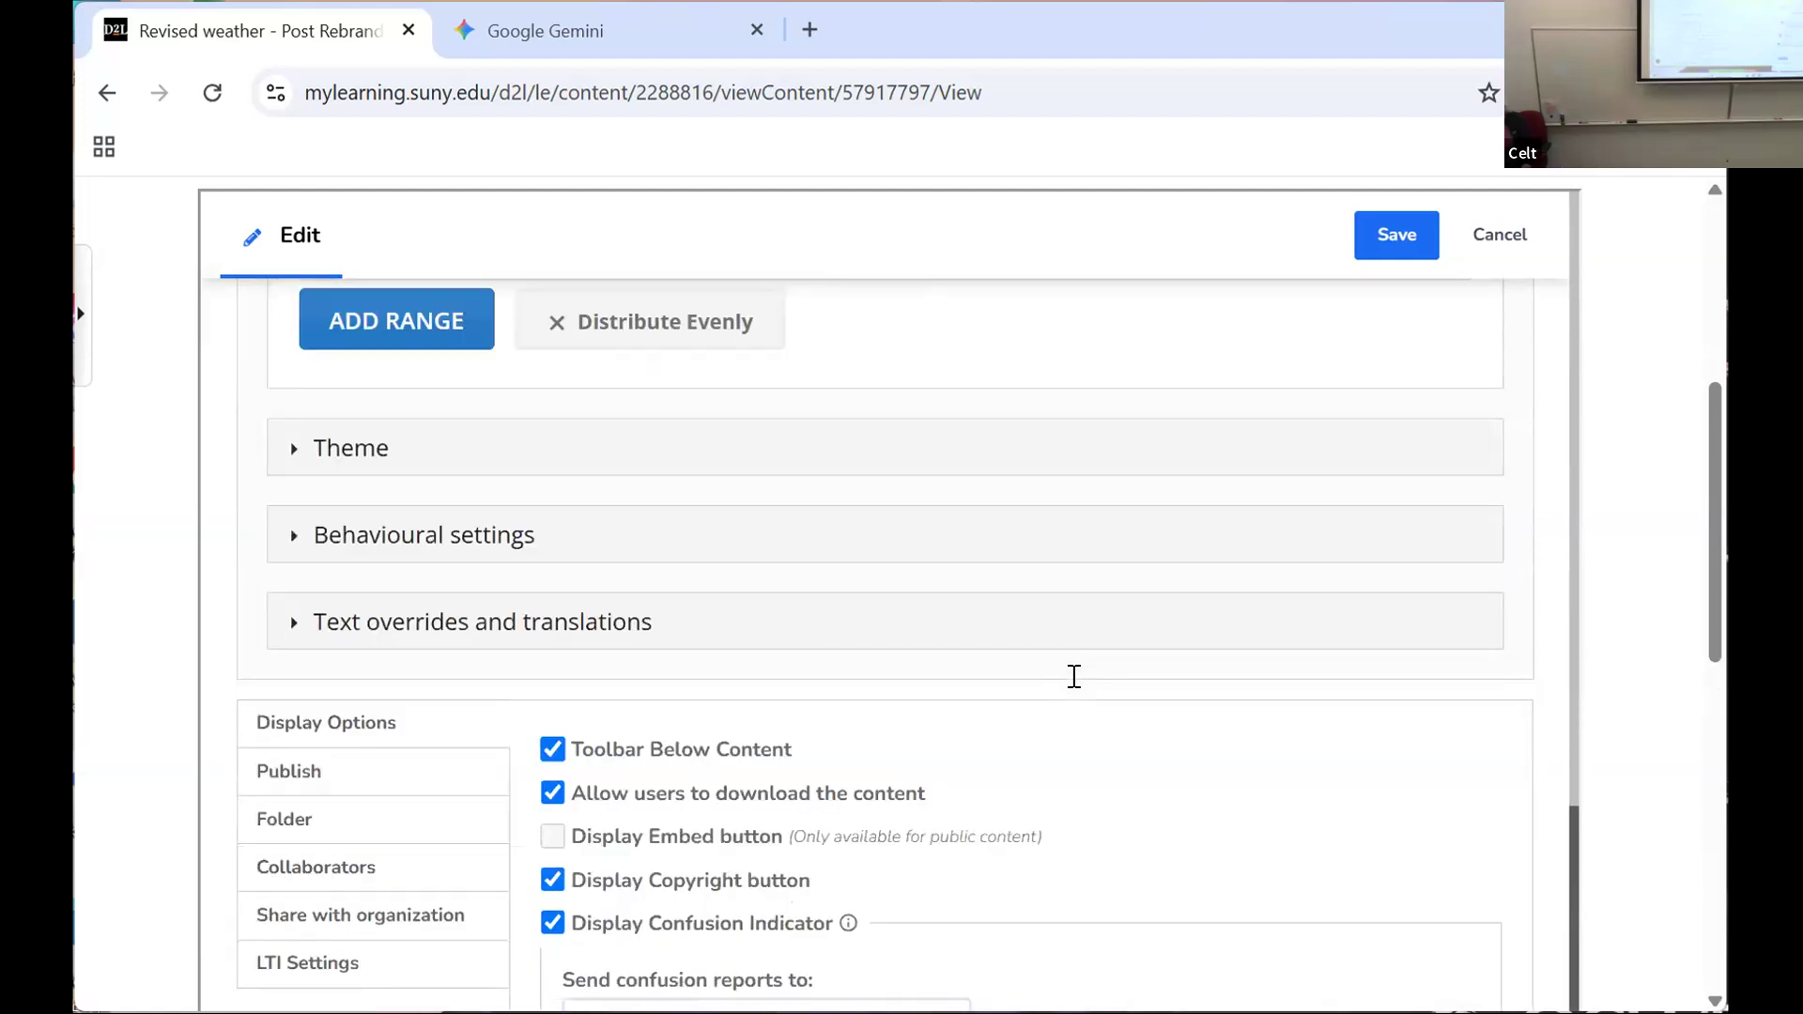
scroll(1075, 677, down, 2)
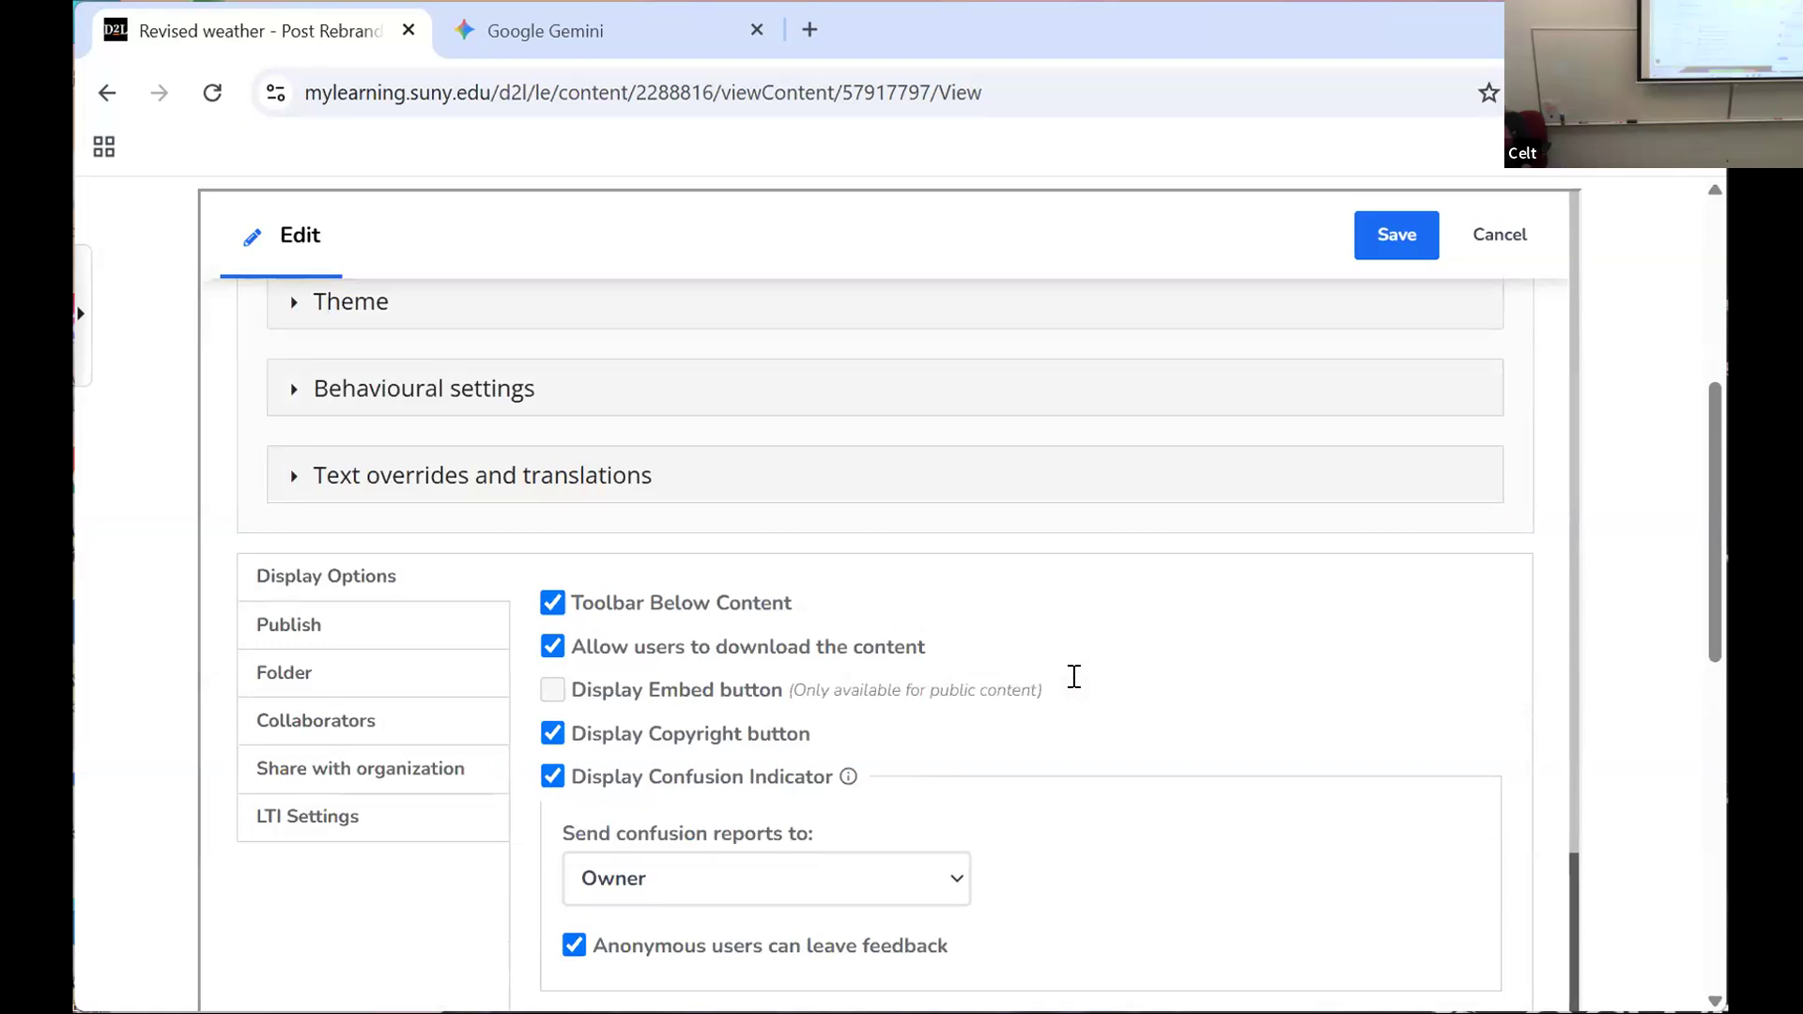
scroll(1075, 676, down, 3)
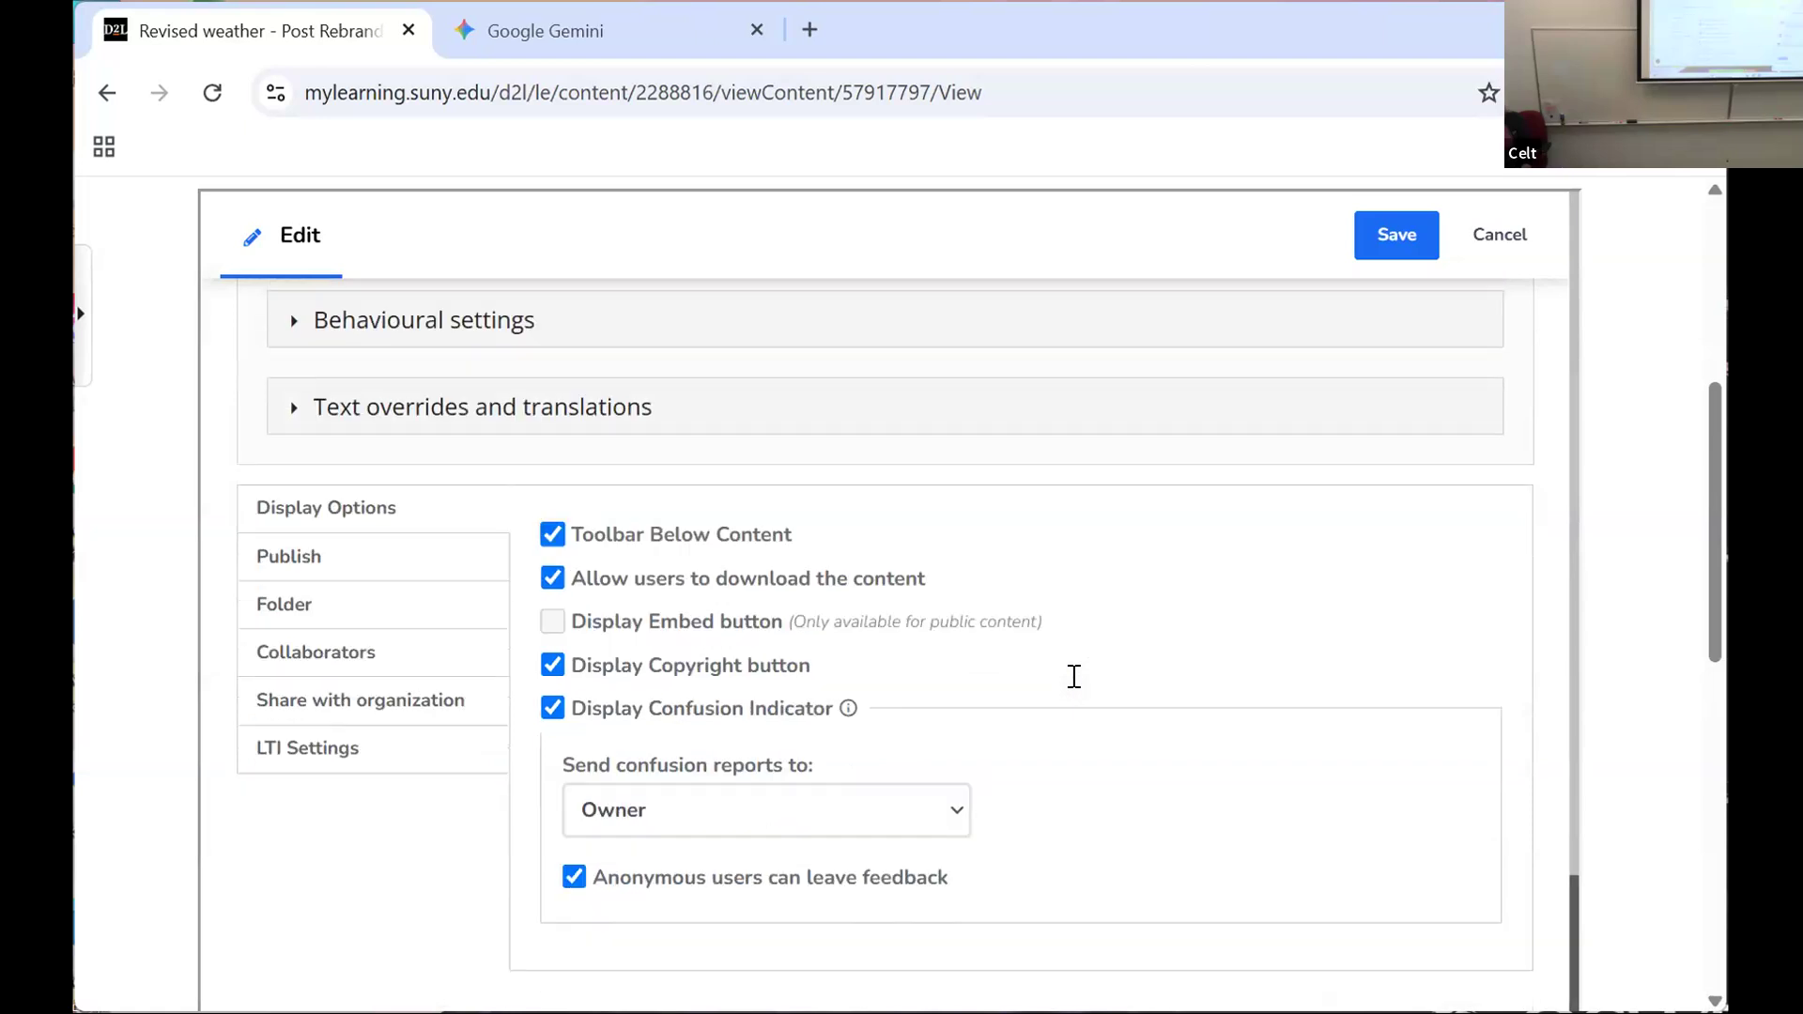
scroll(1071, 682, up, 2)
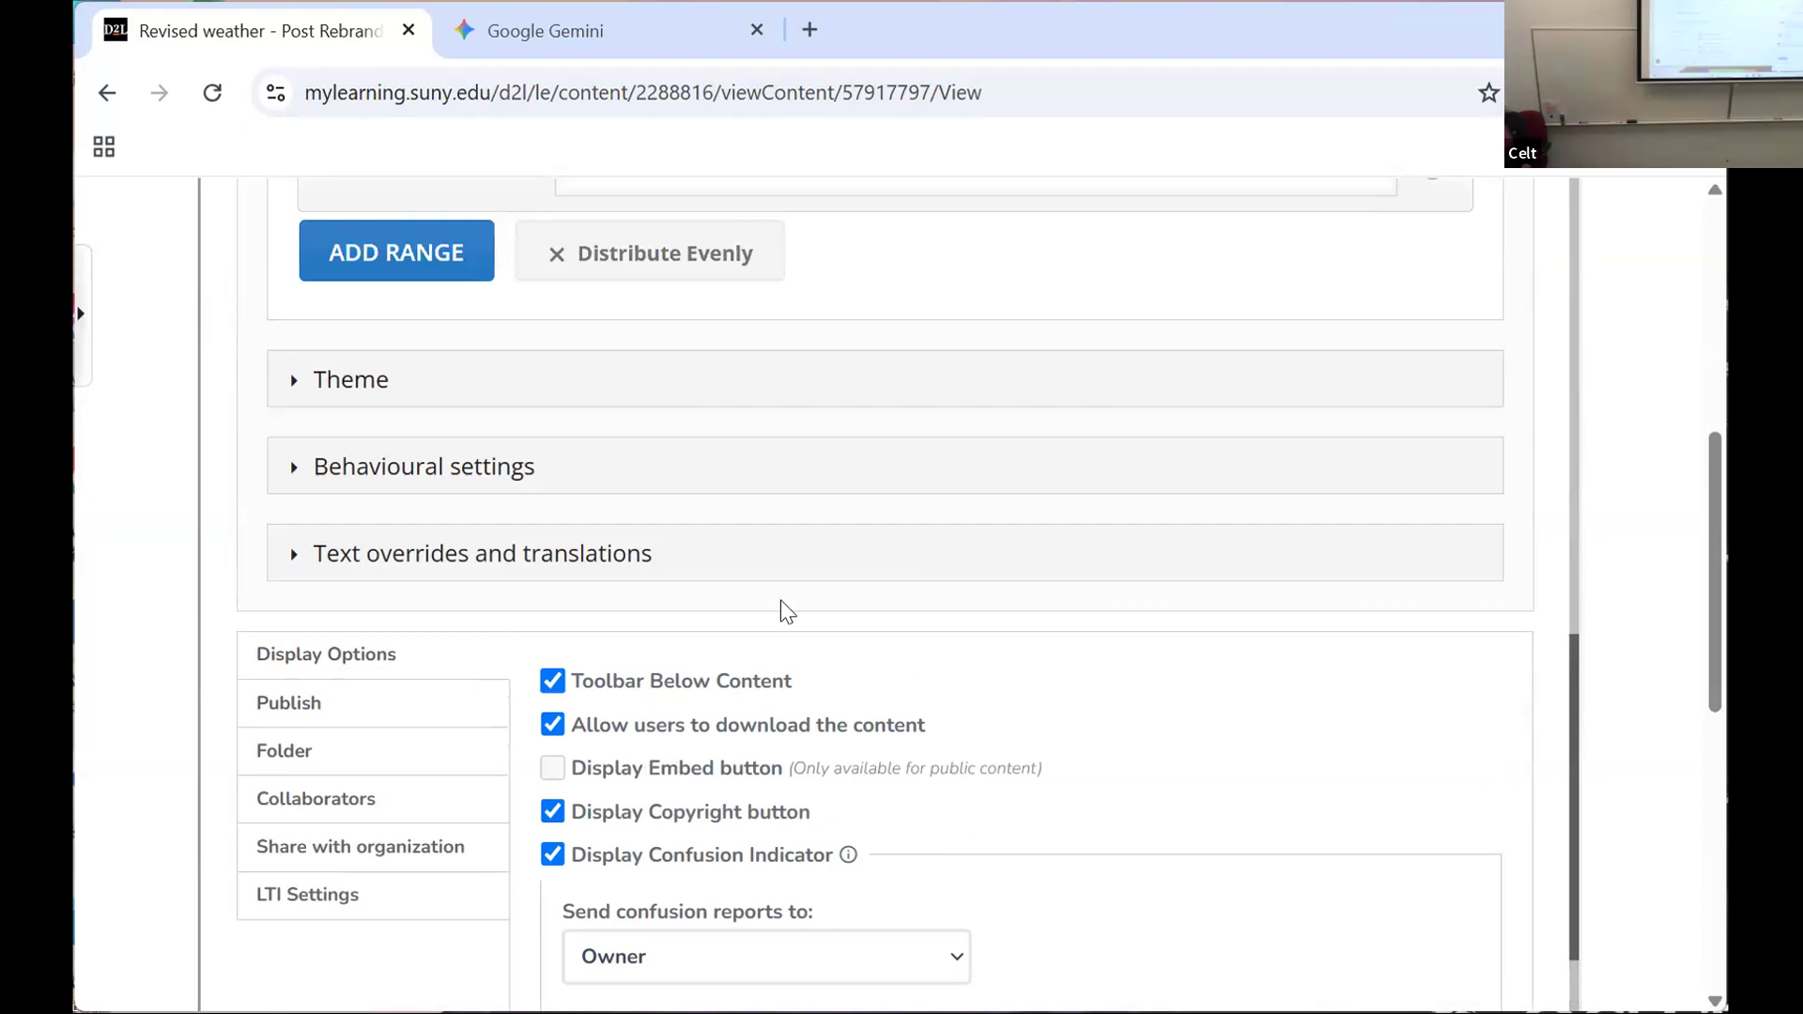
click(292, 468)
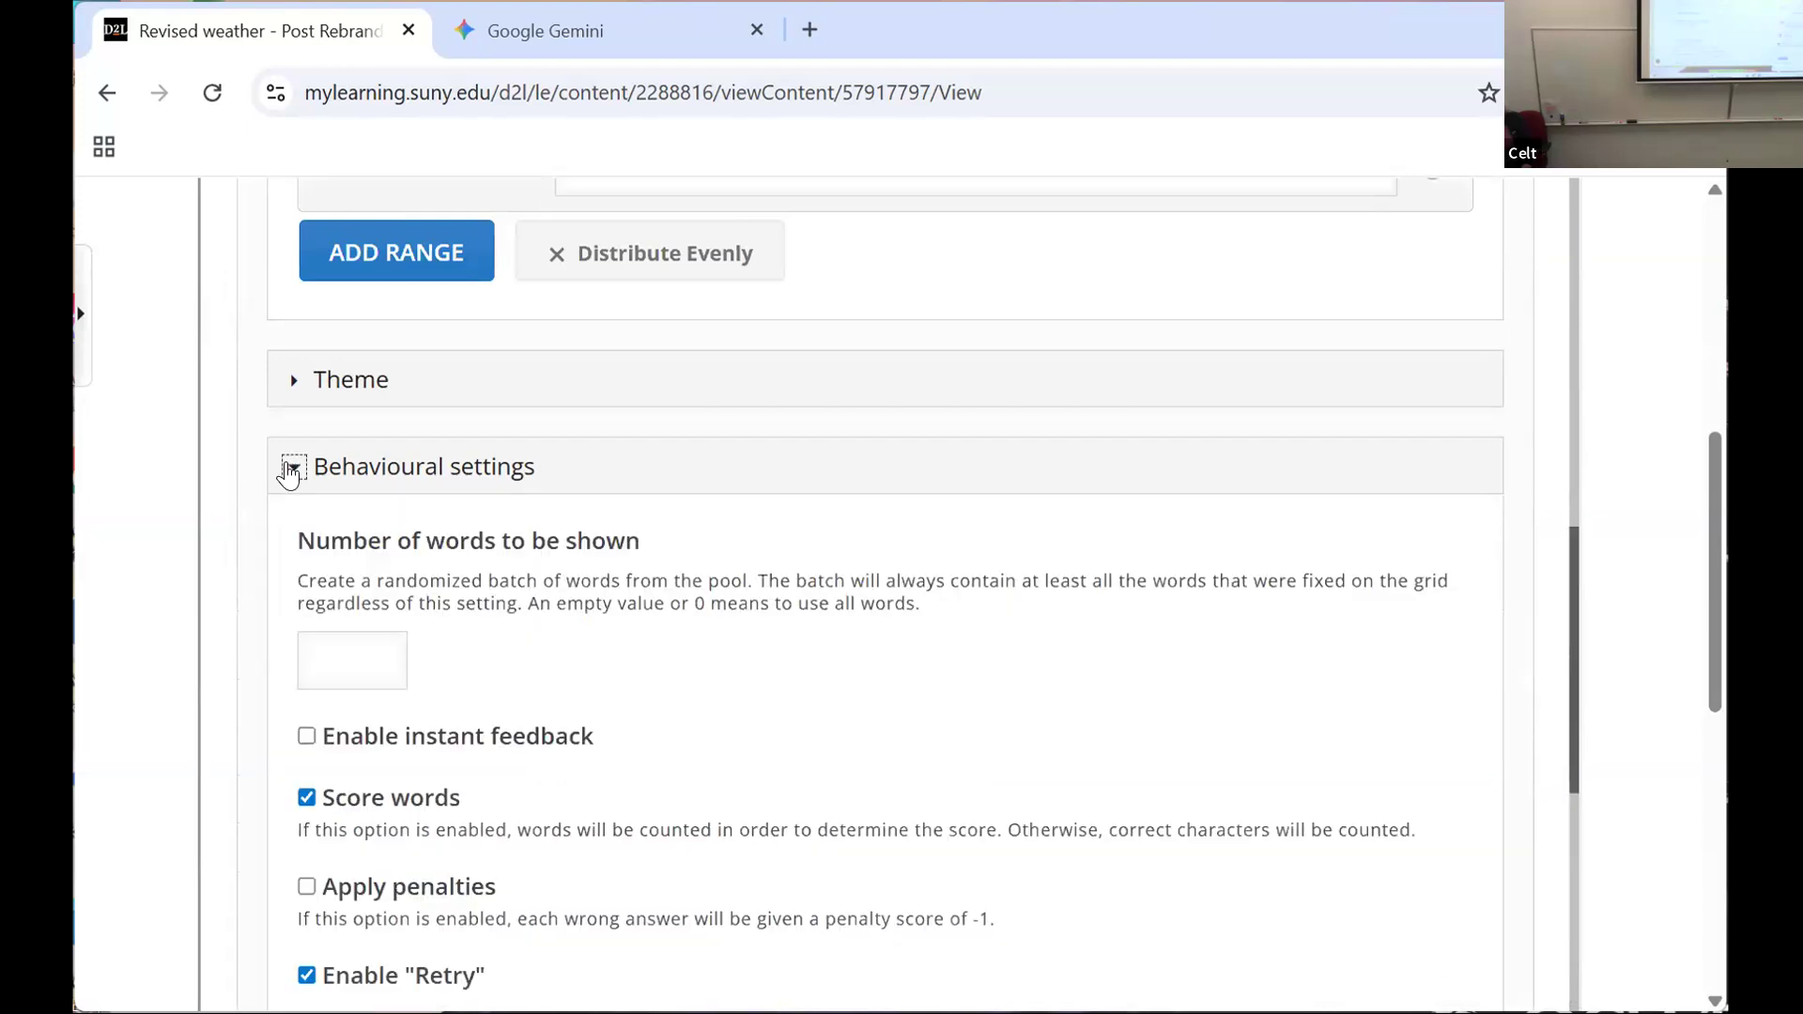
Step: Turn off the Enable "Solution" option in the behavioural settings and save the crossword
scroll(292, 472, down, 2)
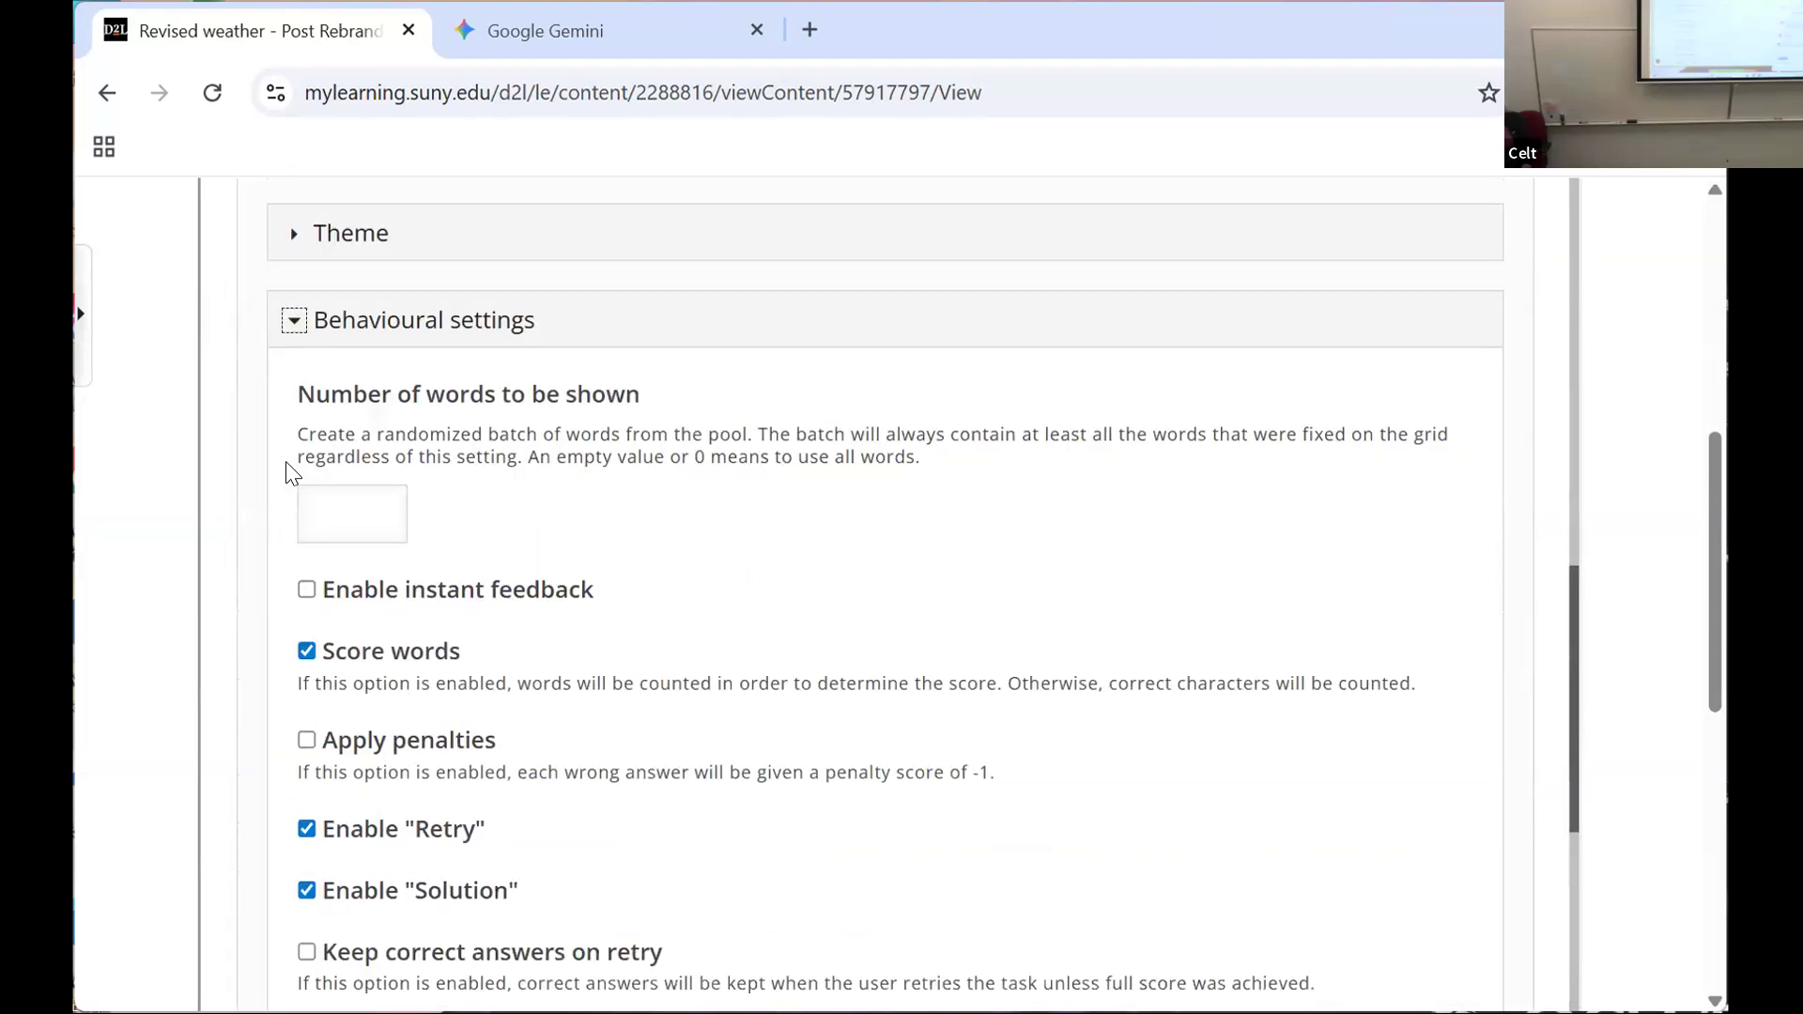
scroll(958, 673, down, 2)
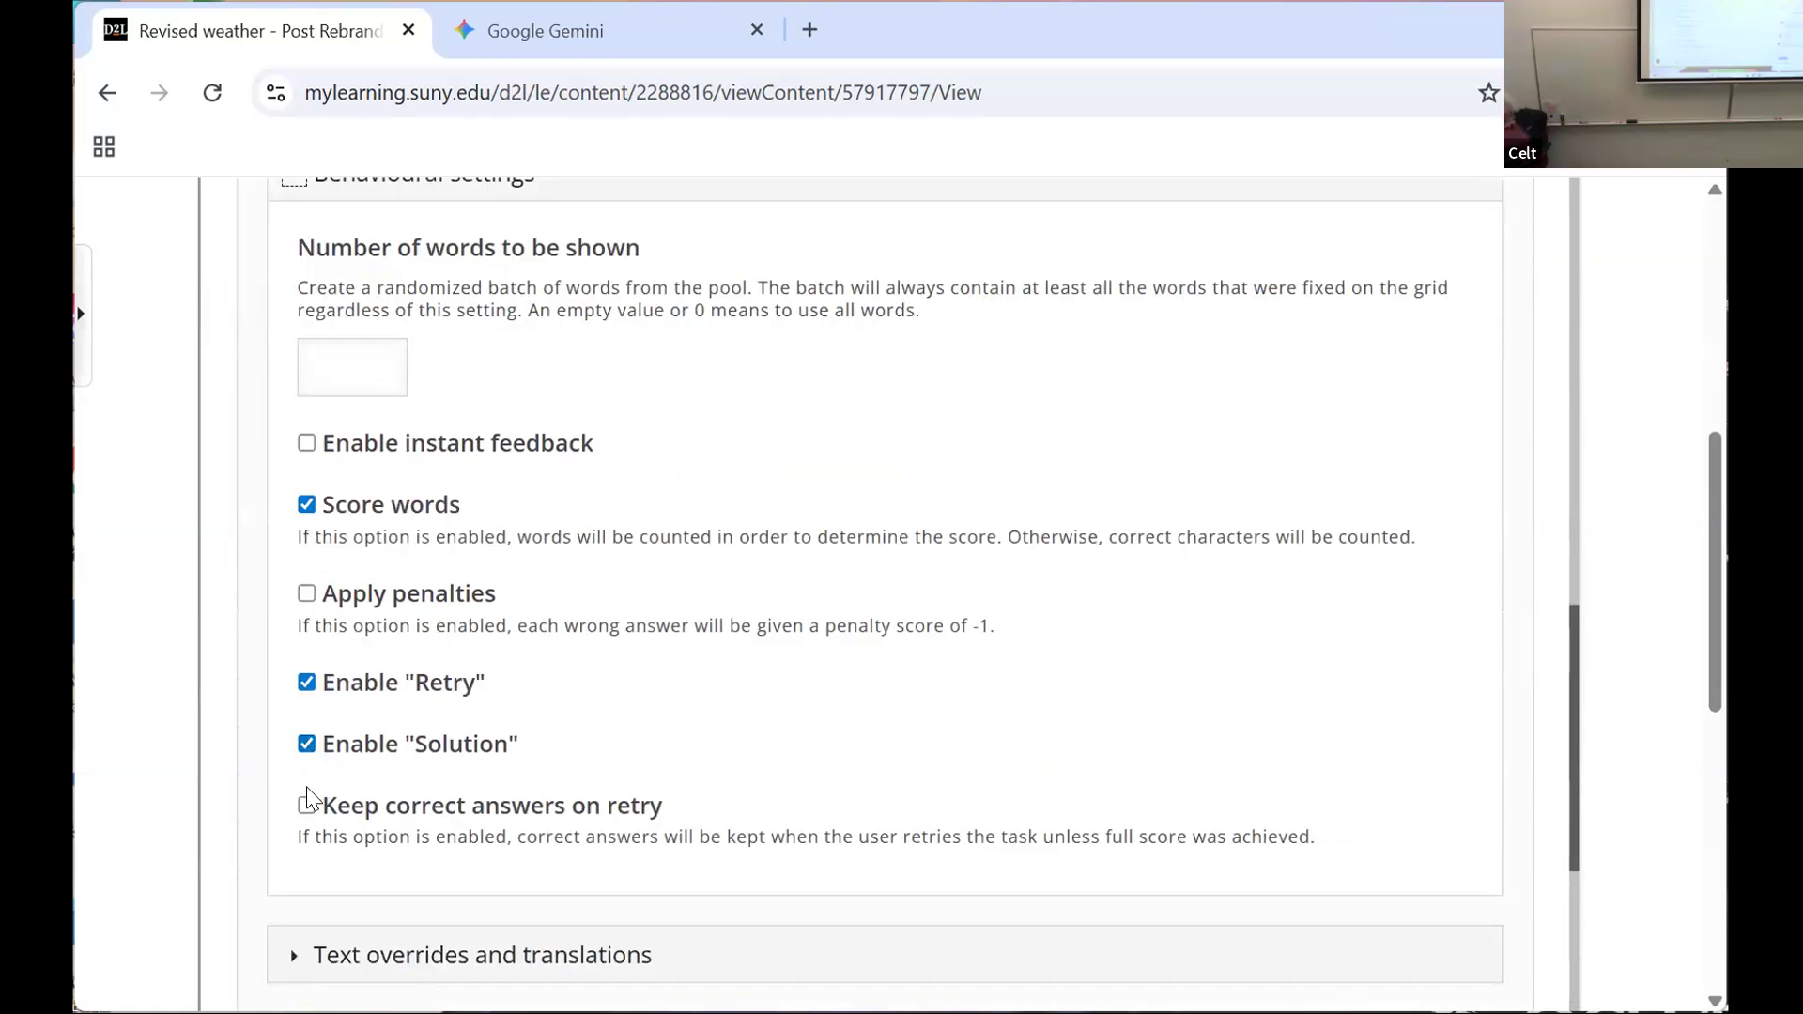
click(306, 744)
scroll(883, 673, down, 2)
scroll(657, 592, up, 6)
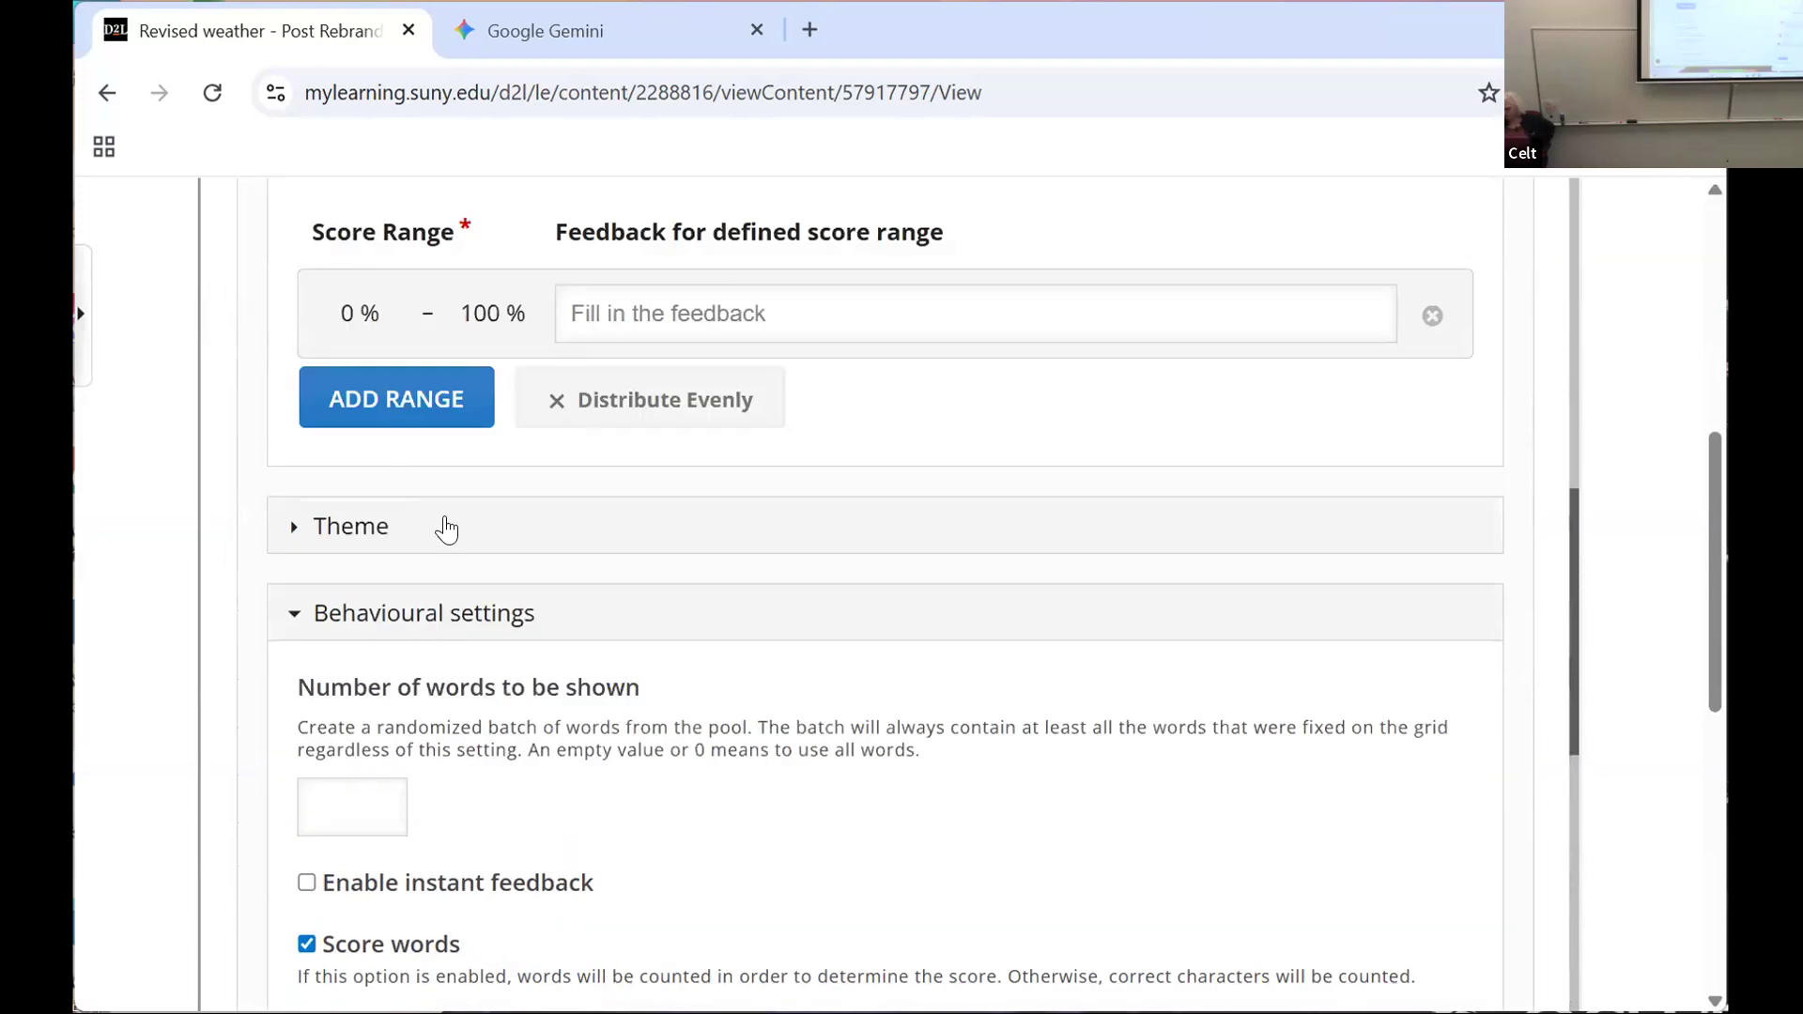
scroll(455, 471, up, 10)
scroll(455, 470, up, 8)
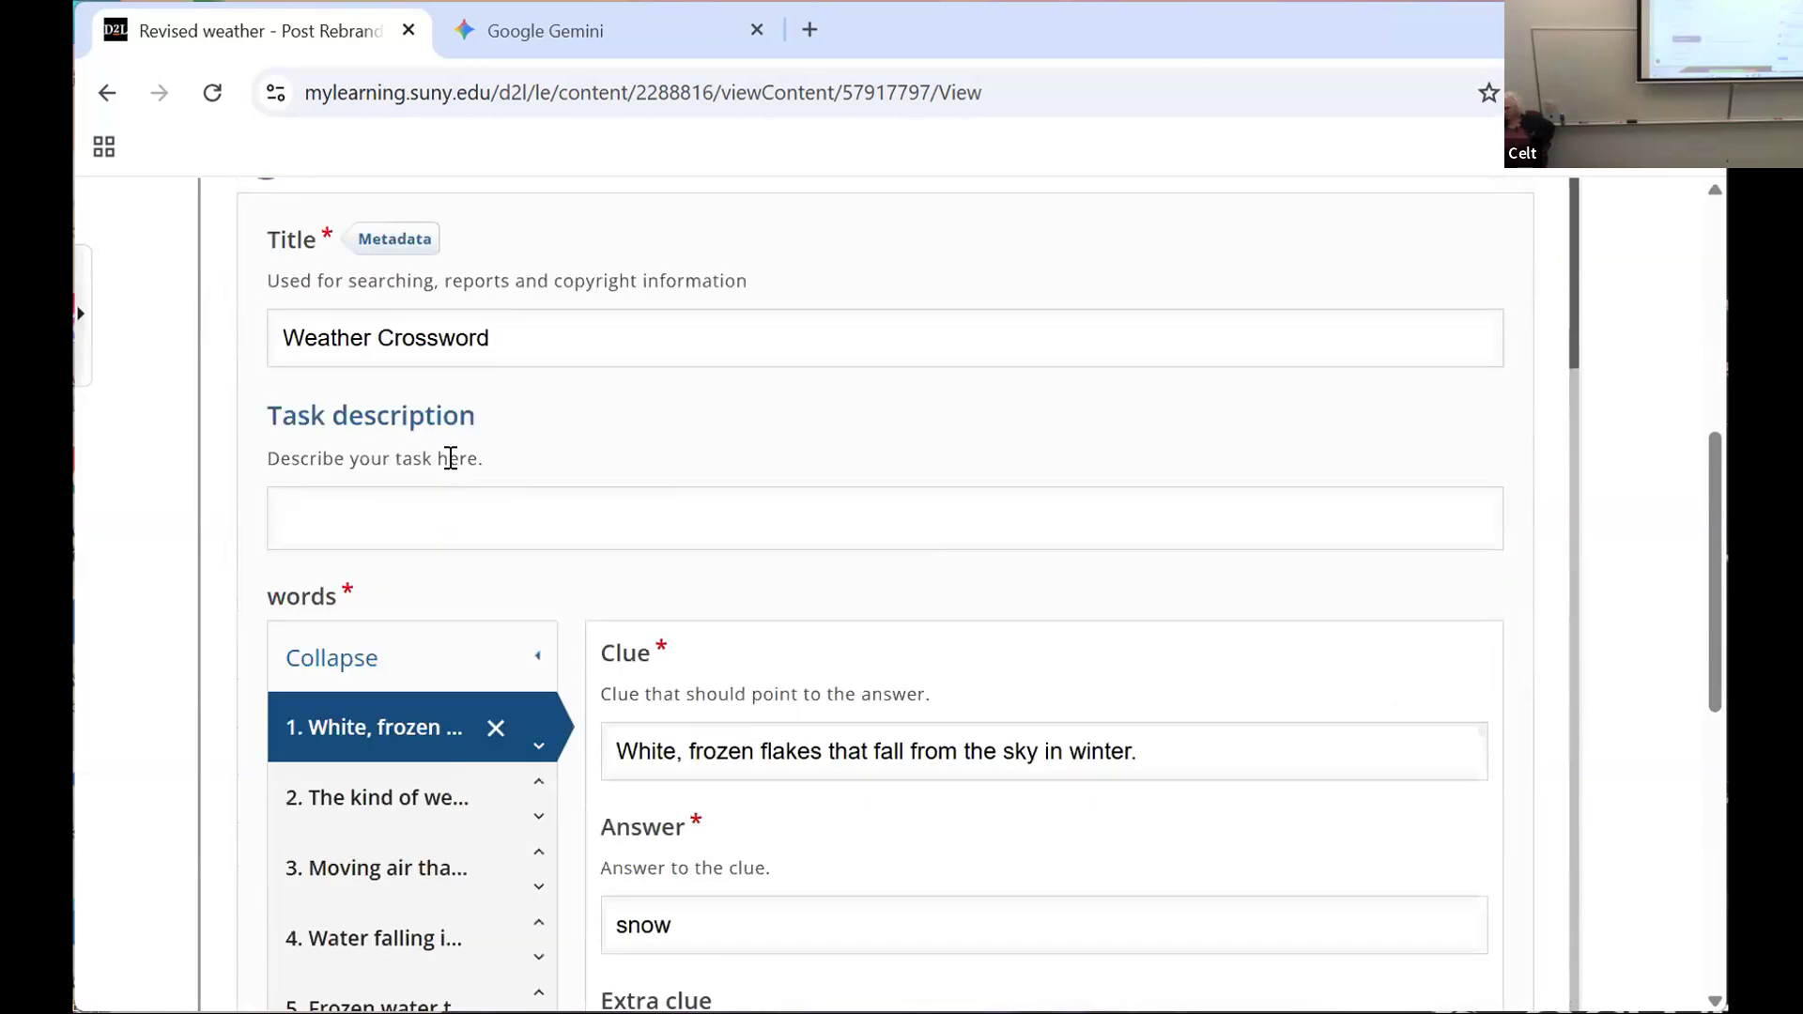
scroll(1426, 363, up, 2)
click(1400, 376)
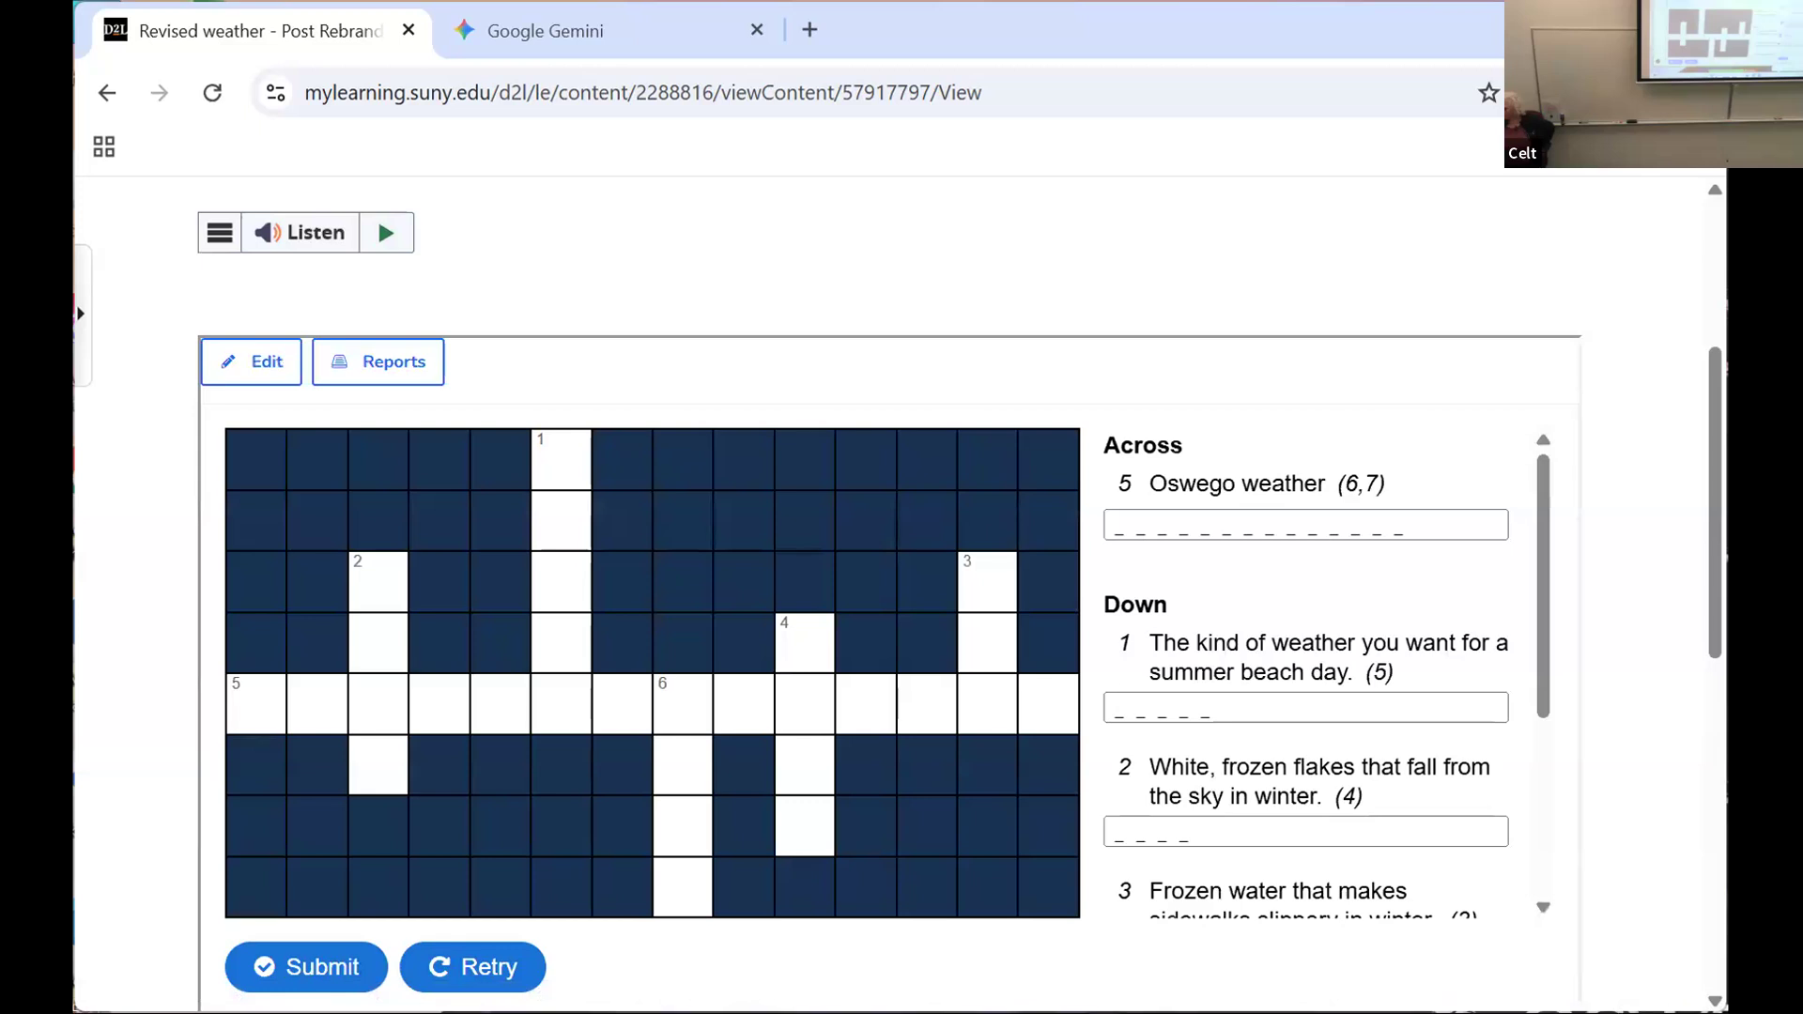
Step: Reopen the Revised weather crossword in its editor
scroll(982, 291, down, 5)
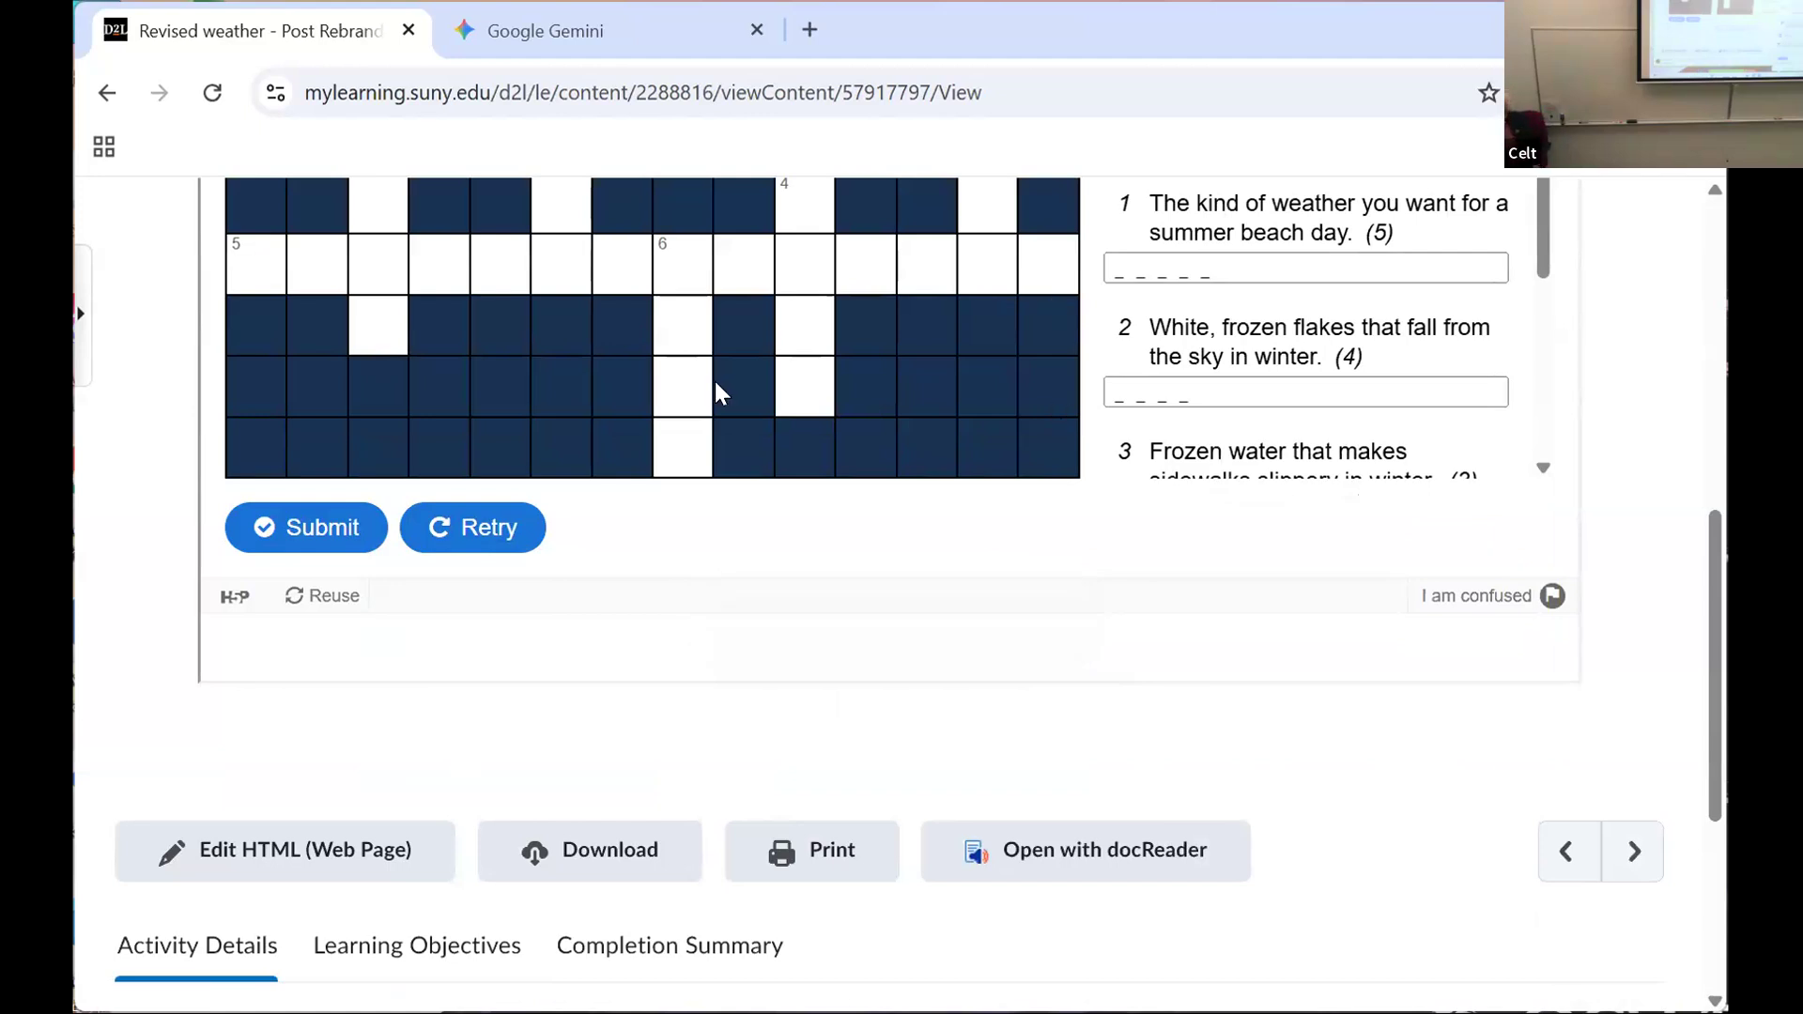
scroll(711, 393, down, 2)
scroll(711, 392, up, 15)
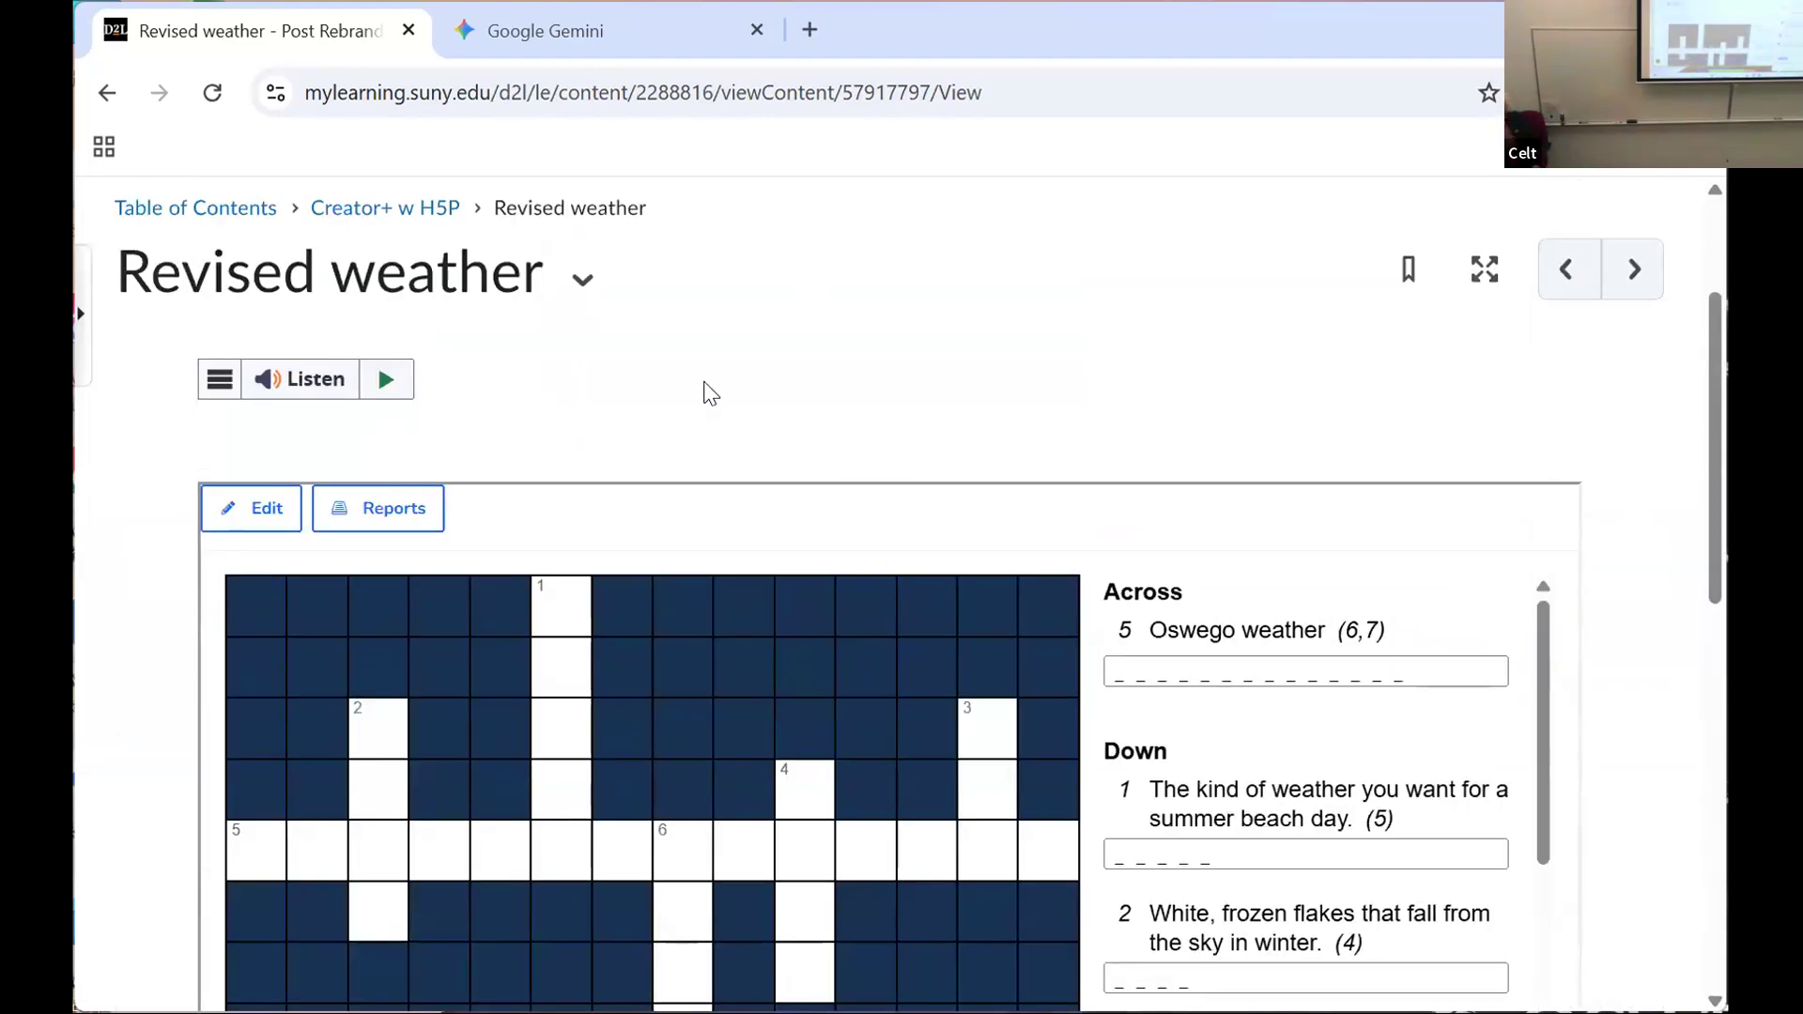
click(268, 510)
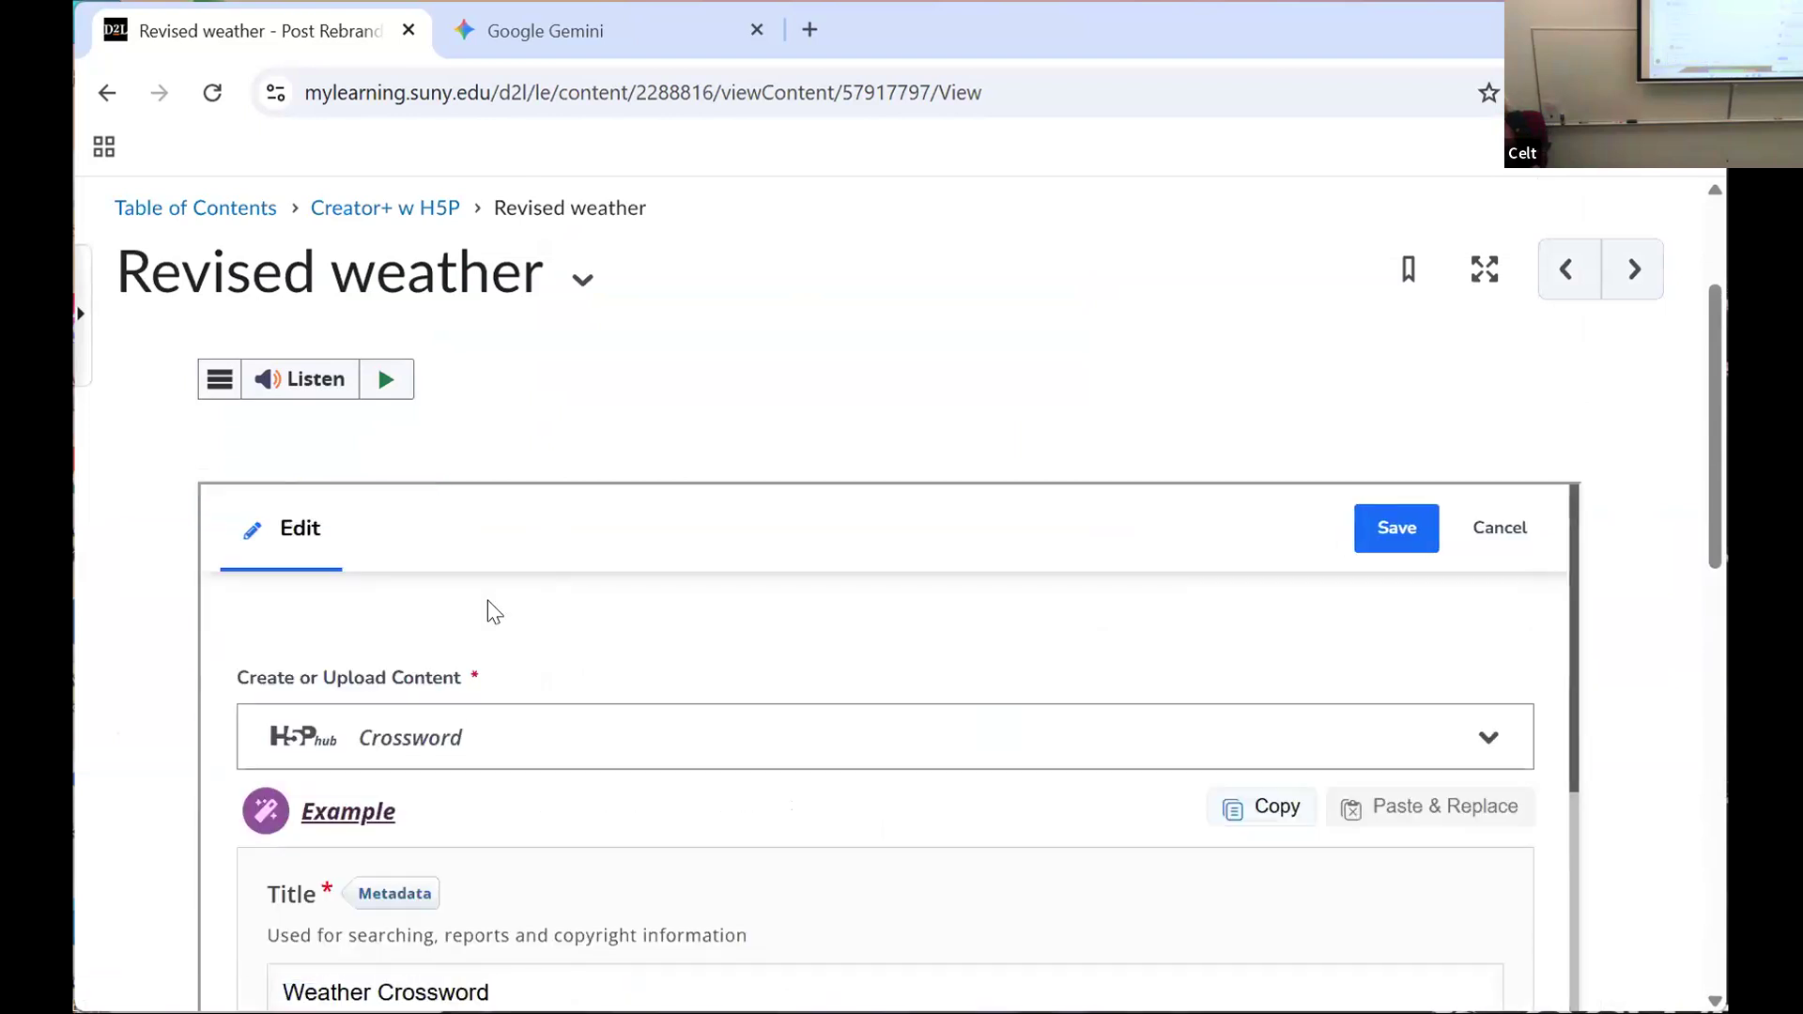
scroll(495, 612, down, 2)
scroll(495, 612, up, 5)
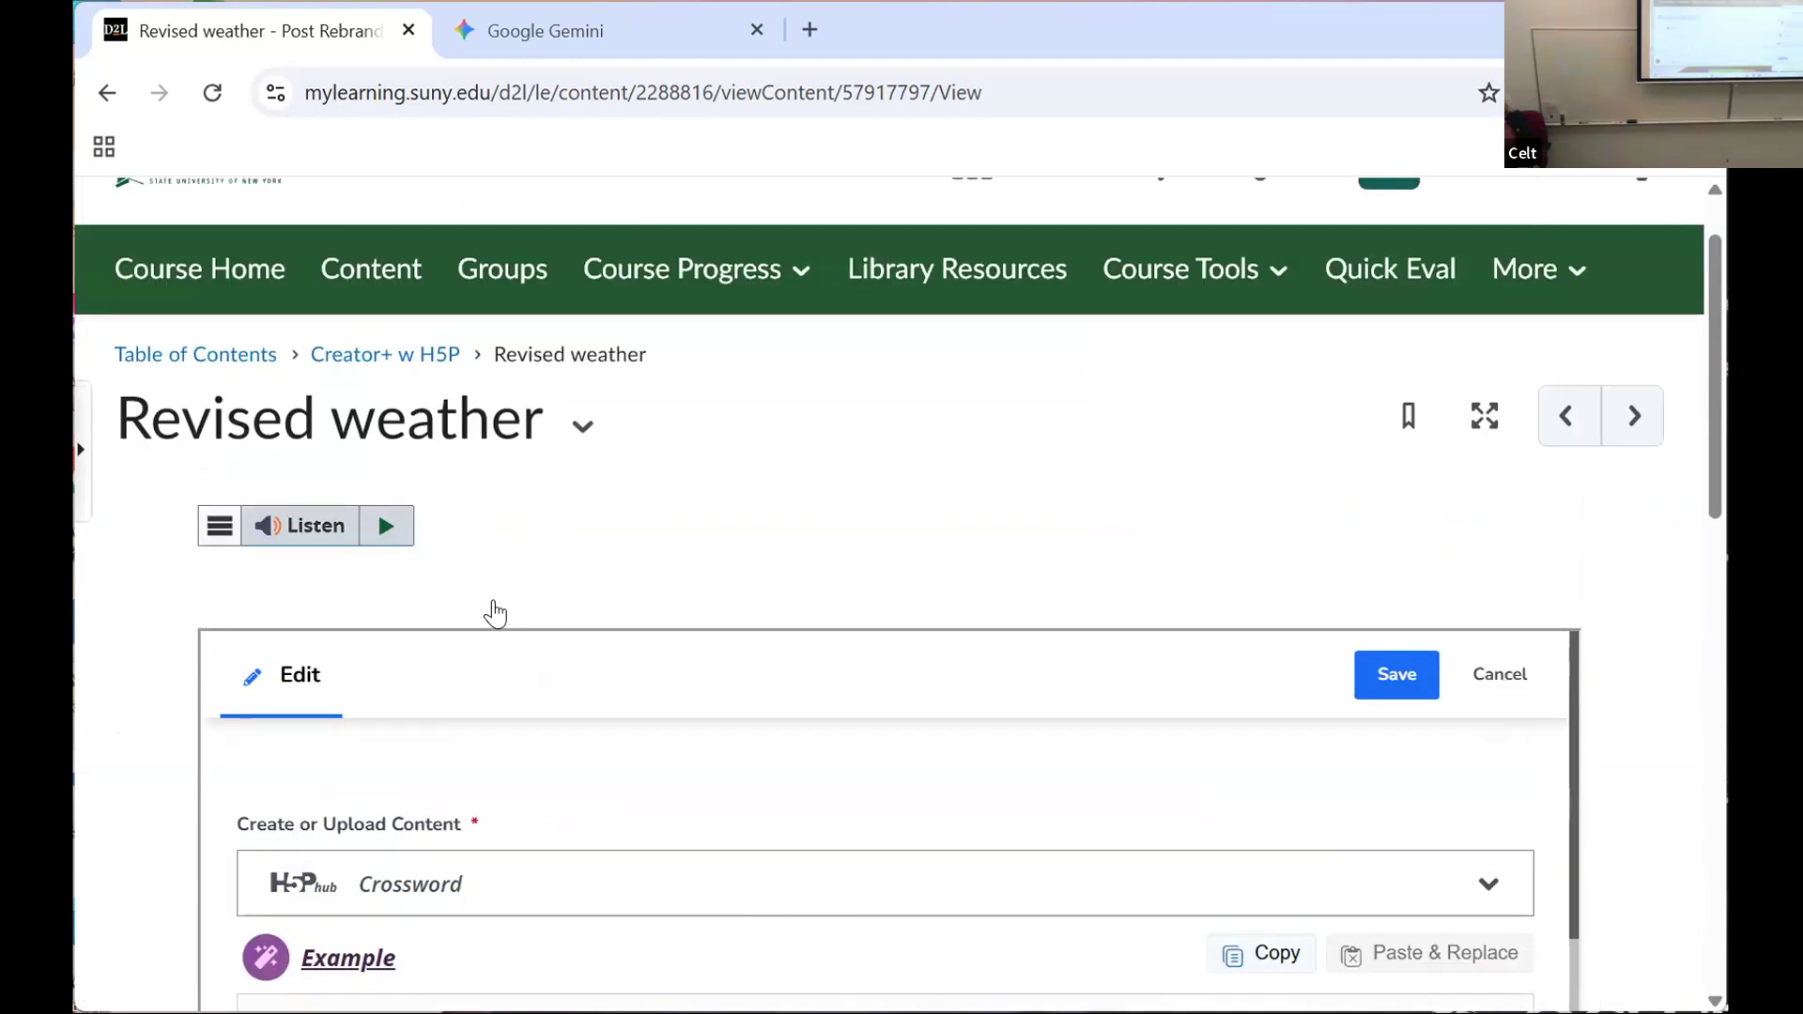
scroll(464, 859, down, 2)
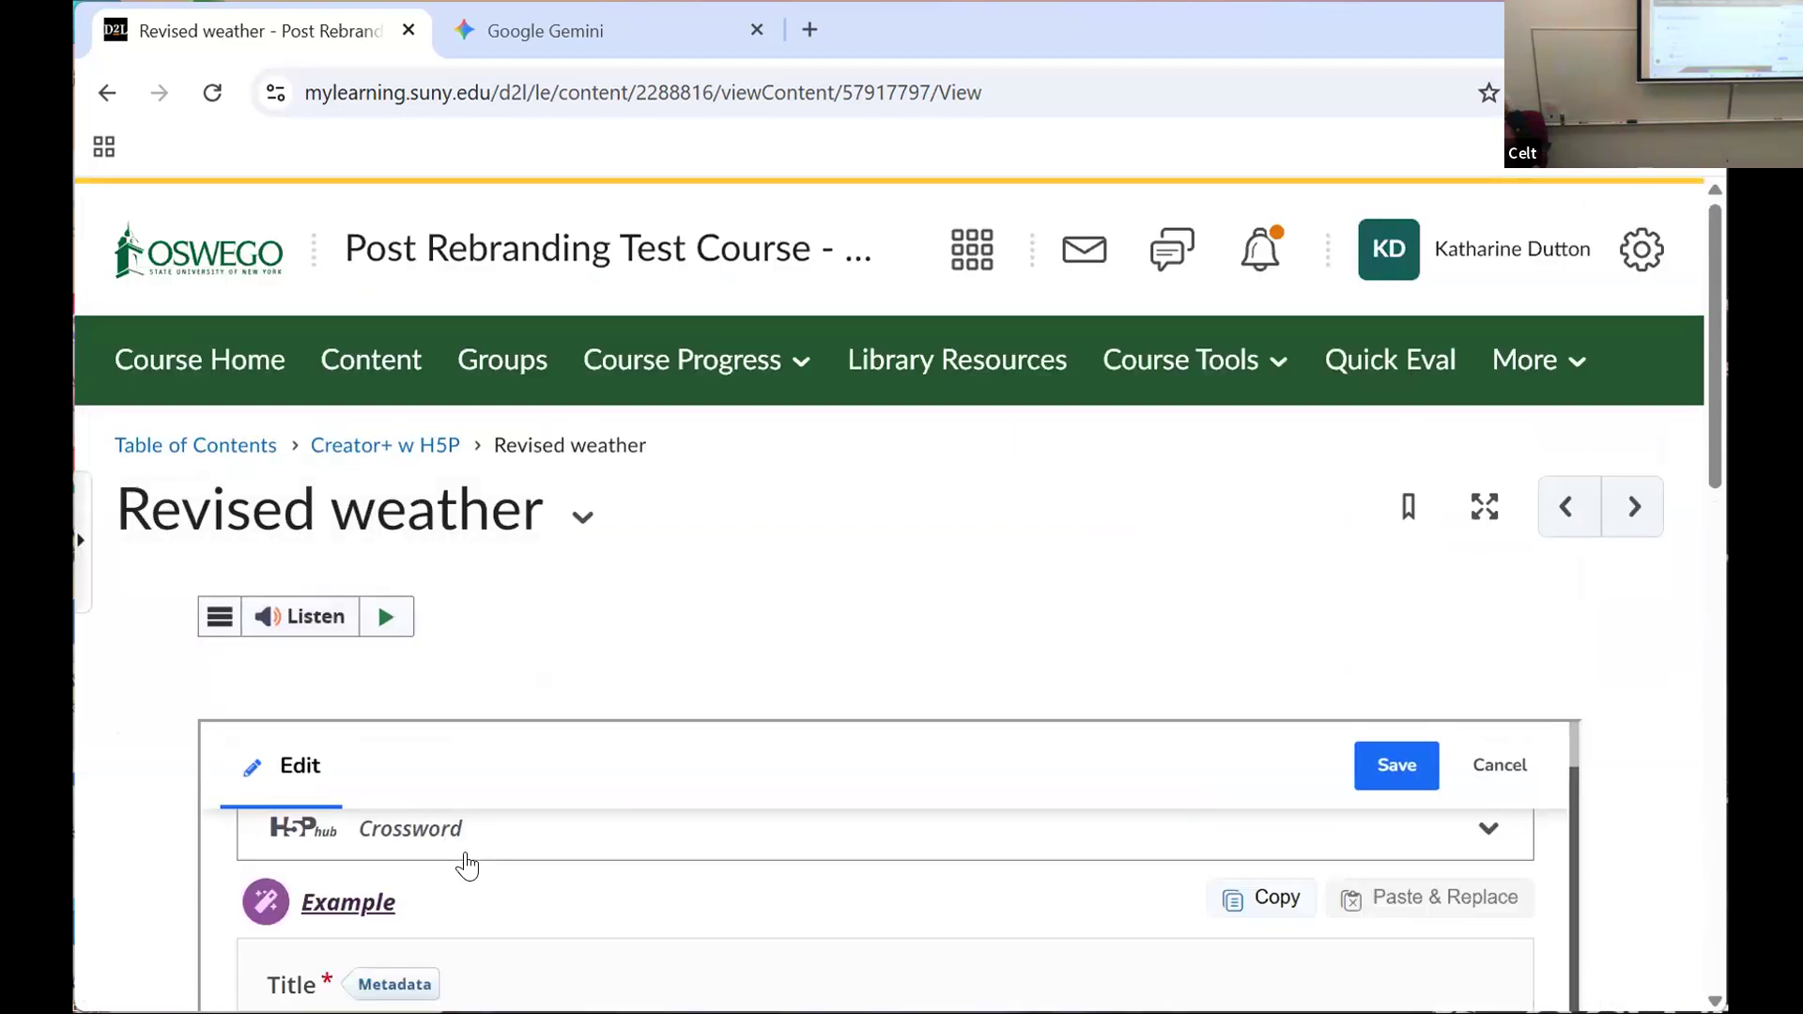
scroll(470, 854, down, 3)
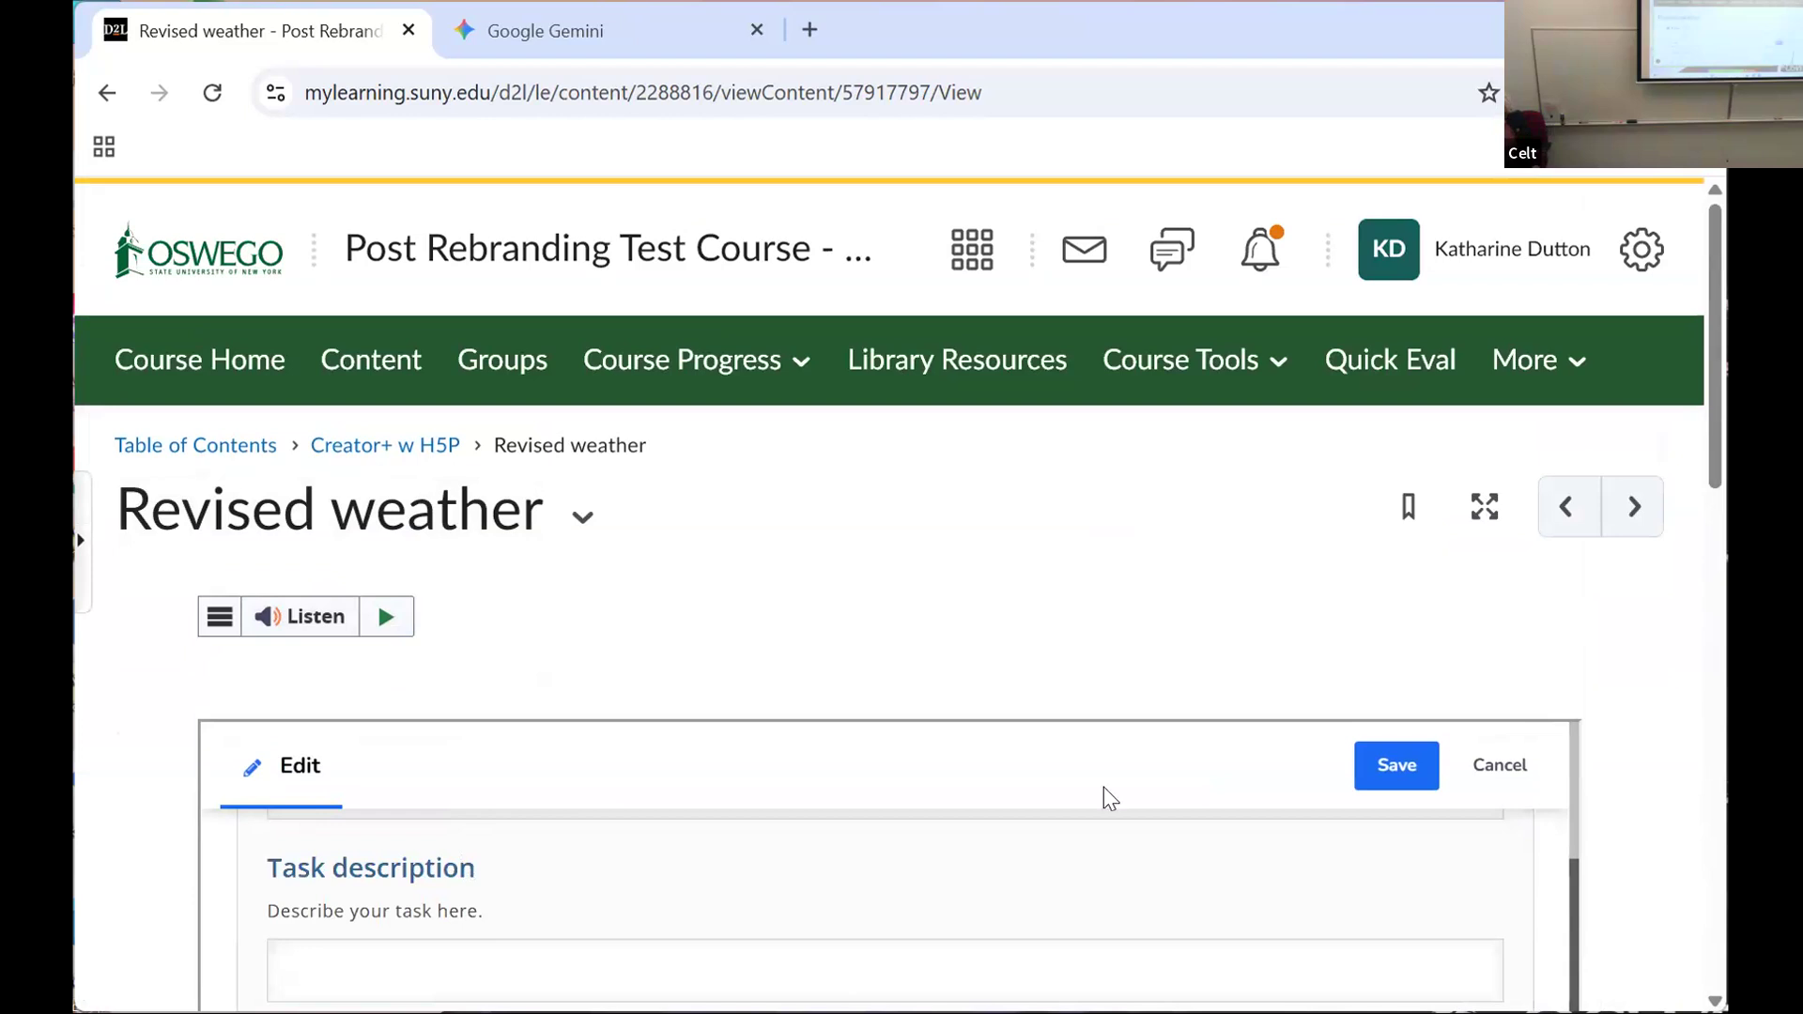
Step: Expand the crossword's behavioural settings and look over the scoring, retry and solution options
drag(1711, 417, 1679, 633)
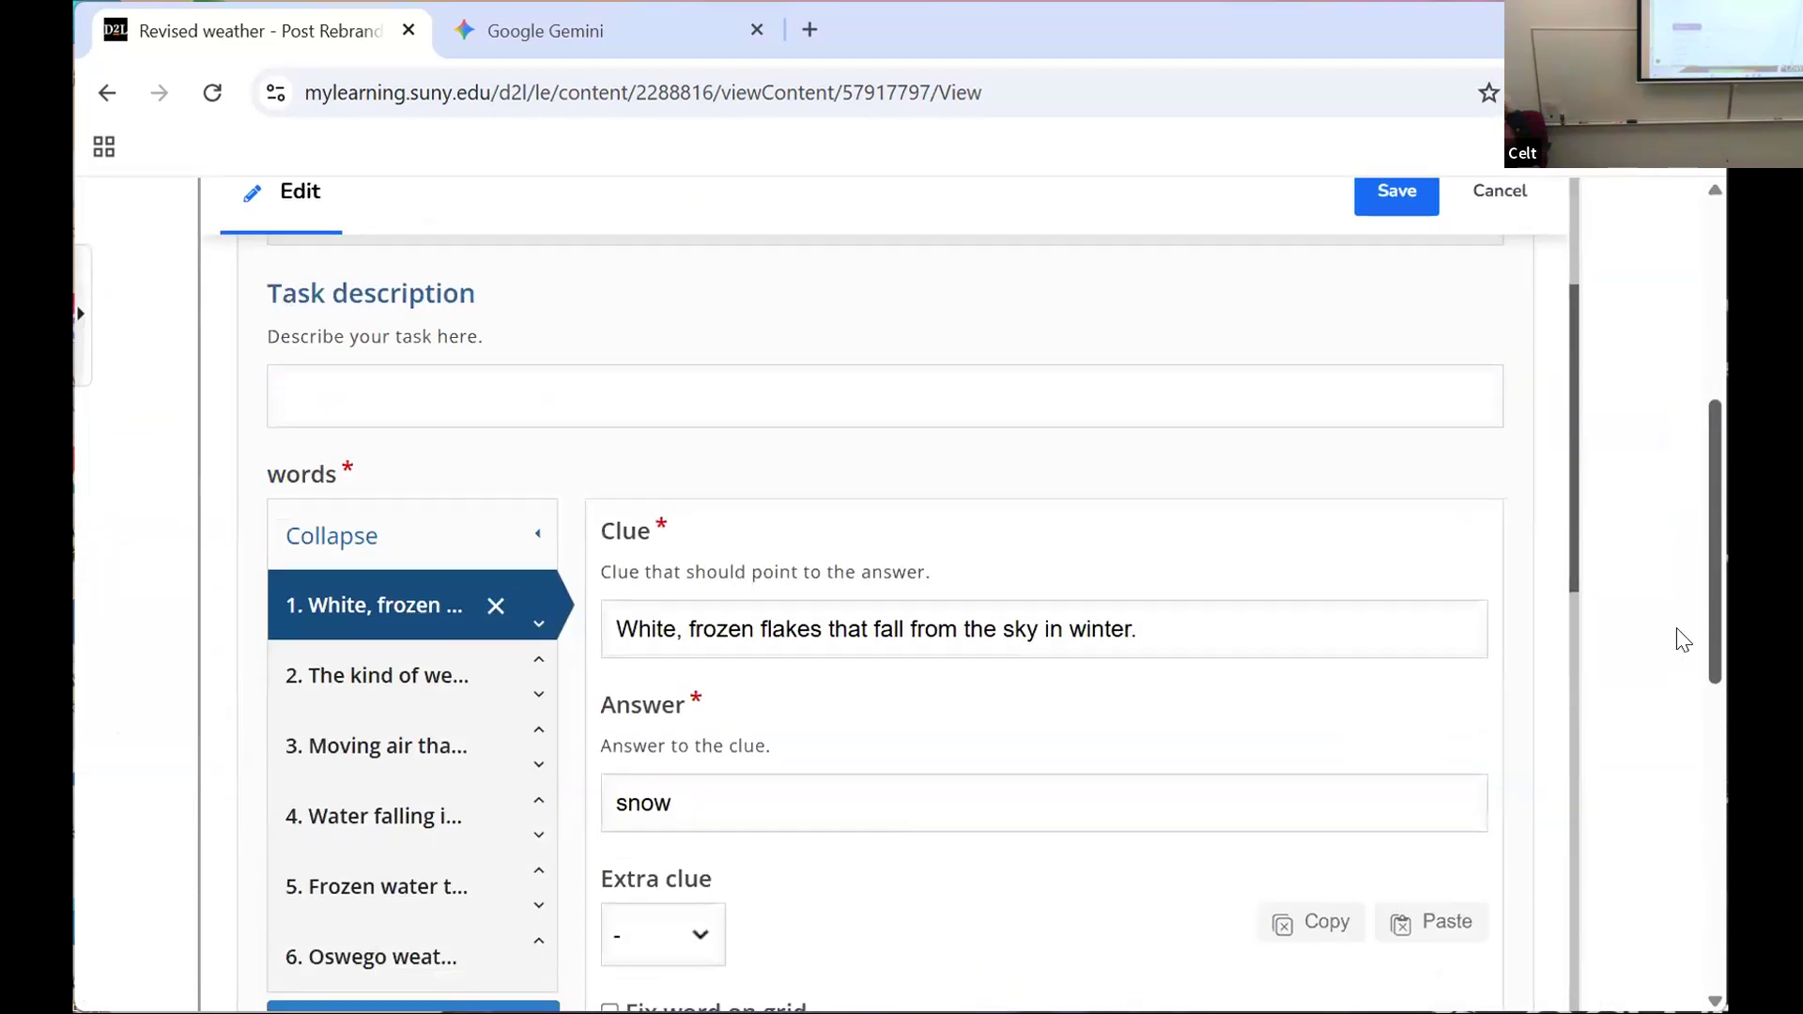
drag(1560, 629, 1552, 947)
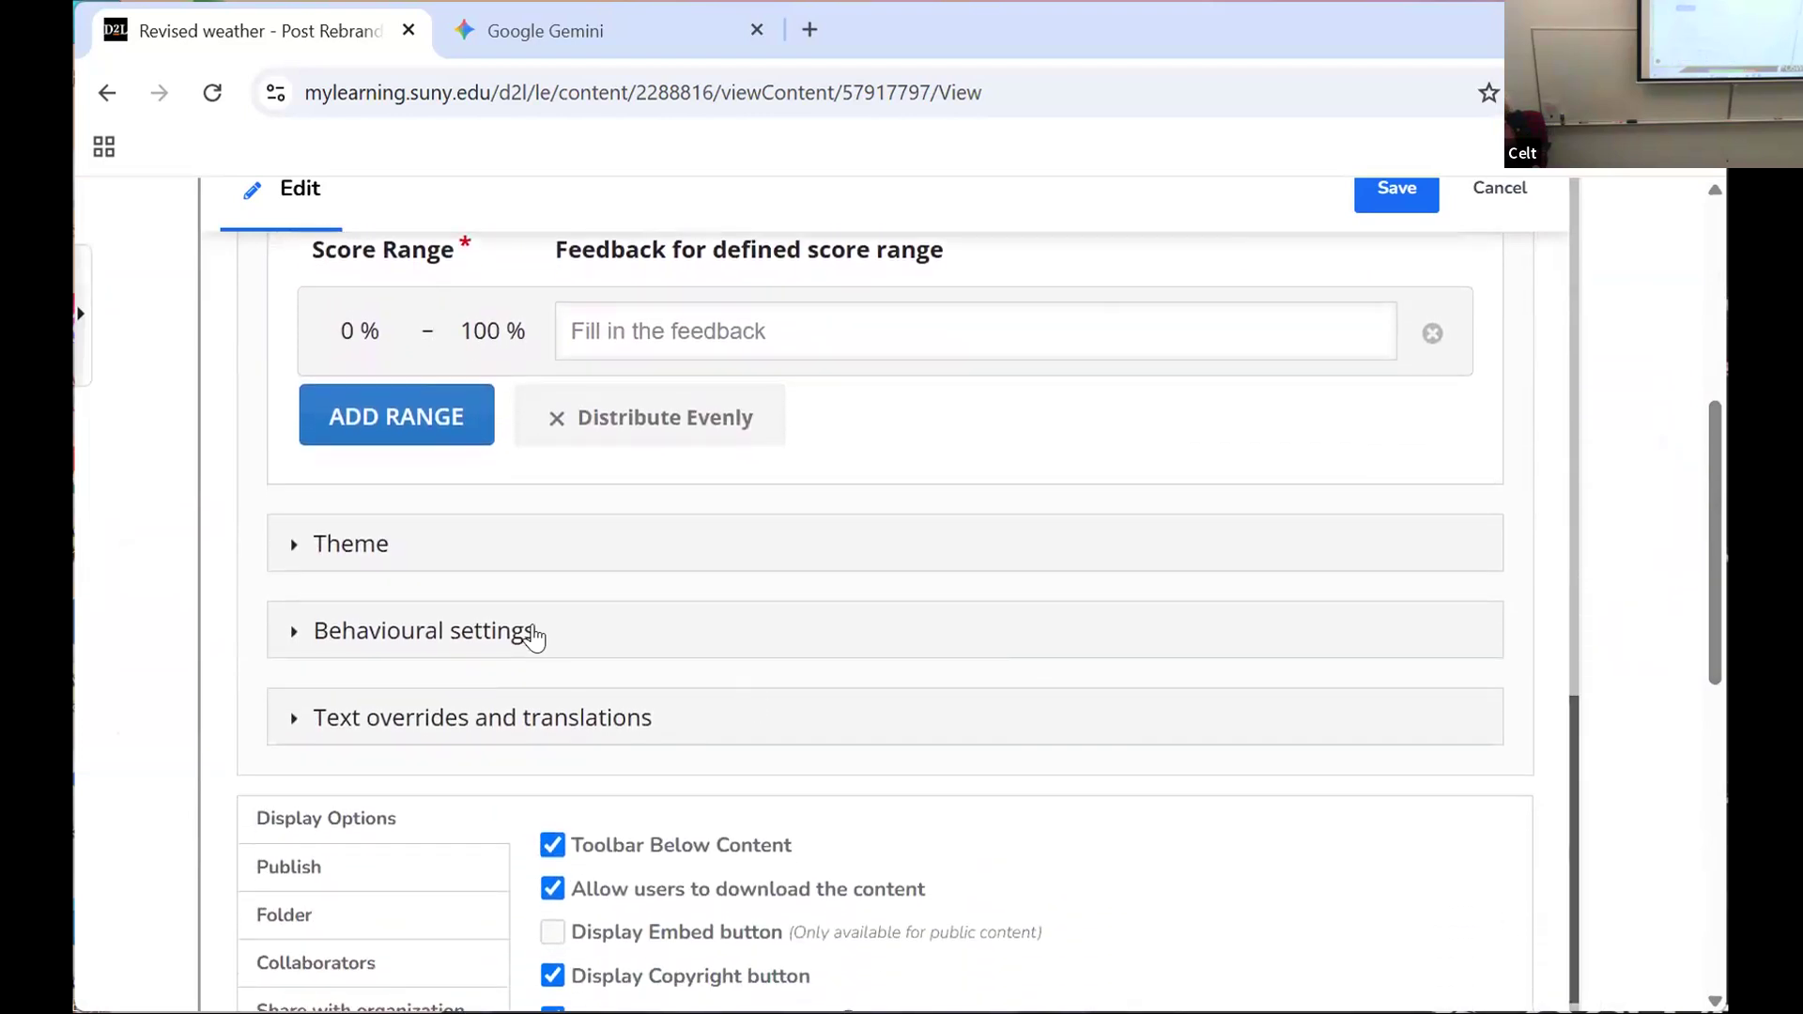
click(291, 631)
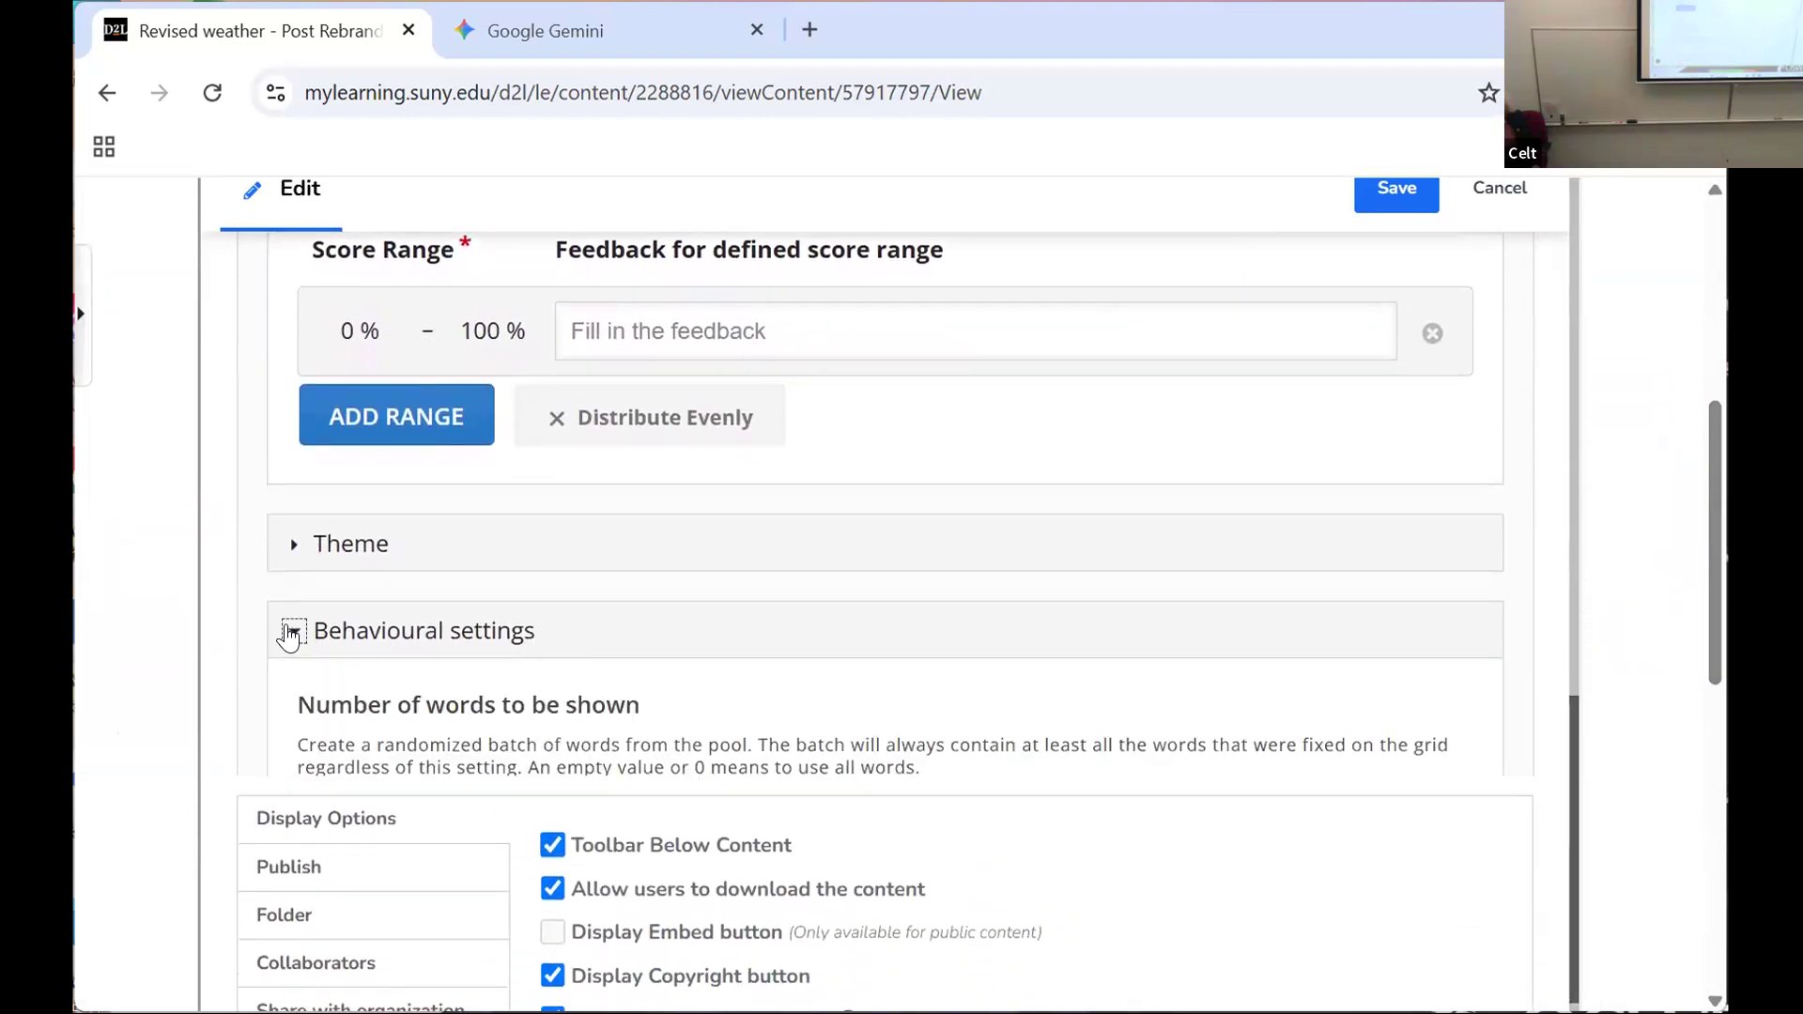
drag(1570, 655, 1583, 848)
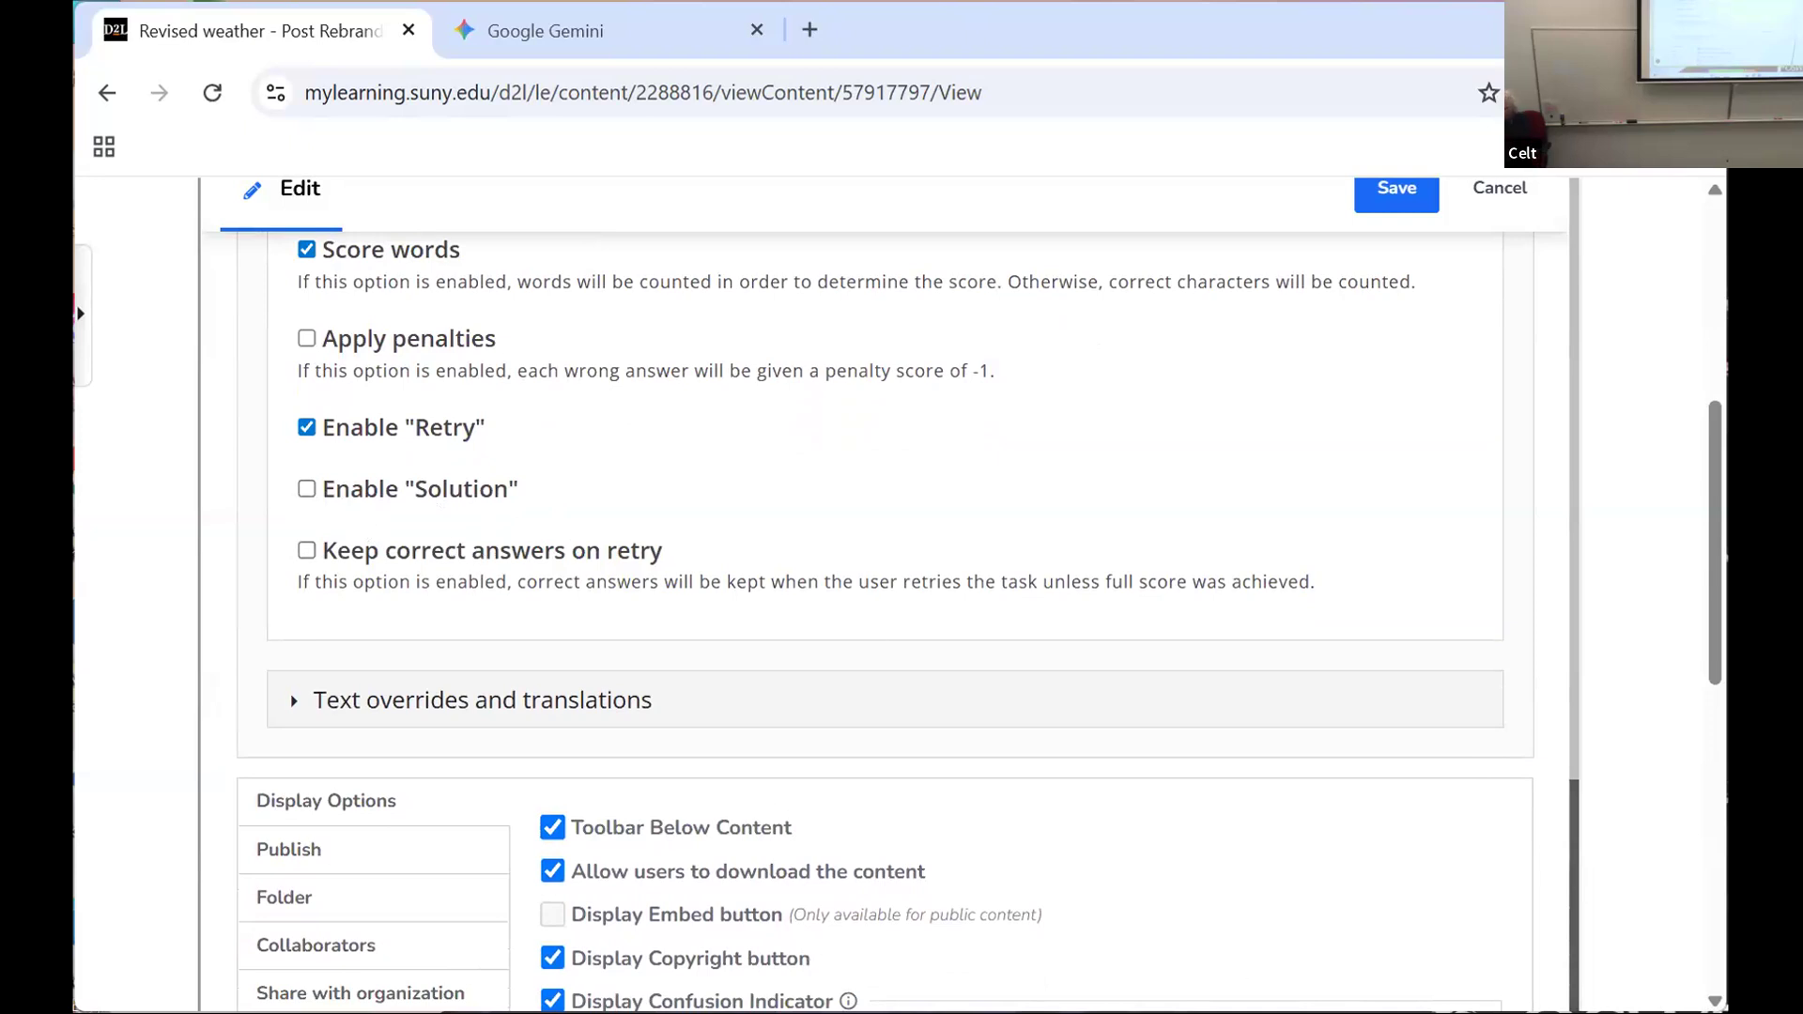
Step: Review the crossword's word list, overall solution word and overall feedback score range settings
drag(1579, 884, 1548, 729)
scroll(1548, 728, up, 1)
scroll(1548, 729, up, 3)
scroll(1534, 667, up, 4)
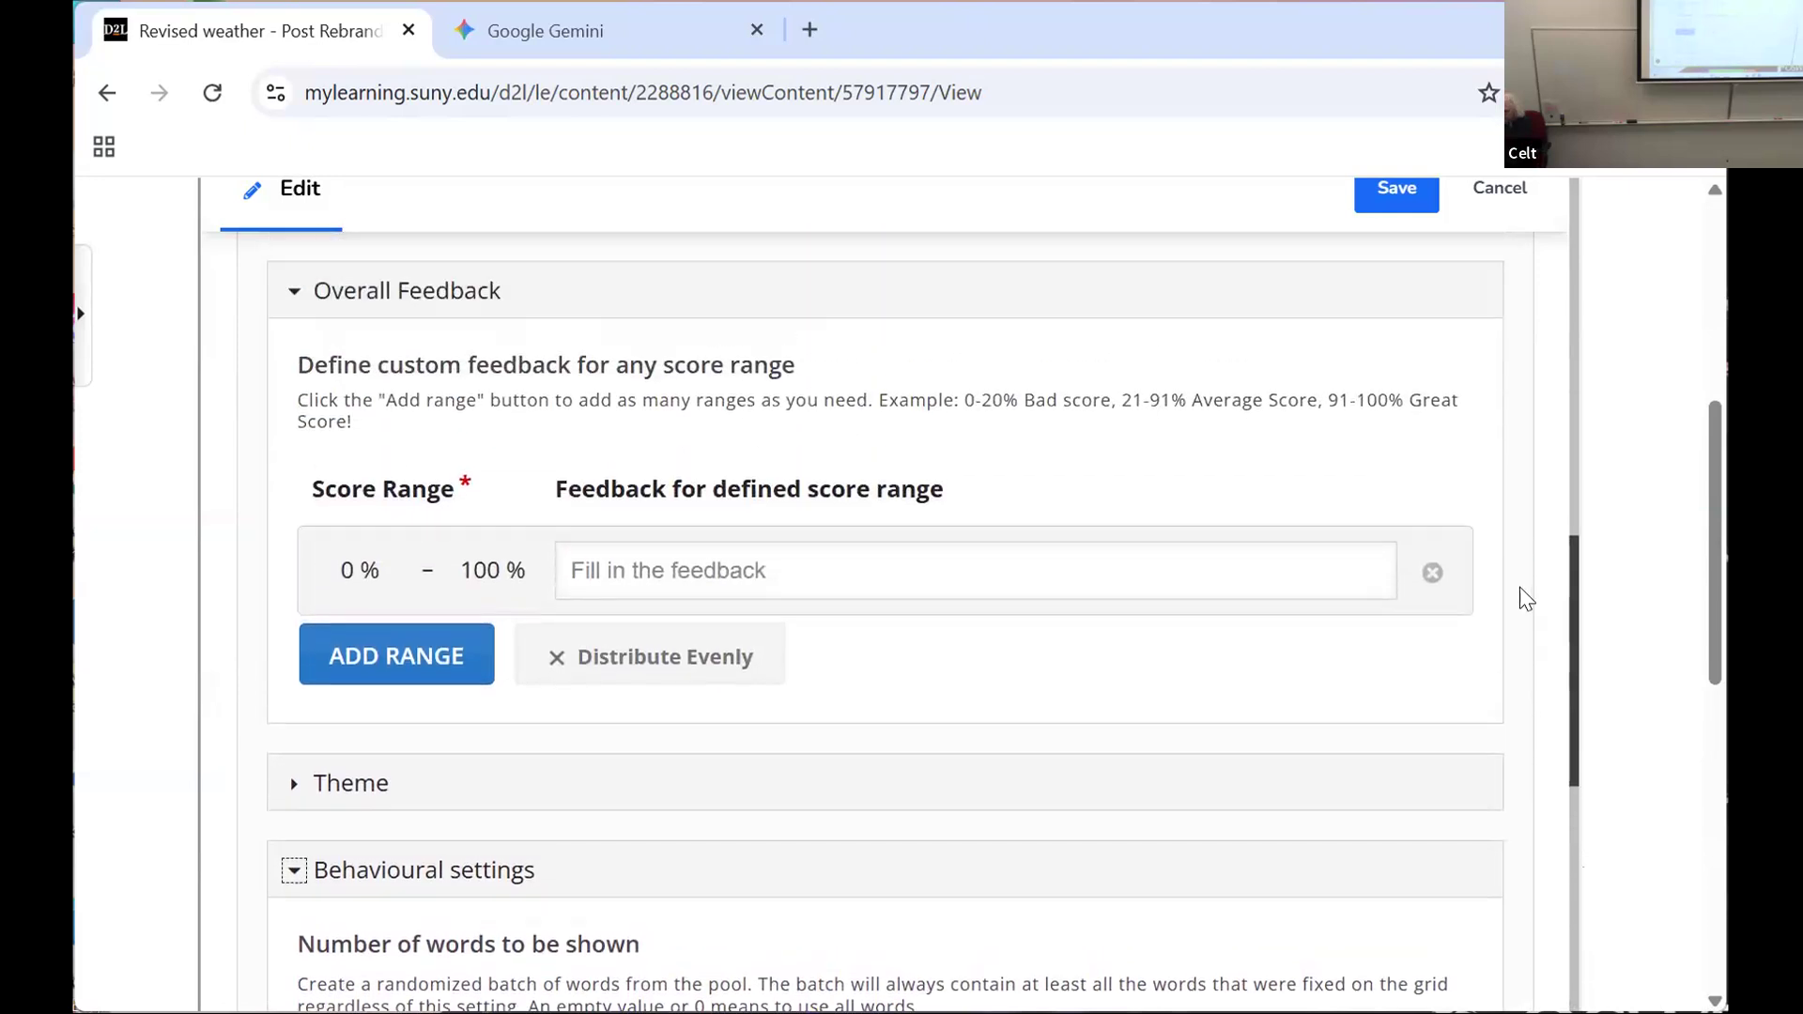
scroll(1517, 549, up, 5)
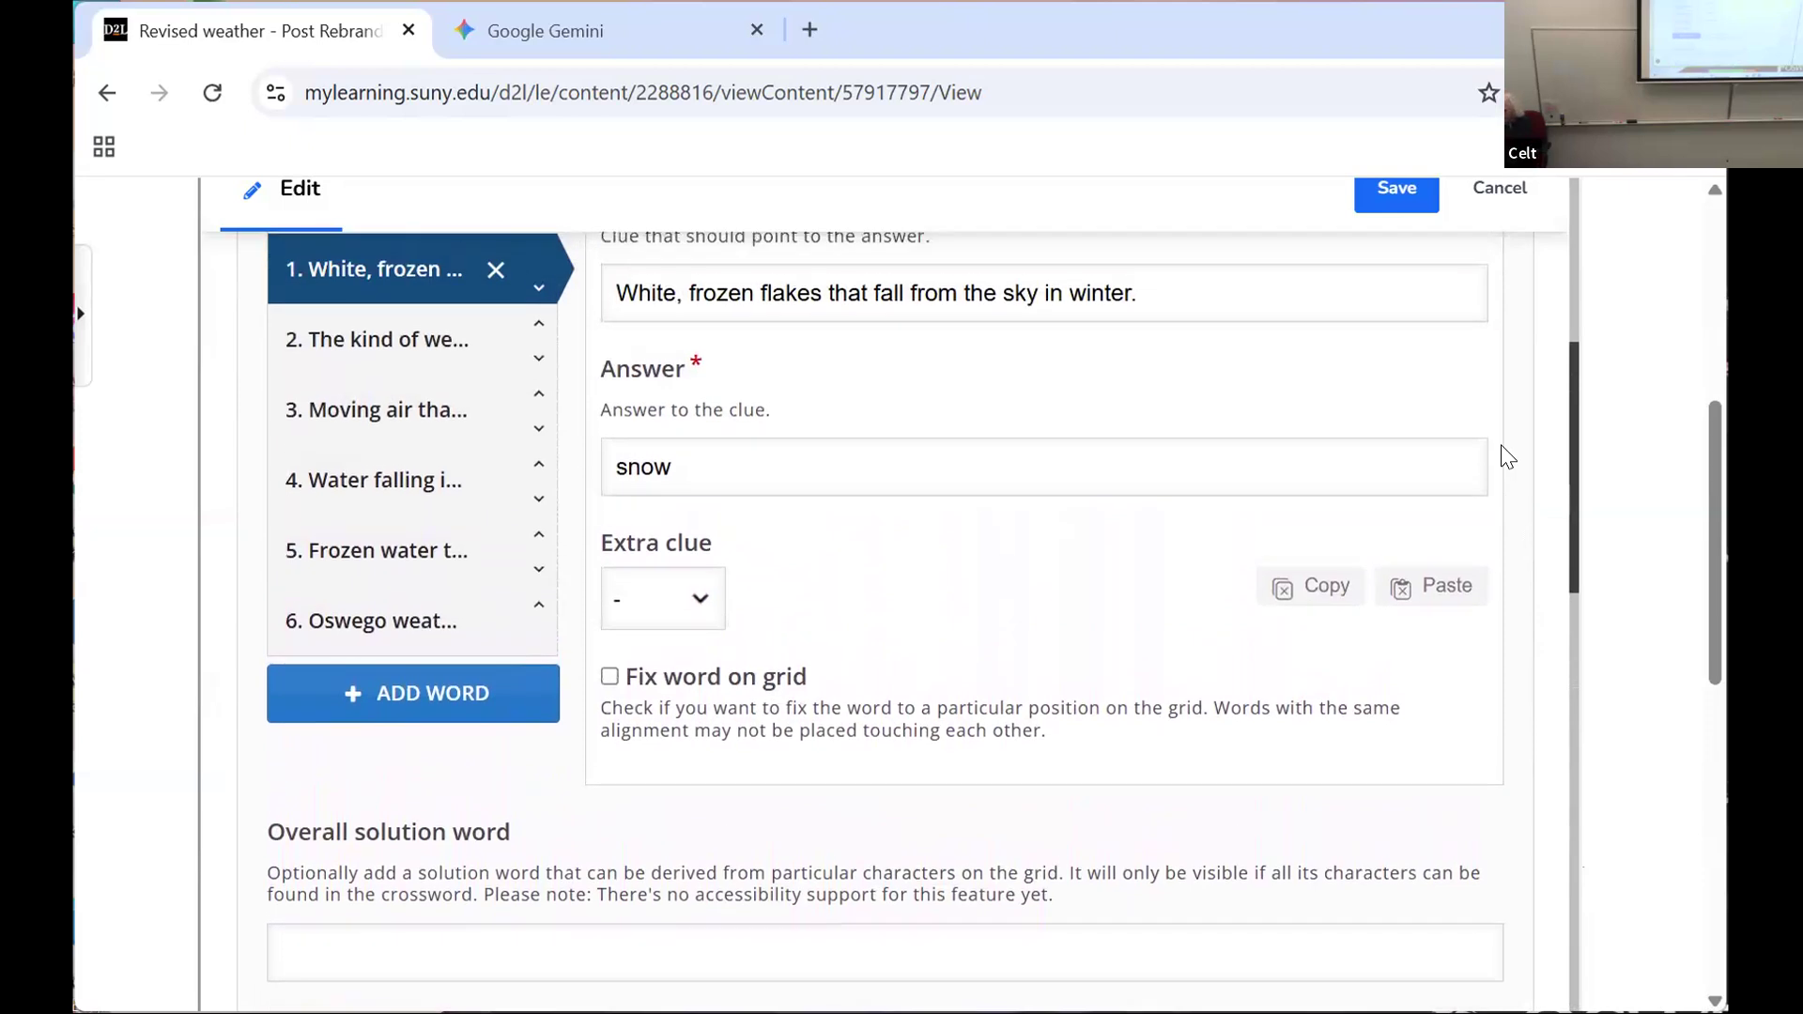
scroll(1513, 470, up, 1)
scroll(1536, 522, down, 5)
scroll(1536, 533, down, 6)
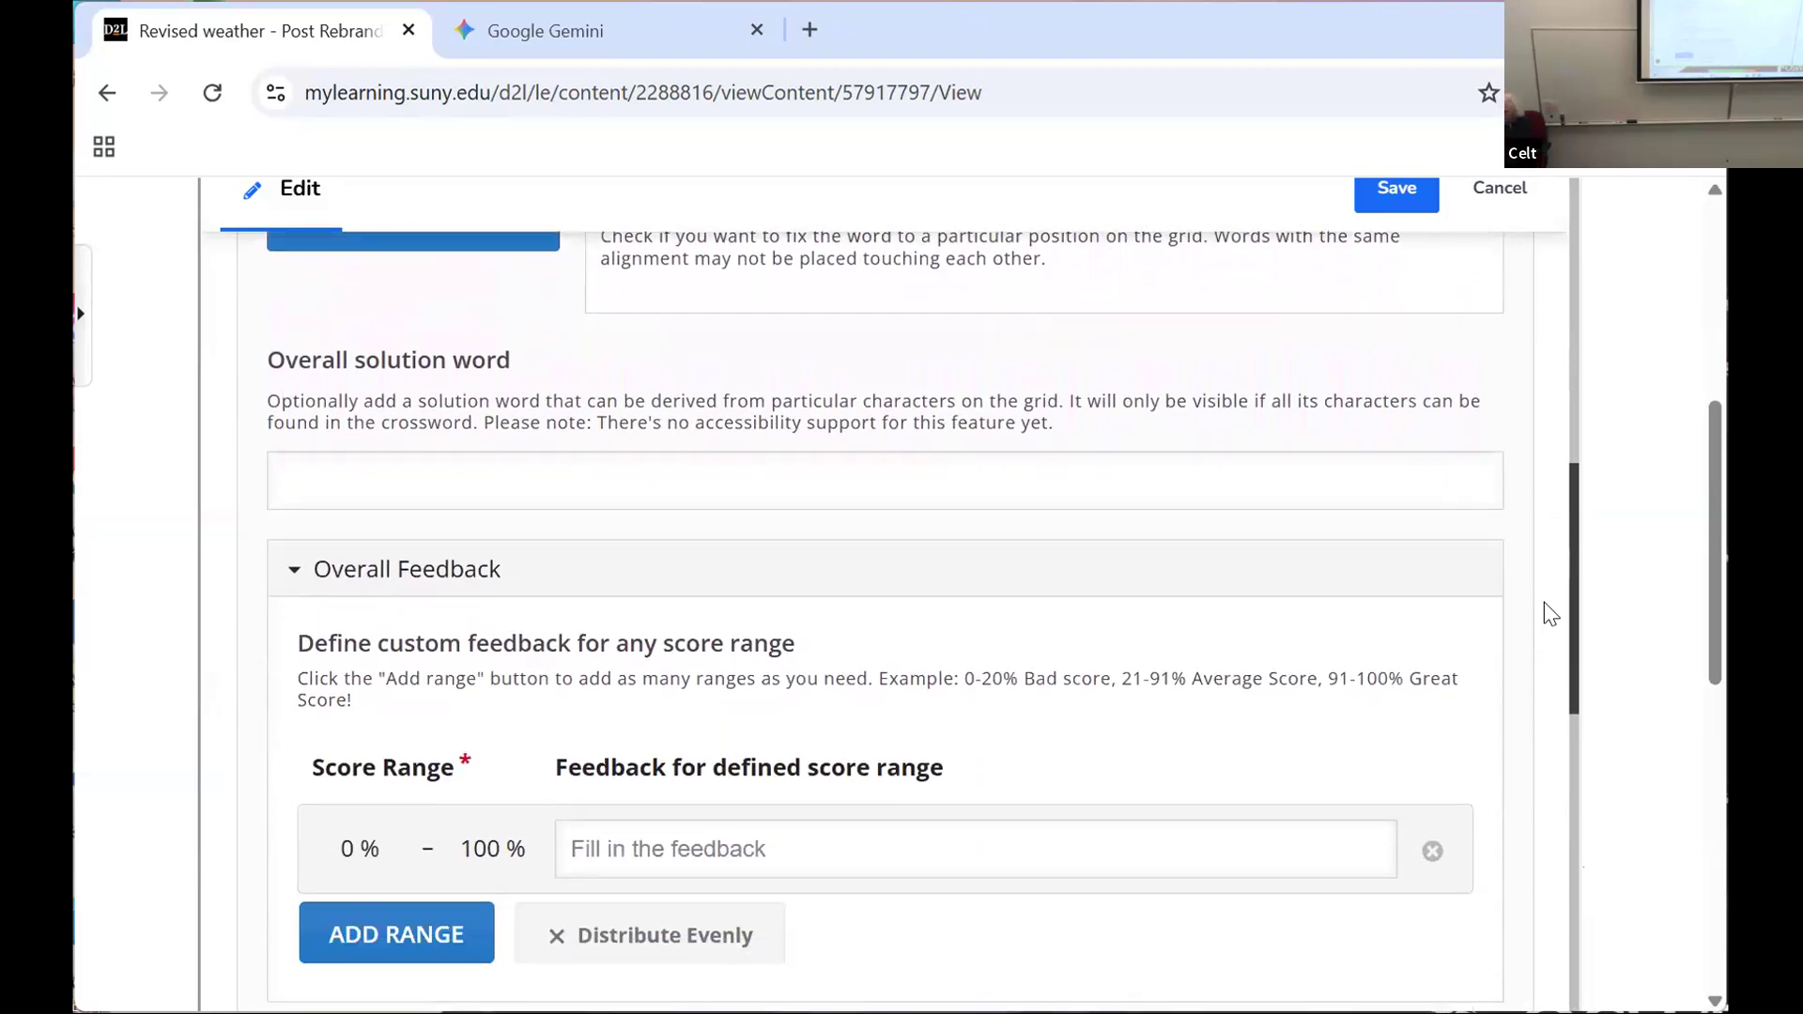
scroll(1562, 696, down, 1)
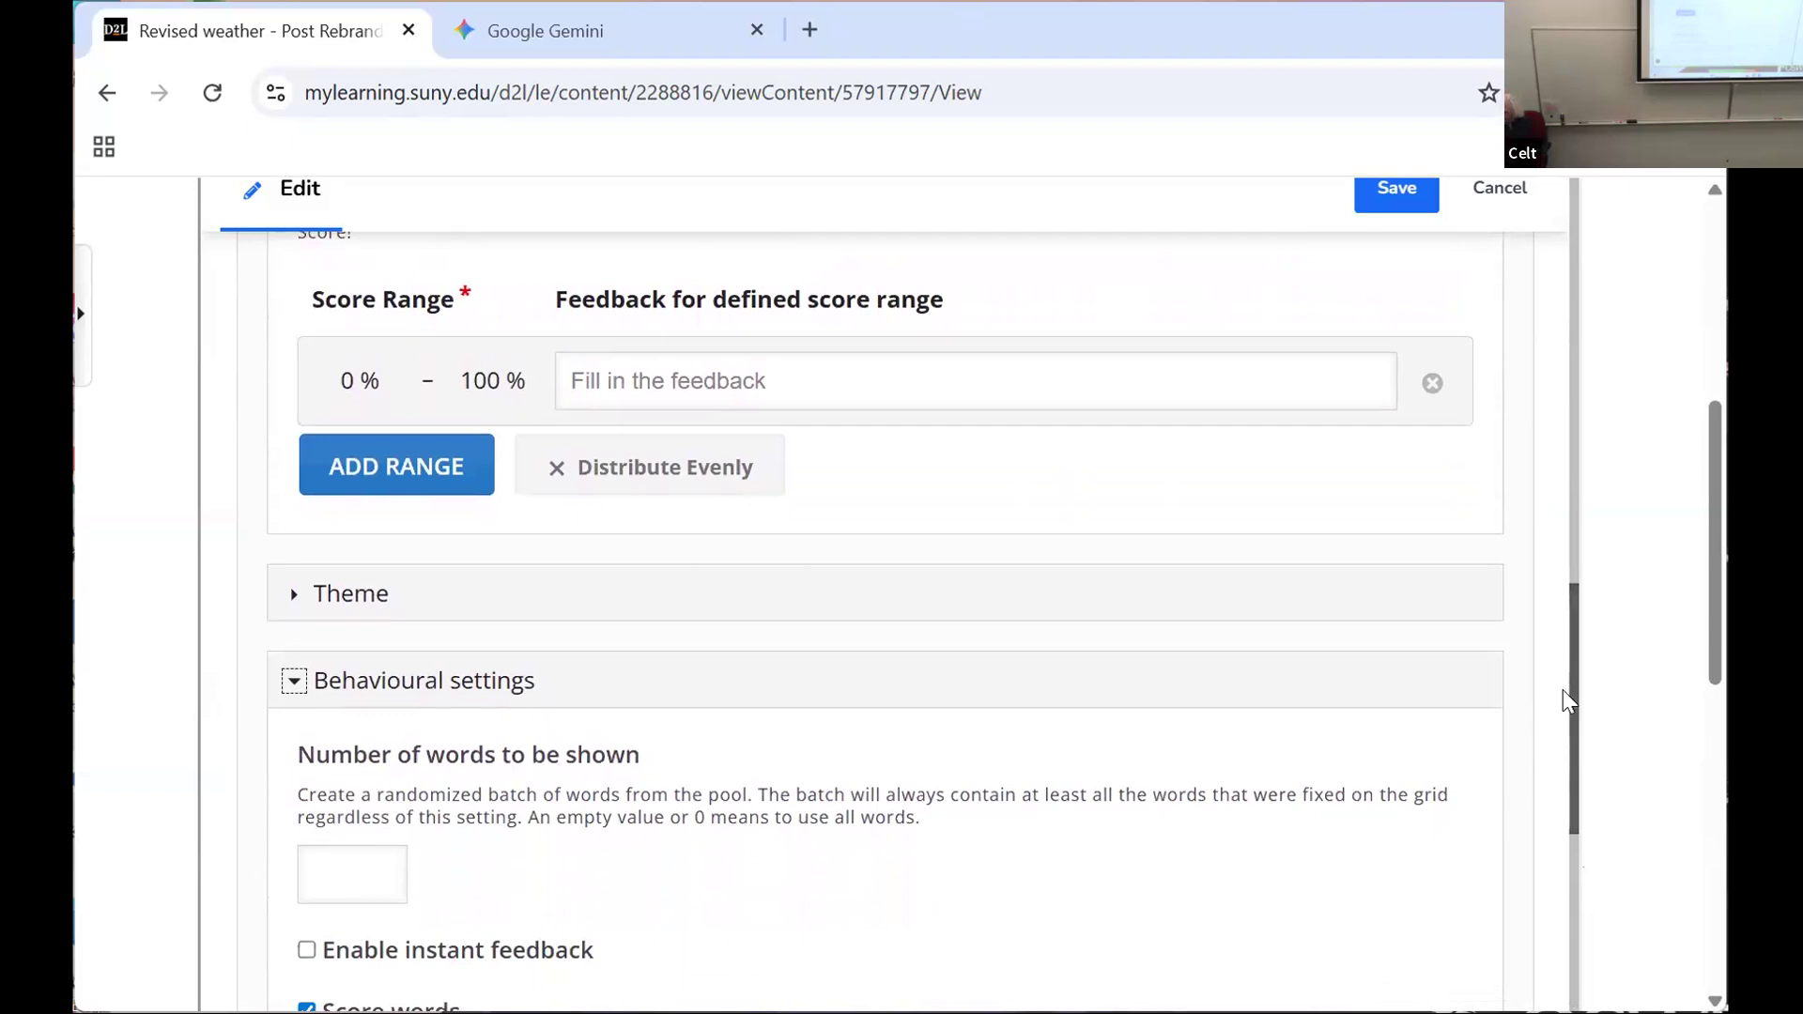
Step: Review the crossword's retry options and its display options, including the confusion indicator
click(1563, 692)
scroll(1564, 841, down, 3)
scroll(1563, 846, down, 10)
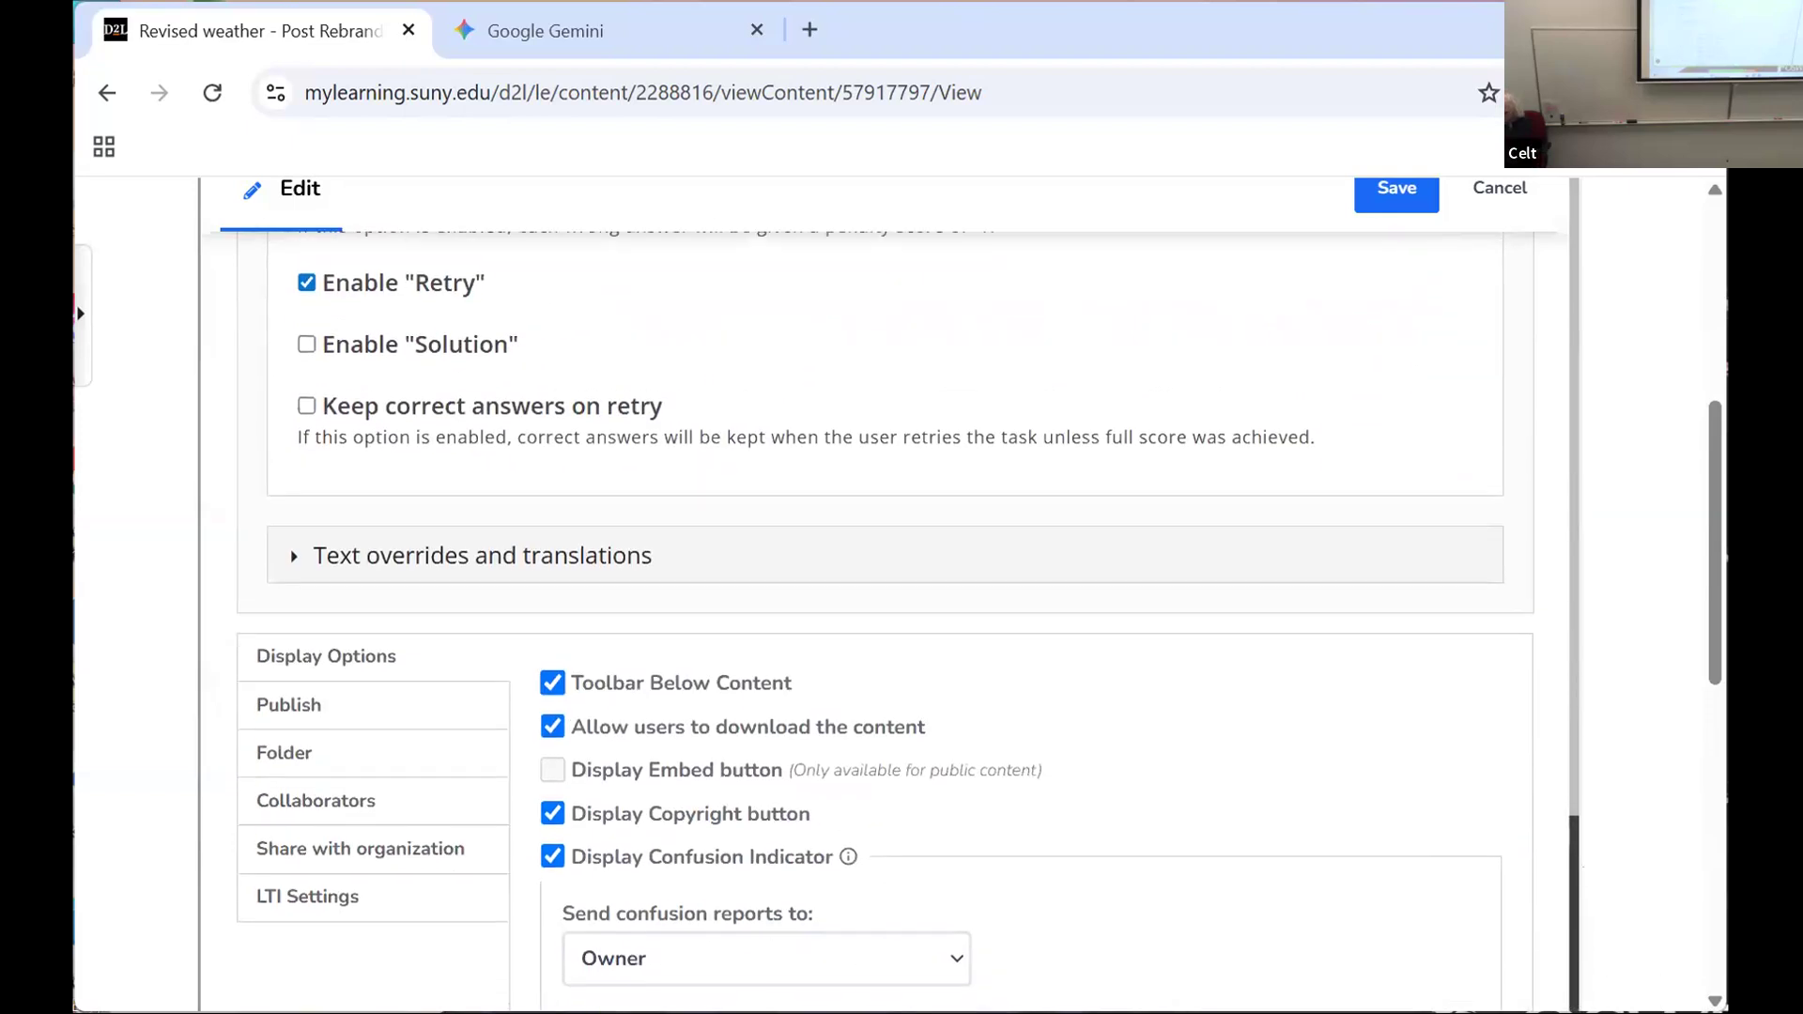
scroll(1563, 845, down, 1)
scroll(886, 620, down, 3)
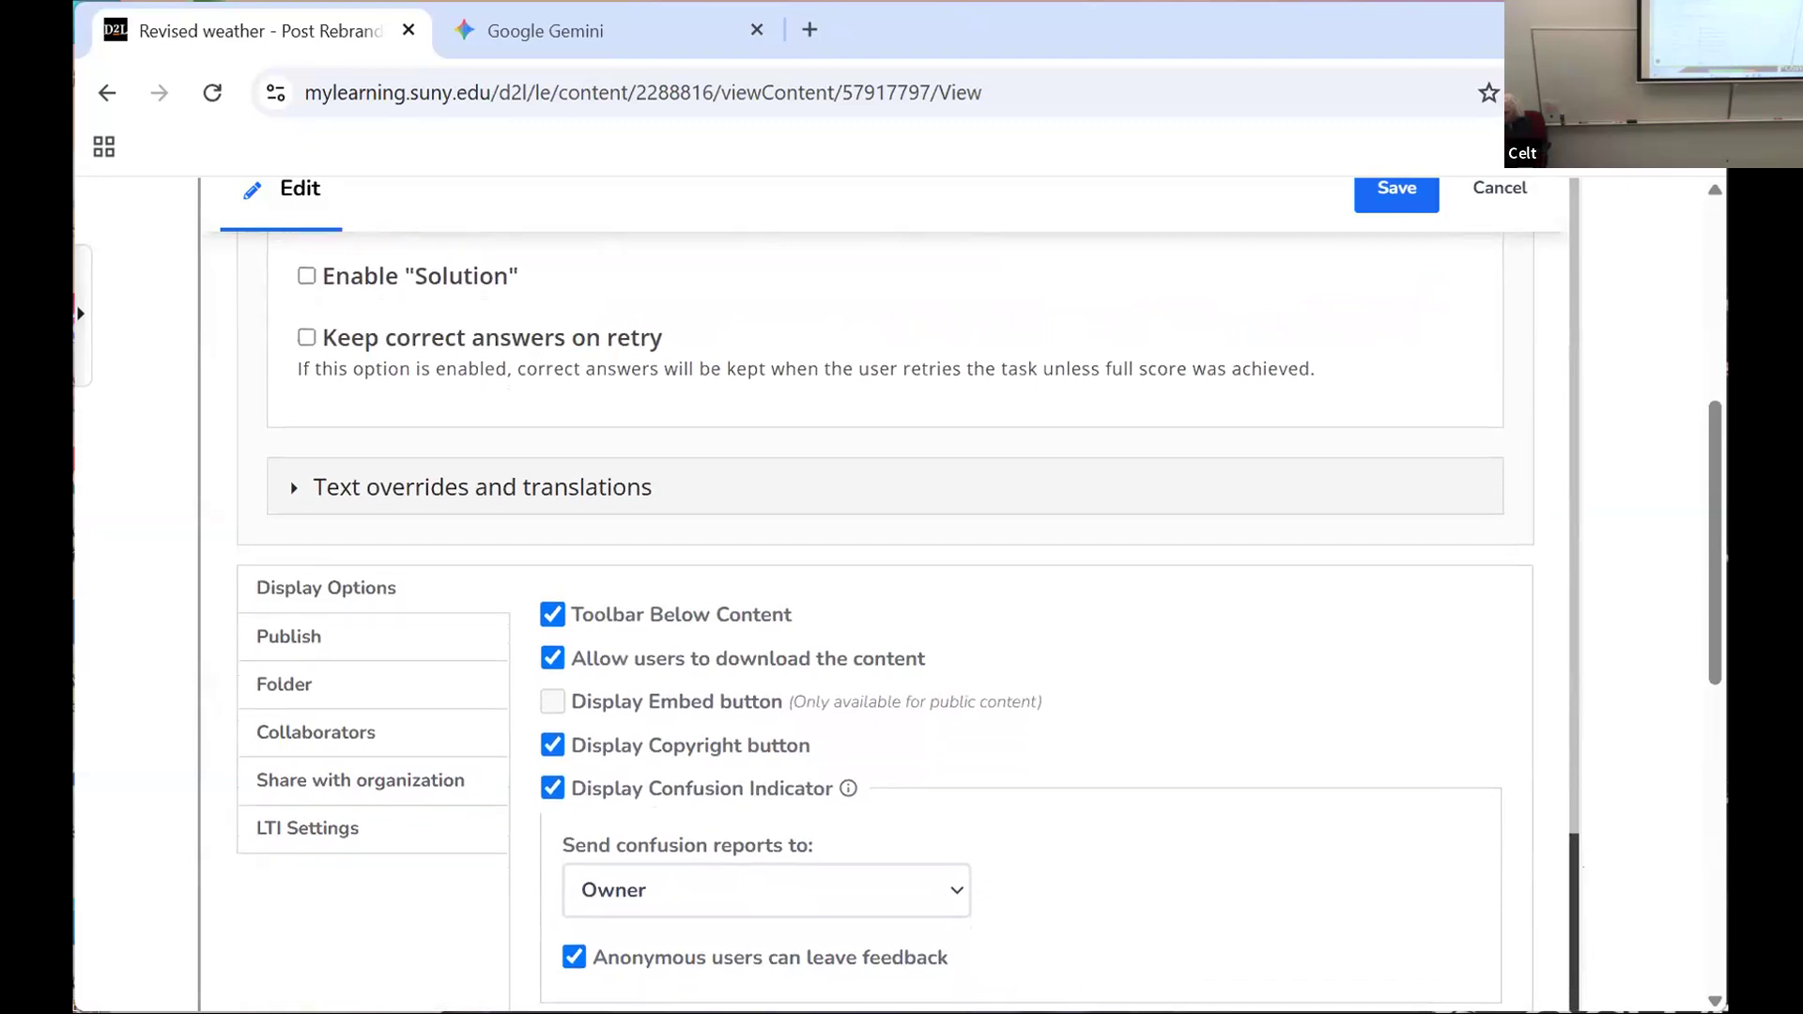
scroll(886, 620, down, 1)
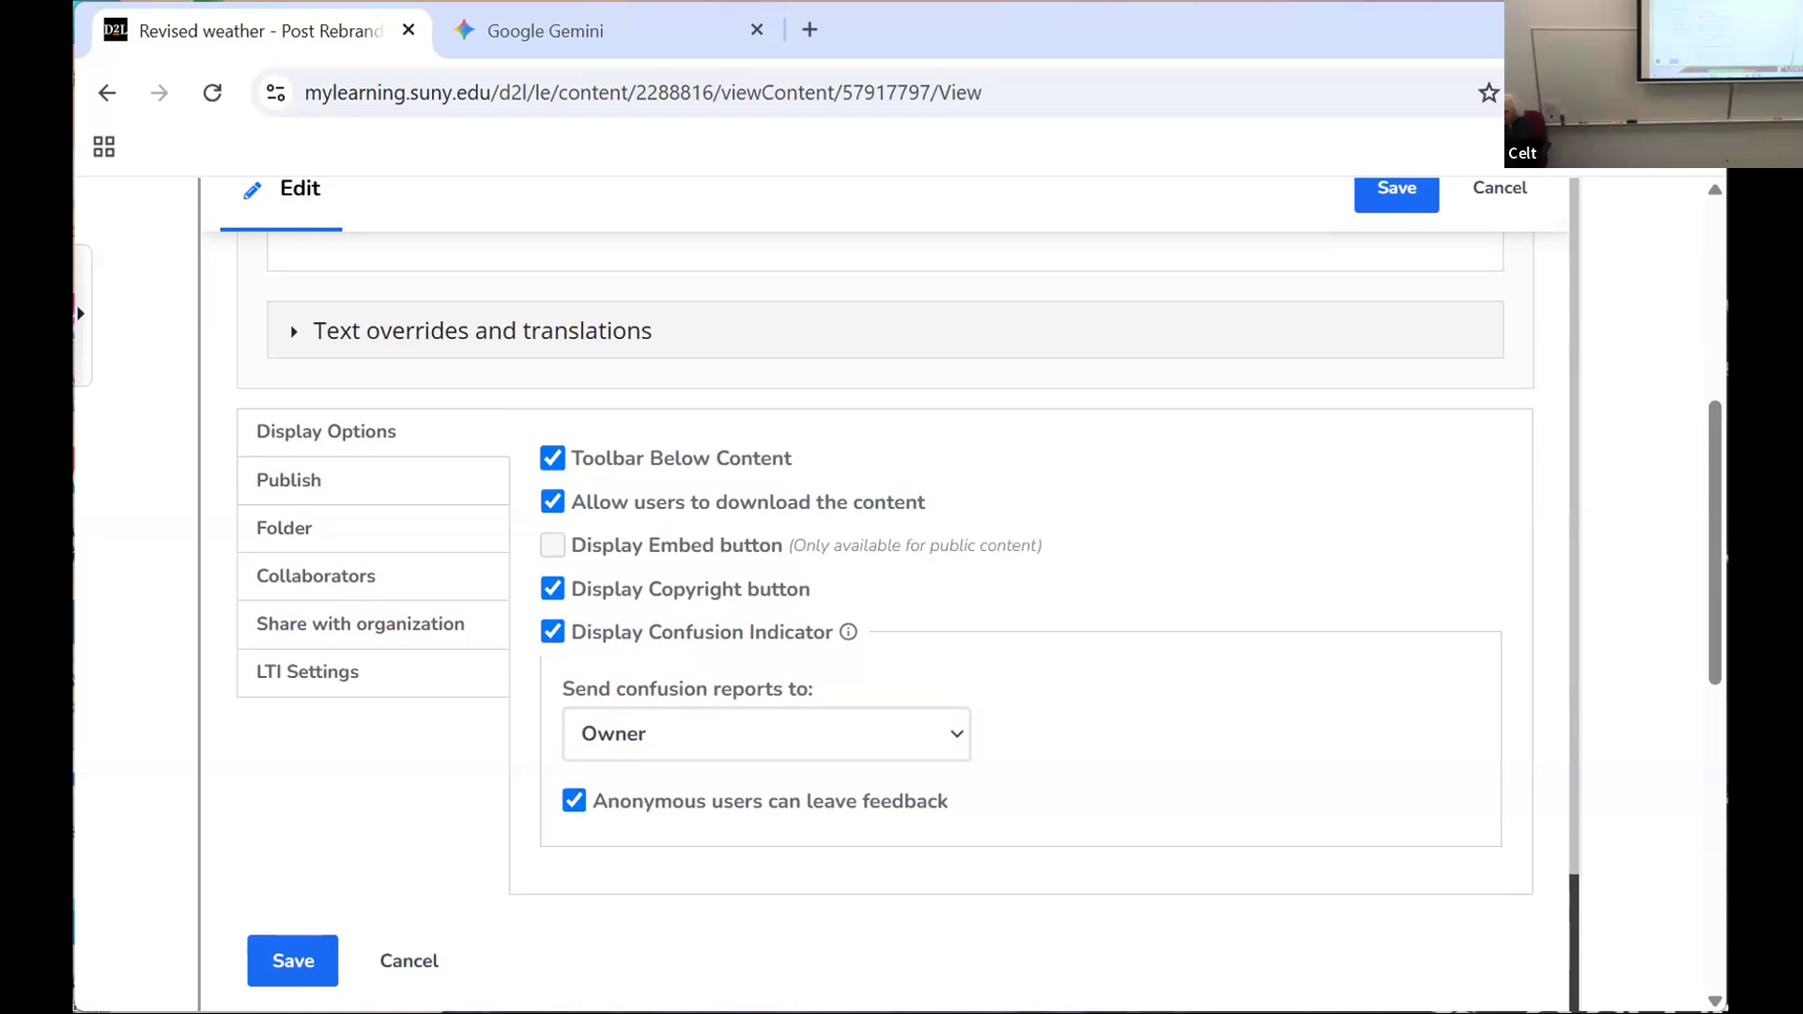
scroll(330, 604, up, 1)
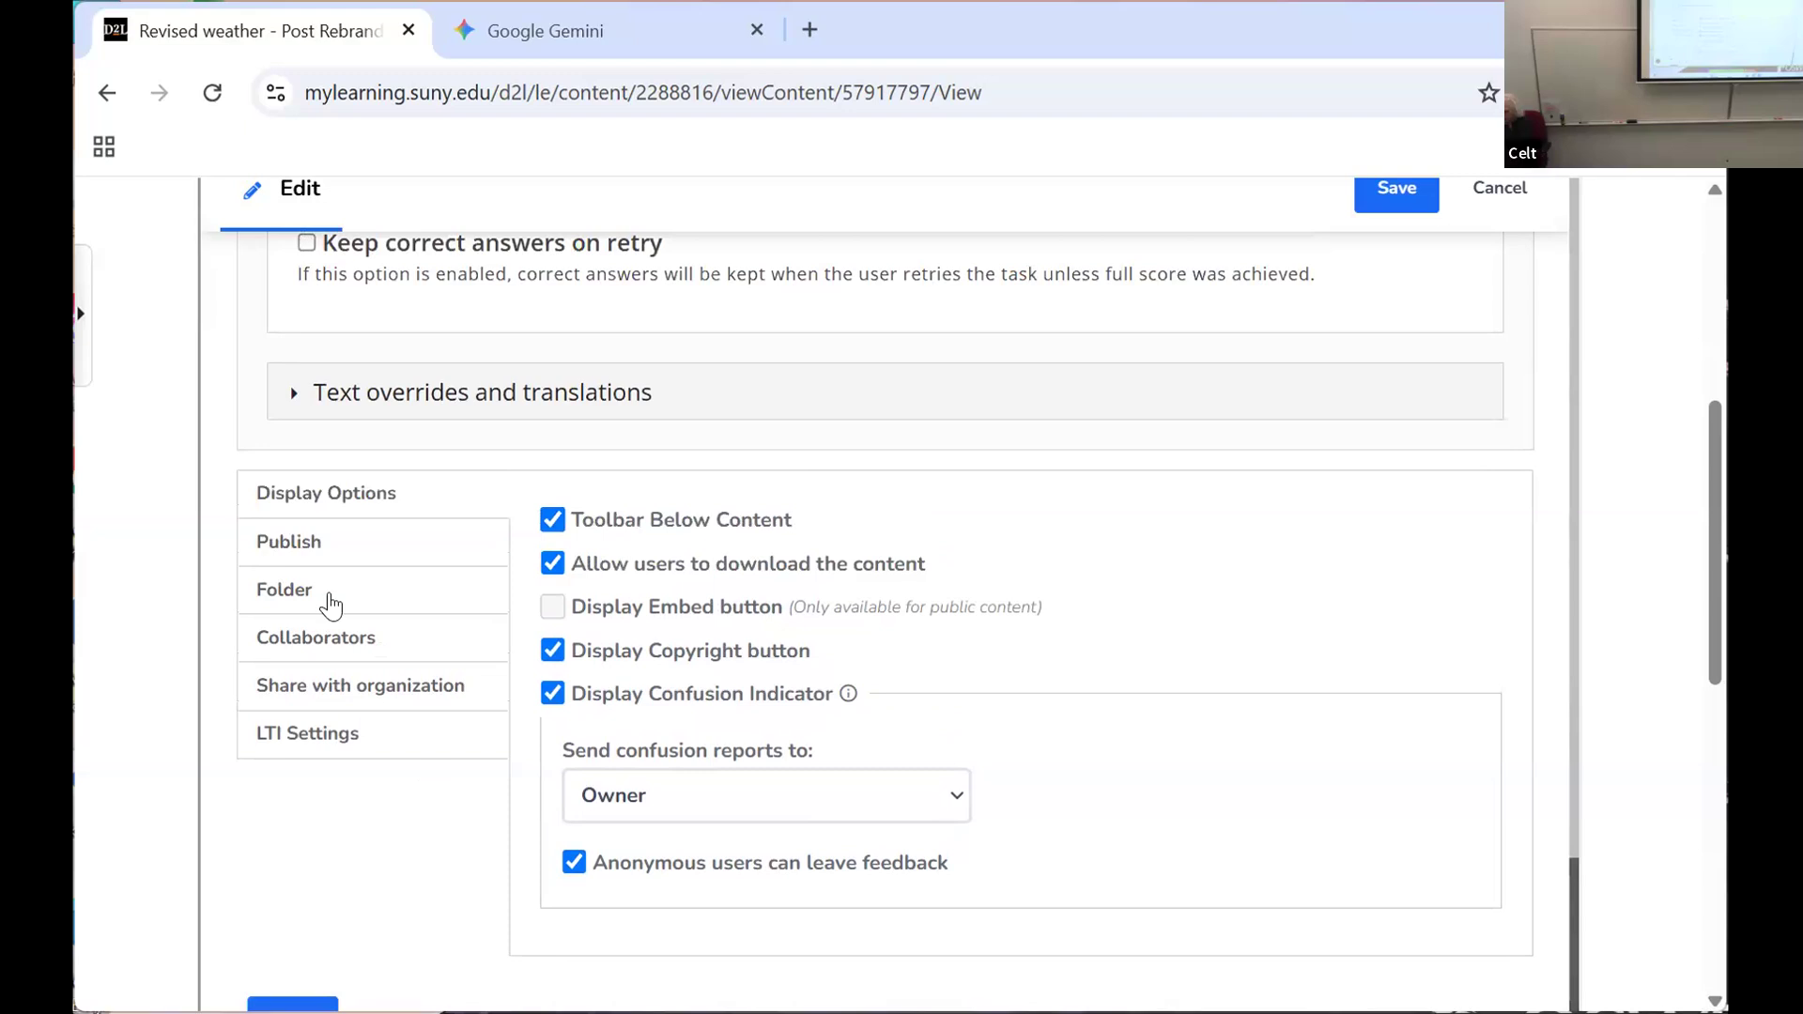
Step: Check the crossword's publish status and its LTI settings for sending scores, and save the crossword
click(289, 543)
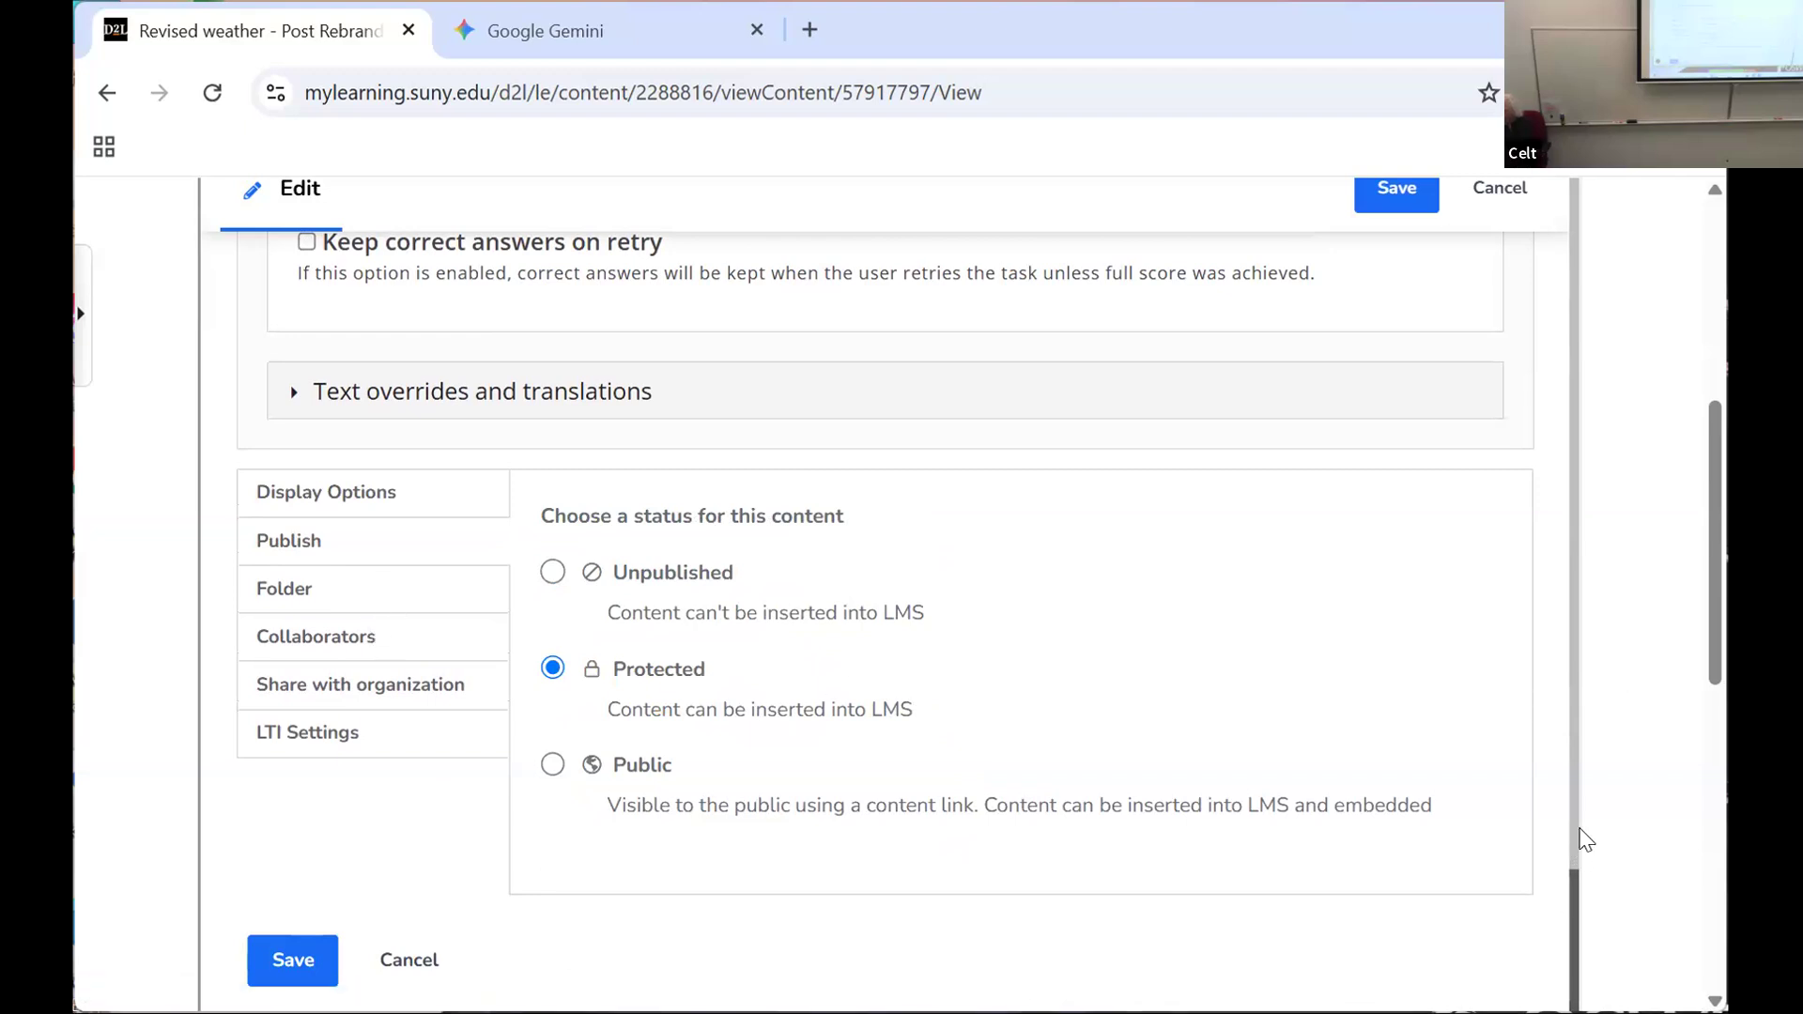
scroll(1571, 855, up, 1)
scroll(1570, 854, up, 5)
drag(1561, 717, 1546, 887)
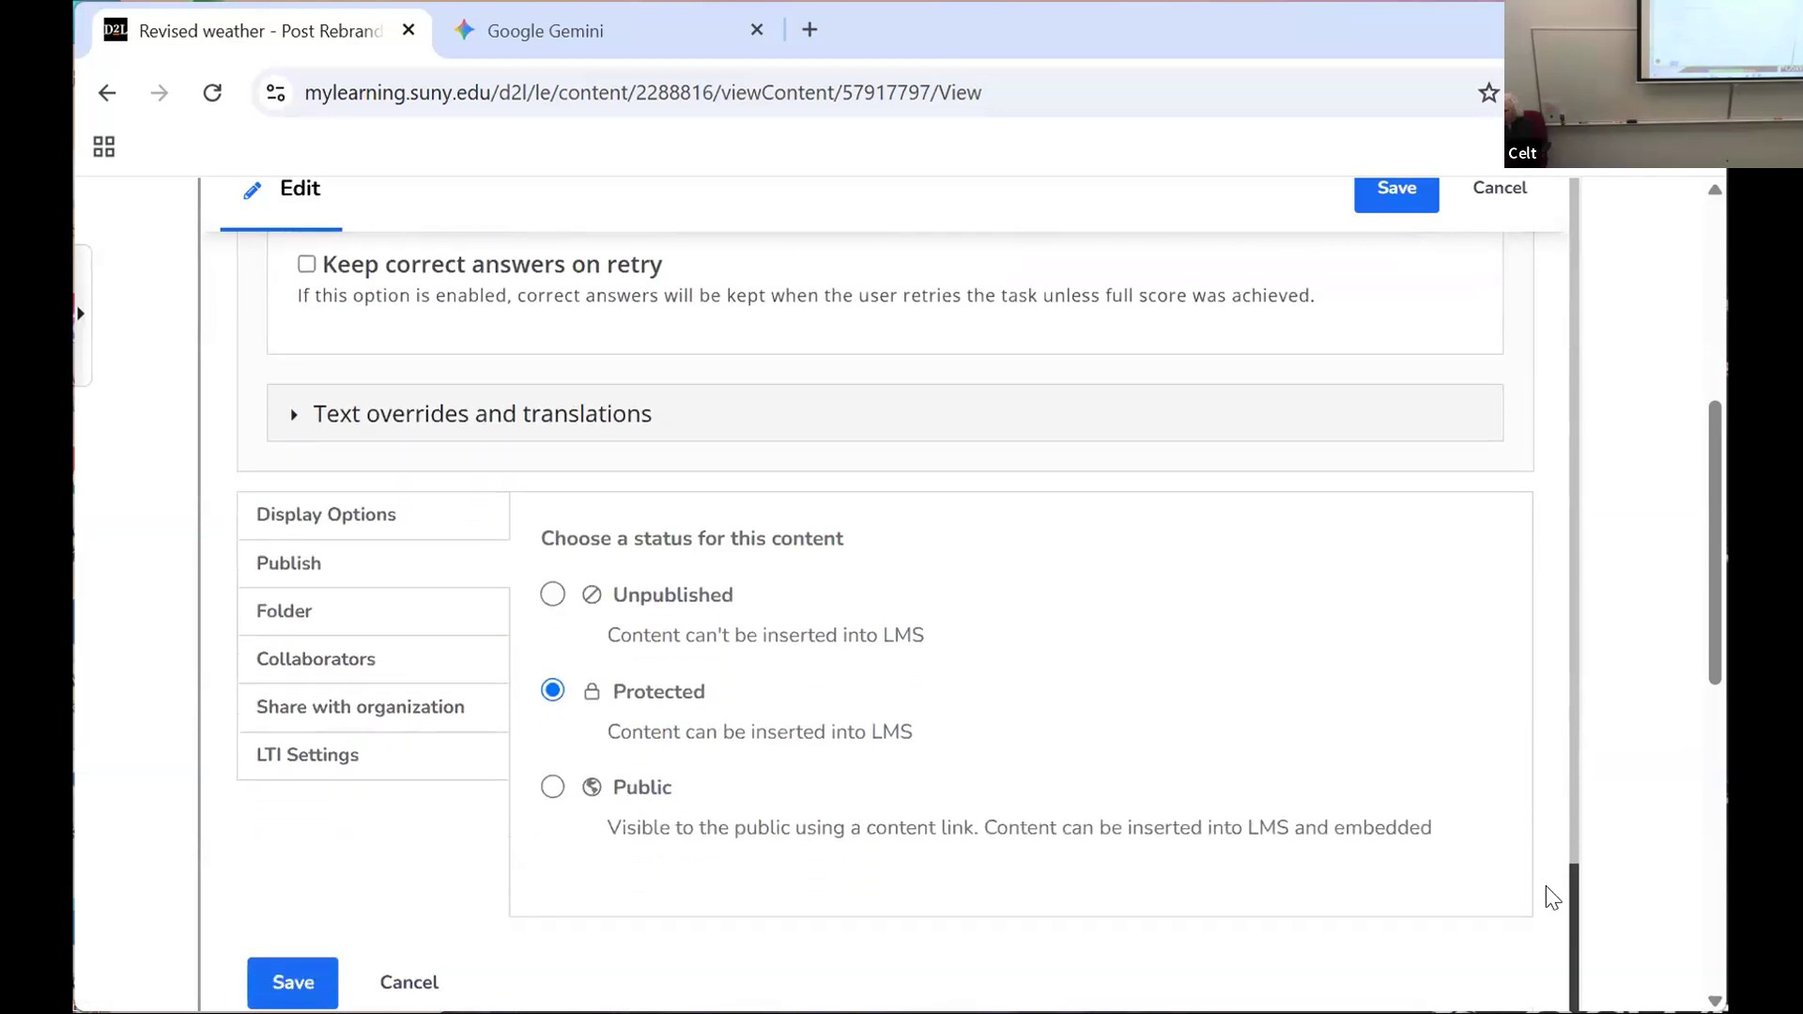
click(288, 759)
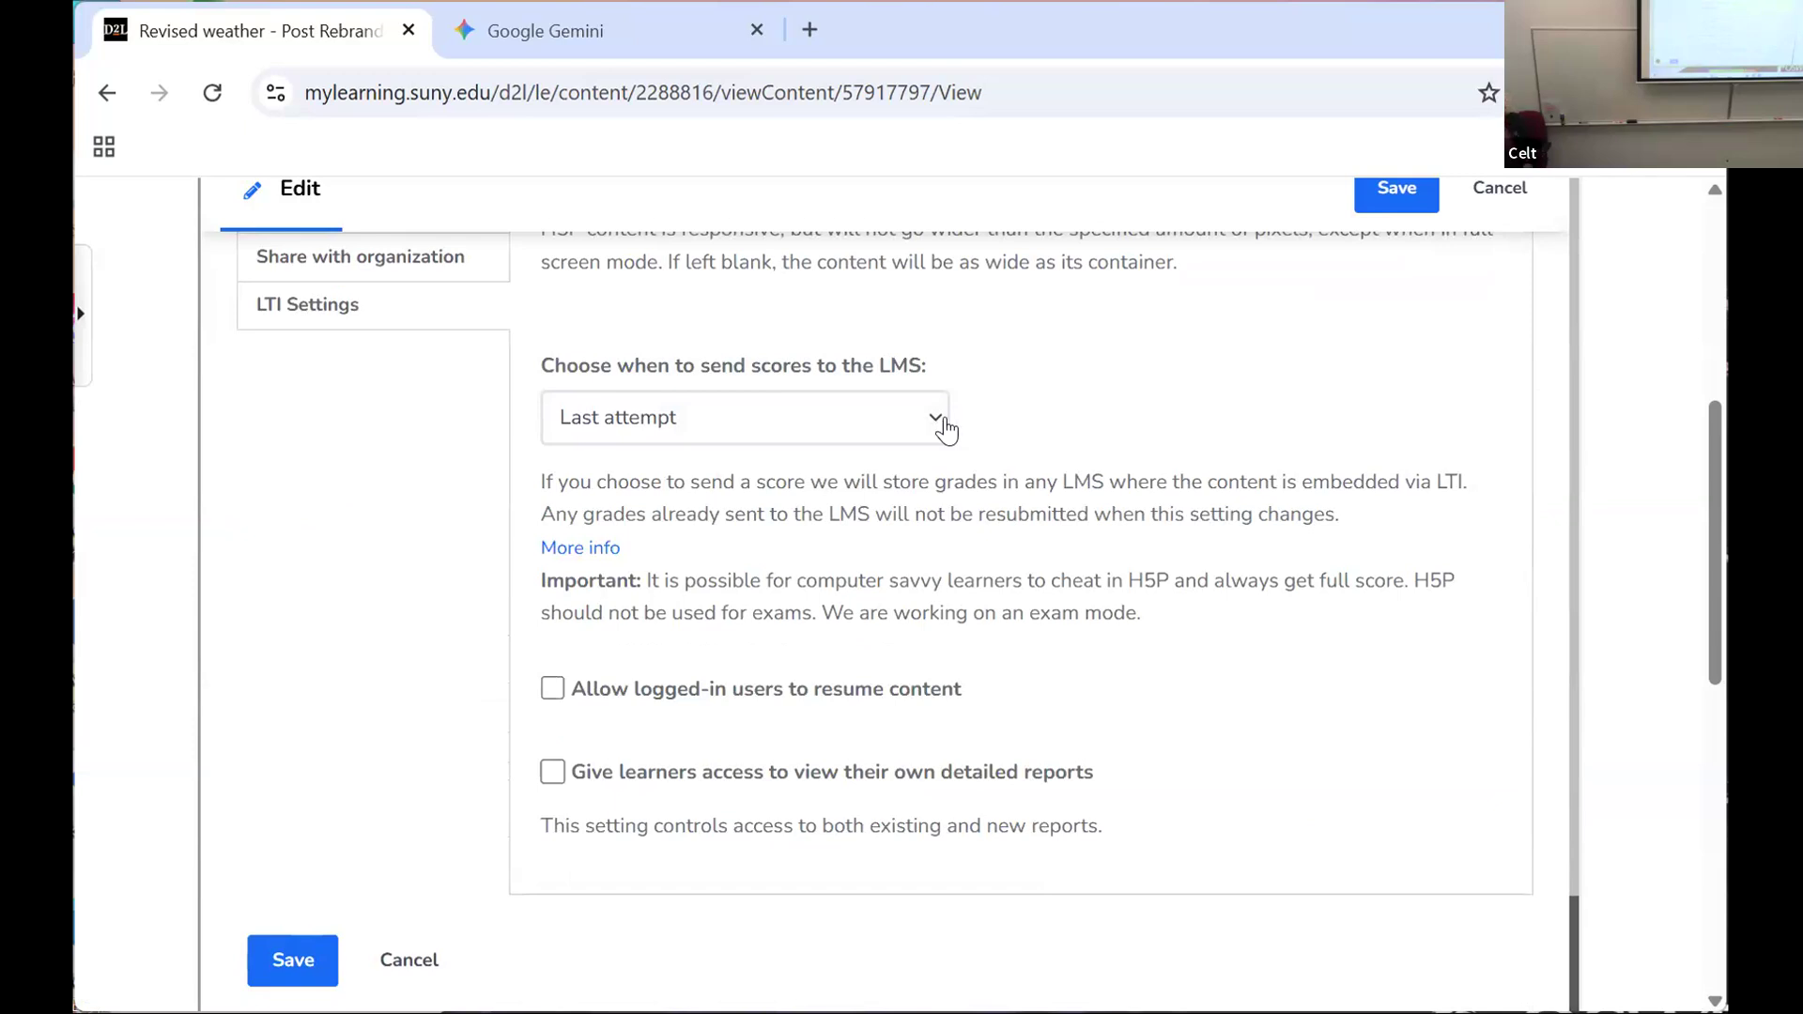
click(293, 958)
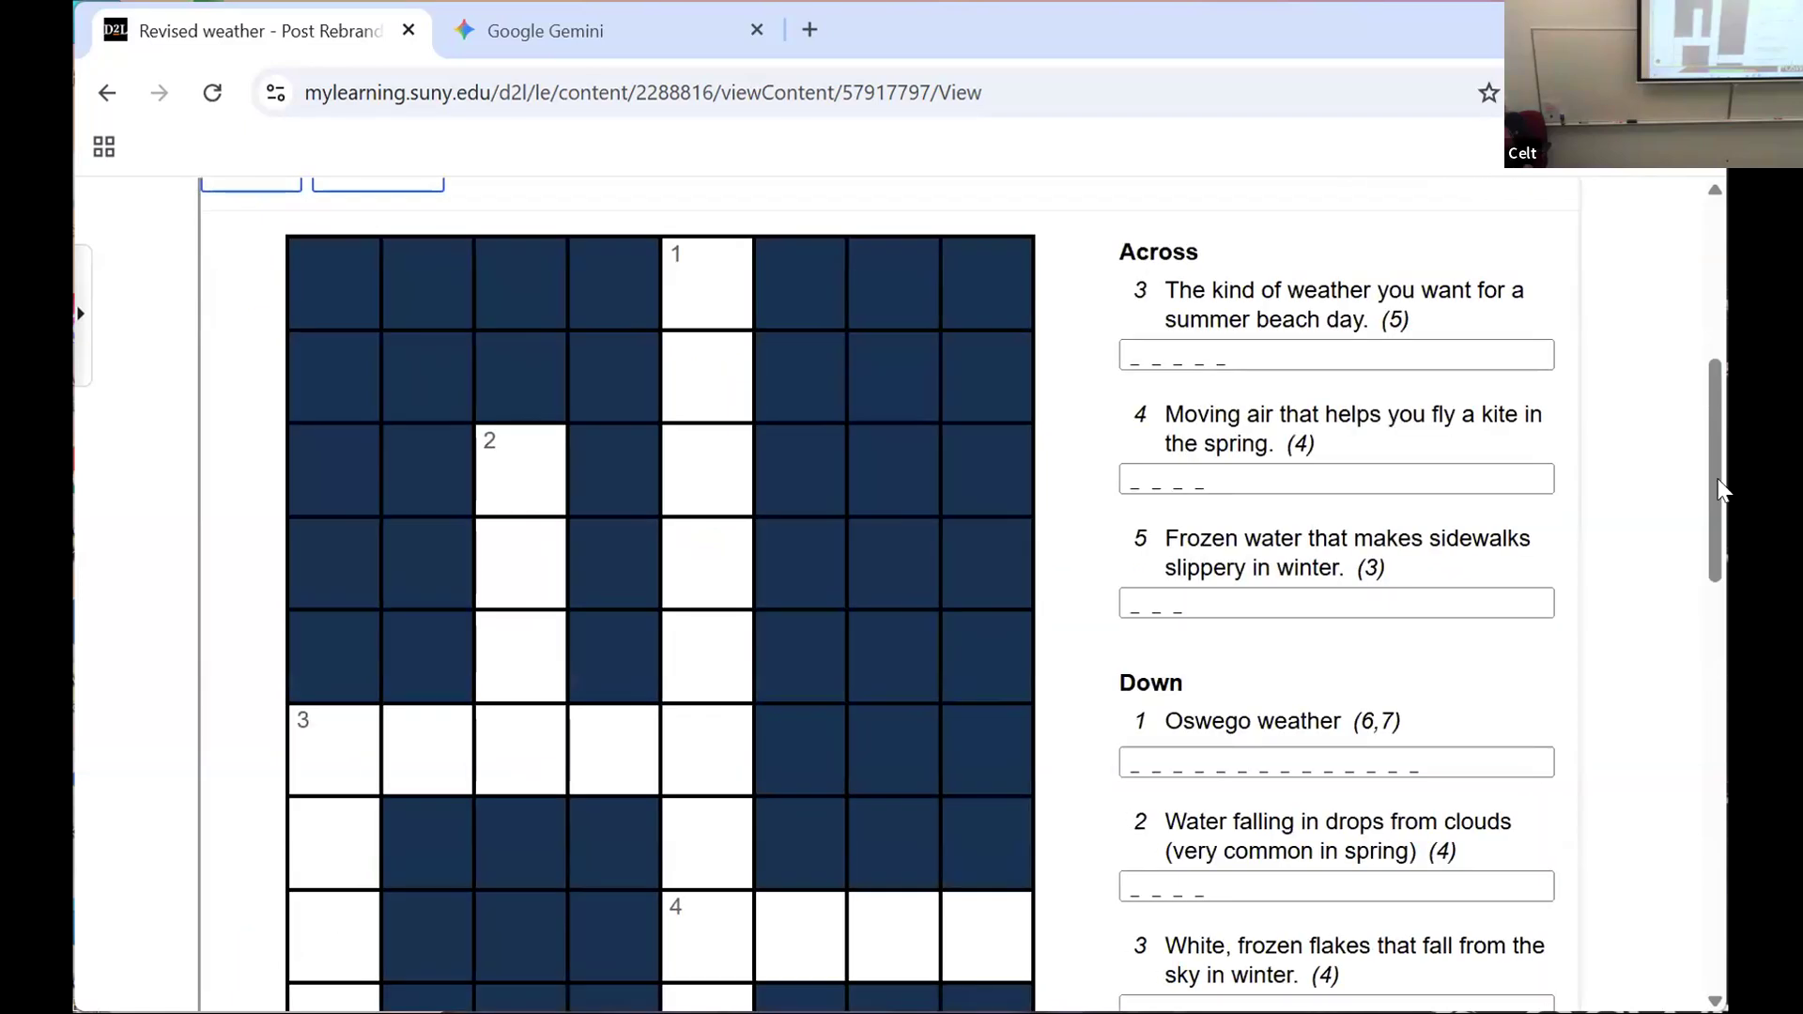
Step: Open the course's grades and examine the grade items on the Manage Grades page
scroll(1705, 336, up, 5)
scroll(1703, 330, up, 1)
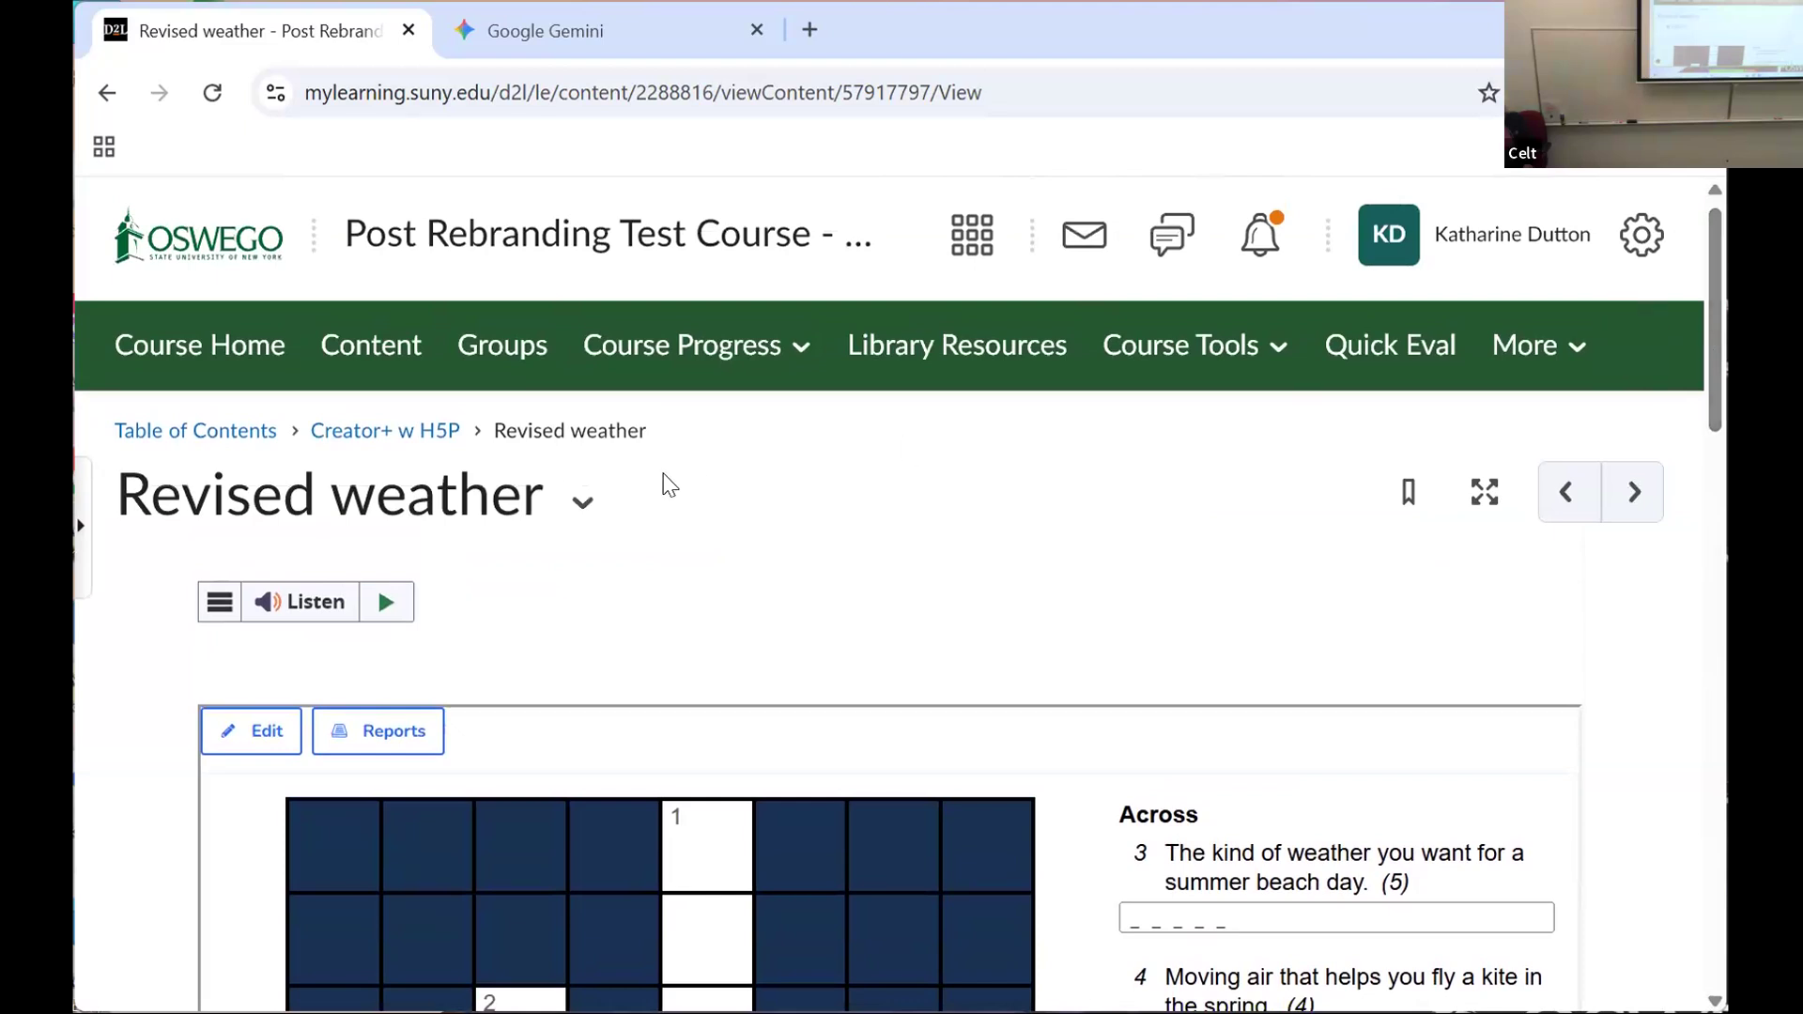
click(1214, 350)
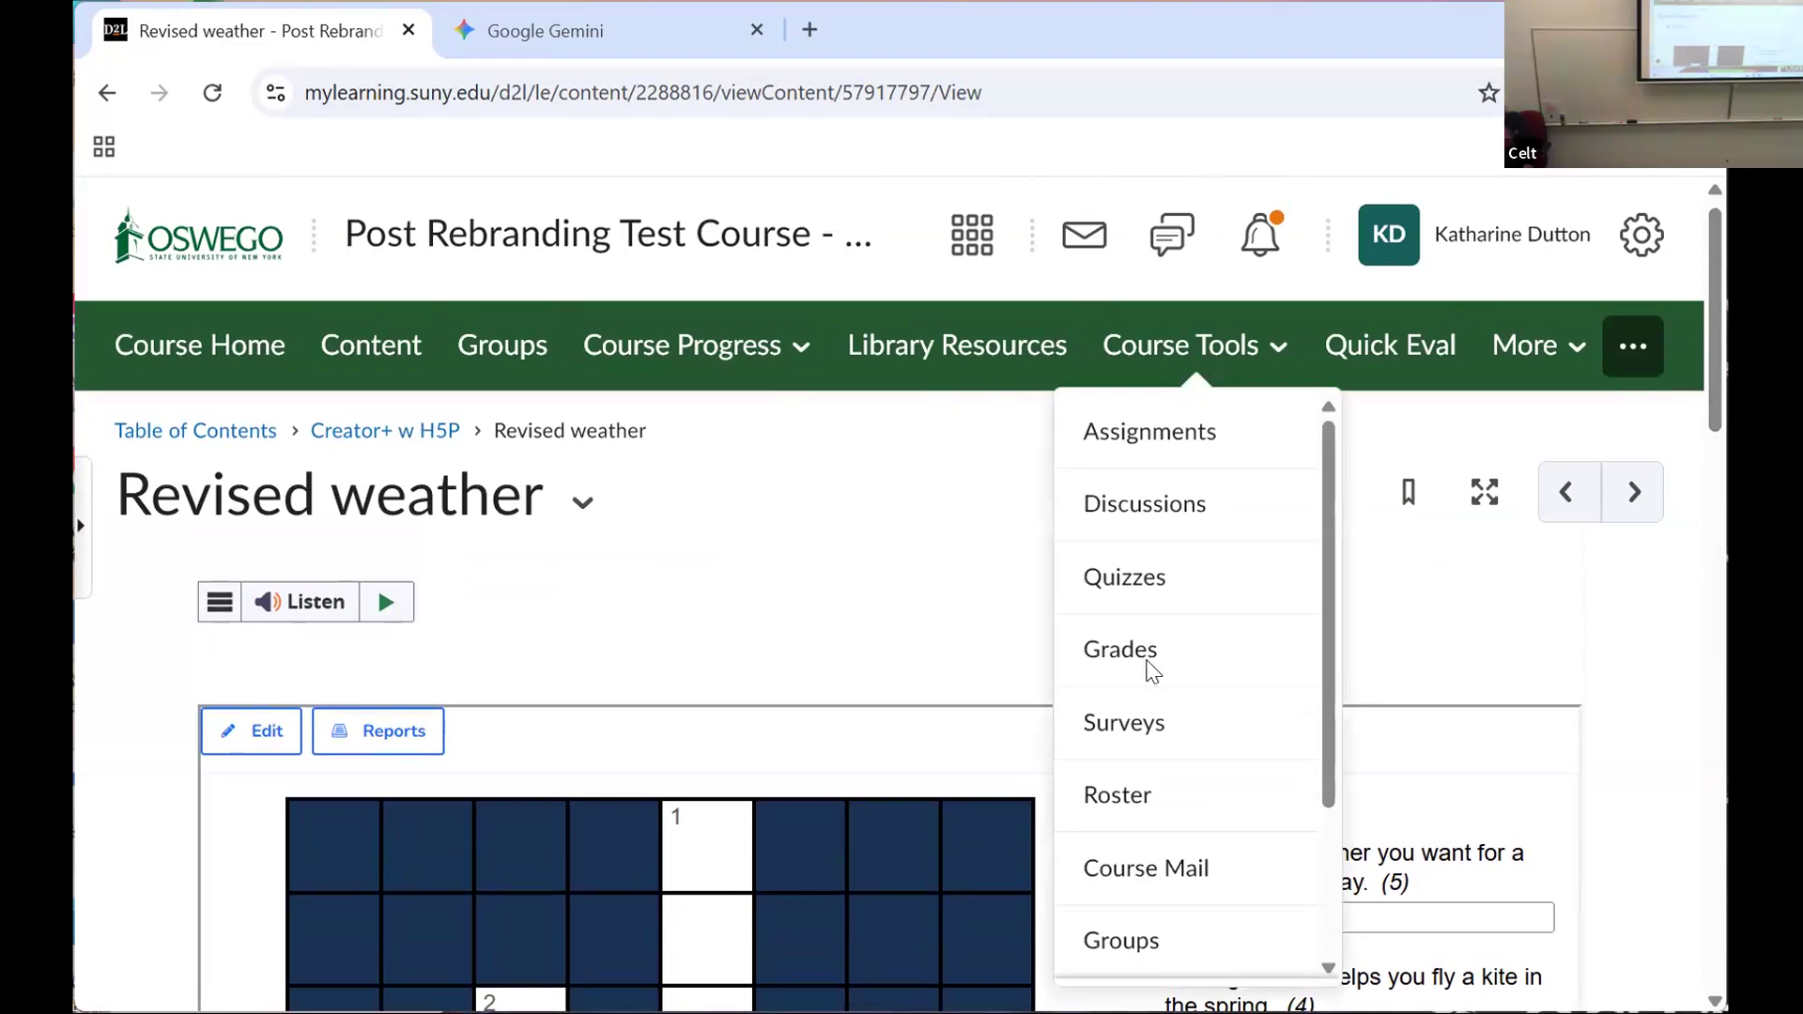
click(1148, 672)
click(436, 464)
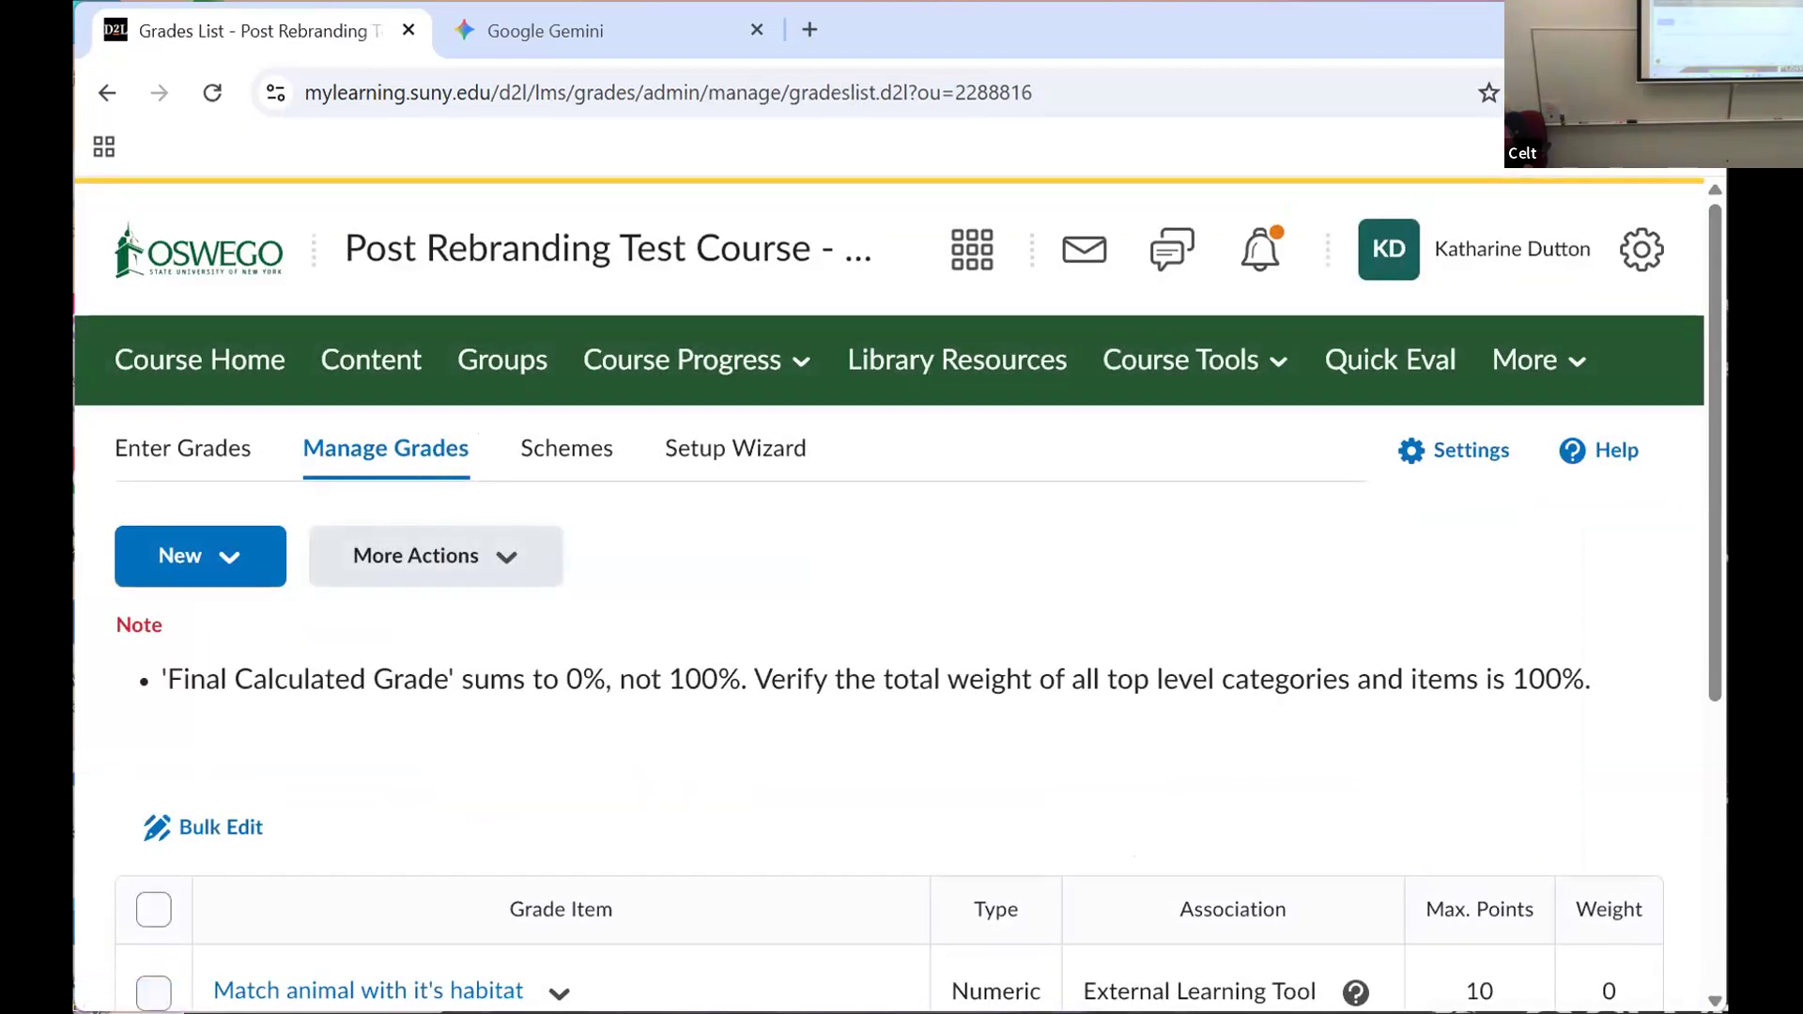
scroll(1715, 606, down, 5)
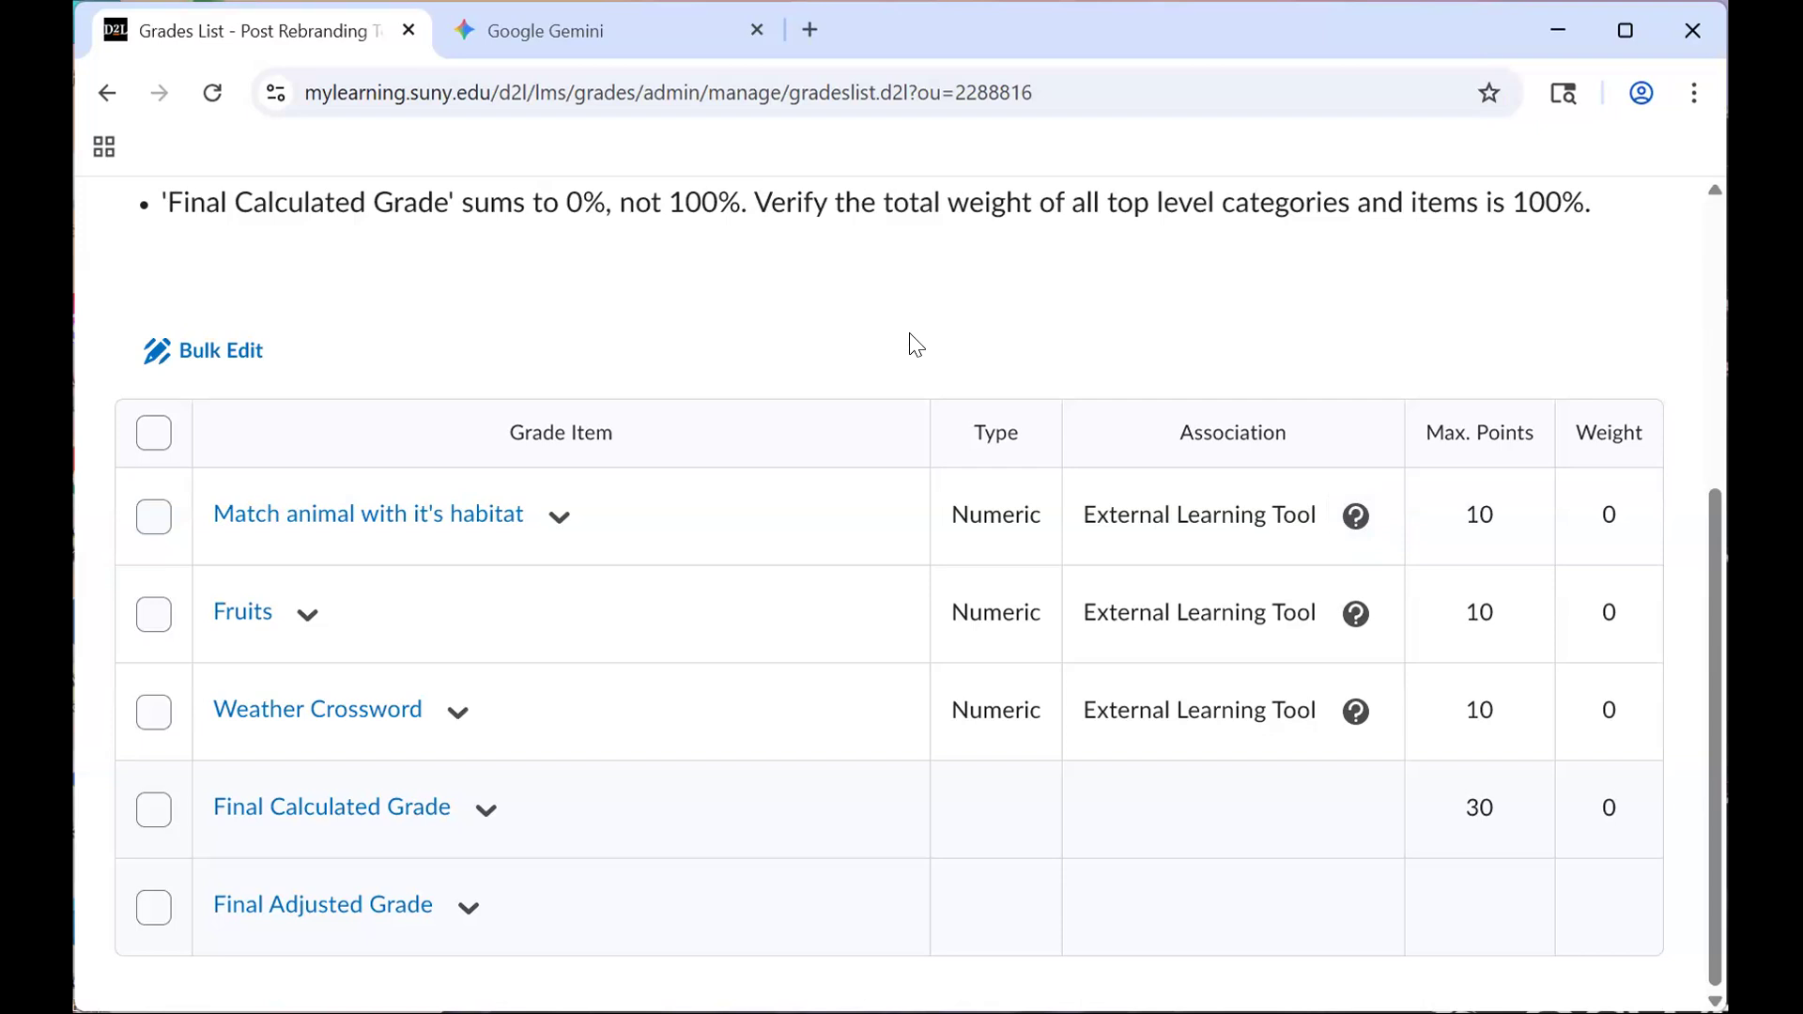
scroll(908, 341, up, 5)
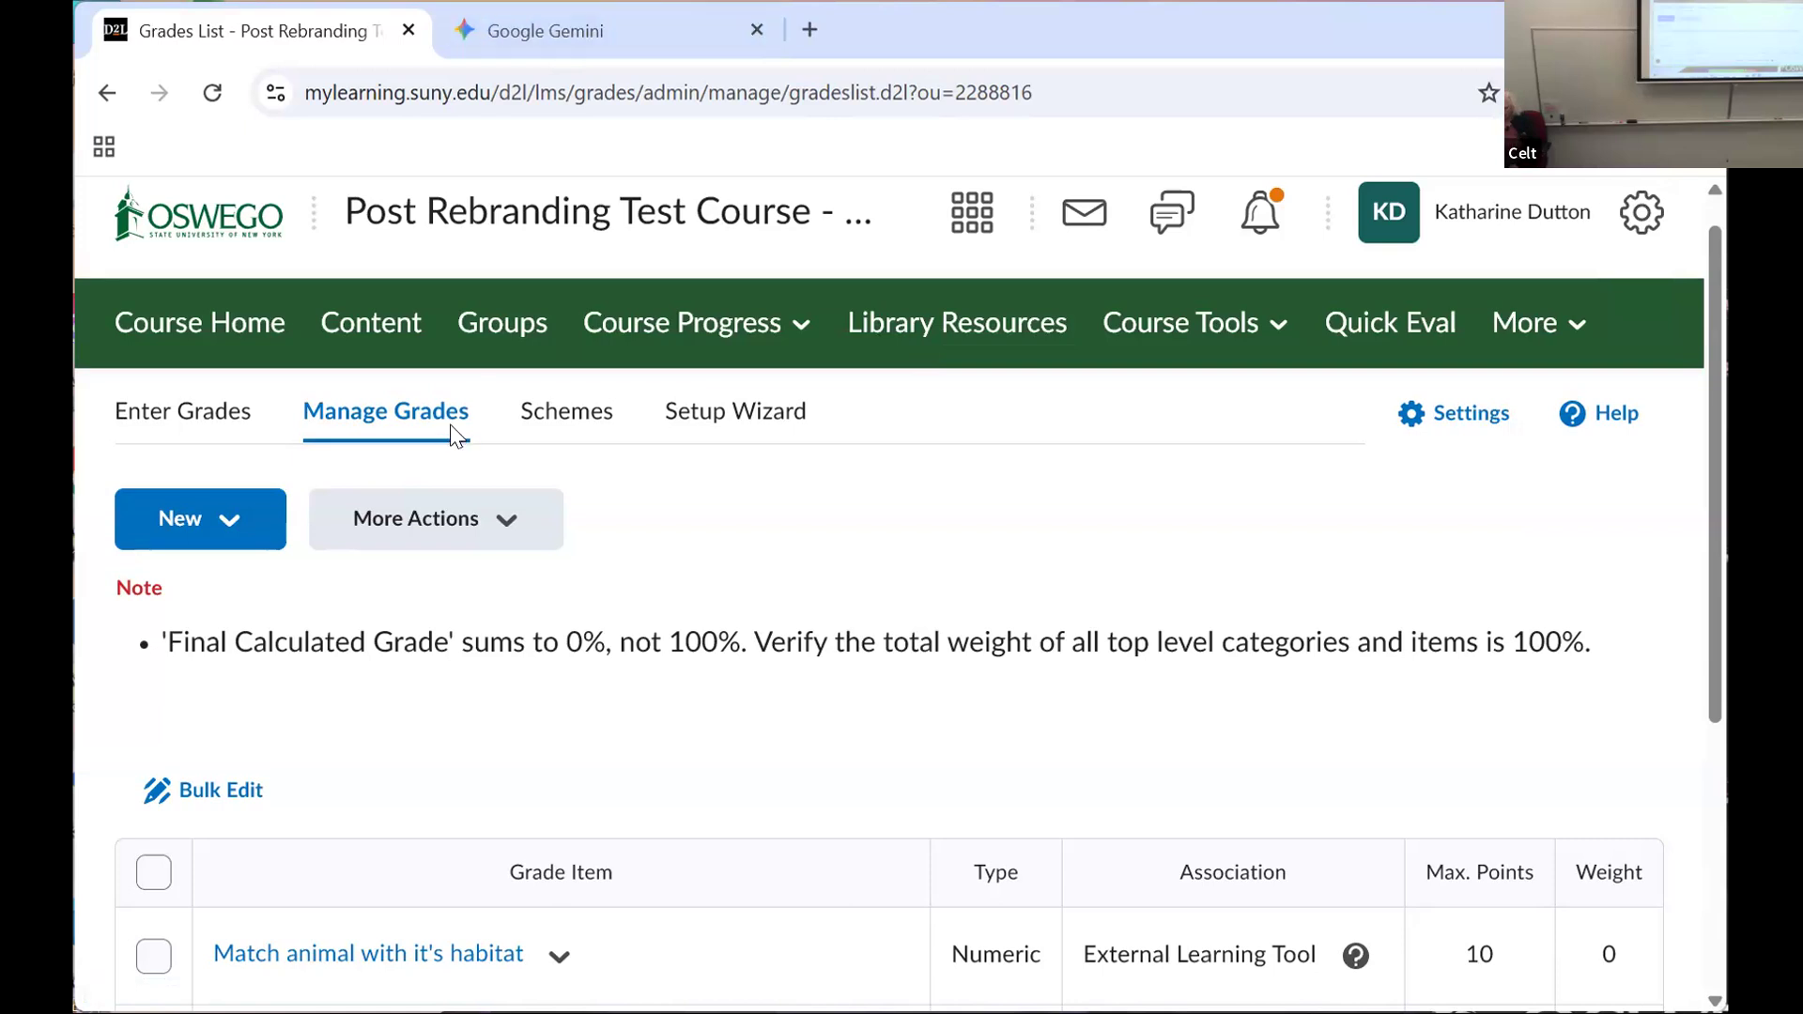
Step: Return to the course content and start a new web page in the Creator+ w H5P module
click(376, 319)
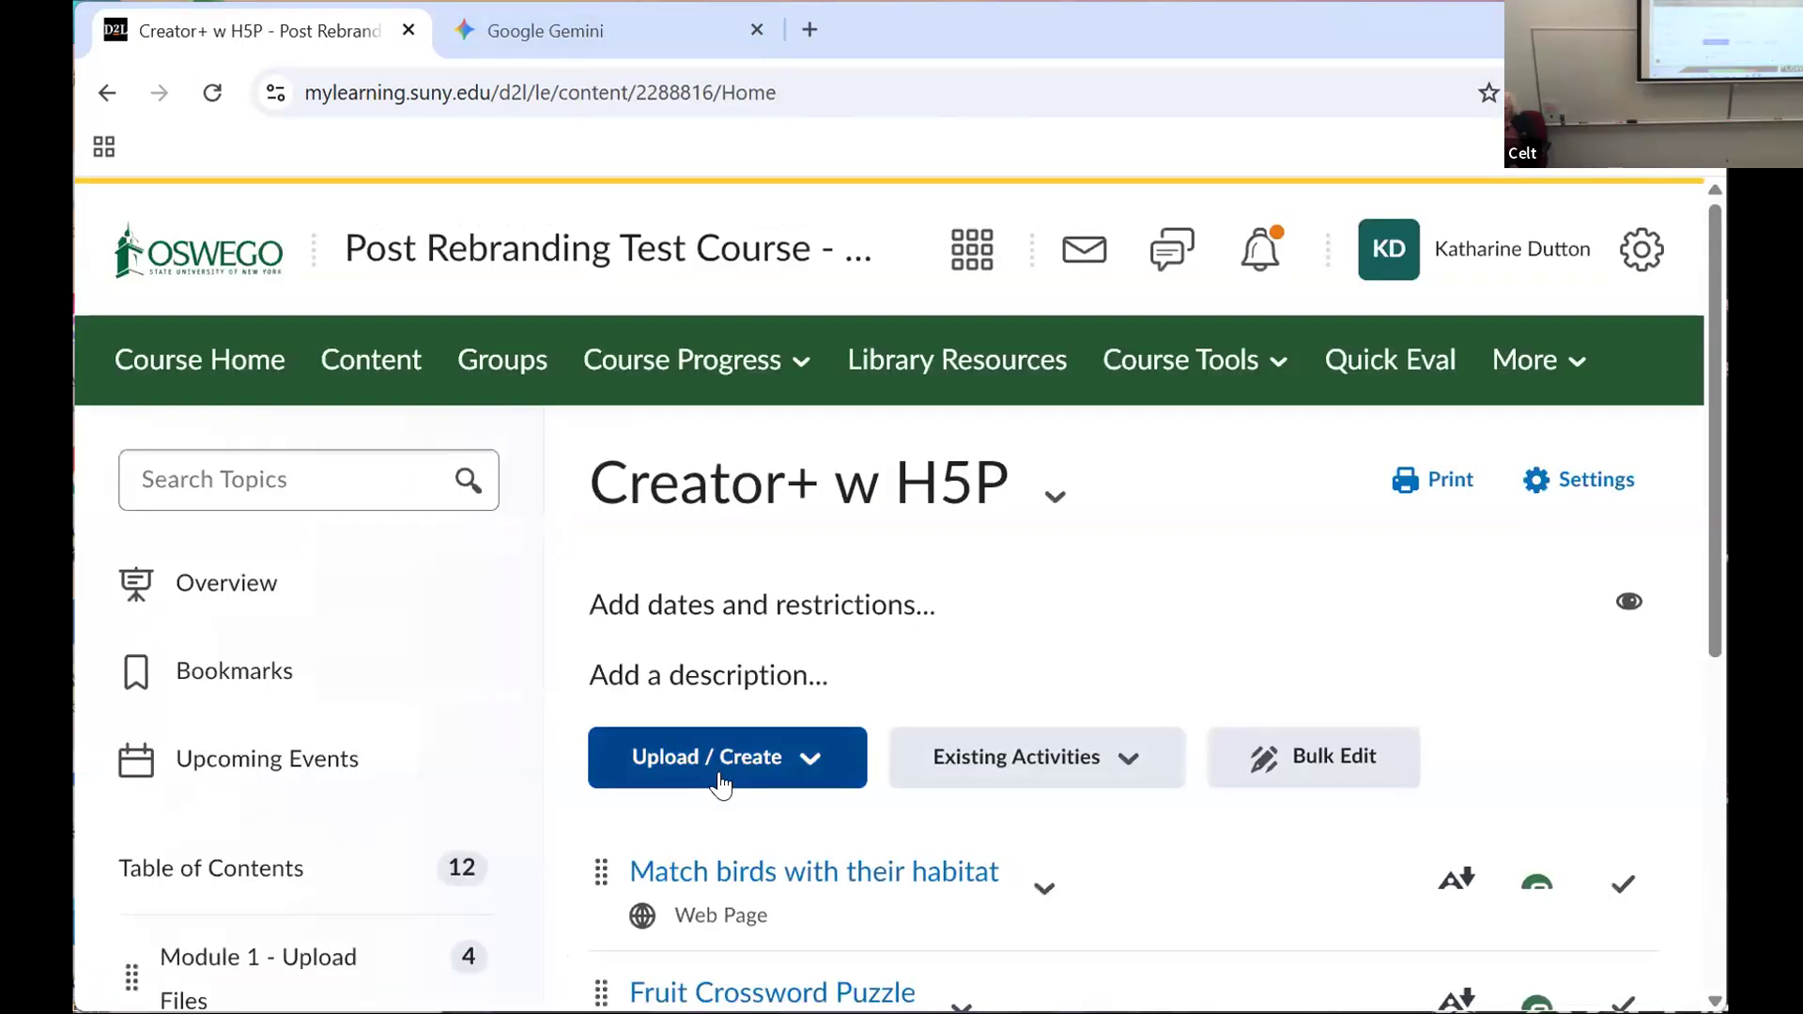
click(738, 769)
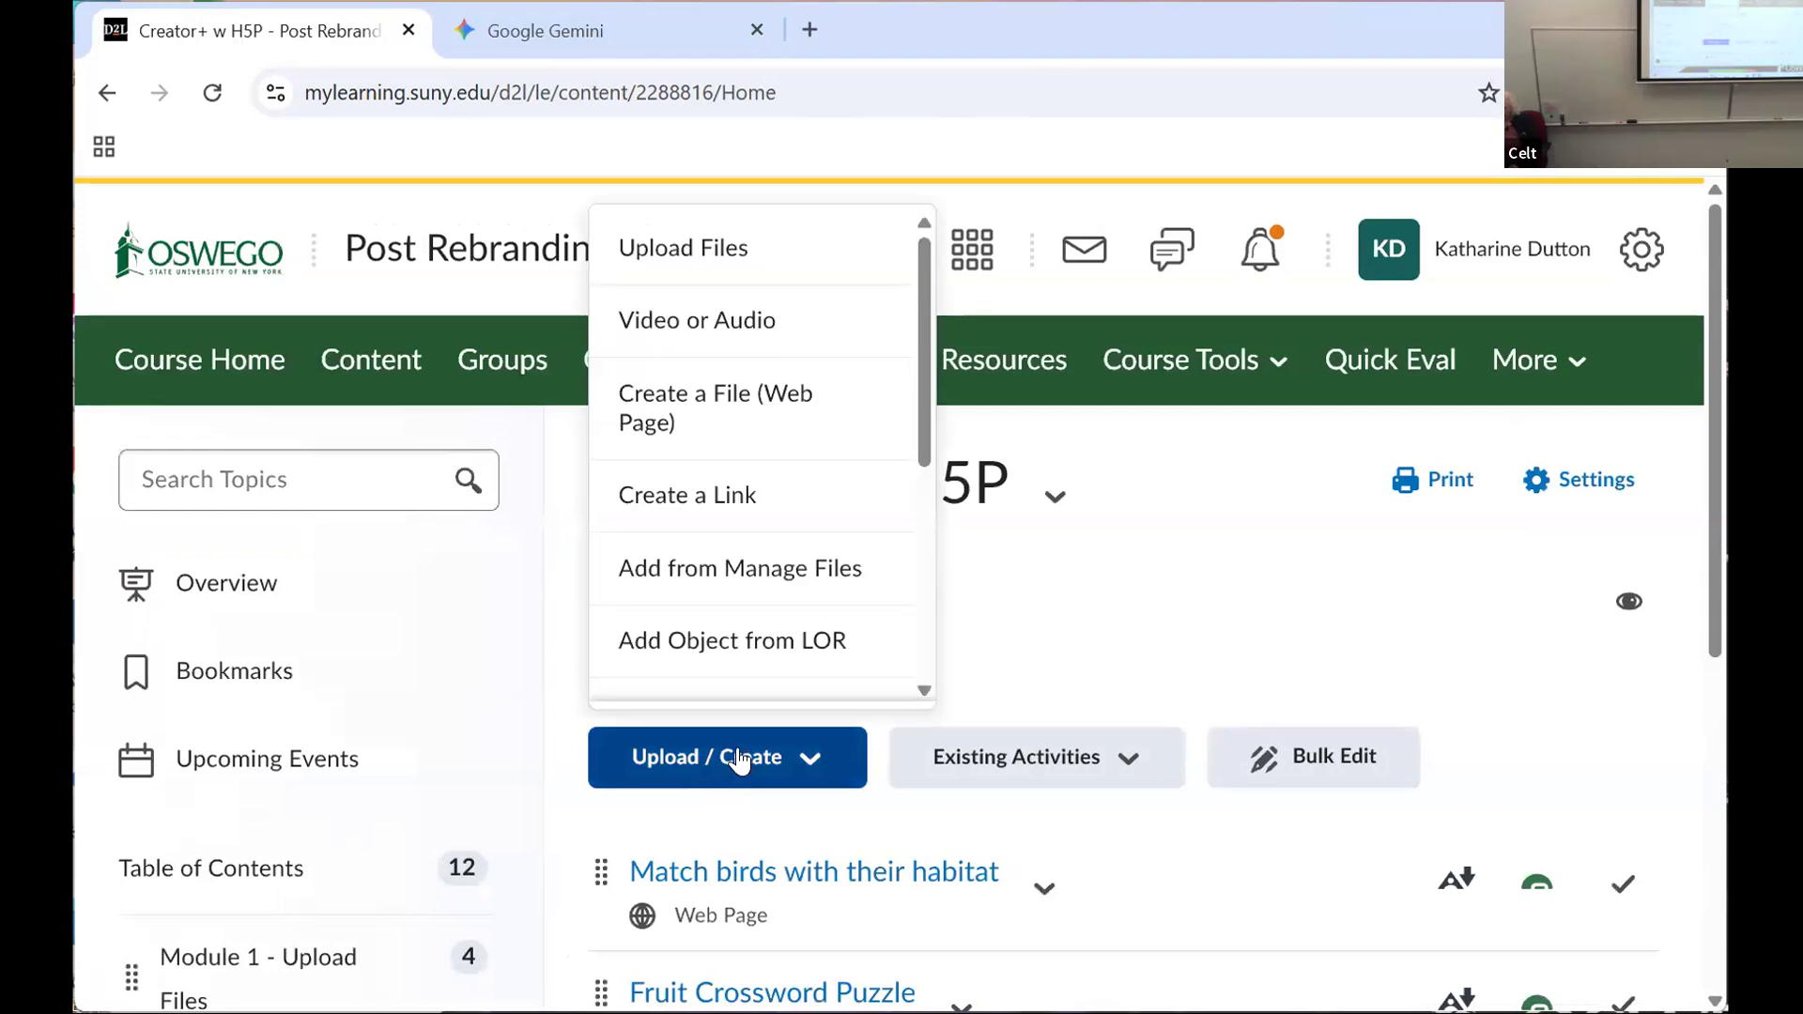
click(694, 421)
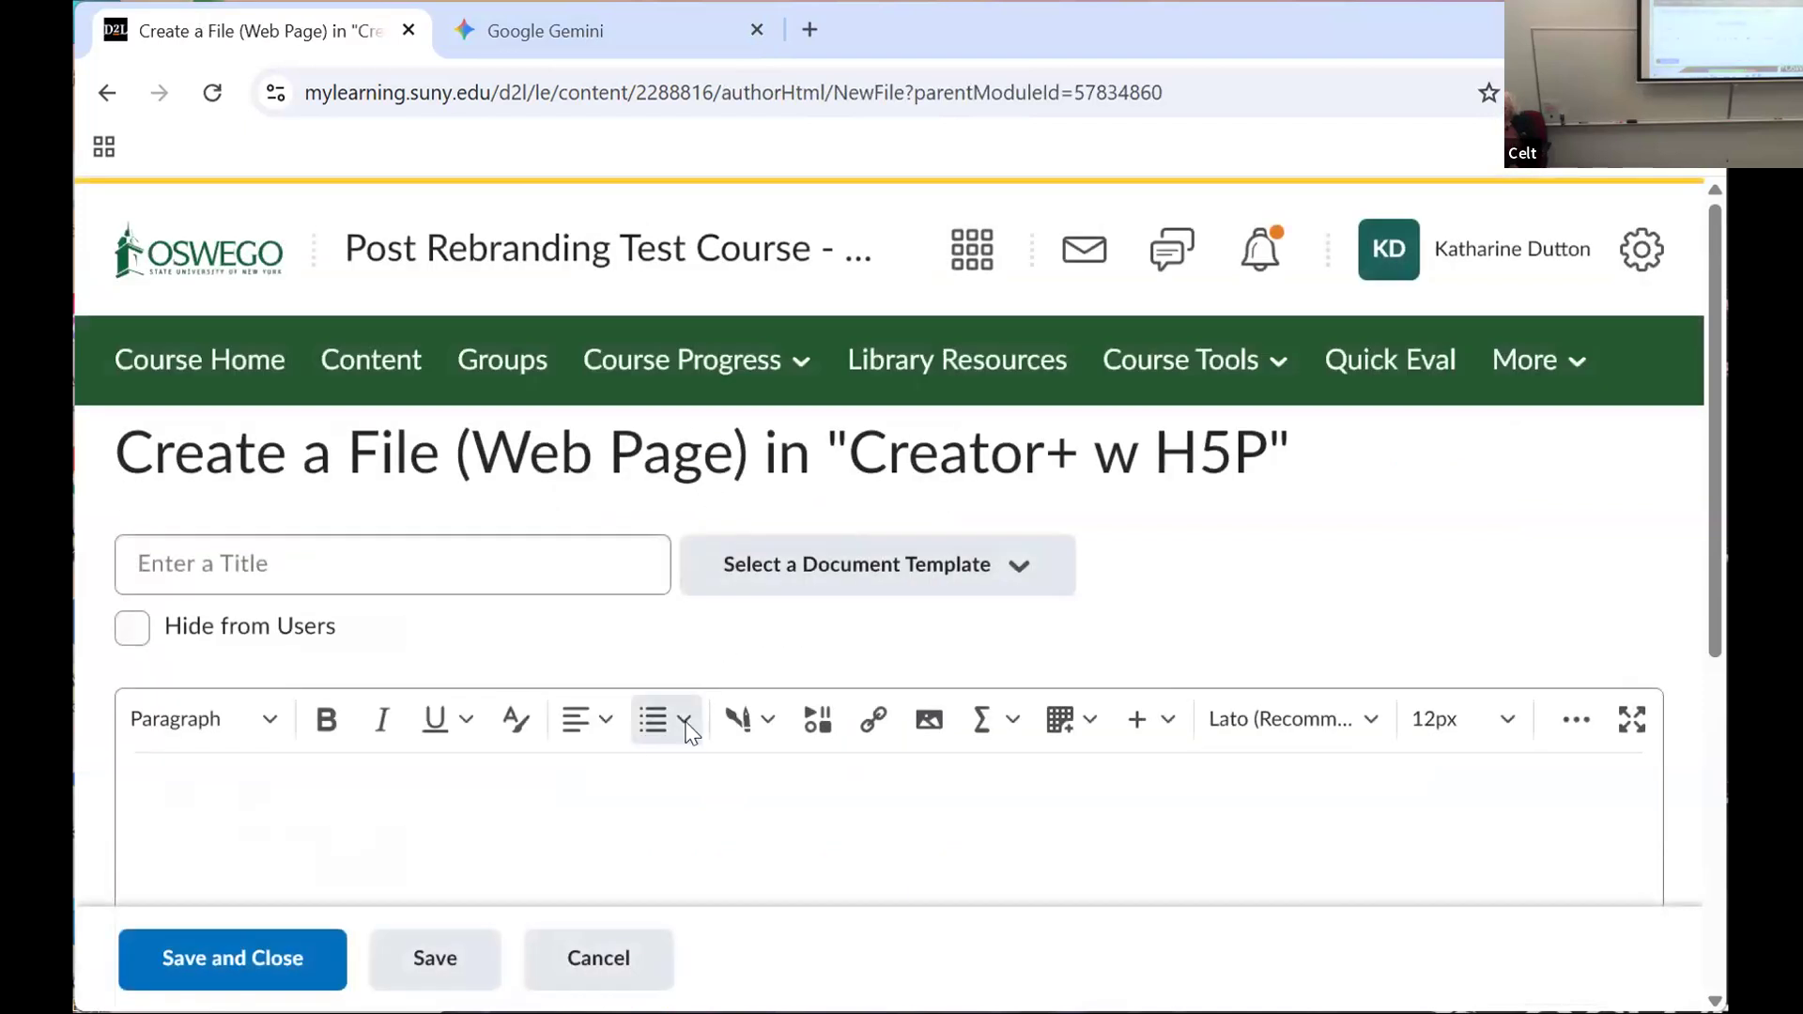
Step: Open the H5P view of Interactives for the new web page and sort the content types A to Z
click(737, 721)
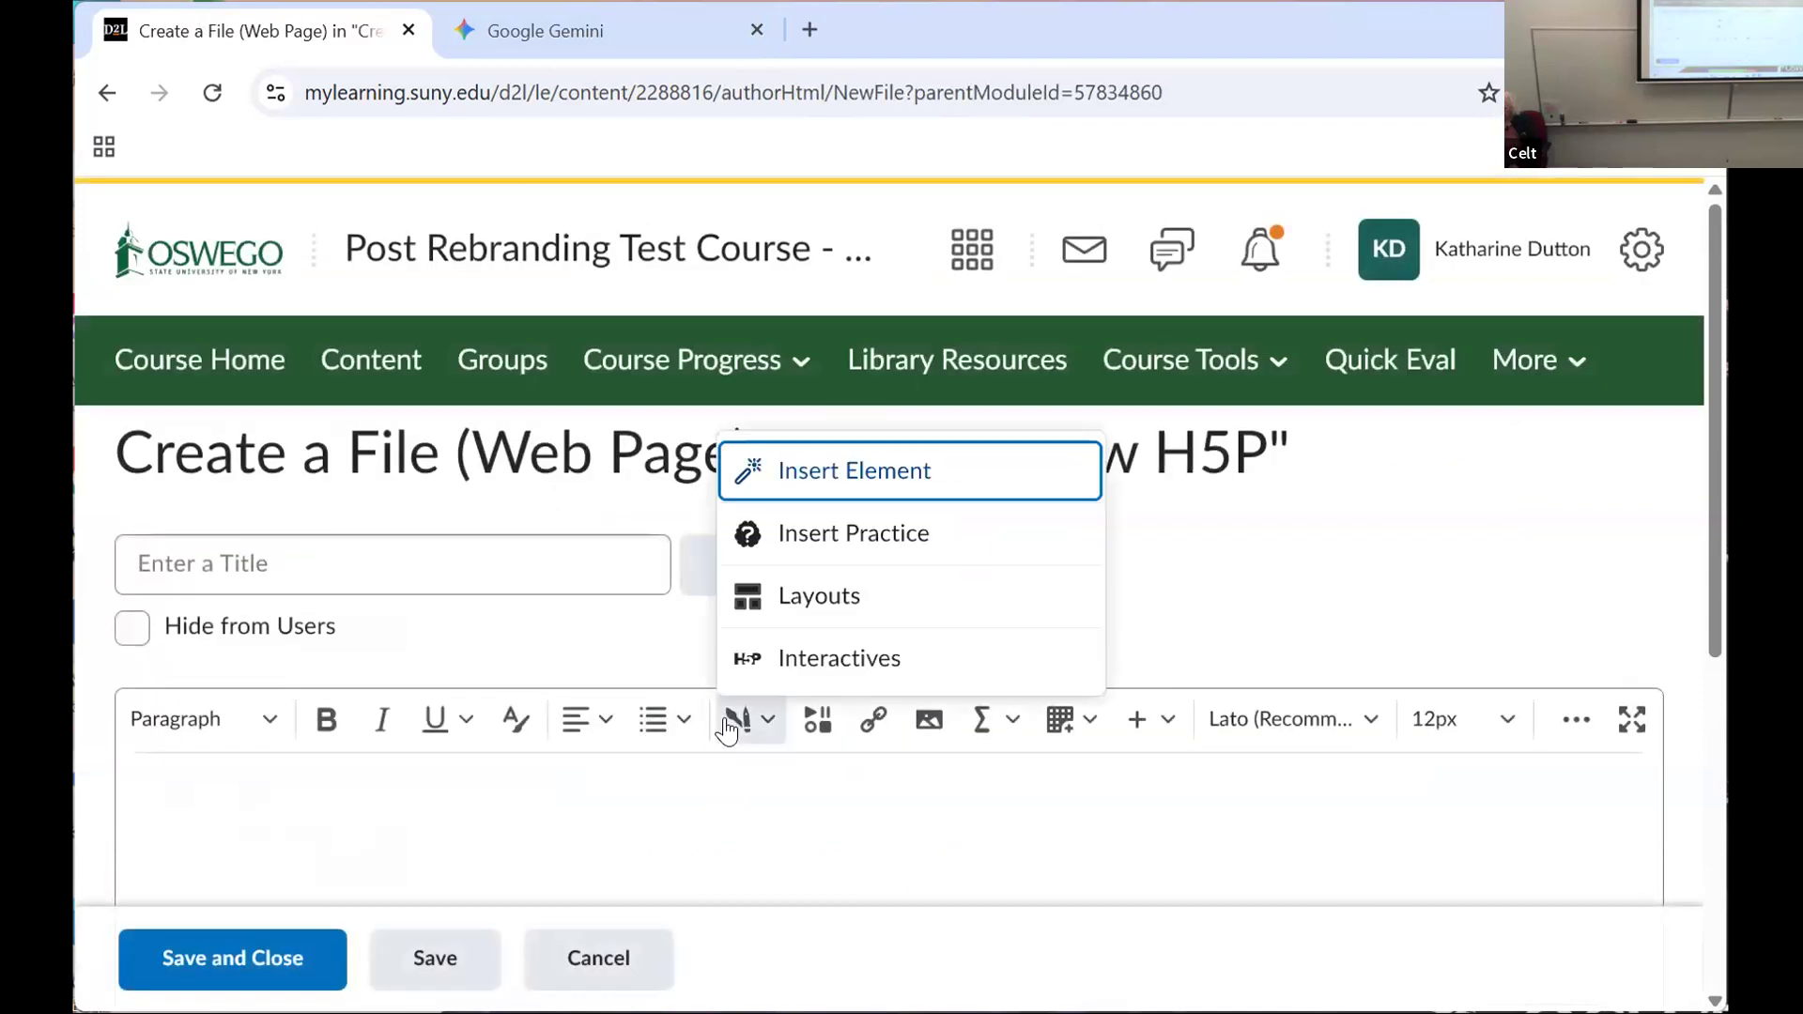
click(812, 658)
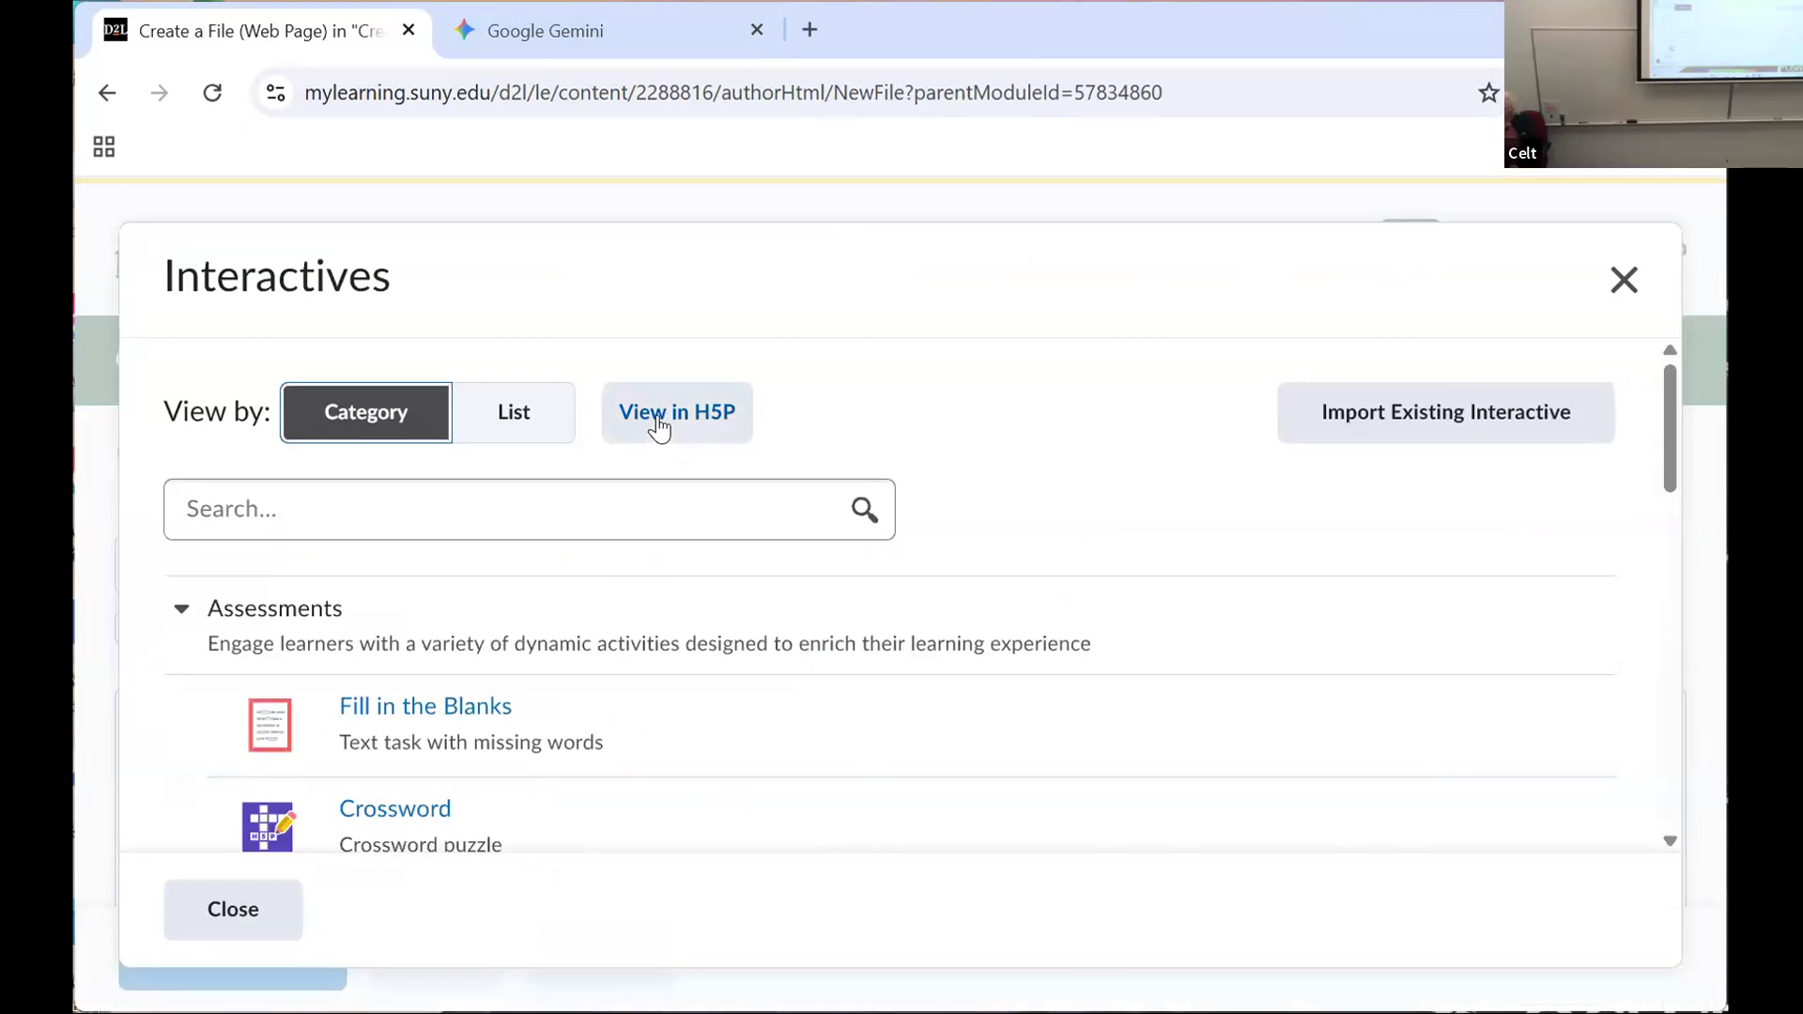
drag(1667, 474, 1671, 428)
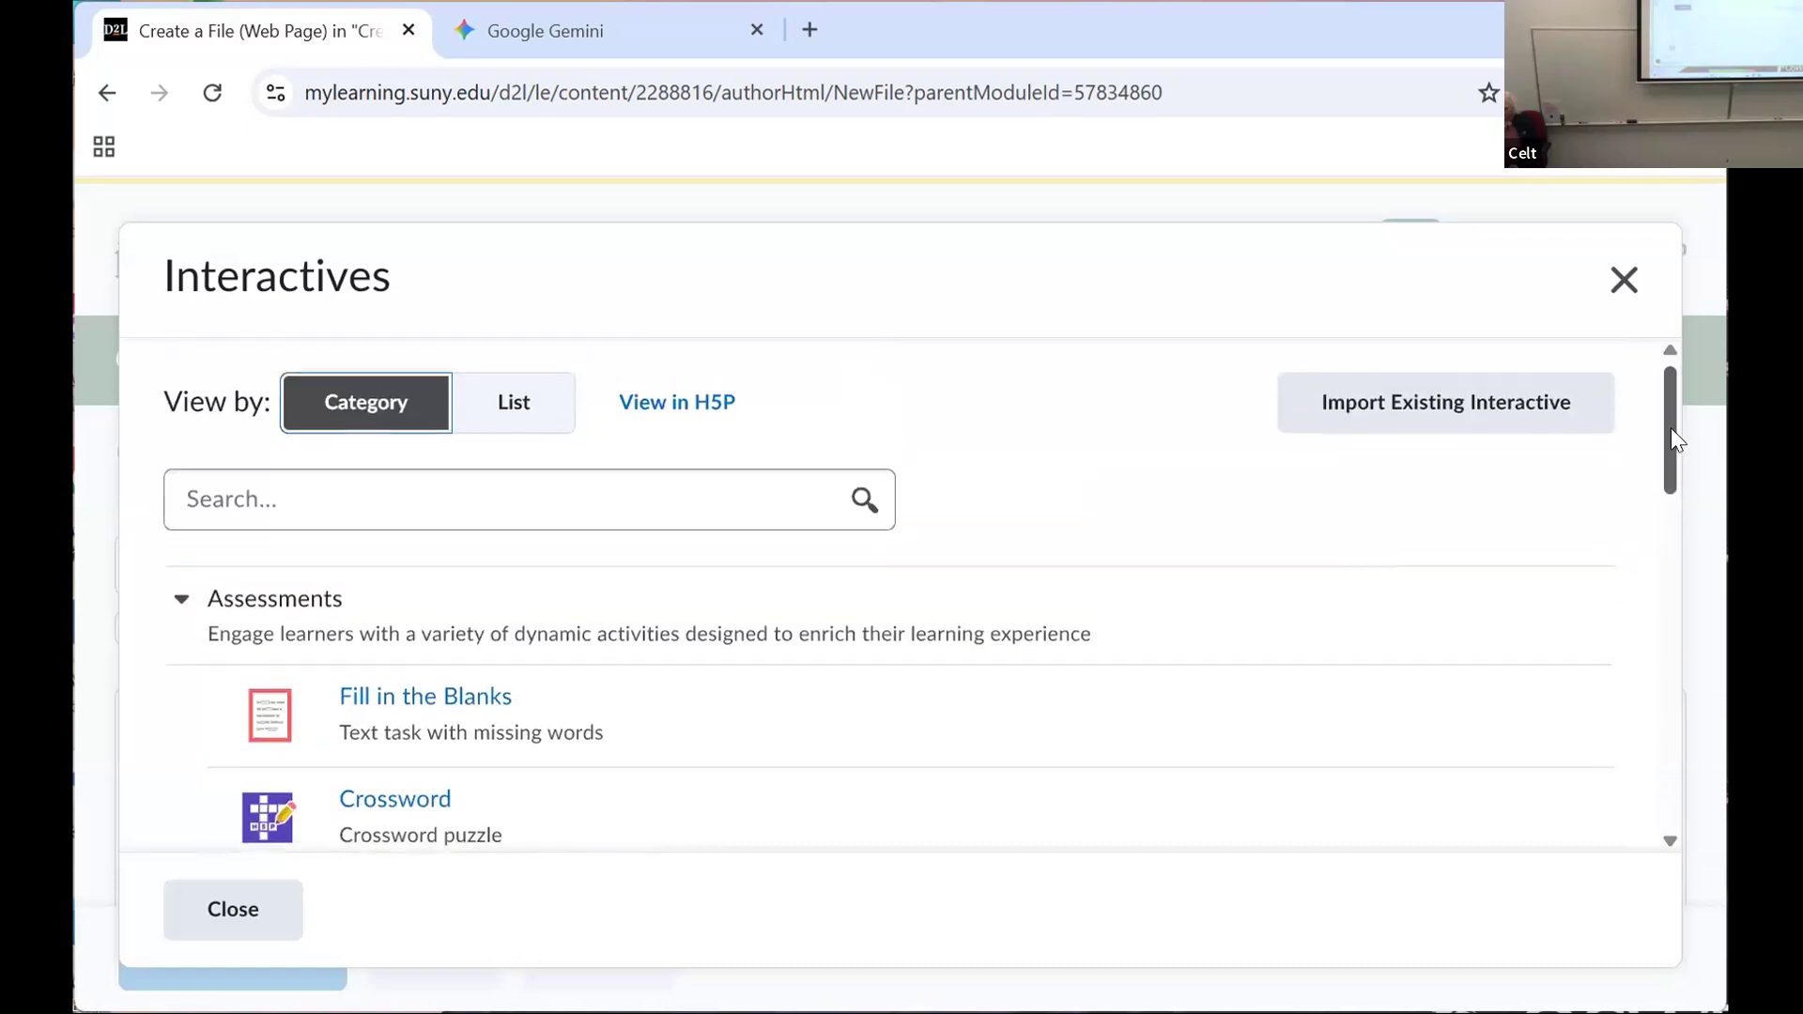
click(686, 421)
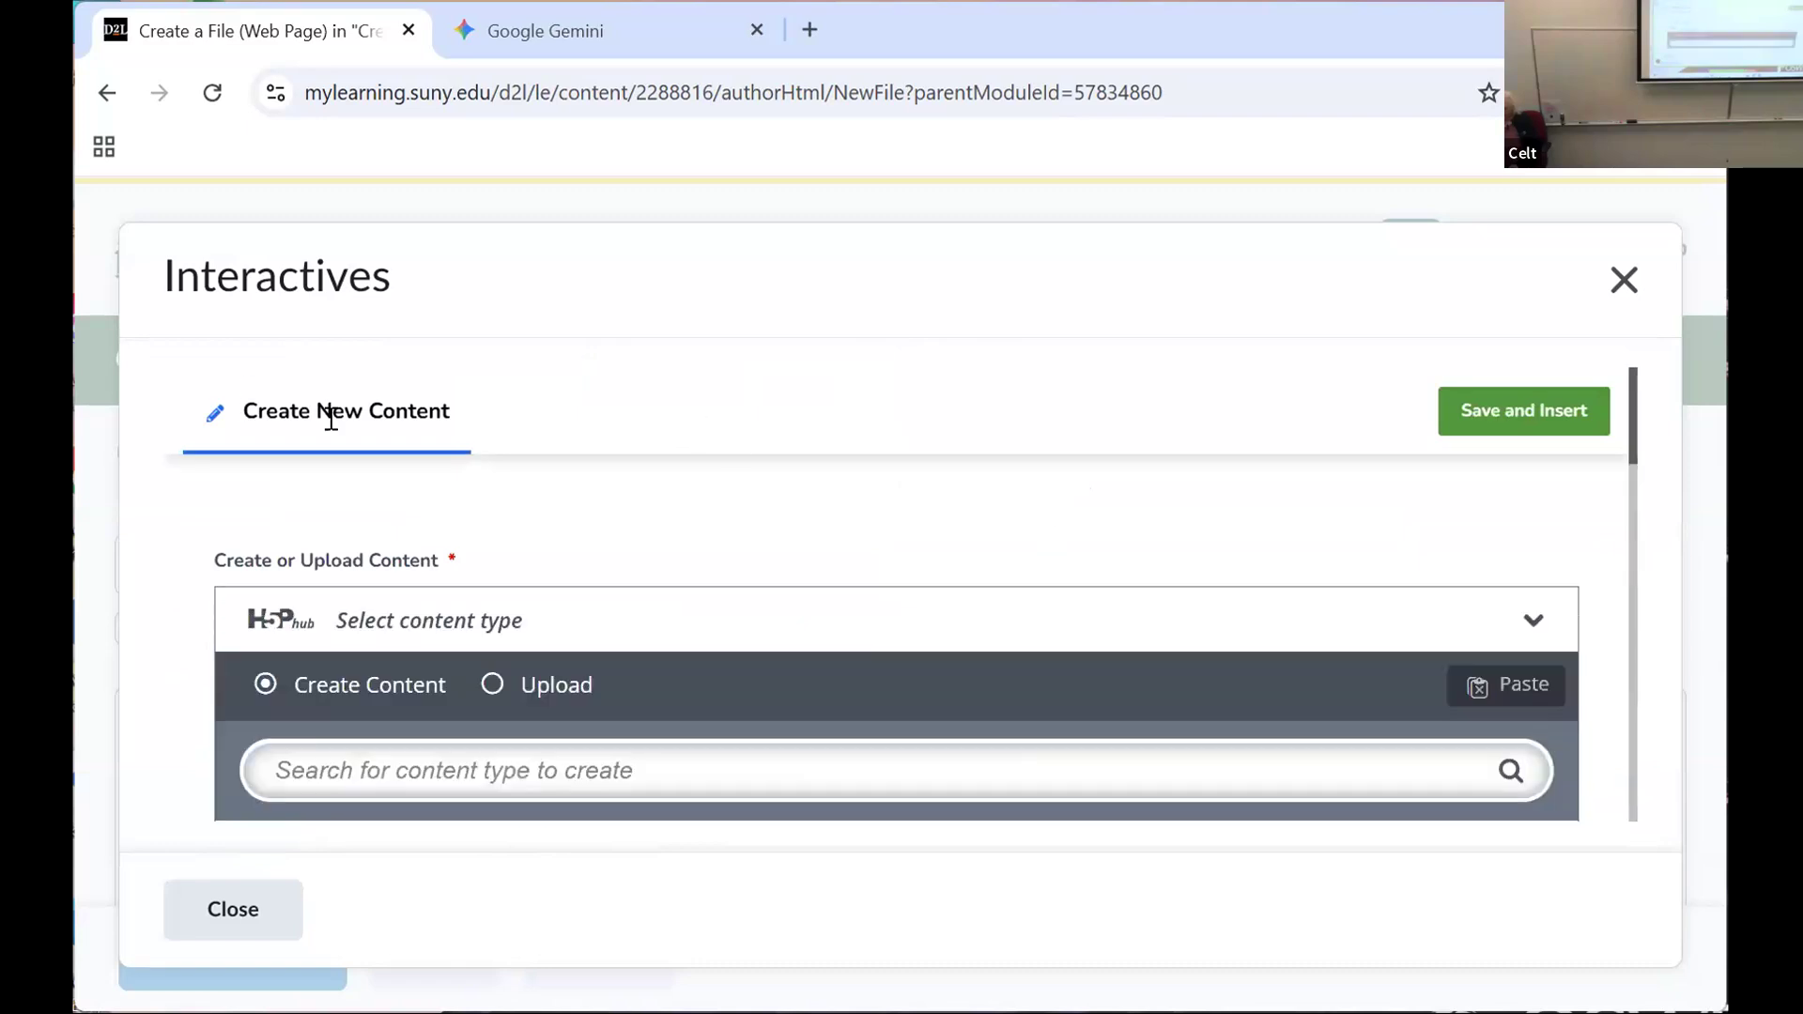
mouse_move(1632, 441)
mouse_down()
mouse_move(1630, 549)
mouse_move(1641, 457)
mouse_up()
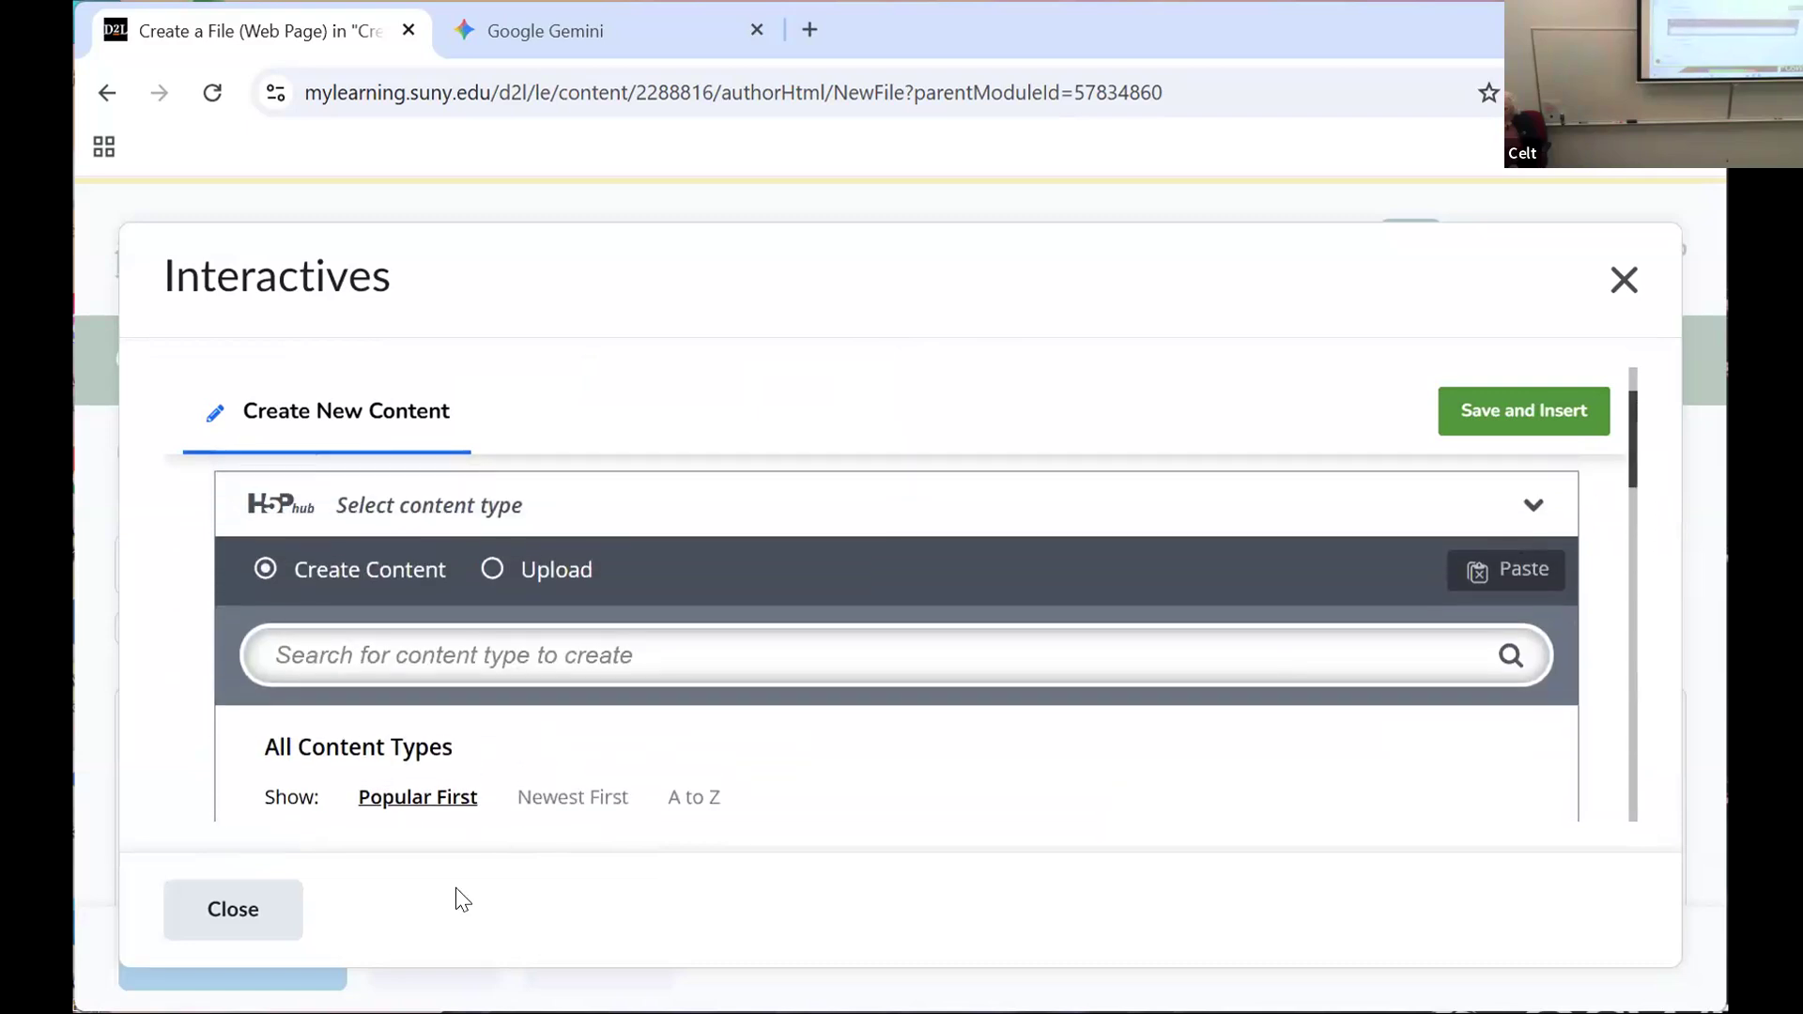
click(702, 783)
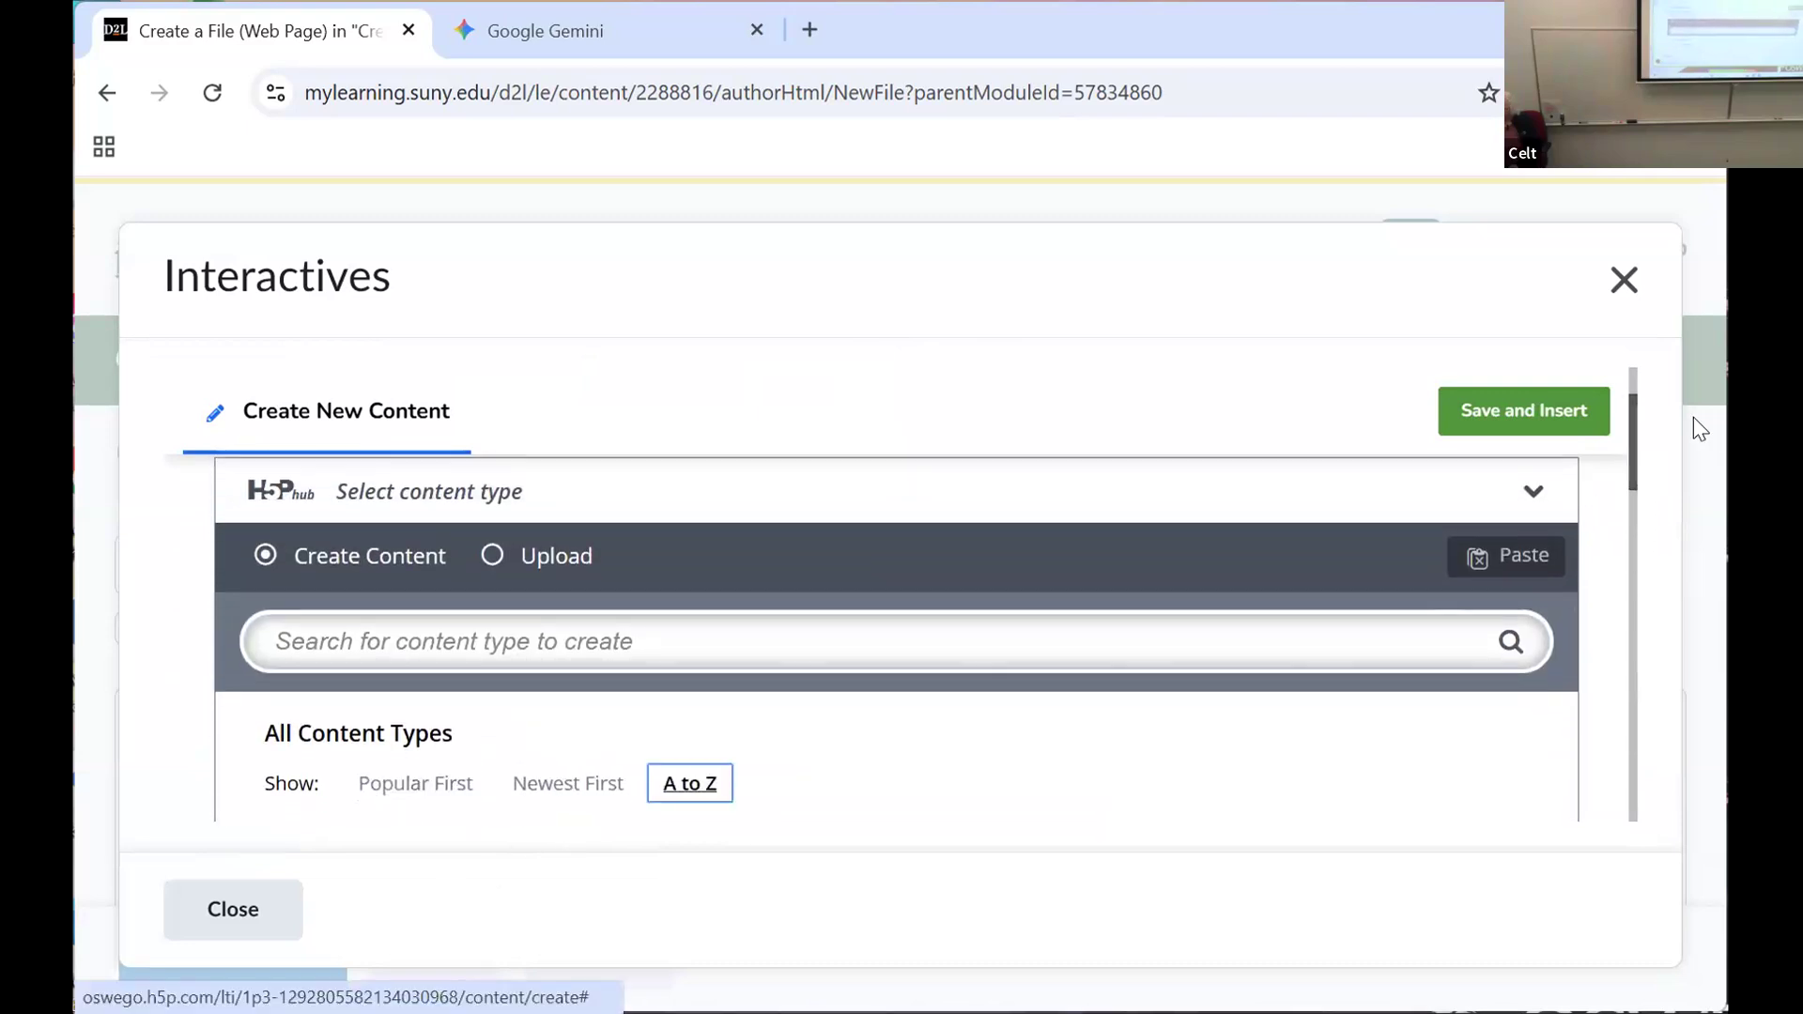
Step: Choose the Arithmetic Quiz content type from the H5P list and review its title, intro, quiz type and question settings
drag(1636, 424, 1622, 535)
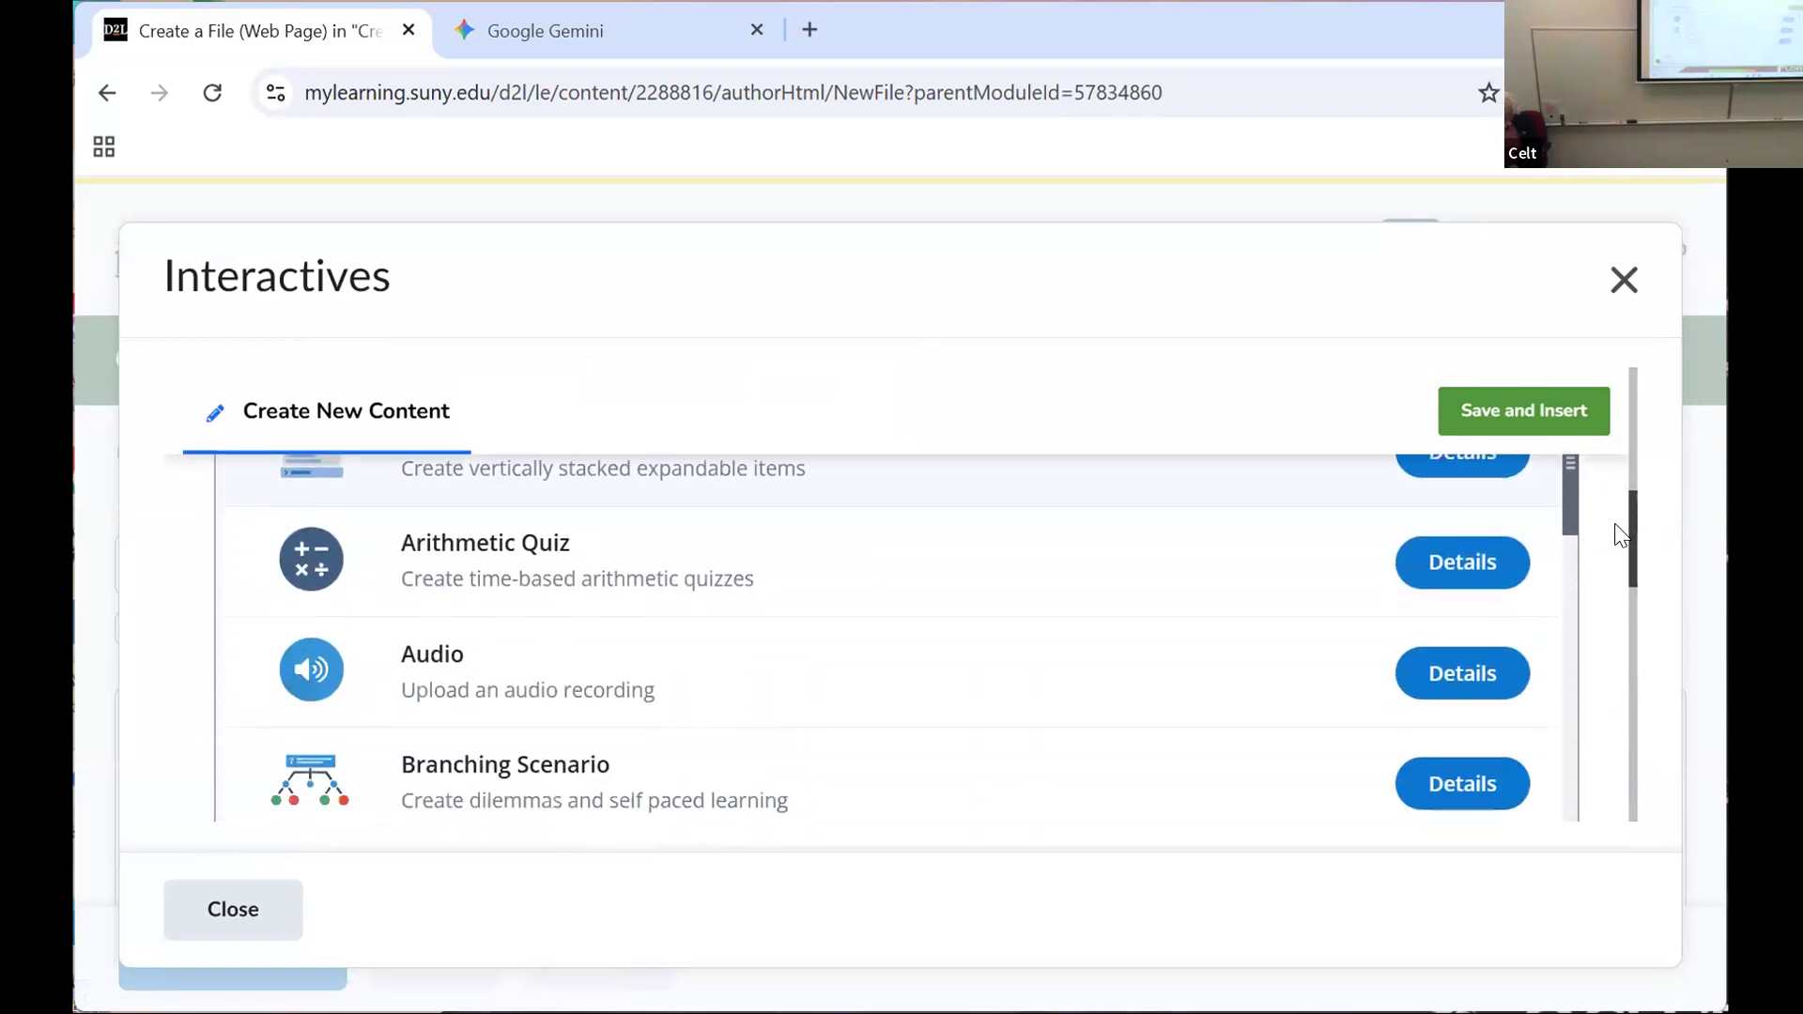
scroll(492, 495, down, 1)
click(491, 498)
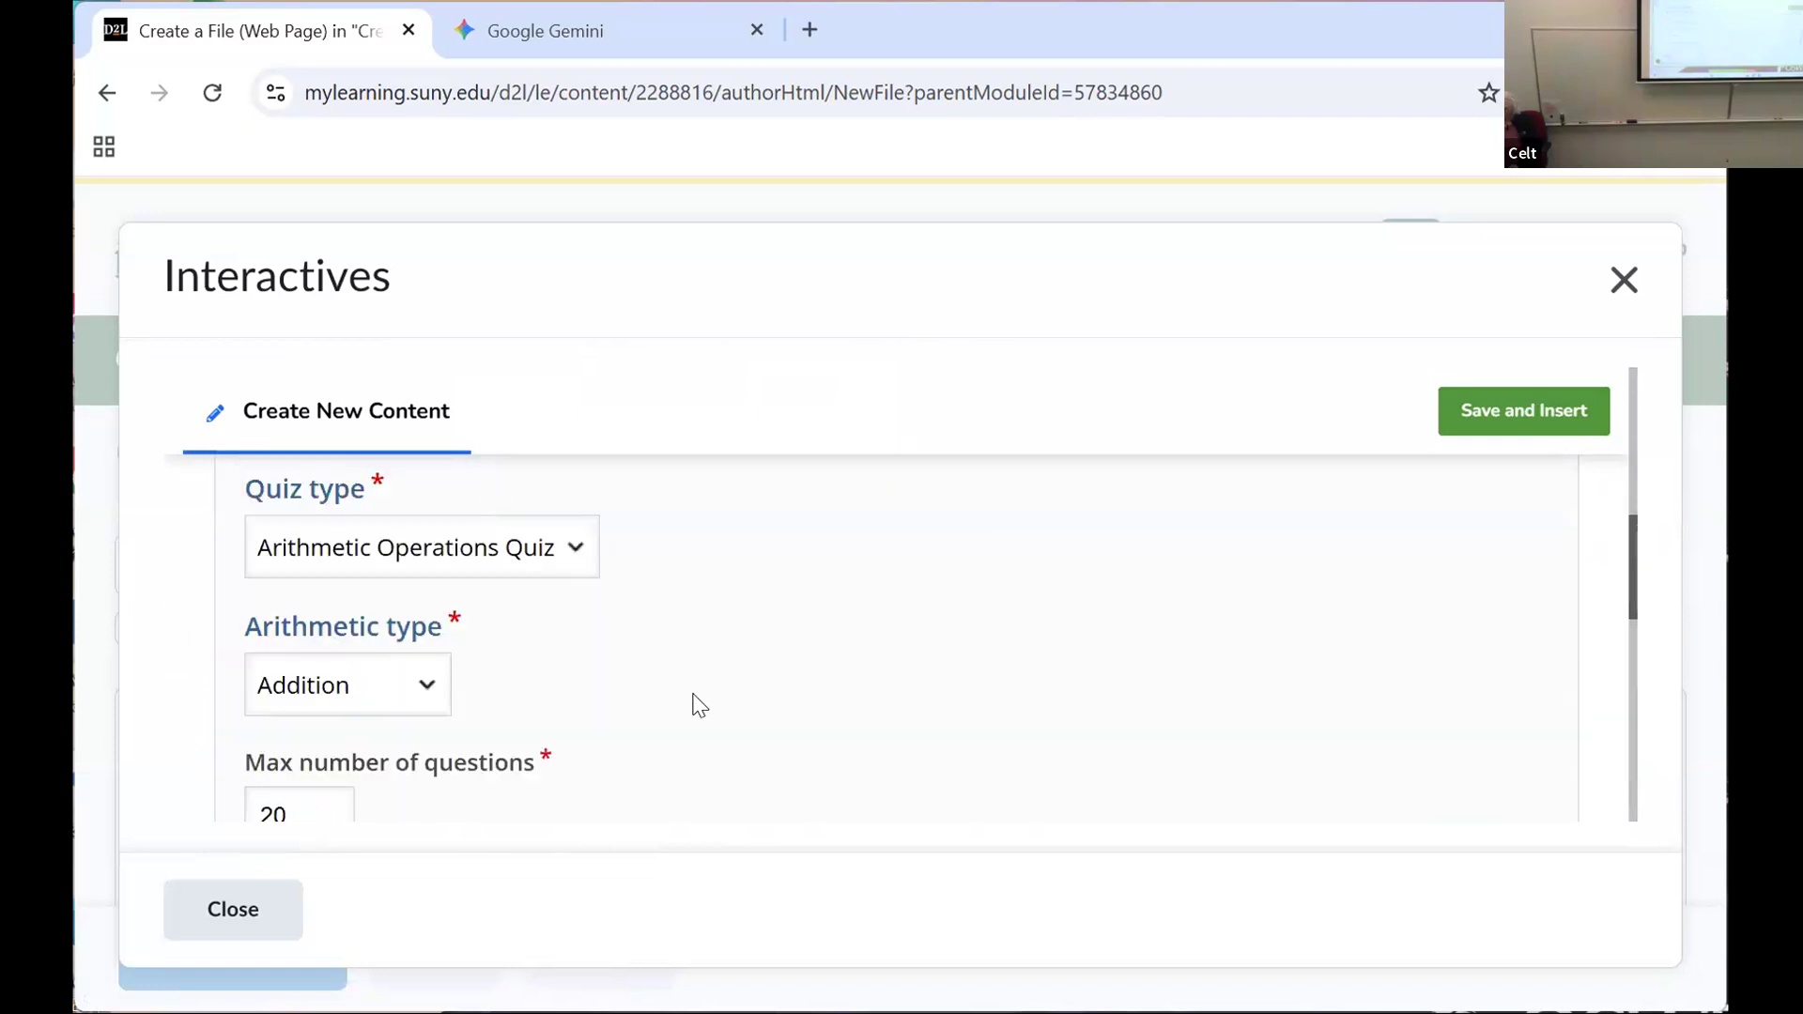
scroll(698, 705, down, 3)
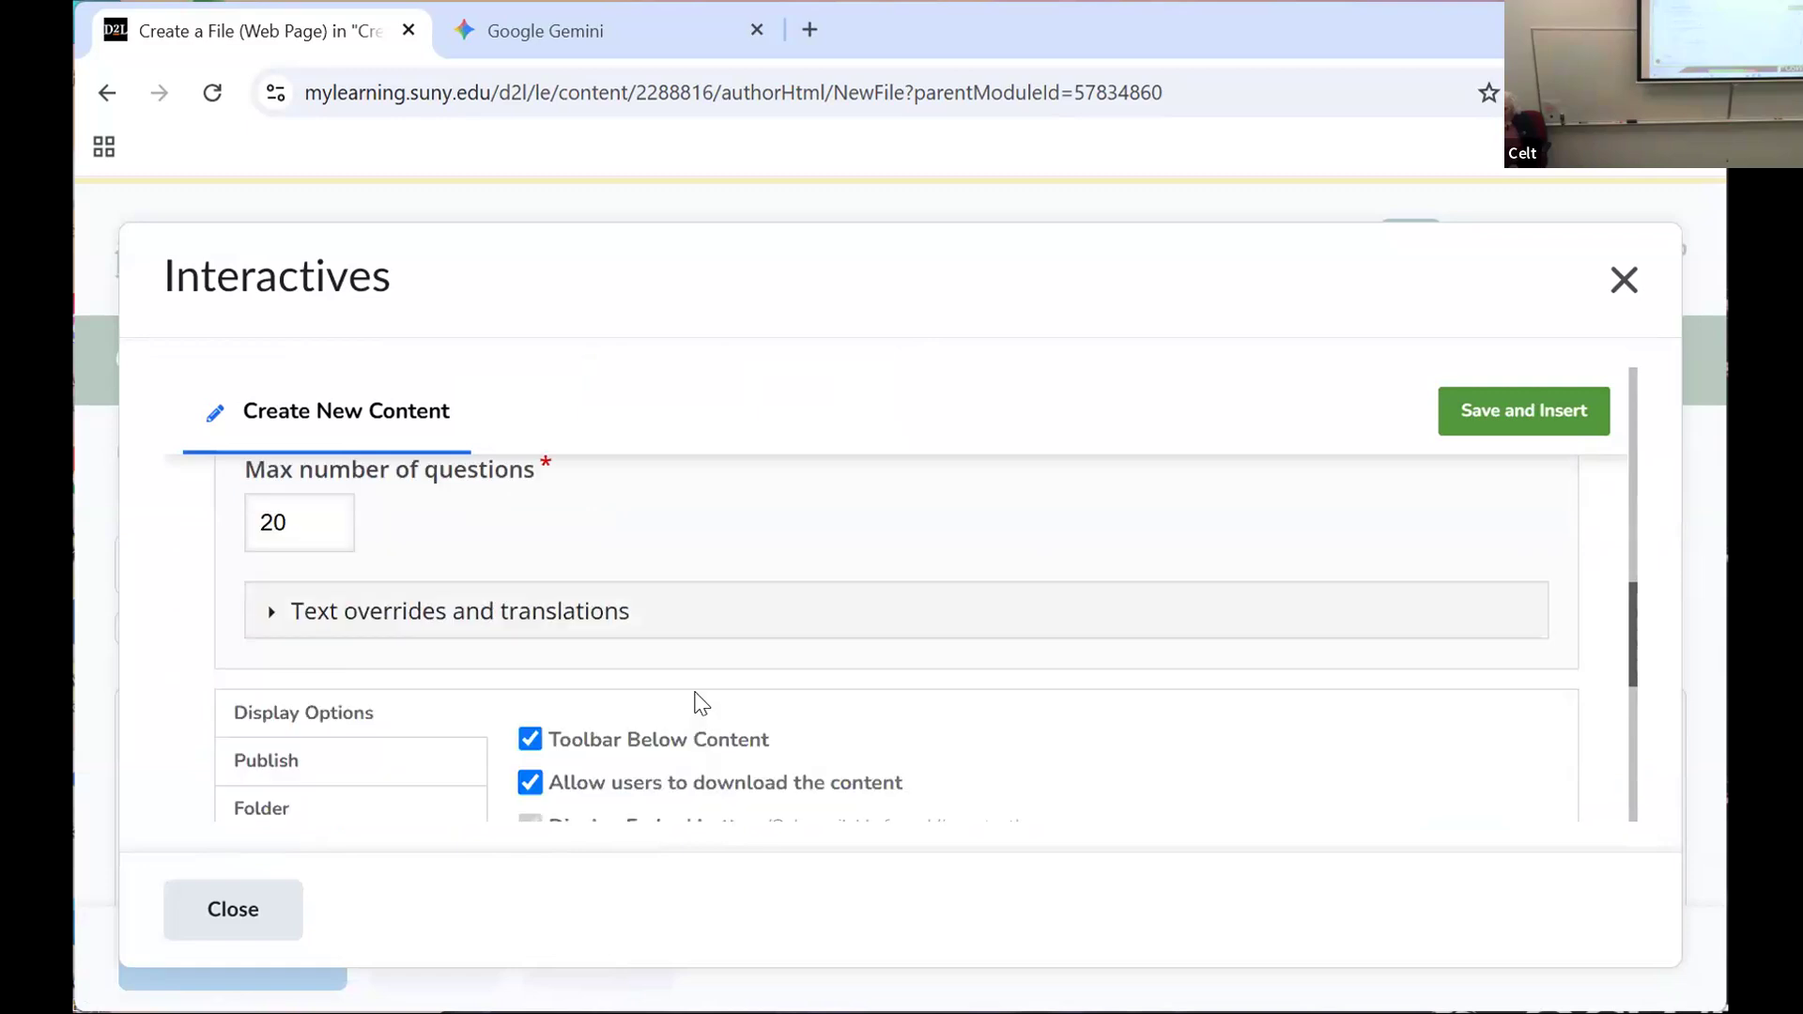
scroll(697, 699, up, 3)
scroll(702, 692, up, 5)
scroll(705, 693, down, 2)
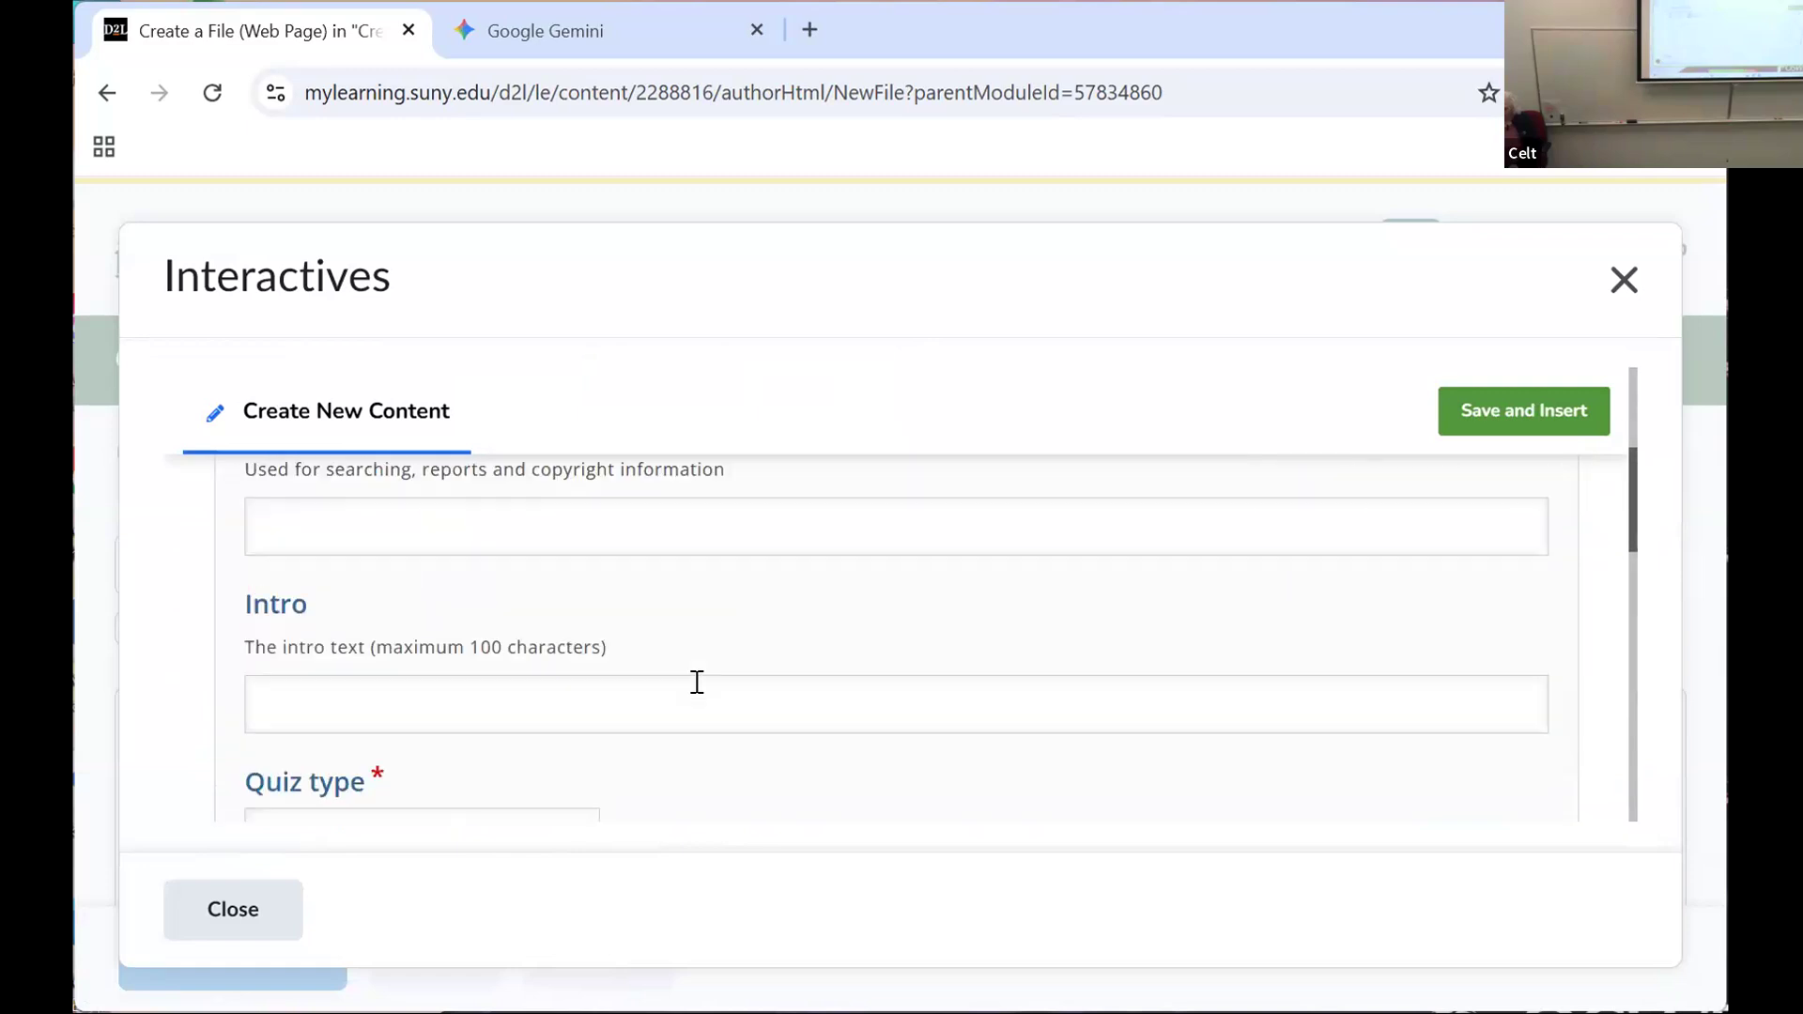
scroll(705, 692, up, 3)
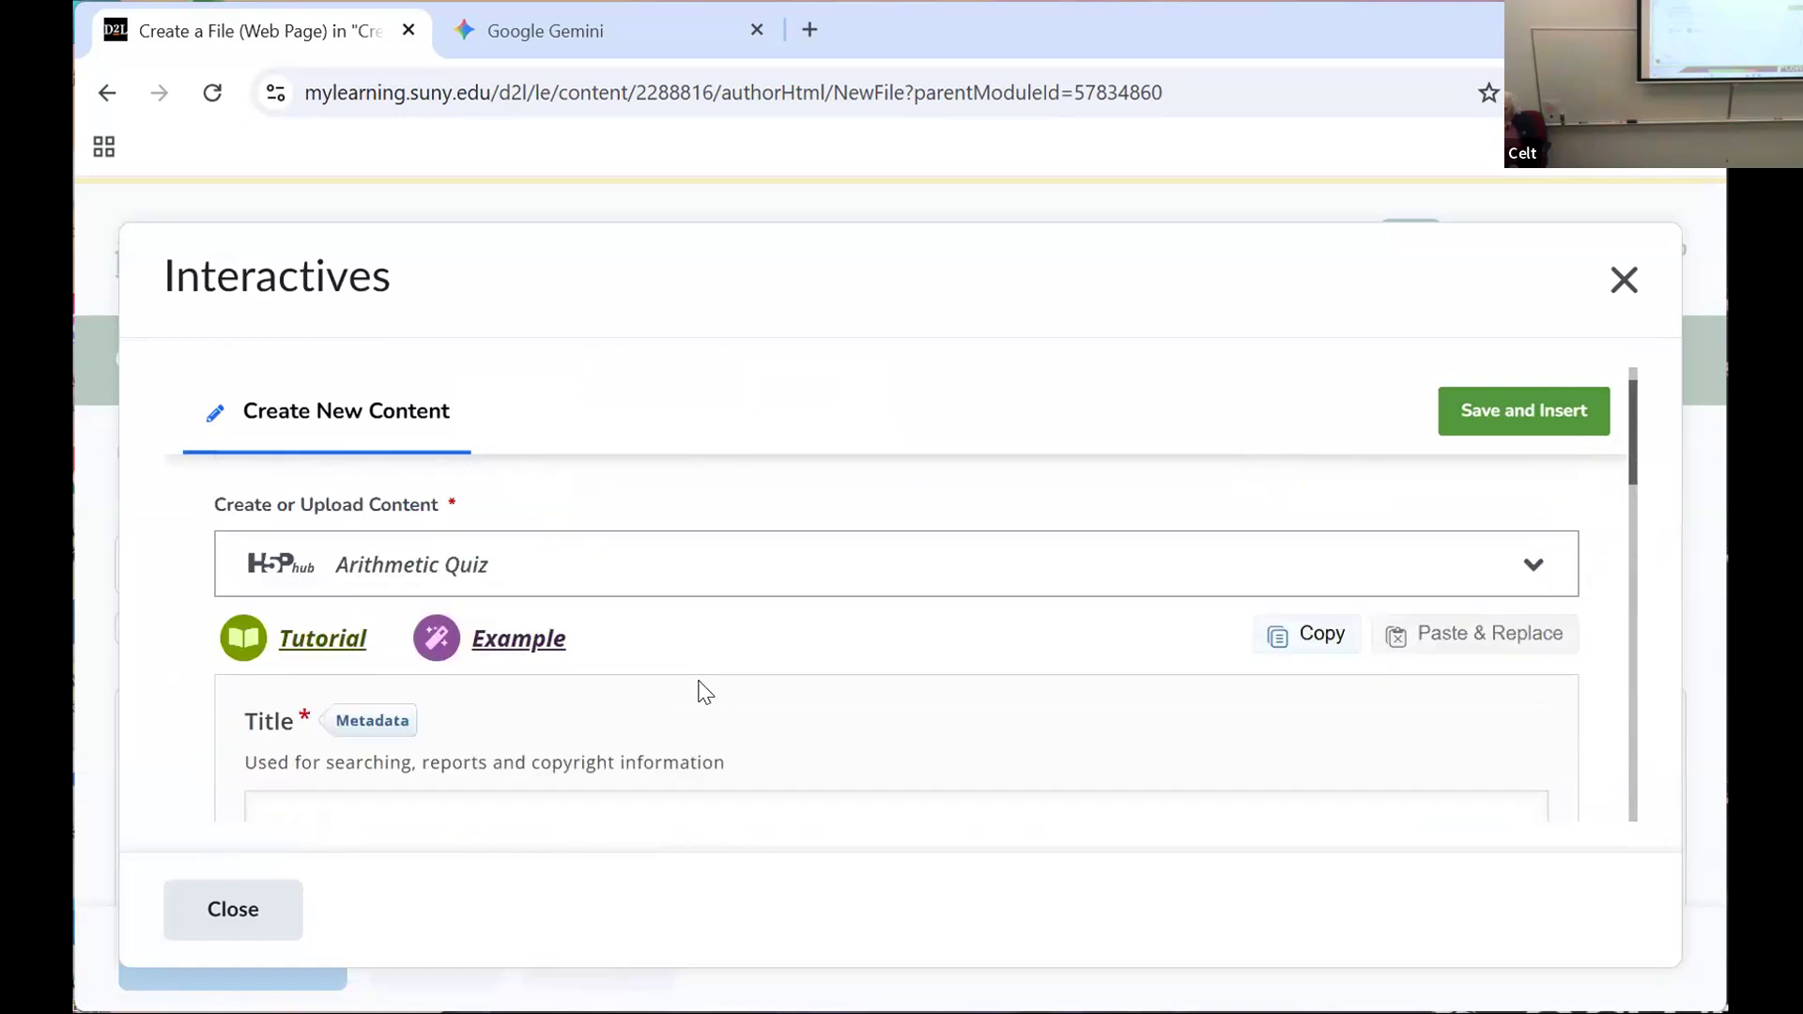
Step: Open the Arithmetic Quiz example page on h5p.org and review its description and the Multiplication quiz example
click(545, 637)
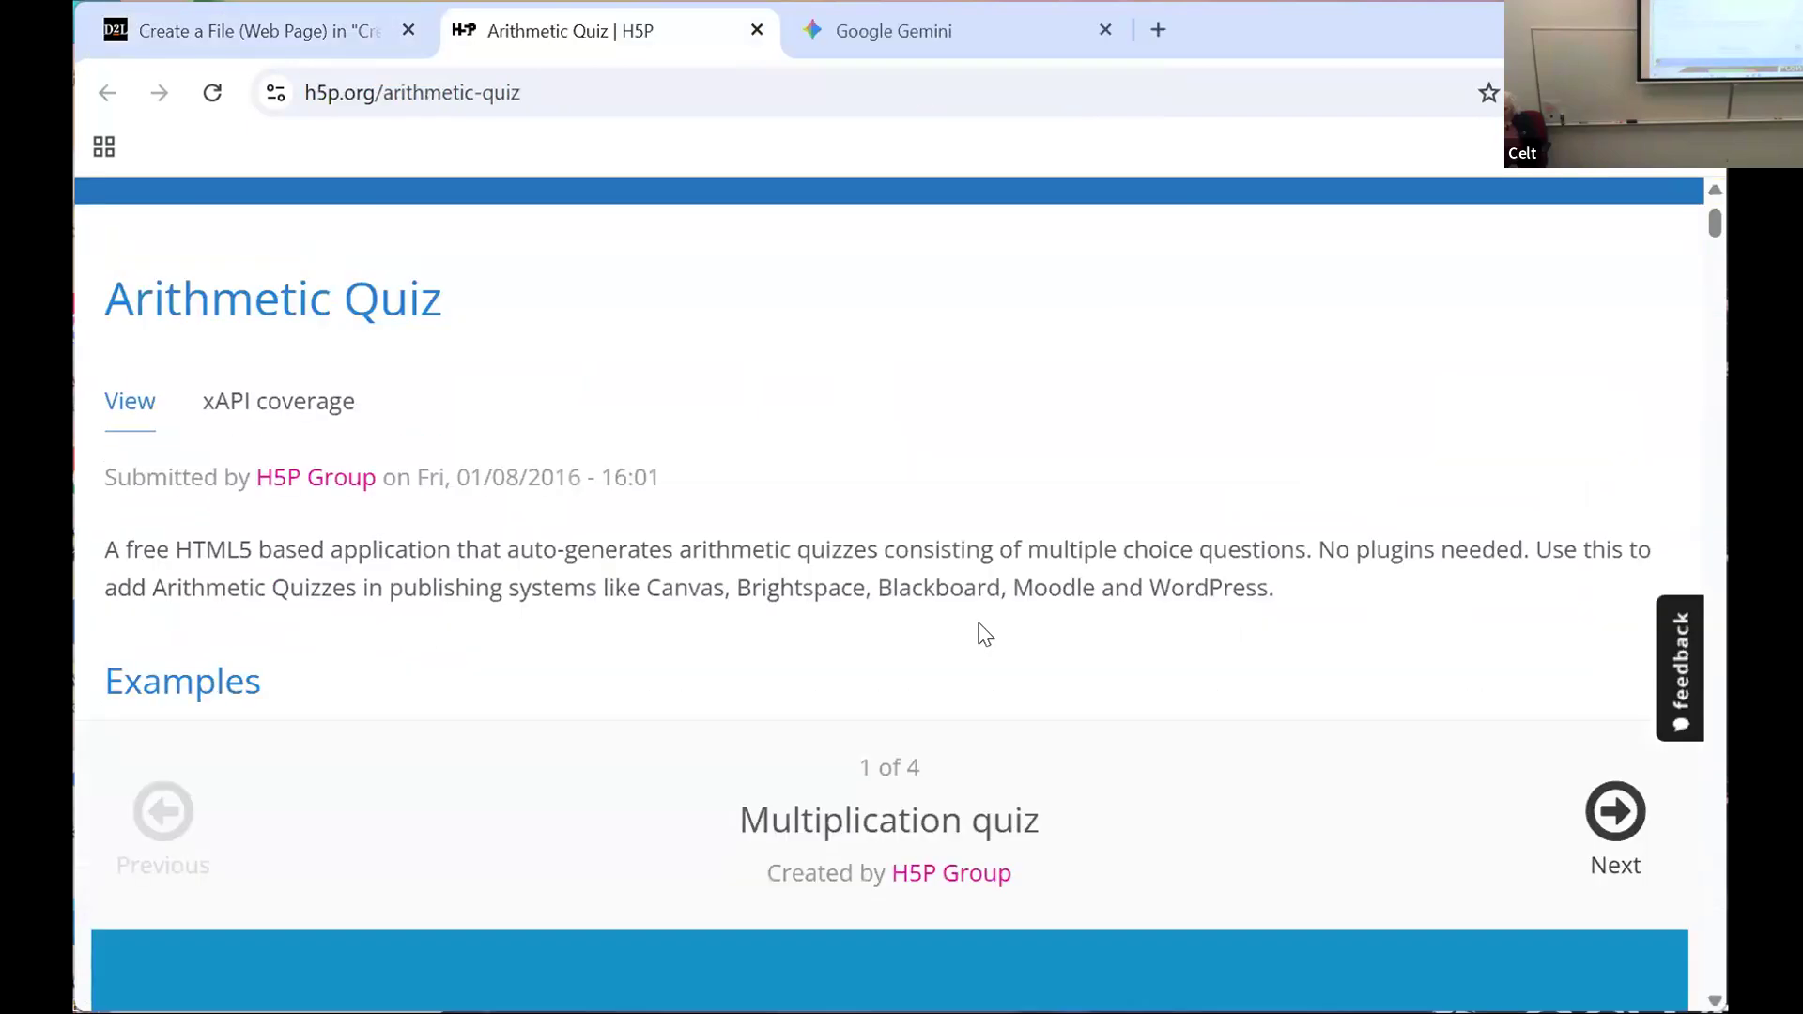
scroll(980, 633, down, 3)
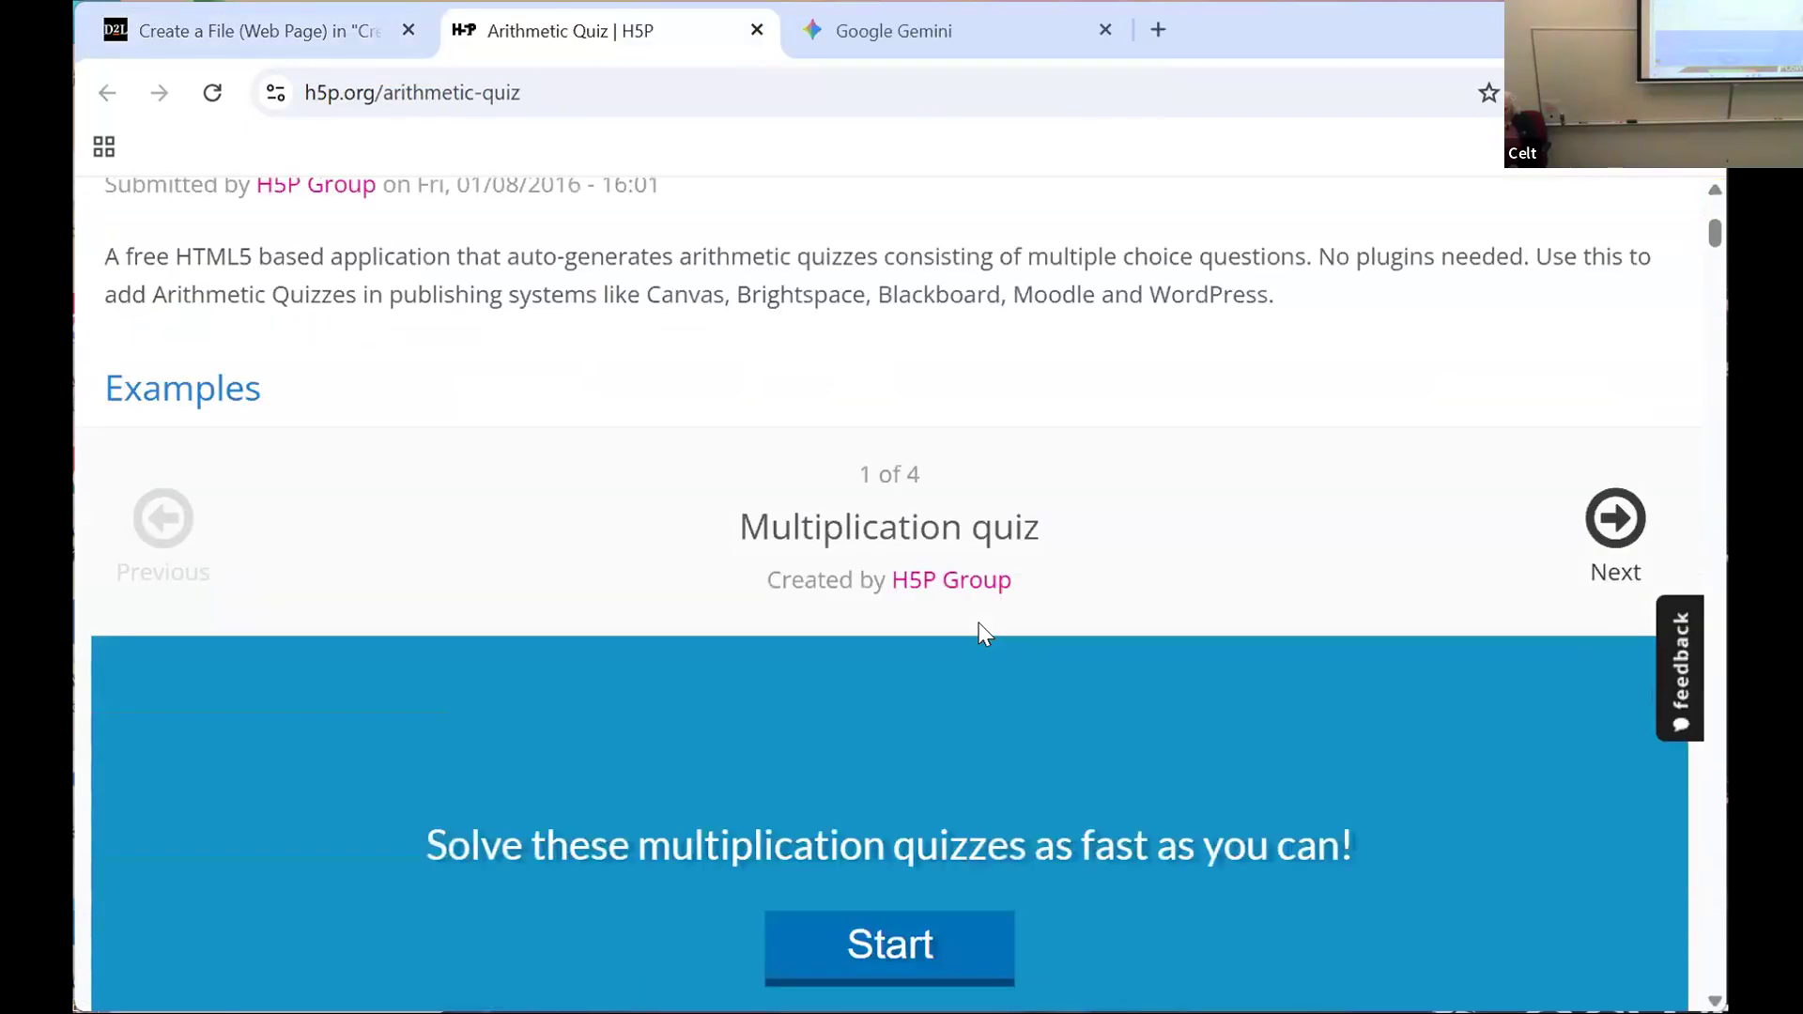
scroll(979, 622, down, 2)
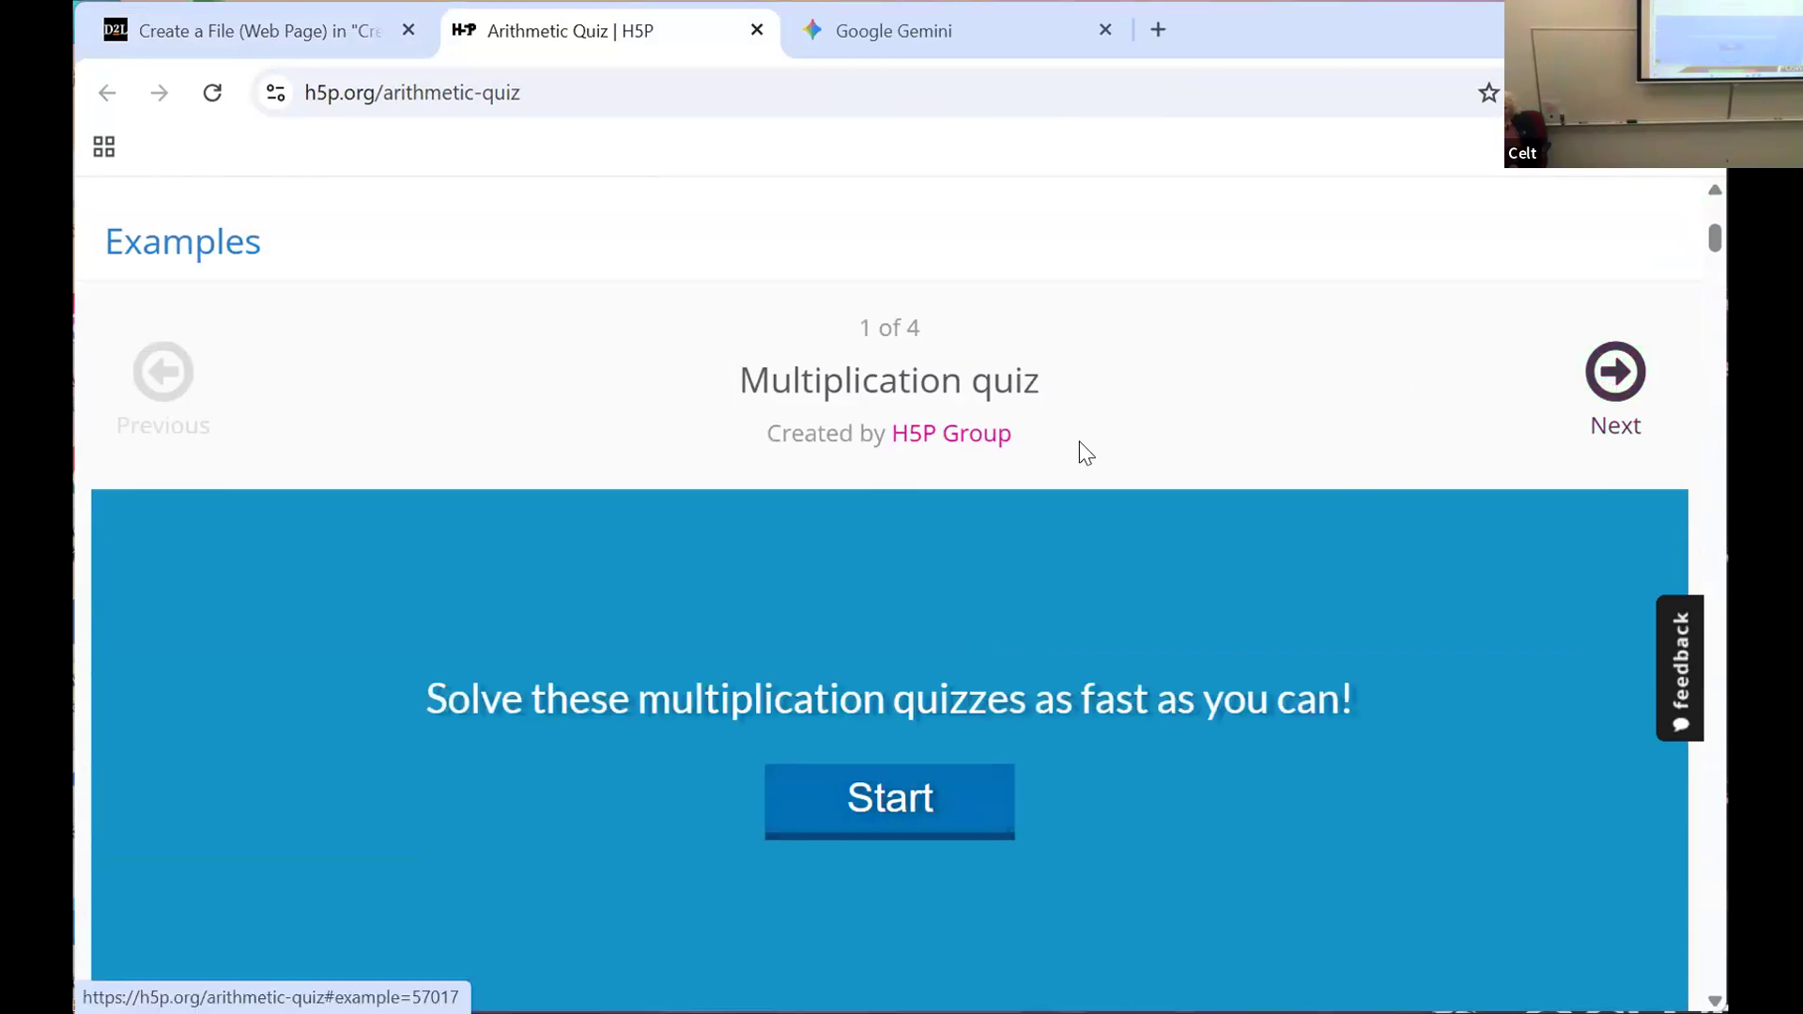
scroll(1080, 444, up, 3)
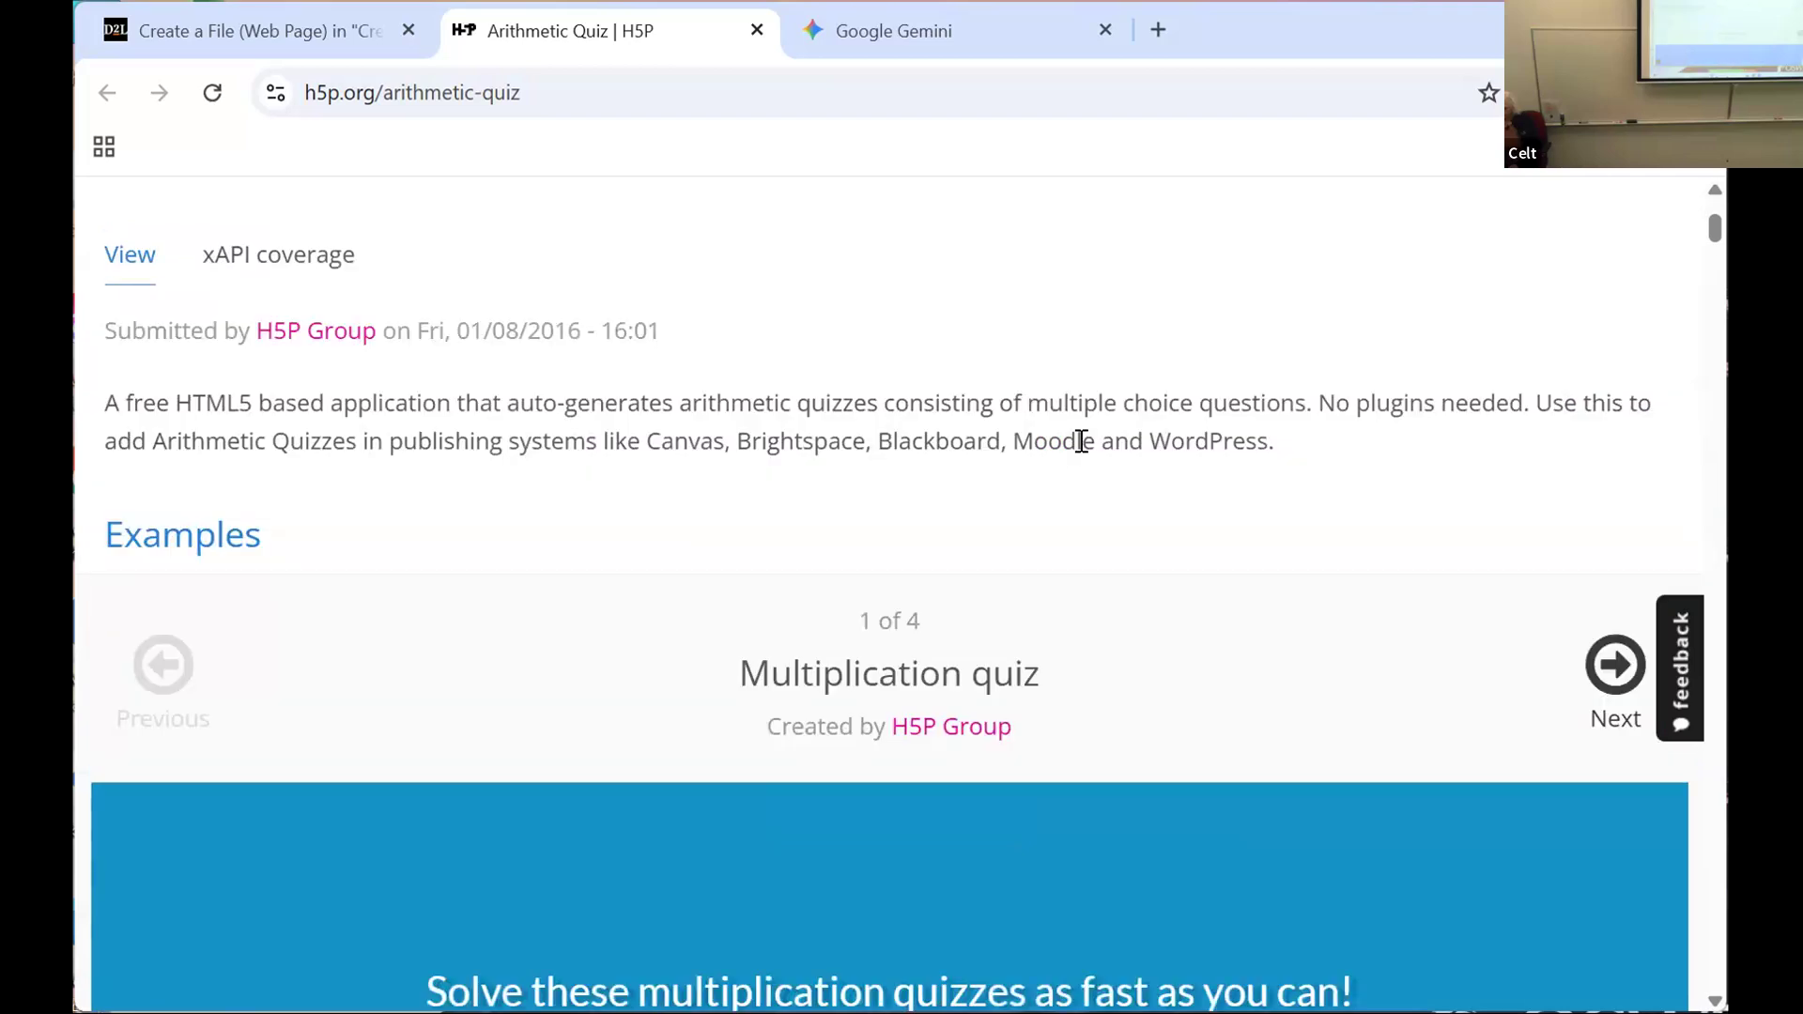
scroll(1082, 442, up, 1)
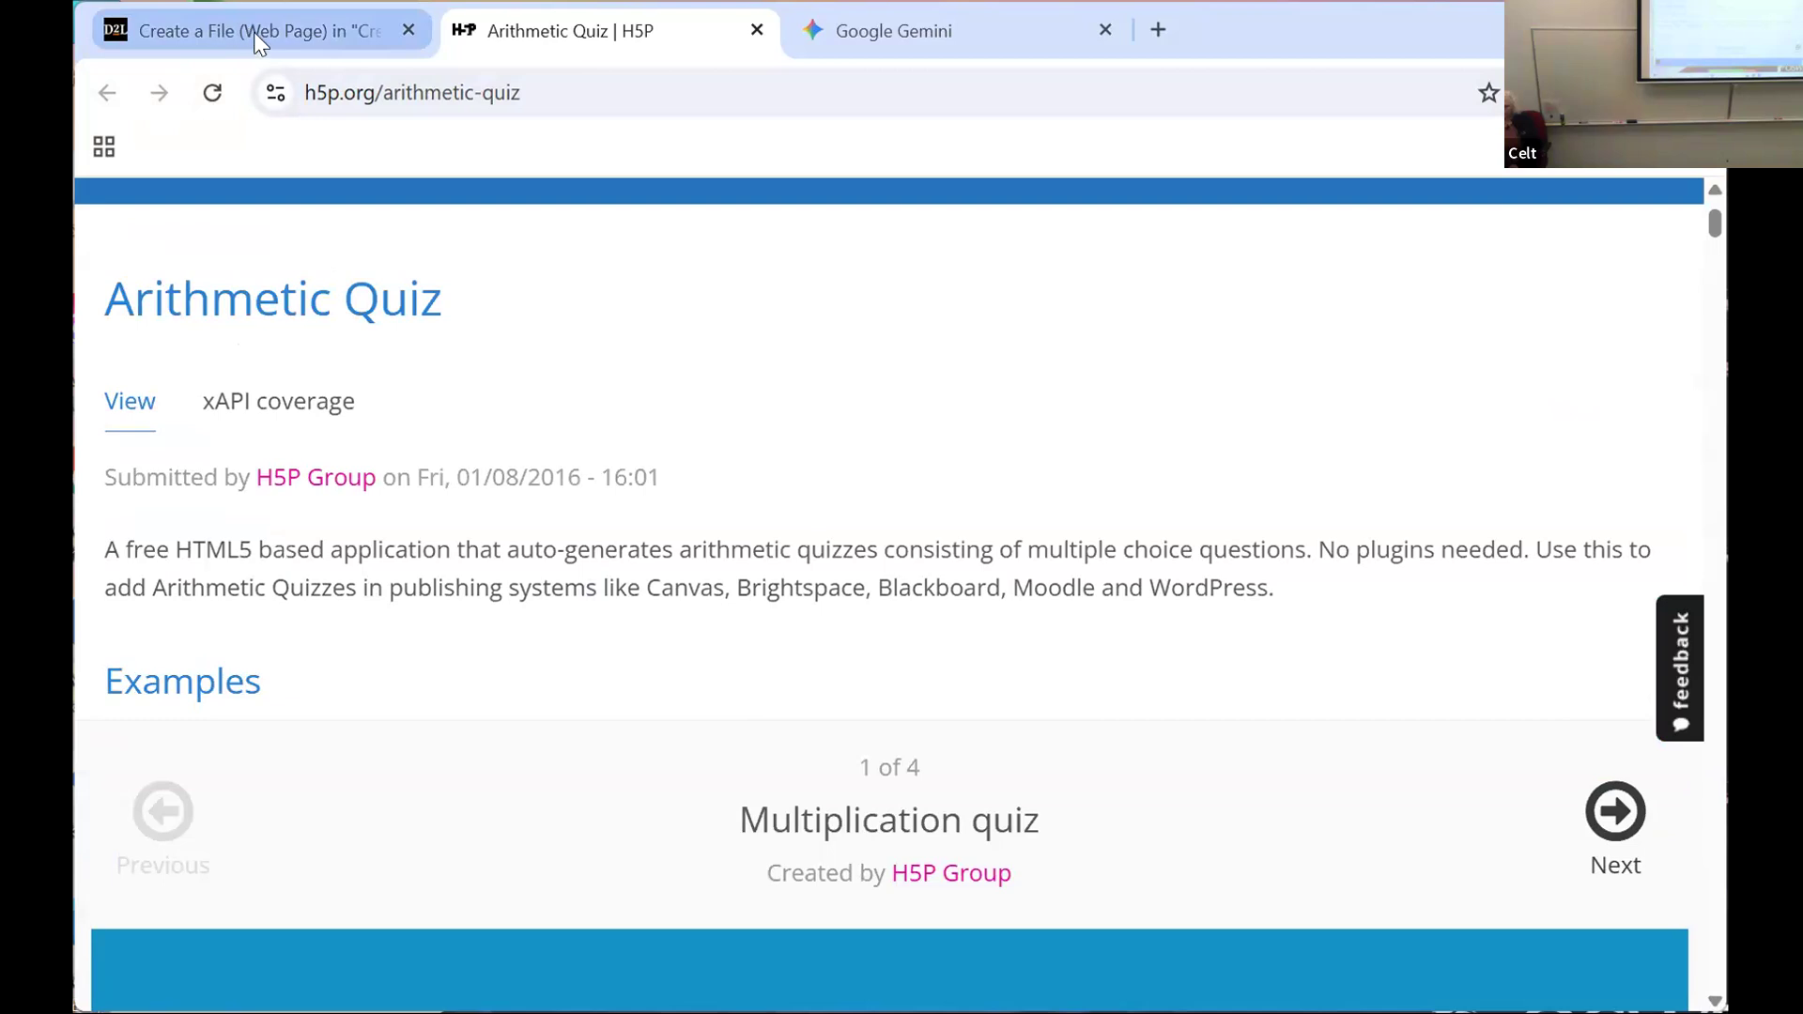
scroll(371, 573, up, 1)
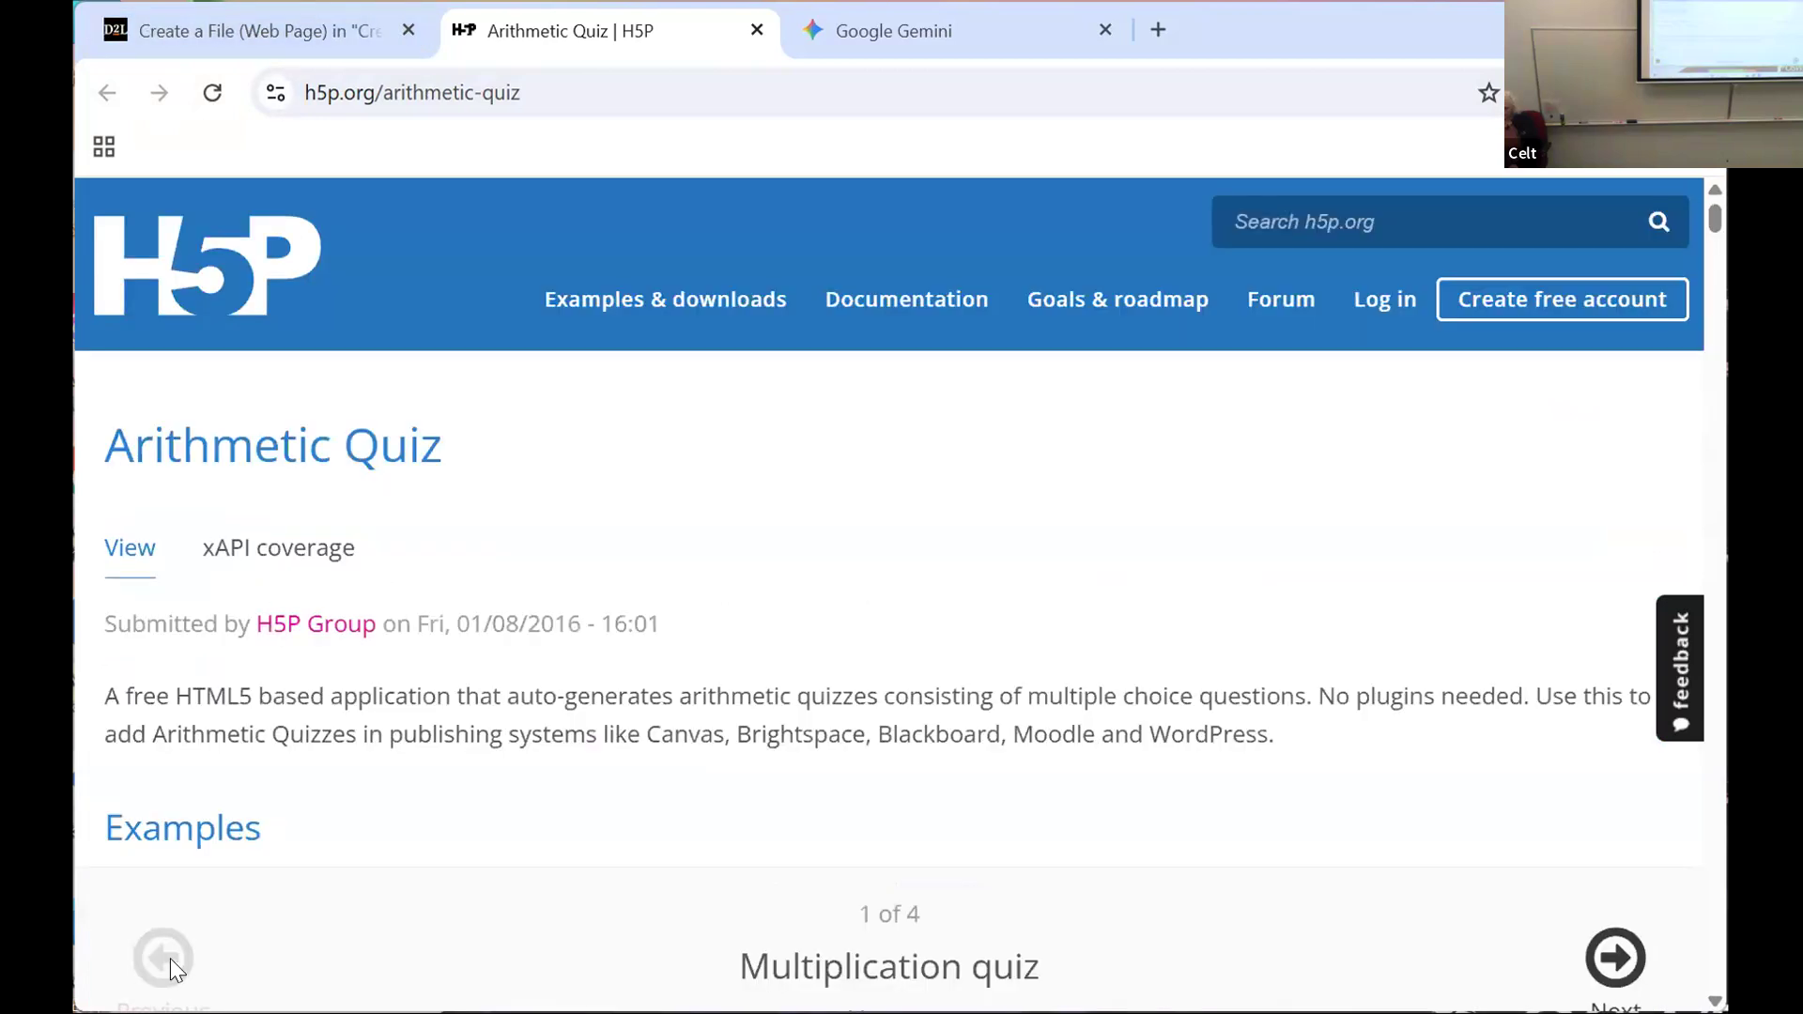
click(129, 561)
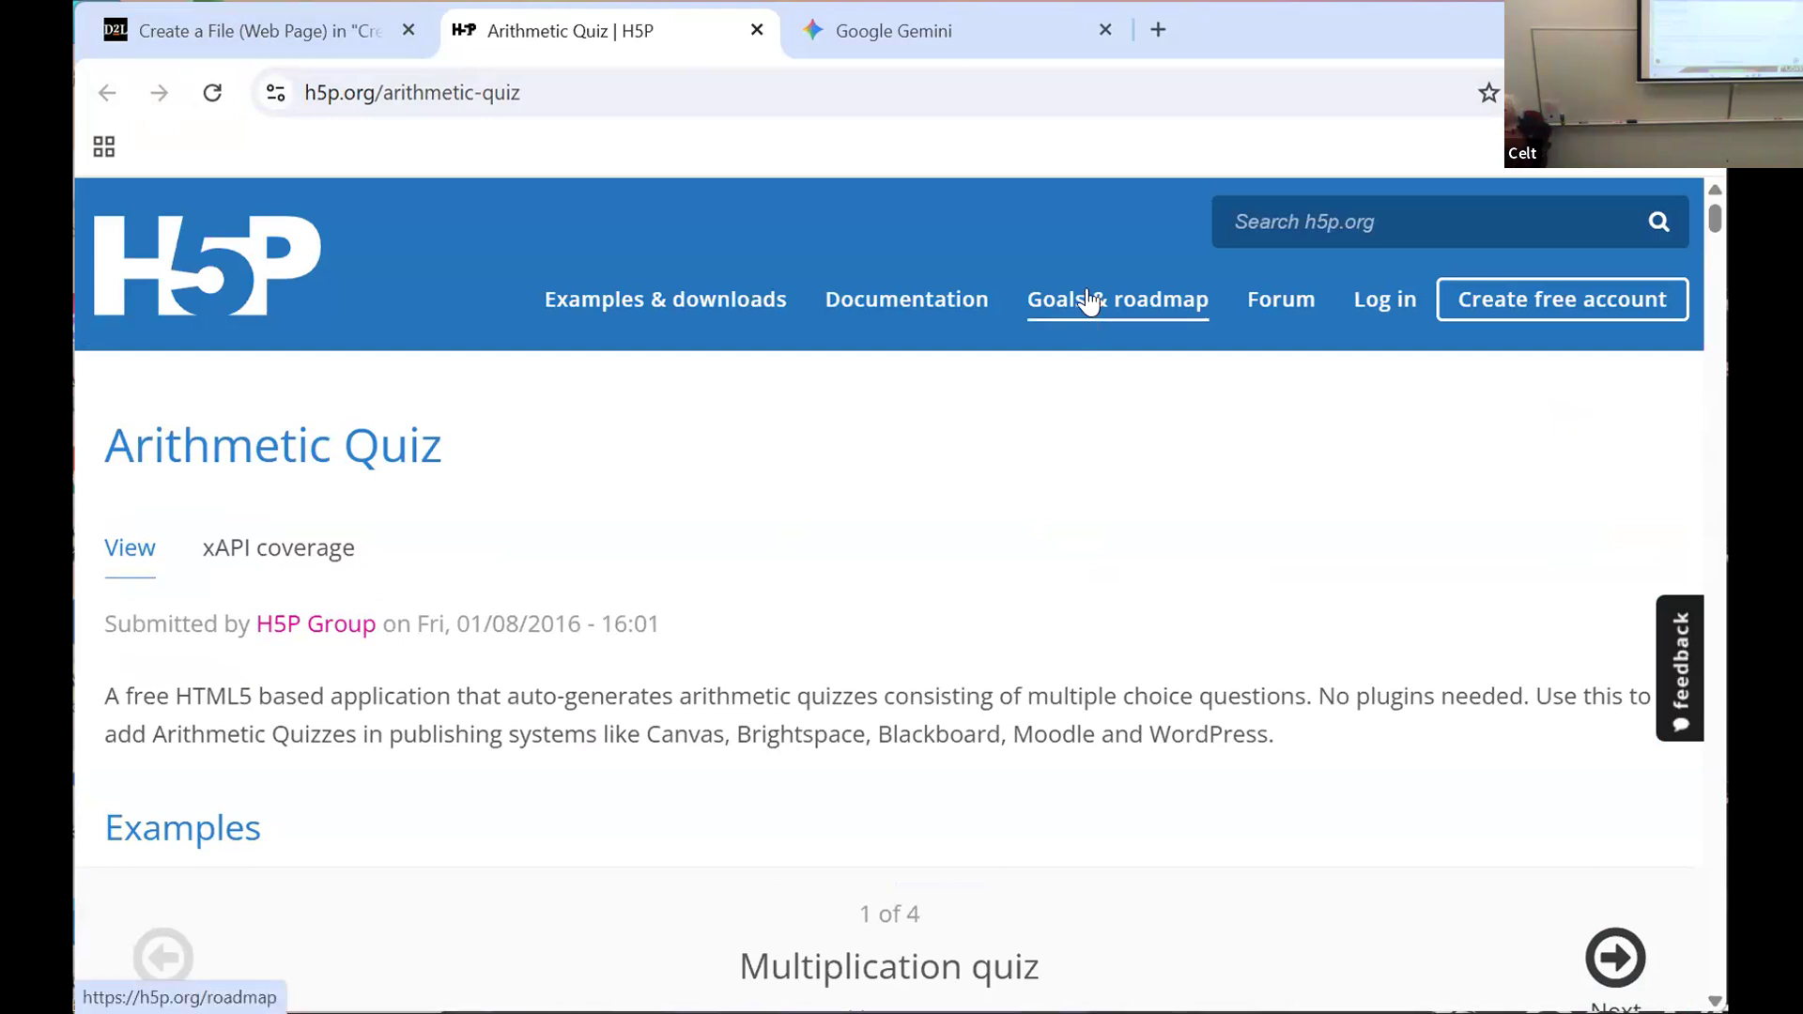
Step: Open the Examples and Downloads page on h5p.org and look through the full range of H5P content types
click(637, 298)
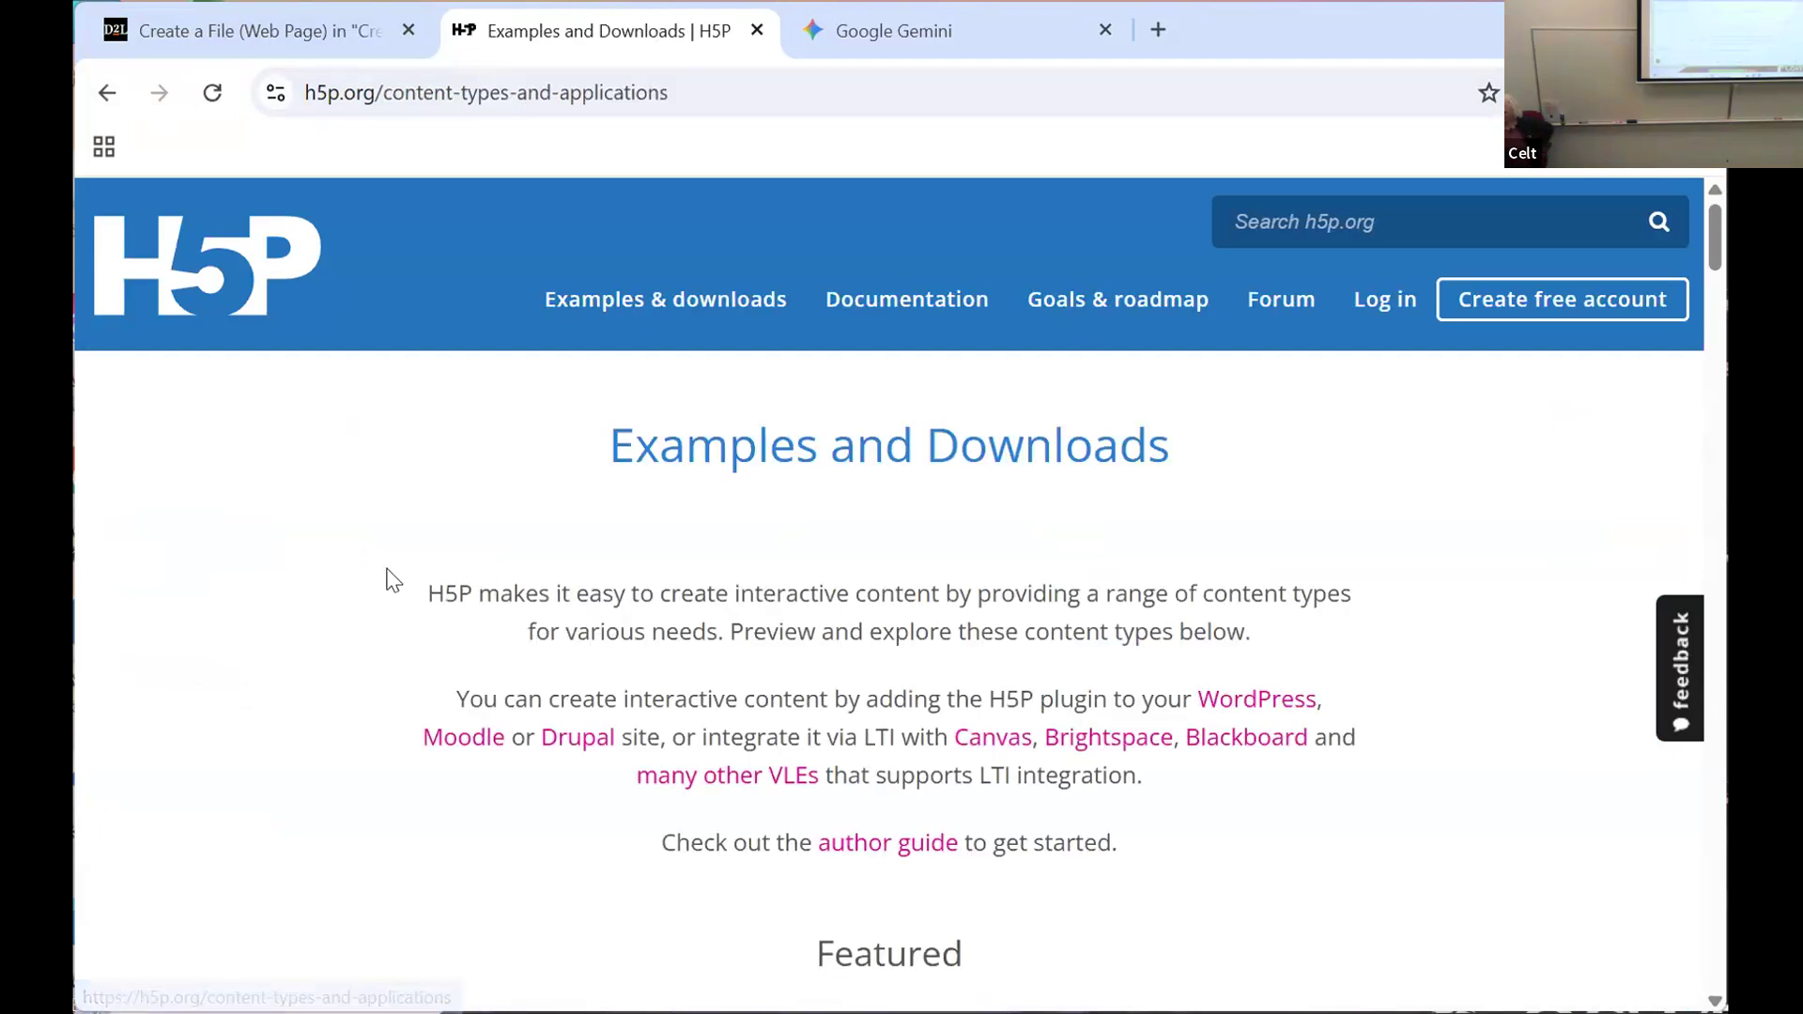
scroll(396, 561, down, 3)
scroll(395, 556, down, 1)
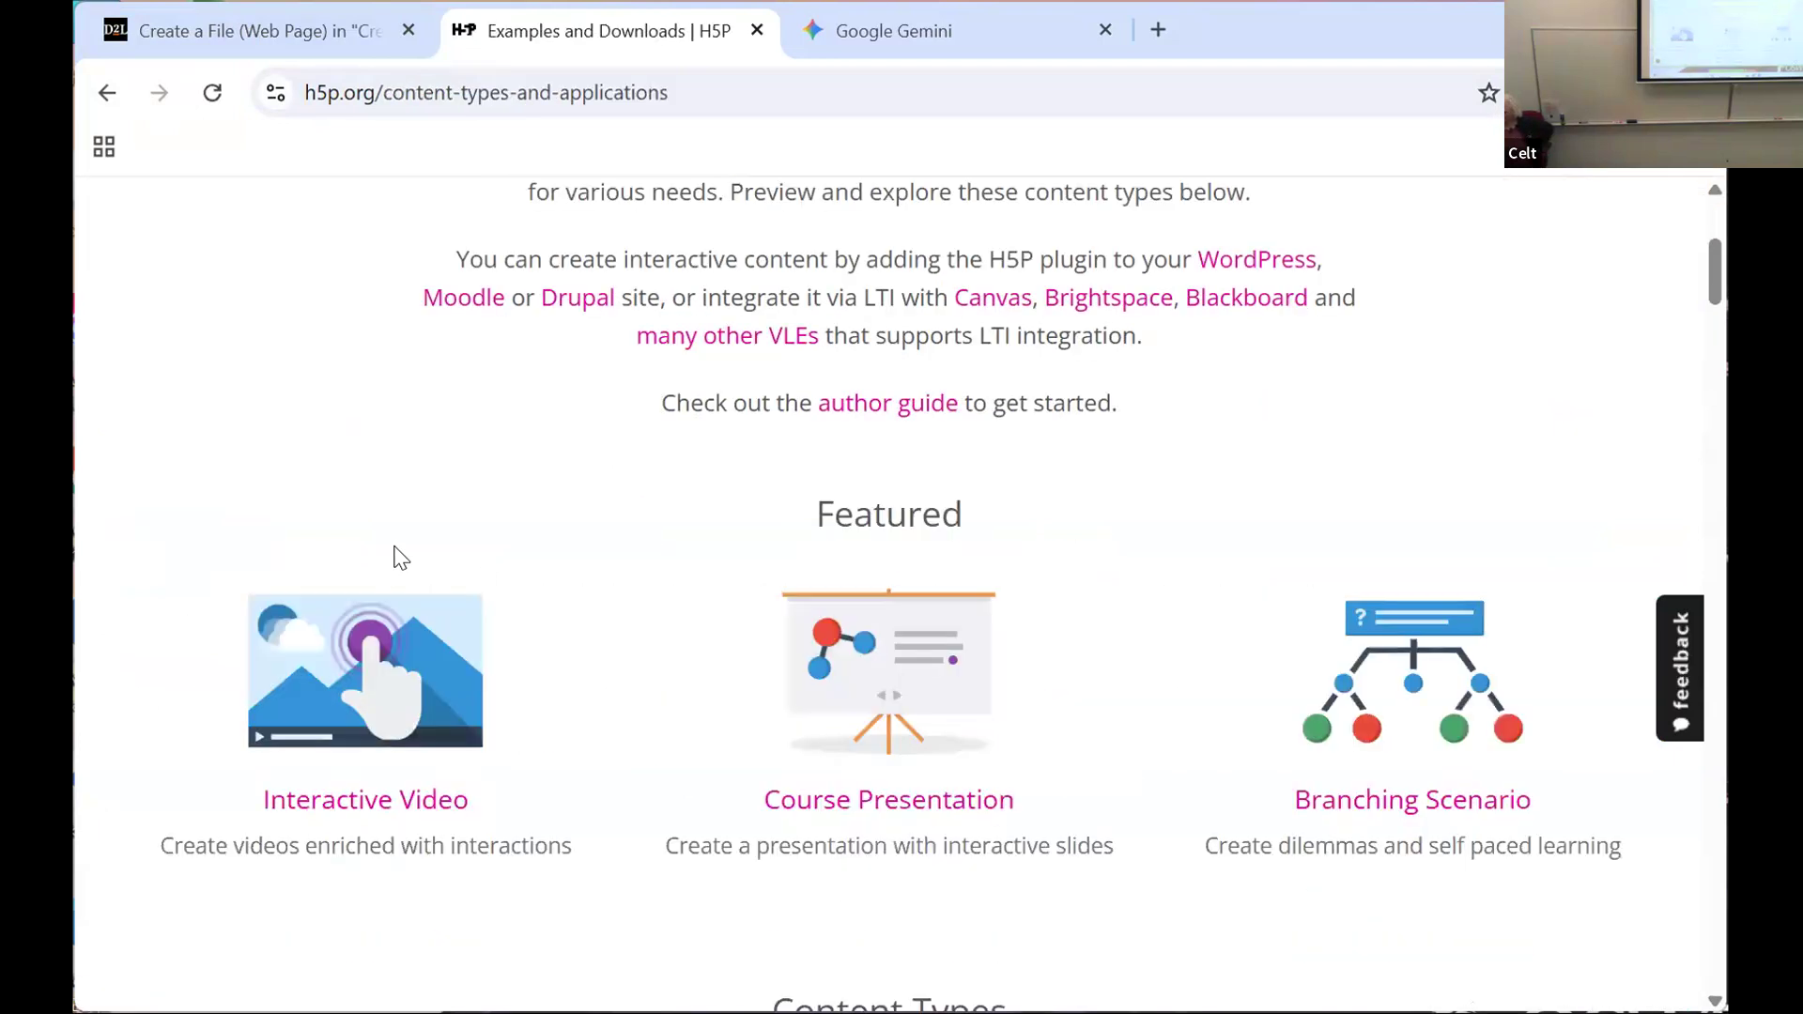
scroll(395, 557, down, 1)
scroll(411, 545, down, 2)
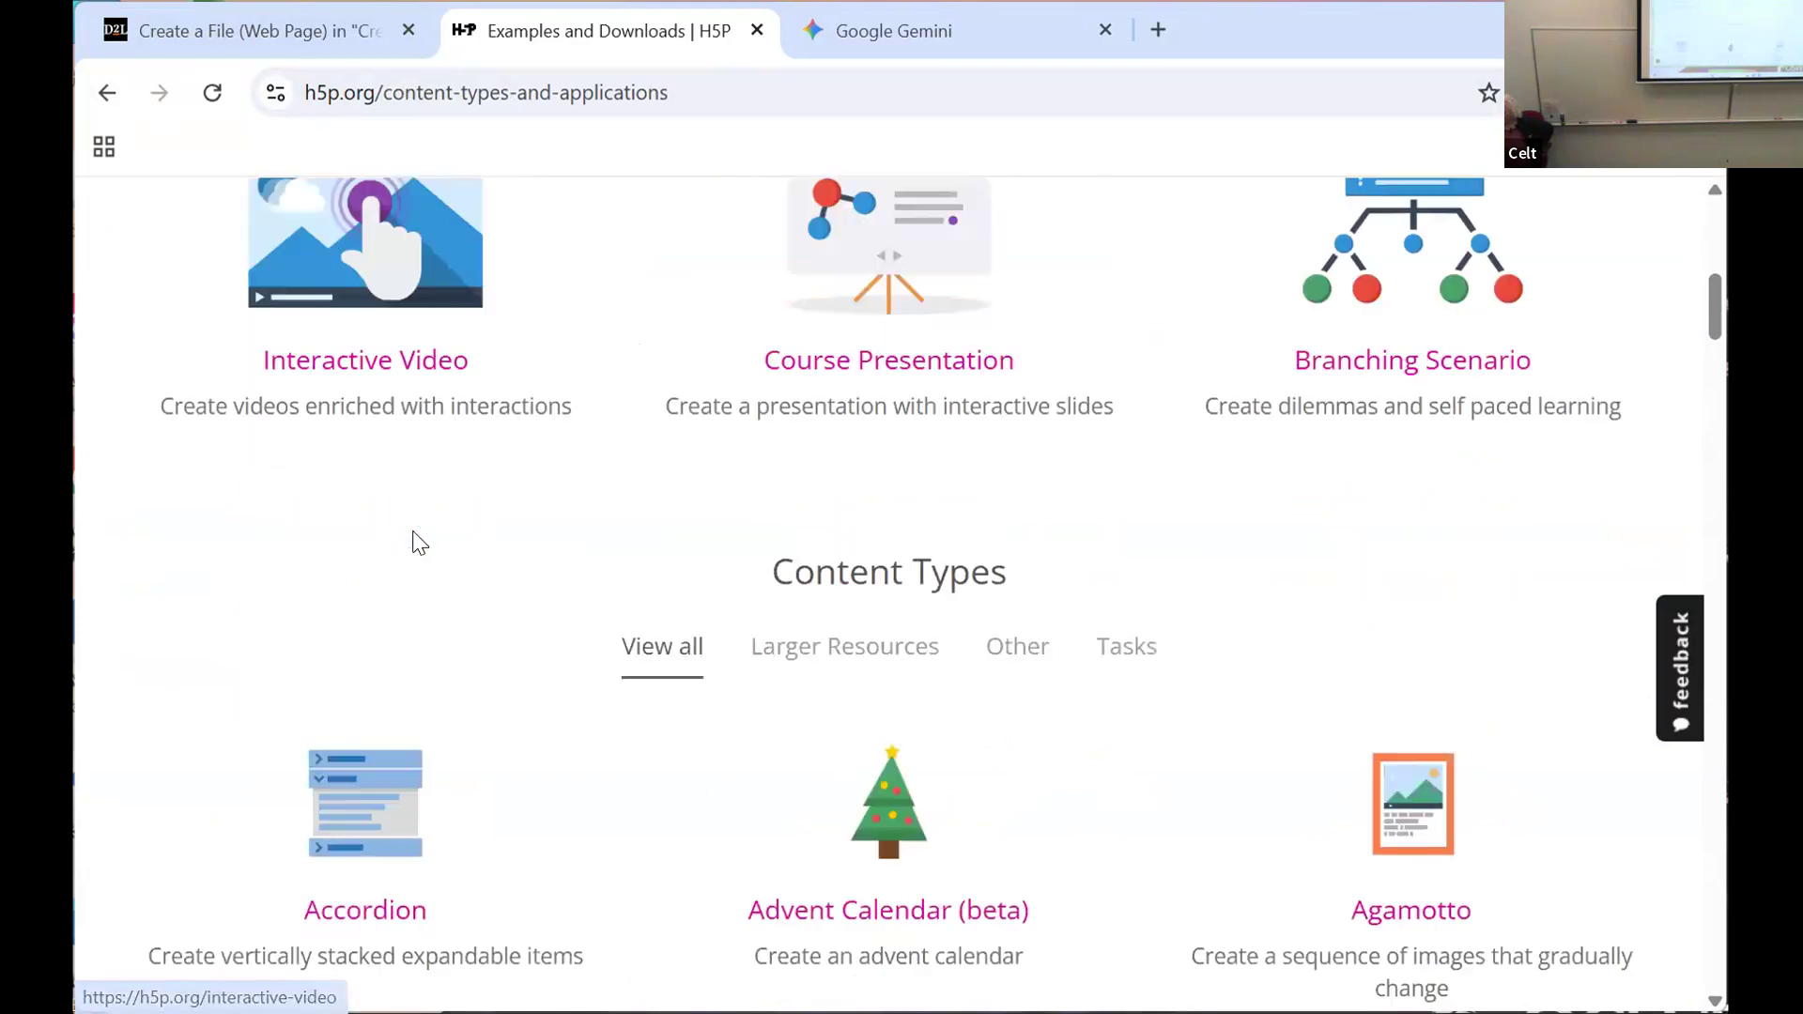
scroll(414, 537, down, 1)
scroll(427, 537, down, 1)
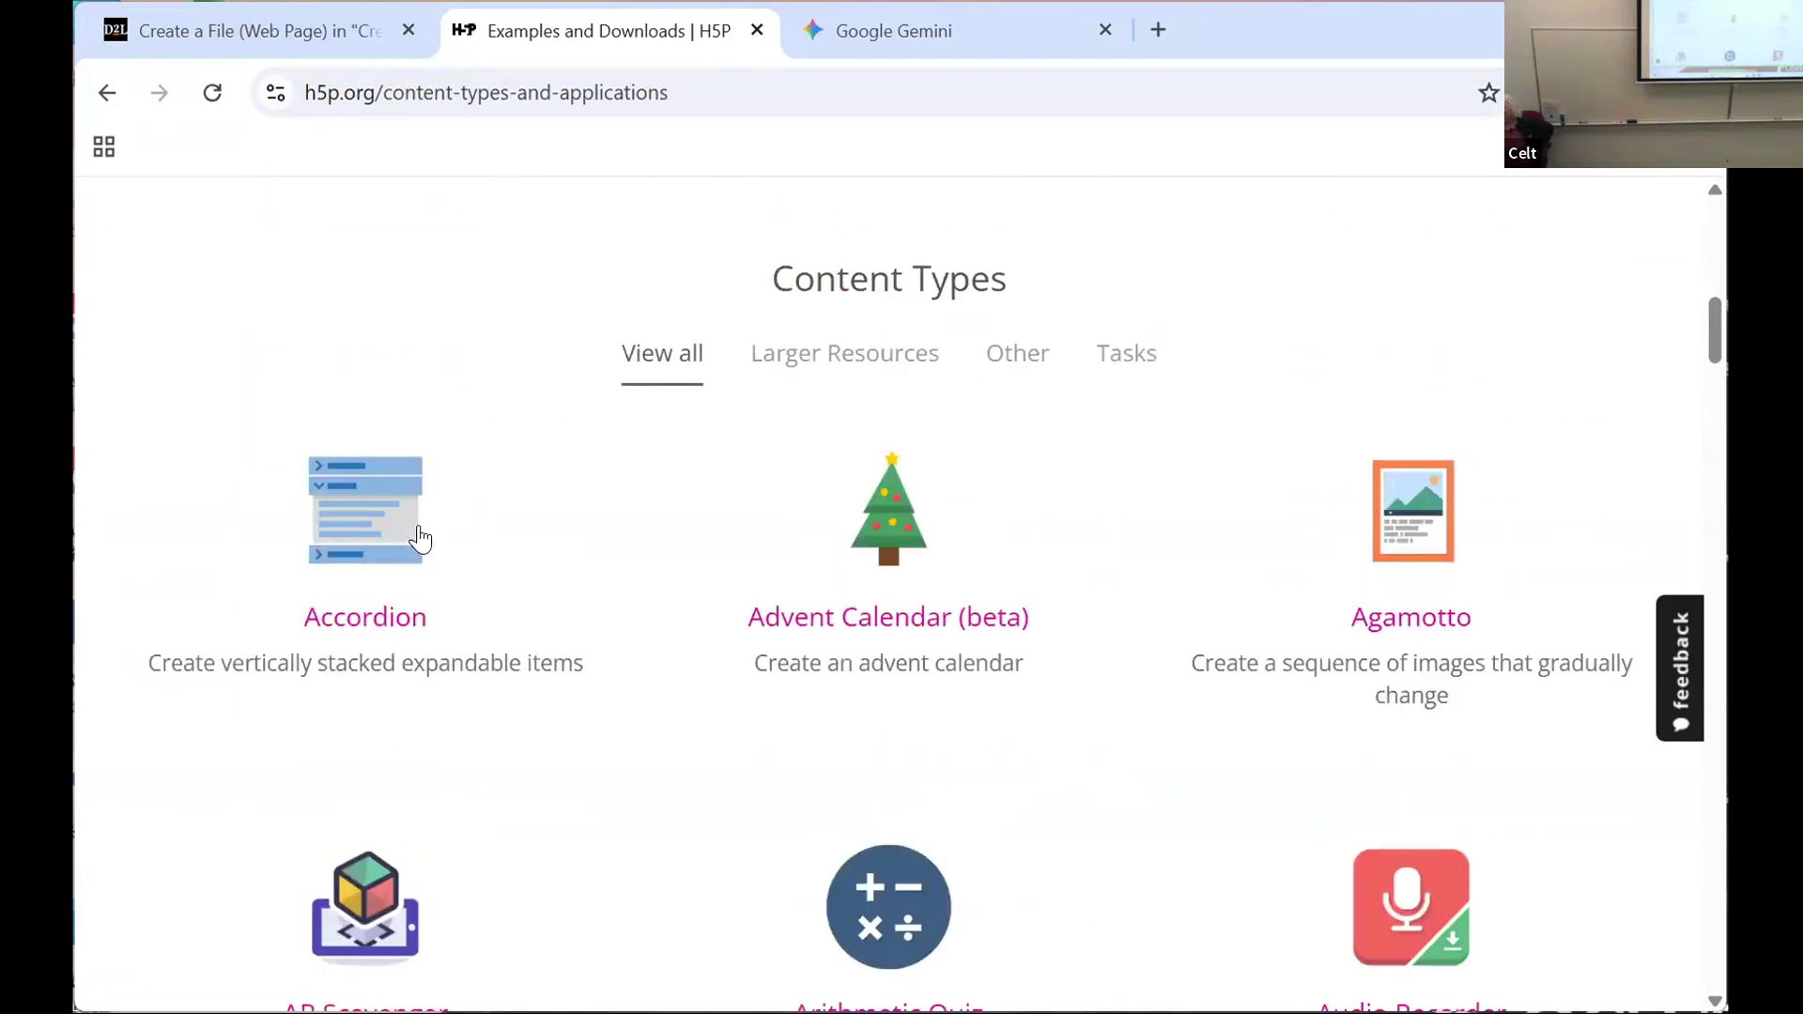
scroll(424, 531, down, 1)
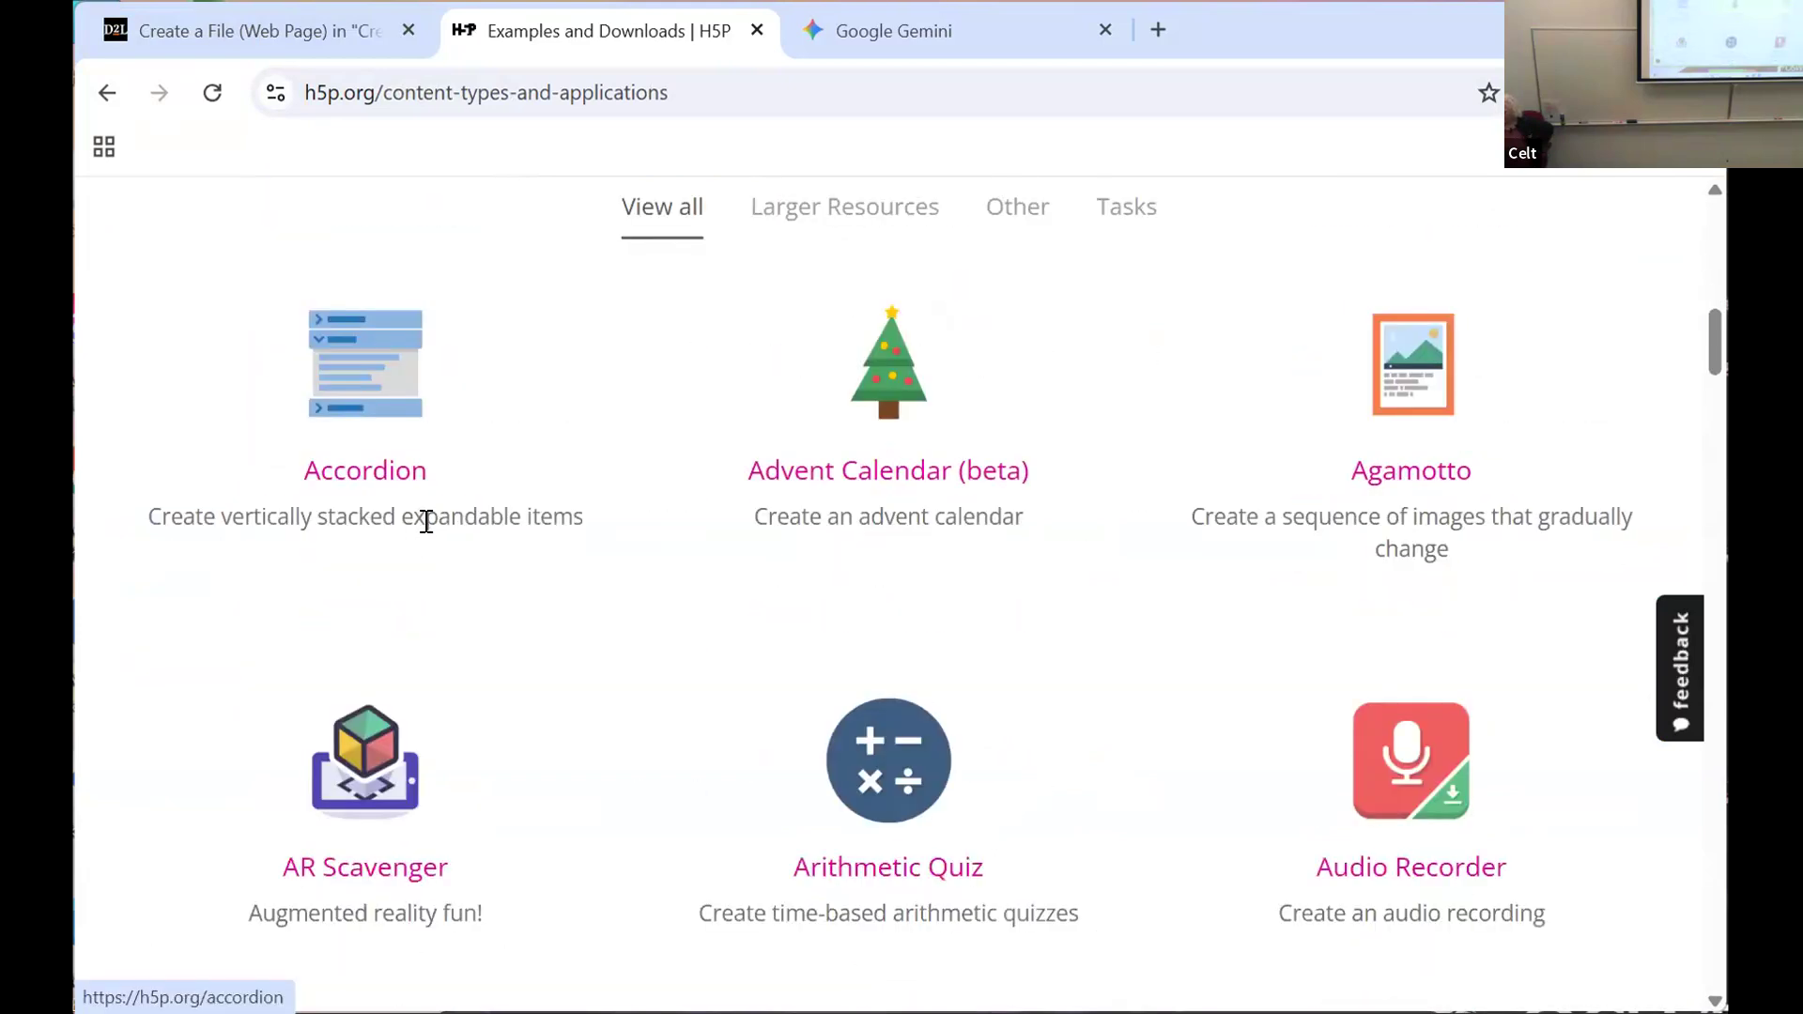
scroll(426, 521, down, 1)
scroll(431, 527, down, 1)
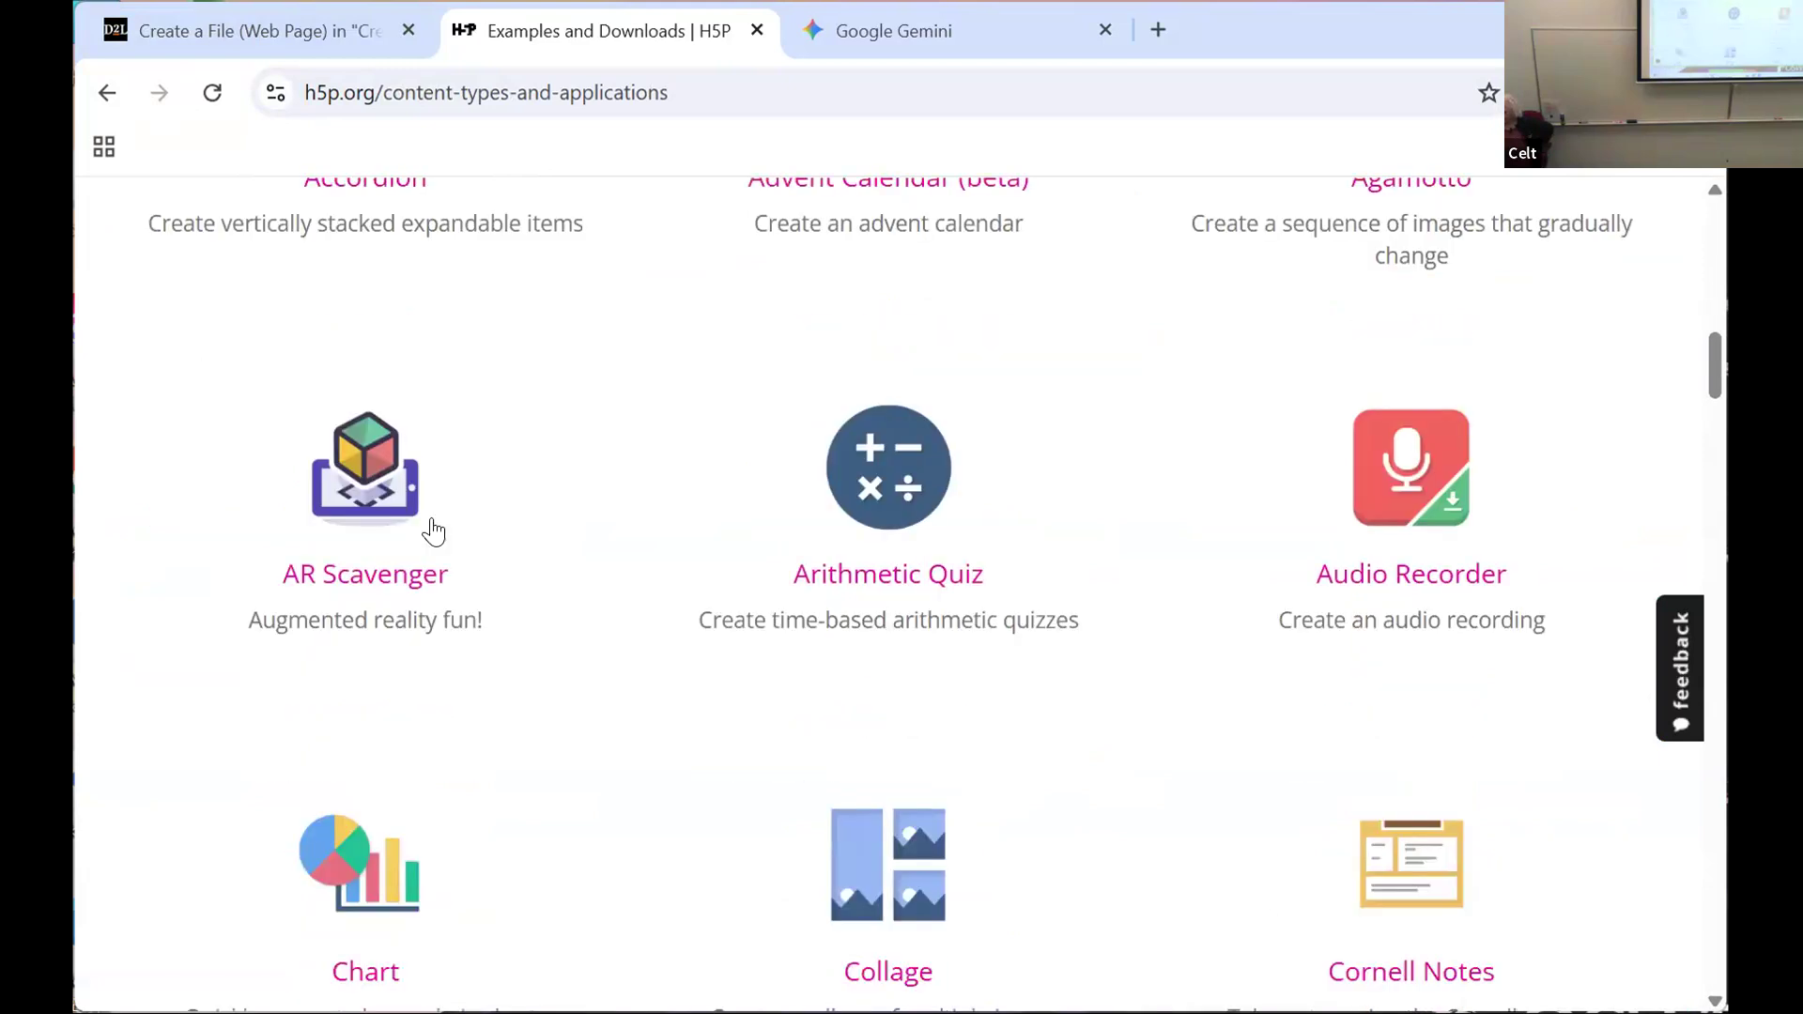
scroll(433, 533, down, 2)
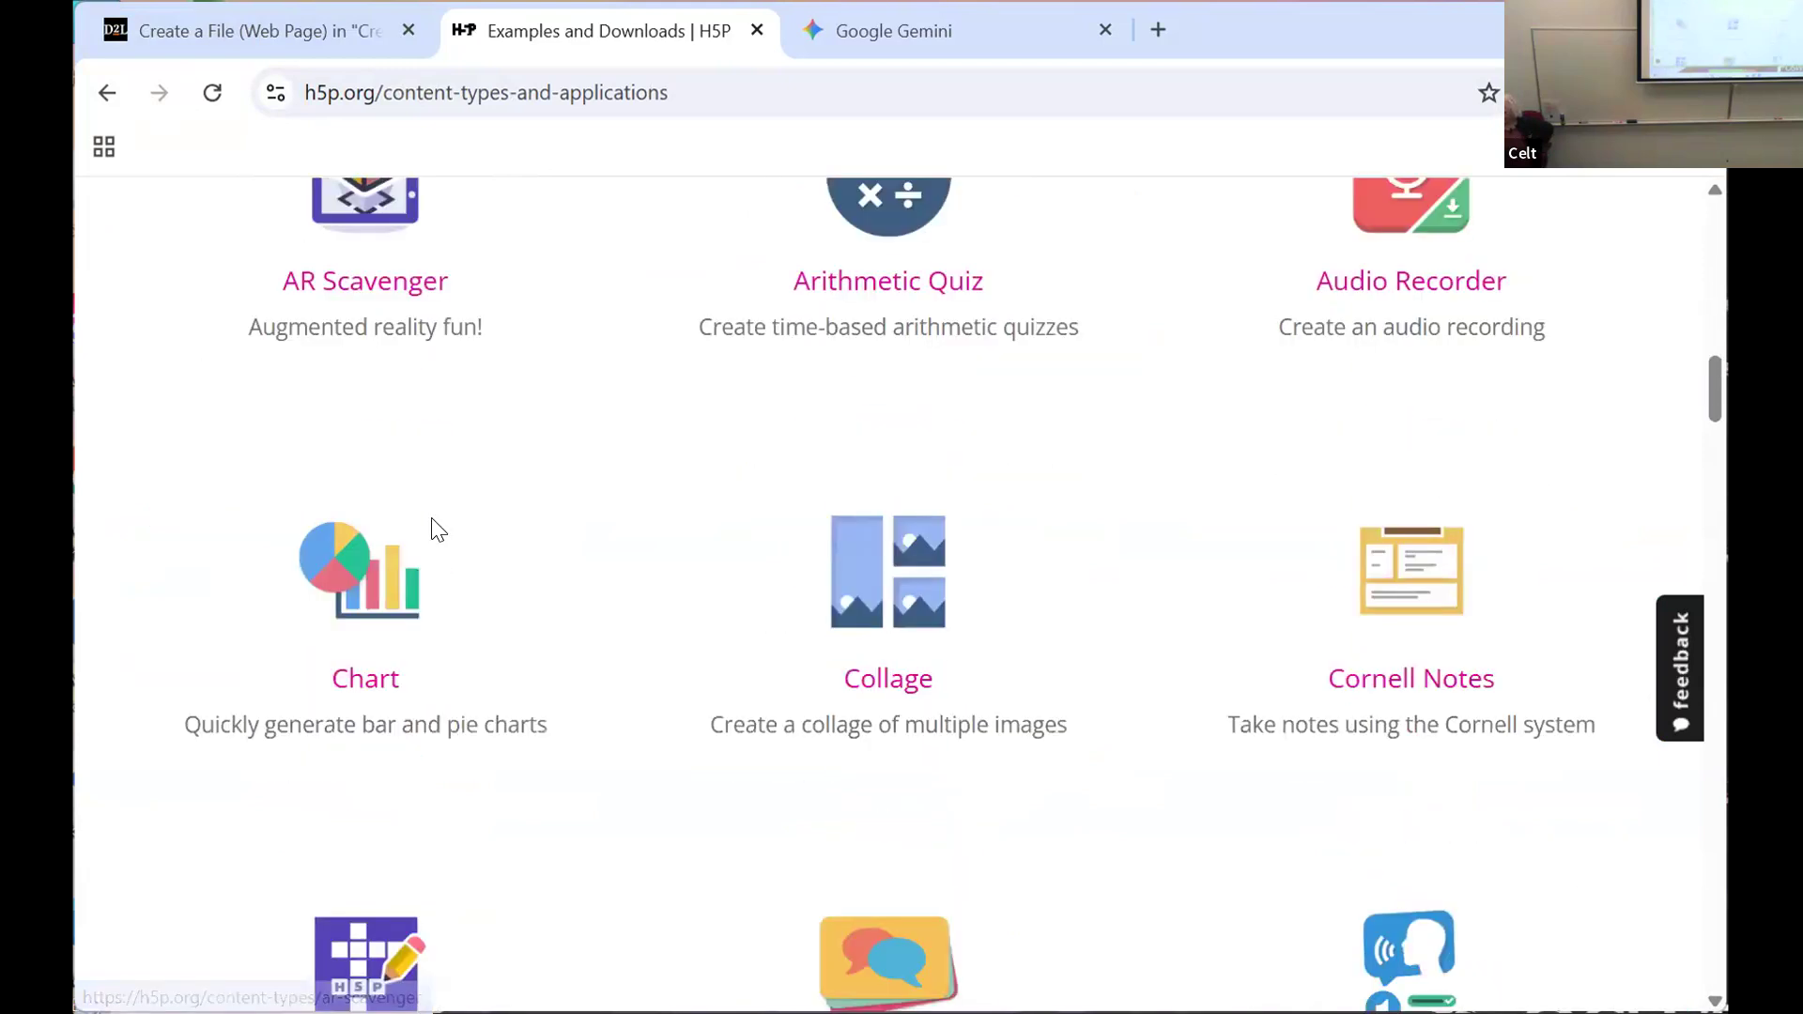
scroll(433, 531, down, 3)
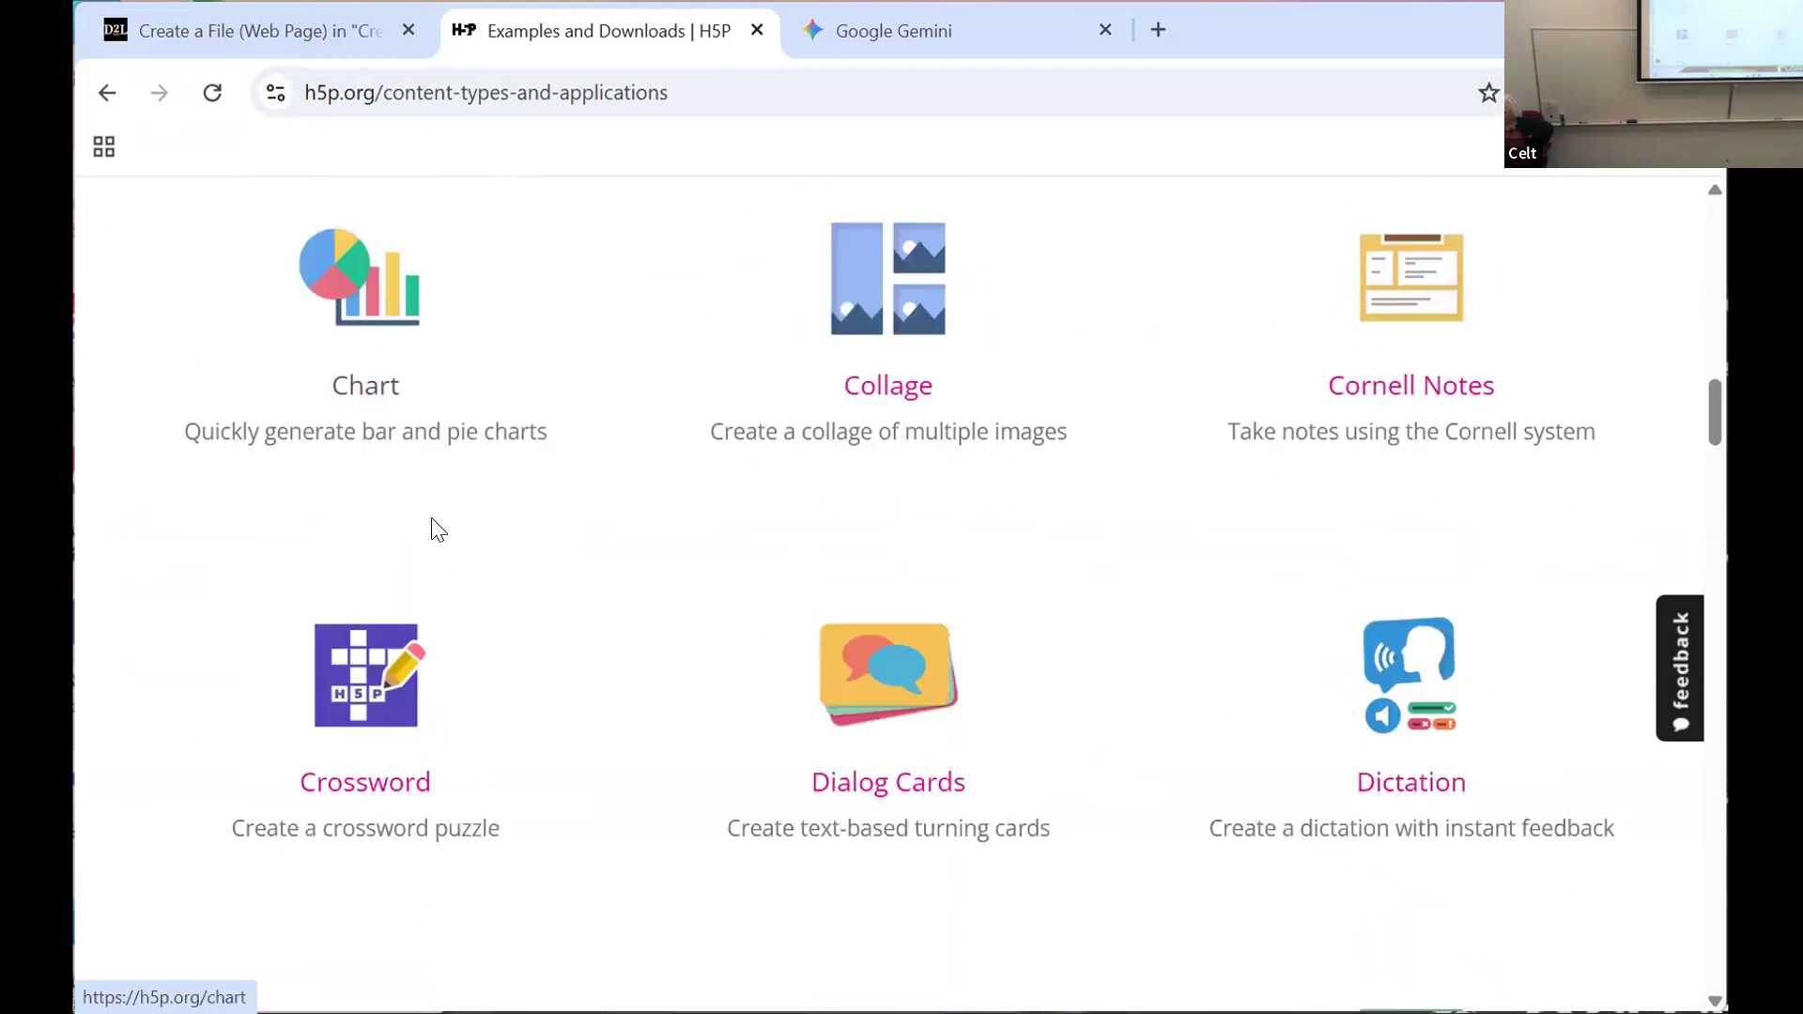
scroll(433, 518, down, 3)
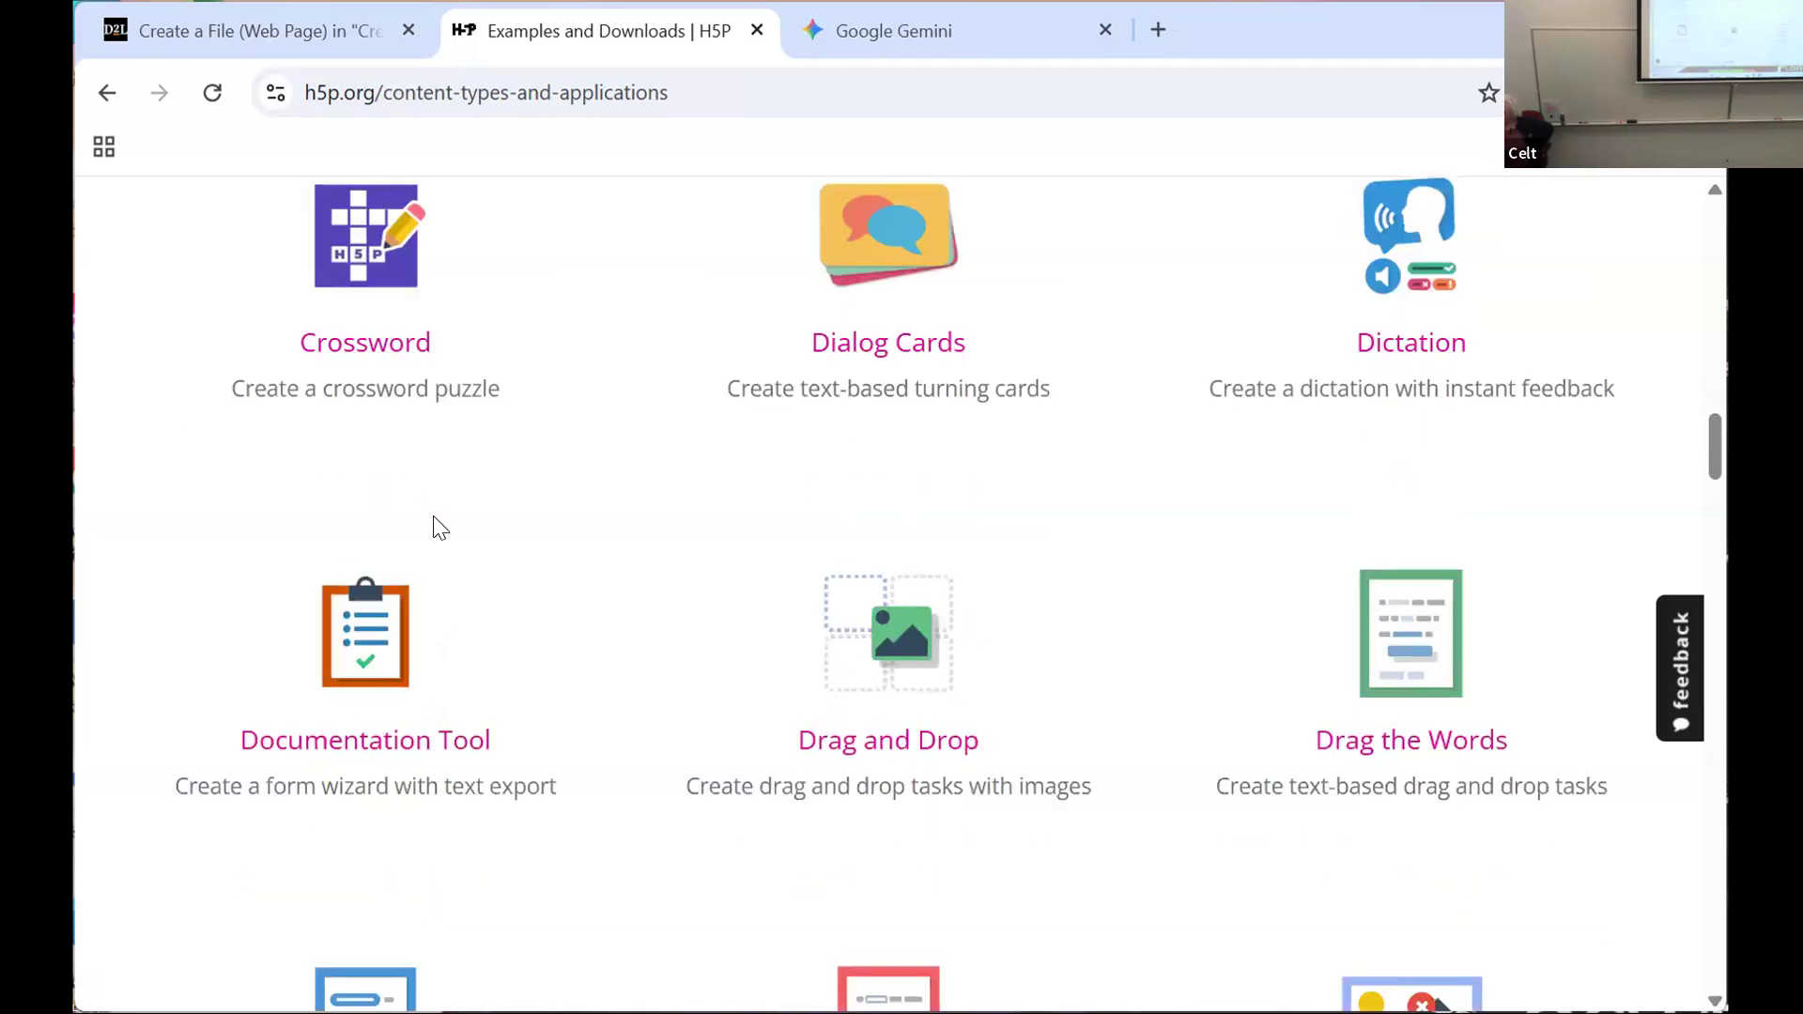
scroll(440, 528, down, 2)
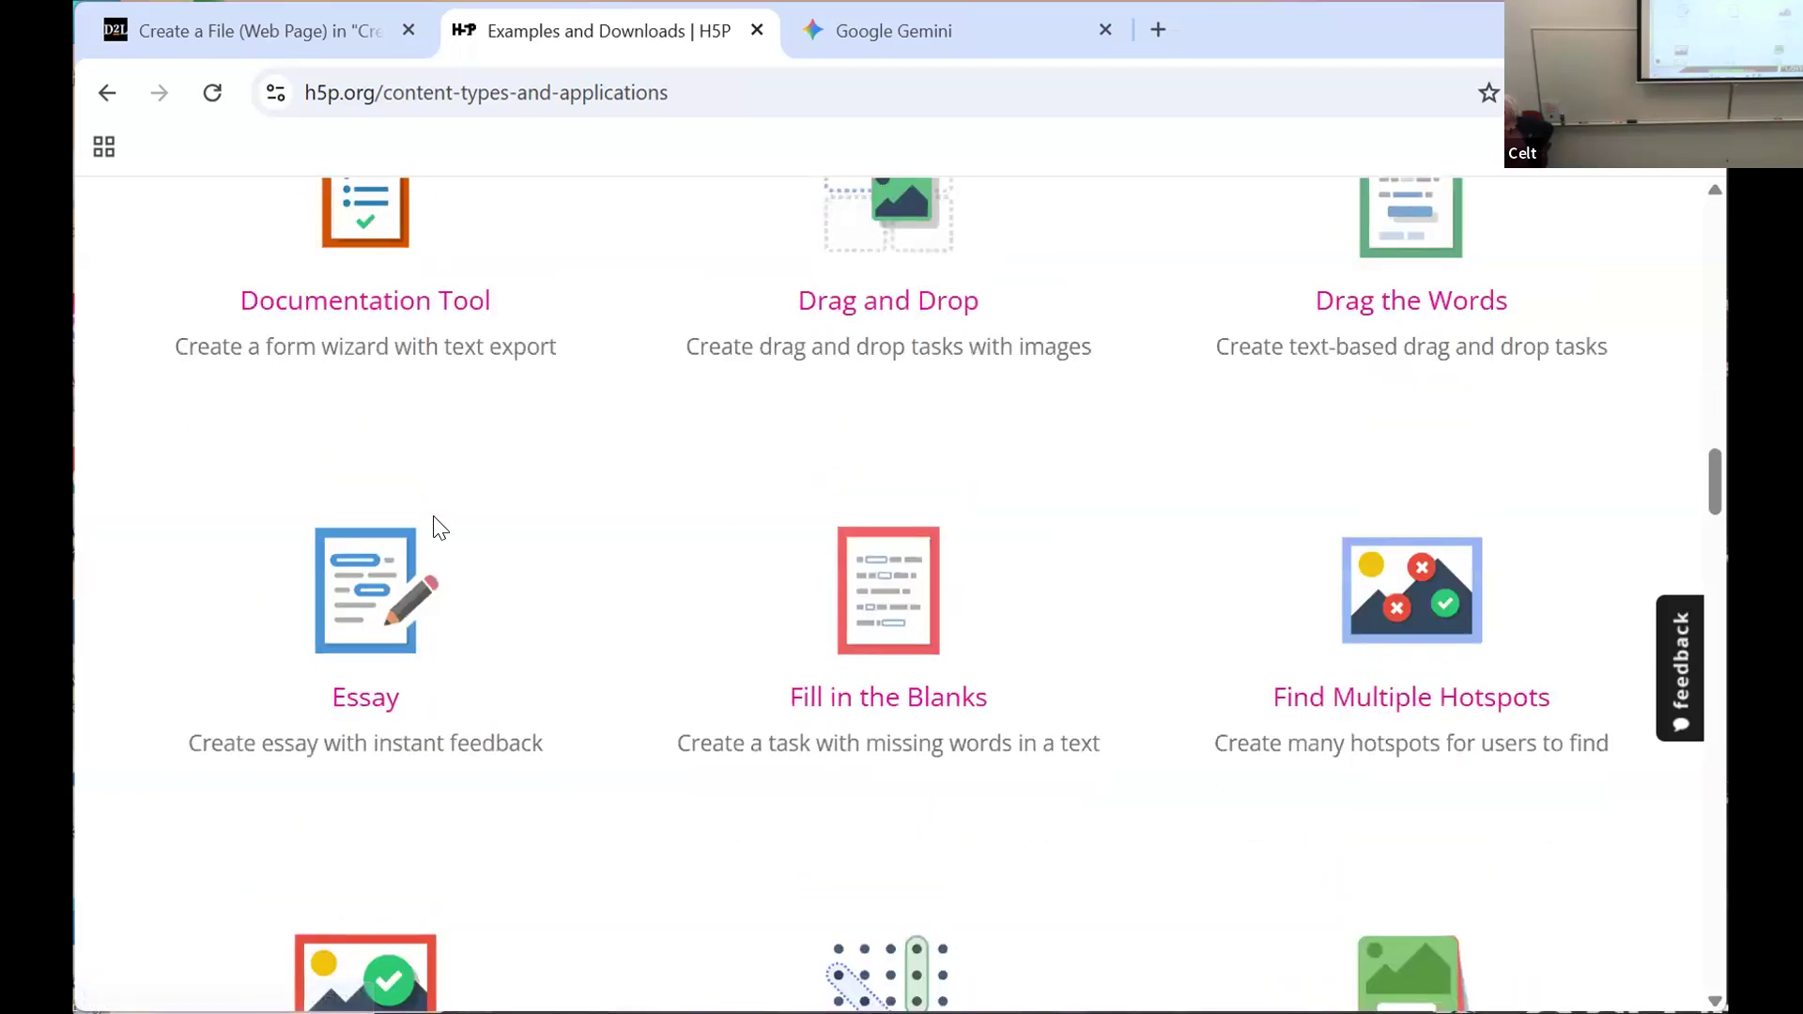
scroll(437, 531, down, 3)
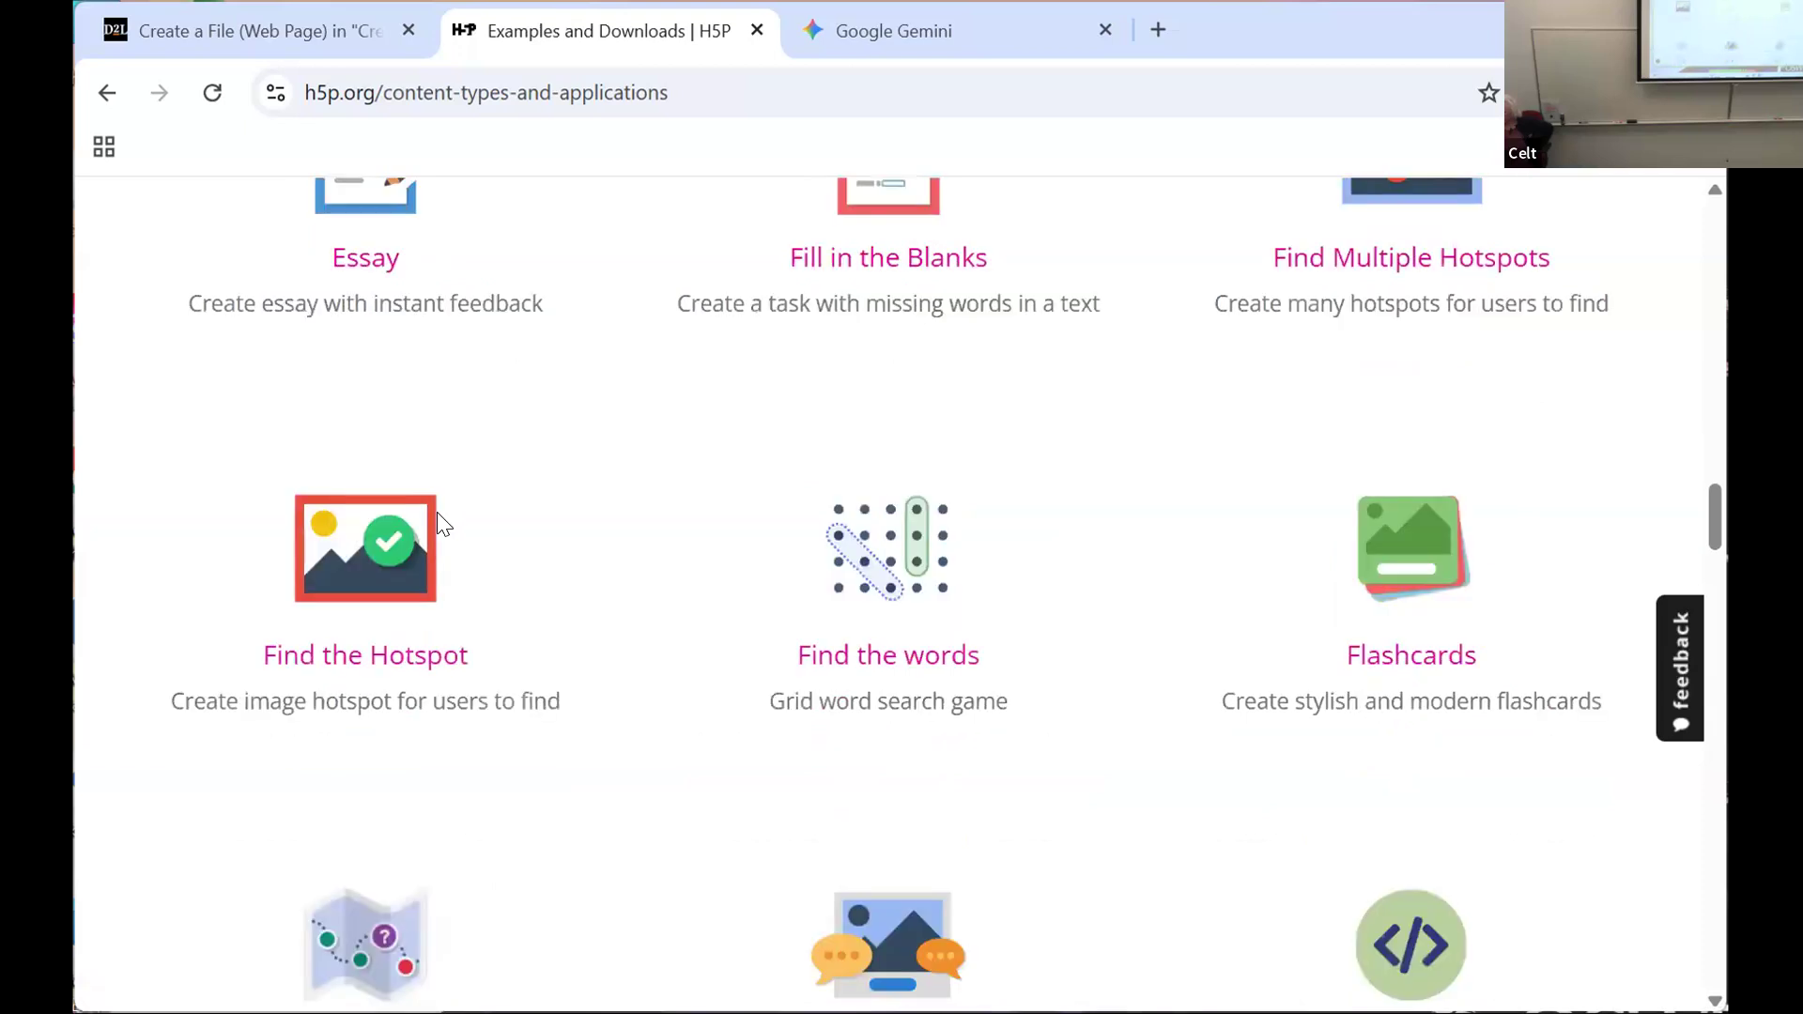
scroll(443, 527, down, 3)
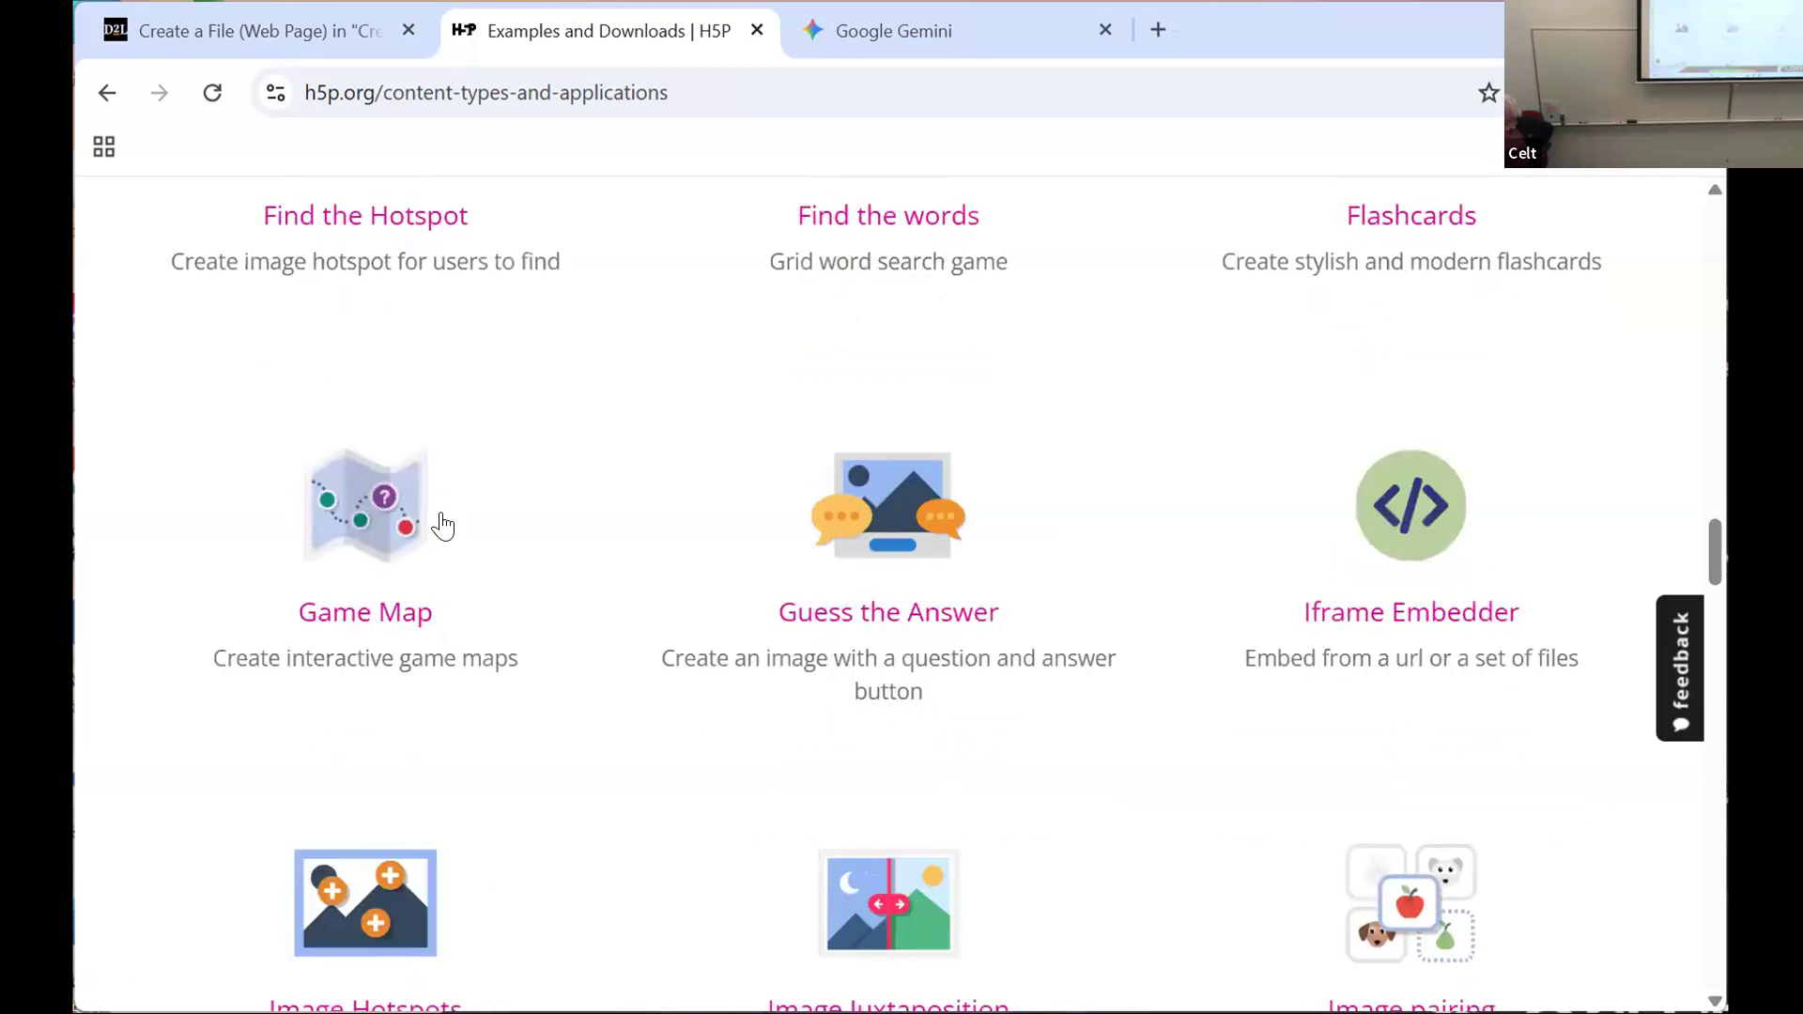
scroll(450, 523, down, 3)
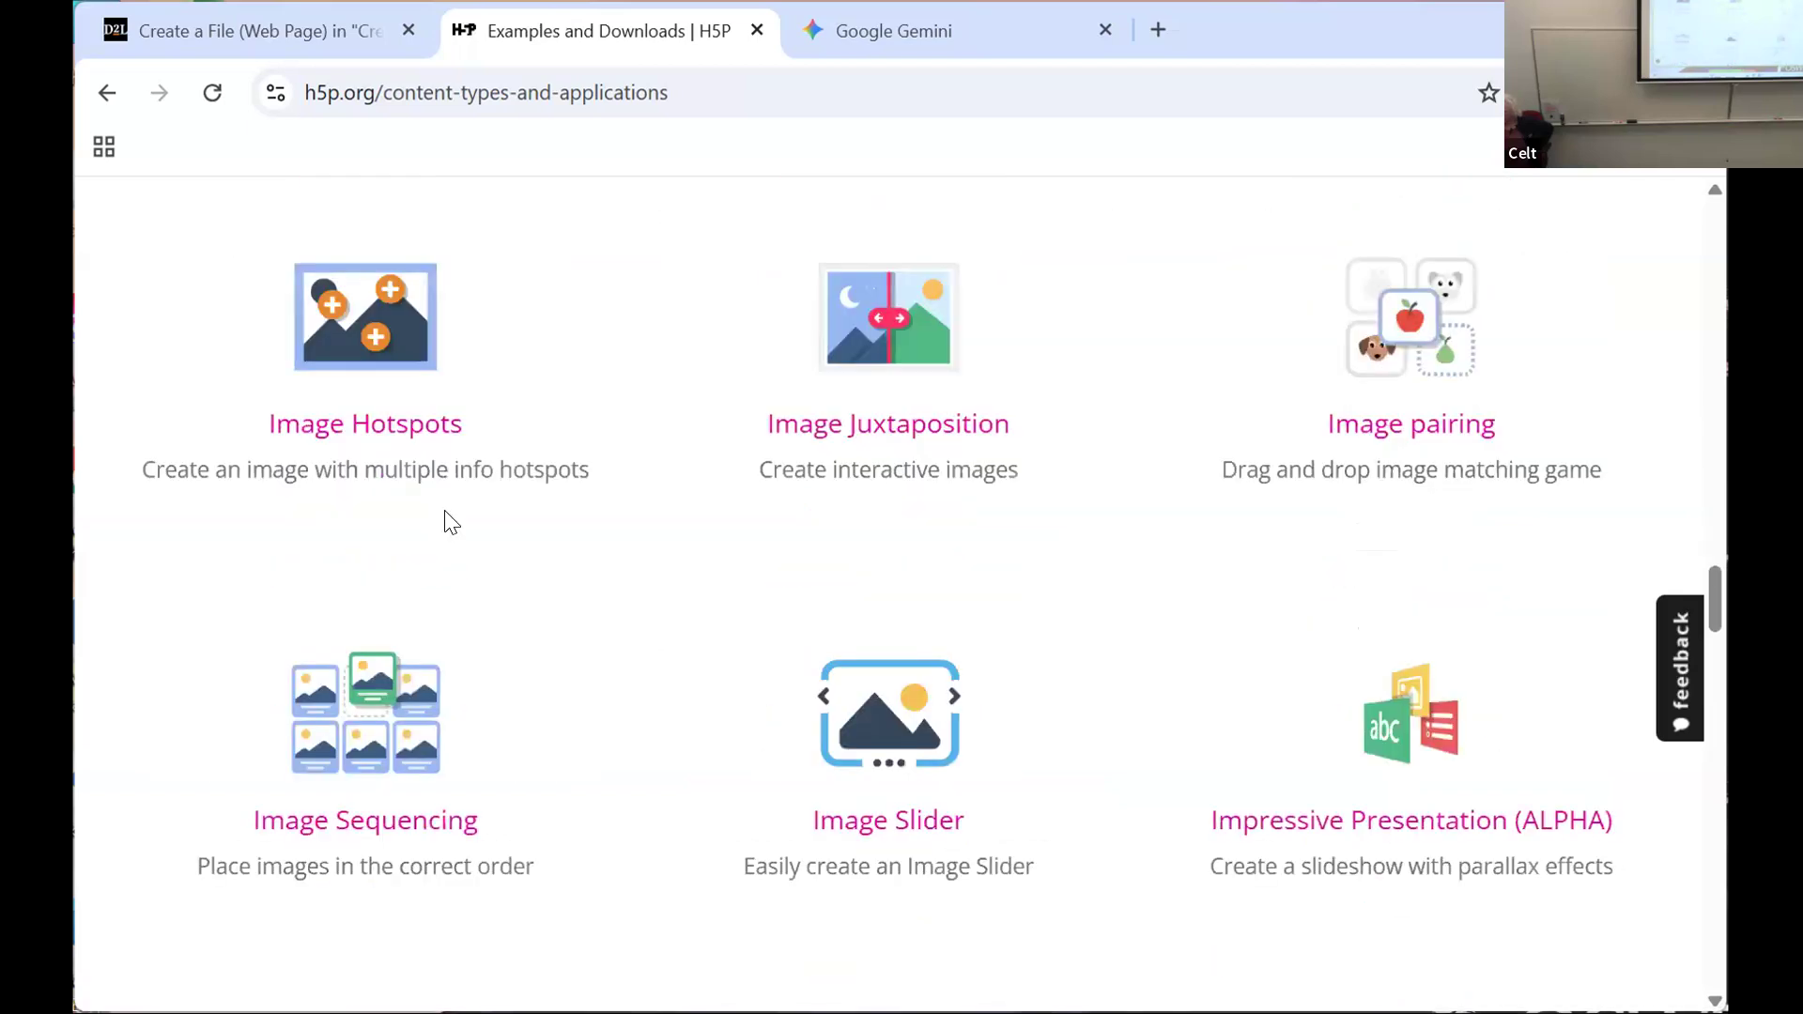
scroll(449, 523, down, 1)
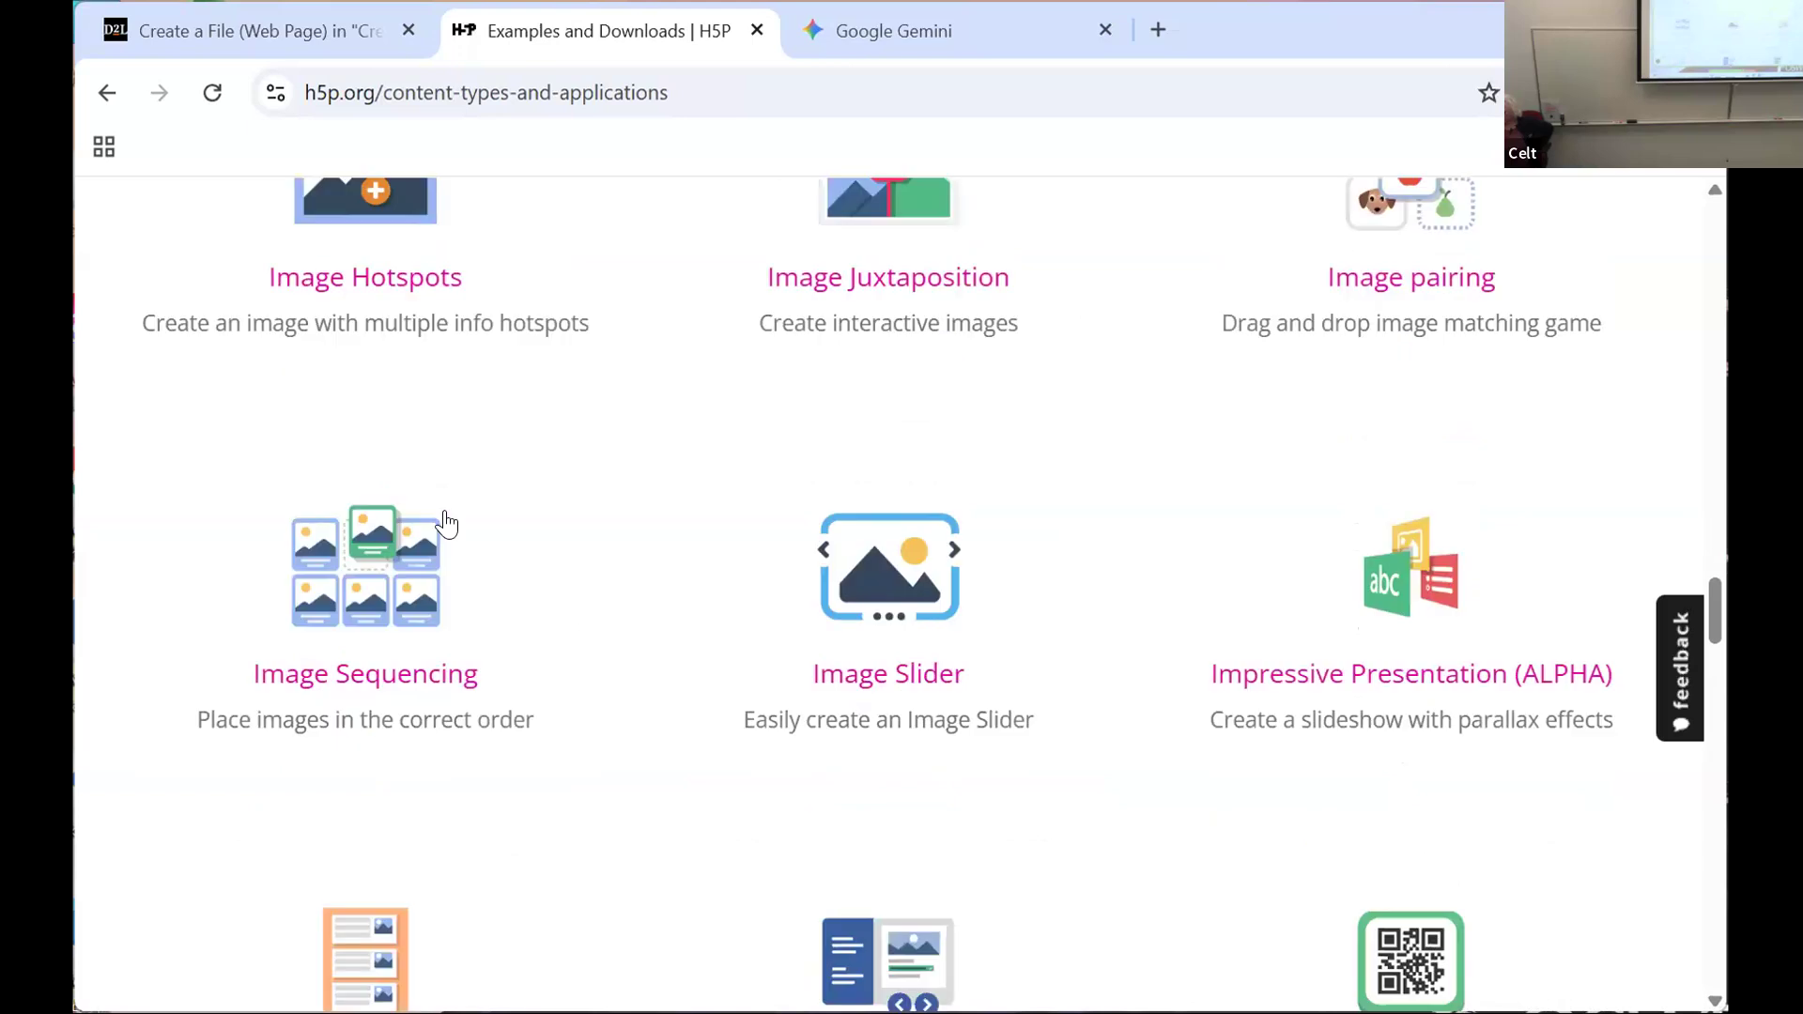
scroll(448, 523, down, 2)
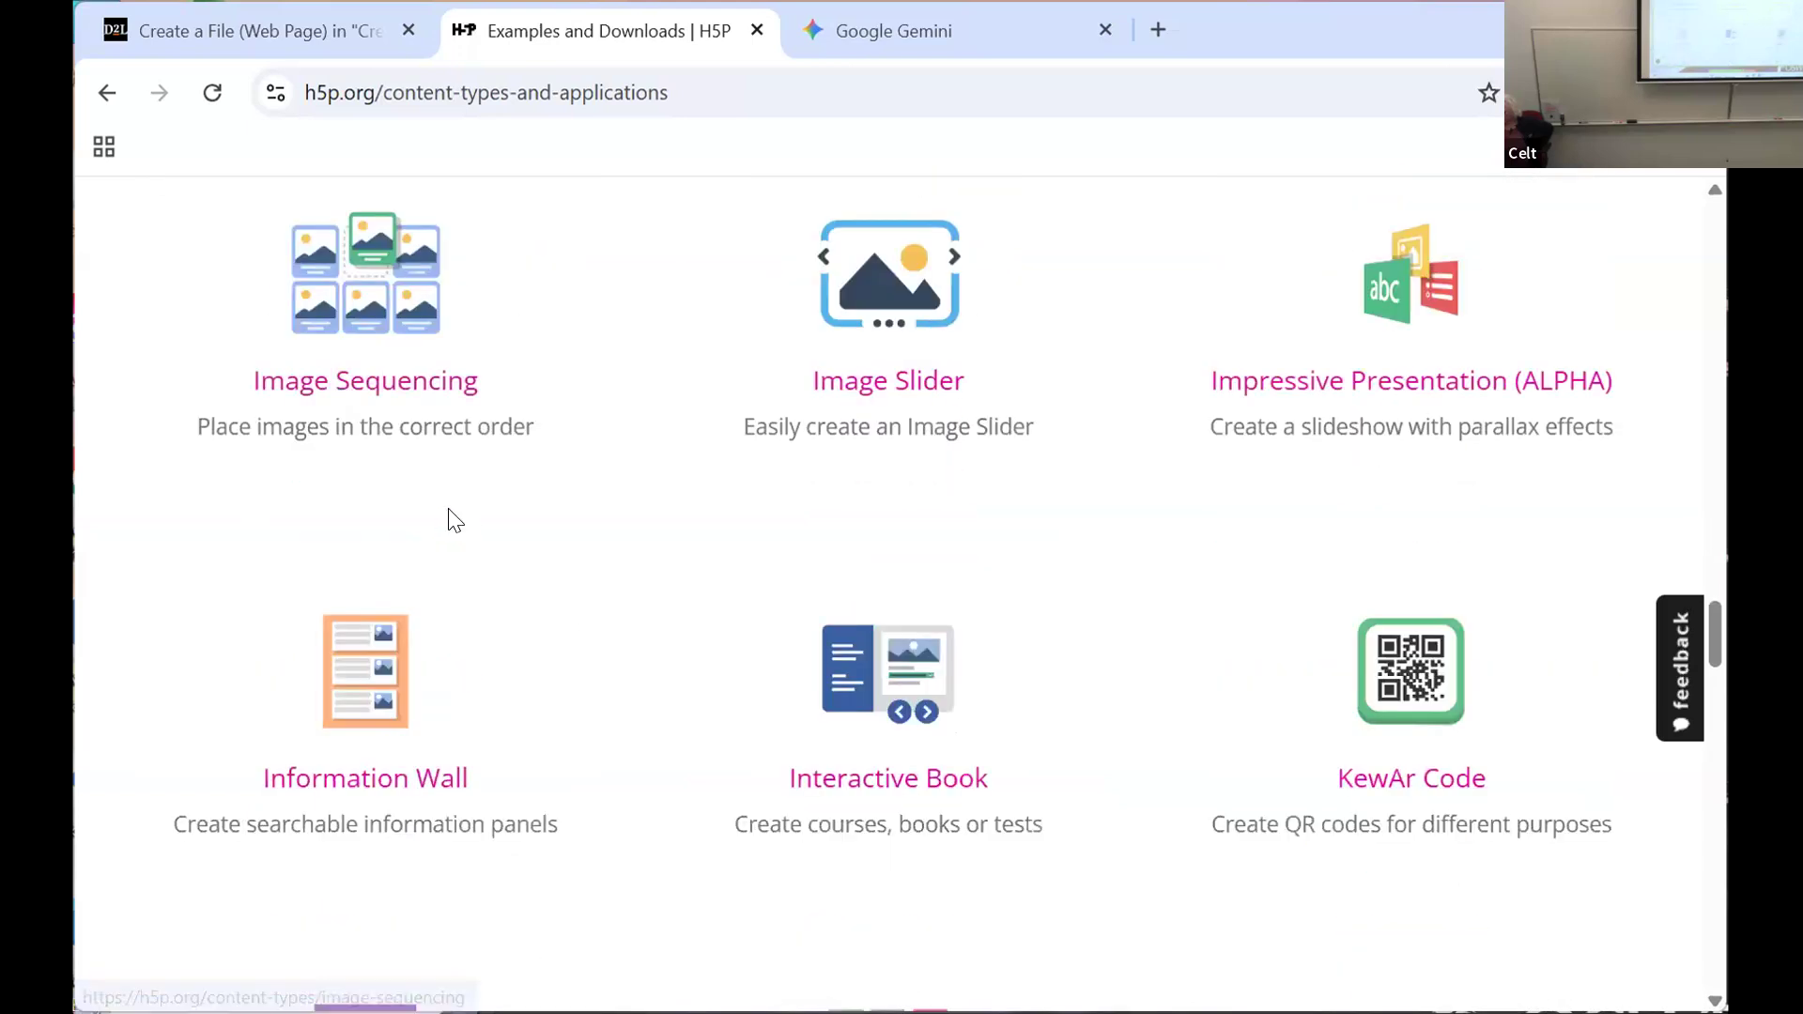
scroll(450, 522, down, 3)
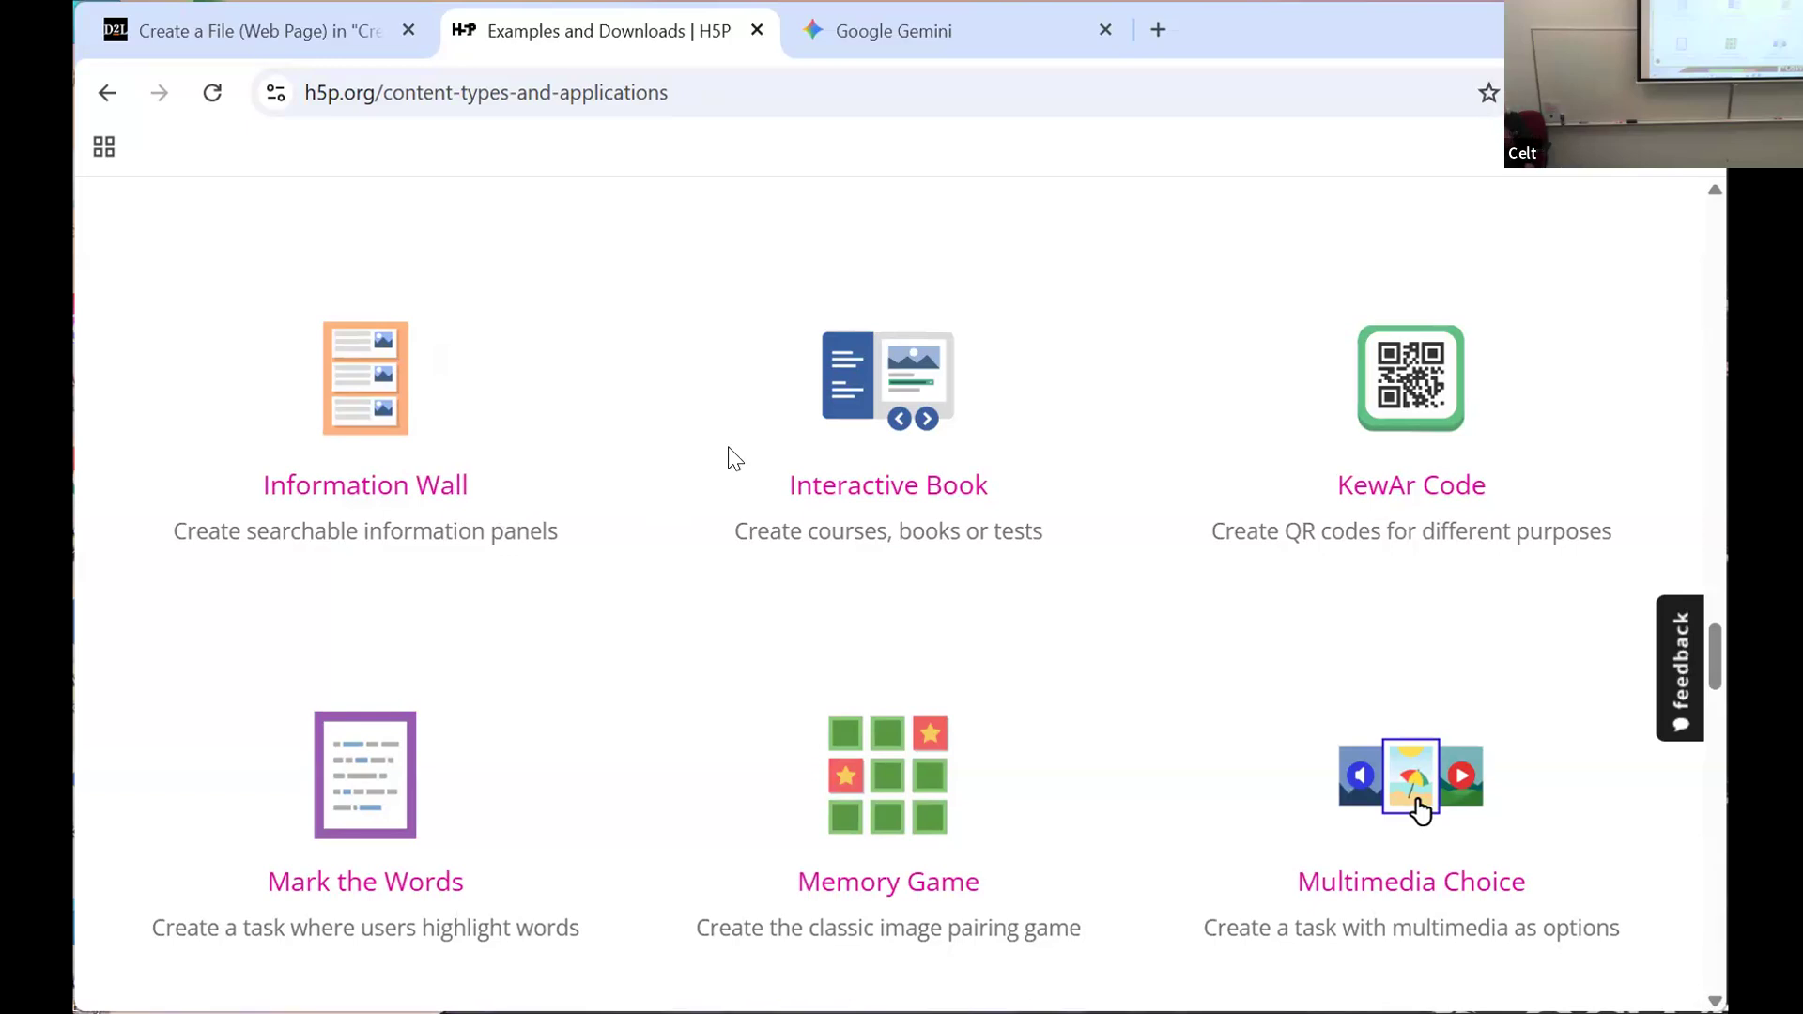
drag(1719, 690, 1724, 840)
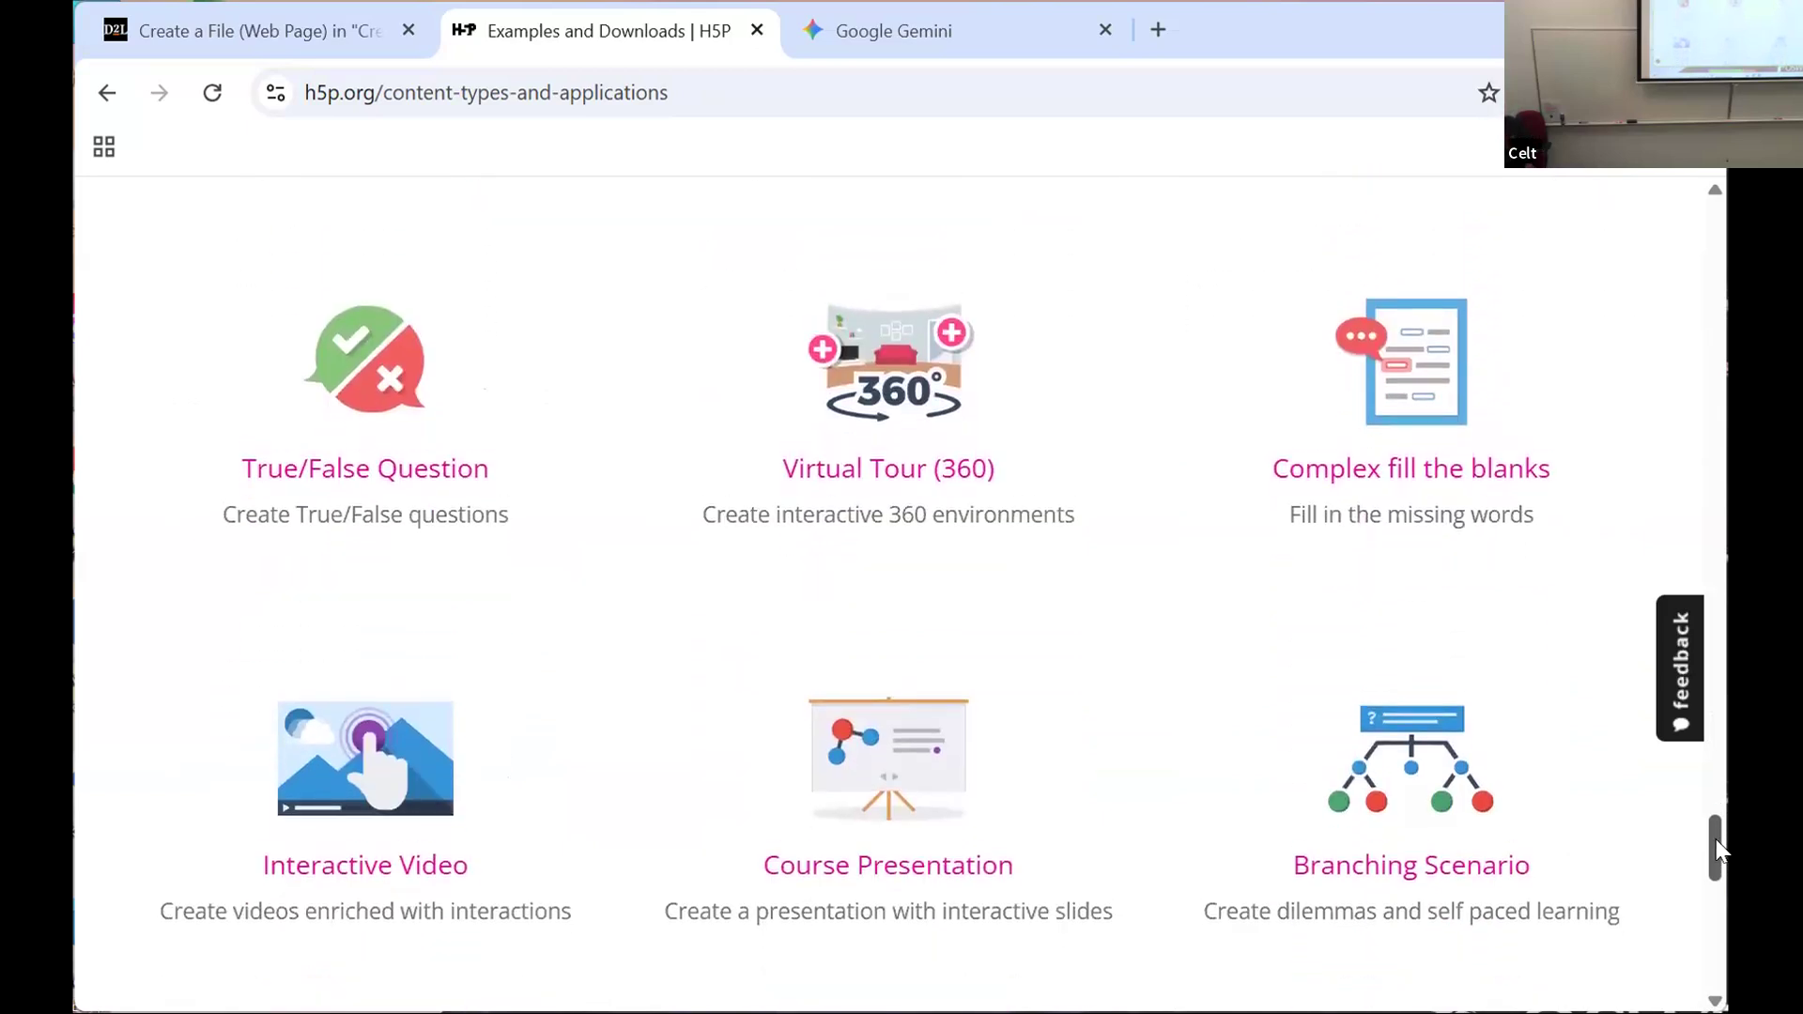
drag(1719, 850, 1692, 343)
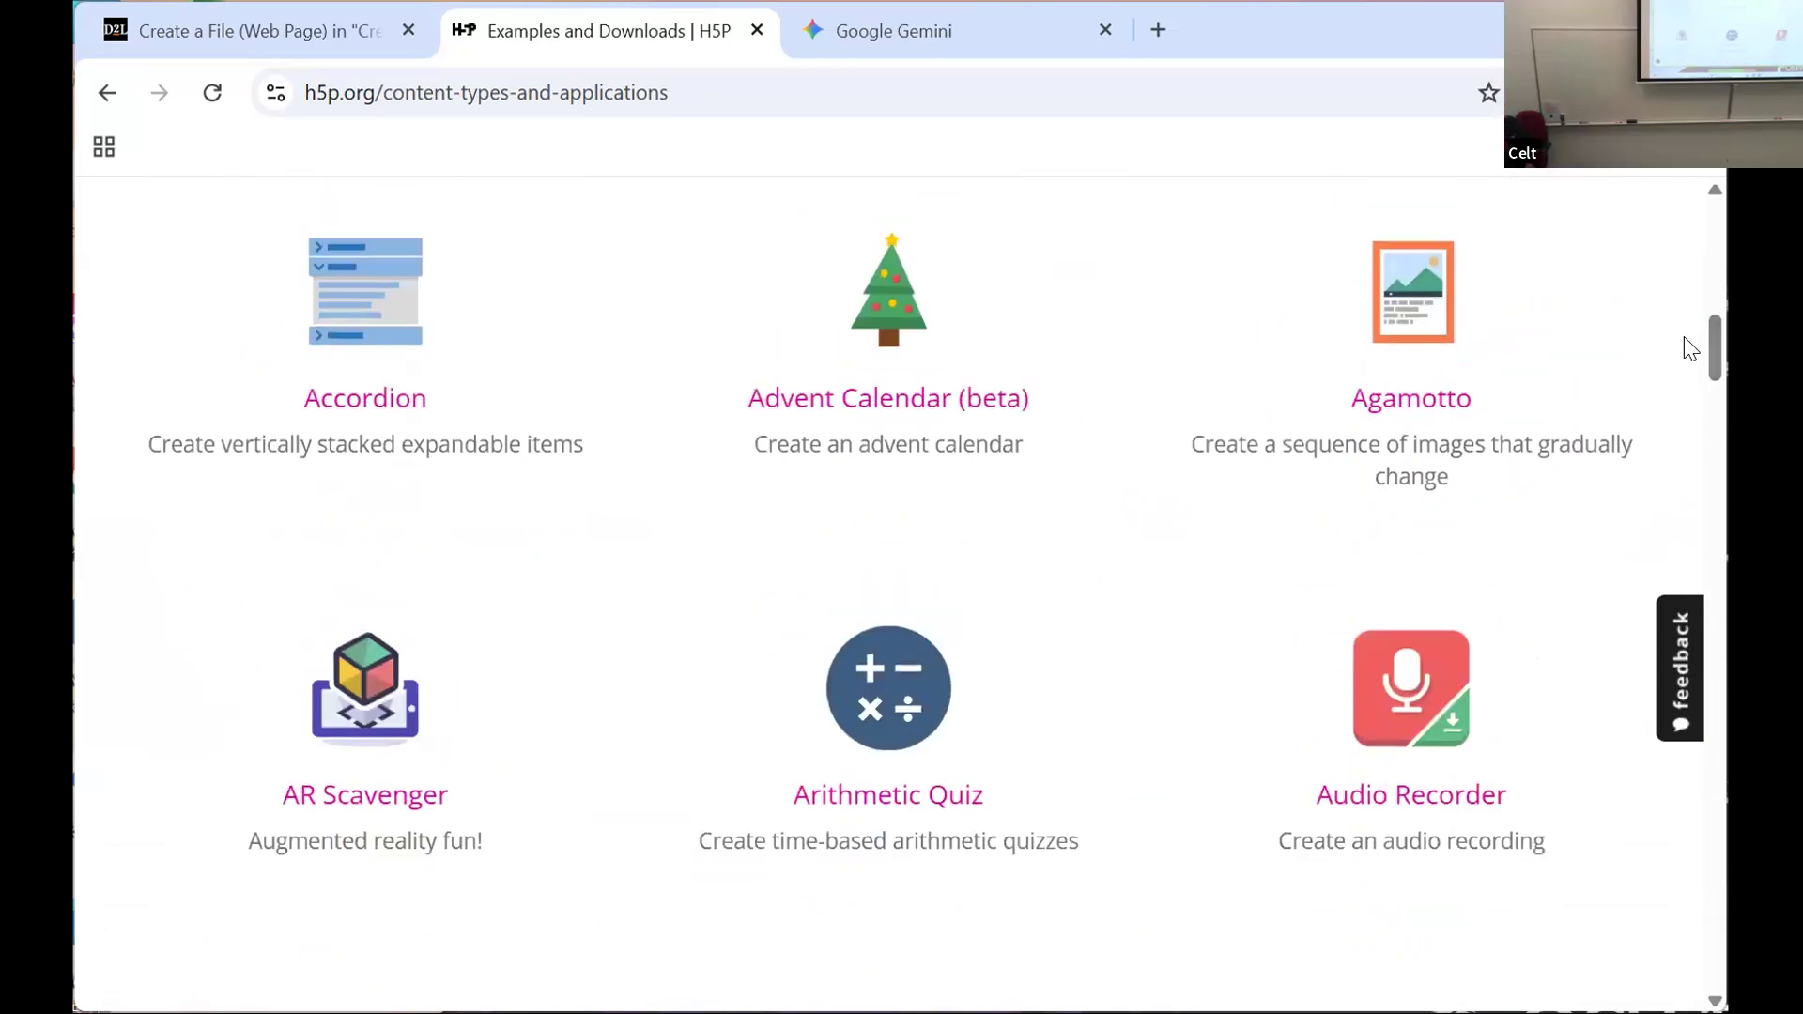